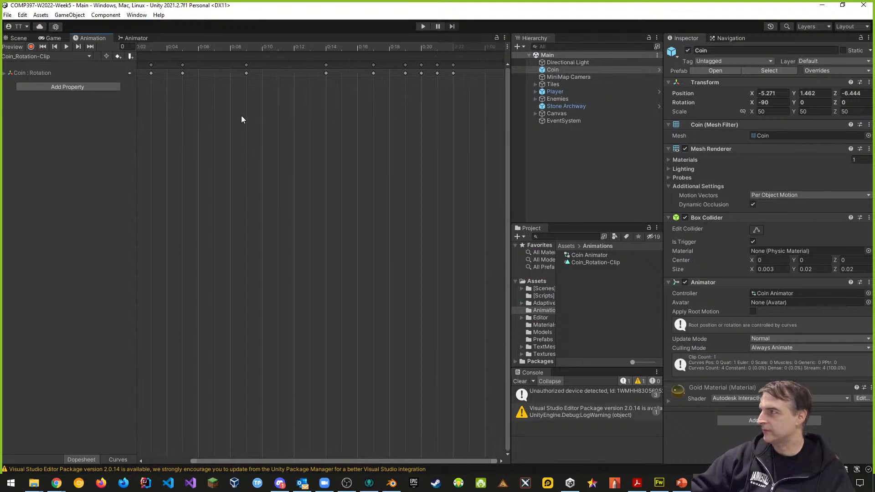
- Expand the Coin's Rotation property in Coin_Rotation-Clip and play the clip preview from frame 0
{"action": "left_click_drag", "start_coordinate": [252, 460], "coordinate": [187, 461]}
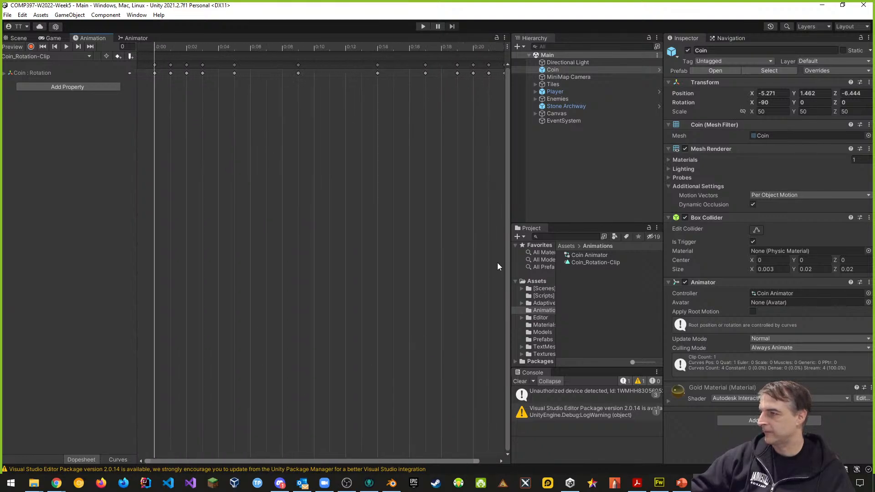
{"action": "scroll", "coordinate": [209, 75], "scroll_direction": "down", "scroll_amount": 2}
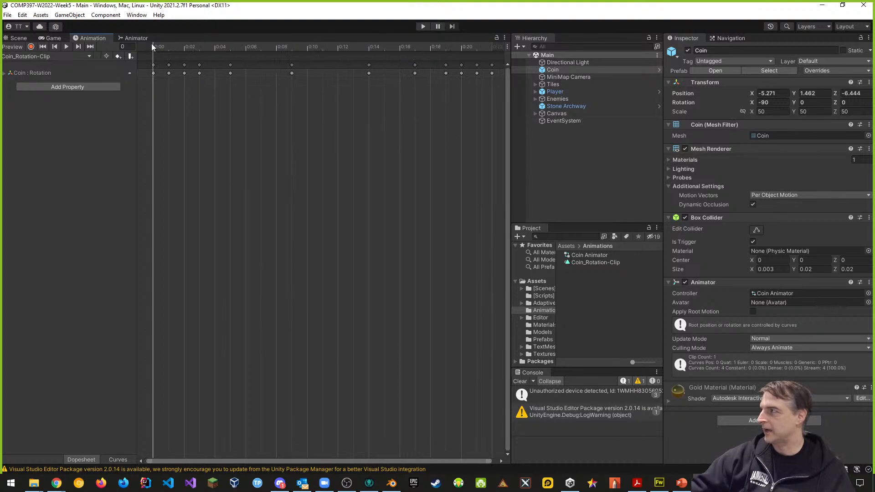
{"action": "left_click", "coordinate": [5, 73]}
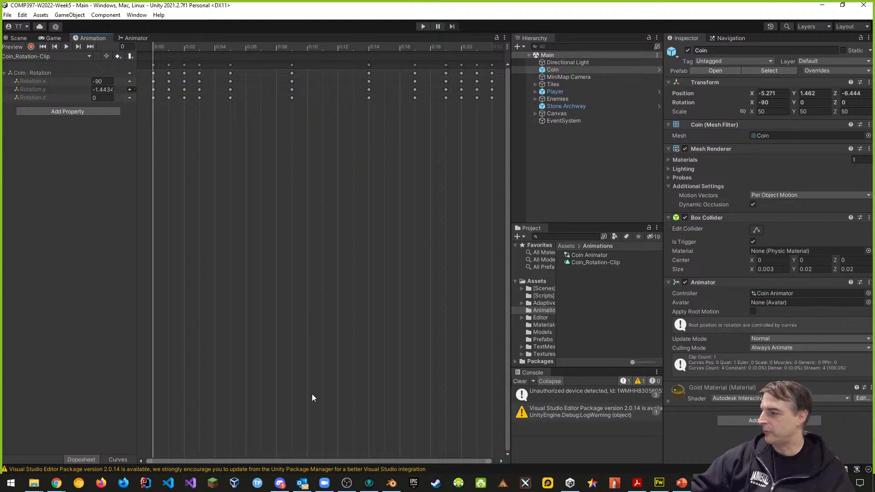
{"action": "left_click_drag", "start_coordinate": [368, 461], "coordinate": [434, 462]}
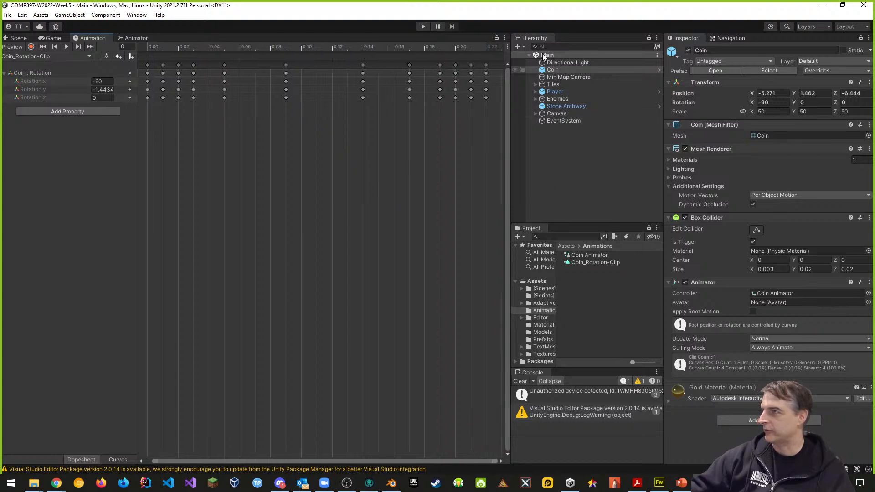
{"action": "left_click_drag", "start_coordinate": [146, 46], "coordinate": [127, 40]}
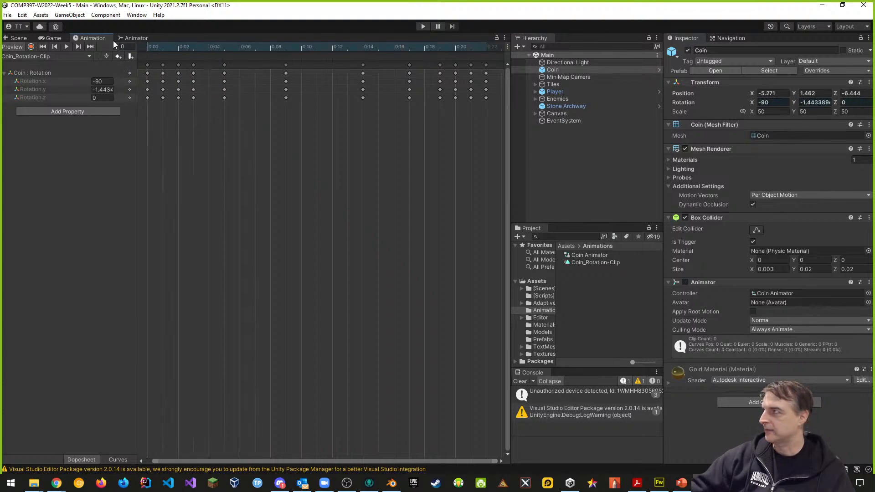
{"action": "left_click", "coordinate": [67, 47]}
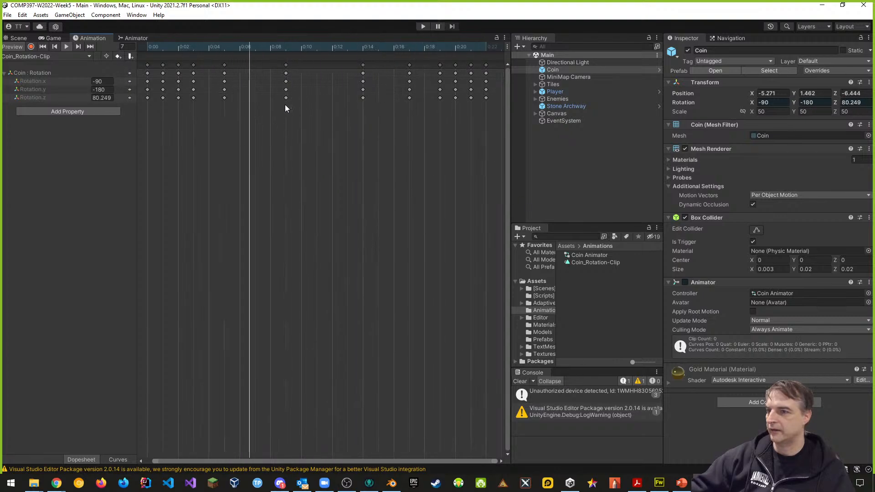
- Try to enable the Coin's Animator component during the preview, and test-run the scene in play mode before stopping it
{"action": "left_click", "coordinate": [685, 283]}
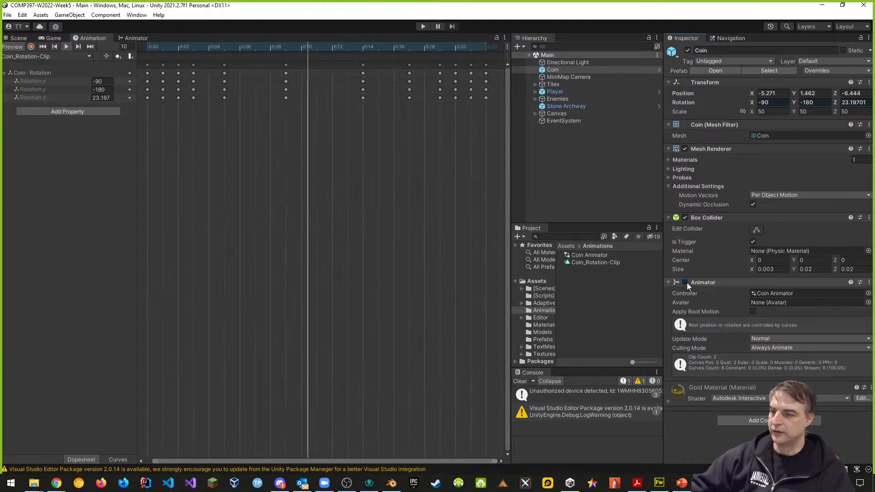
{"action": "left_click", "coordinate": [669, 283]}
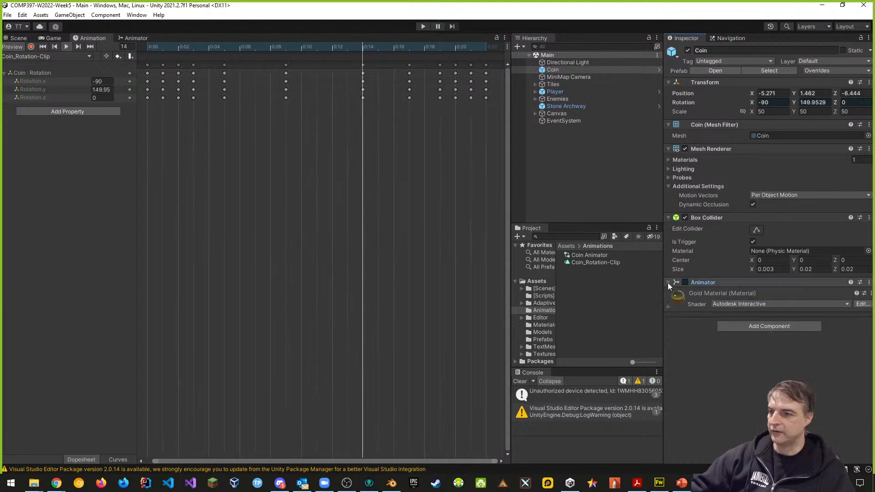
{"action": "left_click", "coordinate": [669, 283]}
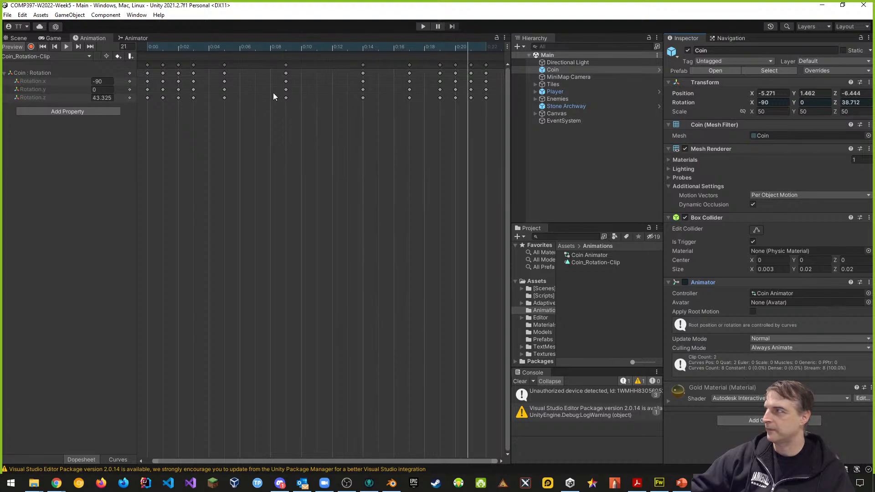
{"action": "left_click", "coordinate": [423, 25]}
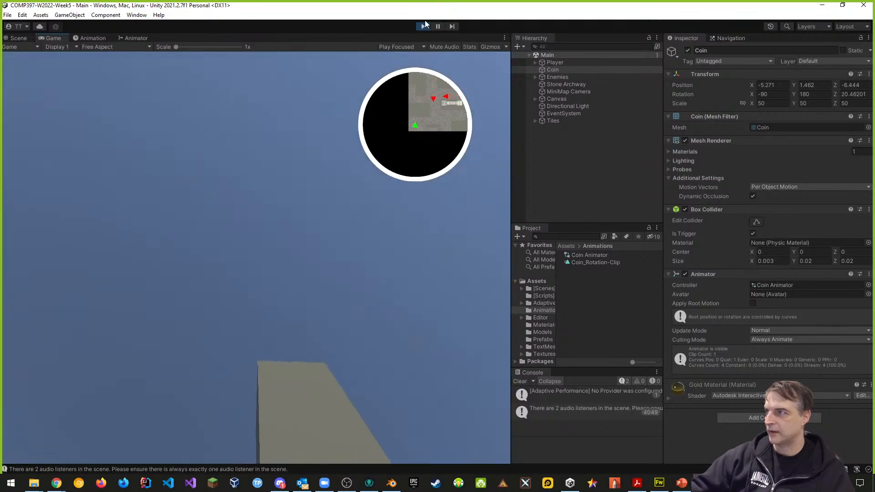
{"action": "left_click", "coordinate": [424, 26]}
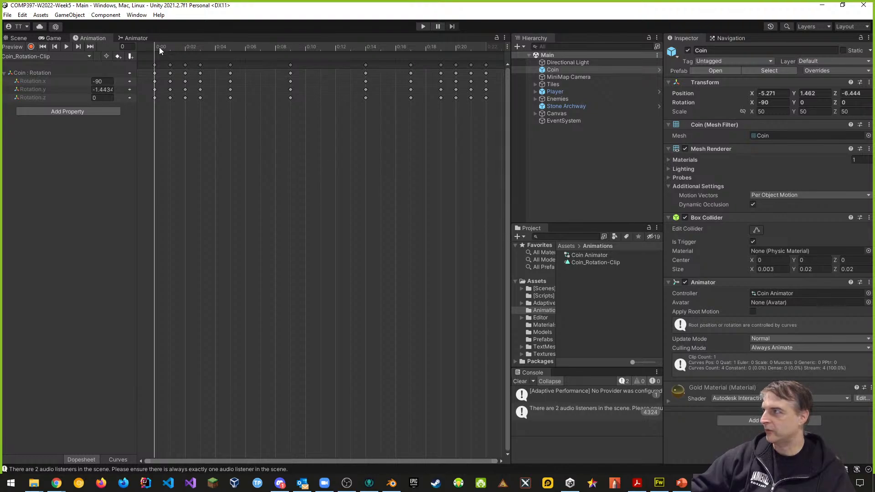
- Scrub Coin_Rotation-Clip between frames 0 and 22 to examine the rotation values at the first, second and last keyframes, ending at frame 19
{"action": "left_click_drag", "start_coordinate": [159, 48], "coordinate": [486, 46]}
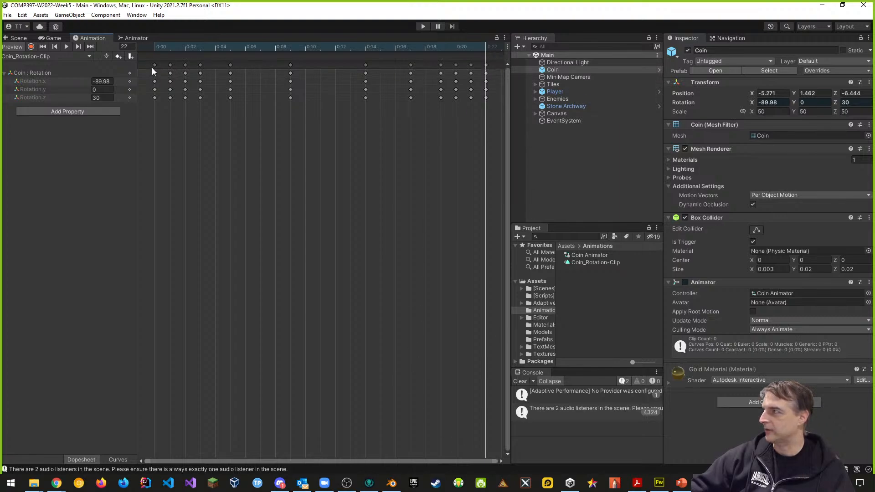
{"action": "left_click_drag", "start_coordinate": [488, 44], "coordinate": [149, 46]}
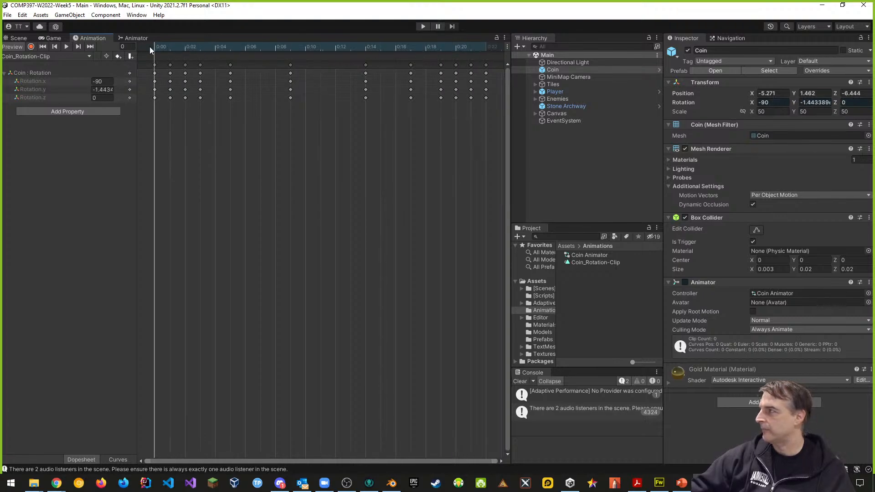
{"action": "left_click", "coordinate": [168, 47]}
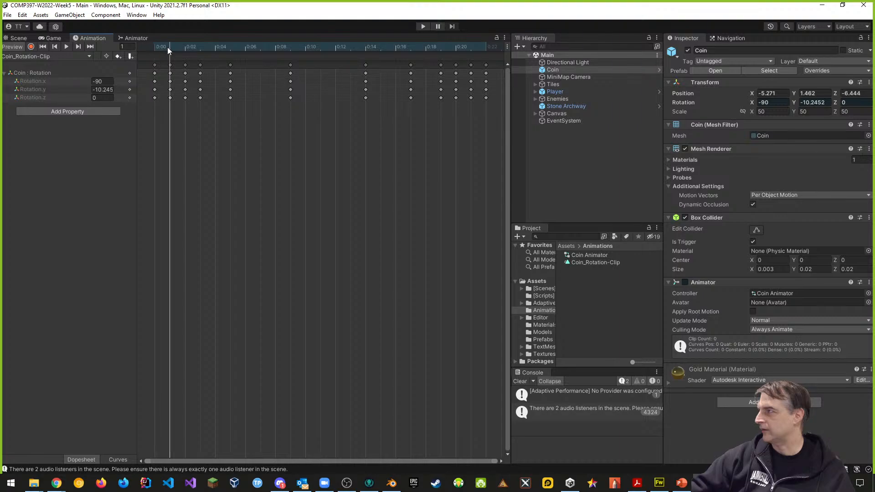
{"action": "mouse_move", "coordinate": [167, 48]}
{"action": "left_mouse_down"}
{"action": "mouse_move", "coordinate": [157, 48]}
{"action": "mouse_move", "coordinate": [201, 49]}
{"action": "mouse_move", "coordinate": [159, 50]}
{"action": "mouse_move", "coordinate": [173, 50]}
{"action": "left_mouse_up"}
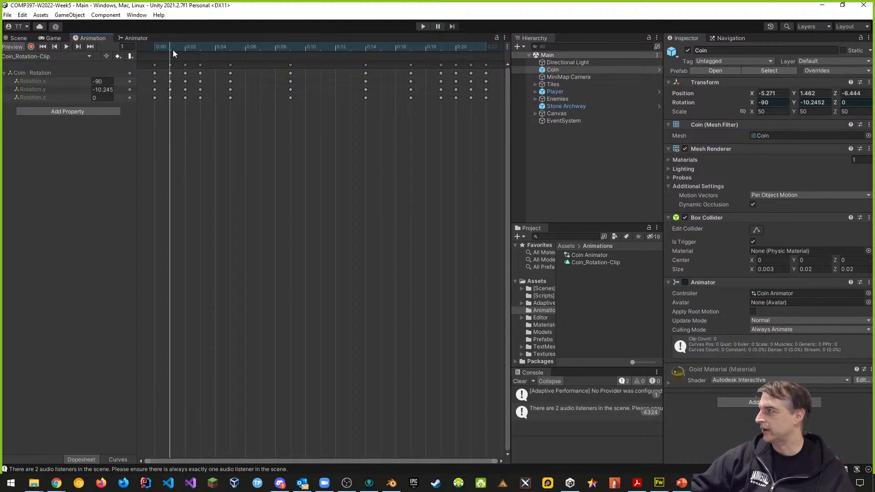
{"action": "left_click_drag", "start_coordinate": [173, 50], "coordinate": [156, 54]}
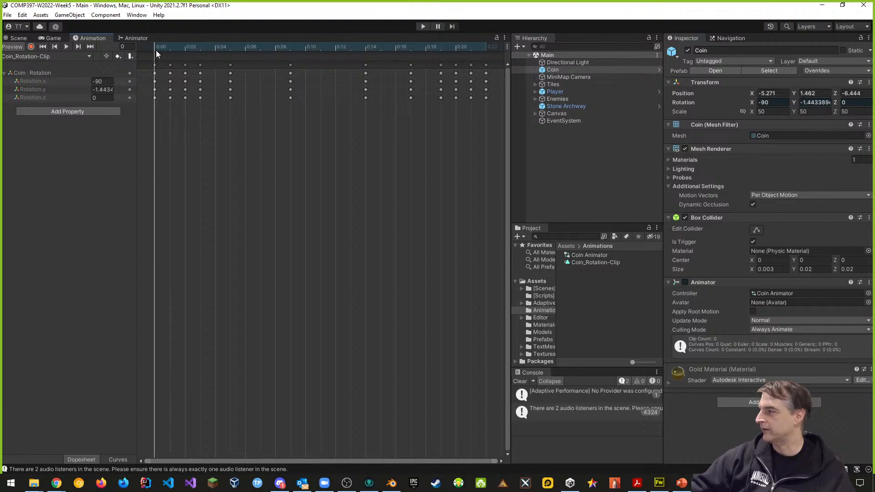
{"action": "left_click_drag", "start_coordinate": [156, 54], "coordinate": [434, 74]}
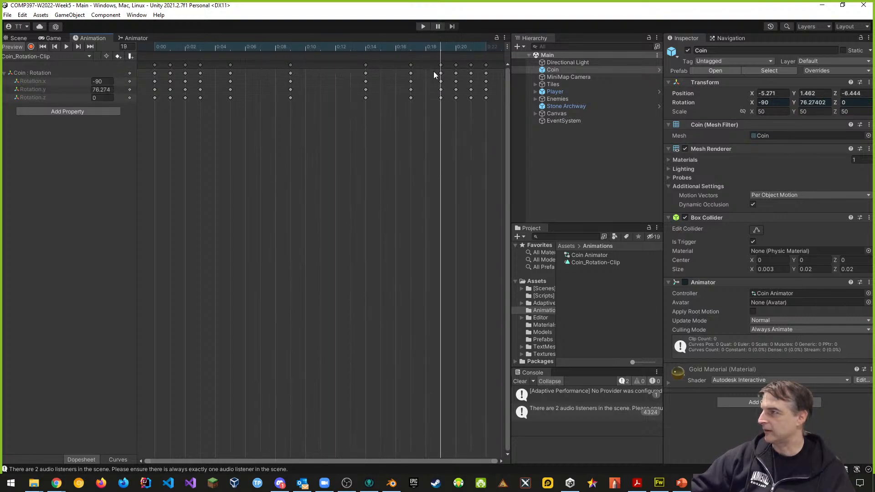
- Move the x, y and z rotation keyframes from frame 5 to frame 4
{"action": "left_click", "coordinate": [365, 97]}
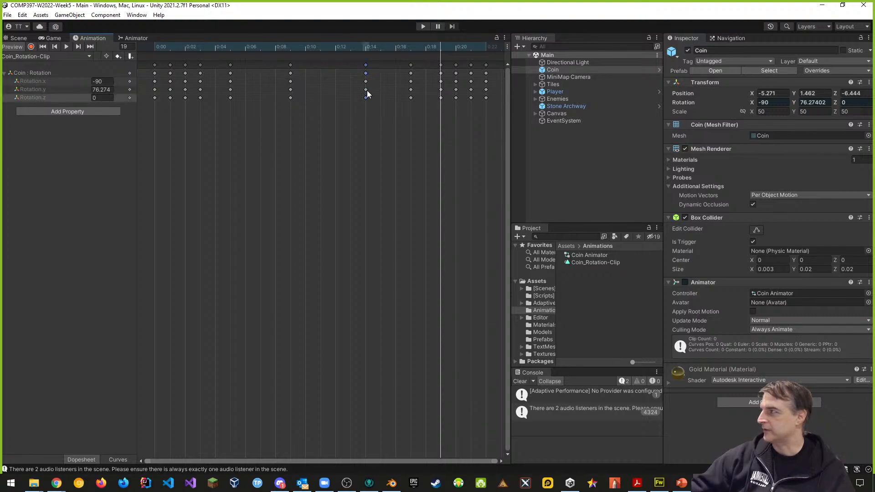
{"action": "left_click", "coordinate": [365, 89], "text": "shift"}
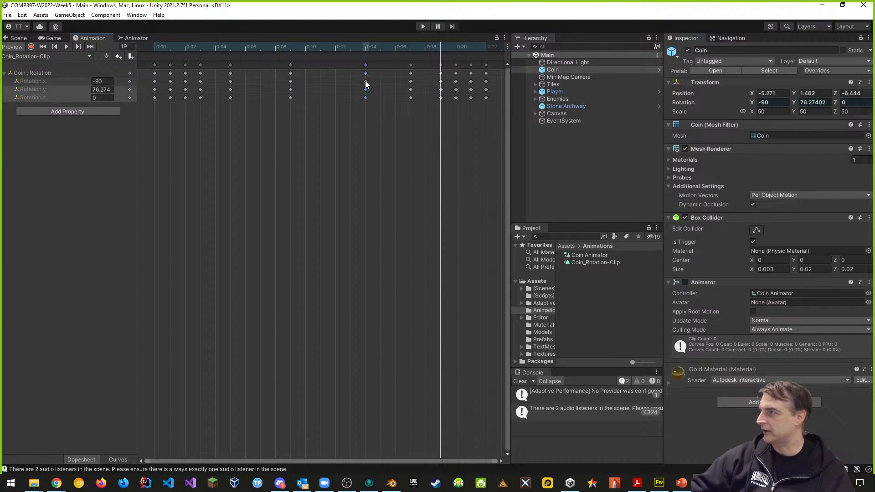
{"action": "left_click", "coordinate": [366, 81], "text": "shift"}
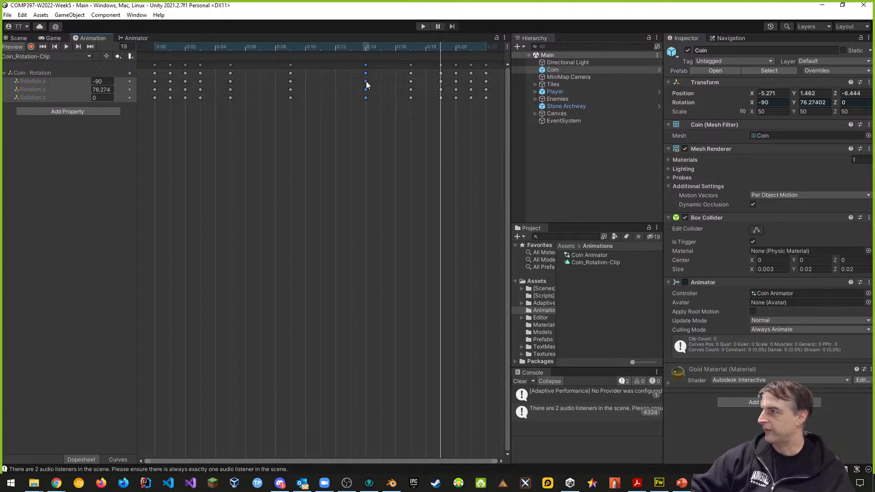
{"action": "left_click", "coordinate": [229, 96]}
{"action": "left_click", "coordinate": [231, 89], "text": "shift"}
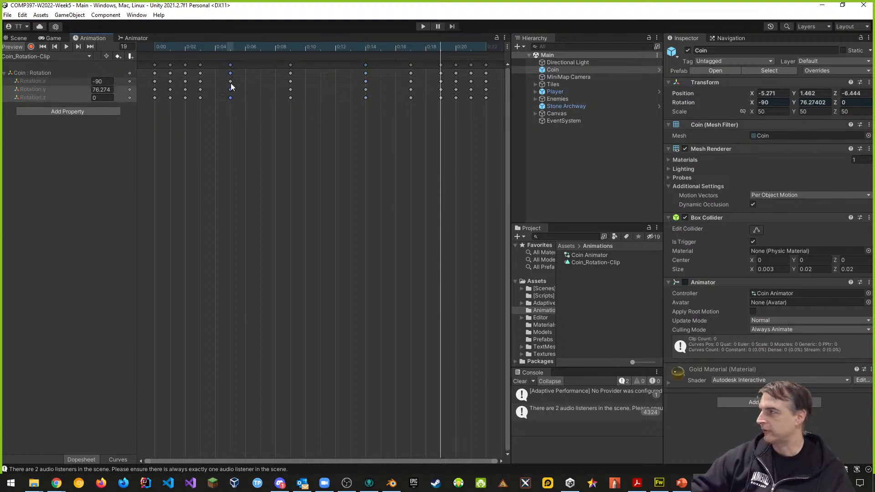
{"action": "left_click", "coordinate": [230, 81], "text": "shift"}
{"action": "left_click_drag", "start_coordinate": [230, 81], "coordinate": [216, 81]}
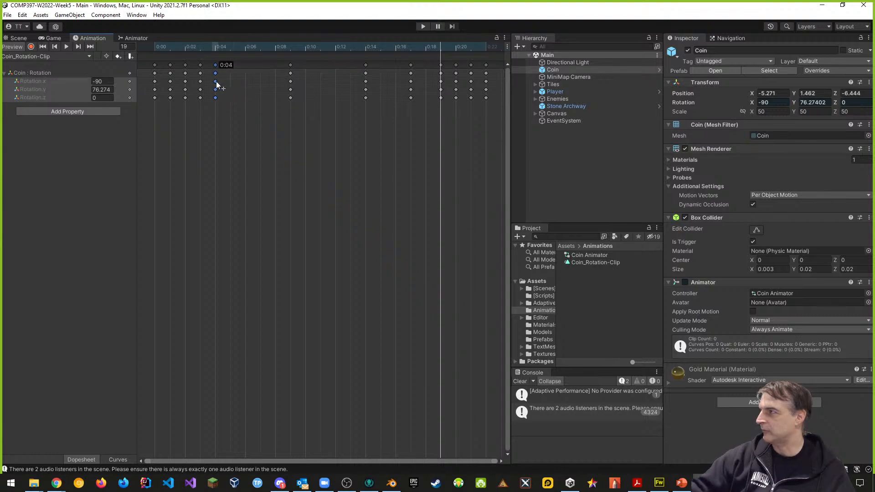
- Move all three rotation keyframes from frame 9 to frame 5
{"action": "left_click", "coordinate": [291, 98]}
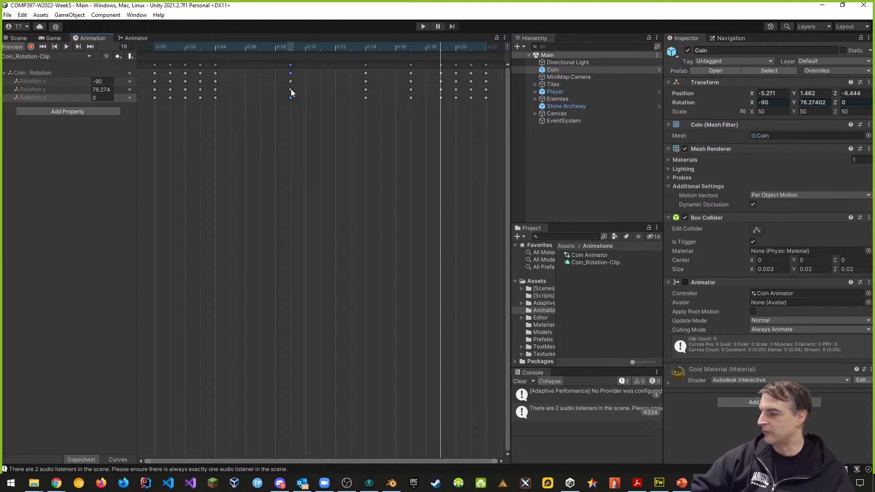
{"action": "left_click", "coordinate": [291, 89], "text": "shift"}
{"action": "left_click", "coordinate": [289, 82], "text": "shift"}
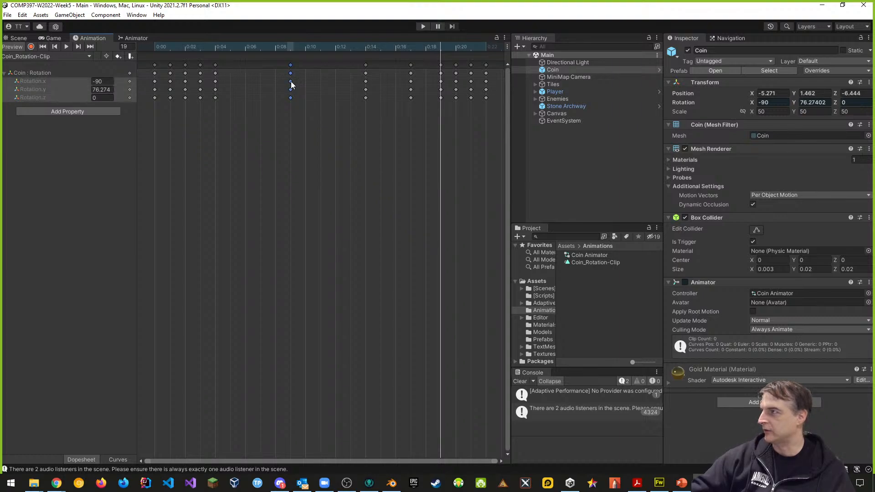
{"action": "left_click_drag", "start_coordinate": [291, 81], "coordinate": [237, 81]}
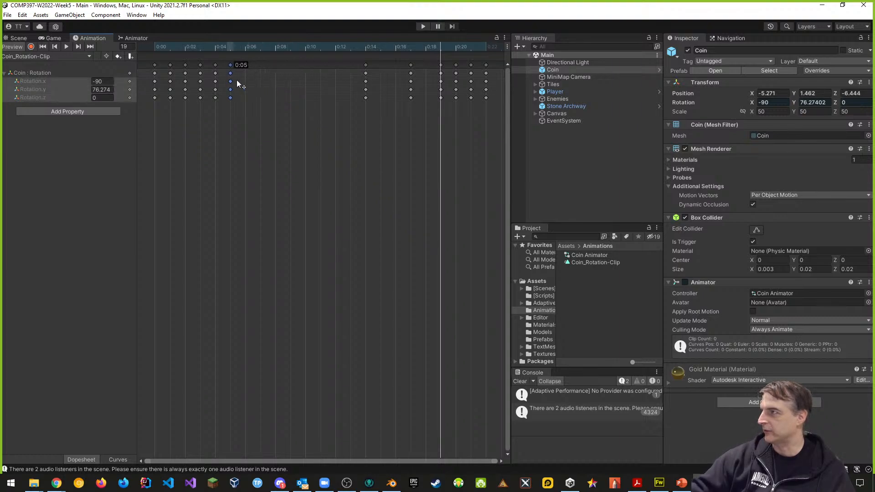
- Move the complete set of rotation keyframes at frame 14 to frame 6, undoing a partial move first
{"action": "left_click", "coordinate": [365, 98]}
{"action": "left_click", "coordinate": [366, 90], "text": "shift"}
{"action": "left_click_drag", "start_coordinate": [366, 81], "coordinate": [254, 82]}
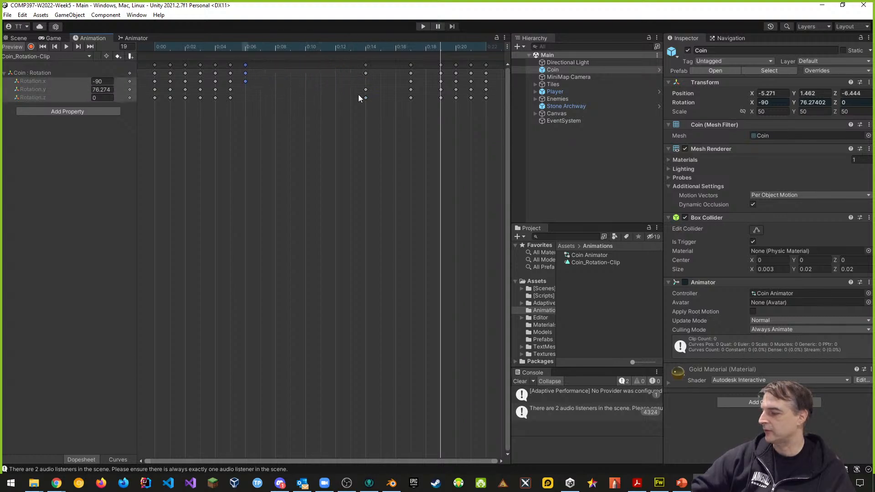
{"action": "key", "text": "ctrl+z"}
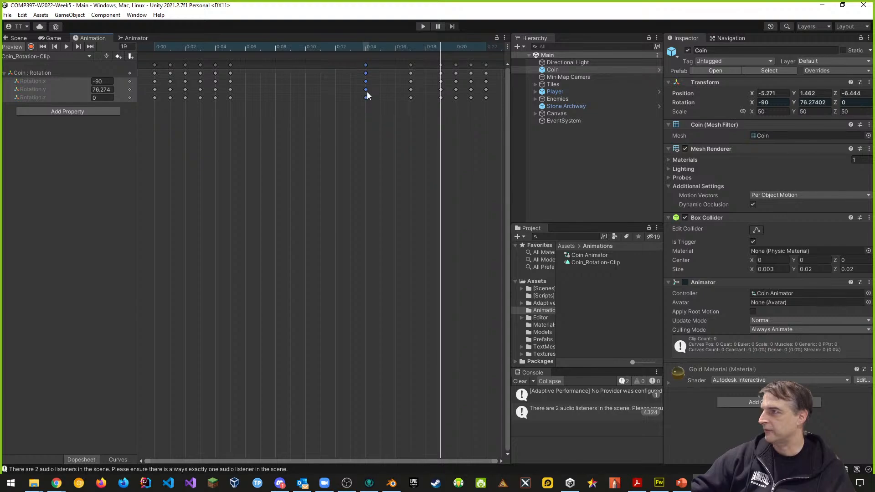
{"action": "left_click_drag", "start_coordinate": [367, 76], "coordinate": [254, 78]}
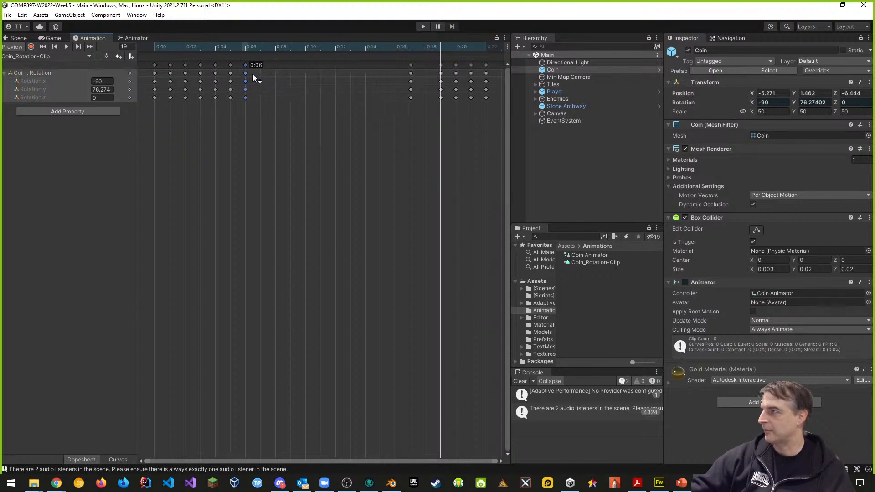
- Move the rotation keyframe sets at frames 17, 19, 20, 21 and 22 to consecutive frames 7, 8, 9, 10 and 11
{"action": "left_click_drag", "start_coordinate": [411, 76], "coordinate": [257, 76]}
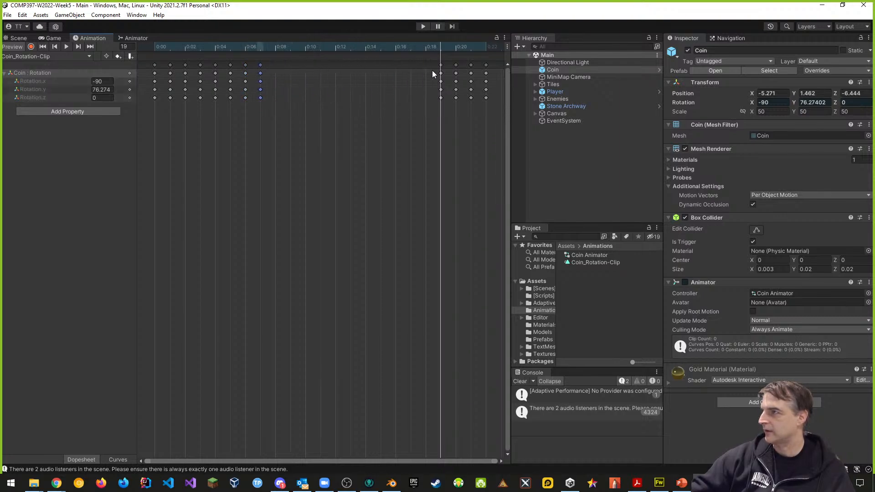
{"action": "left_click_drag", "start_coordinate": [439, 73], "coordinate": [293, 77]}
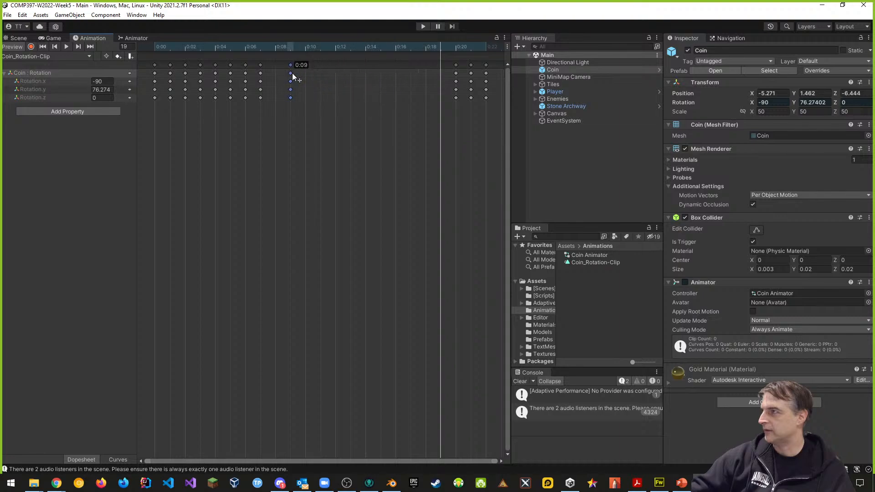
{"action": "left_click_drag", "start_coordinate": [457, 73], "coordinate": [295, 76]}
{"action": "left_click_drag", "start_coordinate": [472, 73], "coordinate": [306, 73]}
{"action": "left_click_drag", "start_coordinate": [484, 74], "coordinate": [319, 73]}
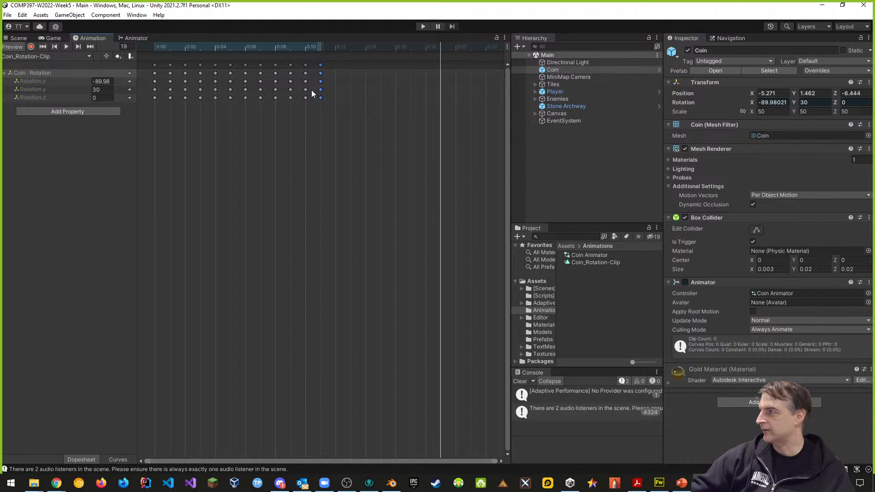
- Inspect individual rotation keyframes and scrub to frames 11 and 10 to examine the rotation values at the end of the clip
{"action": "left_click", "coordinate": [305, 73]}
{"action": "left_click", "coordinate": [293, 91]}
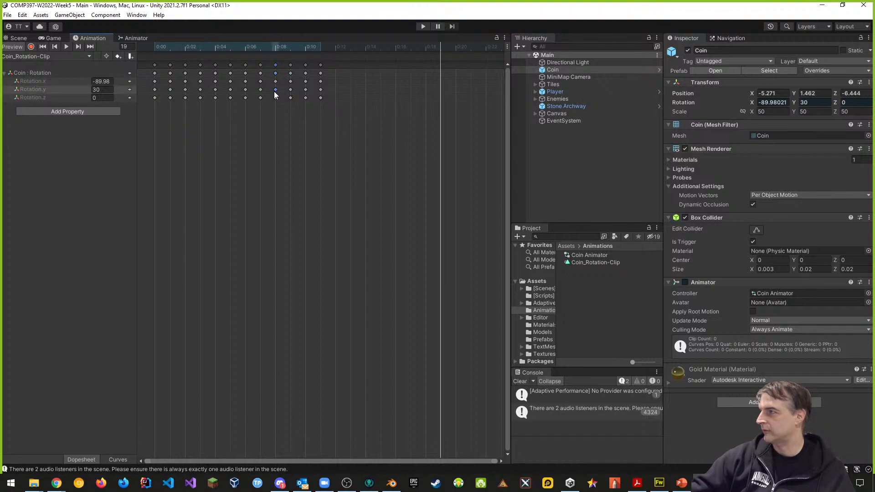
{"action": "left_click", "coordinate": [246, 82]}
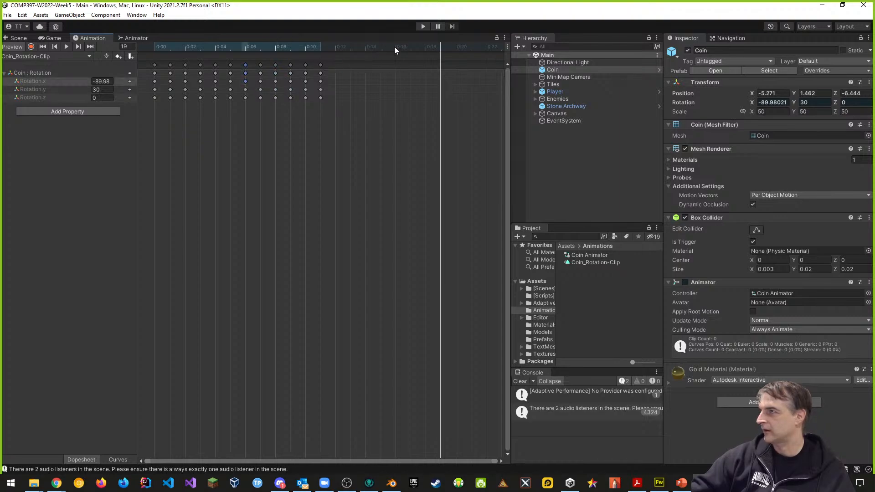
{"action": "left_click_drag", "start_coordinate": [436, 44], "coordinate": [317, 72]}
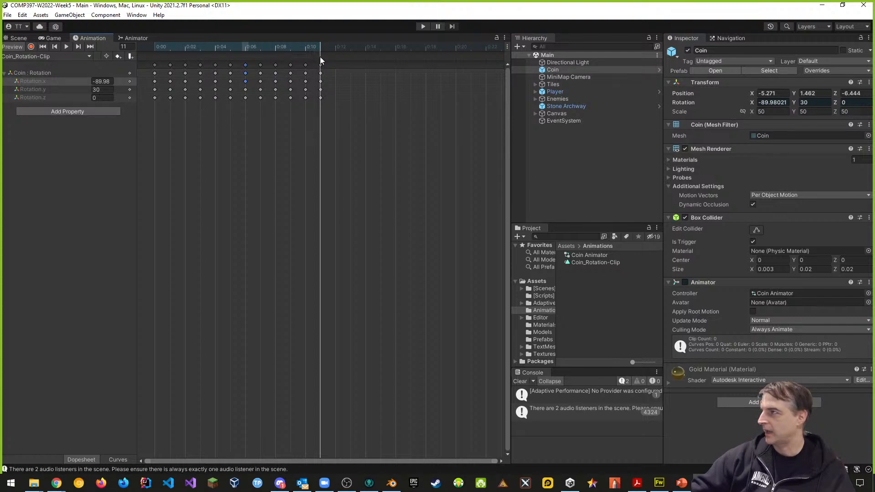
{"action": "mouse_move", "coordinate": [316, 49]}
{"action": "left_mouse_down"}
{"action": "mouse_move", "coordinate": [156, 48]}
{"action": "mouse_move", "coordinate": [306, 61]}
{"action": "left_mouse_up"}
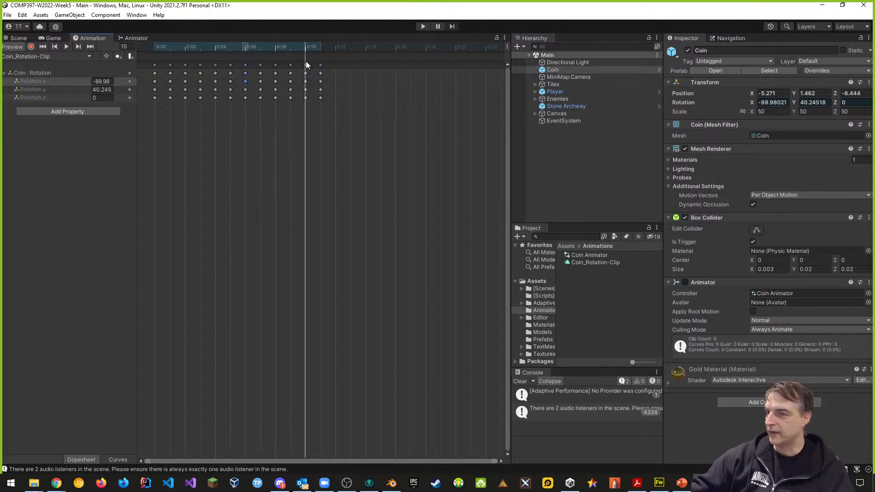
- Run the game briefly to check how the coin rotates, and stop it again
{"action": "left_click", "coordinate": [425, 26]}
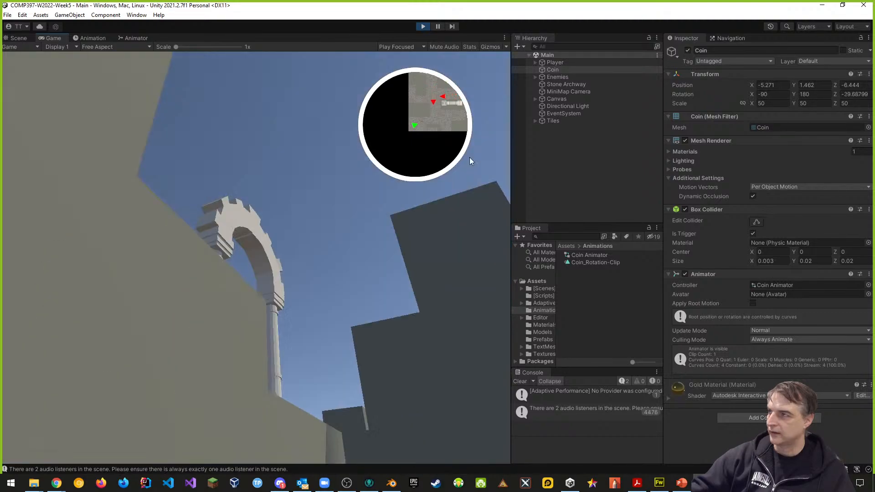
{"action": "left_click", "coordinate": [424, 27]}
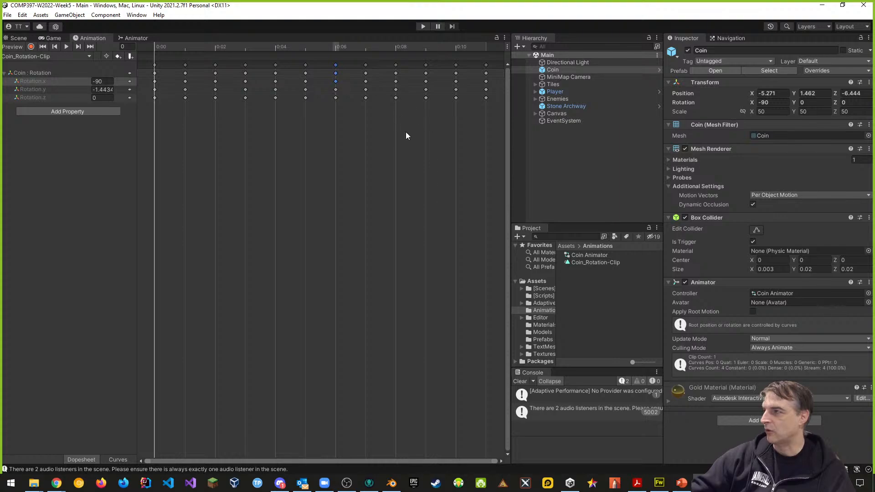
{"action": "scroll", "coordinate": [406, 136], "scroll_direction": "down", "scroll_amount": 4}
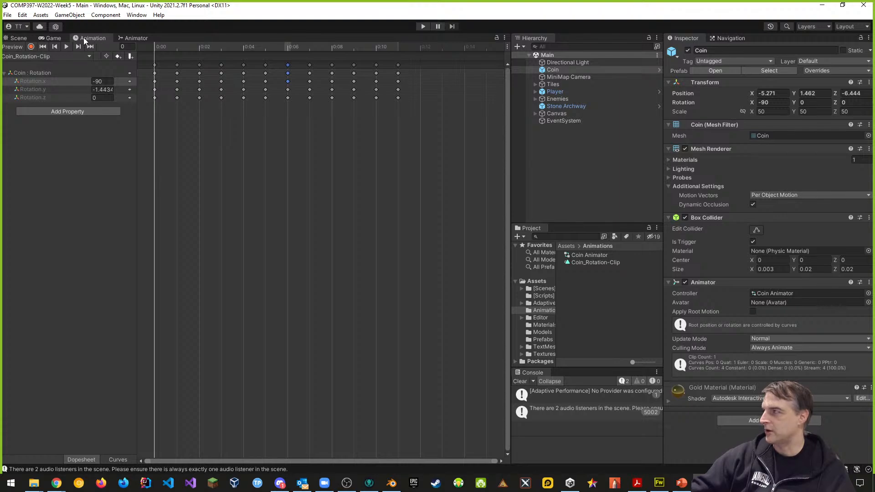
- Dock the Animation window beneath the Scene view and scrub the clip between frames 0 and 12 to examine the coin's rotation
{"action": "left_click_drag", "start_coordinate": [84, 39], "coordinate": [236, 398]}
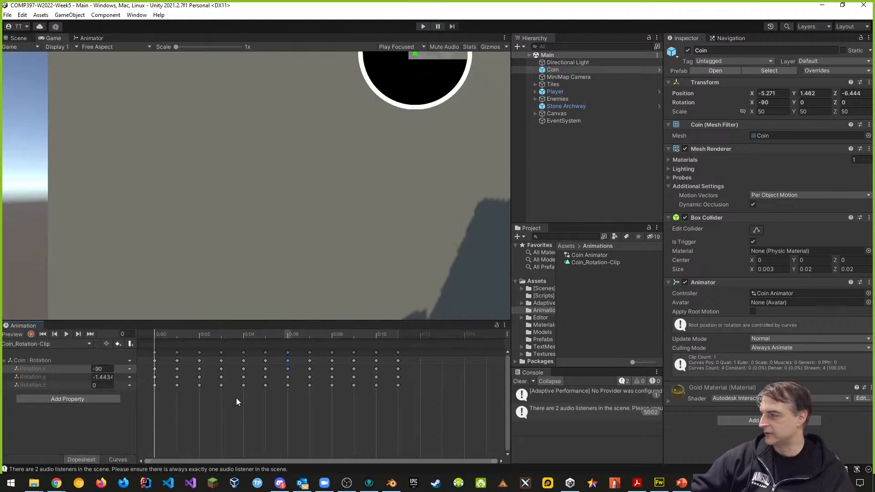
{"action": "left_click", "coordinate": [19, 38]}
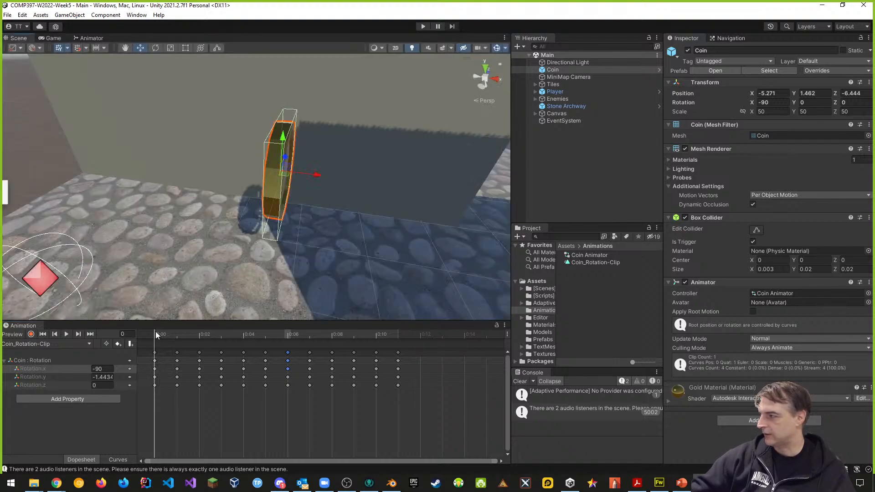
{"action": "left_click_drag", "start_coordinate": [163, 331], "coordinate": [416, 361]}
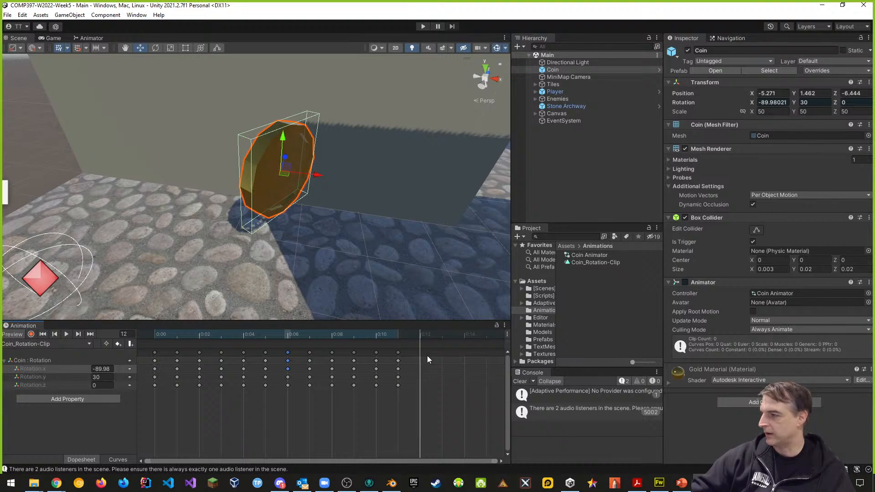
{"action": "left_click", "coordinate": [418, 348]}
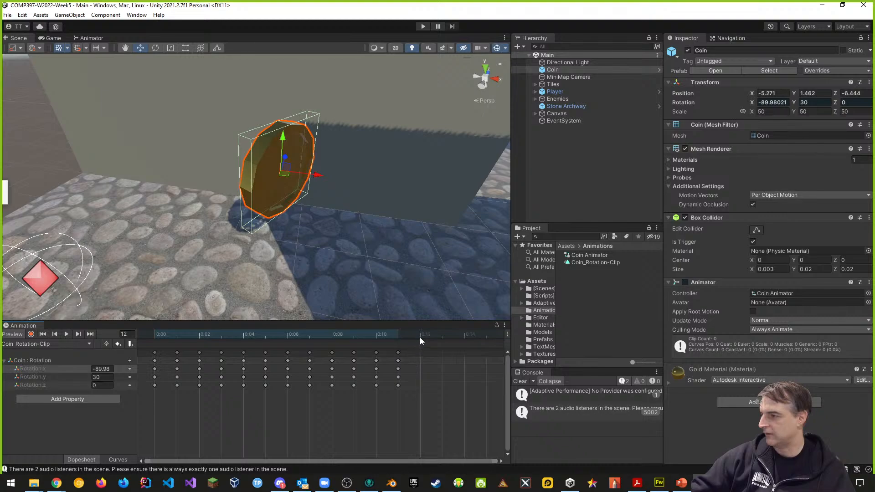
{"action": "left_click", "coordinate": [401, 333]}
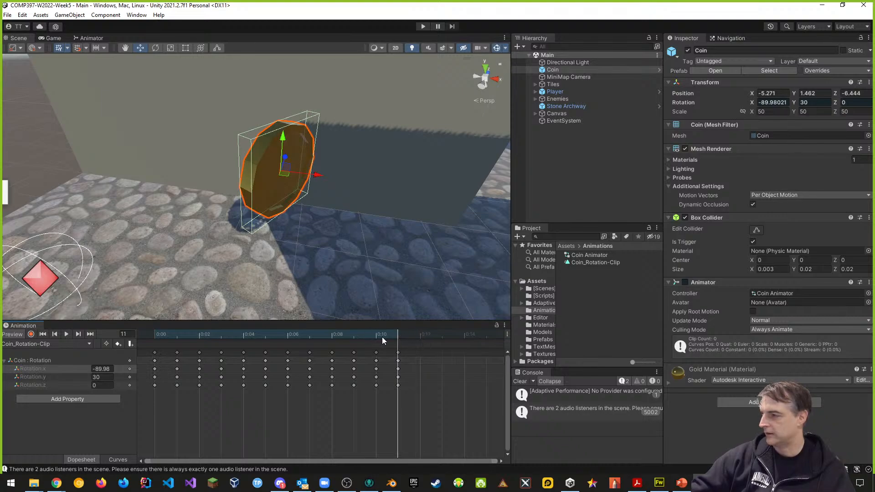
- Record a rotation keyframe for the coin at frame 12 with its Z rotation set to -30, and end the recording
{"action": "left_click", "coordinate": [31, 335]}
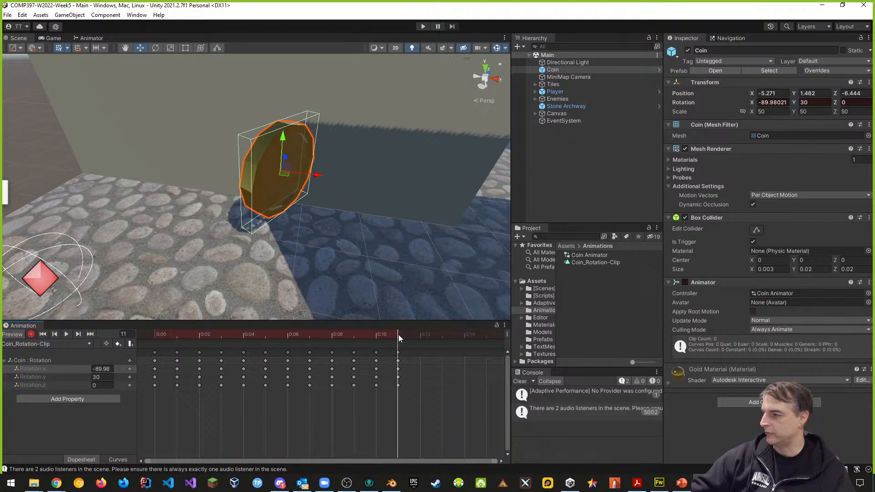
{"action": "left_click", "coordinate": [414, 336]}
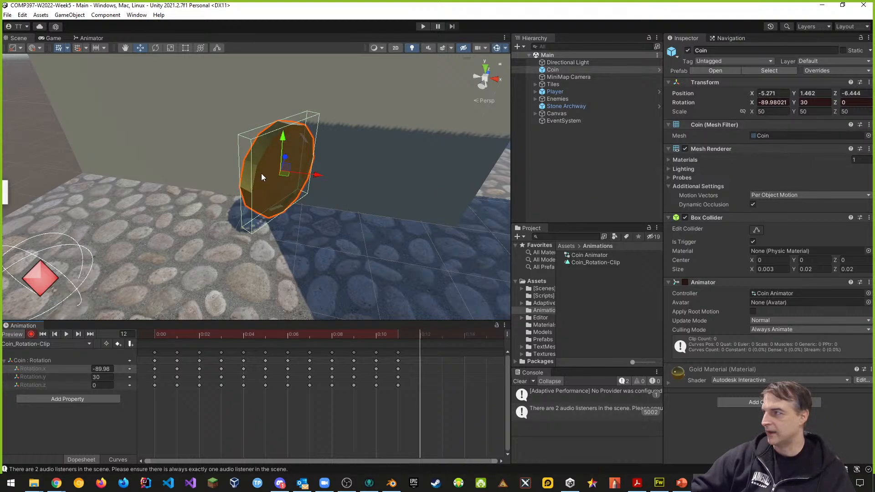
{"action": "left_click", "coordinate": [156, 48]}
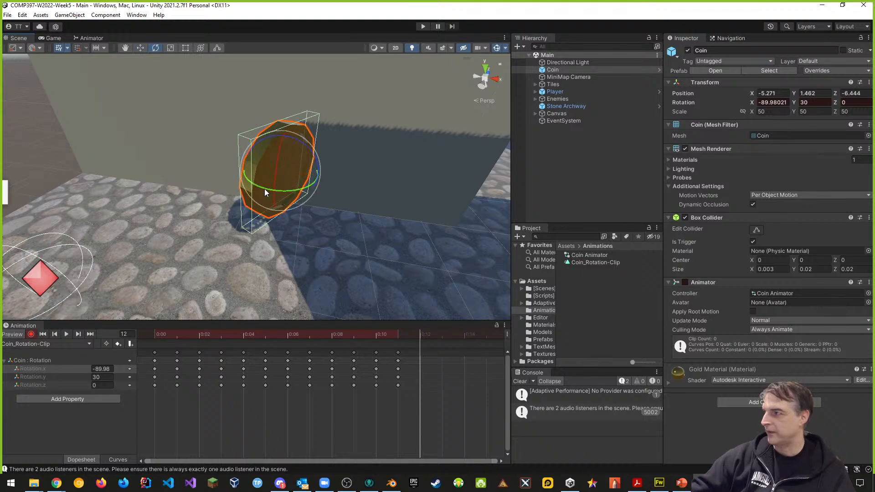
{"action": "left_click_drag", "start_coordinate": [265, 190], "coordinate": [322, 190]}
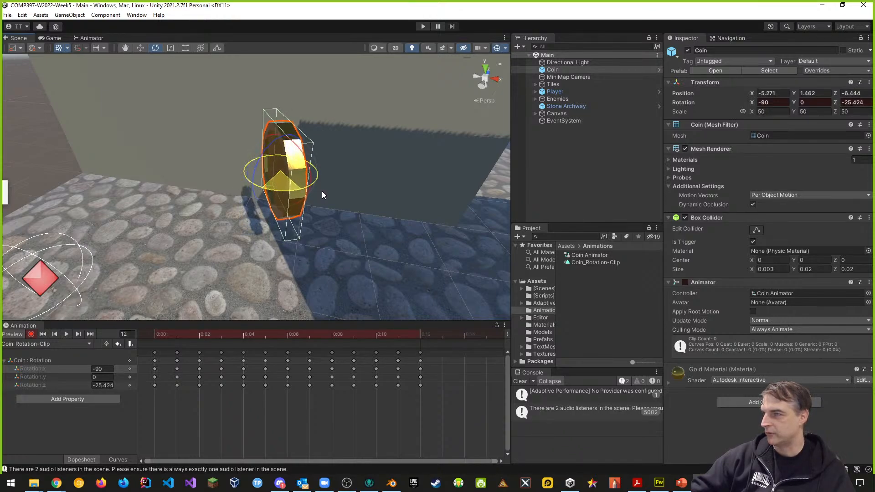
{"action": "left_click_drag", "start_coordinate": [321, 190], "coordinate": [328, 190]}
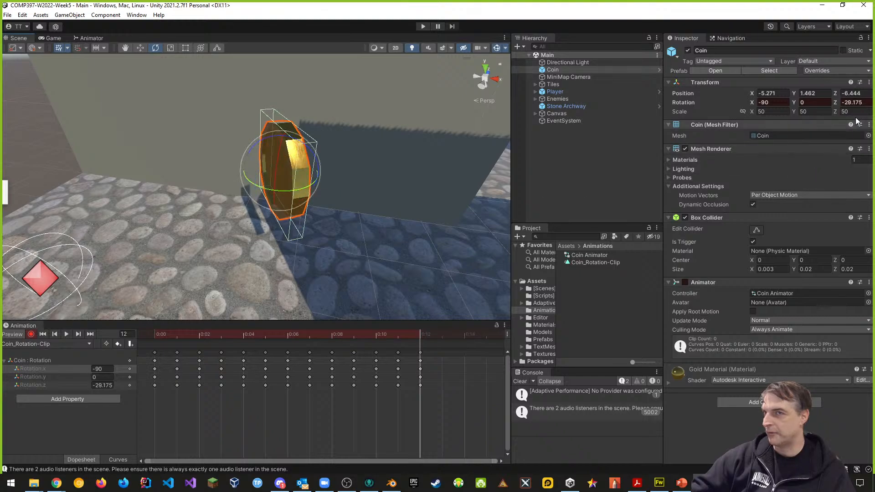
{"action": "left_click", "coordinate": [864, 102]}
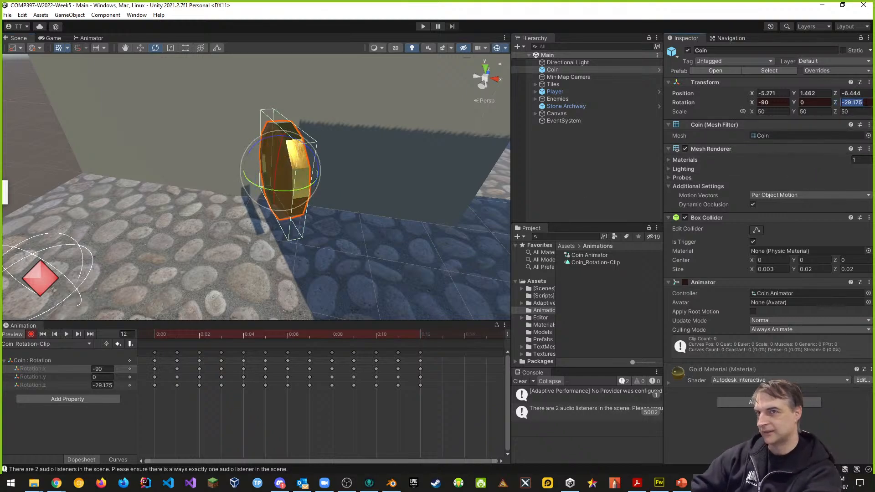
{"action": "type", "text": "-30"}
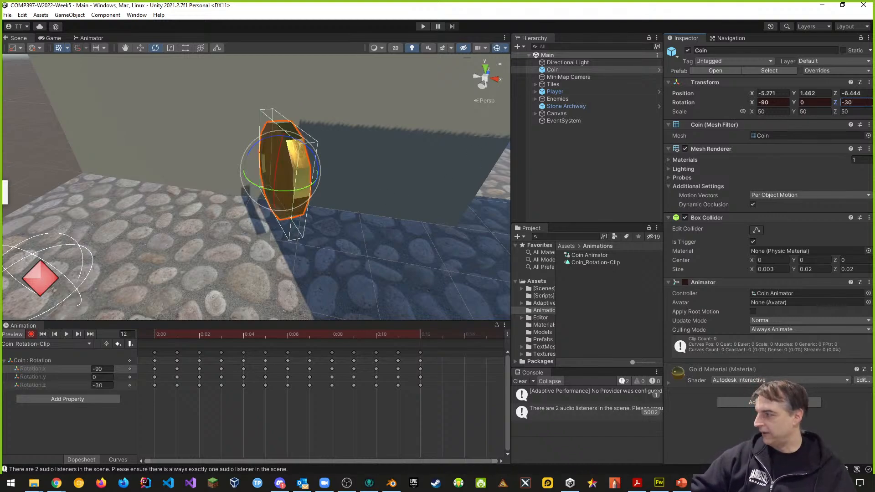
{"action": "left_click", "coordinate": [31, 334]}
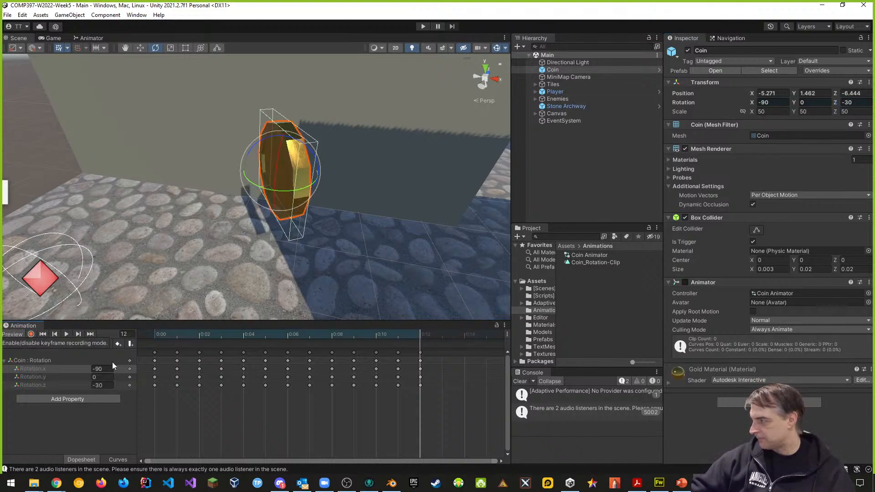
- Scrub the clip from frame 12 back to frame 0, and run the game briefly to check the coin's rotation
{"action": "left_click_drag", "start_coordinate": [419, 333], "coordinate": [163, 327]}
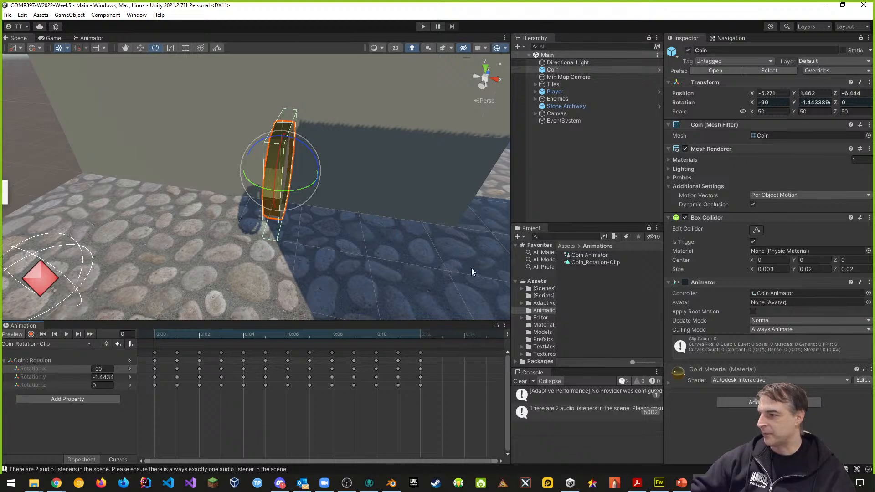
{"action": "left_click", "coordinate": [423, 26]}
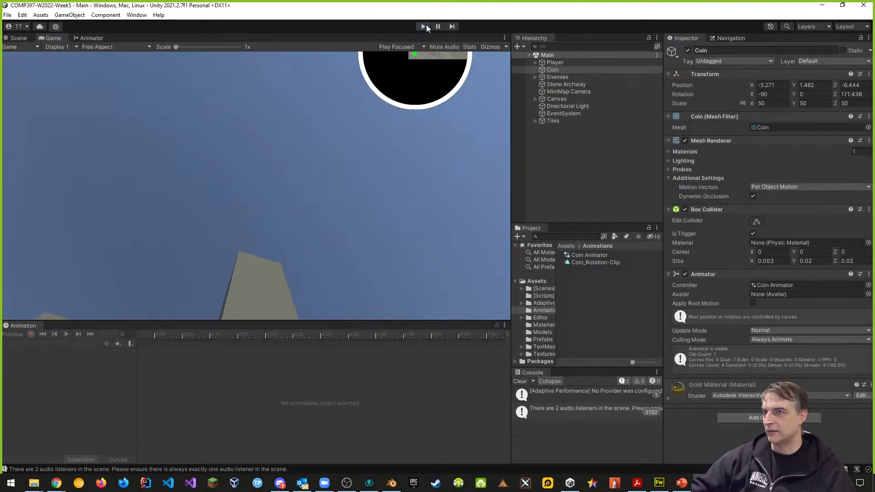
{"action": "left_click", "coordinate": [423, 26]}
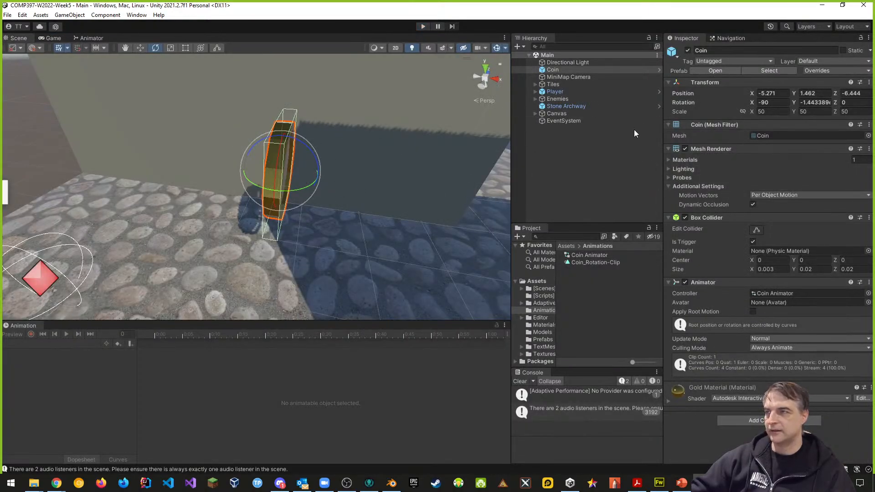
- Review the Coin_Rotation-Clip settings, and set the speed of the Rotation state in Coin Animator to 0.5
{"action": "left_click", "coordinate": [595, 262]}
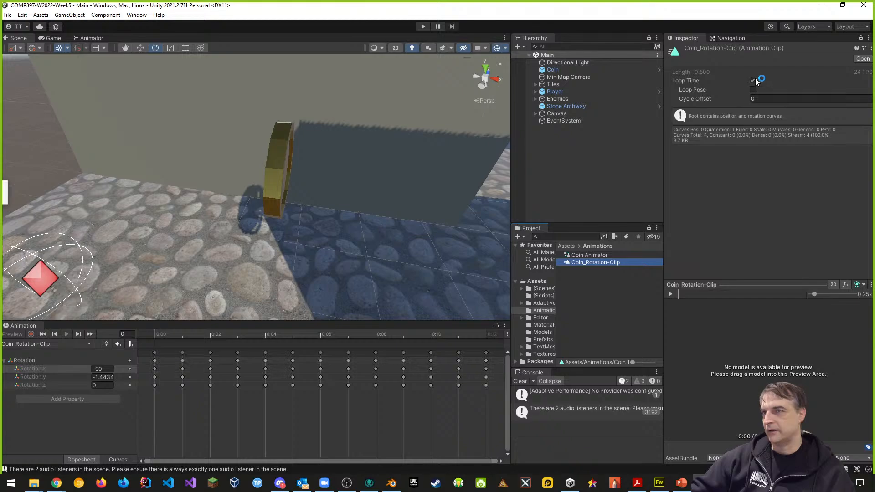
{"action": "left_click", "coordinate": [601, 255]}
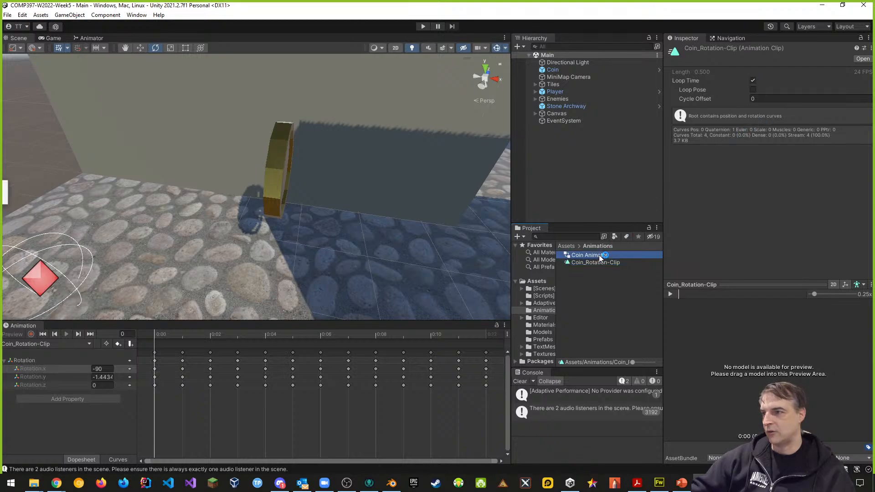
{"action": "left_click", "coordinate": [87, 38]}
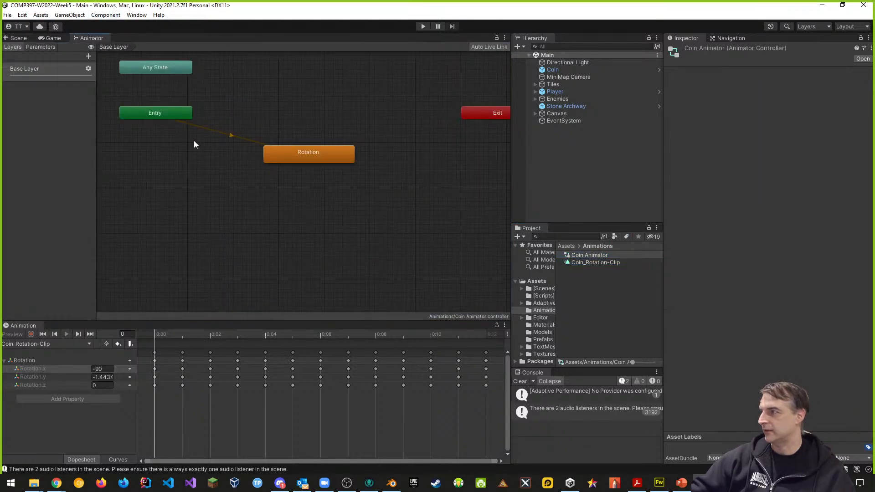
{"action": "left_click", "coordinate": [313, 154]}
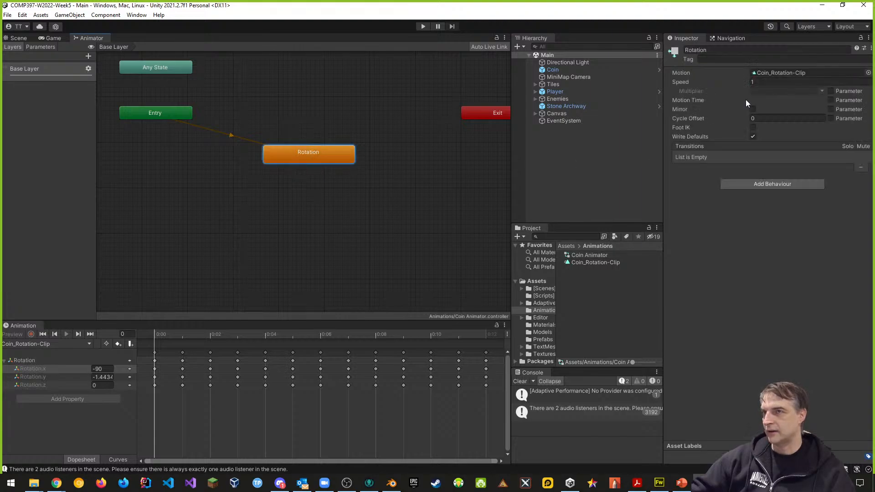
{"action": "left_click", "coordinate": [768, 82]}
{"action": "type", "text": "0."}
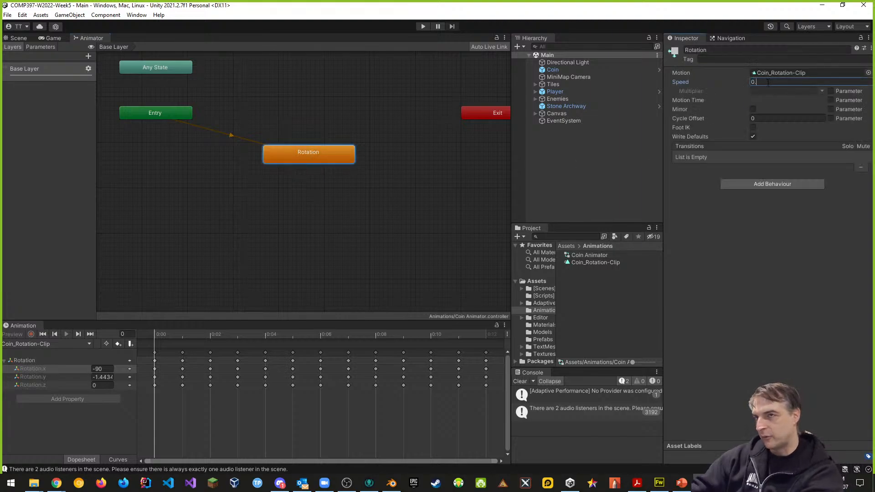
{"action": "type", "text": "5"}
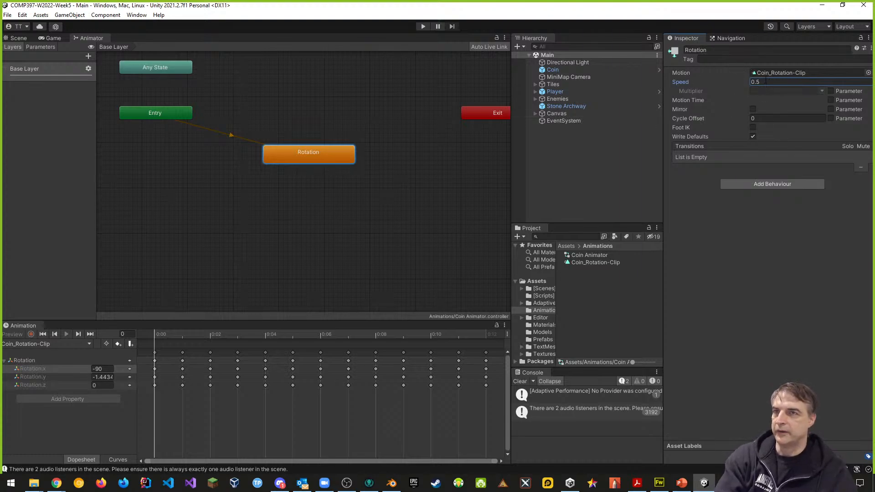
- Play-test the scene to check the slowed coin, and return to the Scene view with the coin's face in view
{"action": "left_click", "coordinate": [423, 27]}
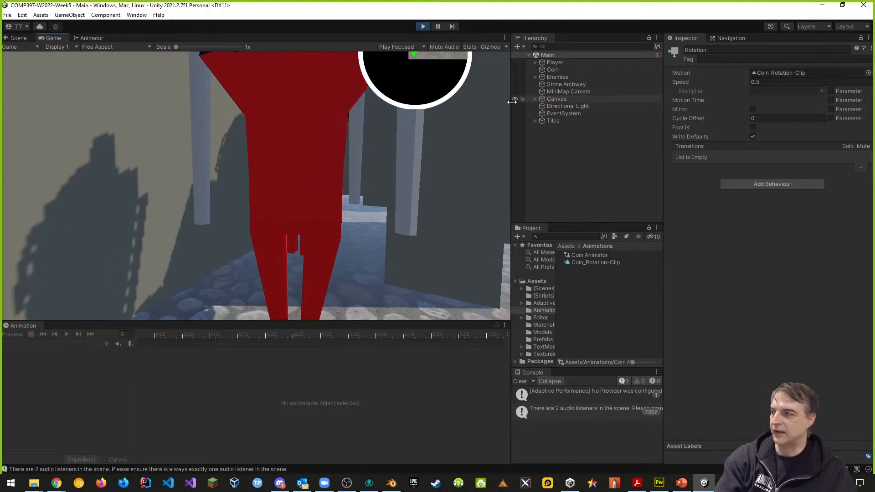
{"action": "left_click", "coordinate": [422, 27]}
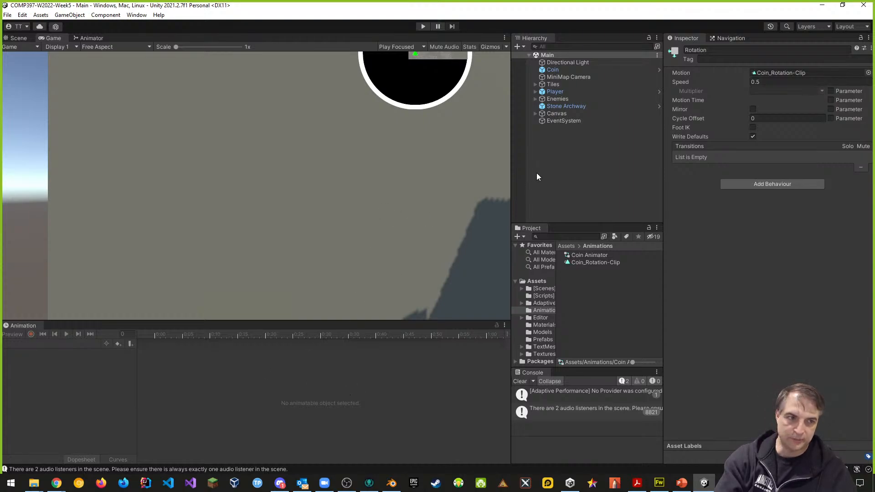
{"action": "left_click", "coordinate": [19, 38]}
{"action": "right_click_drag", "start_coordinate": [133, 225], "coordinate": [363, 157]}
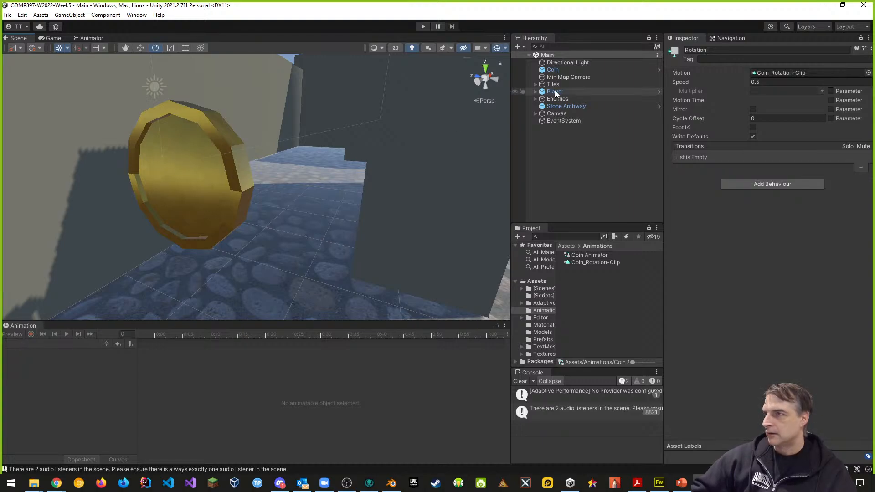
- Remove the Rotation properties with all their keyframes from the Coin's Coin_Rotation-Clip
{"action": "left_click", "coordinate": [550, 70]}
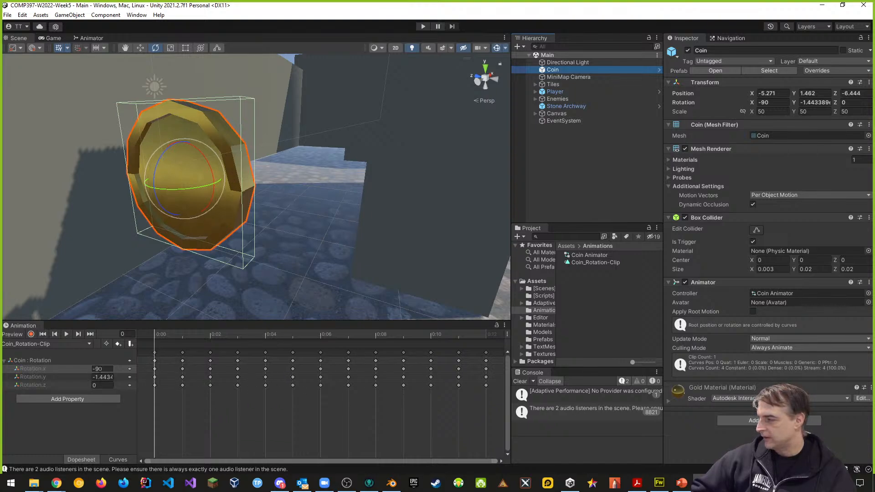
{"action": "right_click", "coordinate": [67, 360]}
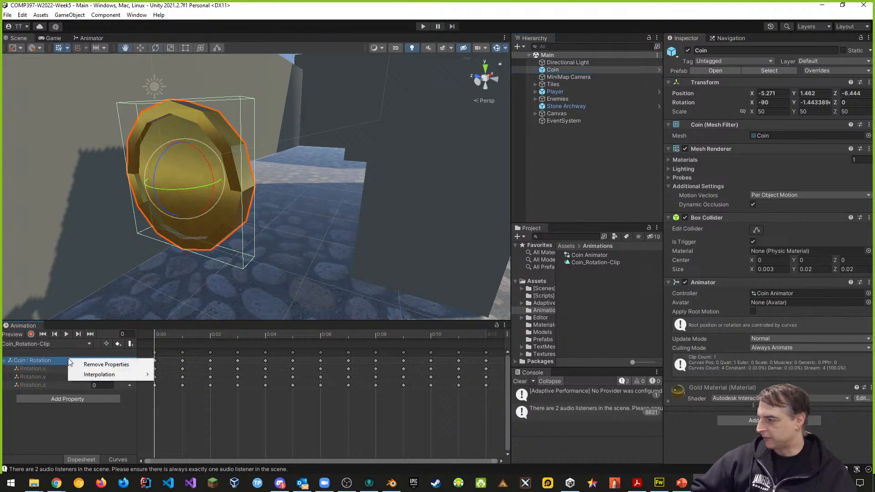
{"action": "left_click", "coordinate": [103, 365]}
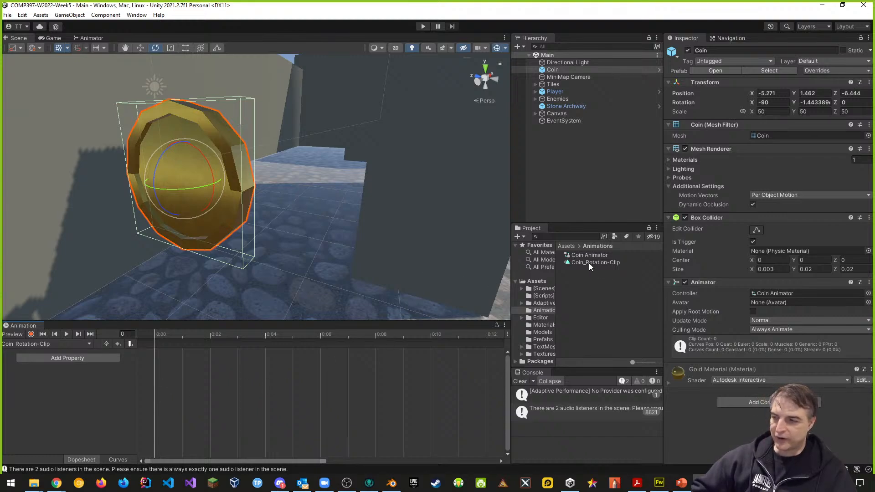
- Expand the Coin model in the Models folder to view its imported mesh and rotation clip
{"action": "left_click", "coordinate": [541, 333]}
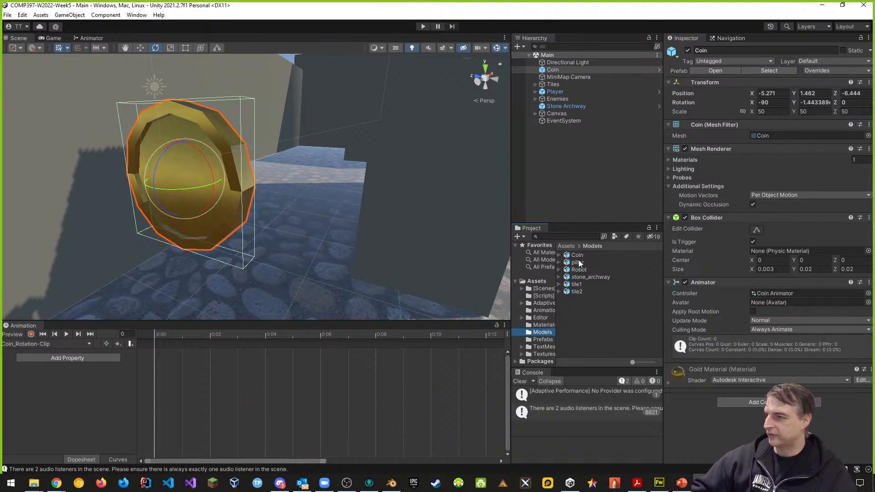
{"action": "left_click", "coordinate": [560, 255]}
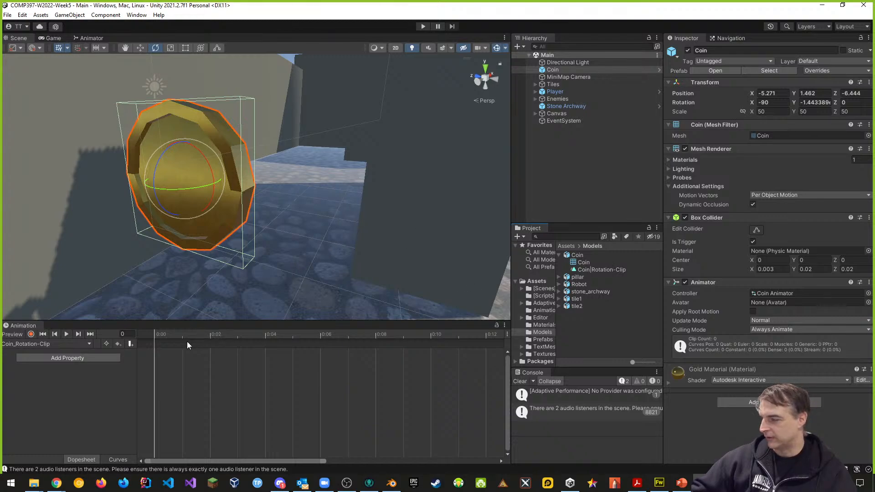
- Start recording Coin_Rotation-Clip, key the Coin's rotation at frame 0 with Z set to 0, and expand the Rotation property
{"action": "left_click", "coordinate": [31, 334]}
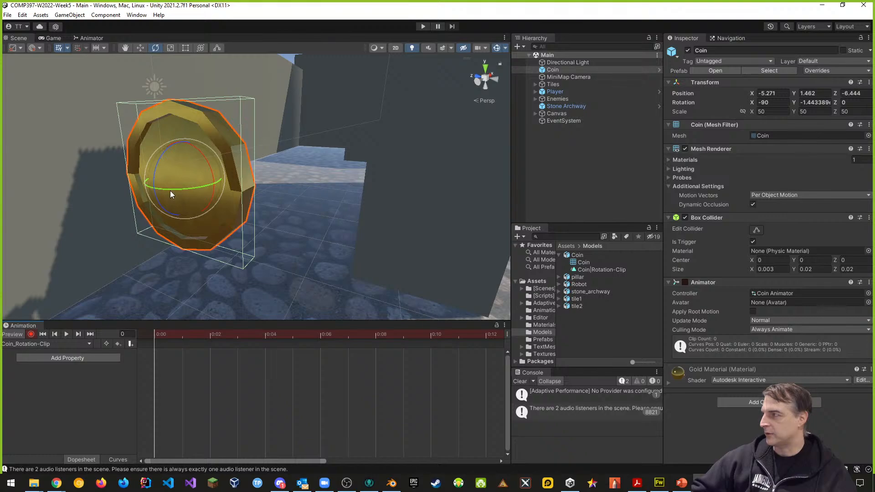
{"action": "left_click_drag", "start_coordinate": [168, 189], "coordinate": [167, 189]}
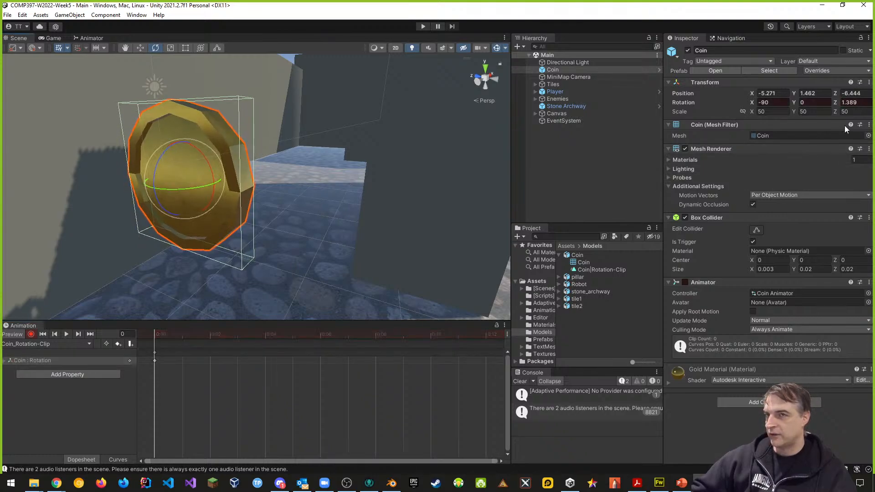
{"action": "left_click", "coordinate": [864, 103]}
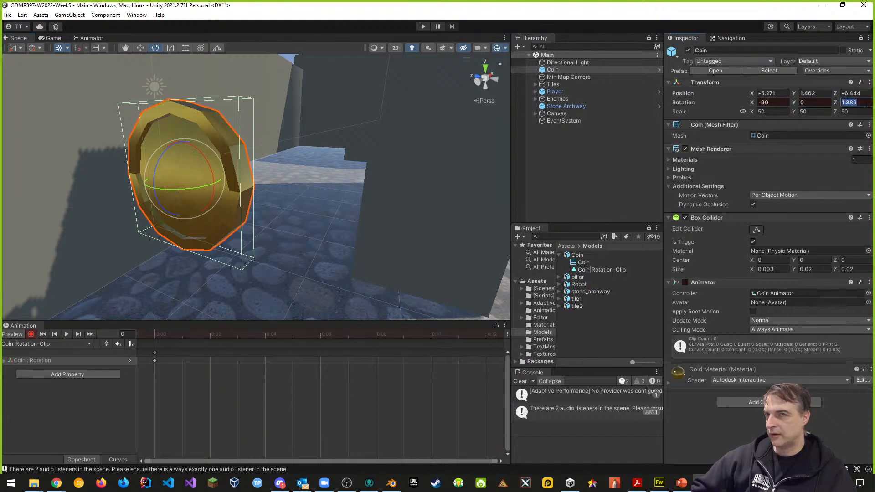
{"action": "type", "text": "0"}
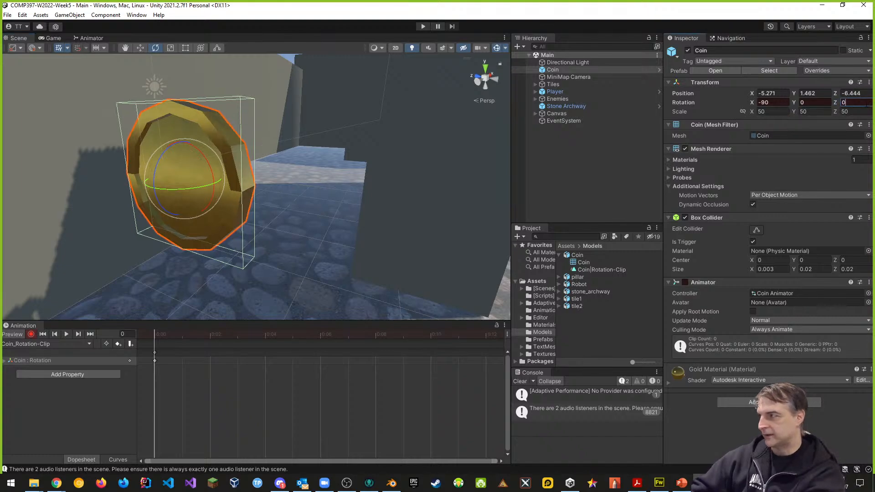
{"action": "left_click", "coordinate": [4, 360]}
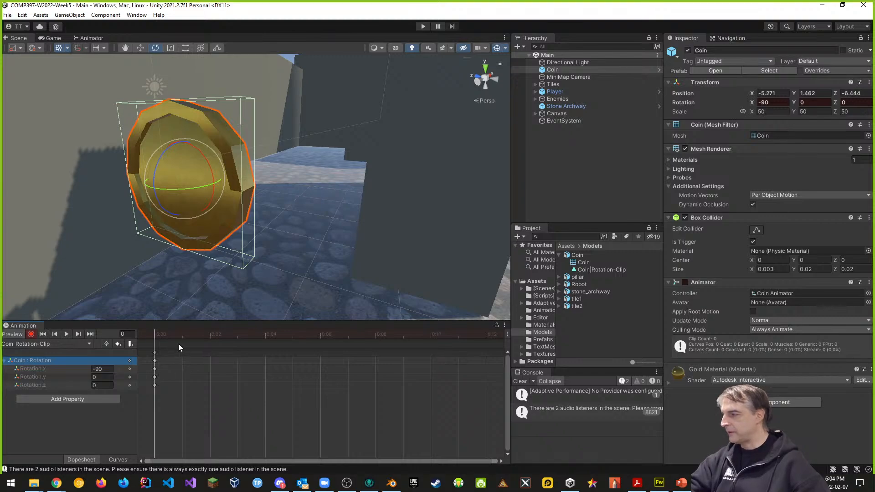
- Key the Coin's Z rotation at frame 1 with a value of -30
{"action": "left_click_drag", "start_coordinate": [153, 335], "coordinate": [179, 336]}
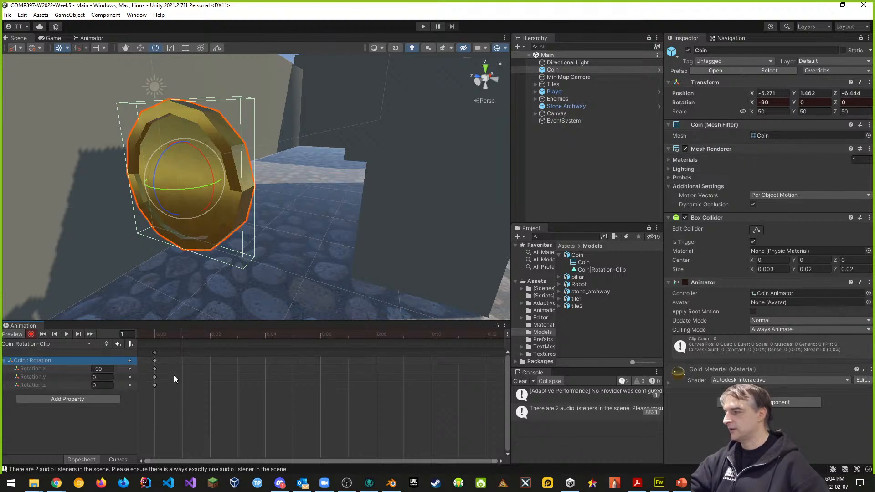
{"action": "left_click", "coordinate": [850, 103]}
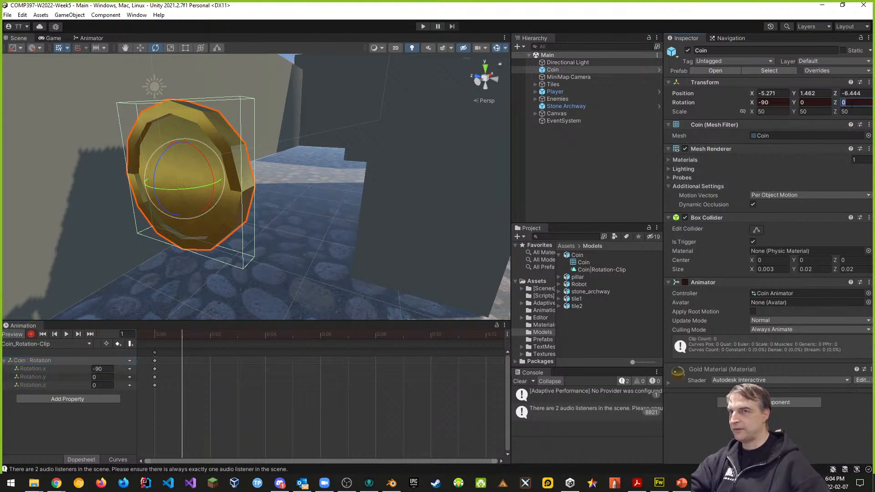
{"action": "type", "text": "30"}
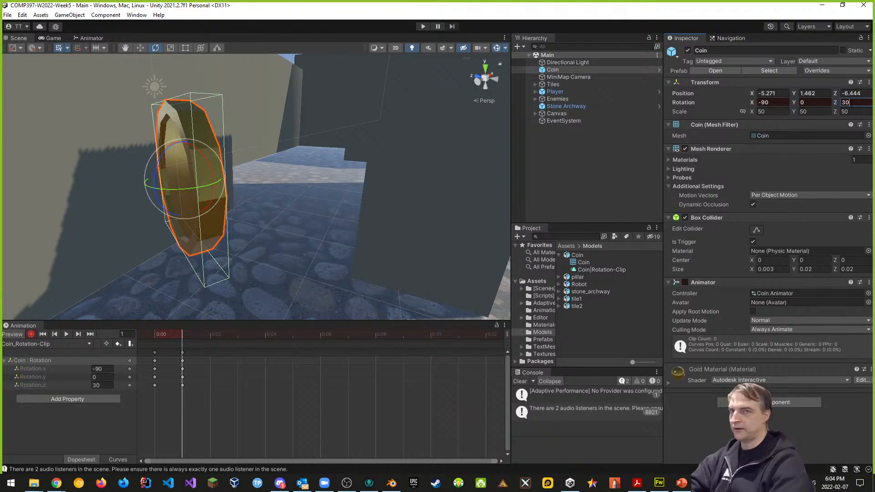
{"action": "key", "text": "BackSpace"}
{"action": "key", "text": "BackSpace"}
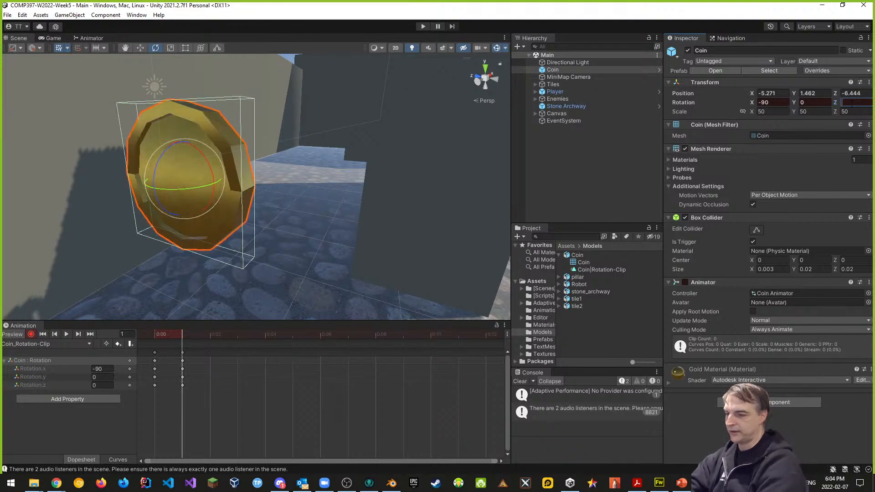
{"action": "type", "text": "-30"}
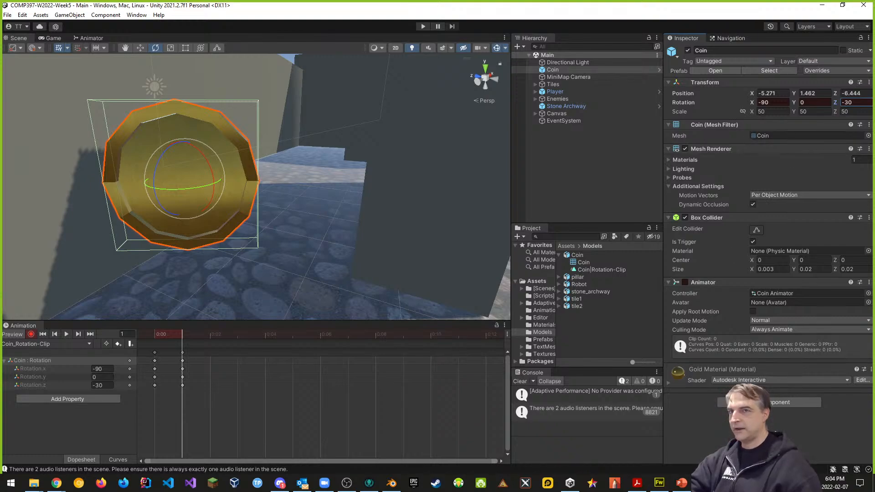
- Key the Coin's Z rotation as -60 at frame 2 and -90 at frame 3
{"action": "left_click_drag", "start_coordinate": [181, 334], "coordinate": [209, 335]}
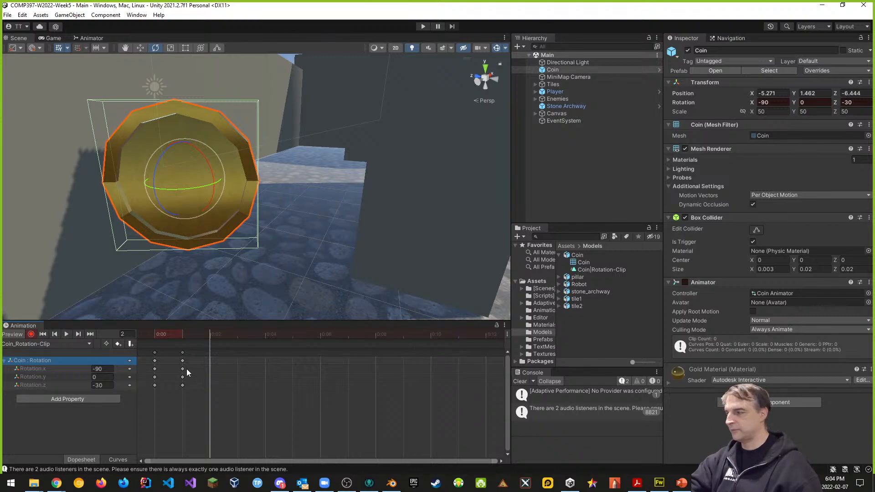
{"action": "left_click", "coordinate": [109, 386]}
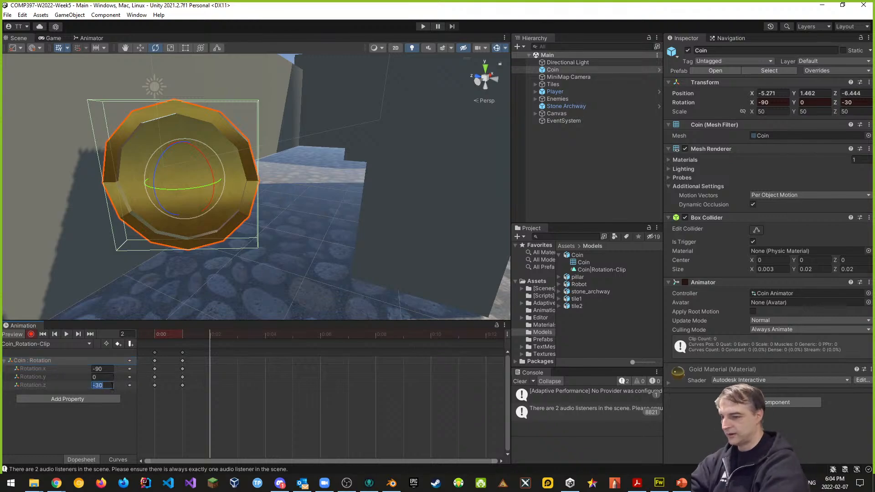
{"action": "type", "text": "-60"}
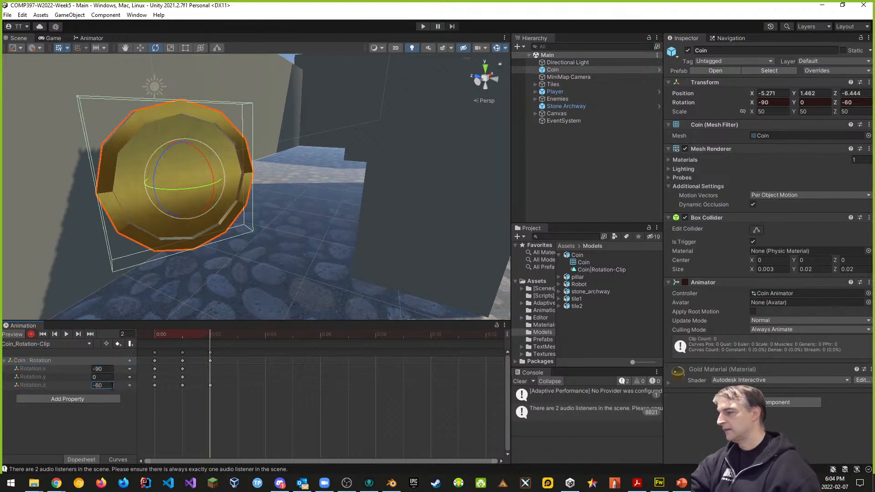
{"action": "left_click_drag", "start_coordinate": [212, 334], "coordinate": [226, 333]}
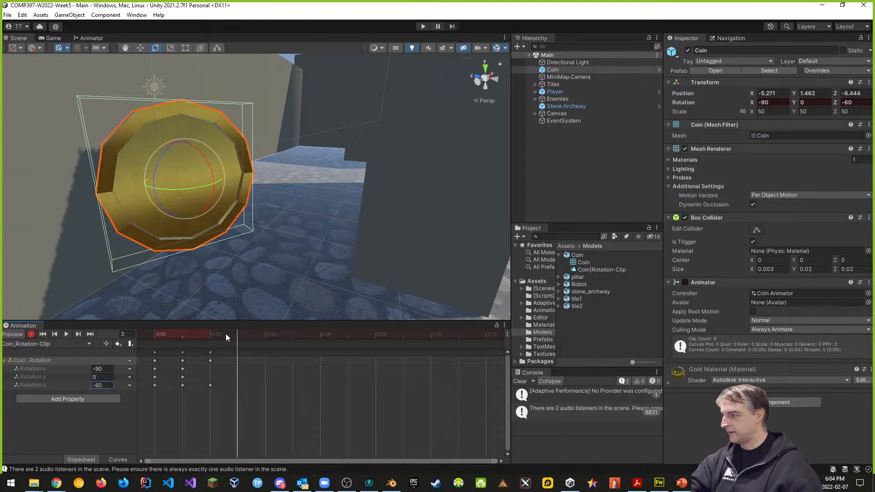
{"action": "left_click", "coordinate": [103, 385]}
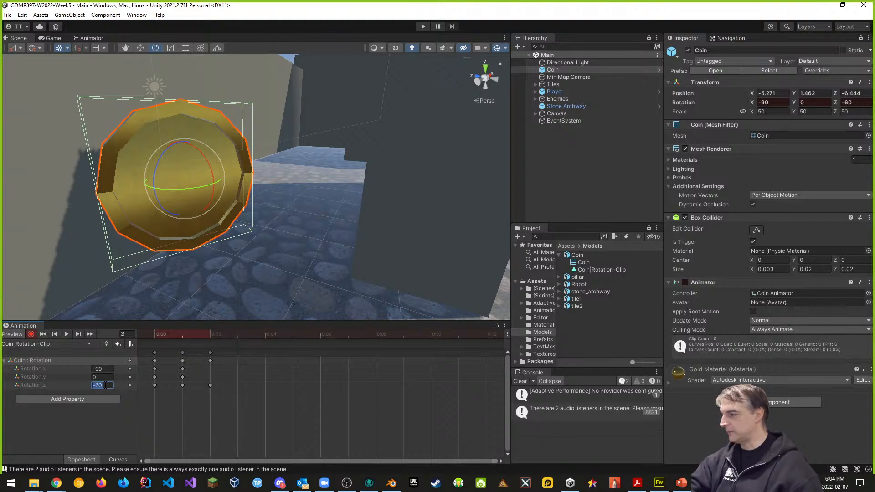
{"action": "type", "text": "-90"}
{"action": "key", "text": "Return"}
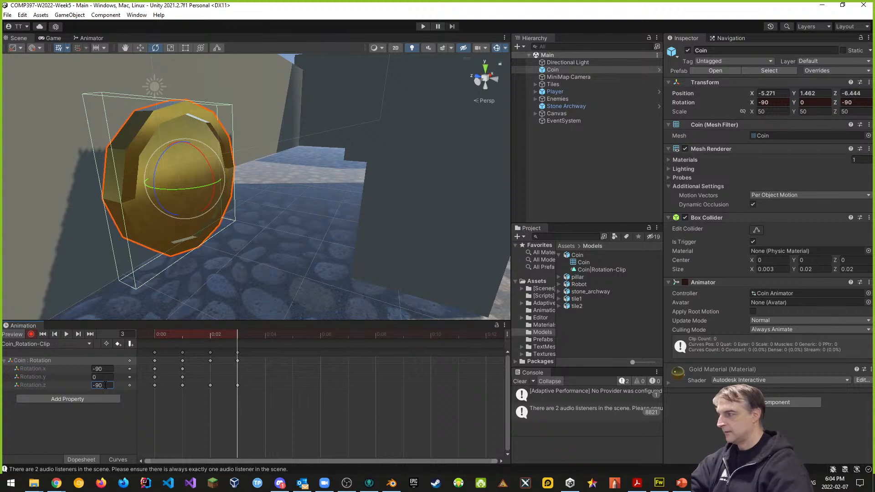
- Key the Coin's Z rotation as -120 at frame 4 and -150 at frame 5
{"action": "left_click_drag", "start_coordinate": [238, 337], "coordinate": [263, 336]}
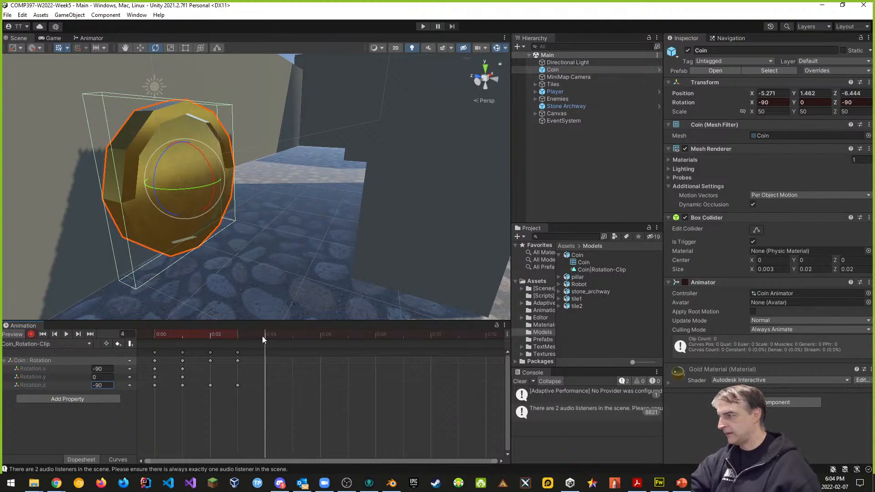
{"action": "left_click", "coordinate": [110, 386]}
{"action": "type", "text": "-12"}
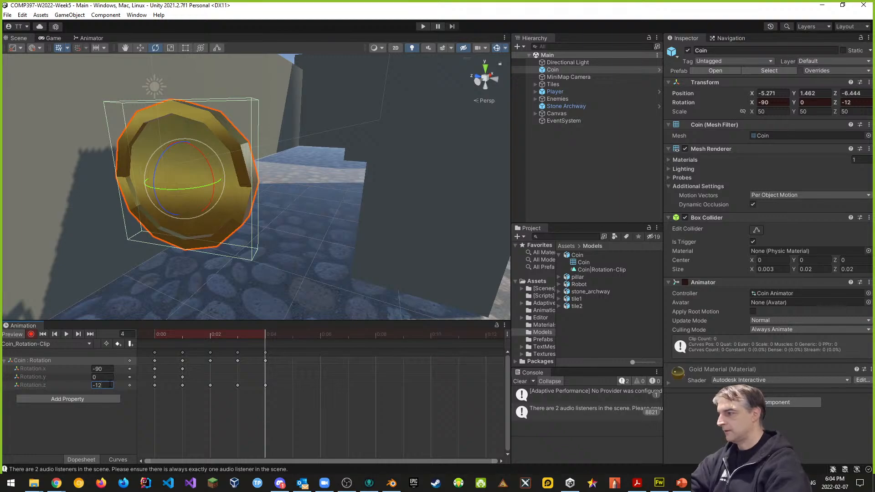
{"action": "type", "text": "0"}
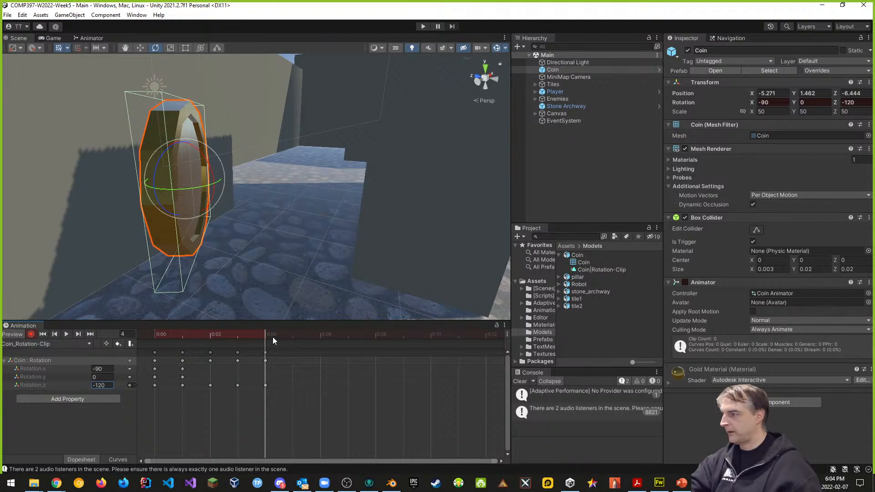
{"action": "left_click", "coordinate": [289, 334]}
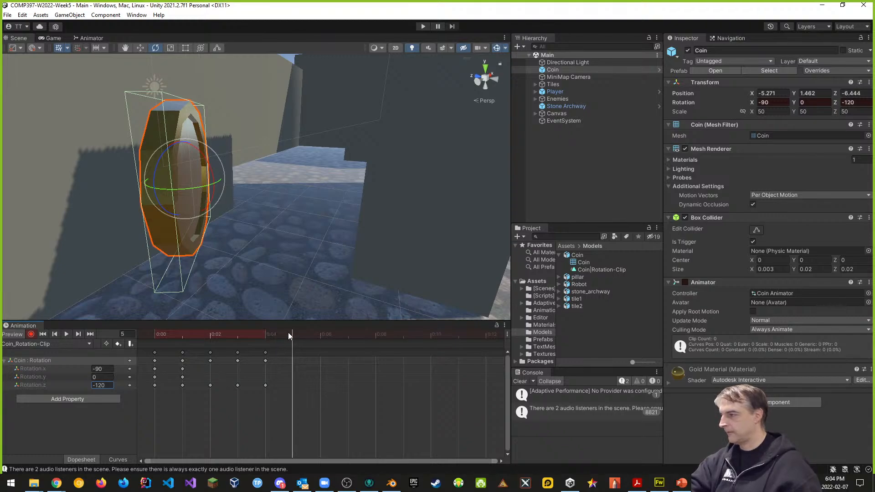
{"action": "left_click", "coordinate": [109, 385]}
{"action": "type", "text": "-150"}
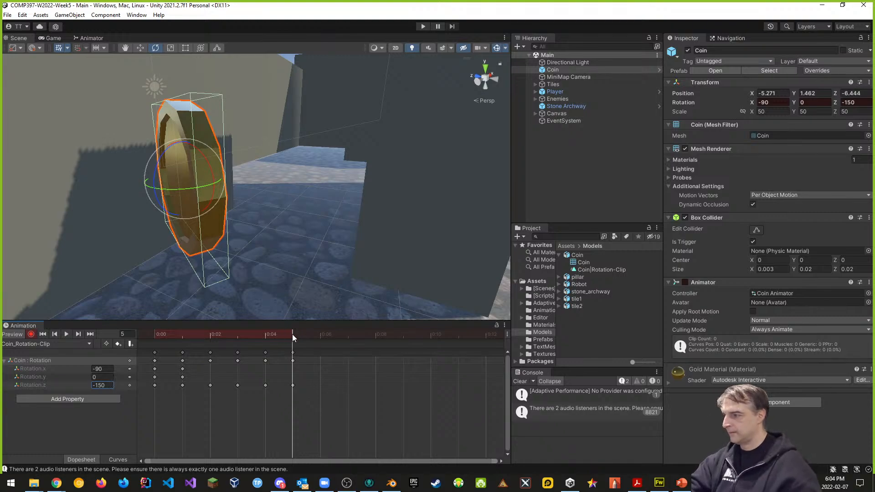
- Key the Coin's Z rotation as -180 at frame 6 and -210 at frame 7
{"action": "left_click", "coordinate": [320, 334]}
{"action": "left_click", "coordinate": [108, 385]}
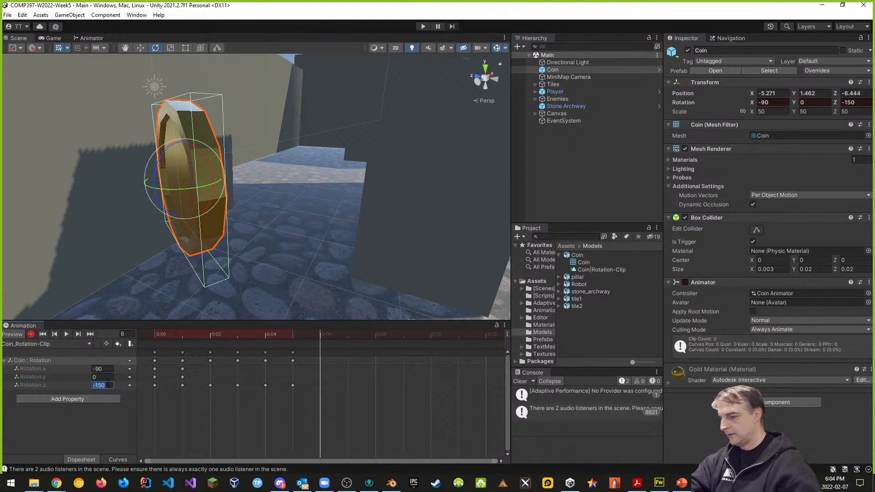
{"action": "type", "text": "-180"}
{"action": "key", "text": "Return"}
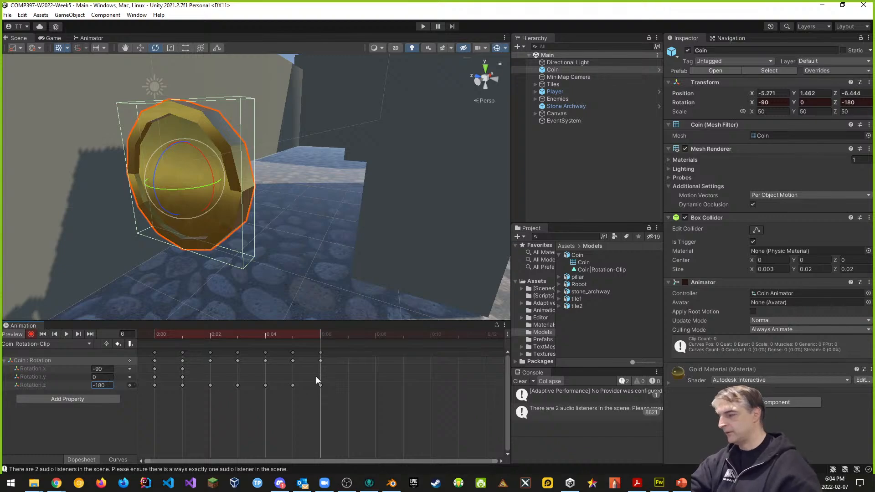
{"action": "left_click", "coordinate": [348, 335]}
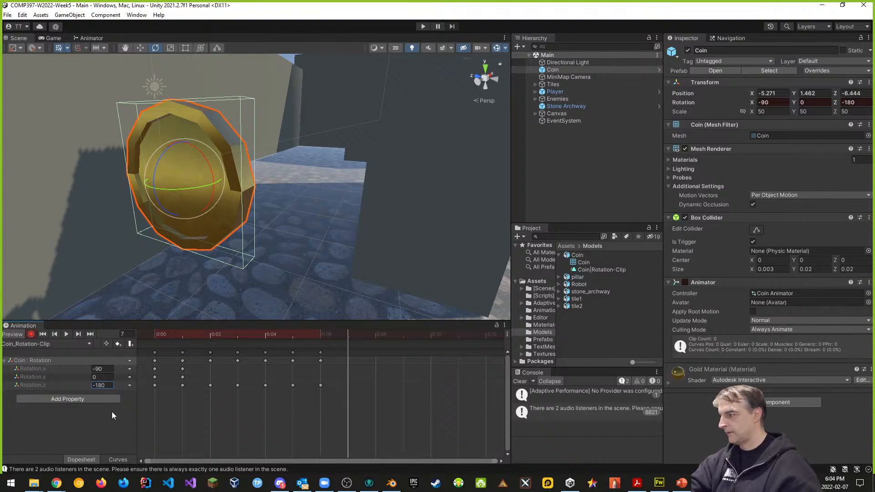
{"action": "left_click", "coordinate": [108, 385]}
{"action": "type", "text": "-210"}
{"action": "key", "text": "Return"}
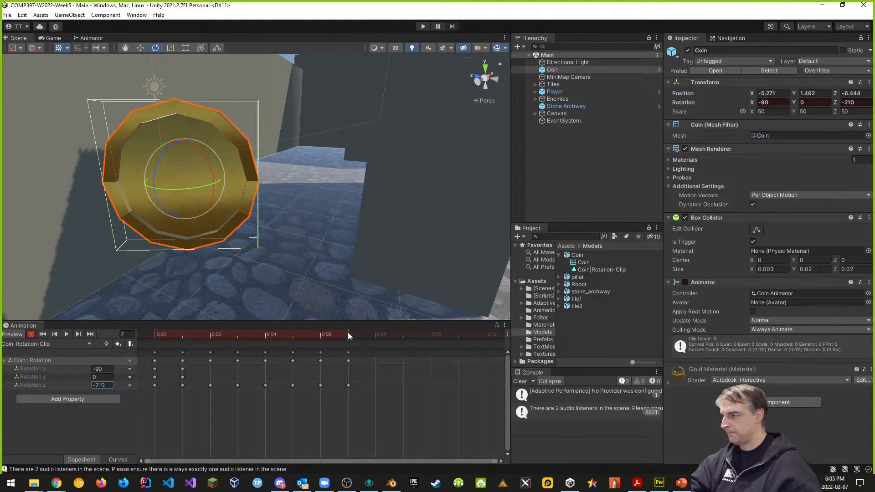
- Key the Coin's Z rotation as -240 at frame 8 and -270 at frame 9
{"action": "left_click", "coordinate": [376, 334]}
{"action": "type", "text": "-240"}
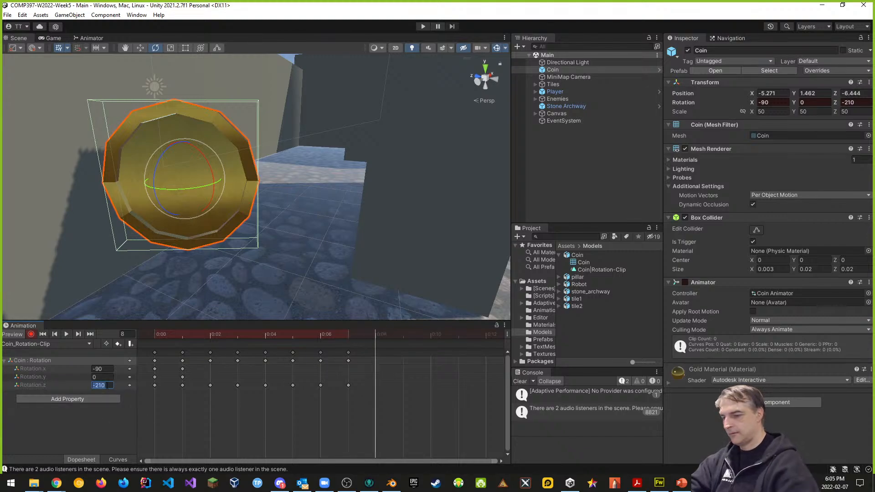
{"action": "key", "text": "Return"}
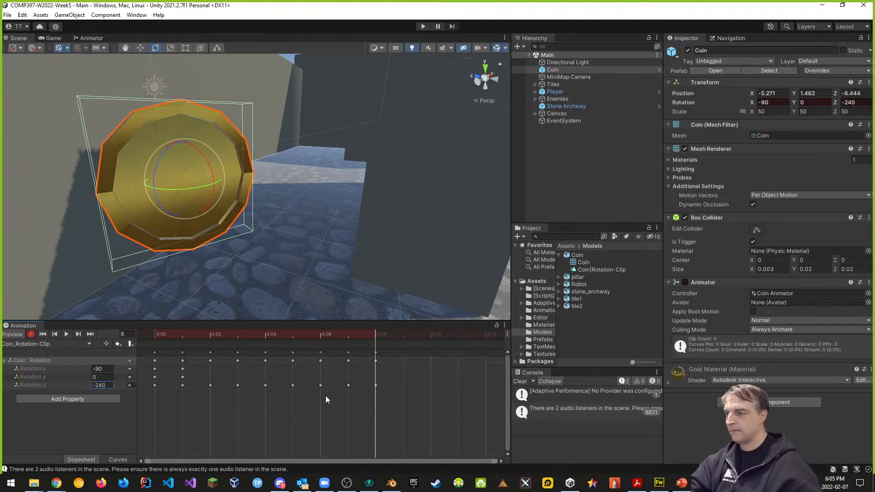
{"action": "left_click", "coordinate": [402, 335]}
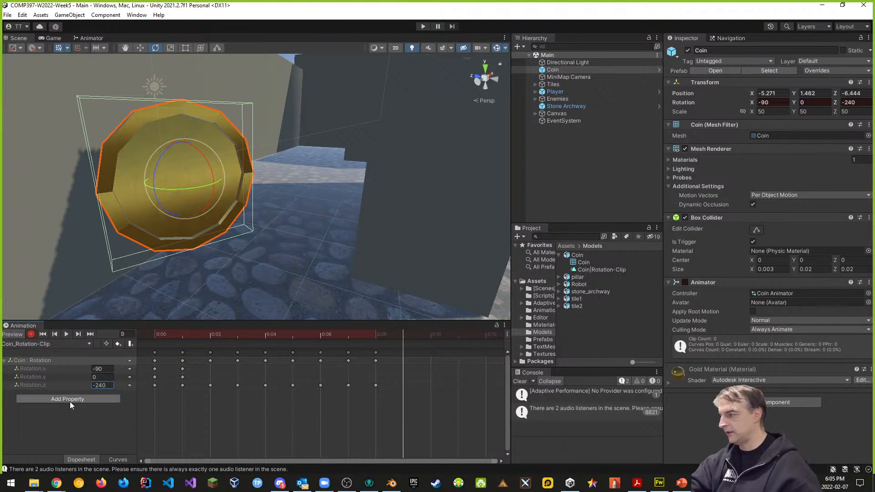
{"action": "left_click", "coordinate": [106, 385]}
{"action": "type", "text": "-"}
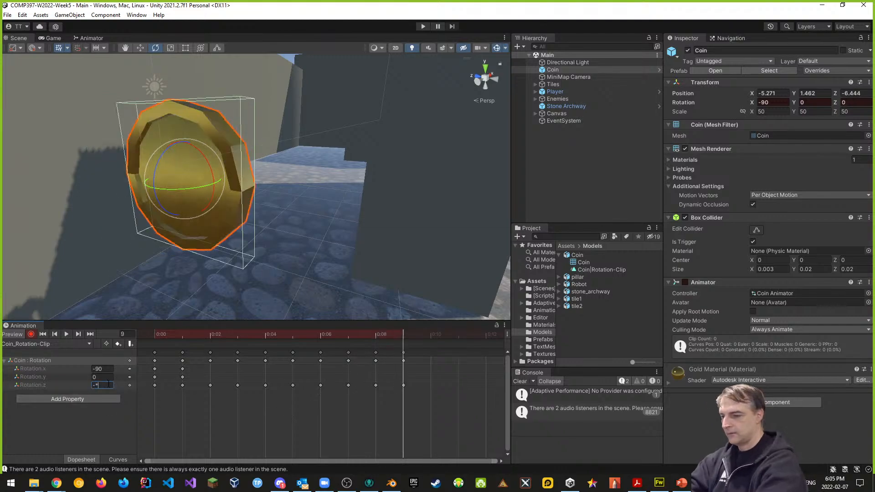
{"action": "type", "text": "27"}
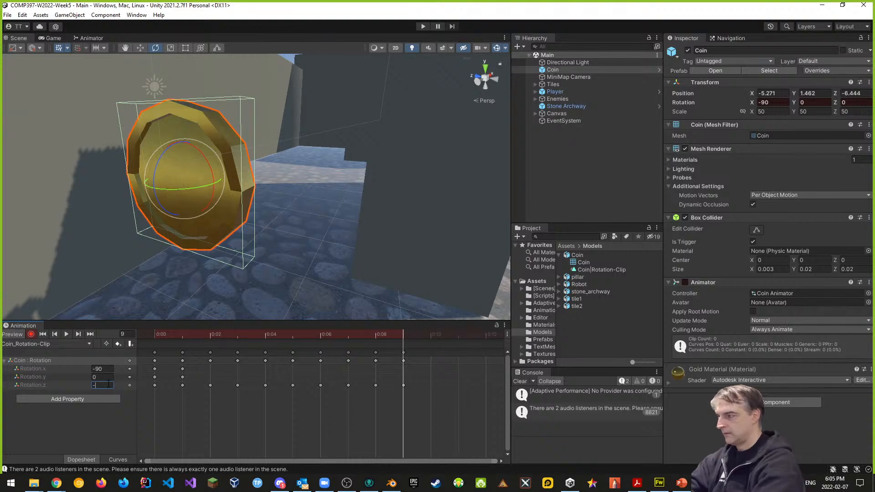
{"action": "type", "text": "0"}
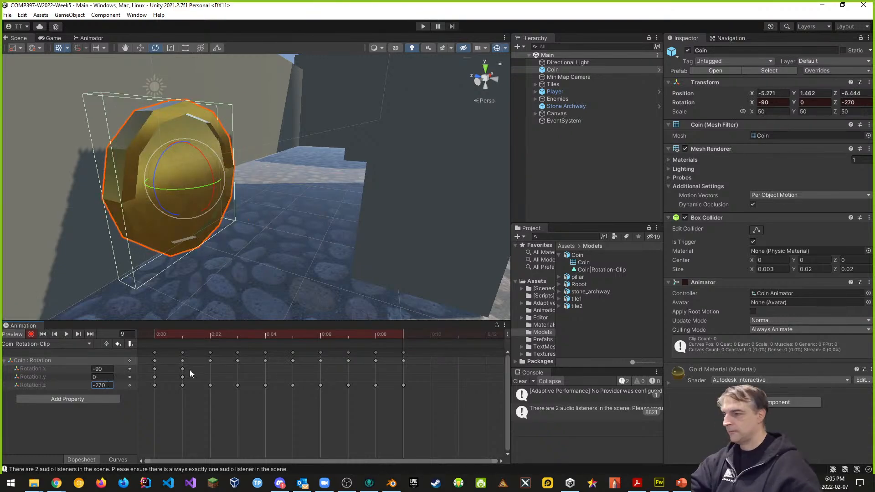
- Key the Coin's Z rotation as -300 at frame 10 and -330 at frame 11
{"action": "left_click", "coordinate": [431, 336]}
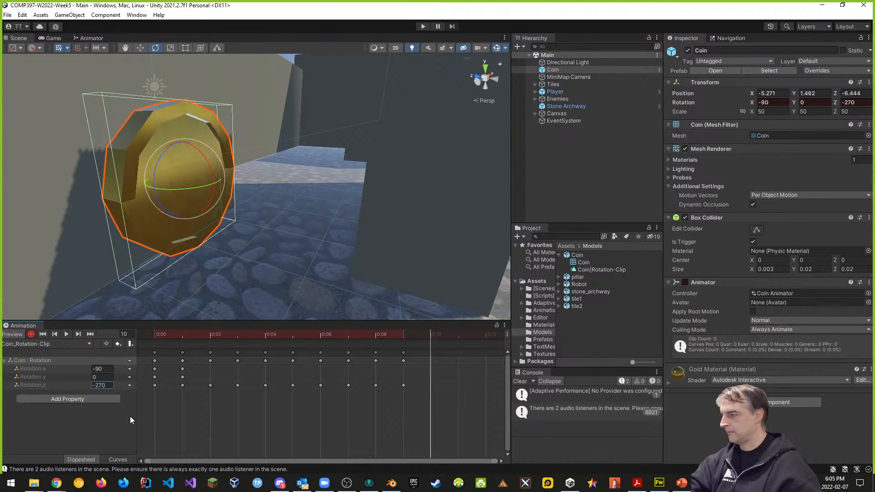
{"action": "key", "text": "BackSpace"}
{"action": "key", "text": "BackSpace"}
{"action": "key", "text": "BackSpace"}
{"action": "type", "text": "300"}
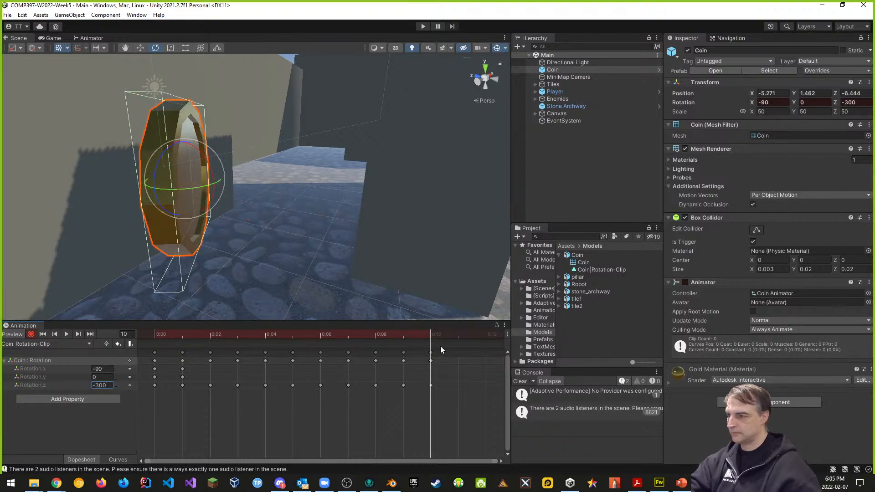
{"action": "left_click", "coordinate": [458, 336]}
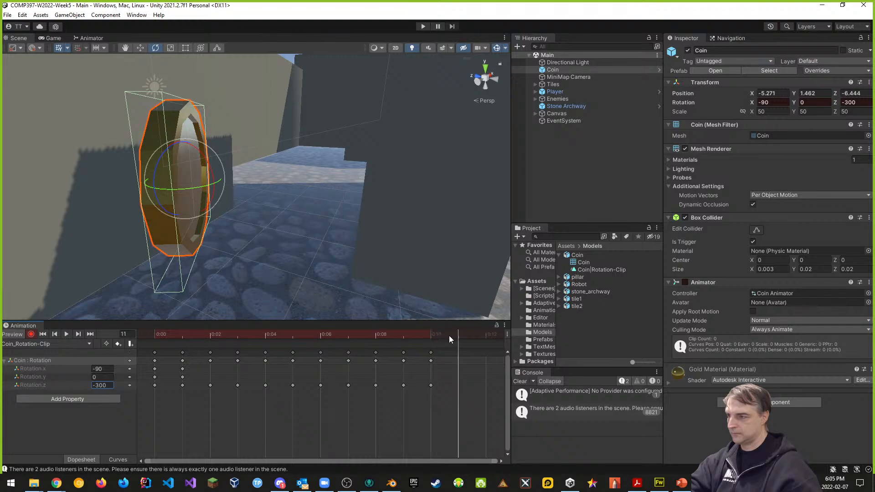
{"action": "left_click", "coordinate": [109, 385]}
{"action": "key", "text": "BackSpace"}
{"action": "key", "text": "BackSpace"}
{"action": "key", "text": "BackSpace"}
{"action": "type", "text": "330"}
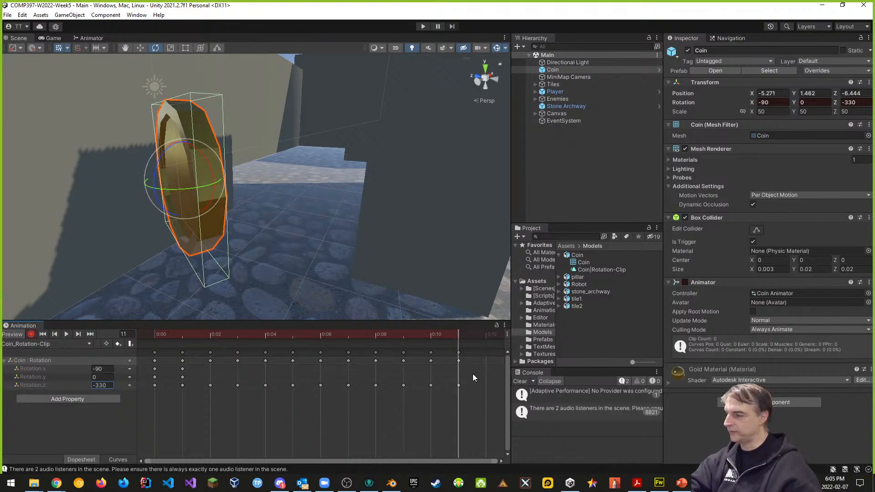
- Stop recording Coin_Rotation-Clip, play-test the coin's spin in the game and end the test
{"action": "left_click", "coordinate": [31, 335]}
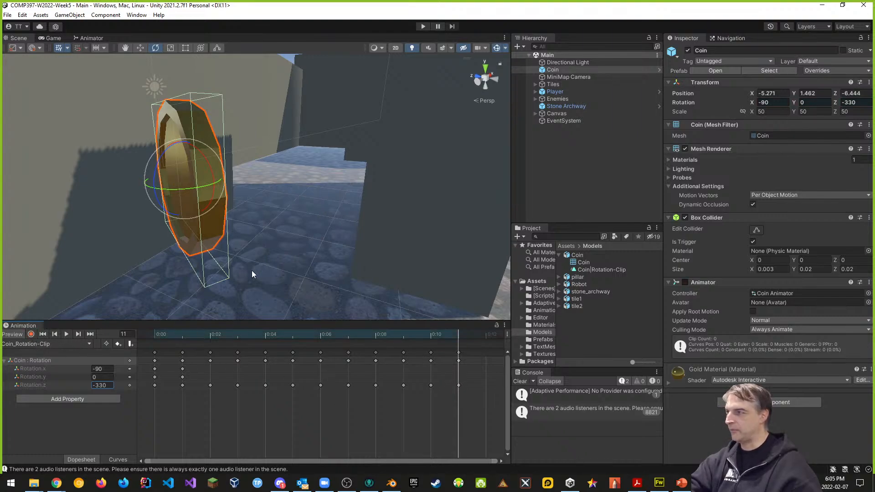
{"action": "left_click", "coordinate": [422, 26]}
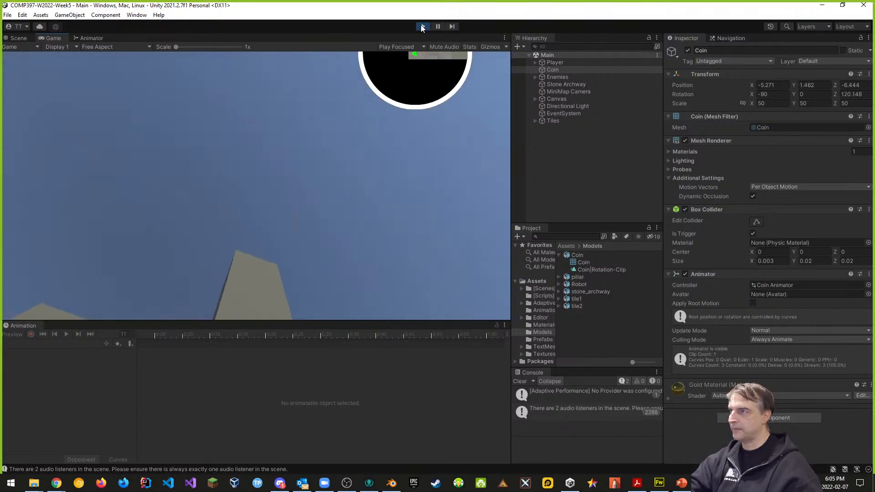
{"action": "left_click", "coordinate": [423, 27]}
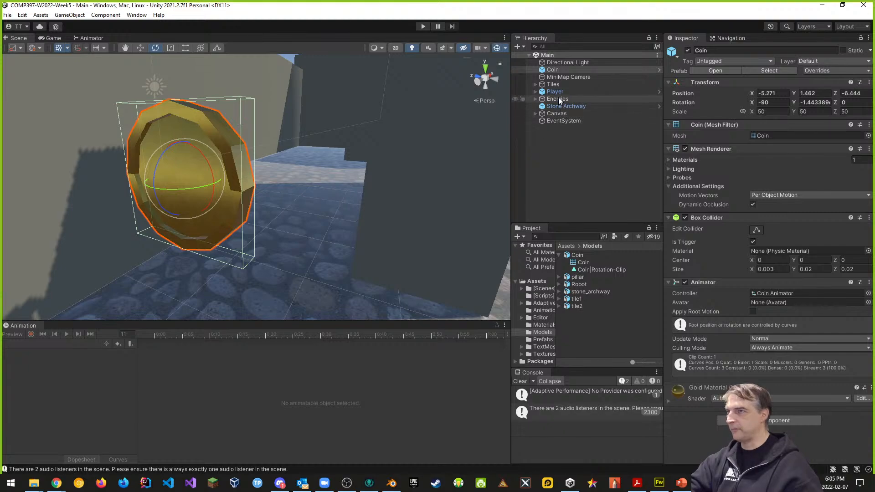
- Reselect the Coin and scrub through Coin_Rotation-Clip from frame 0 to frame 11 to check its rotation
{"action": "left_click", "coordinate": [555, 70]}
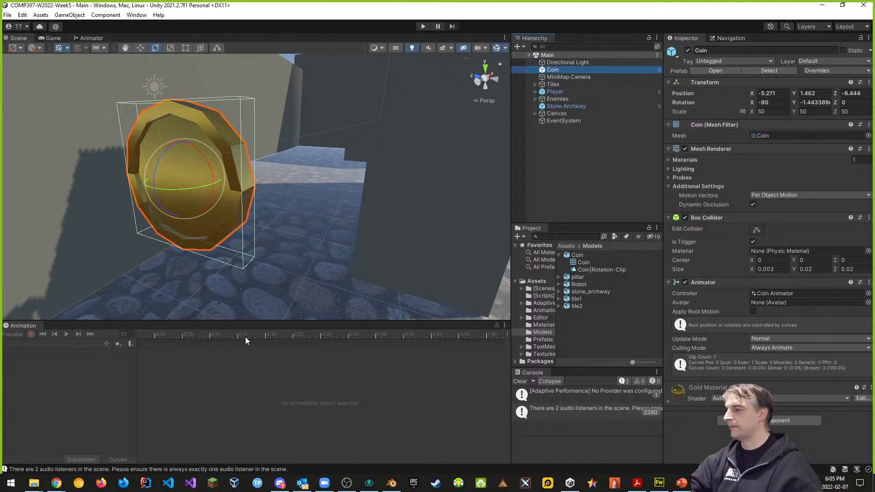
{"action": "left_click", "coordinate": [602, 164]}
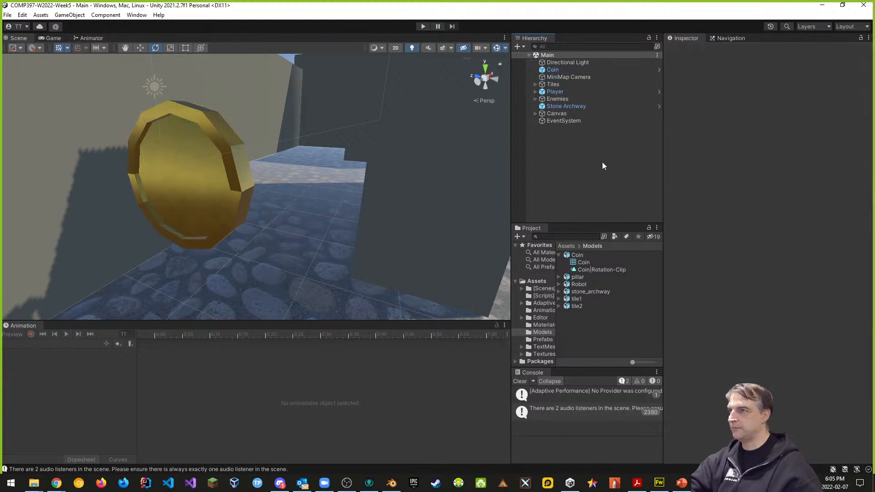
{"action": "left_click", "coordinate": [551, 70]}
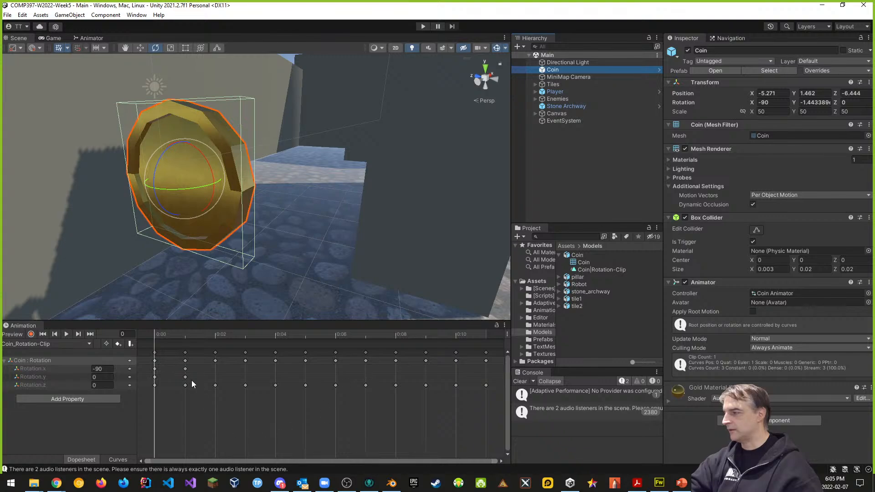
{"action": "left_click_drag", "start_coordinate": [158, 335], "coordinate": [473, 349]}
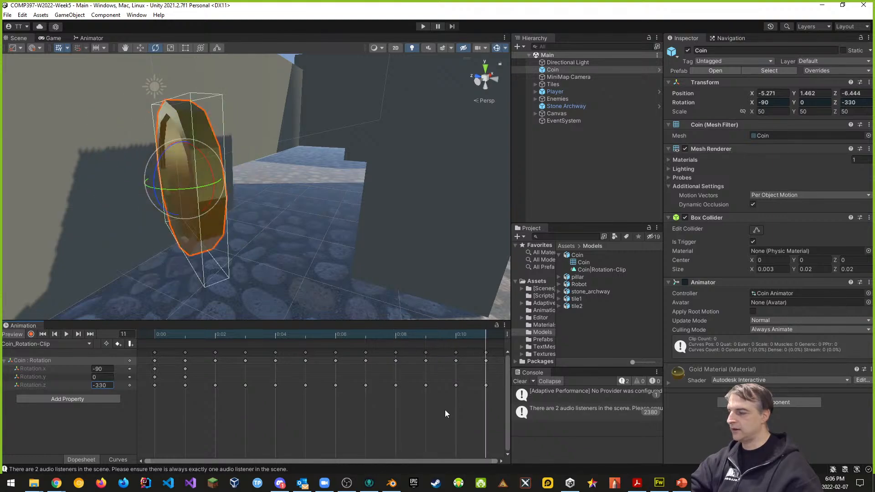
- Key the Coin's Z rotation as -360 at frame 12 and stop recording
{"action": "left_click", "coordinate": [501, 461]}
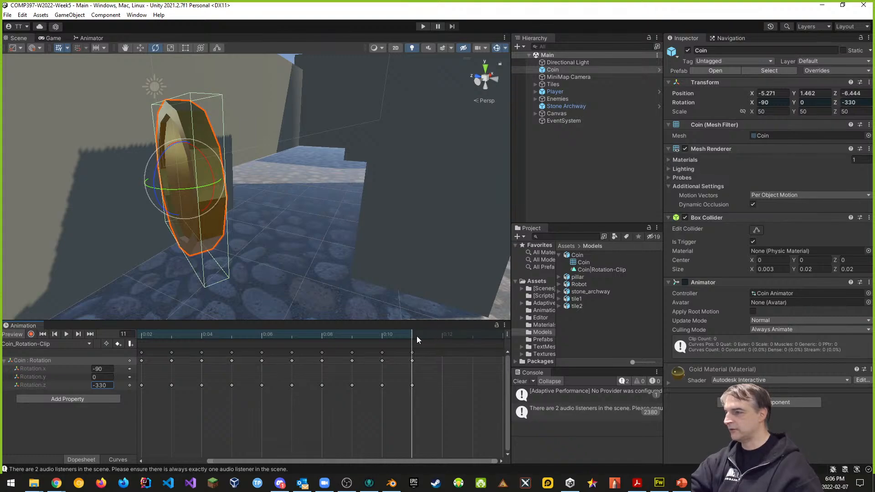
{"action": "left_click", "coordinate": [439, 333]}
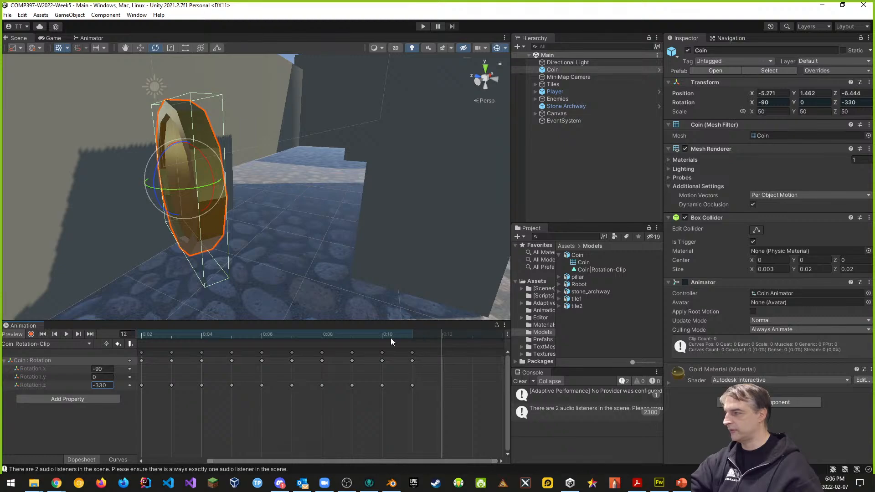
{"action": "left_click", "coordinate": [407, 334]}
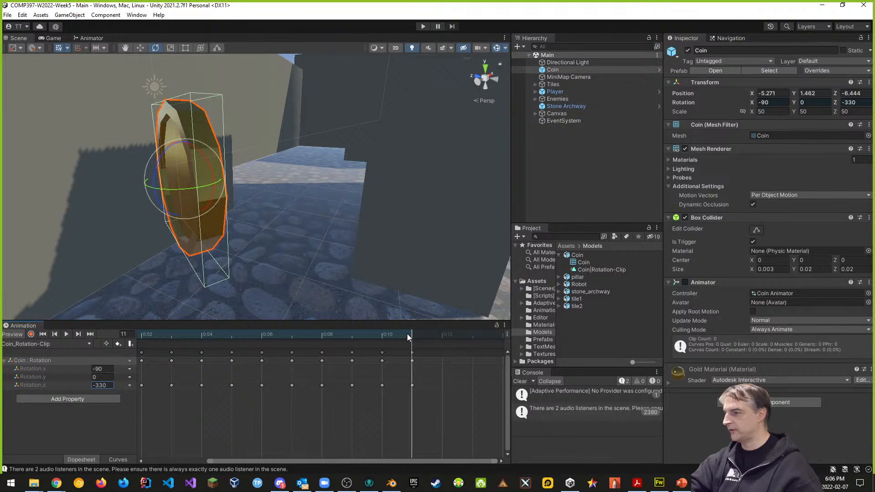
{"action": "left_click", "coordinate": [30, 334]}
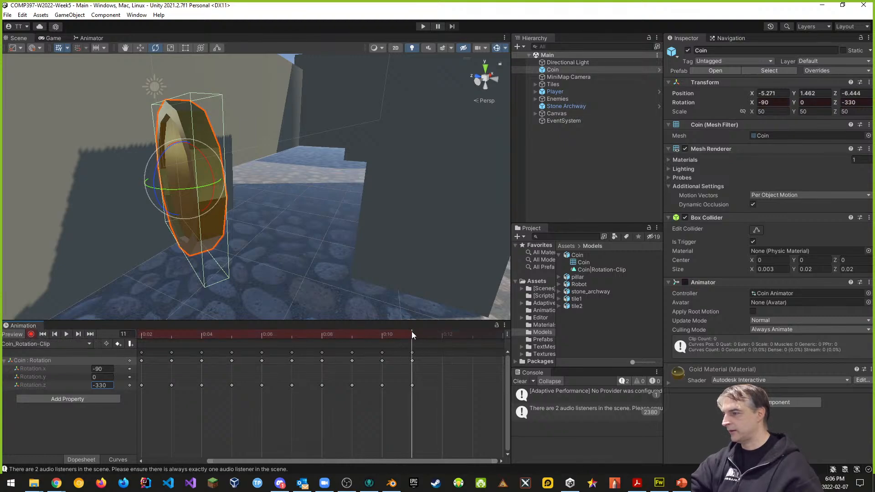
{"action": "left_click", "coordinate": [441, 334]}
{"action": "left_click", "coordinate": [110, 385]}
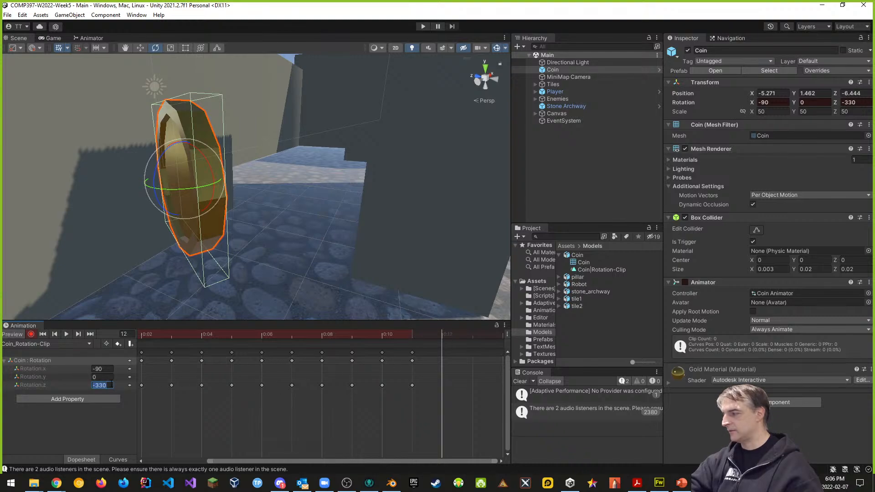
{"action": "type", "text": "-360"}
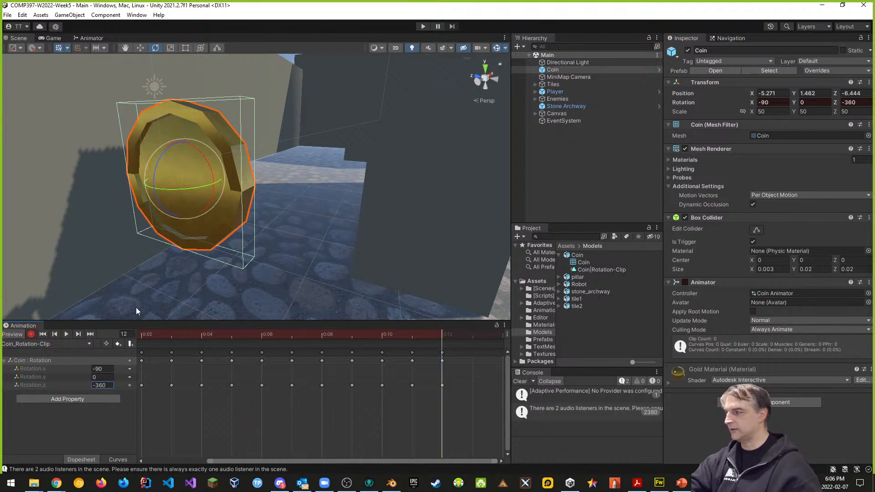
{"action": "left_click", "coordinate": [31, 334]}
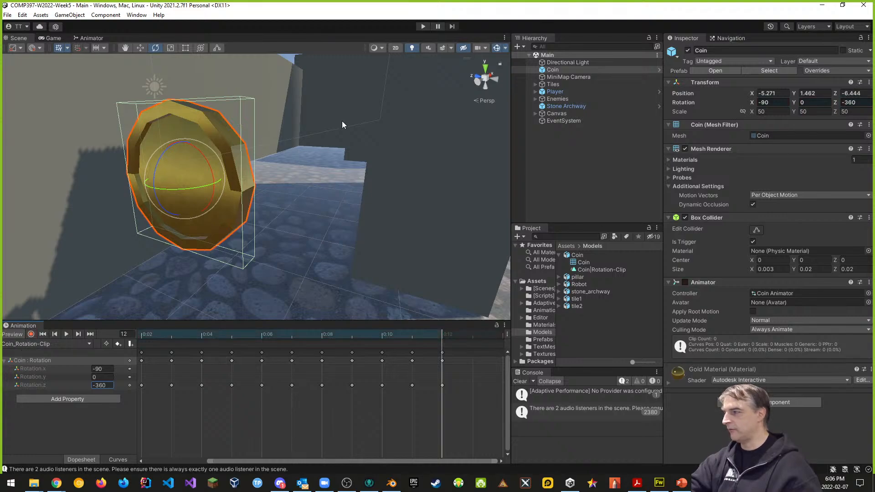
- Play-test the coin's spin again, end the test and check the Coin's prefab overrides
{"action": "left_click", "coordinate": [421, 27]}
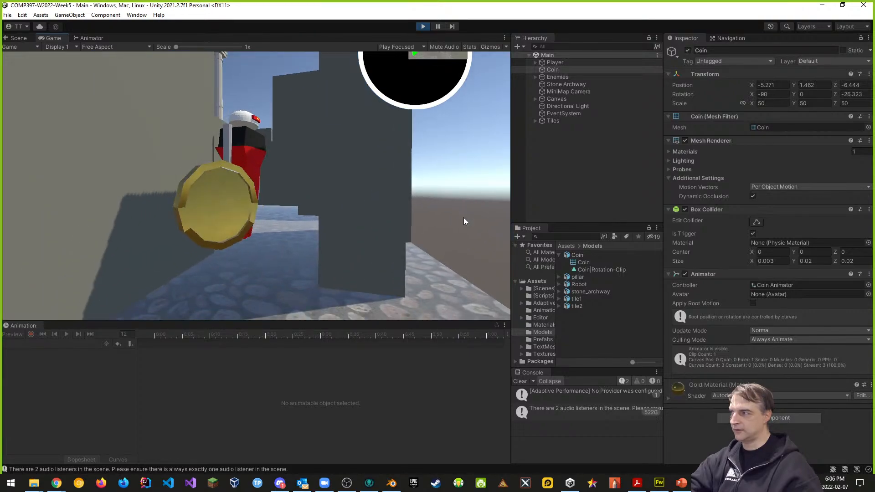
{"action": "left_click", "coordinate": [423, 26]}
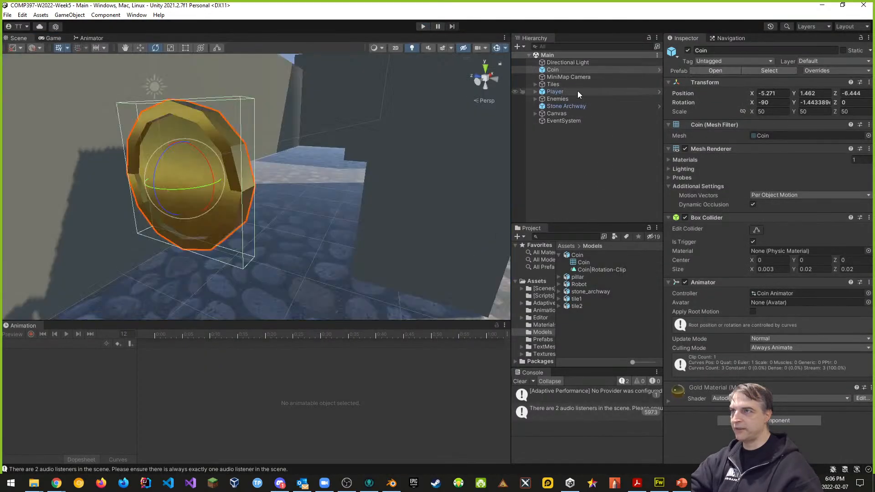
{"action": "left_click", "coordinate": [825, 71]}
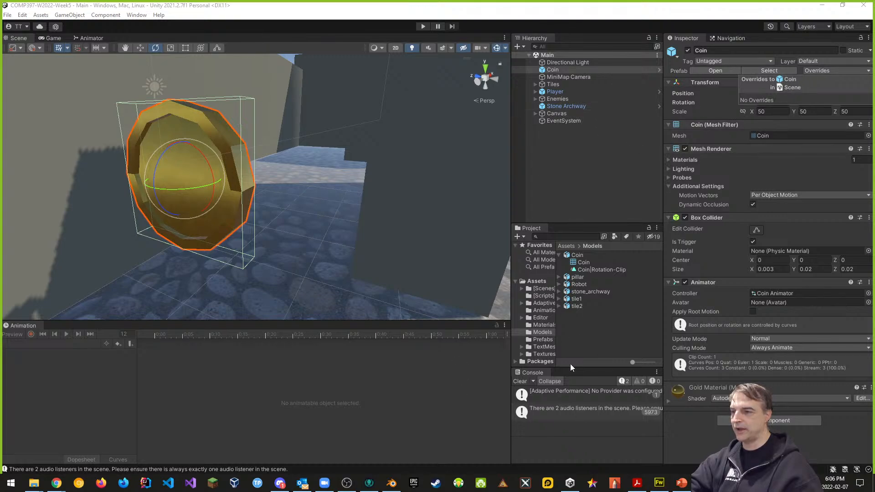
{"action": "left_click", "coordinate": [559, 255]}
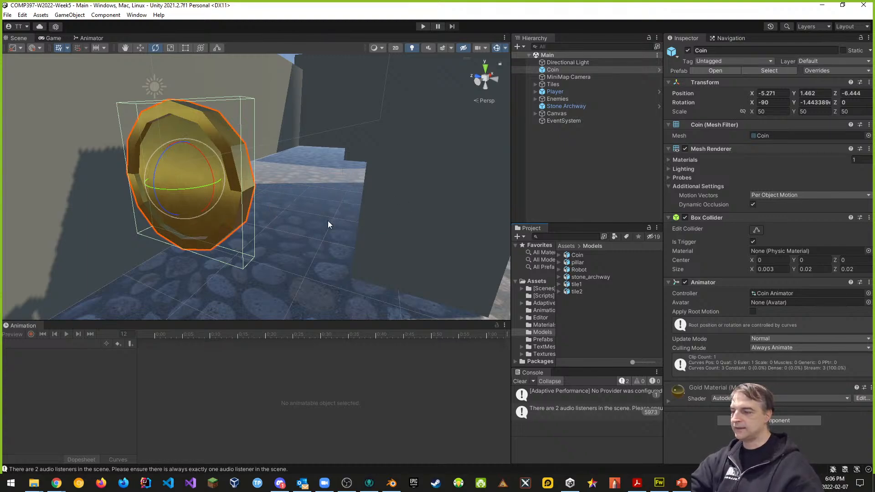
- Switch to PowerPoint and review the This Week slide of the Lesson 5 deck
{"action": "right_click_drag", "start_coordinate": [302, 177], "coordinate": [149, 232]}
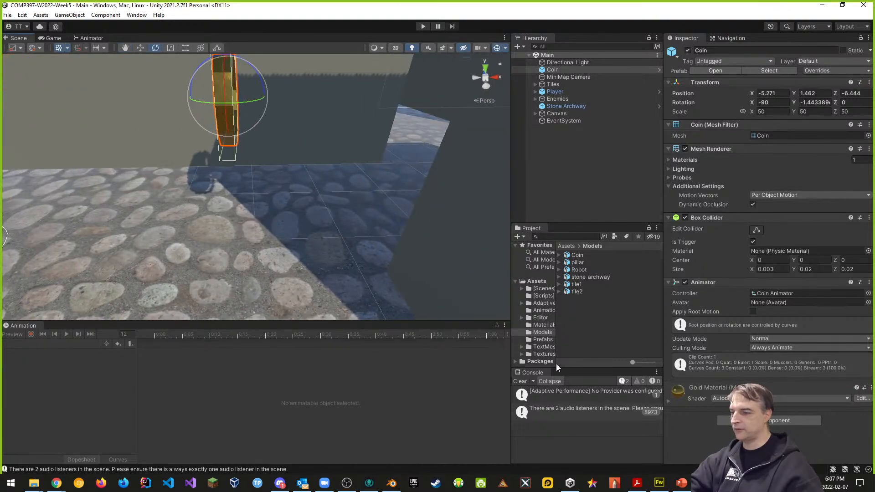
{"action": "left_click", "coordinate": [681, 483]}
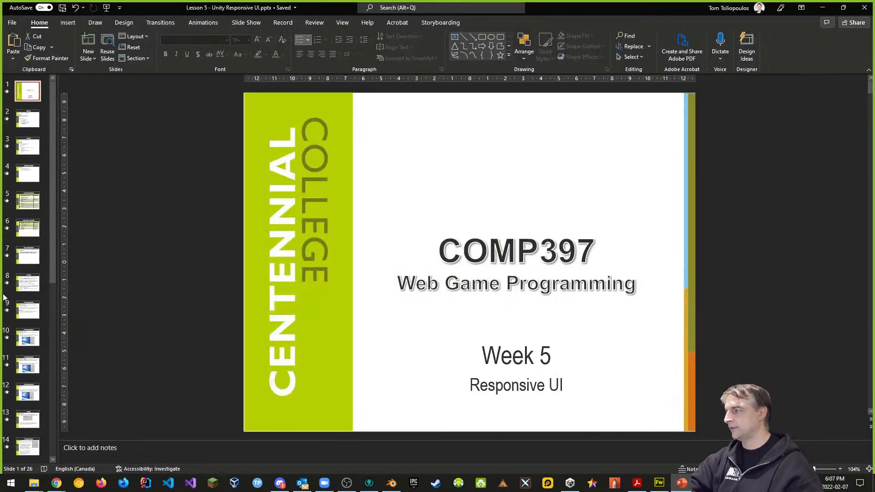
{"action": "left_click", "coordinate": [27, 145]}
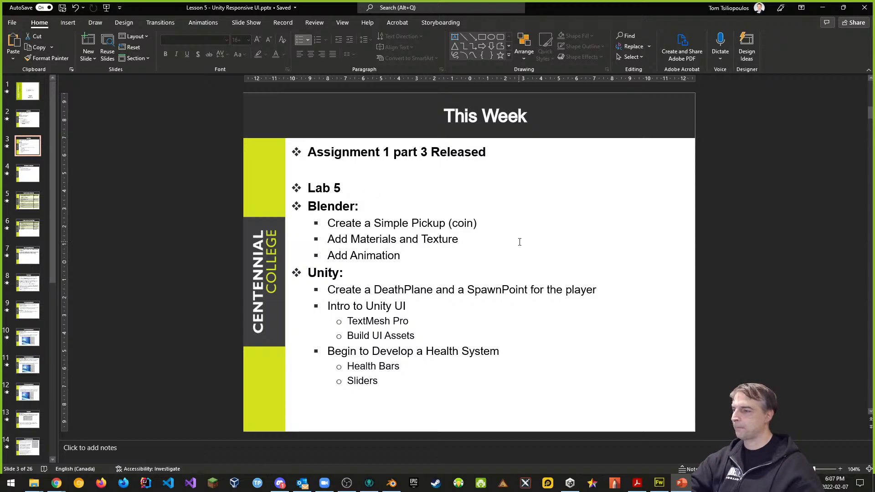
- Switch back to Unity, add a 3D Cube to the Main scene and reset its transform
{"action": "key", "text": "alt+Tab"}
{"action": "scroll", "coordinate": [290, 244], "scroll_direction": "down", "scroll_amount": 5}
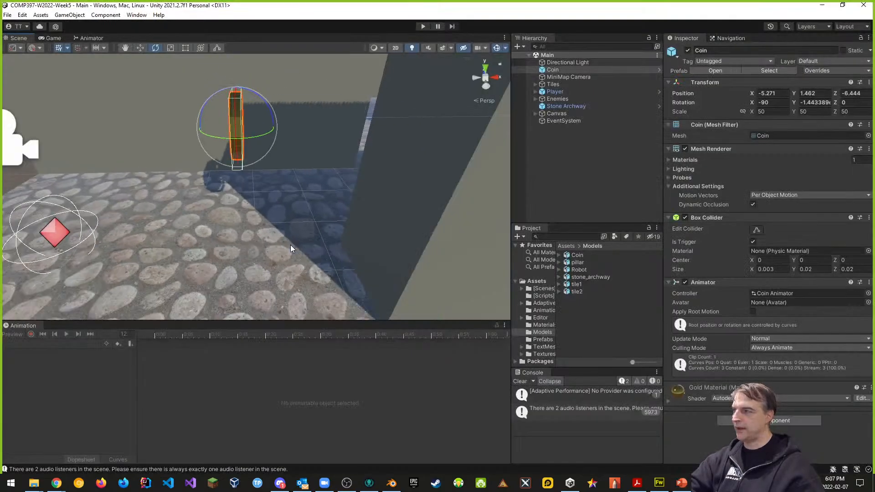
{"action": "left_click_drag", "start_coordinate": [291, 244], "coordinate": [353, 269], "text": "alt"}
{"action": "mouse_move", "coordinate": [268, 296]}
{"action": "left_mouse_down", "text": "alt"}
{"action": "mouse_move", "coordinate": [249, 302]}
{"action": "mouse_move", "coordinate": [245, 343]}
{"action": "mouse_move", "coordinate": [264, 288]}
{"action": "left_mouse_up", "text": "alt"}
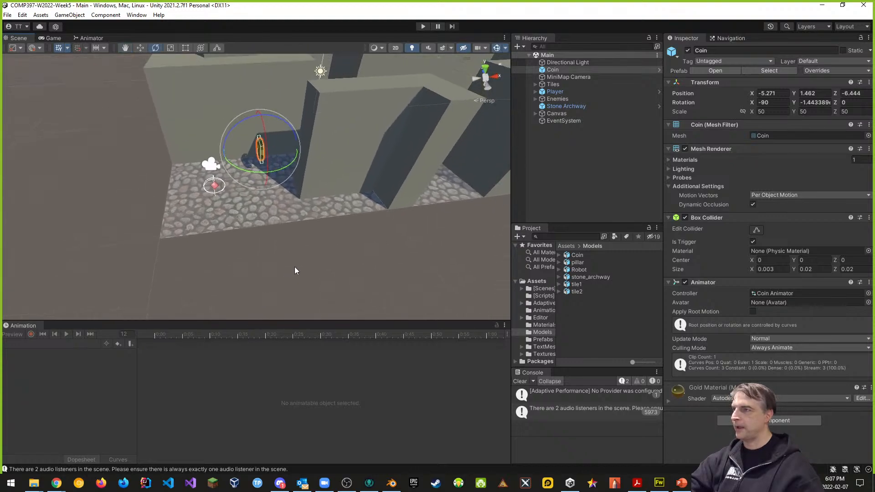
{"action": "left_click", "coordinate": [487, 81]}
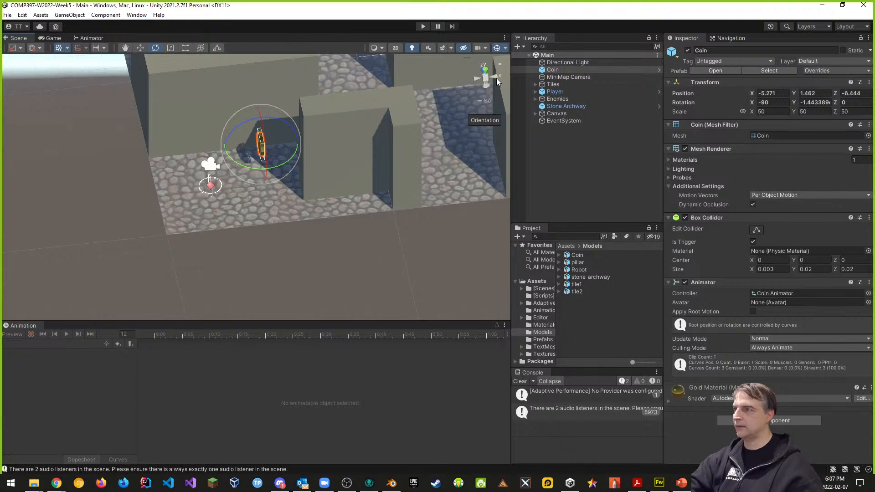
{"action": "left_click", "coordinate": [487, 86]}
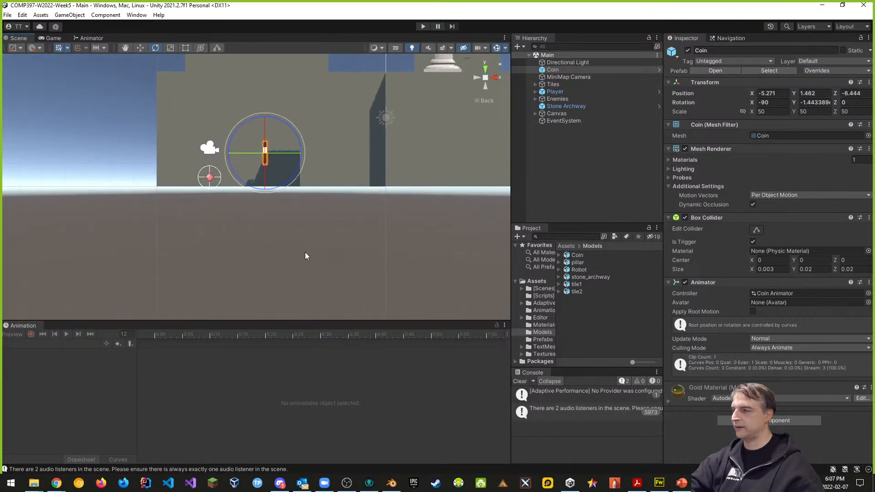
{"action": "middle_click_drag", "start_coordinate": [336, 255], "coordinate": [338, 213]}
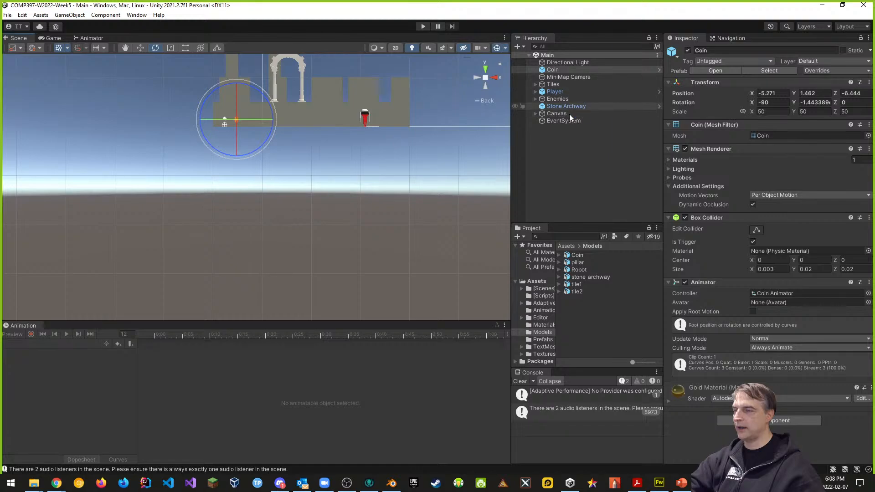
{"action": "right_click", "coordinate": [560, 149]}
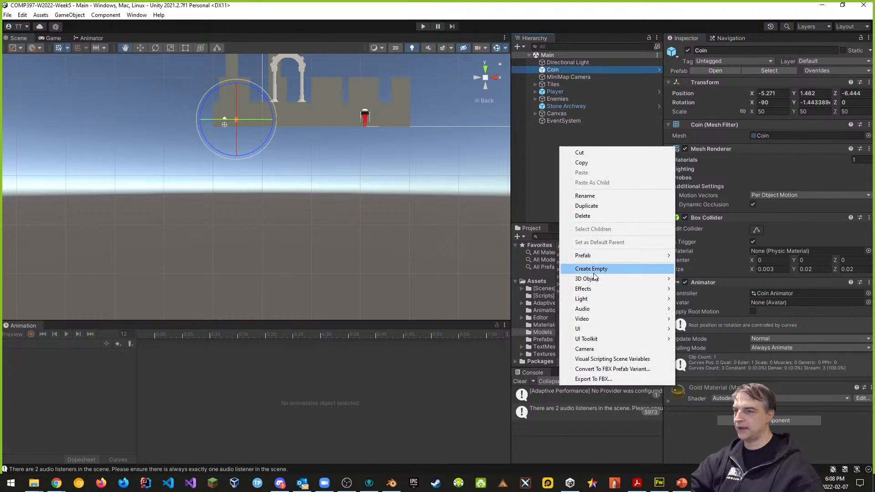
{"action": "mouse_move", "coordinate": [593, 280]}
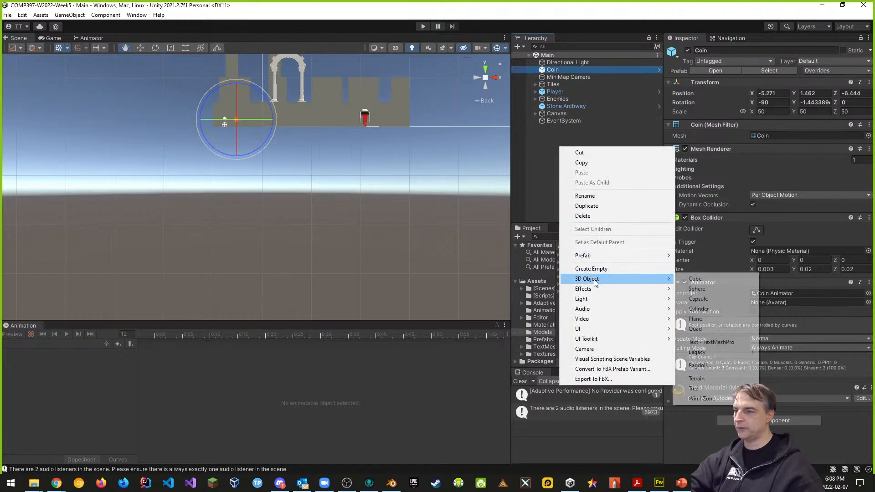
{"action": "left_click", "coordinate": [710, 280]}
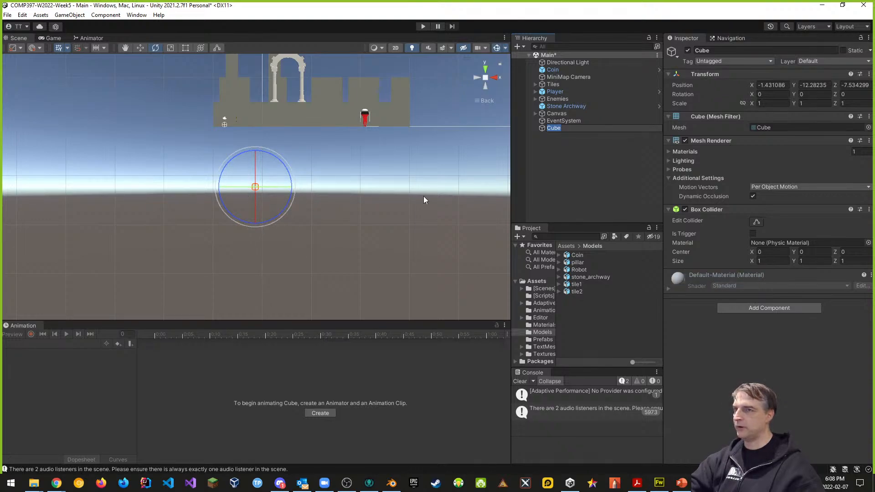
{"action": "left_click", "coordinate": [869, 74]}
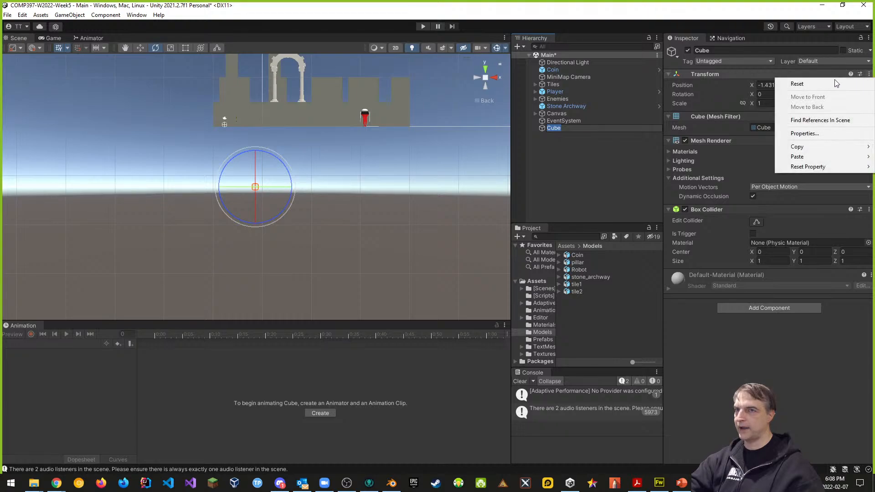
{"action": "left_click", "coordinate": [835, 84]}
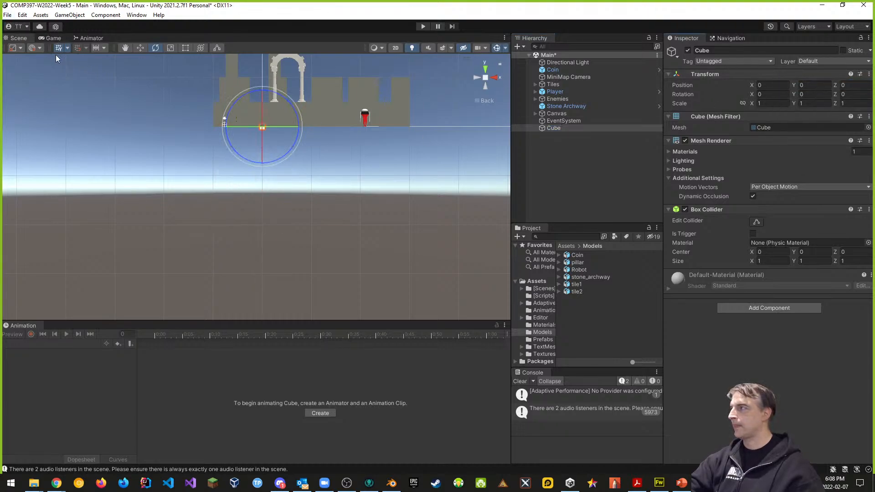
- Move the Cube below the level and set its position to X 10, Y -20
{"action": "left_click", "coordinate": [141, 48]}
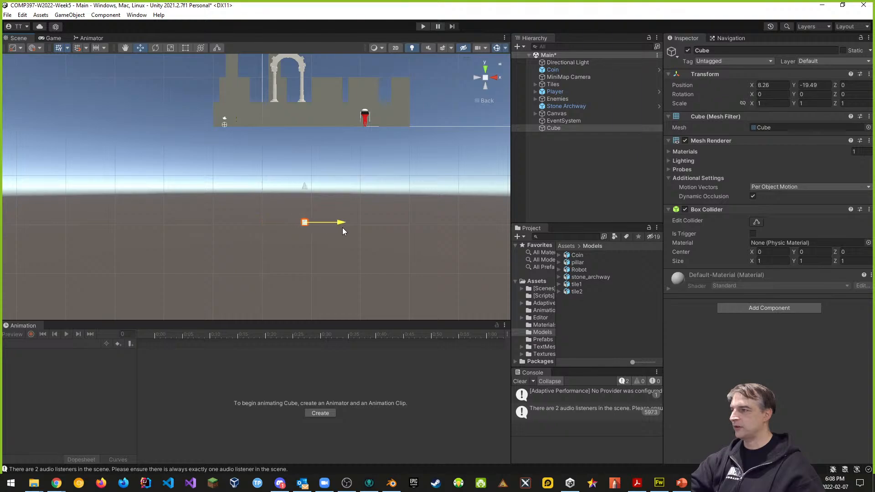
{"action": "left_click_drag", "start_coordinate": [347, 228], "coordinate": [347, 228]}
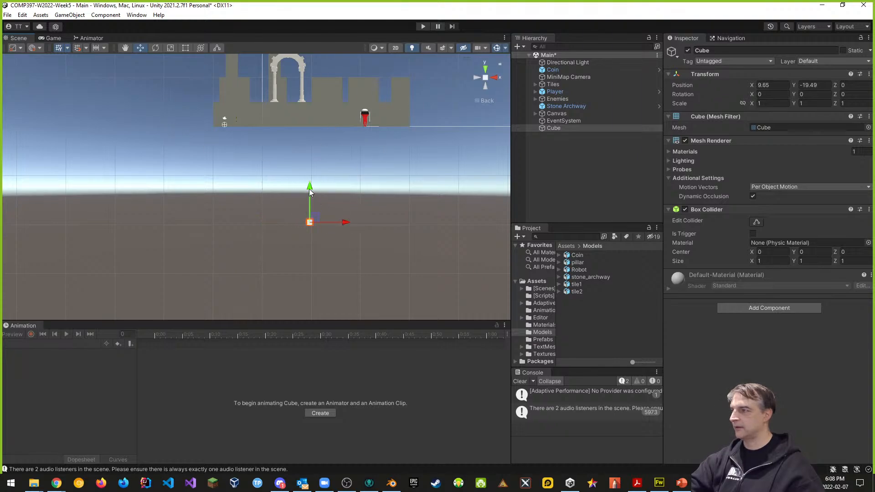
{"action": "left_click_drag", "start_coordinate": [312, 191], "coordinate": [310, 192]}
{"action": "left_click_drag", "start_coordinate": [342, 227], "coordinate": [346, 226]}
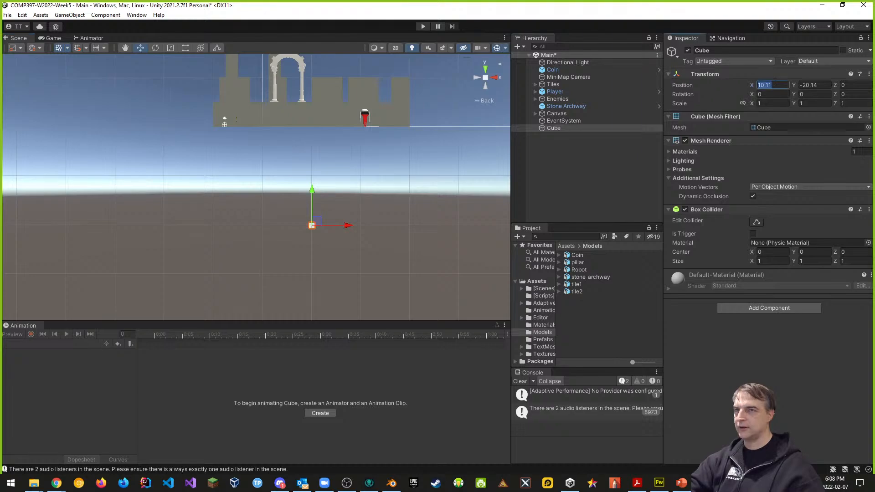
{"action": "left_click", "coordinate": [811, 87]}
{"action": "type", "text": "-20"}
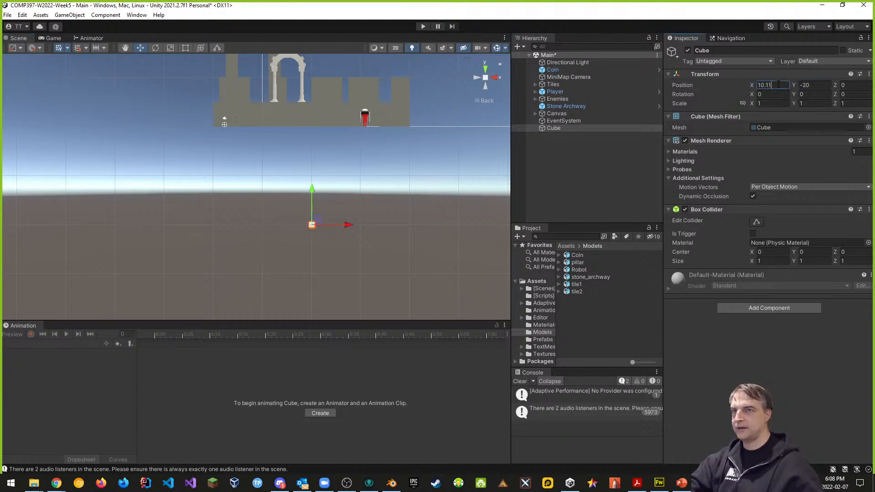
{"action": "key", "text": "BackSpace"}
{"action": "key", "text": "BackSpace"}
{"action": "key", "text": "BackSpace"}
{"action": "key", "text": "BackSpace"}
{"action": "type", "text": "0"}
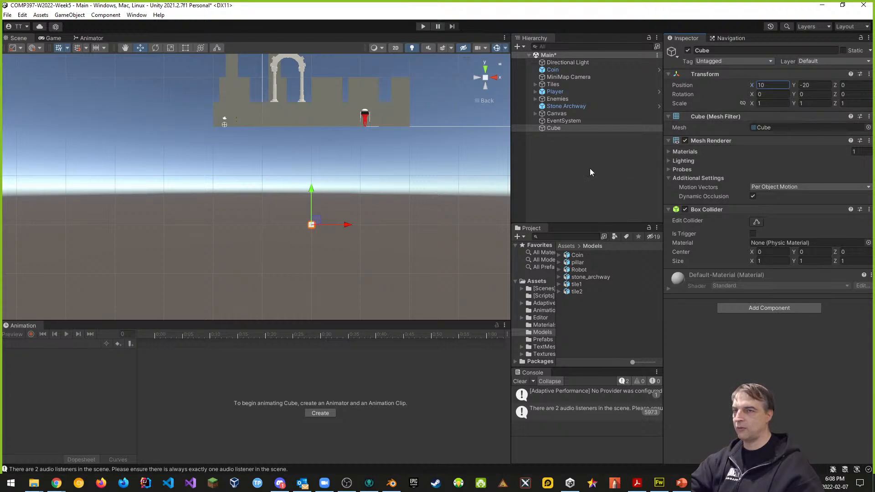
- Flatten and widen the Cube by setting its scale to X 40, Y 0.2, Z 40
{"action": "left_click_drag", "start_coordinate": [340, 207], "coordinate": [369, 262], "text": "alt"}
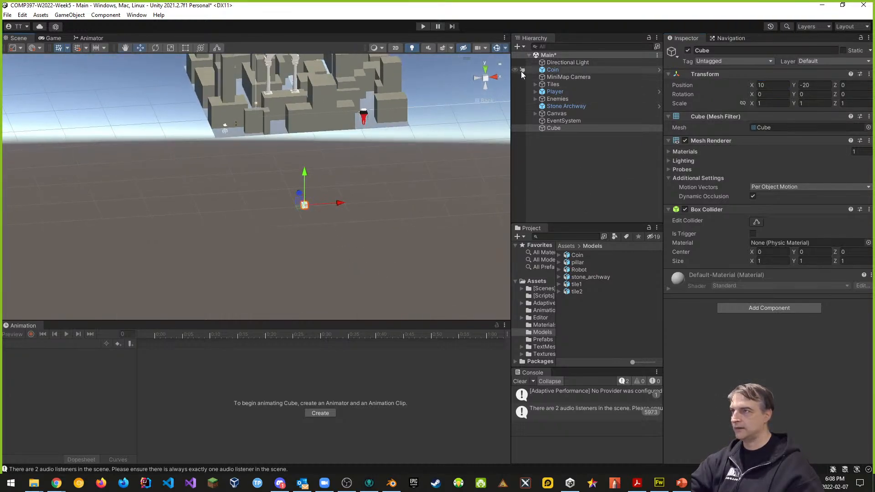
{"action": "left_click", "coordinate": [478, 100]}
{"action": "right_click_drag", "start_coordinate": [348, 215], "coordinate": [573, 205]}
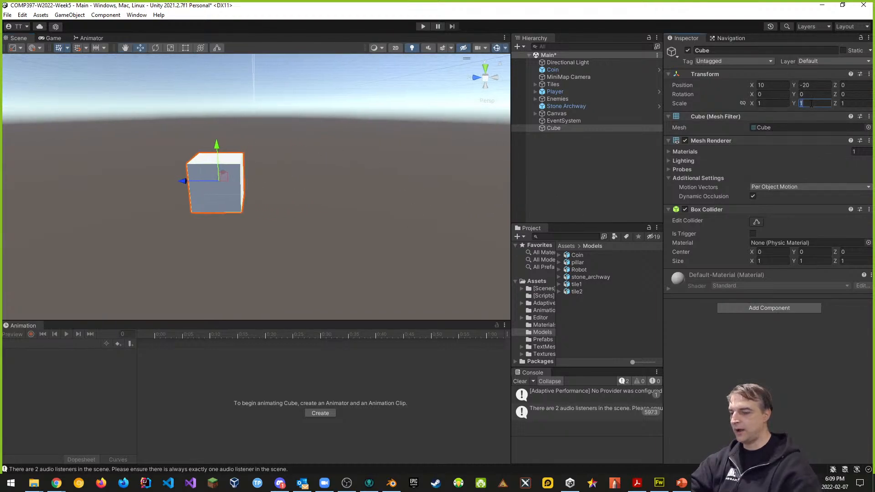
{"action": "type", "text": "0."}
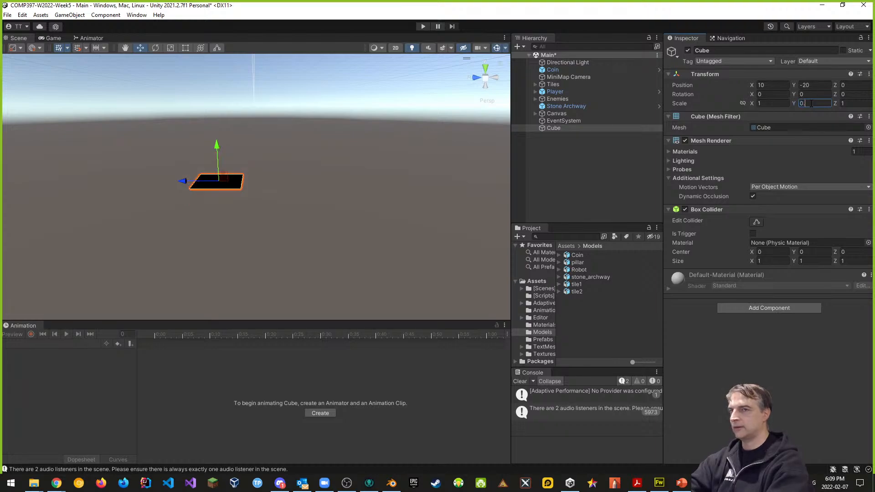
{"action": "type", "text": "2"}
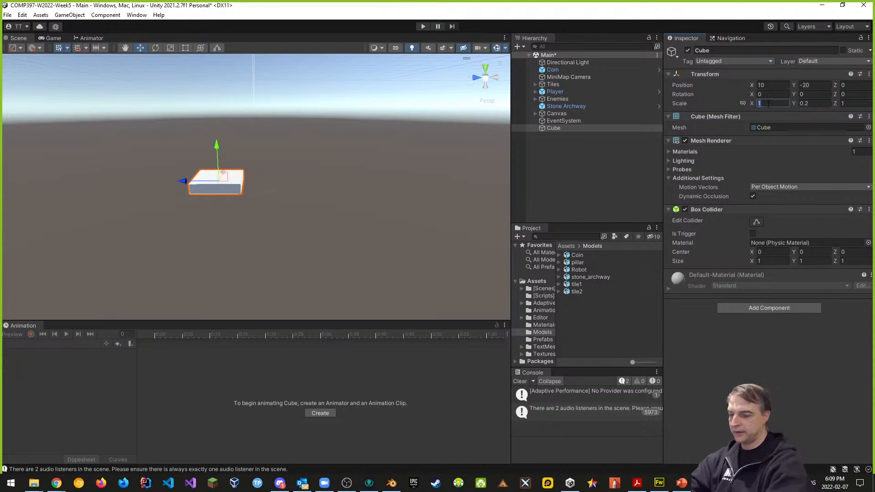
{"action": "type", "text": "40"}
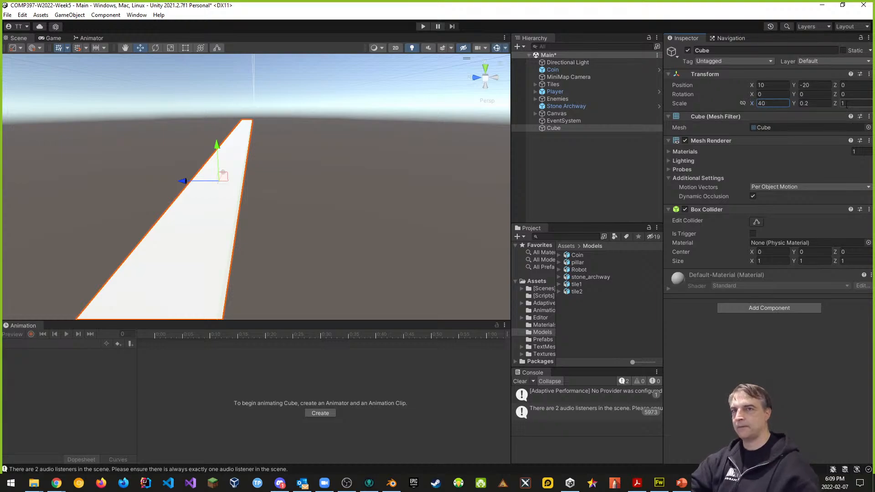
{"action": "type", "text": "40"}
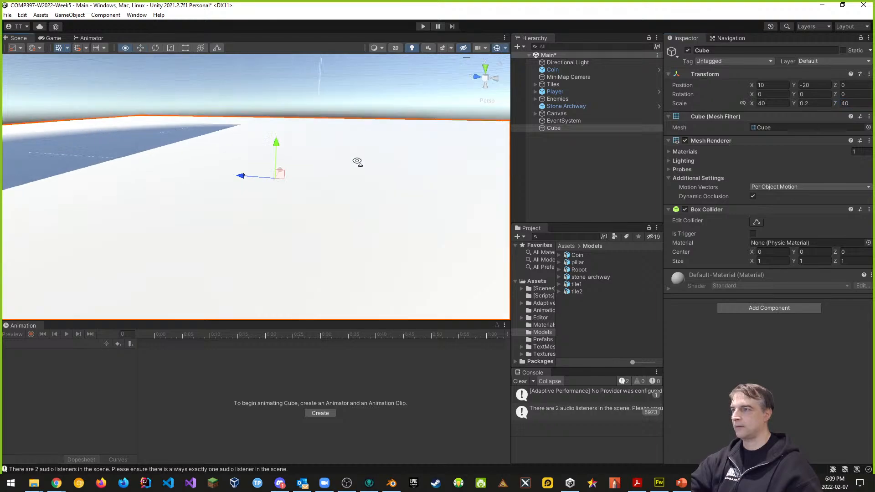
- Rename the Cube in the Main scene as Death Plane
{"action": "right_click_drag", "start_coordinate": [356, 161], "coordinate": [510, 191]}
{"action": "double_click", "coordinate": [553, 129]}
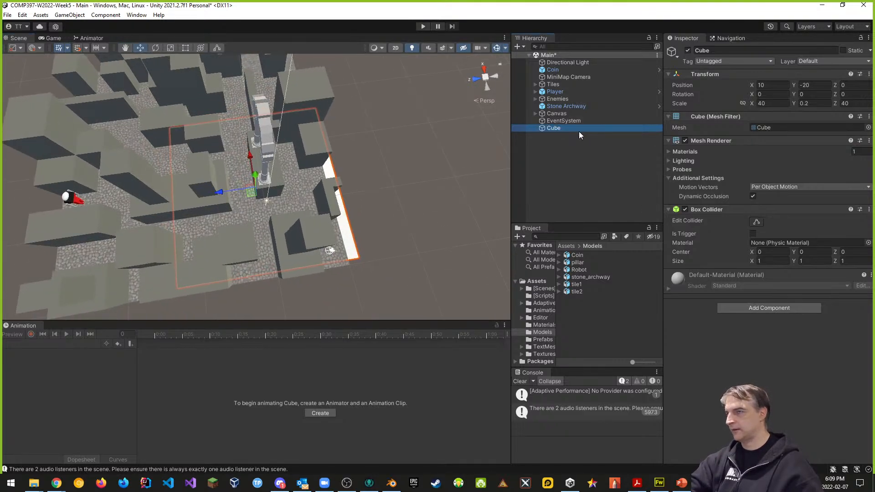
{"action": "key", "text": "F2"}
{"action": "type", "text": "Deat"}
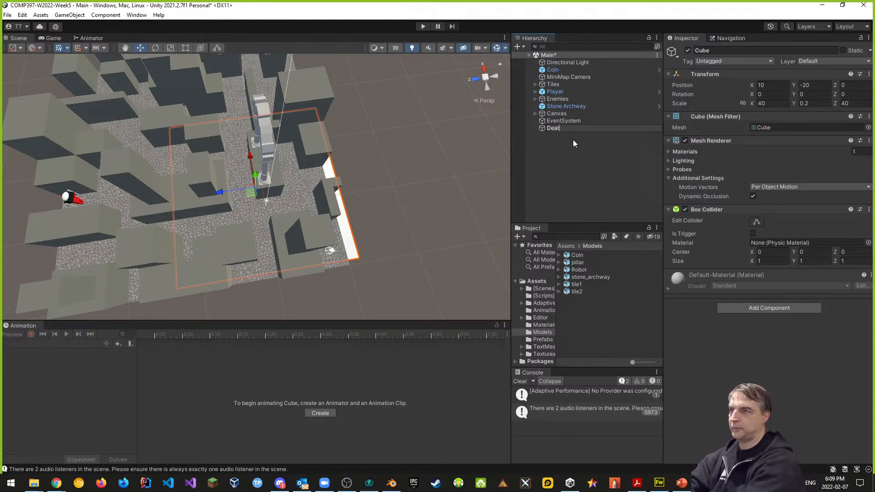
{"action": "type", "text": "h Plane"}
{"action": "key", "text": "Return"}
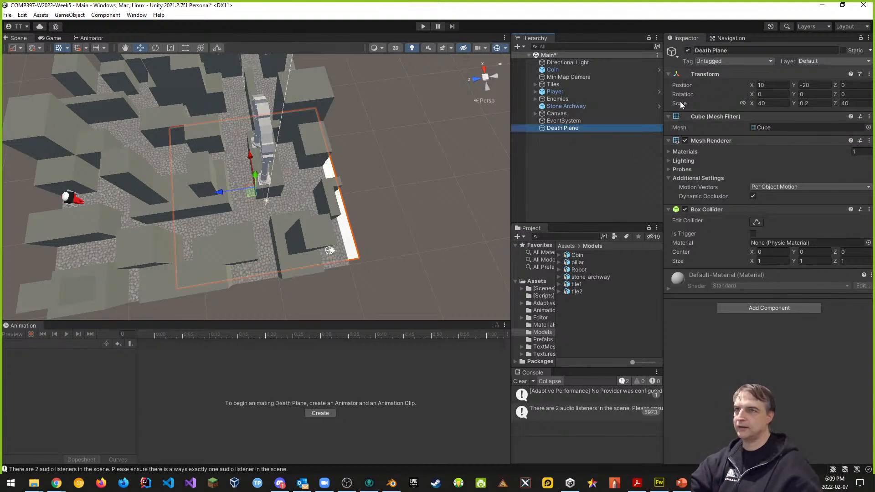
- Set the Death Plane's X and Z scale to 100 and check its coverage beneath the level
{"action": "left_click", "coordinate": [771, 104]}
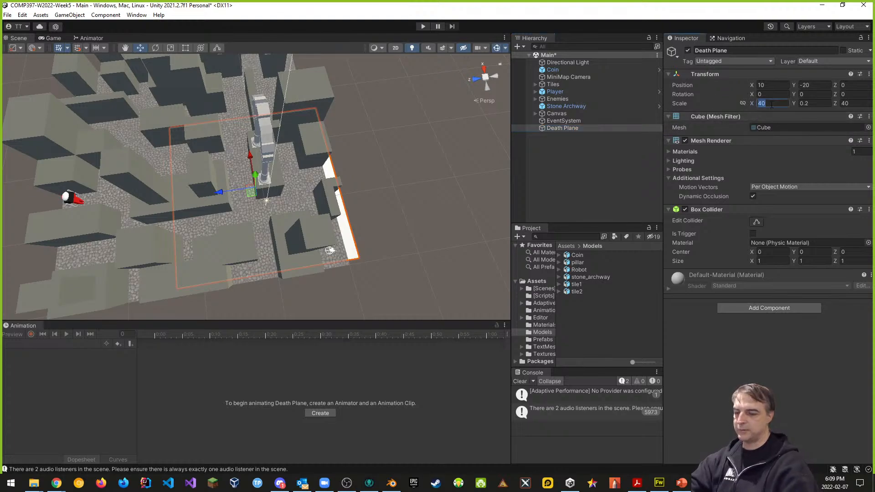
{"action": "type", "text": "100"}
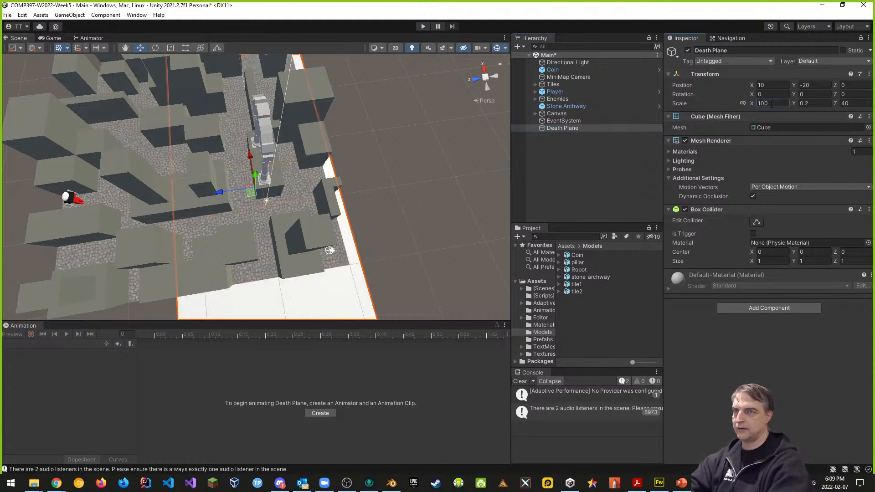
{"action": "left_click", "coordinate": [856, 104]}
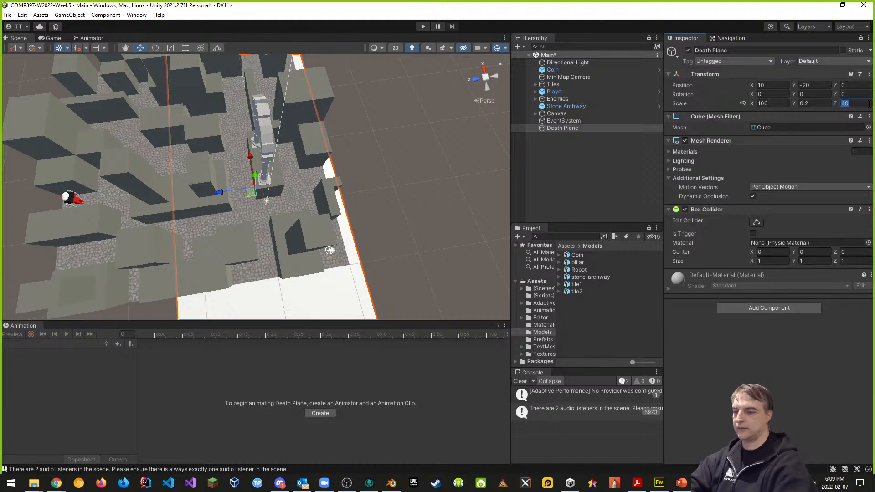
{"action": "type", "text": "100"}
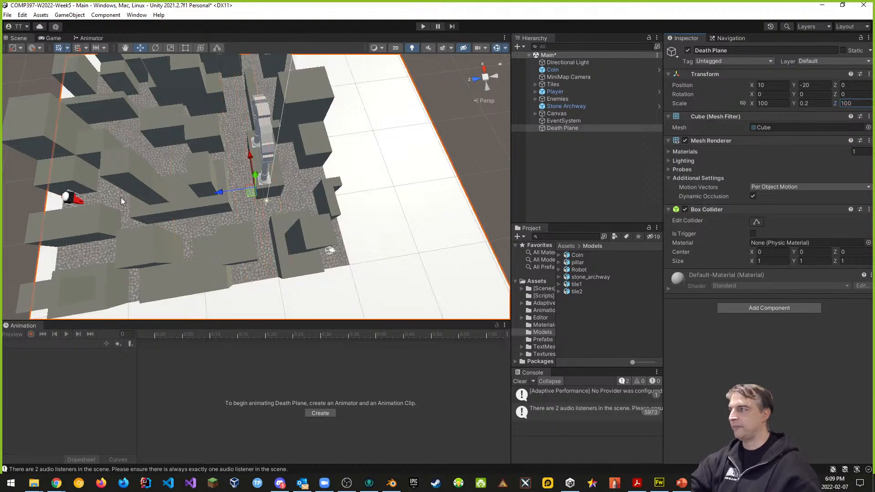
{"action": "left_click_drag", "start_coordinate": [210, 264], "coordinate": [823, 57], "text": "alt"}
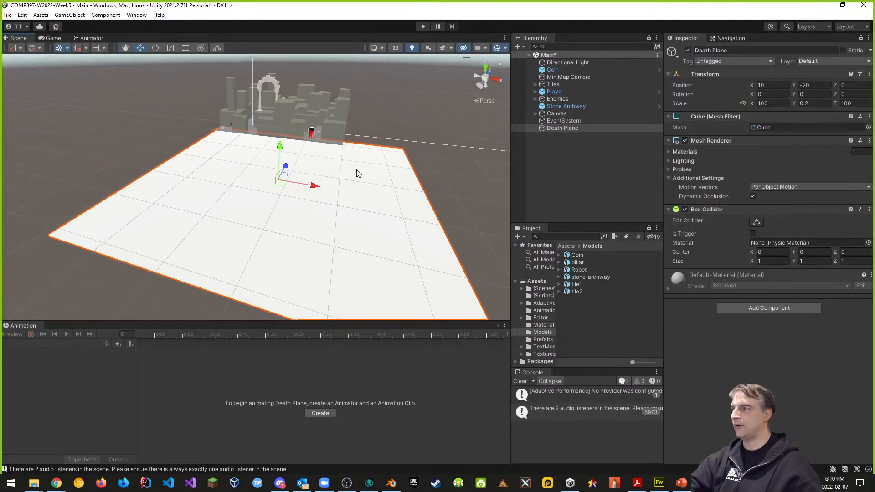
{"action": "left_click_drag", "start_coordinate": [370, 238], "coordinate": [416, 201], "text": "alt"}
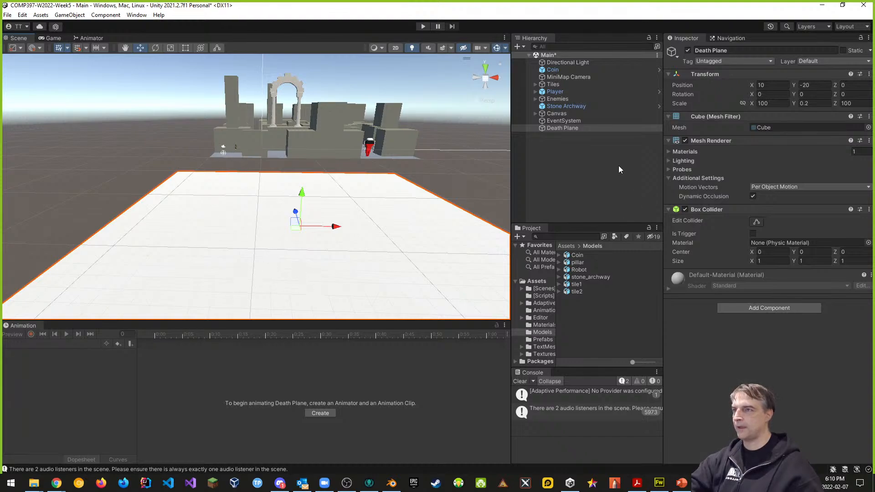
- Create a new material named Death Plane Material in the Materials folder
{"action": "left_click", "coordinate": [544, 324]}
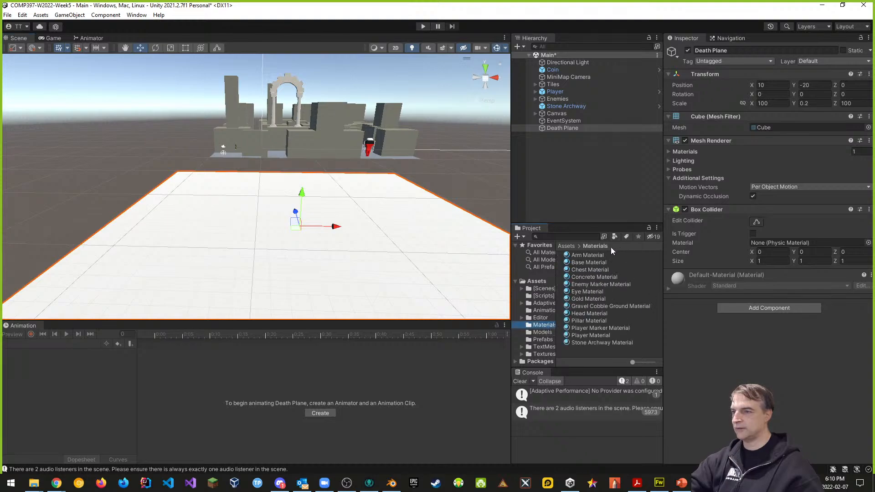
{"action": "right_click", "coordinate": [584, 351]}
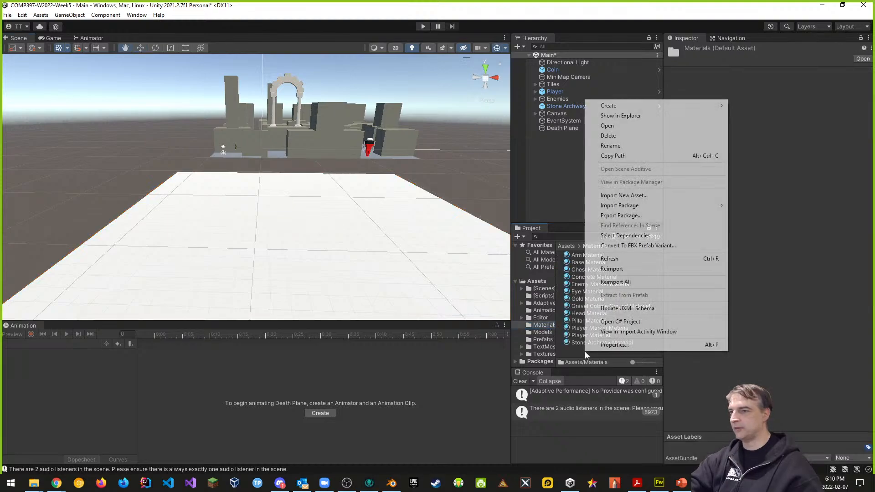
{"action": "mouse_move", "coordinate": [613, 110]}
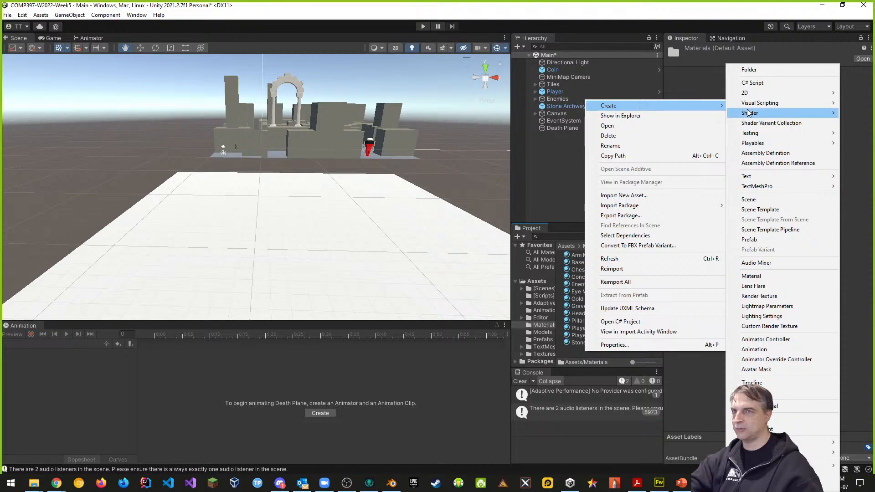
{"action": "left_click", "coordinate": [752, 277]}
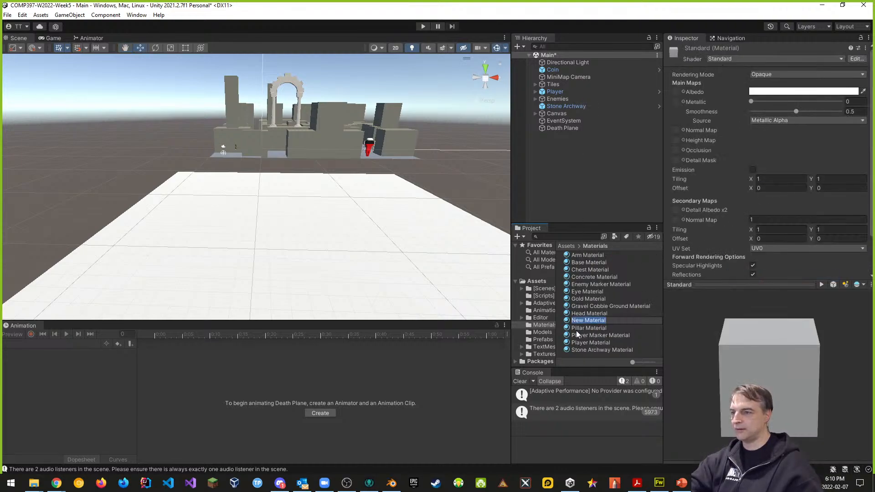
{"action": "type", "text": "Death Plane Material"}
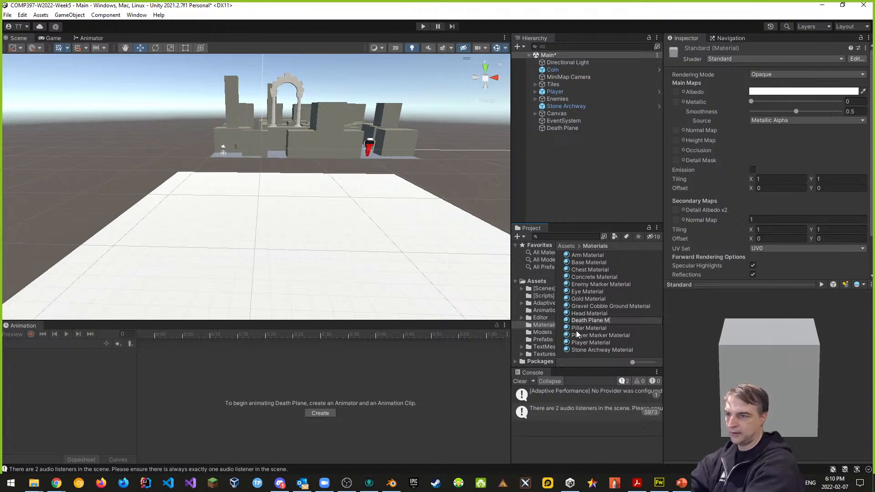
{"action": "key", "text": "Return"}
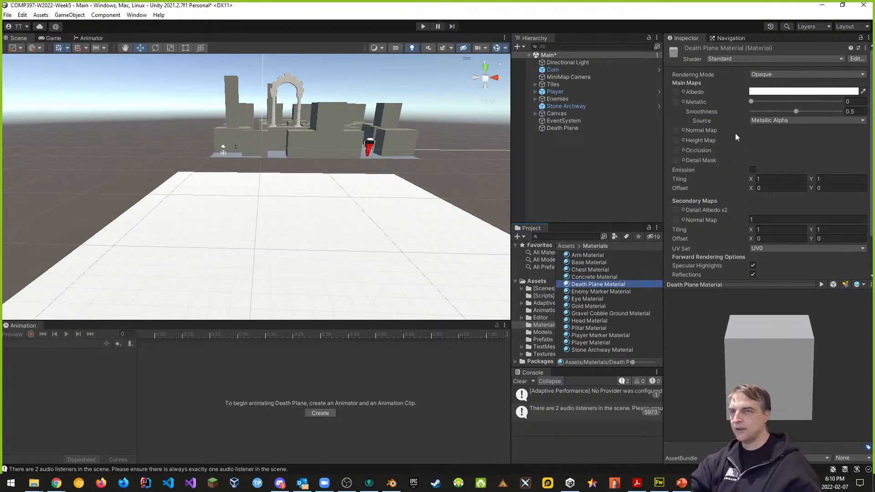
- Set the Death Plane Material's albedo colour to red and apply it to the Death Plane
{"action": "left_click", "coordinate": [771, 92]}
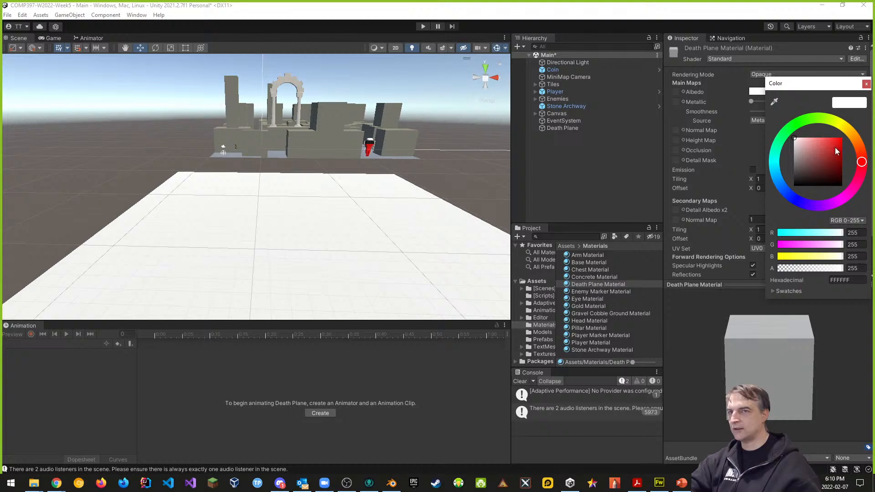
{"action": "left_click_drag", "start_coordinate": [836, 151], "coordinate": [861, 130]}
{"action": "left_click_drag", "start_coordinate": [580, 284], "coordinate": [333, 303]}
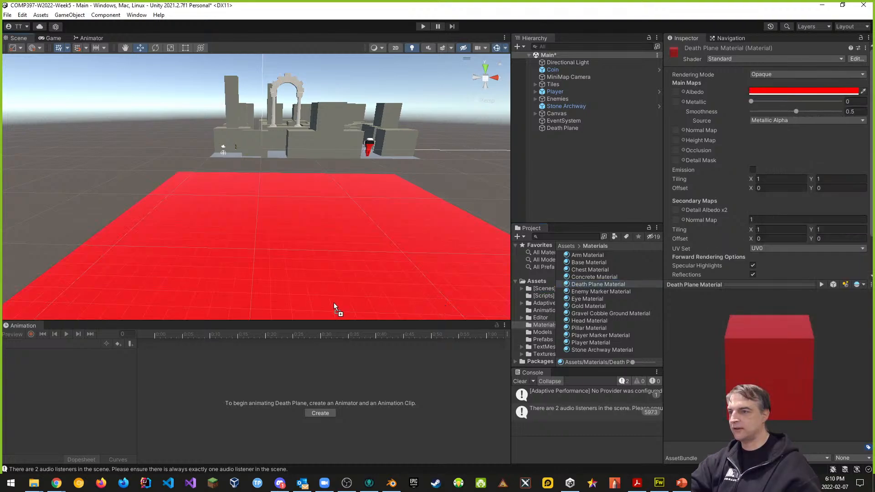
{"action": "right_click_drag", "start_coordinate": [302, 198], "coordinate": [323, 257]}
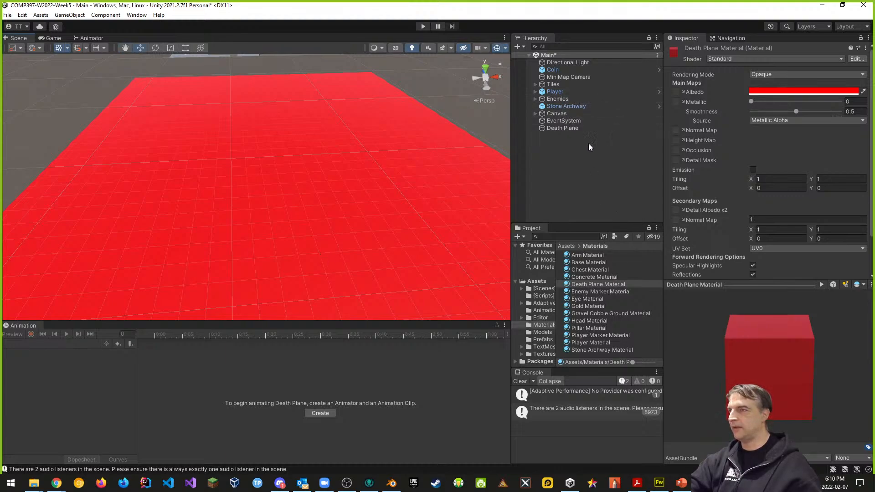
{"action": "scroll", "coordinate": [384, 213], "scroll_direction": "down", "scroll_amount": 3}
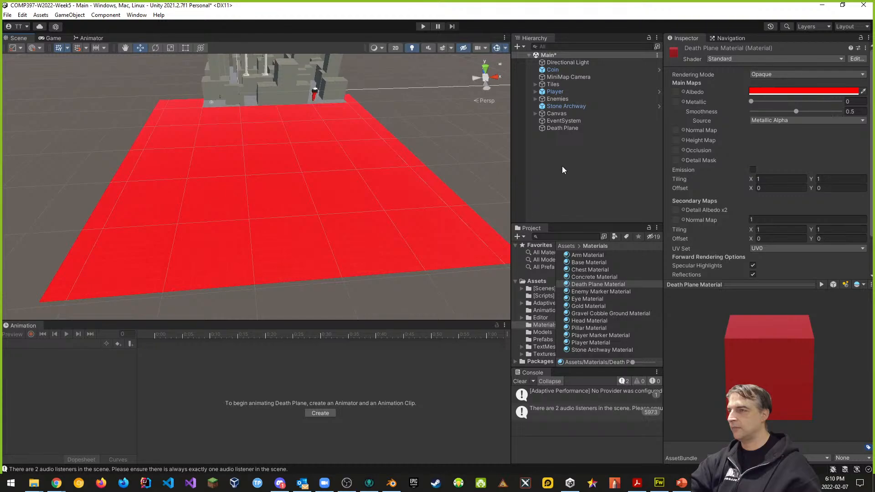
- Enable collider editing on the Death Plane's Box Collider and disable its Mesh Renderer so only the collider outline shows
{"action": "left_click", "coordinate": [556, 127]}
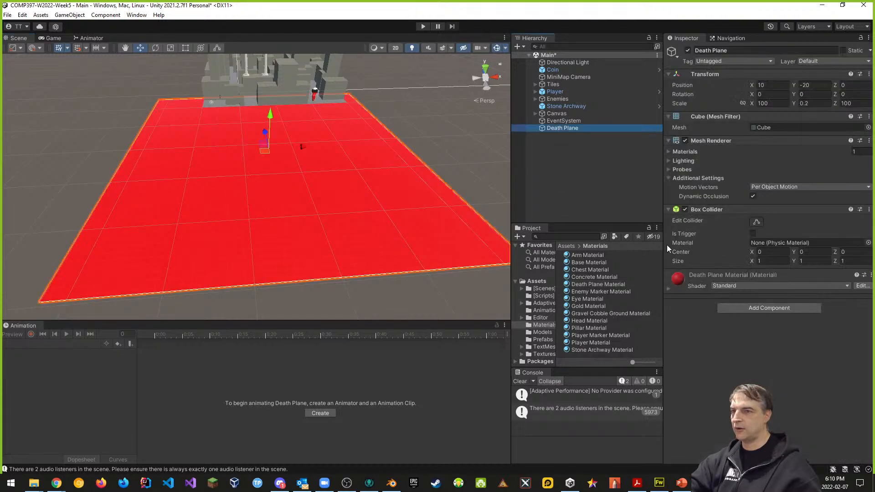
{"action": "left_click", "coordinate": [756, 222]}
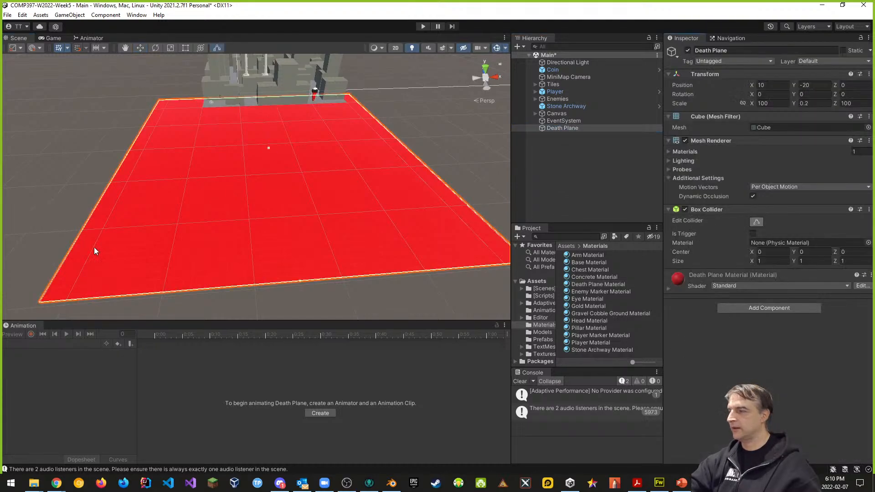
{"action": "left_click", "coordinate": [686, 140]}
{"action": "mouse_move", "coordinate": [179, 160]}
{"action": "left_mouse_down", "text": "alt"}
{"action": "mouse_move", "coordinate": [190, 187]}
{"action": "mouse_move", "coordinate": [166, 148]}
{"action": "mouse_move", "coordinate": [216, 138]}
{"action": "mouse_move", "coordinate": [144, 139]}
{"action": "mouse_move", "coordinate": [131, 170]}
{"action": "mouse_move", "coordinate": [185, 181]}
{"action": "mouse_move", "coordinate": [141, 182]}
{"action": "mouse_move", "coordinate": [190, 155]}
{"action": "left_mouse_up", "text": "alt"}
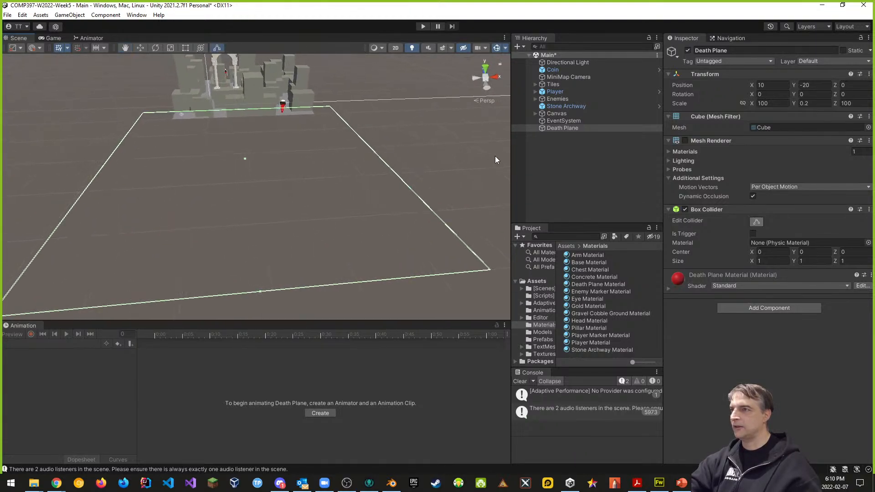
- Select the Player and examine its components and its starting position on the cobblestone tile
{"action": "left_click", "coordinate": [560, 93]}
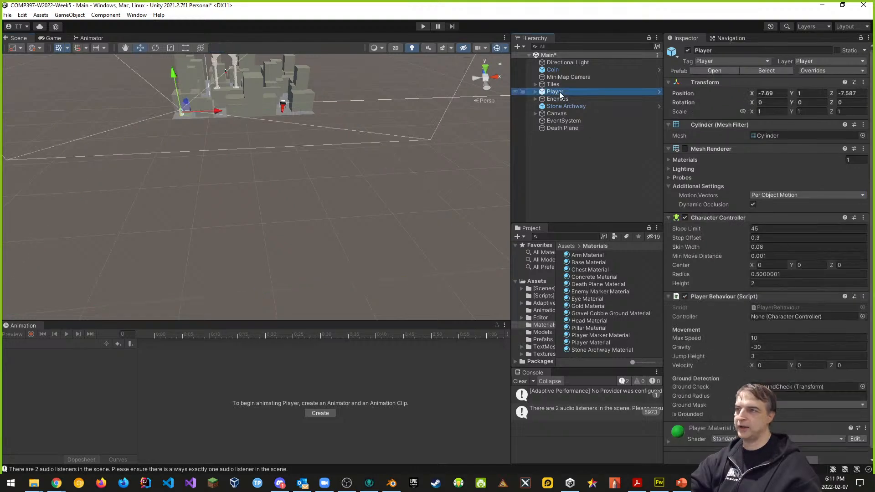
{"action": "scroll", "coordinate": [685, 266], "scroll_direction": "down", "scroll_amount": 1}
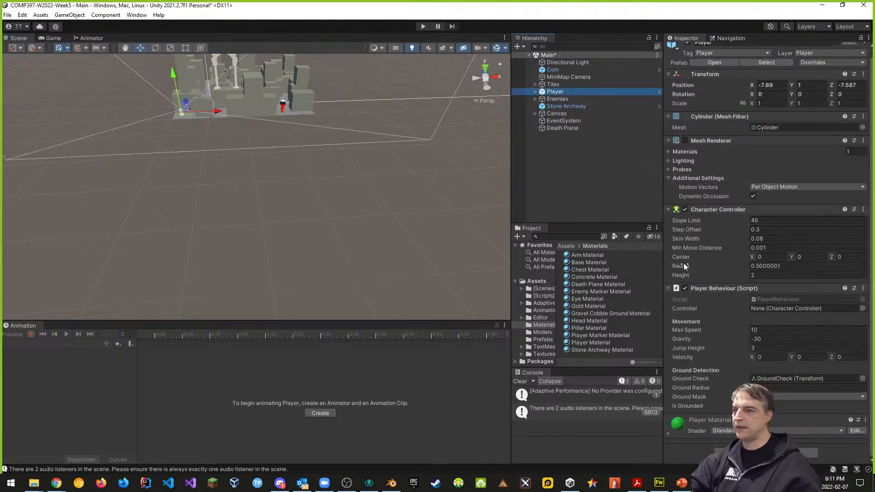
{"action": "scroll", "coordinate": [730, 319], "scroll_direction": "up", "scroll_amount": 1}
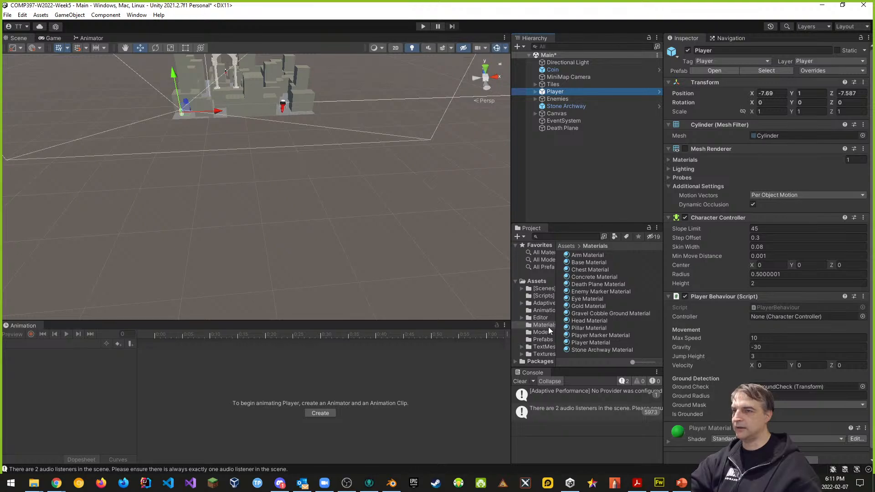
{"action": "right_click_drag", "start_coordinate": [185, 163], "coordinate": [319, 187]}
{"action": "key", "text": "w"}
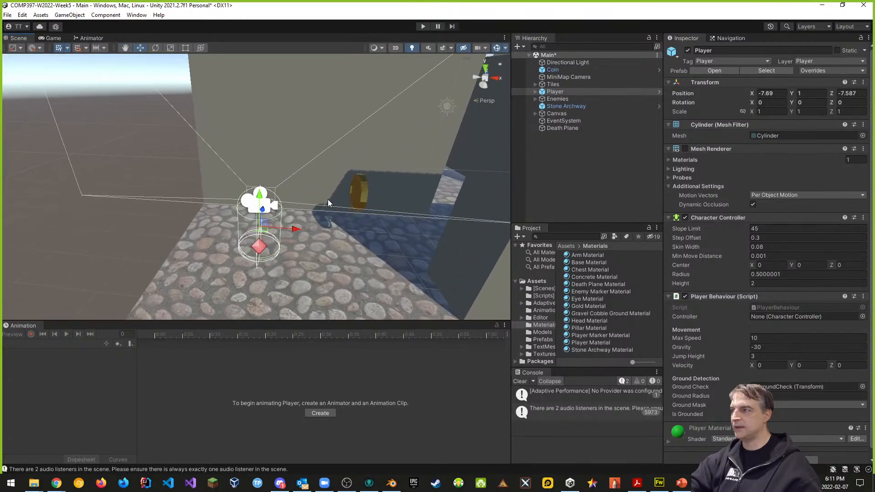
{"action": "right_click", "coordinate": [562, 163]}
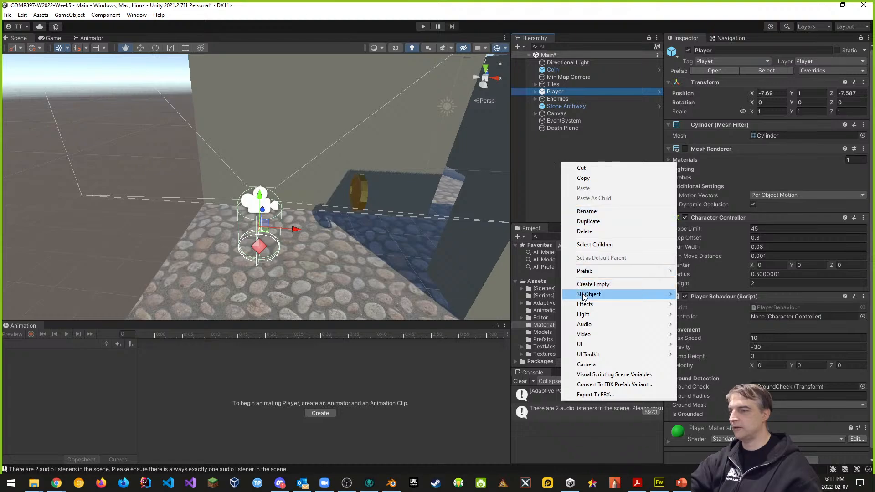
{"action": "left_click", "coordinate": [593, 285]}
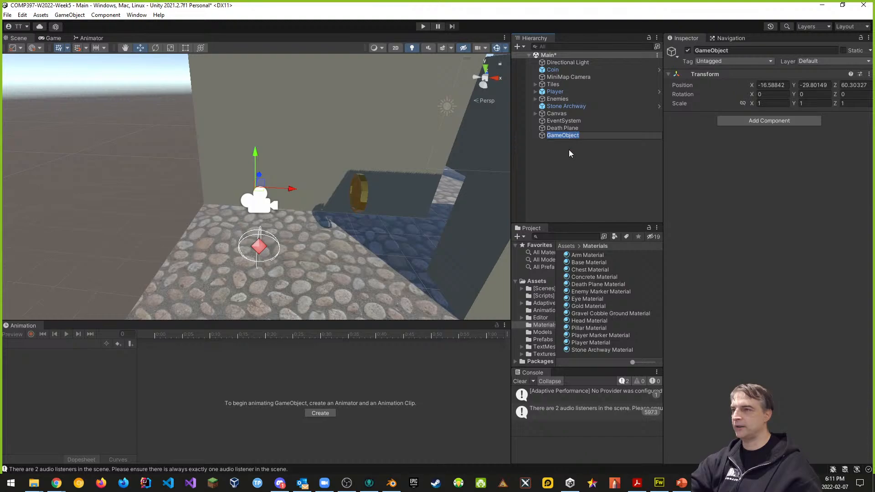
{"action": "left_click", "coordinate": [556, 197]}
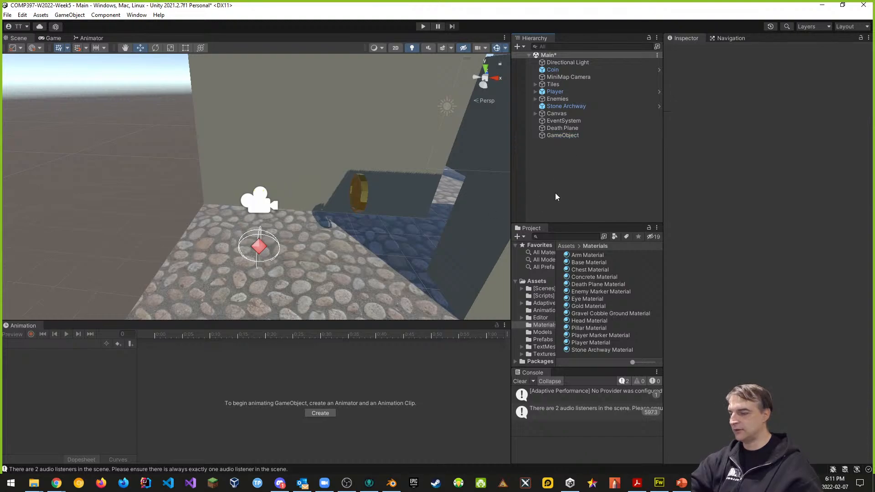
{"action": "key", "text": "ctrl+z"}
{"action": "key", "text": "ctrl+z"}
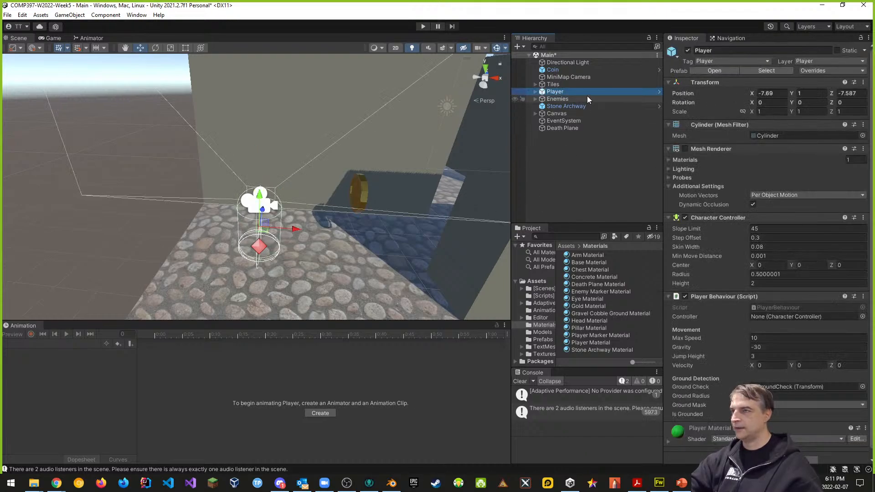
- Create an empty child of the Player named Player Spawn Point and move it out to the root of the scene hierarchy
{"action": "right_click", "coordinate": [555, 93]}
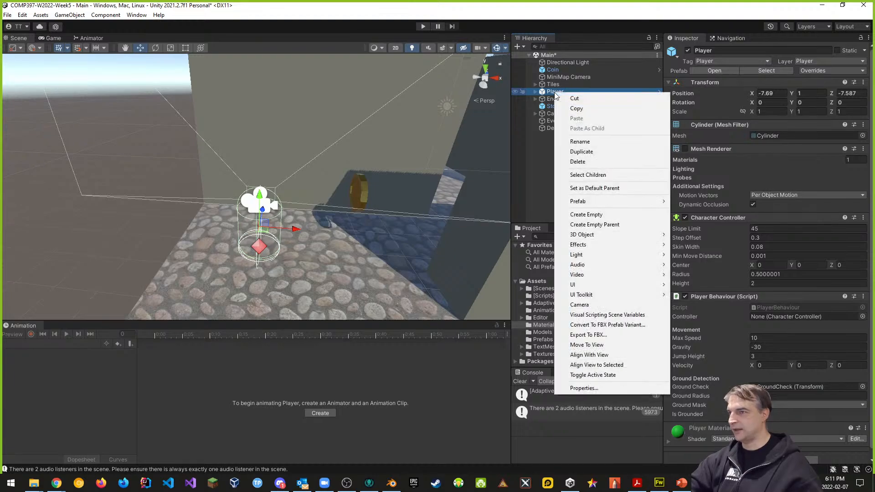
{"action": "left_click", "coordinate": [598, 218]}
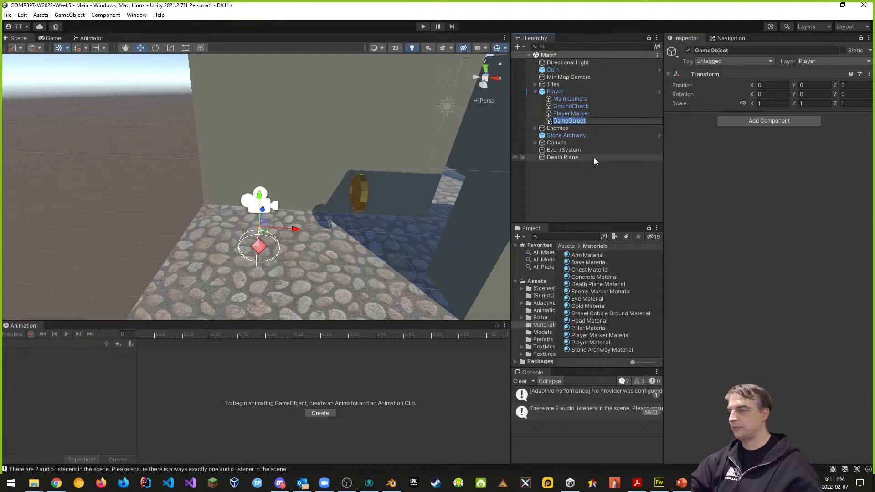
{"action": "type", "text": "Pla"}
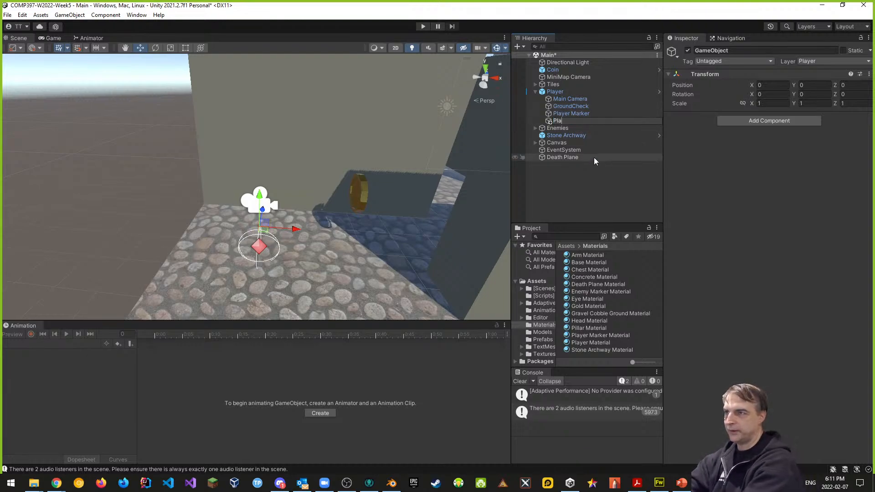
{"action": "type", "text": "yer Spawn Poin"}
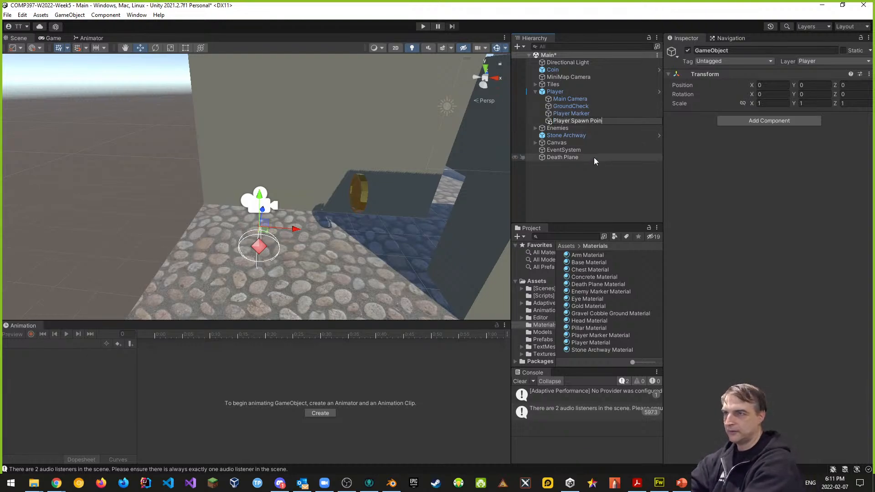
{"action": "type", "text": "t"}
{"action": "key", "text": "Return"}
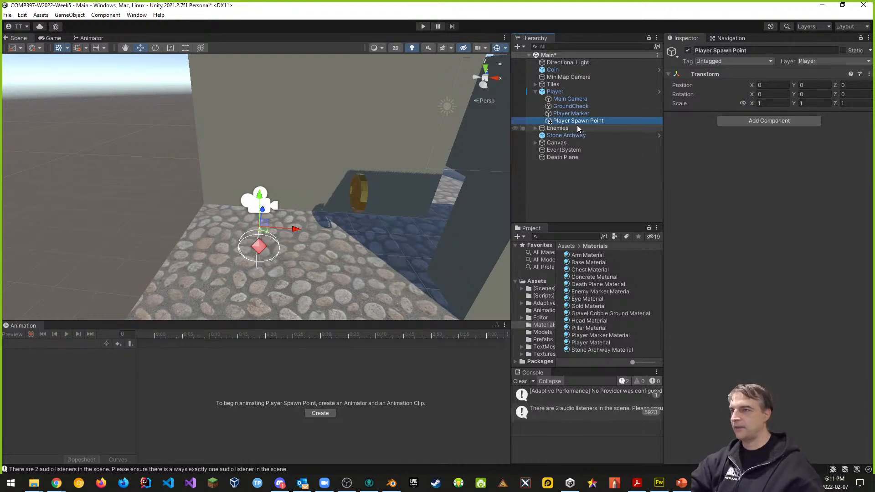
{"action": "left_click_drag", "start_coordinate": [568, 124], "coordinate": [568, 163]}
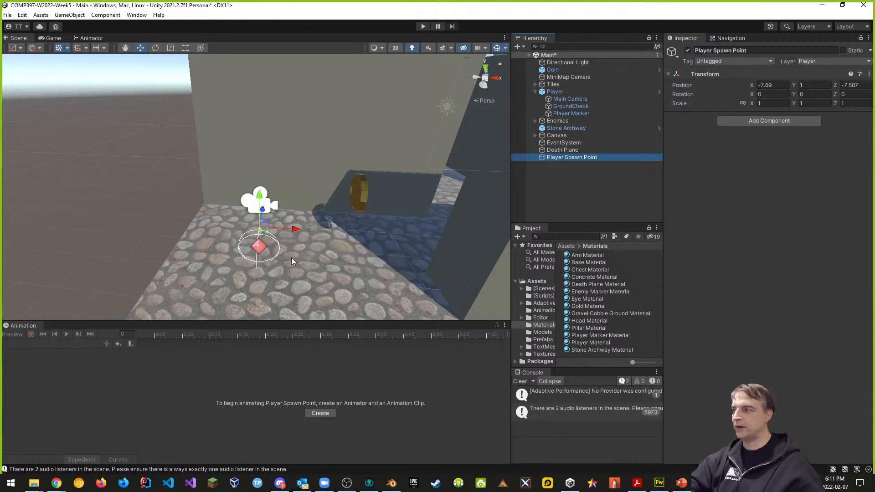
- Give the Player Spawn Point a green label icon and raise it above the Player to about Y 2.99
{"action": "left_click", "coordinate": [673, 52]}
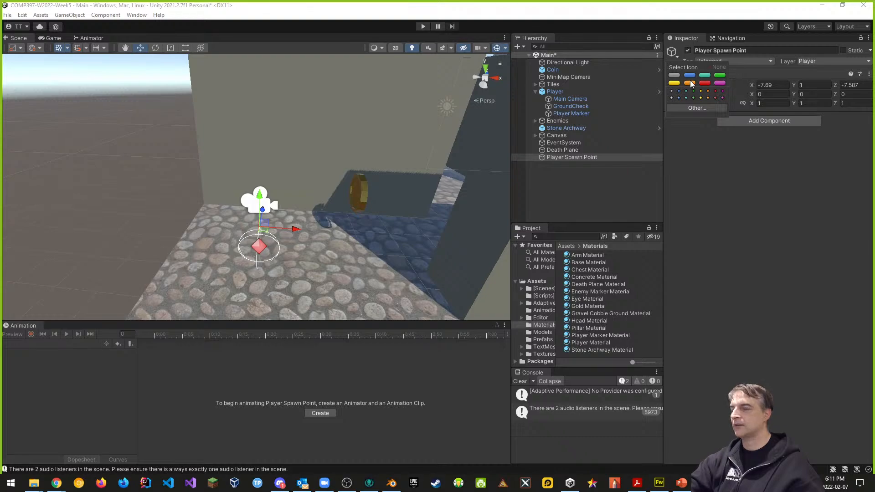
{"action": "left_click", "coordinate": [720, 77]}
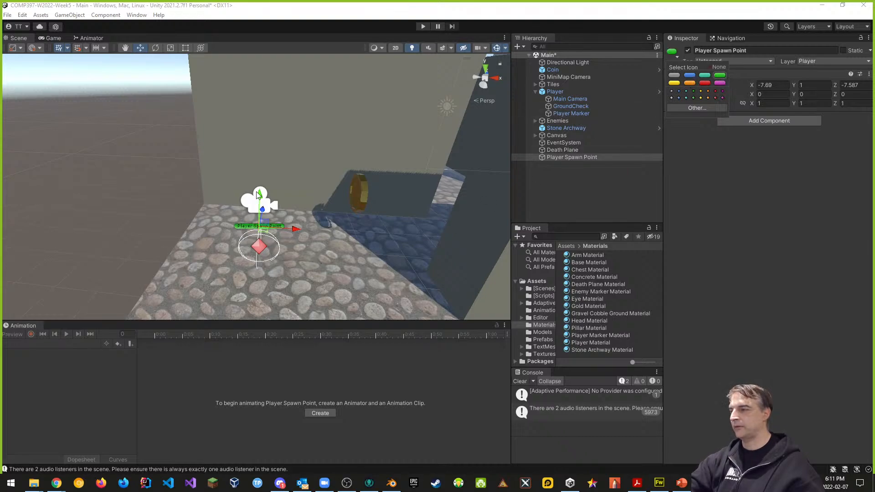
{"action": "left_click_drag", "start_coordinate": [258, 195], "coordinate": [524, 245], "text": "alt"}
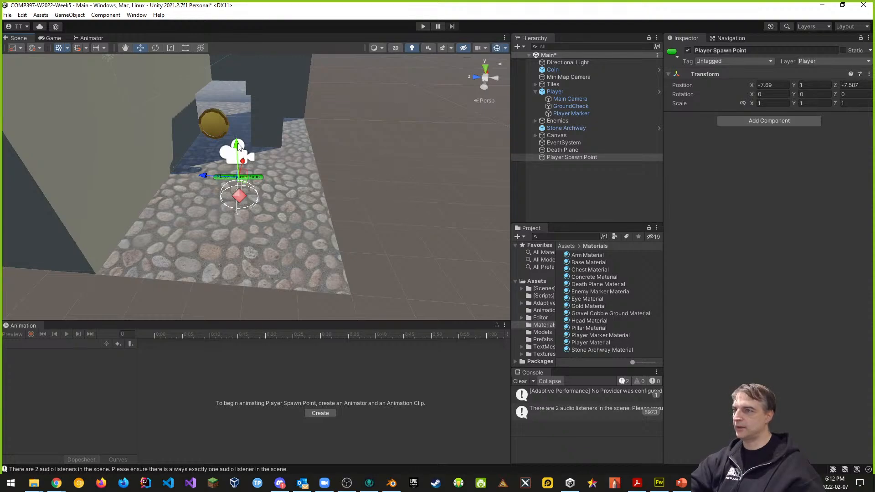
{"action": "left_click_drag", "start_coordinate": [237, 145], "coordinate": [249, 55]}
{"action": "left_click_drag", "start_coordinate": [297, 135], "coordinate": [226, 69], "text": "alt"}
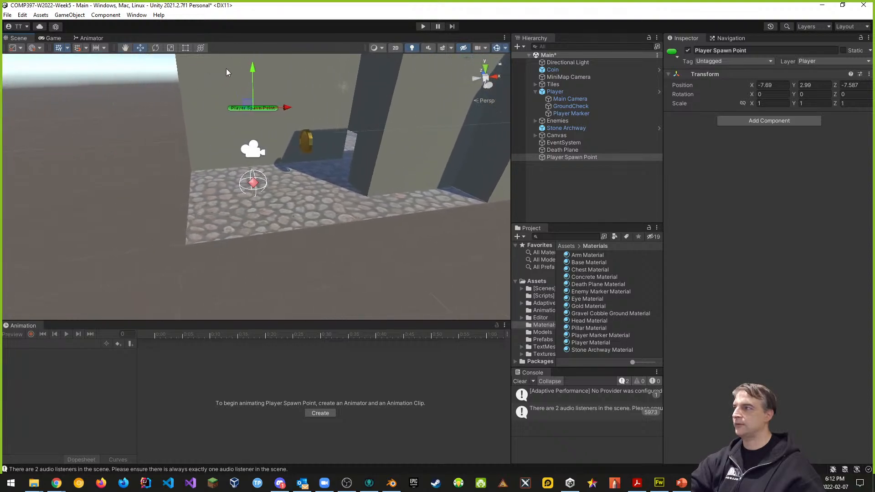
{"action": "left_click_drag", "start_coordinate": [308, 219], "coordinate": [258, 127], "text": "alt"}
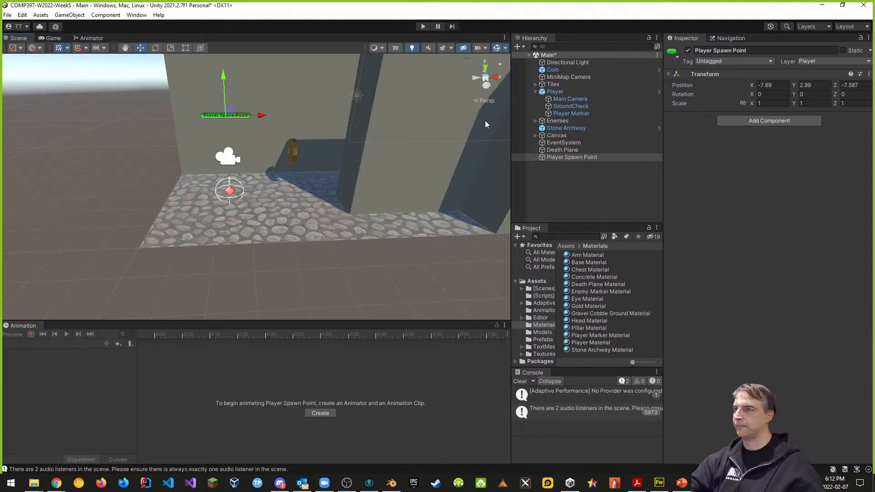
- Collapse the Player's children, widen the Hierarchy and Project area, and show the contents of the [Scripts] folder
{"action": "left_click", "coordinate": [536, 92]}
{"action": "left_click", "coordinate": [535, 85]}
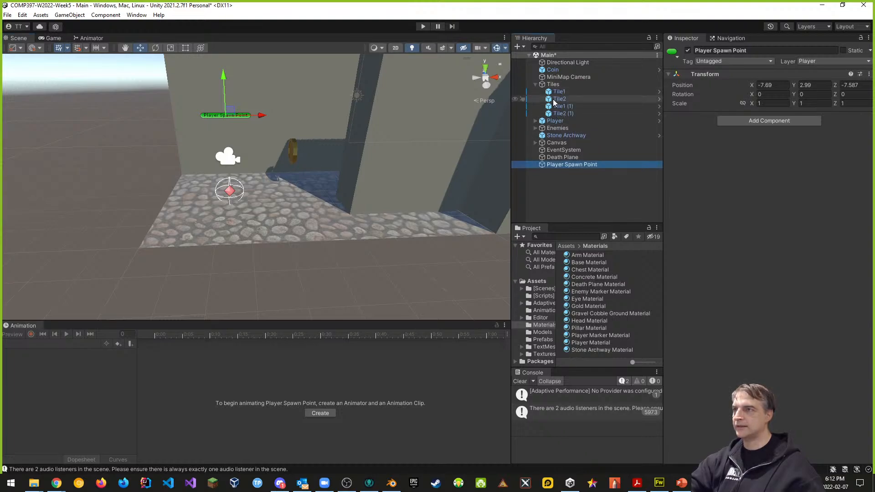
{"action": "left_click", "coordinate": [535, 84]}
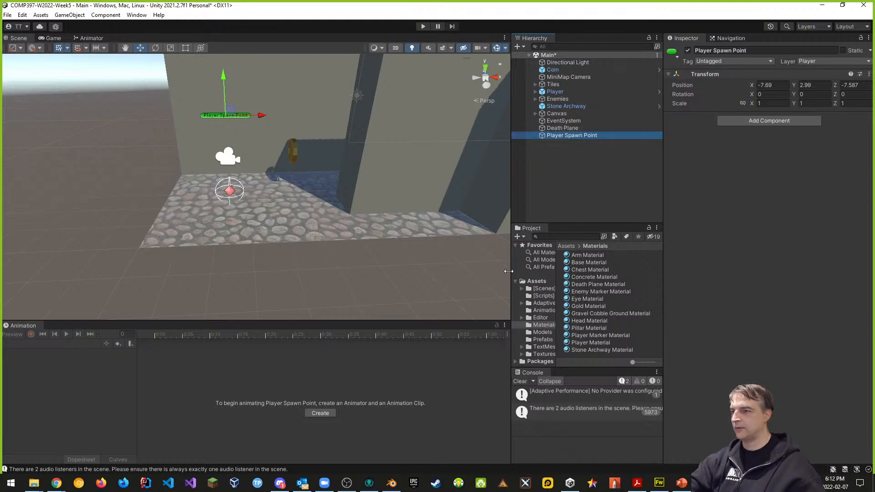
{"action": "left_click_drag", "start_coordinate": [509, 271], "coordinate": [528, 265]}
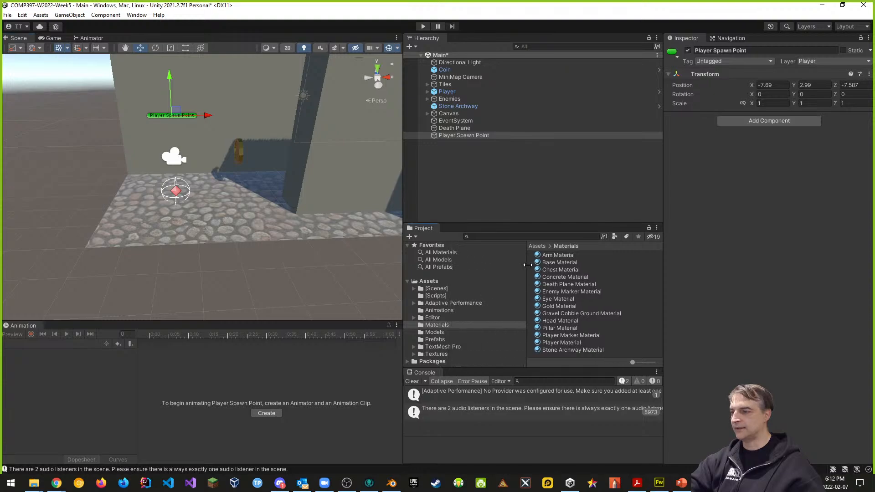
{"action": "left_click", "coordinate": [446, 297]}
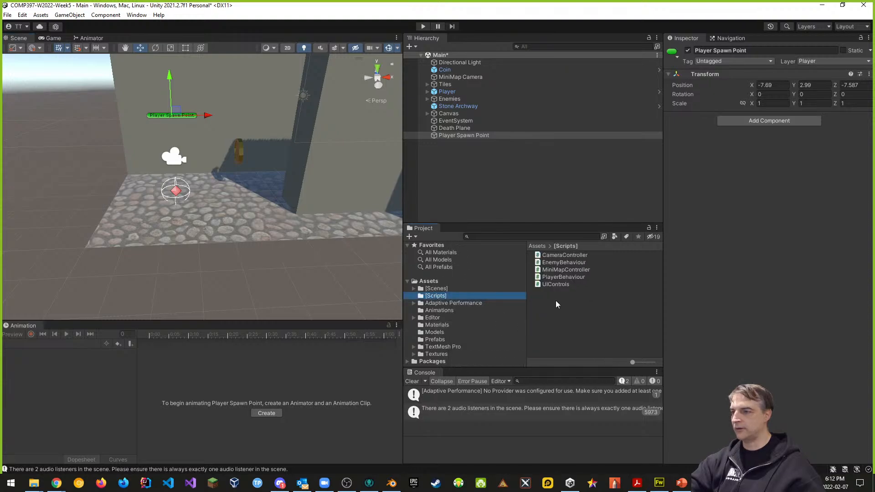
{"action": "right_click", "coordinate": [557, 304]}
{"action": "mouse_move", "coordinate": [587, 56]}
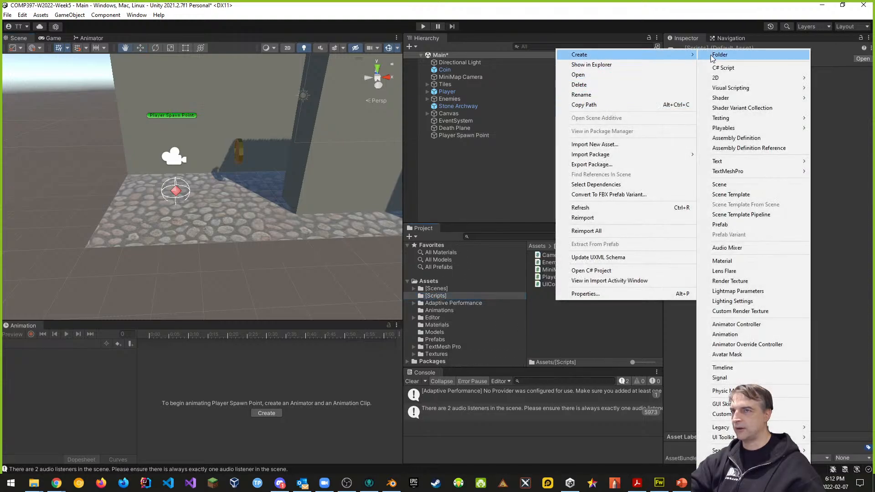
{"action": "left_click", "coordinate": [724, 68]}
{"action": "type", "text": "D"}
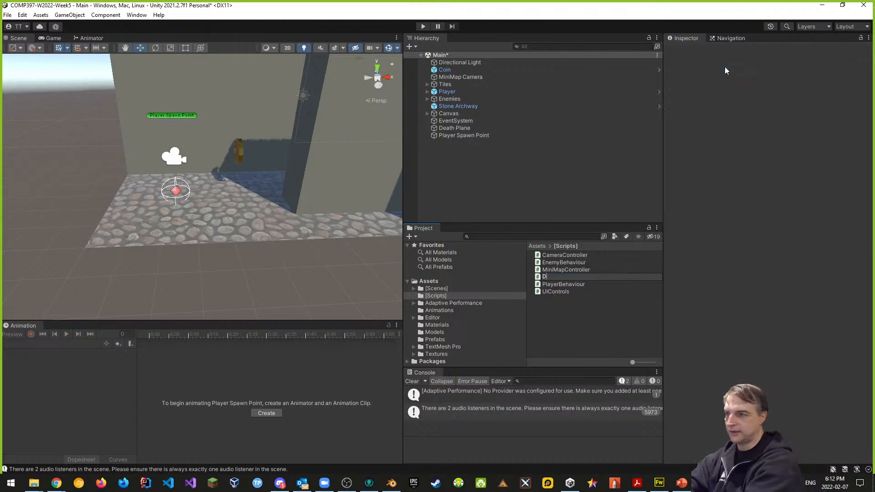
{"action": "type", "text": "eath Plane"}
{"action": "key", "text": "Return"}
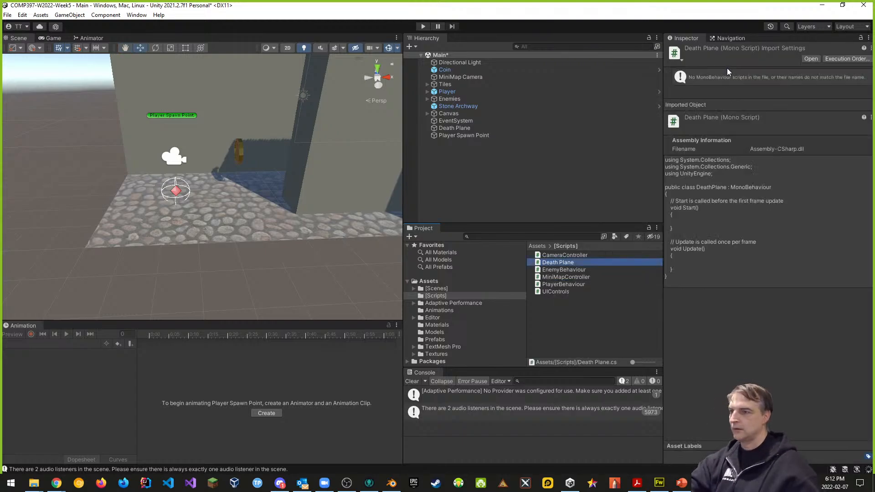
{"action": "right_click", "coordinate": [555, 263]}
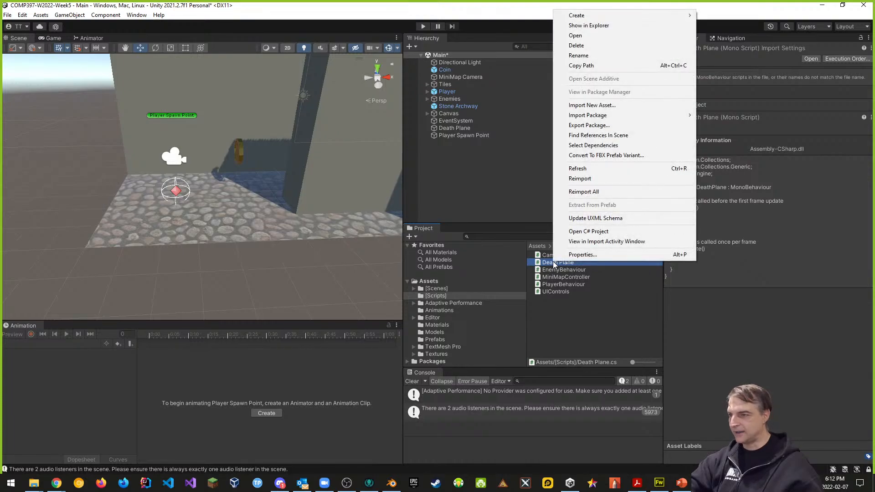
{"action": "left_click", "coordinate": [598, 46]}
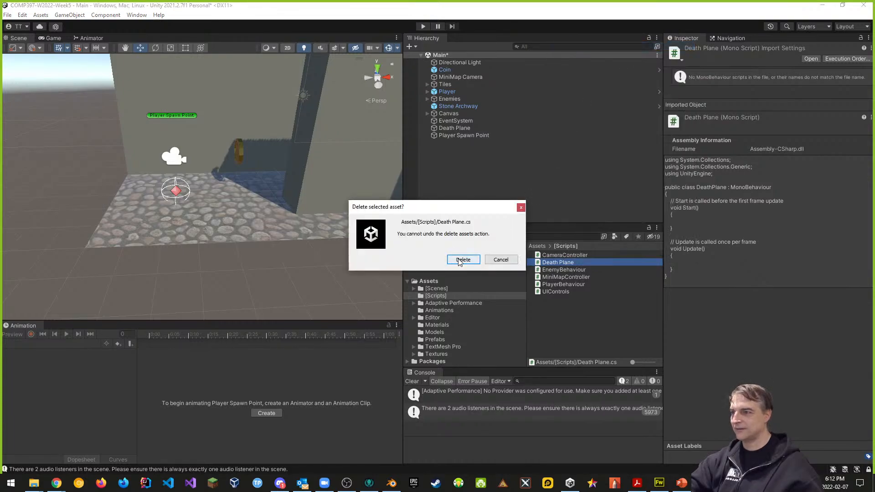
{"action": "left_click", "coordinate": [463, 258]}
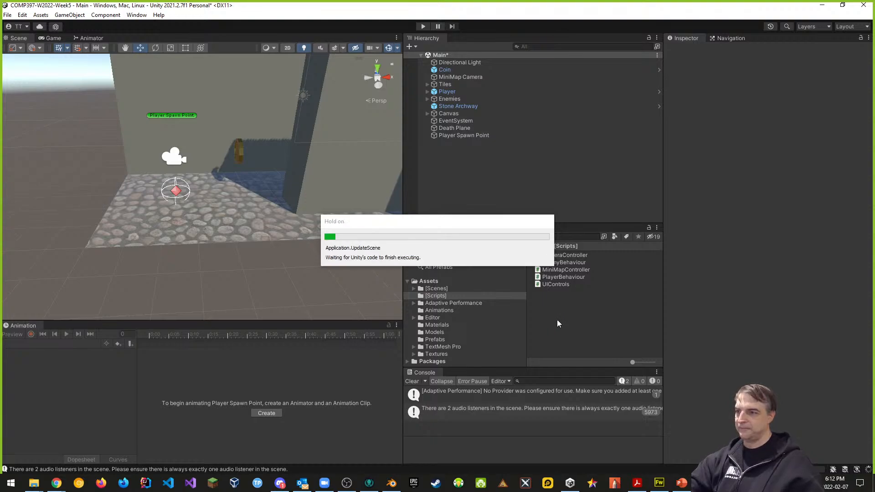
- Create a new C# script named DeathPlaneController in the [Scripts] folder
{"action": "right_click", "coordinate": [556, 325]}
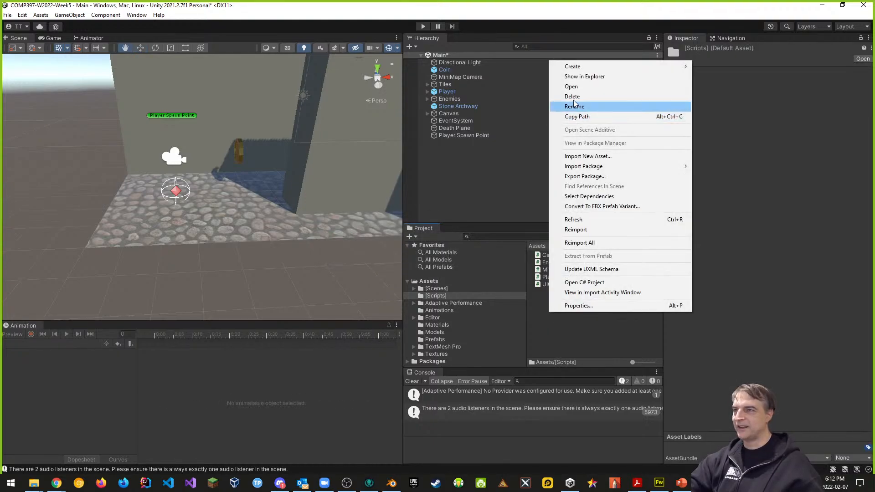
{"action": "mouse_move", "coordinate": [666, 66]}
{"action": "left_click", "coordinate": [716, 79]}
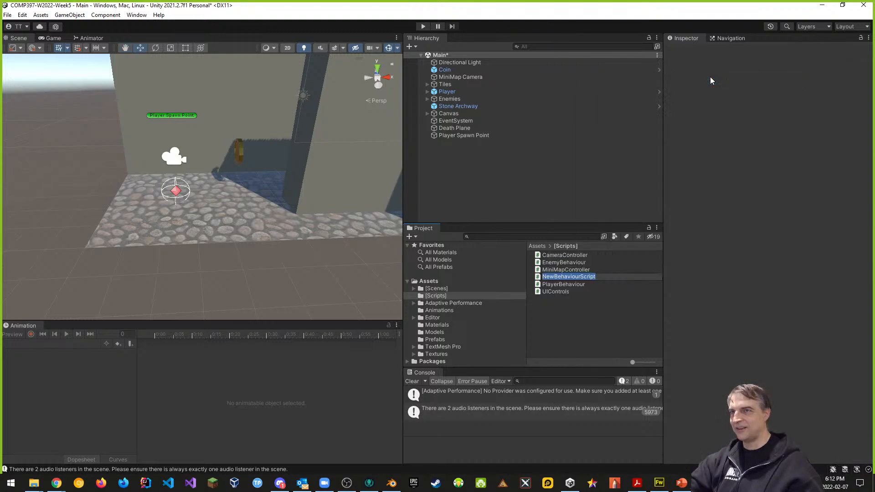
{"action": "type", "text": "DeathPlaneContro"}
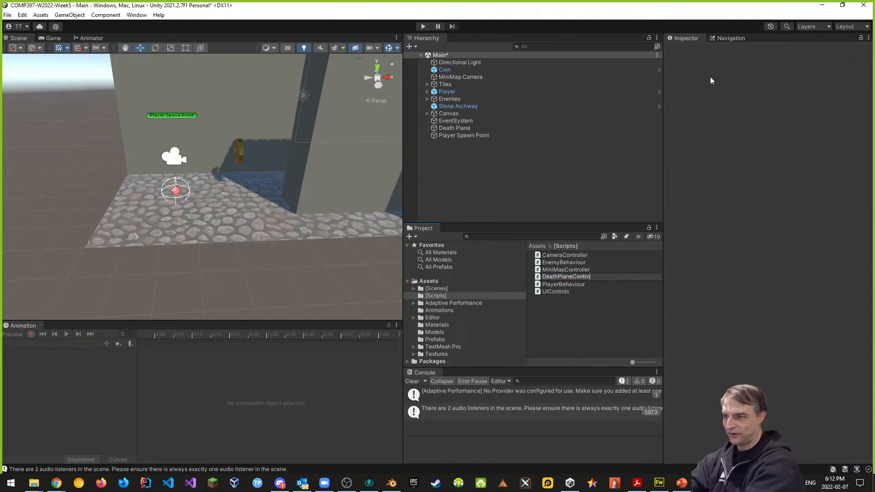
{"action": "type", "text": "ller"}
{"action": "key", "text": "Return"}
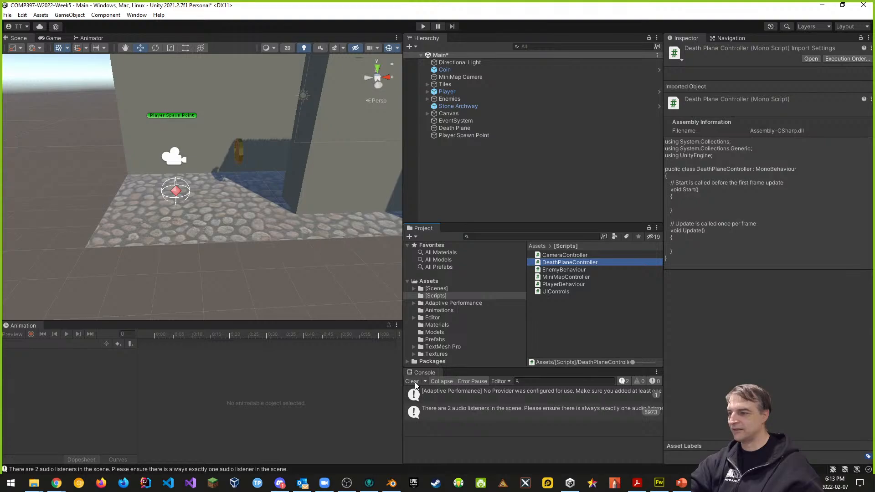
- Clear the console messages and attach the DeathPlaneController script to the Death Plane
{"action": "left_click", "coordinate": [413, 382]}
{"action": "left_click", "coordinate": [455, 129]}
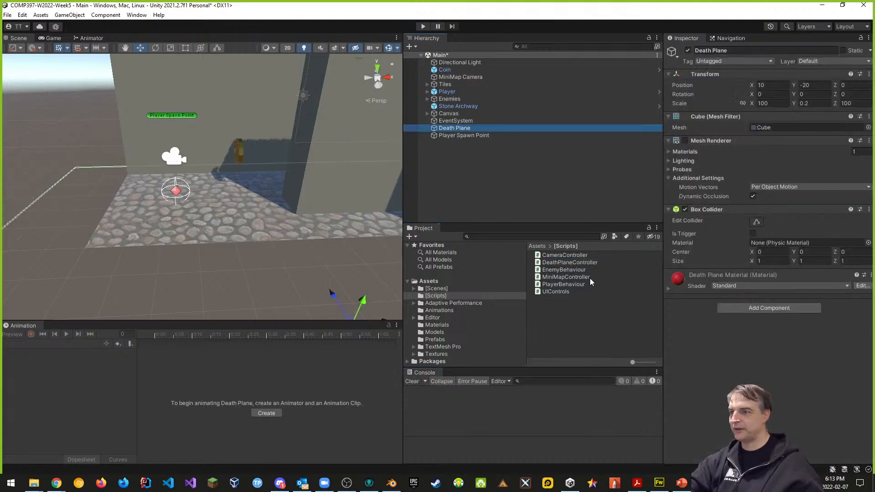
{"action": "left_click_drag", "start_coordinate": [567, 264], "coordinate": [761, 310]}
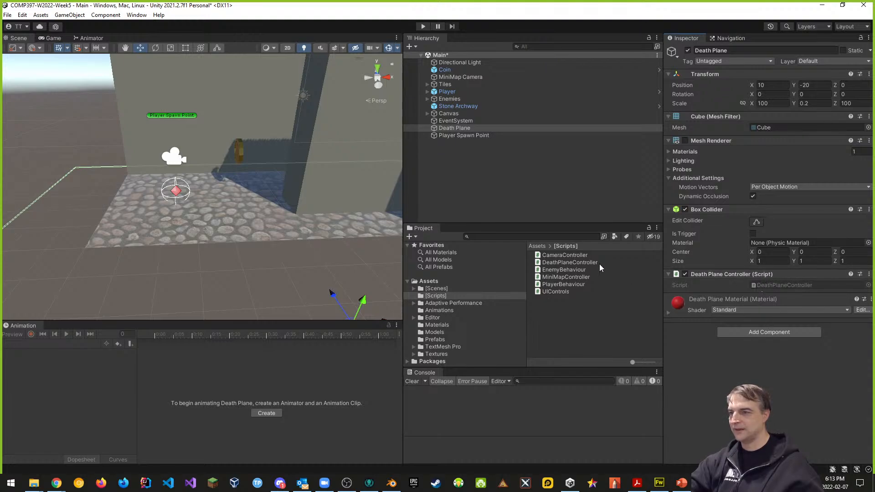
- Open the DeathPlaneController script for editing in Visual Studio
{"action": "double_click", "coordinate": [564, 264]}
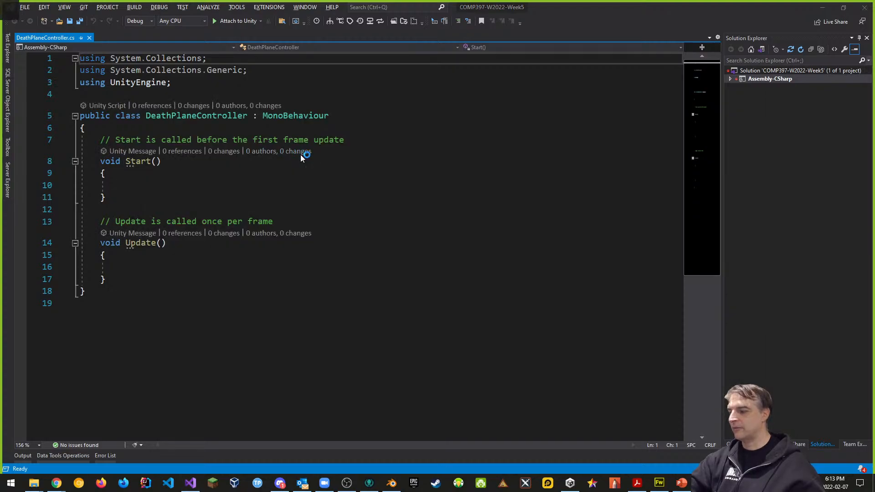
{"action": "key", "text": "alt+Tab"}
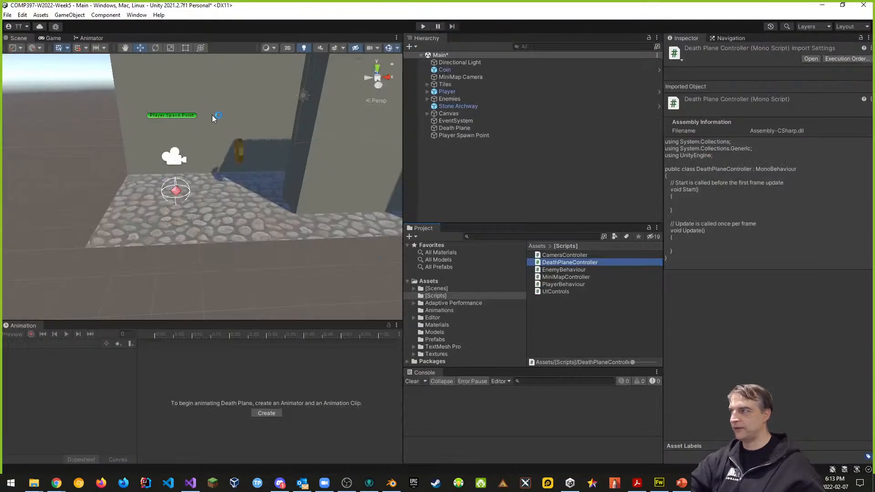
{"action": "key", "text": "alt"}
{"action": "key", "text": "alt+Tab"}
- Add an empty public void OnTriggerEnter(Collider other) method below Update in the DeathPlaneController class
{"action": "left_click", "coordinate": [122, 279]}
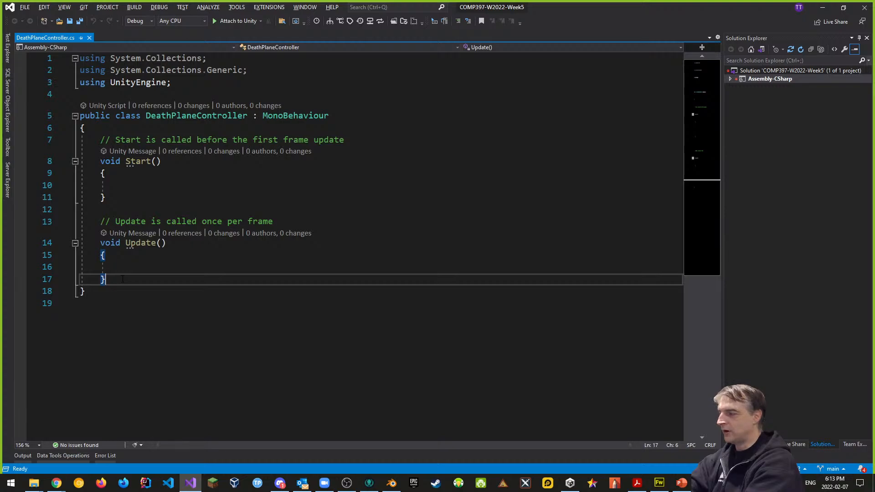
{"action": "key", "text": "Return"}
{"action": "key", "text": "Return"}
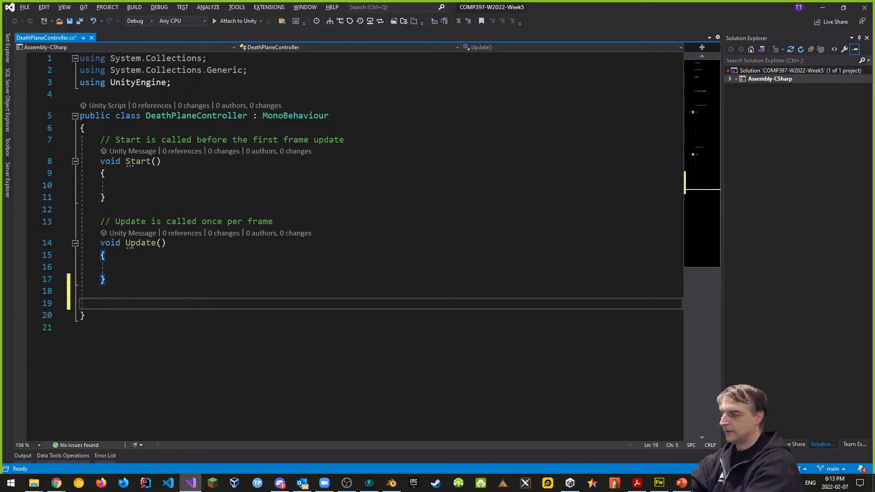
{"action": "type", "text": "pu"}
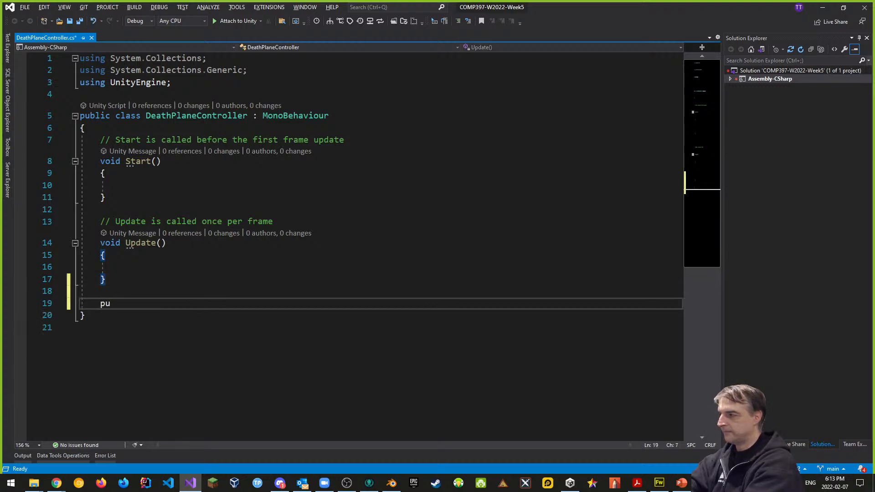
{"action": "type", "text": "bl"}
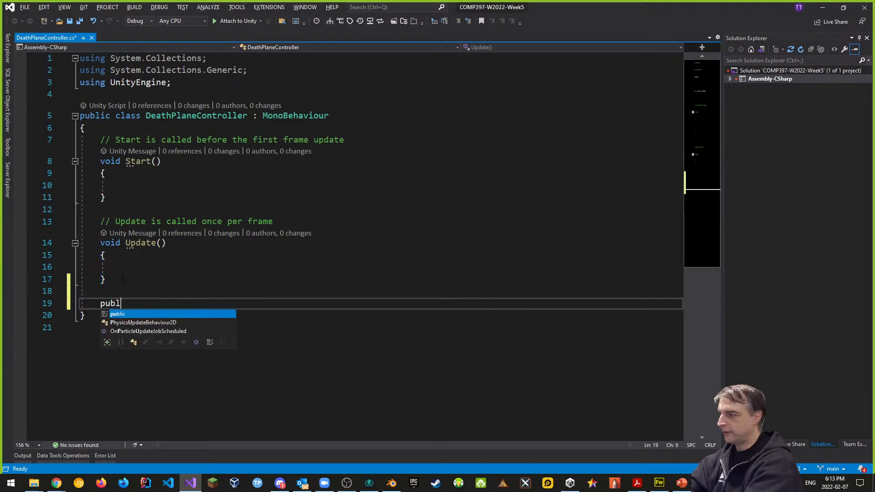
{"action": "type", "text": "ic "}
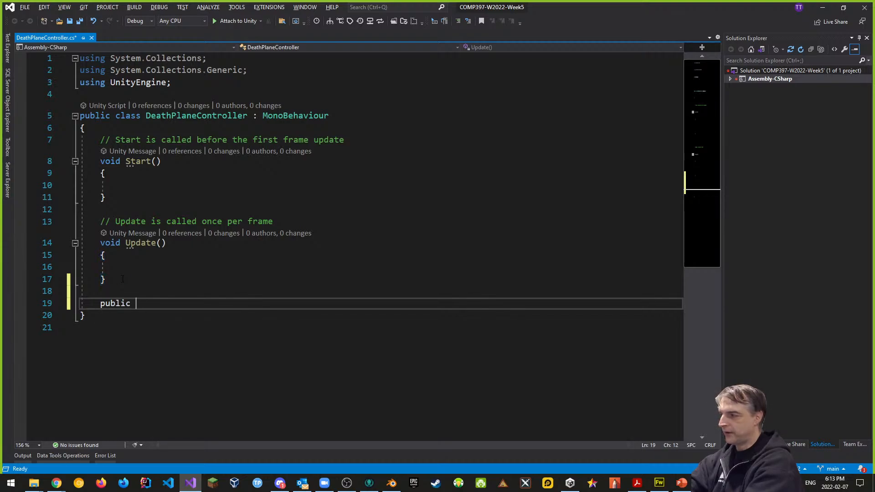
{"action": "type", "text": "void"}
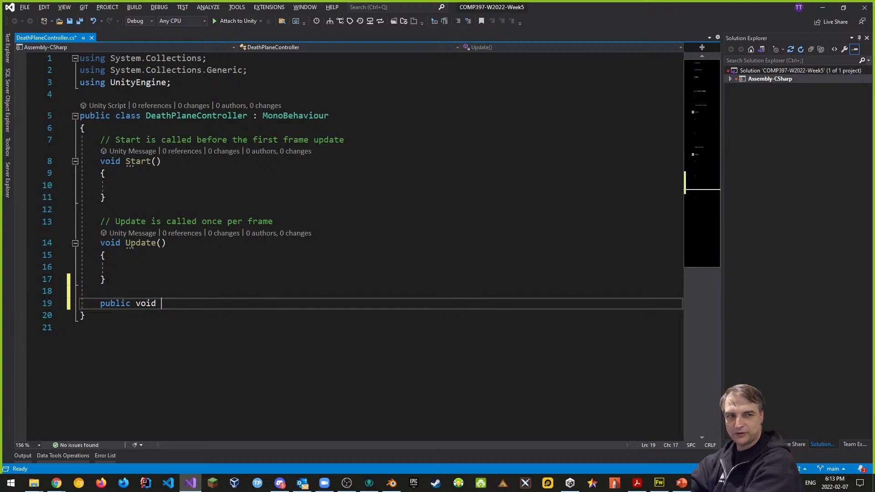
{"action": "type", "text": "On"}
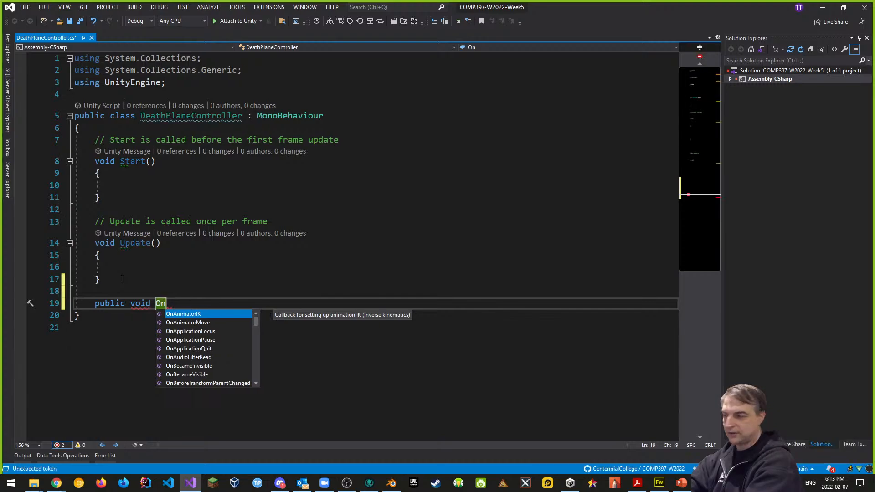
{"action": "type", "text": "Tri"}
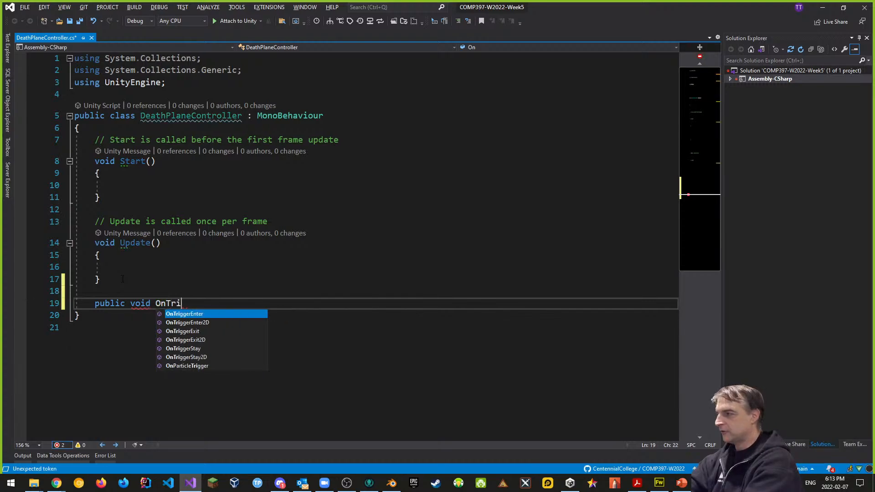
{"action": "type", "text": "ggerEnter"}
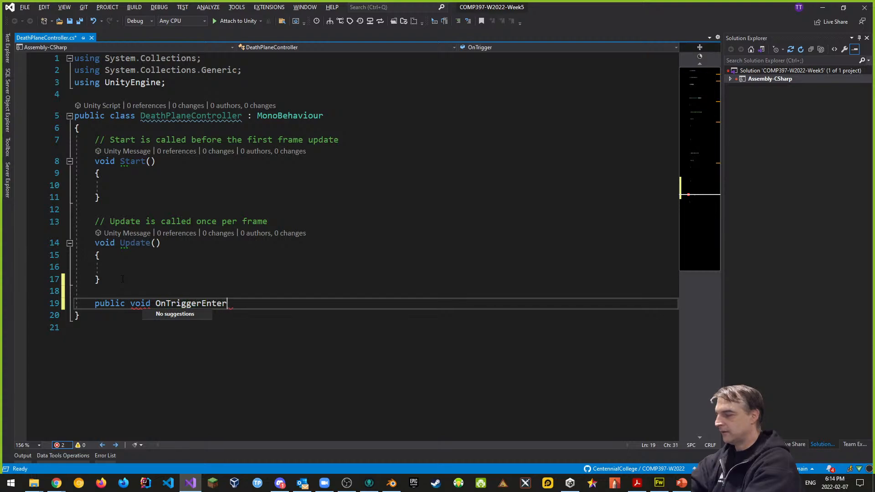
{"action": "type", "text": "(Collider"}
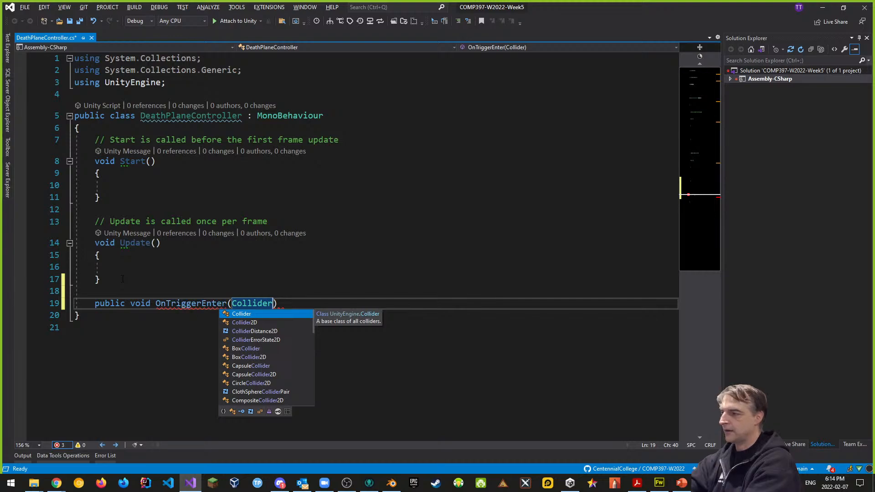
{"action": "type", "text": " other)"}
{"action": "key", "text": "Return"}
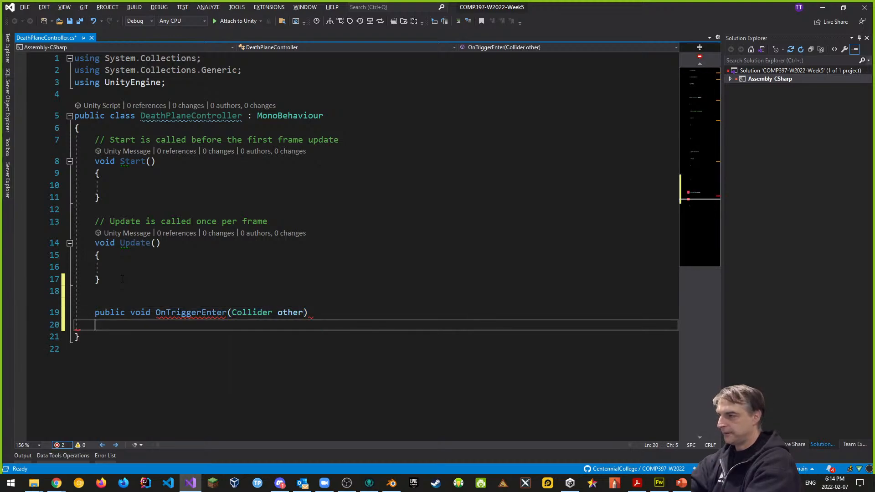
{"action": "type", "text": "{"}
{"action": "key", "text": "Return"}
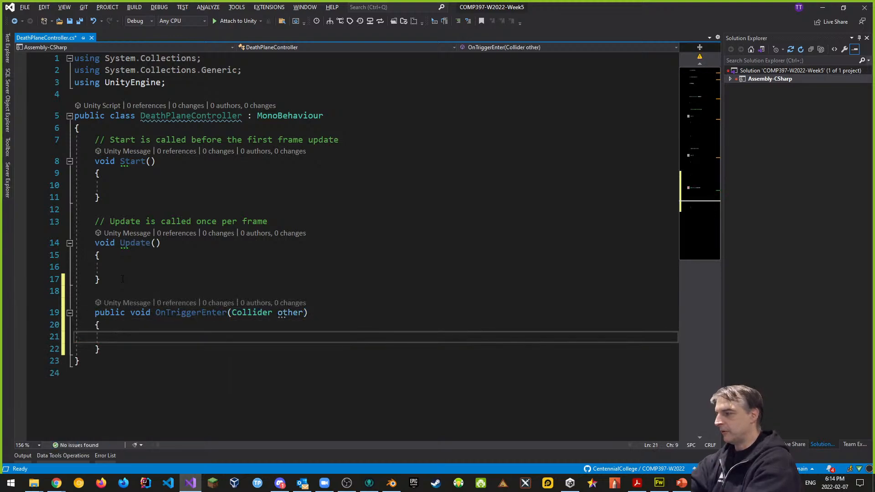
- Inside OnTriggerEnter, add an if block testing other.gameObject.CompareTag("Player") that calls Respawn();
{"action": "type", "text": "if(other.c"}
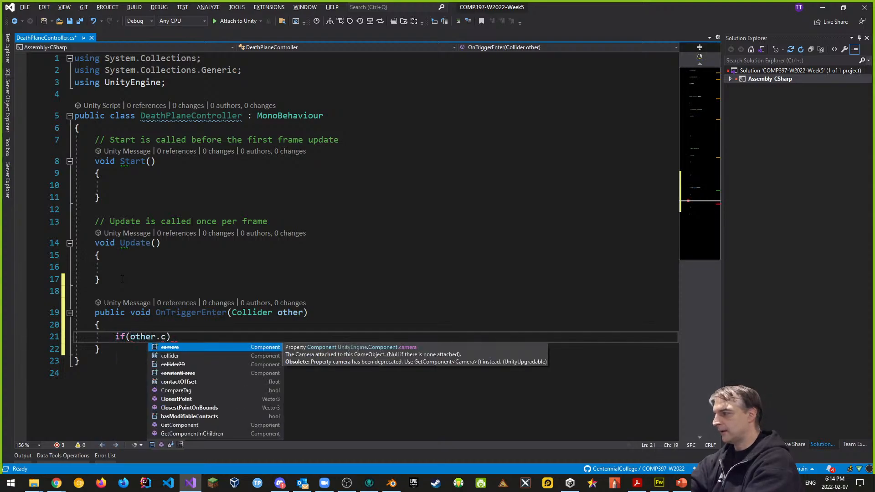
{"action": "key", "text": "BackSpace"}
{"action": "type", "text": "gameObject."}
{"action": "type", "text": "CompareTag("}
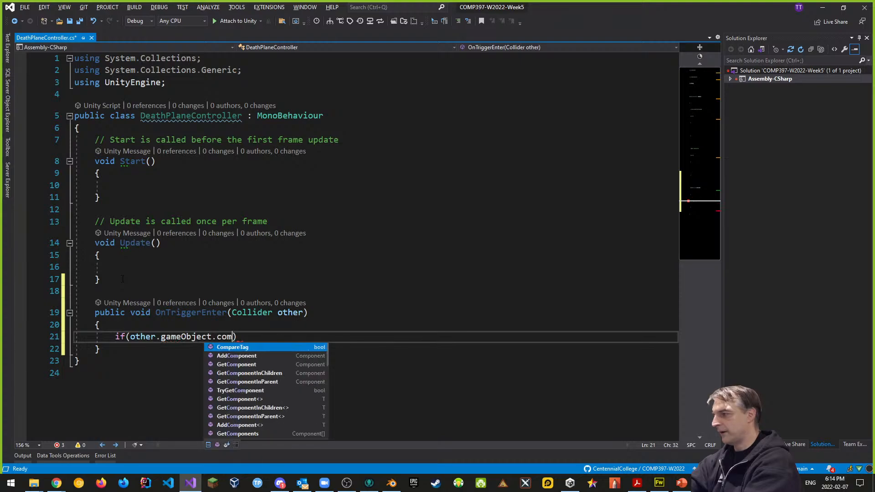
{"action": "type", "text": "\"Player"}
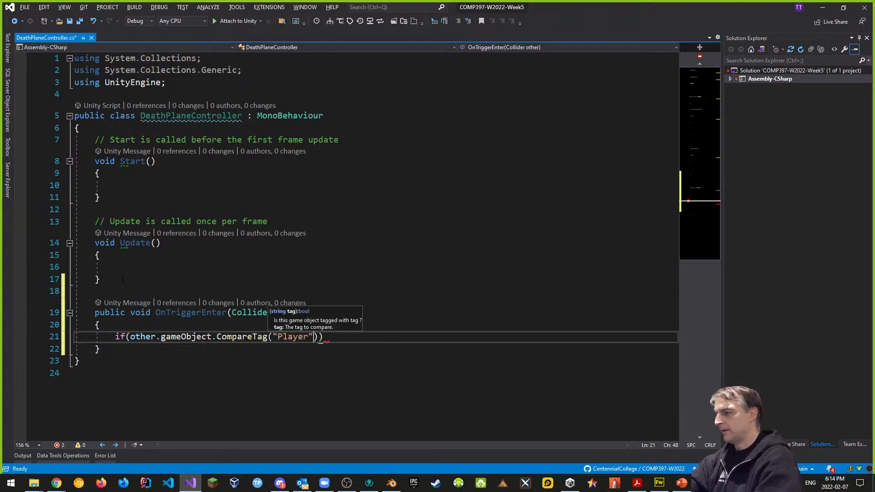
{"action": "key", "text": "End"}
{"action": "key", "text": "Return"}
{"action": "type", "text": "{"}
{"action": "key", "text": "Return"}
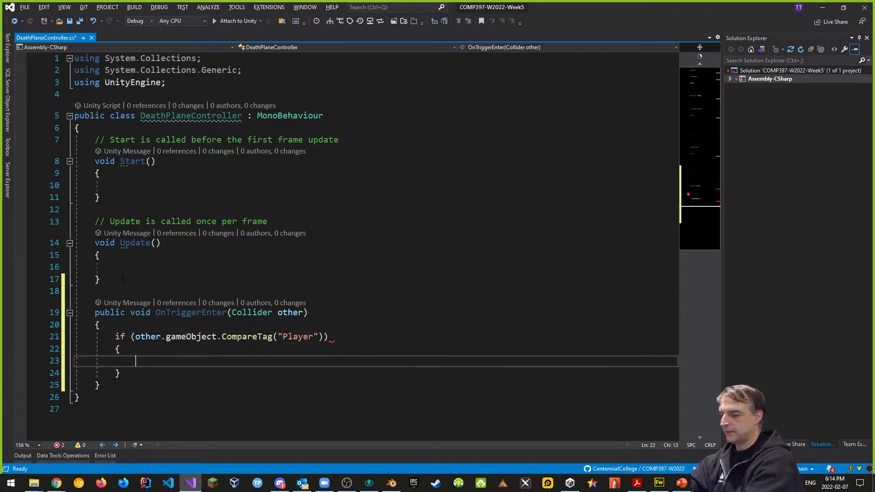
{"action": "type", "text": "Re"}
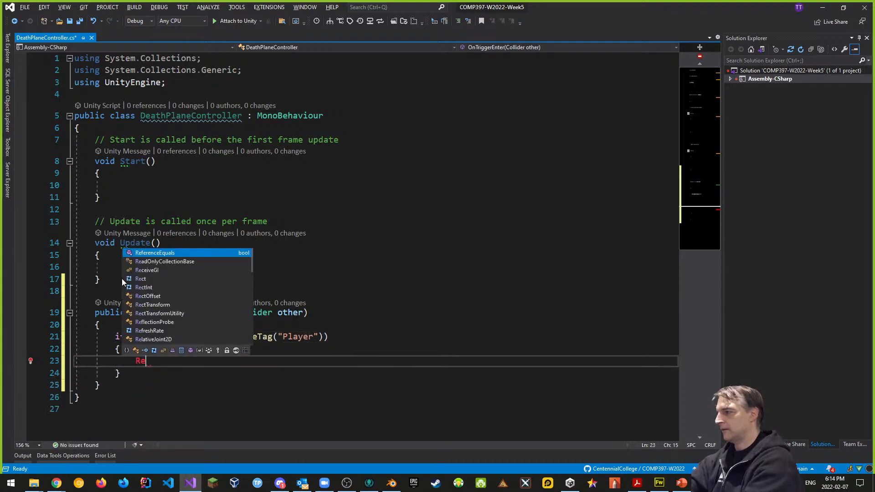
{"action": "type", "text": "spawn();"}
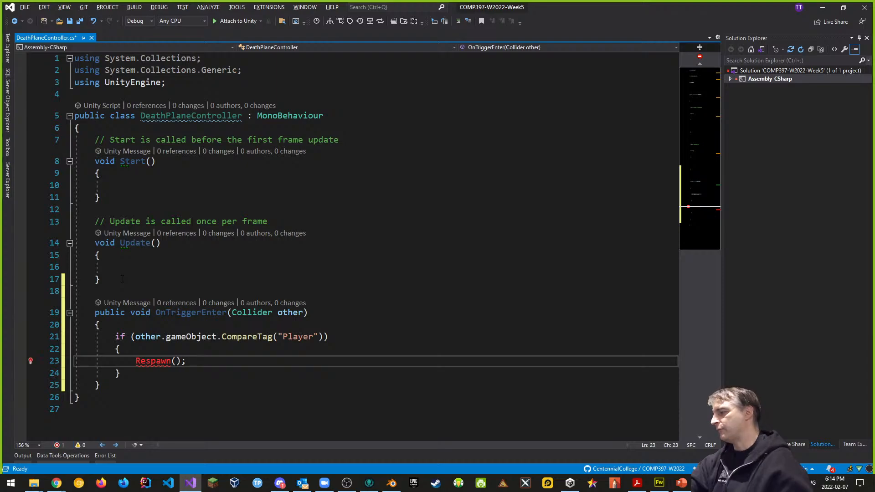
- Add an empty public void Respawn() method below OnTriggerEnter
{"action": "scroll", "coordinate": [177, 296], "scroll_direction": "down", "scroll_amount": 2}
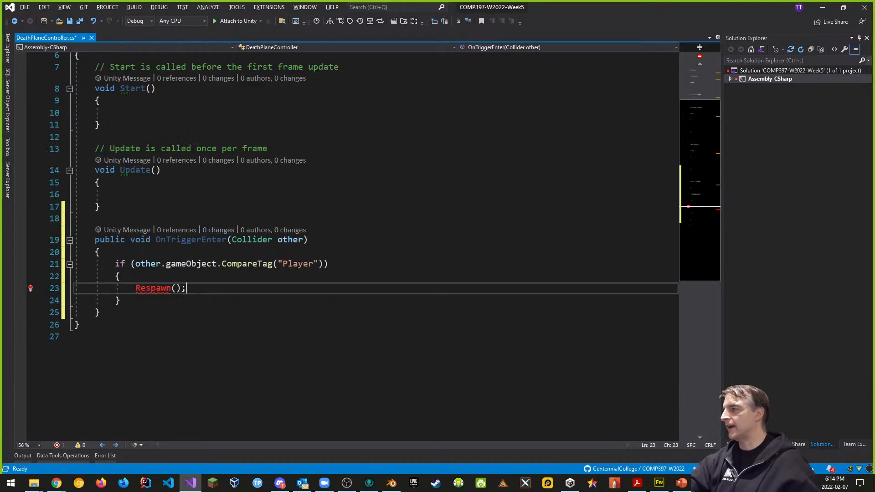
{"action": "left_click", "coordinate": [129, 310]}
{"action": "key", "text": "Return"}
{"action": "key", "text": "Return"}
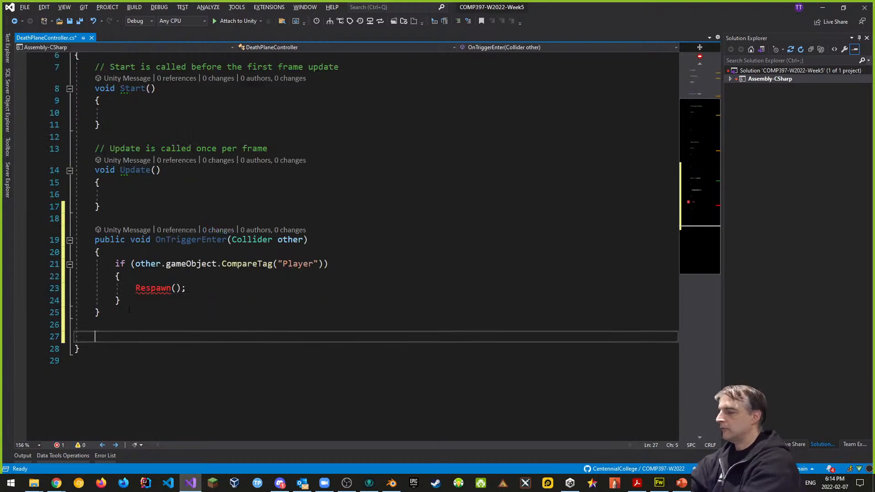
{"action": "type", "text": "public "}
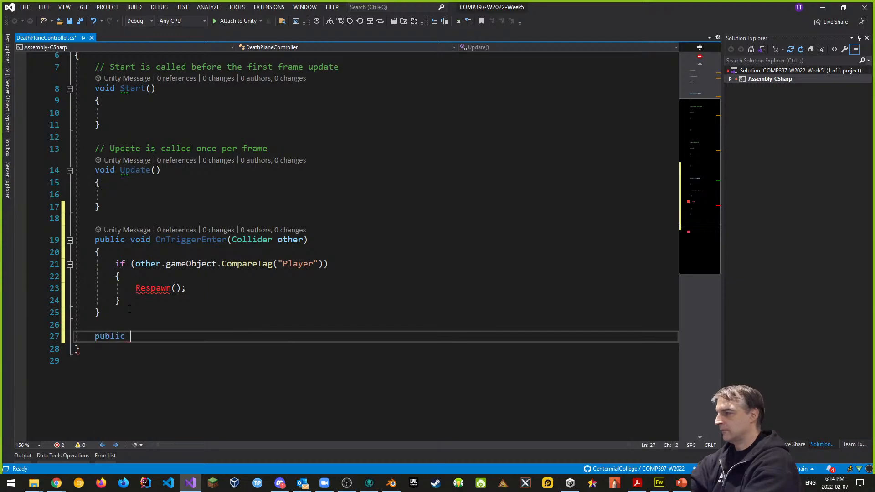
{"action": "type", "text": "void R"}
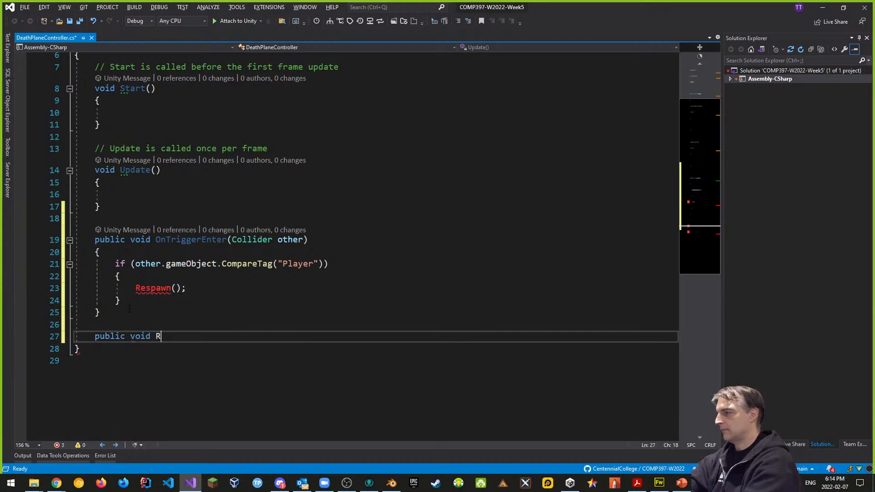
{"action": "type", "text": "espawn()"}
{"action": "key", "text": "Return"}
{"action": "type", "text": "{"}
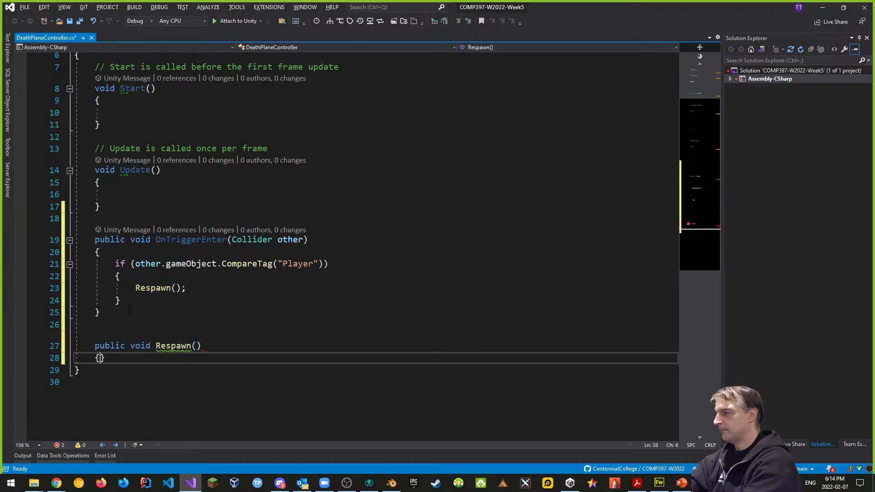
{"action": "key", "text": "Return"}
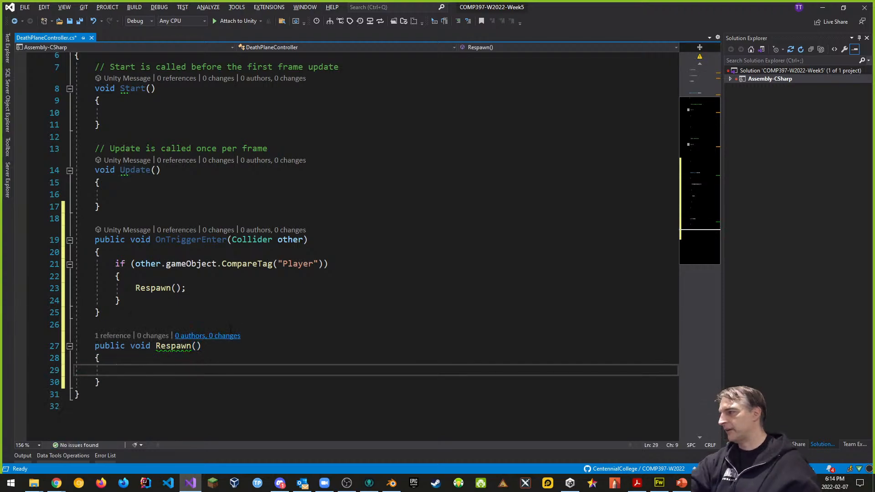
- Insert blank lines at the top of the class above Start and begin a public field declaration there
{"action": "scroll", "coordinate": [236, 338], "scroll_direction": "up", "scroll_amount": 2}
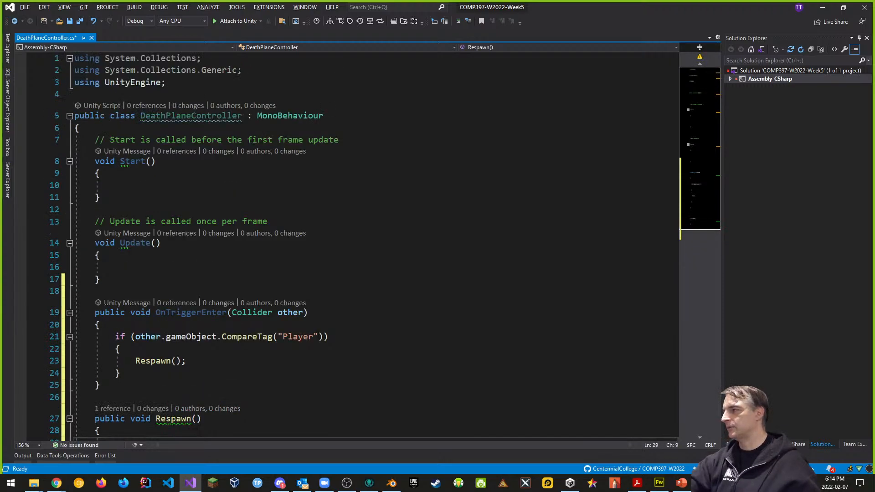
{"action": "left_click", "coordinate": [135, 128]}
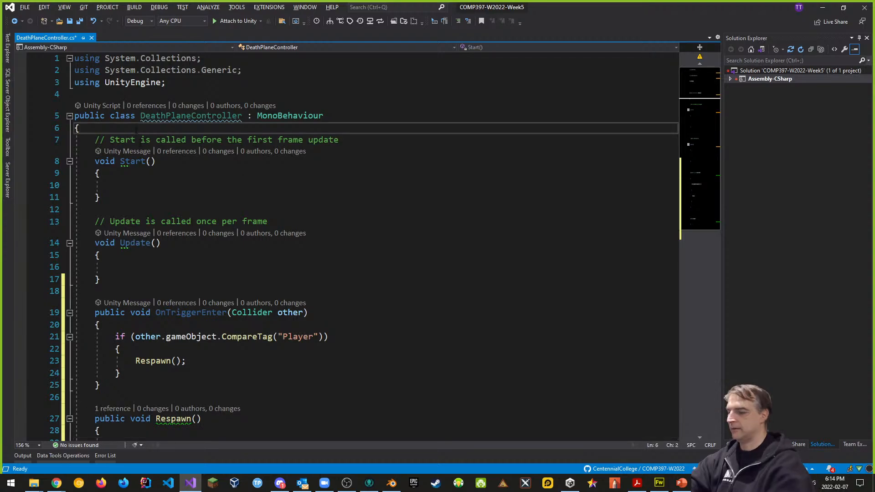
{"action": "key", "text": "Return"}
{"action": "key", "text": "Return"}
{"action": "key", "text": "Up"}
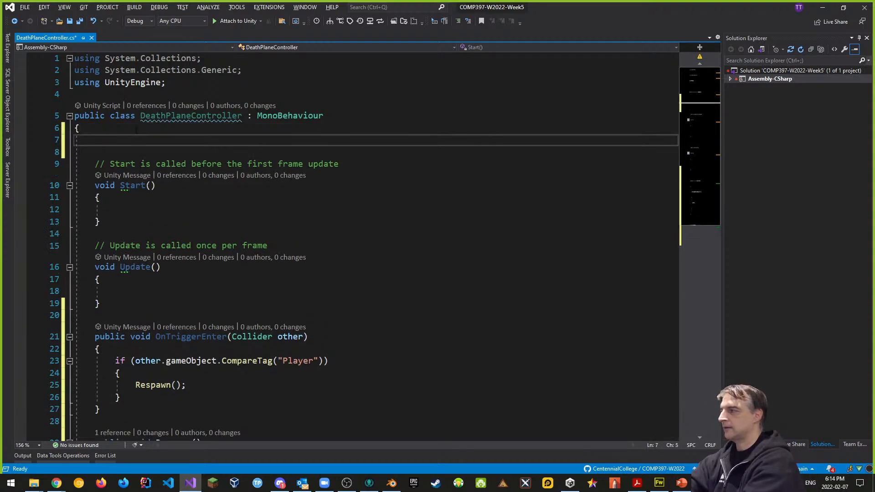
{"action": "type", "text": "public "}
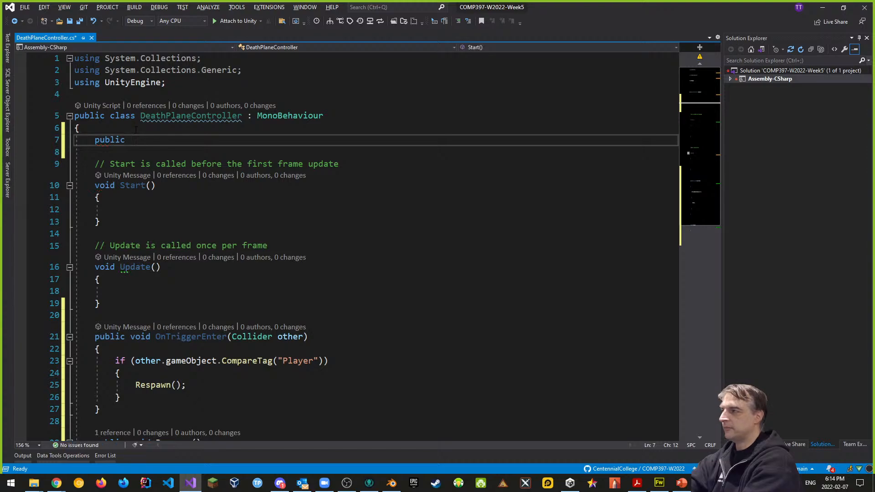
{"action": "type", "text": "GameObject"}
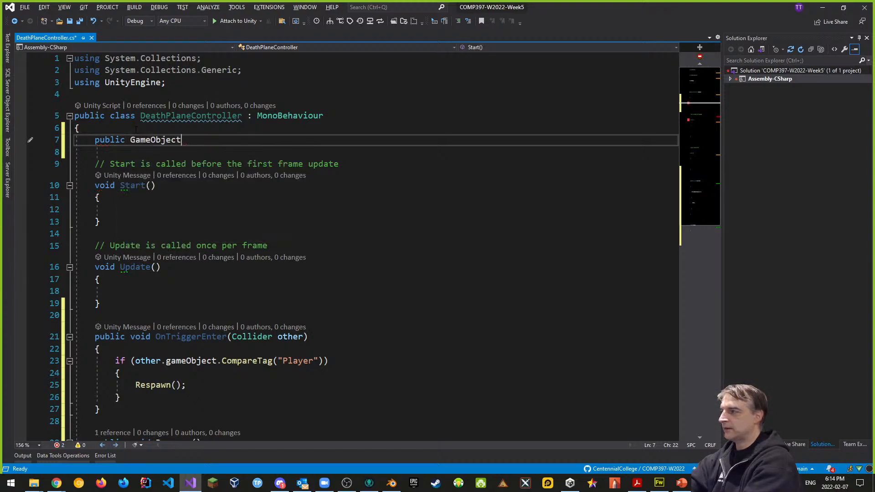
{"action": "key", "text": "BackSpace"}
{"action": "key", "text": "BackSpace"}
{"action": "key", "text": "BackSpace"}
{"action": "key", "text": "BackSpace"}
{"action": "key", "text": "BackSpace"}
{"action": "key", "text": "BackSpace"}
{"action": "key", "text": "BackSpace"}
{"action": "key", "text": "BackSpace"}
{"action": "key", "text": "BackSpace"}
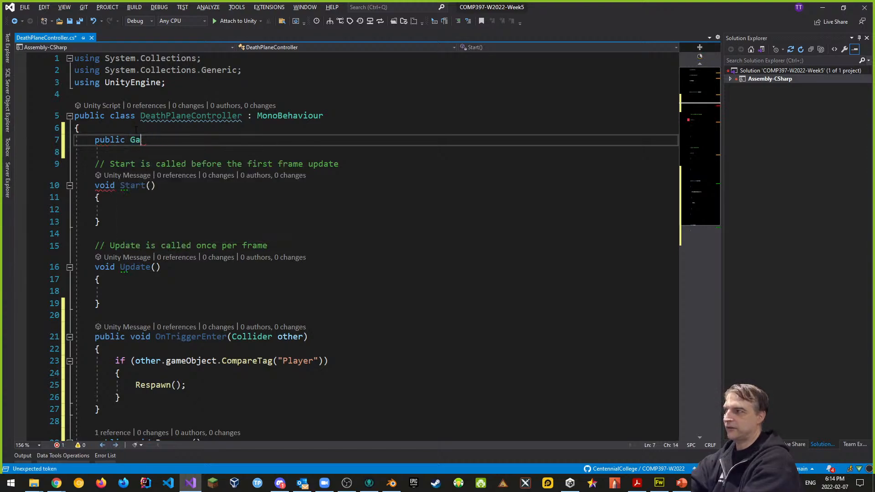
{"action": "key", "text": "BackSpace"}
- Complete the public field declaration as Transform playerRespawn;
{"action": "type", "text": "Transform "}
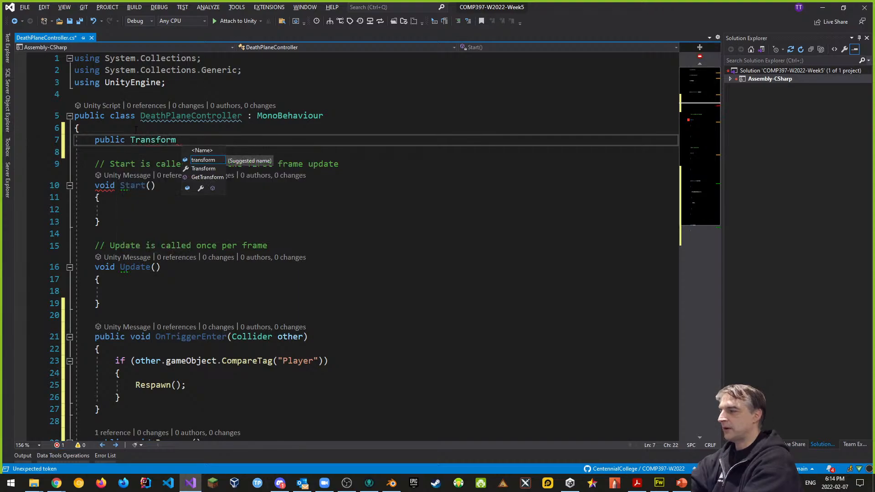
{"action": "type", "text": "playe"}
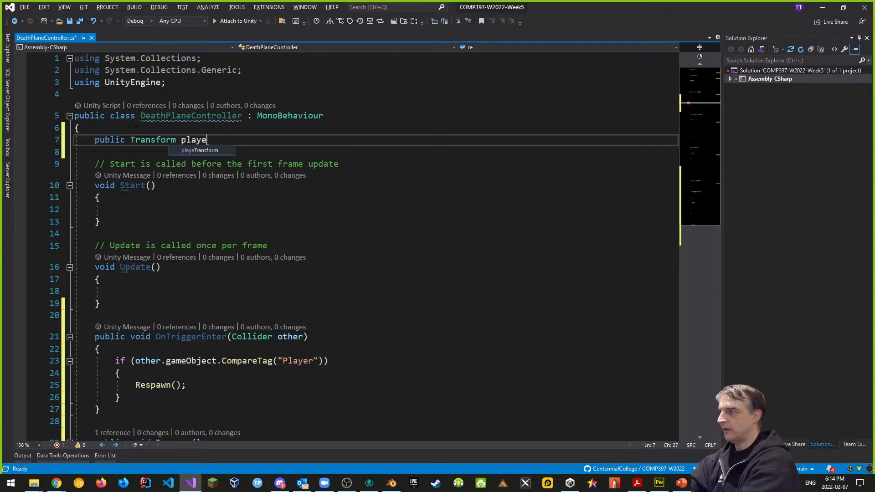
{"action": "type", "text": "rRespawn;"}
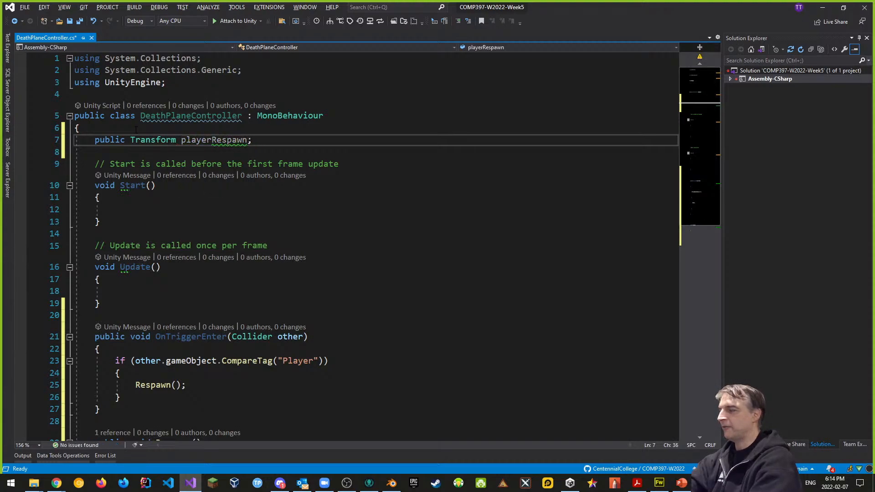
- Pass other.gameObject as the argument of the Respawn call inside OnTriggerEnter
{"action": "scroll", "coordinate": [136, 130], "scroll_direction": "down", "scroll_amount": 1}
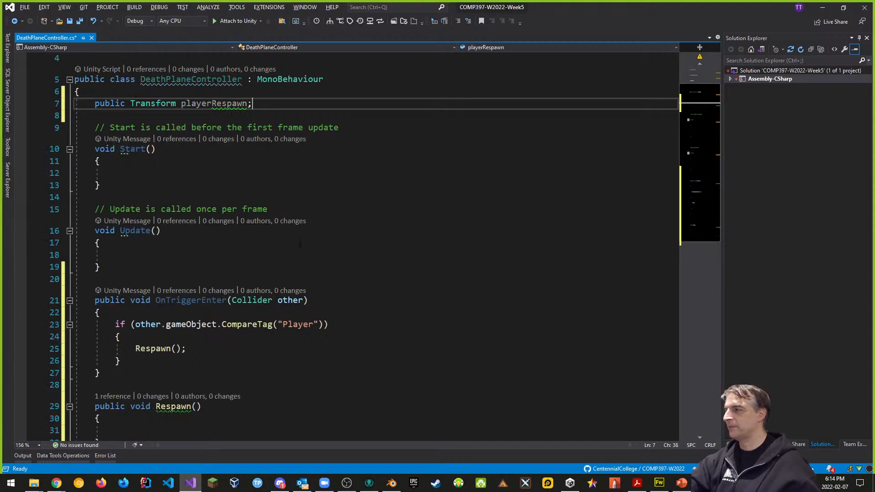
{"action": "scroll", "coordinate": [365, 246], "scroll_direction": "down", "scroll_amount": 1}
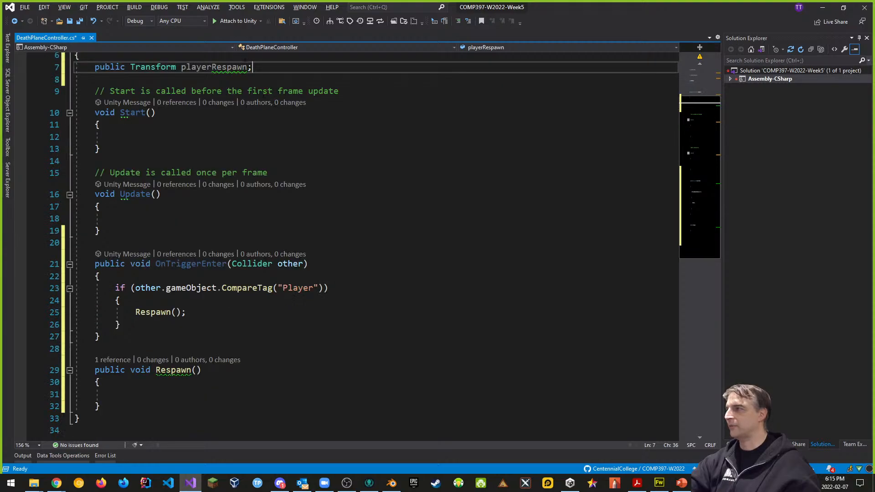
{"action": "left_click", "coordinate": [170, 387]}
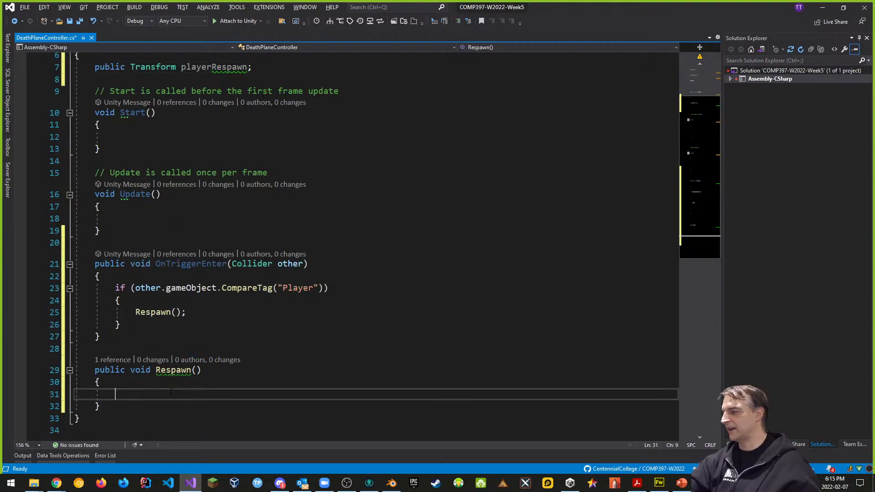
{"action": "left_click", "coordinate": [171, 392]}
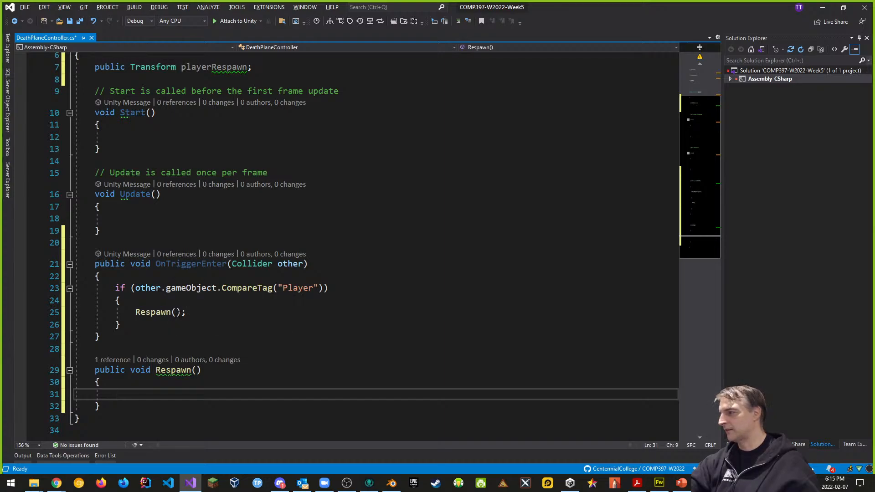
{"action": "left_click", "coordinate": [178, 311]}
{"action": "type", "text": "other"}
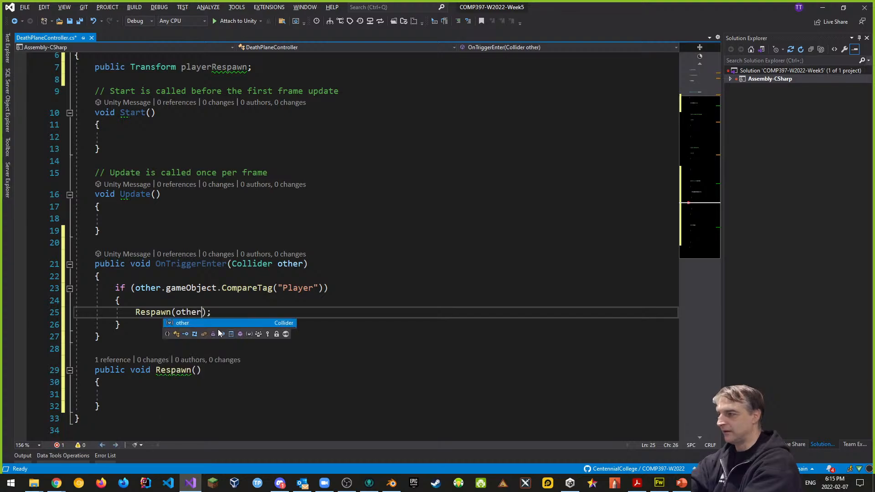
{"action": "type", "text": ".gameObject"}
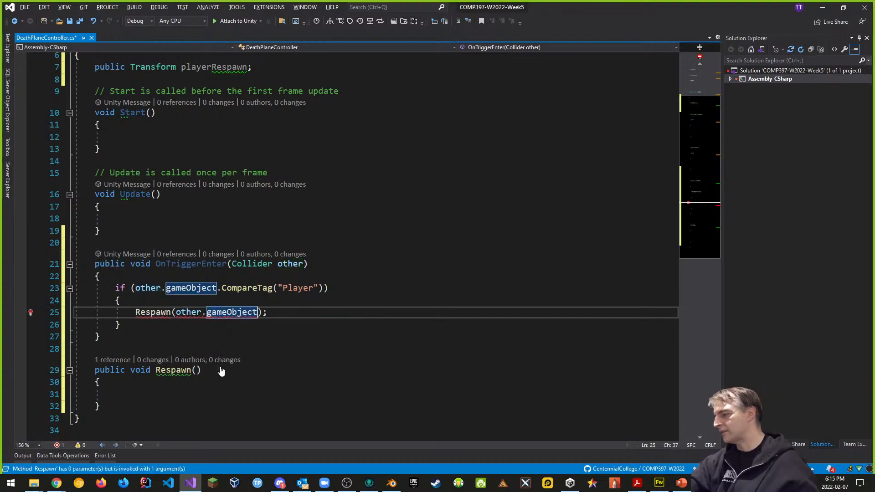
- Add a GameObject player parameter to the Respawn method declaration
{"action": "left_click", "coordinate": [197, 370]}
{"action": "type", "text": "Game"}
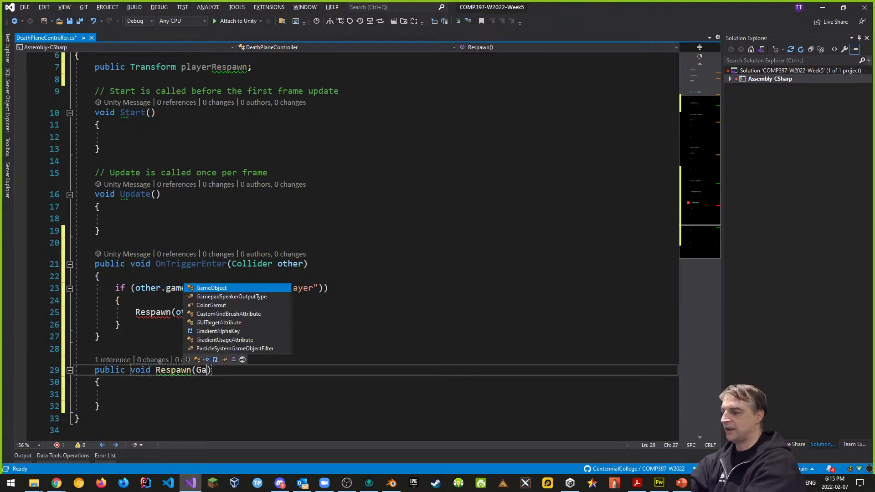
{"action": "type", "text": "Objct"}
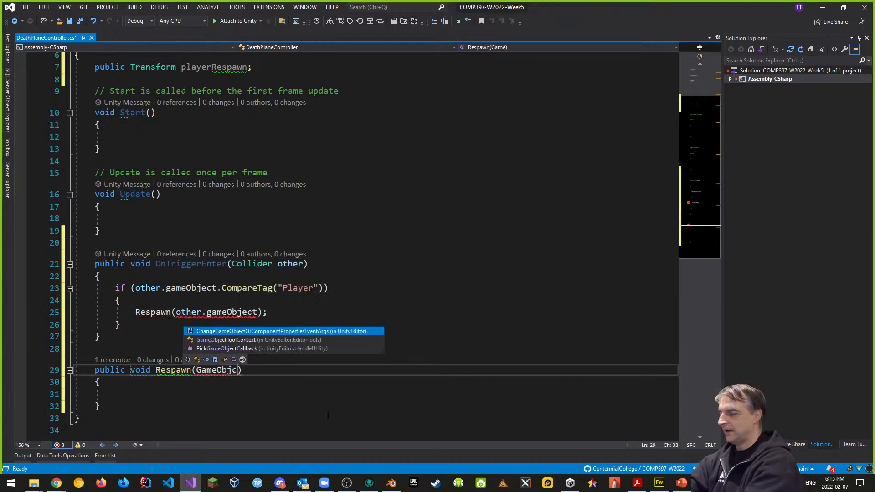
{"action": "key", "text": "BackSpace"}
{"action": "key", "text": "BackSpace"}
{"action": "key", "text": "BackSpace"}
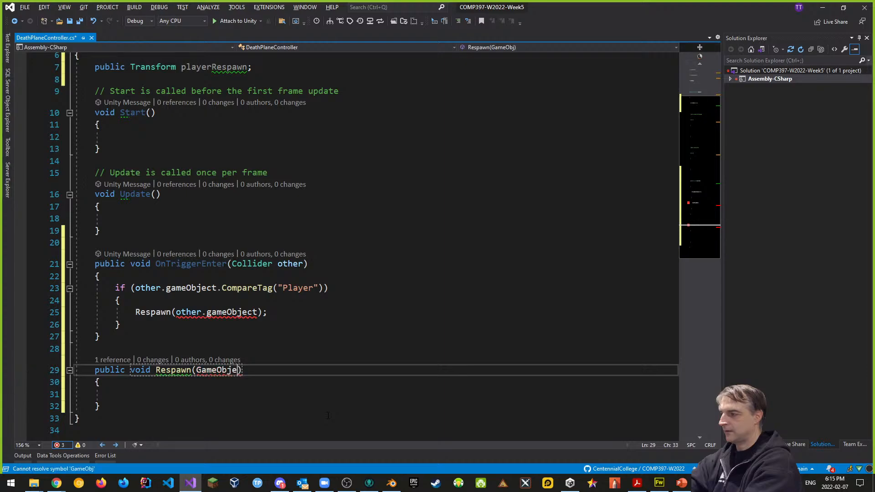
{"action": "type", "text": "ect p"}
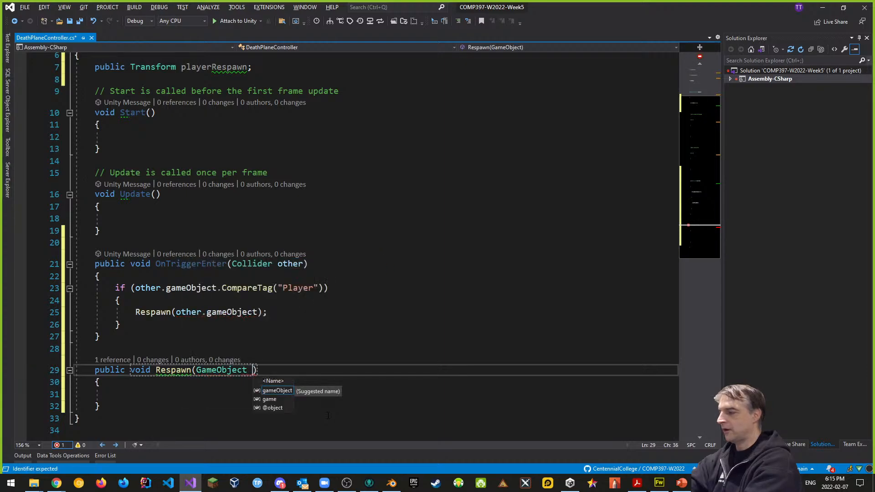
{"action": "type", "text": "laye"}
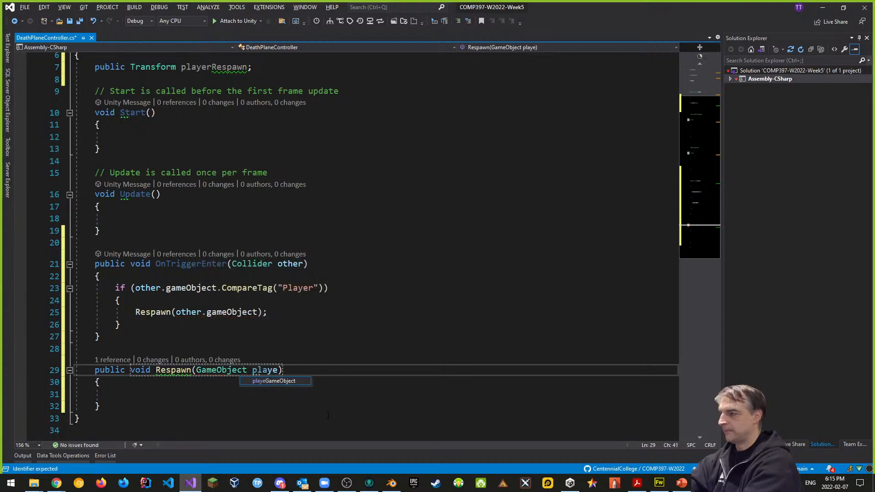
{"action": "type", "text": "r)"}
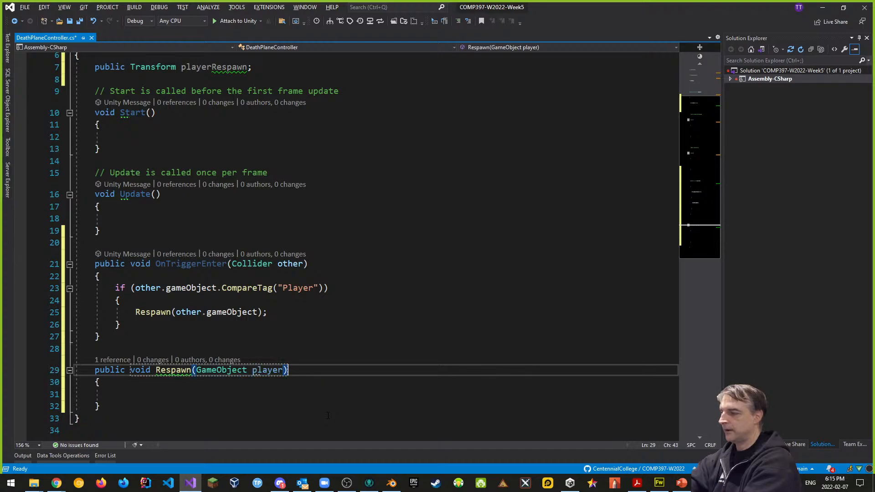
{"action": "key", "text": "Down"}
{"action": "key", "text": "Down"}
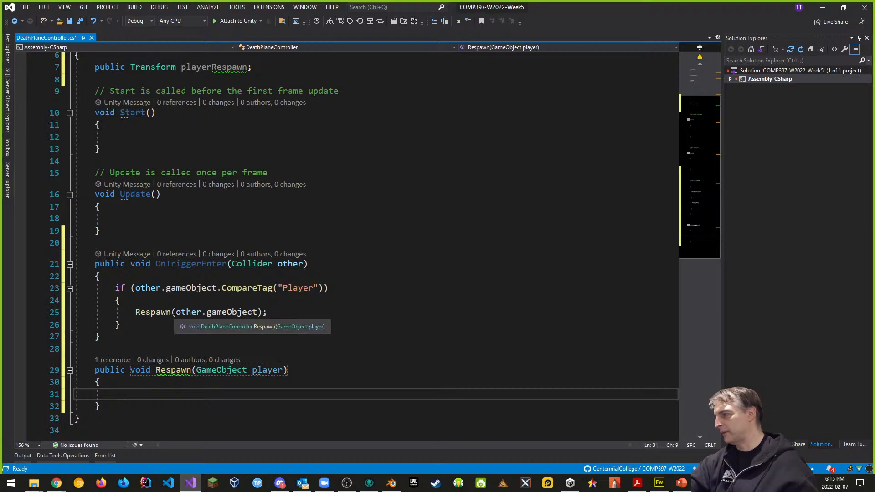
- Rename Respawn to RespawnPlayer in both the call inside OnTriggerEnter and the method declaration
{"action": "left_click", "coordinate": [172, 312]}
{"action": "type", "text": "Player"}
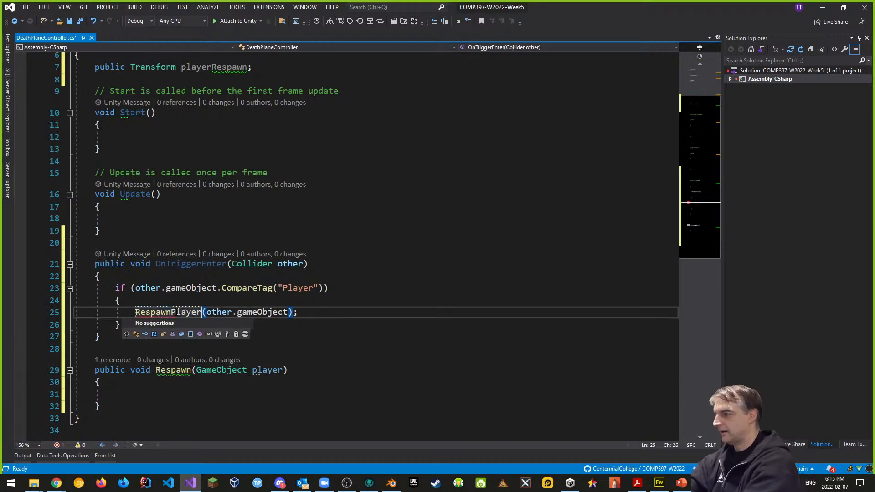
{"action": "left_click", "coordinate": [191, 370]}
{"action": "type", "text": "Player"}
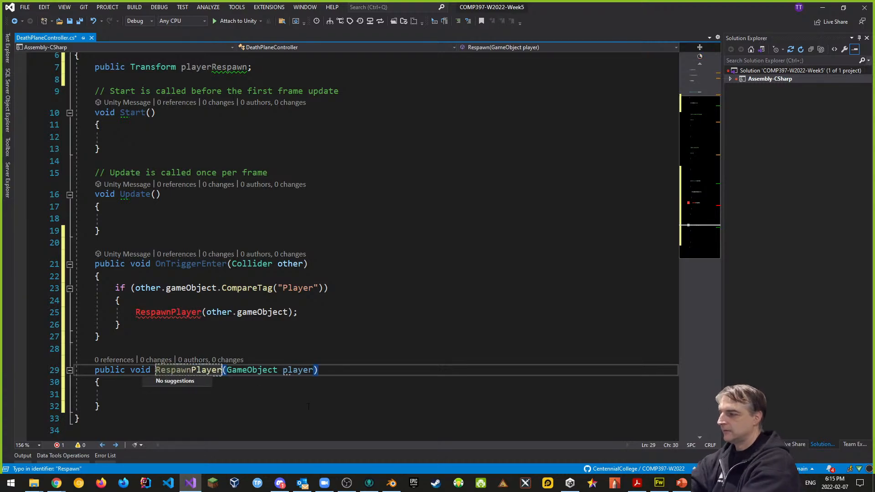
- In the body of RespawnPlayer, add the statement player.transform.position = playerRespawn.position;
{"action": "left_click", "coordinate": [125, 393]}
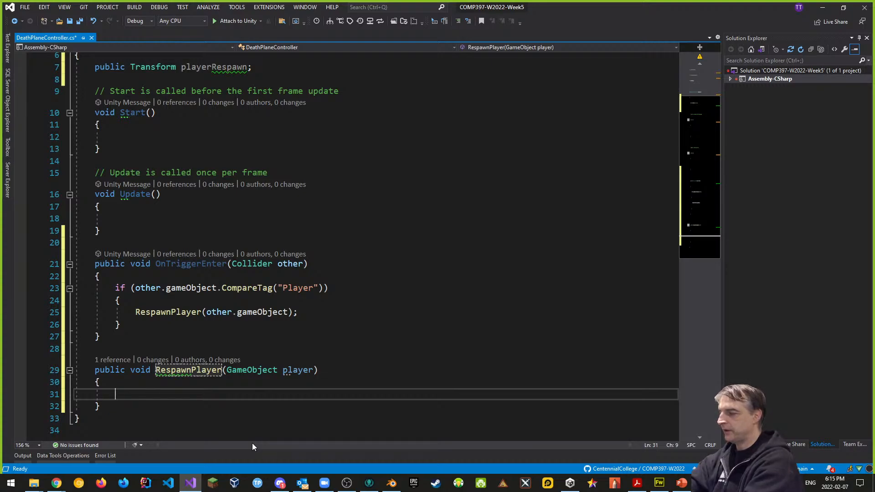
{"action": "type", "text": "playe"}
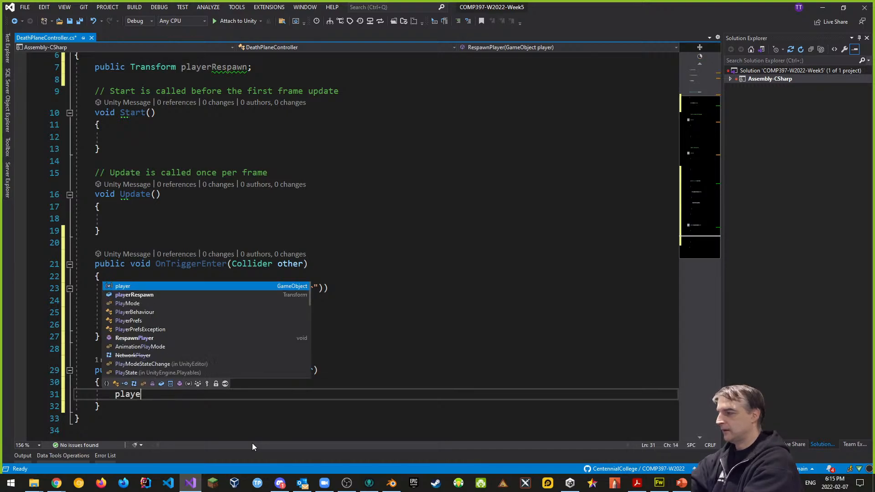
{"action": "type", "text": "r.tra"}
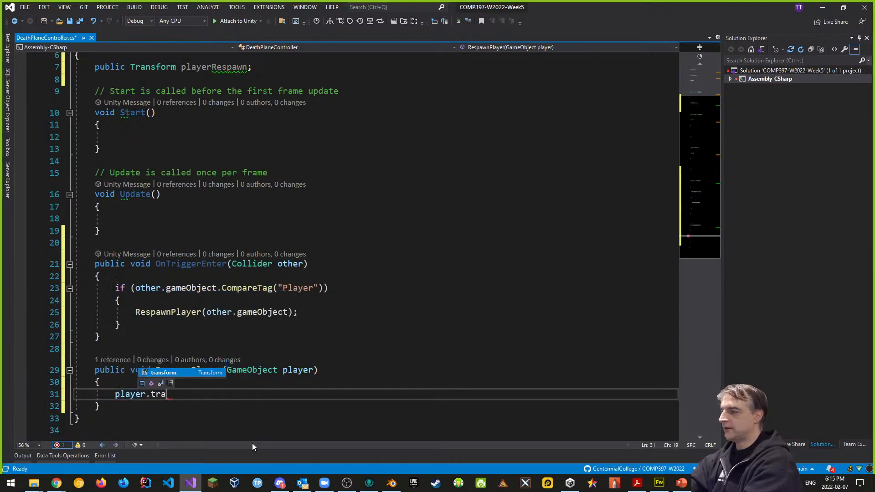
{"action": "type", "text": "nsform.position "}
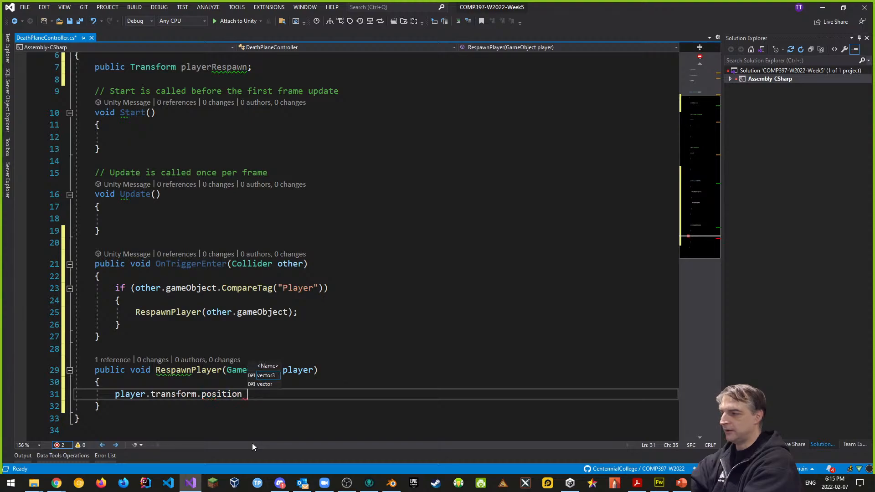
{"action": "type", "text": "="}
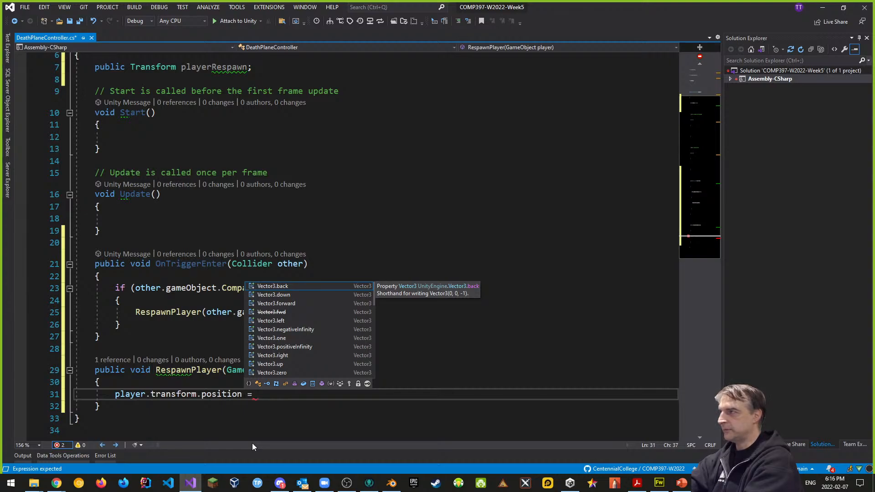
{"action": "type", "text": "player"}
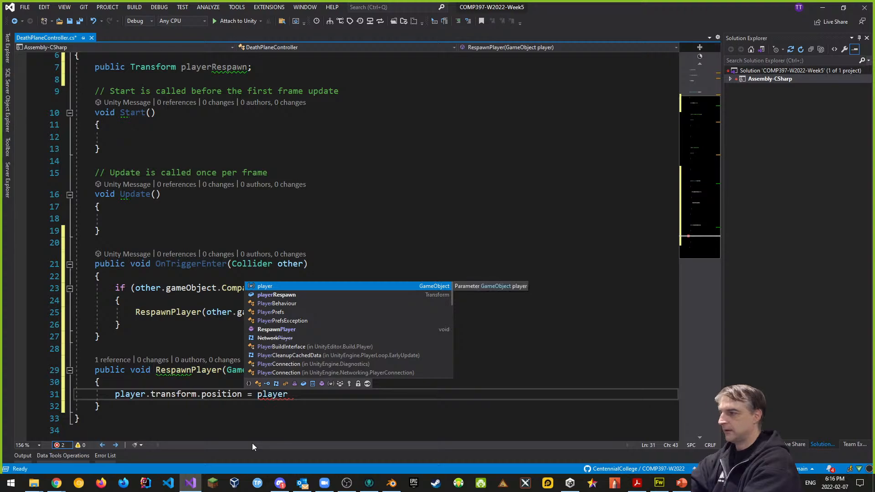
{"action": "type", "text": "R"}
{"action": "key", "text": "Tab"}
{"action": "type", "text": ".position"}
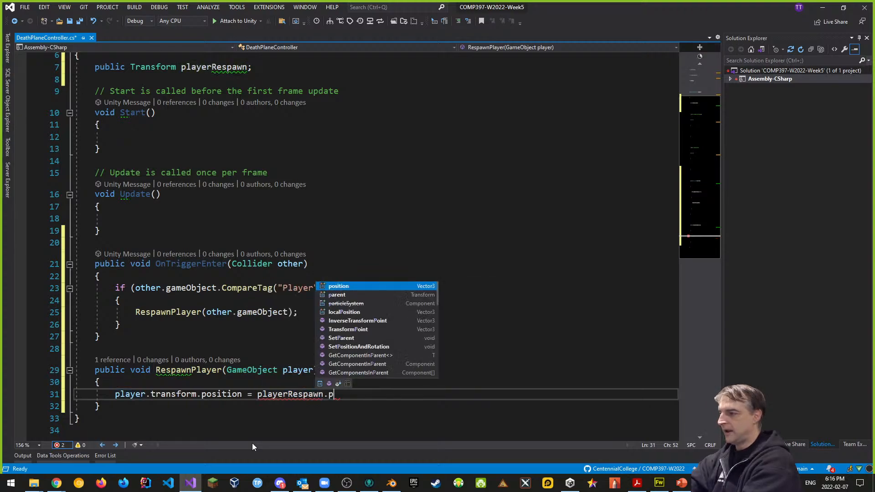
{"action": "type", "text": ";"}
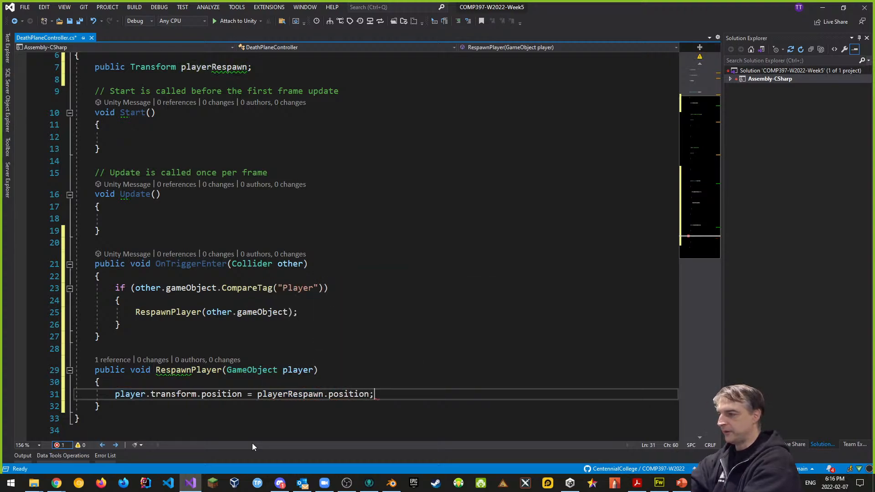
- Add Debug.Log("Player Collided with DeathPlane"); above the RespawnPlayer call in the if block and save the script
{"action": "left_click", "coordinate": [145, 299]}
{"action": "key", "text": "Return"}
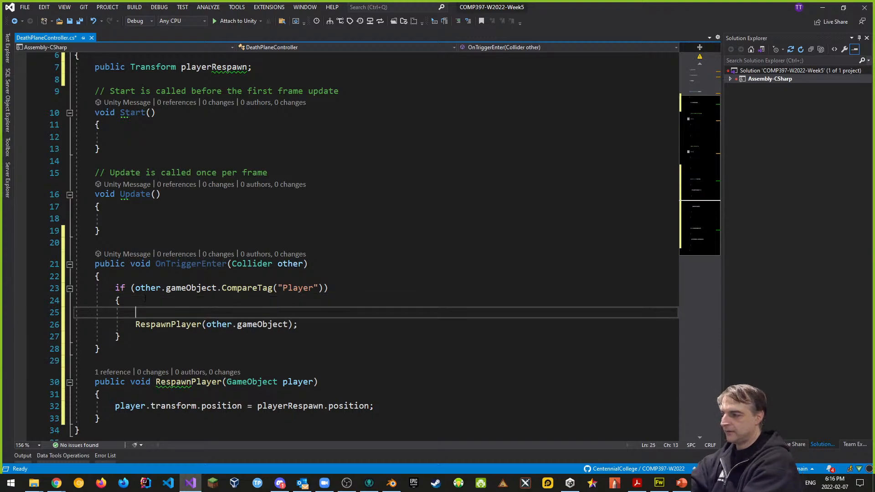
{"action": "type", "text": "Debug."}
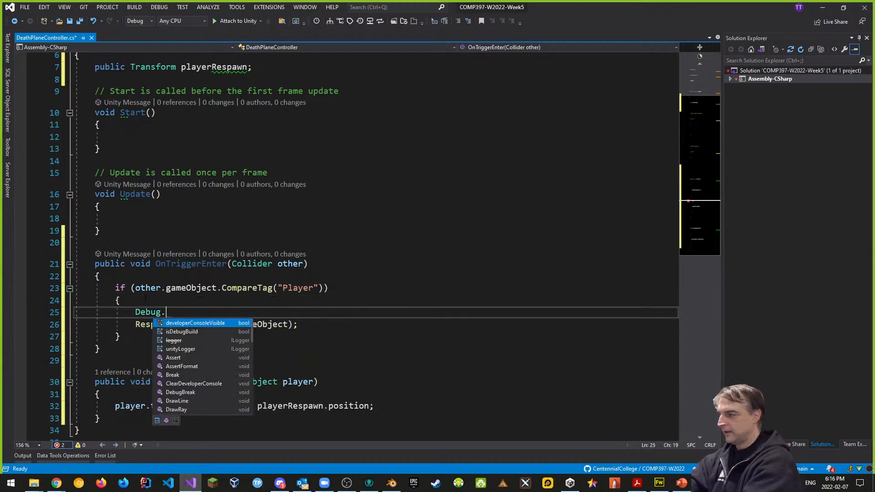
{"action": "type", "text": "Log(\""}
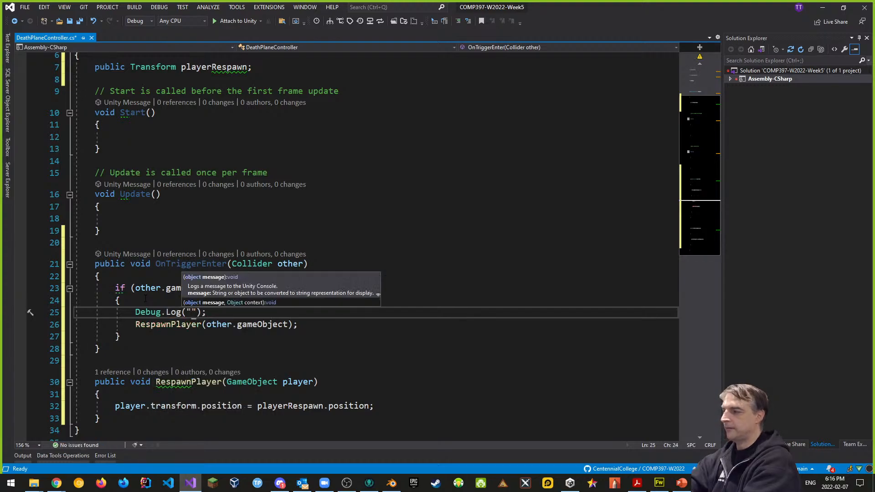
{"action": "type", "text": "Player "}
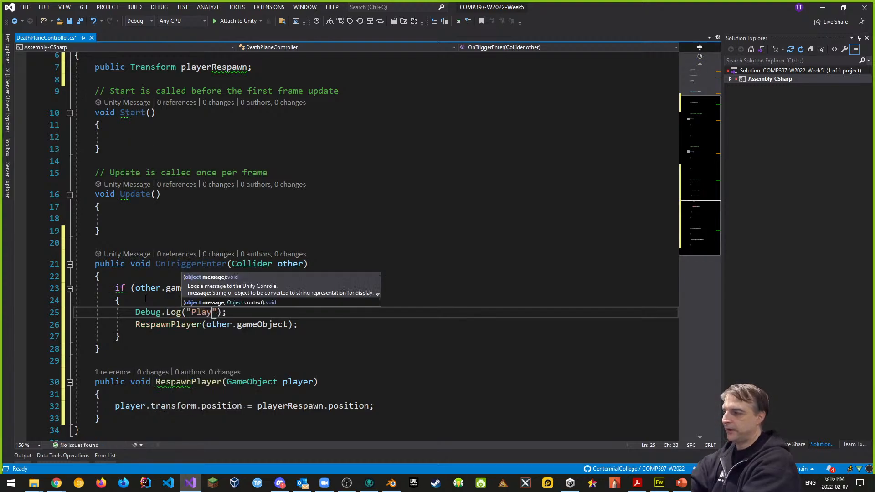
{"action": "type", "text": "Collide"}
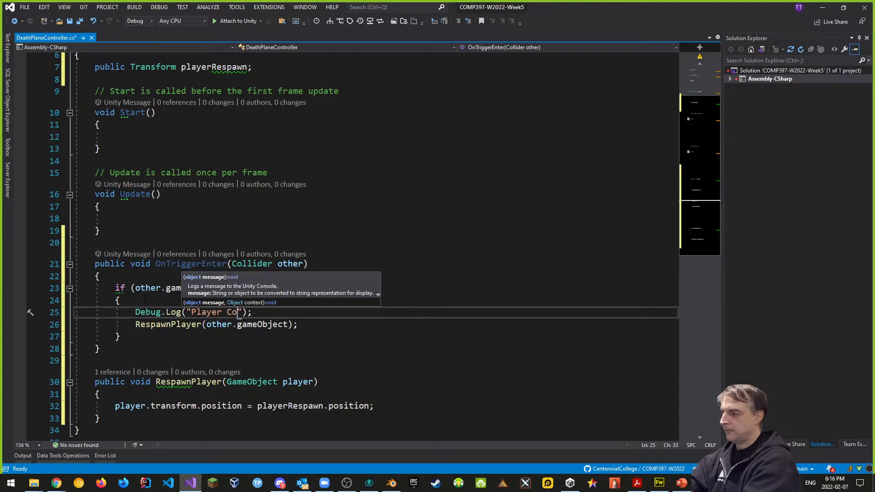
{"action": "type", "text": "d with De"}
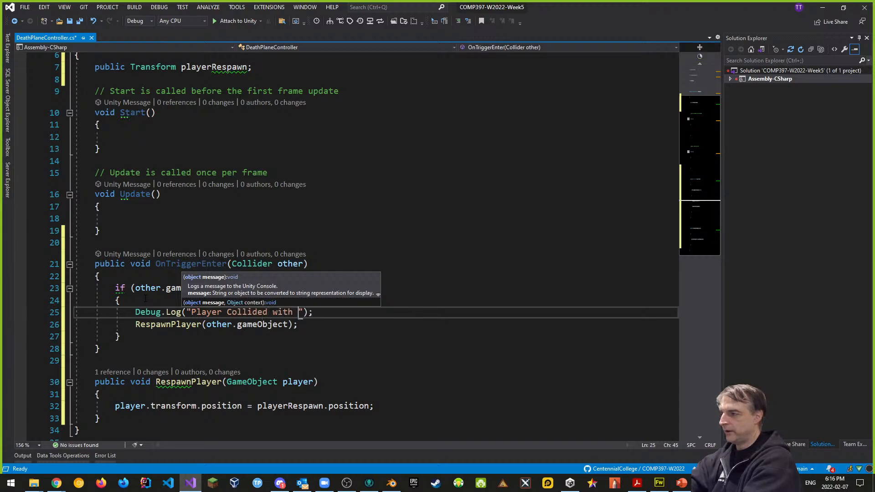
{"action": "type", "text": "athPlane"}
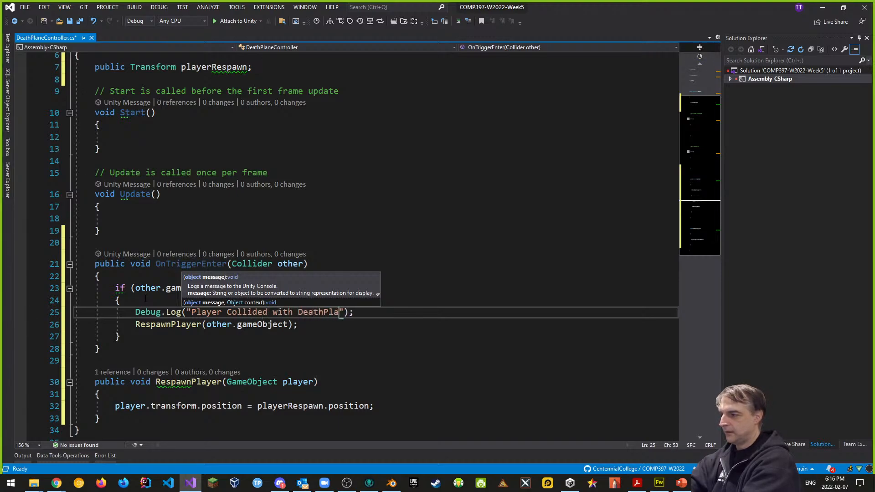
{"action": "key", "text": "Down"}
{"action": "key", "text": "Down"}
{"action": "key", "text": "Down"}
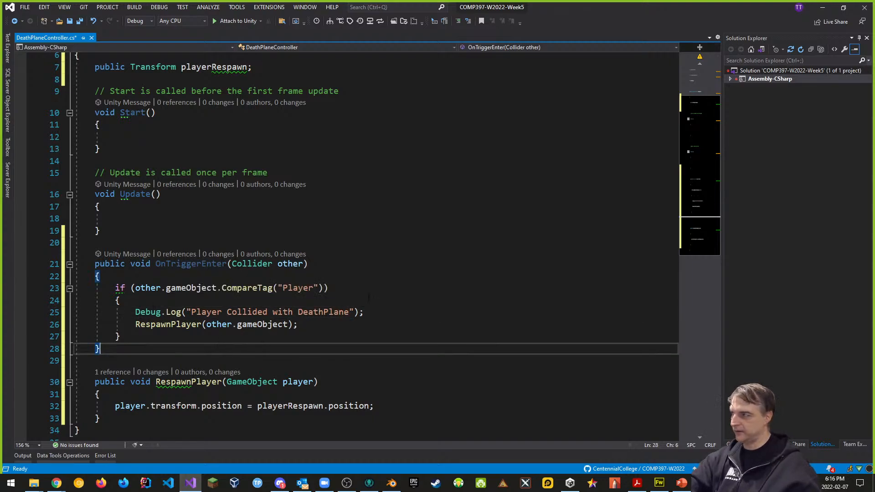
{"action": "left_click", "coordinate": [369, 292]}
{"action": "key", "text": "ctrl+s"}
- Delete the empty Start and Update methods with their comments and the leftover blank line, and save the script
{"action": "scroll", "coordinate": [369, 291], "scroll_direction": "up", "scroll_amount": 2}
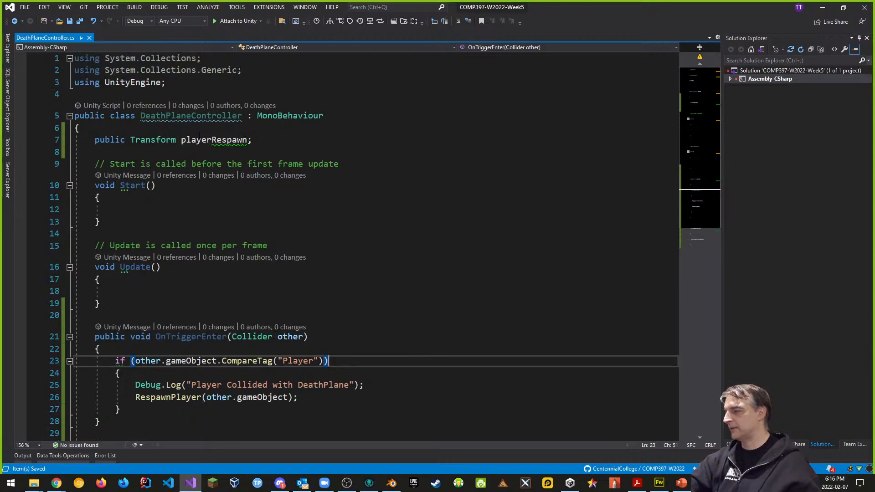
{"action": "left_click_drag", "start_coordinate": [110, 305], "coordinate": [75, 164]}
{"action": "key", "text": "Delete"}
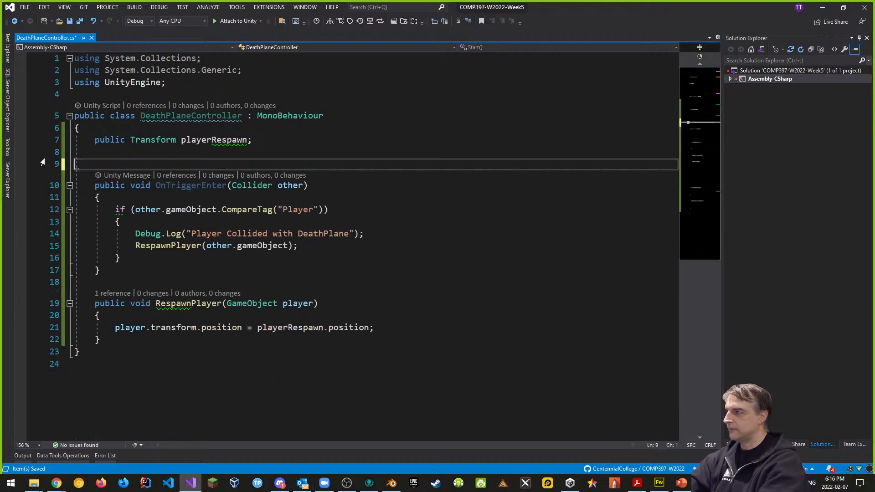
{"action": "key", "text": "Delete"}
{"action": "key", "text": "ctrl+s"}
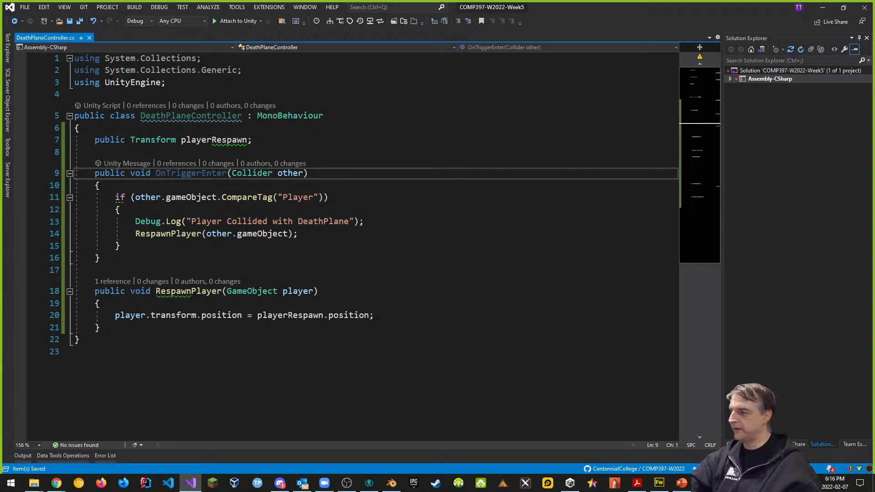
{"action": "left_click", "coordinate": [177, 292]}
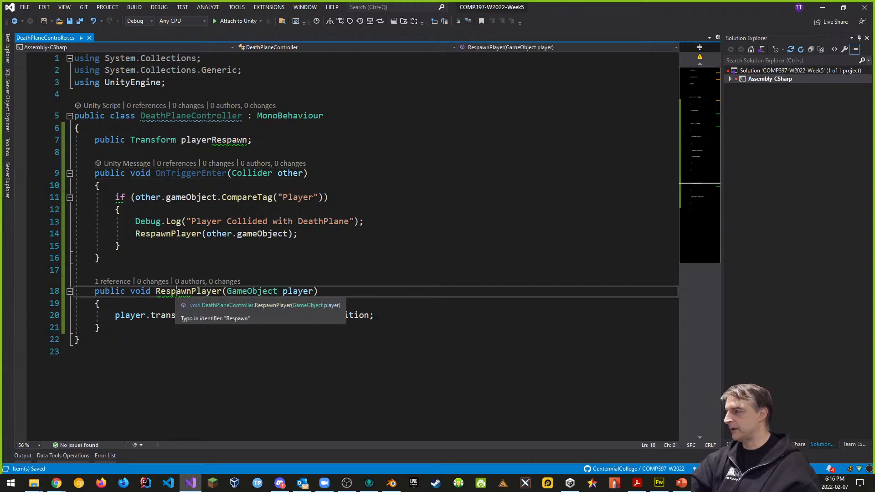
- Rename RespawnPlayer to ReSpawnPlayer in both the method declaration and the call inside OnTriggerEnter
{"action": "left_click", "coordinate": [160, 293]}
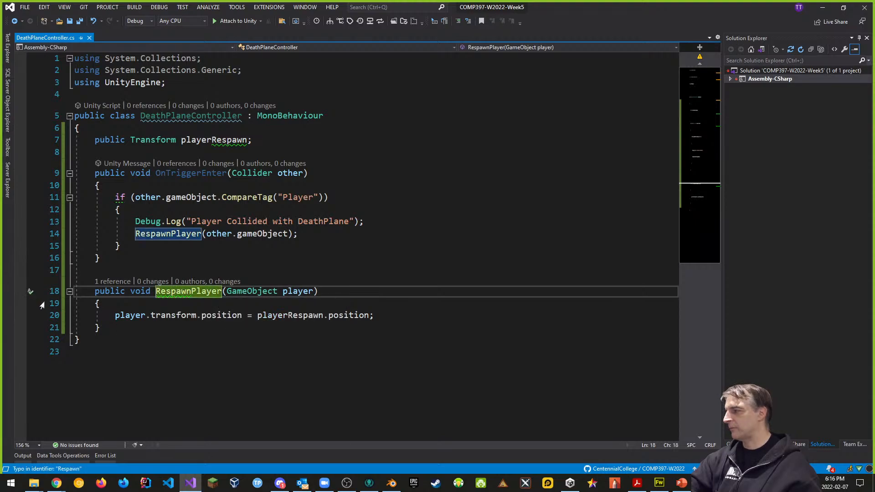
{"action": "left_click", "coordinate": [31, 292]}
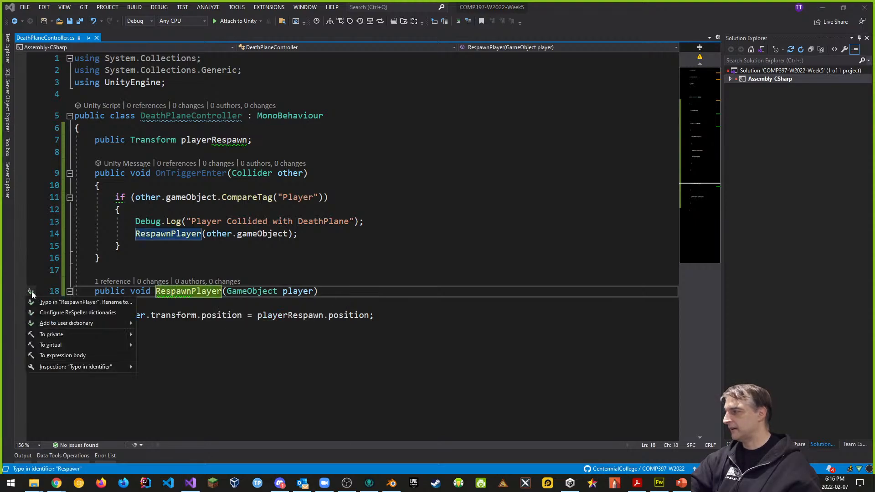
{"action": "left_click", "coordinate": [170, 293]}
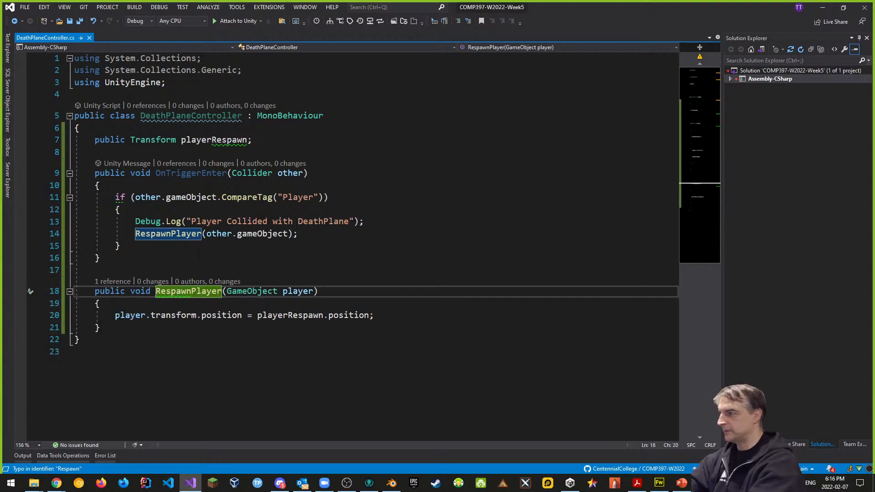
{"action": "key", "text": "BackSpace"}
{"action": "type", "text": "S"}
{"action": "left_click", "coordinate": [150, 234]}
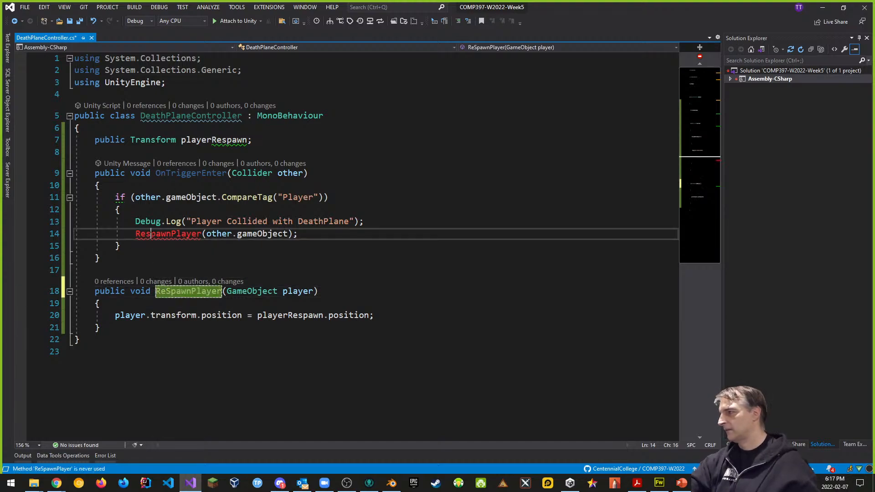
{"action": "key", "text": "BackSpace"}
{"action": "type", "text": "S"}
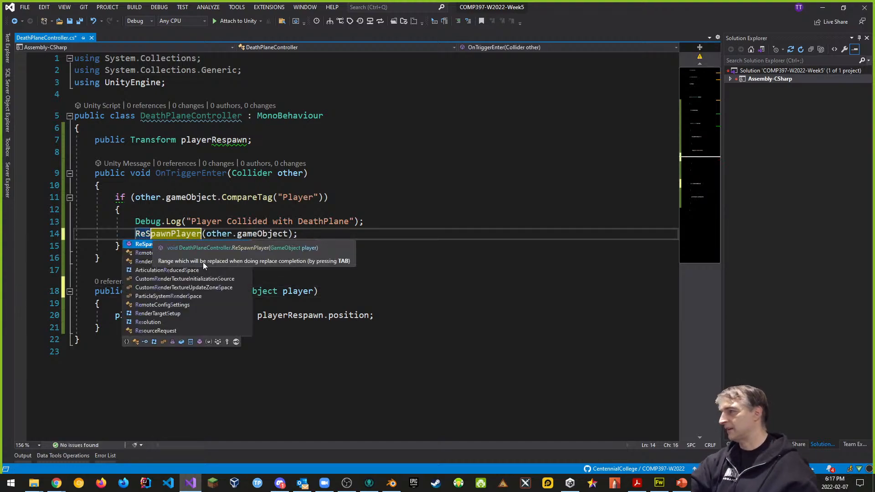
{"action": "left_click", "coordinate": [392, 179]}
- Rename the playerRespawn field to playerReSpawn in its declaration and in the position assignment, and save the script
{"action": "left_click", "coordinate": [223, 140]}
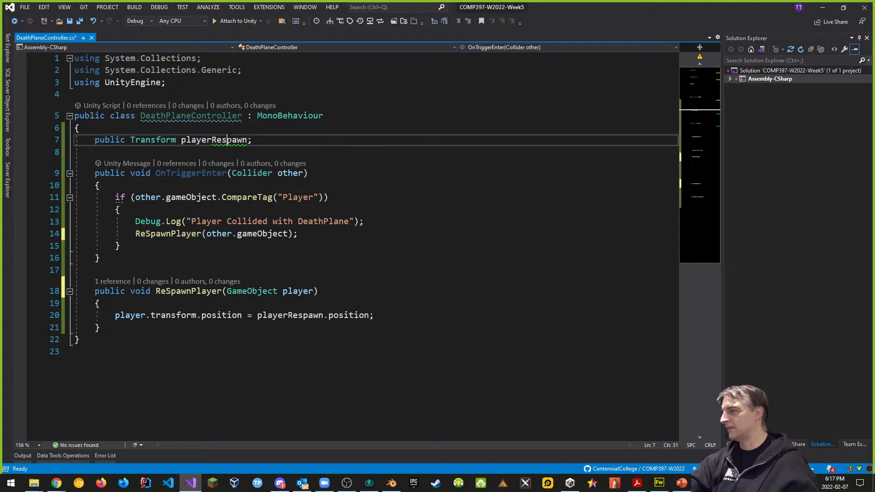
{"action": "key", "text": "Delete"}
{"action": "type", "text": "S"}
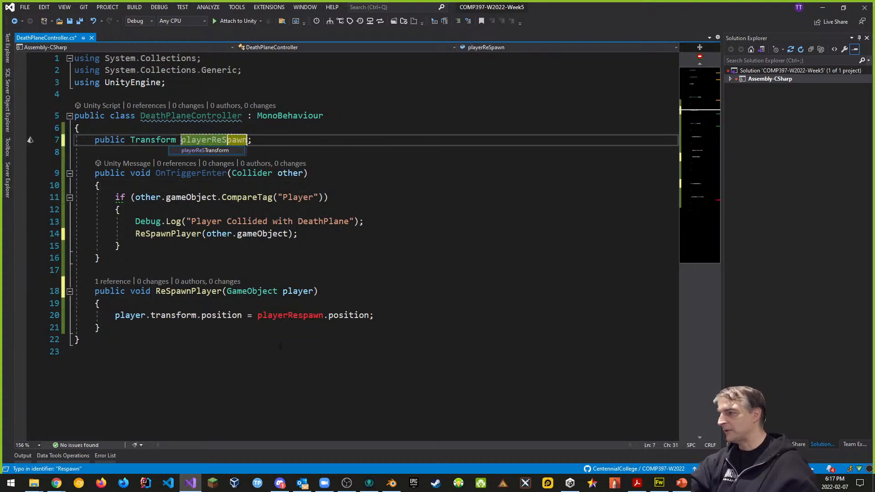
{"action": "left_click", "coordinate": [303, 316]}
{"action": "key", "text": "BackSpace"}
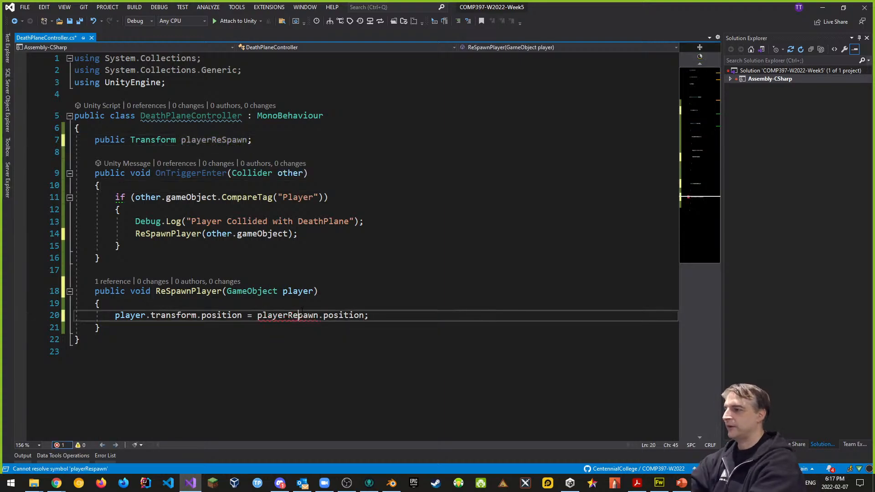
{"action": "type", "text": "S"}
{"action": "left_click", "coordinate": [318, 256]}
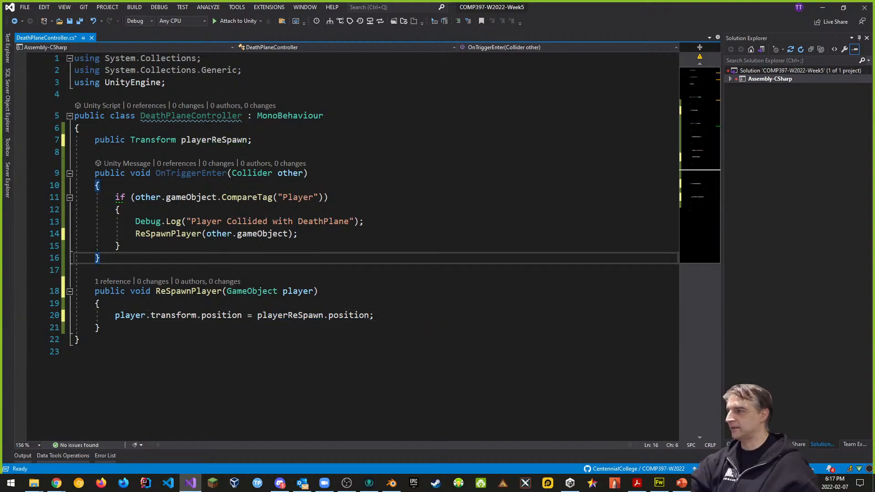
{"action": "key", "text": "ctrl+s"}
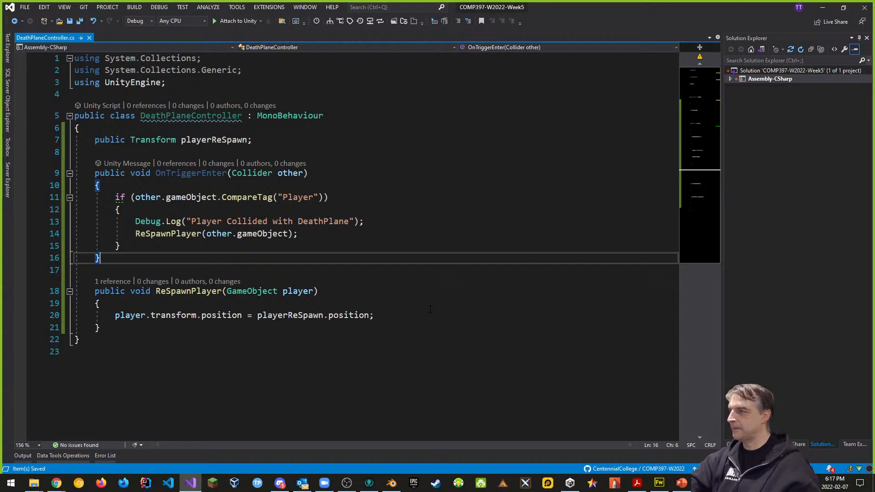
- Switch to Unity, assign Player Spawn Point to the Death Plane's Player Re Spawn field, and save the scene
{"action": "key", "text": "alt+Tab"}
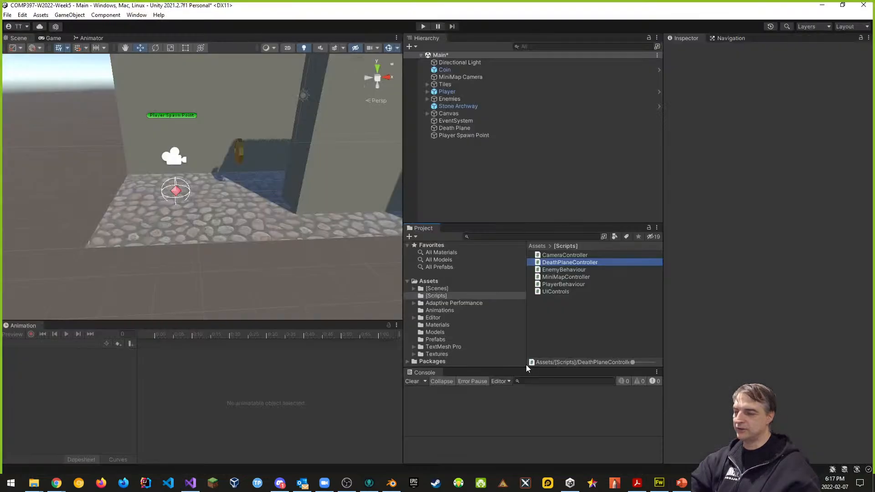
{"action": "left_click", "coordinate": [452, 129]}
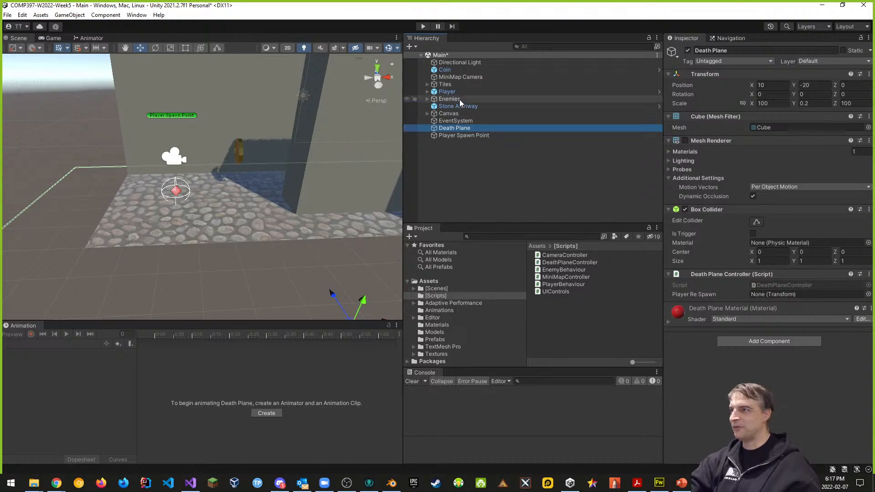
{"action": "mouse_move", "coordinate": [442, 92]}
{"action": "left_mouse_down"}
{"action": "mouse_move", "coordinate": [711, 255]}
{"action": "mouse_move", "coordinate": [448, 93]}
{"action": "left_mouse_up"}
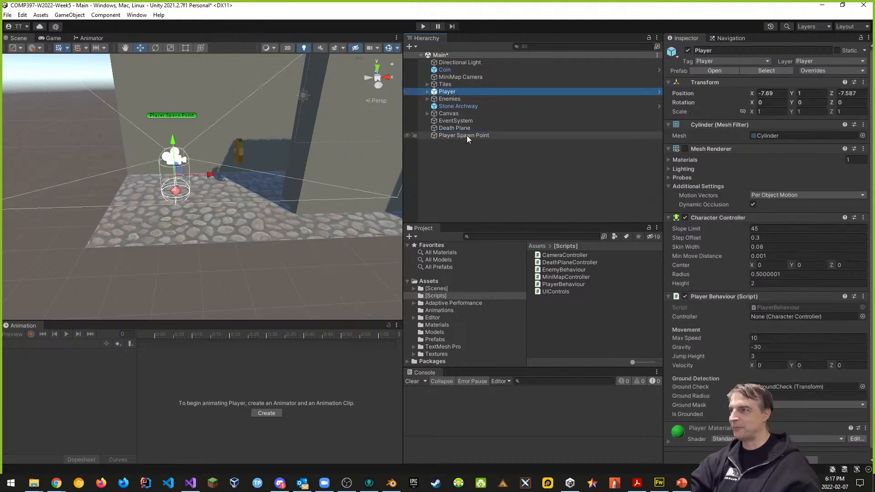
{"action": "left_click_drag", "start_coordinate": [468, 136], "coordinate": [777, 295]}
{"action": "left_click", "coordinate": [455, 129]}
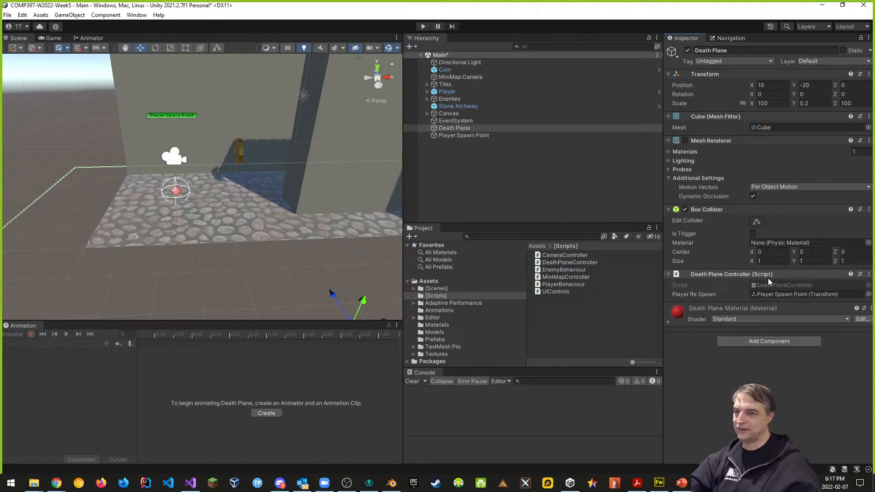
{"action": "key", "text": "ctrl+s"}
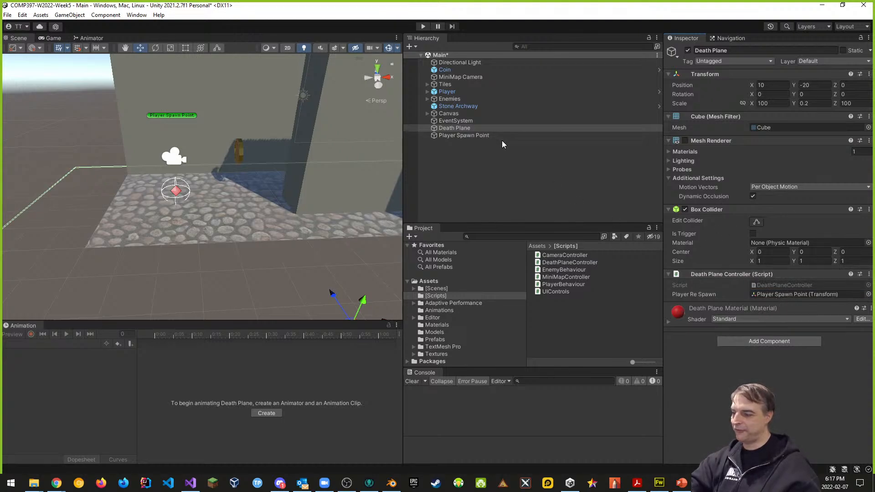
- Play-test falling off the level onto the Death Plane and stop the game
{"action": "left_click", "coordinate": [423, 26]}
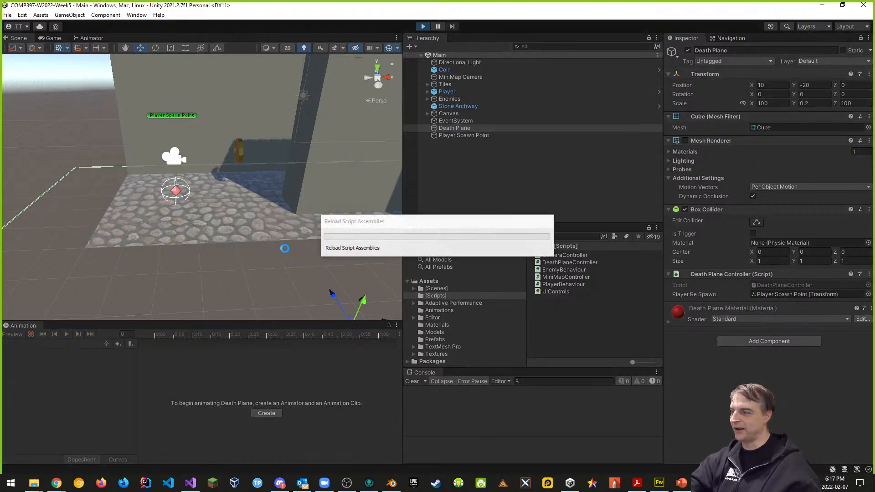
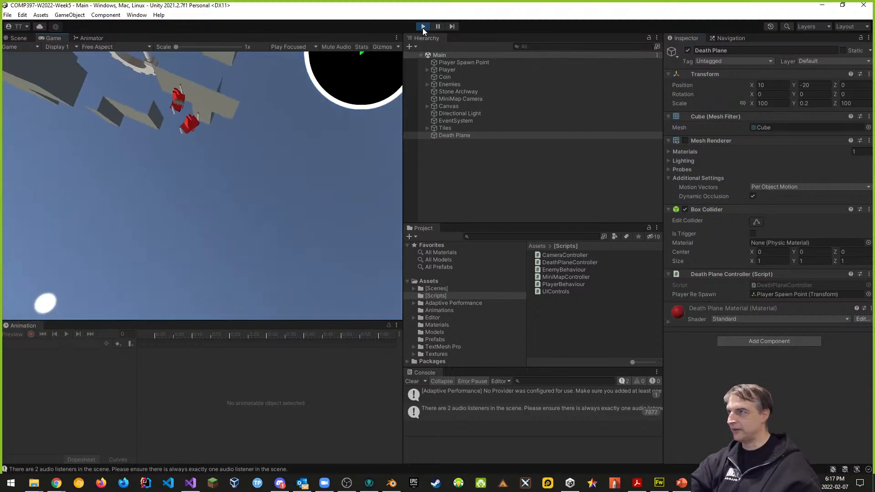
{"action": "left_click", "coordinate": [423, 27]}
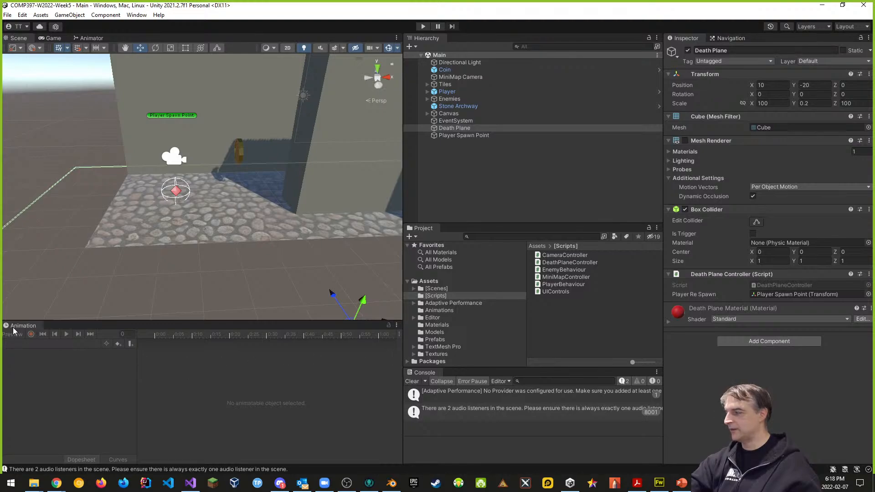
- Dock the Animation window beside the Animator window and return to the Scene view
{"action": "left_click_drag", "start_coordinate": [21, 325], "coordinate": [140, 43]}
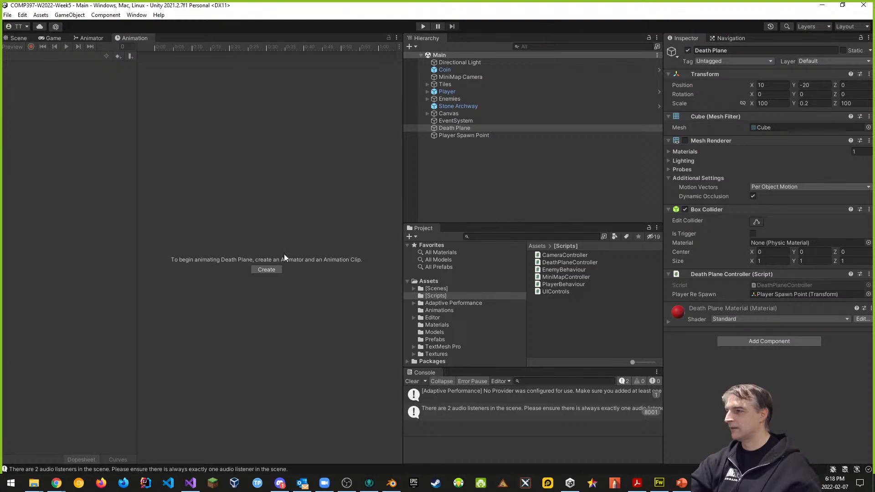
{"action": "left_click", "coordinate": [19, 38]}
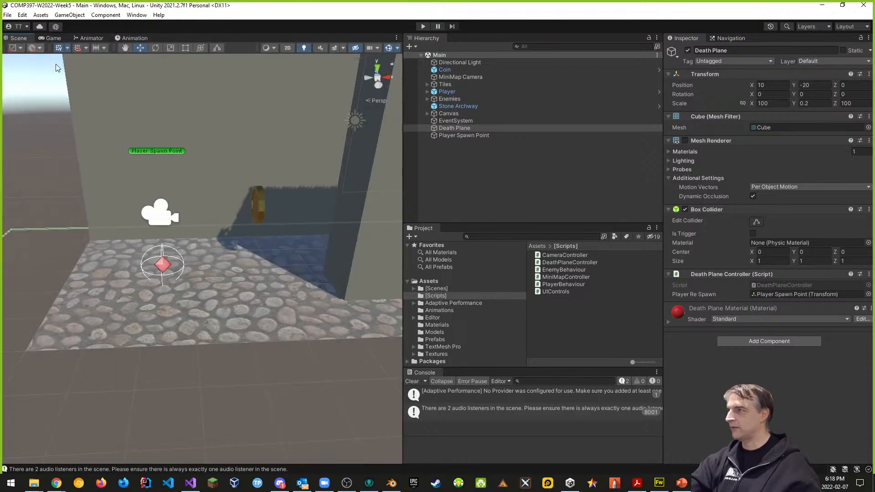
- Enable Is Trigger on the Death Plane's Box Collider
{"action": "left_click", "coordinate": [464, 128]}
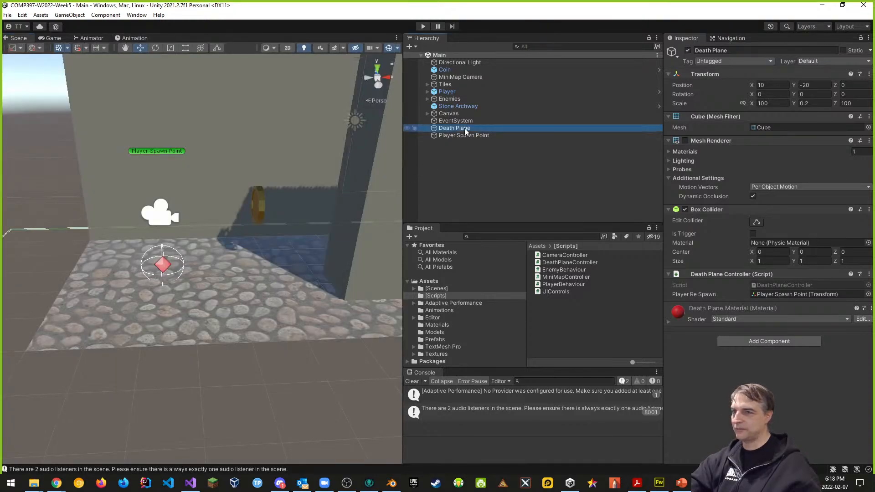
{"action": "left_click", "coordinate": [753, 234]}
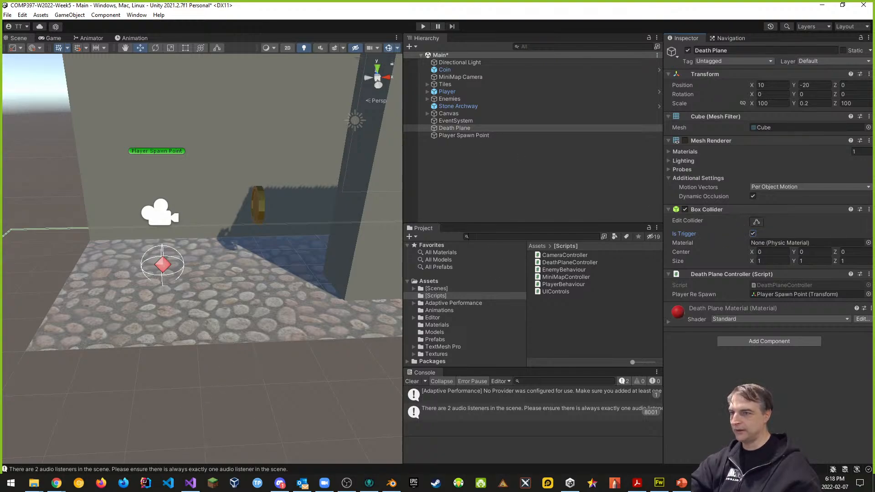
{"action": "left_click", "coordinate": [406, 214]}
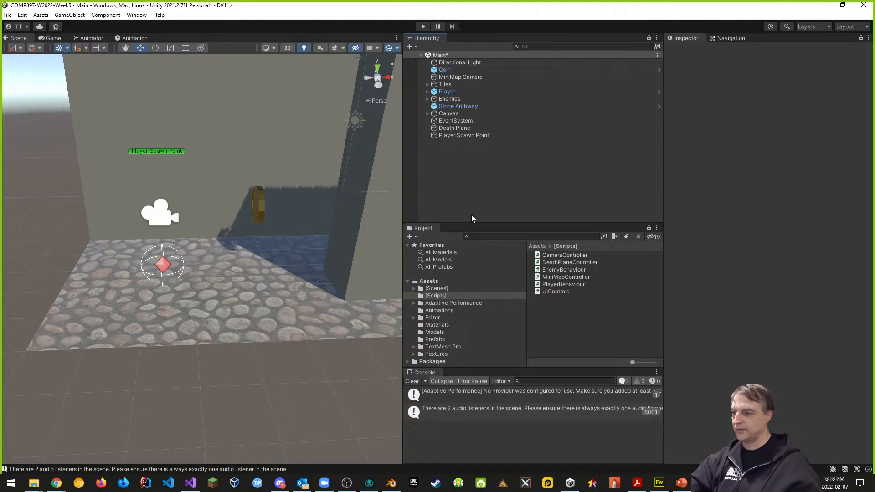
{"action": "left_click_drag", "start_coordinate": [401, 208], "coordinate": [503, 210]}
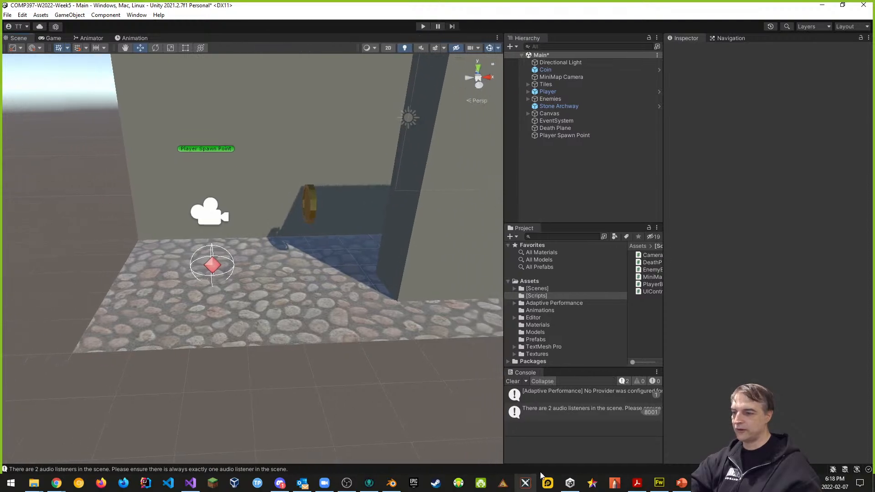
{"action": "left_click_drag", "start_coordinate": [502, 395], "coordinate": [400, 380]}
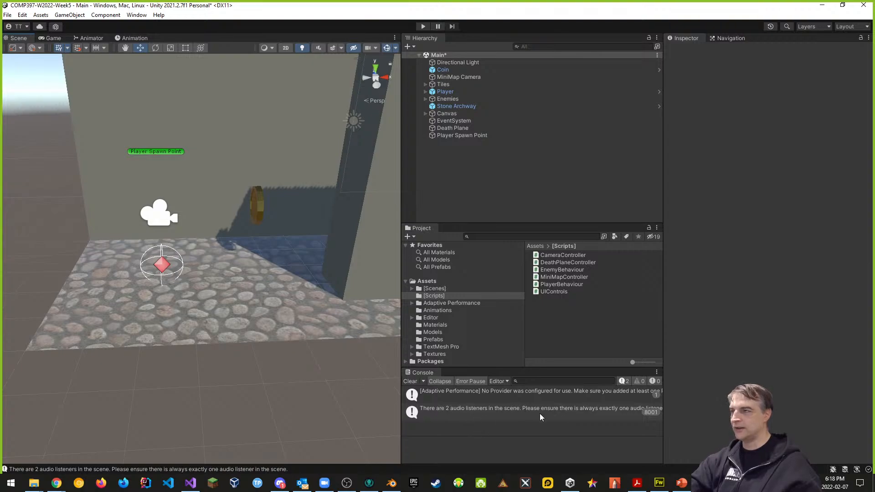
- Remove the Audio Listener component from the MiniMap Camera and clear the console
{"action": "left_click", "coordinate": [461, 76]}
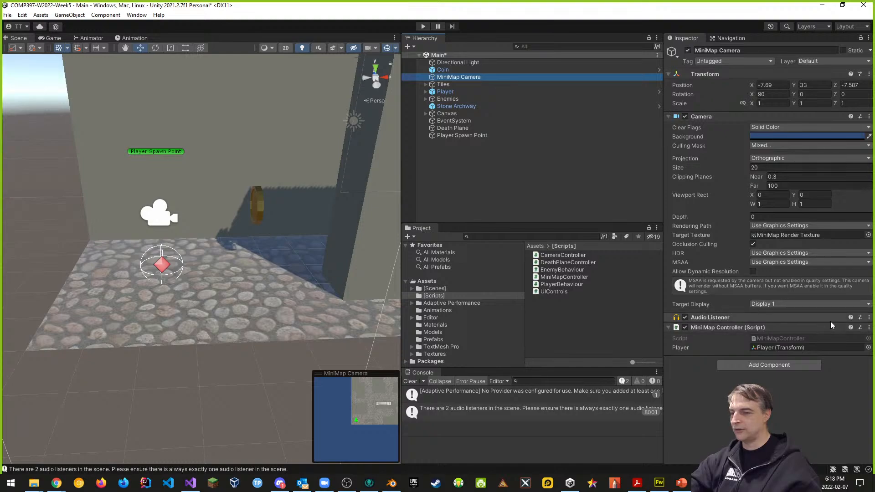
{"action": "left_click", "coordinate": [869, 318]}
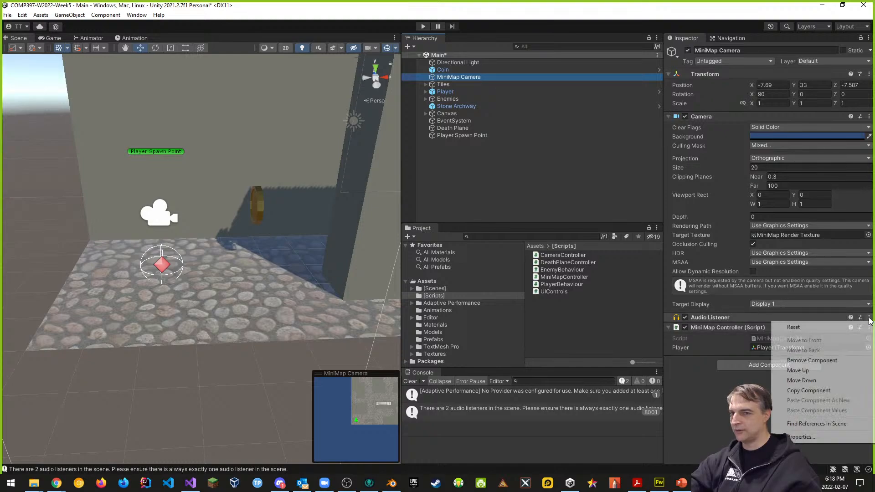
{"action": "left_click", "coordinate": [810, 361]}
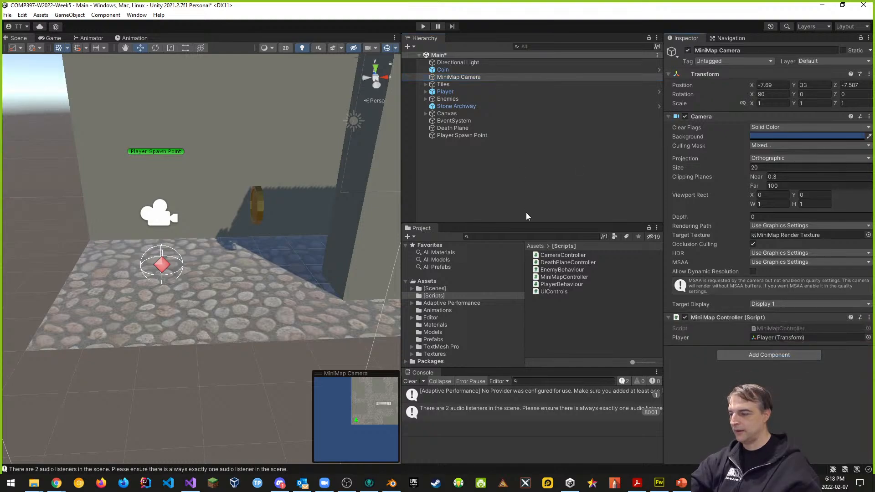
{"action": "left_click", "coordinate": [410, 382]}
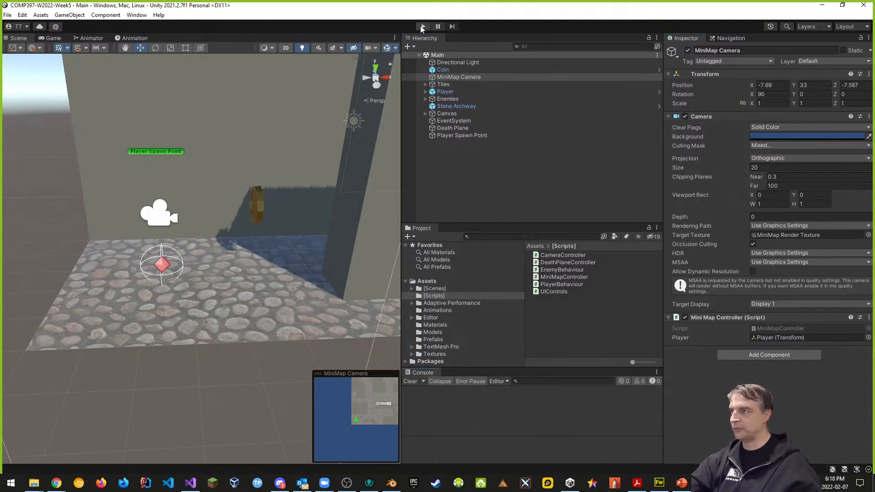
- Play-test the Death Plane trigger by moving the player backward off the level's edge, and stop the game
{"action": "left_click", "coordinate": [423, 27]}
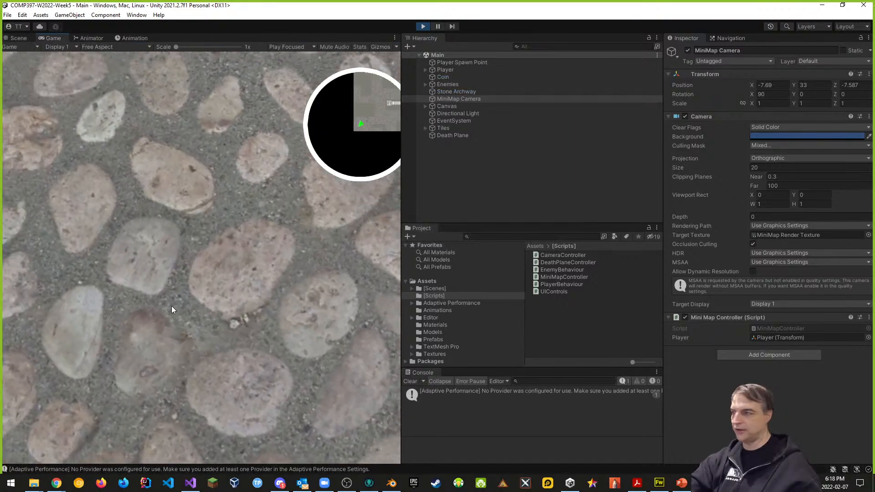
{"action": "key", "text": "s"}
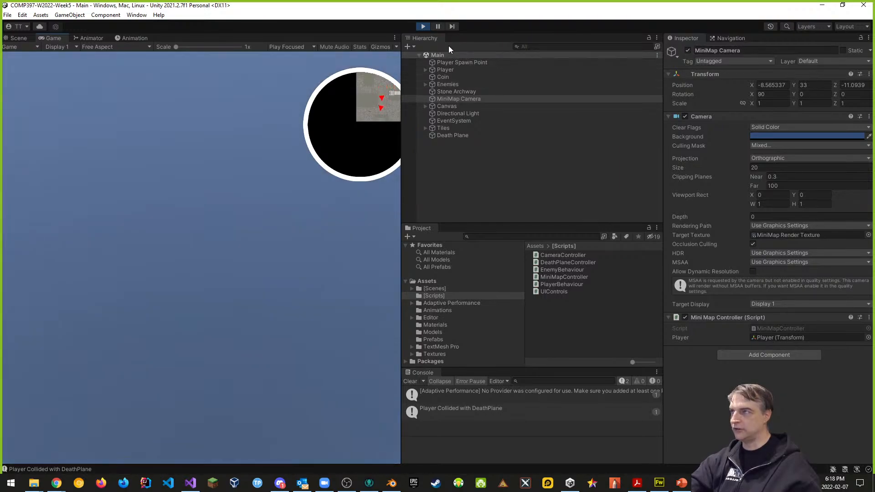
{"action": "left_click", "coordinate": [423, 27]}
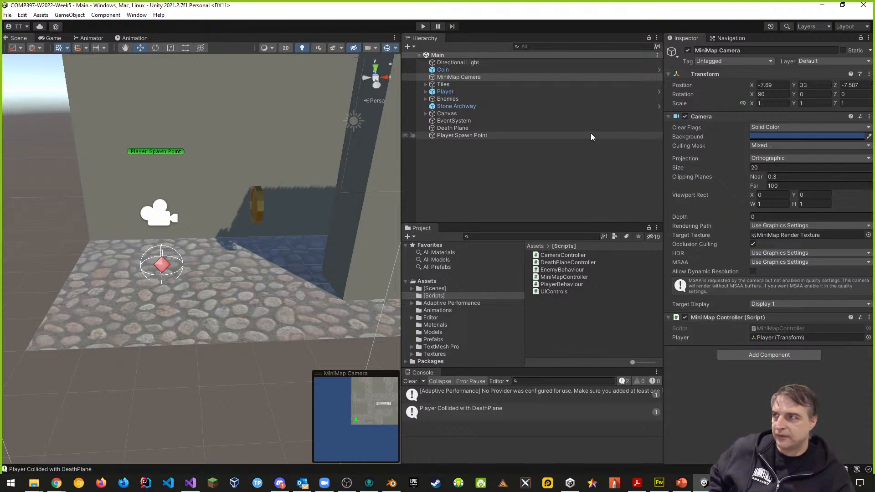
- Examine the Player's Character Controller and Player Behaviour components, and switch back to the DeathPlaneController script in Visual Studio
{"action": "left_click", "coordinate": [449, 92]}
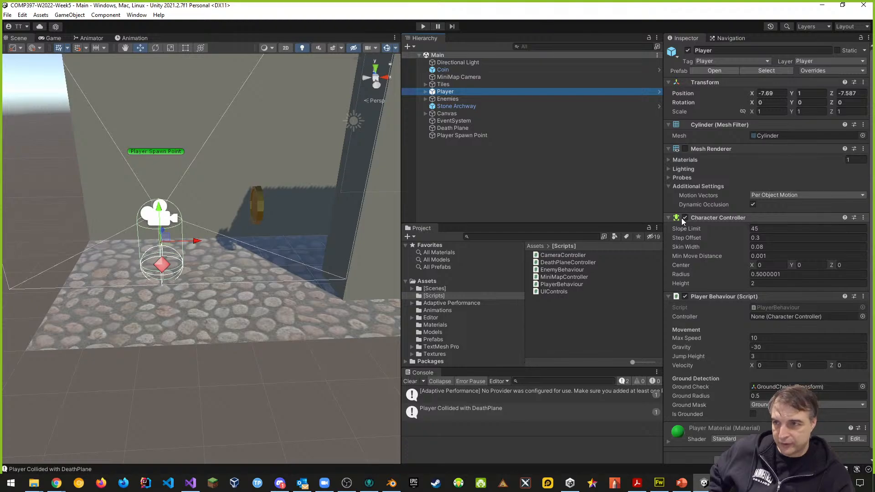
{"action": "left_click", "coordinate": [685, 297]}
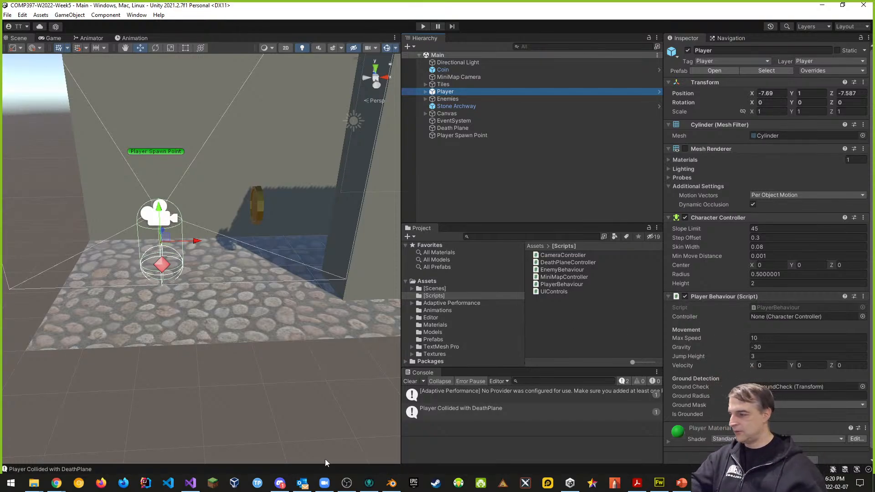
{"action": "left_click", "coordinate": [191, 484]}
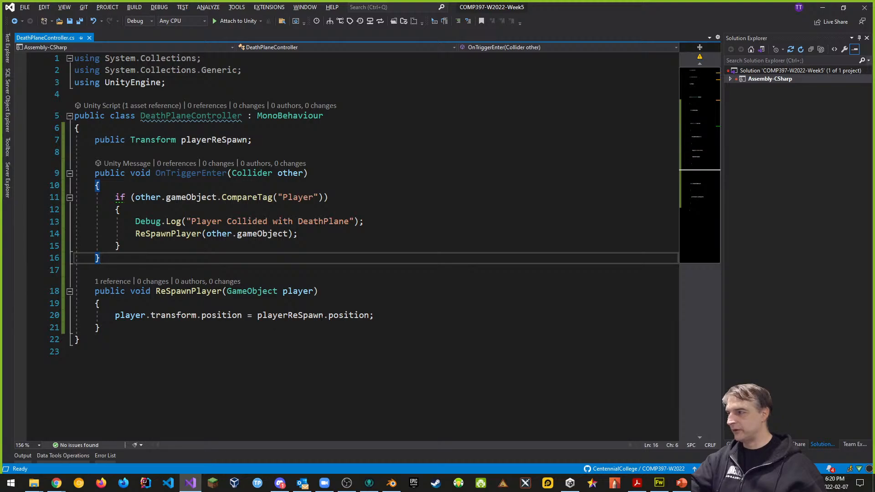
- Add player.GetComponent<CharacterController>().enabled = false; as the first statement in ReSpawnPlayer, before the position assignment
{"action": "left_click", "coordinate": [159, 306]}
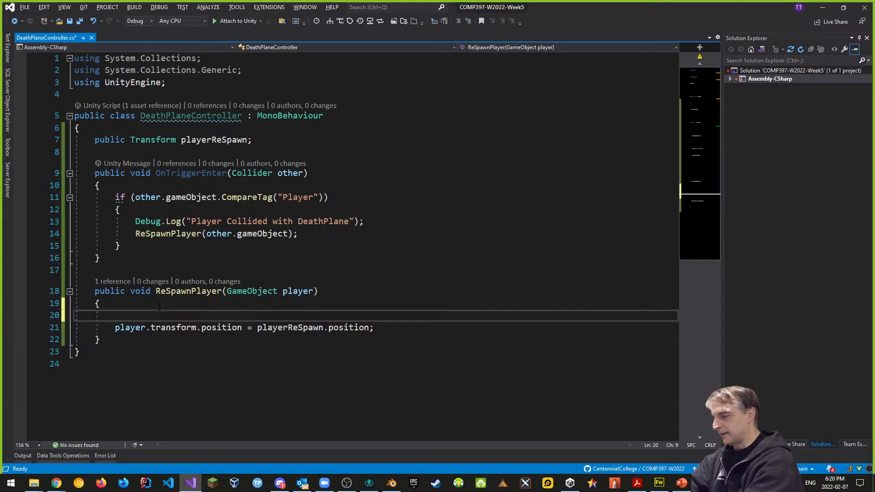
{"action": "type", "text": "player.get"}
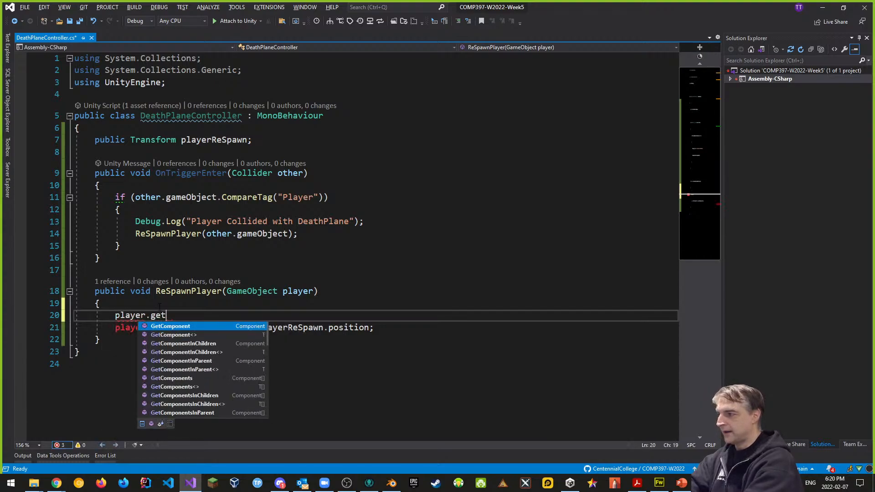
{"action": "type", "text": "c<Ch"}
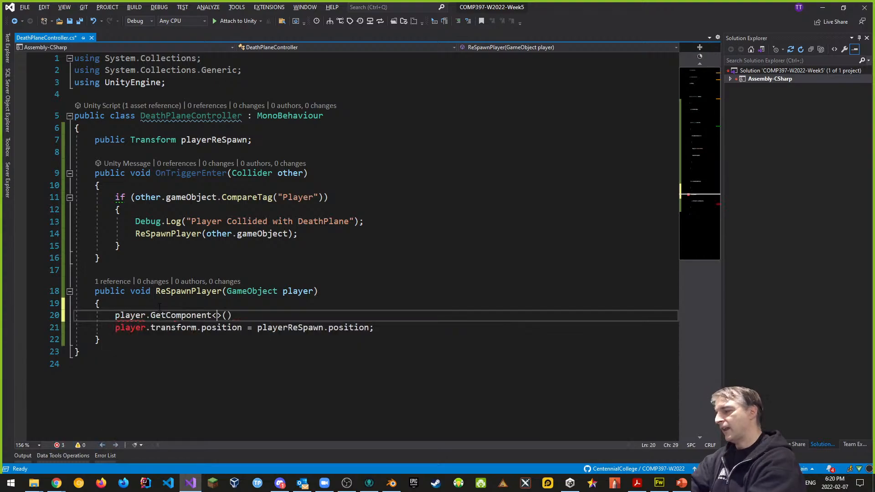
{"action": "type", "text": "ara"}
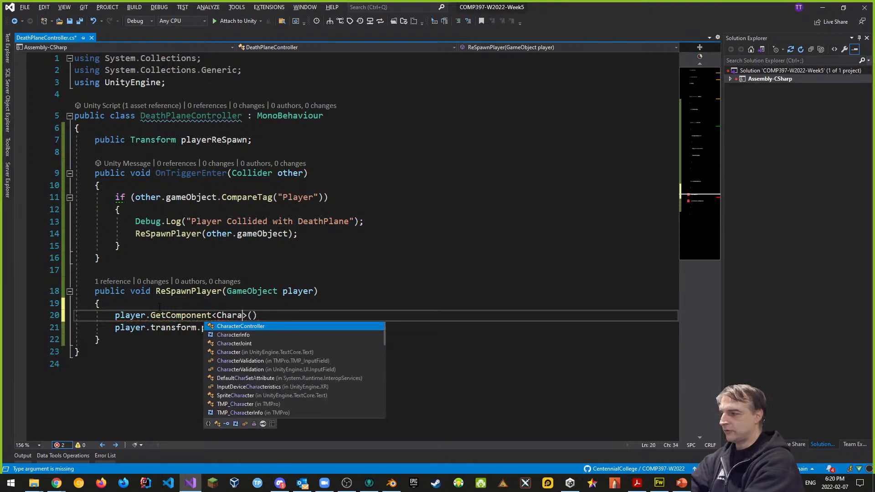
{"action": "key", "text": "Tab"}
{"action": "key", "text": "Tab"}
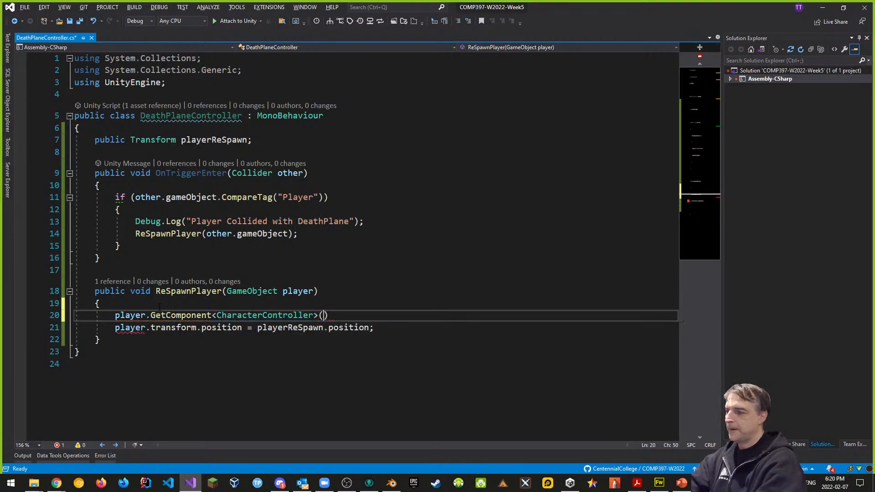
{"action": "type", "text": ".set"}
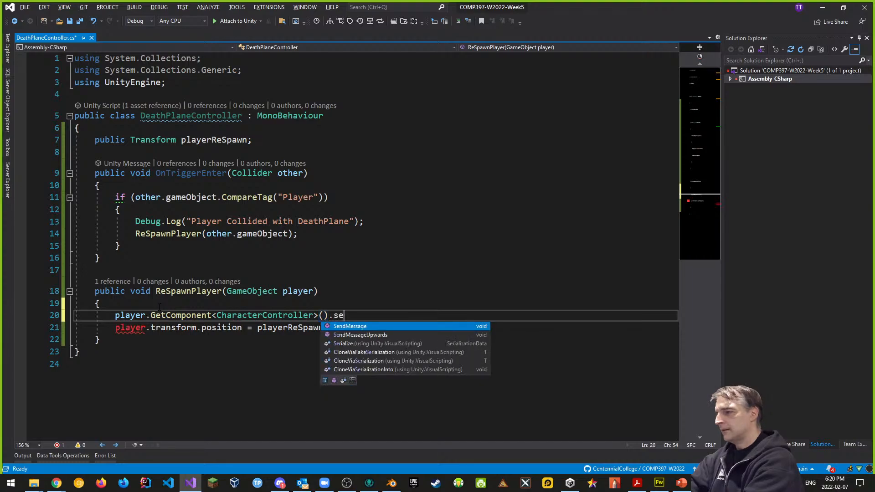
{"action": "key", "text": "BackSpace"}
{"action": "key", "text": "BackSpace"}
{"action": "key", "text": "BackSpace"}
{"action": "type", "text": "en"}
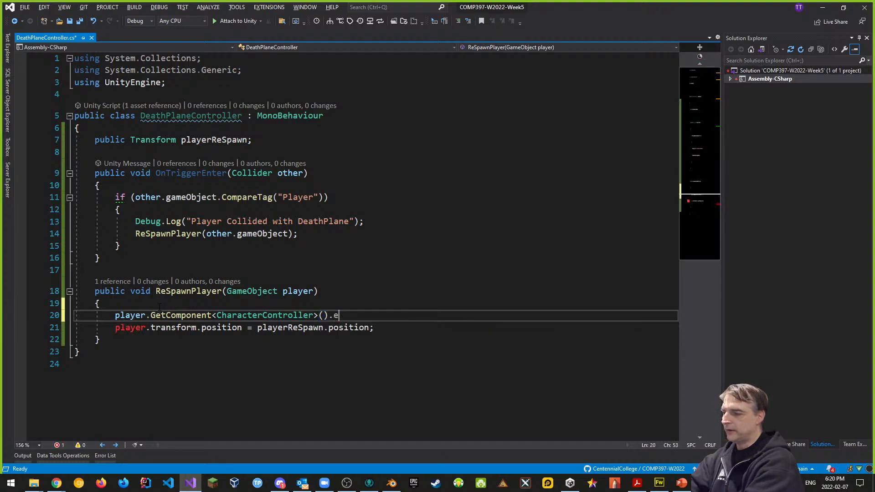
{"action": "type", "text": "abled = "}
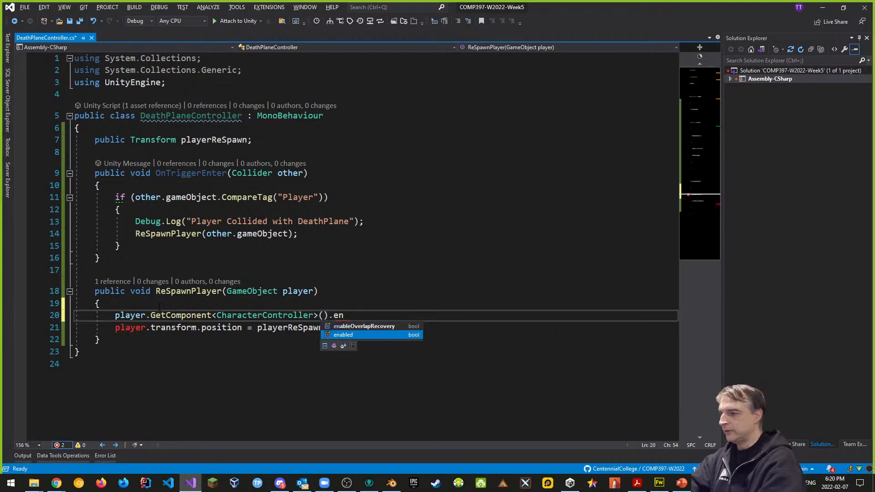
{"action": "type", "text": "false;"}
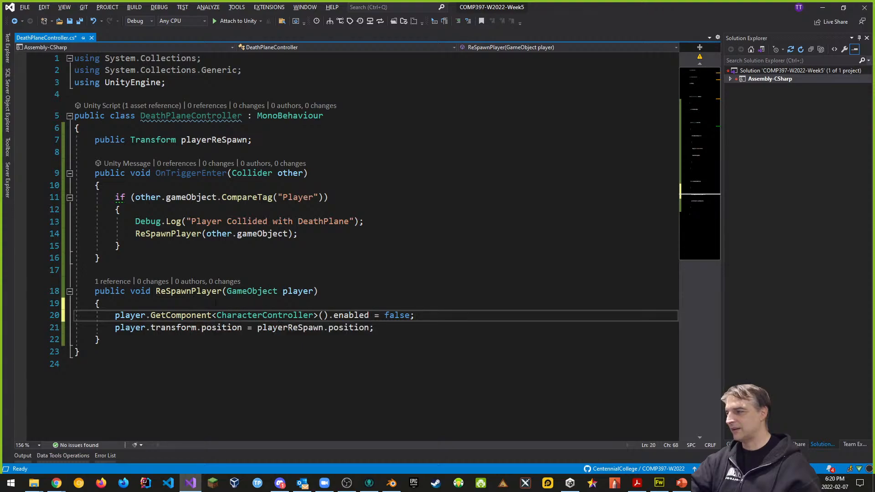
- Duplicate the CharacterController line after the position assignment with enabled set to true, and save the script
{"action": "left_click_drag", "start_coordinate": [413, 316], "coordinate": [115, 317]}
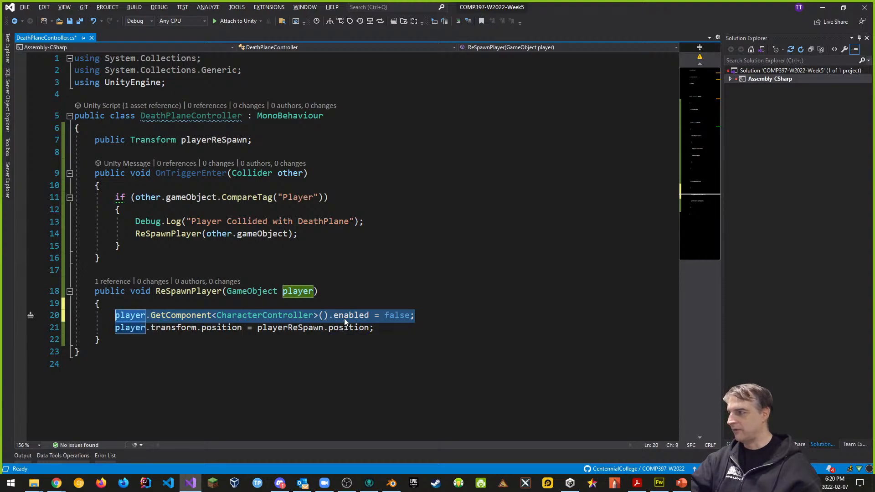
{"action": "left_click_drag", "start_coordinate": [413, 315], "coordinate": [115, 315]}
{"action": "key", "text": "ctrl+c"}
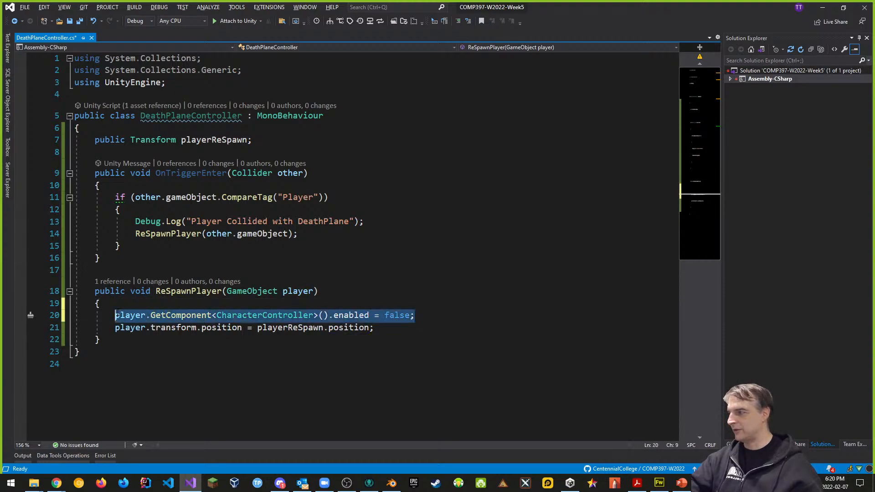
{"action": "left_click", "coordinate": [386, 328]}
{"action": "key", "text": "Return"}
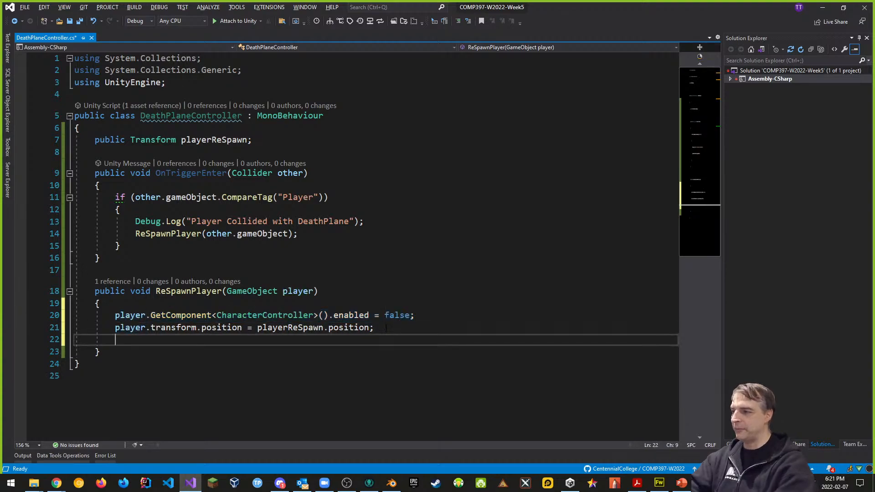
{"action": "key", "text": "ctrl+v"}
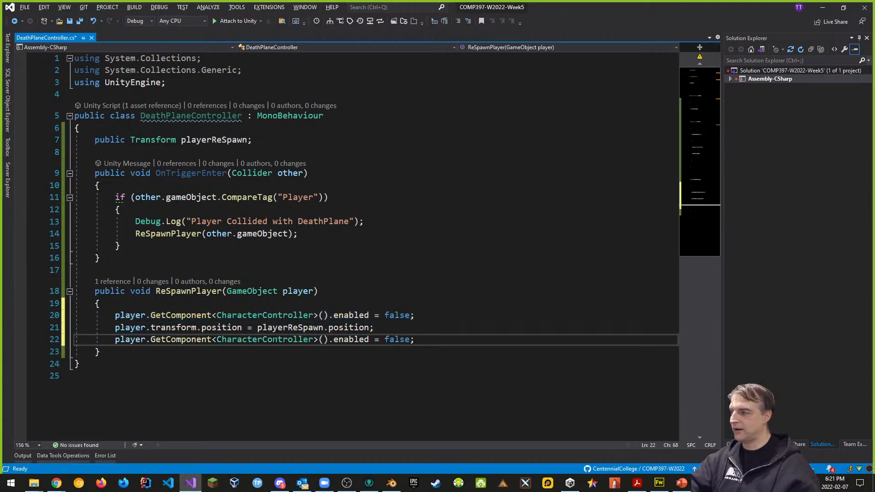
{"action": "double_click", "coordinate": [397, 339]}
{"action": "type", "text": "true"}
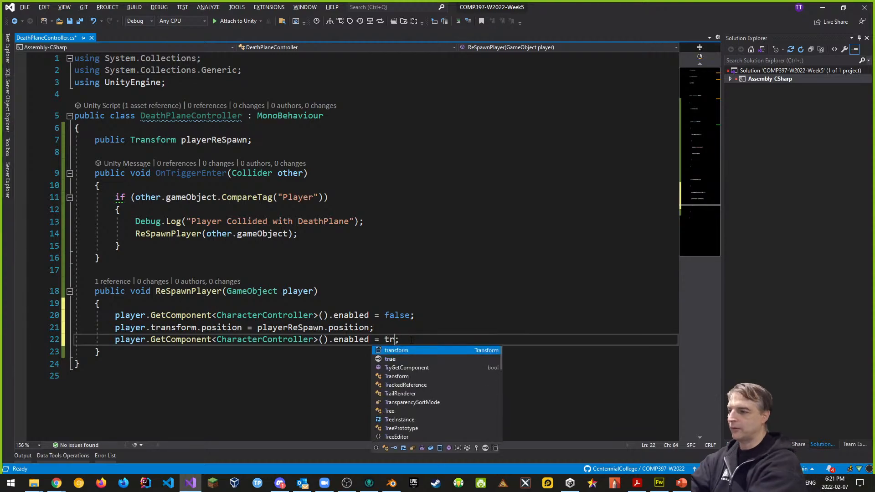
{"action": "left_click", "coordinate": [506, 295]}
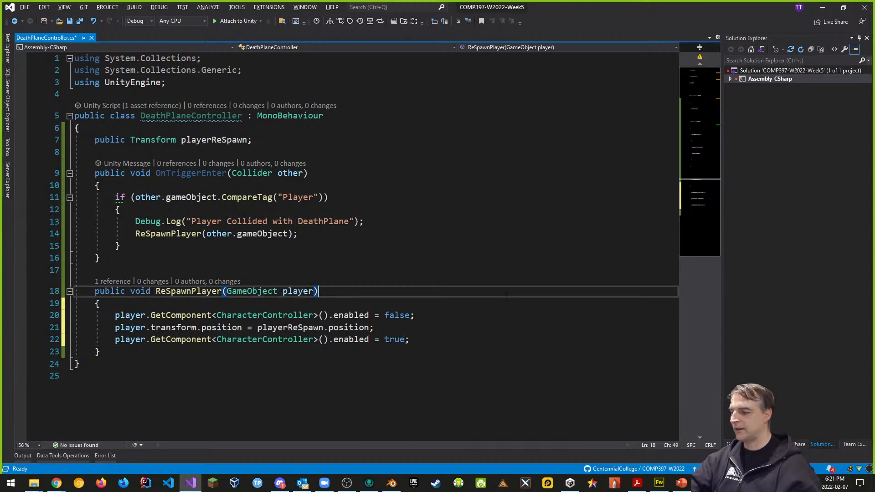
{"action": "key", "text": "ctrl+s"}
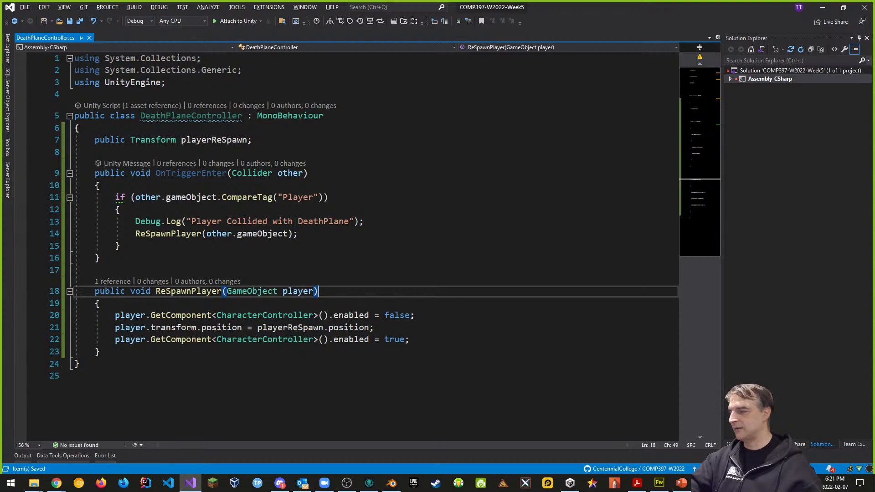
- Switch to Unity and play-test the respawn by walking the player off the level's edge and around the starting area
{"action": "key", "text": "alt+Tab"}
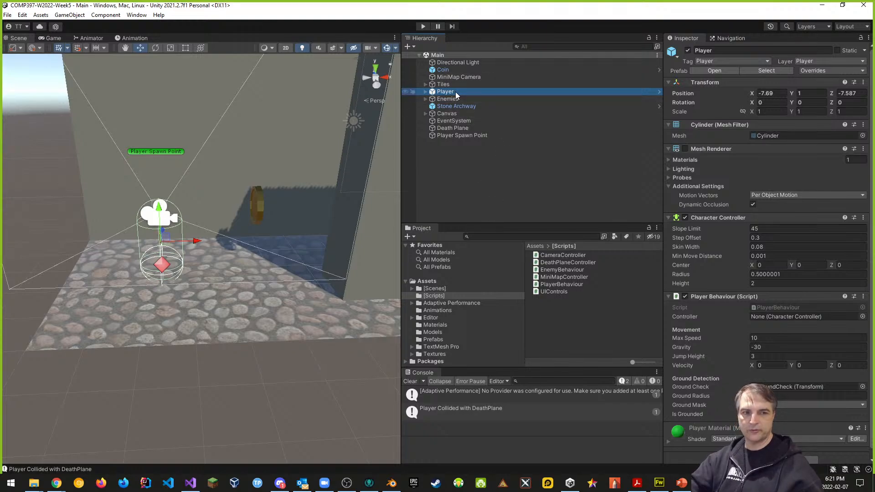
{"action": "left_click", "coordinate": [423, 26]}
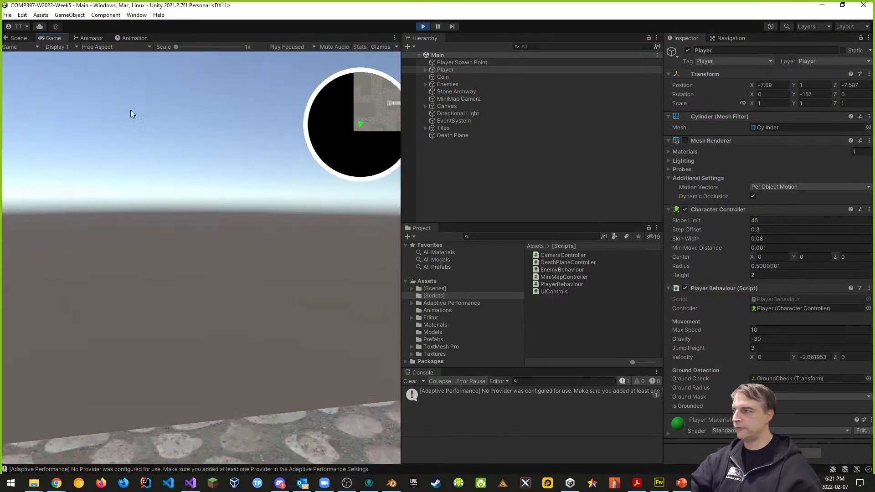
{"action": "key", "text": "w"}
{"action": "key", "text": "a"}
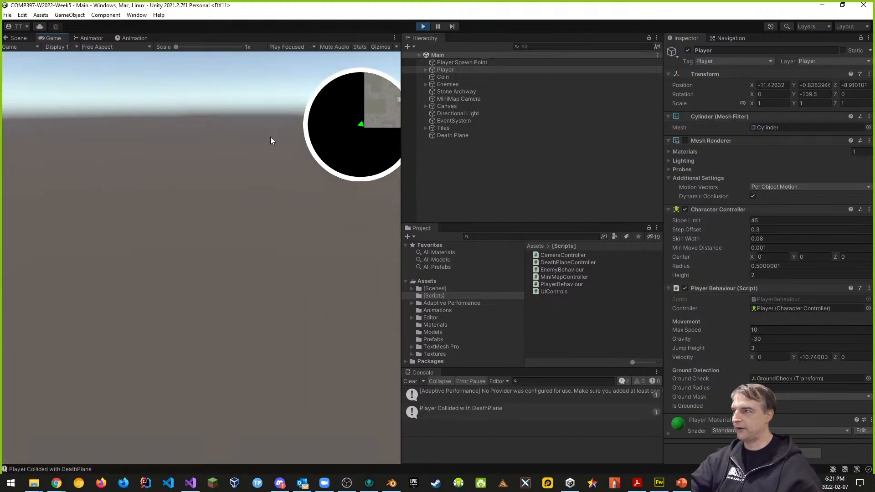
{"action": "key", "text": "w"}
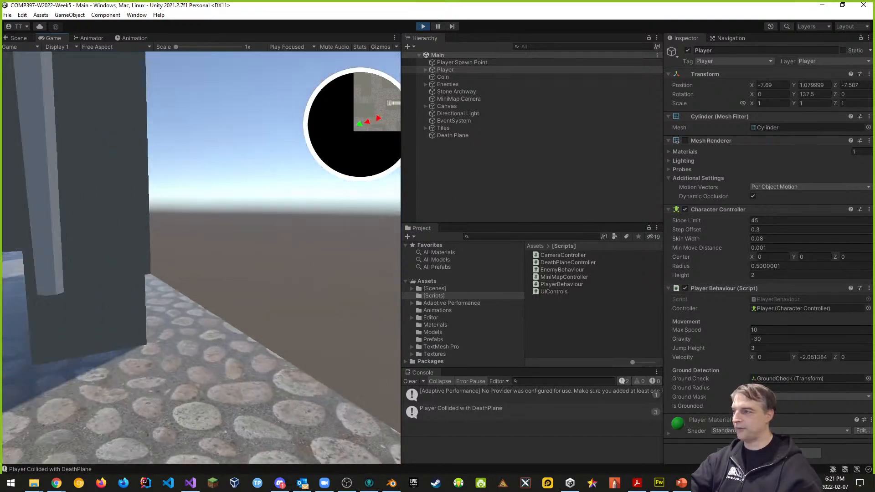
{"action": "key", "text": "d"}
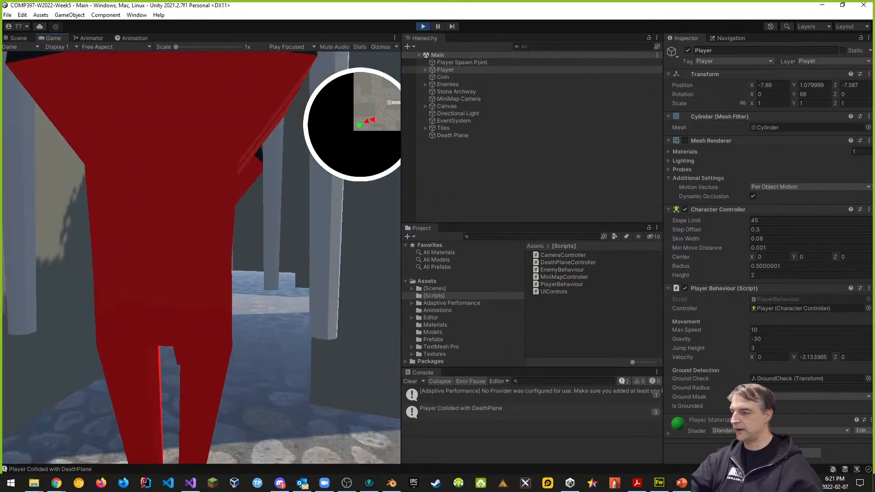
{"action": "key", "text": "w"}
{"action": "key", "text": "w"}
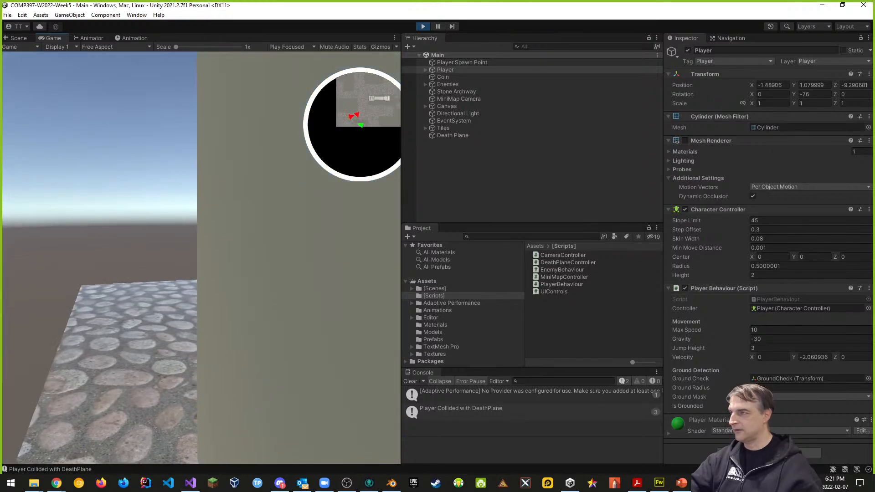
{"action": "key", "text": "w"}
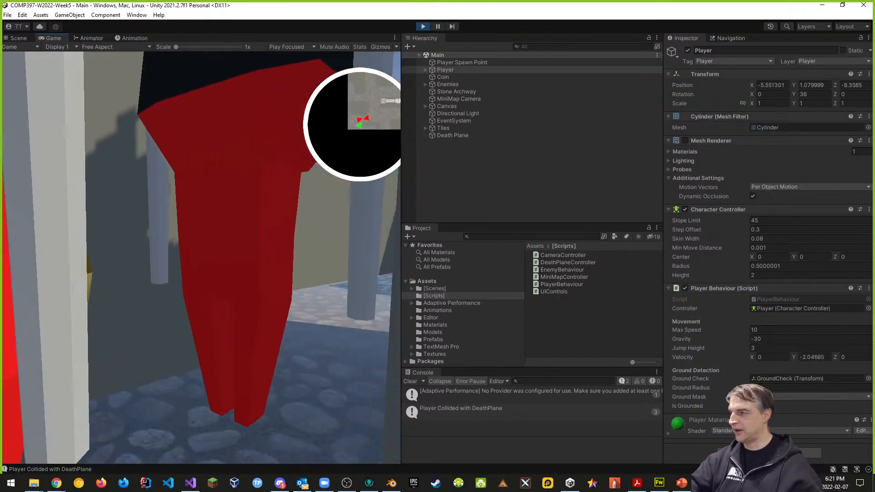
{"action": "key", "text": "w"}
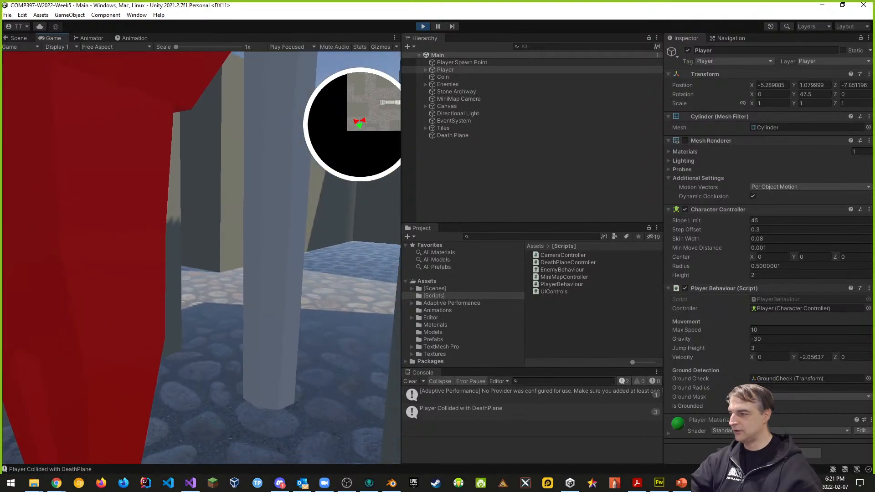
- Test the respawn repeatedly by backing the player off the level's edge, and stop the game
{"action": "key", "text": "s"}
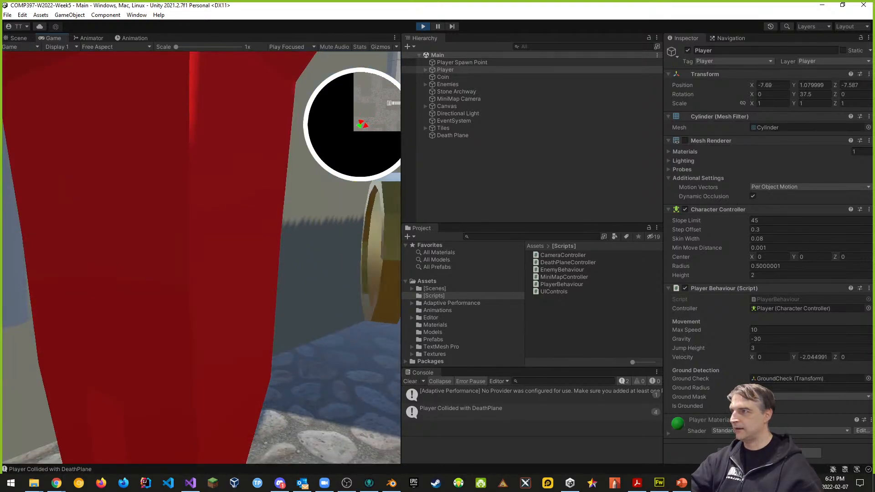
{"action": "key", "text": "s"}
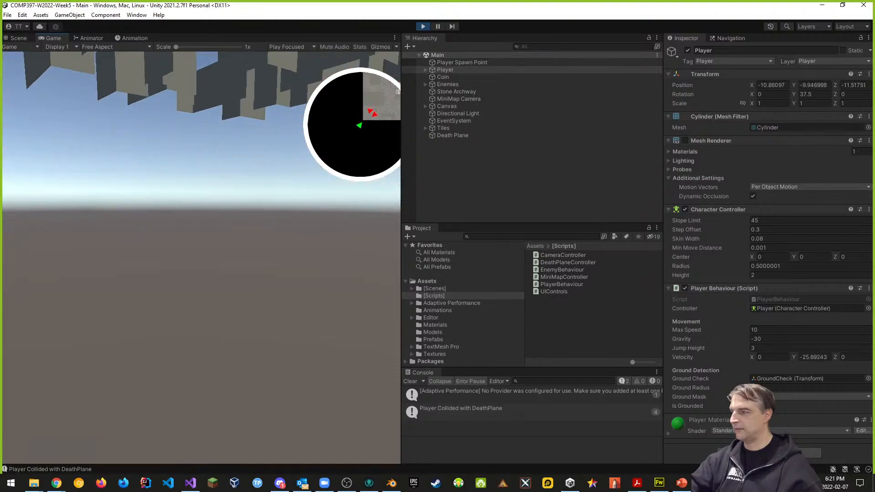
{"action": "key", "text": "s"}
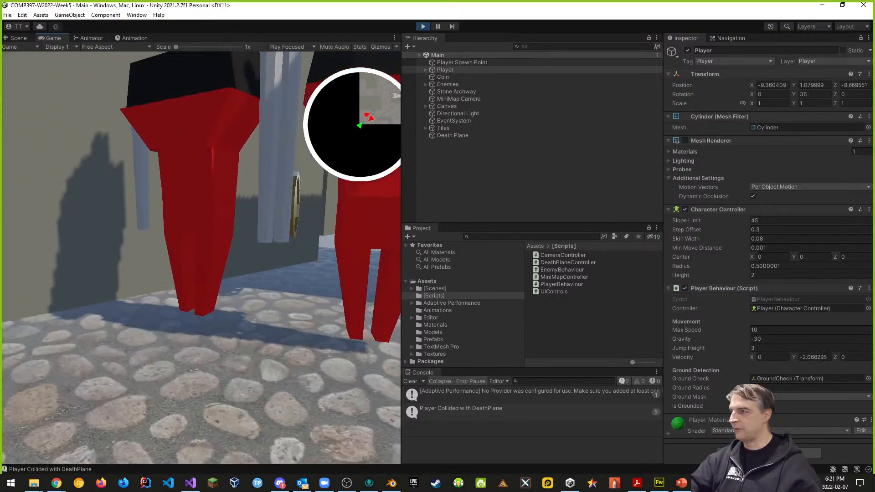
{"action": "key", "text": "s"}
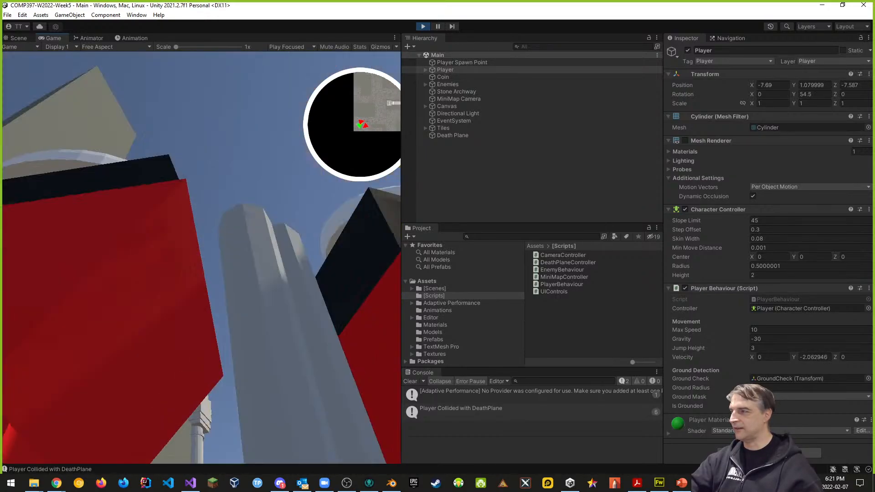
{"action": "key", "text": "s"}
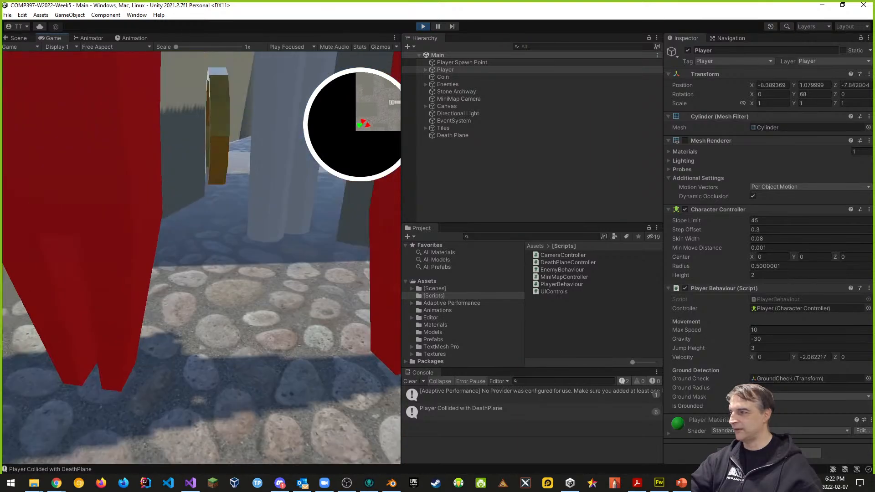
{"action": "key", "text": "d"}
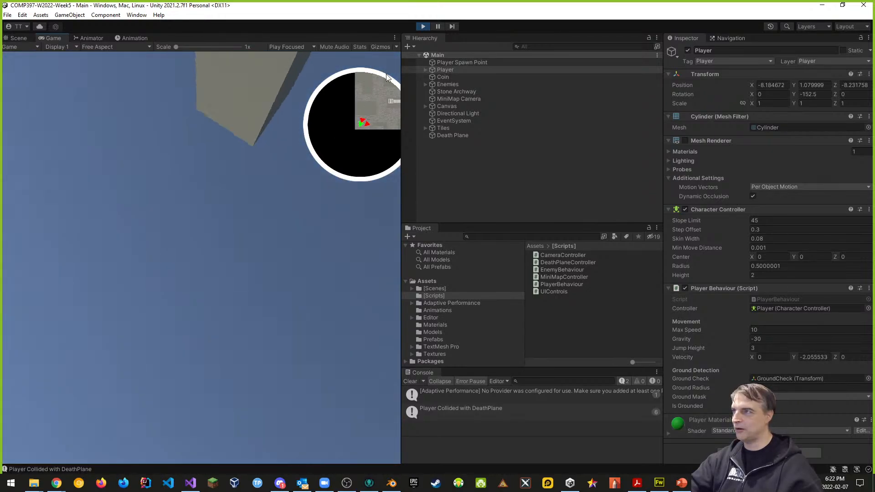
{"action": "left_click", "coordinate": [424, 26]}
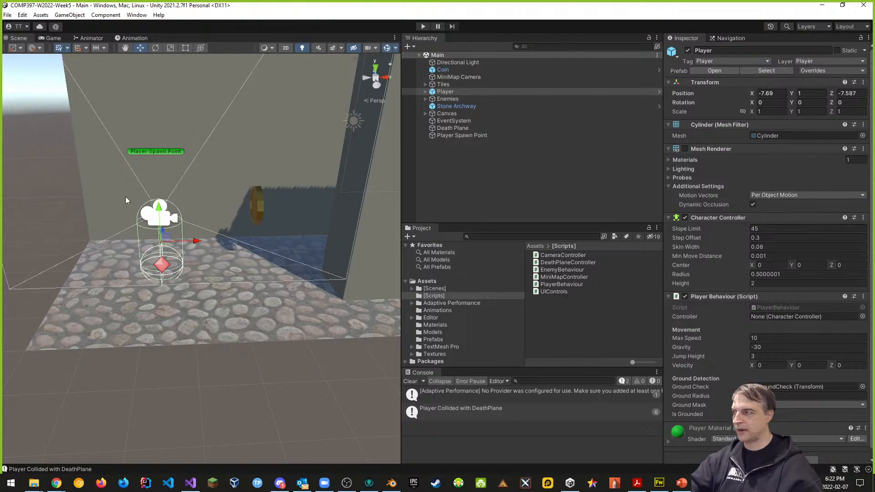
- Save the Main scene
{"action": "left_click", "coordinate": [9, 15]}
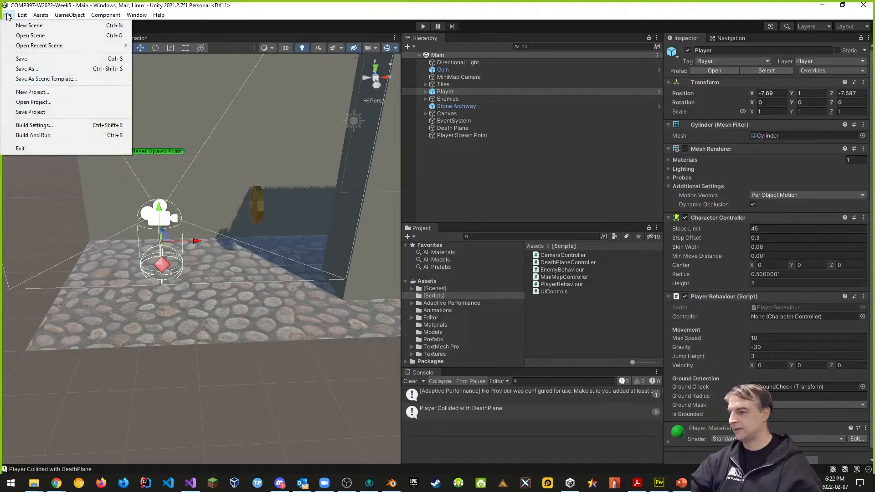
{"action": "left_click", "coordinate": [21, 59]}
- Switch to Visual Studio and delete the Debug.Log line from OnTriggerEnter in DeathPlaneController
{"action": "left_click", "coordinate": [172, 482]}
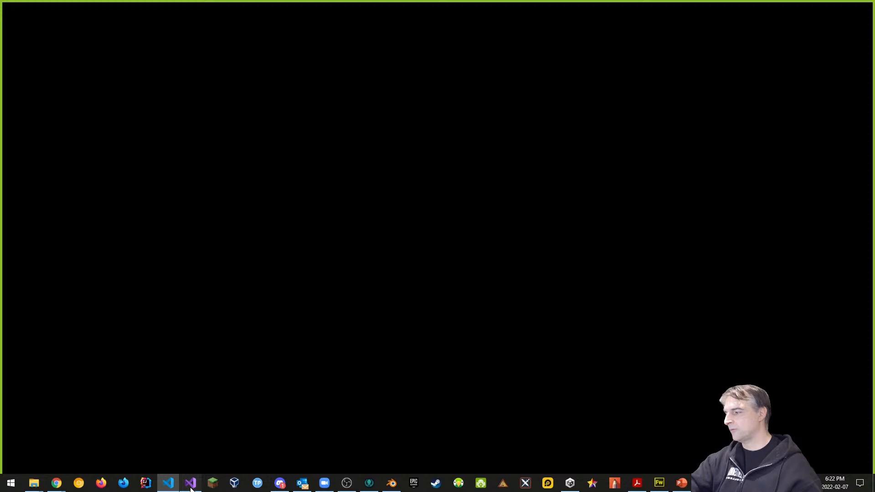
{"action": "left_click", "coordinate": [190, 484]}
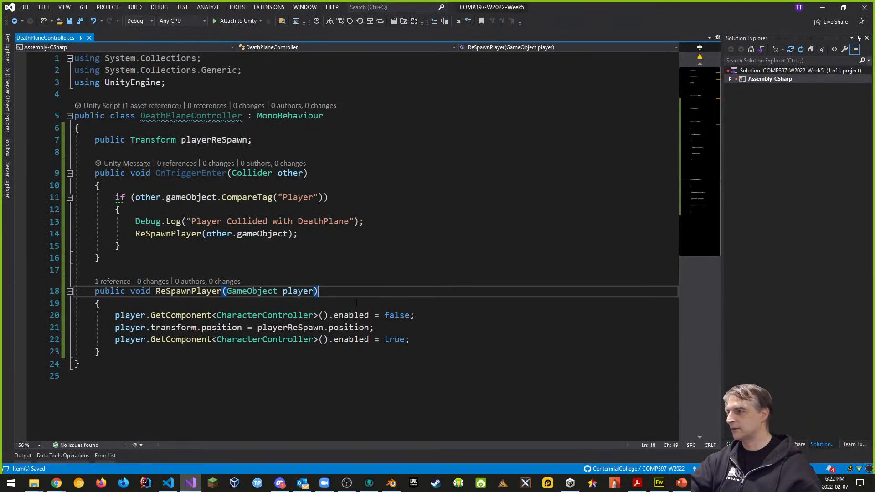
{"action": "left_click_drag", "start_coordinate": [364, 222], "coordinate": [69, 222]}
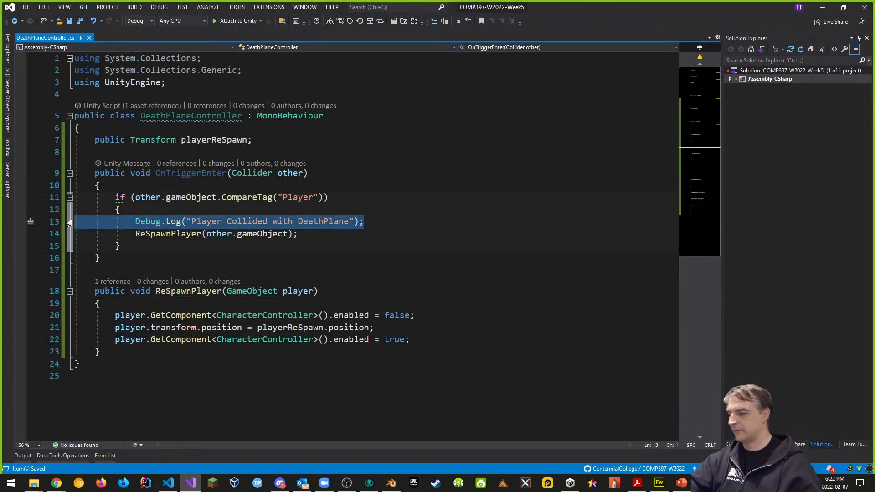
{"action": "key", "text": "Delete"}
{"action": "key", "text": "Delete"}
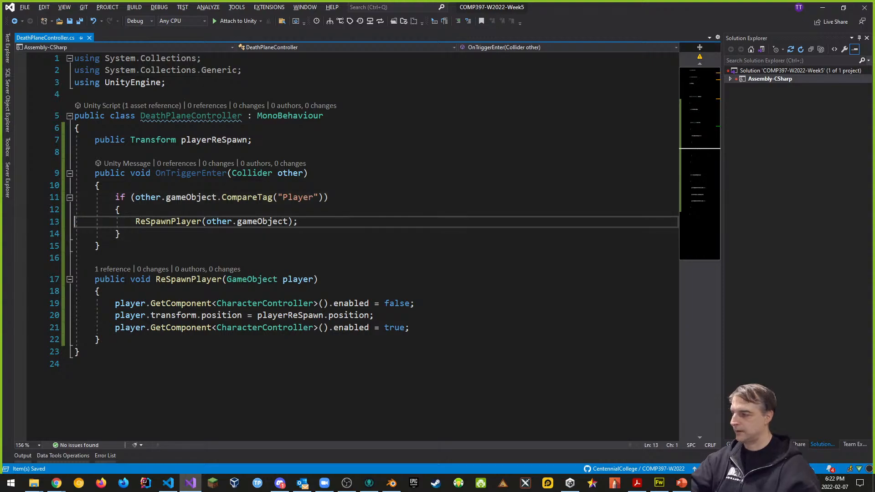
{"action": "left_click", "coordinate": [164, 486]}
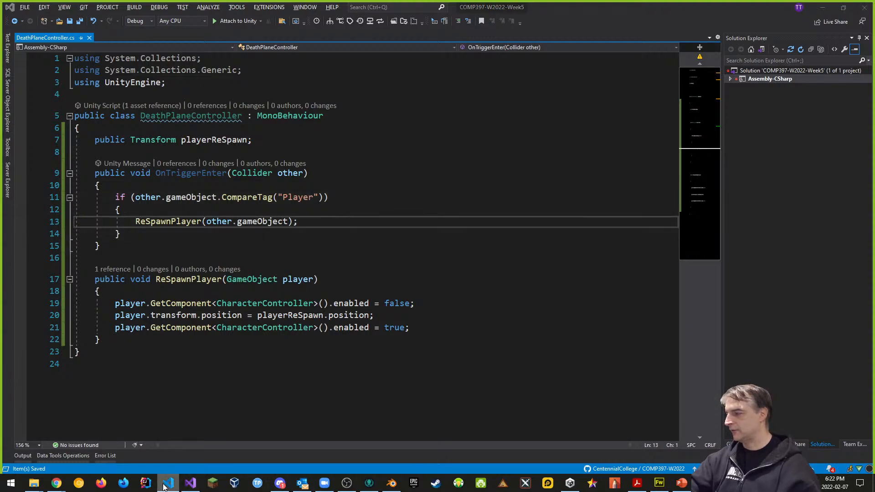
{"action": "right_click", "coordinate": [164, 486]}
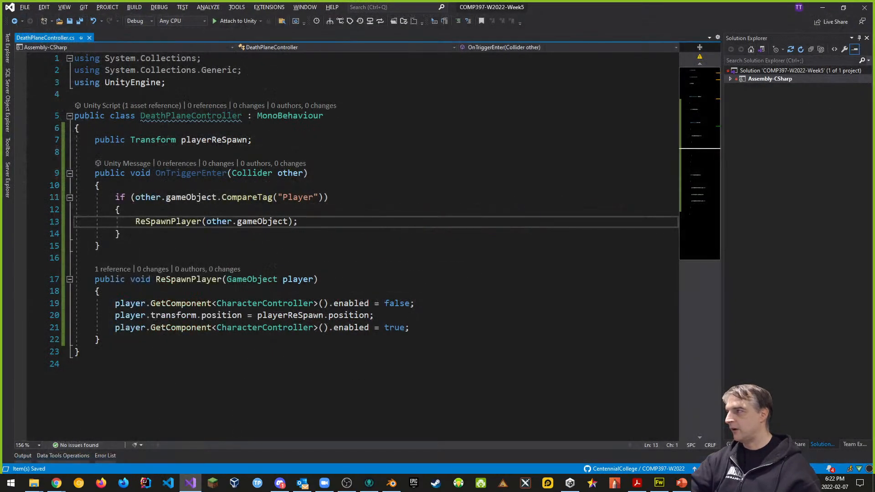
{"action": "left_click", "coordinate": [392, 249]}
- Switch back to Unity, save the Main scene and the project, and close the editor
{"action": "key", "text": "alt+Tab"}
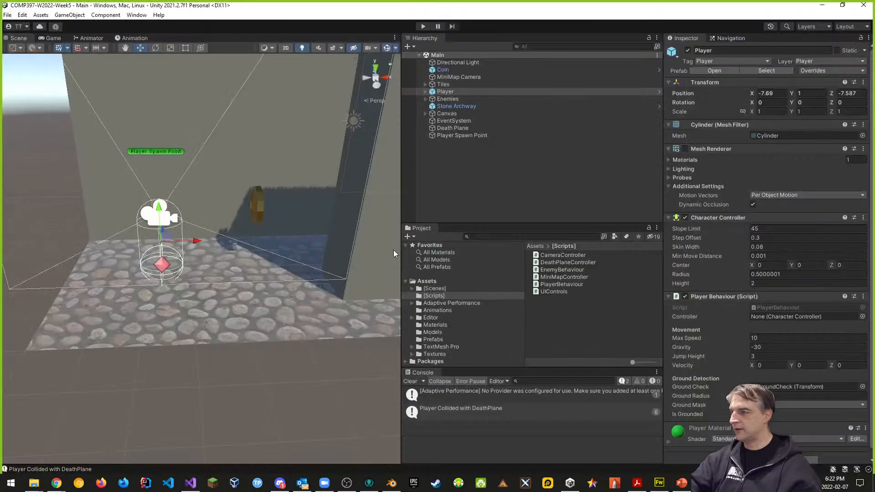
{"action": "left_click", "coordinate": [7, 15]}
{"action": "left_click", "coordinate": [19, 59]}
{"action": "left_click", "coordinate": [8, 14]}
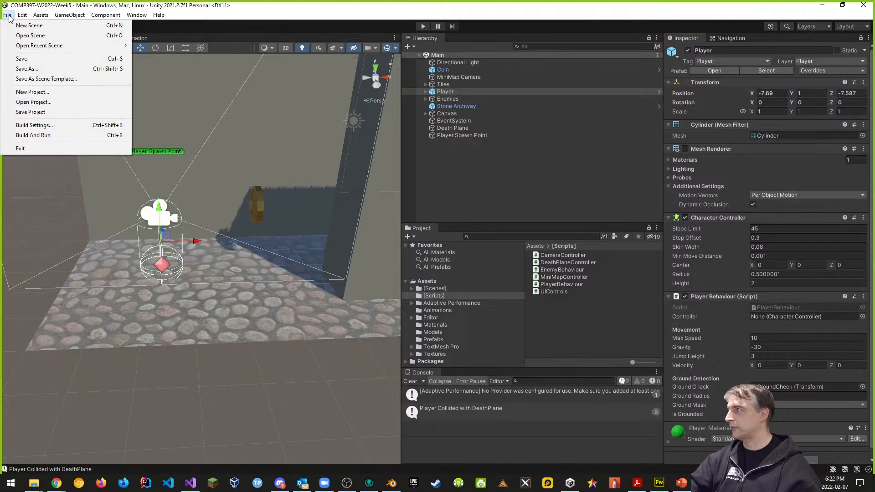
{"action": "left_click", "coordinate": [20, 111]}
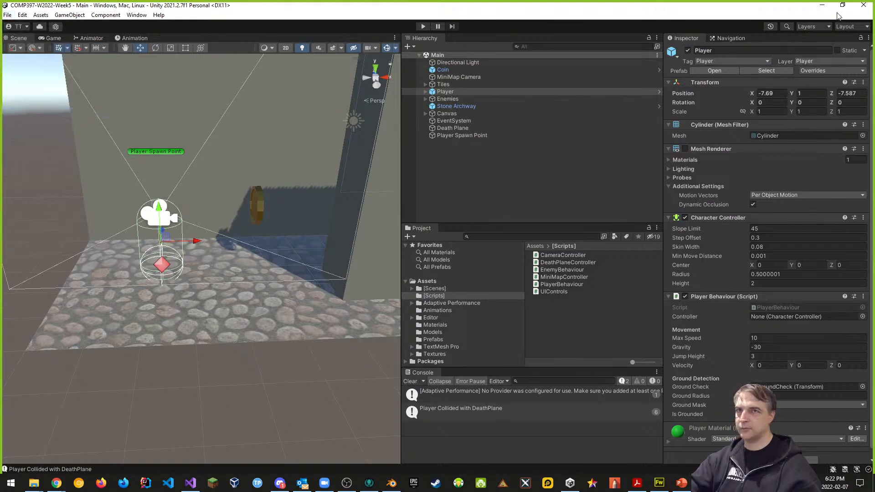
{"action": "key", "text": "alt+Tab"}
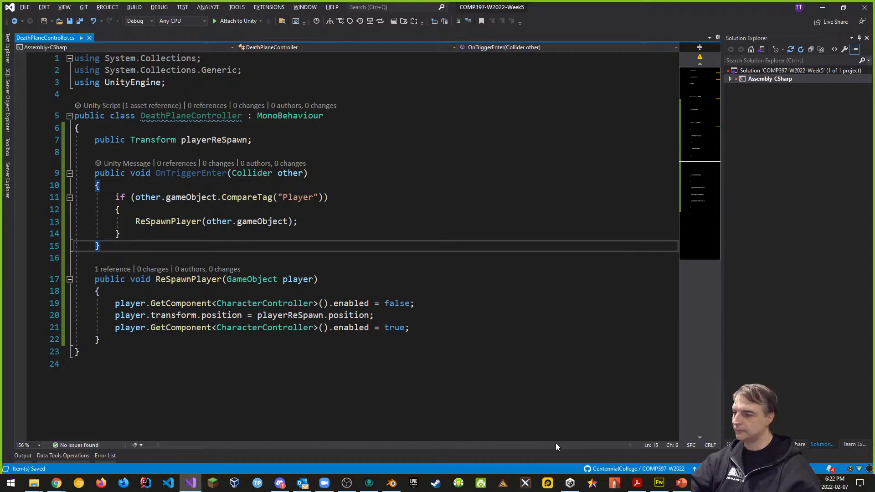
- Switch to GitKraken and stage all changed files in the W2022 repository
{"action": "left_click", "coordinate": [369, 484]}
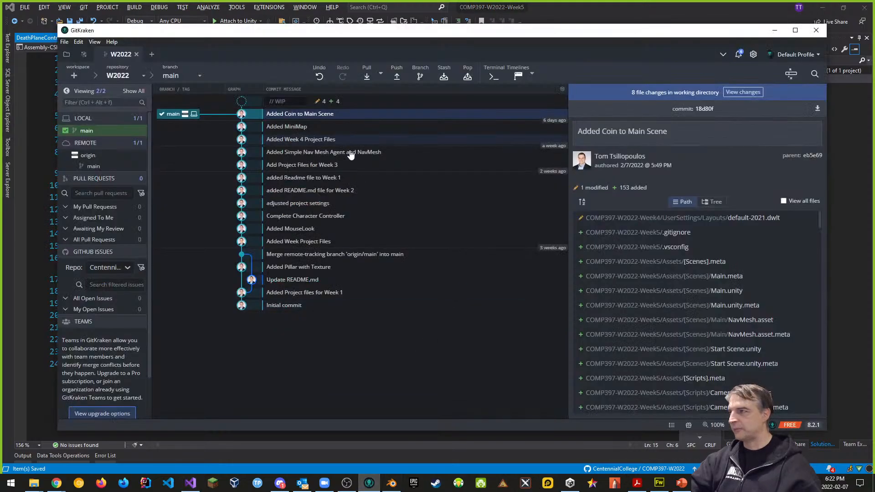
{"action": "left_click", "coordinate": [746, 93]}
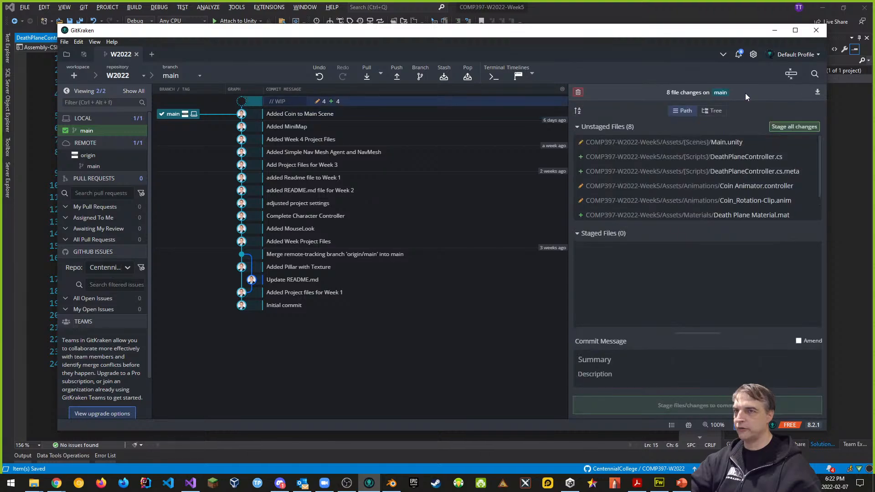
{"action": "left_click", "coordinate": [801, 128]}
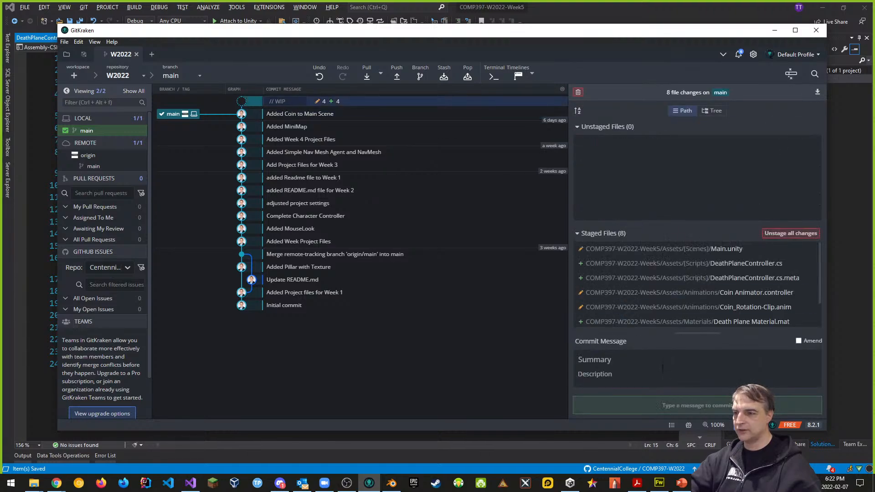
- Commit the staged files with the summary "Added Death Plane and Respawn Point" and push main to origin
{"action": "left_click", "coordinate": [635, 362]}
{"action": "type", "text": "Ad"}
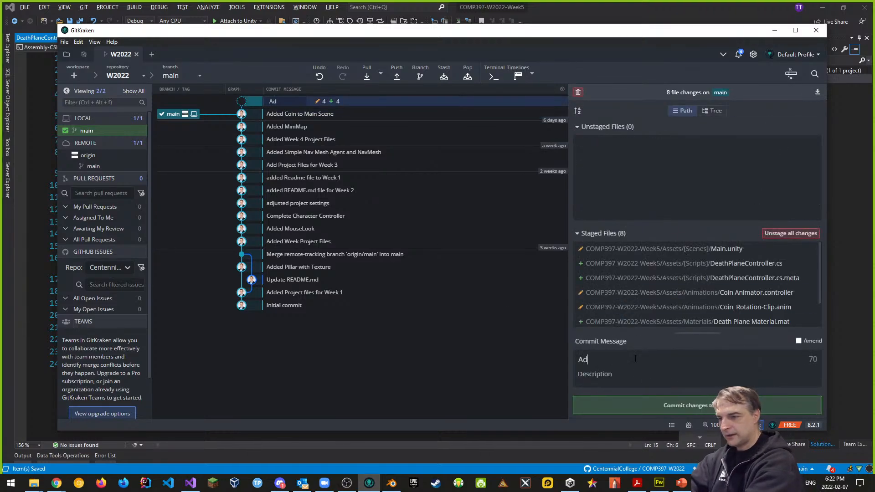
{"action": "type", "text": "ded Death"}
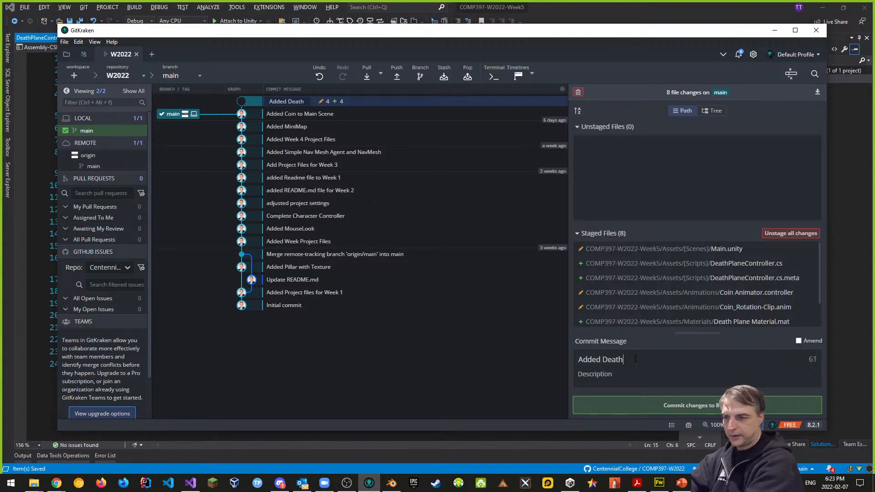
{"action": "type", "text": " Plane and"}
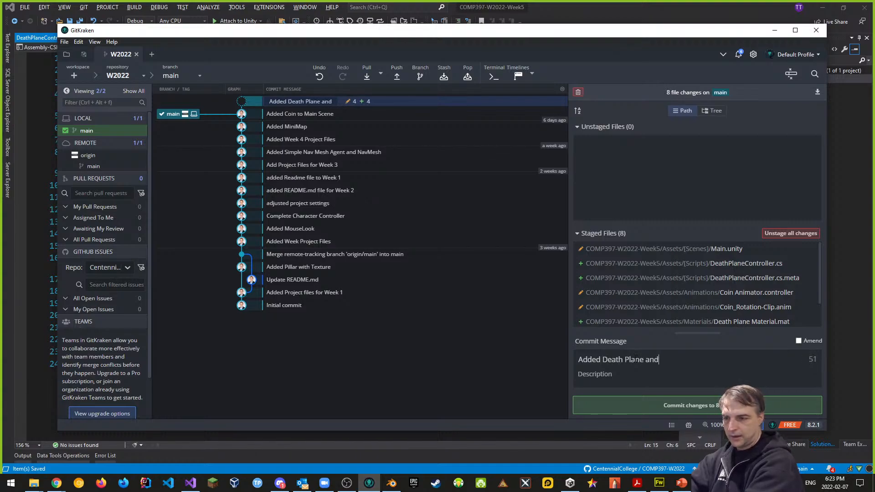
{"action": "type", "text": " Respawn "}
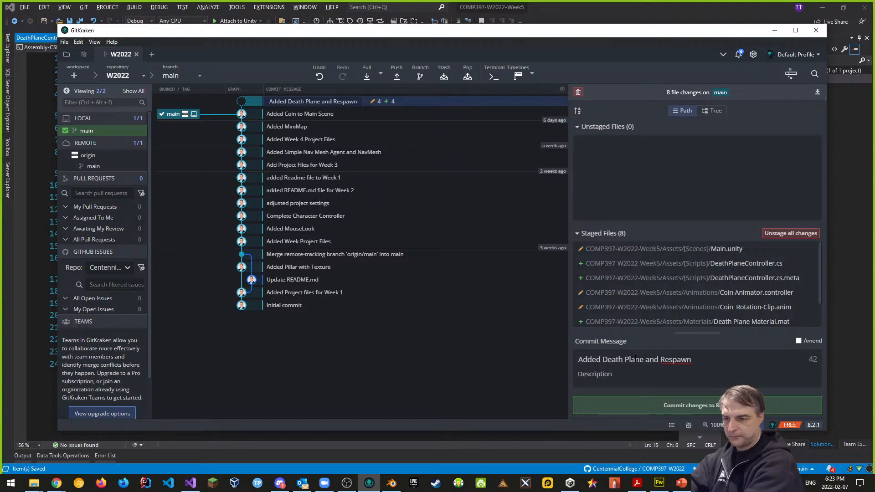
{"action": "type", "text": "Point"}
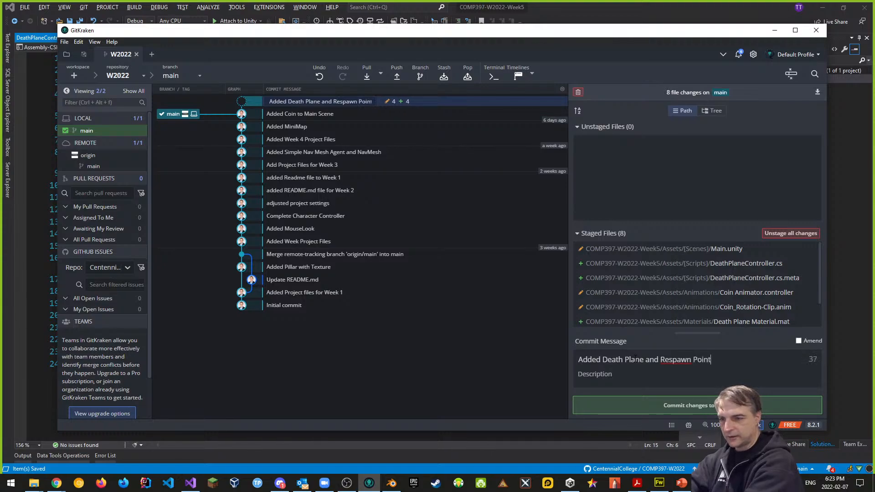
{"action": "left_click", "coordinate": [696, 406]}
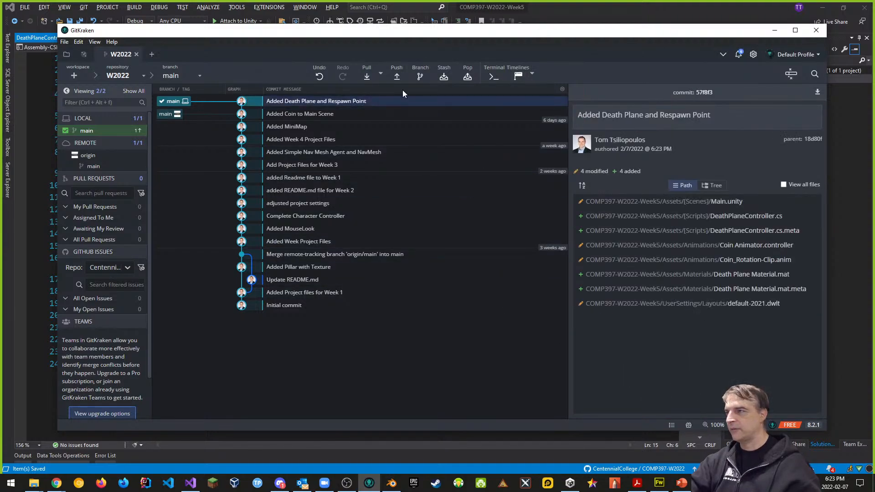
{"action": "left_click", "coordinate": [397, 77]}
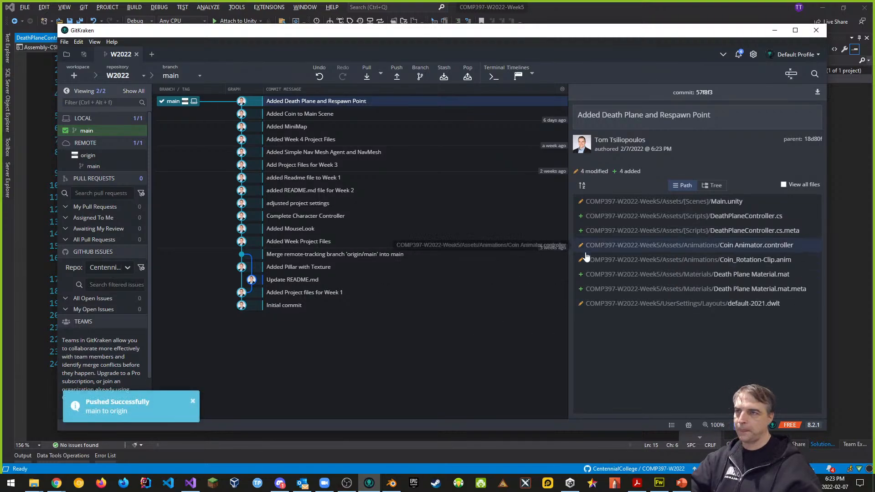
- Reopen the COMP397-W2022-Week5 project from Unity Hub and widen the Scene view
{"action": "key", "text": "alt+Tab"}
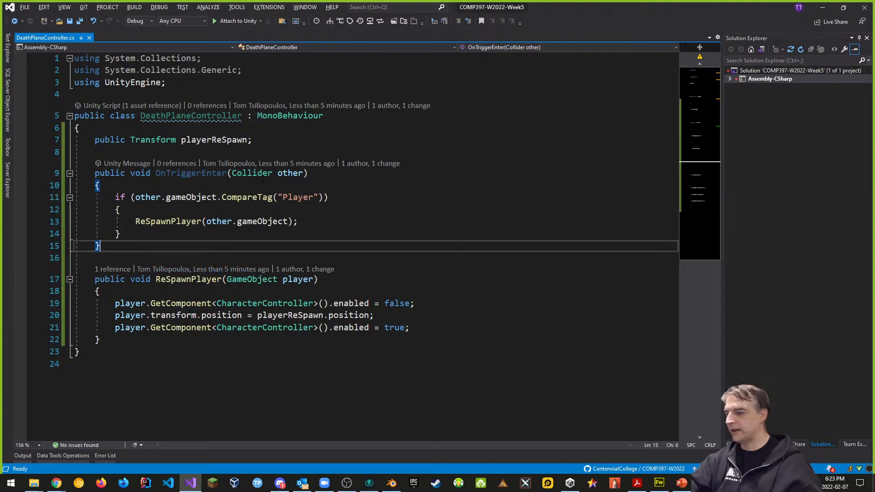
{"action": "left_click", "coordinate": [570, 484]}
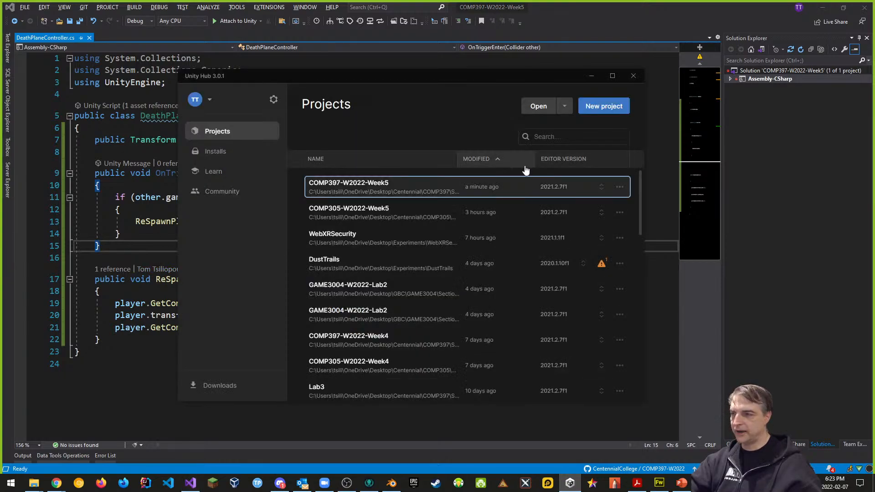
{"action": "left_click", "coordinate": [386, 186]}
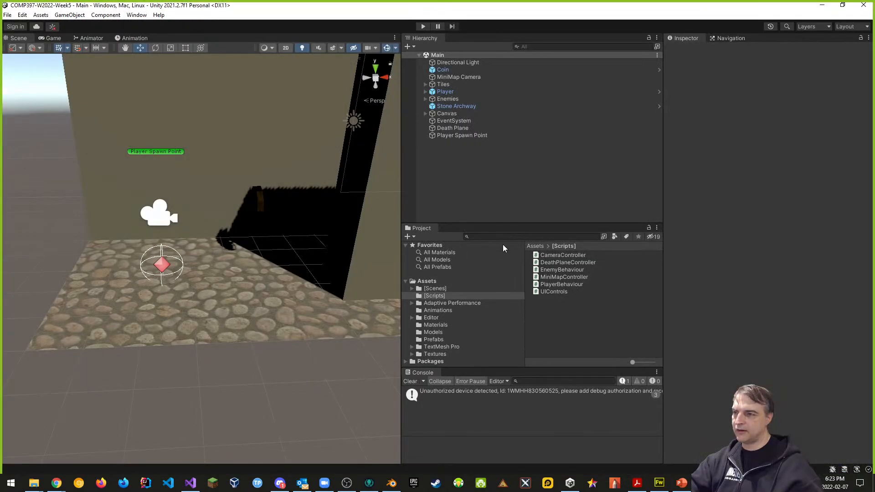
{"action": "left_click_drag", "start_coordinate": [400, 196], "coordinate": [511, 196]}
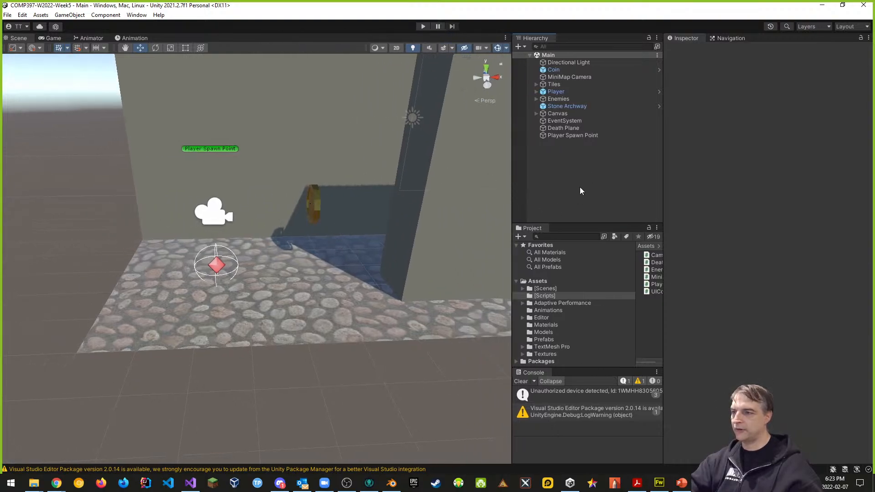
- Clear the Console messages and add a UI Slider to the scene's Canvas
{"action": "left_click", "coordinate": [521, 381]}
{"action": "right_click", "coordinate": [547, 152]}
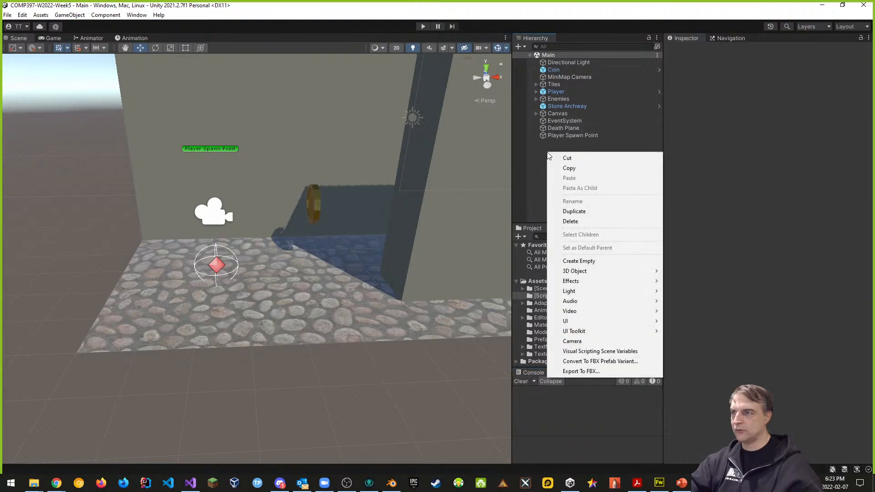
{"action": "mouse_move", "coordinate": [586, 322]}
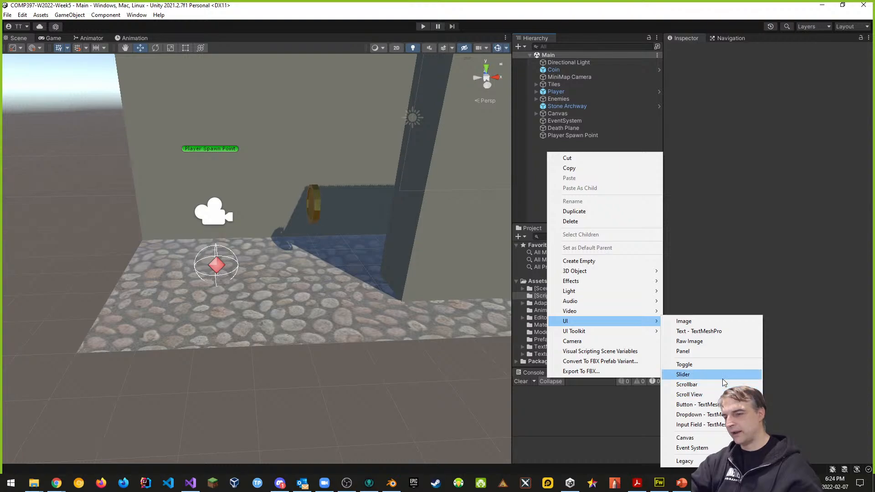
{"action": "left_click", "coordinate": [696, 376]}
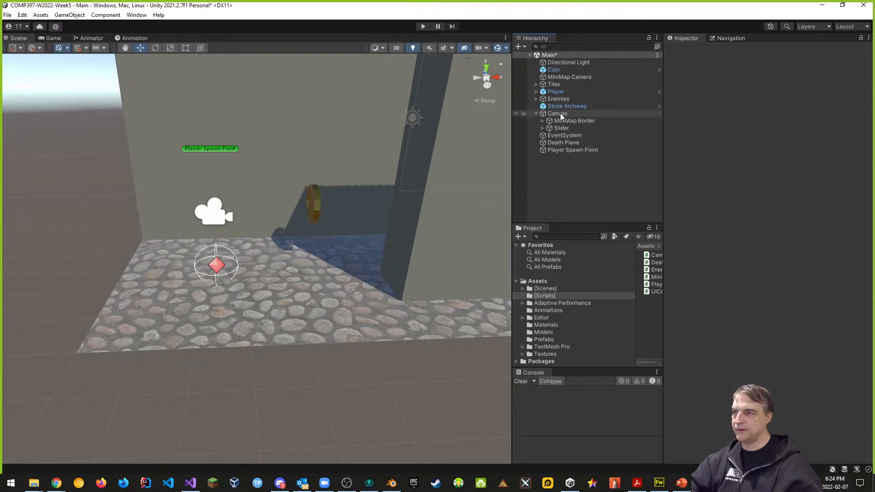
- Move the Slider up and across the Canvas to about X 158.5, Y 43, below the minimap
{"action": "left_click", "coordinate": [562, 129]}
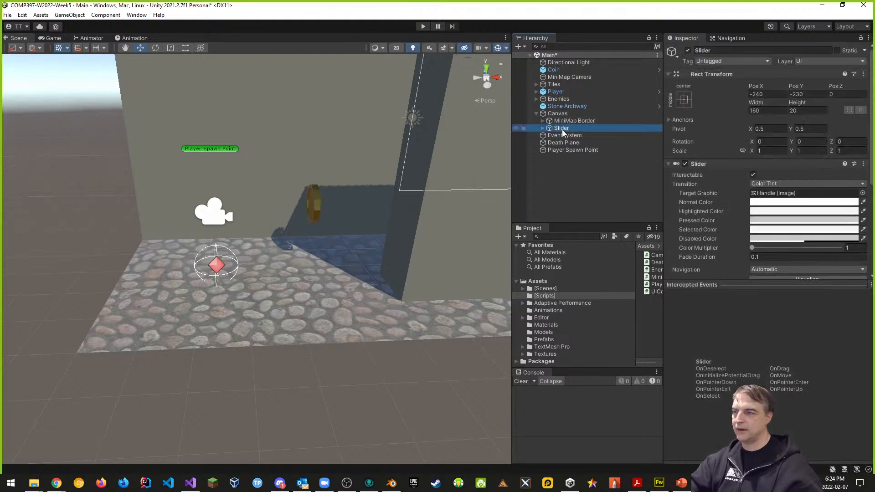
{"action": "left_click", "coordinate": [584, 184]}
{"action": "double_click", "coordinate": [557, 128]}
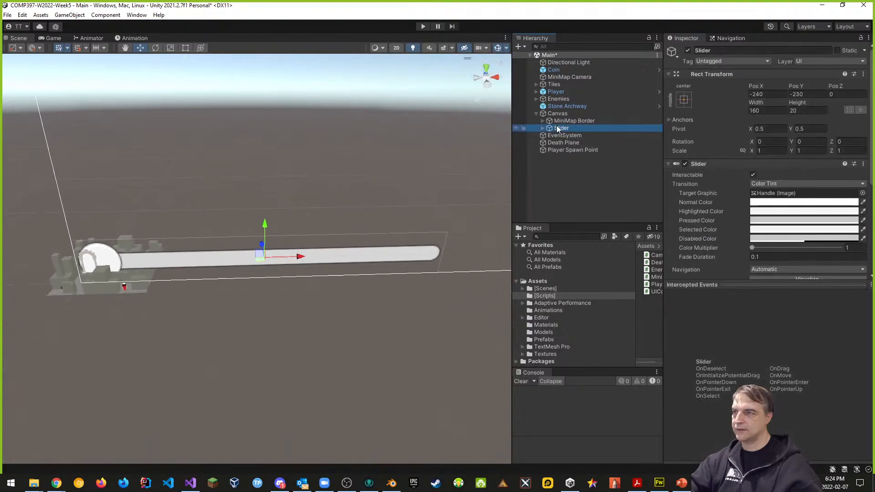
{"action": "scroll", "coordinate": [282, 321], "scroll_direction": "down", "scroll_amount": 8}
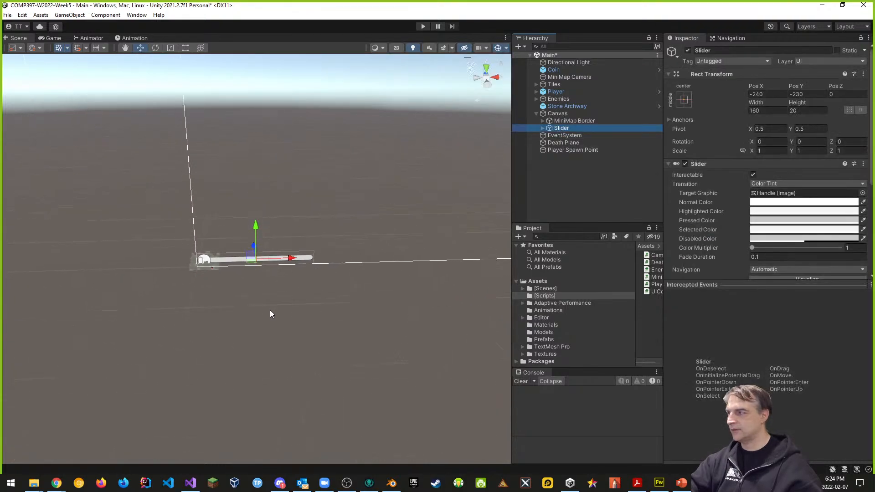
{"action": "left_click_drag", "start_coordinate": [156, 340], "coordinate": [137, 117]}
{"action": "scroll", "coordinate": [196, 298], "scroll_direction": "down", "scroll_amount": 4}
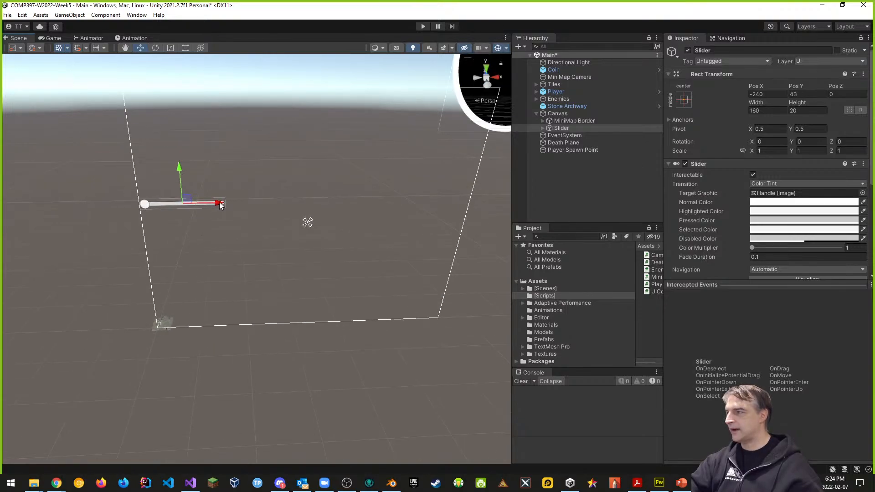
{"action": "left_click_drag", "start_coordinate": [227, 203], "coordinate": [437, 203]}
- Inspect the Slider up close and locate its Target Graphic object in the Hierarchy
{"action": "scroll", "coordinate": [448, 319], "scroll_direction": "up", "scroll_amount": 2}
{"action": "scroll", "coordinate": [447, 262], "scroll_direction": "up", "scroll_amount": 4}
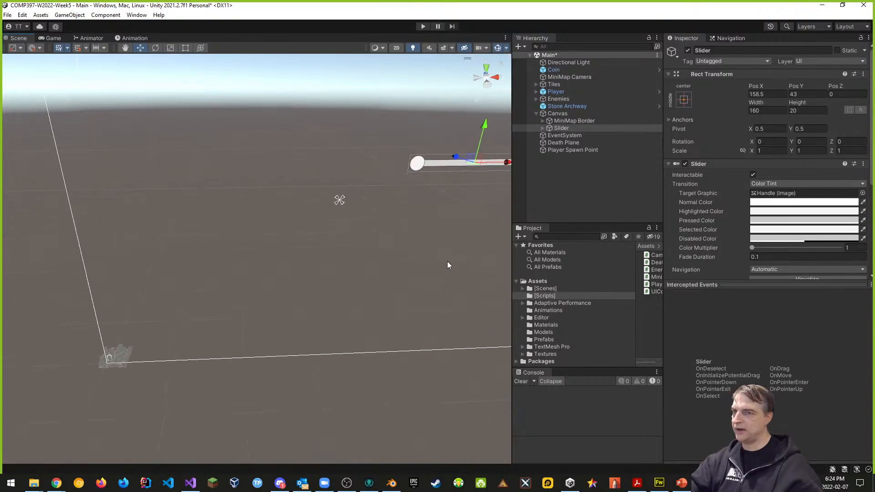
{"action": "right_click_drag", "start_coordinate": [414, 261], "coordinate": [420, 237]}
{"action": "right_click_drag", "start_coordinate": [370, 258], "coordinate": [516, 246]}
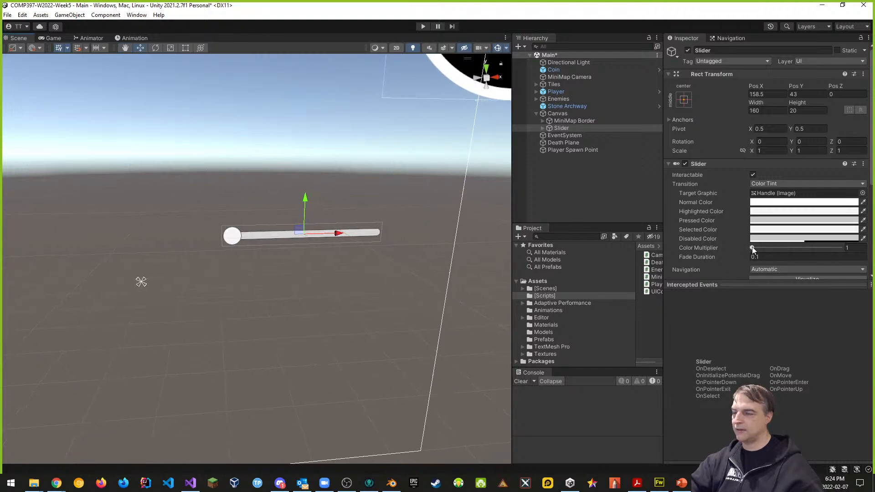
{"action": "mouse_move", "coordinate": [752, 248]}
{"action": "left_mouse_down"}
{"action": "mouse_move", "coordinate": [788, 250]}
{"action": "mouse_move", "coordinate": [746, 247]}
{"action": "left_mouse_up"}
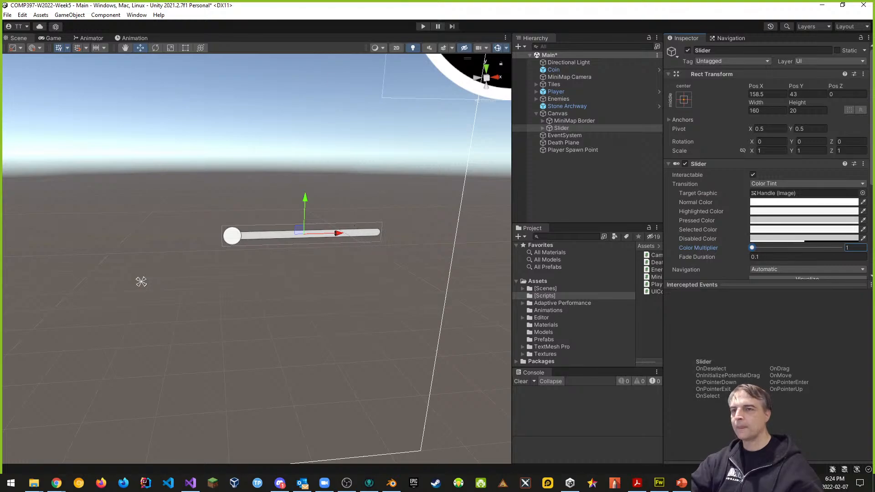
{"action": "left_click", "coordinate": [769, 194]}
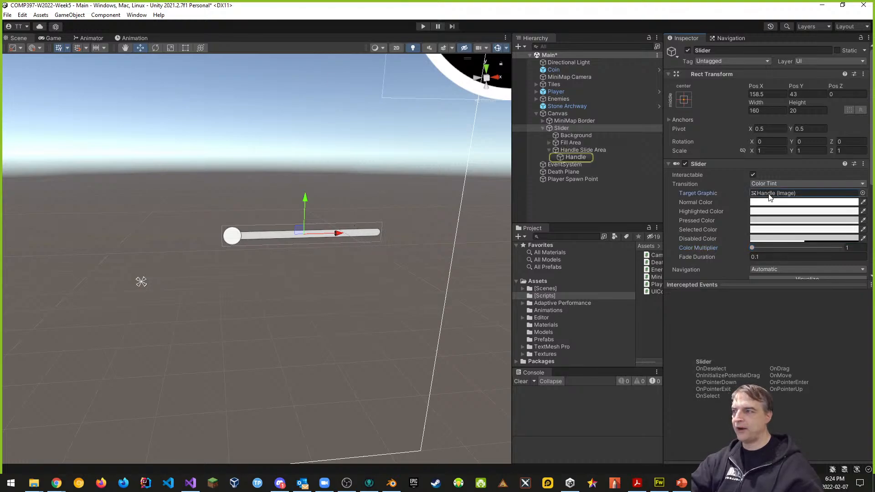
- Examine the Slider's child objects: the Handle and its Image component, the Handle Slide Area, the Fill Area and the Background
{"action": "left_click", "coordinate": [581, 153]}
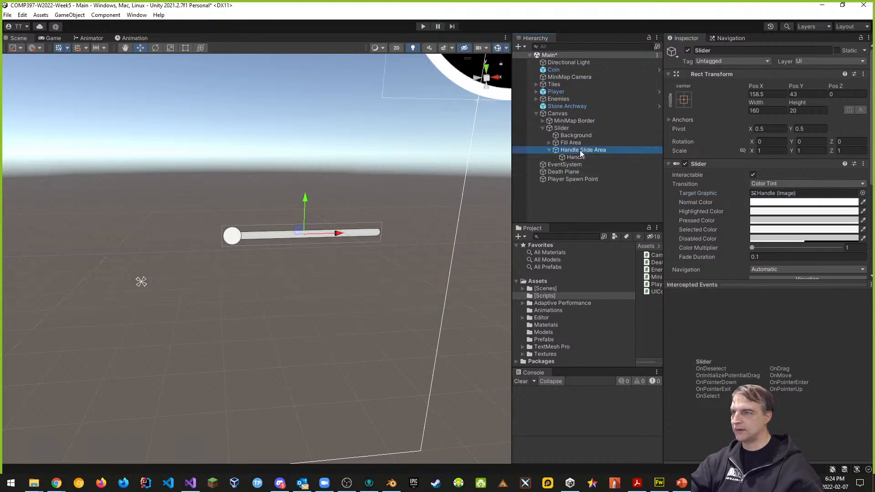
{"action": "left_click", "coordinate": [576, 157]}
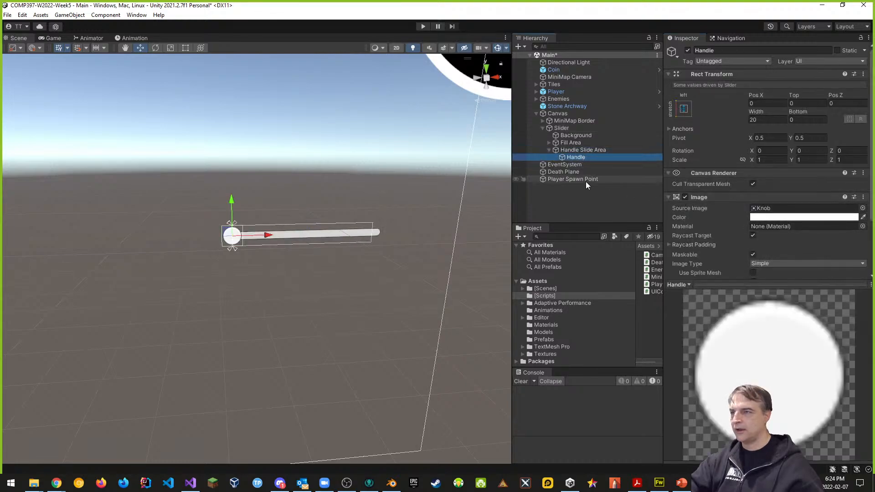
{"action": "left_click", "coordinate": [770, 209]}
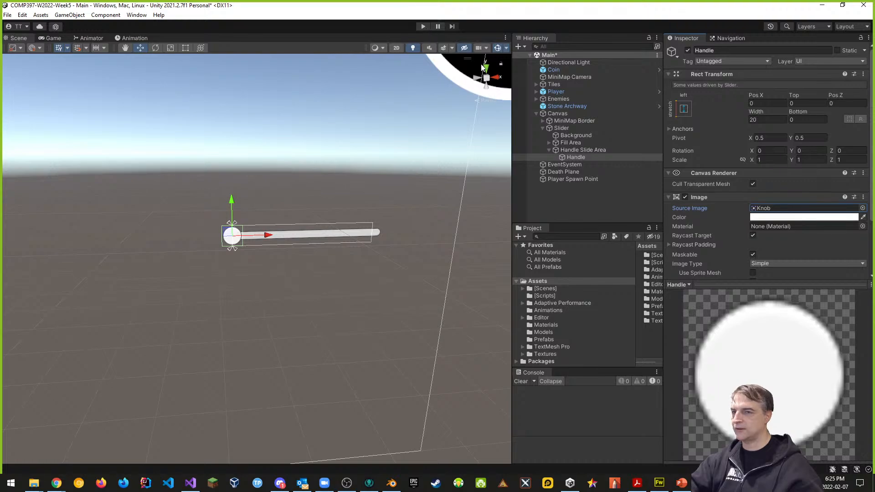
{"action": "scroll", "coordinate": [742, 246], "scroll_direction": "down", "scroll_amount": 3}
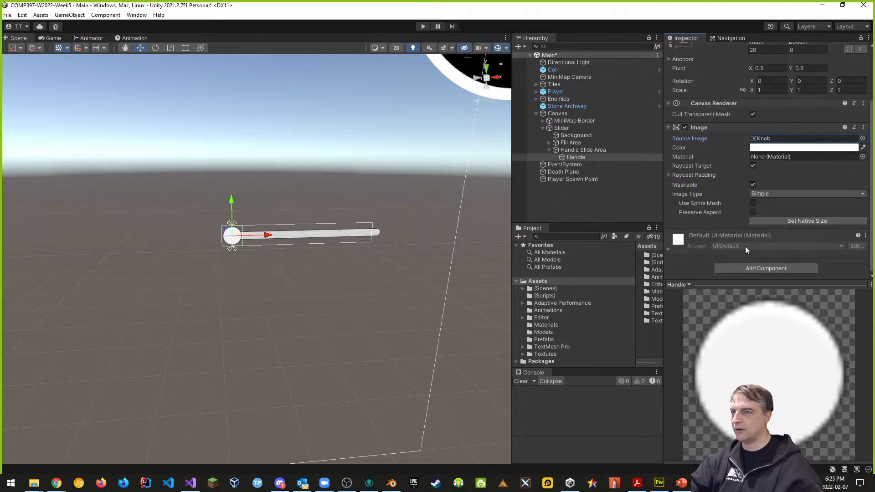
{"action": "scroll", "coordinate": [745, 246], "scroll_direction": "up", "scroll_amount": 3}
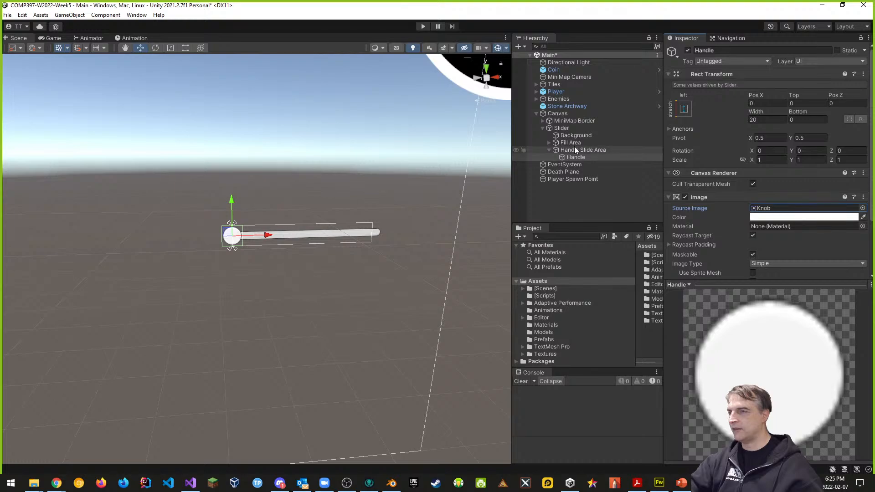
{"action": "left_click", "coordinate": [594, 150]}
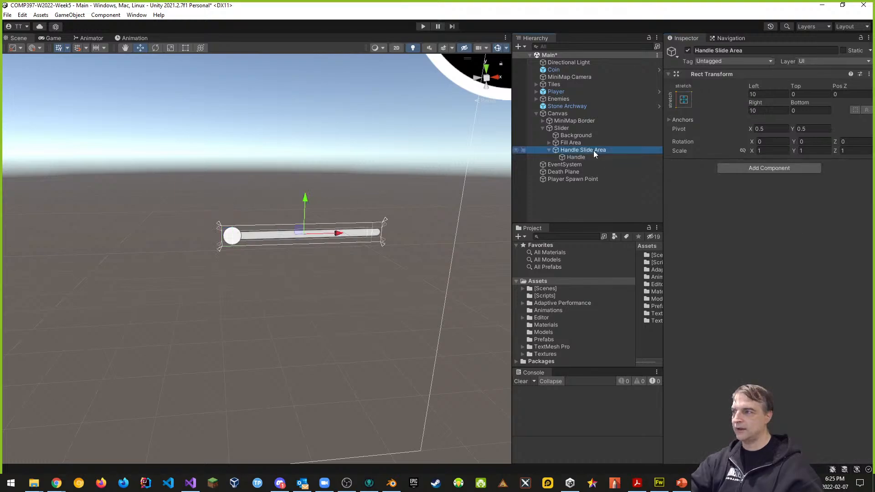
{"action": "left_click", "coordinate": [575, 143]}
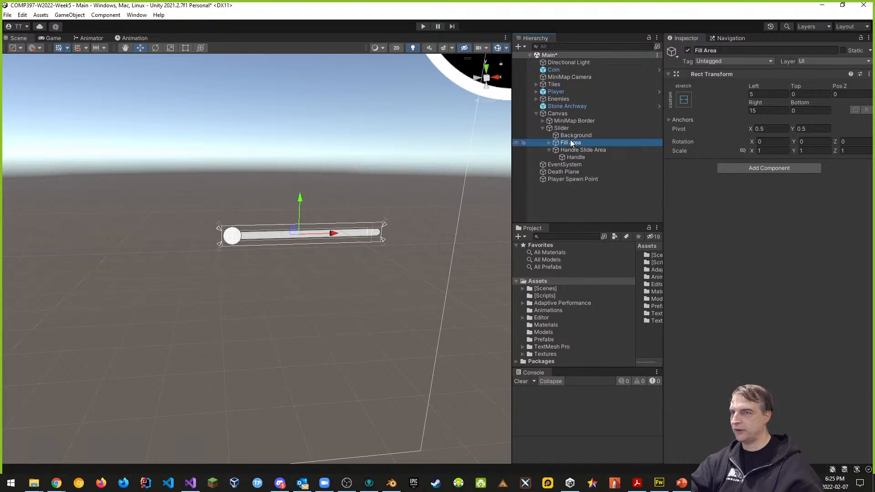
{"action": "left_click", "coordinate": [579, 136]}
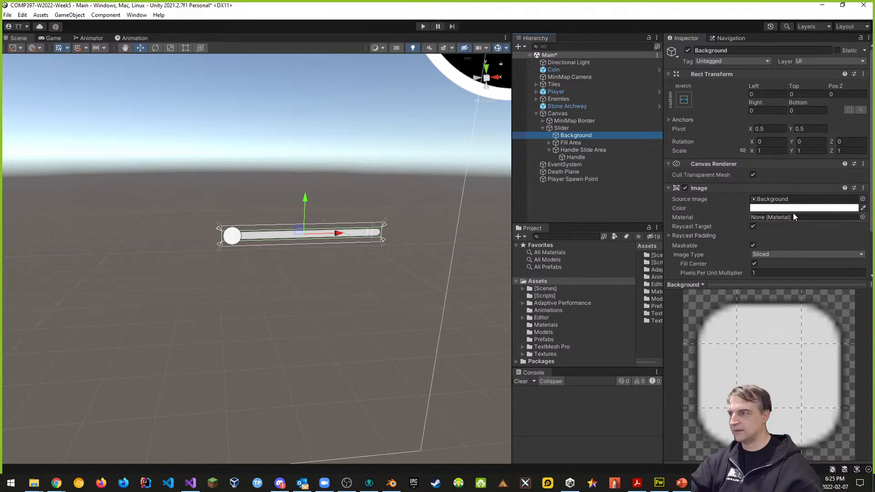
{"action": "left_click", "coordinate": [574, 143]}
{"action": "left_click", "coordinate": [583, 150]}
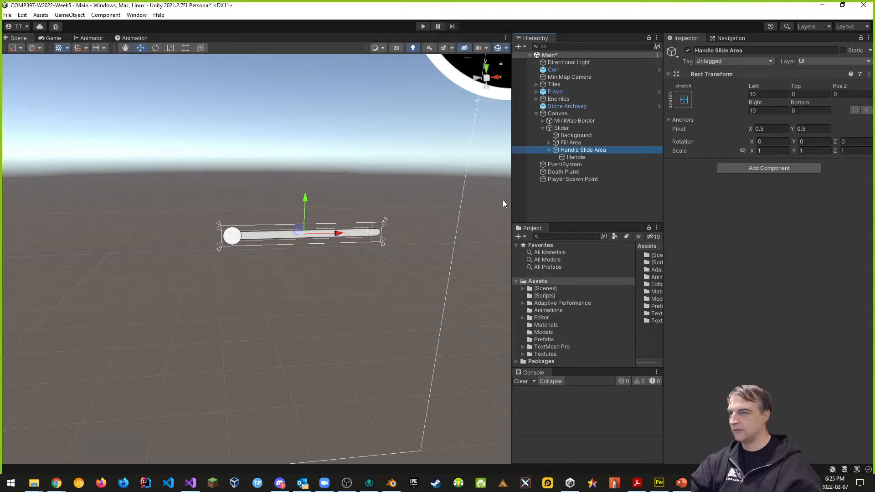
{"action": "left_click", "coordinate": [579, 157]}
{"action": "left_click", "coordinate": [579, 151]}
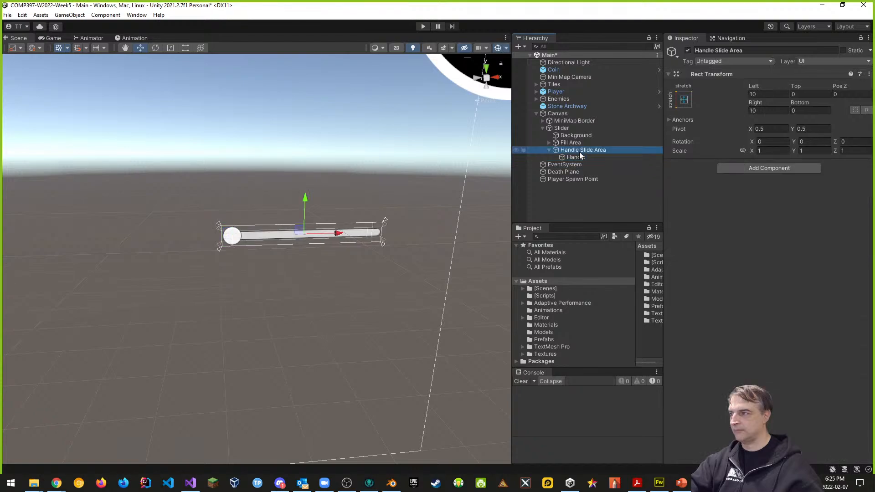
- Set the Slider's Max Value to 100 and restrict it to Whole Numbers
{"action": "left_click", "coordinate": [562, 129]}
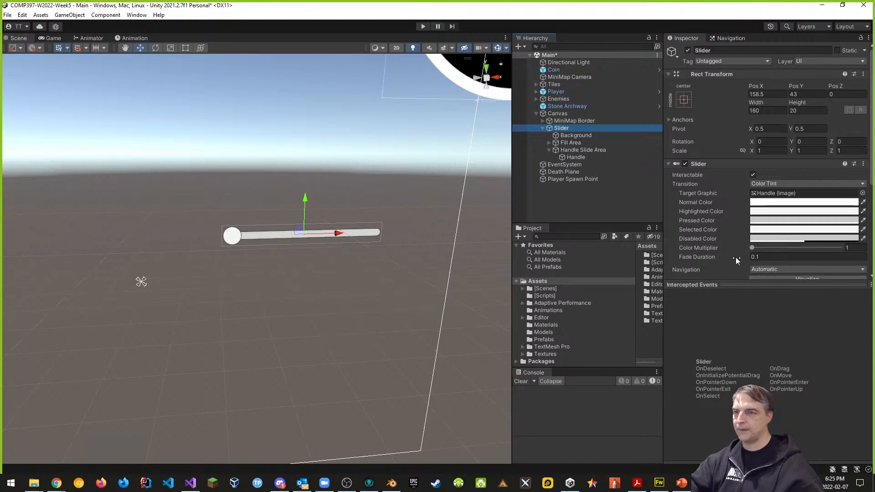
{"action": "scroll", "coordinate": [724, 263], "scroll_direction": "down", "scroll_amount": 3}
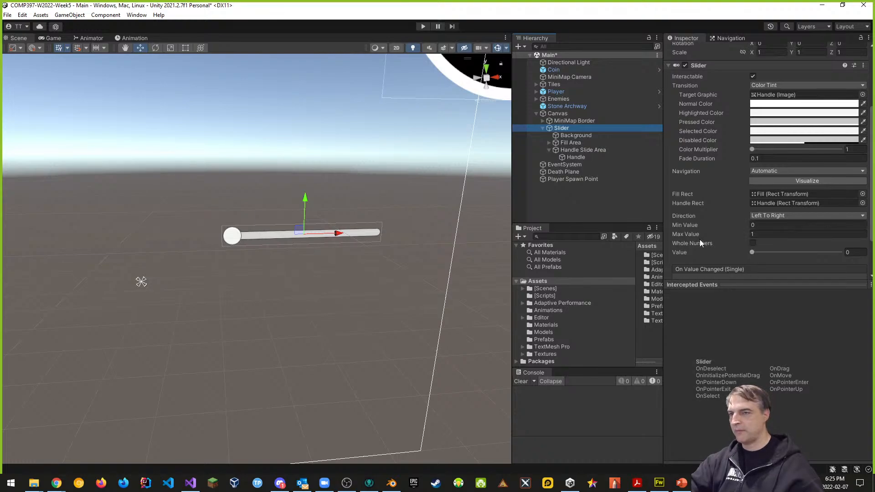
{"action": "left_click", "coordinate": [759, 234]}
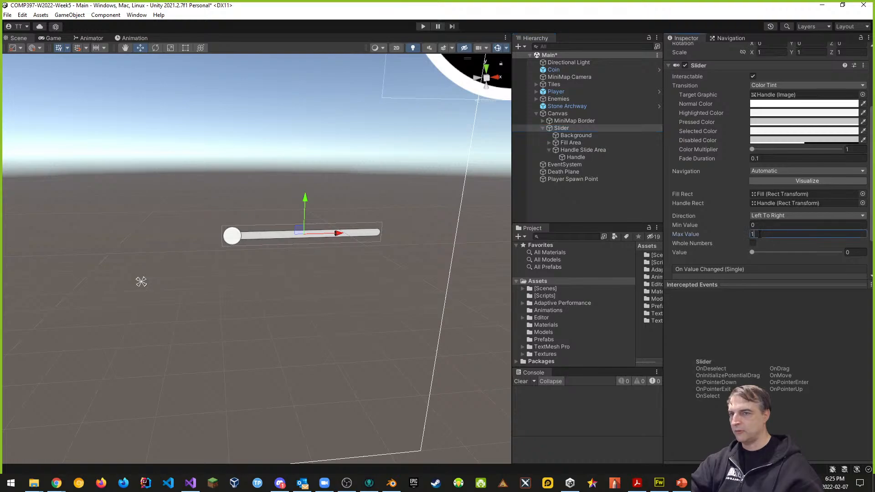
{"action": "type", "text": "100"}
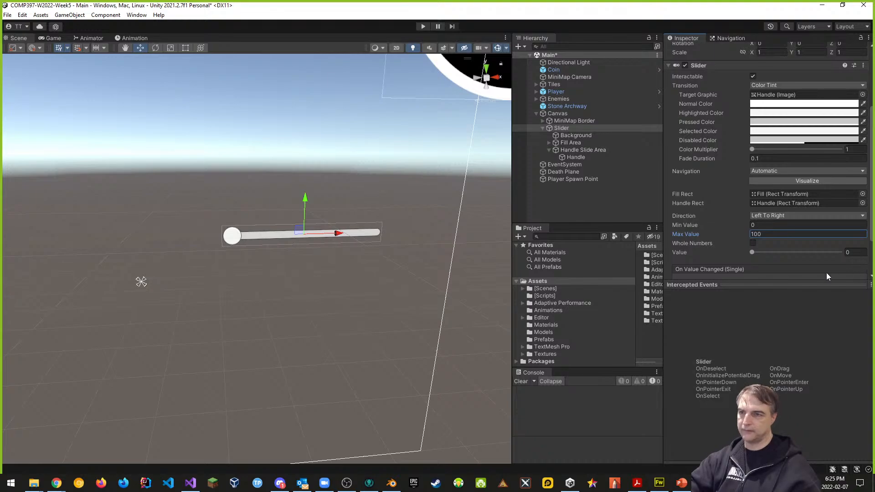
{"action": "left_click", "coordinate": [753, 243]}
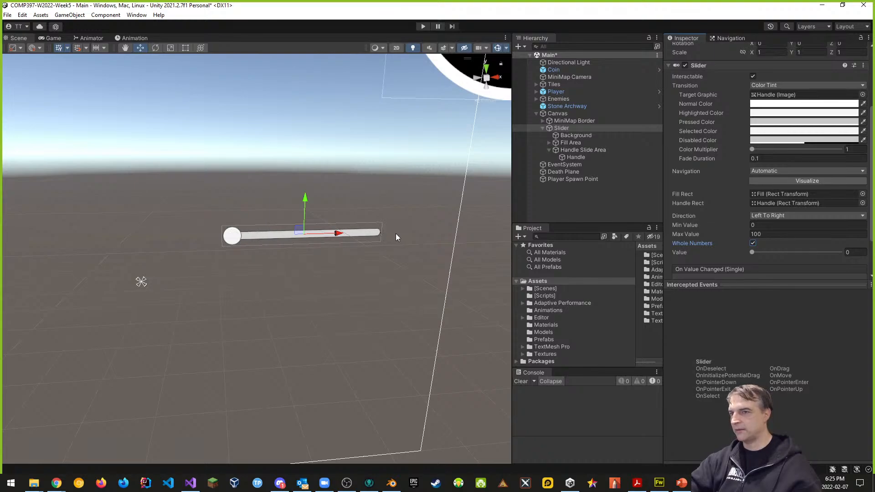
- Keep the Slider's Direction as Left To Right and raise its Value to 100
{"action": "left_click", "coordinate": [773, 216]}
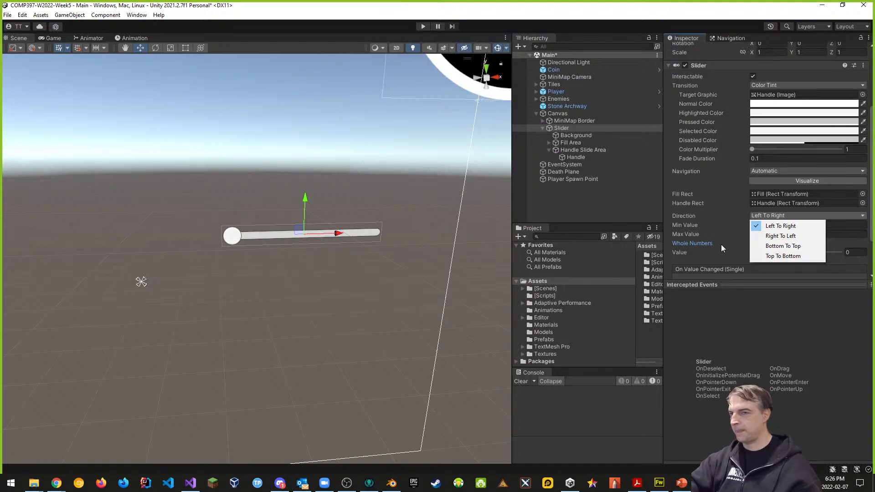
{"action": "left_click", "coordinate": [778, 225]}
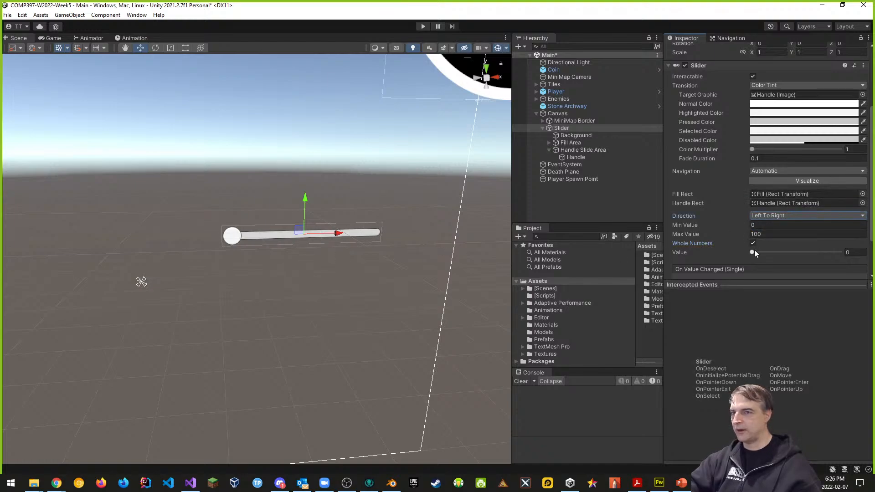
{"action": "left_click_drag", "start_coordinate": [754, 254], "coordinate": [867, 253]}
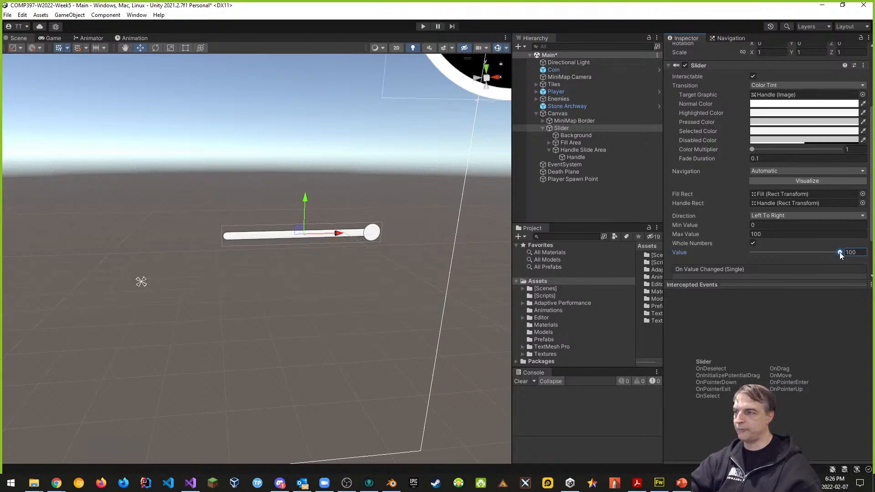
{"action": "left_click_drag", "start_coordinate": [841, 255], "coordinate": [873, 261]}
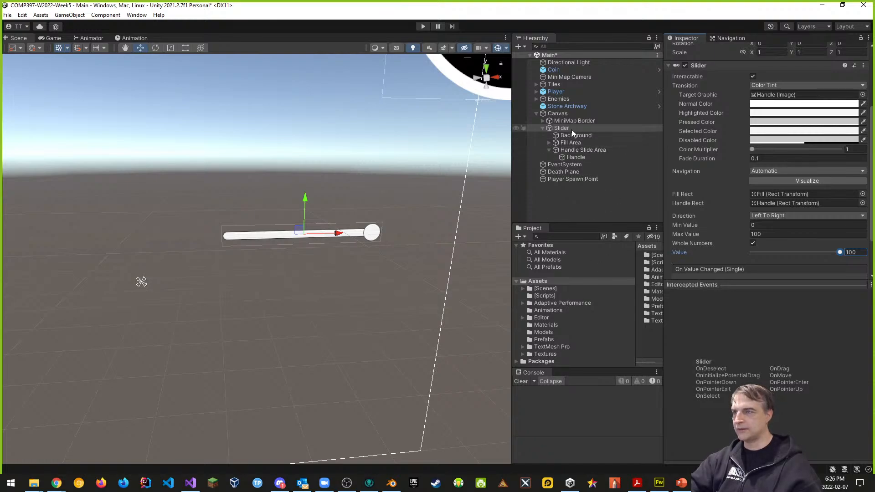
- Select the Slider's Fill Area object to inspect its settings
{"action": "left_click", "coordinate": [573, 142]}
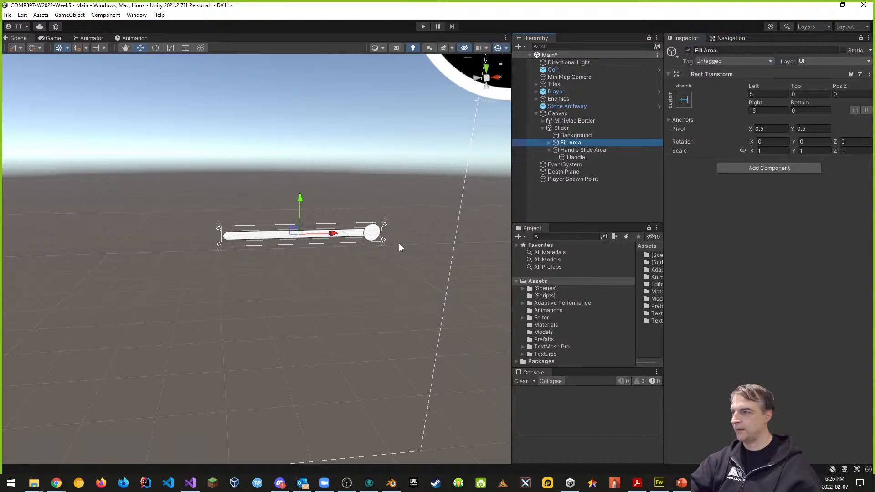
- Change the colour of the slider's Fill image to bright green
{"action": "left_click_drag", "start_coordinate": [300, 201], "coordinate": [302, 139]}
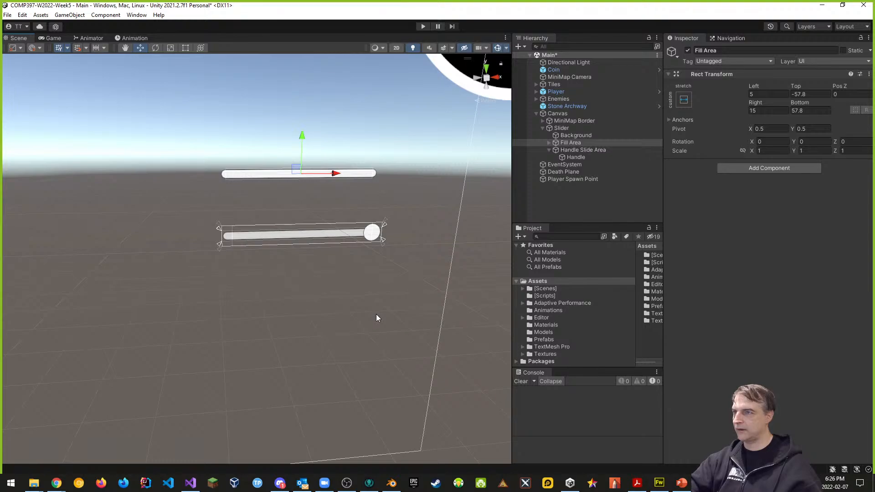
{"action": "key", "text": "ctrl+z"}
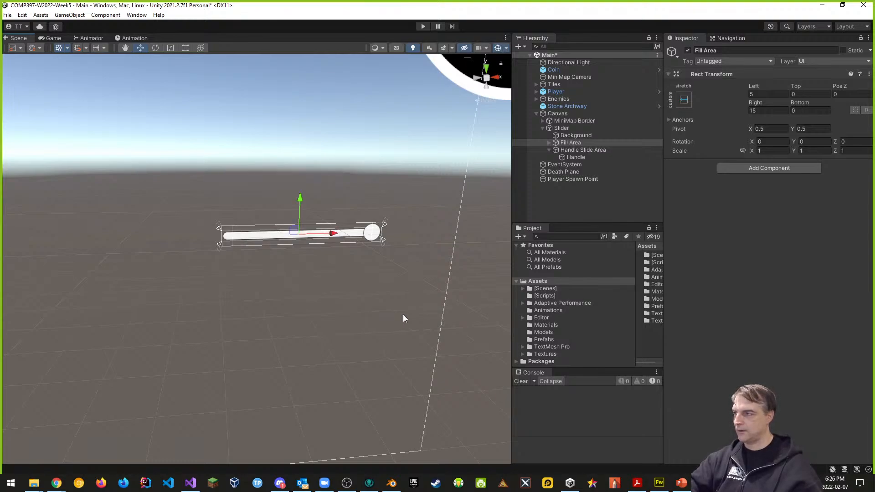
{"action": "left_click", "coordinate": [549, 142]}
{"action": "left_click", "coordinate": [570, 150]}
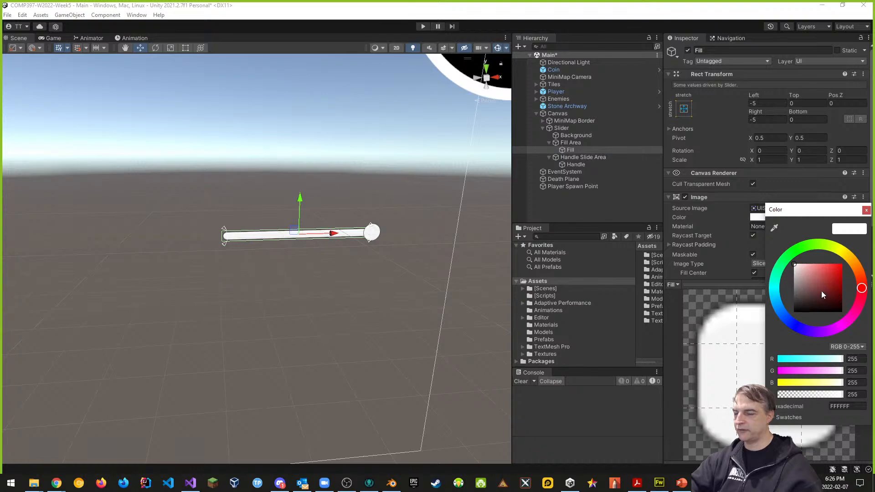
{"action": "left_click_drag", "start_coordinate": [823, 294], "coordinate": [856, 261]}
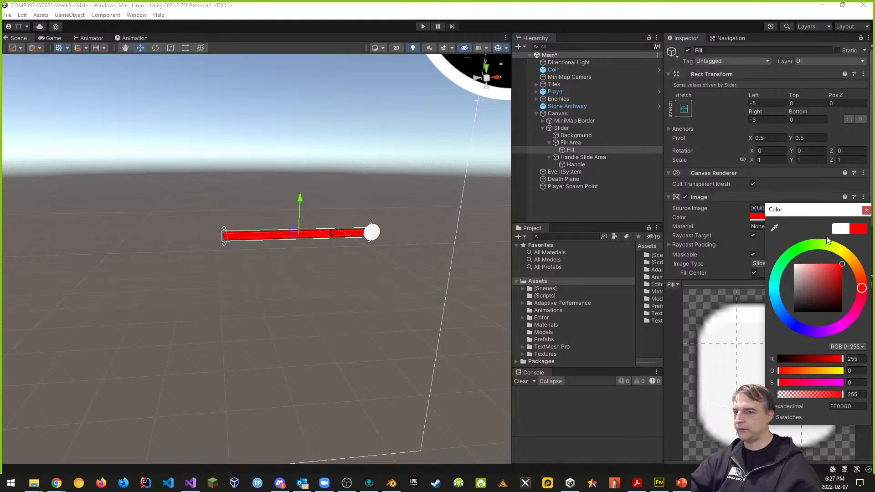
{"action": "left_click", "coordinate": [806, 249]}
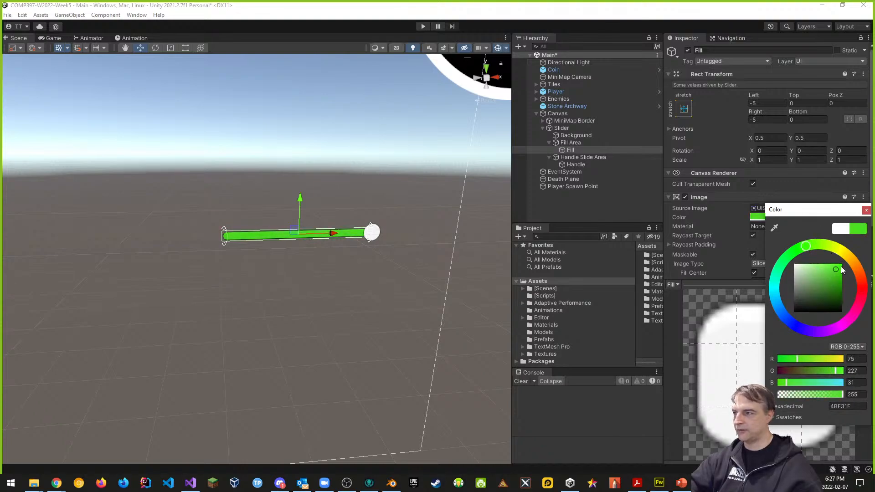
- Deactivate the slider's Handle Slide Area object so its handle is hidden
{"action": "left_click", "coordinate": [576, 142]}
{"action": "left_click", "coordinate": [570, 149]}
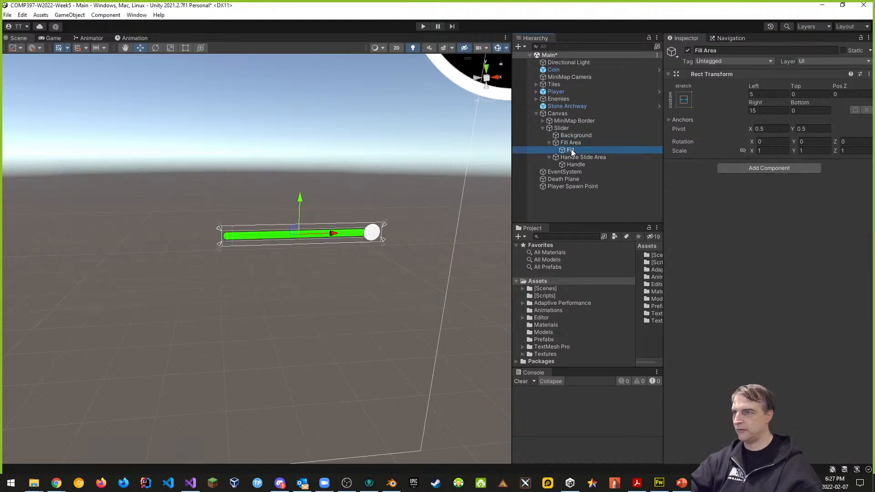
{"action": "left_click", "coordinate": [570, 157]}
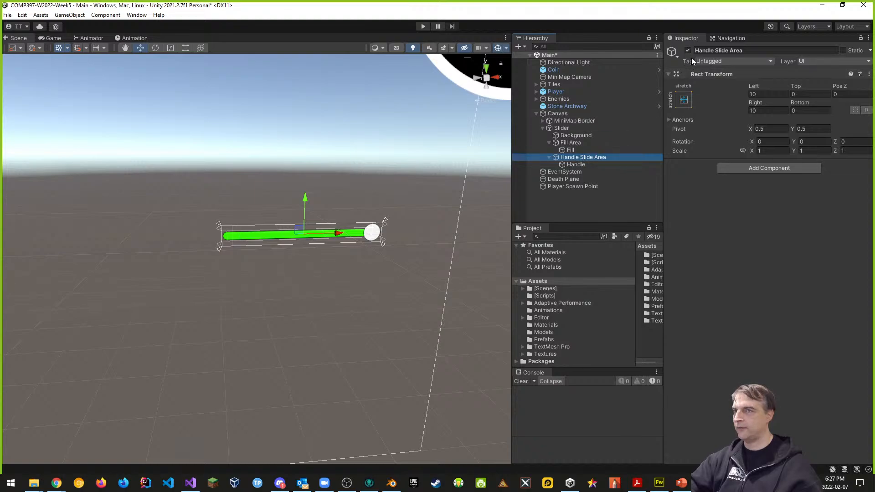
{"action": "left_click", "coordinate": [688, 51]}
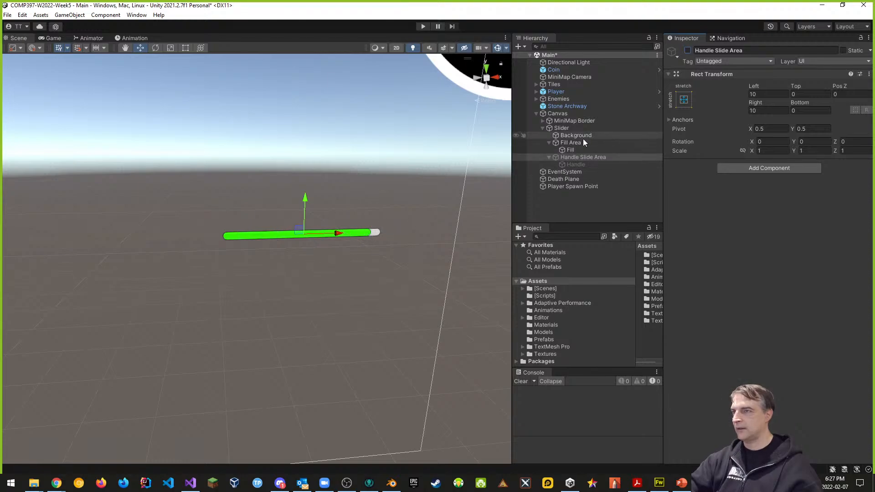
- Set the colour of the slider's Background image to black (000000)
{"action": "left_click", "coordinate": [566, 143]}
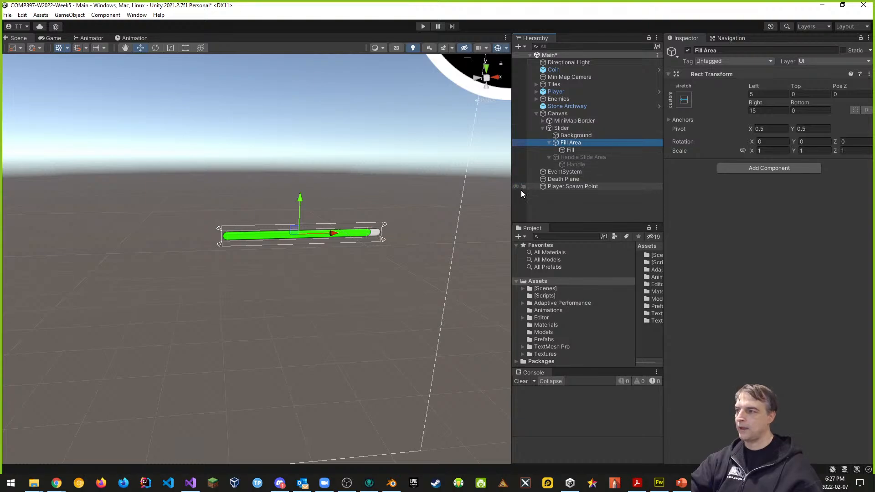
{"action": "left_click", "coordinate": [569, 136]}
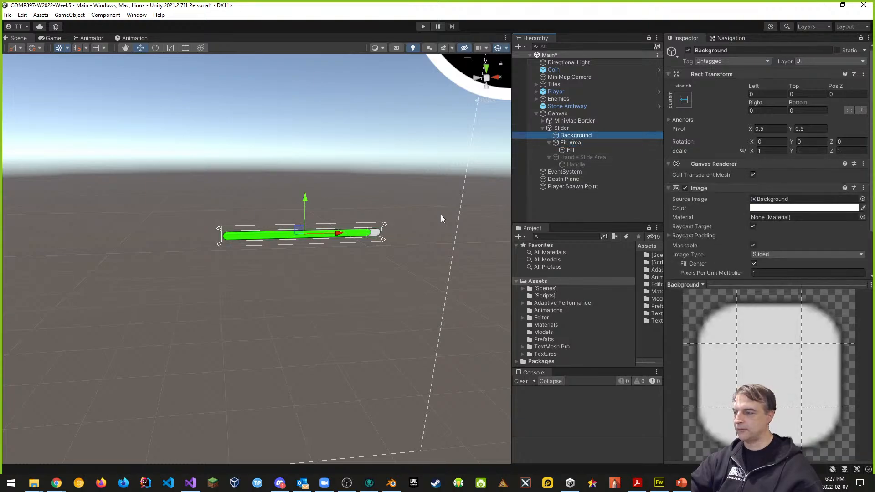
{"action": "left_click", "coordinate": [774, 208]}
{"action": "left_click_drag", "start_coordinate": [806, 275], "coordinate": [790, 320]}
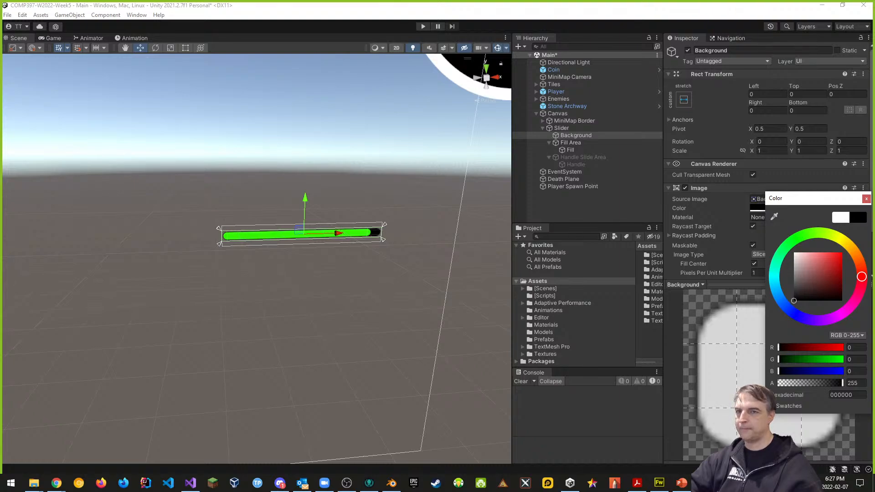
{"action": "left_click", "coordinate": [866, 199]}
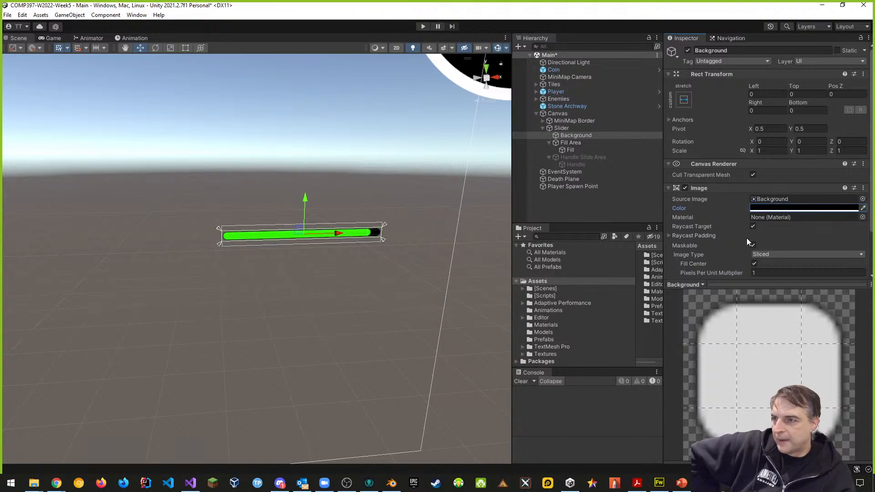
- Try the Simple image type with Use Sprite Mesh enabled on the slider's Background image
{"action": "left_click", "coordinate": [774, 199]}
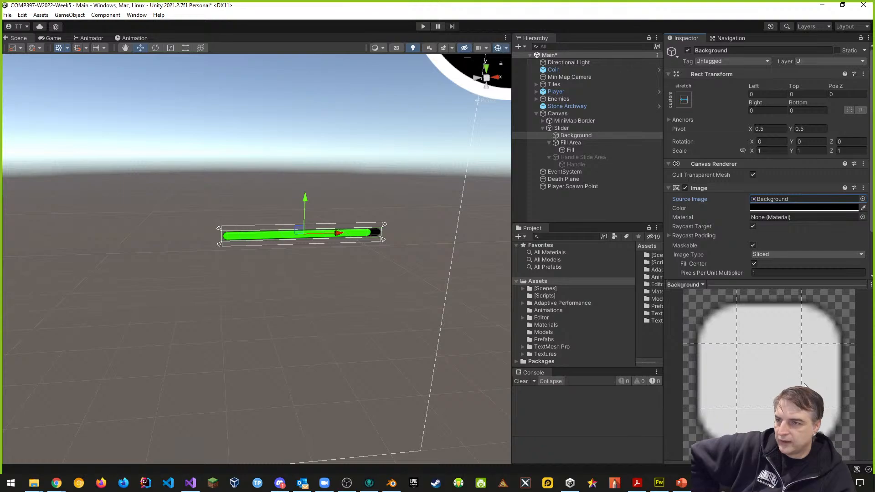
{"action": "scroll", "coordinate": [747, 228], "scroll_direction": "down", "scroll_amount": 3}
{"action": "left_click", "coordinate": [767, 203]}
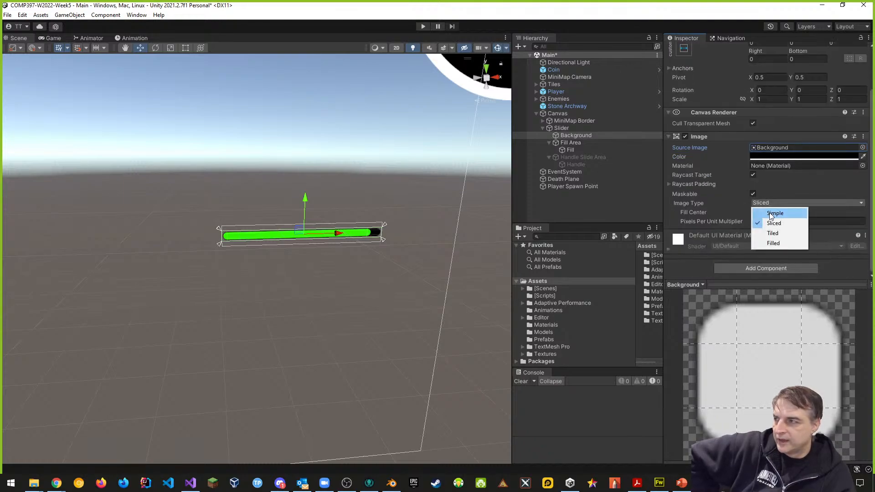
{"action": "left_click", "coordinate": [771, 214]}
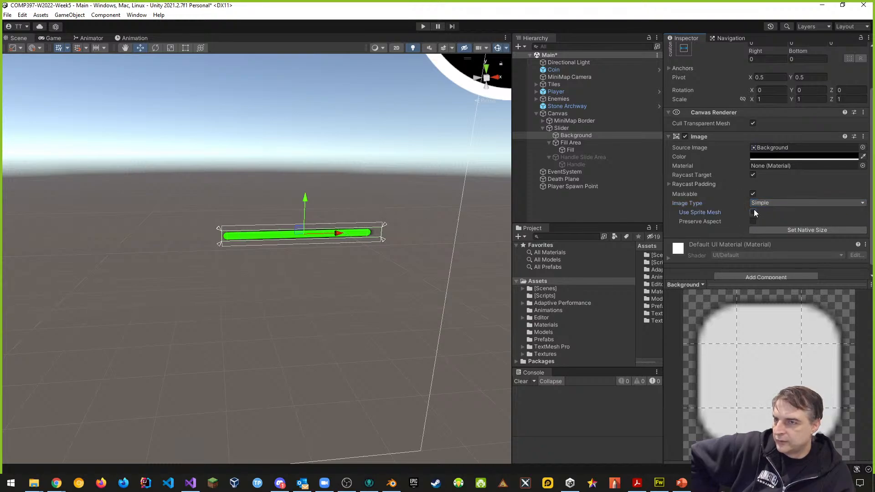
{"action": "left_click", "coordinate": [753, 212]}
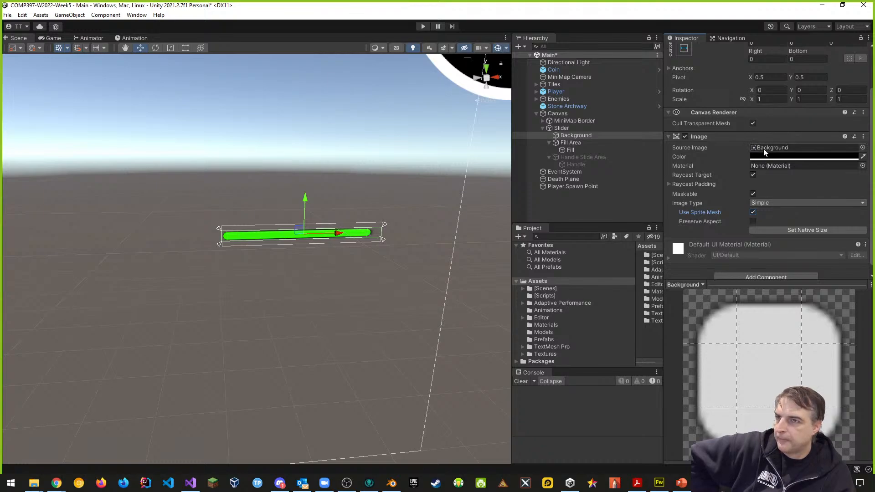
- Try the Simple image type with Use Sprite Mesh on the Fill image and return it to Sliced
{"action": "left_click", "coordinate": [576, 144]}
{"action": "left_click", "coordinate": [571, 151]}
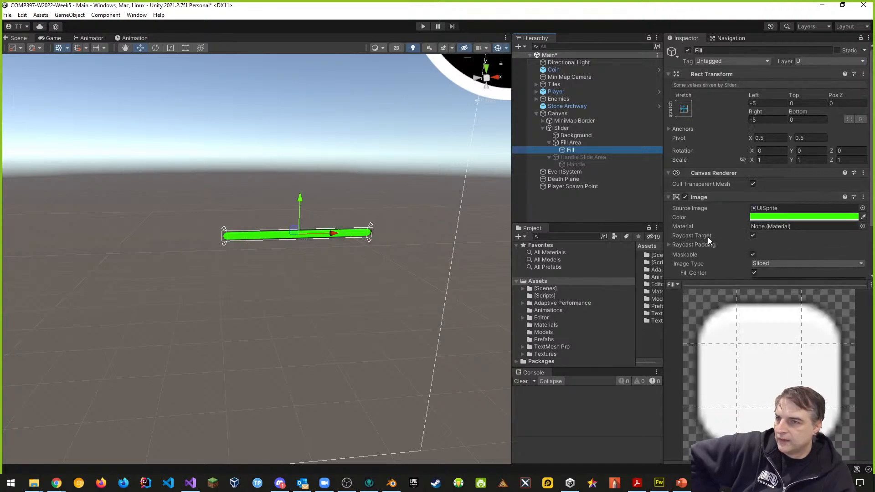
{"action": "scroll", "coordinate": [747, 219], "scroll_direction": "down", "scroll_amount": 3}
{"action": "left_click", "coordinate": [773, 213]}
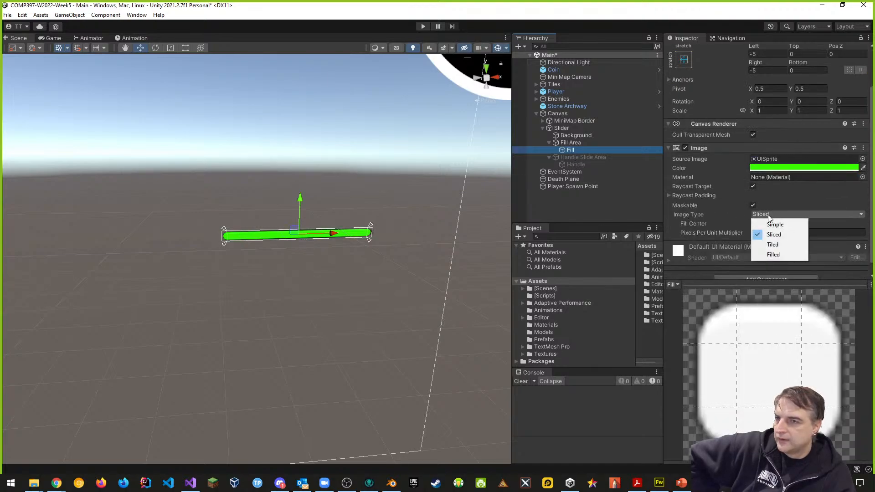
{"action": "left_click", "coordinate": [766, 223]}
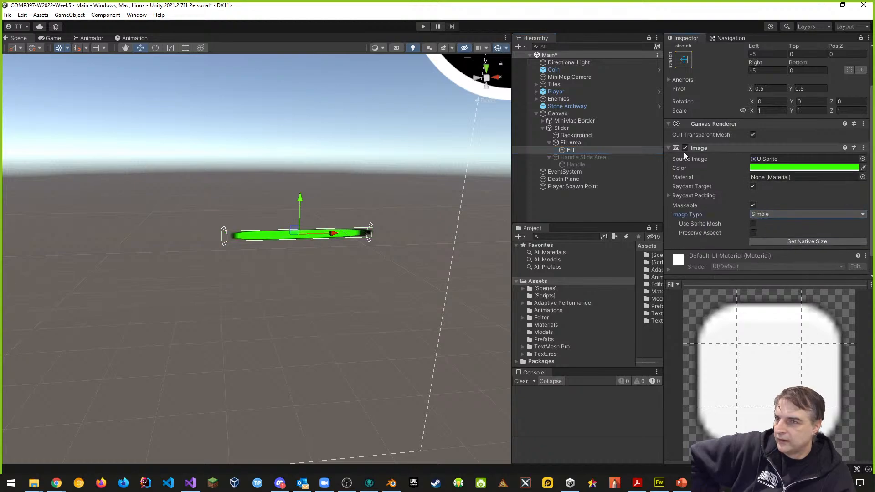
{"action": "left_click", "coordinate": [753, 224]}
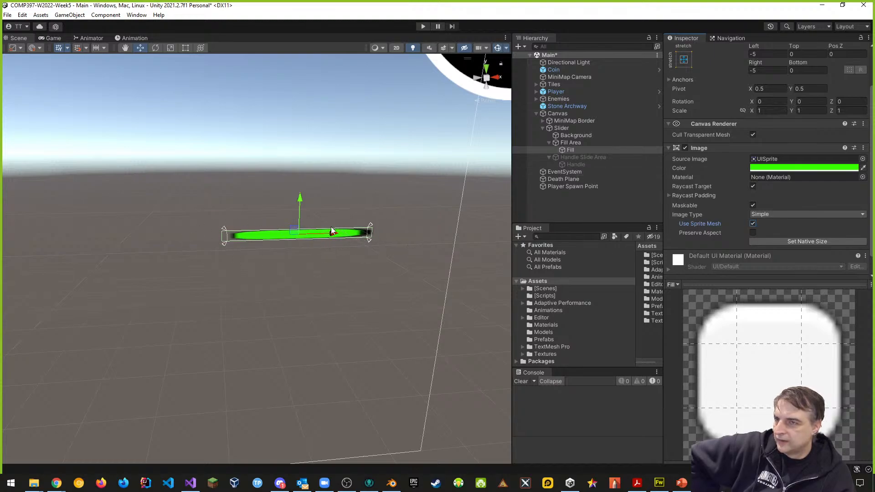
{"action": "left_click", "coordinate": [764, 215]}
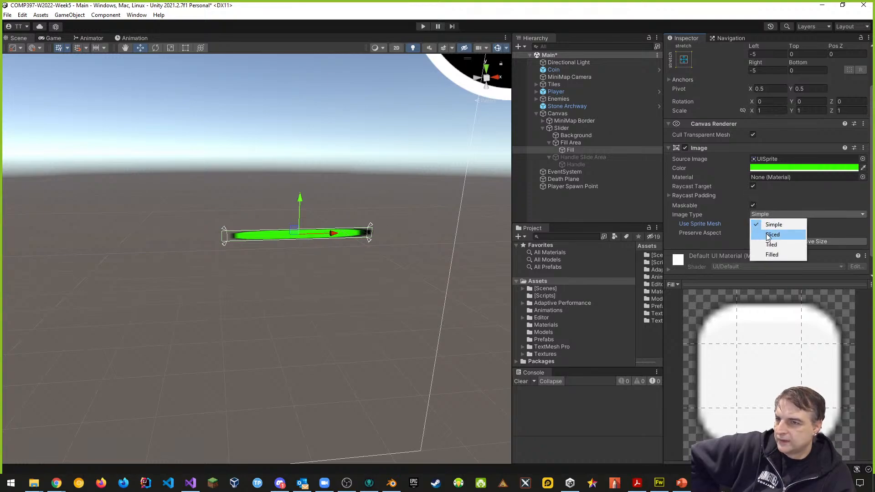
{"action": "left_click", "coordinate": [770, 235]}
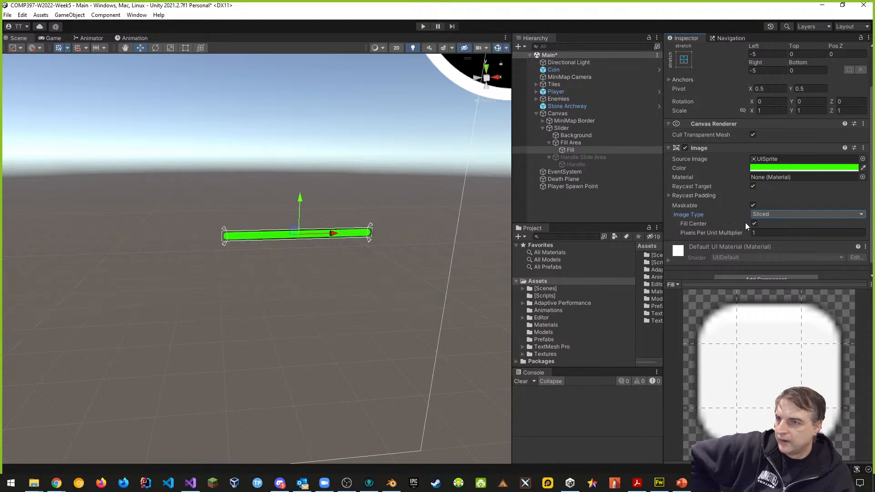
- Switch the slider's Background image type back to Sliced
{"action": "scroll", "coordinate": [732, 229], "scroll_direction": "down", "scroll_amount": 1}
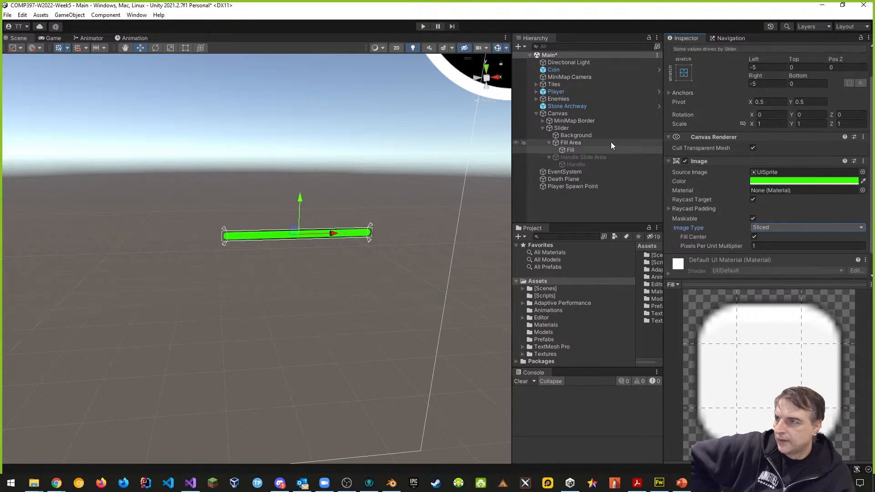
{"action": "left_click", "coordinate": [570, 143]}
{"action": "left_click", "coordinate": [572, 136]}
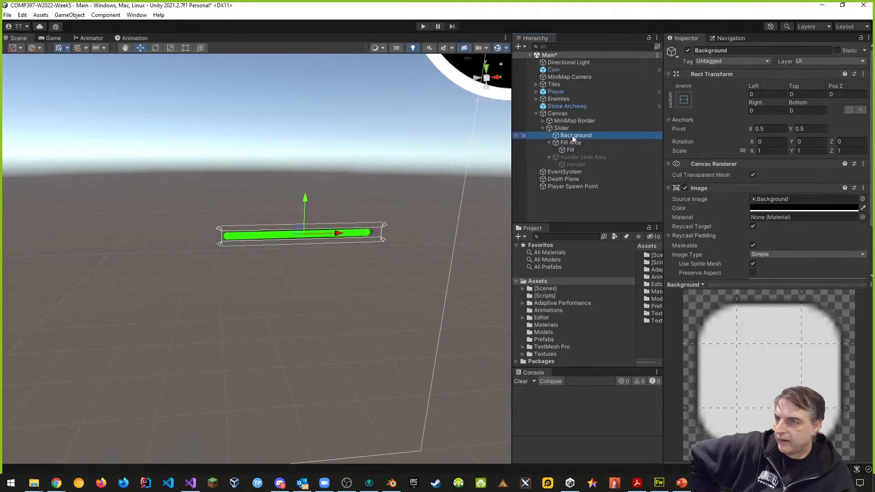
{"action": "scroll", "coordinate": [723, 235], "scroll_direction": "down", "scroll_amount": 3}
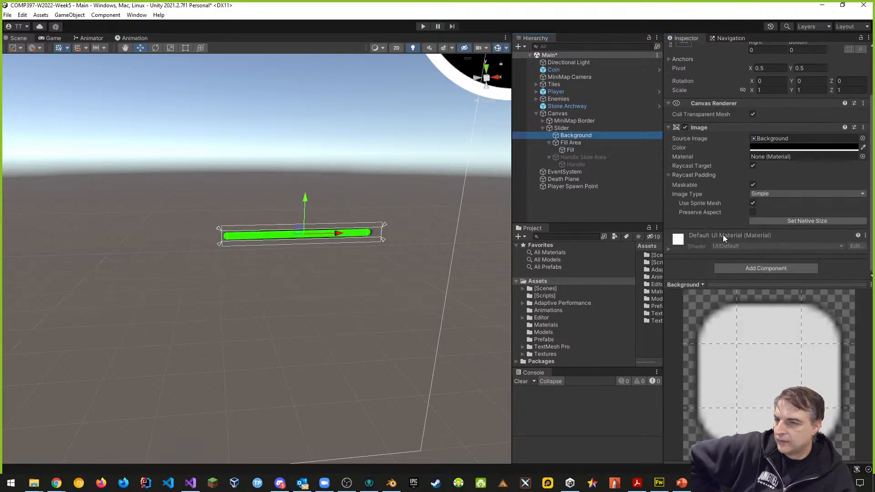
{"action": "left_click", "coordinate": [777, 192]}
{"action": "left_click", "coordinate": [772, 214]}
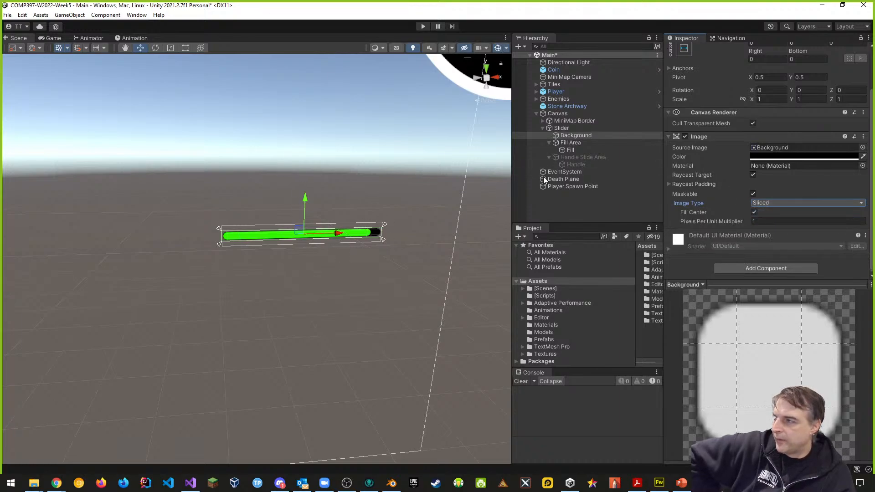
- Try moving the Background above the fill bar and setting its Bottom offset to 0, and undo these changes
{"action": "left_click_drag", "start_coordinate": [305, 199], "coordinate": [304, 189]}
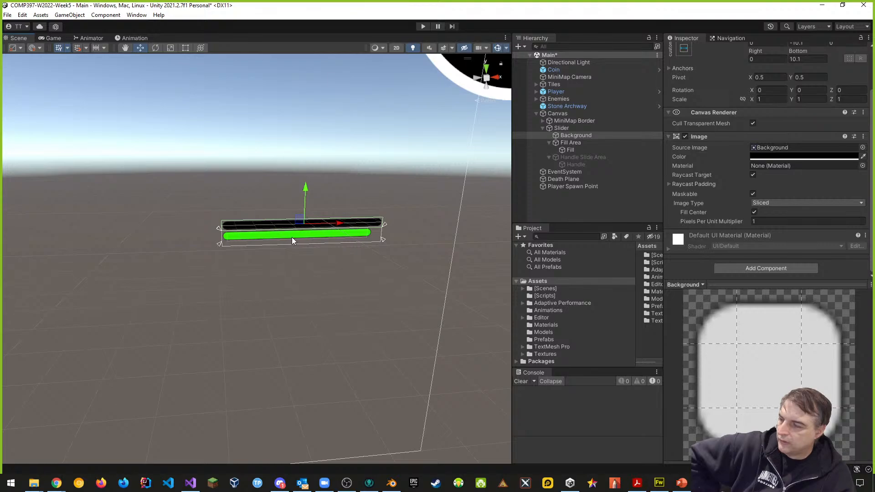
{"action": "left_click_drag", "start_coordinate": [305, 188], "coordinate": [308, 176]}
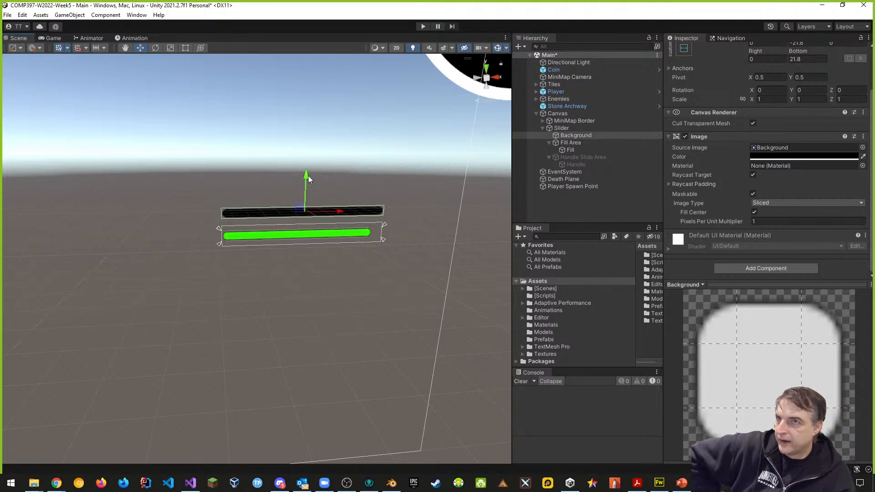
{"action": "double_click", "coordinate": [804, 59]}
{"action": "type", "text": "0"}
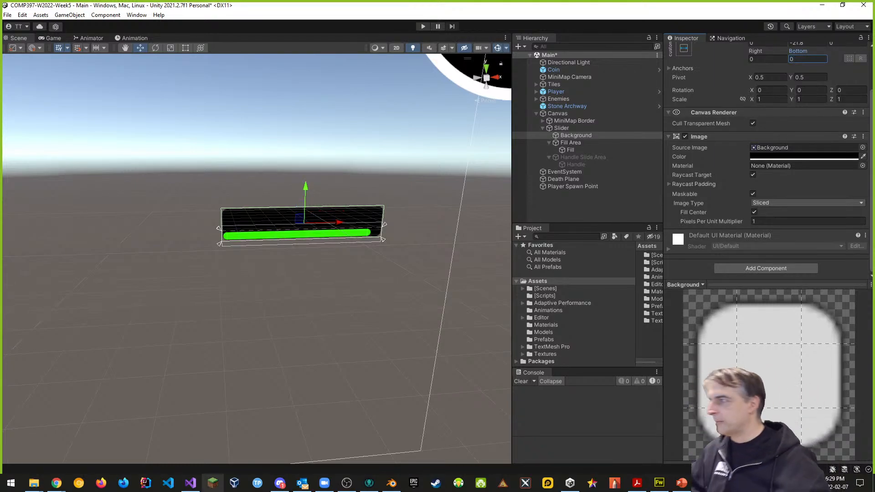
{"action": "middle_click_drag", "start_coordinate": [424, 289], "coordinate": [364, 281]}
{"action": "scroll", "coordinate": [766, 100], "scroll_direction": "up", "scroll_amount": 2}
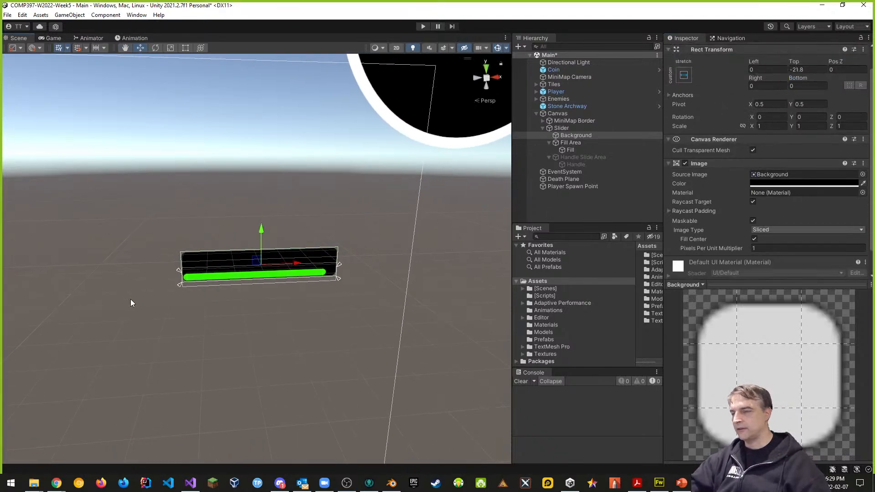
{"action": "key", "text": "ctrl+z"}
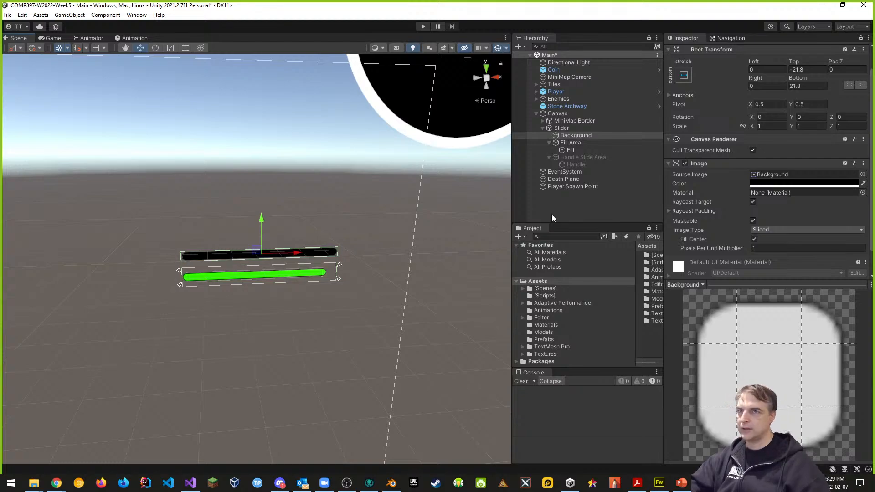
{"action": "key", "text": "ctrl+z"}
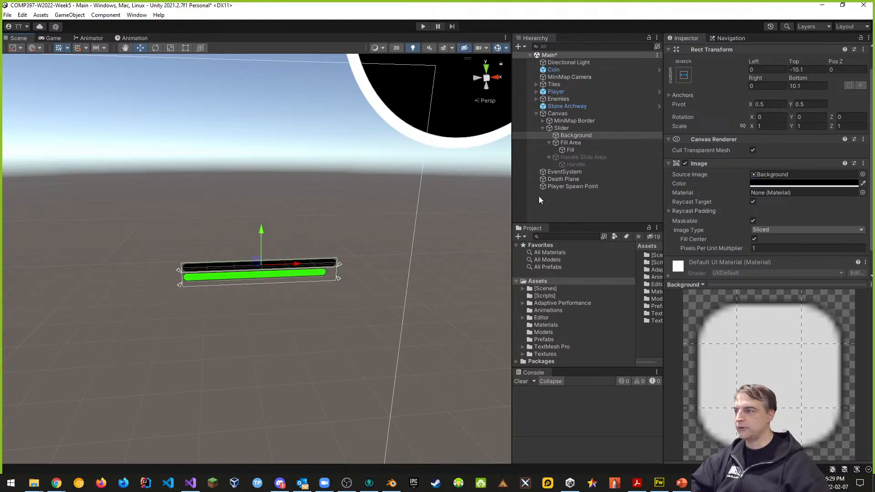
{"action": "key", "text": "ctrl+z"}
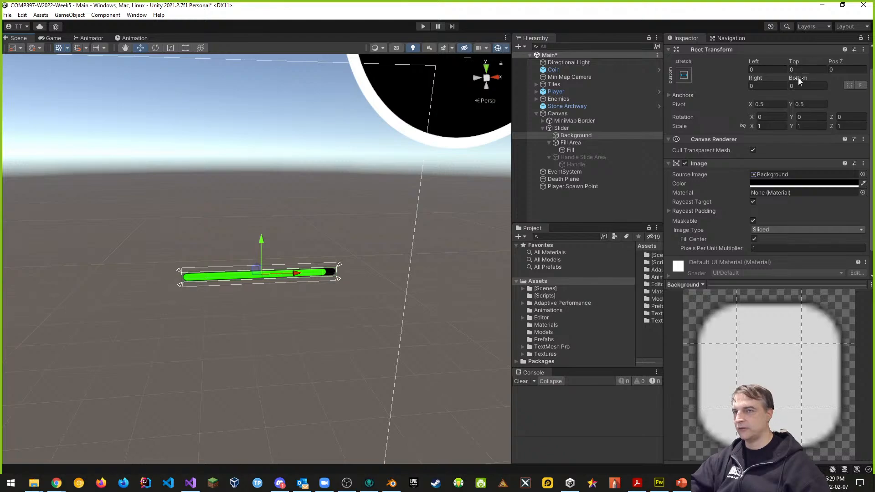
- Move the slider's Background straight up by about 32.4 units, clear of the green fill bar
{"action": "left_click_drag", "start_coordinate": [263, 241], "coordinate": [264, 208]}
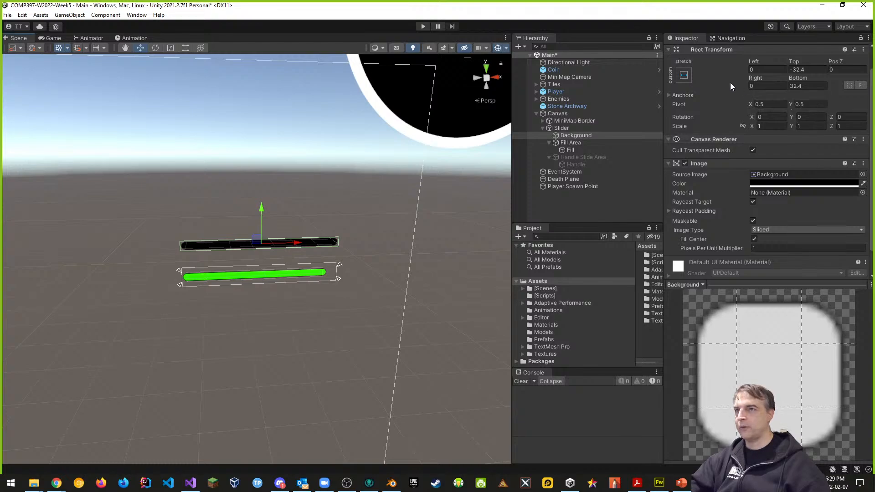
{"action": "scroll", "coordinate": [725, 96], "scroll_direction": "up", "scroll_amount": 1}
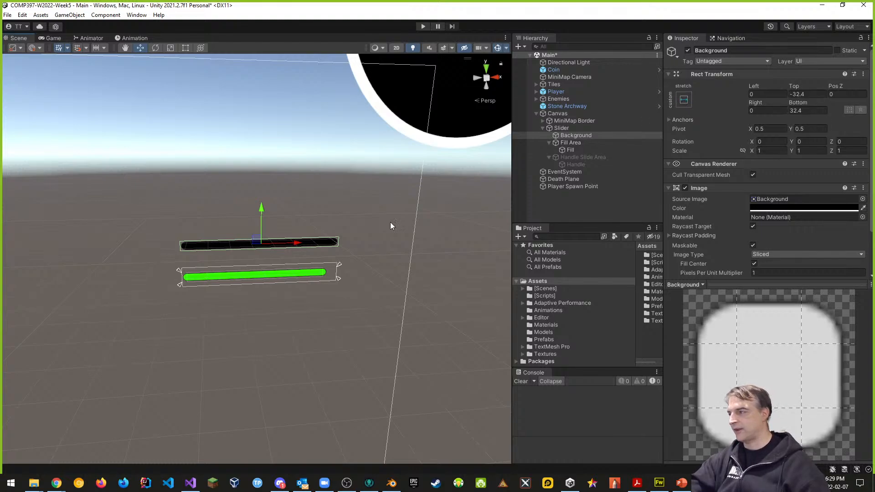
- Try a Top offset of 0 and a Bottom offset of 0 on the slider's Background, and undo these together with its upward move
{"action": "left_click", "coordinate": [802, 93]}
{"action": "type", "text": "0"}
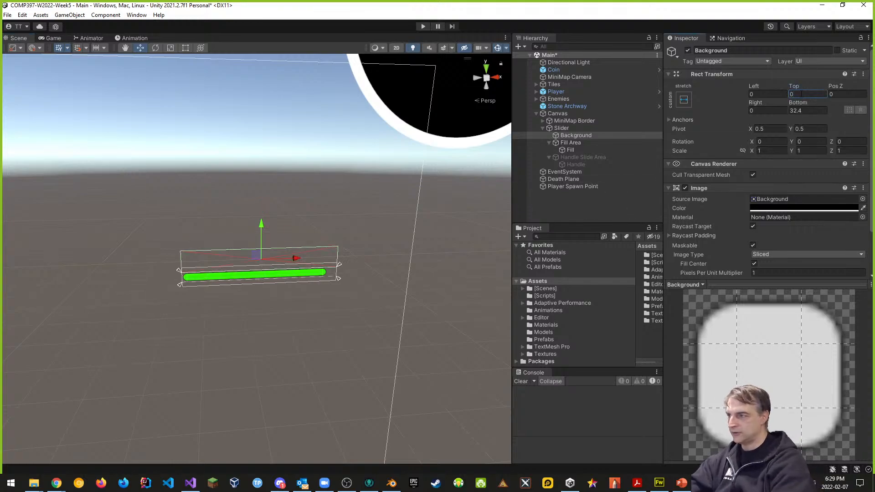
{"action": "key", "text": "Escape"}
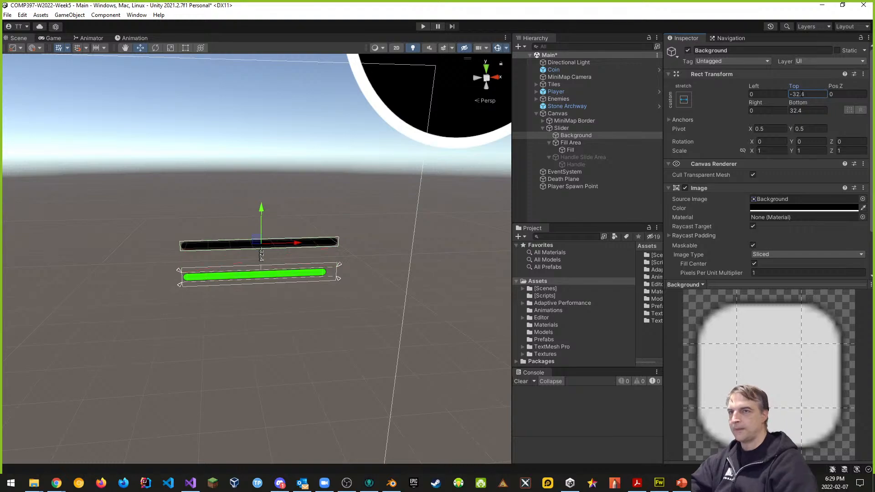
{"action": "left_click", "coordinate": [802, 110]}
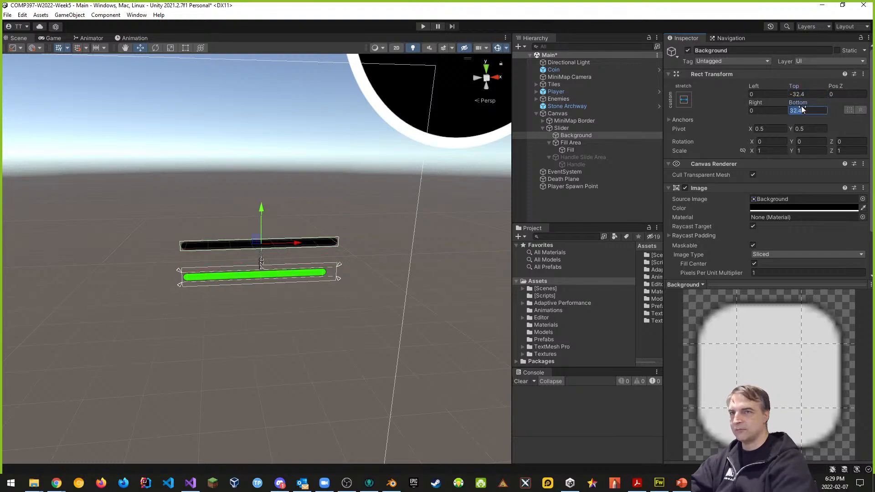
{"action": "type", "text": "0"}
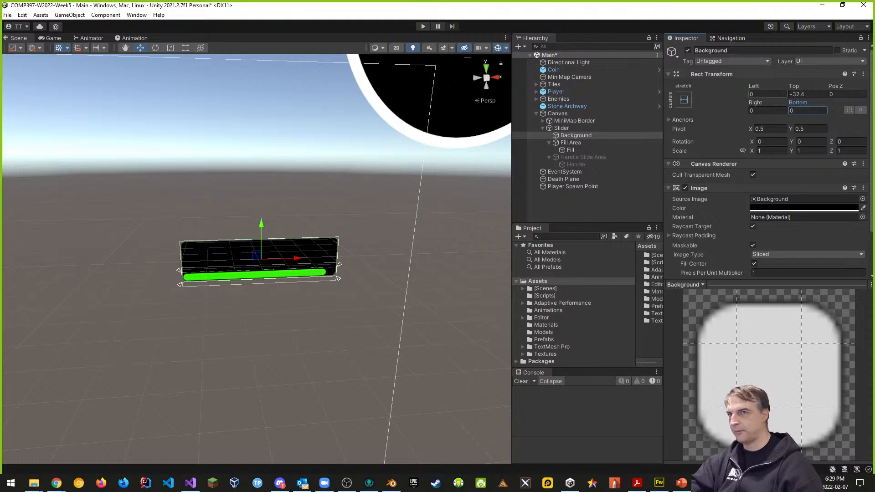
{"action": "key", "text": "Escape"}
{"action": "key", "text": "ctrl+z"}
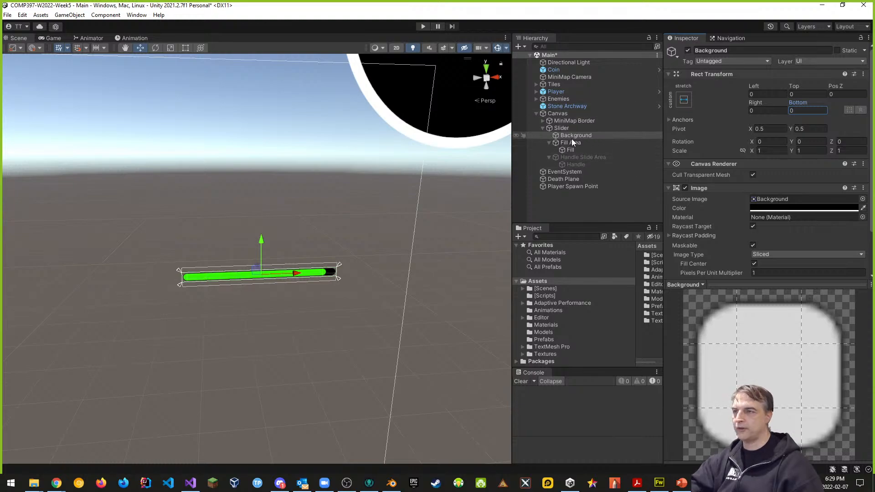
- Set the height of the Slider object to 30 in its Rect Transform
{"action": "left_click", "coordinate": [563, 127]}
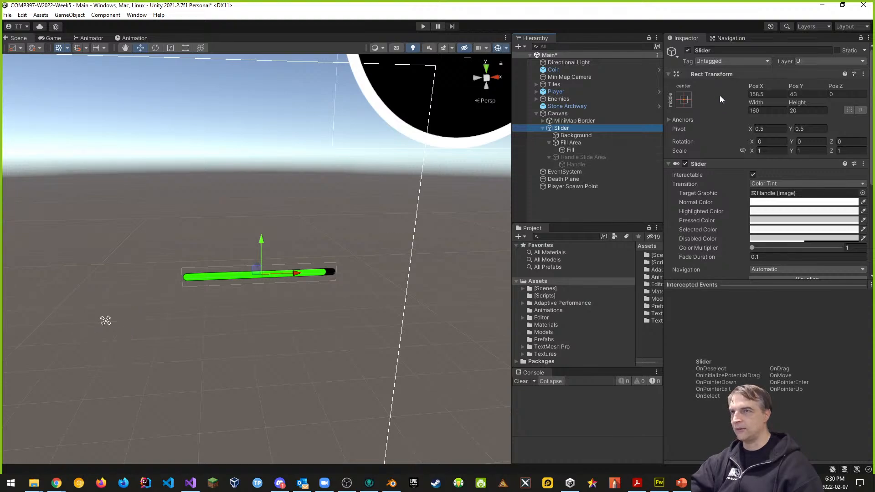
{"action": "left_click", "coordinate": [578, 136]}
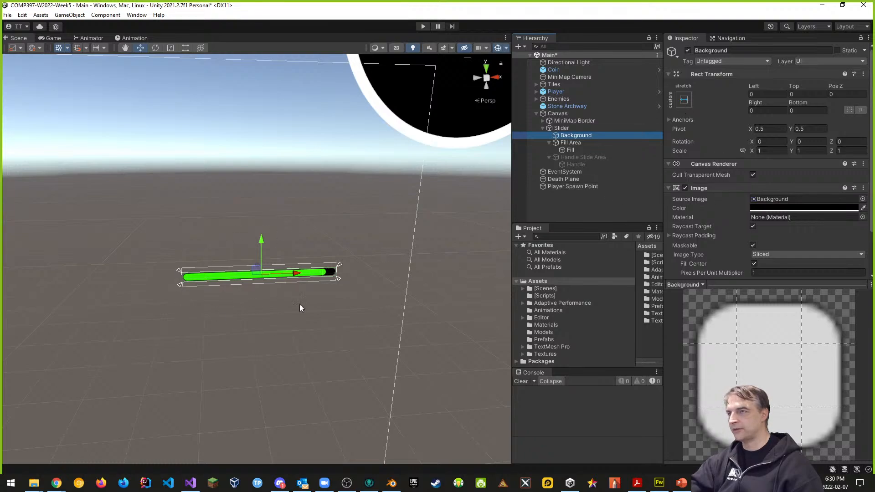
{"action": "left_click", "coordinate": [562, 129]}
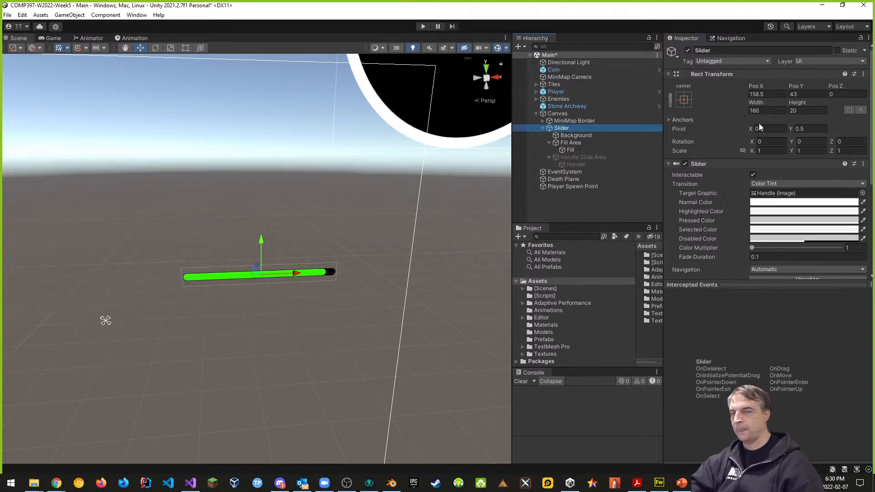
{"action": "left_click", "coordinate": [803, 110]}
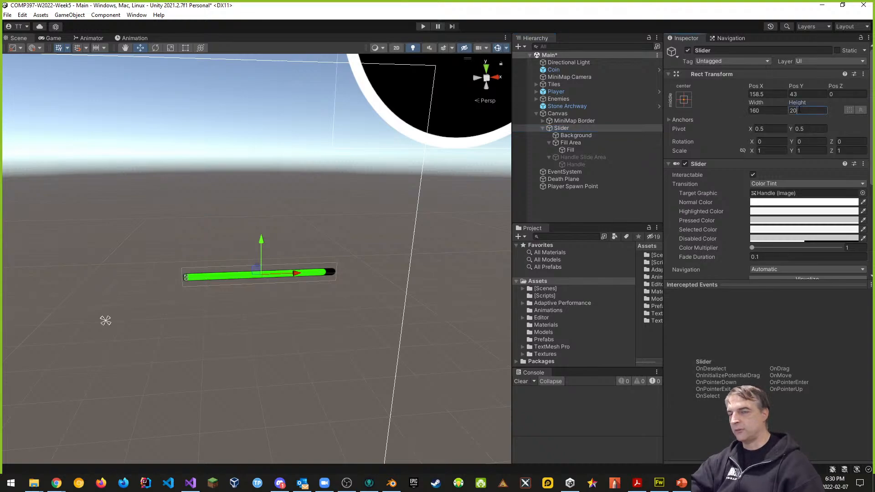
{"action": "type", "text": "30"}
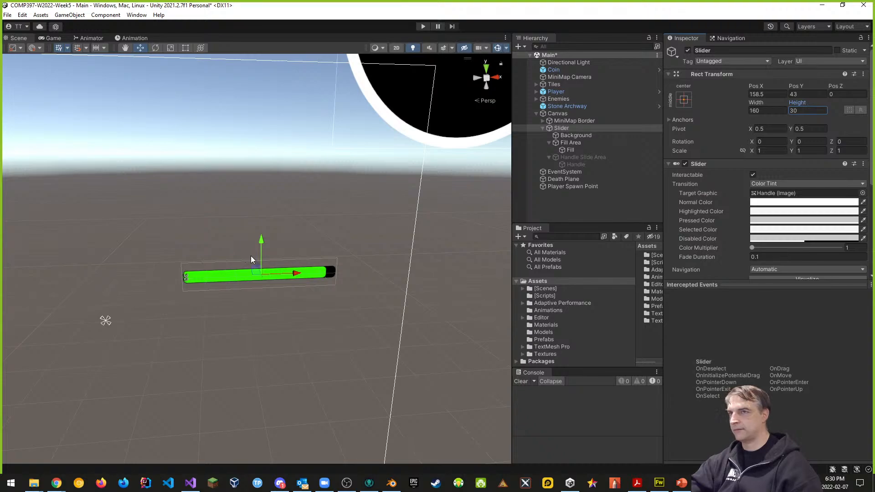
- Set the Left and Right offsets of the slider's Fill Area to 0
{"action": "left_click", "coordinate": [577, 137]}
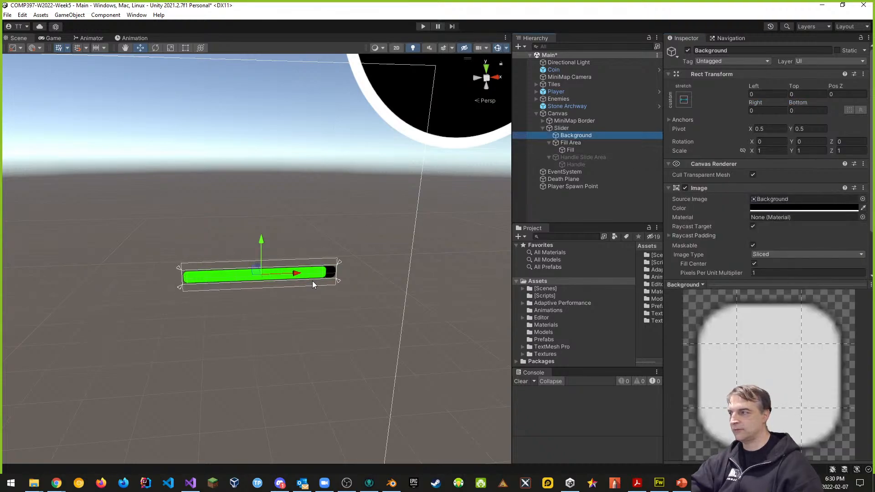
{"action": "left_click", "coordinate": [572, 144]}
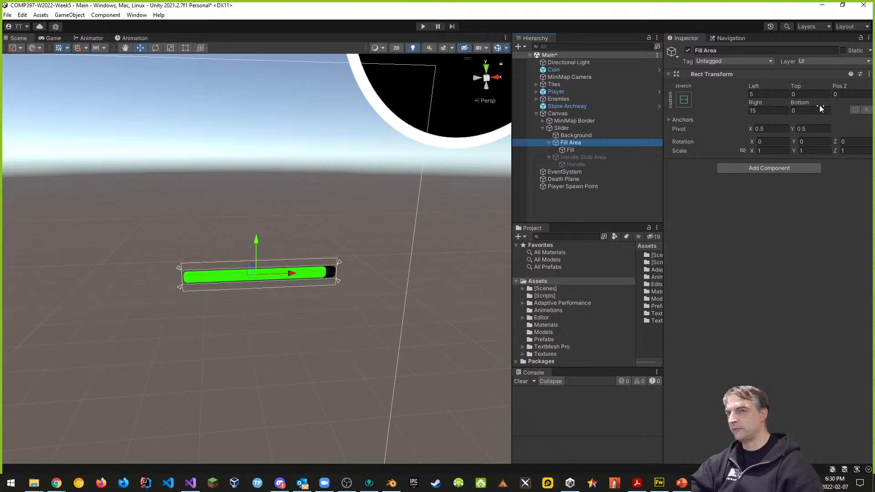
{"action": "left_click", "coordinate": [760, 94]}
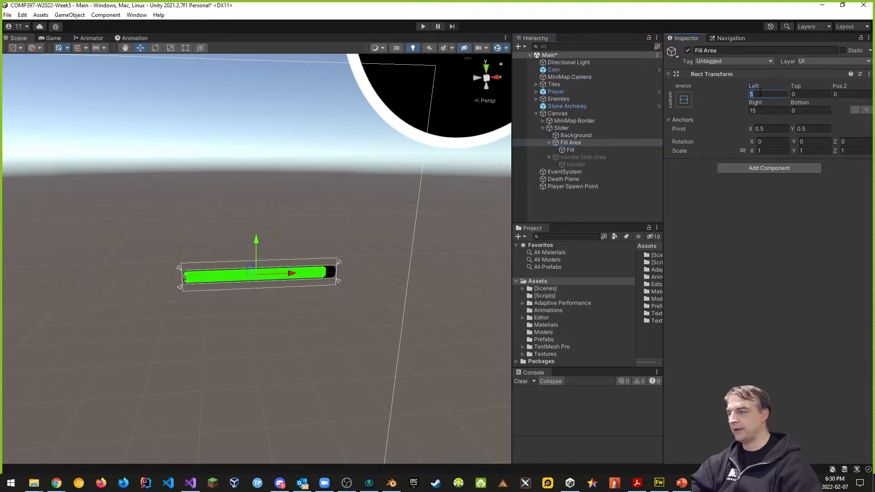
{"action": "type", "text": "0"}
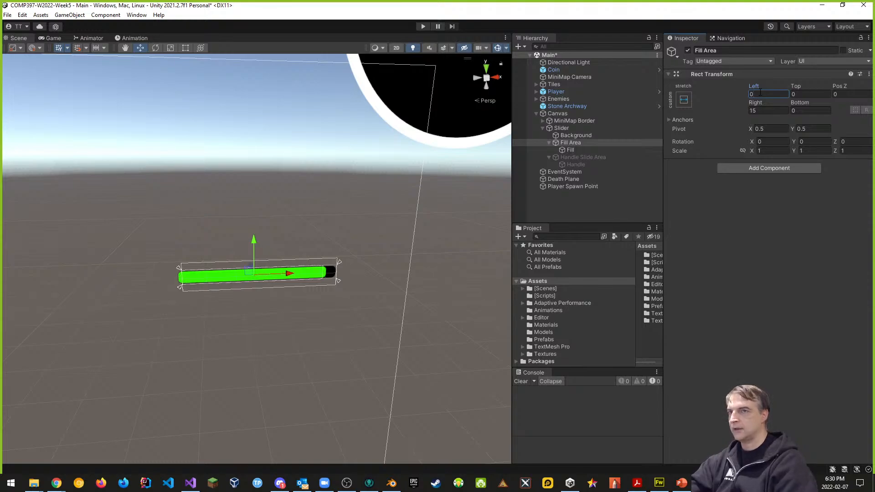
{"action": "left_click", "coordinate": [762, 110]}
{"action": "type", "text": "0"}
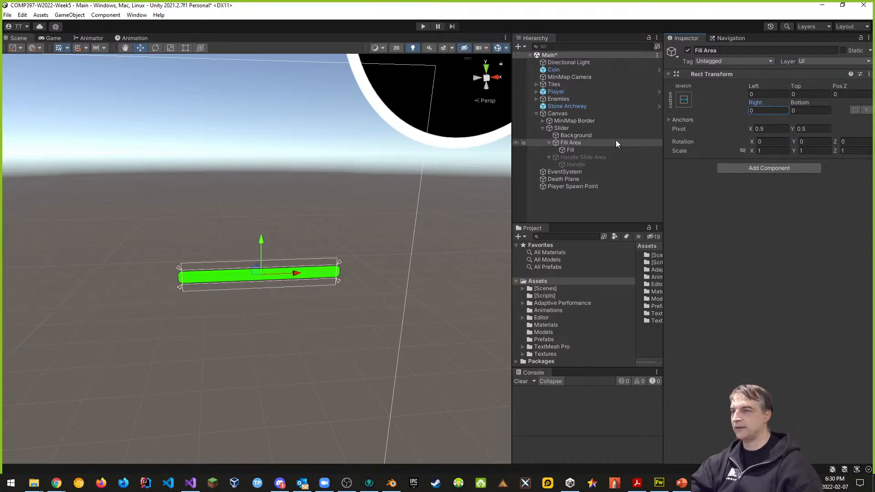
- Change the Fill Area's anchor preset to middle center and switch to the Rect tool
{"action": "left_click", "coordinate": [684, 101]}
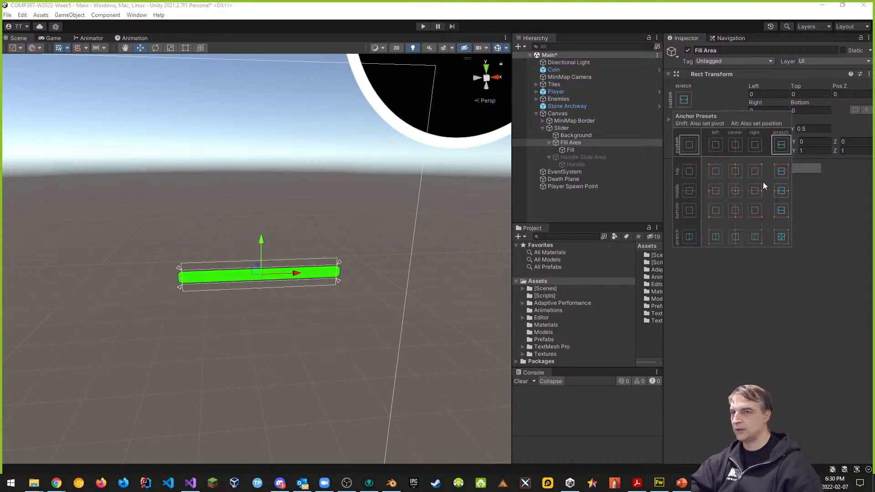
{"action": "left_click", "coordinate": [736, 191]}
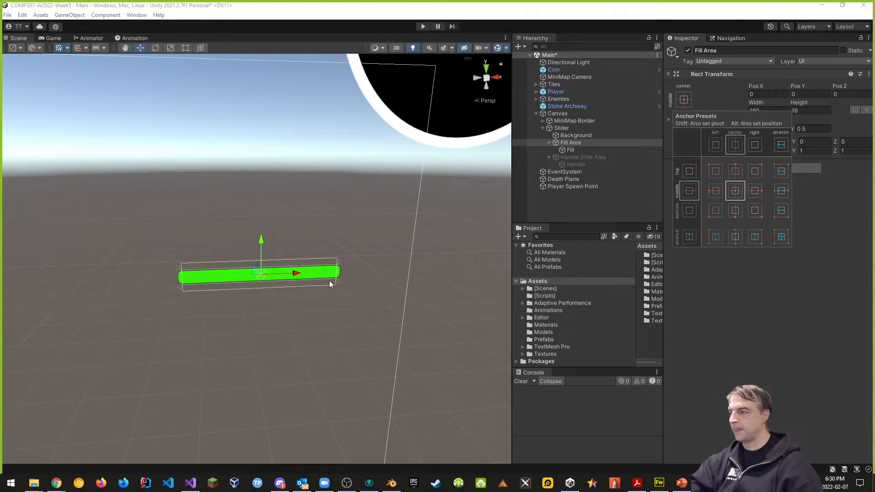
{"action": "left_click", "coordinate": [186, 49]}
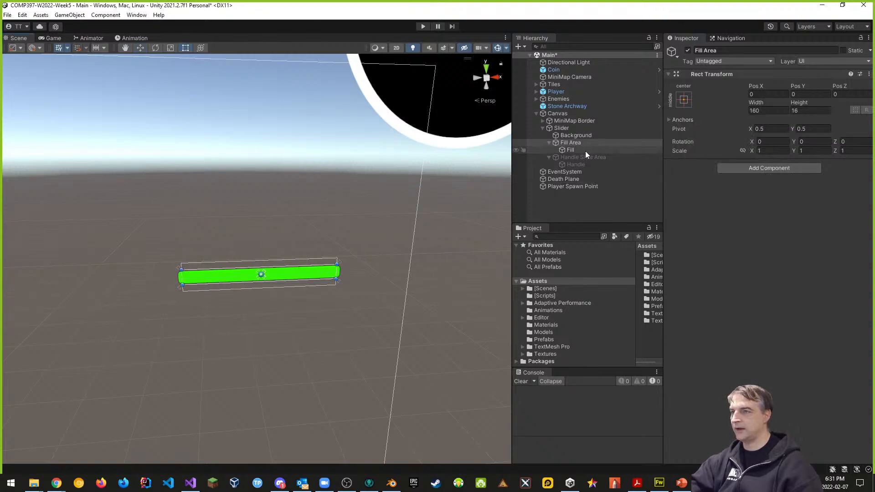
- Apply the middle center anchor preset to the Fill image, also setting its position
{"action": "left_click", "coordinate": [573, 149]}
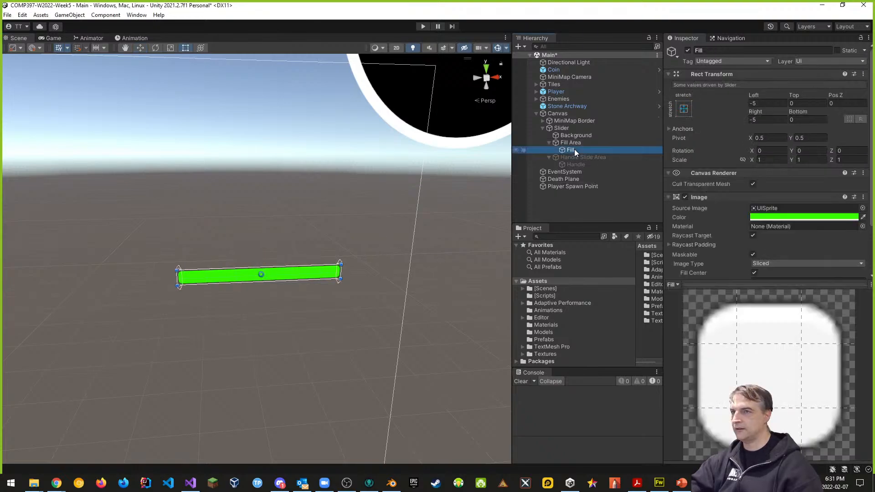
{"action": "left_click", "coordinate": [684, 108]}
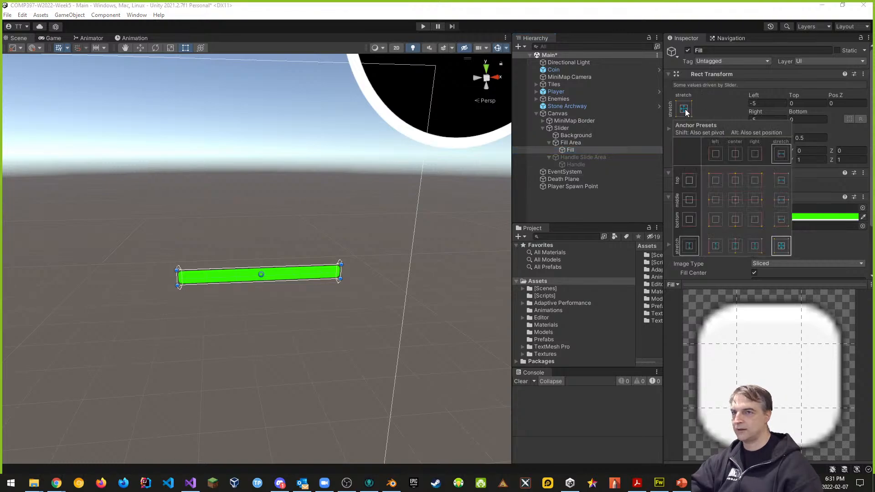
{"action": "key", "text": "alt"}
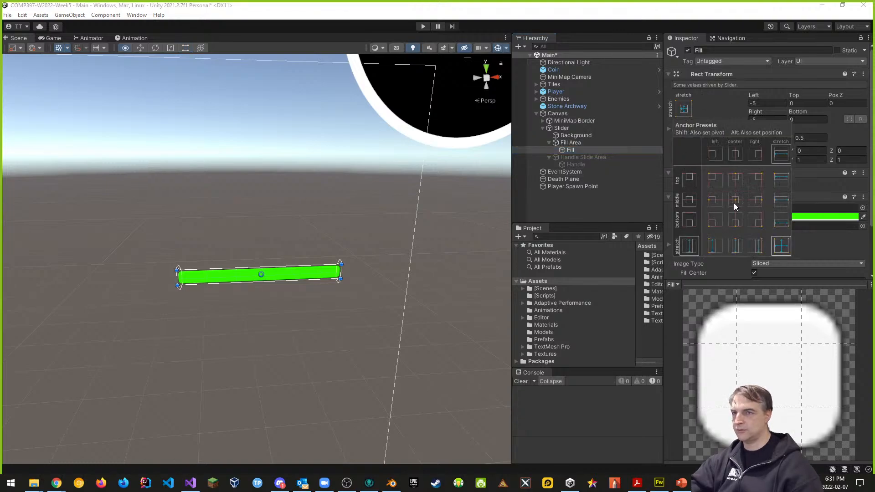
{"action": "left_click", "coordinate": [736, 201], "text": "alt"}
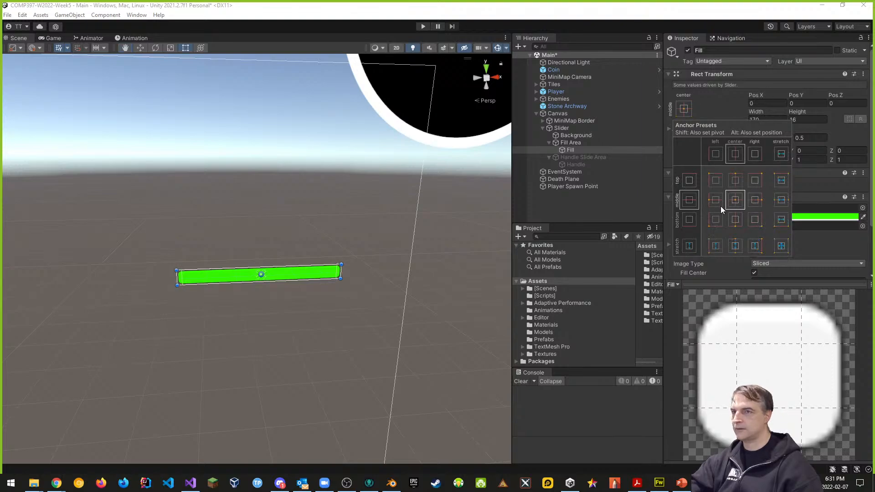
{"action": "left_click", "coordinate": [718, 101]}
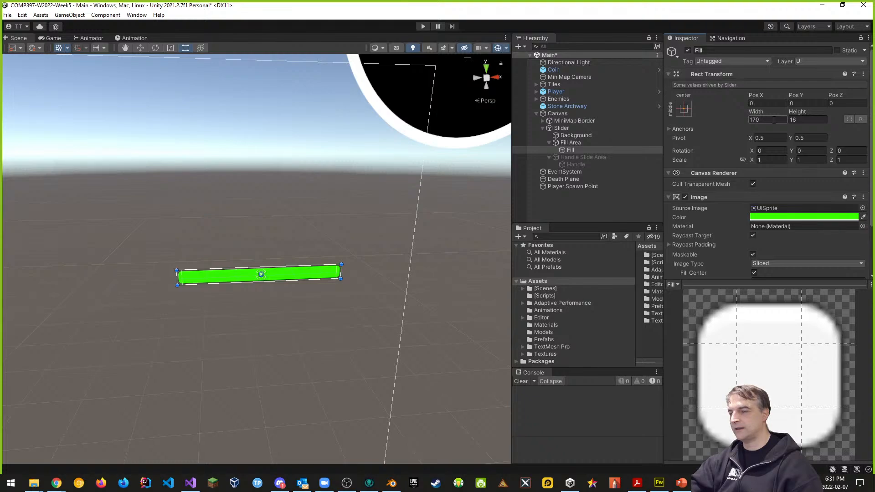
{"action": "scroll", "coordinate": [287, 308], "scroll_direction": "up", "scroll_amount": 2}
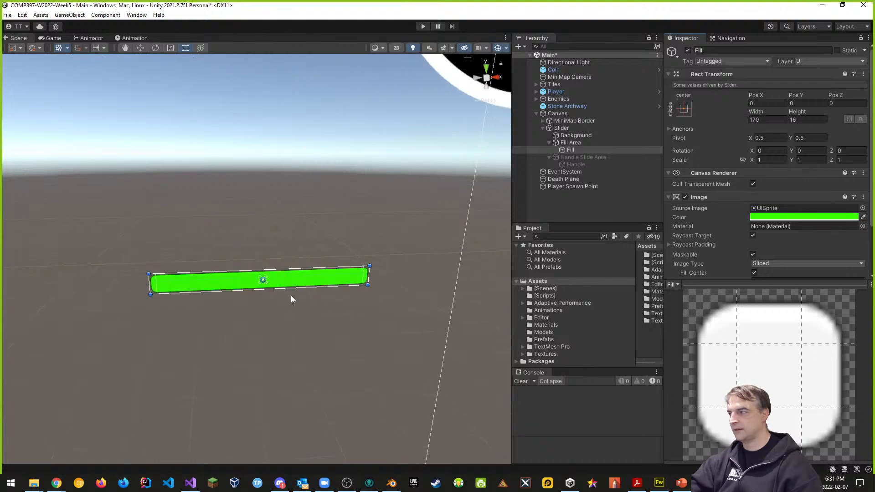
- Apply the middle center anchor preset to the slider's Background, also setting its position
{"action": "left_click", "coordinate": [571, 142]}
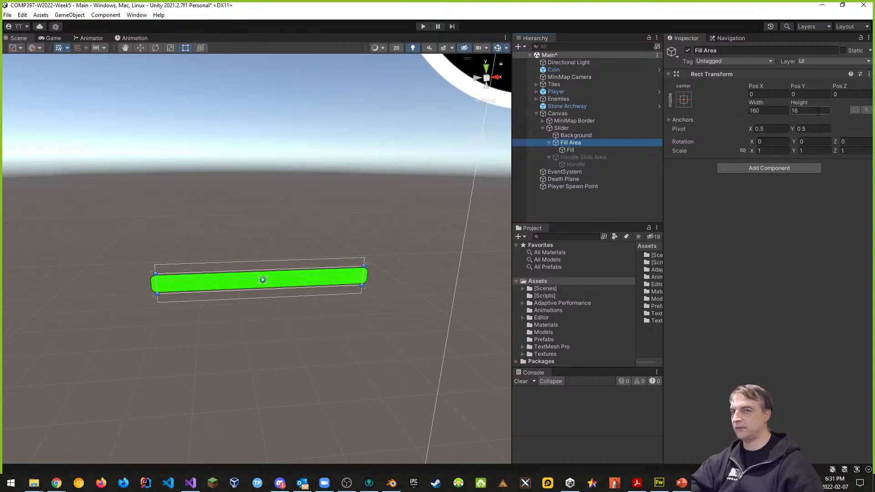
{"action": "left_click", "coordinate": [581, 135]}
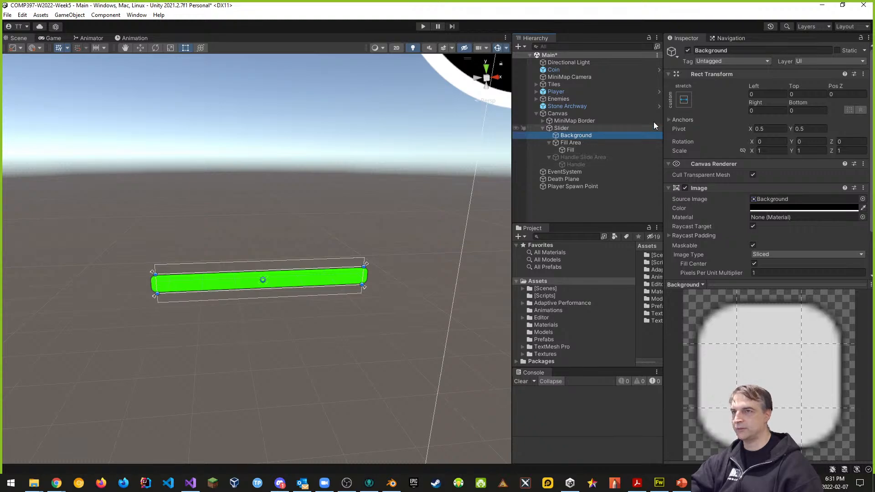
{"action": "left_click", "coordinate": [683, 99]}
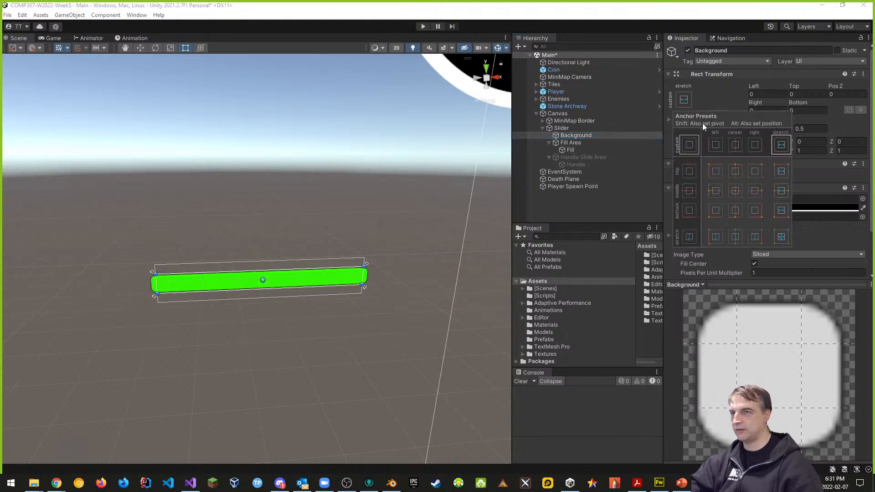
{"action": "key", "text": "alt"}
{"action": "left_click", "coordinate": [735, 191], "text": "alt"}
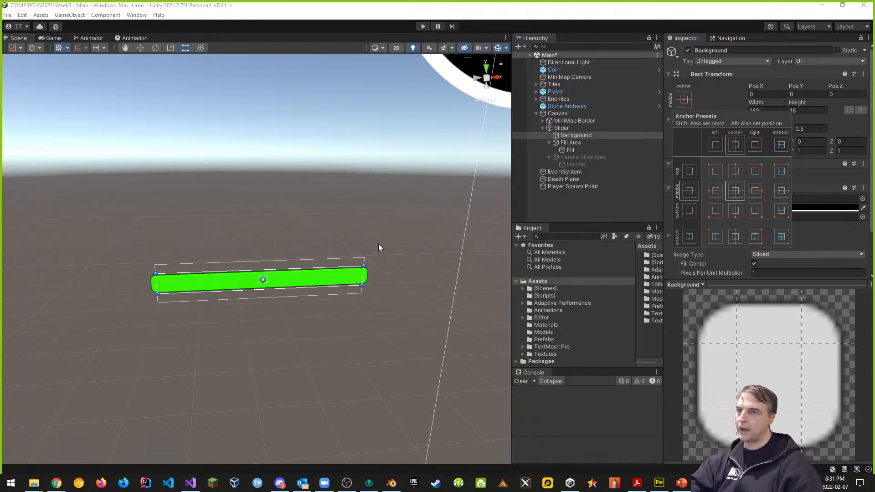
{"action": "left_click", "coordinate": [714, 110]}
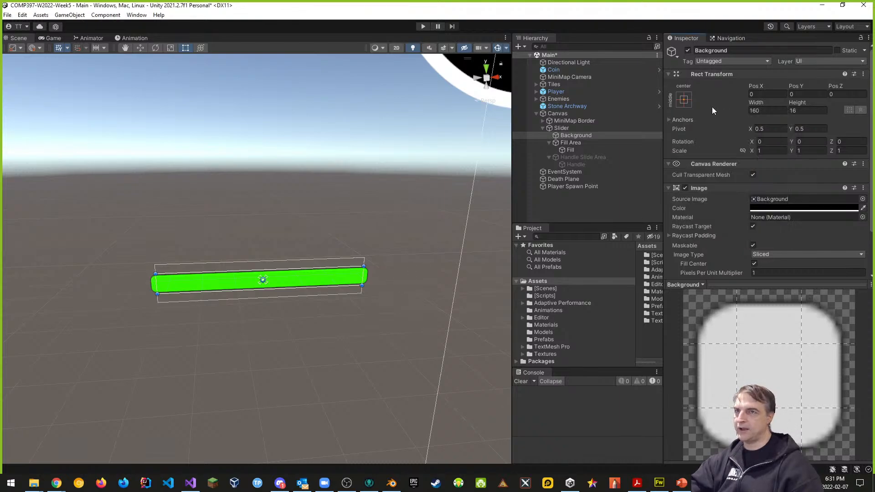
- Set the width of the Fill image inside the Fill Area to 160
{"action": "left_click", "coordinate": [580, 143]}
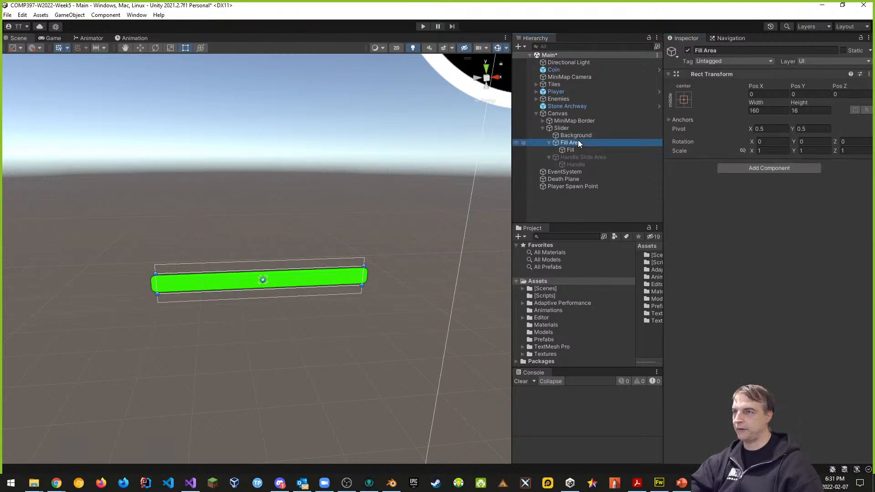
{"action": "left_click", "coordinate": [571, 149]}
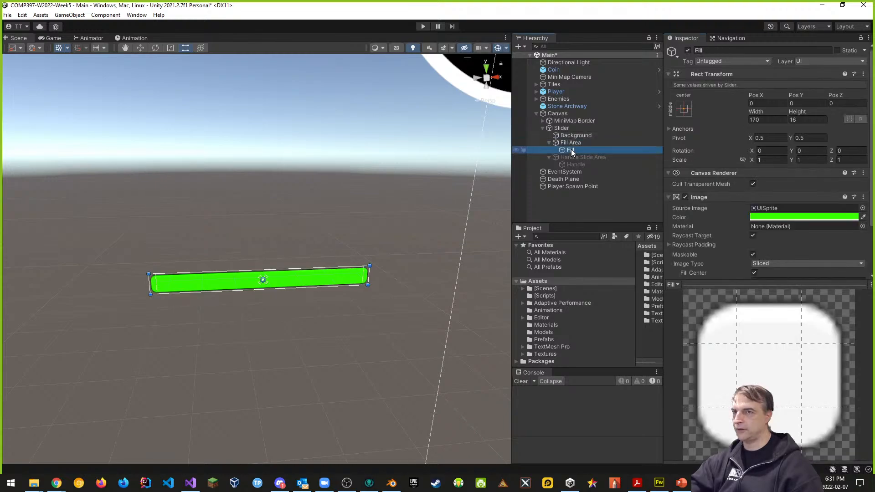
{"action": "left_click", "coordinate": [766, 120]}
{"action": "type", "text": "160"}
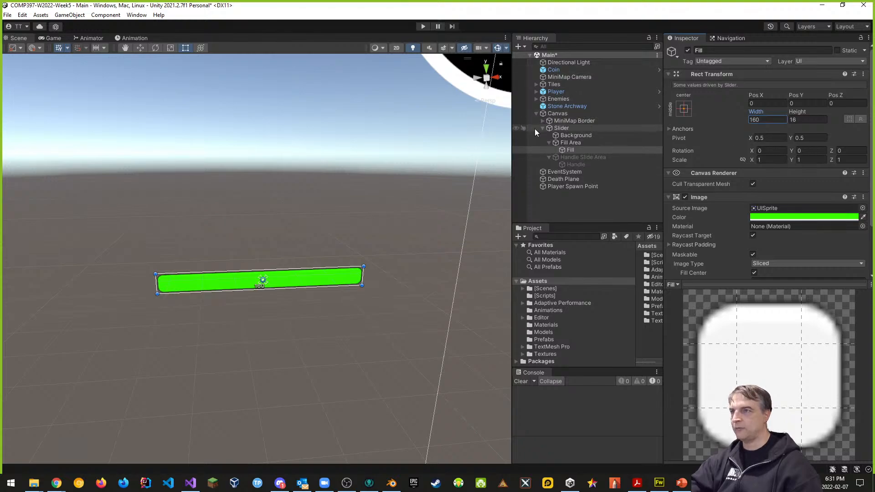
- Lower the slider's Value to 0 to test how the green fill shrinks
{"action": "left_click", "coordinate": [565, 128]}
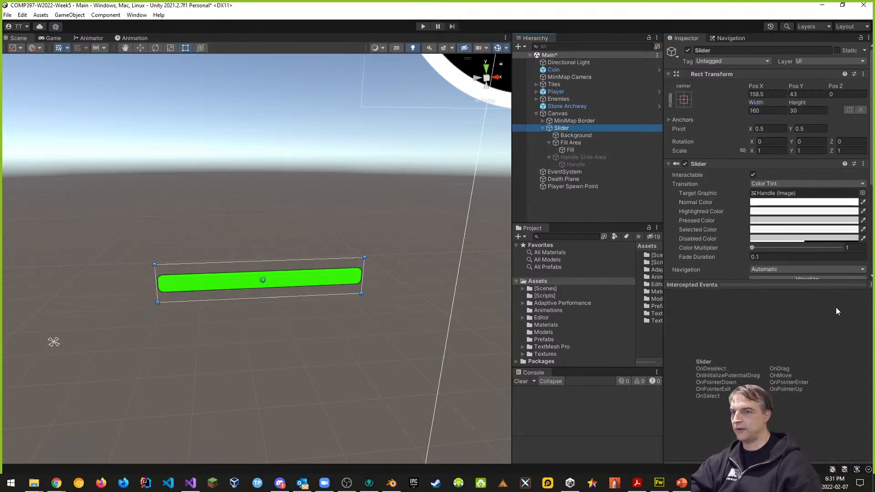
{"action": "scroll", "coordinate": [756, 208], "scroll_direction": "down", "scroll_amount": 5}
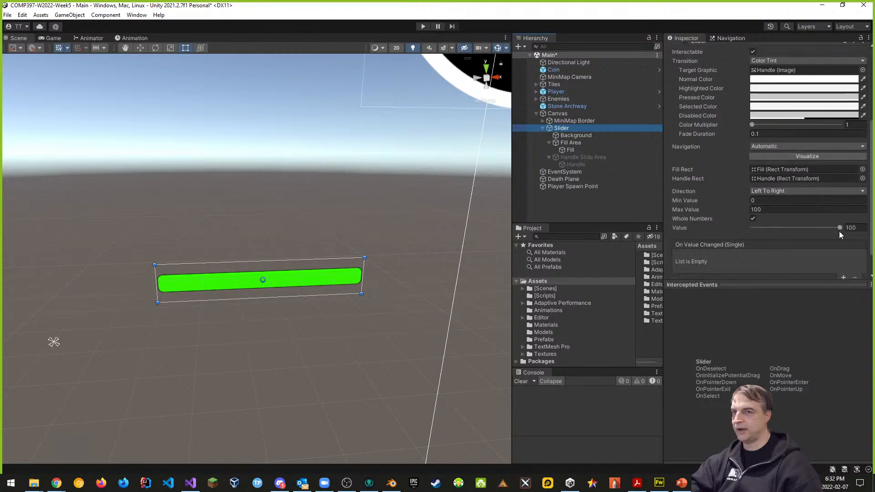
{"action": "left_click_drag", "start_coordinate": [840, 227], "coordinate": [728, 233]}
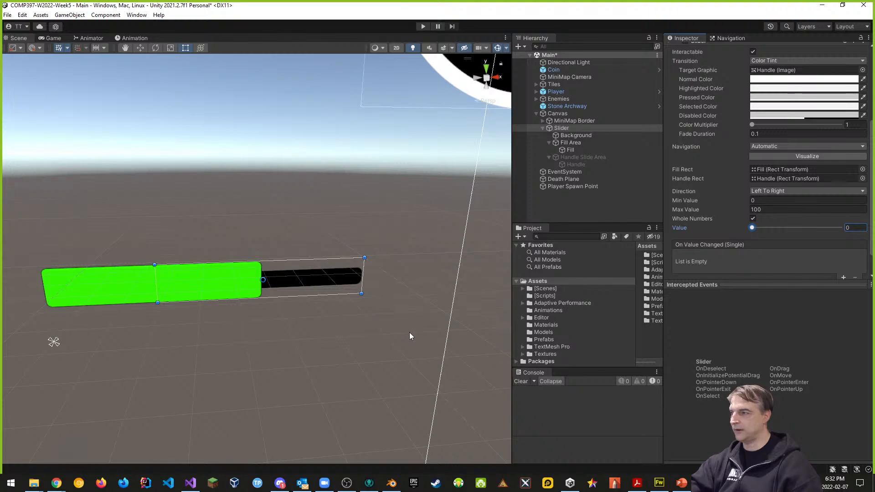
- Switch the Scene view to 2D mode so the health bar is seen straight on
{"action": "mouse_move", "coordinate": [347, 327]}
{"action": "right_mouse_down"}
{"action": "mouse_move", "coordinate": [360, 369]}
{"action": "mouse_move", "coordinate": [342, 306]}
{"action": "mouse_move", "coordinate": [348, 364]}
{"action": "mouse_move", "coordinate": [349, 315]}
{"action": "right_mouse_up"}
{"action": "left_click", "coordinate": [396, 48]}
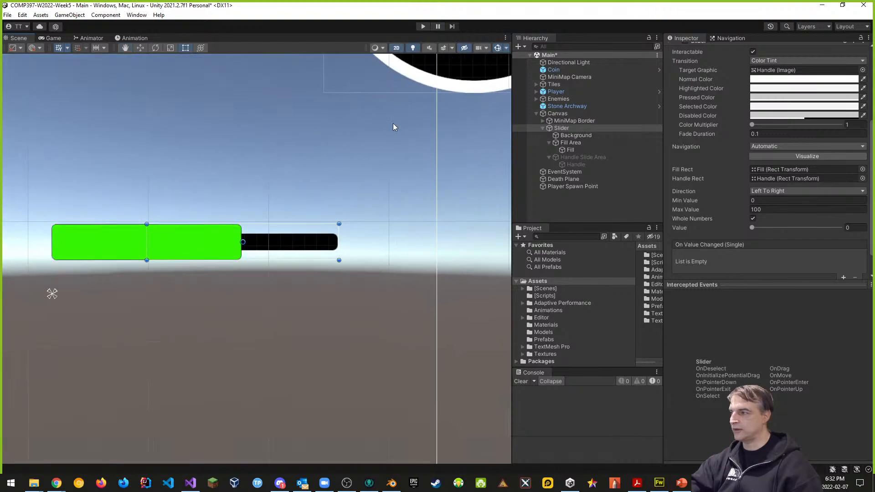
{"action": "middle_click_drag", "start_coordinate": [337, 300], "coordinate": [318, 325]}
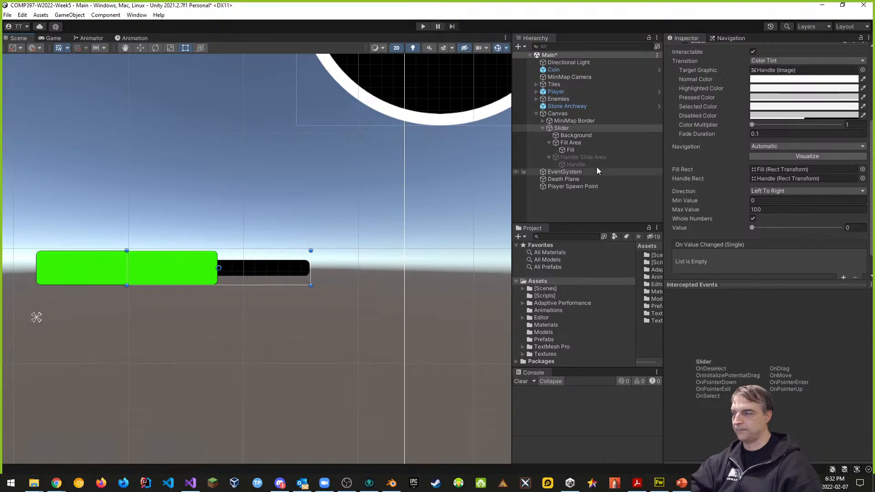
- Set the height of the slider's Background to 30
{"action": "left_click", "coordinate": [570, 135]}
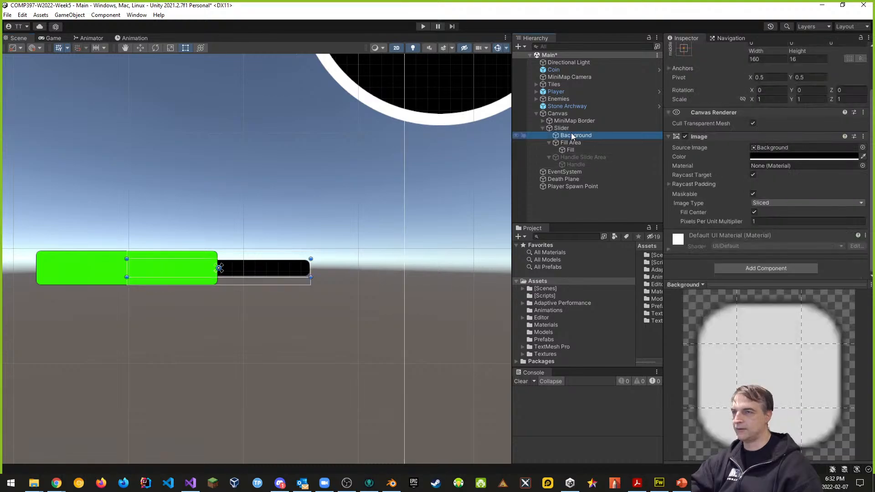
{"action": "left_click", "coordinate": [564, 129]}
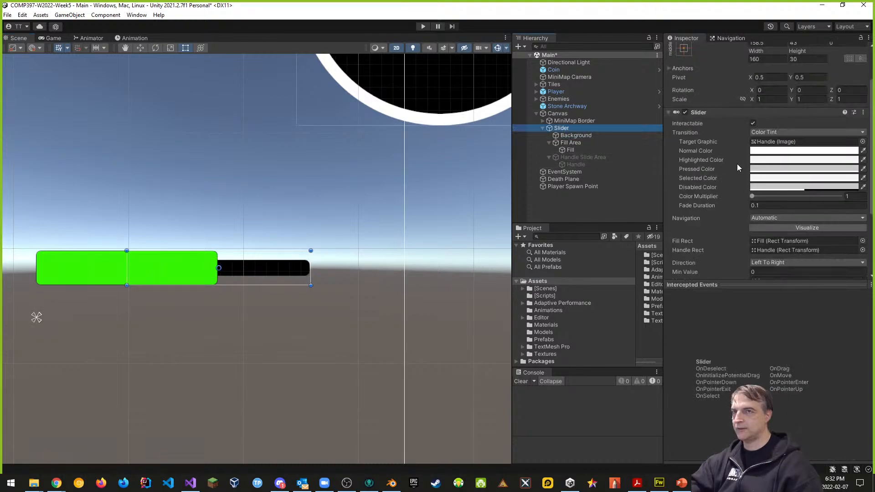
{"action": "left_click", "coordinate": [579, 136]}
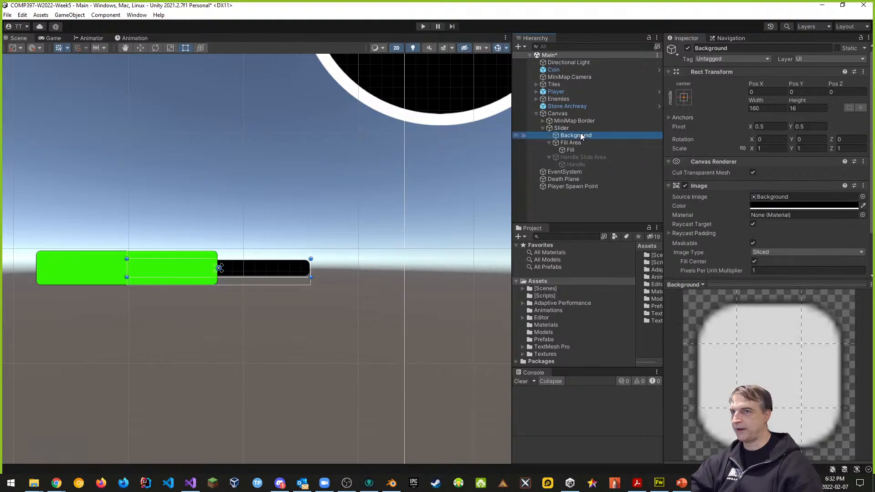
{"action": "left_click", "coordinate": [798, 108]}
{"action": "type", "text": "30"}
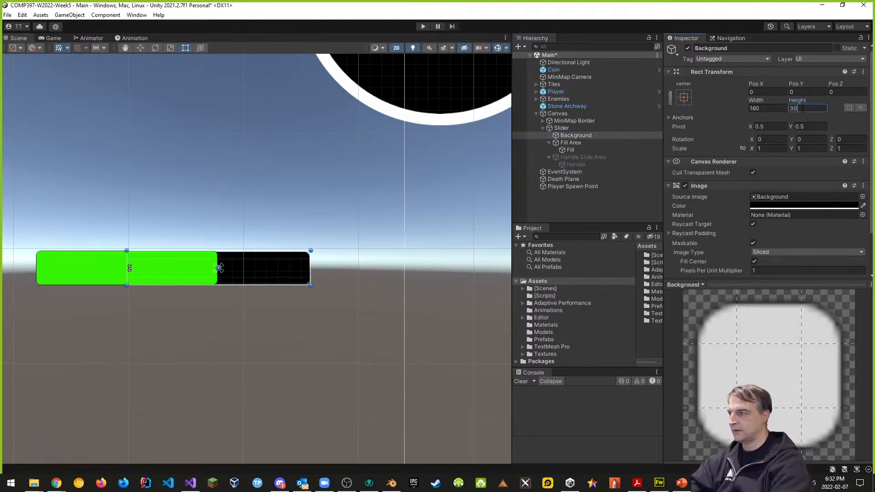
- Set the height of the slider's Fill Area to 30
{"action": "left_click", "coordinate": [572, 144]}
{"action": "left_click", "coordinate": [798, 111]}
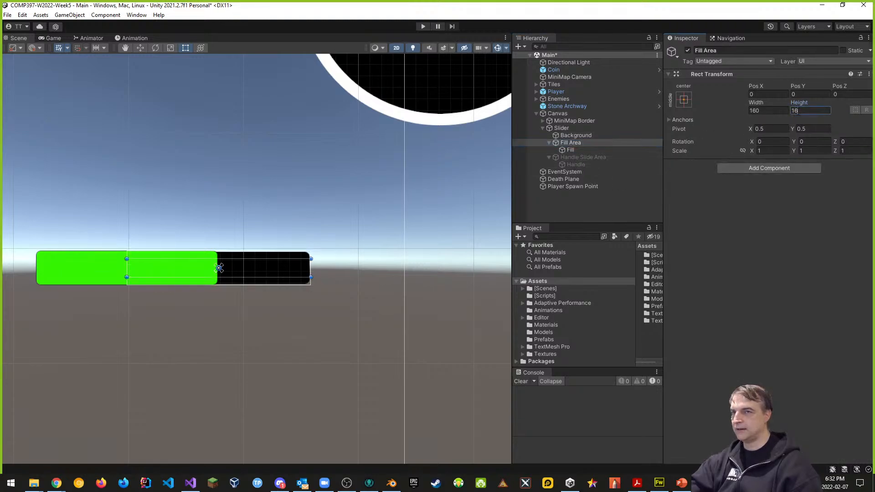
{"action": "type", "text": "30"}
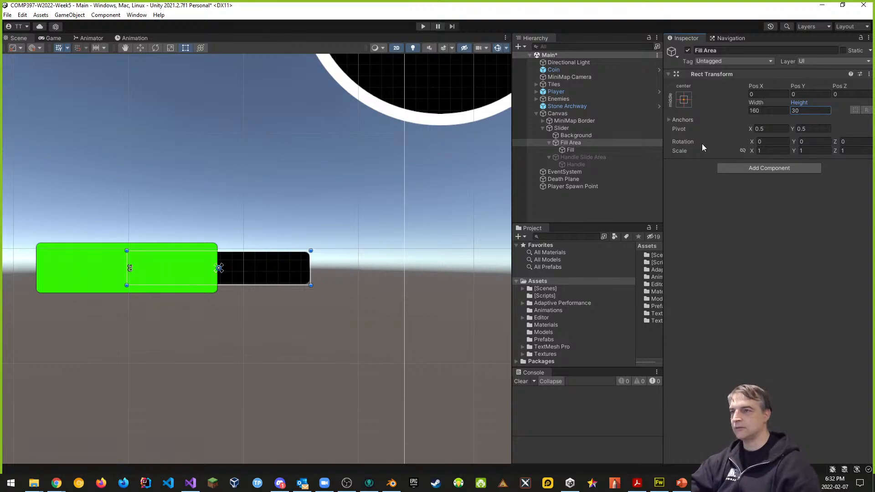
- Set the Top and Bottom offsets of the Fill image to 0
{"action": "left_click", "coordinate": [570, 150]}
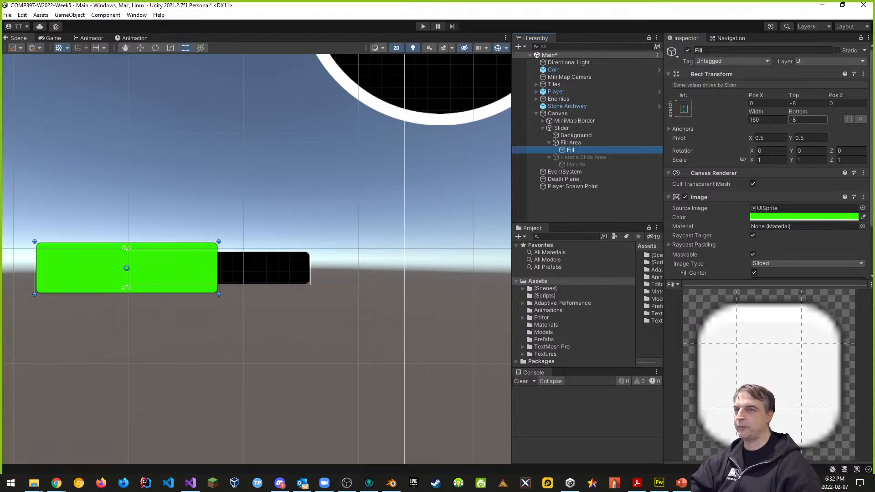
{"action": "left_click", "coordinate": [804, 103]}
{"action": "type", "text": "0"}
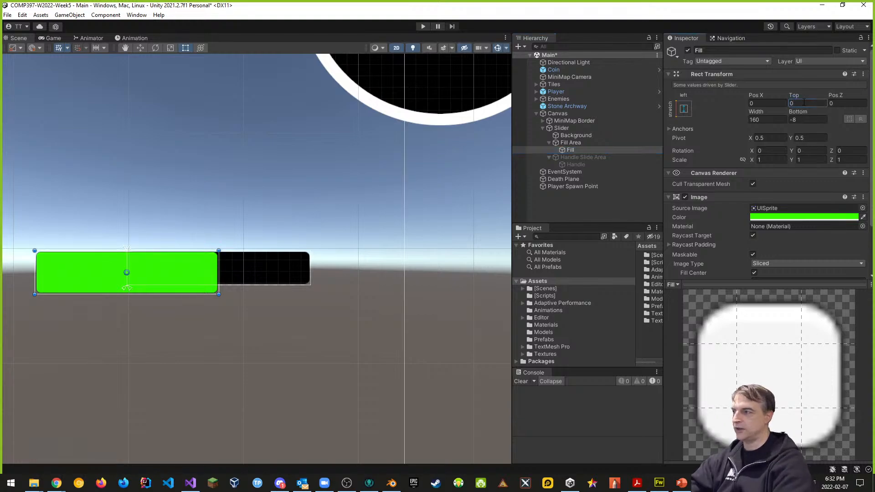
{"action": "left_click", "coordinate": [805, 118]}
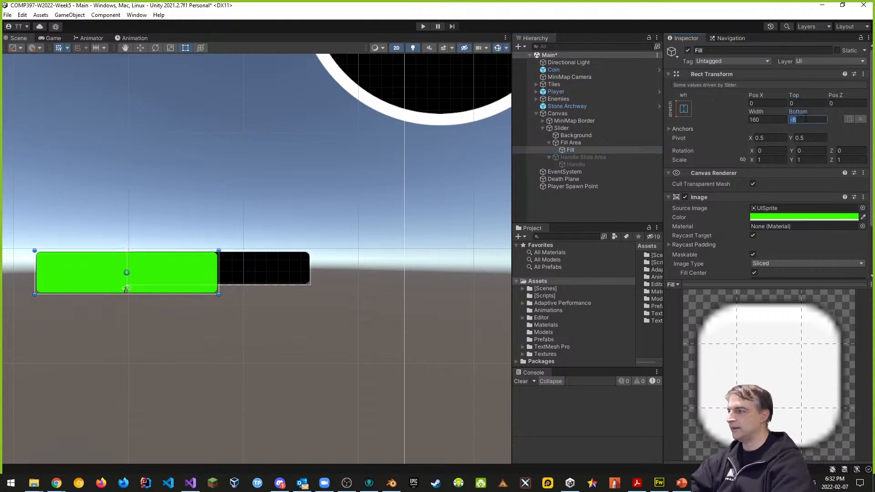
{"action": "type", "text": "0"}
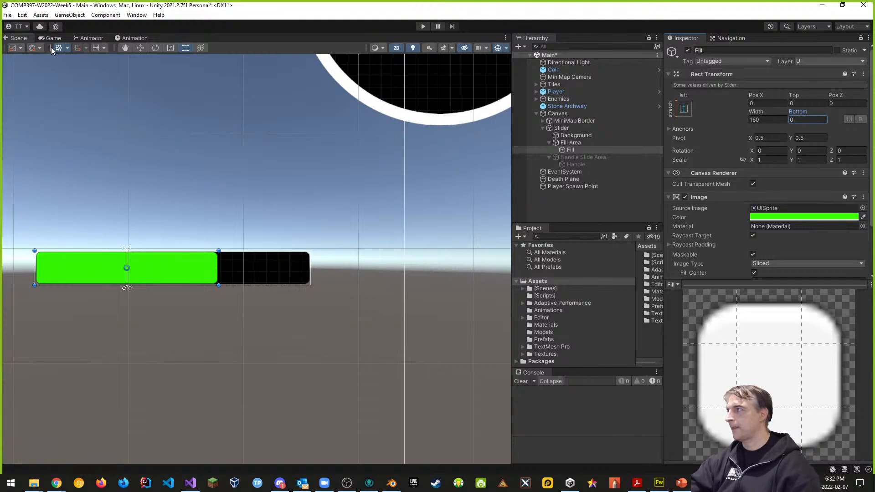
- Apply the middle center anchor preset to the Fill image, also setting its position
{"action": "left_click", "coordinate": [683, 110]}
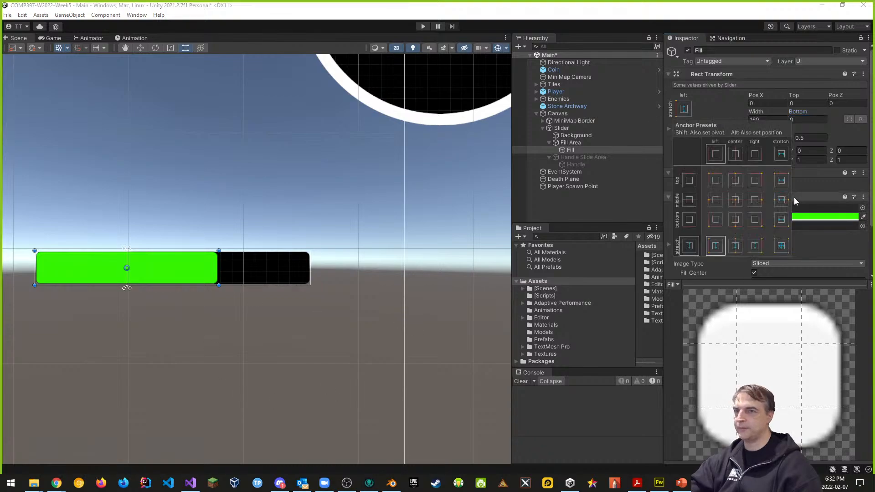
{"action": "key", "text": "alt"}
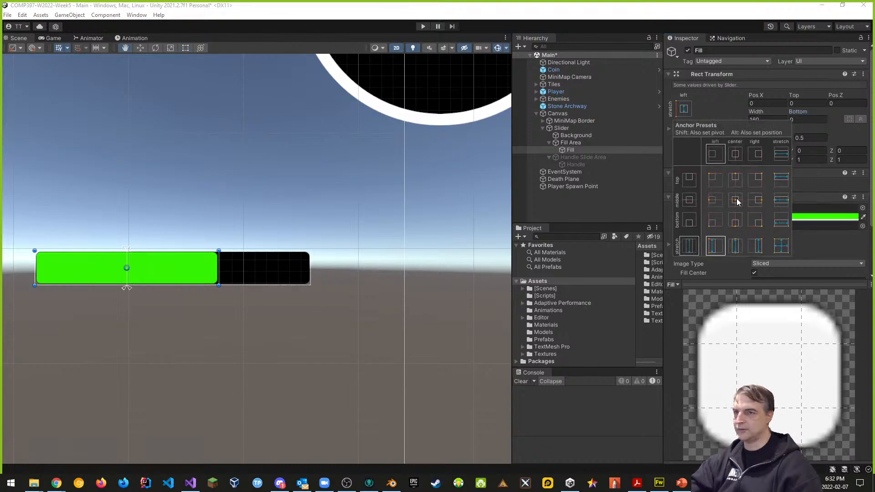
{"action": "left_click", "coordinate": [735, 200], "text": "alt"}
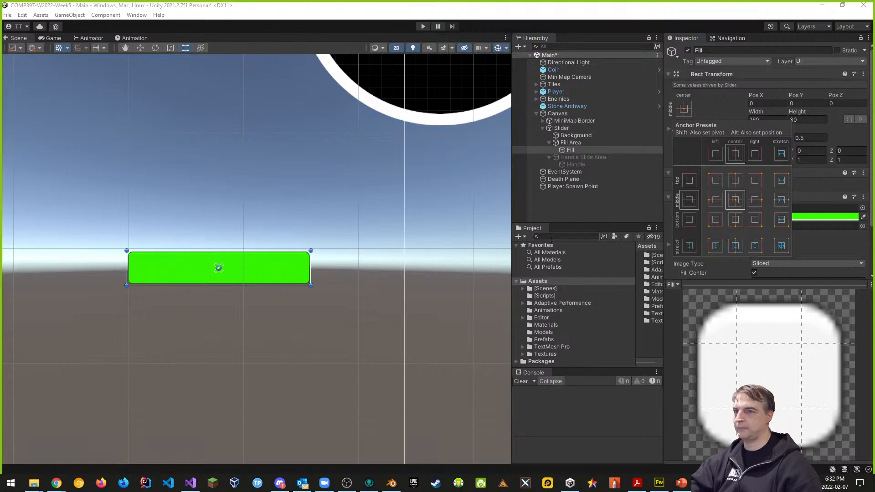
- Adjust the slider's Value and return it to 0 to test how the green fill behaves
{"action": "left_click", "coordinate": [565, 128]}
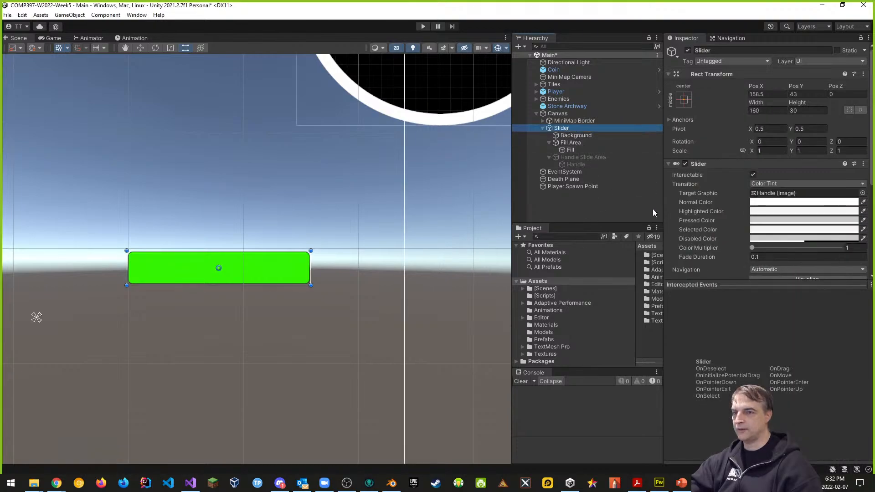
{"action": "scroll", "coordinate": [732, 220], "scroll_direction": "down", "scroll_amount": 5}
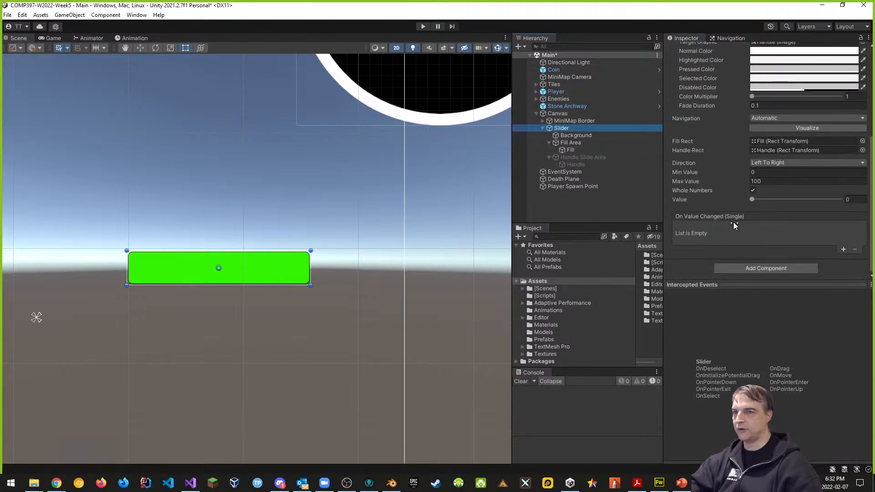
{"action": "left_click", "coordinate": [753, 200]}
{"action": "left_click_drag", "start_coordinate": [753, 200], "coordinate": [655, 194]}
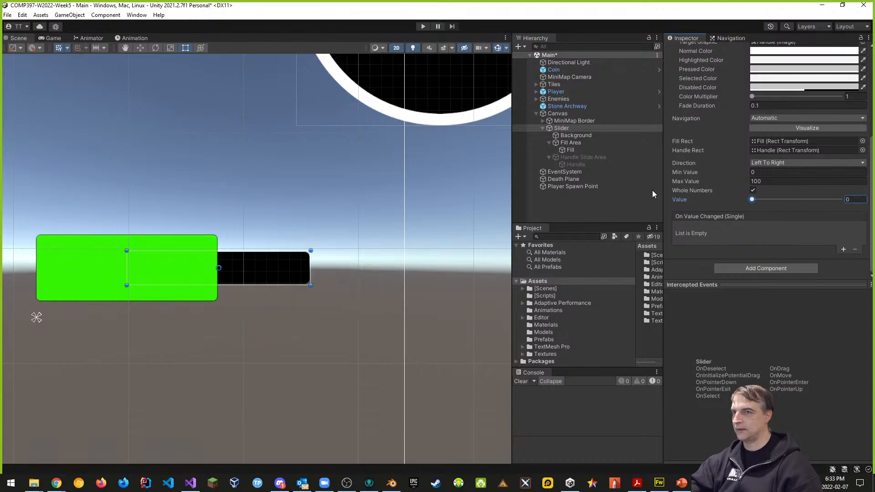
- Examine the size and anchor settings of the slider, its Background and its Fill Area for a mismatch
{"action": "scroll", "coordinate": [231, 256], "scroll_direction": "down", "scroll_amount": 2}
{"action": "scroll", "coordinate": [237, 261], "scroll_direction": "down", "scroll_amount": 1}
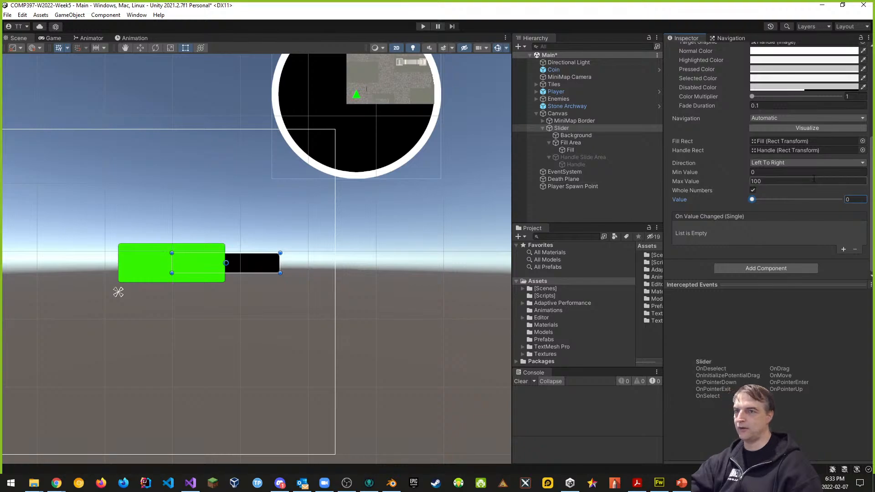
{"action": "scroll", "coordinate": [814, 179], "scroll_direction": "up", "scroll_amount": 5}
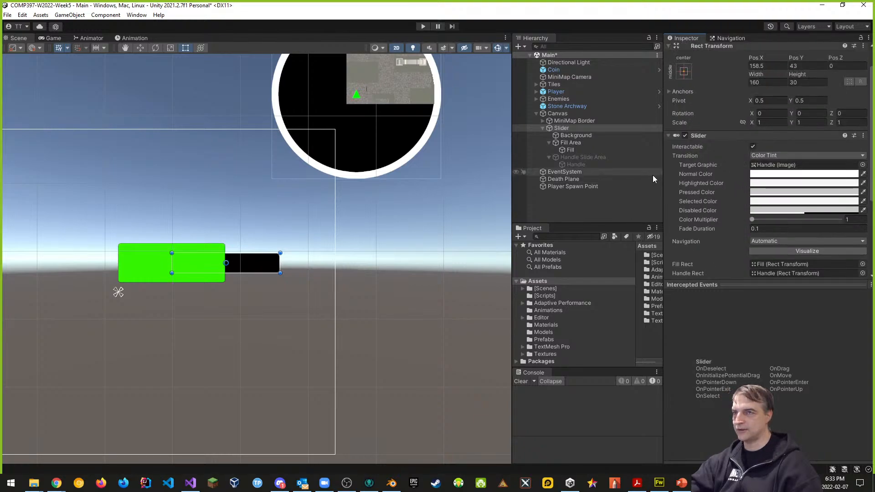
{"action": "left_click", "coordinate": [571, 136]}
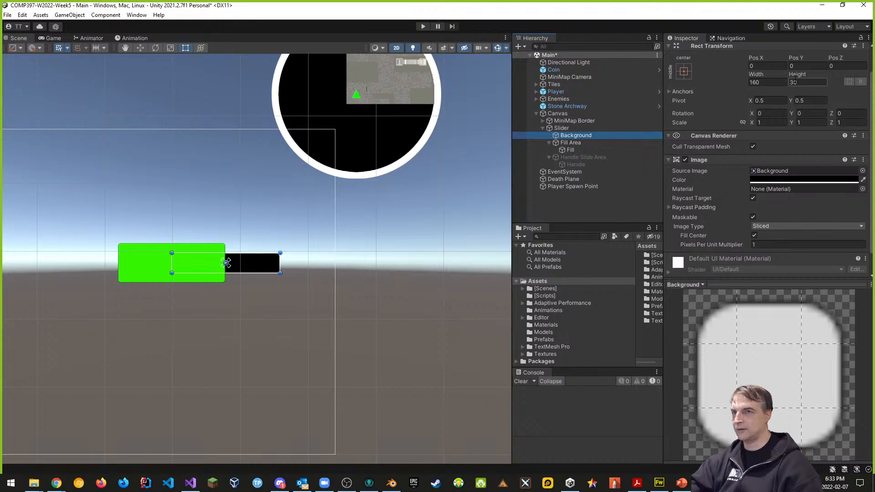
{"action": "scroll", "coordinate": [784, 82], "scroll_direction": "up", "scroll_amount": 2}
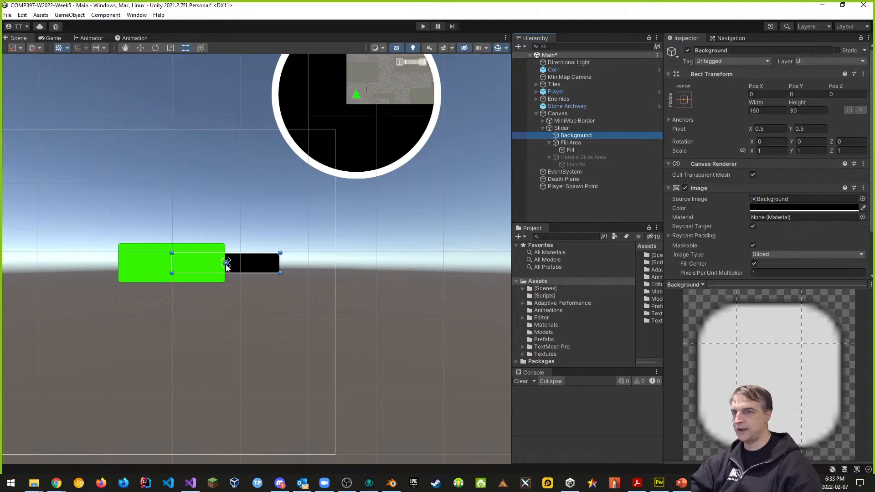
{"action": "scroll", "coordinate": [689, 237], "scroll_direction": "down", "scroll_amount": 3}
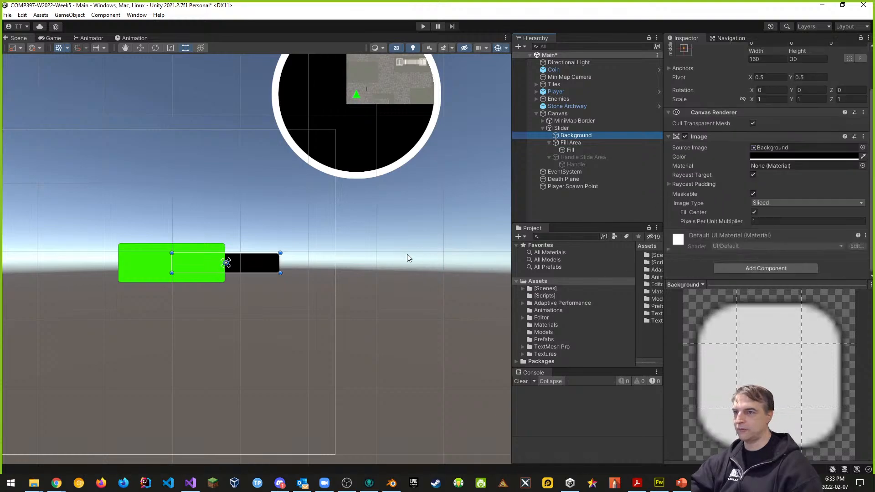
{"action": "scroll", "coordinate": [730, 196], "scroll_direction": "up", "scroll_amount": 3}
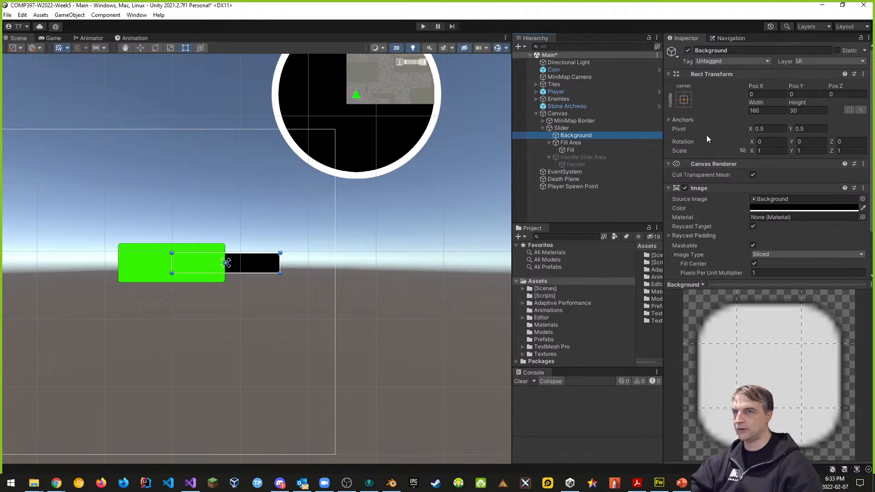
{"action": "left_click", "coordinate": [570, 143]}
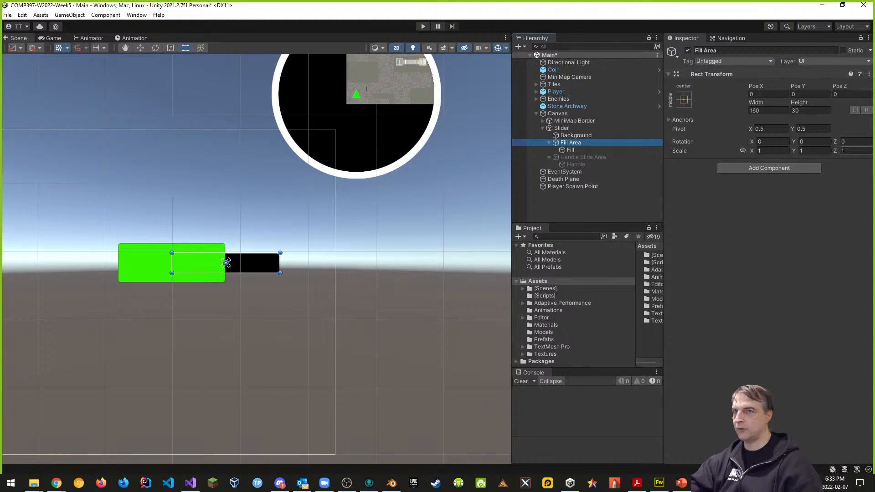
- Set the Fill image's Top and Bottom offsets to 0 and apply the middle center anchor preset, also setting its position
{"action": "left_click", "coordinate": [570, 150]}
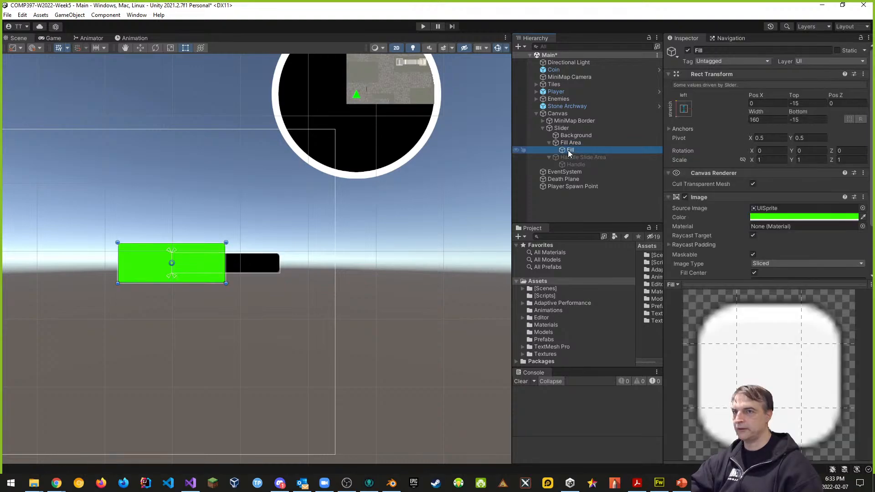
{"action": "left_click", "coordinate": [807, 101]}
{"action": "type", "text": "0"}
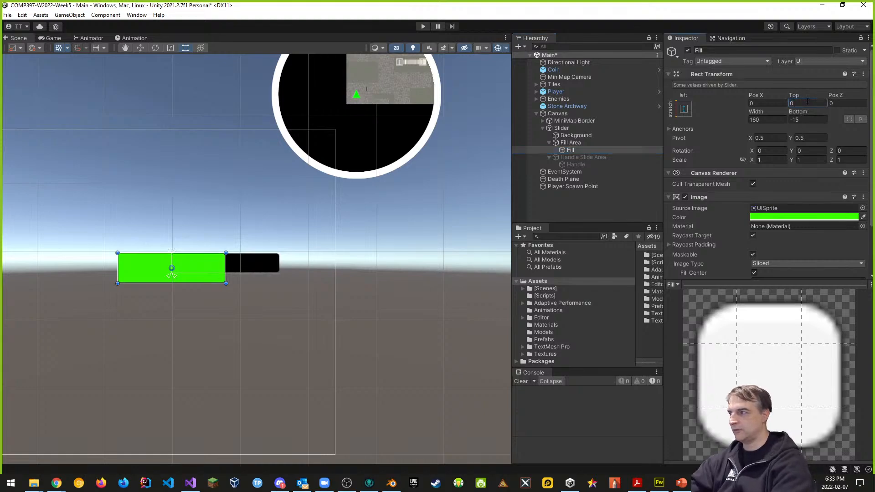
{"action": "left_click", "coordinate": [801, 121]}
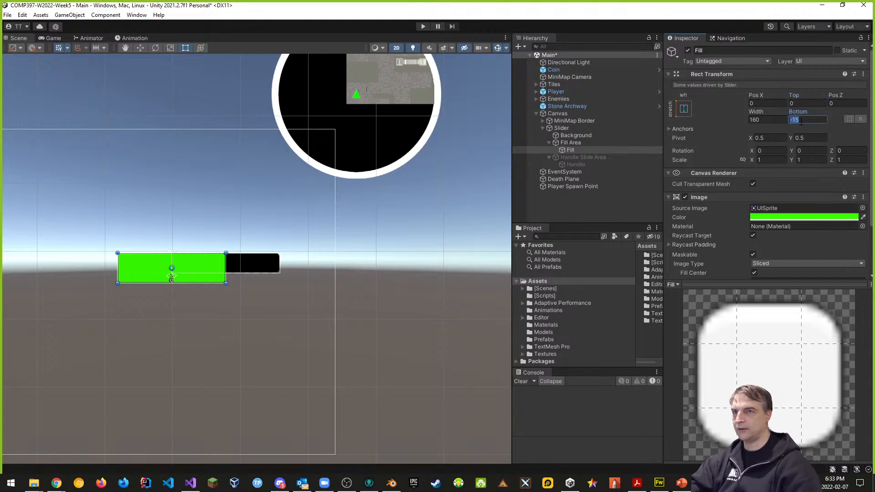
{"action": "type", "text": "0"}
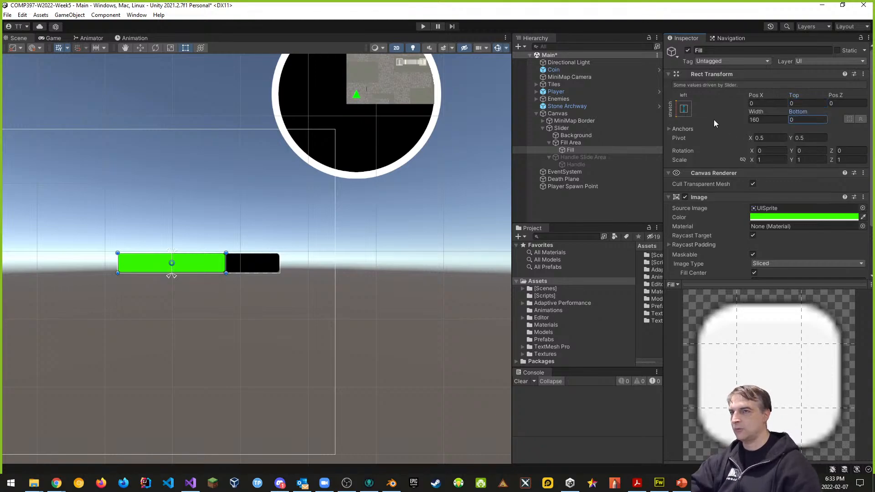
{"action": "left_click", "coordinate": [683, 108]}
{"action": "left_click", "coordinate": [735, 200]}
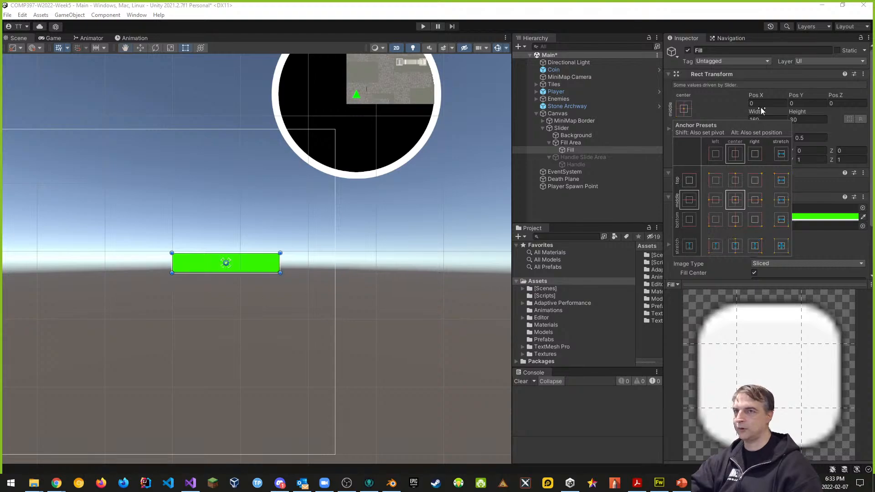
- Recheck the Background and Fill Area, then test the slider's Value at 0 again with the Fill recentered
{"action": "left_click", "coordinate": [570, 135]}
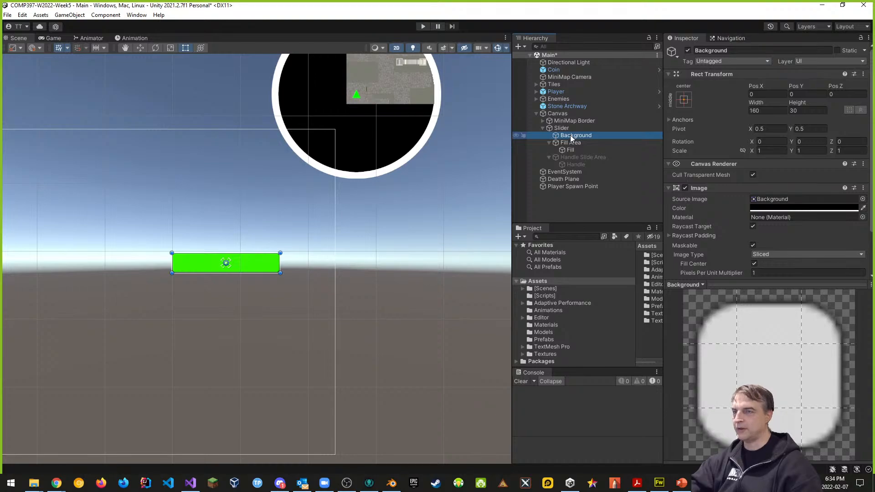
{"action": "left_click", "coordinate": [570, 143]}
{"action": "left_click", "coordinate": [562, 128]}
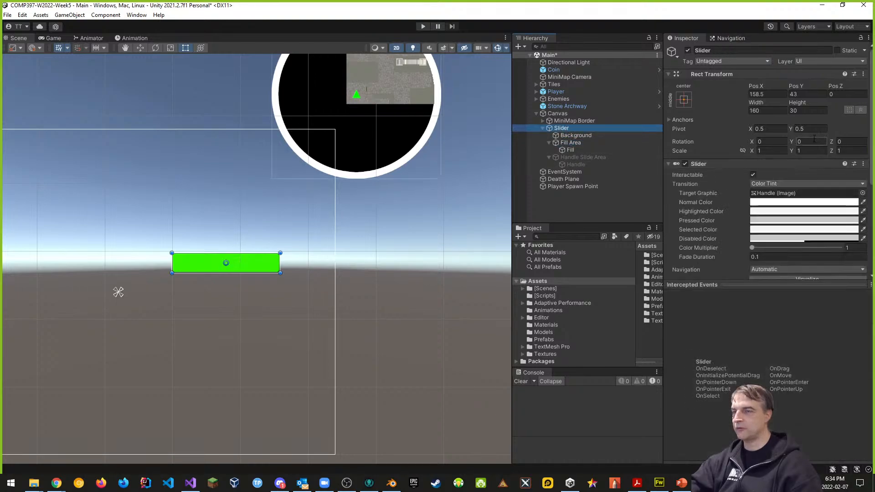
{"action": "scroll", "coordinate": [778, 306], "scroll_direction": "down", "scroll_amount": 3}
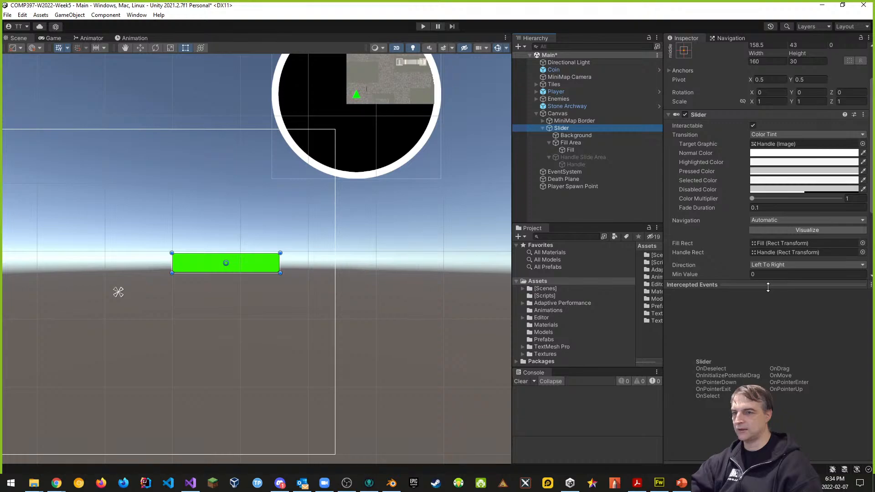
{"action": "left_click", "coordinate": [768, 286]}
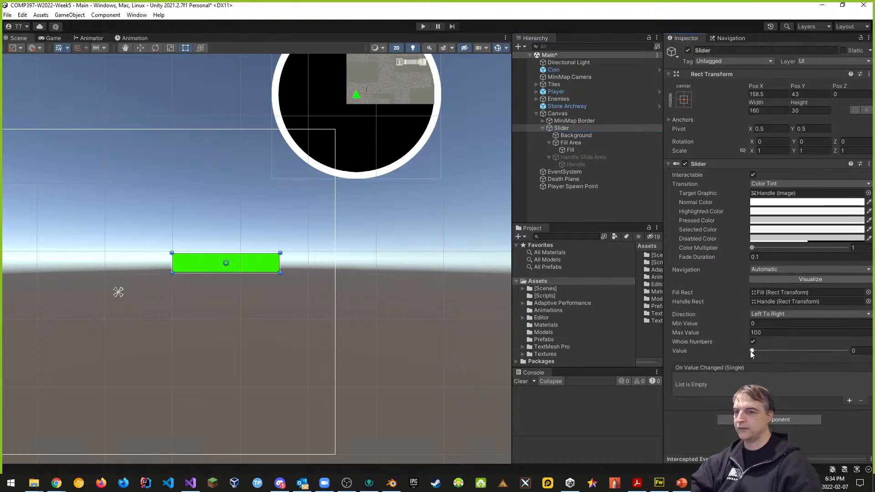
{"action": "left_click_drag", "start_coordinate": [752, 351], "coordinate": [715, 345]}
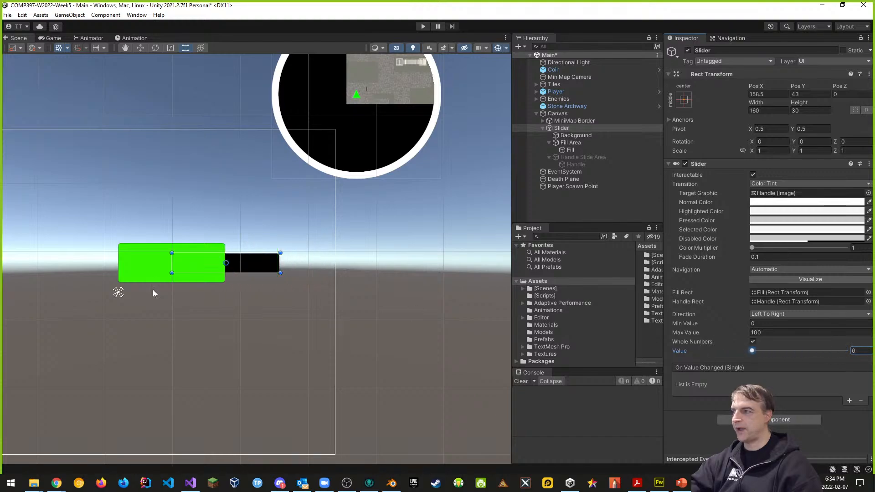
- Compare the Rect Transform settings of the slider, its Background, Fill Area, Fill and Handle Slide Area
{"action": "left_click", "coordinate": [574, 136]}
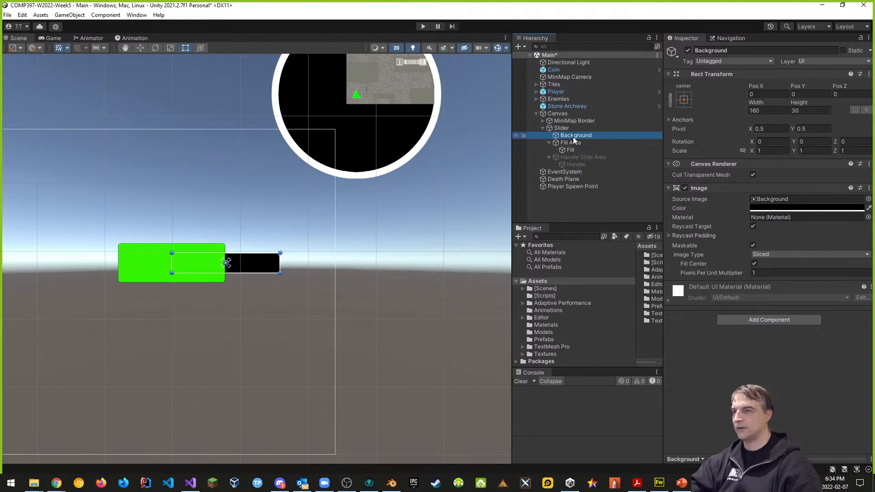
{"action": "left_click", "coordinate": [569, 143]}
{"action": "left_click", "coordinate": [569, 151]}
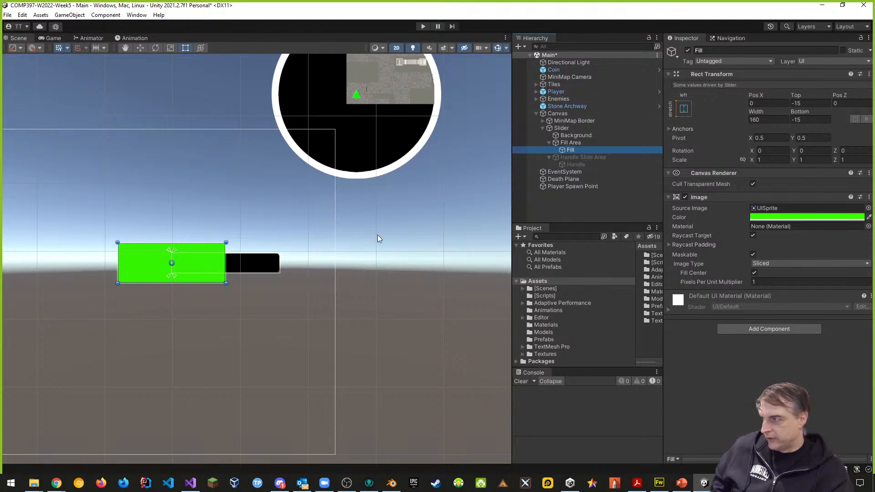
{"action": "left_click", "coordinate": [561, 129]}
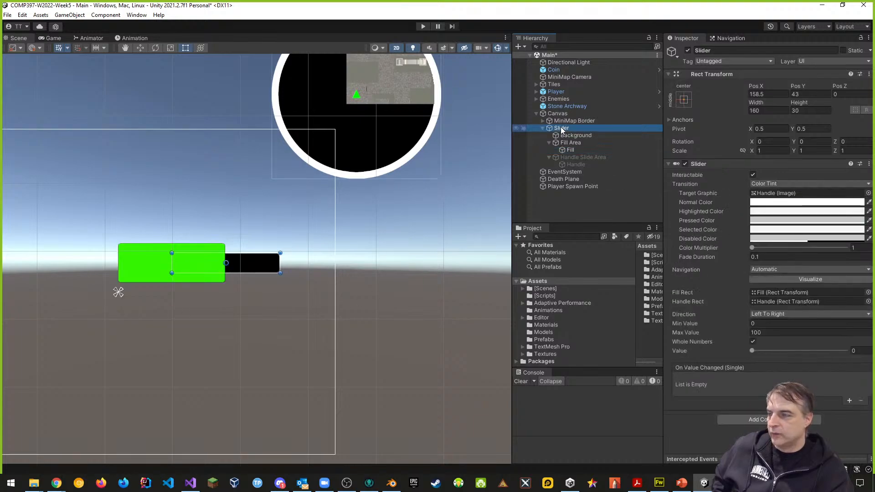
{"action": "left_click", "coordinate": [581, 157]}
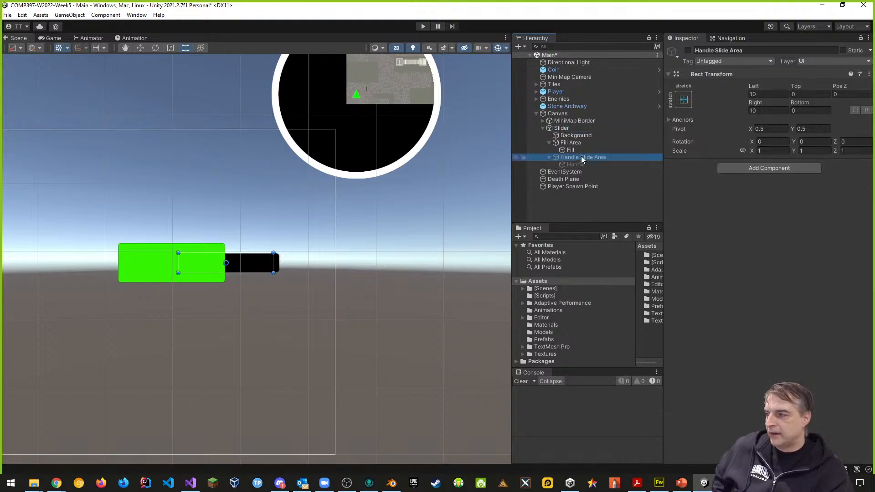
- Replace the slider with a new UI Slider under the Canvas and move it horizontally to Pos X 207
{"action": "right_click", "coordinate": [556, 128]}
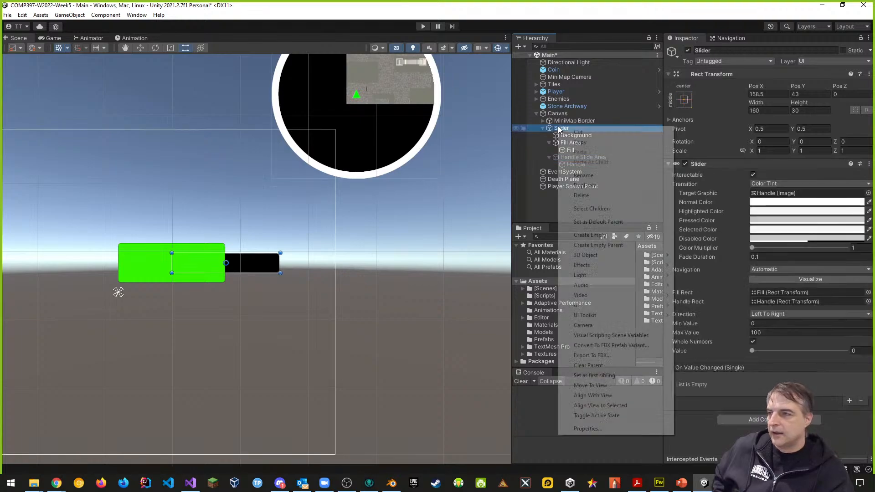
{"action": "left_click", "coordinate": [586, 196]}
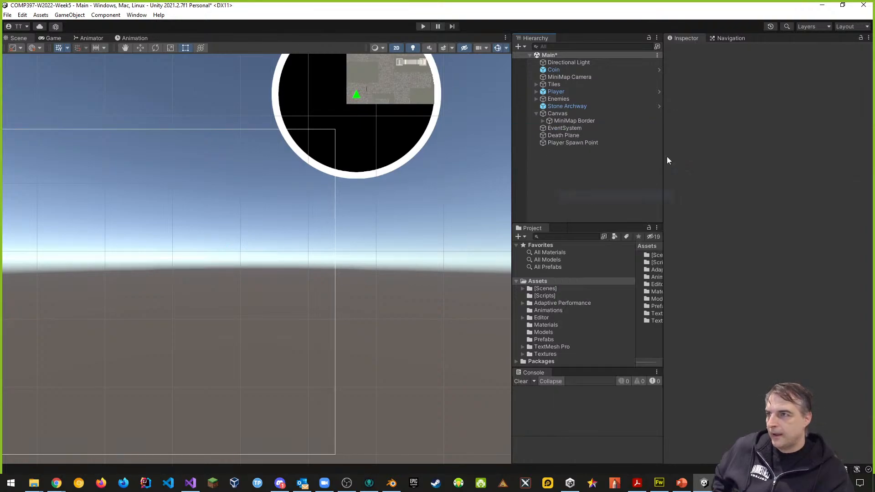
{"action": "right_click", "coordinate": [559, 114]}
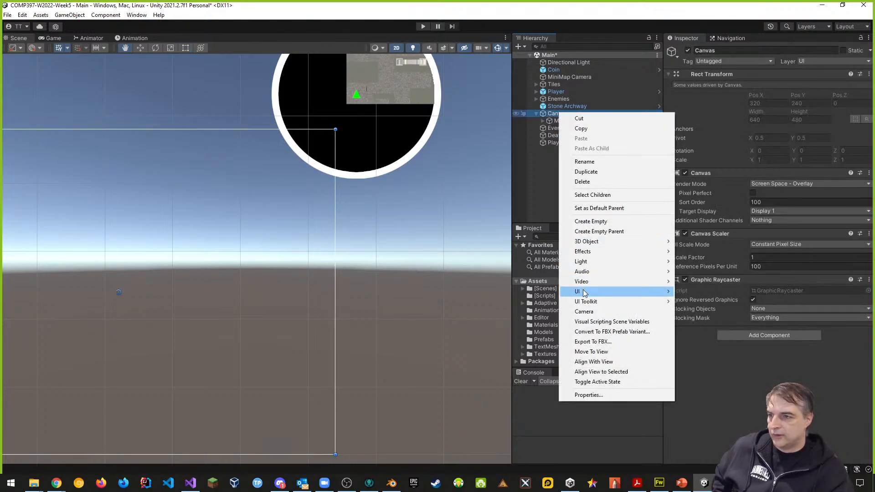
{"action": "mouse_move", "coordinate": [585, 291]}
{"action": "left_click", "coordinate": [699, 345]}
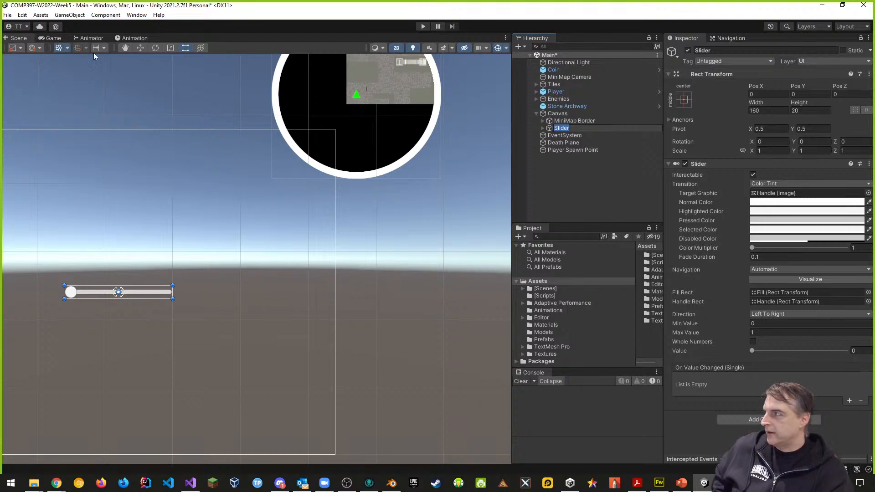
{"action": "left_click", "coordinate": [139, 49]}
{"action": "left_click_drag", "start_coordinate": [151, 298], "coordinate": [293, 293]}
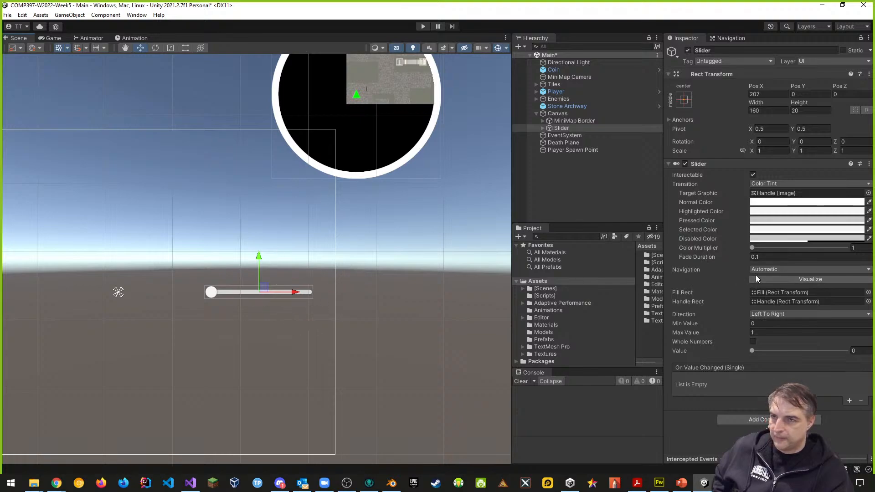
- Change the color of the new slider's Background image to black (000000)
{"action": "left_click", "coordinate": [543, 129]}
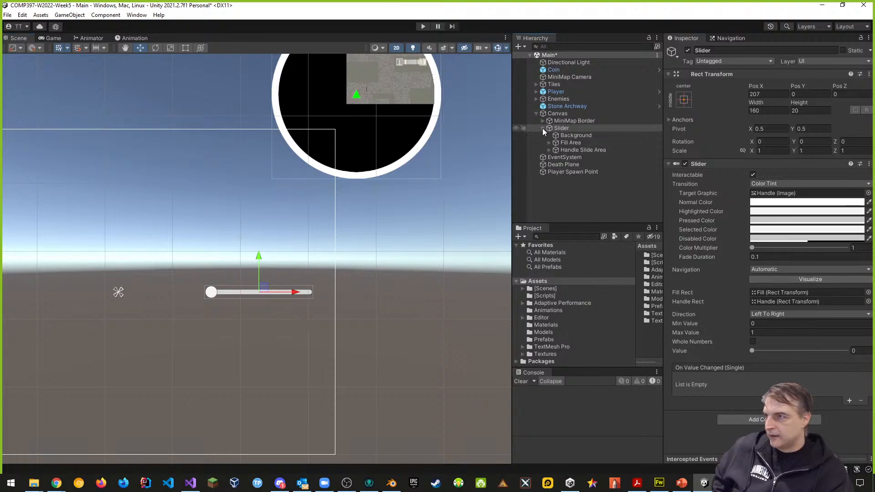
{"action": "left_click", "coordinate": [585, 136]}
{"action": "left_click", "coordinate": [789, 208]}
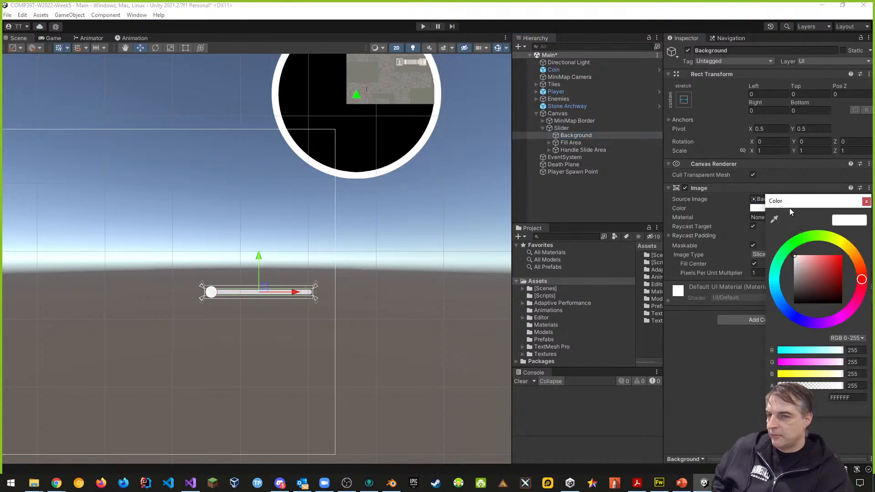
{"action": "left_click_drag", "start_coordinate": [797, 259], "coordinate": [793, 318]}
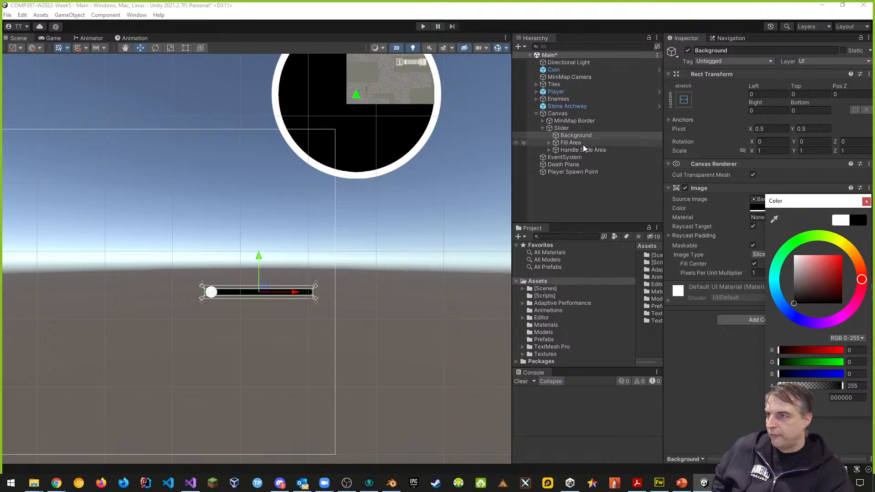
- Color the Fill image green (00FF16) and deactivate the Handle Slide Area
{"action": "left_click", "coordinate": [570, 143]}
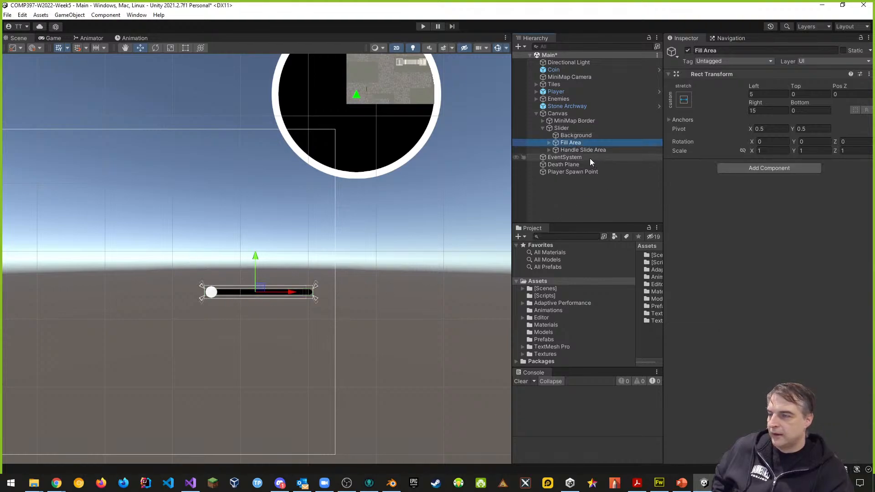
{"action": "left_click", "coordinate": [550, 143]}
{"action": "left_click", "coordinate": [571, 150]}
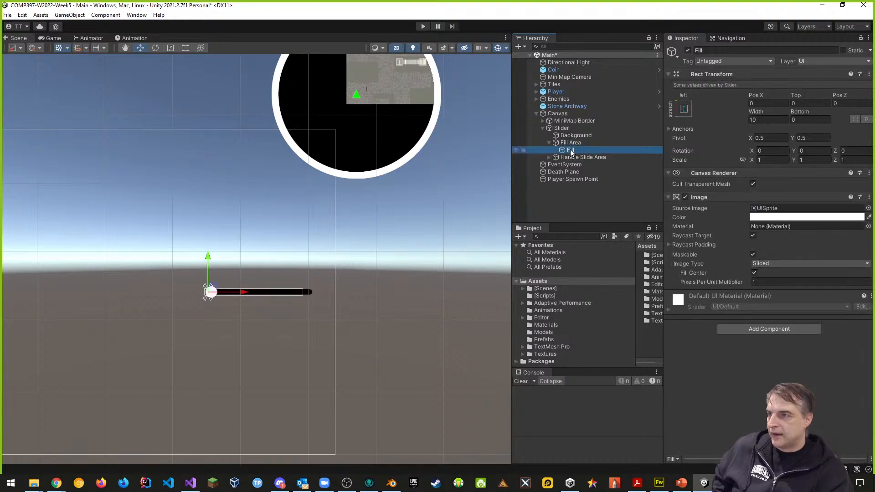
{"action": "left_click", "coordinate": [777, 217]}
{"action": "left_click", "coordinate": [793, 252]}
{"action": "left_click_drag", "start_coordinate": [804, 285], "coordinate": [843, 263]}
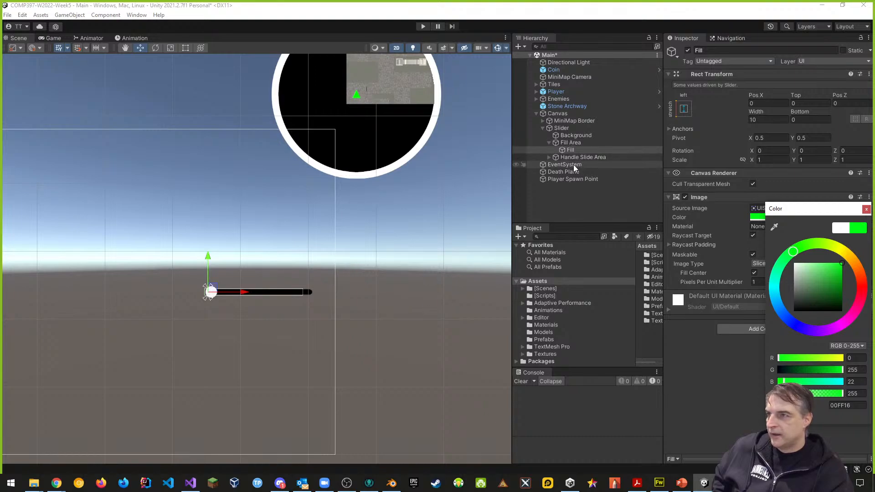
{"action": "left_click", "coordinate": [583, 155]}
{"action": "left_click", "coordinate": [687, 50]}
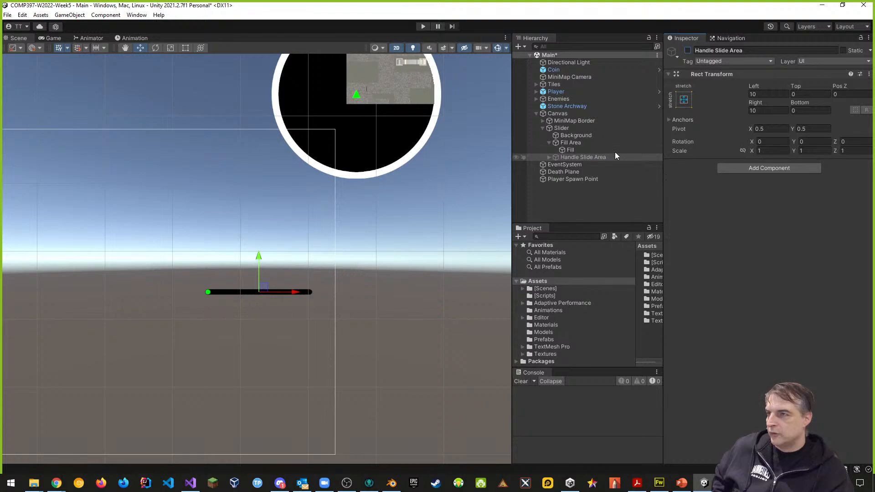
- Set the slider's Max Value to 100 and raise its Value to 100
{"action": "left_click", "coordinate": [563, 128]}
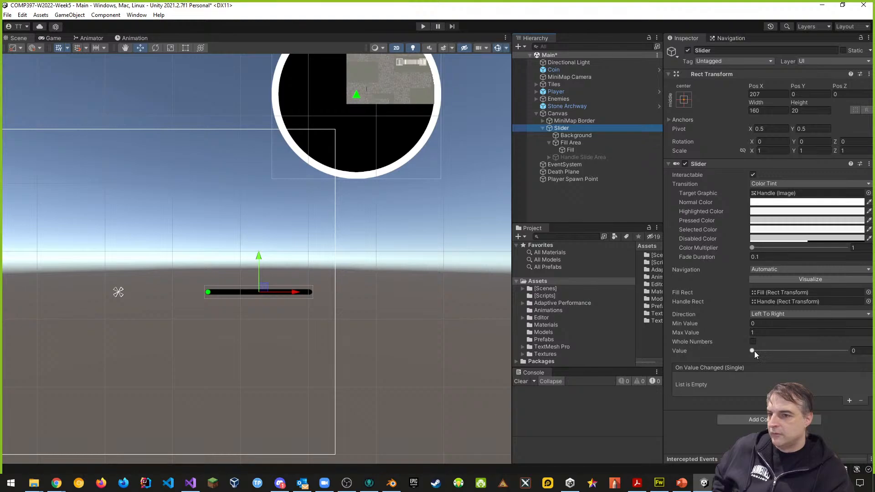
{"action": "left_click", "coordinate": [766, 331]}
{"action": "type", "text": "100"}
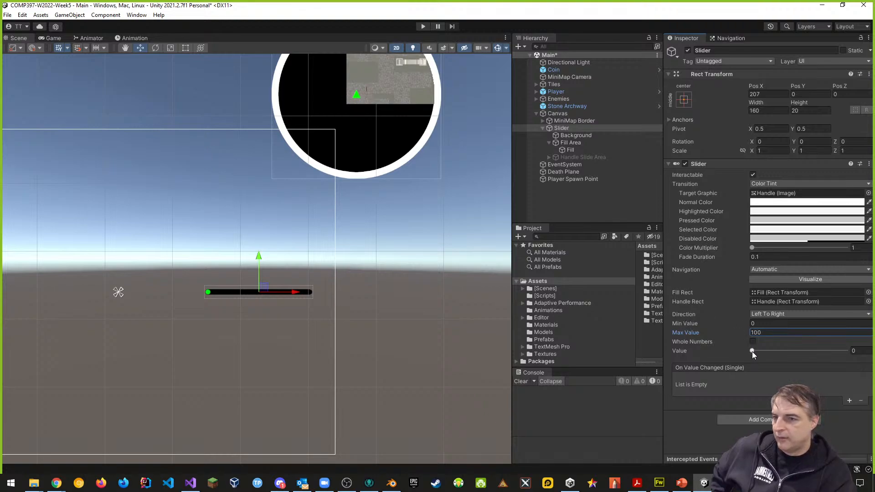
{"action": "left_click_drag", "start_coordinate": [752, 352], "coordinate": [873, 354]}
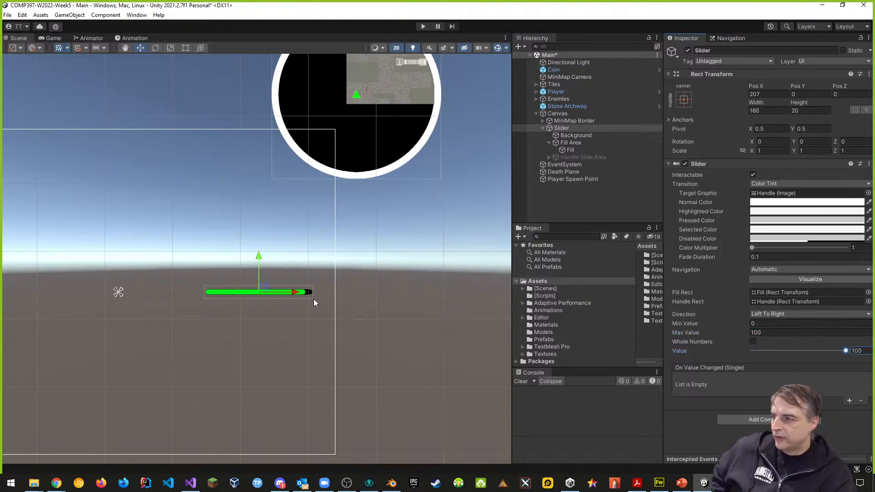
- Set the slider's Height to 30
{"action": "scroll", "coordinate": [297, 300], "scroll_direction": "up", "scroll_amount": 5}
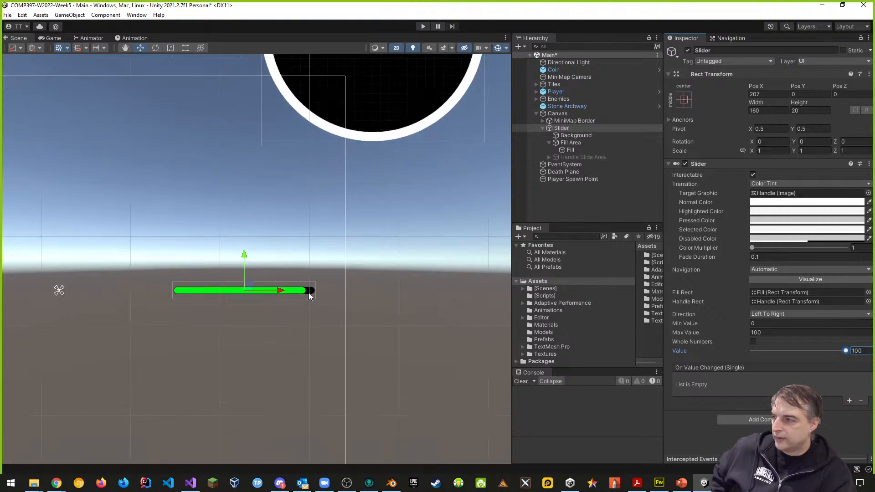
{"action": "scroll", "coordinate": [292, 247], "scroll_direction": "down", "scroll_amount": 3}
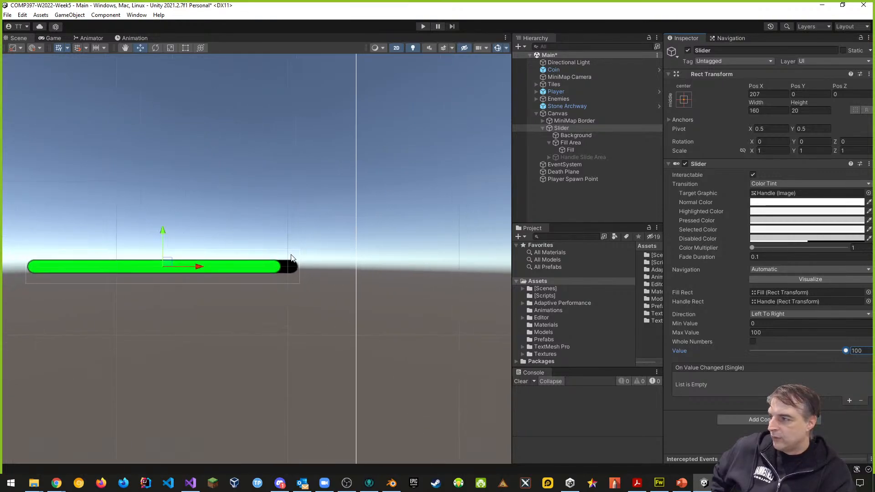
{"action": "middle_click_drag", "start_coordinate": [267, 297], "coordinate": [386, 304]}
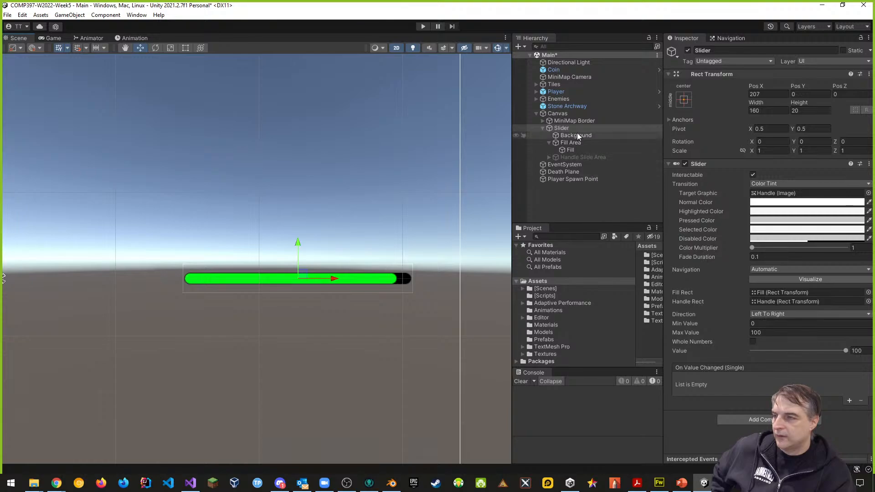
{"action": "left_click", "coordinate": [568, 128]}
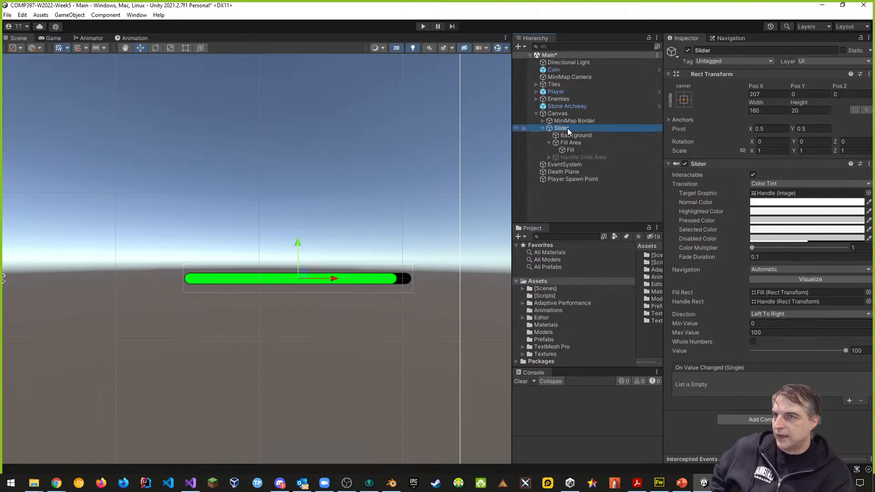
{"action": "left_click", "coordinate": [808, 111]}
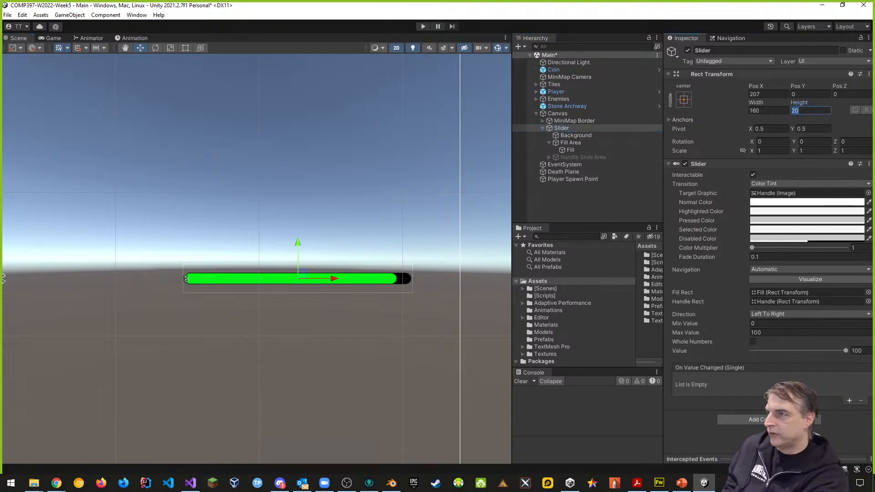
{"action": "type", "text": "30"}
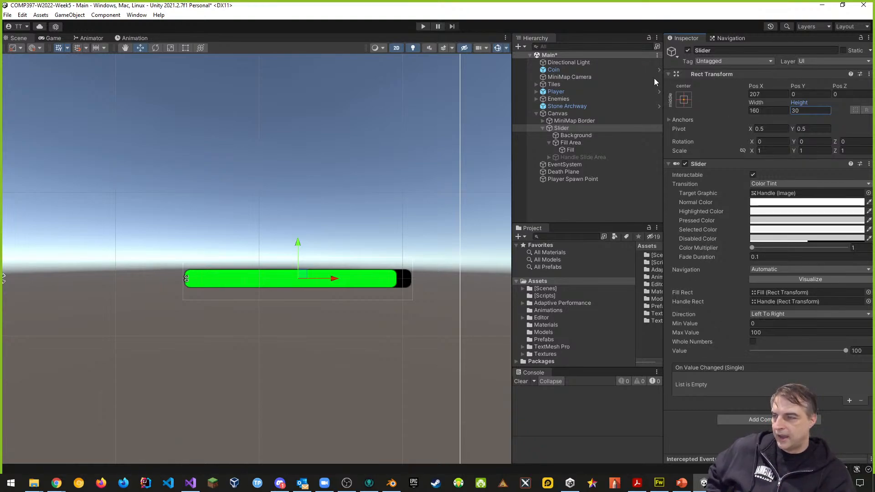
- Apply the middle center anchor preset to the slider's Background
{"action": "left_click", "coordinate": [577, 137]}
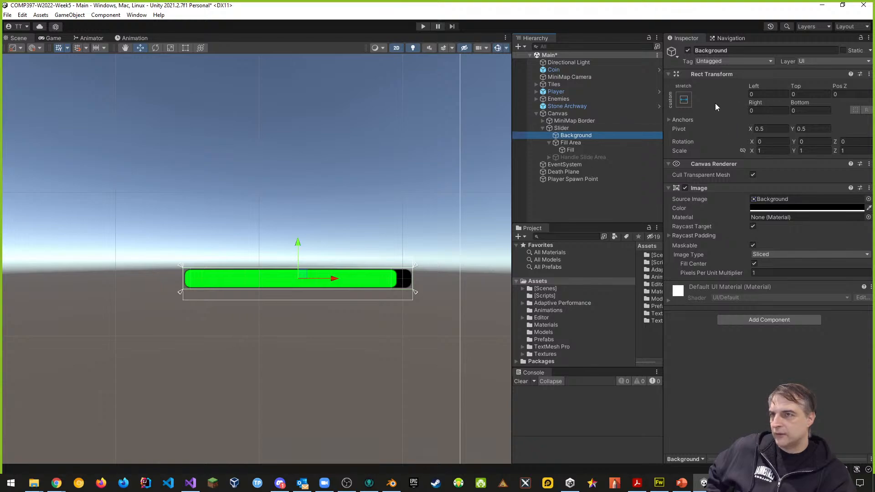
{"action": "left_click", "coordinate": [688, 100]}
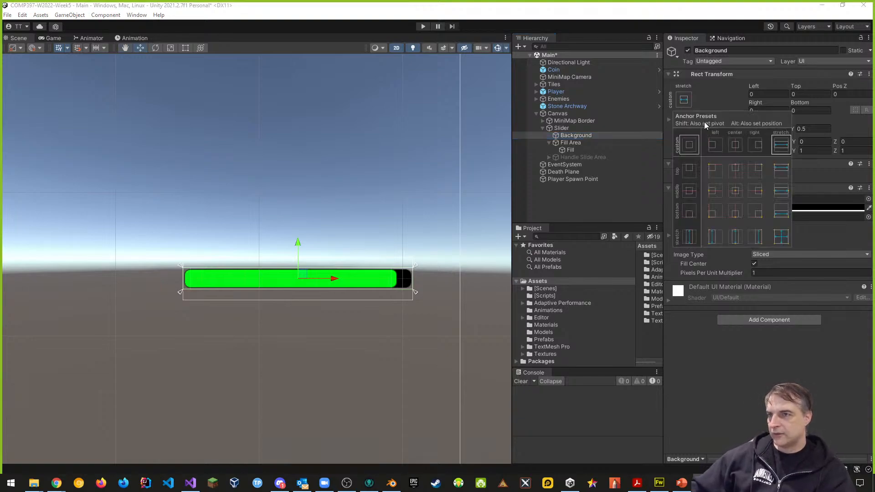
{"action": "left_click", "coordinate": [736, 191]}
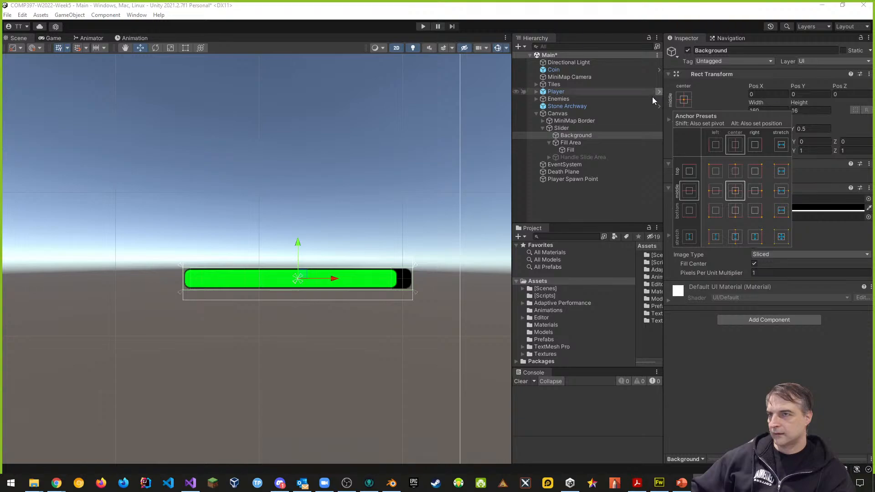
- Compare the size and offset settings of the Fill Area, the Background and the slider
{"action": "left_click", "coordinate": [575, 142]}
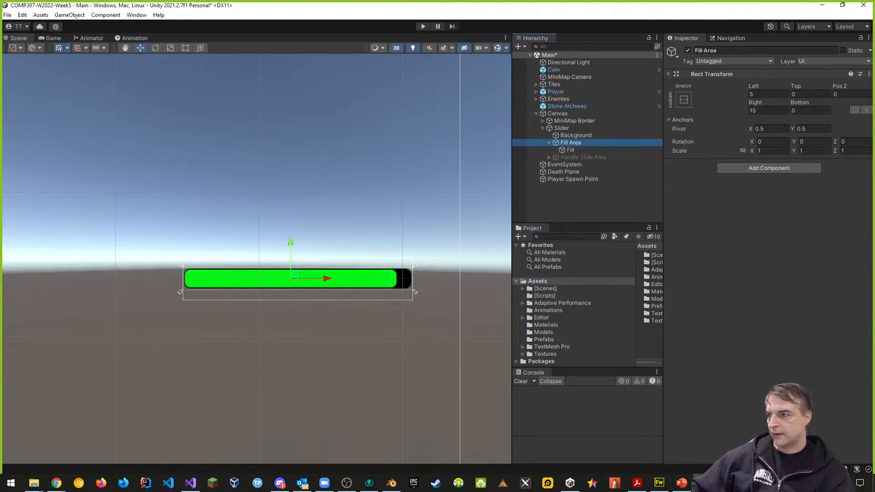
{"action": "left_click", "coordinate": [580, 136]}
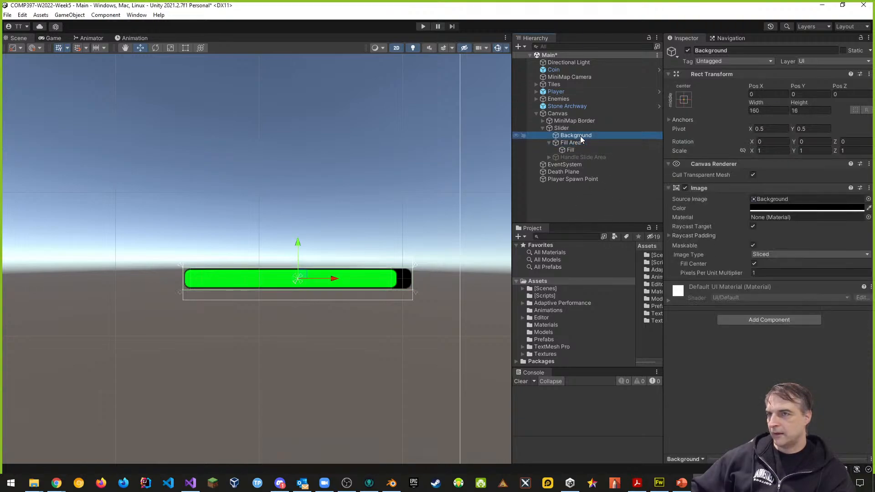
{"action": "left_click", "coordinate": [563, 128]}
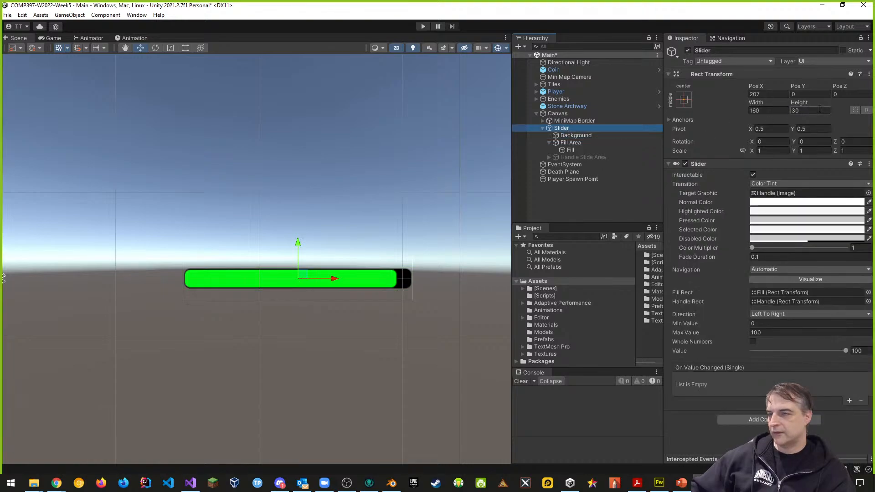
{"action": "left_click", "coordinate": [575, 136]}
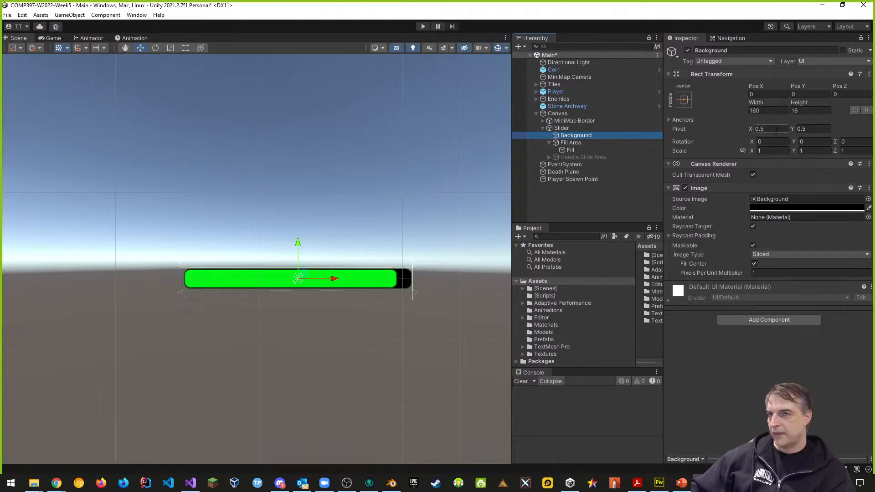
- Try Left and Right offsets of 0 on the Fill Area and undo both changes
{"action": "left_click", "coordinate": [573, 144]}
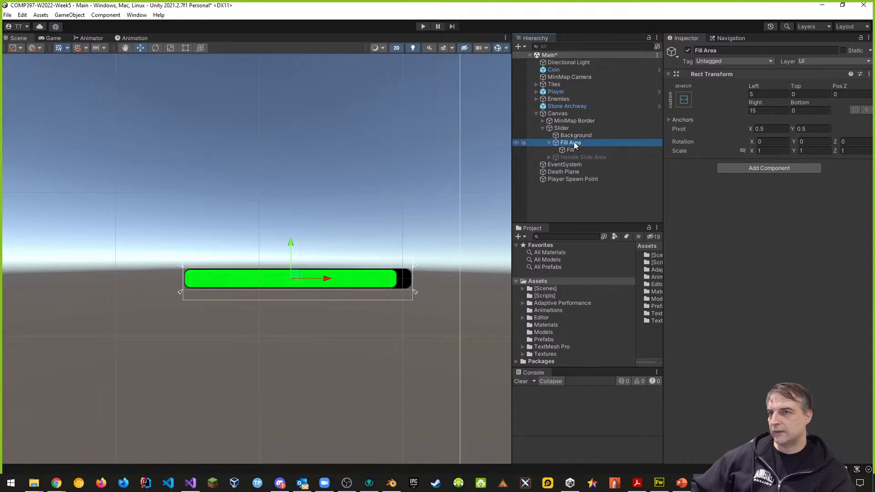
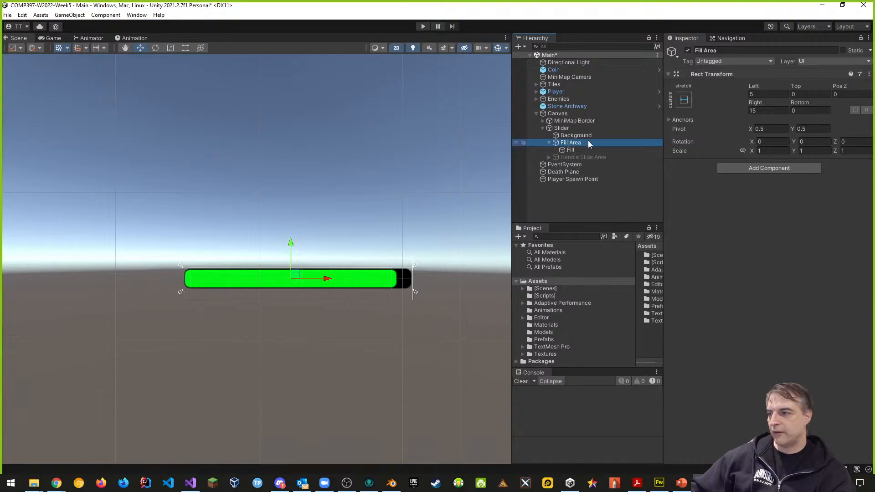
{"action": "left_click", "coordinate": [765, 93]}
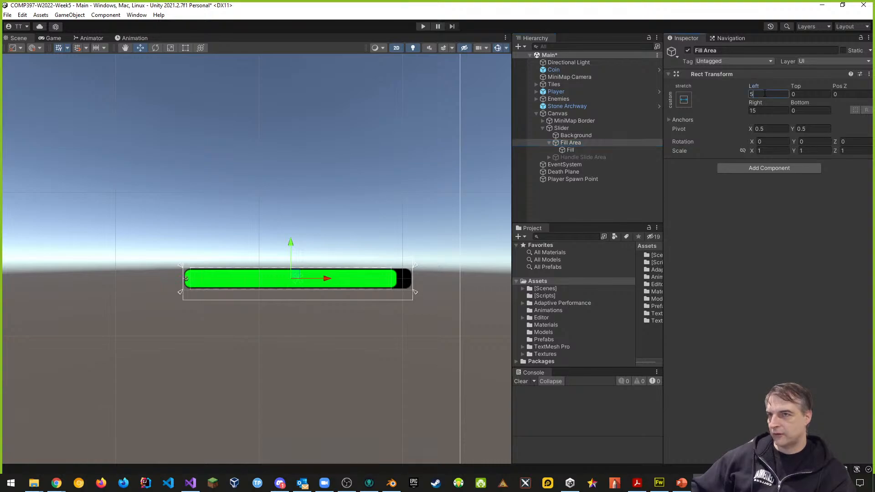
{"action": "type", "text": "0"}
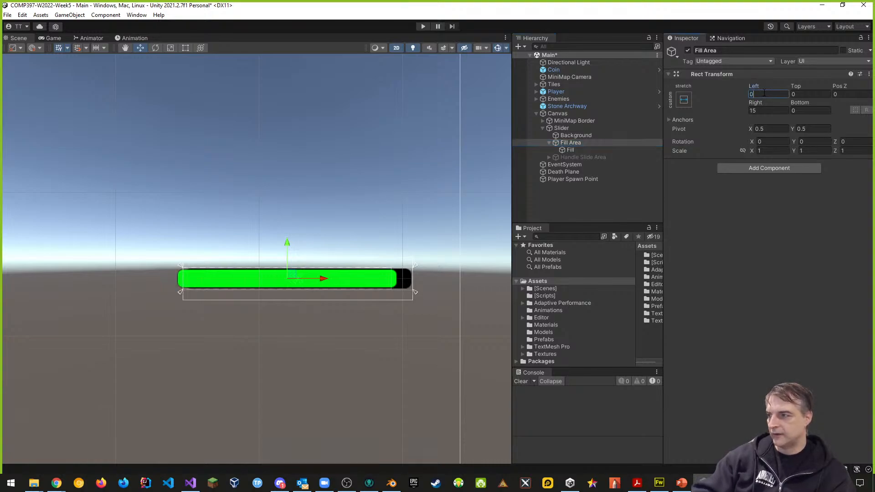
{"action": "left_click", "coordinate": [754, 110]}
{"action": "type", "text": "0"}
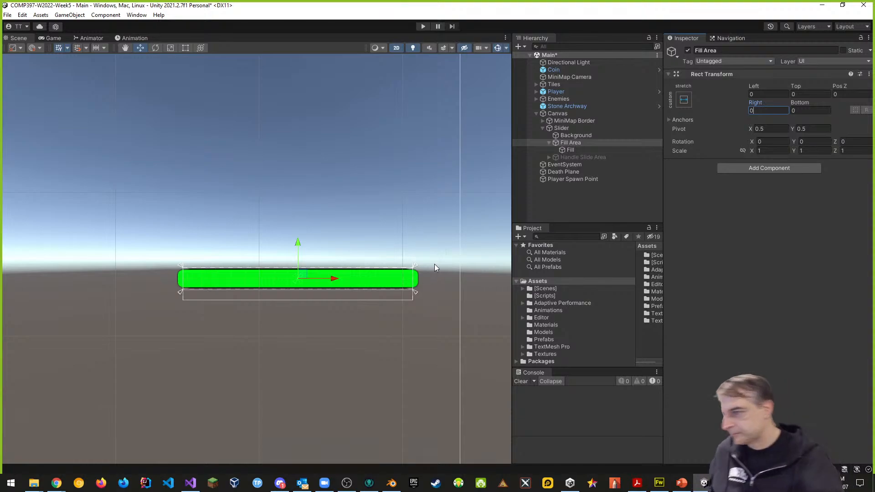
{"action": "key", "text": "ctrl+z"}
{"action": "key", "text": "ctrl+z"}
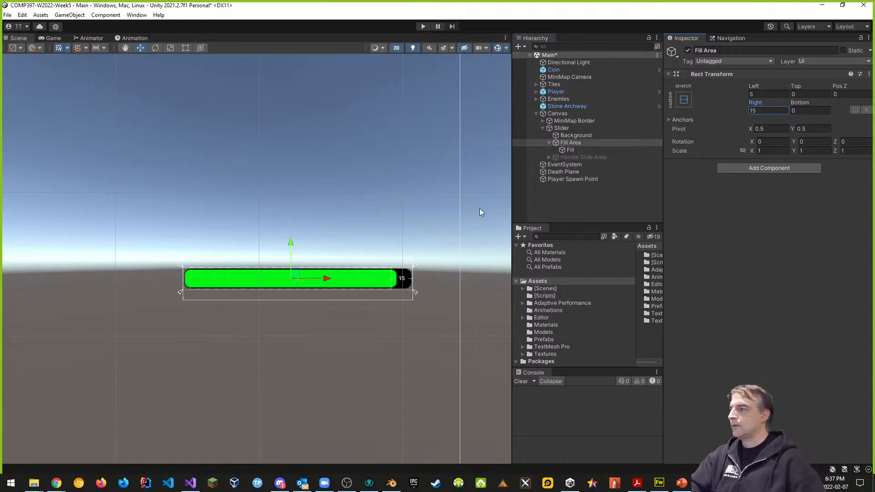
- Set the Fill Area's Right offset to 5 and test the fill by varying the slider's Value, leaving it at 100
{"action": "left_click", "coordinate": [758, 111]}
{"action": "type", "text": "5"}
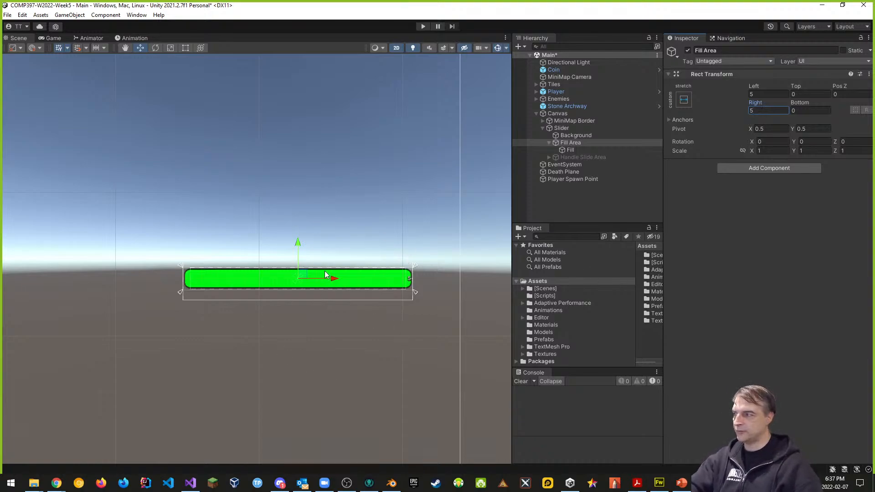
{"action": "left_click", "coordinate": [601, 128]}
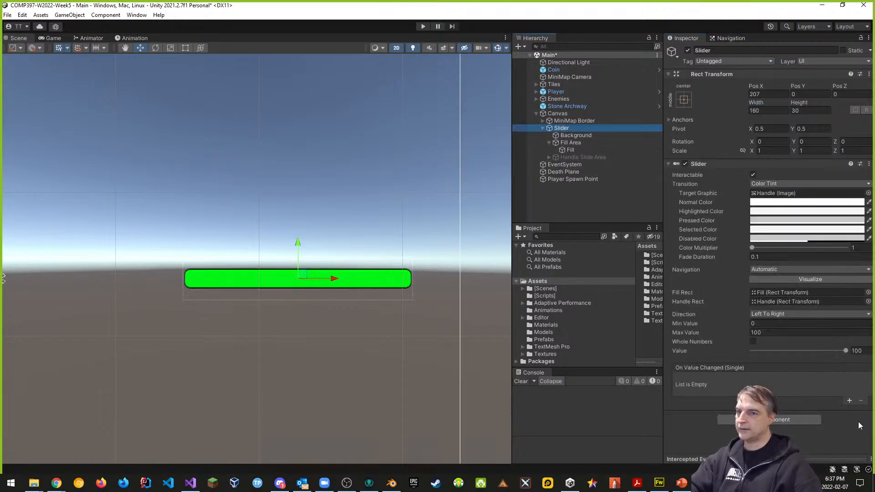
{"action": "left_click_drag", "start_coordinate": [846, 350], "coordinate": [866, 355]}
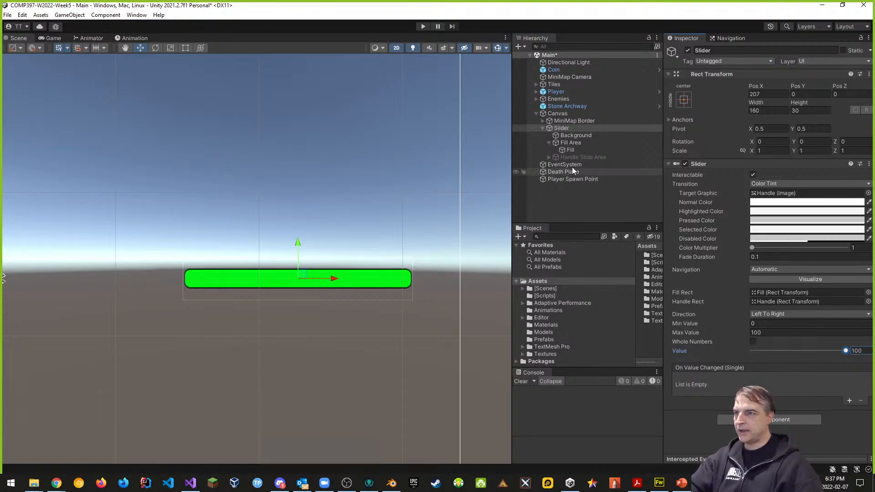
- Delete the disabled Handle Slide Area from the slider
{"action": "left_click", "coordinate": [566, 156]}
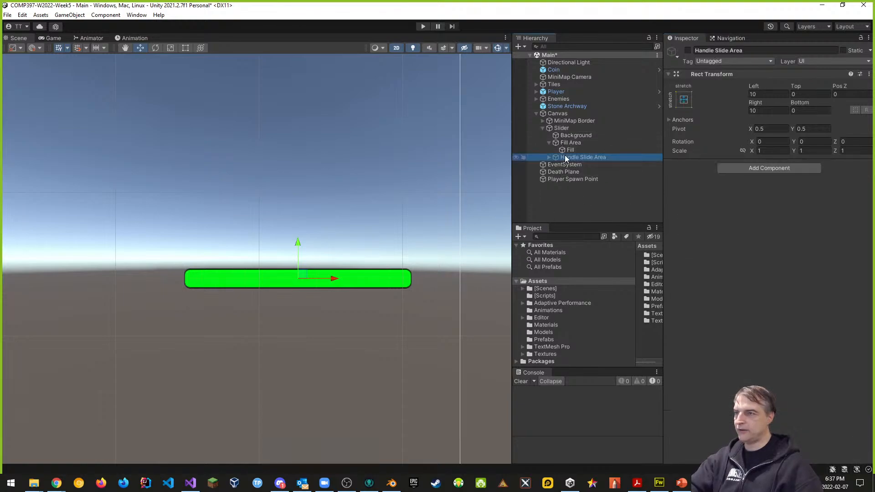
{"action": "right_click", "coordinate": [567, 158]}
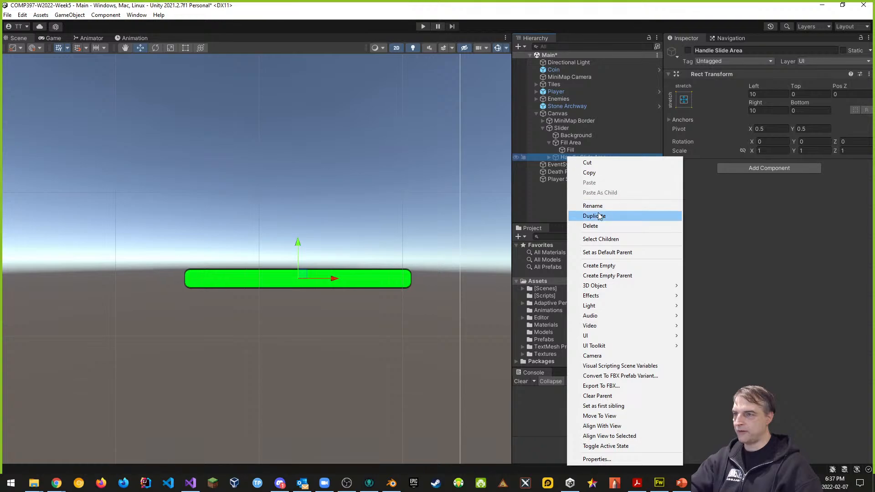
{"action": "left_click", "coordinate": [593, 226]}
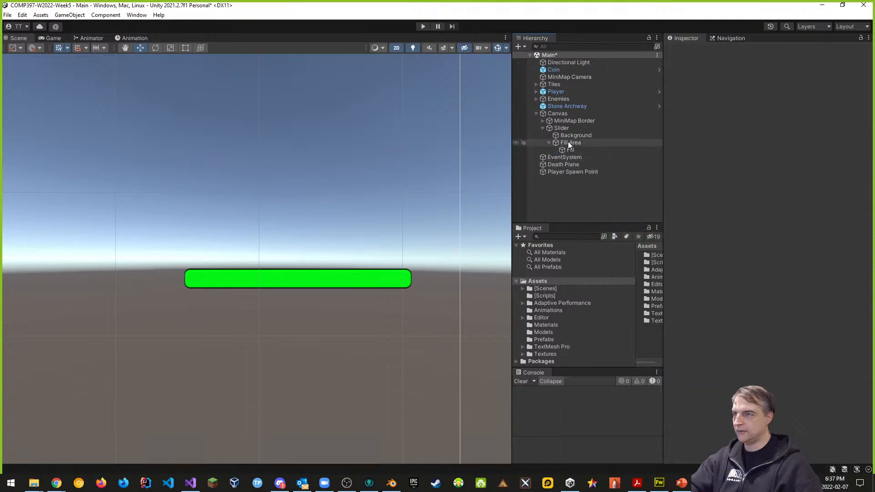
- Rename the Slider object as Health Bar
{"action": "left_click", "coordinate": [561, 128]}
{"action": "left_click", "coordinate": [575, 128]}
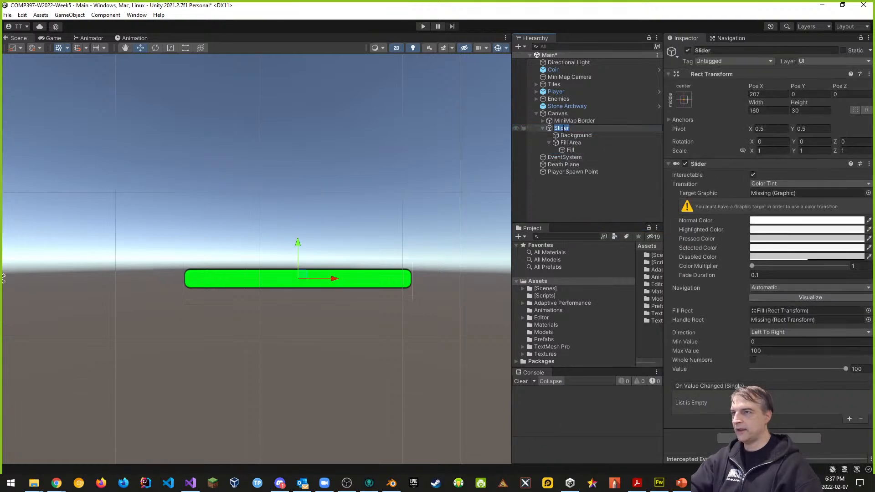
{"action": "type", "text": "He"}
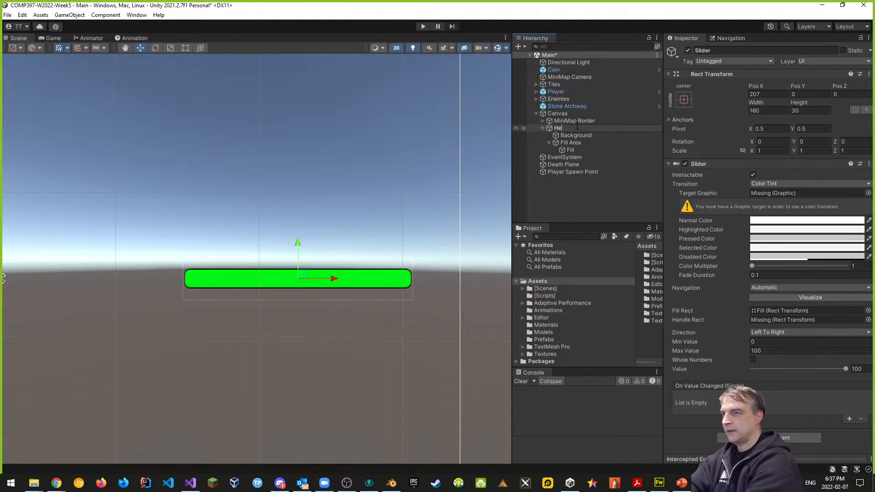
{"action": "type", "text": "alth Bar"}
{"action": "key", "text": "Return"}
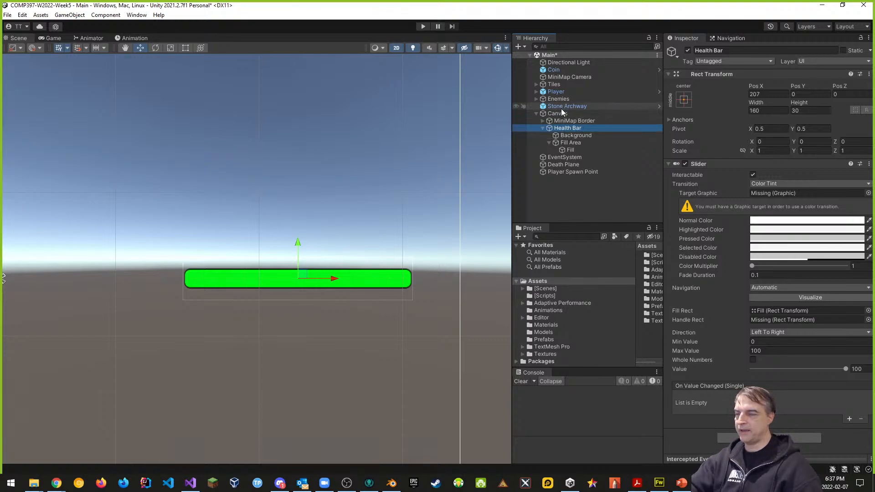
- Move the Health Bar to the upper middle of the canvas, at about Pos X -0.5 and Pos Y 215, and preview it in Play mode
{"action": "scroll", "coordinate": [360, 196], "scroll_direction": "down", "scroll_amount": 5}
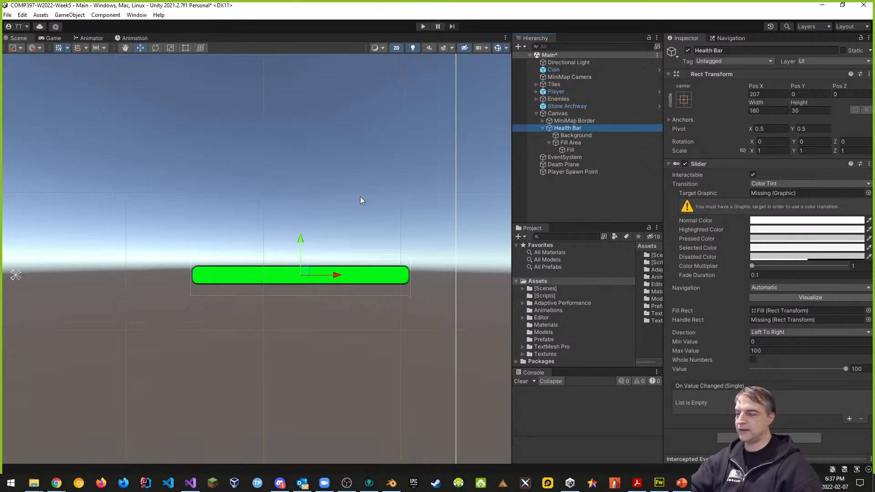
{"action": "scroll", "coordinate": [360, 218], "scroll_direction": "up", "scroll_amount": 3}
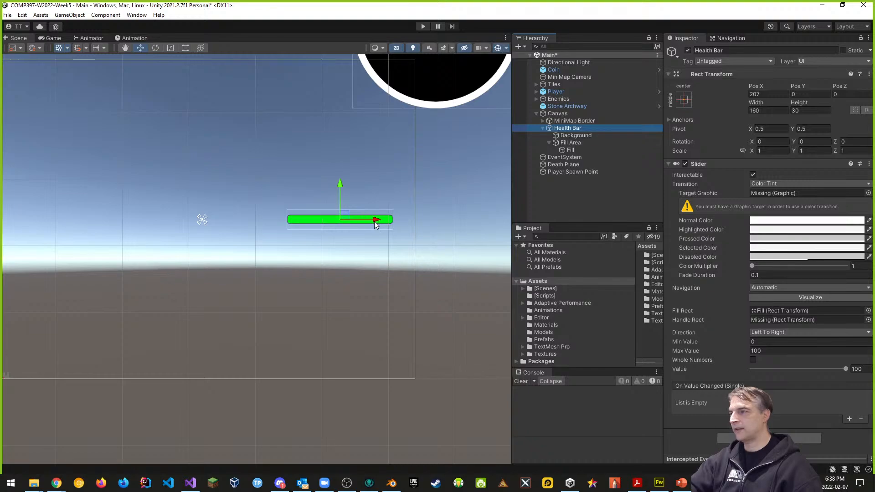
{"action": "mouse_move", "coordinate": [376, 221]}
{"action": "left_mouse_down"}
{"action": "mouse_move", "coordinate": [231, 220]}
{"action": "mouse_move", "coordinate": [239, 221]}
{"action": "left_mouse_up"}
{"action": "left_click_drag", "start_coordinate": [202, 185], "coordinate": [212, 42]}
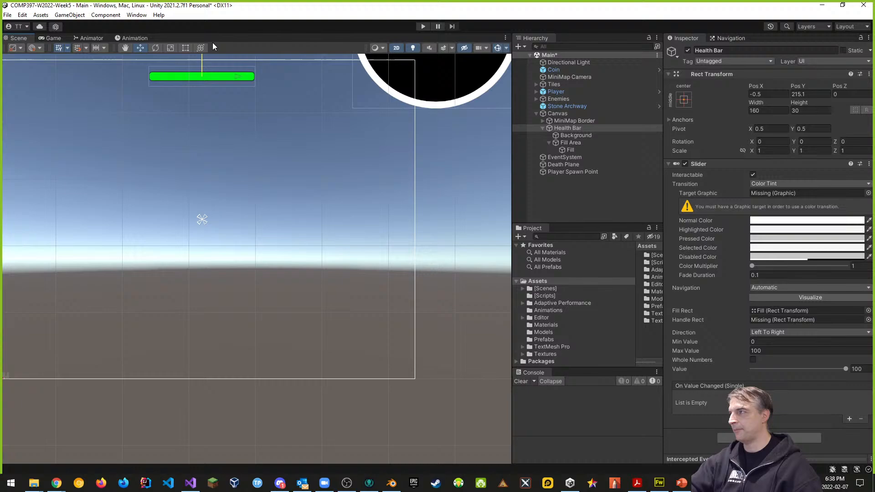
{"action": "left_click", "coordinate": [421, 26]}
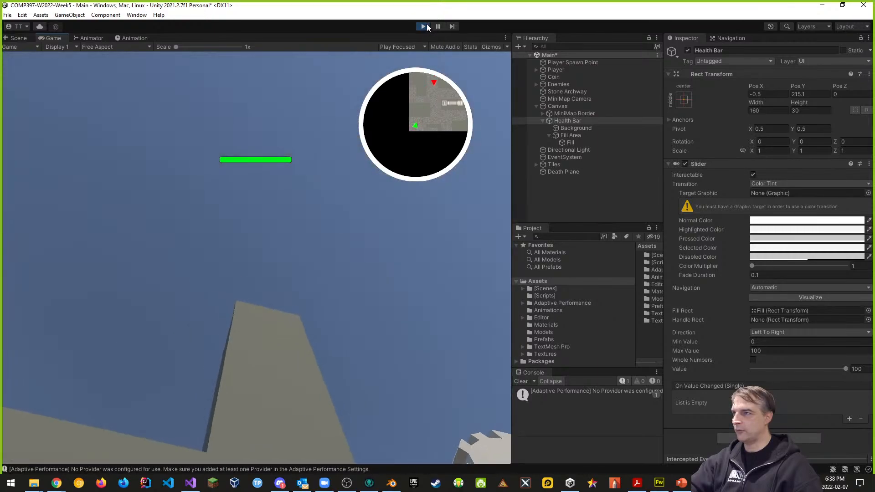
{"action": "left_click", "coordinate": [426, 26]}
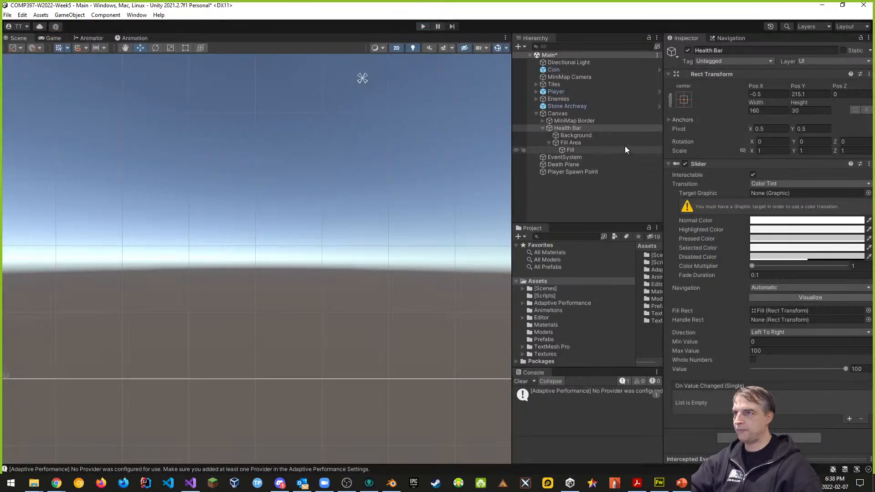
- Move the Health Bar to the lower-left part of the canvas, at about Pos X -224 and Pos Y -384
{"action": "double_click", "coordinate": [570, 128]}
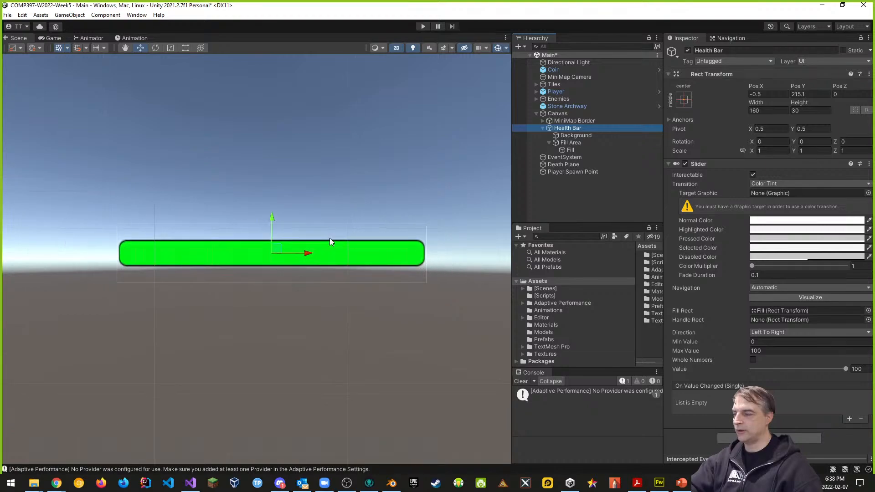
{"action": "scroll", "coordinate": [330, 238], "scroll_direction": "down", "scroll_amount": 8}
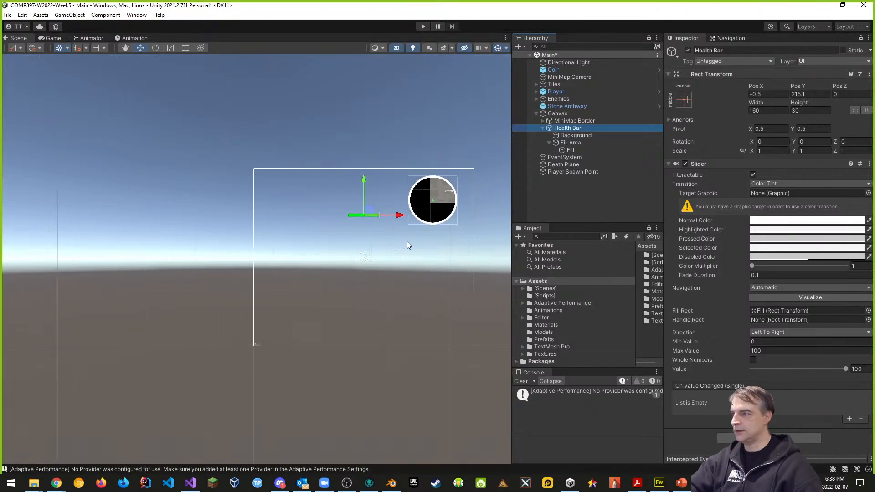
{"action": "mouse_move", "coordinate": [441, 246]}
{"action": "middle_mouse_down"}
{"action": "mouse_move", "coordinate": [390, 234]}
{"action": "mouse_move", "coordinate": [383, 250]}
{"action": "middle_mouse_up"}
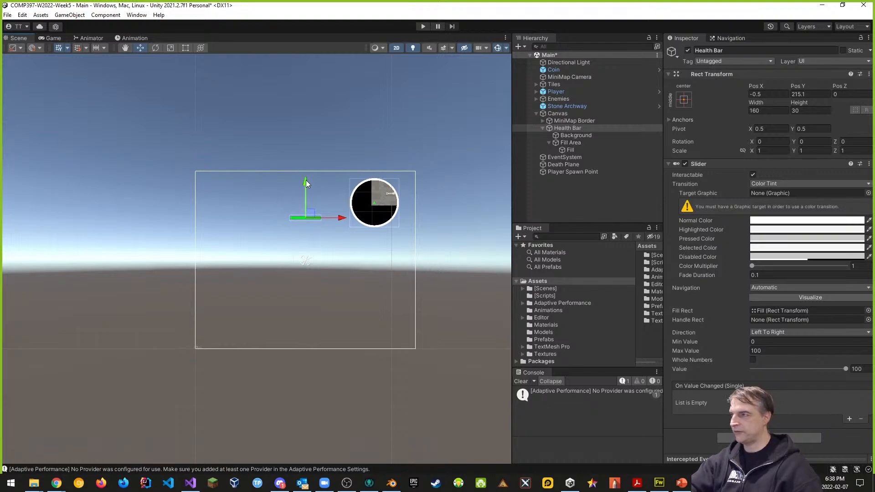
{"action": "left_click_drag", "start_coordinate": [310, 187], "coordinate": [312, 155]}
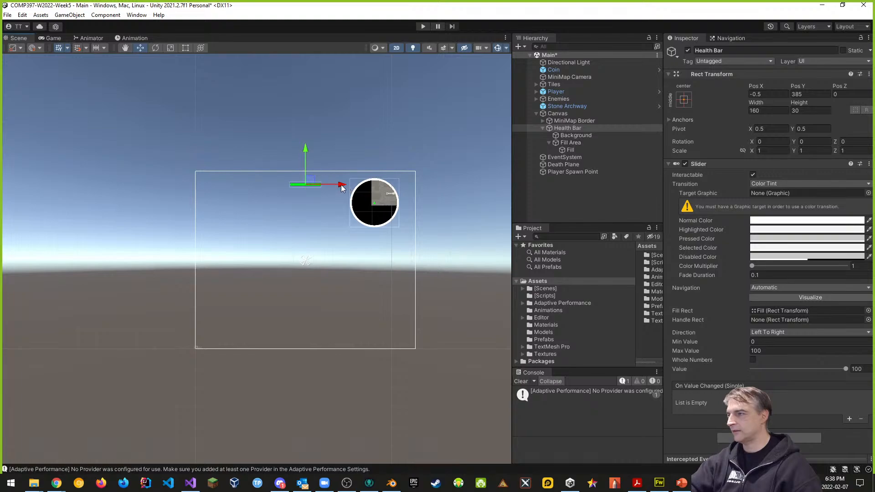
{"action": "left_click_drag", "start_coordinate": [335, 185], "coordinate": [261, 189]}
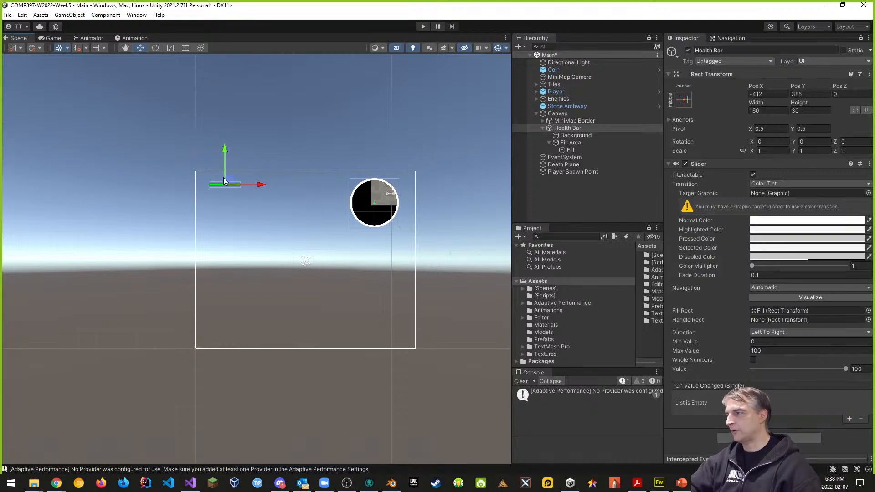
{"action": "left_click_drag", "start_coordinate": [227, 151], "coordinate": [226, 299]}
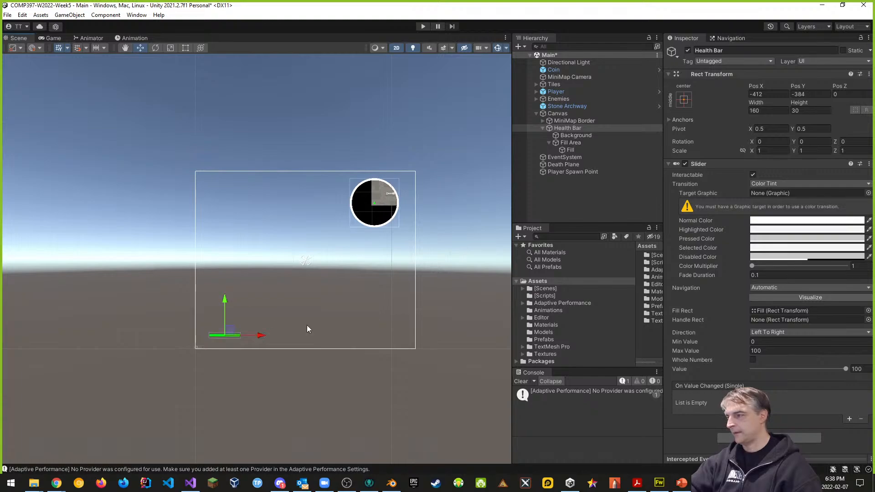
{"action": "left_click_drag", "start_coordinate": [271, 335], "coordinate": [307, 336]}
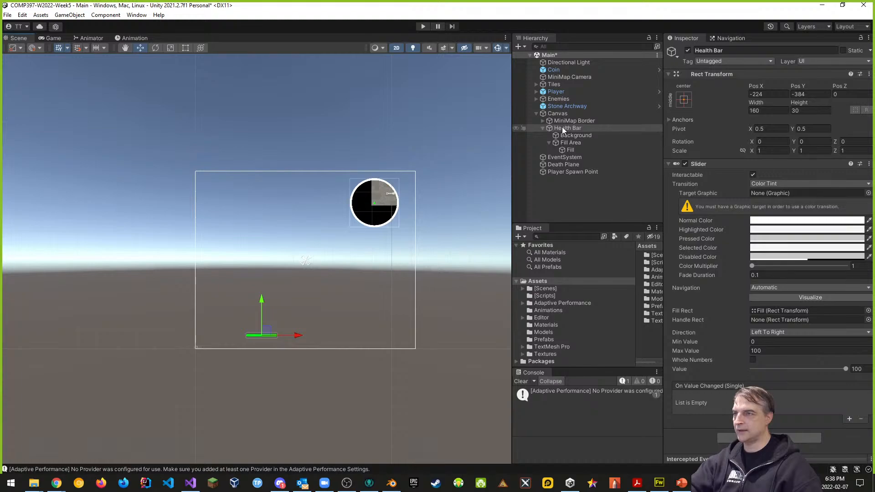
- Add a TextMeshPro text element as a child of the Canvas
{"action": "right_click", "coordinate": [558, 114]}
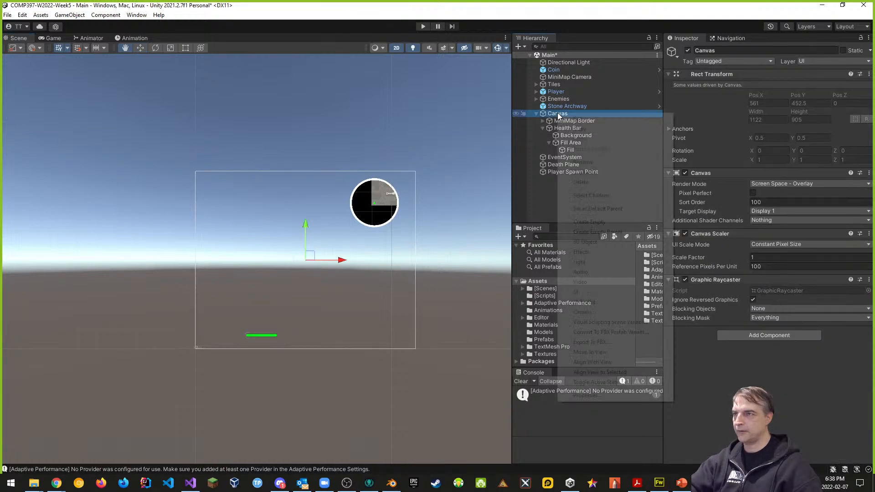
{"action": "mouse_move", "coordinate": [585, 241]}
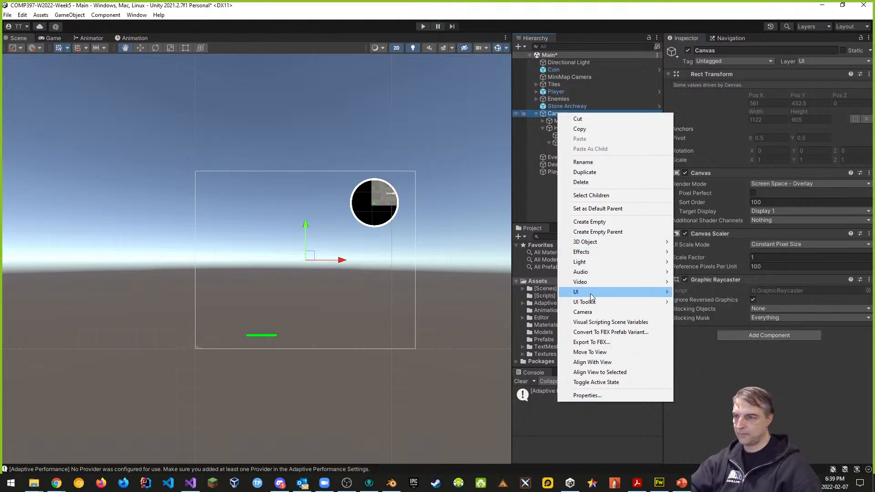
{"action": "mouse_move", "coordinate": [591, 297]}
{"action": "left_click", "coordinate": [705, 302]}
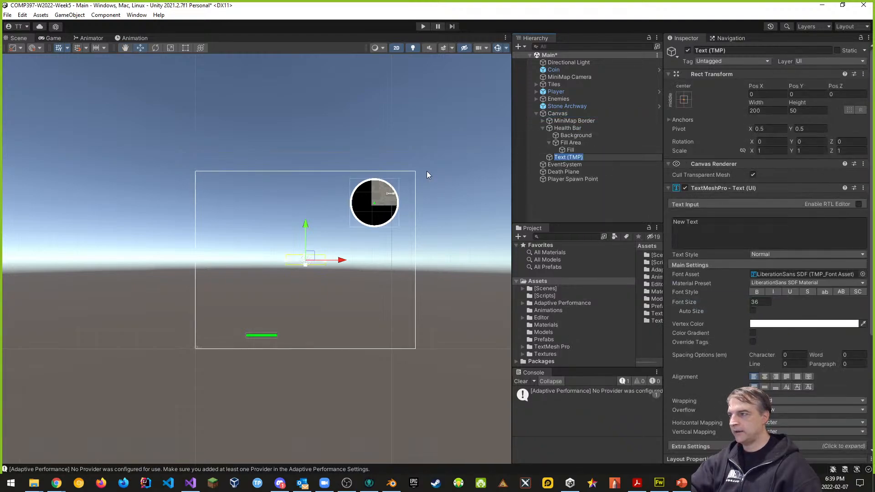
- Place the new text just left of the Health Bar, at about Pos X -418 and Pos Y -381, and preview the layout in Play mode
{"action": "left_click_drag", "start_coordinate": [339, 261], "coordinate": [267, 257]}
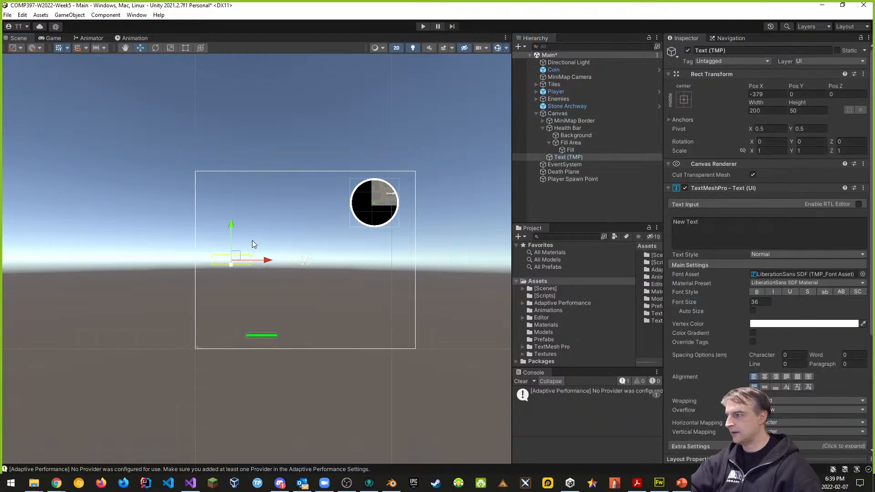
{"action": "left_click_drag", "start_coordinate": [231, 226], "coordinate": [206, 297]}
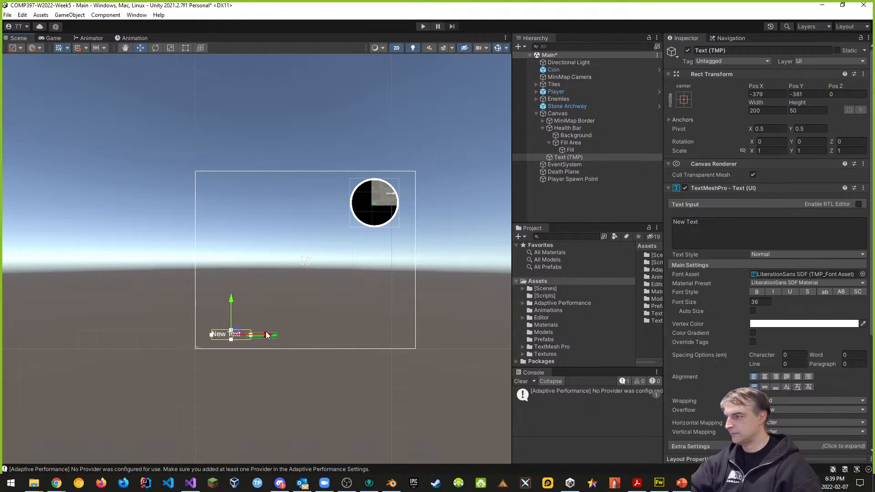
{"action": "left_click_drag", "start_coordinate": [267, 336], "coordinate": [258, 332]}
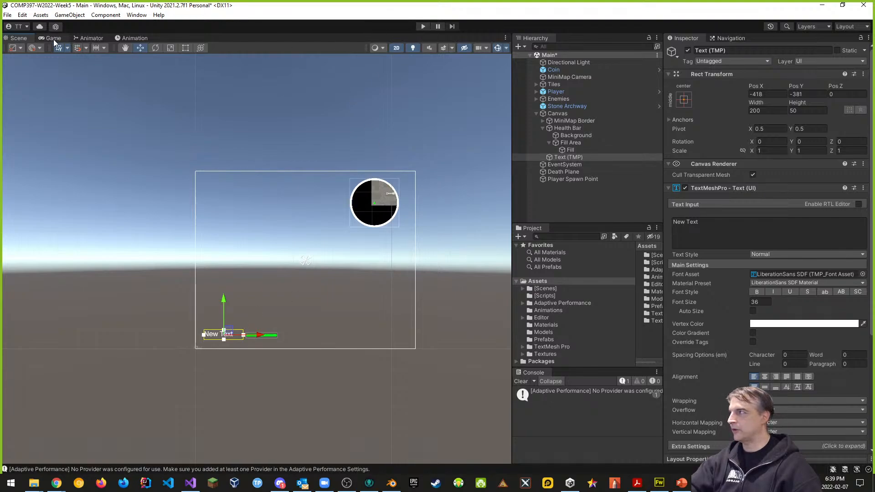
{"action": "left_click", "coordinate": [423, 27]}
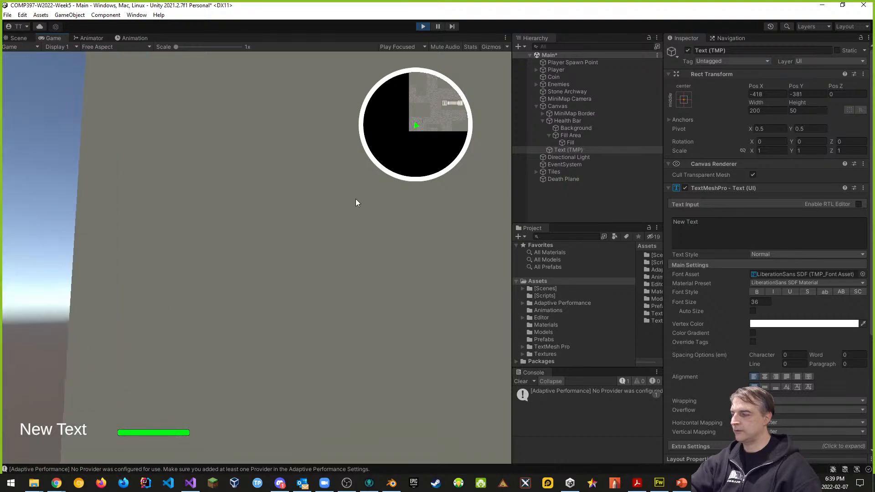
{"action": "left_click", "coordinate": [423, 27]}
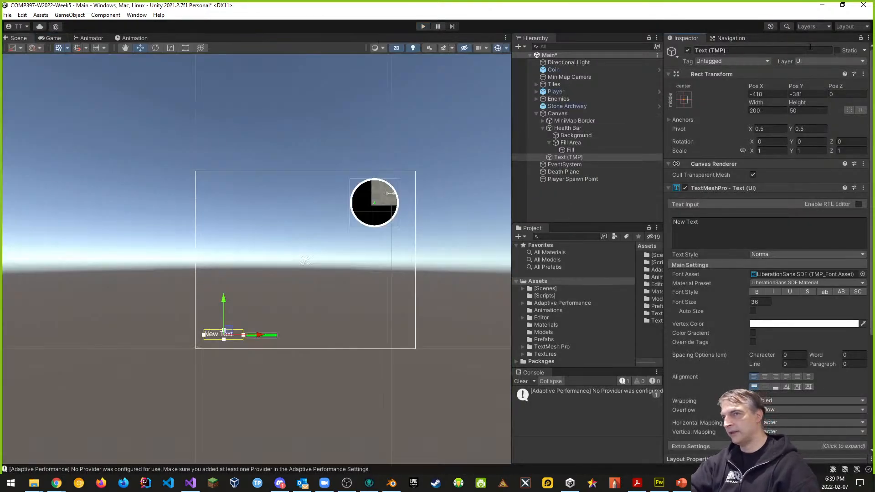
- Rename the new text object to Health Bar Label
{"action": "left_click", "coordinate": [740, 51]}
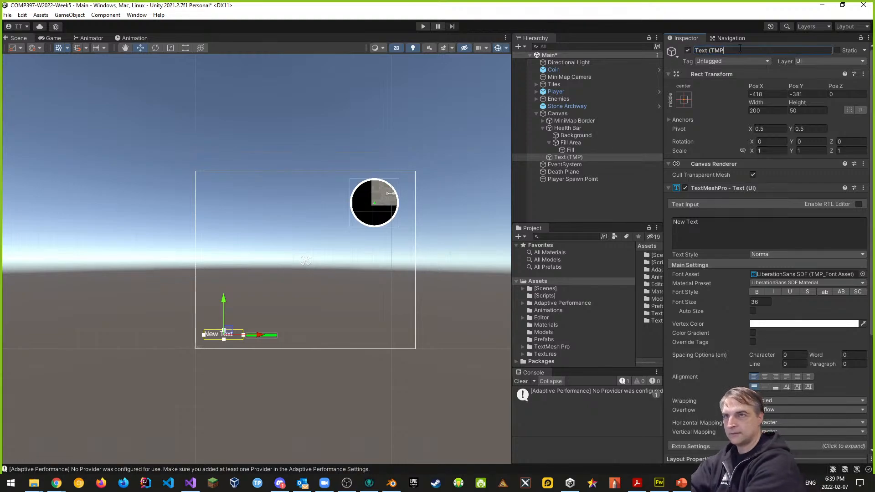
{"action": "key", "text": "BackSpace"}
{"action": "key", "text": "BackSpace"}
{"action": "key", "text": "BackSpace"}
{"action": "key", "text": "BackSpace"}
{"action": "key", "text": "BackSpace"}
{"action": "key", "text": "BackSpace"}
{"action": "key", "text": "BackSpace"}
{"action": "key", "text": "BackSpace"}
{"action": "key", "text": "BackSpace"}
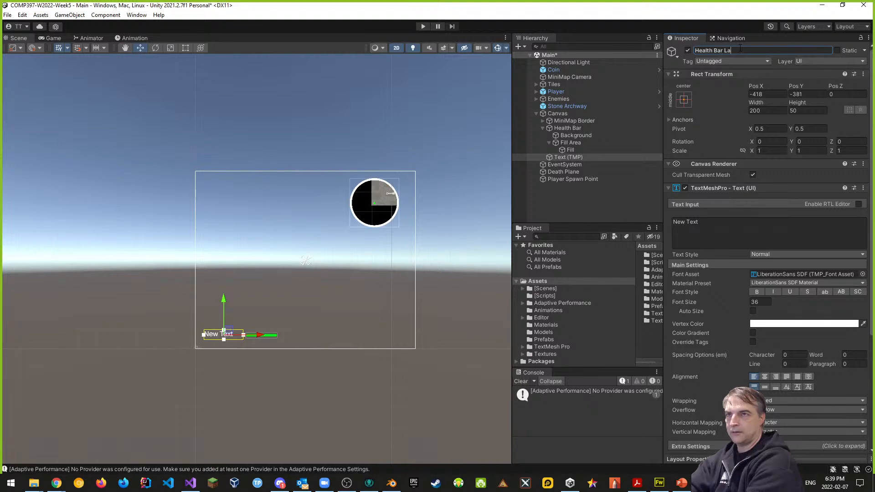
{"action": "type", "text": "Health Bar Label"}
{"action": "key", "text": "Return"}
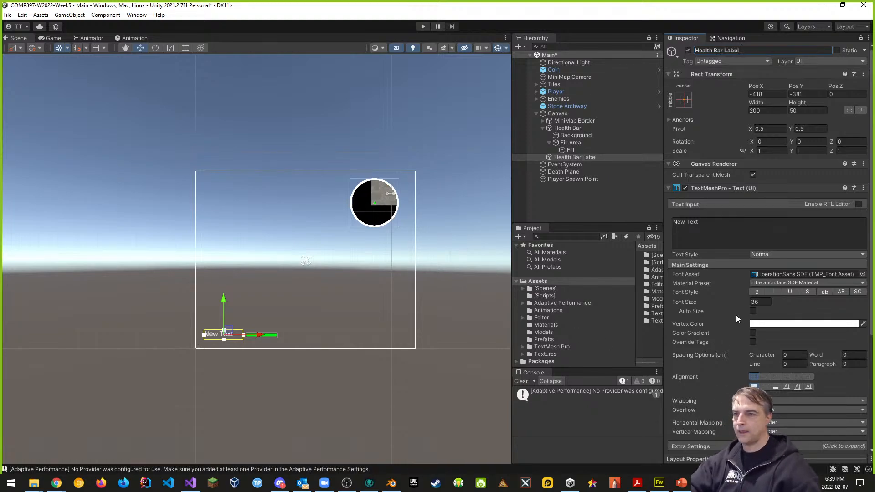
- Set the label's text to "Health:" and lower it slightly to about Pos Y -386
{"action": "left_click", "coordinate": [703, 226]}
{"action": "type", "text": "Hea"}
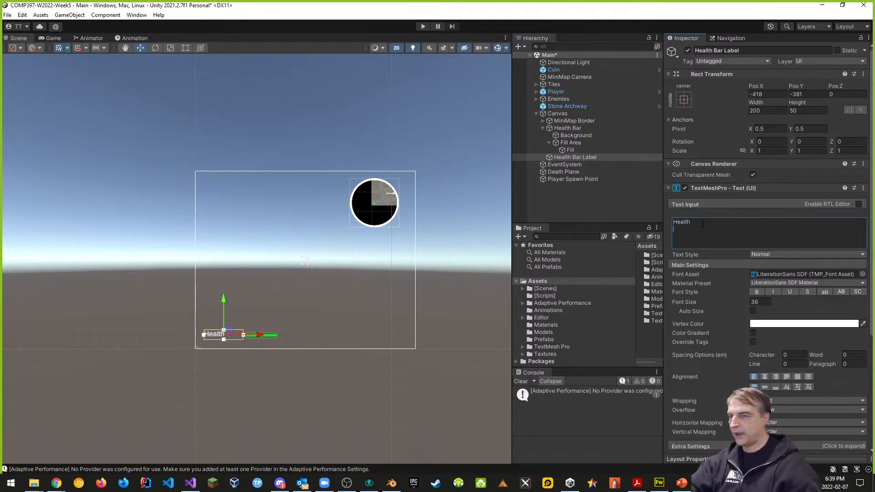
{"action": "type", "text": "lth"}
{"action": "key", "text": "BackSpace"}
{"action": "type", "text": ":"}
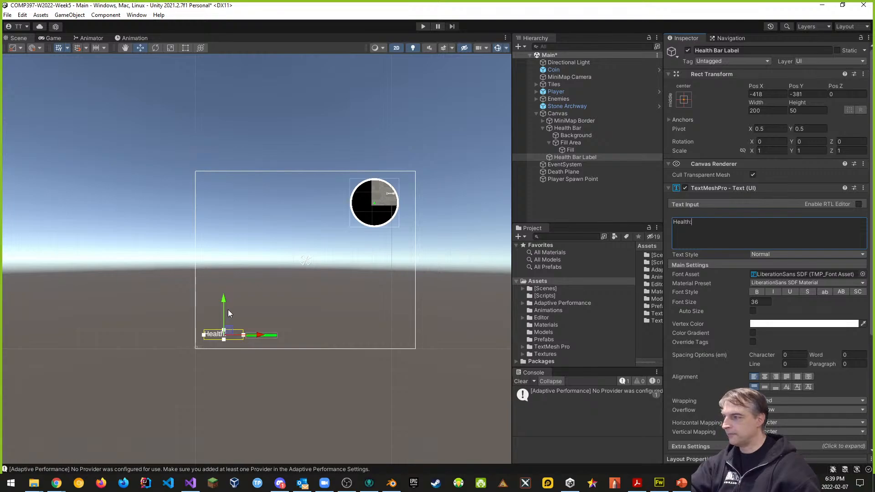
{"action": "left_click_drag", "start_coordinate": [223, 301], "coordinate": [223, 301]}
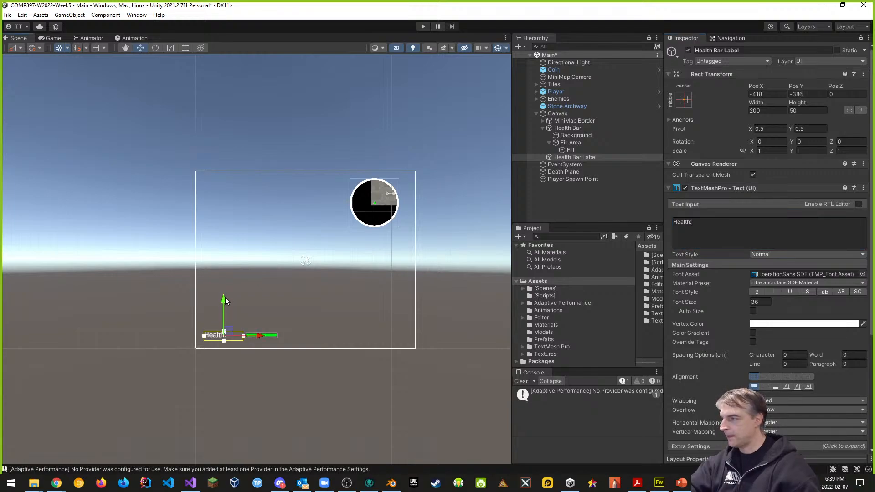
- Anchor the Health Bar Label and the Health Bar to the canvas's bottom-left corner and preview the layout in Play mode
{"action": "left_click", "coordinate": [684, 99]}
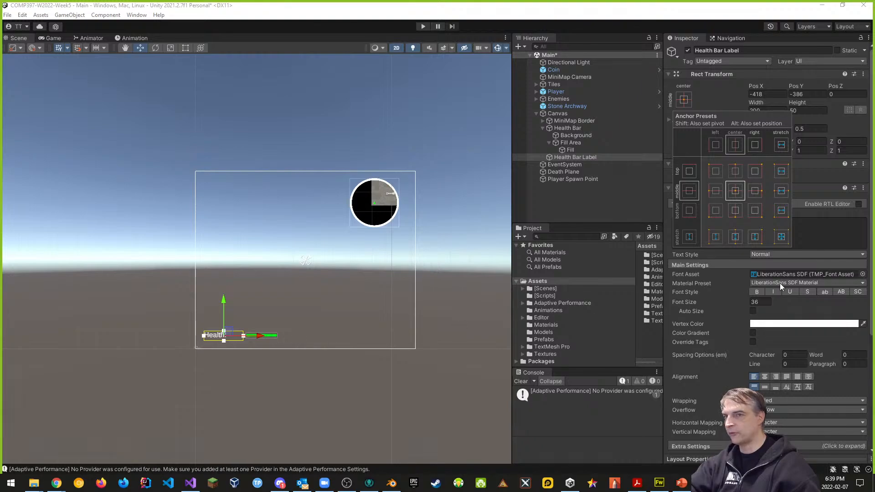
{"action": "left_click", "coordinate": [715, 211]}
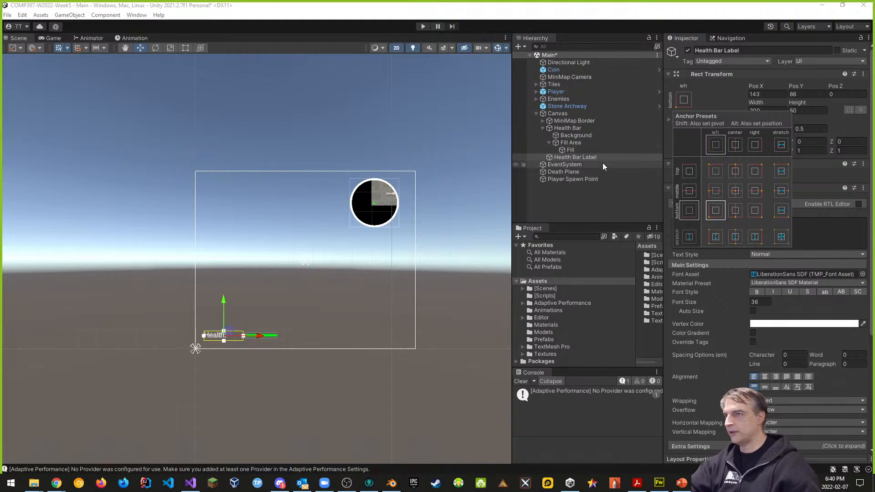
{"action": "left_click", "coordinate": [570, 128]}
{"action": "left_click", "coordinate": [570, 127]}
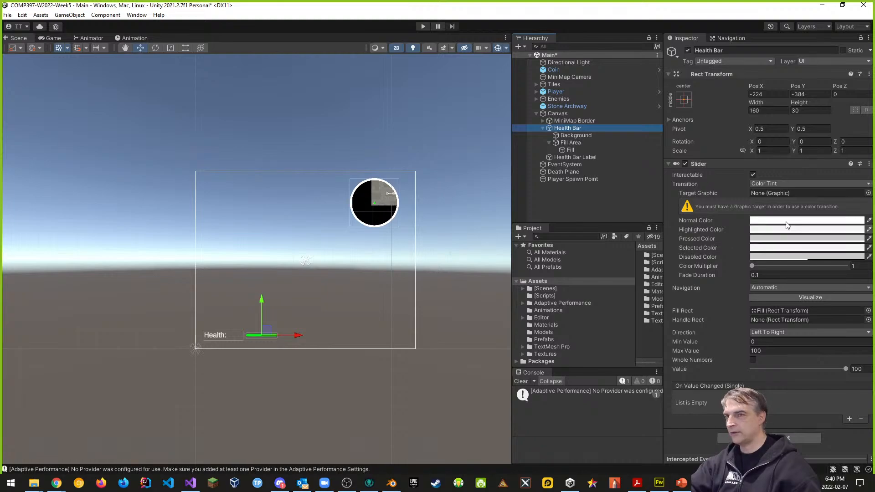
{"action": "left_click", "coordinate": [683, 100]}
{"action": "left_click", "coordinate": [716, 211]}
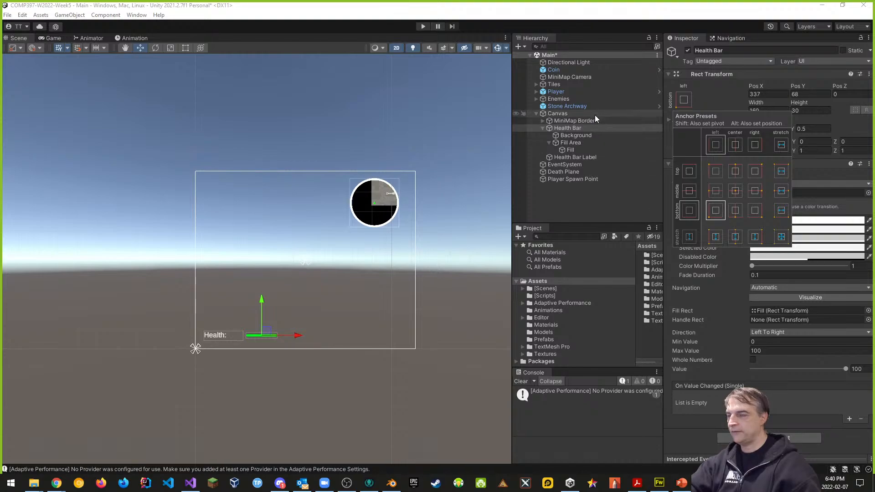
{"action": "left_click", "coordinate": [423, 26]}
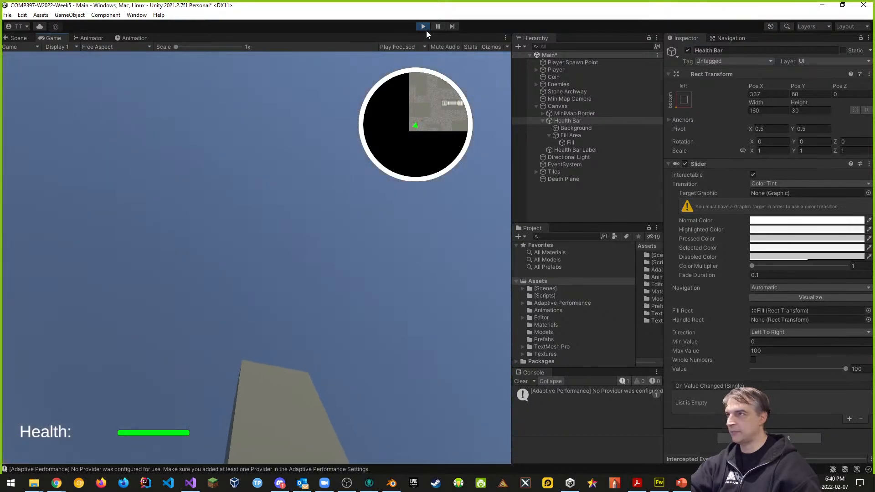
{"action": "left_click", "coordinate": [423, 27]}
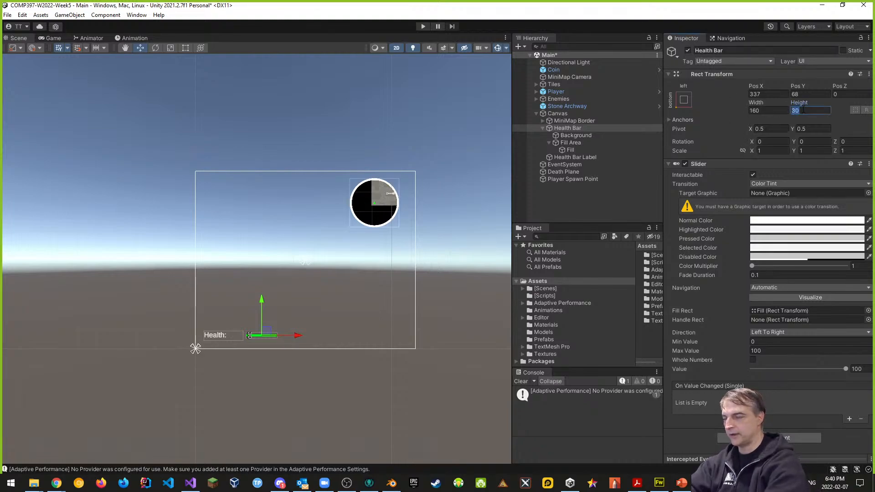
- Resize the Health Bar to width 200 and height 50, and shift it slightly right to about Pos X 346
{"action": "type", "text": "50"}
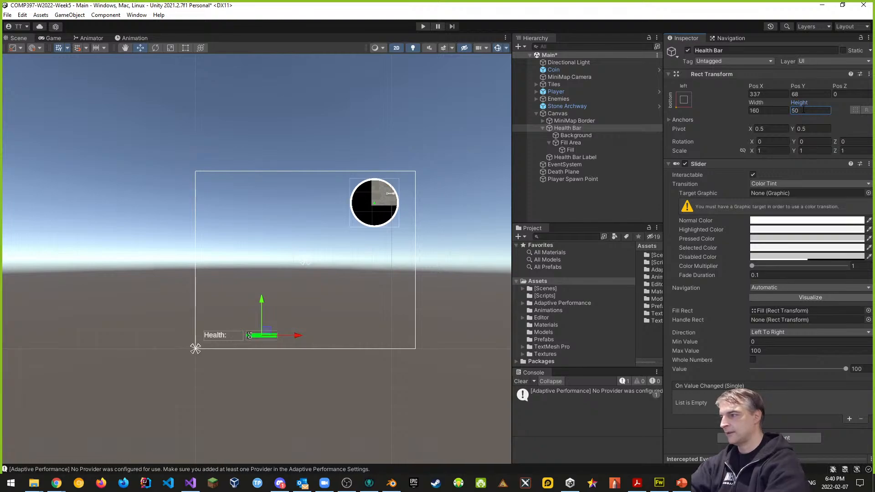
{"action": "left_click", "coordinate": [769, 111]}
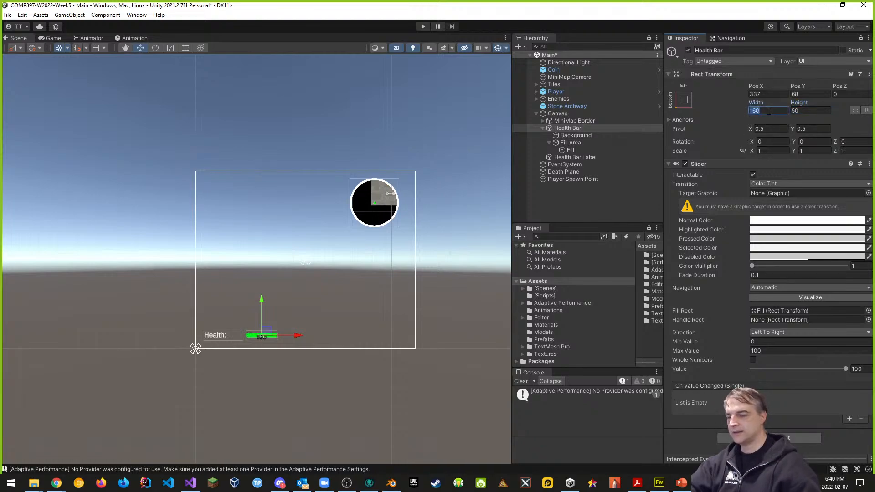
{"action": "type", "text": "200"}
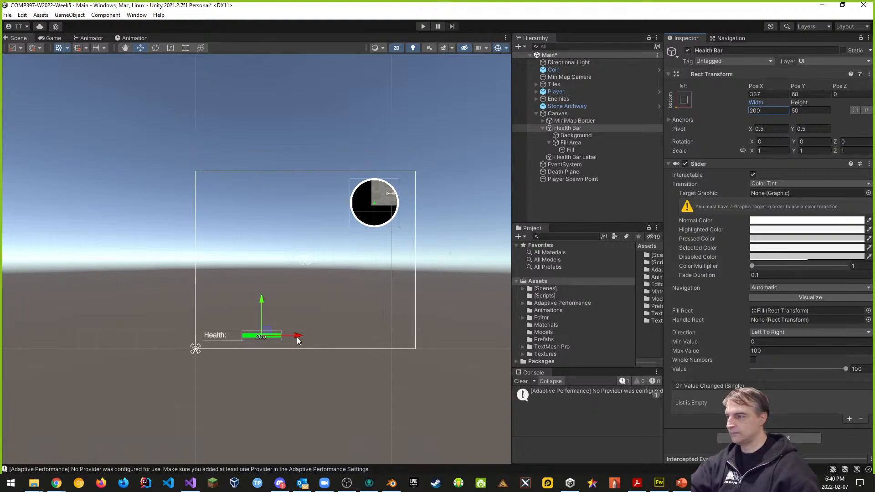
{"action": "left_click_drag", "start_coordinate": [297, 338], "coordinate": [300, 338]}
{"action": "left_click_drag", "start_coordinate": [263, 308], "coordinate": [262, 301]}
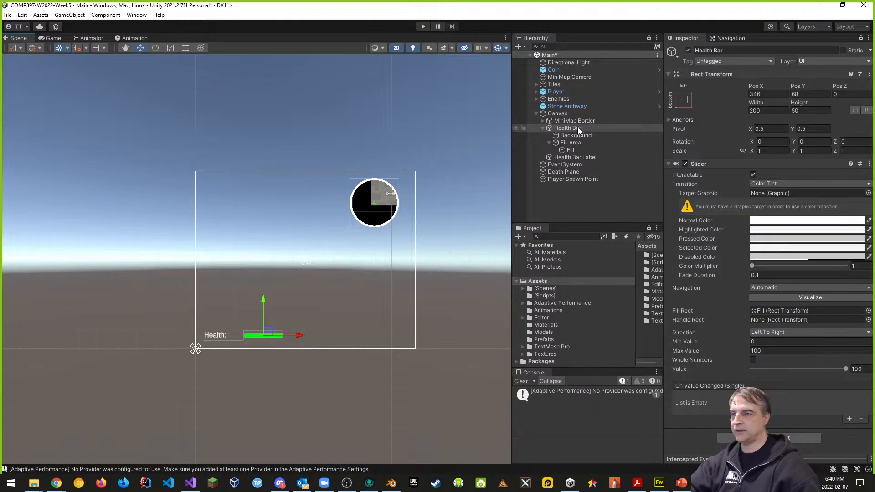
- Set Pos Y to 60 for both the Health Bar Label and the Health Bar
{"action": "left_click", "coordinate": [579, 157]}
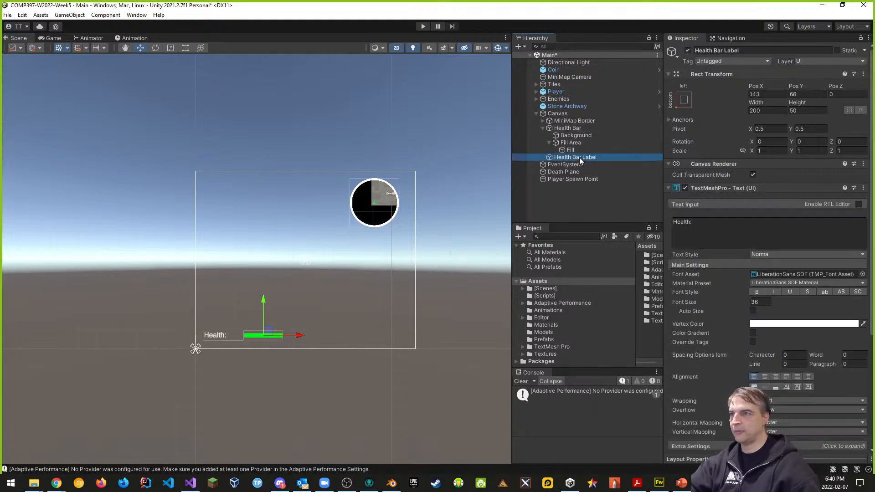
{"action": "left_click", "coordinate": [542, 128]}
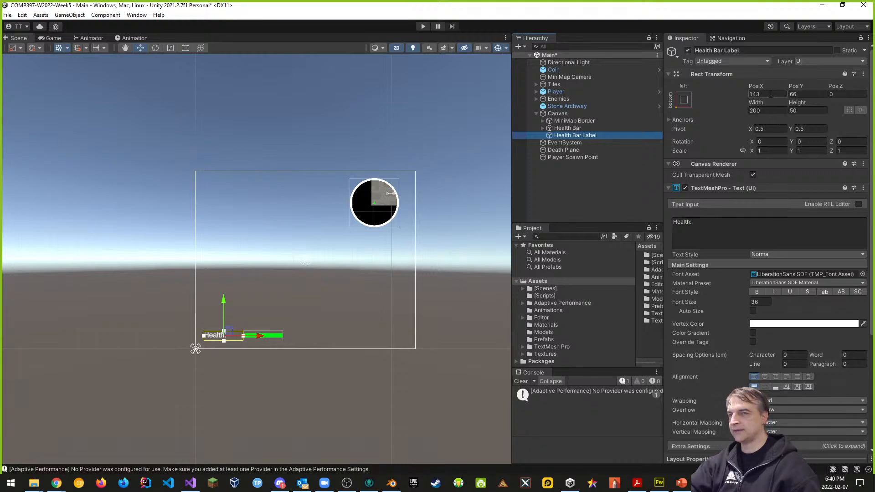
{"action": "left_click", "coordinate": [802, 94]}
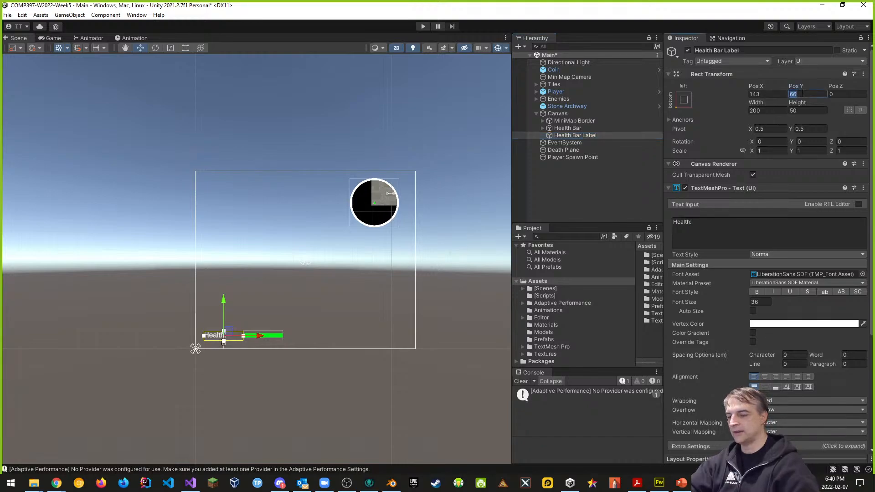
{"action": "type", "text": "60"}
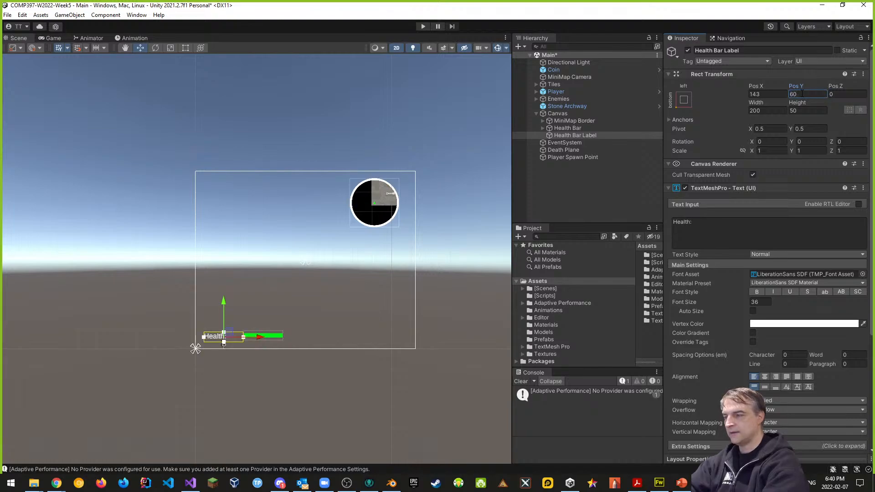
{"action": "left_click", "coordinate": [571, 128]}
{"action": "left_click", "coordinate": [801, 94]}
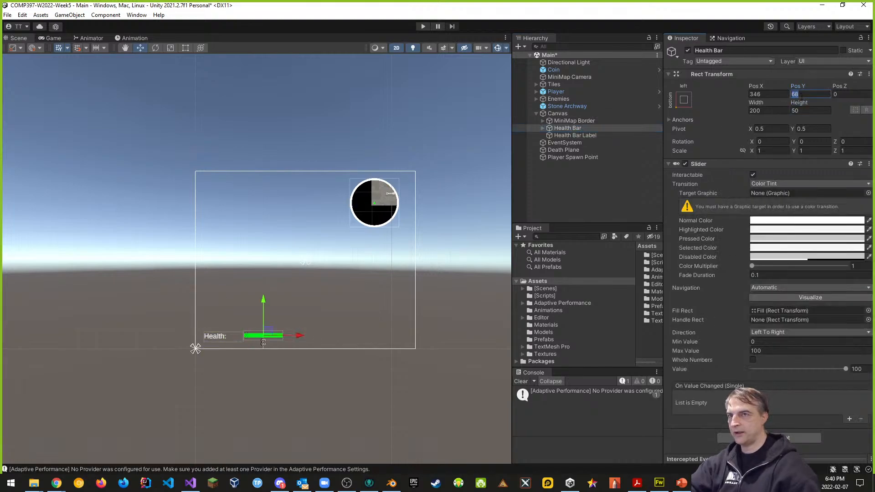
{"action": "type", "text": "60"}
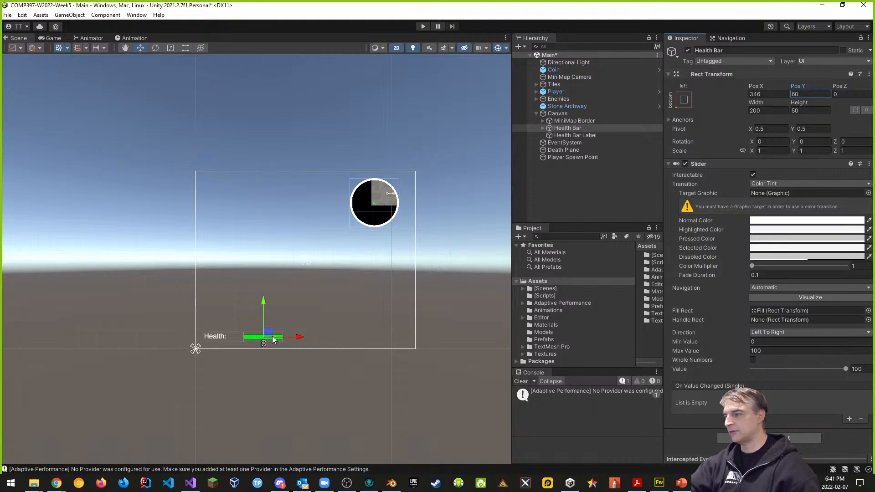
- Move the Health Bar close to its label, at about Pos X 272, and preview the layout in Play mode
{"action": "left_click_drag", "start_coordinate": [300, 339], "coordinate": [285, 339]}
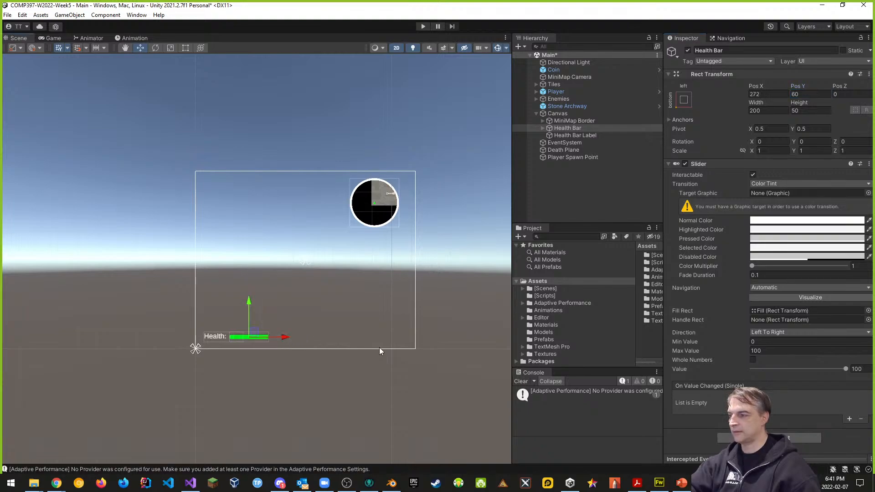
{"action": "left_click", "coordinate": [324, 236]}
{"action": "left_click", "coordinate": [424, 26]}
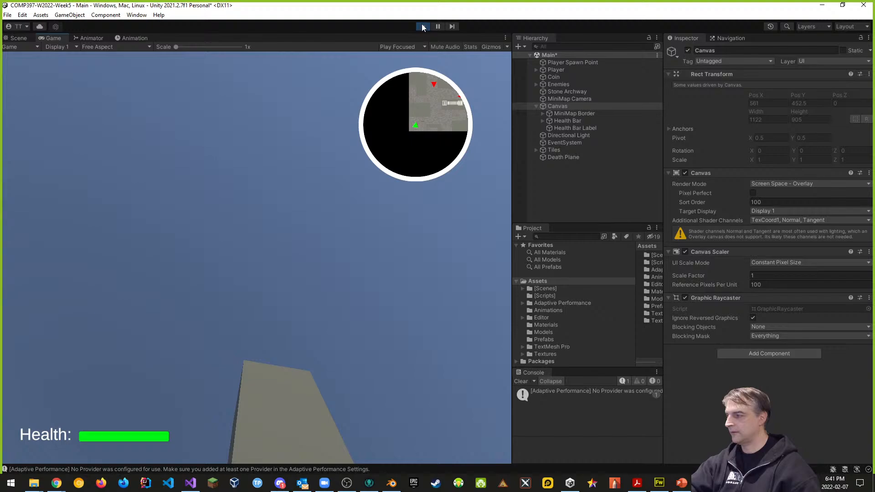
{"action": "left_click", "coordinate": [422, 26]}
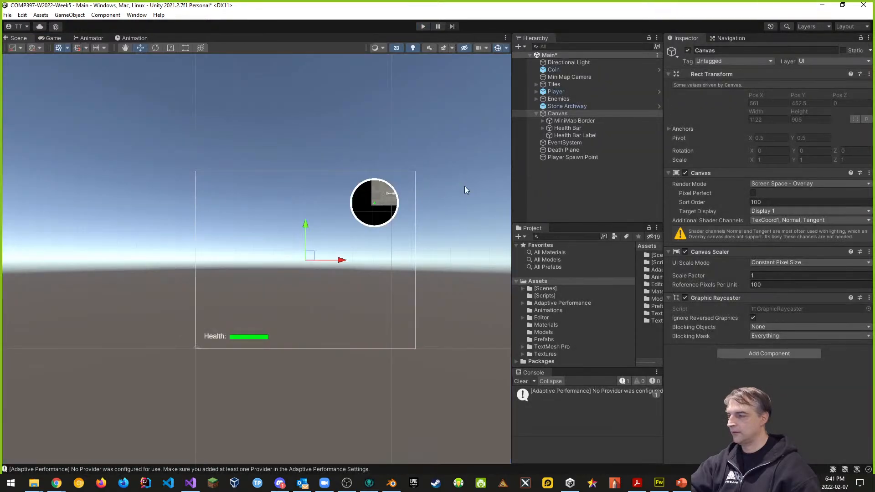
- Fine-tune the Health Bar's position right beside the label text, at about Pos X 261.5 and Pos Y 62
{"action": "left_click", "coordinate": [569, 128]}
{"action": "left_click_drag", "start_coordinate": [245, 302], "coordinate": [251, 302]}
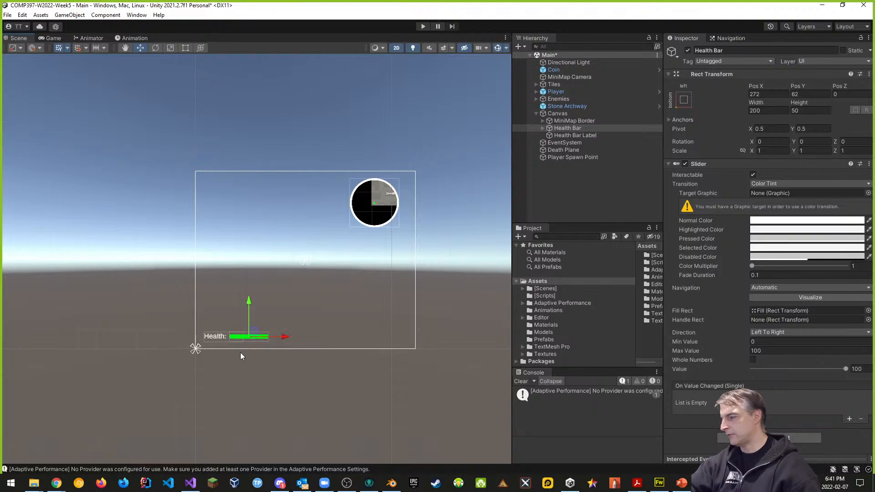
{"action": "key", "text": "f"}
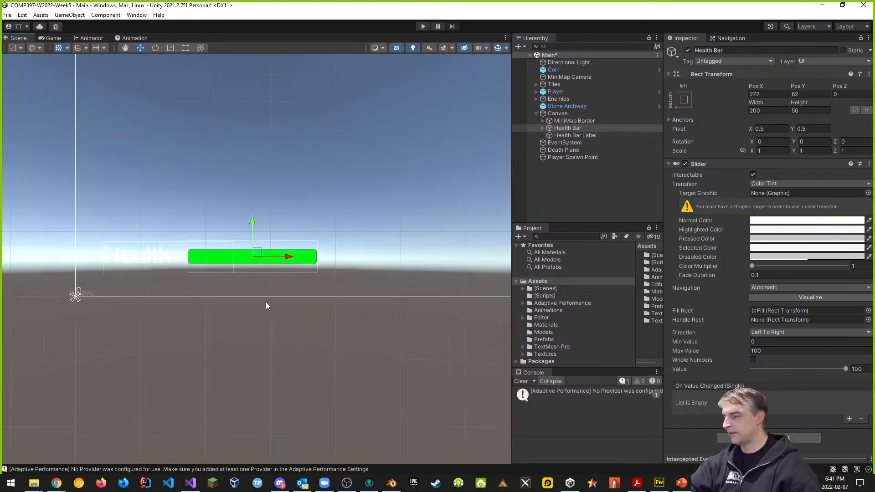
{"action": "mouse_move", "coordinate": [266, 302]}
{"action": "middle_mouse_down"}
{"action": "mouse_move", "coordinate": [312, 357]}
{"action": "mouse_move", "coordinate": [344, 376]}
{"action": "middle_mouse_up"}
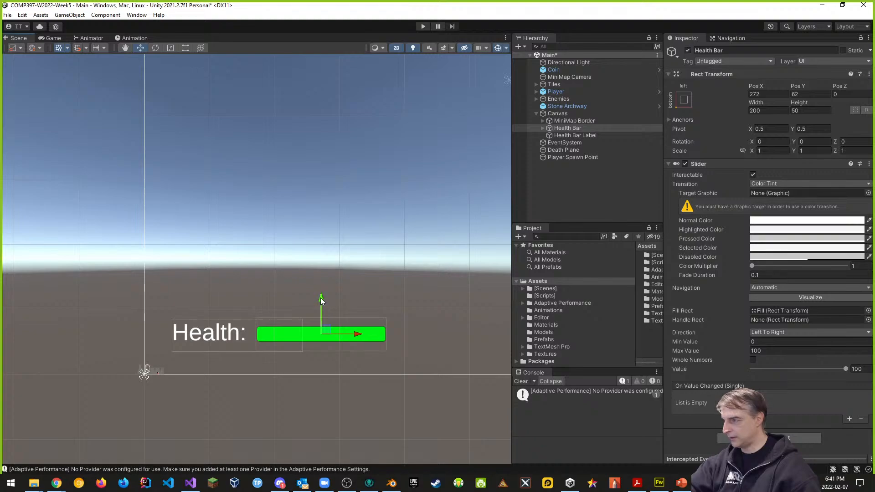
{"action": "left_click_drag", "start_coordinate": [321, 297], "coordinate": [318, 299]}
{"action": "left_click_drag", "start_coordinate": [352, 336], "coordinate": [345, 336]}
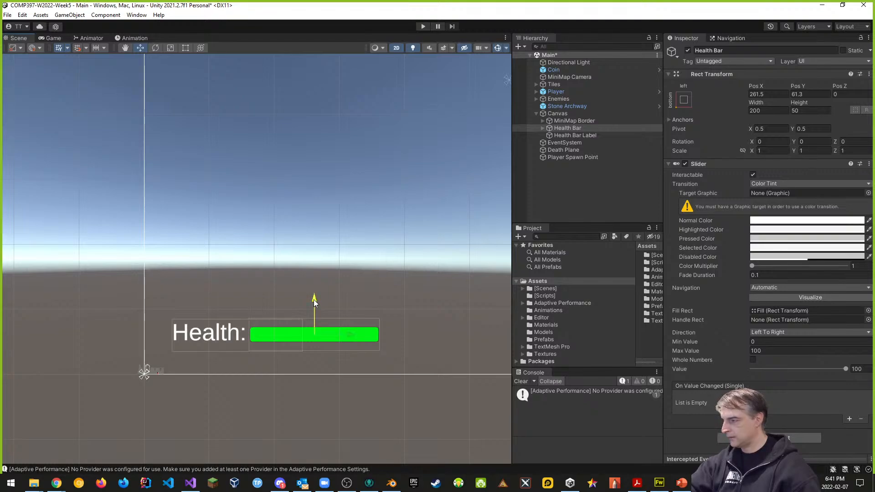
{"action": "left_click_drag", "start_coordinate": [315, 302], "coordinate": [315, 301]}
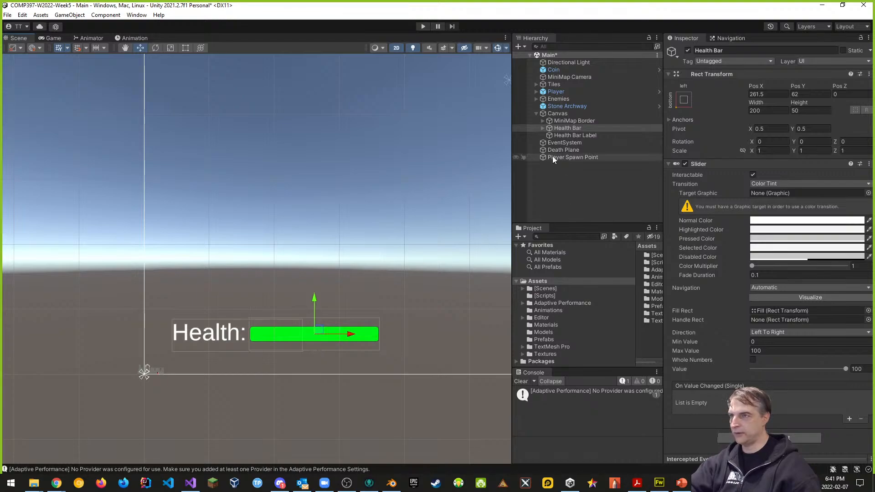
- Duplicate the Health Bar Label and move the copy over the green bar, at about Pos X 313
{"action": "left_click", "coordinate": [579, 135]}
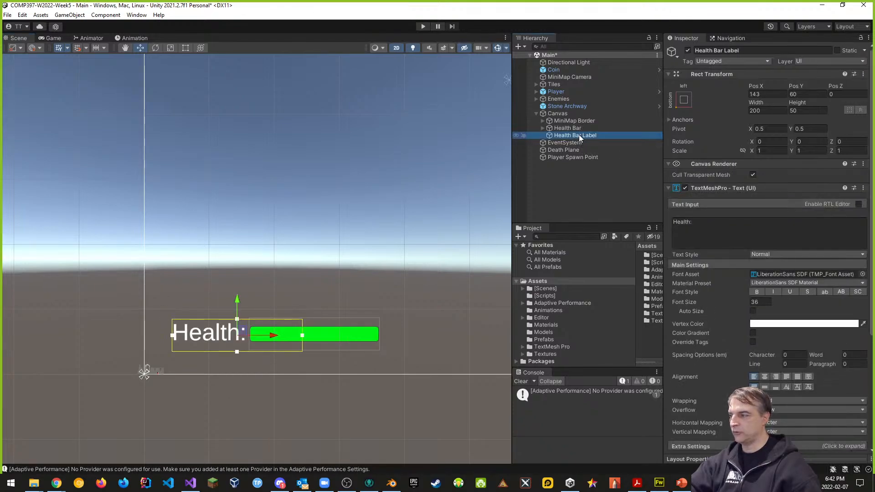
{"action": "key", "text": "ctrl+d"}
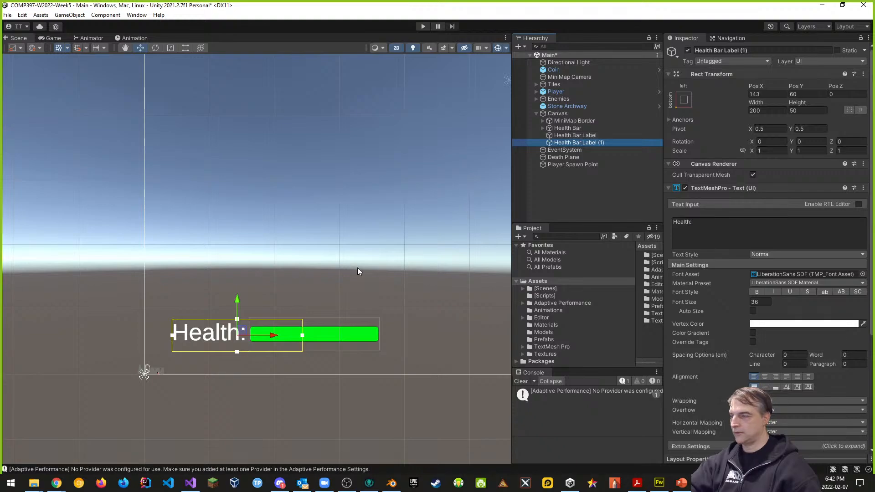
{"action": "left_click_drag", "start_coordinate": [275, 337], "coordinate": [385, 336]}
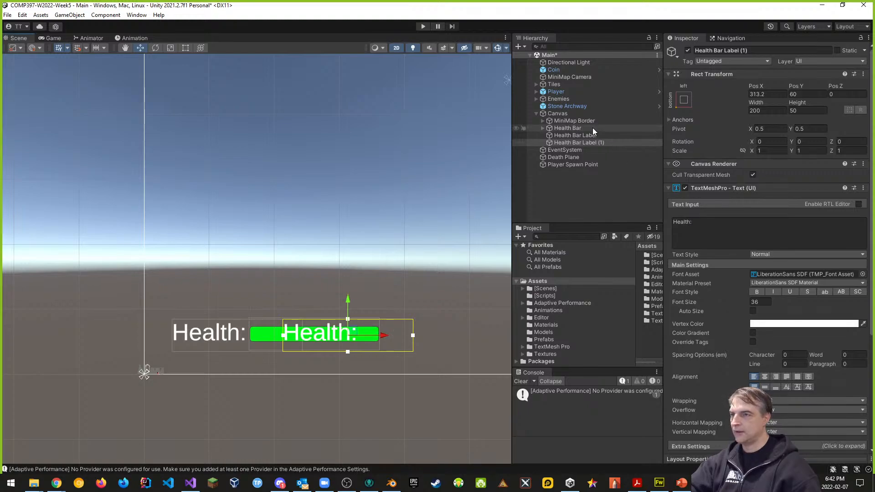
{"action": "left_click", "coordinate": [725, 50]}
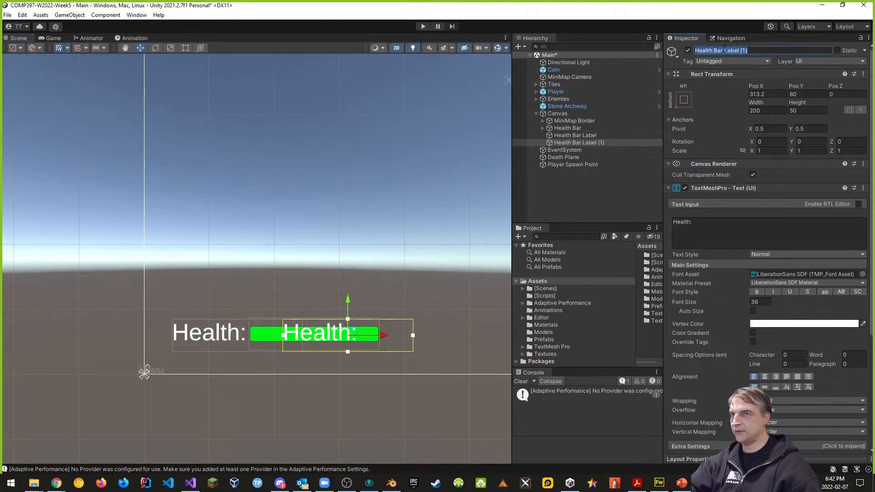
{"action": "left_click", "coordinate": [724, 50]}
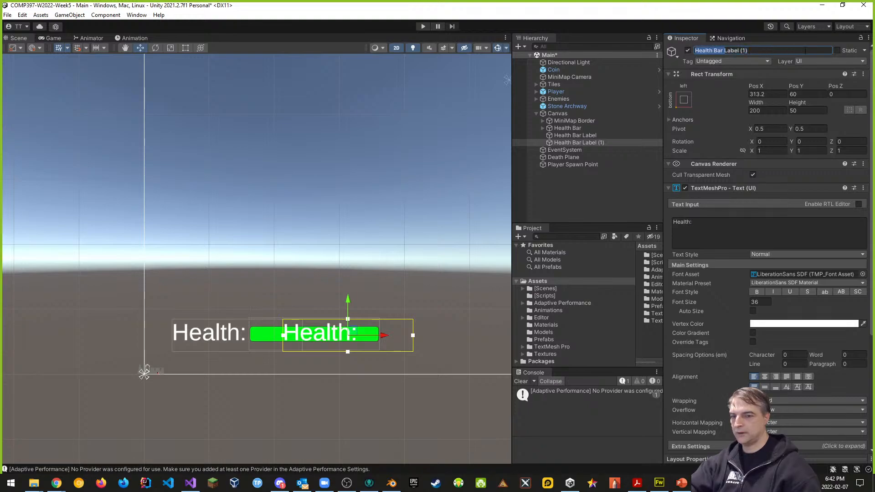
{"action": "type", "text": "Valu"}
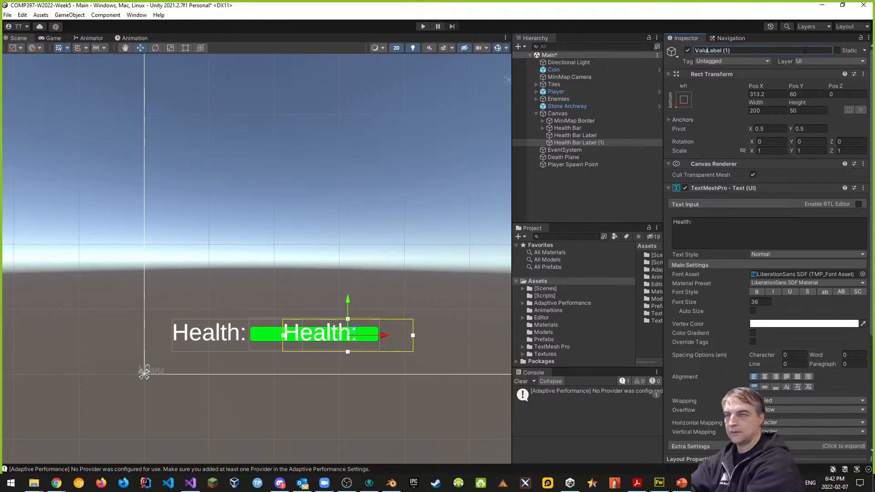
{"action": "key", "text": "ctrl+z"}
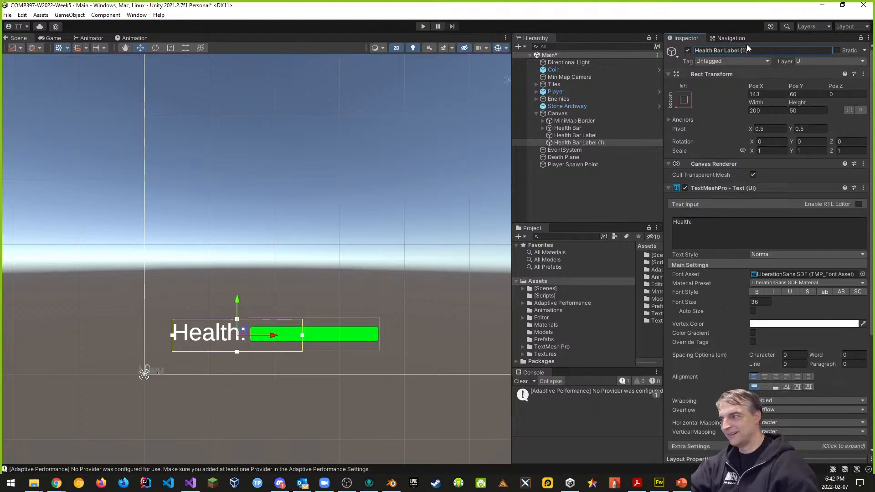
- Rename the duplicated label as Health Bar Value and move it over the green bar, at about Pos X 311.8
{"action": "left_click", "coordinate": [732, 50]}
{"action": "left_click", "coordinate": [725, 50]}
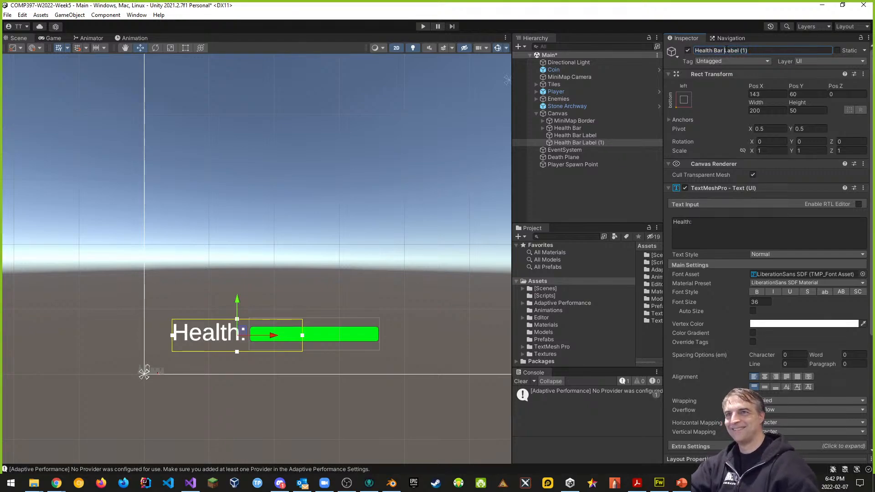
{"action": "left_click_drag", "start_coordinate": [725, 50], "coordinate": [798, 50]}
{"action": "type", "text": "Value"}
{"action": "key", "text": "Return"}
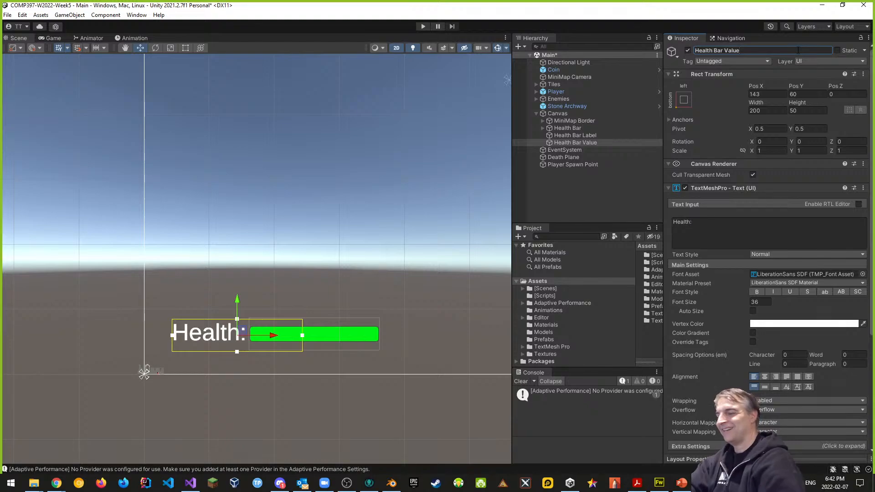
{"action": "left_click_drag", "start_coordinate": [272, 336], "coordinate": [381, 337]}
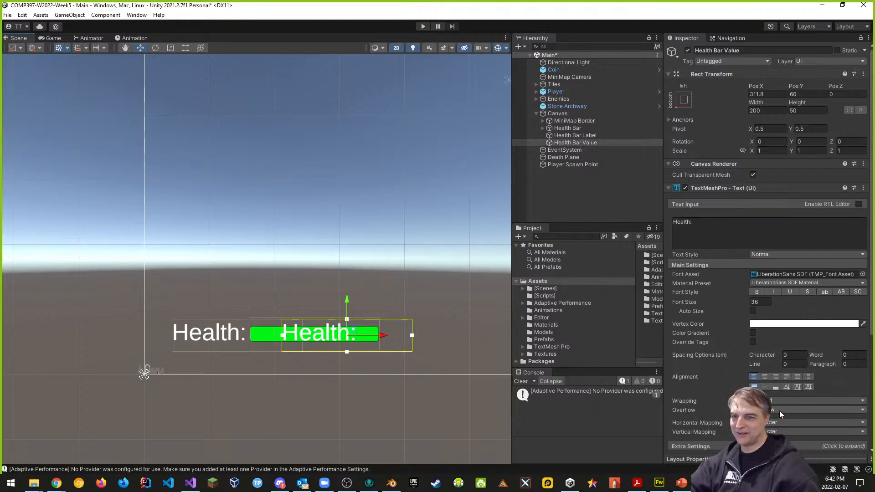
- Center the Health Bar Value text horizontally, enable Auto Size and fit its box to the green bar's width and height
{"action": "left_click", "coordinate": [765, 376]}
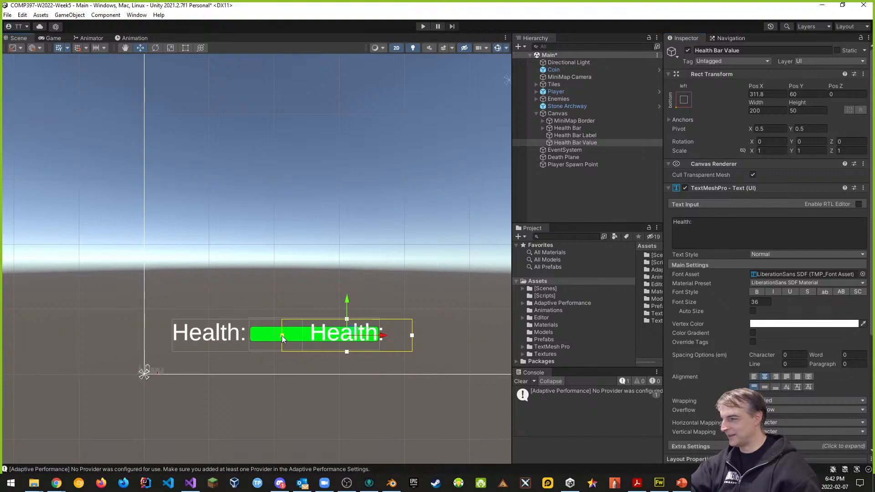
{"action": "left_click_drag", "start_coordinate": [281, 336], "coordinate": [250, 334]}
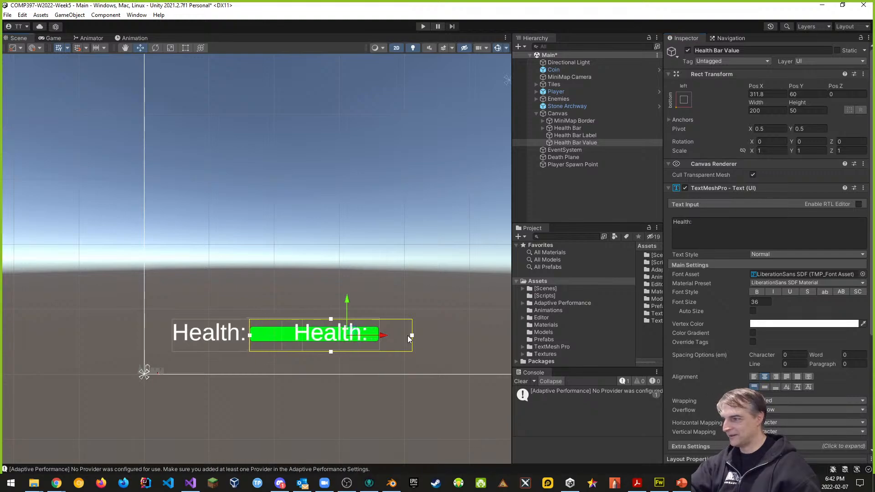
{"action": "left_click_drag", "start_coordinate": [408, 336], "coordinate": [379, 334]}
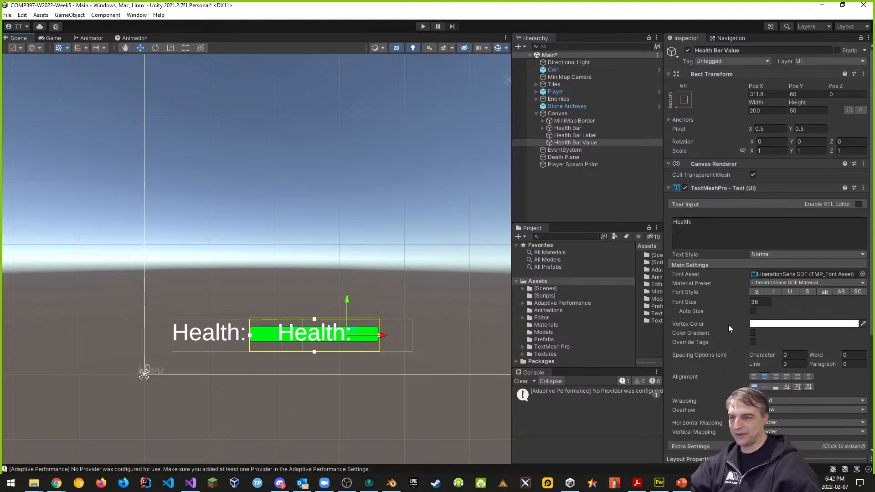
{"action": "left_click", "coordinate": [753, 311]}
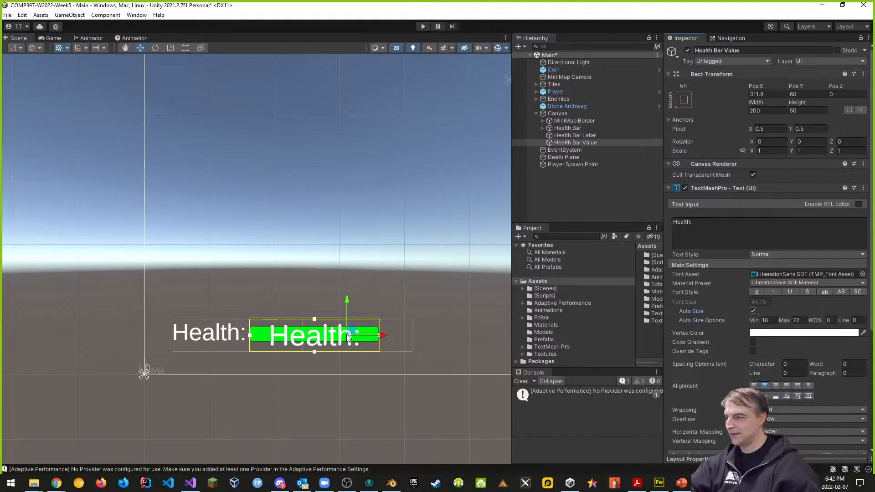
{"action": "mouse_move", "coordinate": [314, 320]}
{"action": "left_mouse_down"}
{"action": "mouse_move", "coordinate": [313, 349]}
{"action": "mouse_move", "coordinate": [313, 339]}
{"action": "left_mouse_up"}
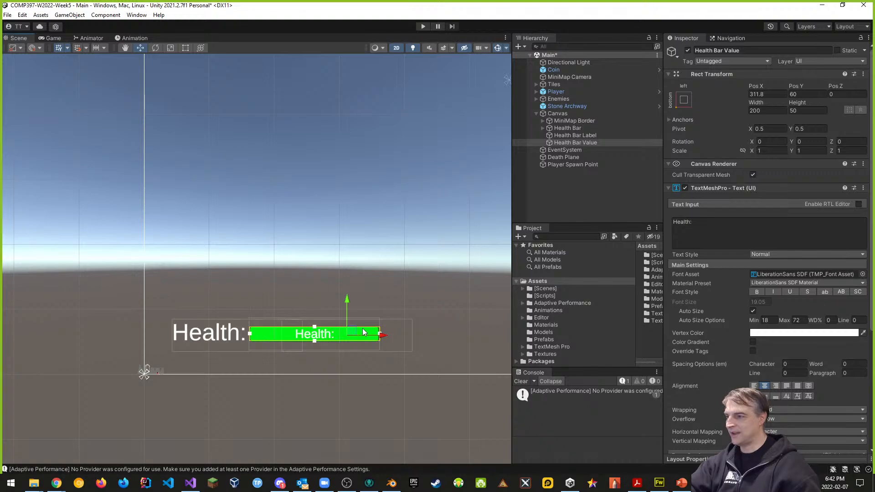
- Replace the Health Bar Value's text with 100 and deselect it
{"action": "left_click", "coordinate": [698, 224]}
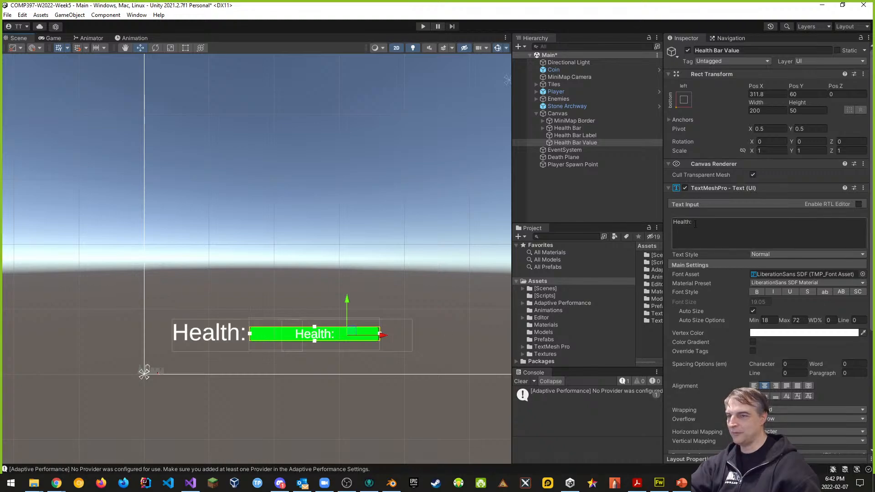
{"action": "type", "text": "100"}
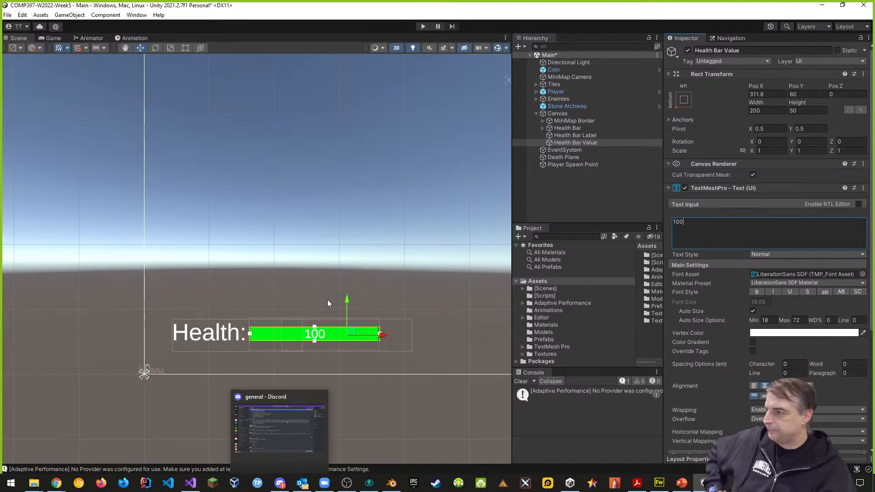
{"action": "left_click", "coordinate": [413, 414]}
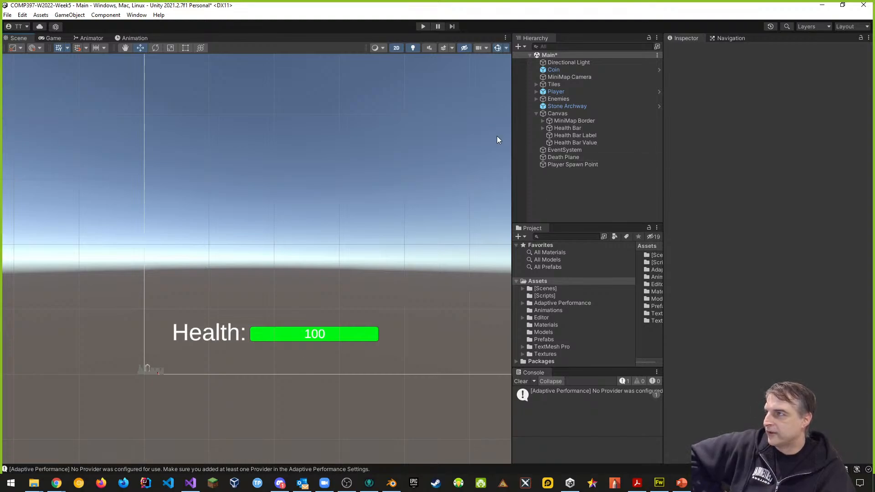
- Test the Health Bar's fill by lowering the slider value to 0 and raising it back to 100
{"action": "left_click", "coordinate": [576, 136]}
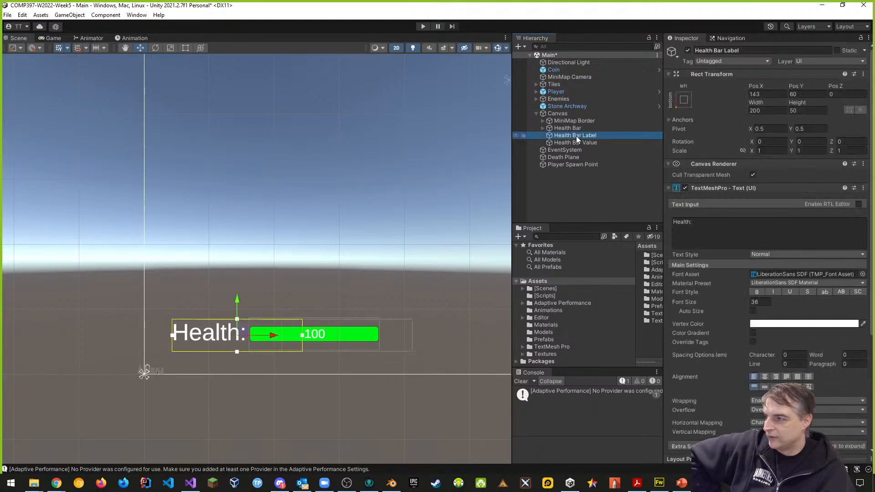
{"action": "left_click", "coordinate": [568, 128]}
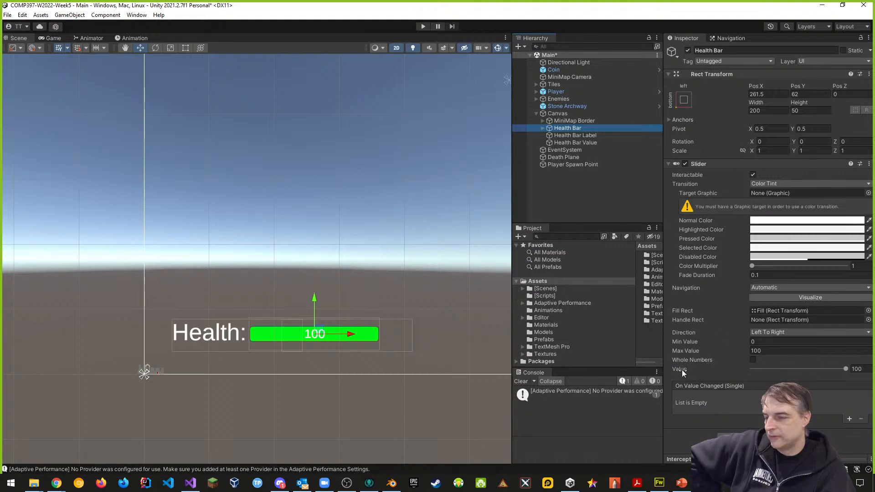
{"action": "mouse_move", "coordinate": [846, 369]}
{"action": "left_mouse_down"}
{"action": "mouse_move", "coordinate": [741, 369]}
{"action": "mouse_move", "coordinate": [784, 369]}
{"action": "mouse_move", "coordinate": [736, 362]}
{"action": "mouse_move", "coordinate": [789, 361]}
{"action": "mouse_move", "coordinate": [728, 360]}
{"action": "mouse_move", "coordinate": [852, 360]}
{"action": "mouse_move", "coordinate": [728, 363]}
{"action": "mouse_move", "coordinate": [871, 362]}
{"action": "mouse_move", "coordinate": [710, 359]}
{"action": "left_mouse_up"}
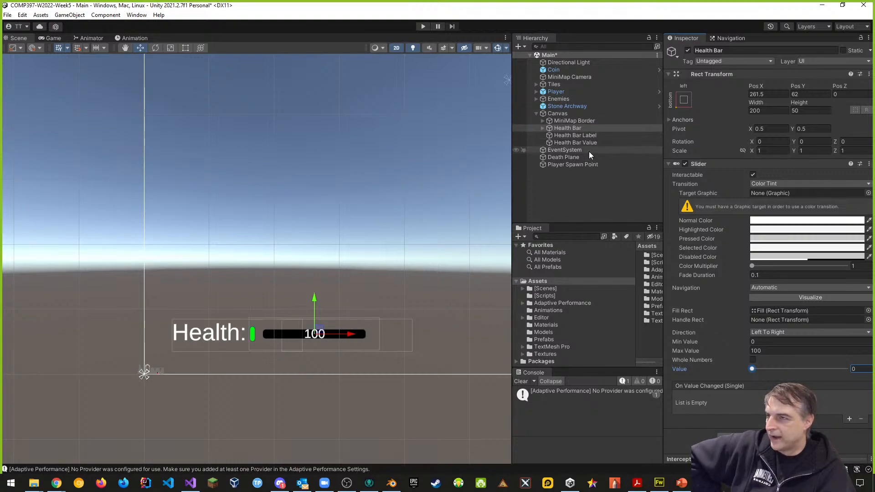
{"action": "left_click", "coordinate": [541, 128]}
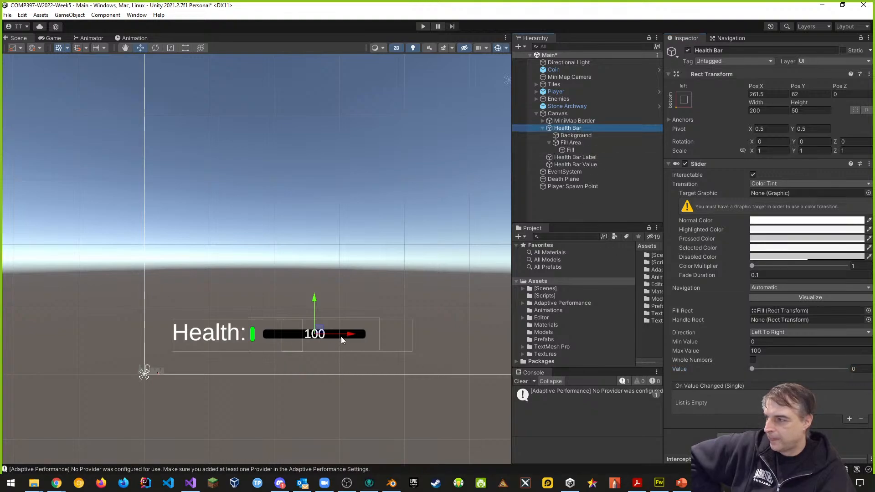
{"action": "left_click_drag", "start_coordinate": [752, 370], "coordinate": [760, 369]}
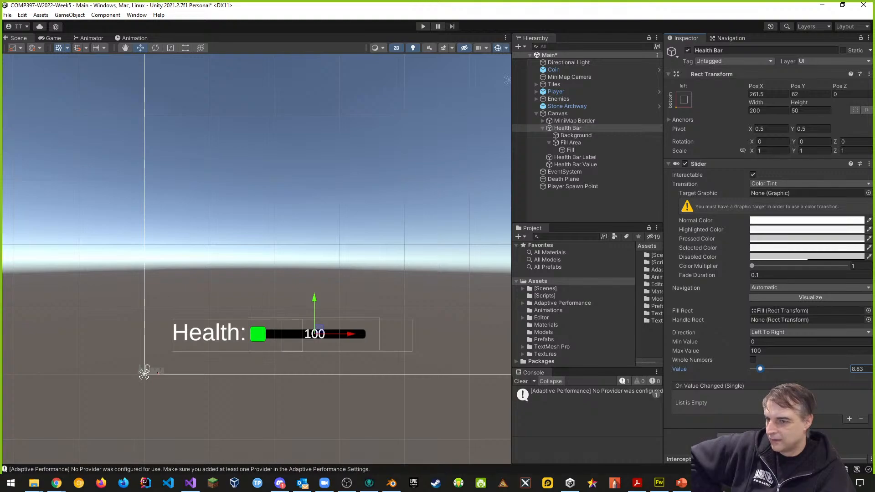
{"action": "left_click_drag", "start_coordinate": [760, 370], "coordinate": [847, 369]}
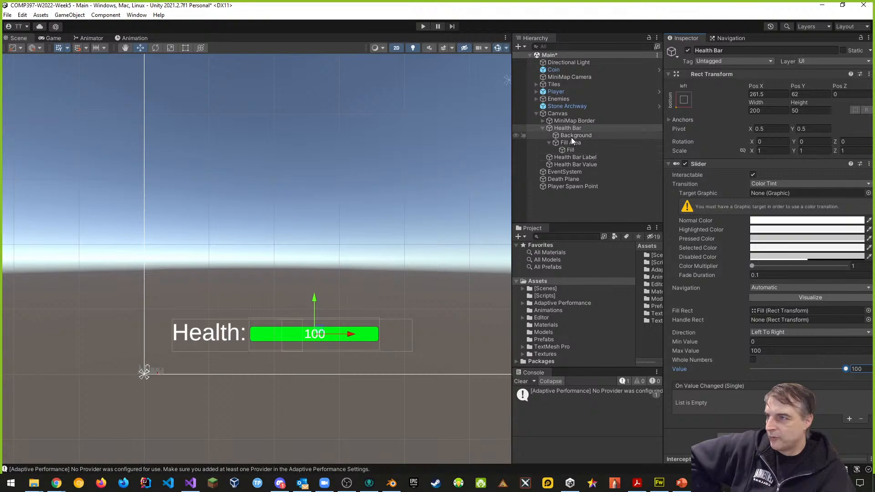
- Set the Health Bar Background's anchors to stretch in both directions and recheck the slider at value 100
{"action": "left_click", "coordinate": [572, 136]}
{"action": "left_click", "coordinate": [684, 100]}
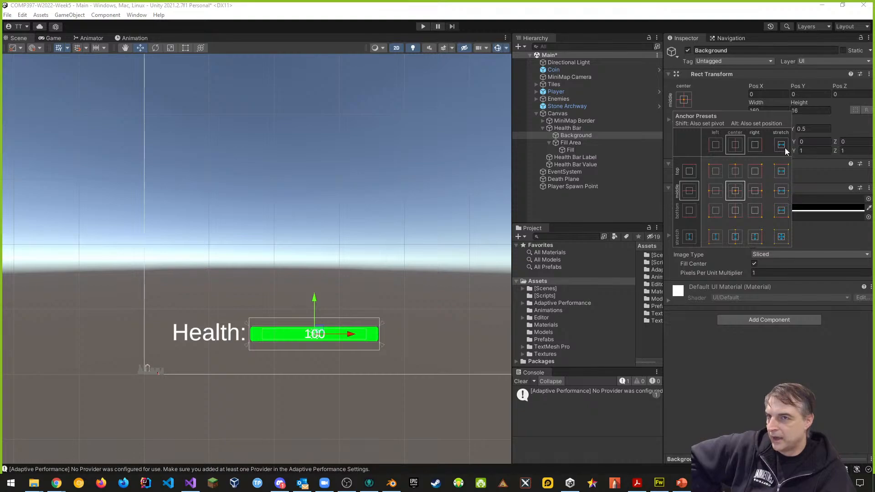
{"action": "left_click", "coordinate": [780, 237]}
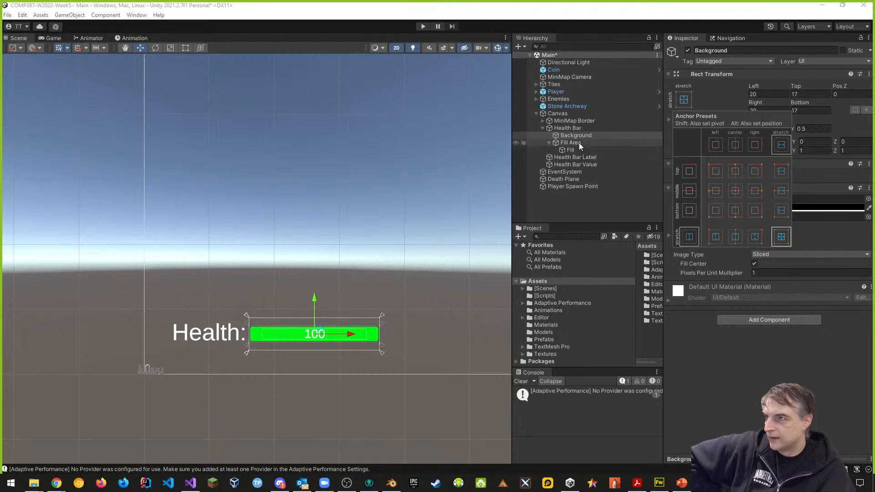
{"action": "left_click", "coordinate": [568, 128]}
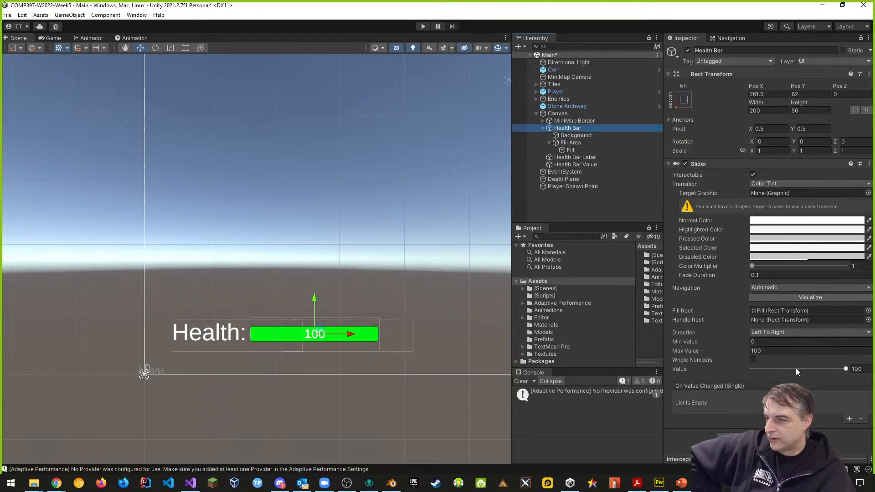
{"action": "mouse_move", "coordinate": [846, 369]}
{"action": "left_mouse_down"}
{"action": "mouse_move", "coordinate": [732, 369]}
{"action": "mouse_move", "coordinate": [846, 373]}
{"action": "left_mouse_up"}
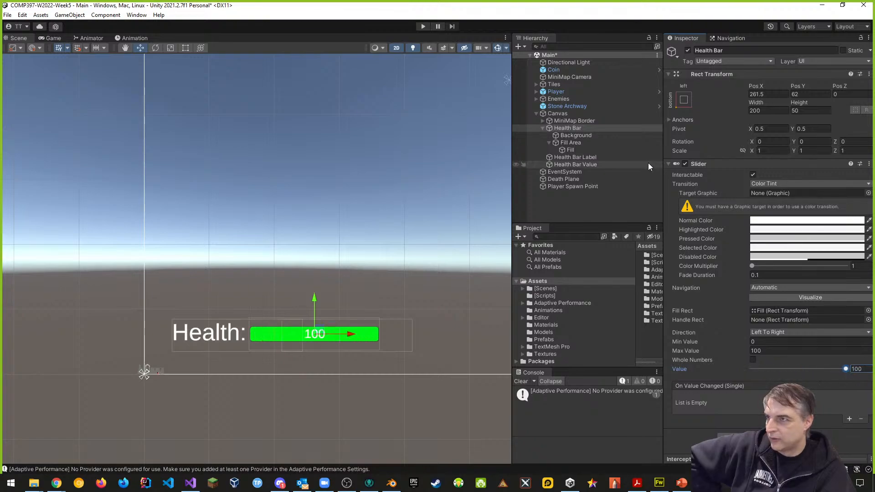
{"action": "left_click", "coordinate": [575, 135]}
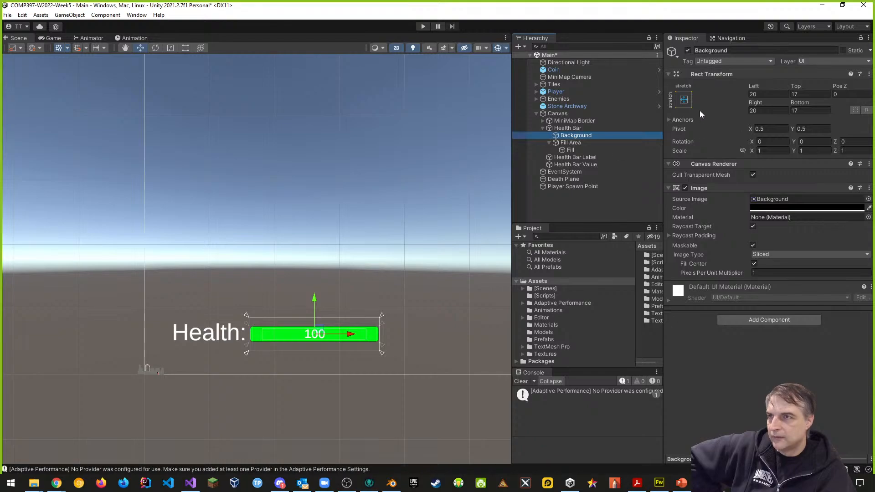
{"action": "left_click", "coordinate": [684, 100]}
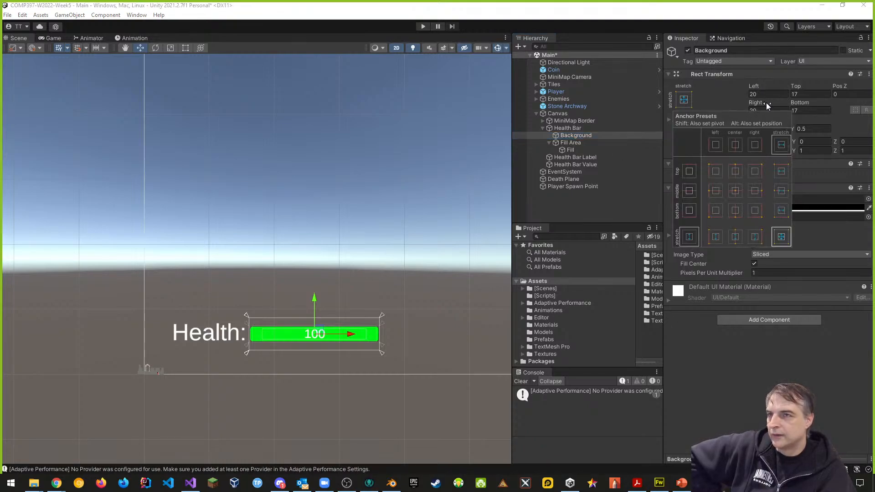
{"action": "left_click", "coordinate": [815, 110]}
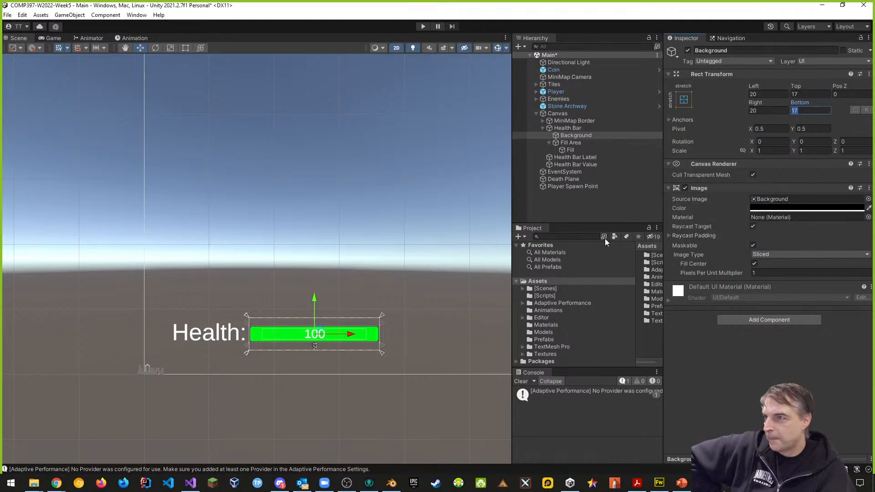
- Set the Health Bar slider's Transition to None and turn off Interactable
{"action": "left_click", "coordinate": [570, 129]}
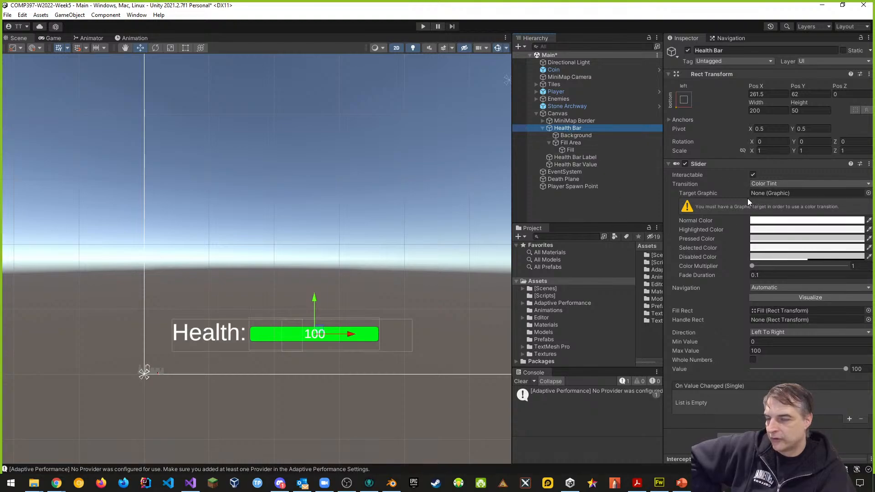
{"action": "left_click", "coordinate": [761, 185]}
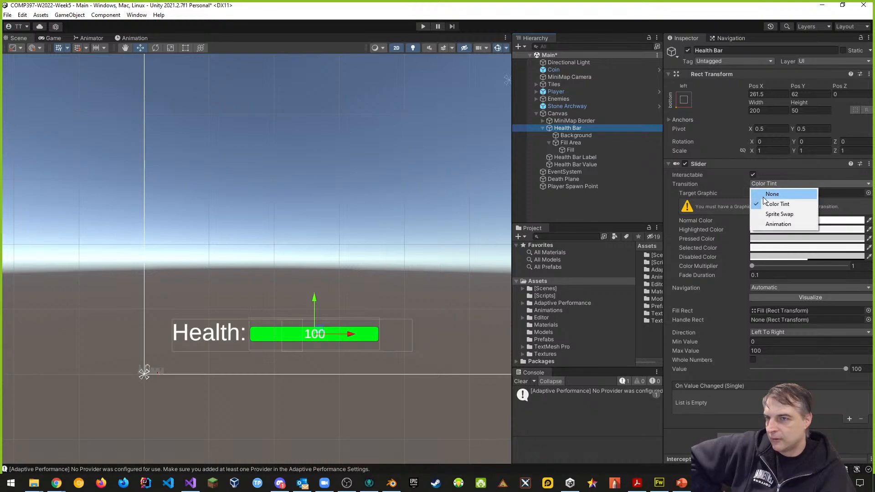
{"action": "left_click", "coordinate": [766, 194]}
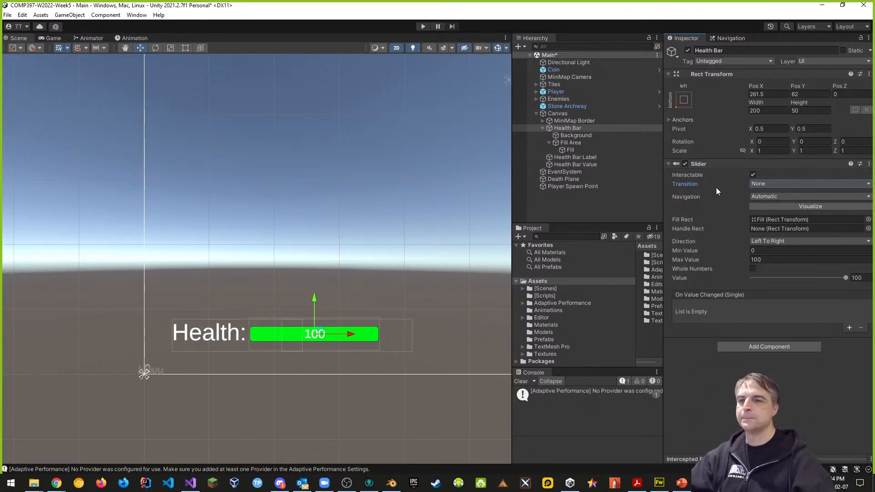
{"action": "left_click", "coordinate": [753, 174]}
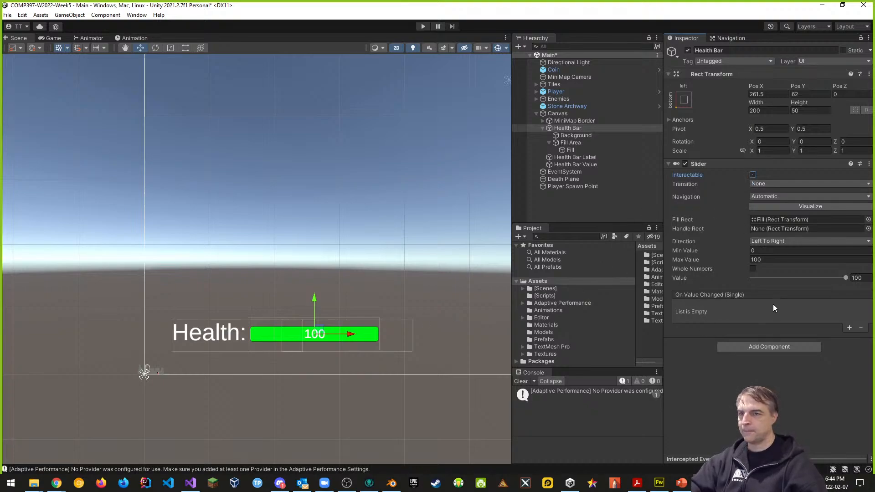
- Check the anchors of the Health Bar's Fill and Background, and set the Fill Area's anchors to stretch in both directions
{"action": "left_click", "coordinate": [764, 220]}
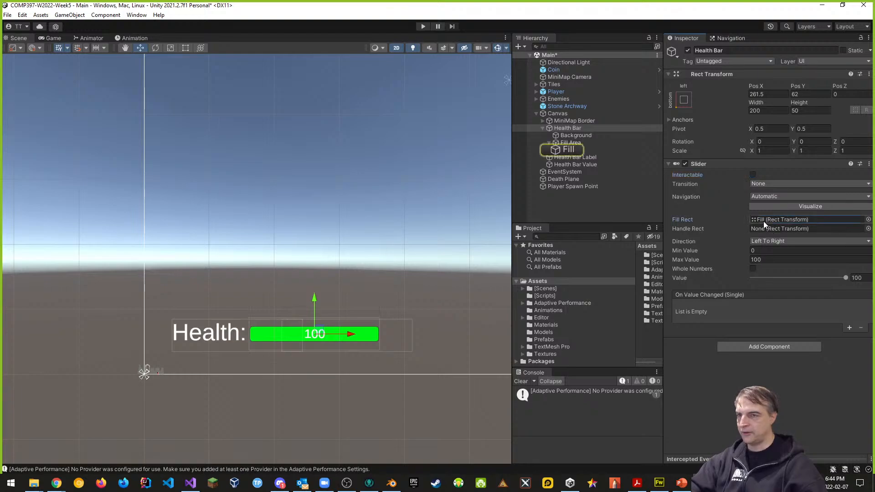
{"action": "left_click", "coordinate": [569, 150]}
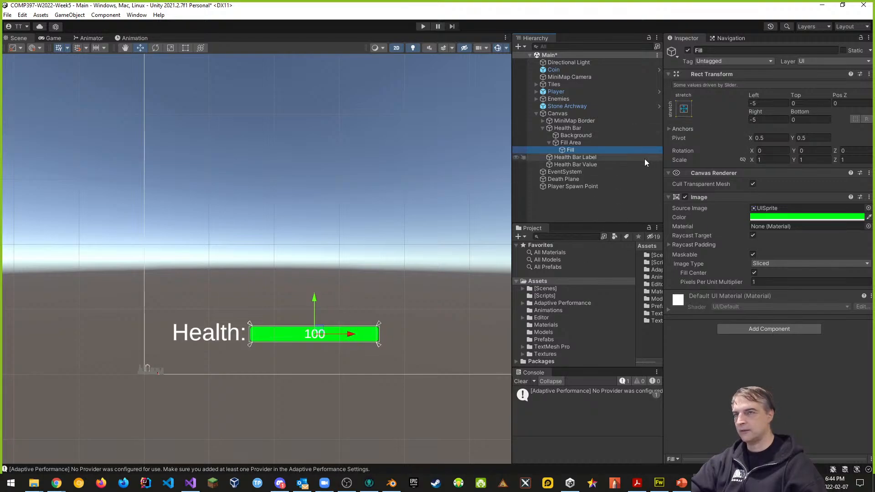
{"action": "left_click", "coordinate": [683, 110]}
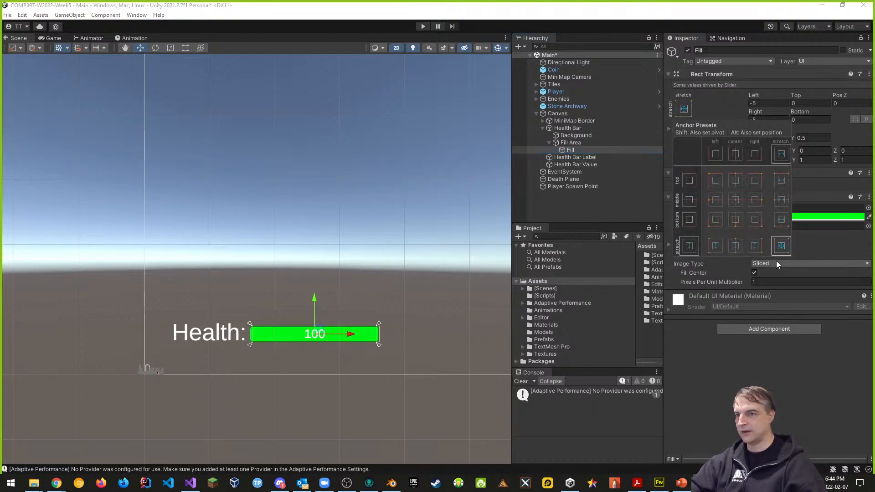
{"action": "left_click", "coordinate": [575, 136]}
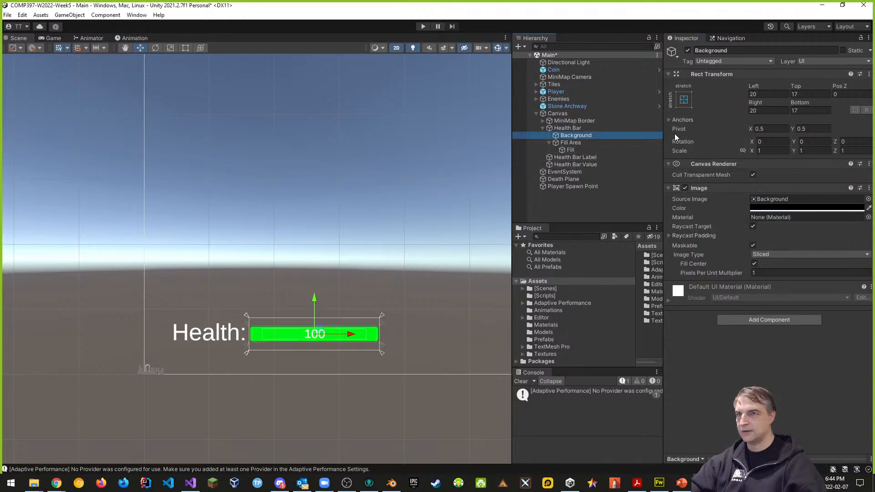
{"action": "left_click", "coordinate": [571, 143]}
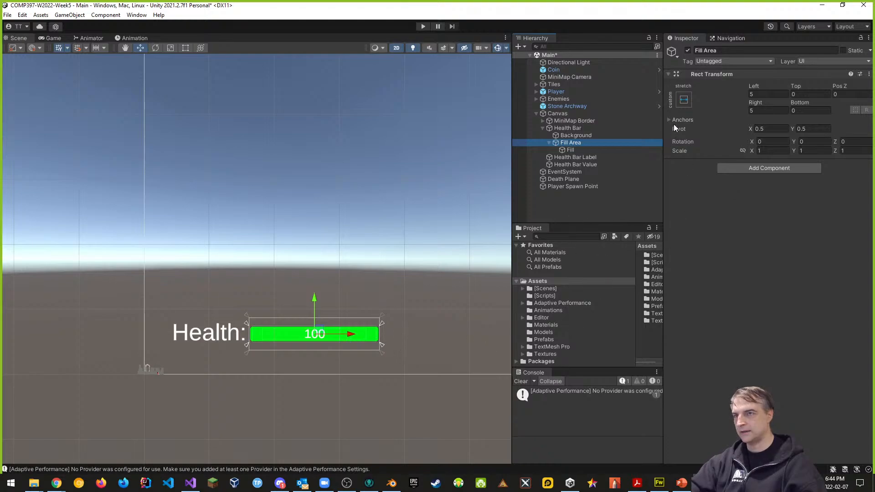
{"action": "left_click", "coordinate": [685, 100]}
{"action": "left_click", "coordinate": [781, 237]}
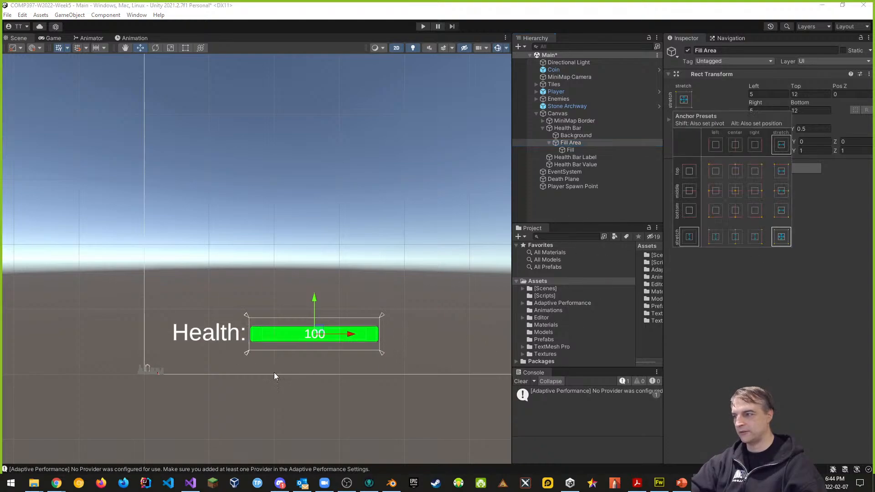
- Lower the Health Bar slider value to 0 and compare the Fill Area's bounds with the Background
{"action": "left_click", "coordinate": [575, 136]}
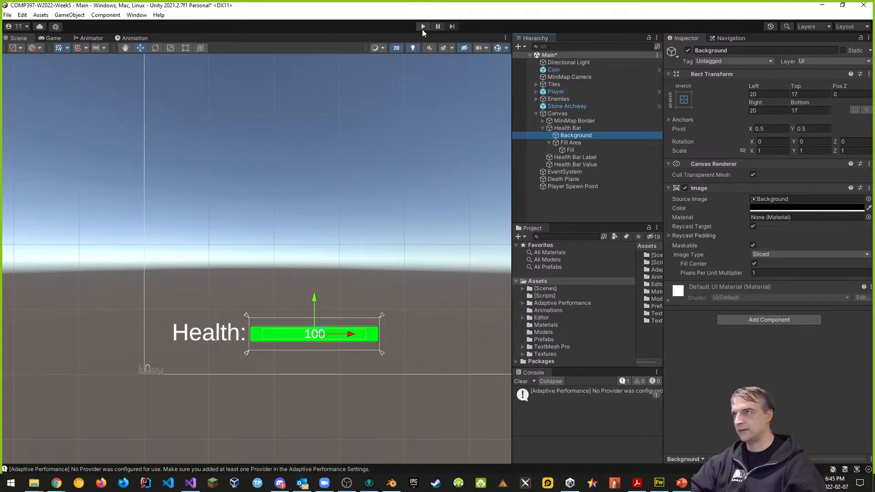
{"action": "left_click", "coordinate": [569, 129]}
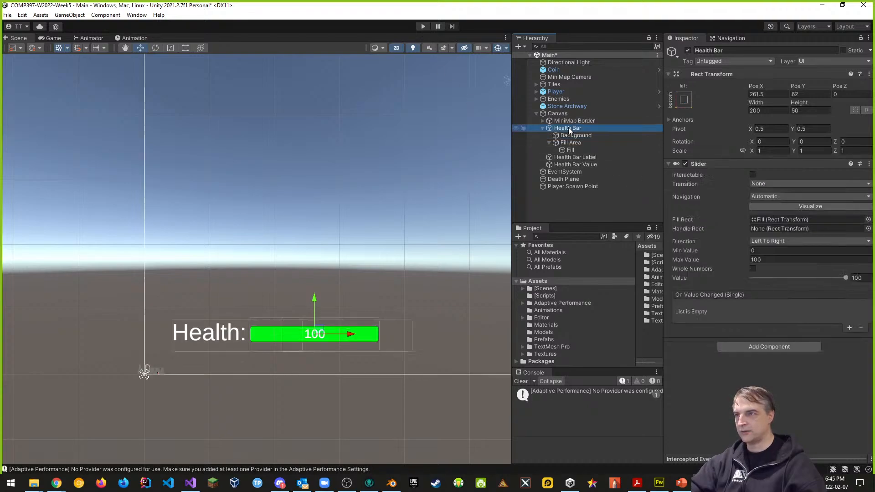
{"action": "mouse_move", "coordinate": [845, 279]}
{"action": "left_mouse_down"}
{"action": "mouse_move", "coordinate": [718, 281]}
{"action": "mouse_move", "coordinate": [802, 279]}
{"action": "mouse_move", "coordinate": [752, 278]}
{"action": "left_mouse_up"}
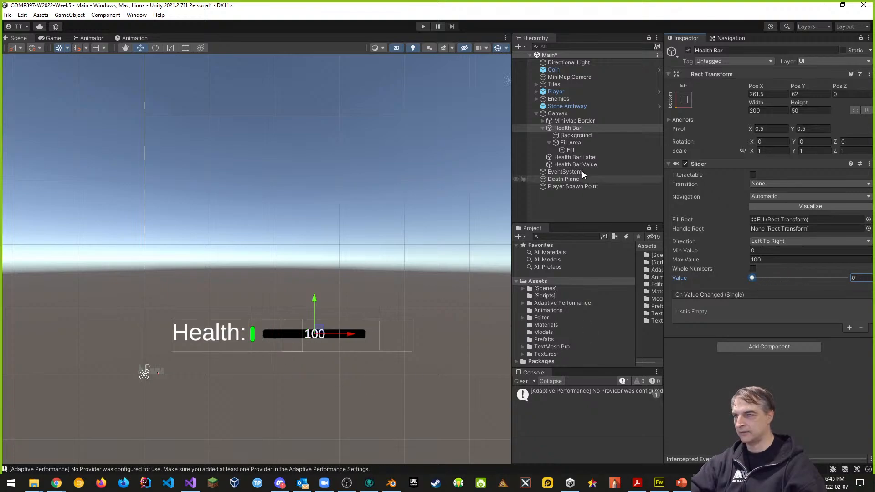
{"action": "left_click", "coordinate": [572, 143]}
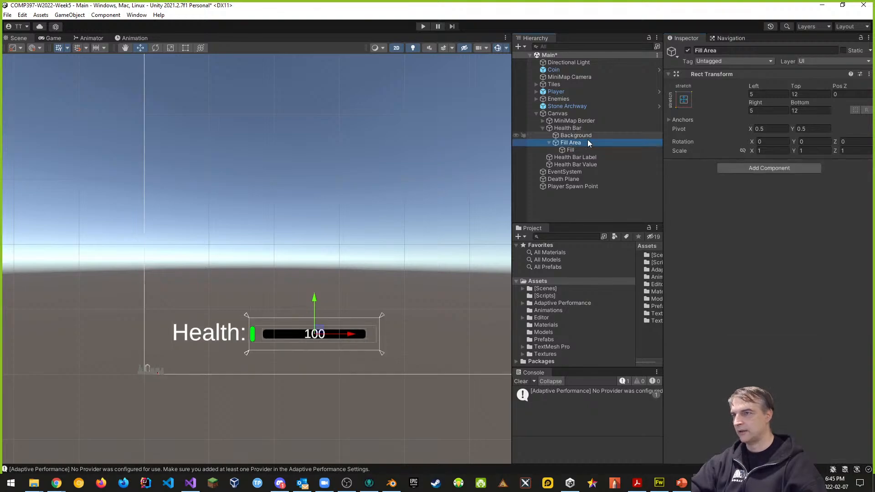
- Delete the Background object from the Health Bar
{"action": "left_click", "coordinate": [576, 129]}
{"action": "left_click", "coordinate": [576, 135]}
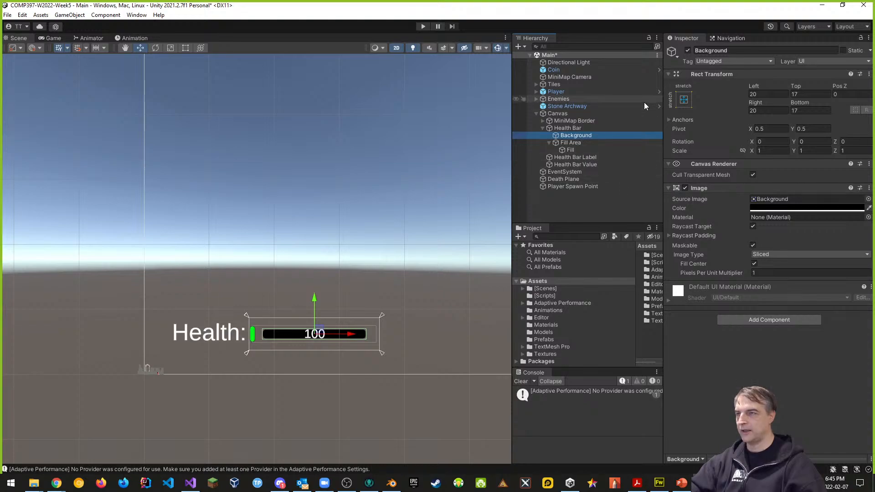
{"action": "right_click", "coordinate": [585, 140]}
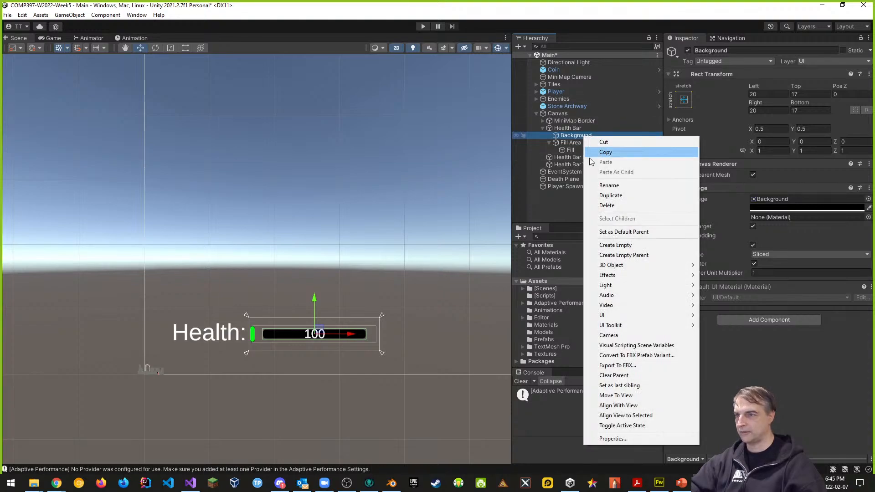
{"action": "left_click", "coordinate": [603, 205]}
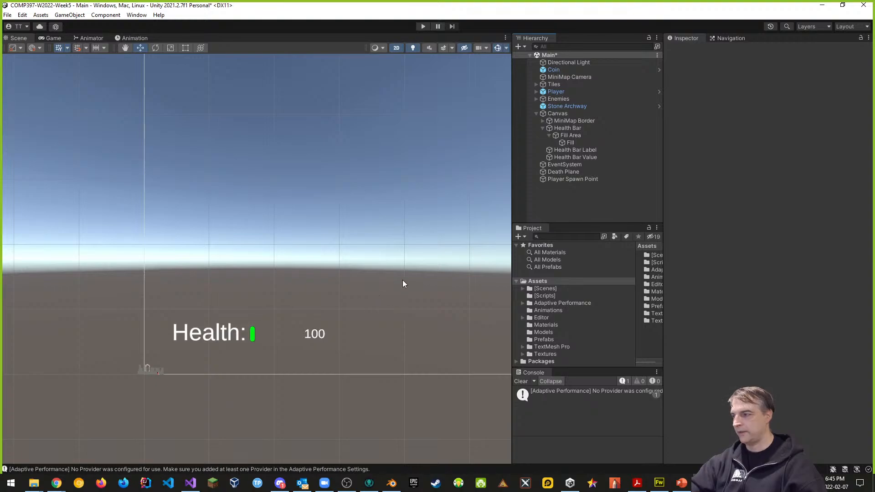
- Duplicate the Fill Area, place the copy as the first child of Health Bar and expand it
{"action": "left_click", "coordinate": [571, 135]}
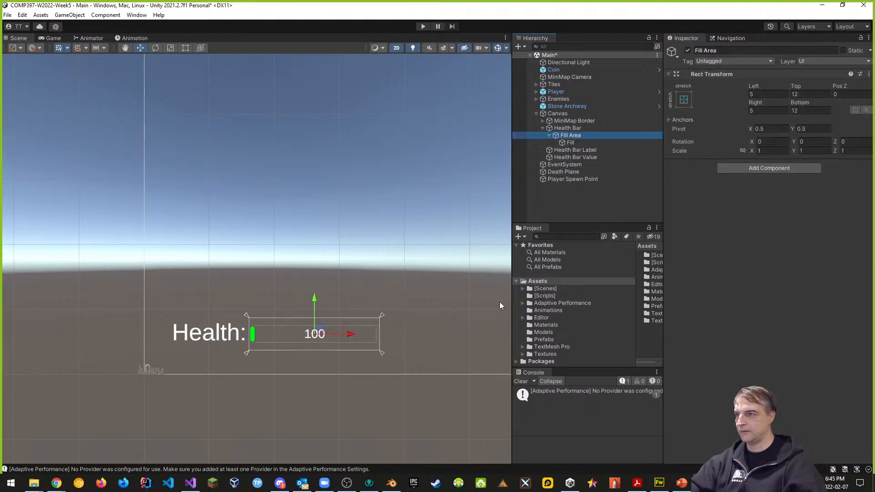
{"action": "key", "text": "ctrl+d"}
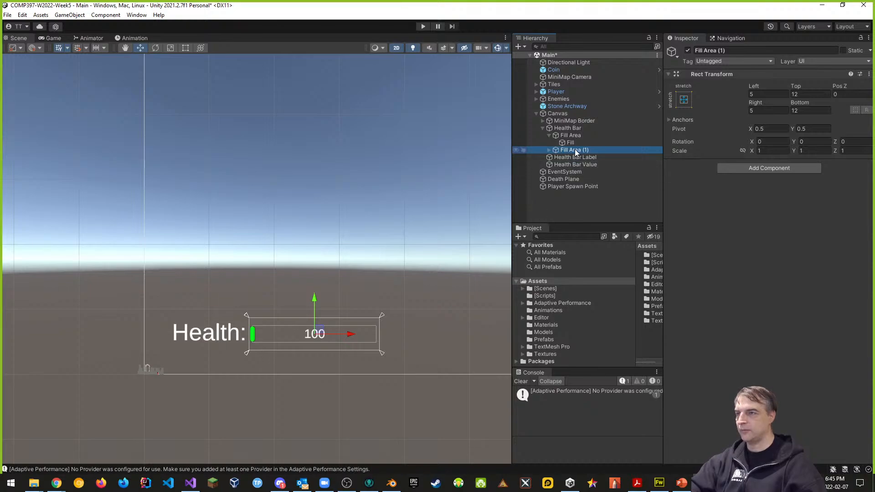
{"action": "left_click_drag", "start_coordinate": [571, 151], "coordinate": [573, 132]}
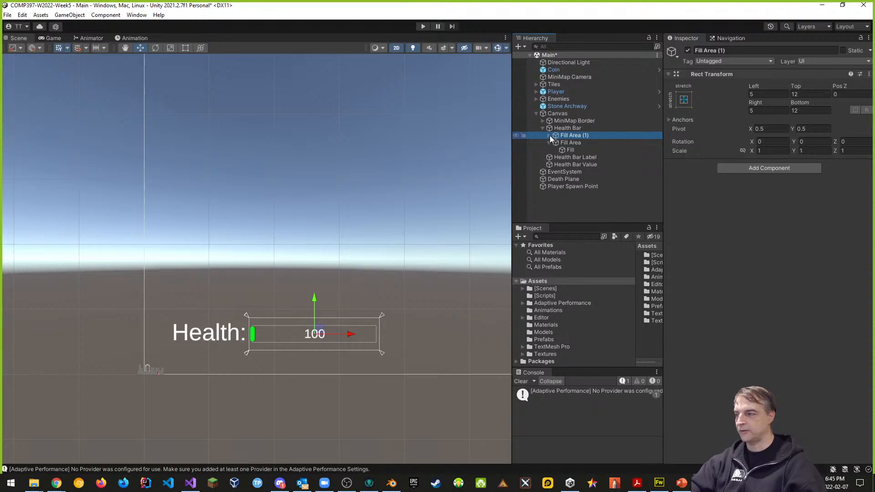
{"action": "left_click", "coordinate": [550, 135]}
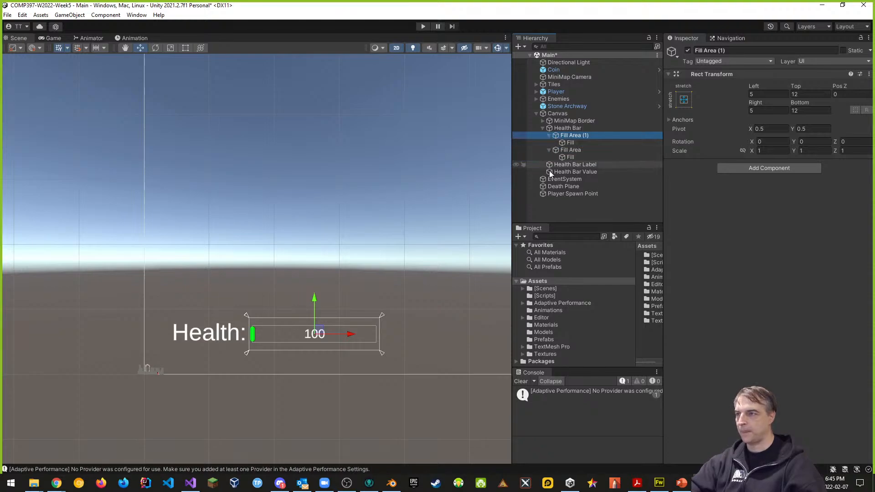
- Recheck the Health Bar slider at value 0 and inspect the Fill inside the duplicated Fill Area
{"action": "left_click", "coordinate": [565, 130]}
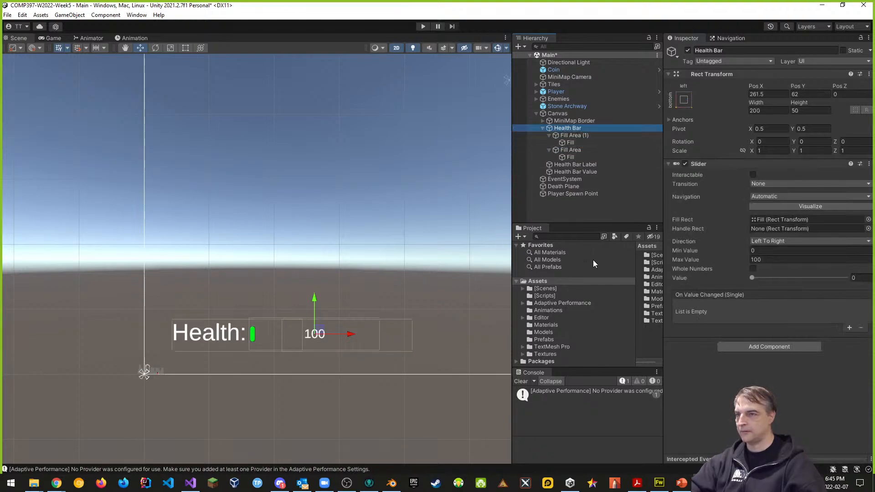
{"action": "mouse_move", "coordinate": [753, 278]}
{"action": "left_mouse_down"}
{"action": "mouse_move", "coordinate": [846, 278]}
{"action": "mouse_move", "coordinate": [752, 277]}
{"action": "left_mouse_up"}
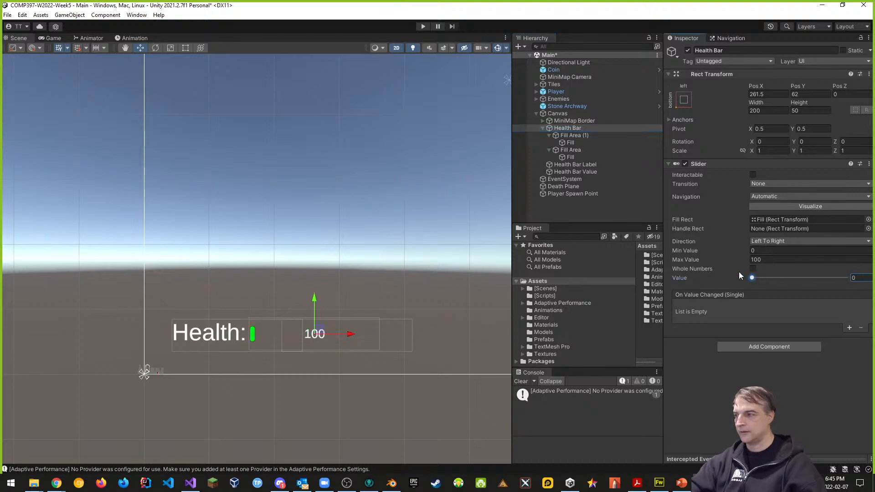
{"action": "left_click", "coordinate": [575, 136]}
{"action": "left_click", "coordinate": [572, 143]}
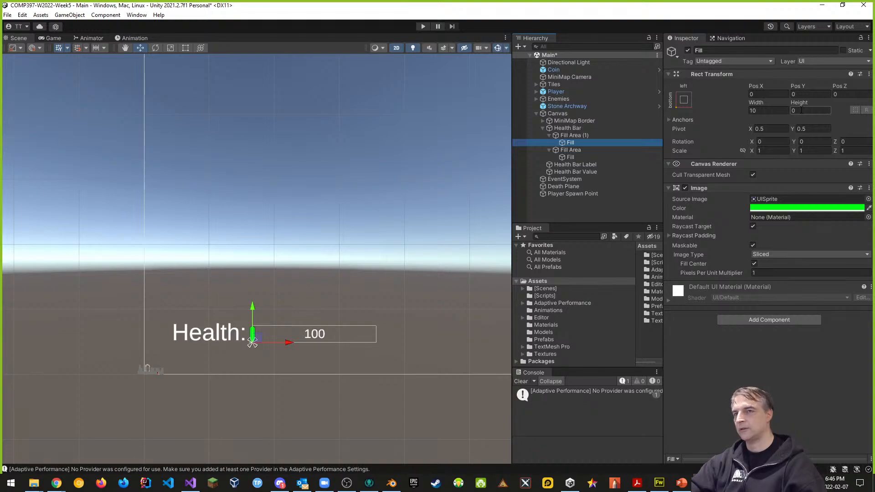
- Undo the Fill Area duplication and the deletion of the Health Bar's Background
{"action": "left_click", "coordinate": [576, 137]}
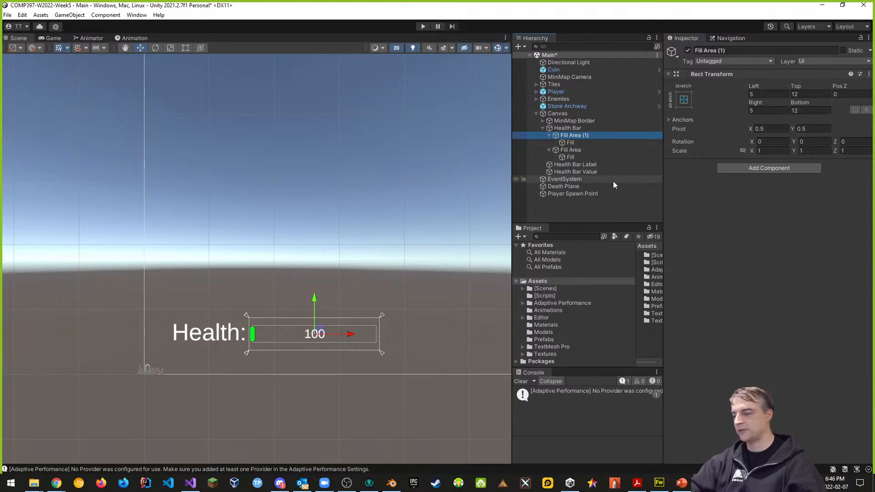
{"action": "key", "text": "Down"}
{"action": "key", "text": "Up"}
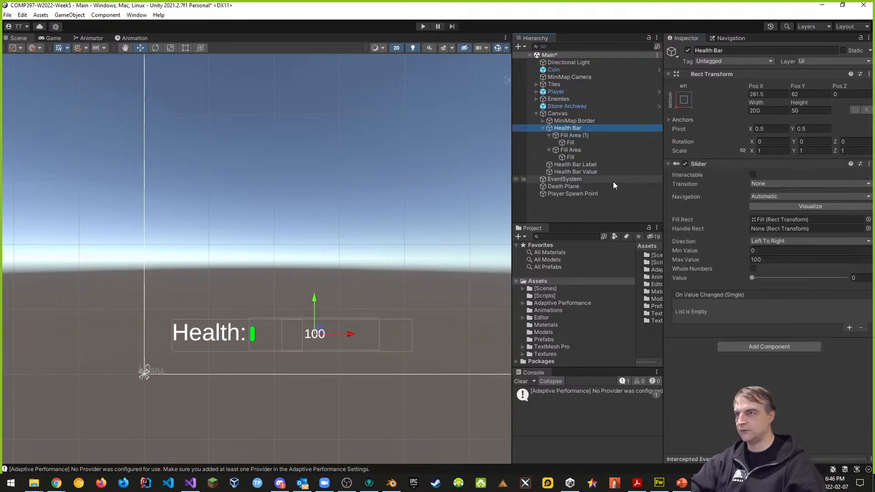
{"action": "key", "text": "Delete"}
{"action": "key", "text": "ctrl+z"}
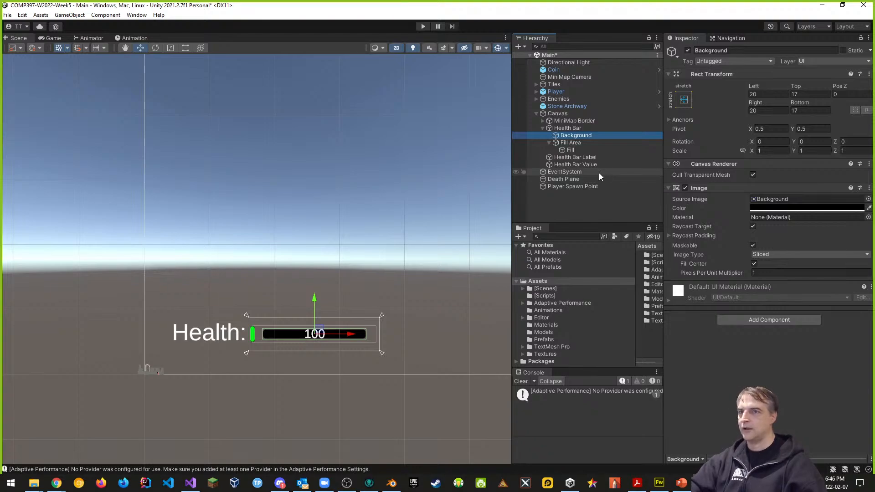
- Raise the Health Bar slider value back to 100
{"action": "left_click", "coordinate": [572, 143]}
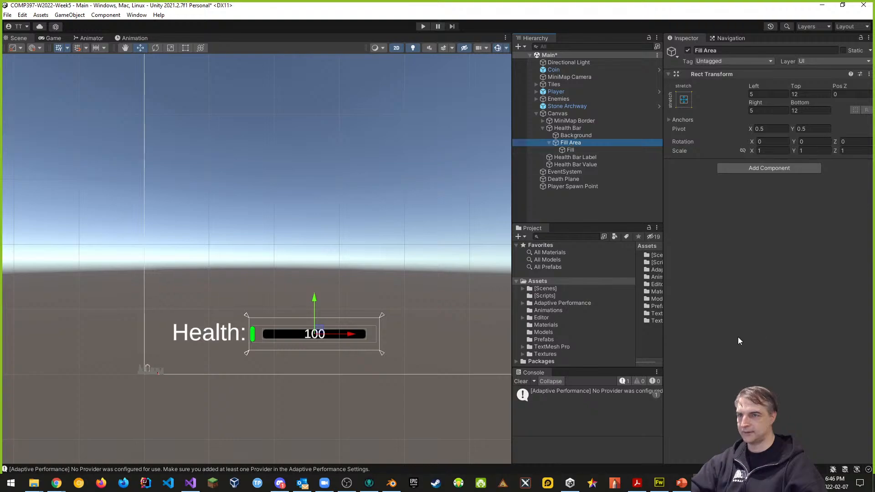
{"action": "left_click", "coordinate": [568, 128]}
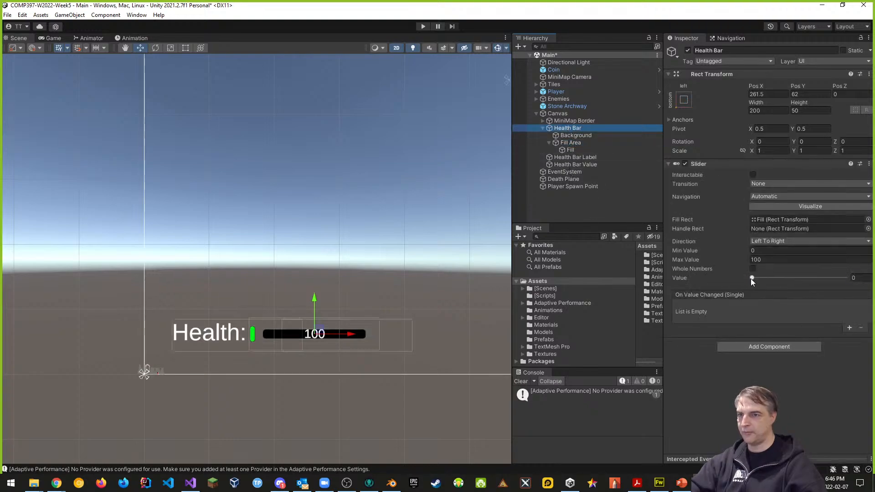
{"action": "left_click_drag", "start_coordinate": [751, 278], "coordinate": [874, 285]}
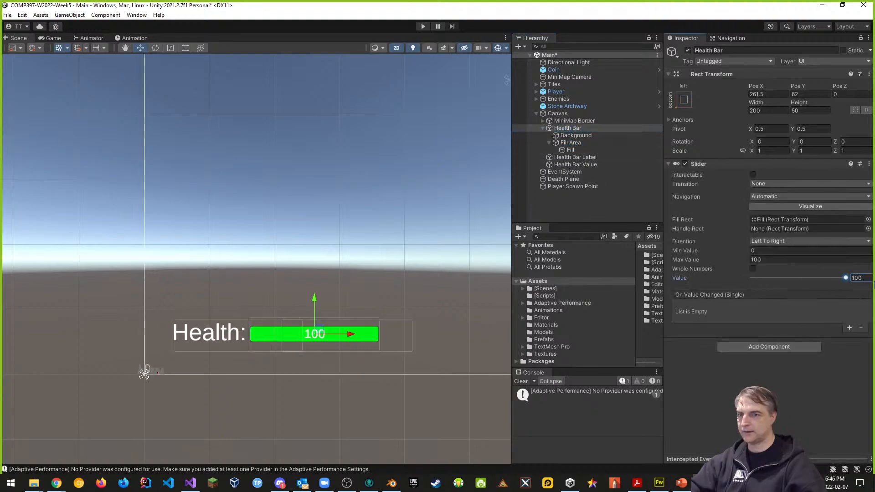
- Duplicate the Fill Area under Health Bar and recheck the slider at value 100
{"action": "left_click", "coordinate": [573, 144]}
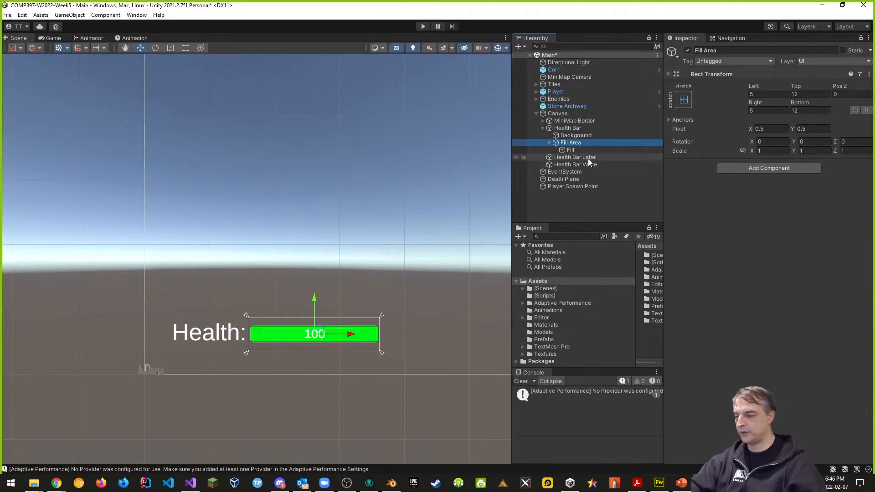
{"action": "key", "text": "ctrl+d"}
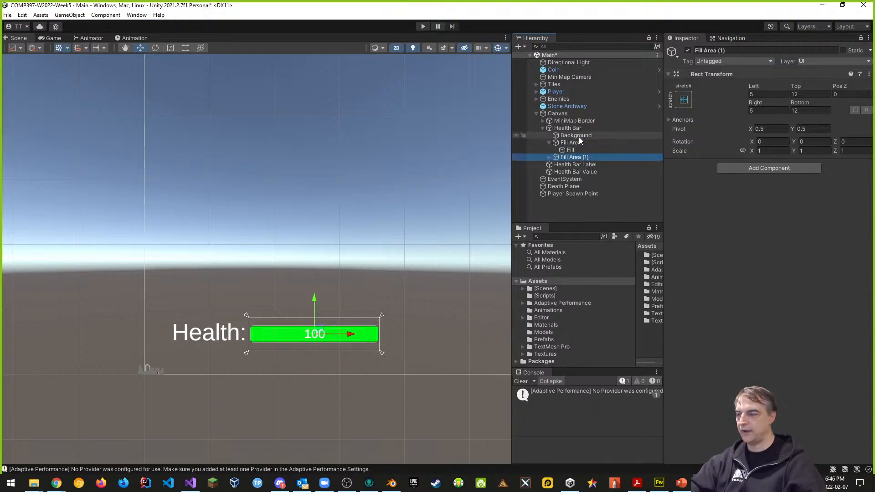
{"action": "left_click", "coordinate": [568, 129]}
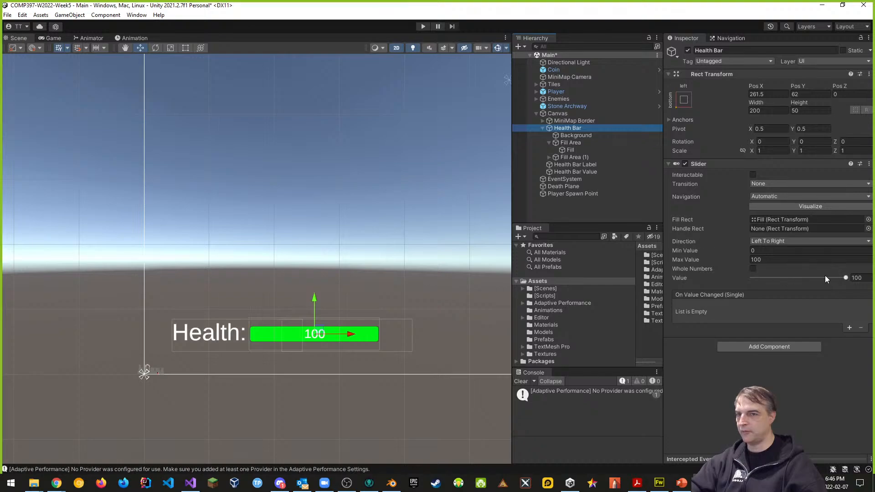
{"action": "mouse_move", "coordinate": [843, 277]}
{"action": "left_mouse_down"}
{"action": "mouse_move", "coordinate": [767, 276]}
{"action": "mouse_move", "coordinate": [846, 277]}
{"action": "left_mouse_up"}
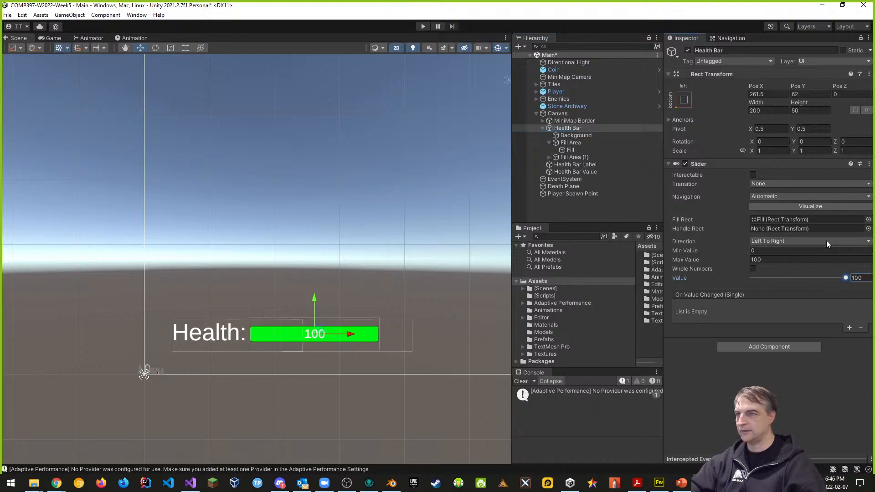
- Duplicate the original Fill, move the copy above Background as Health Bar's first child, and expand the duplicated Fill Area
{"action": "left_click", "coordinate": [571, 143]}
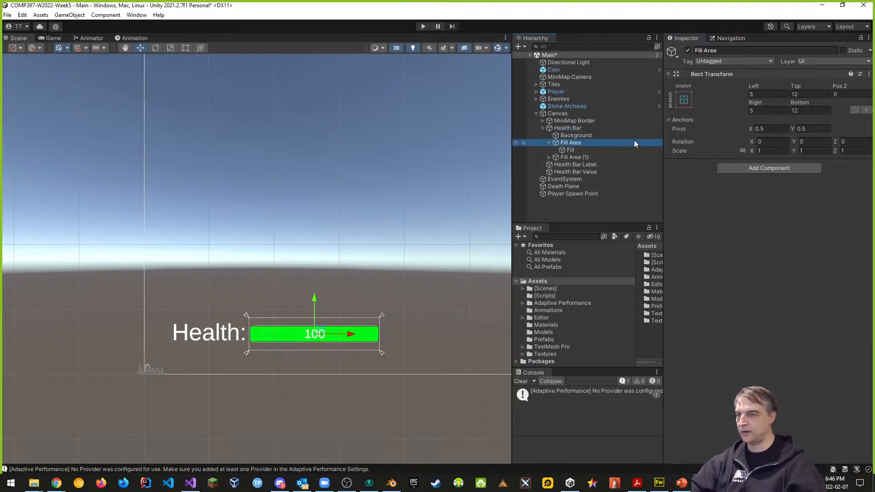
{"action": "left_click", "coordinate": [571, 151]}
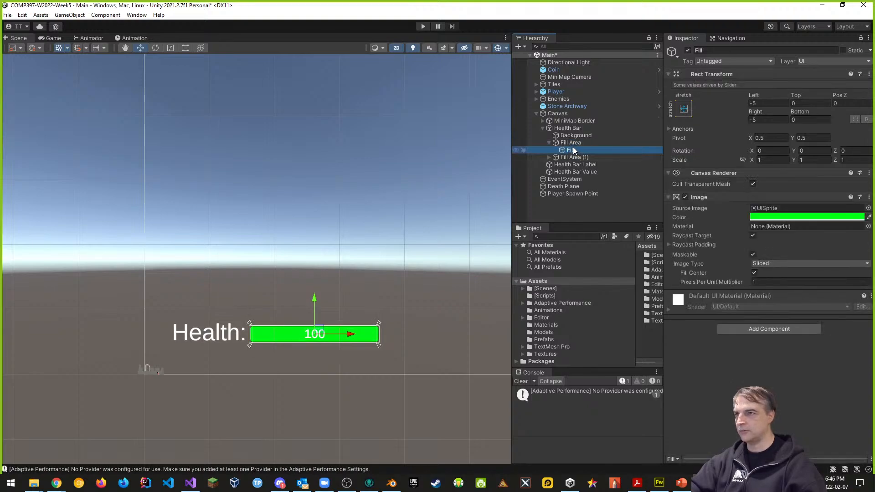
{"action": "key", "text": "ctrl+d"}
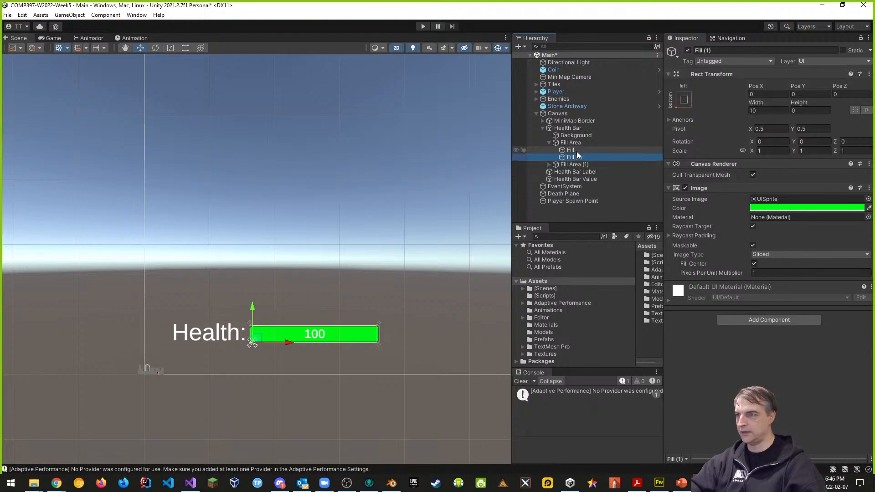
{"action": "left_click_drag", "start_coordinate": [568, 157], "coordinate": [572, 134]}
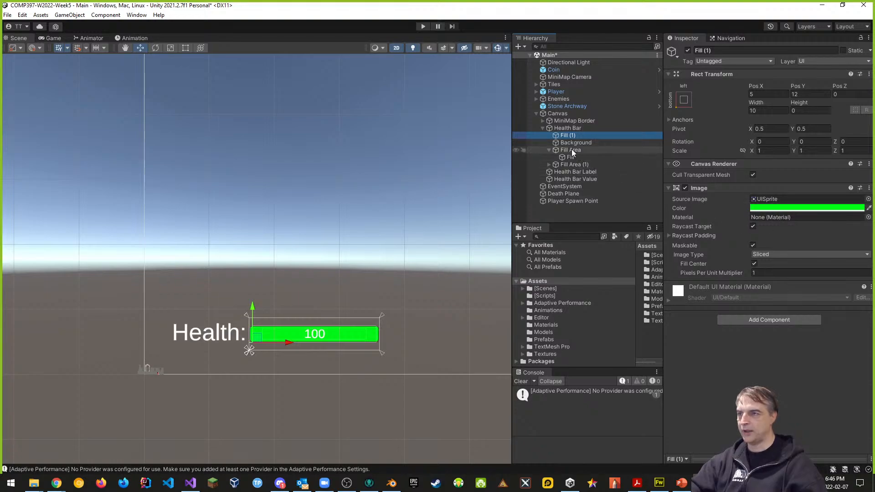
{"action": "left_click", "coordinate": [550, 165]}
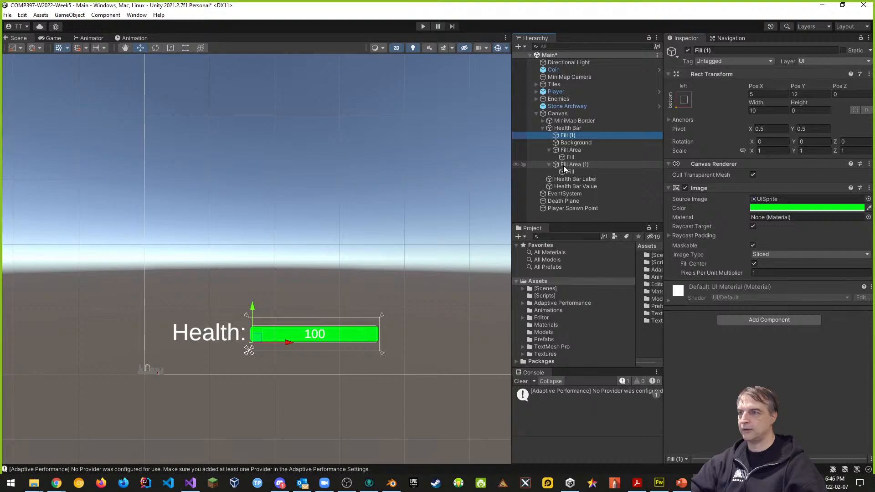
- Delete the duplicated Fill Area (1), together with its child Fill, from Health Bar
{"action": "left_click", "coordinate": [571, 165]}
{"action": "right_click", "coordinate": [572, 165]}
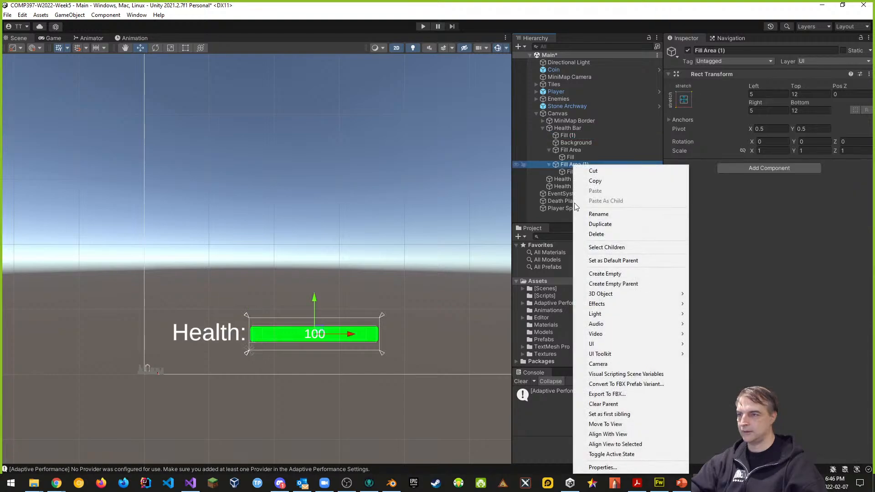
{"action": "left_click", "coordinate": [592, 234]}
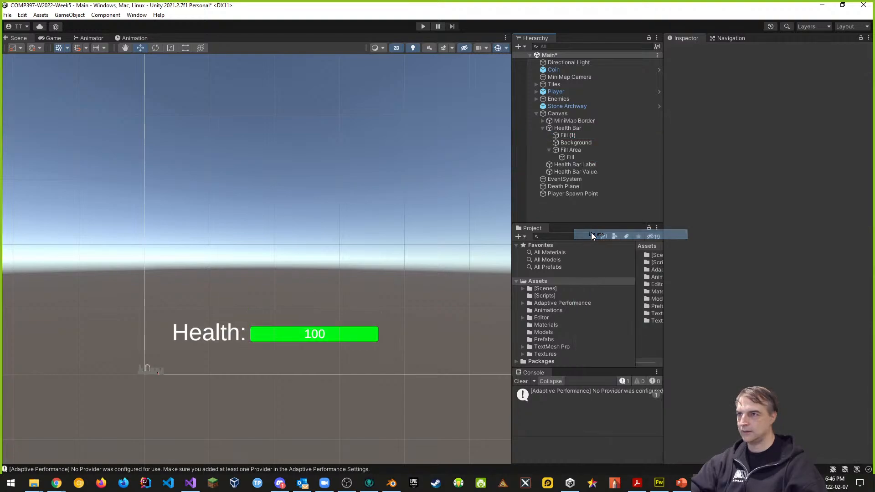
- Test the Health Bar slider by changing its value and returning it to 100
{"action": "left_click", "coordinate": [570, 135]}
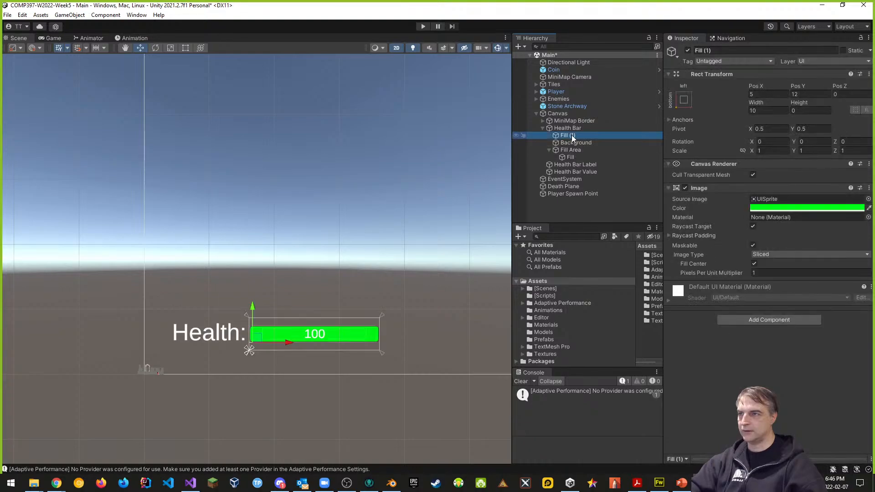
{"action": "left_click", "coordinate": [573, 130]}
{"action": "mouse_move", "coordinate": [846, 278]}
{"action": "left_mouse_down"}
{"action": "mouse_move", "coordinate": [734, 277]}
{"action": "mouse_move", "coordinate": [860, 284]}
{"action": "left_mouse_up"}
{"action": "left_click_drag", "start_coordinate": [709, 280], "coordinate": [747, 279]}
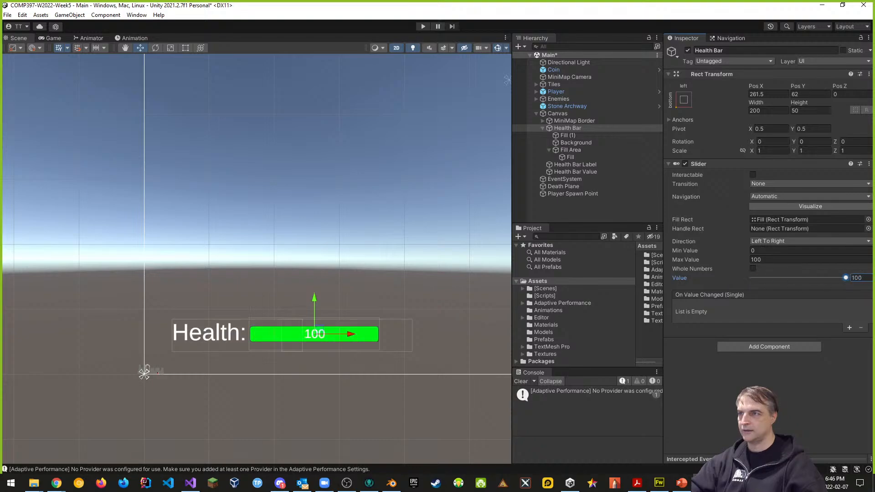
- Set the anchor preset of Fill (1) to stretch both horizontally and vertically
{"action": "left_click", "coordinate": [572, 136]}
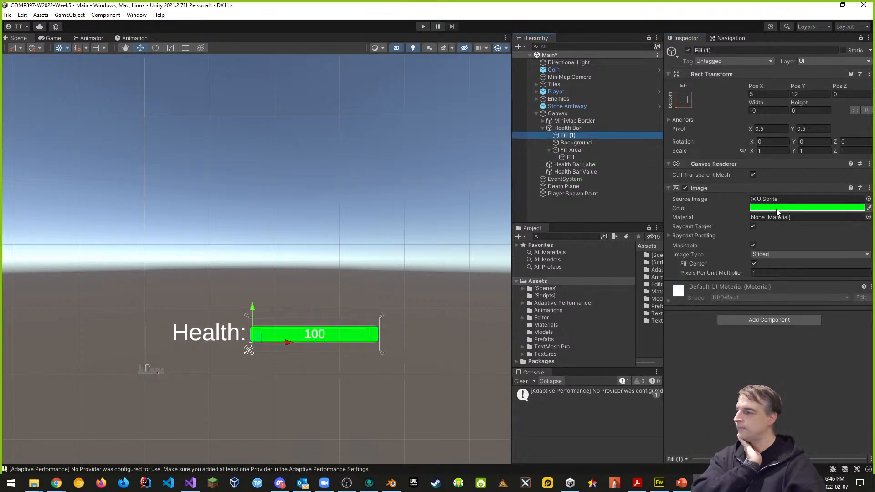
{"action": "left_click", "coordinate": [757, 111]}
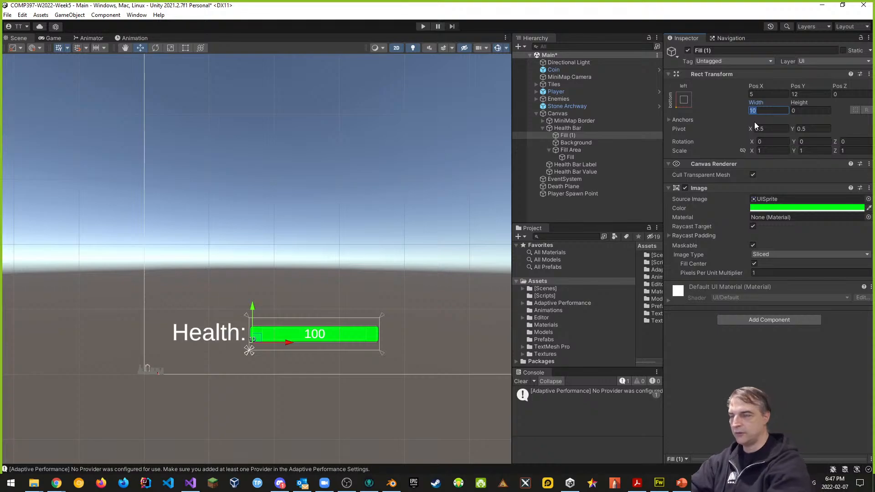
{"action": "left_click", "coordinate": [684, 99]}
{"action": "left_click", "coordinate": [782, 237]}
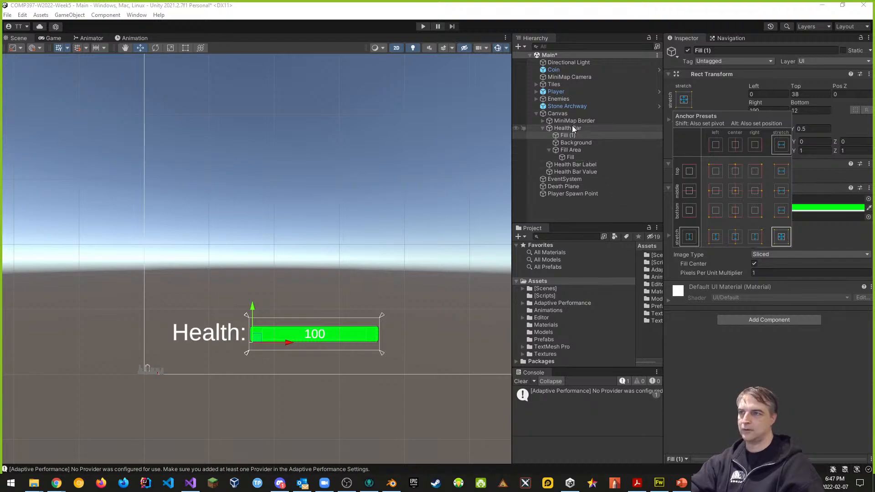
- Recheck the Health Bar slider with the stretched Fill (1) behind it, leaving the value at 100
{"action": "left_click", "coordinate": [569, 128]}
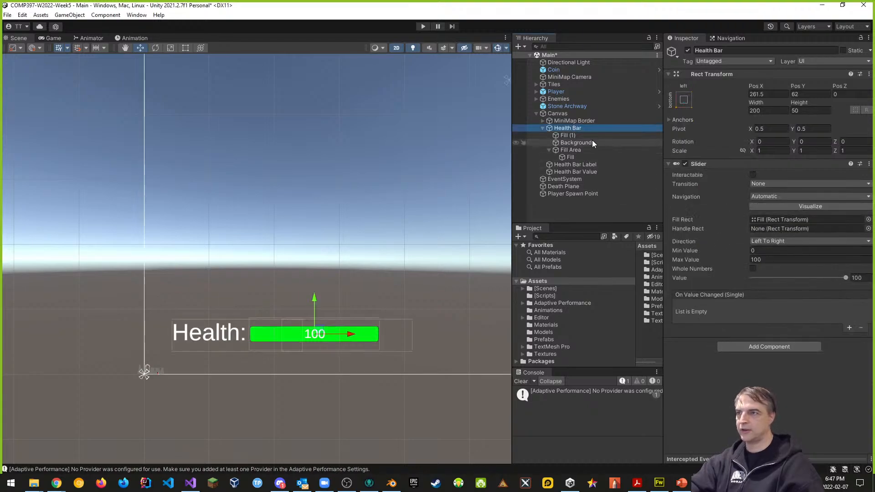
{"action": "left_click", "coordinate": [573, 135]}
{"action": "left_click", "coordinate": [571, 129]}
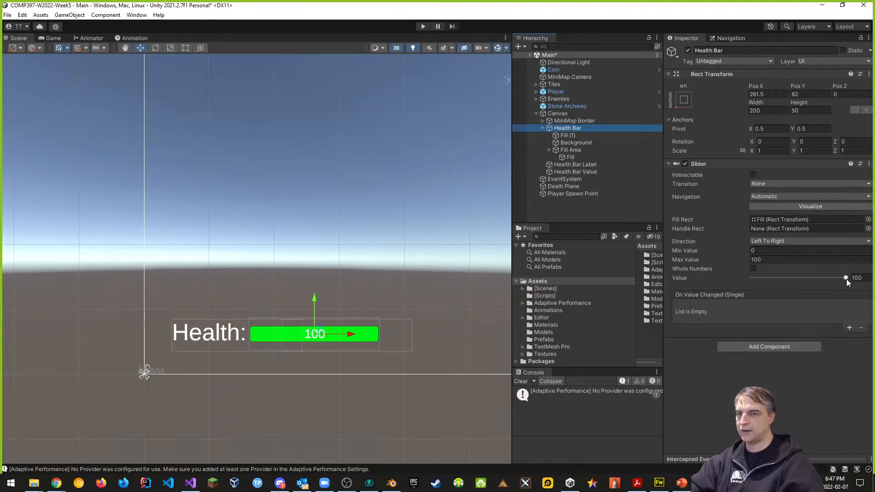
{"action": "mouse_move", "coordinate": [846, 277]}
{"action": "left_mouse_down"}
{"action": "mouse_move", "coordinate": [786, 281]}
{"action": "mouse_move", "coordinate": [848, 278]}
{"action": "left_mouse_up"}
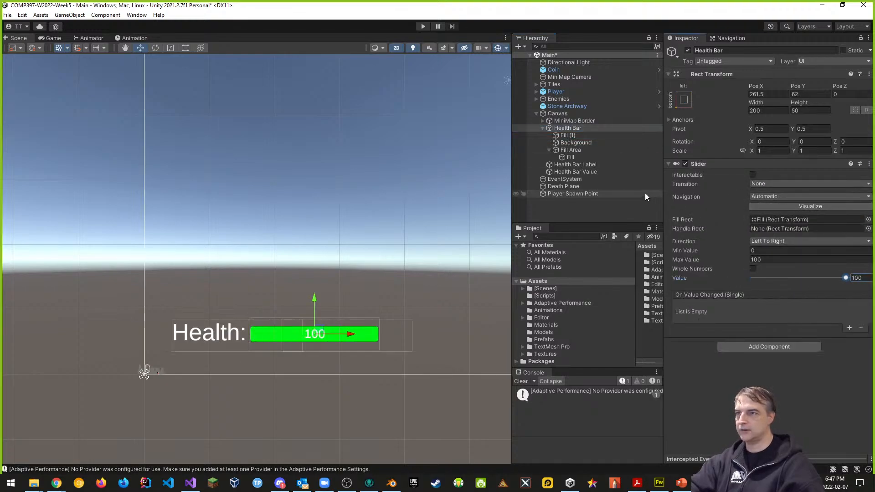
- Deactivate the Health Bar's Background object and retest the slider value without it
{"action": "left_click", "coordinate": [573, 135]}
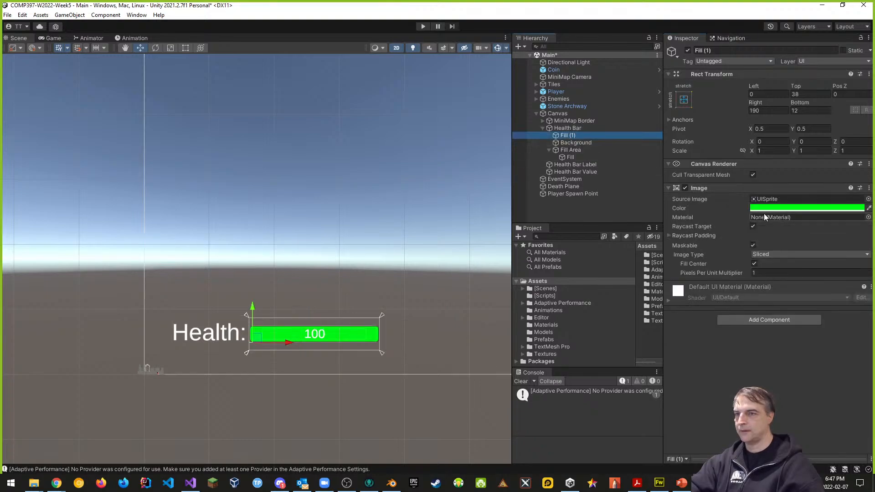
{"action": "left_click", "coordinate": [574, 142]}
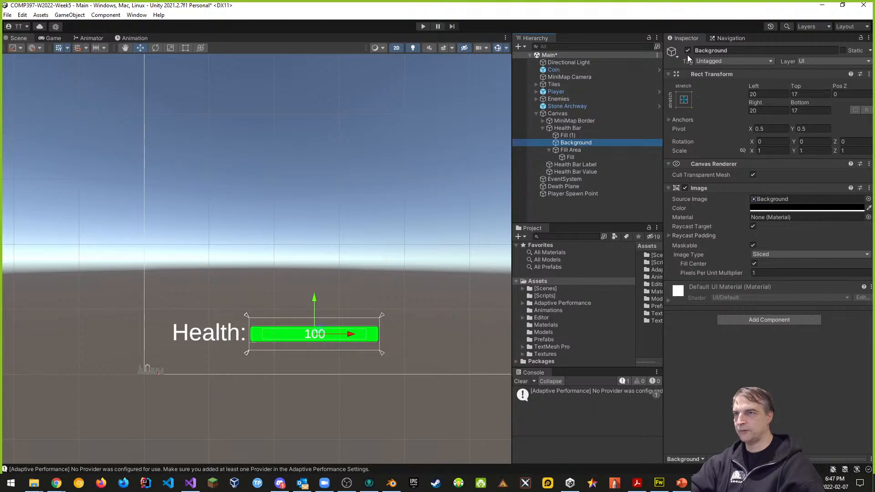
{"action": "left_click", "coordinate": [687, 50]}
{"action": "left_click", "coordinate": [570, 137]}
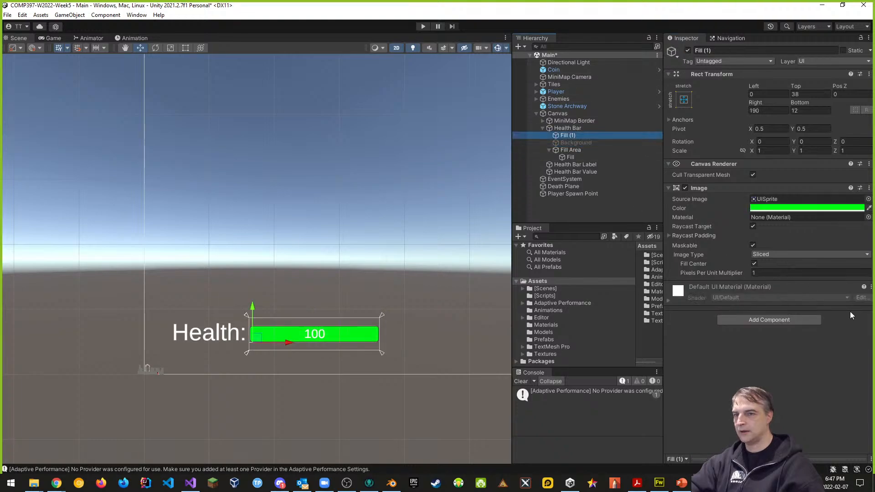
{"action": "left_click", "coordinate": [568, 128]}
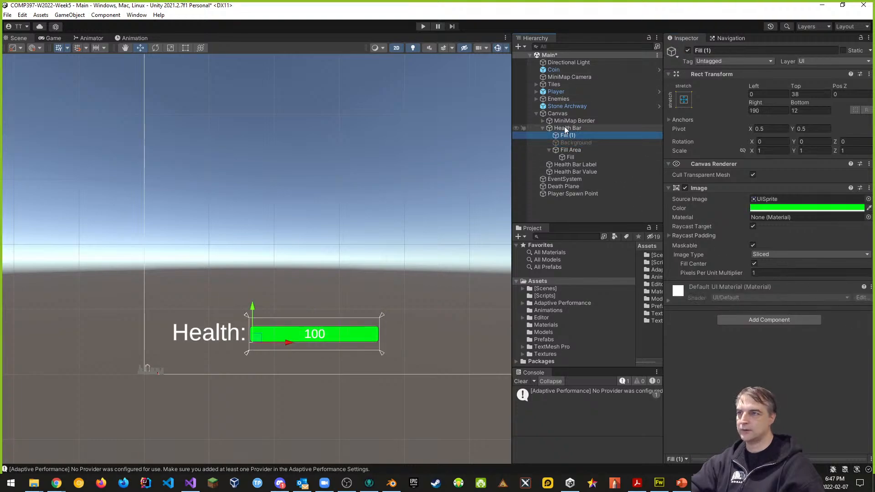
{"action": "mouse_move", "coordinate": [849, 281]}
{"action": "left_mouse_down"}
{"action": "mouse_move", "coordinate": [787, 276]}
{"action": "mouse_move", "coordinate": [866, 278]}
{"action": "left_mouse_up"}
- Turn off Maskable and Fill Center on Fill (1)'s image and set its Image Type to Filled
{"action": "left_click", "coordinate": [576, 136]}
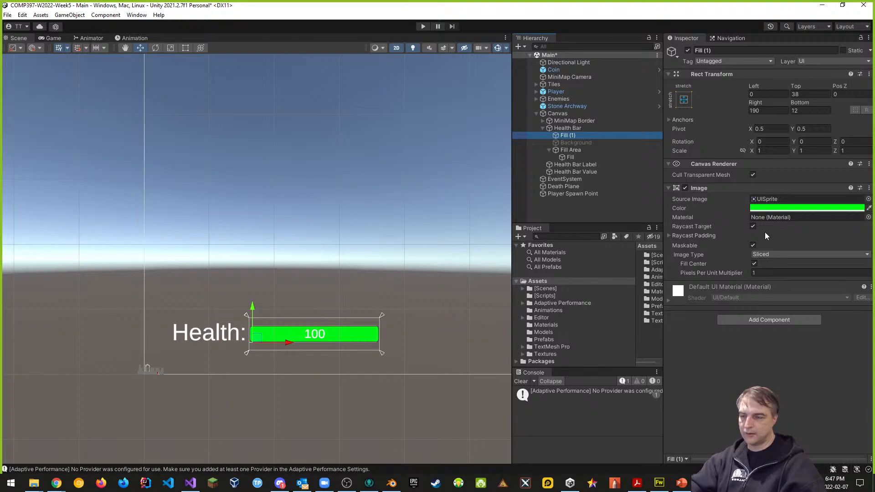
{"action": "left_click", "coordinate": [754, 246]}
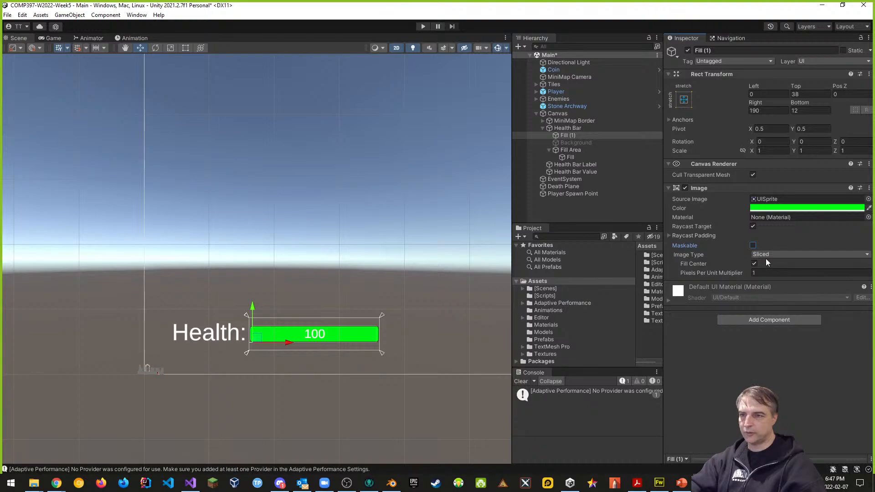
{"action": "left_click", "coordinate": [753, 264]}
{"action": "left_click", "coordinate": [760, 256]}
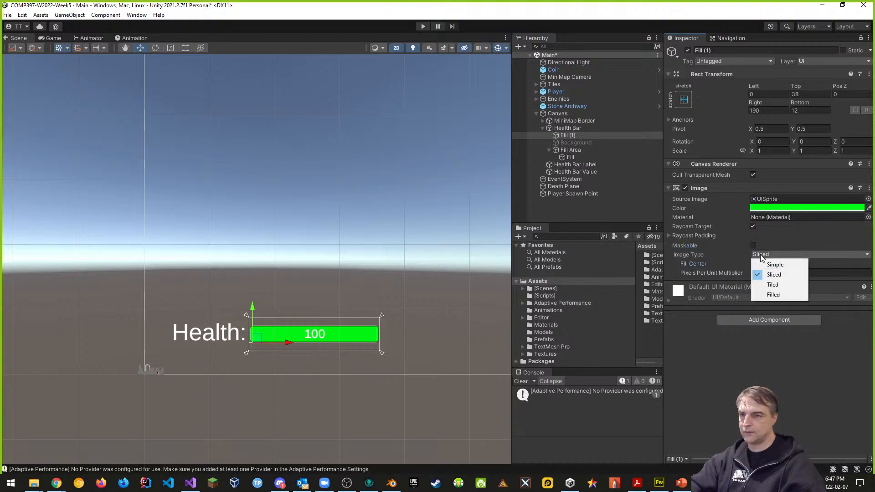
{"action": "left_click", "coordinate": [775, 293]}
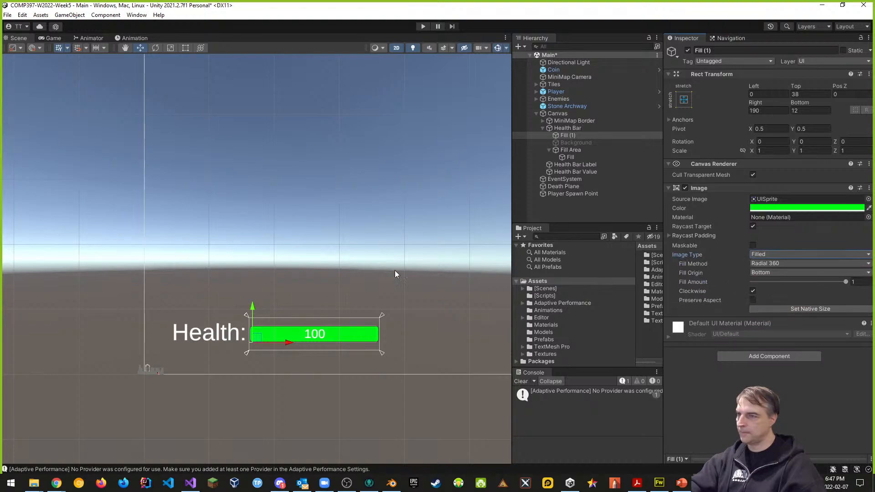
- Deactivate the Health Bar's Fill Area and review the settings of Fill (1) and Background, including Background's source image
{"action": "left_click", "coordinate": [575, 150]}
{"action": "left_click", "coordinate": [688, 50]}
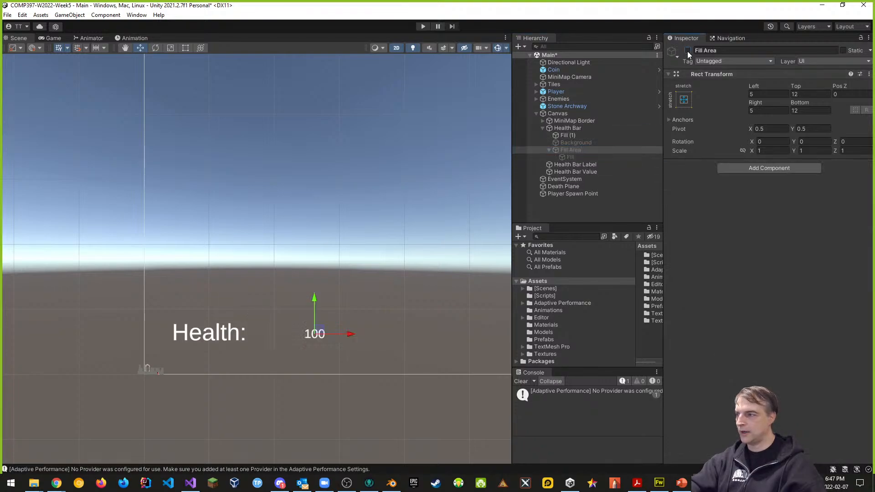
{"action": "left_click", "coordinate": [568, 135]}
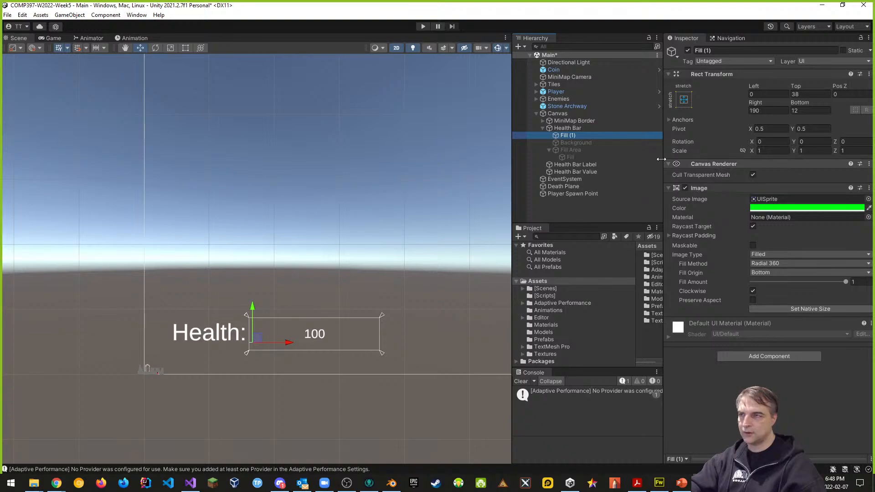
{"action": "left_click", "coordinate": [570, 150]}
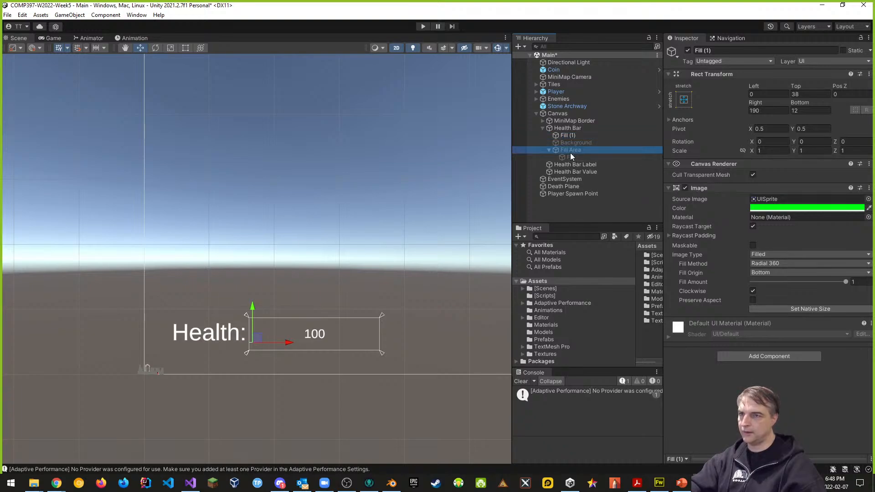
{"action": "left_click", "coordinate": [576, 143]}
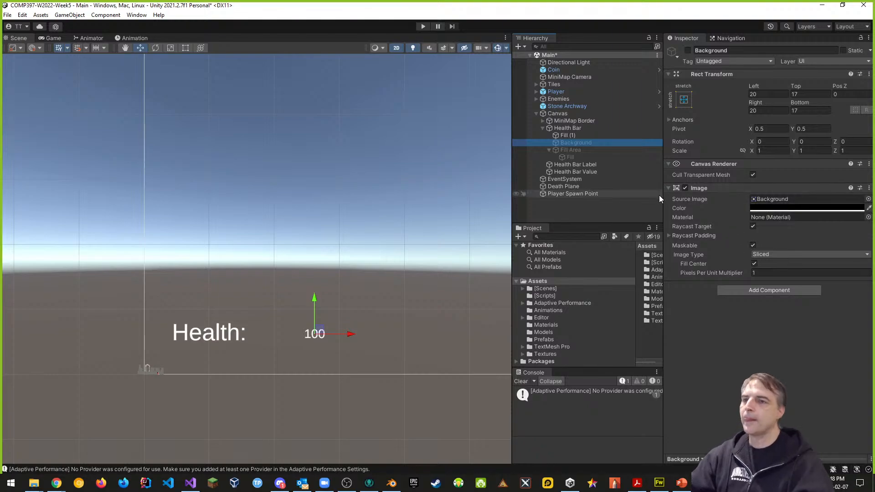
{"action": "left_click", "coordinate": [766, 201]}
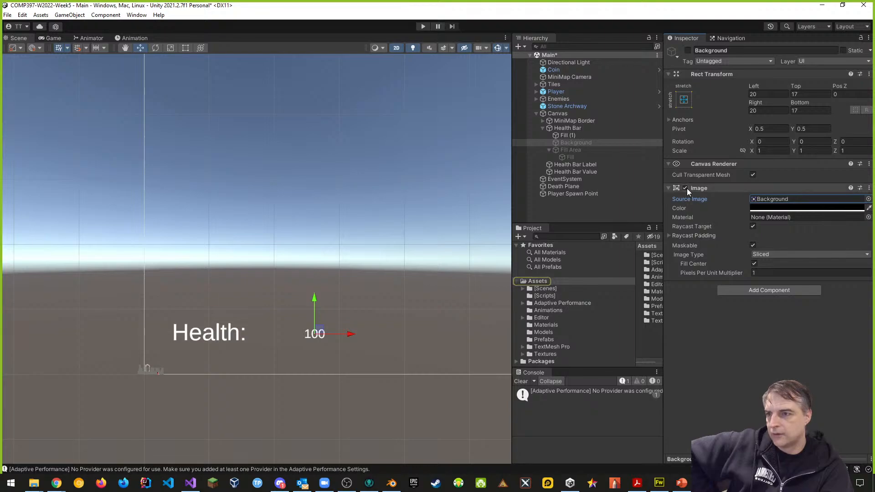
{"action": "left_click", "coordinate": [572, 136]}
- Add a UI Image as a child of Health Bar and set its source image to the Background sprite
{"action": "right_click", "coordinate": [570, 128]}
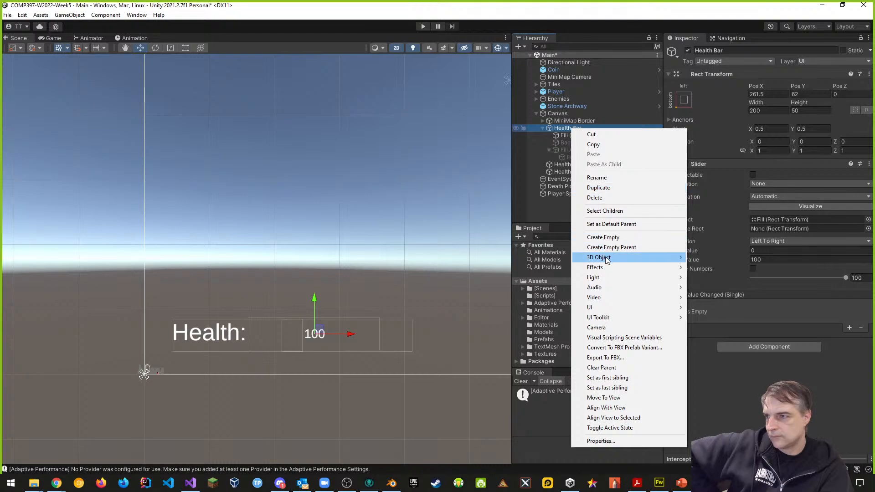
{"action": "mouse_move", "coordinate": [601, 309]}
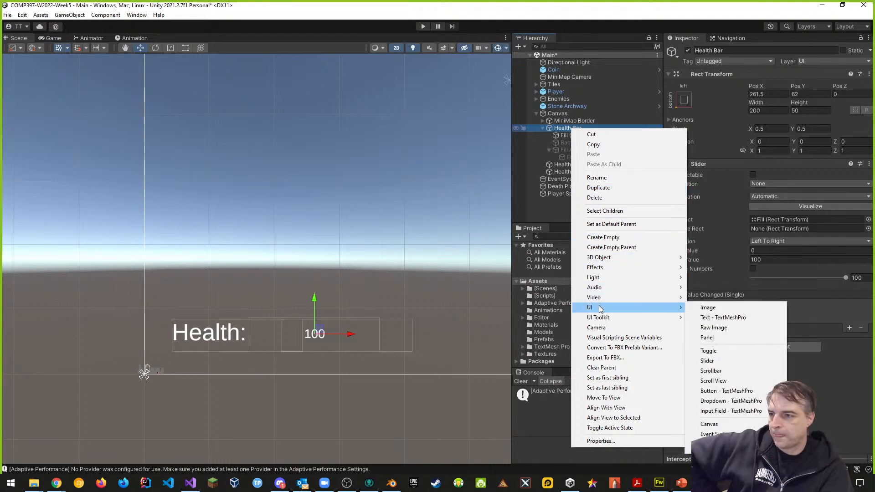
{"action": "left_click", "coordinate": [711, 308]}
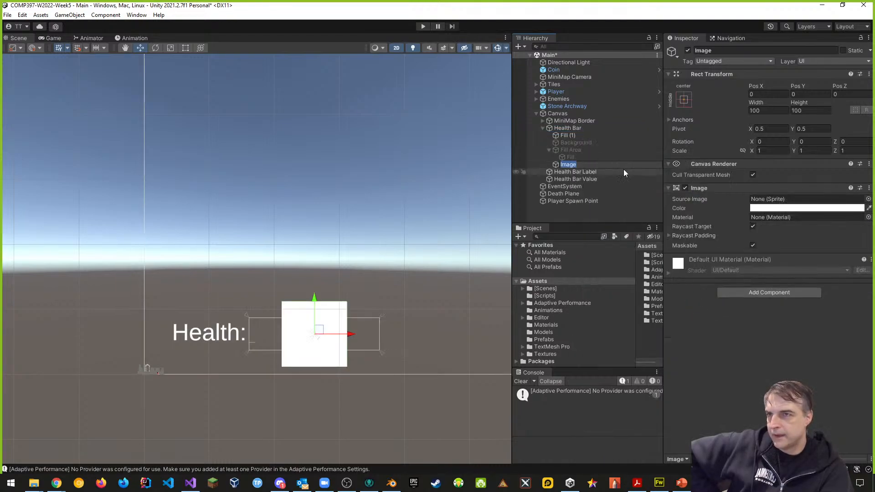
{"action": "left_click", "coordinate": [764, 200]}
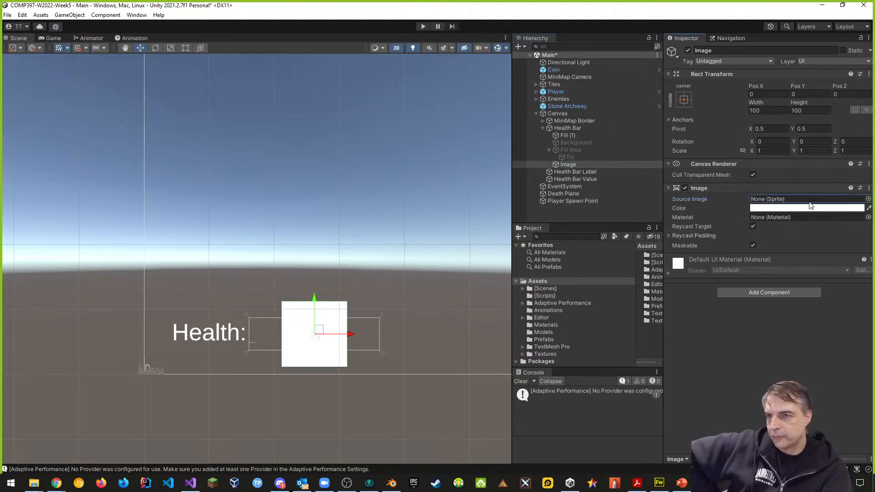
{"action": "left_click", "coordinate": [868, 199]}
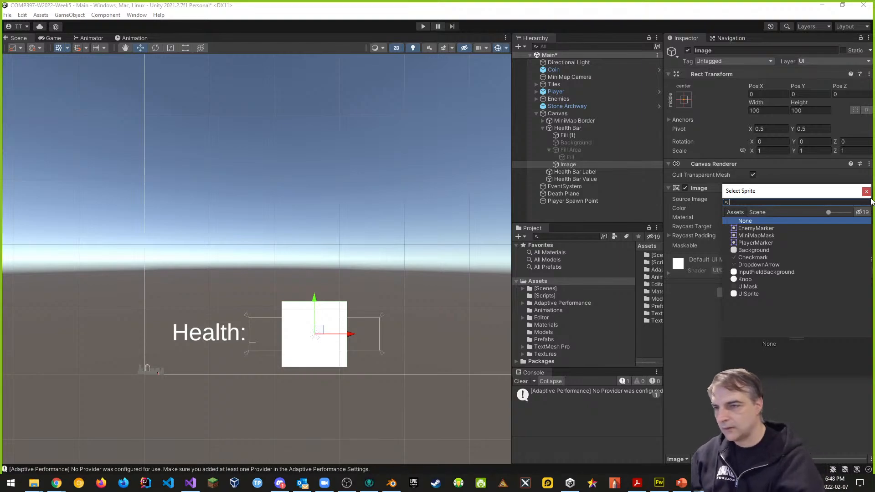
{"action": "left_click", "coordinate": [740, 250]}
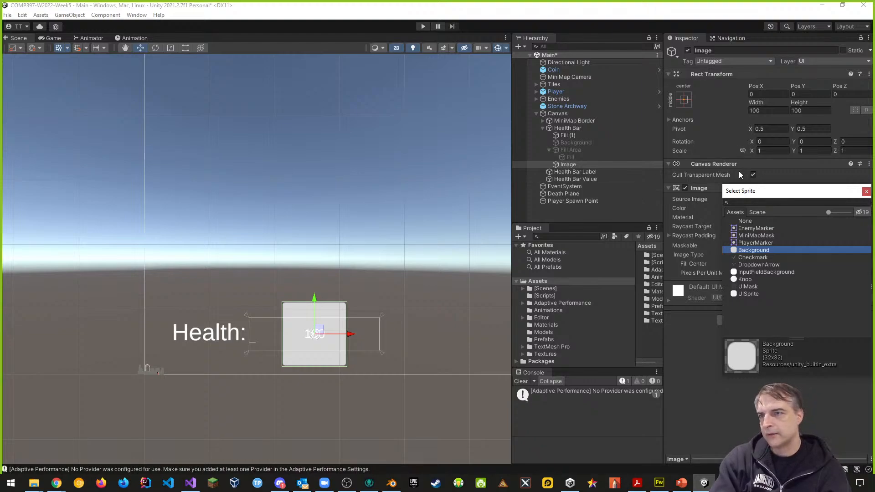
- Anchor Image to stretch in both directions and set its Left, Top, Right and Bottom offsets to 0
{"action": "left_click", "coordinate": [684, 100]}
{"action": "left_click", "coordinate": [781, 236]}
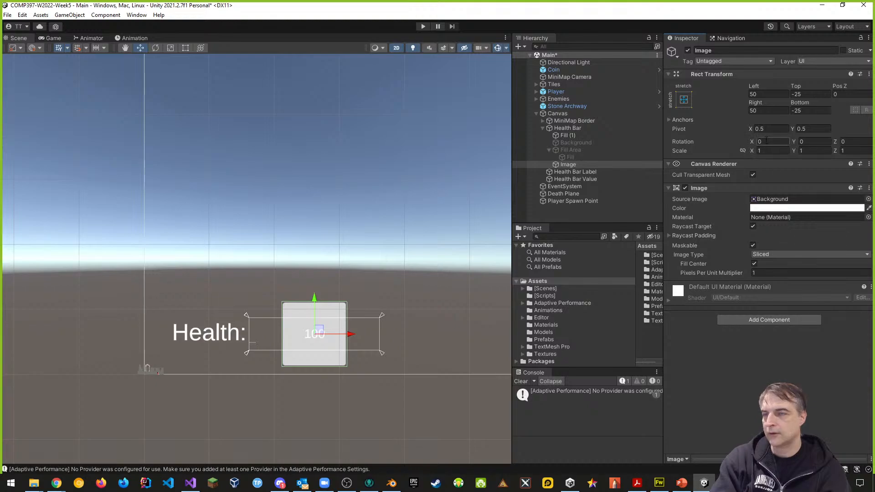
{"action": "left_click", "coordinate": [811, 94]}
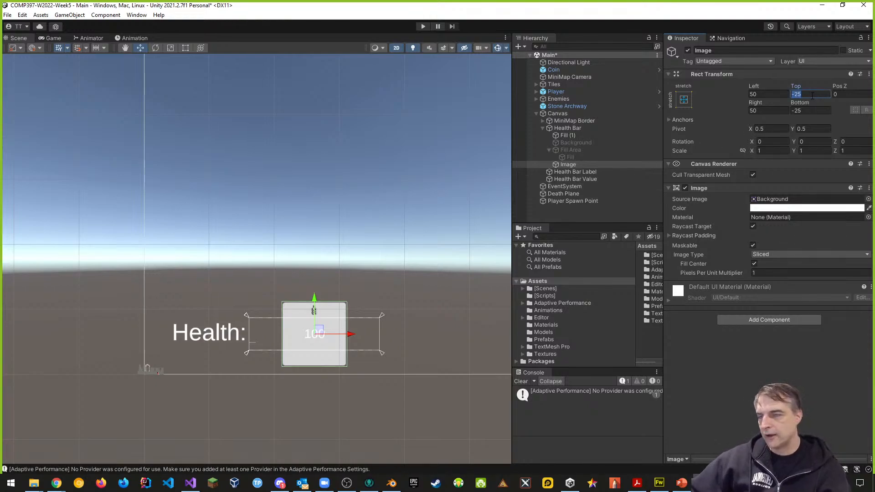
{"action": "type", "text": "0"}
{"action": "left_click", "coordinate": [807, 111]}
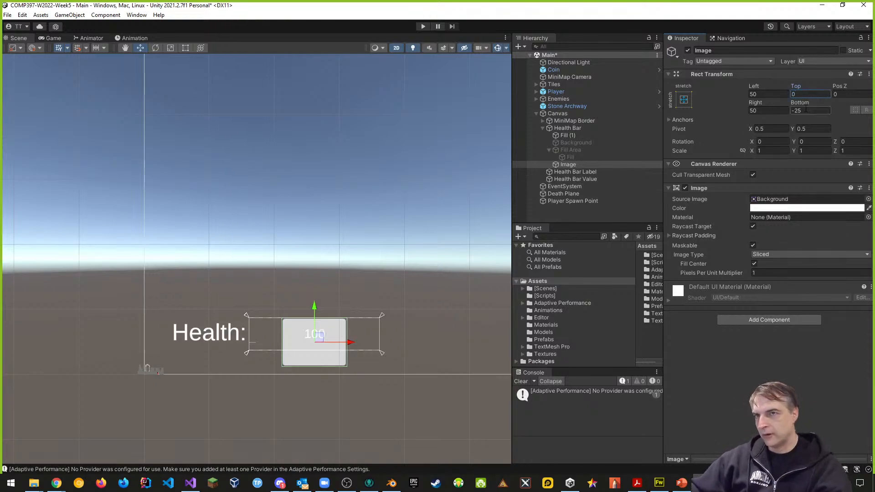
{"action": "type", "text": "0"}
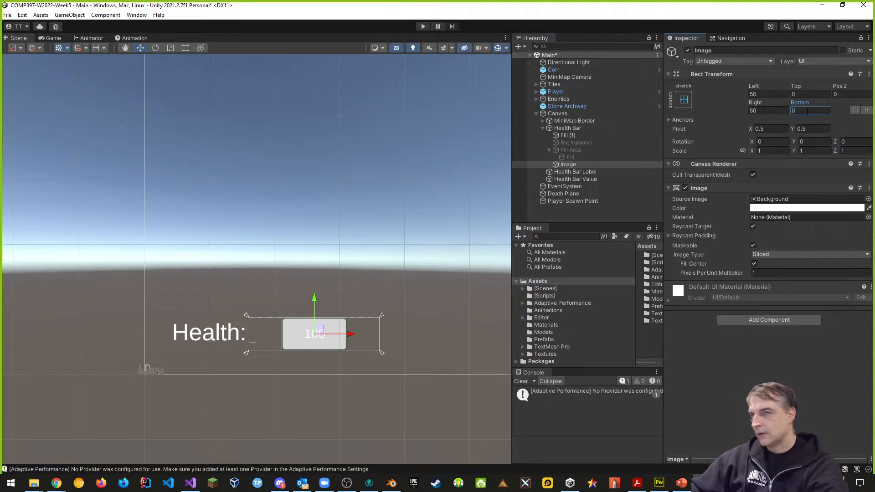
{"action": "left_click", "coordinate": [758, 94]}
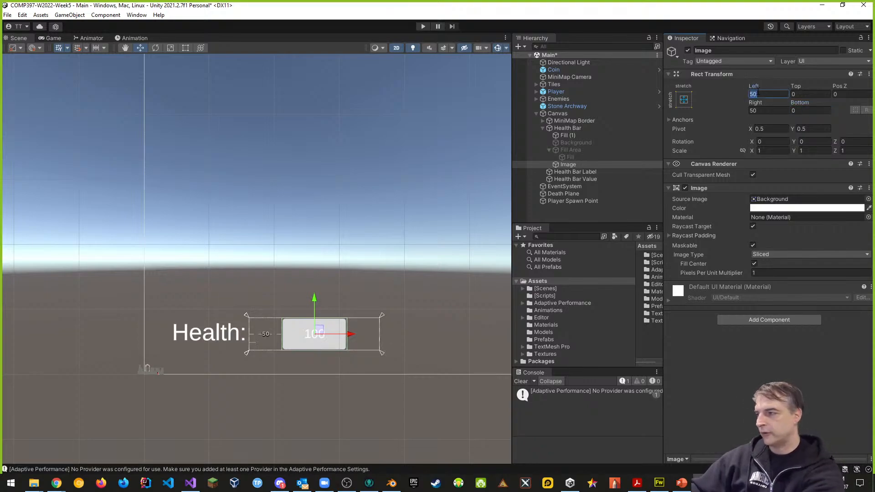
{"action": "type", "text": "0"}
{"action": "left_click", "coordinate": [761, 111]}
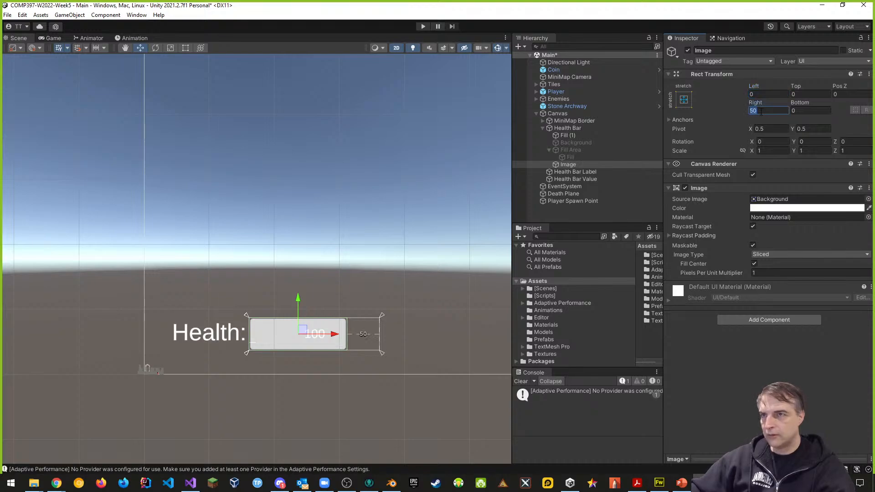
{"action": "type", "text": "0"}
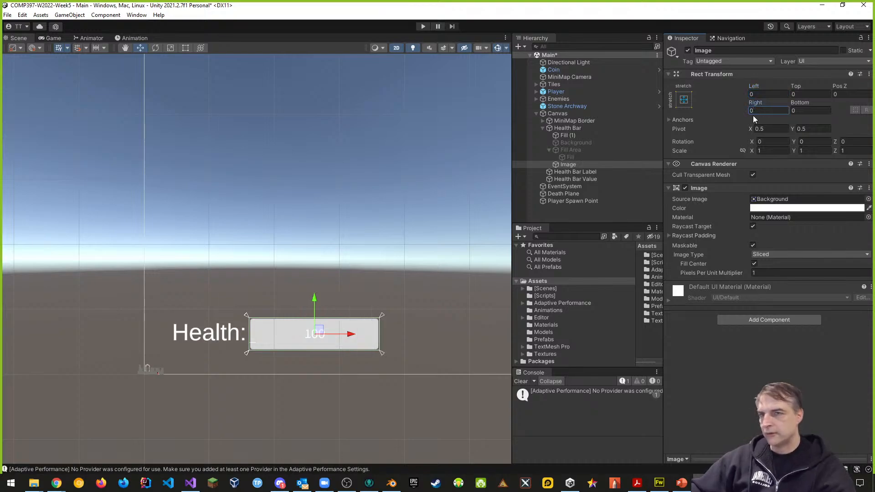
- Color Image black (000000) and move it directly below Fill (1) in the Health Bar's children
{"action": "left_click", "coordinate": [816, 208]}
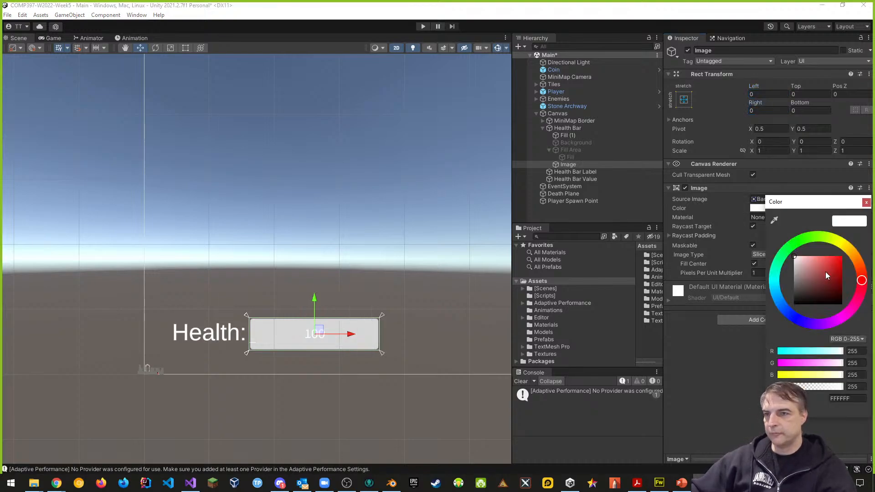
{"action": "left_click_drag", "start_coordinate": [825, 272], "coordinate": [788, 316]}
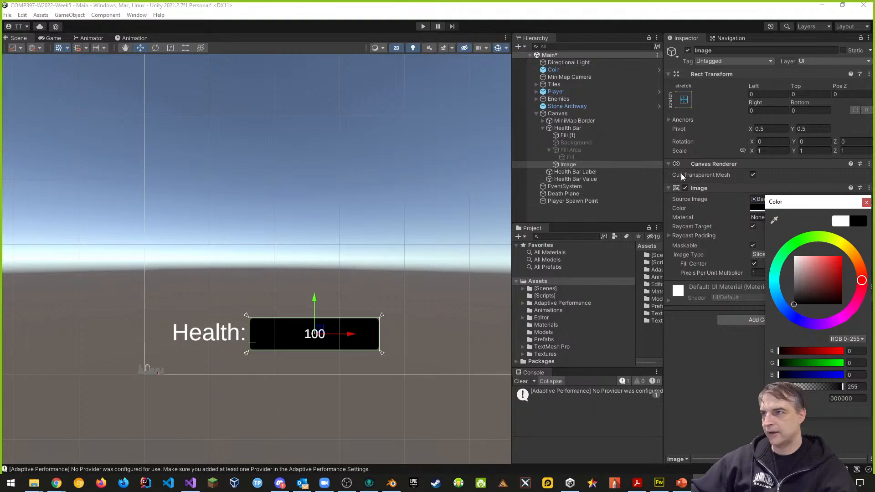
{"action": "left_click_drag", "start_coordinate": [565, 165], "coordinate": [569, 140]}
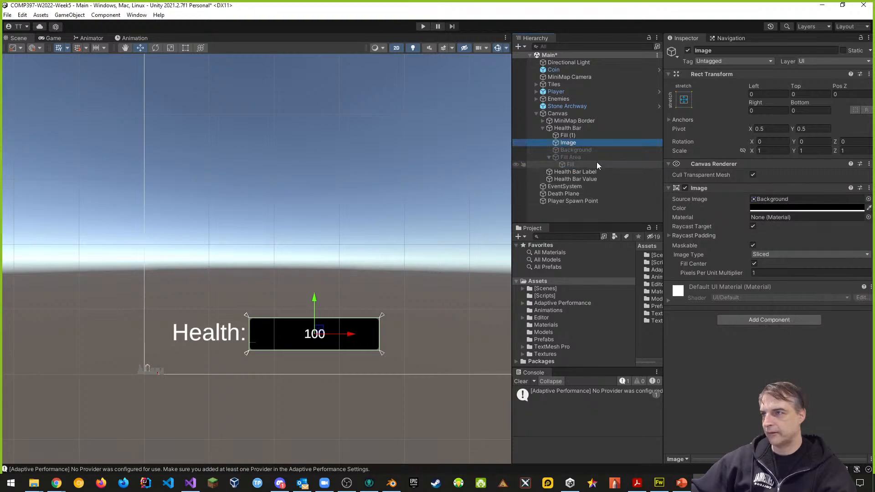
- Delete the Health Bar's inactive Background object and reactivate its Fill Area
{"action": "left_click", "coordinate": [573, 150]}
{"action": "right_click", "coordinate": [573, 153]}
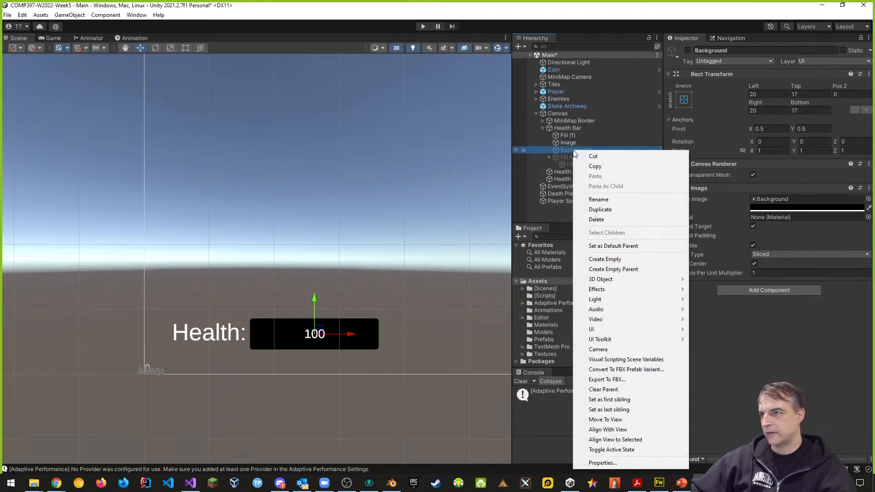
{"action": "left_click", "coordinate": [596, 220]}
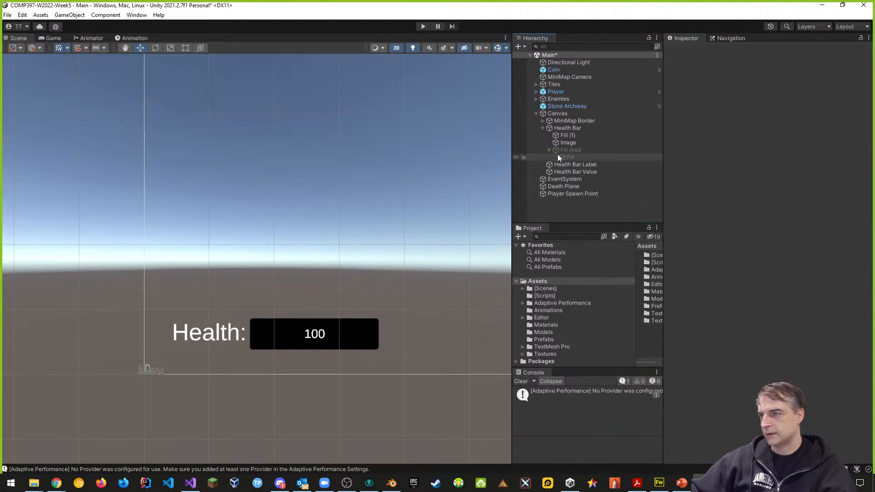
{"action": "left_click", "coordinate": [603, 151]}
{"action": "left_click", "coordinate": [688, 50]}
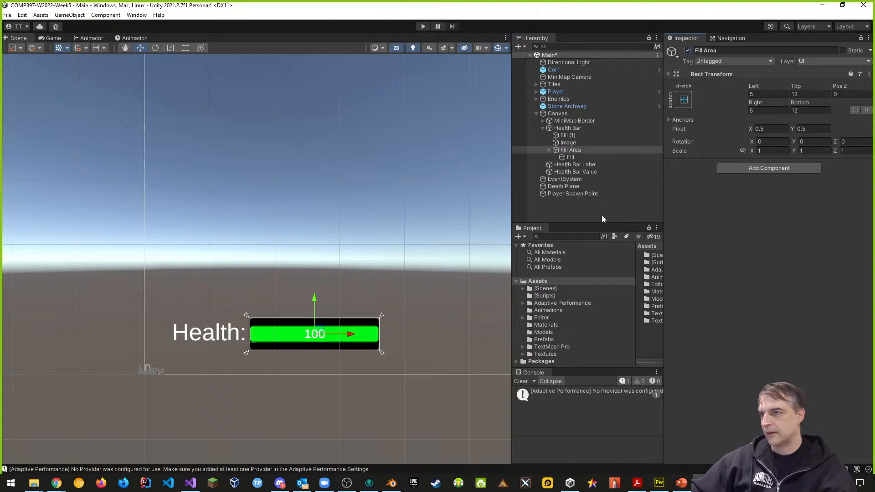
- Compare the anchor presets of the Image and MiniMap Border objects
{"action": "left_click", "coordinate": [570, 144]}
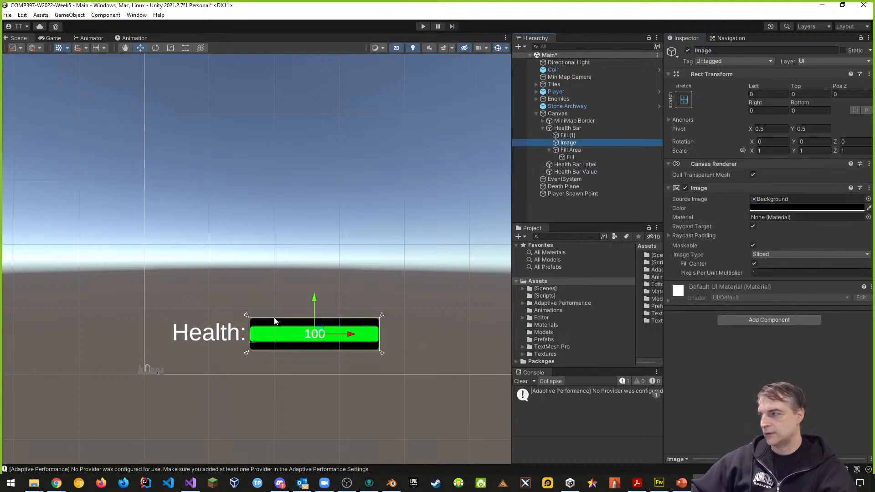
{"action": "left_click", "coordinate": [685, 100]}
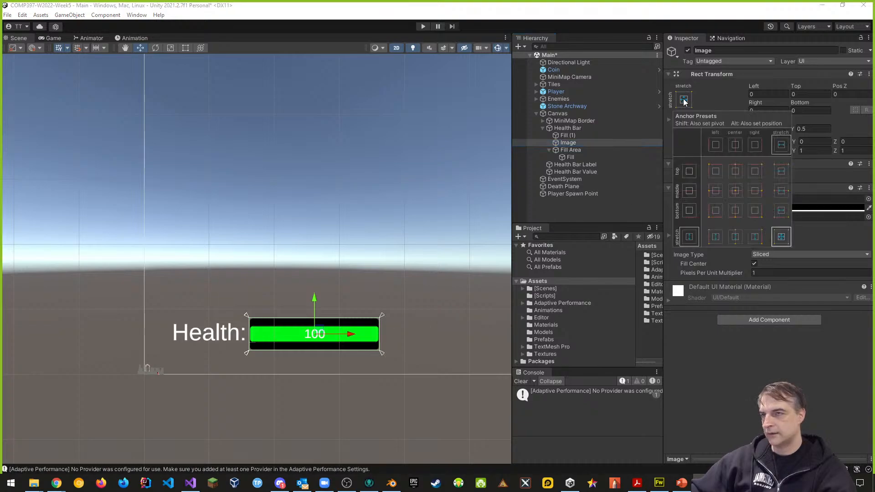
{"action": "left_click", "coordinate": [621, 120]}
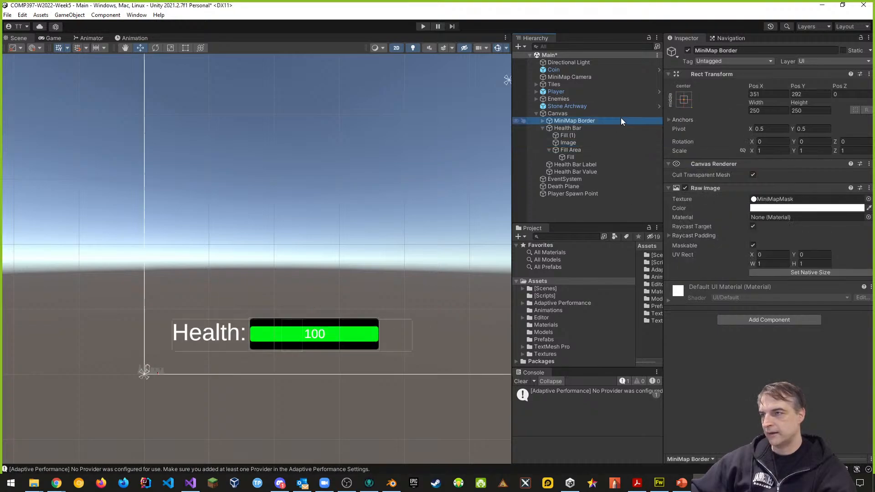
{"action": "left_click", "coordinate": [679, 100]}
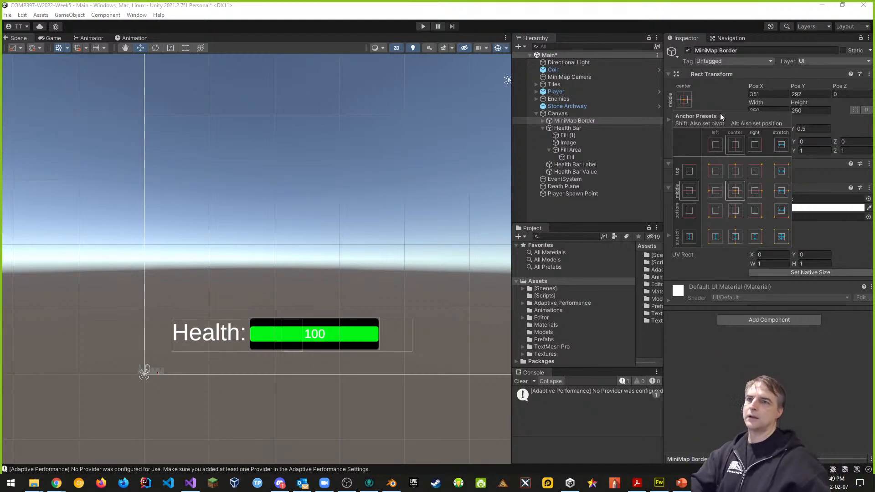
{"action": "left_click", "coordinate": [568, 142]}
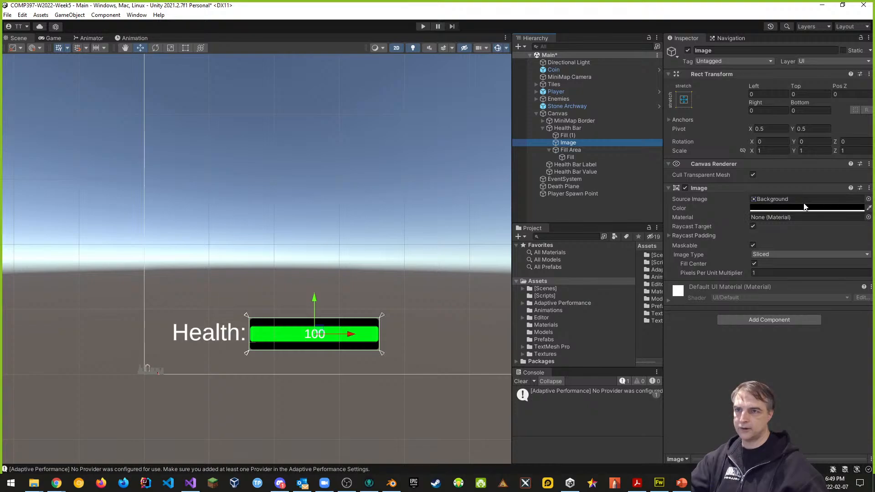
- Reapply the horizontal stretch anchor preset to Image, including its position
{"action": "left_click", "coordinate": [685, 99]}
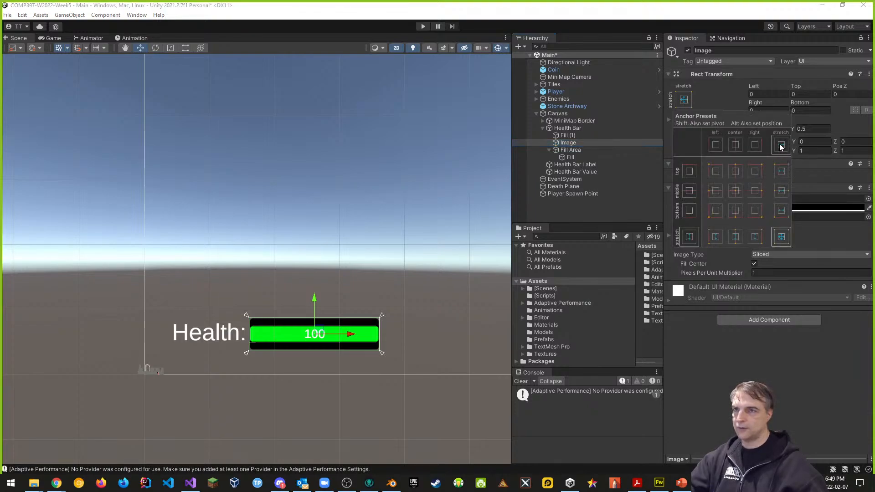
{"action": "key", "text": "alt"}
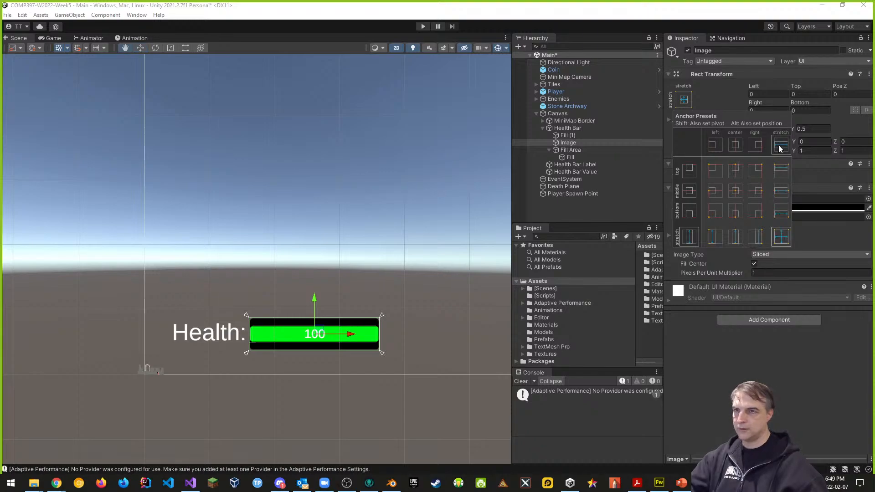
{"action": "left_click", "coordinate": [780, 145], "text": "alt"}
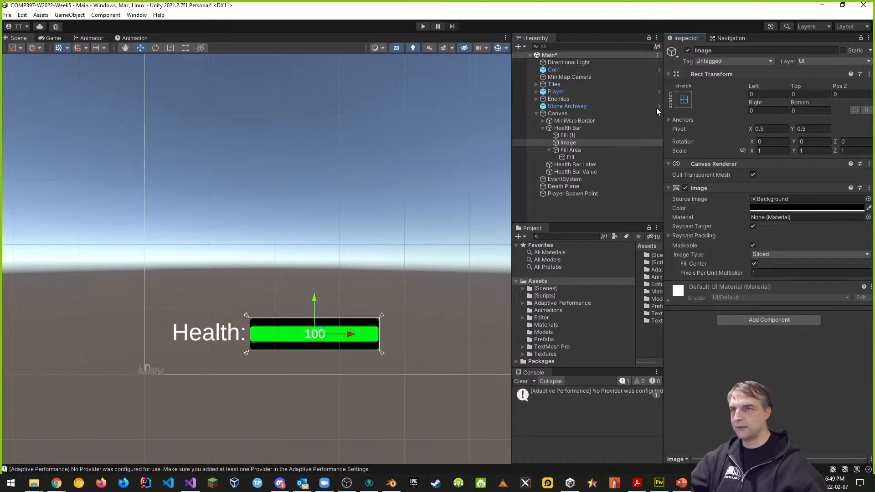
- Anchor Image to middle center and shrink it symmetrically with the Rect tool to a height of about 26
{"action": "left_click", "coordinate": [571, 143]}
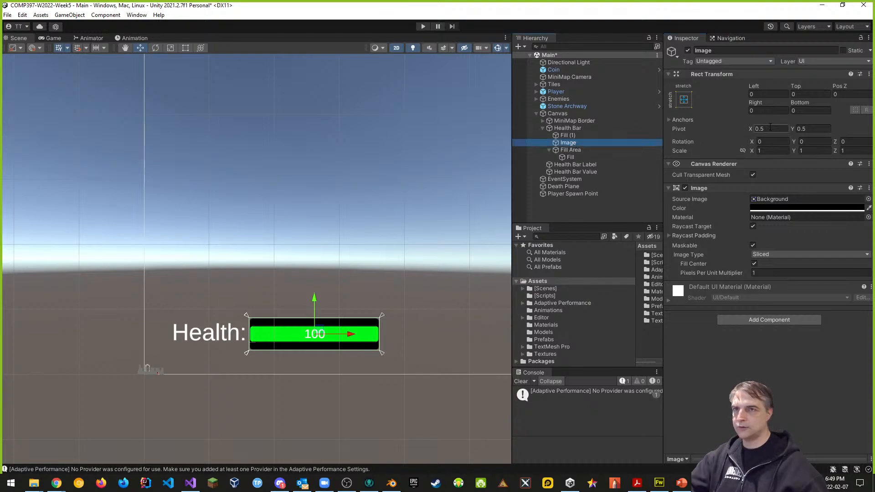
{"action": "left_click", "coordinate": [689, 102]}
{"action": "left_click", "coordinate": [735, 191]}
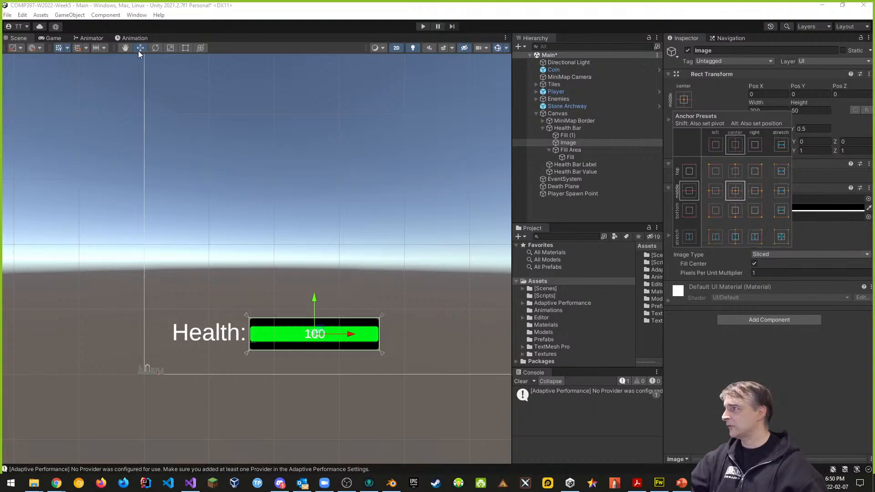
{"action": "left_click", "coordinate": [186, 49]}
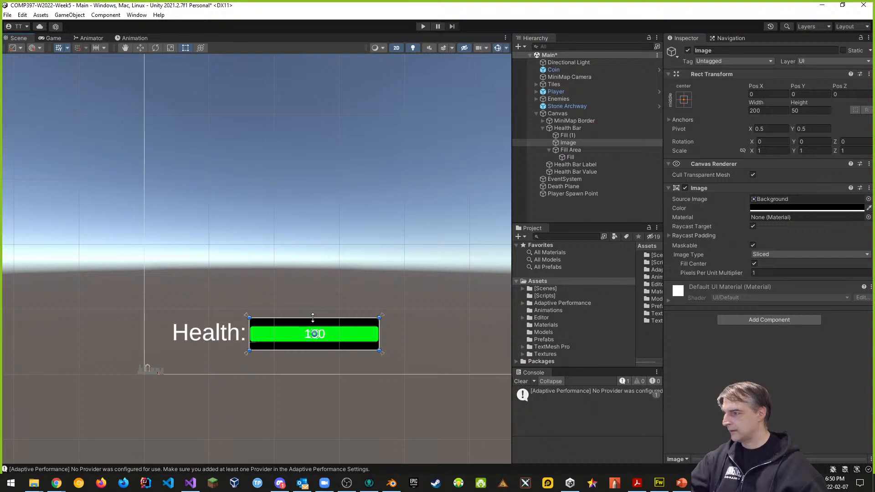
{"action": "left_click_drag", "start_coordinate": [314, 319], "coordinate": [312, 342]}
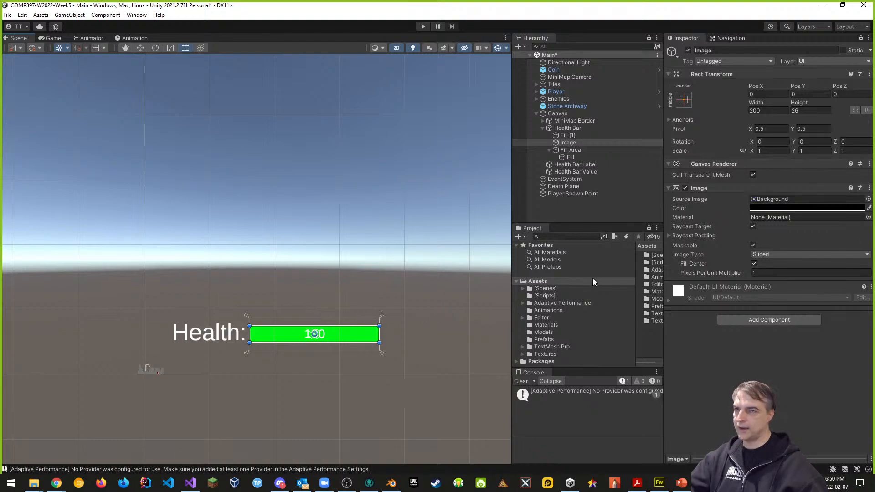
- Apply the middle-stretch anchor preset to Image, including its position
{"action": "left_click", "coordinate": [684, 100]}
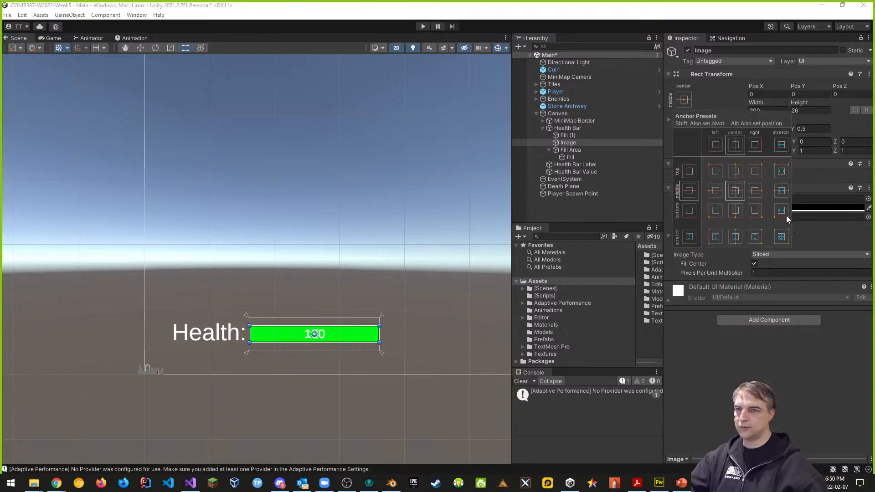
{"action": "key", "text": "alt"}
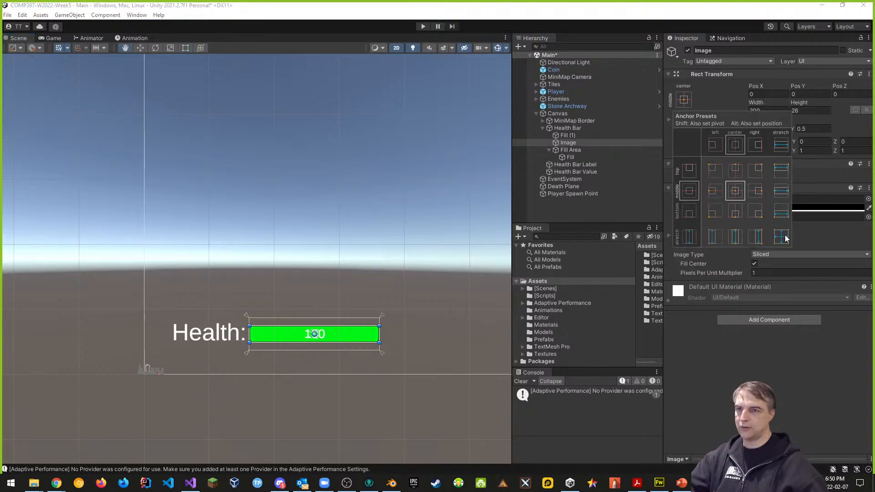
{"action": "left_click", "coordinate": [782, 191], "text": "alt"}
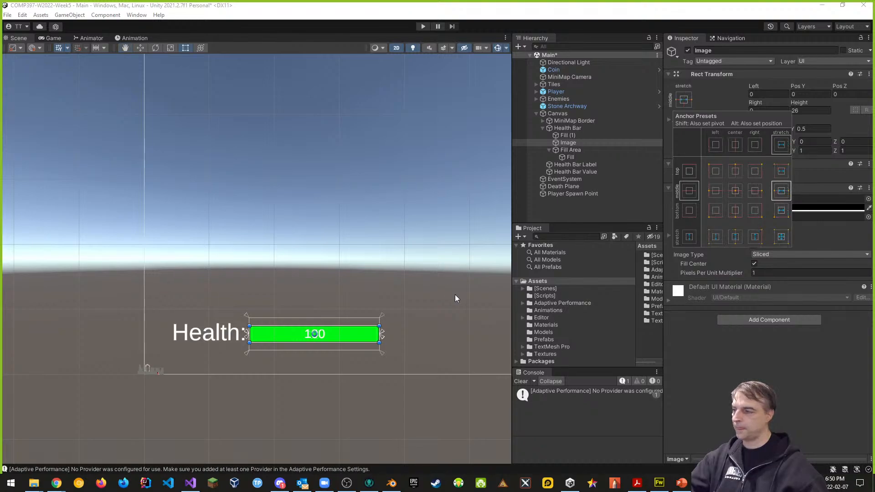
{"action": "left_click", "coordinate": [438, 297]}
- Test the Health Bar's slider value against the resized background and return it to 100
{"action": "left_click", "coordinate": [563, 130]}
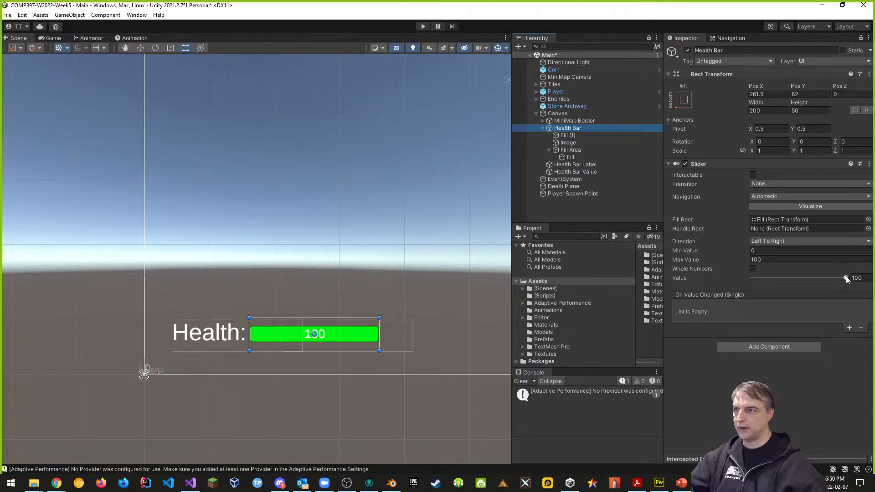
{"action": "mouse_move", "coordinate": [847, 277]}
{"action": "left_mouse_down"}
{"action": "mouse_move", "coordinate": [707, 278]}
{"action": "mouse_move", "coordinate": [846, 278]}
{"action": "left_mouse_up"}
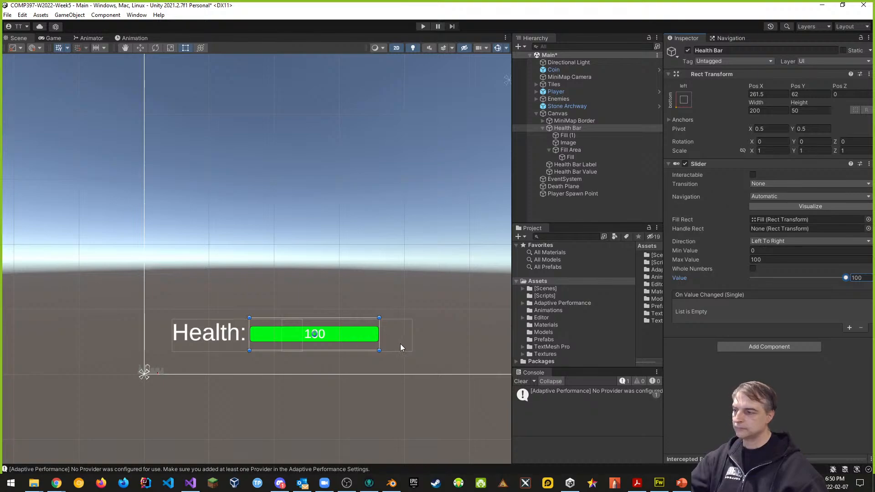
- Rename the Health Bar's Image object to Background
{"action": "left_click", "coordinate": [571, 143]}
{"action": "left_click", "coordinate": [570, 142]}
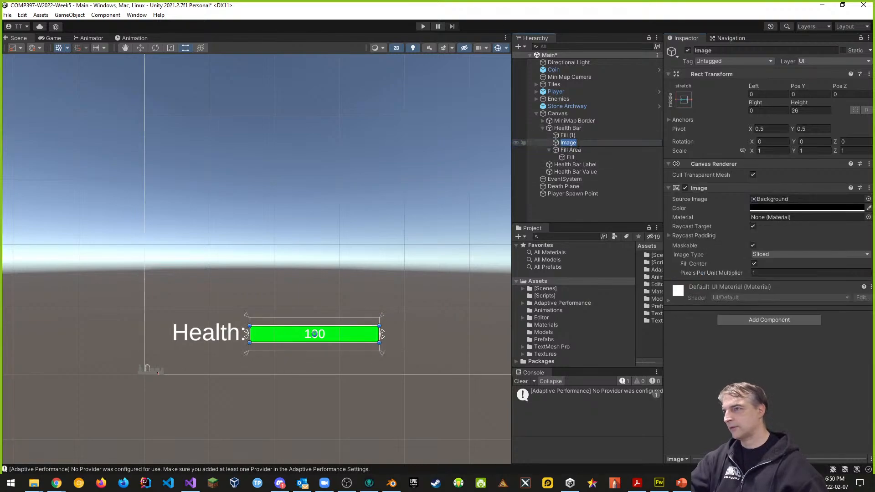
{"action": "type", "text": "Background"}
{"action": "key", "text": "Return"}
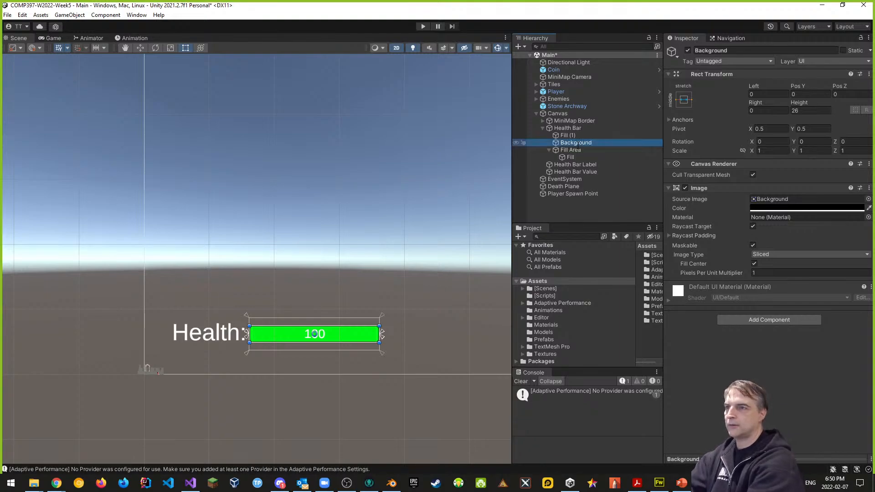
- Delete the Fill (1) object from Health Bar and select Fill Area
{"action": "left_click", "coordinate": [568, 135]}
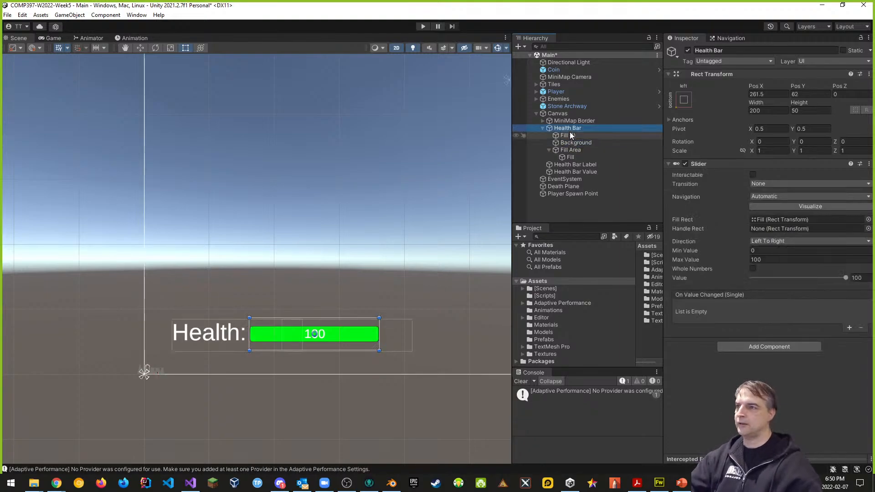
{"action": "right_click", "coordinate": [571, 136]}
{"action": "left_click", "coordinate": [594, 199]}
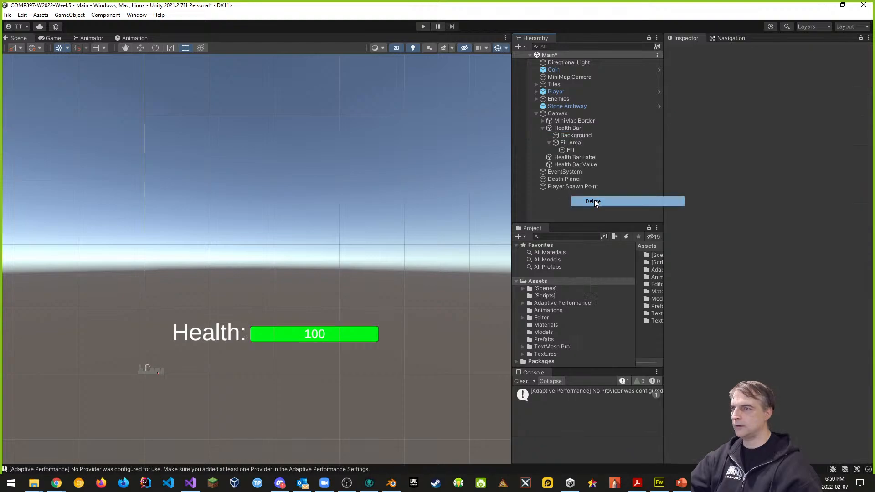
{"action": "left_click", "coordinate": [576, 143]}
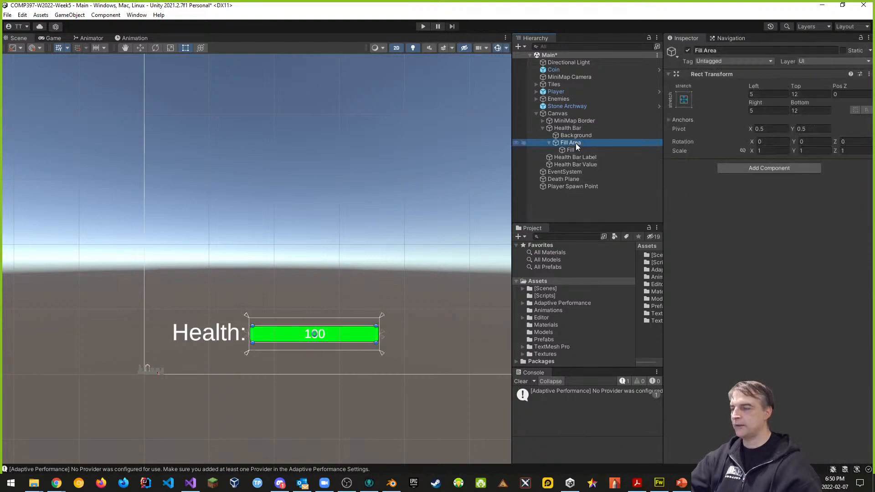
- Compare the Rect Transform settings of the Health Bar's Fill, Fill Area and Background objects
{"action": "left_click", "coordinate": [573, 149]}
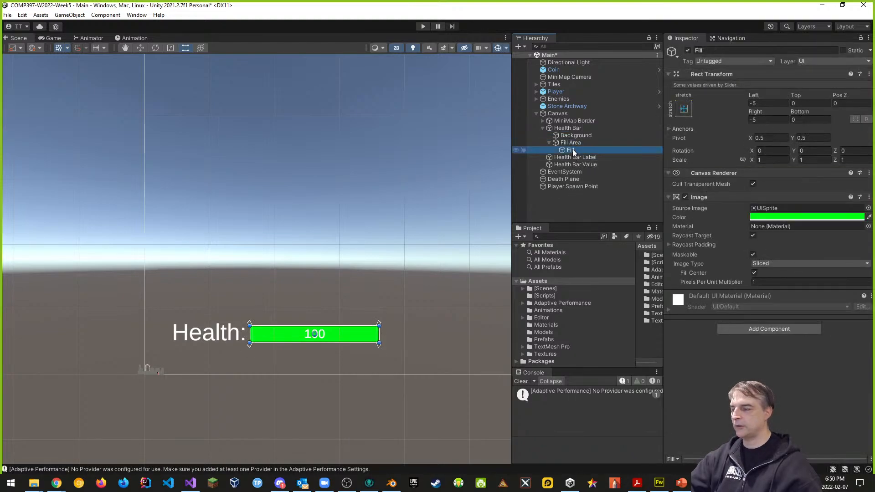
{"action": "left_click", "coordinate": [572, 143]}
{"action": "left_click", "coordinate": [573, 151]}
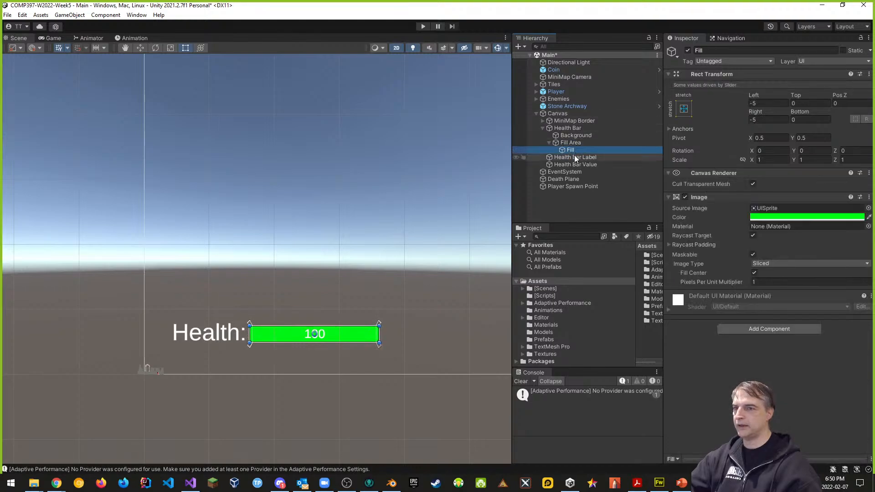
{"action": "left_click", "coordinate": [560, 137]}
{"action": "left_click", "coordinate": [579, 150]}
{"action": "left_click", "coordinate": [579, 145]}
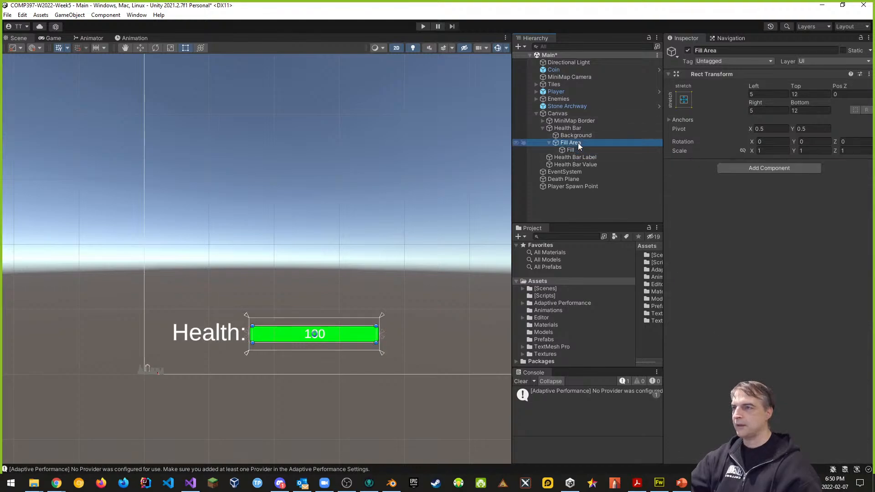
- Lower the Health Bar's slider value to check the fill against the background, and return it to 100
{"action": "left_click", "coordinate": [576, 130]}
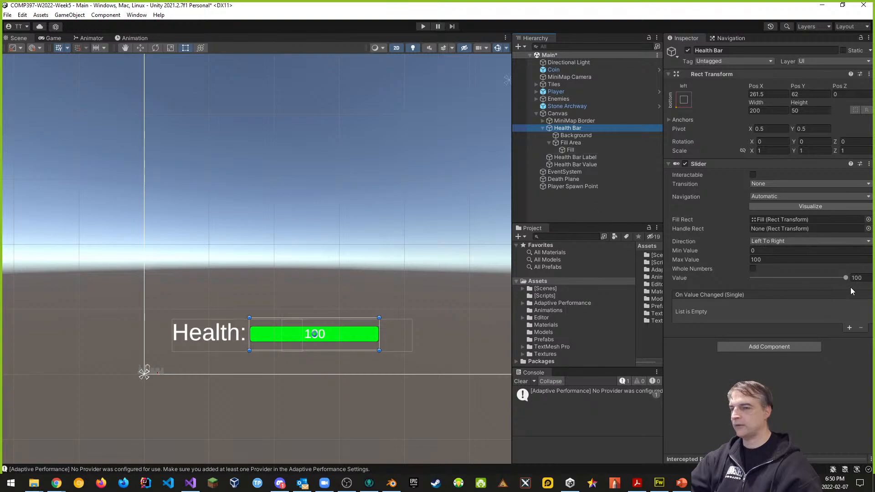
{"action": "mouse_move", "coordinate": [846, 278]}
{"action": "left_mouse_down"}
{"action": "mouse_move", "coordinate": [765, 280]}
{"action": "mouse_move", "coordinate": [846, 278]}
{"action": "mouse_move", "coordinate": [822, 282]}
{"action": "left_mouse_up"}
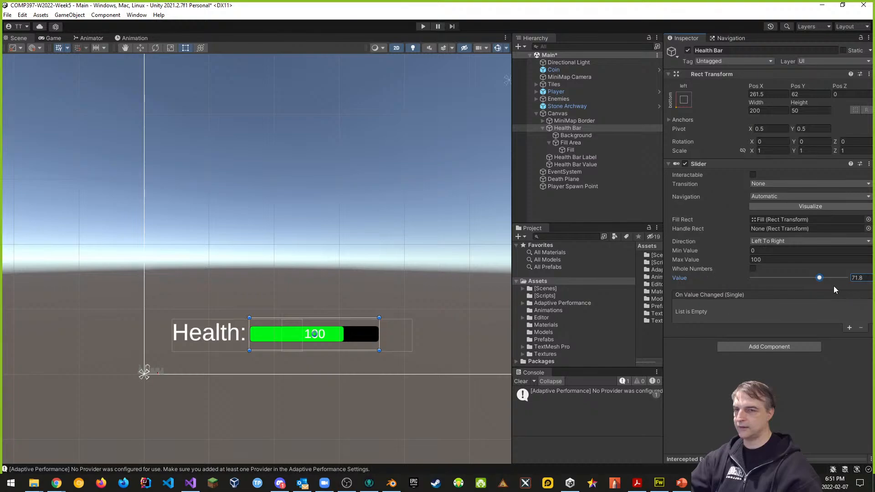
{"action": "left_click_drag", "start_coordinate": [819, 277], "coordinate": [859, 279]}
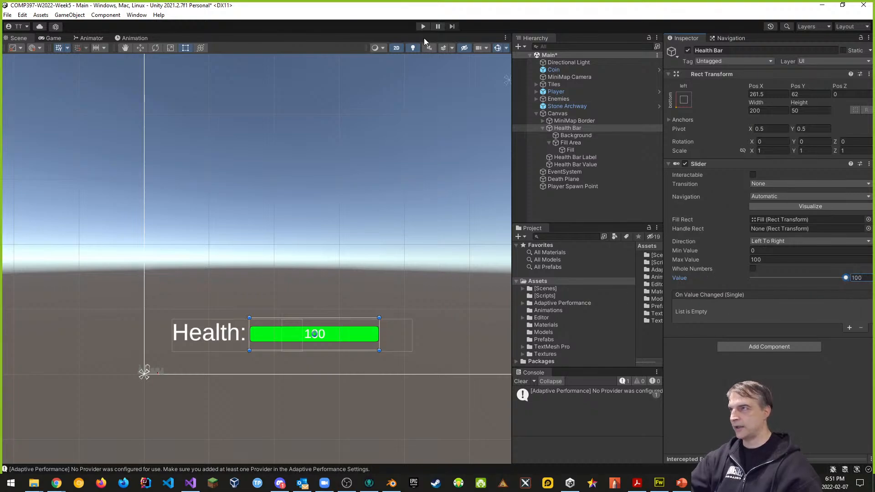
- Run the game to check the health bar on screen with its slider value at 100, and stop it
{"action": "left_click", "coordinate": [423, 27]}
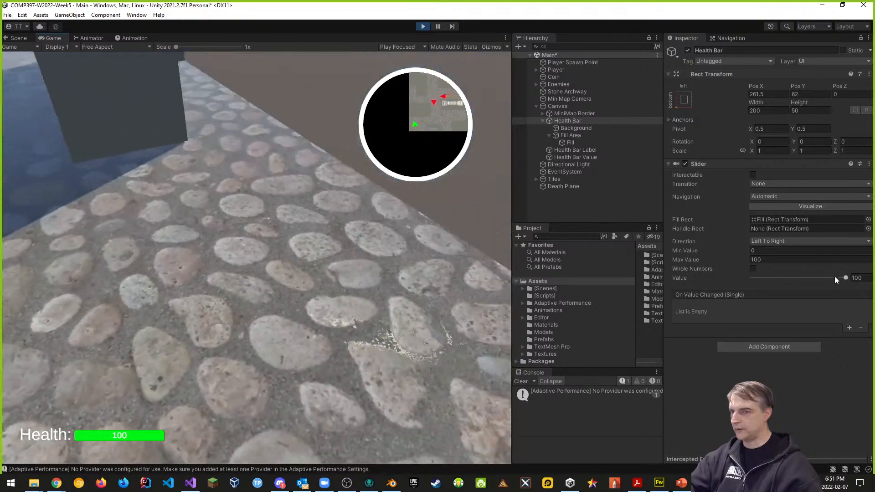
{"action": "mouse_move", "coordinate": [844, 277]}
{"action": "left_mouse_down"}
{"action": "mouse_move", "coordinate": [803, 274]}
{"action": "mouse_move", "coordinate": [847, 278]}
{"action": "left_mouse_up"}
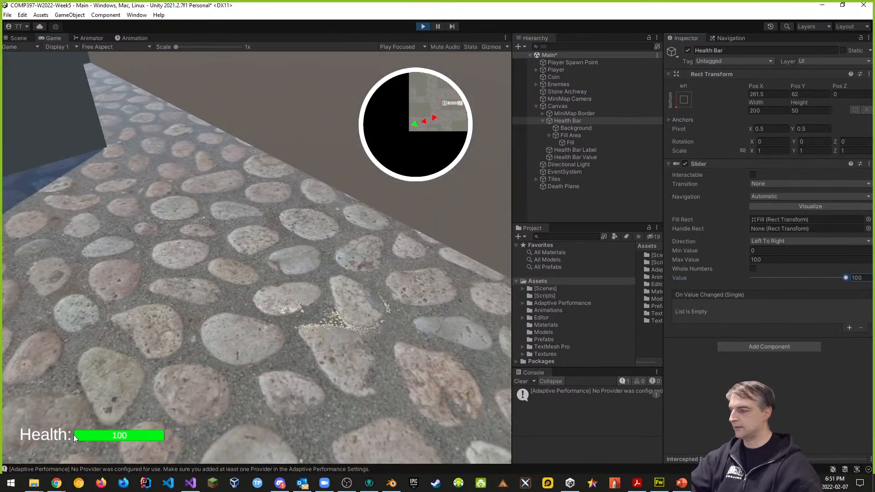
{"action": "left_click", "coordinate": [423, 27]}
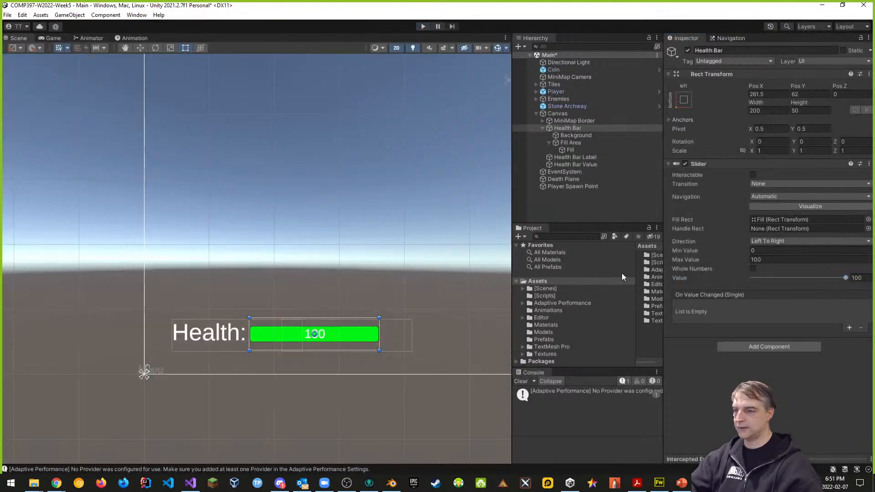
- Create an empty object named GameController at the scene's root level and keep the Canvas hierarchy collapsed
{"action": "left_click_drag", "start_coordinate": [515, 261], "coordinate": [371, 262]}
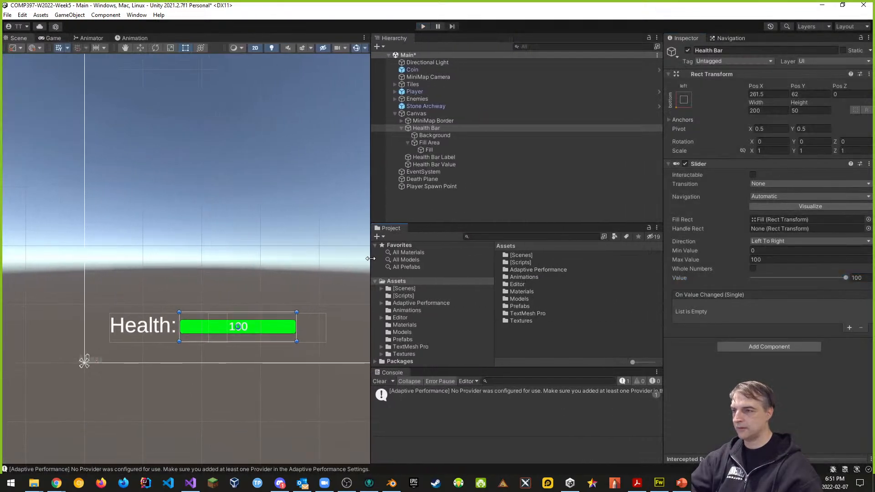
{"action": "left_click", "coordinate": [401, 128]}
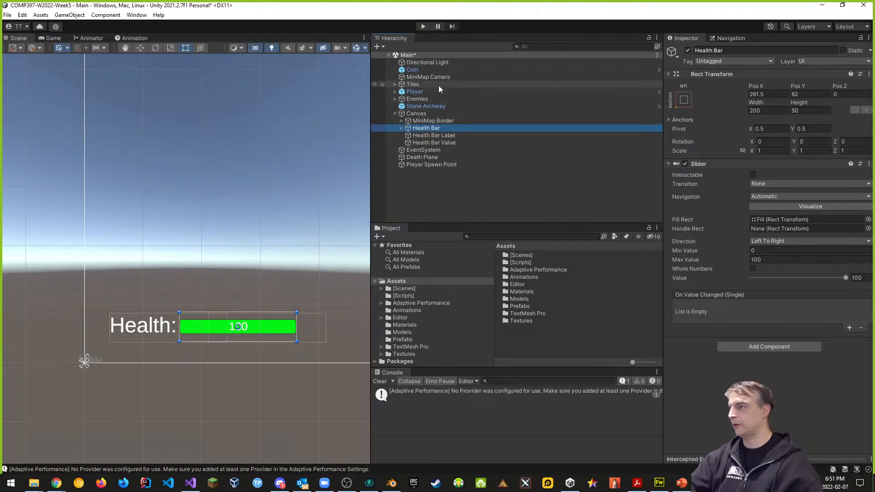
{"action": "left_click", "coordinate": [395, 113]}
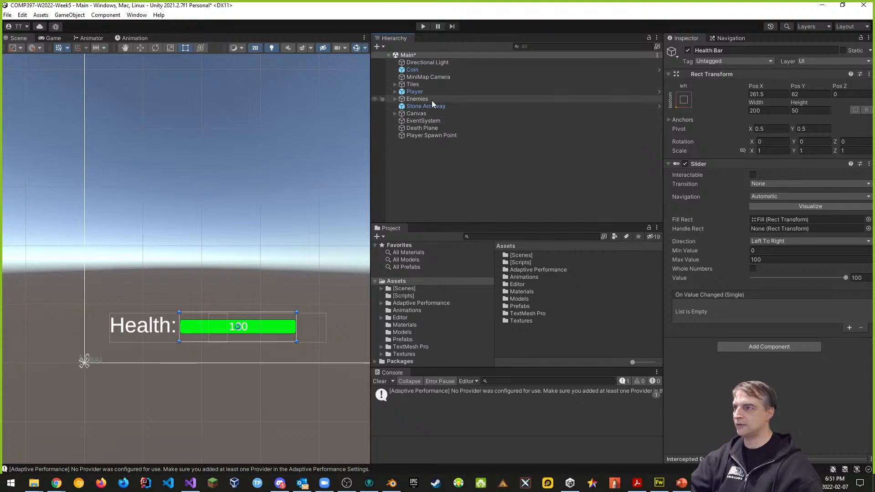
{"action": "right_click", "coordinate": [421, 154]}
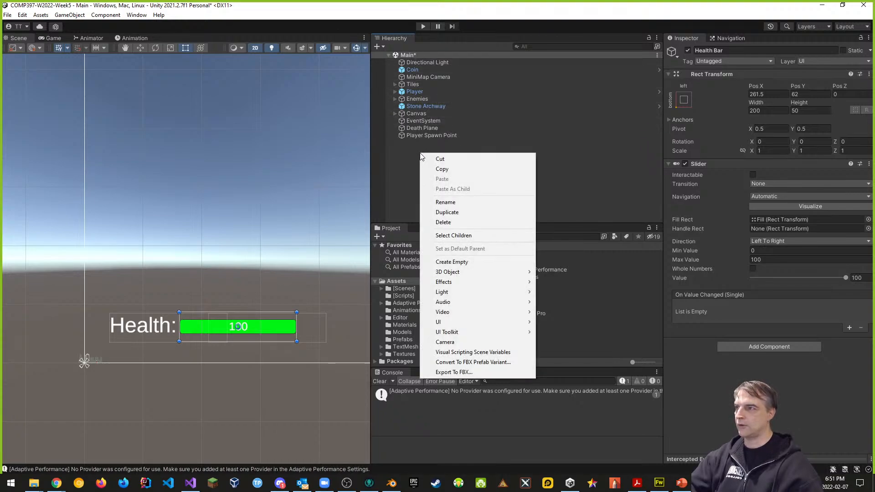
{"action": "left_click", "coordinate": [457, 262]}
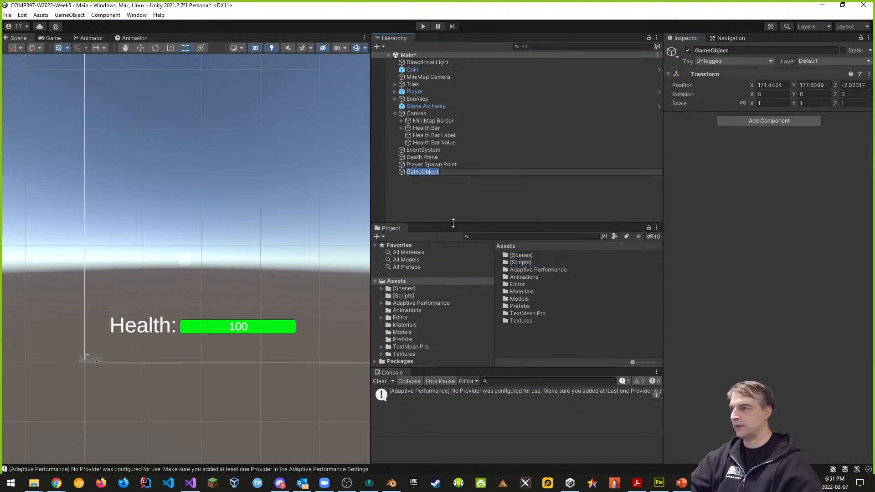
{"action": "type", "text": "GameController"}
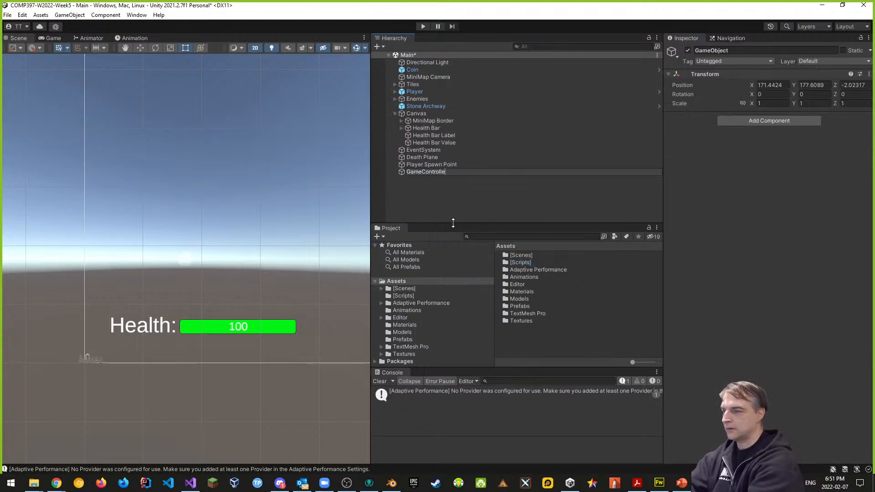
{"action": "key", "text": "Return"}
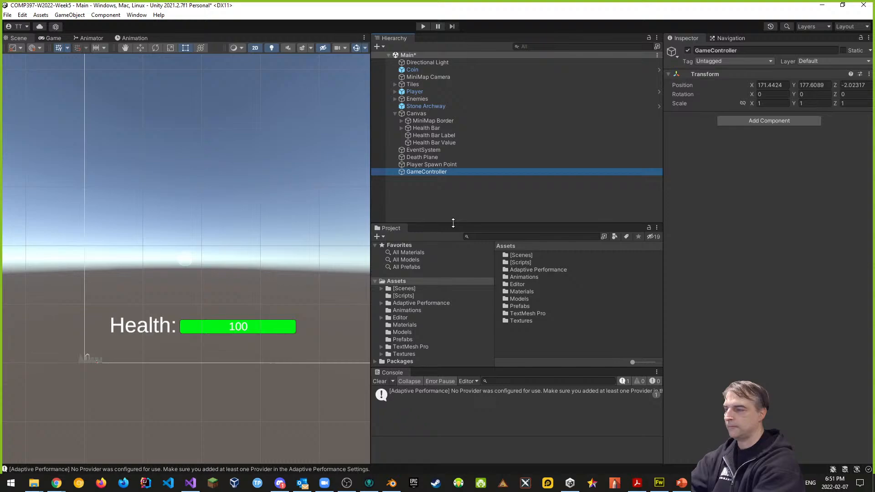
{"action": "left_click", "coordinate": [395, 113]}
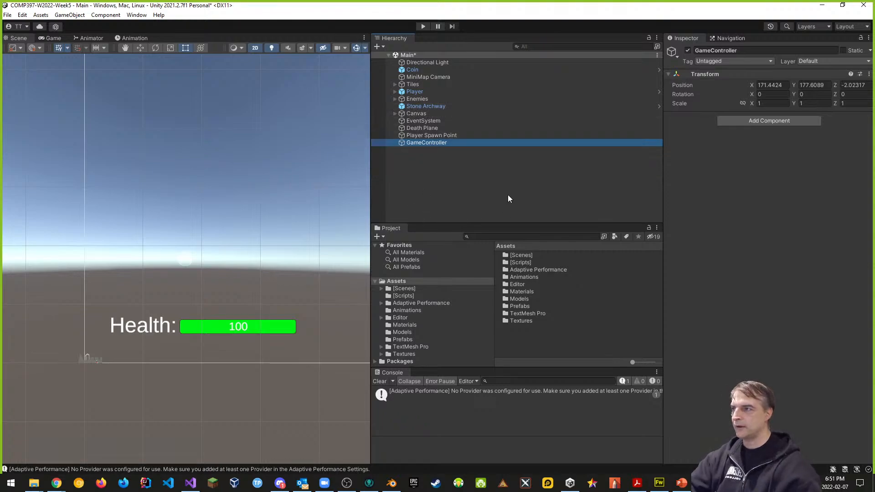
- Attach the UIControls script from the [Scripts] folder to GameController and open the script in Visual Studio
{"action": "left_click", "coordinate": [403, 297]}
{"action": "left_click", "coordinate": [550, 305]}
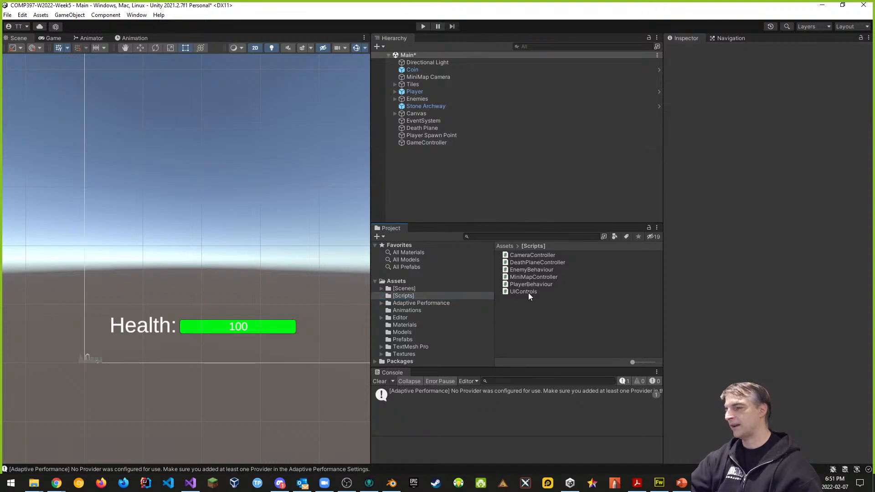
{"action": "left_click", "coordinate": [418, 142]}
{"action": "left_click_drag", "start_coordinate": [525, 291], "coordinate": [749, 126]}
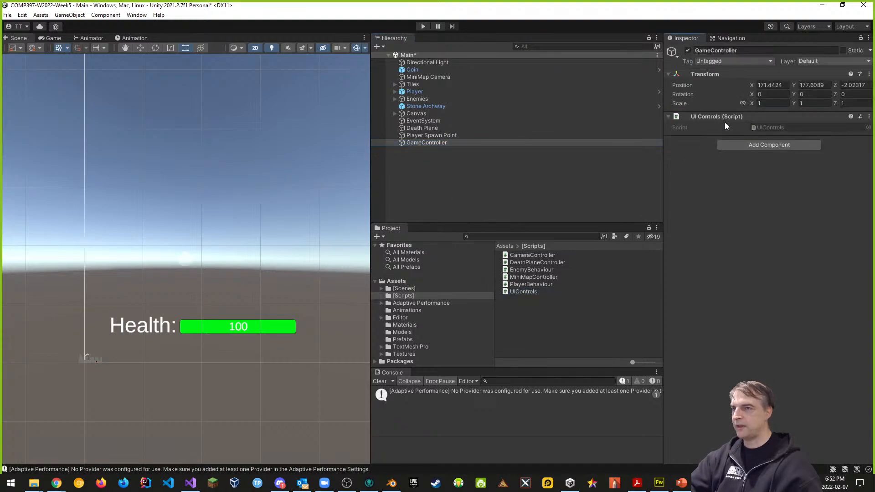
{"action": "double_click", "coordinate": [776, 129]}
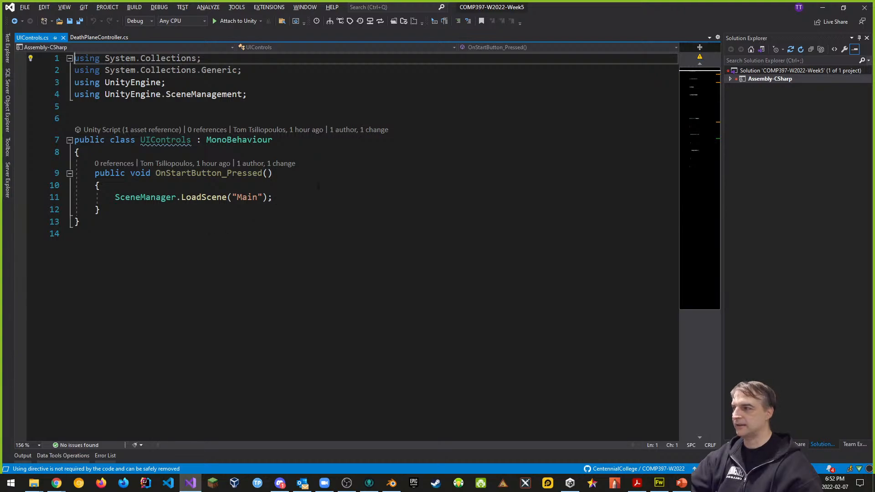
- Add an empty public void method OnHealthBar_Changed() below OnStartButton_Pressed in the UIControls class
{"action": "left_click", "coordinate": [119, 213]}
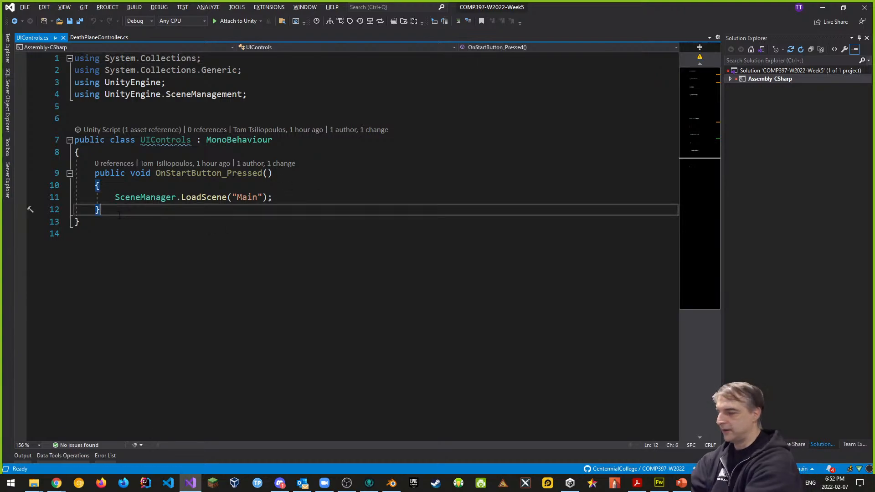
{"action": "key", "text": "Return"}
{"action": "key", "text": "Return"}
{"action": "type", "text": "public "}
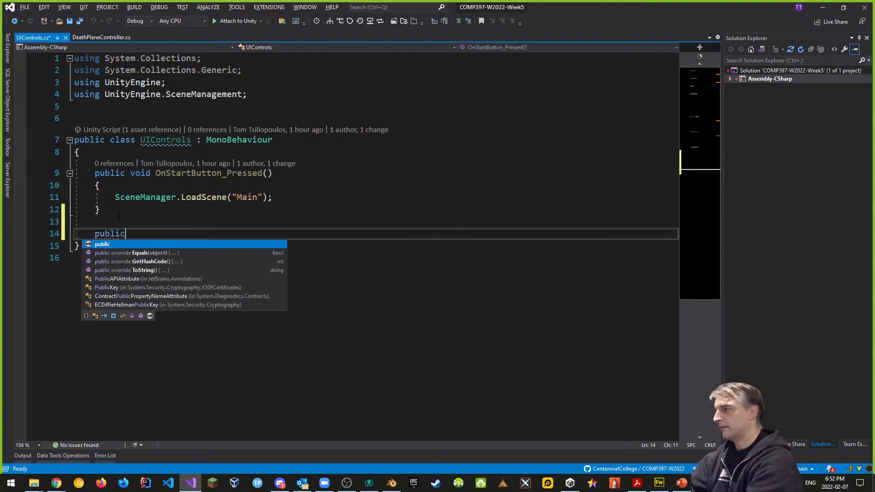
{"action": "type", "text": "void On"}
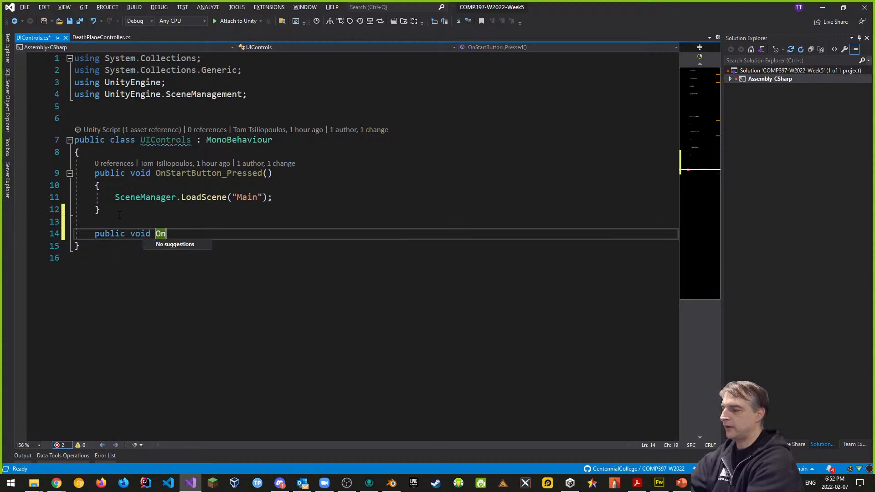
{"action": "type", "text": "HealthBarCh"}
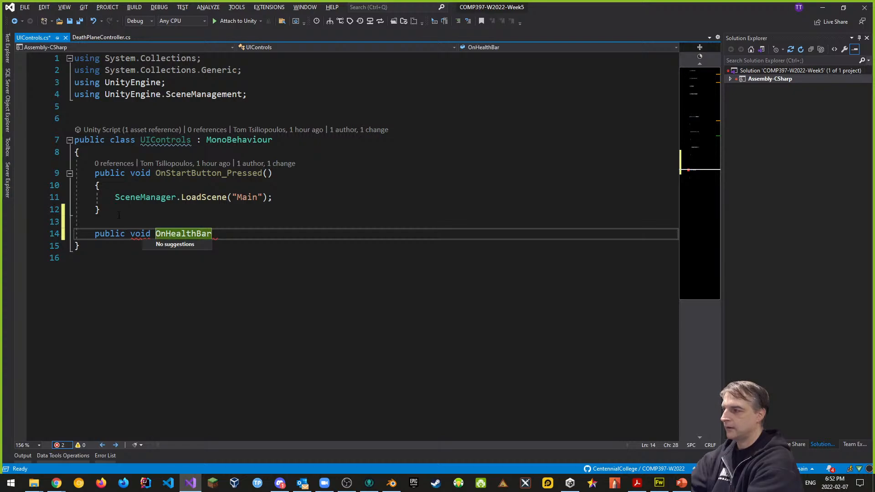
{"action": "key", "text": "BackSpace"}
{"action": "key", "text": "BackSpace"}
{"action": "type", "text": "_Chan"}
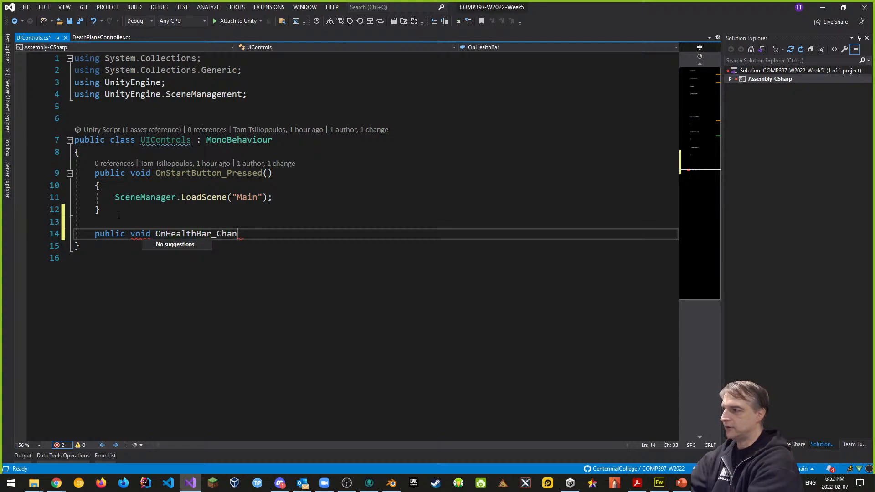
{"action": "type", "text": "ged()"}
{"action": "key", "text": "Return"}
{"action": "type", "text": "{"}
{"action": "key", "text": "Return"}
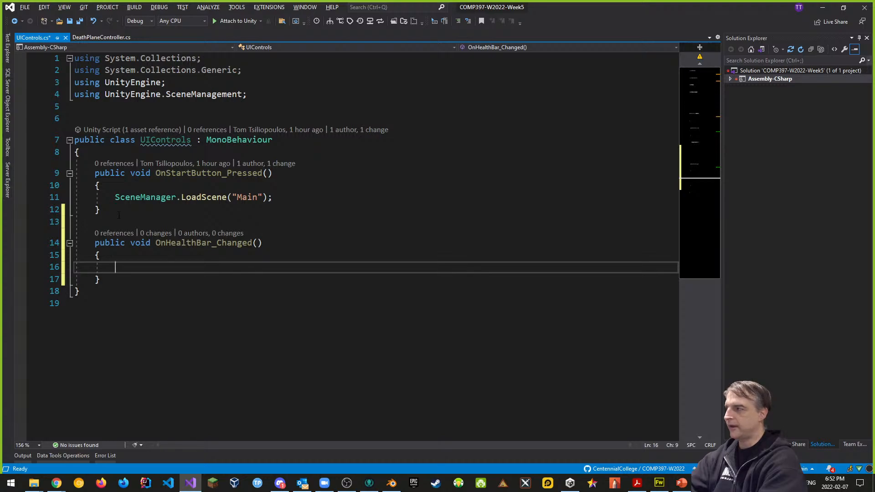
- Insert blank lines at the start of the UIControls class body and begin a member declaration with "public"
{"action": "key", "text": "Up"}
{"action": "key", "text": "Up"}
{"action": "key", "text": "Up"}
{"action": "key", "text": "Up"}
{"action": "key", "text": "Up"}
{"action": "key", "text": "Up"}
{"action": "key", "text": "Up"}
{"action": "key", "text": "Up"}
{"action": "key", "text": "Up"}
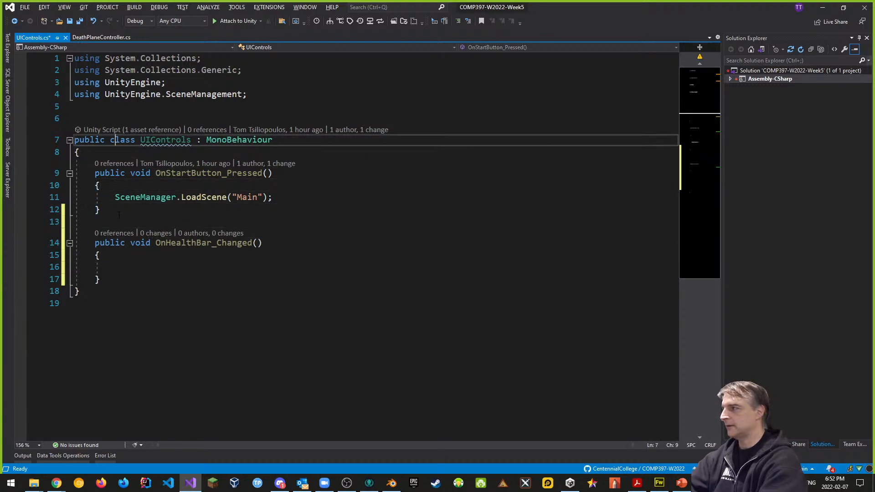
{"action": "key", "text": "Down"}
{"action": "key", "text": "Return"}
{"action": "key", "text": "Return"}
{"action": "key", "text": "Return"}
{"action": "key", "text": "Up"}
{"action": "key", "text": "Up"}
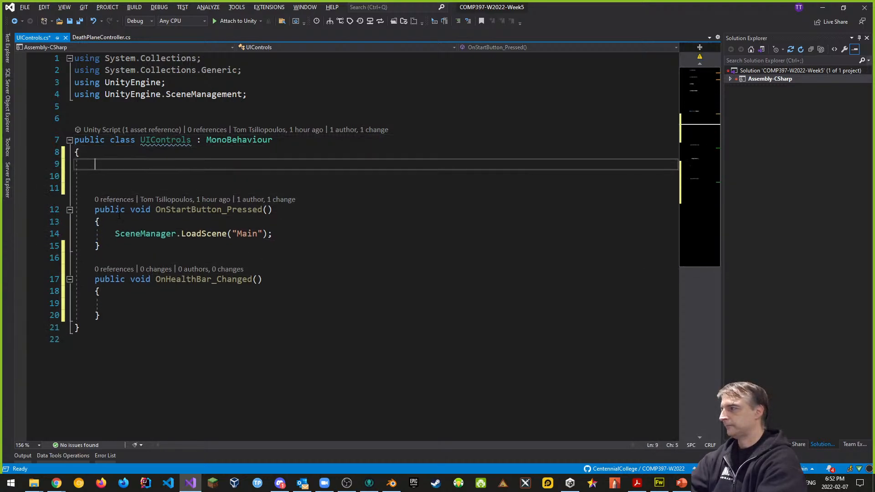
{"action": "type", "text": "public "}
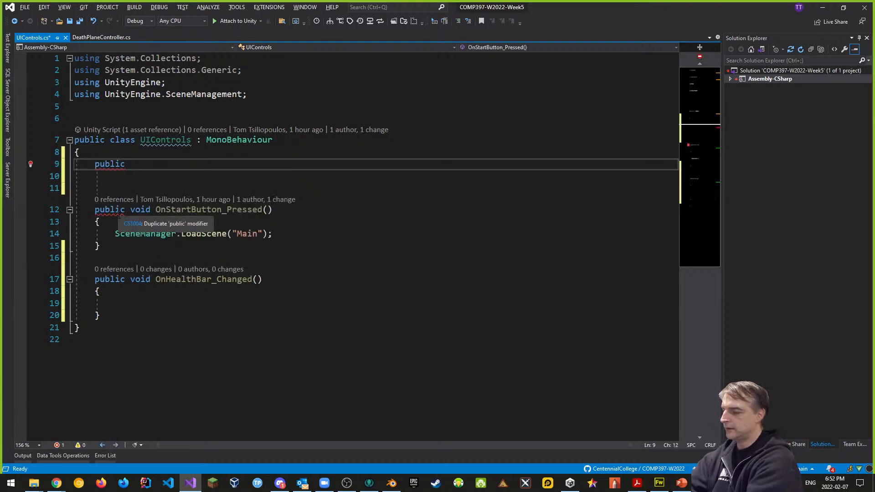
{"action": "type", "text": "p"}
{"action": "key", "text": "Escape"}
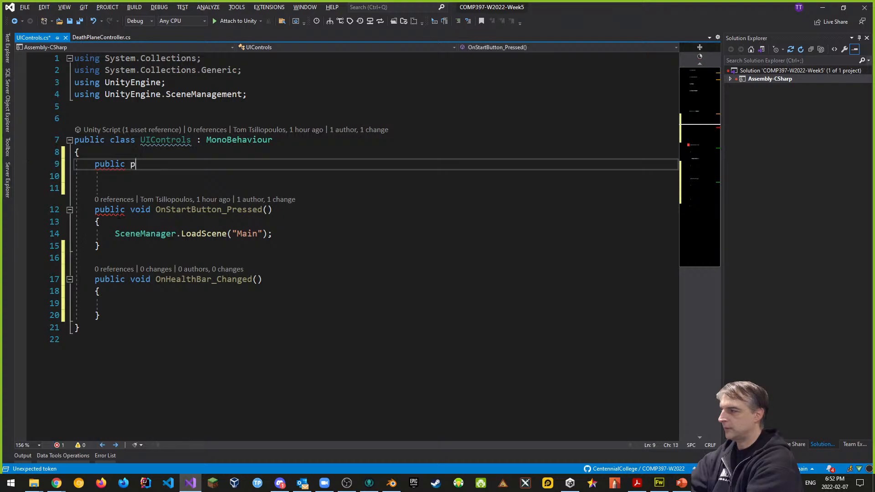
{"action": "key", "text": "ctrl+space"}
{"action": "key", "text": "BackSpace"}
{"action": "type", "text": "ga"}
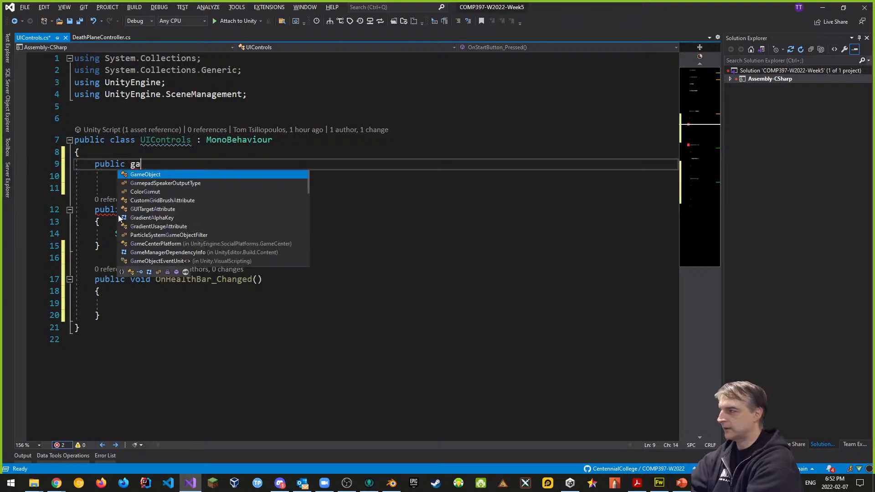
{"action": "key", "text": "BackSpace"}
{"action": "key", "text": "BackSpace"}
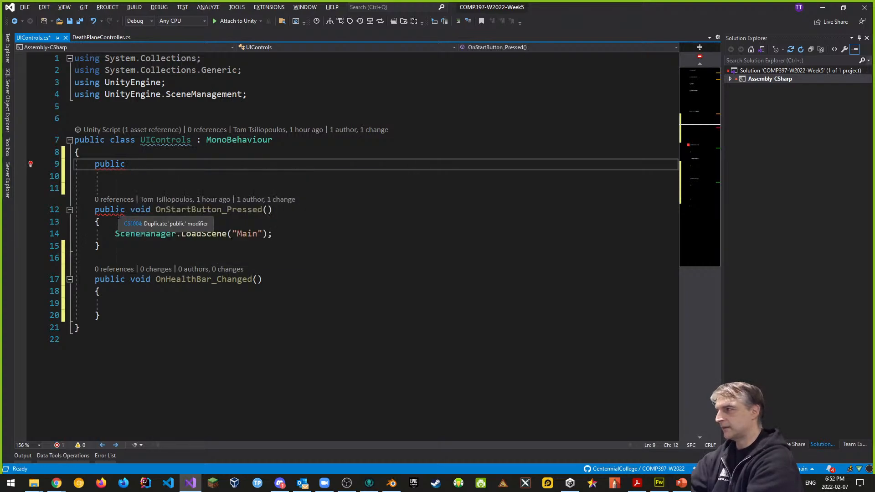
- Begin a using directive for UnityEngine.UI on a new line below the UnityEngine.SceneManagement import
{"action": "left_click", "coordinate": [293, 96]}
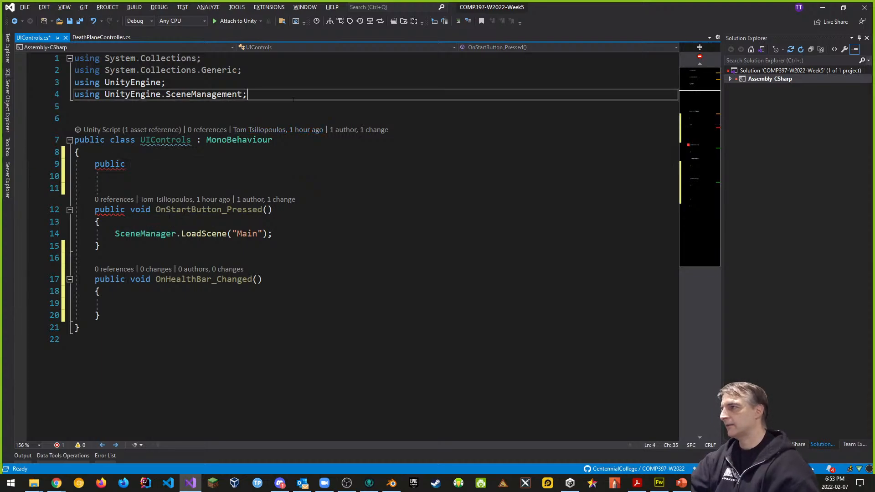
{"action": "key", "text": "Return"}
{"action": "type", "text": "using "}
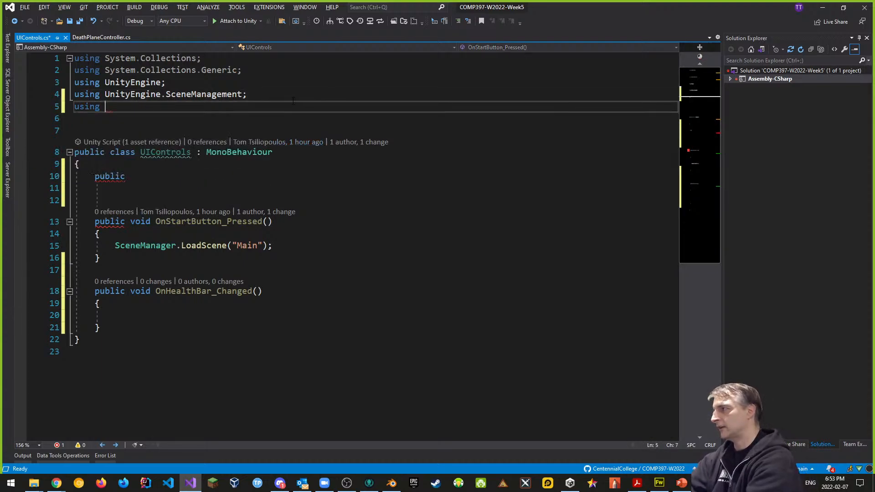
{"action": "type", "text": "UnityEngine.UI"}
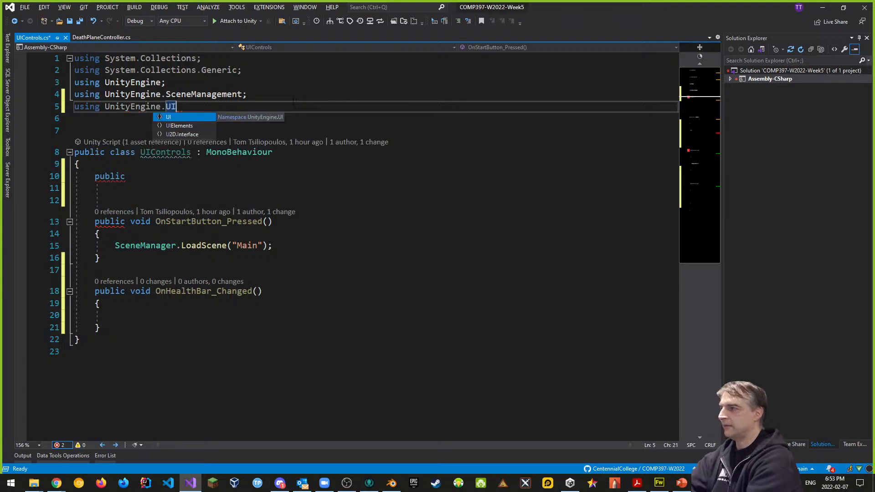
- Try TMP and Te in place of UI to find a TextMeshPro namespace under UnityEngine
{"action": "key", "text": "BackSpace"}
{"action": "key", "text": "BackSpace"}
{"action": "type", "text": "TMP"}
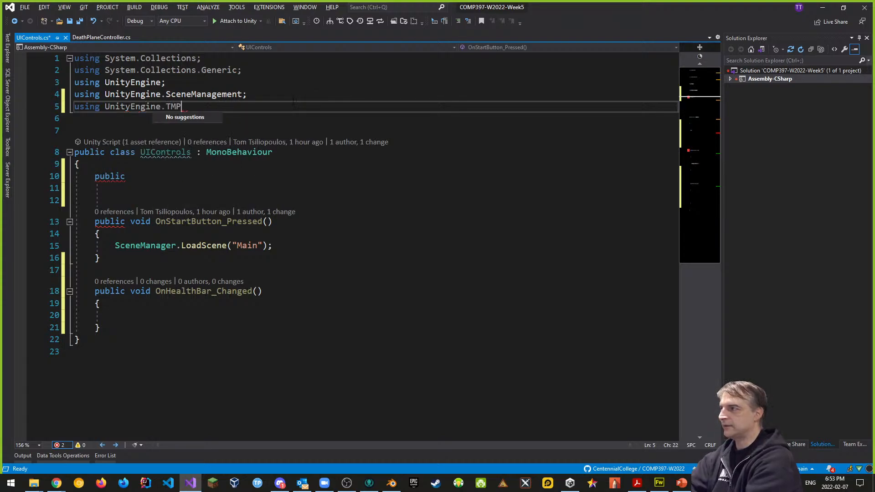
{"action": "key", "text": "BackSpace"}
{"action": "key", "text": "BackSpace"}
{"action": "key", "text": "BackSpace"}
{"action": "key", "text": "BackSpace"}
{"action": "type", "text": "."}
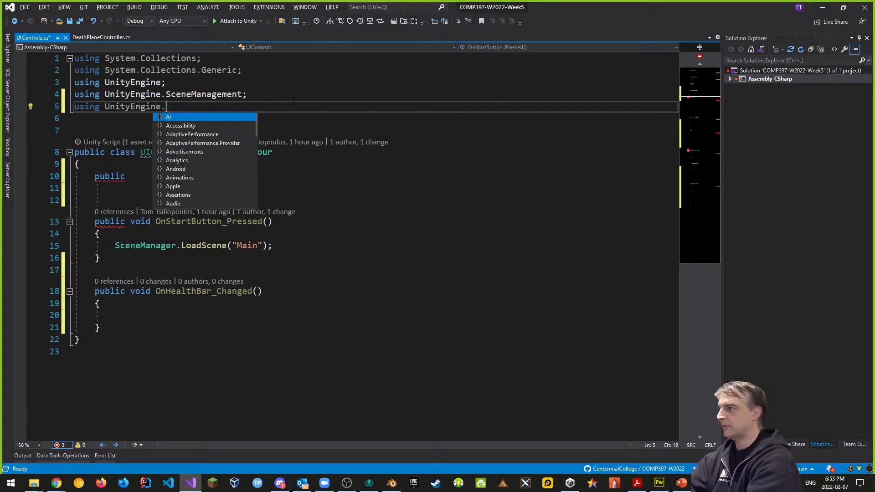
{"action": "type", "text": "Te"}
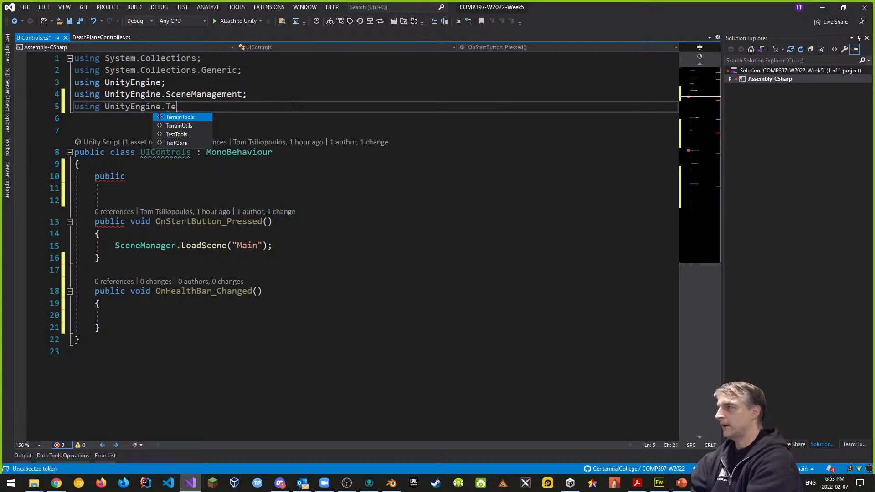
{"action": "key", "text": "BackSpace"}
{"action": "key", "text": "BackSpace"}
{"action": "key", "text": "BackSpace"}
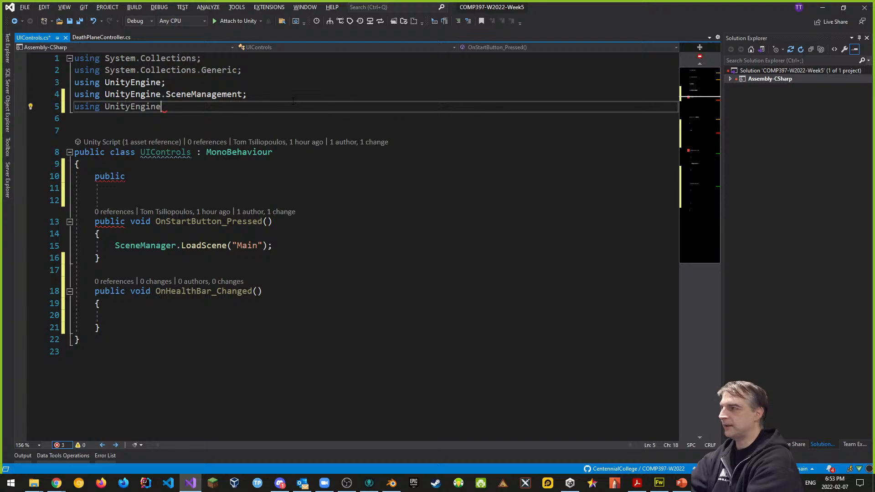
{"action": "type", "text": ".TMP"}
{"action": "key", "text": "BackSpace"}
{"action": "key", "text": "BackSpace"}
{"action": "key", "text": "BackSpace"}
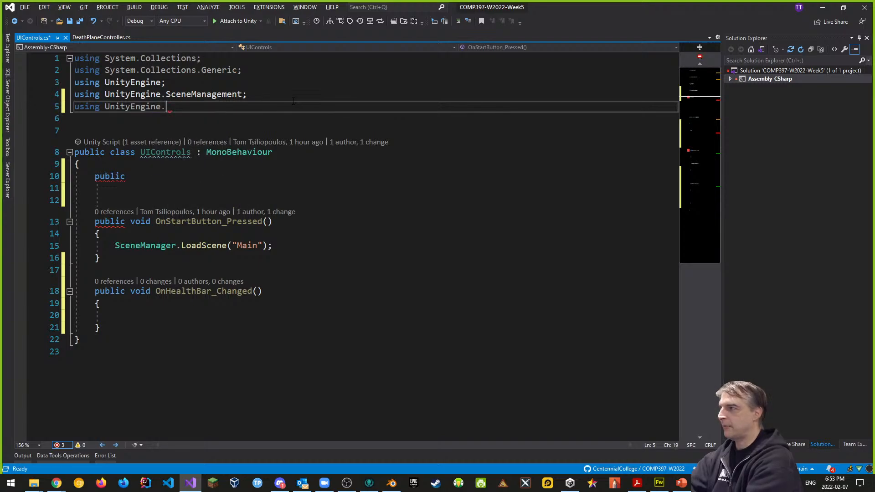
- Complete the new import as using UnityEngine.UI;
{"action": "type", "text": "U2D"}
{"action": "key", "text": "BackSpace"}
{"action": "key", "text": "BackSpace"}
{"action": "key", "text": "BackSpace"}
{"action": "type", "text": "UI"}
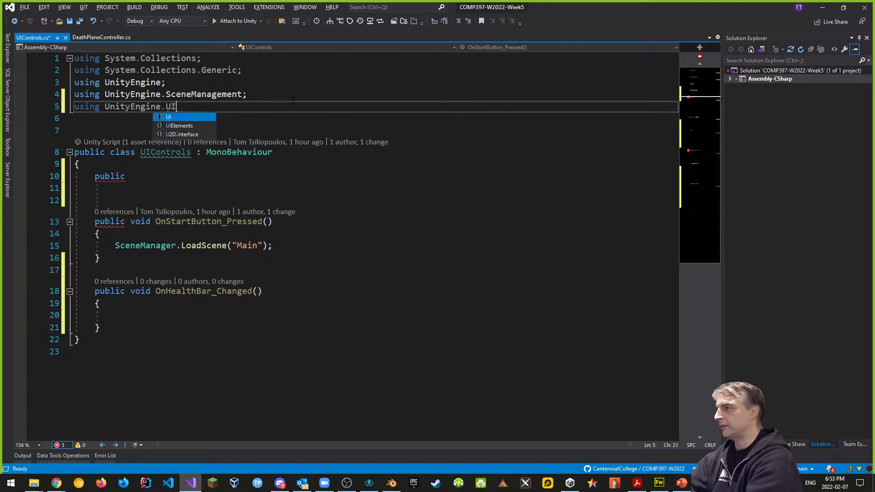
{"action": "type", "text": ";"}
- Complete the member declaration at the start of the UIControls class as public Slider HealthBar;
{"action": "key", "text": "Down"}
{"action": "key", "text": "Down"}
{"action": "key", "text": "Down"}
{"action": "key", "text": "Down"}
{"action": "key", "text": "Down"}
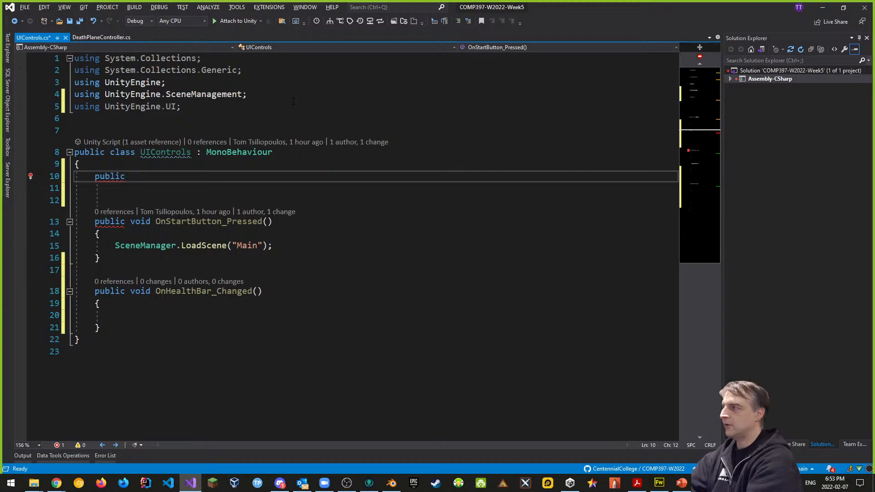
{"action": "type", "text": "Slider"}
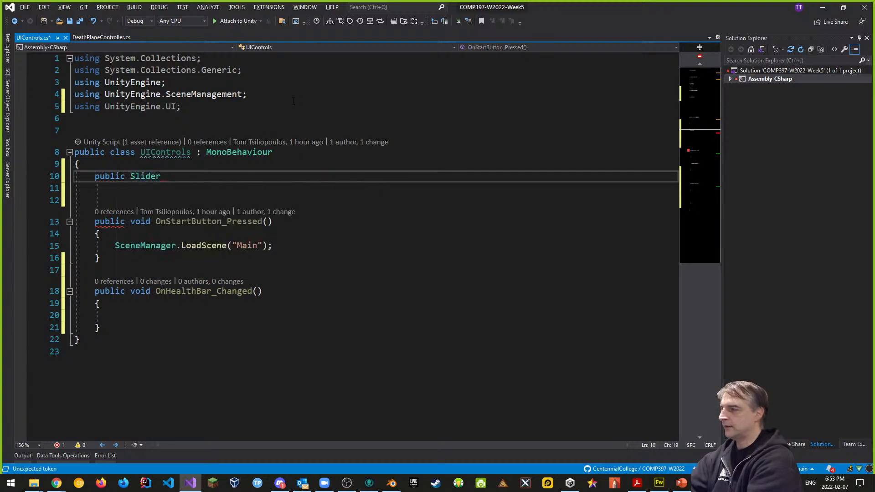
{"action": "type", "text": " Health"}
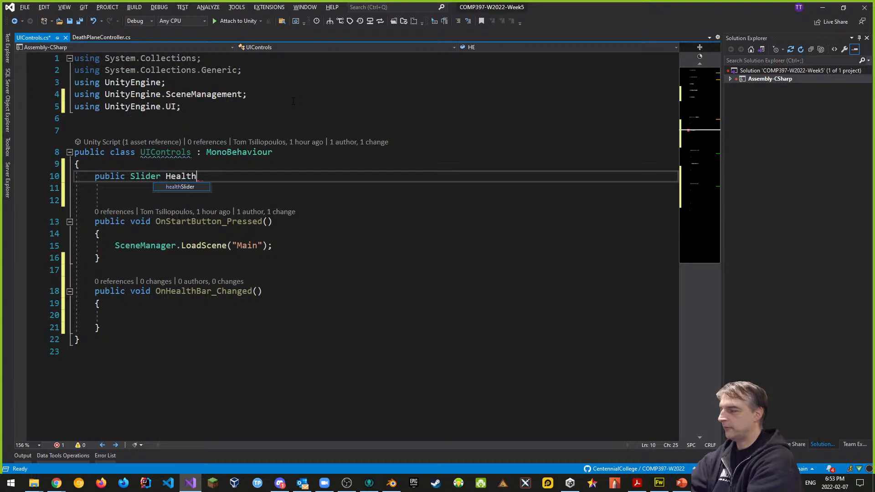
{"action": "type", "text": "Bar;"}
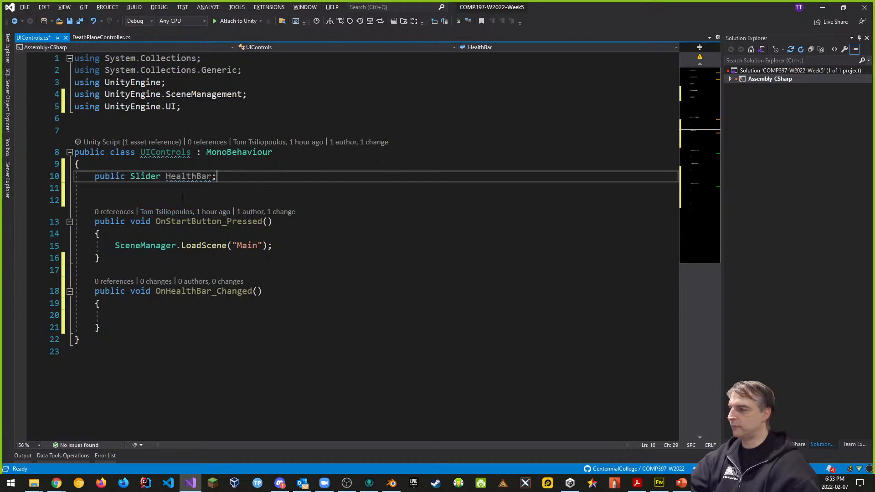
{"action": "mouse_move", "coordinate": [197, 184]}
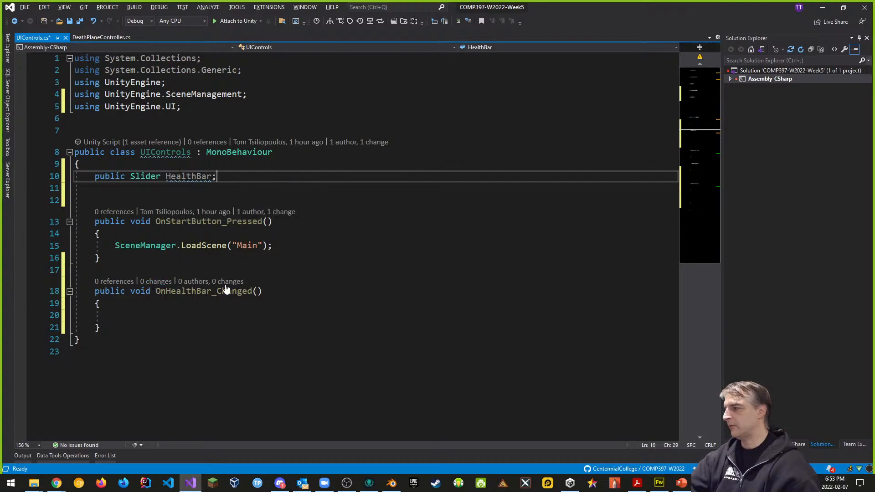
{"action": "mouse_move", "coordinate": [253, 298]}
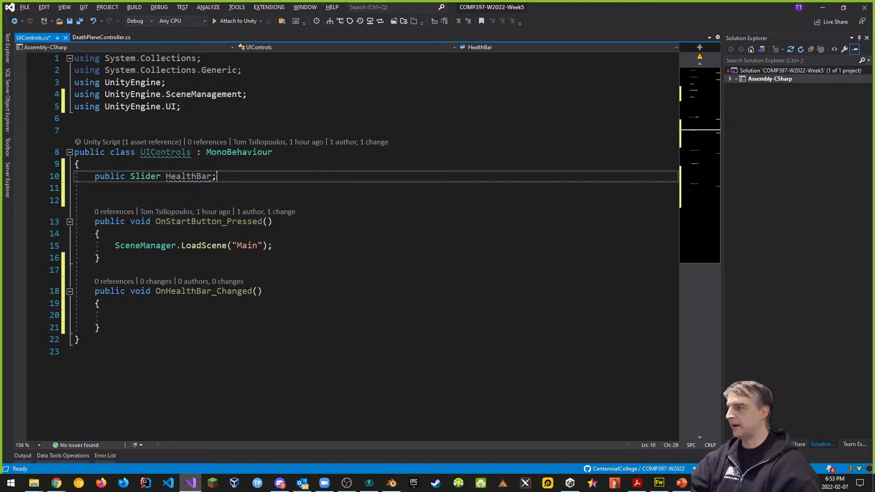
- Begin a second member declaration with "public" on the line below the HealthBar field
{"action": "key", "text": "Return"}
{"action": "type", "text": "pulb"}
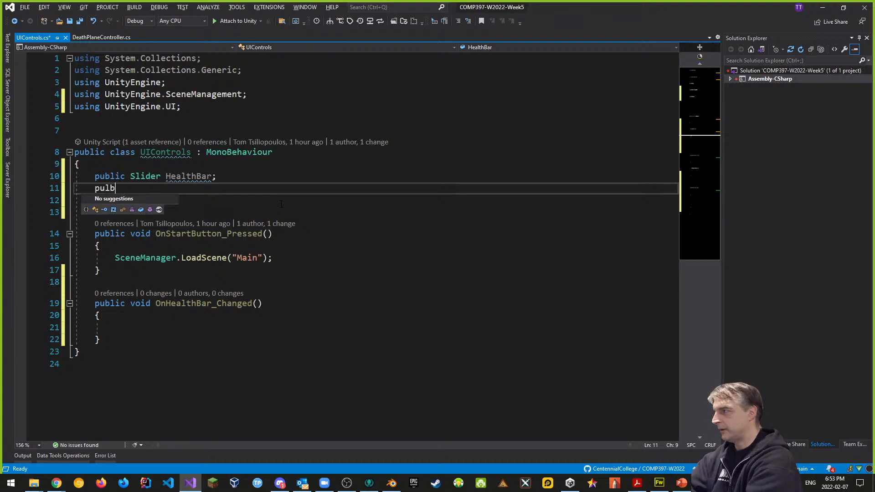
{"action": "key", "text": "BackSpace"}
{"action": "key", "text": "BackSpace"}
{"action": "type", "text": "blic "}
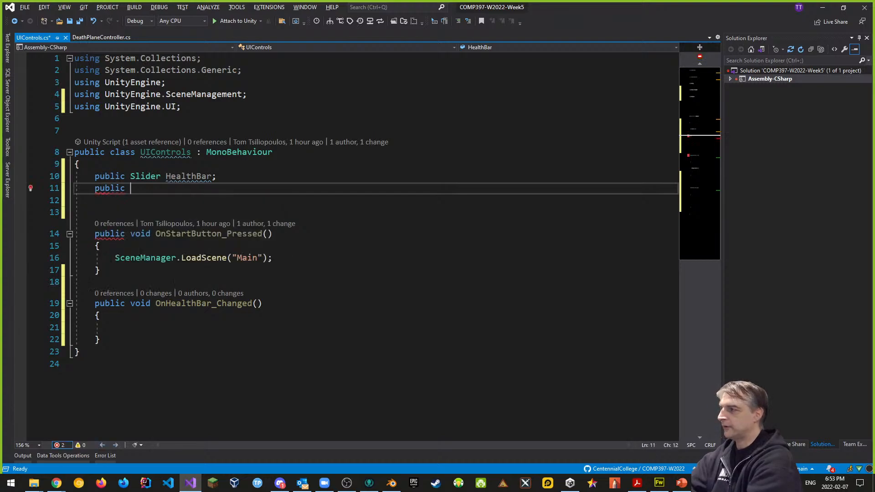
{"action": "type", "text": "s"}
{"action": "key", "text": "BackSpace"}
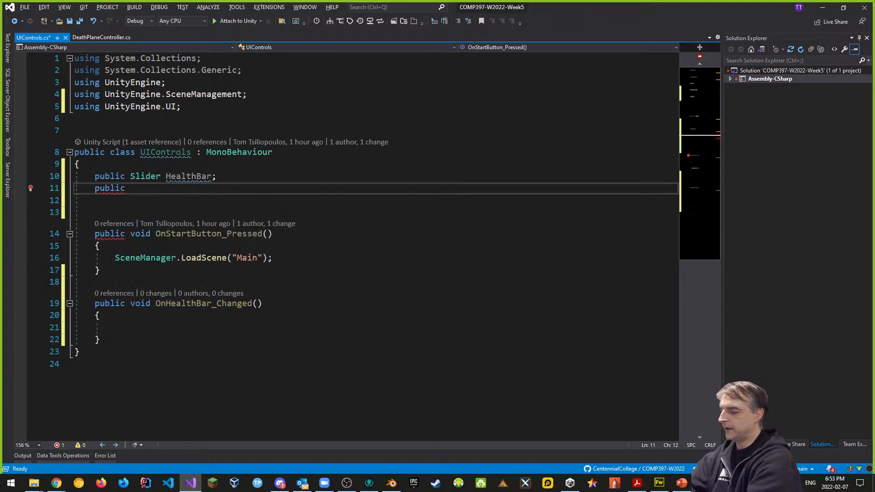
- Give the new public member a type from the TMPro namespace, checking the suggested types beginning with "te" and "t"
{"action": "type", "text": "Tex"}
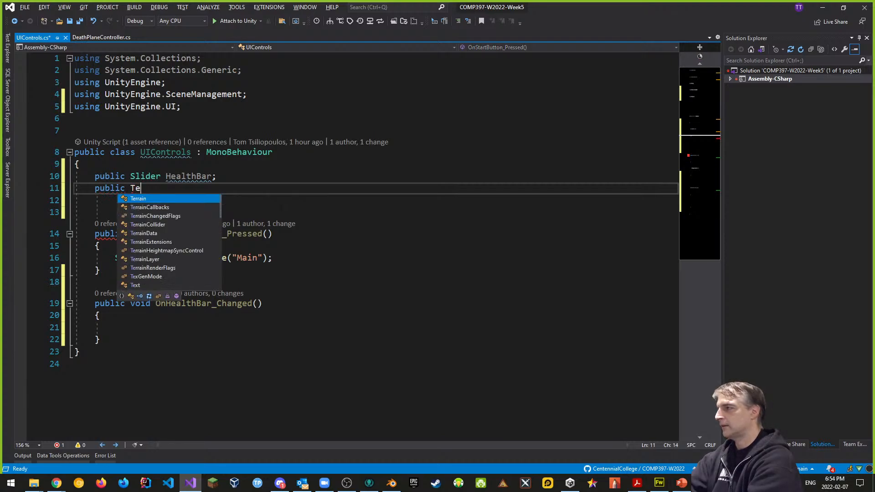
{"action": "key", "text": "BackSpace"}
{"action": "key", "text": "BackSpace"}
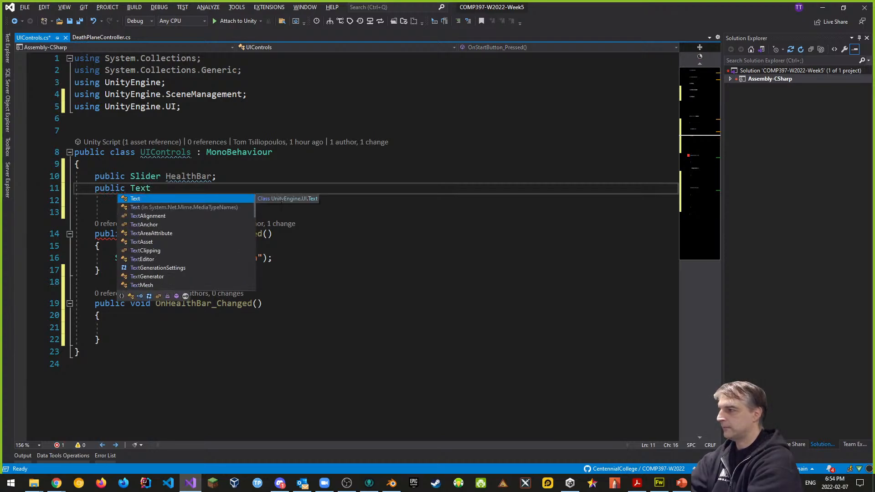
{"action": "type", "text": "mp"}
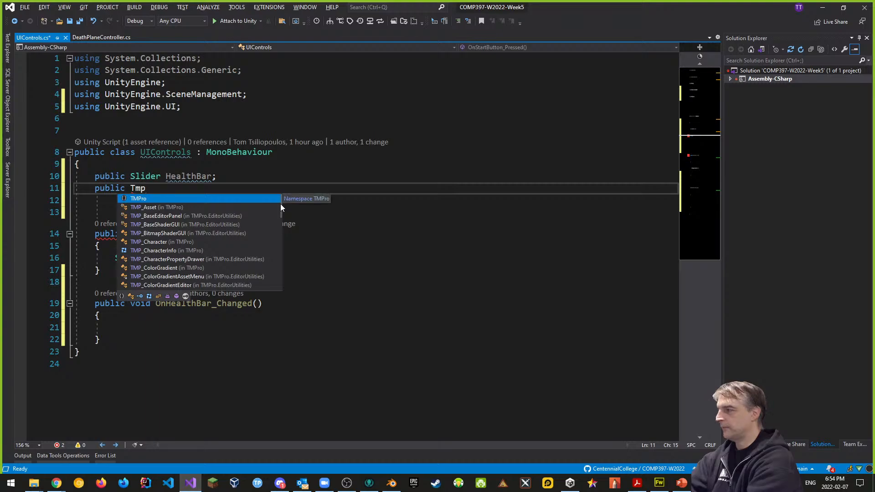
{"action": "key", "text": "Tab"}
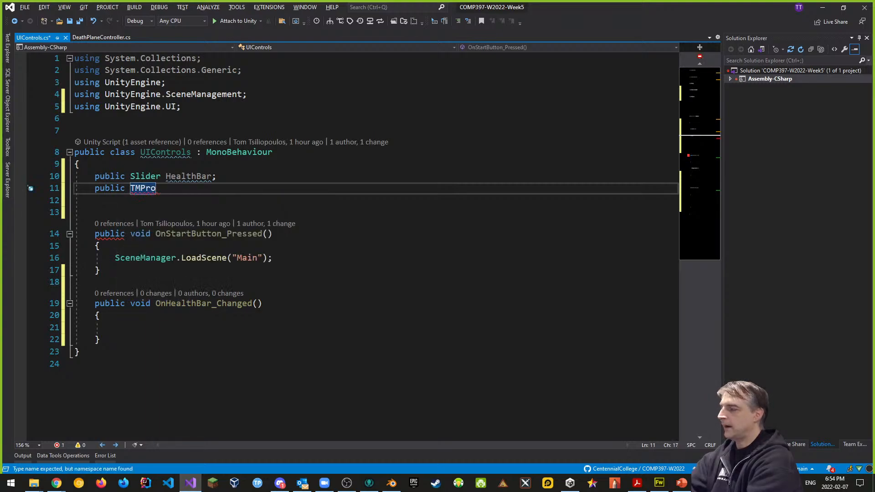
{"action": "key", "text": "BackSpace"}
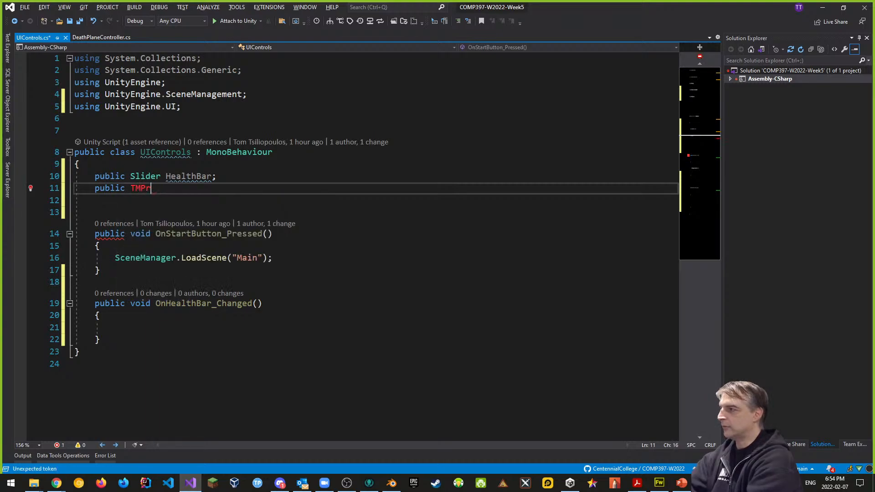
{"action": "type", "text": "."}
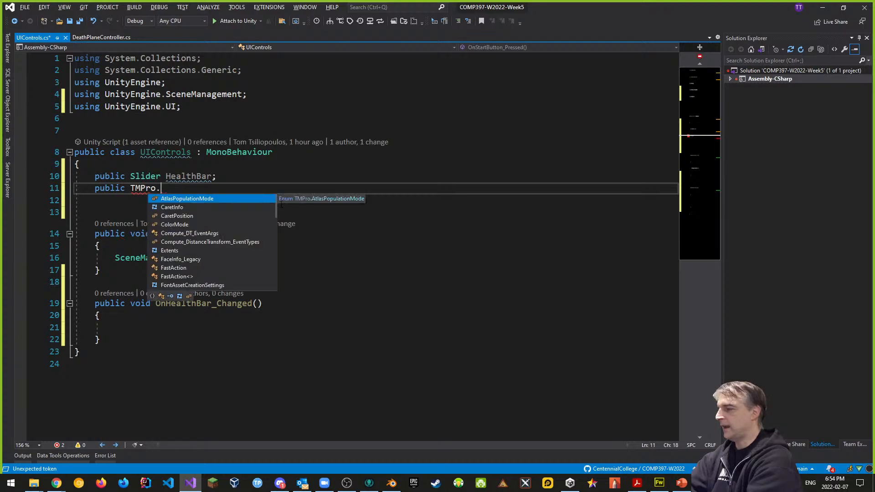
{"action": "type", "text": "tex"}
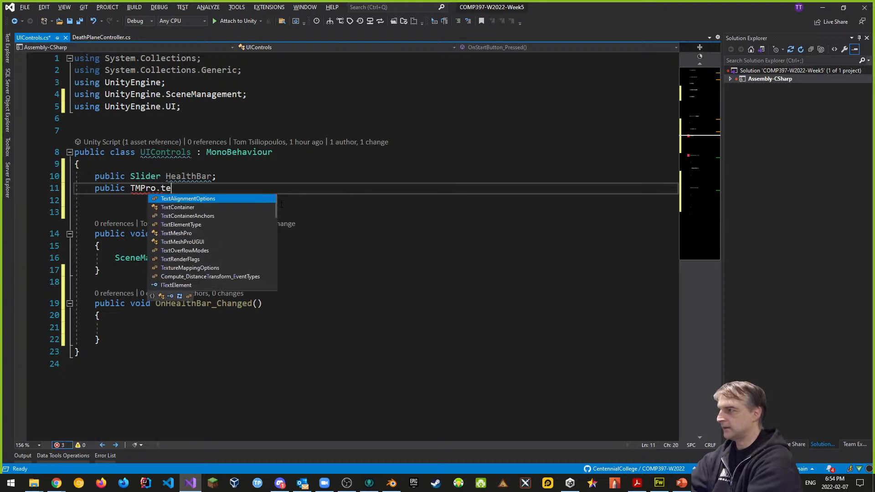
{"action": "key", "text": "BackSpace"}
{"action": "key", "text": "BackSpace"}
{"action": "key", "text": "BackSpace"}
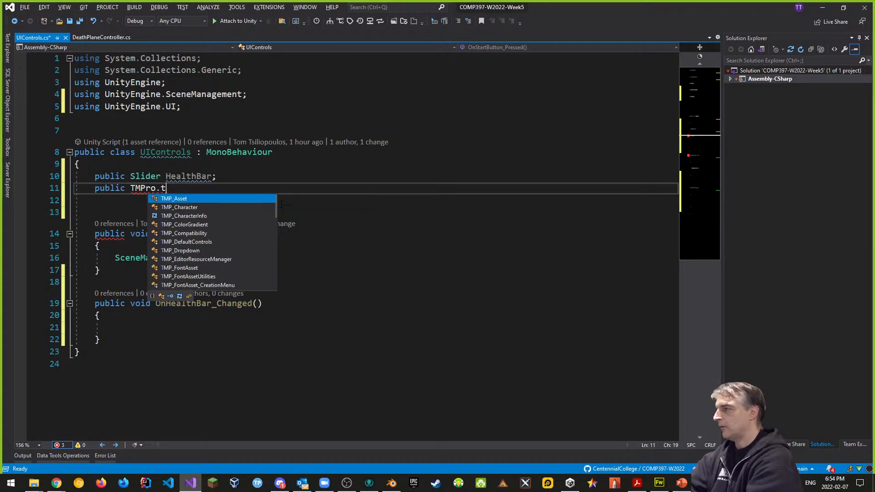
{"action": "type", "text": "la"}
{"action": "key", "text": "BackSpace"}
{"action": "key", "text": "BackSpace"}
{"action": "key", "text": "BackSpace"}
{"action": "type", "text": "."}
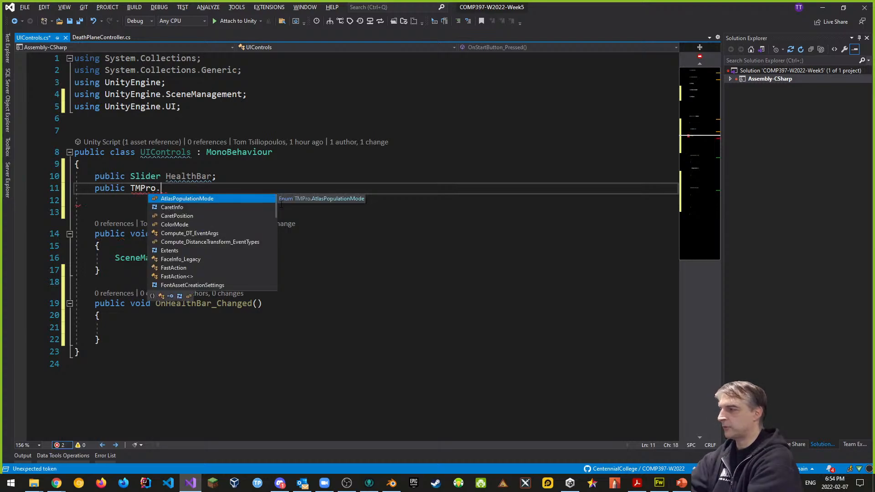
{"action": "key", "text": "BackSpace"}
{"action": "key", "text": "BackSpace"}
{"action": "key", "text": "BackSpace"}
{"action": "key", "text": "BackSpace"}
{"action": "key", "text": "BackSpace"}
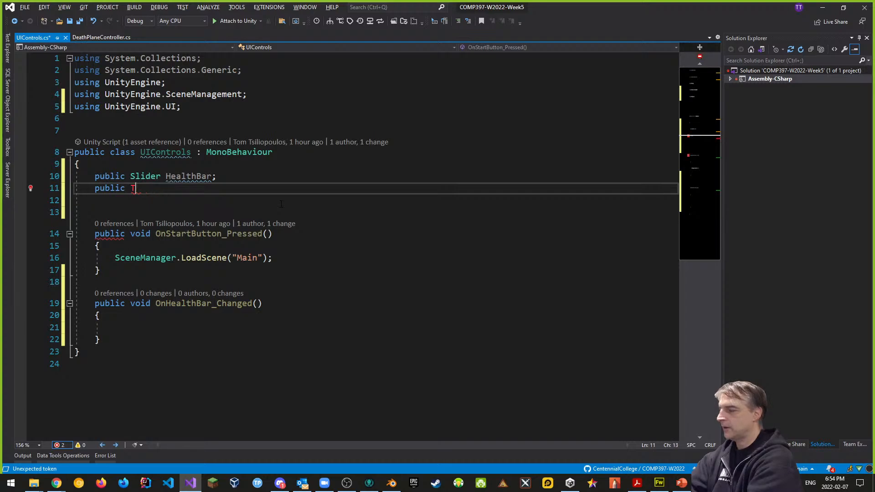
{"action": "type", "text": "M"}
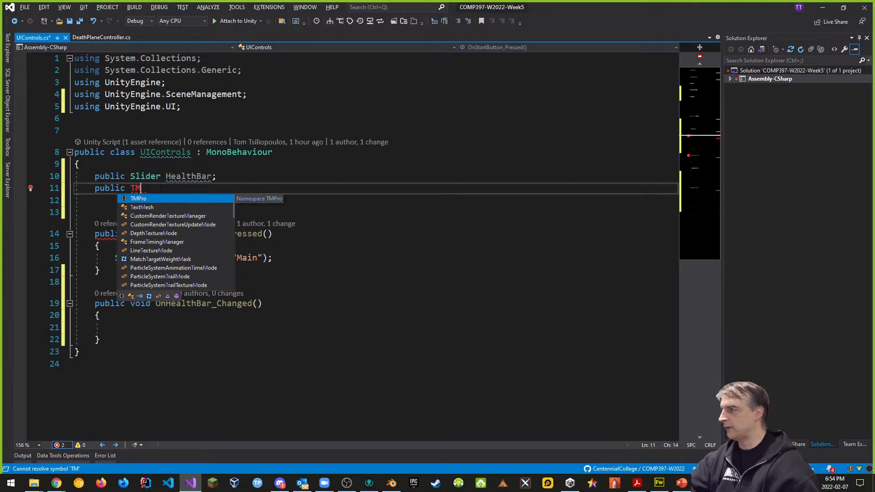
- Delete the unfinished field declaration below HealthBar and add a using directive for the TMPro namespace after UnityEngine.UI
{"action": "left_click", "coordinate": [30, 187]}
{"action": "key", "text": "BackSpace"}
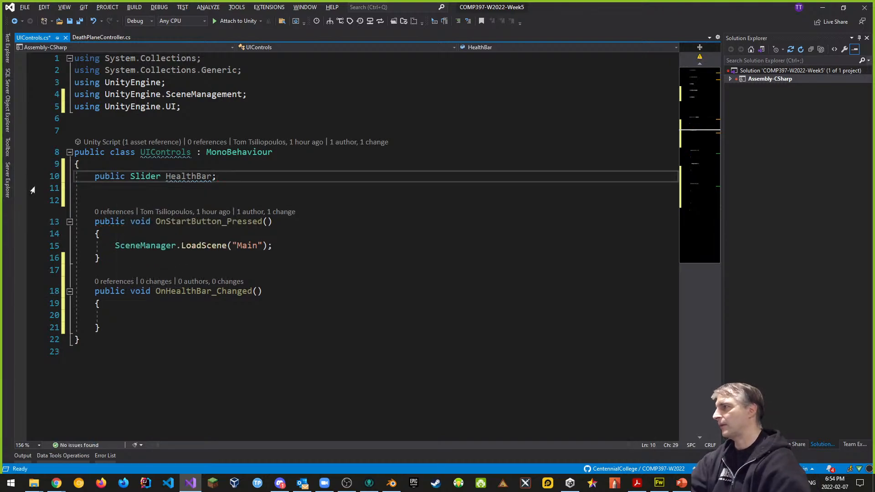
{"action": "left_click", "coordinate": [217, 107]}
{"action": "key", "text": "Return"}
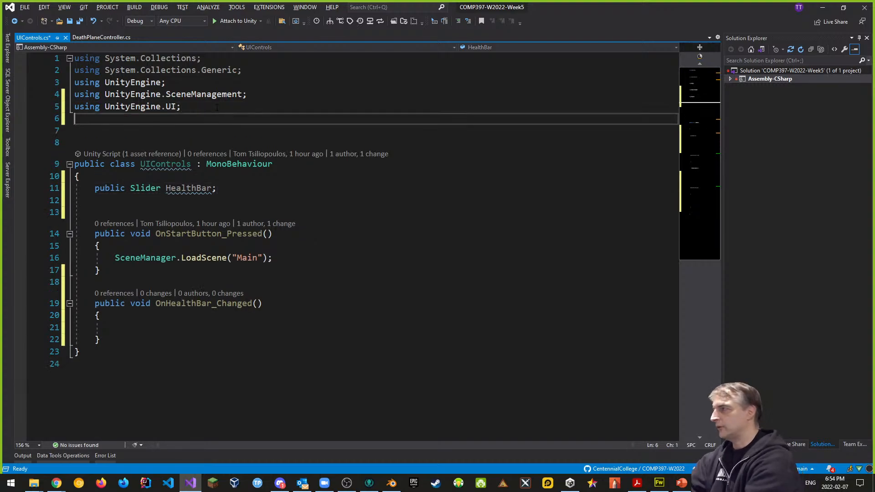
{"action": "type", "text": "using T"}
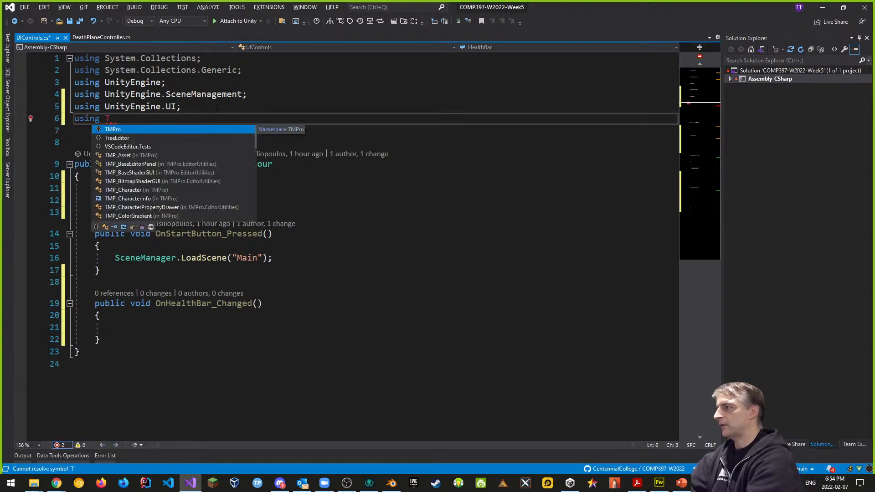
{"action": "key", "text": "Tab"}
{"action": "type", "text": ";"}
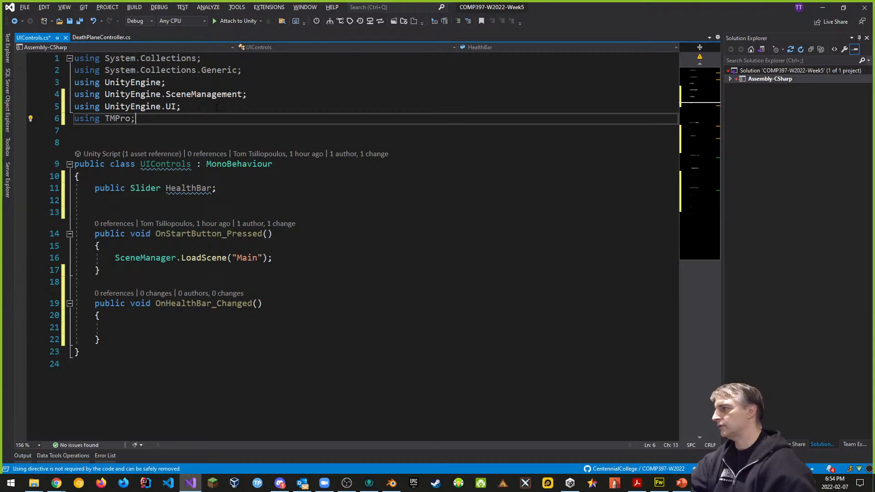
- Declare a public TMP_Text field named HealthBarValue below the HealthBar slider field and save the script
{"action": "left_click", "coordinate": [230, 188]}
{"action": "key", "text": "Return"}
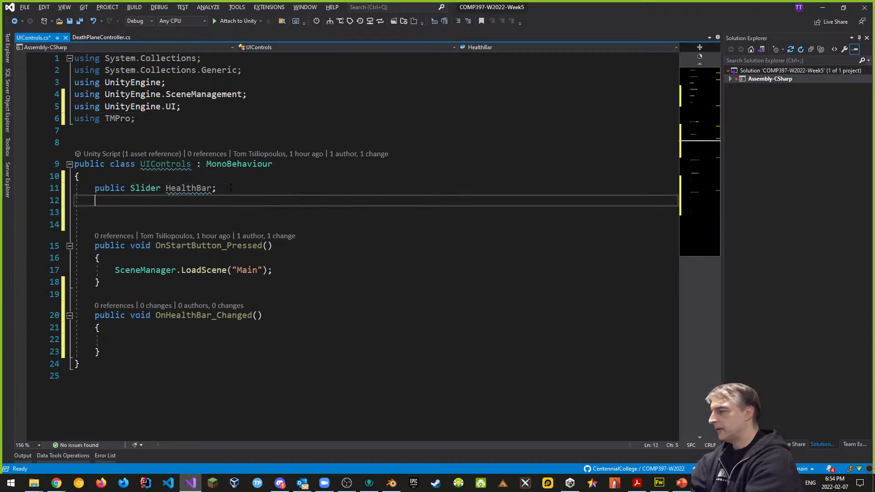
{"action": "type", "text": "public T"}
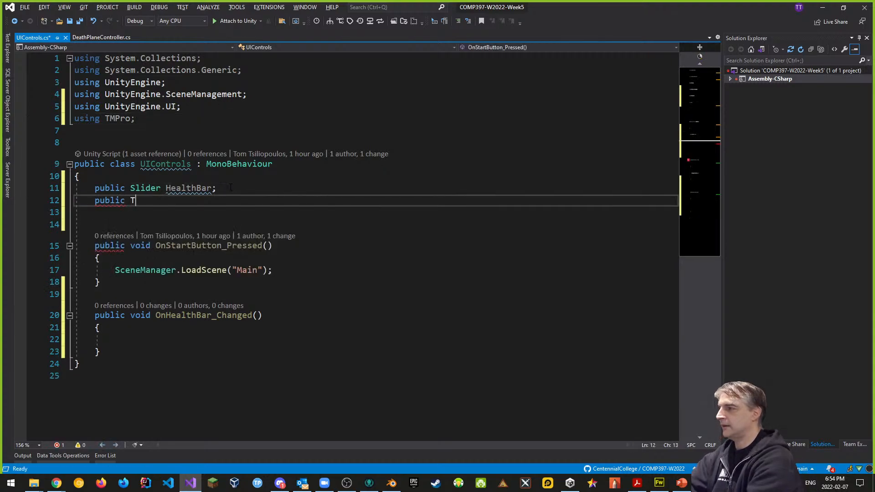
{"action": "type", "text": "ext"}
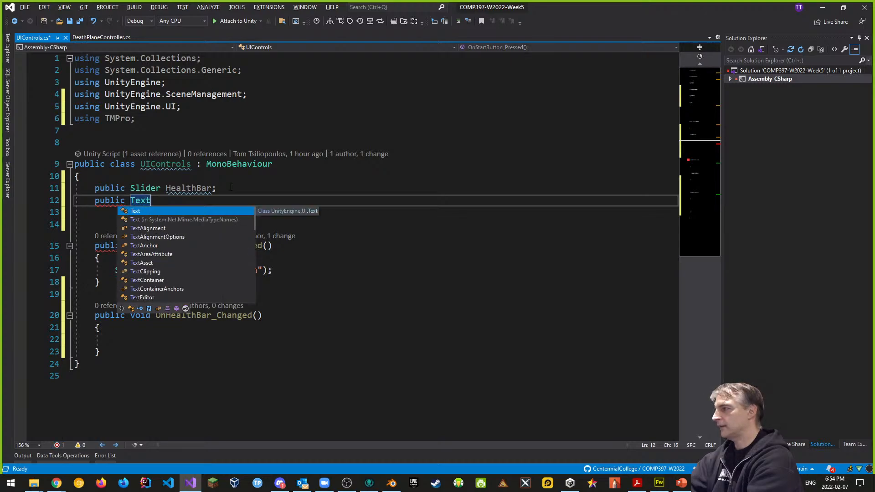
{"action": "key", "text": "BackSpace"}
{"action": "key", "text": "BackSpace"}
{"action": "key", "text": "BackSpace"}
{"action": "type", "text": "MP_Asset{}"}
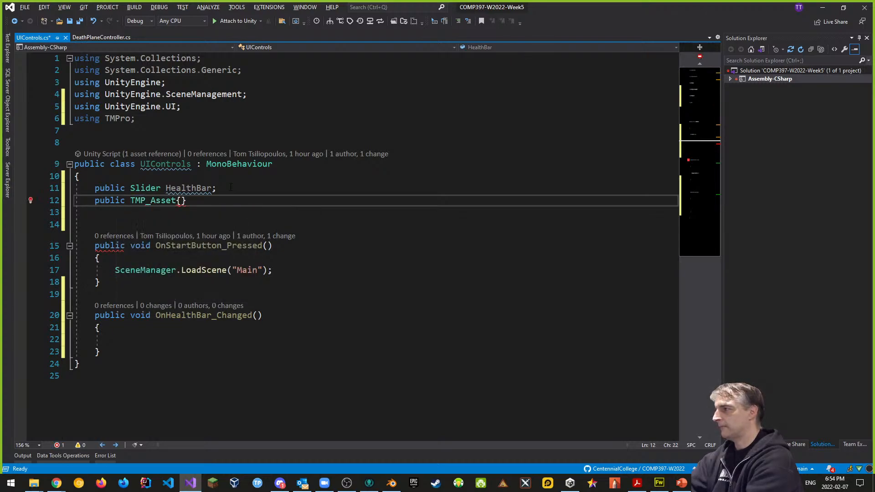
{"action": "key", "text": "BackSpace"}
{"action": "key", "text": "BackSpace"}
{"action": "key", "text": "BackSpace"}
{"action": "key", "text": "BackSpace"}
{"action": "key", "text": "BackSpace"}
{"action": "key", "text": "BackSpace"}
{"action": "key", "text": "BackSpace"}
{"action": "type", "text": "_"}
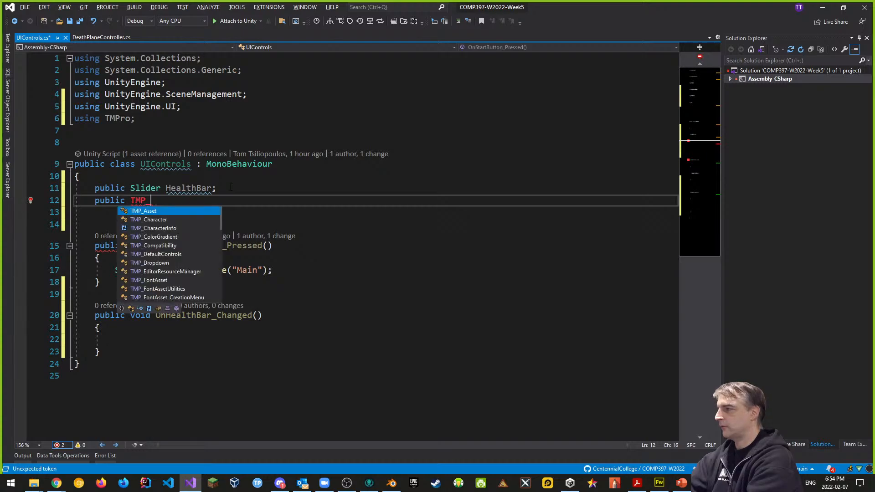
{"action": "type", "text": "Text"}
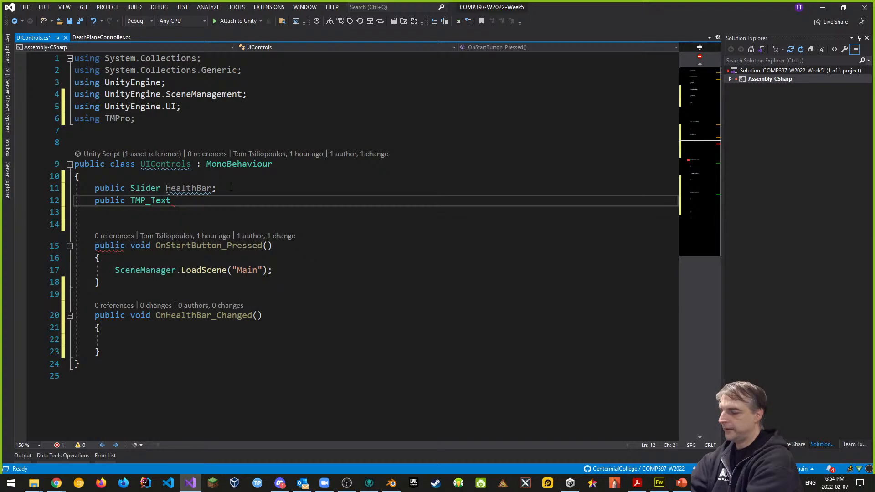
{"action": "type", "text": "HealthBar"}
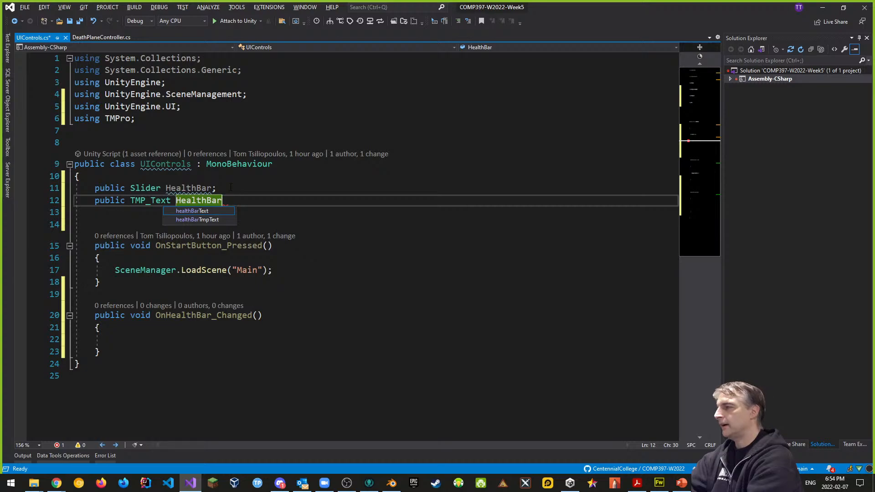
{"action": "type", "text": "Value"}
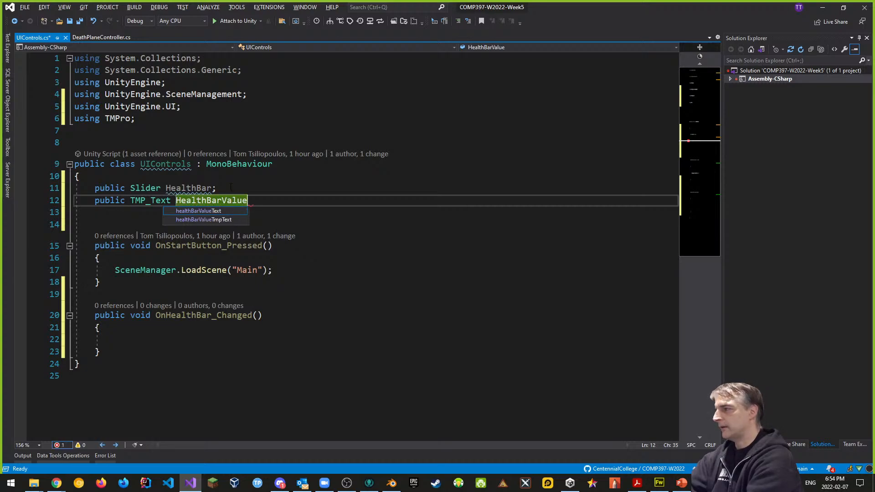
{"action": "type", "text": ";"}
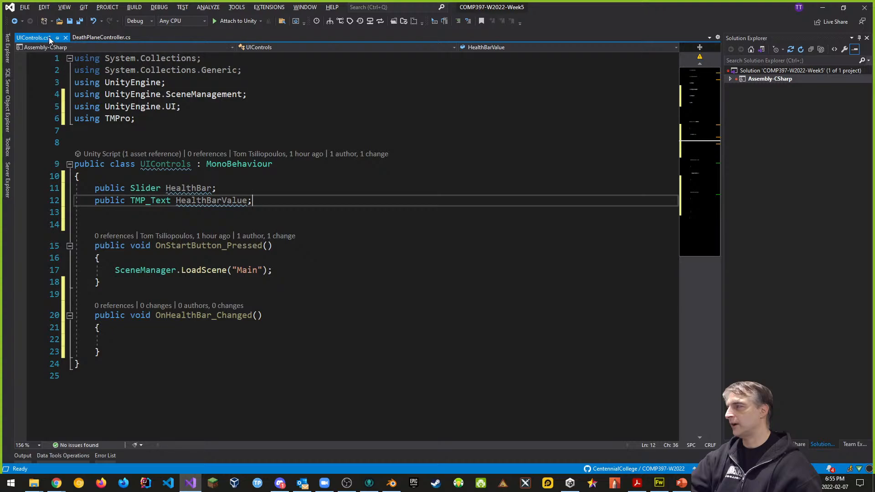
{"action": "left_click", "coordinate": [301, 192]}
{"action": "key", "text": "ctrl+s"}
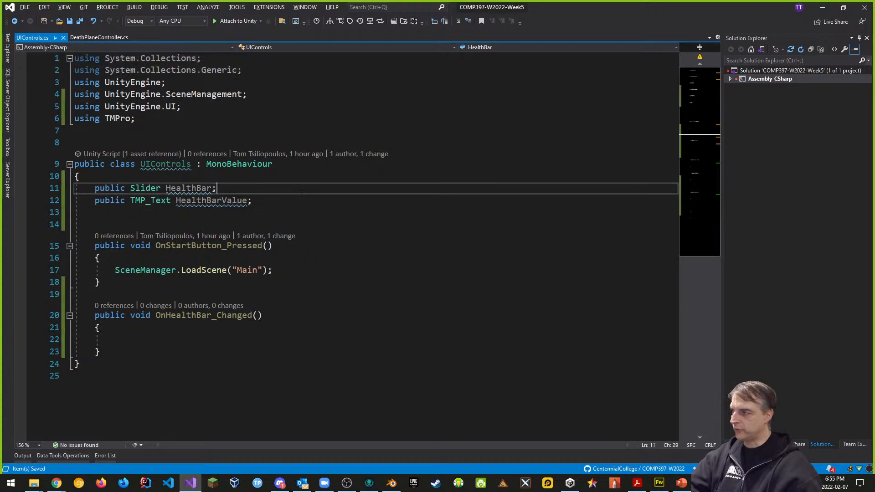
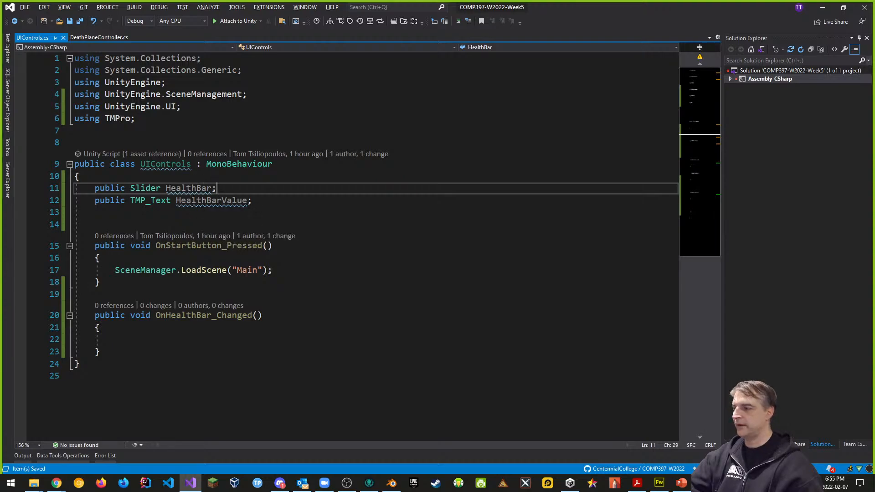
{"action": "left_click", "coordinate": [153, 342]}
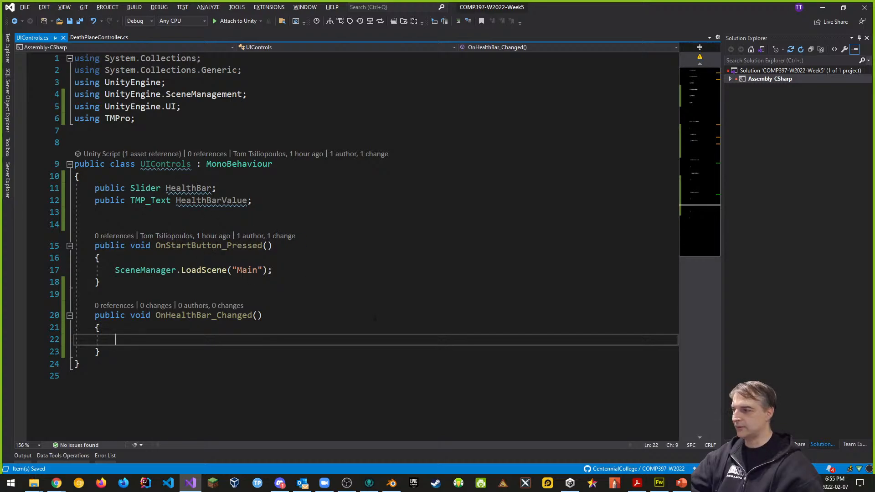
{"action": "left_click", "coordinate": [191, 225]}
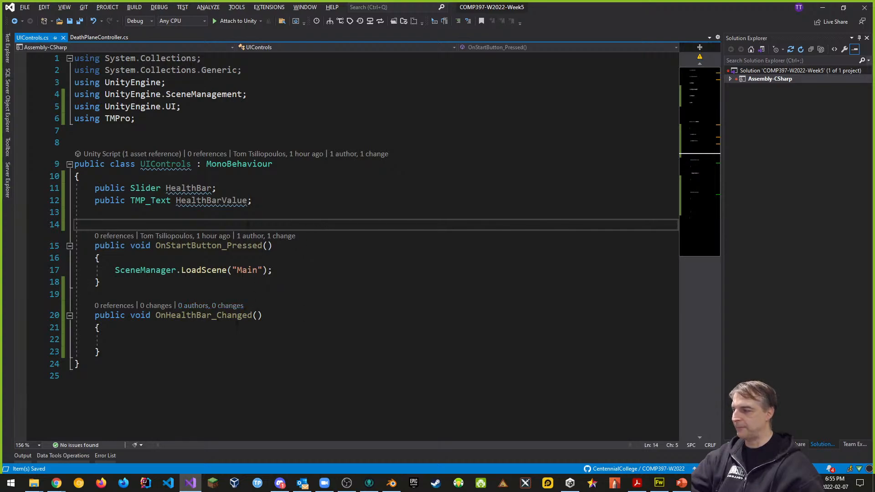
- In Unity, assign the canvas's Health Bar and Health Bar Value objects to the matching UI Controls fields of GameController
{"action": "key", "text": "alt+Tab"}
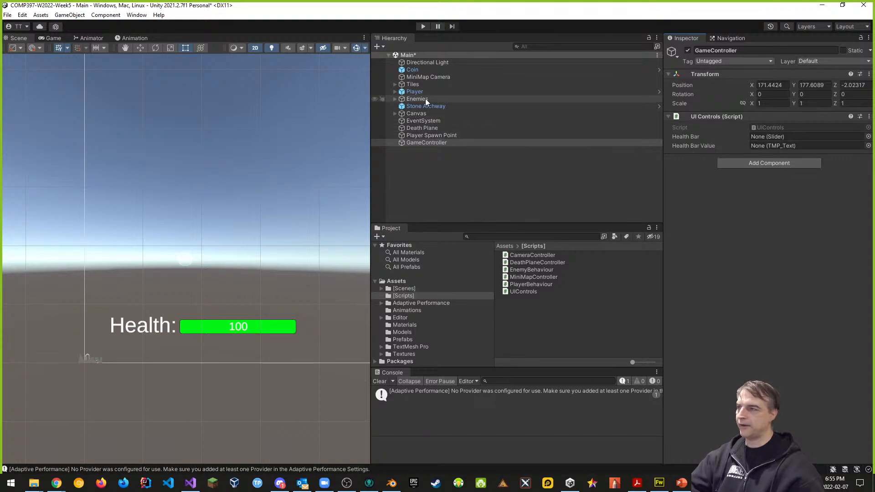
{"action": "left_click", "coordinate": [394, 113]}
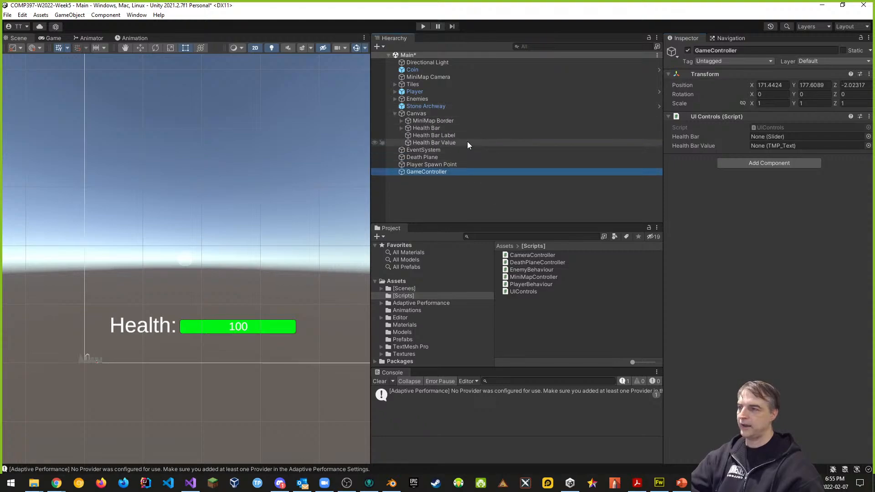
{"action": "left_click_drag", "start_coordinate": [428, 128], "coordinate": [764, 137]}
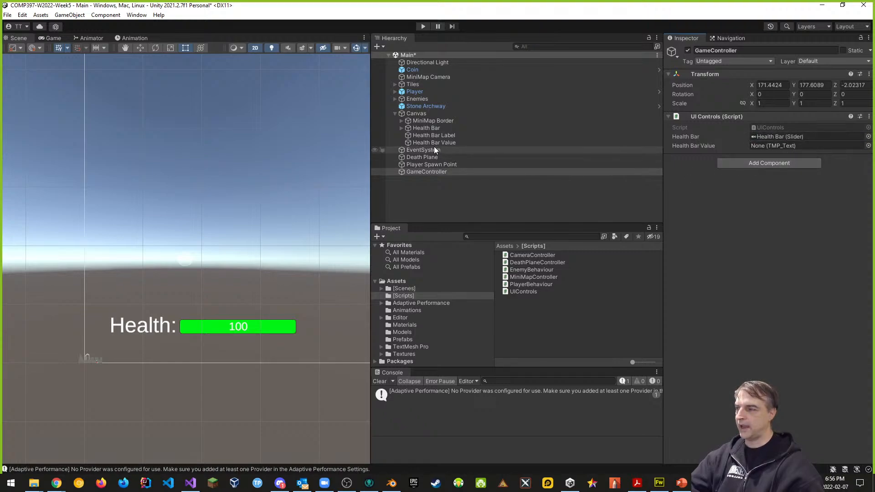
{"action": "left_click_drag", "start_coordinate": [428, 143], "coordinate": [766, 145]}
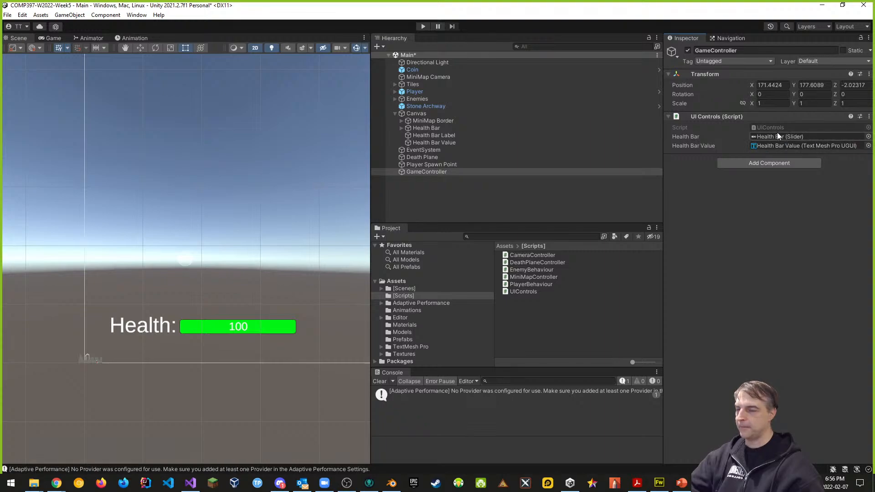
- Run the scene in play mode to check the health bar display, and stop it again
{"action": "left_click", "coordinate": [422, 26]}
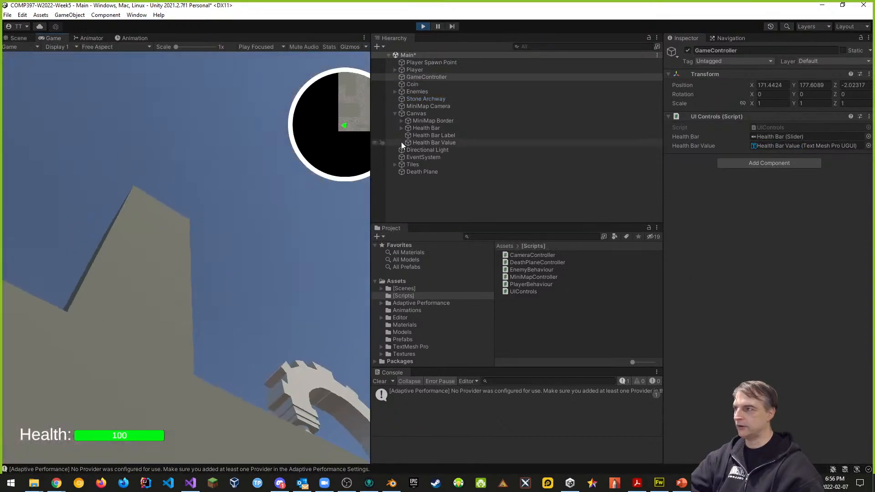
{"action": "left_click", "coordinate": [423, 27]}
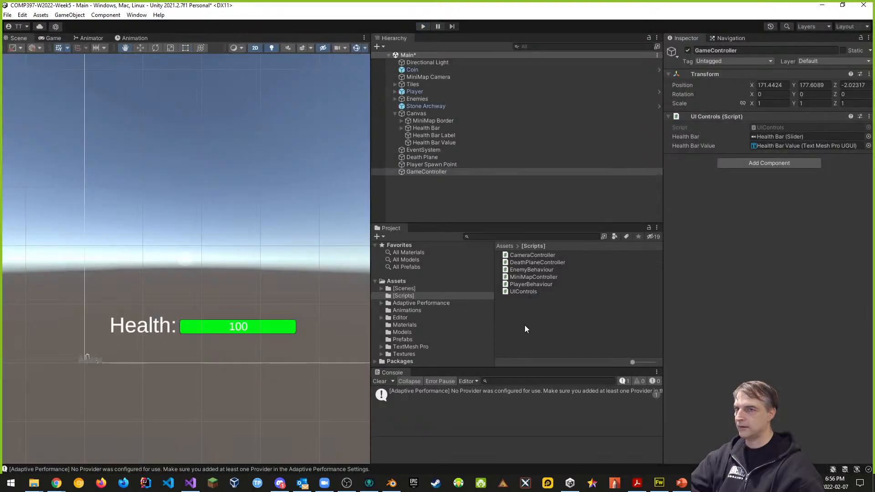
- In Visual Studio, add the statement HealthBarValue.text = HealthBar.value.ToString(); inside the OnHealthBar_Changed method
{"action": "key", "text": "alt+Tab"}
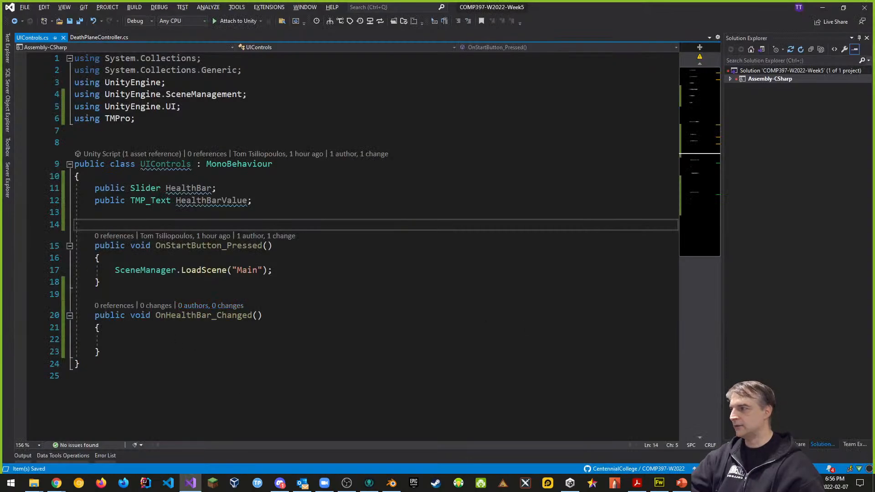
{"action": "left_click", "coordinate": [147, 341]}
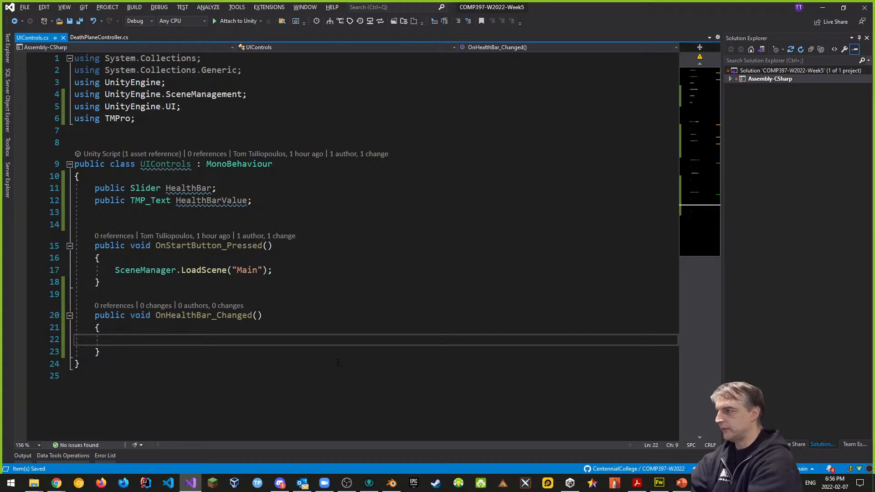
{"action": "type", "text": "Heal"}
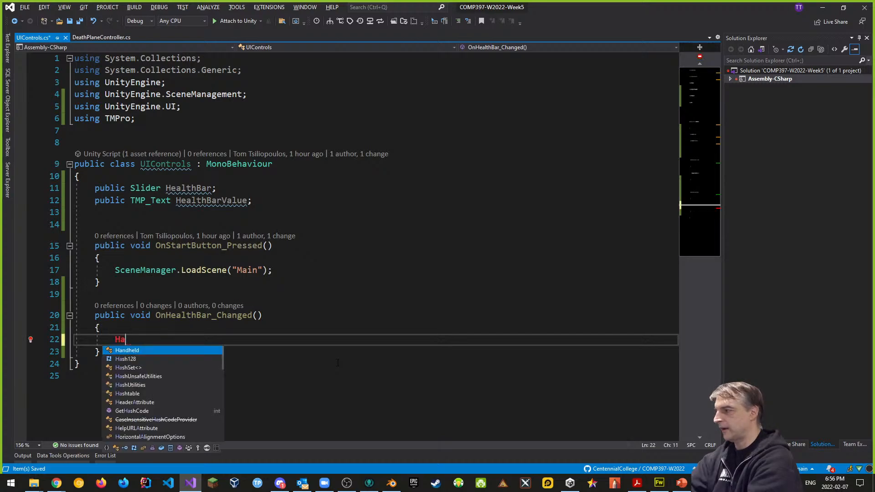
{"action": "type", "text": "thBar"}
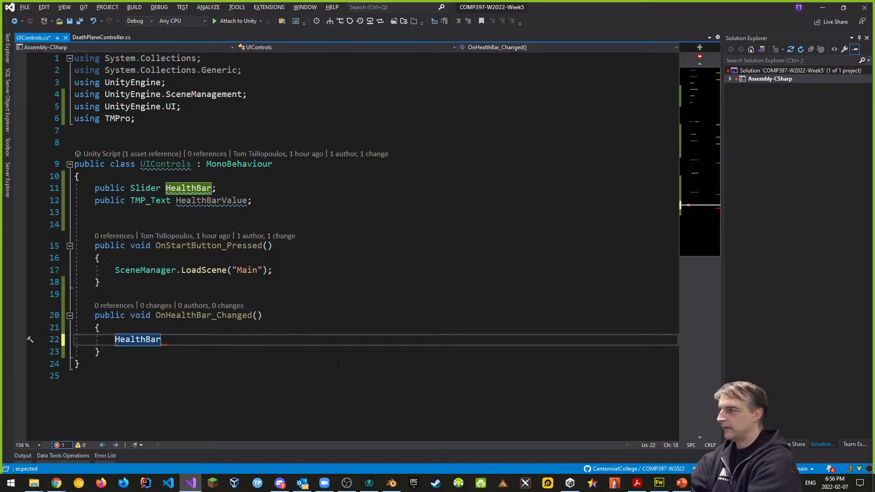
{"action": "type", "text": "Value."}
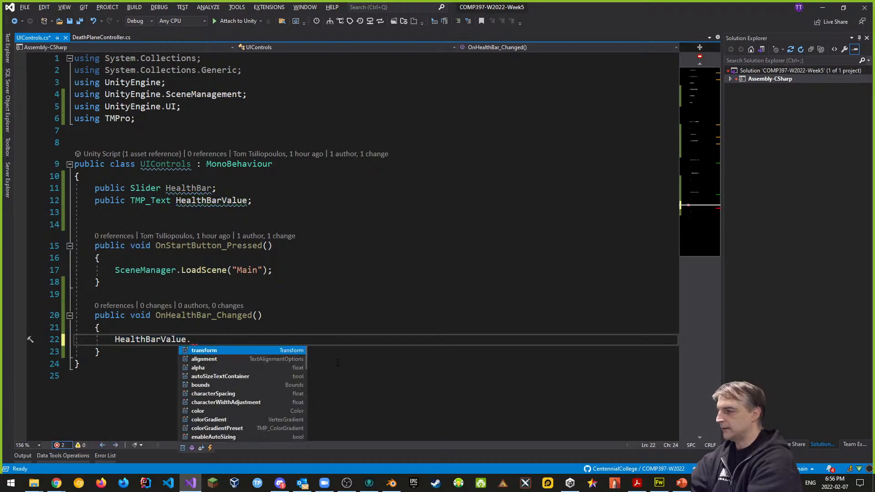
{"action": "type", "text": "text = "}
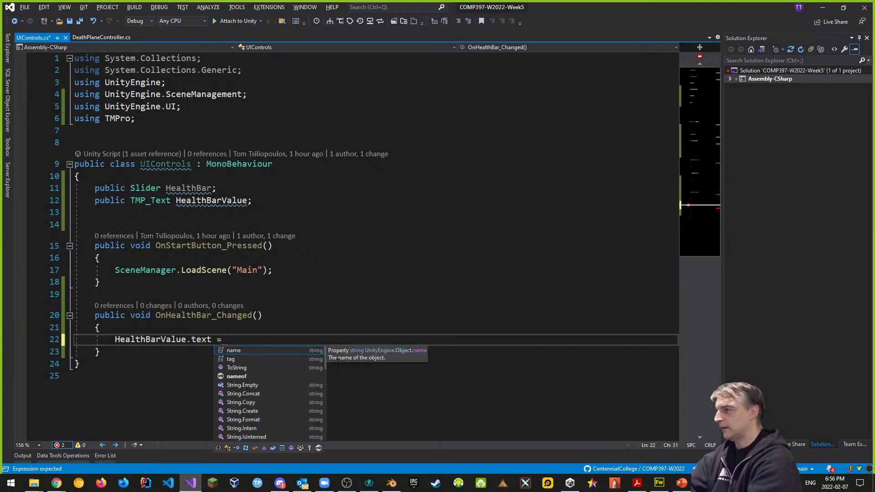
{"action": "type", "text": "HealthBar.valu"}
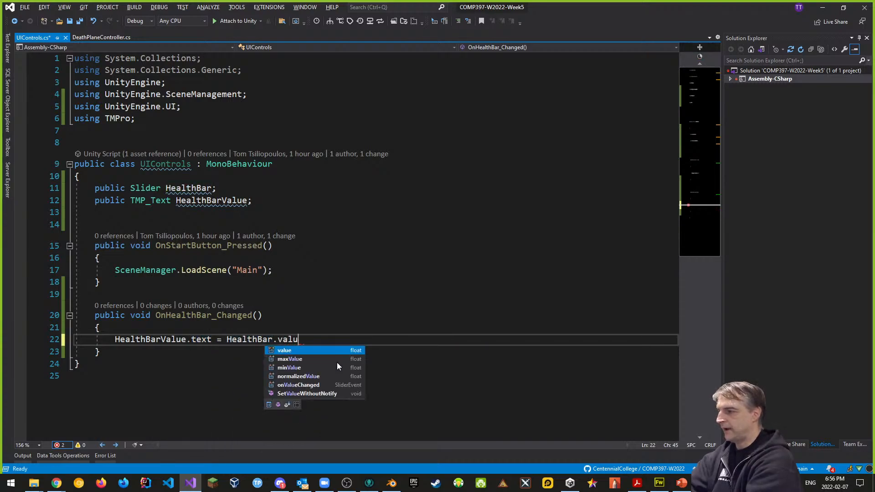
{"action": "type", "text": "e.ot"}
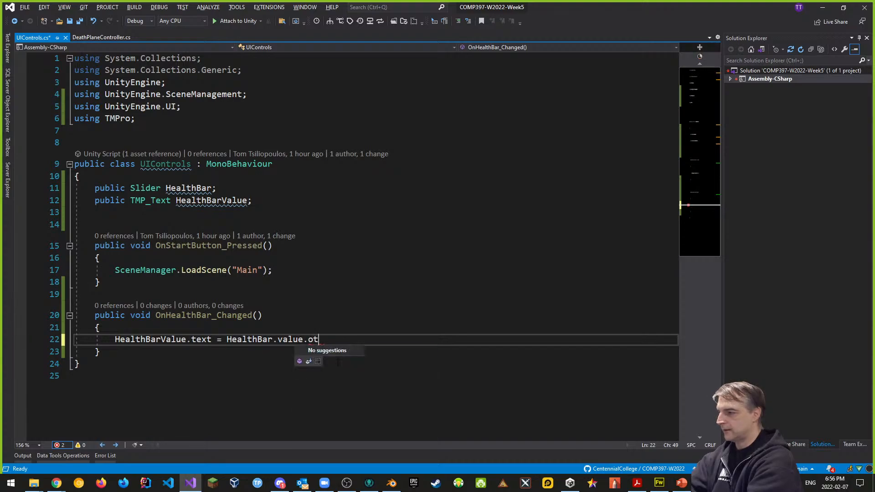
{"action": "key", "text": "BackSpace"}
{"action": "key", "text": "BackSpace"}
{"action": "type", "text": "ToString("}
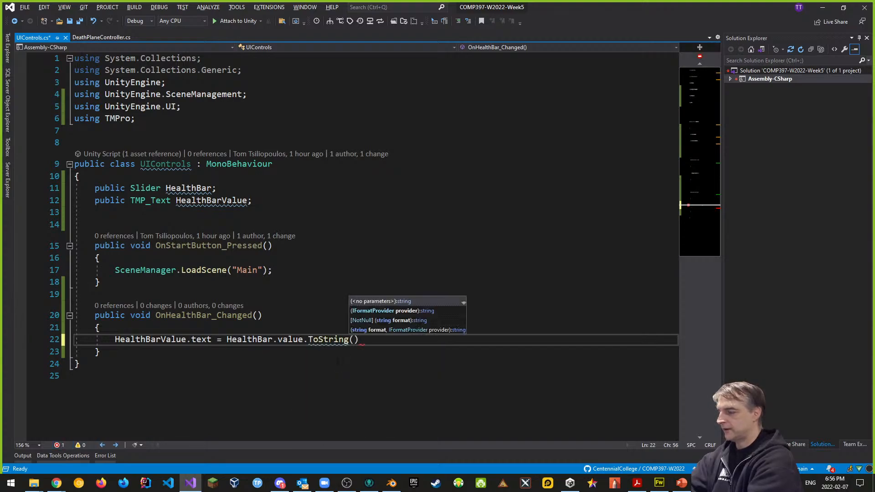
{"action": "type", "text": ");"}
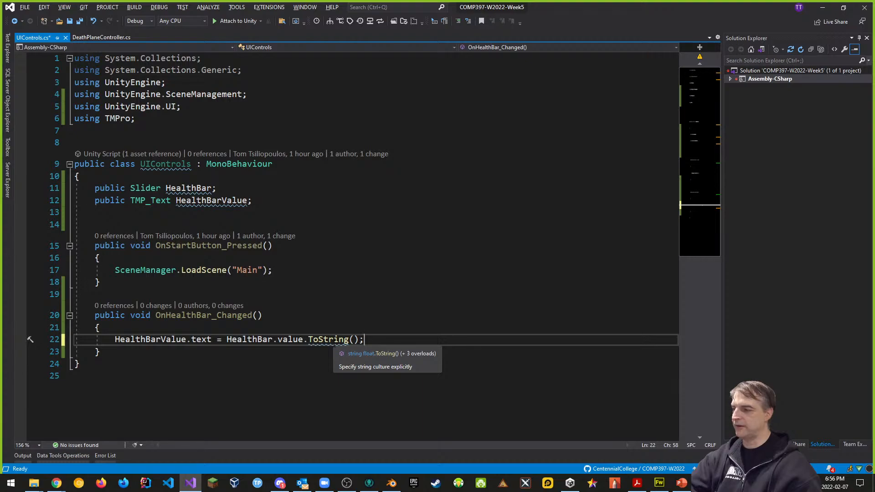
- Try the "Use current culture" fix on the ToString call in OnHealthBar_Changed and undo it
{"action": "left_click", "coordinate": [30, 340]}
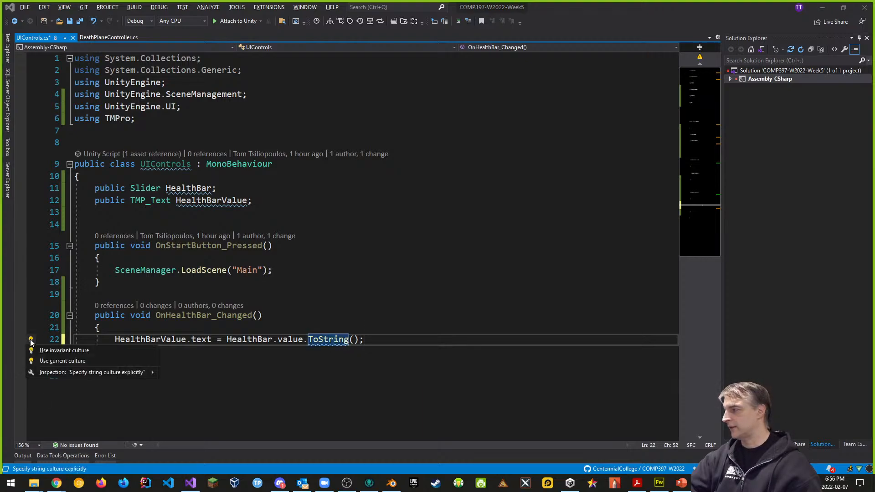
{"action": "left_click", "coordinate": [51, 361]}
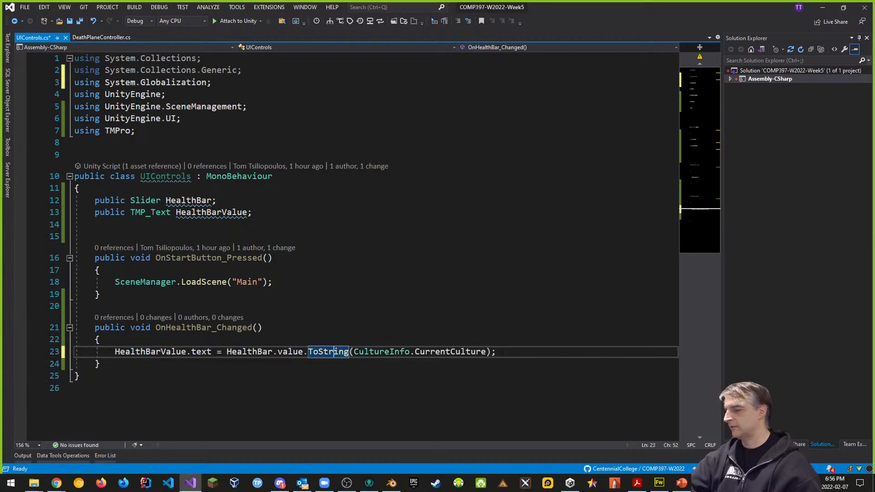
{"action": "left_click", "coordinate": [449, 326]}
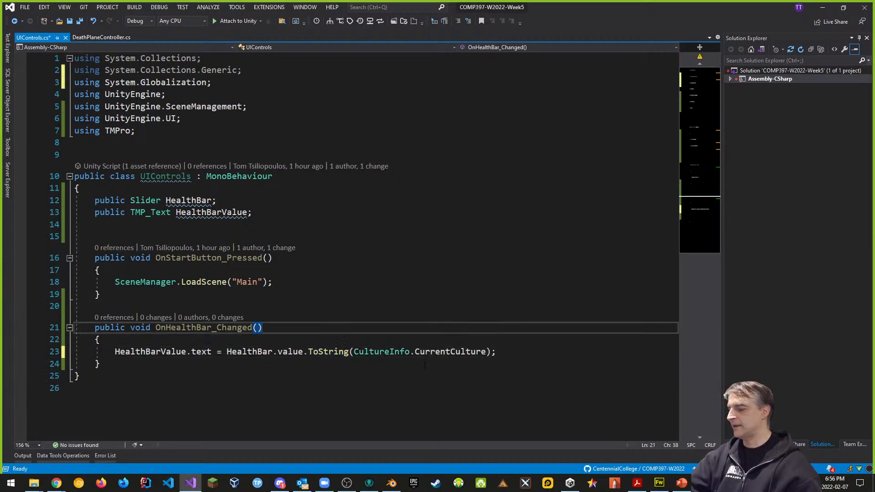
{"action": "key", "text": "ctrl+z"}
- Save the script and, in Unity, enable Whole Numbers on the Health Bar's Slider component
{"action": "key", "text": "ctrl+s"}
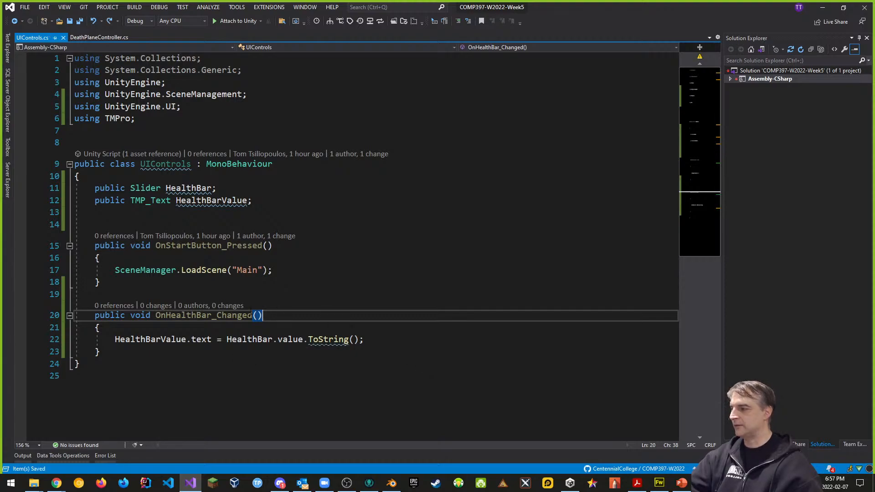
{"action": "key", "text": "alt+Tab"}
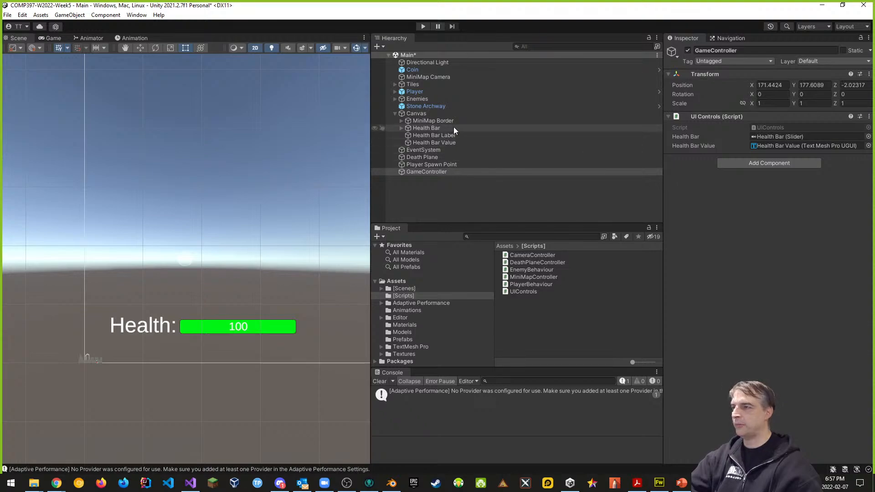
{"action": "left_click", "coordinate": [433, 128]}
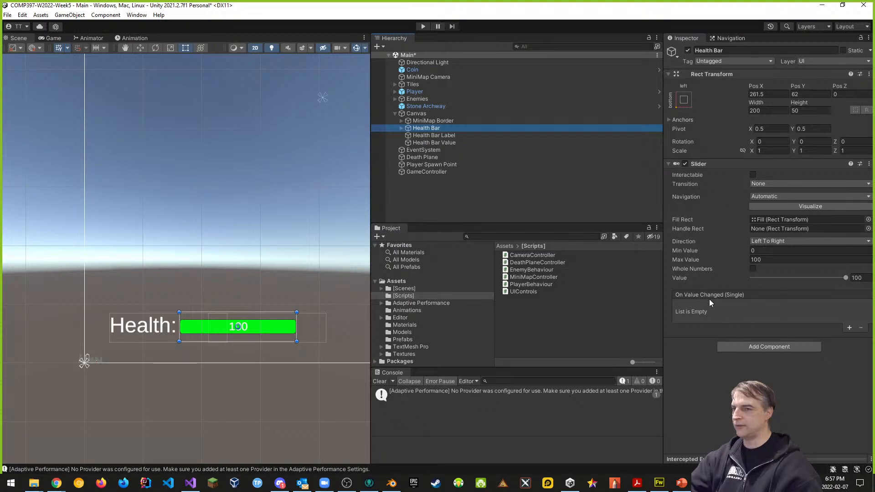
{"action": "left_click", "coordinate": [753, 269]}
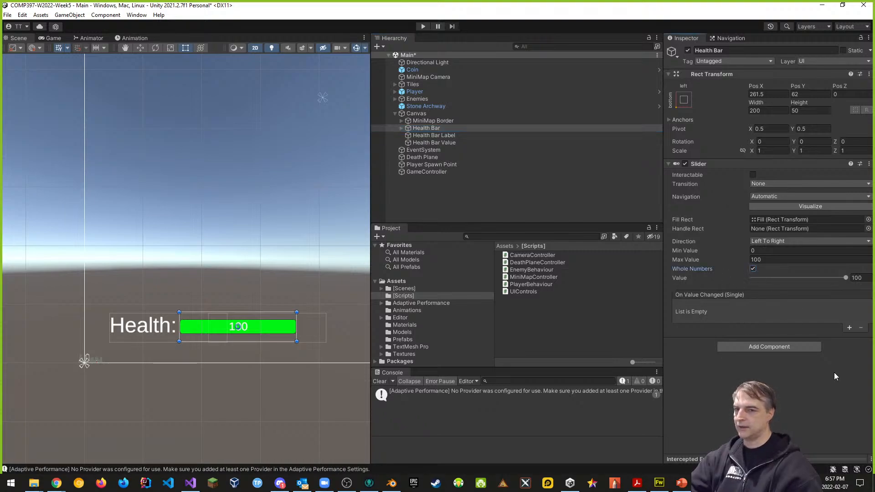
- Add an On Value Changed event to the Health Bar slider that calls UIControls.OnHealthBar_Changed on GameController
{"action": "left_click", "coordinate": [850, 328]}
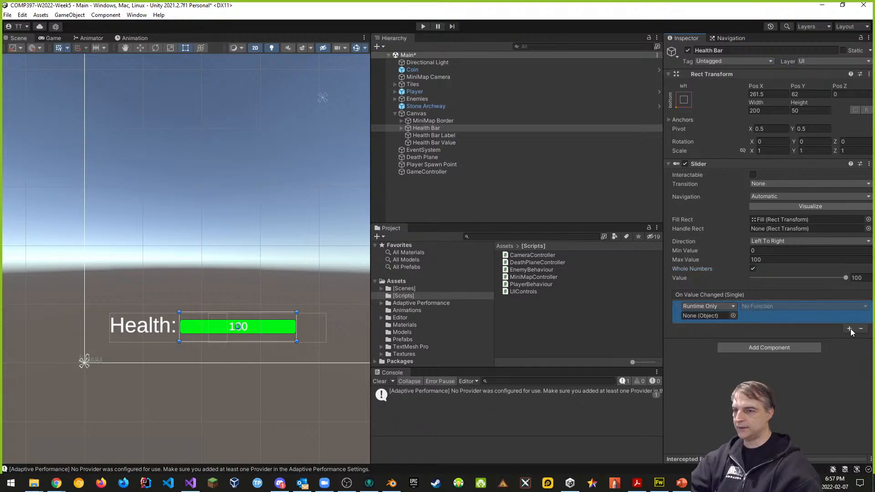
{"action": "left_click_drag", "start_coordinate": [441, 174], "coordinate": [696, 316]}
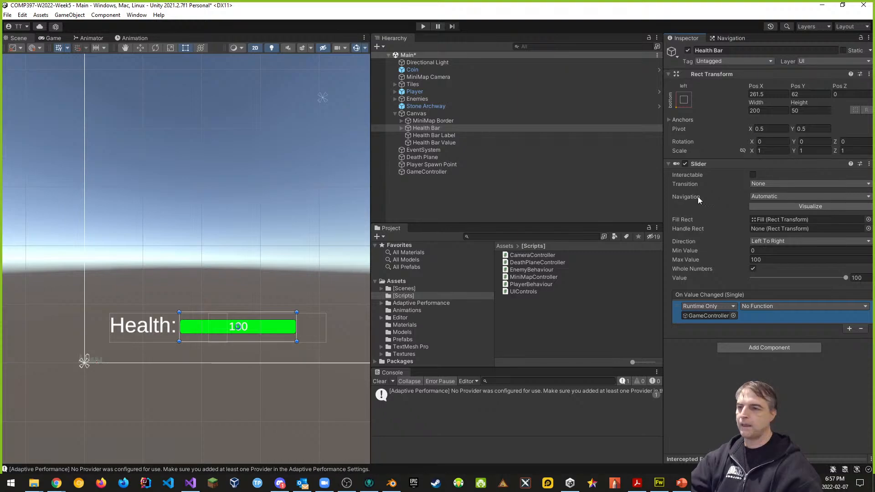
{"action": "left_click", "coordinate": [764, 306]}
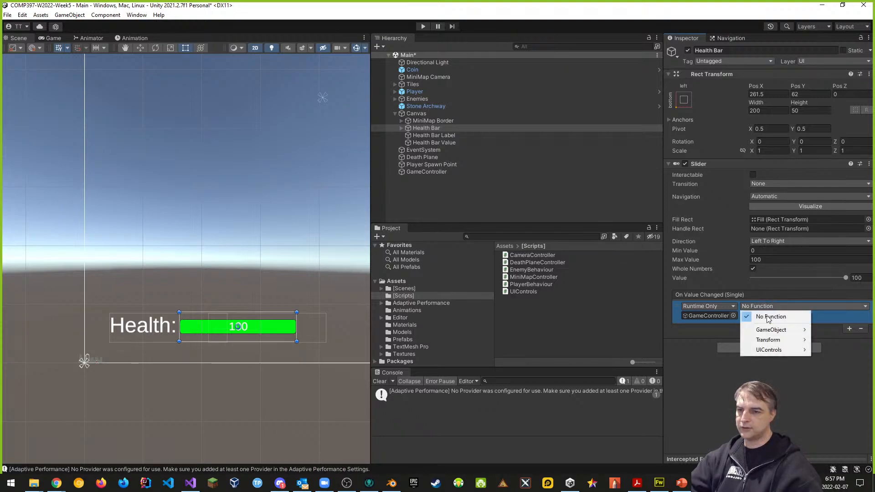
{"action": "mouse_move", "coordinate": [770, 350]}
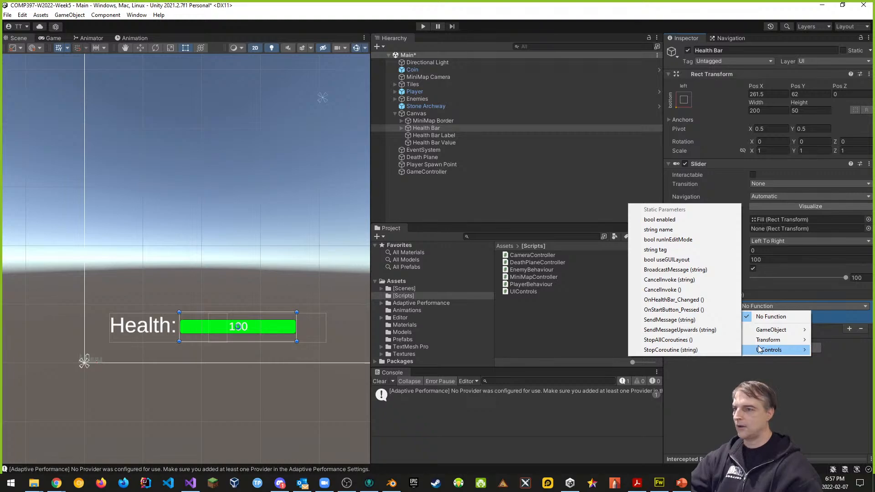
{"action": "left_click", "coordinate": [670, 300]}
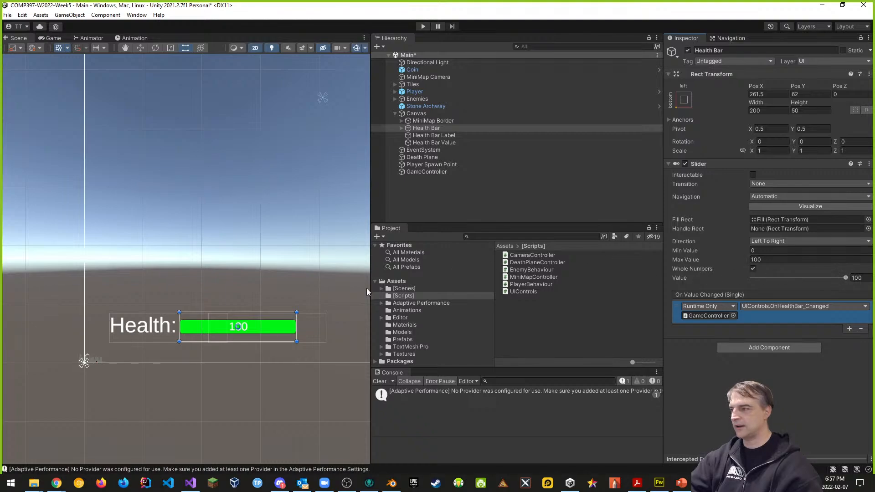
- Test the health bar in play mode by lowering the slider value to about 73 and restoring it to 100, and stop the scene
{"action": "left_click", "coordinate": [424, 26]}
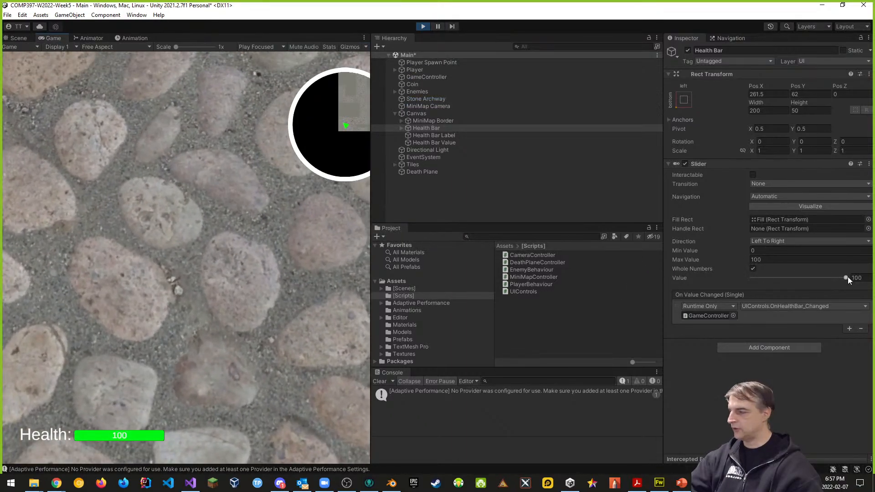
{"action": "left_click_drag", "start_coordinate": [848, 277], "coordinate": [827, 279]}
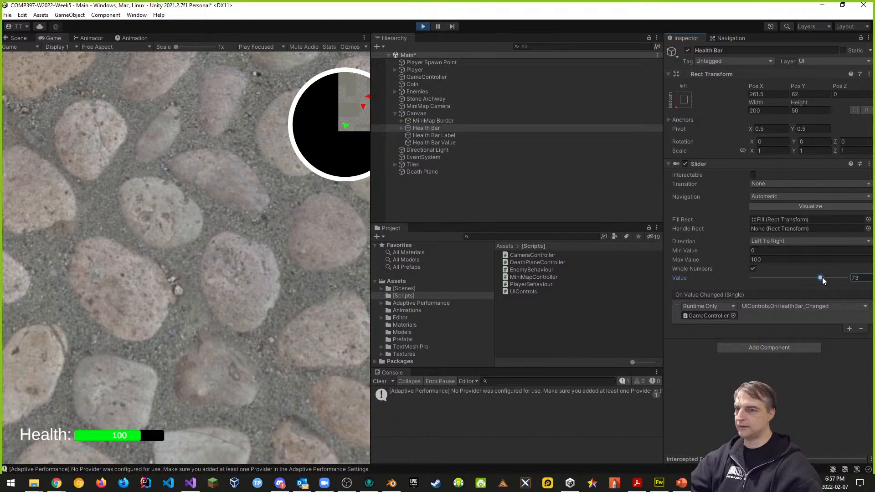
{"action": "mouse_move", "coordinate": [823, 278]}
{"action": "left_mouse_down"}
{"action": "mouse_move", "coordinate": [855, 280]}
{"action": "mouse_move", "coordinate": [786, 279]}
{"action": "mouse_move", "coordinate": [856, 281]}
{"action": "left_mouse_up"}
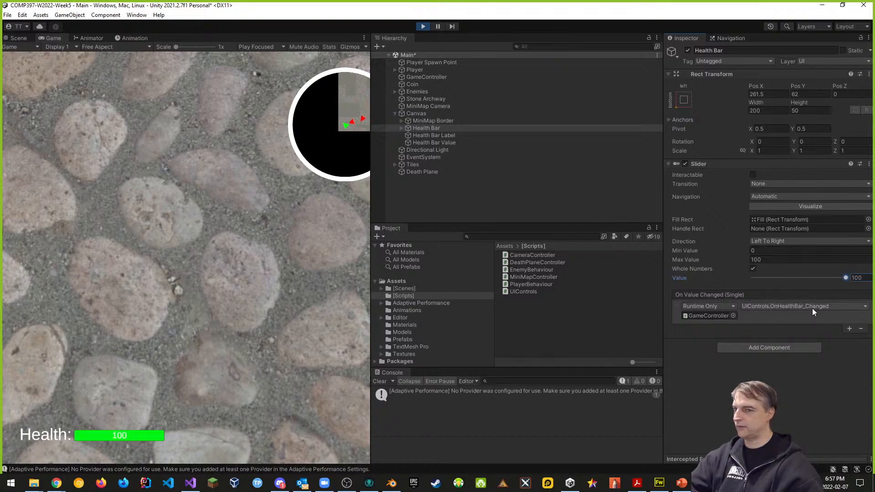
{"action": "left_click", "coordinate": [420, 26]}
- In Visual Studio, add Debug.Log("Health Bar Value Changed"); as the first line of OnHealthBar_Changed, save the script and return to Unity
{"action": "key", "text": "alt+Tab"}
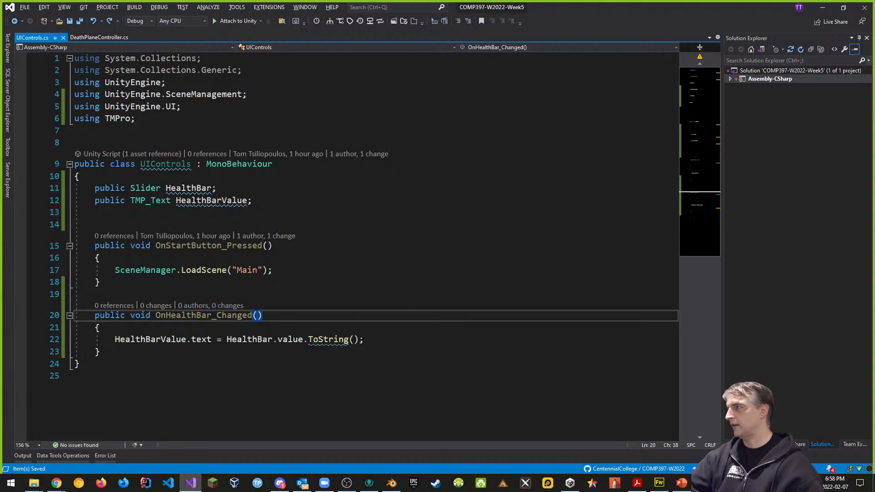
{"action": "left_click", "coordinate": [153, 329]}
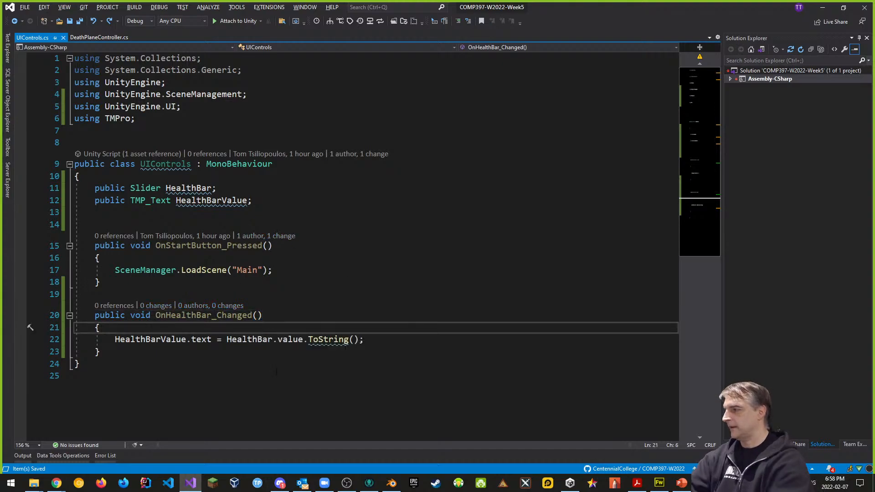
{"action": "key", "text": "Return"}
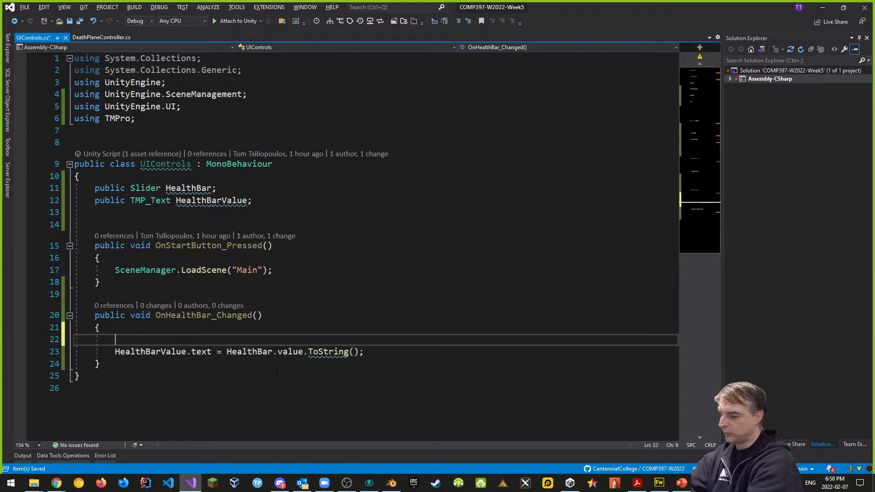
{"action": "type", "text": "Debug.Log"}
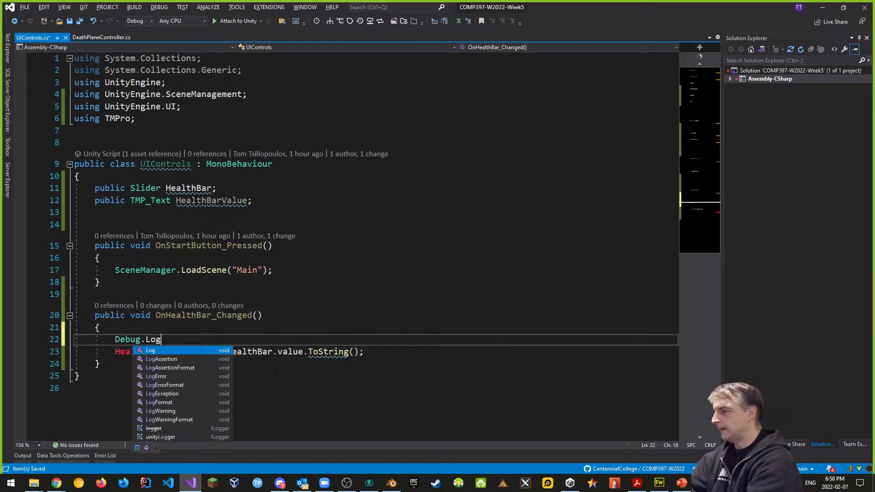
{"action": "type", "text": "(\"The"}
{"action": "key", "text": "BackSpace"}
{"action": "key", "text": "BackSpace"}
{"action": "key", "text": "BackSpace"}
{"action": "key", "text": "BackSpace"}
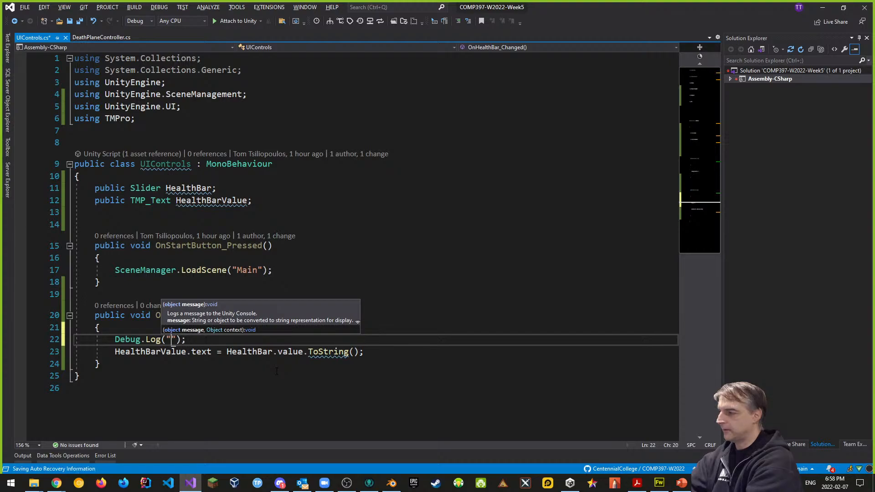
{"action": "type", "text": "Healt"}
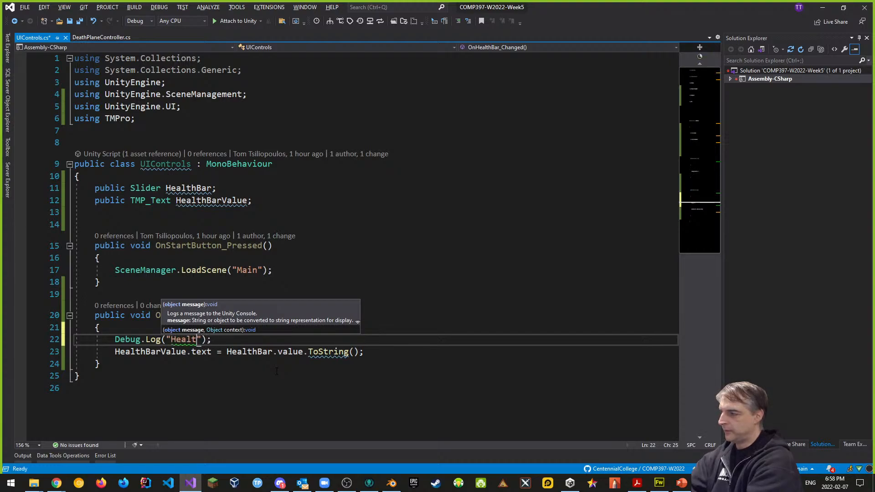
{"action": "type", "text": "h Bar Value C"}
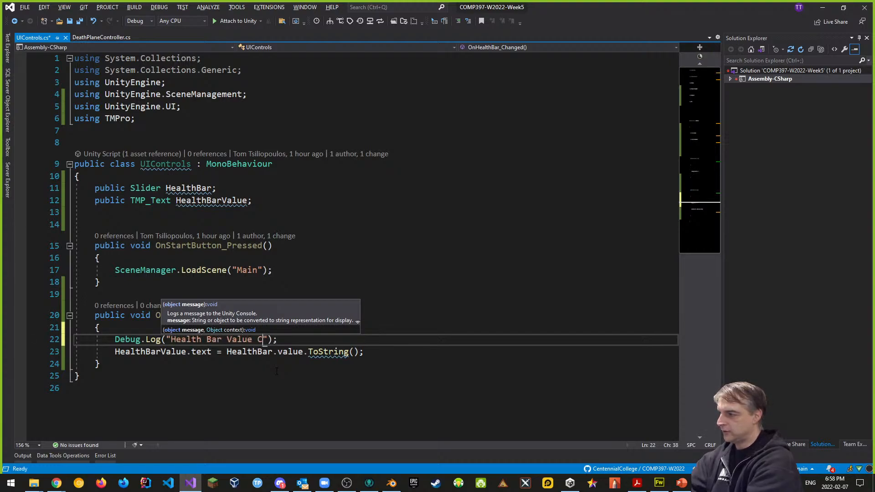
{"action": "type", "text": "hanged"}
{"action": "key", "text": "ctrl+s"}
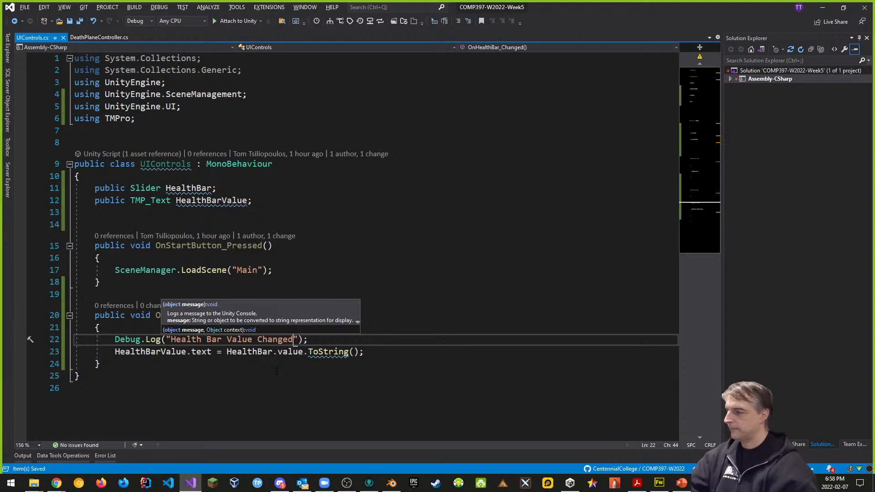
{"action": "left_click", "coordinate": [396, 258]}
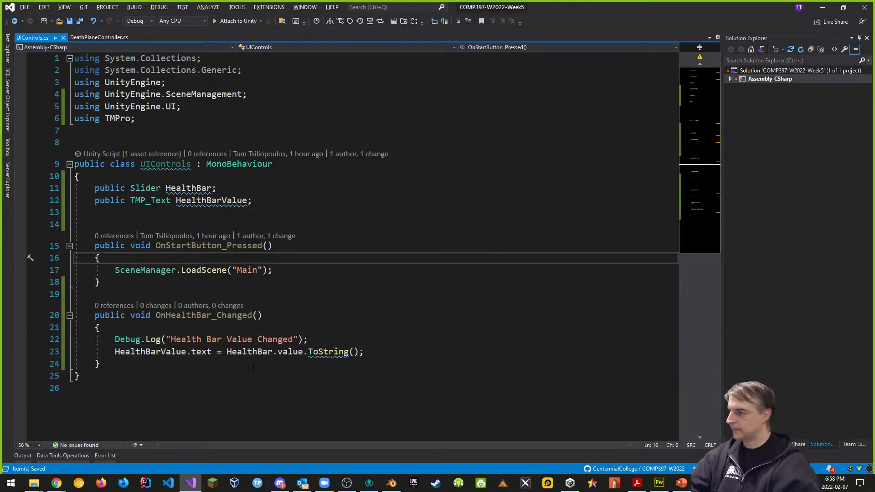
{"action": "key", "text": "alt+Tab"}
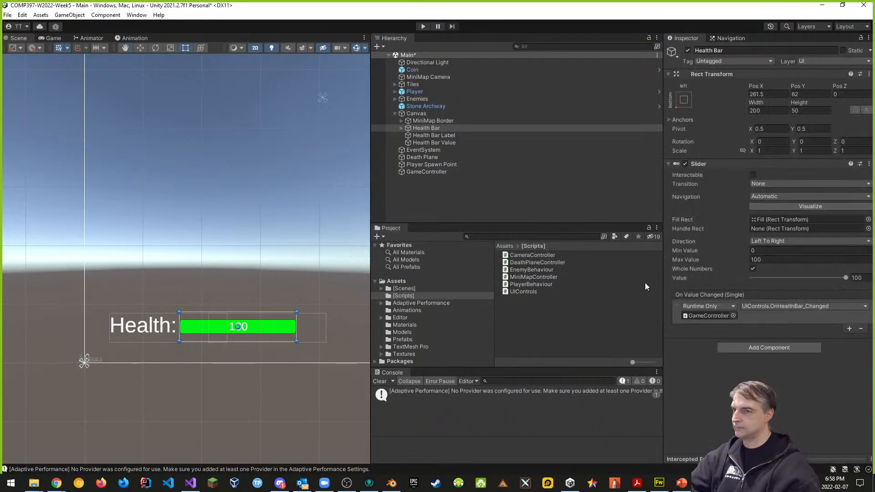
- Play the Main scene, lower the Health Bar slider value to about 74, clear the console, and restore the value to 100
{"action": "left_click", "coordinate": [423, 27]}
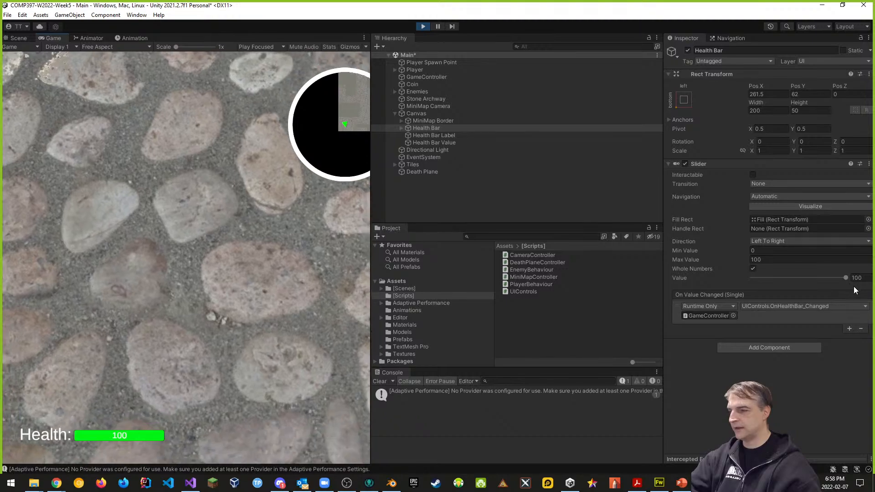
{"action": "mouse_move", "coordinate": [847, 277]}
{"action": "left_mouse_down"}
{"action": "mouse_move", "coordinate": [810, 277]}
{"action": "mouse_move", "coordinate": [821, 278]}
{"action": "left_mouse_up"}
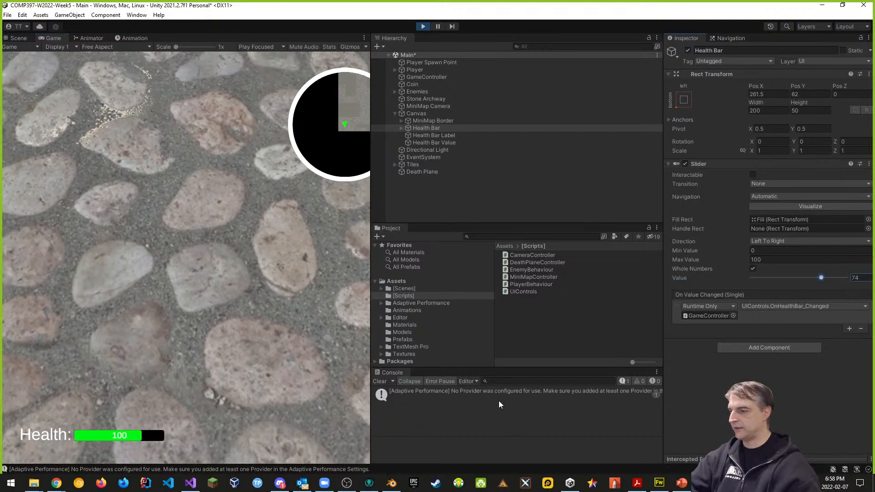
{"action": "left_click", "coordinate": [379, 382]}
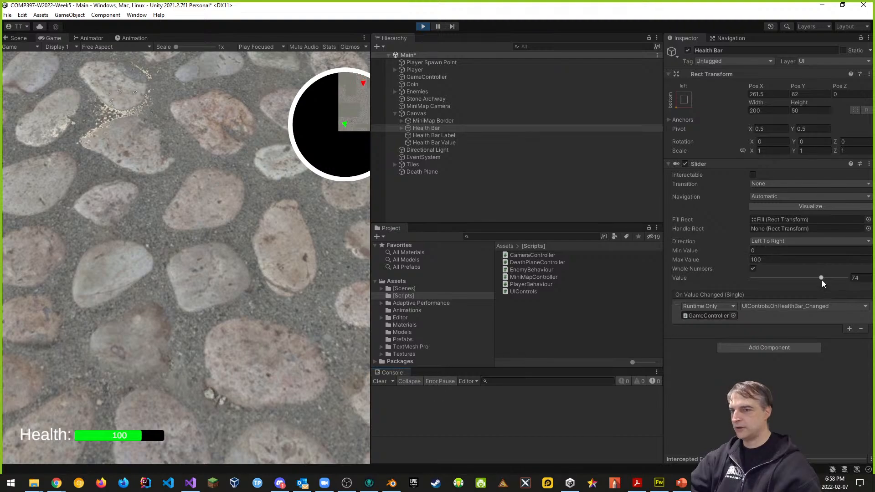
{"action": "mouse_move", "coordinate": [822, 277]}
{"action": "left_mouse_down"}
{"action": "mouse_move", "coordinate": [847, 277]}
{"action": "mouse_move", "coordinate": [764, 278]}
{"action": "mouse_move", "coordinate": [847, 278]}
{"action": "left_mouse_up"}
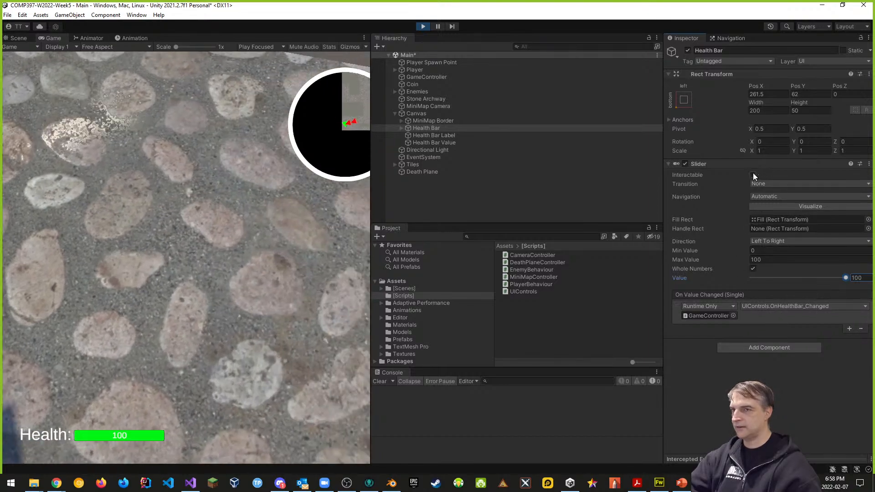
- Enable Interactable on the running Health Bar slider, test it by lowering the value to about 88 and restoring 100, and stop the scene
{"action": "left_click", "coordinate": [753, 175]}
{"action": "mouse_move", "coordinate": [846, 278]}
{"action": "left_mouse_down"}
{"action": "mouse_move", "coordinate": [830, 272]}
{"action": "mouse_move", "coordinate": [835, 277]}
{"action": "left_mouse_up"}
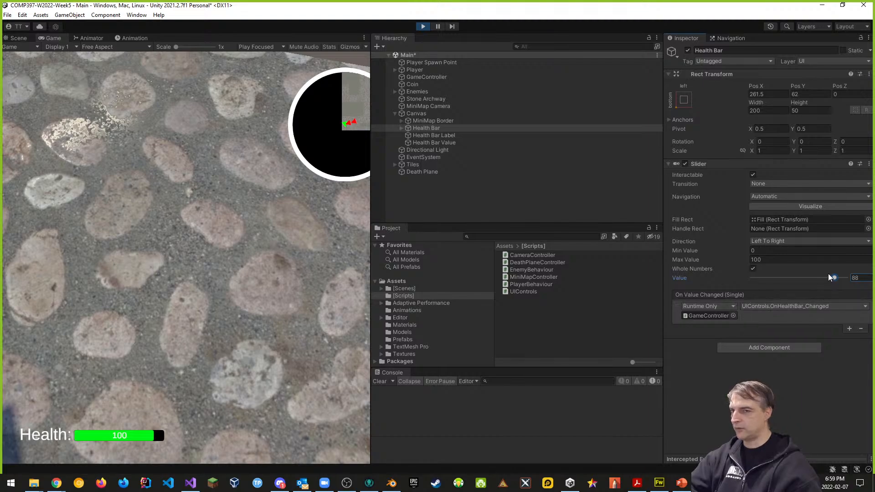
{"action": "mouse_move", "coordinate": [841, 276]}
{"action": "left_mouse_down"}
{"action": "mouse_move", "coordinate": [792, 271]}
{"action": "mouse_move", "coordinate": [857, 273]}
{"action": "left_mouse_up"}
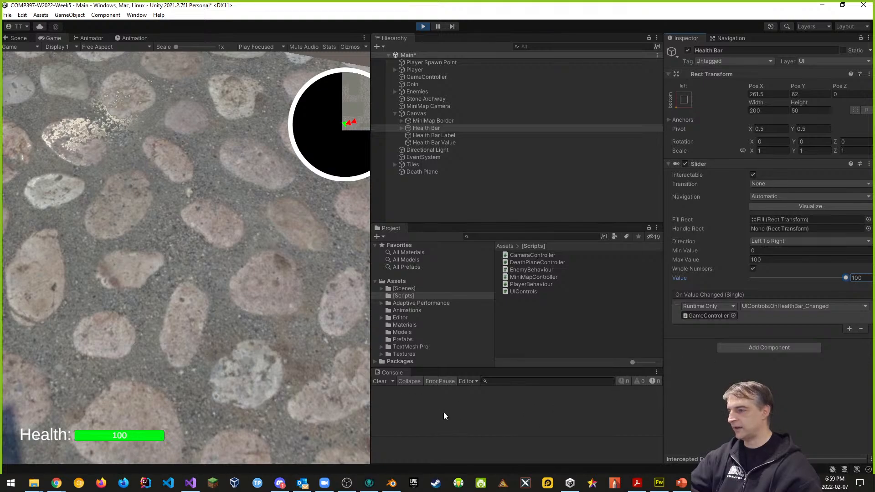
{"action": "left_click", "coordinate": [423, 26]}
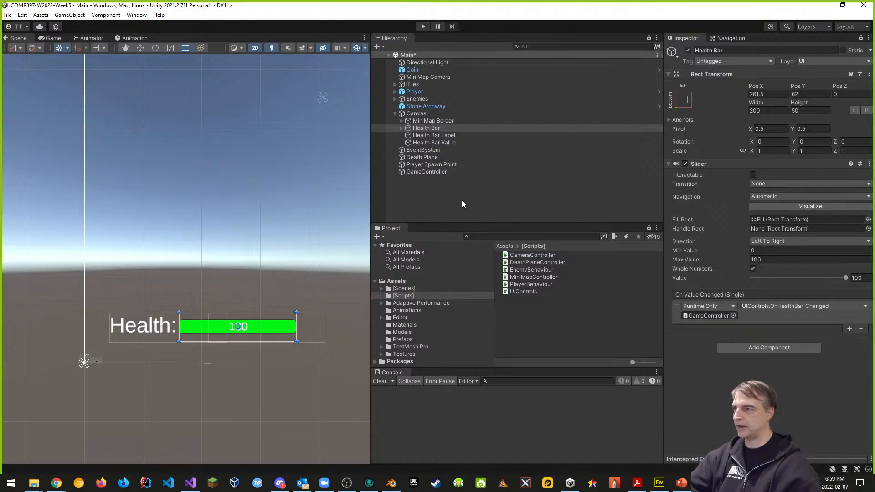
- Check GameController's UI Controls references and review the UIControls script in Visual Studio, then return to Unity
{"action": "left_click", "coordinate": [427, 172]}
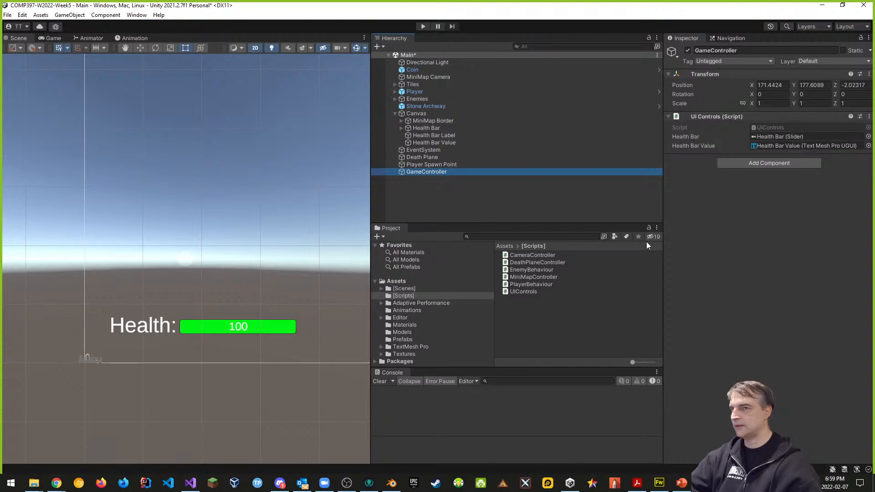
{"action": "double_click", "coordinate": [530, 294]}
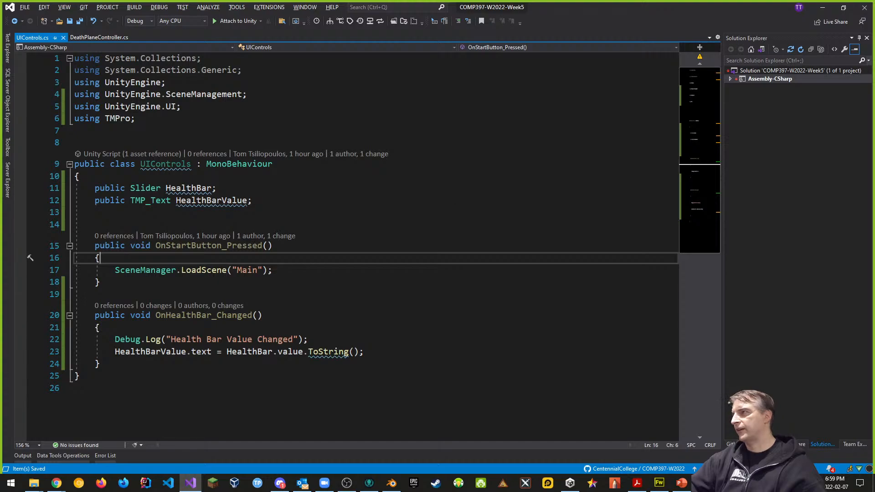
{"action": "left_click", "coordinate": [399, 212]}
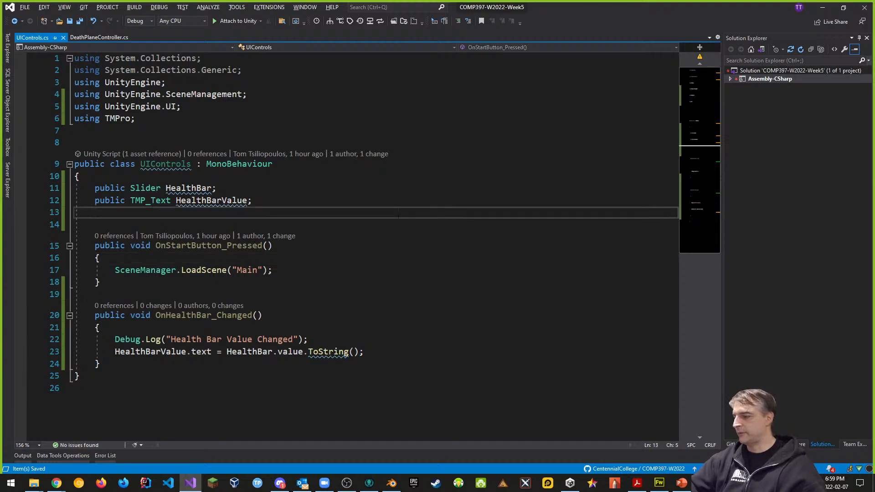
{"action": "key", "text": "alt+Tab"}
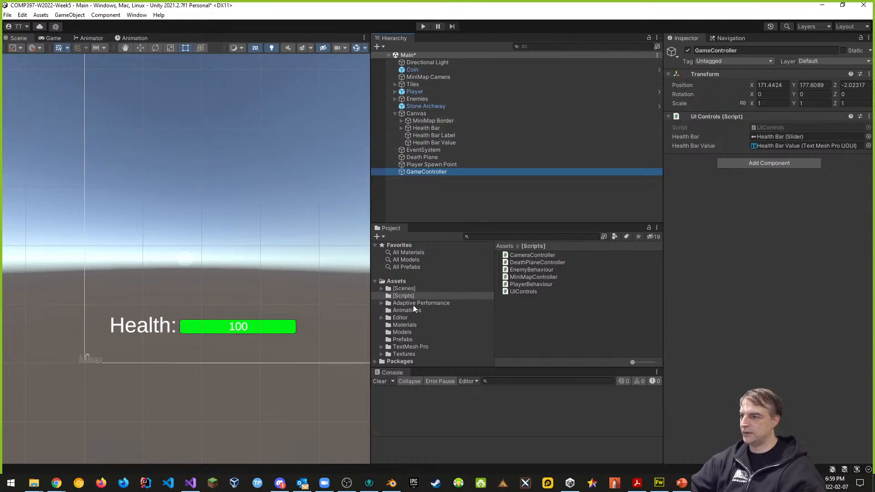
- Open Start Scene from the [Scenes] folder, saving the changes to the Main scene
{"action": "left_click", "coordinate": [404, 288]}
{"action": "double_click", "coordinate": [522, 270]}
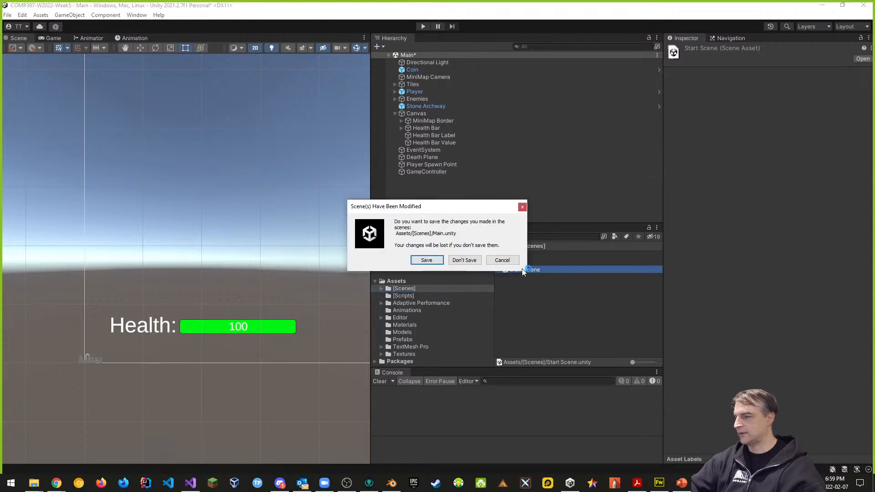
{"action": "left_click", "coordinate": [426, 260]}
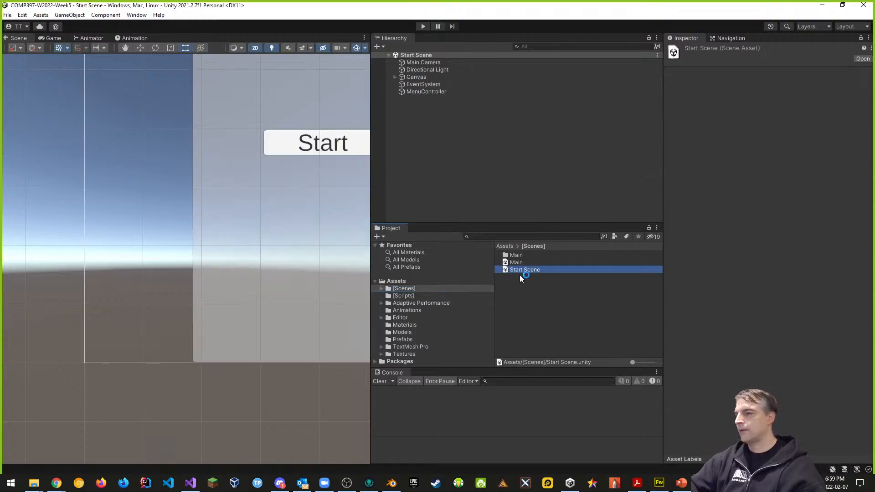
- Run the game from Start Scene, start the Main level with its Start button, and stop play mode
{"action": "left_click", "coordinate": [423, 26]}
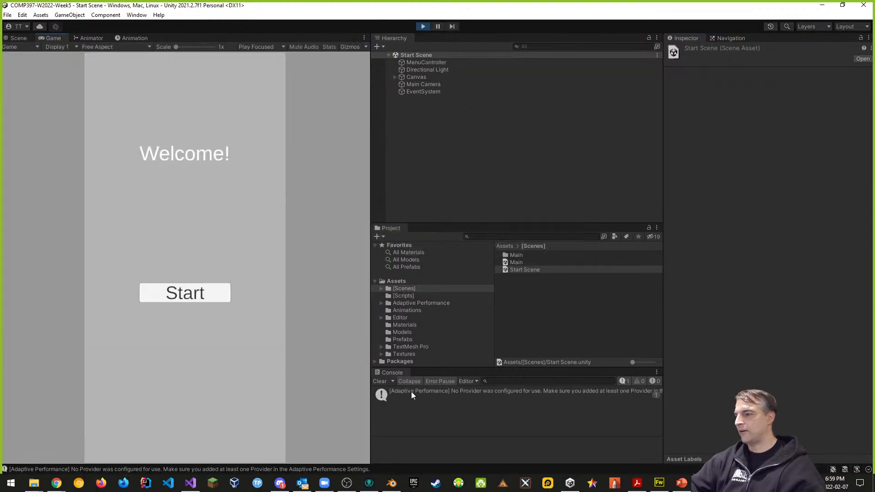
{"action": "left_click", "coordinate": [191, 292]}
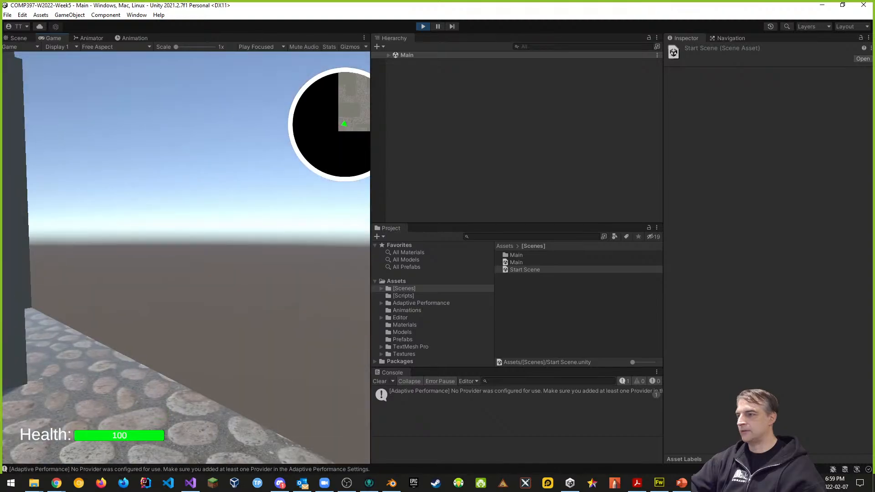
{"action": "key", "text": "Escape"}
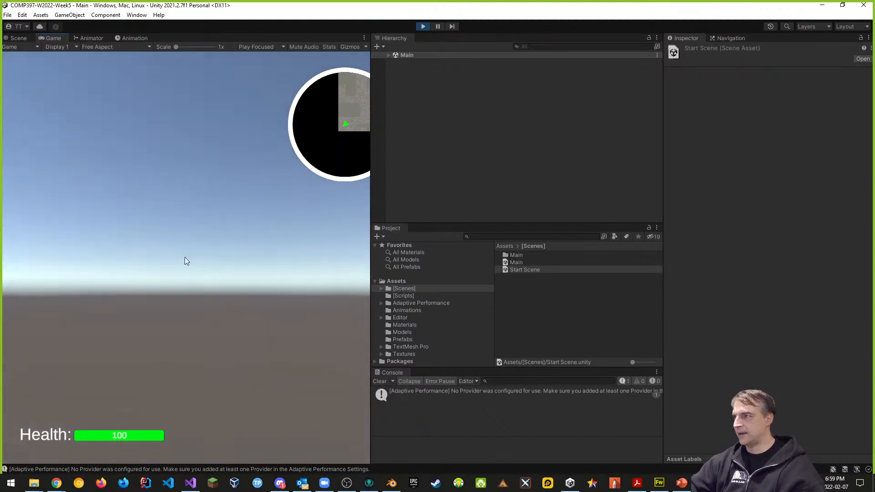
{"action": "left_click", "coordinate": [424, 27]}
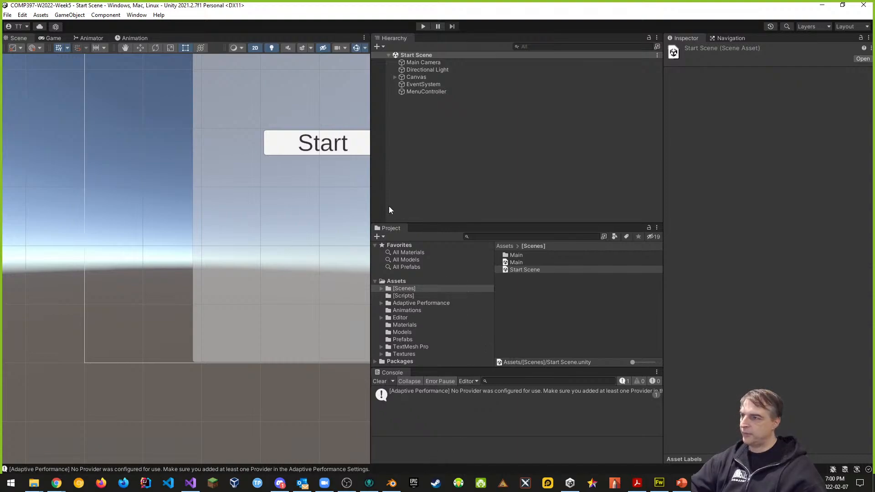
- Widen the Scene view moderately and reopen the Main scene with the health bar in view
{"action": "left_click_drag", "start_coordinate": [373, 200], "coordinate": [605, 201]}
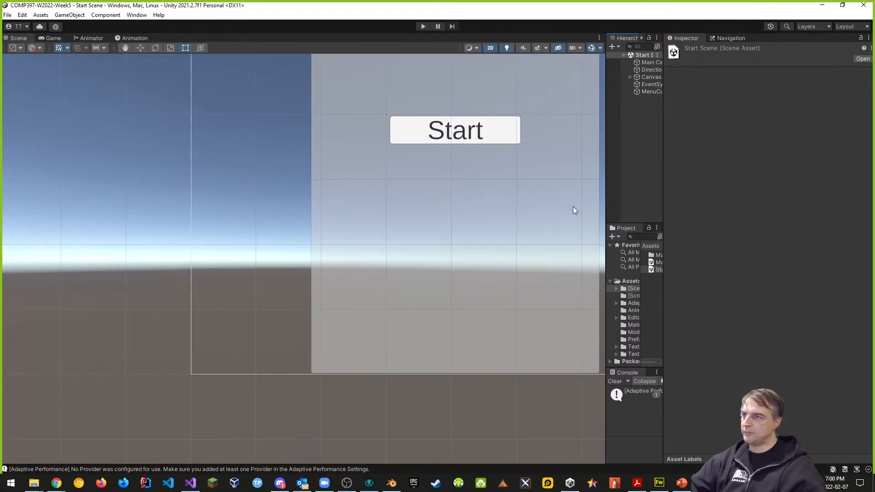
{"action": "middle_click_drag", "start_coordinate": [533, 282], "coordinate": [355, 324]}
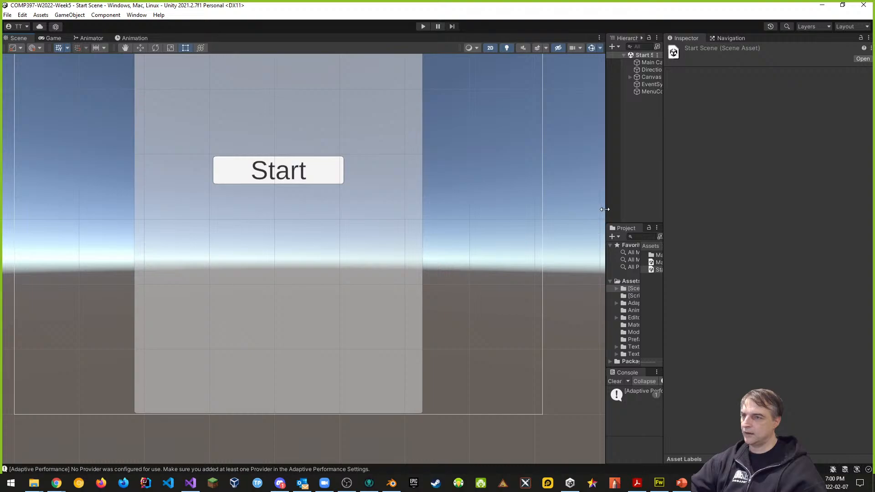
{"action": "left_click_drag", "start_coordinate": [605, 209], "coordinate": [450, 209]}
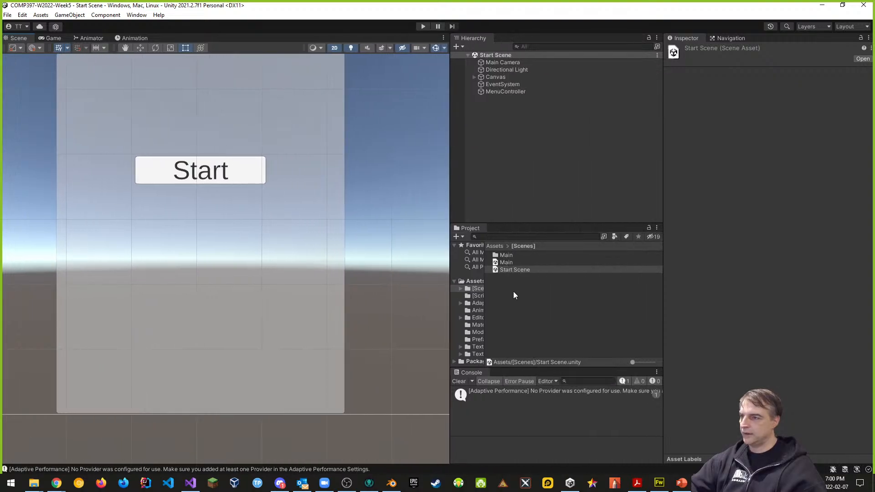
{"action": "double_click", "coordinate": [509, 265]}
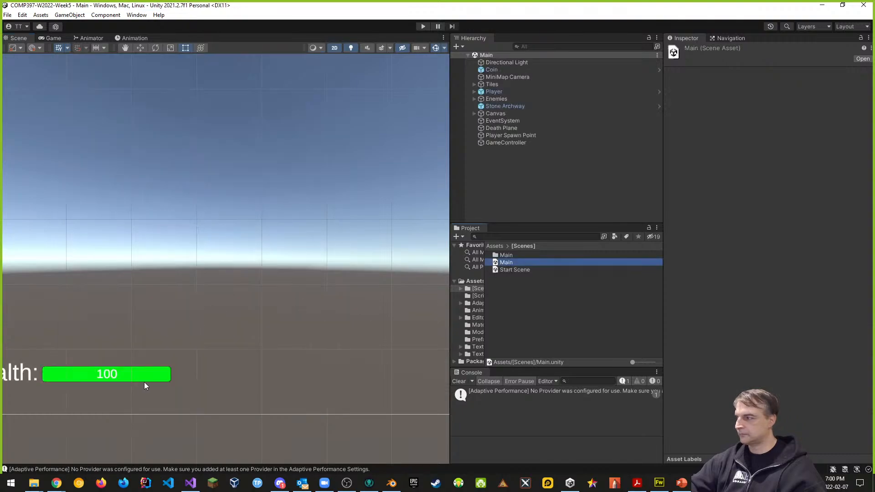
{"action": "middle_click_drag", "start_coordinate": [177, 413], "coordinate": [306, 409]}
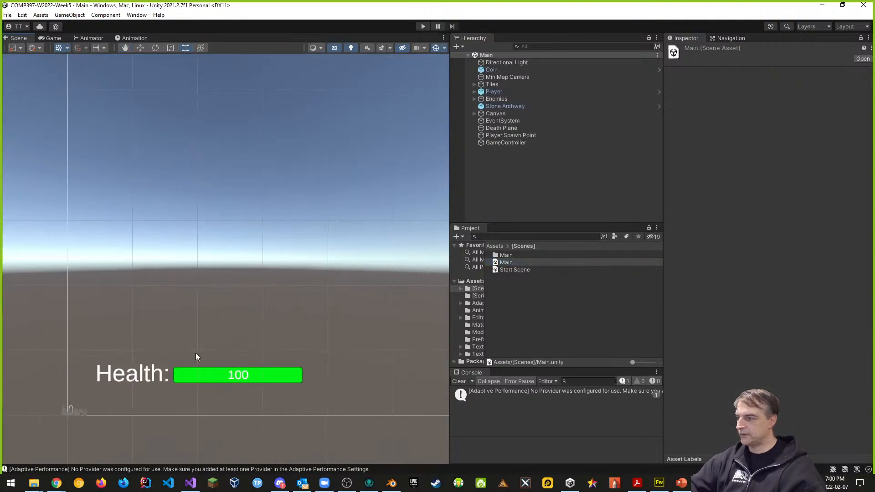
- Inspect the Health Bar slider's event settings, reselecting UIControls.OnHealthBar_Changed, and check its Navigation options
{"action": "left_click", "coordinate": [475, 113]}
{"action": "left_click", "coordinate": [510, 129]}
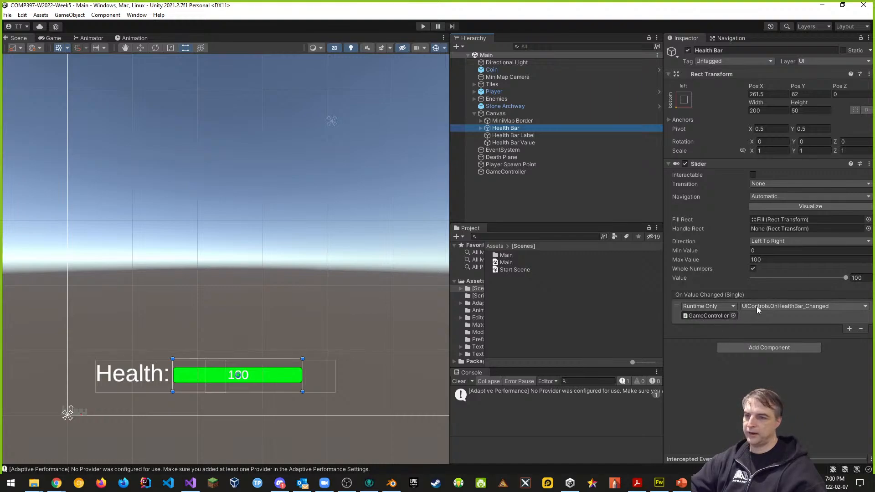
{"action": "left_click", "coordinate": [768, 306]}
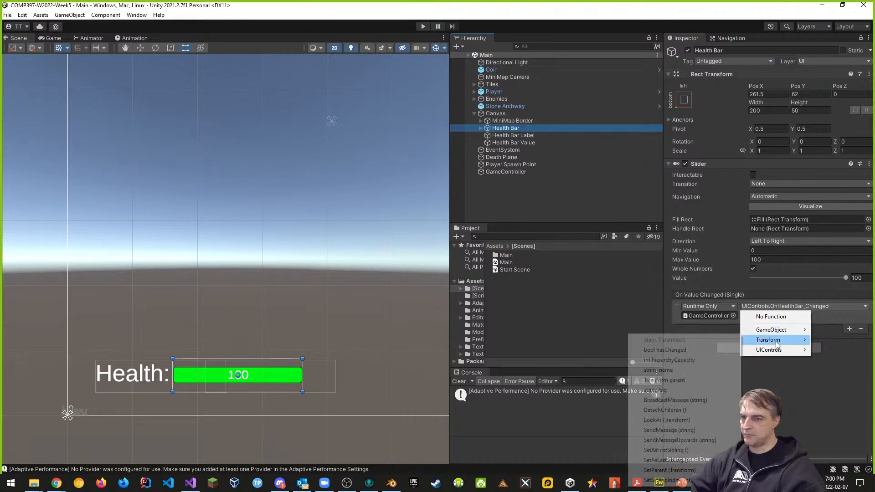
{"action": "mouse_move", "coordinate": [781, 355]}
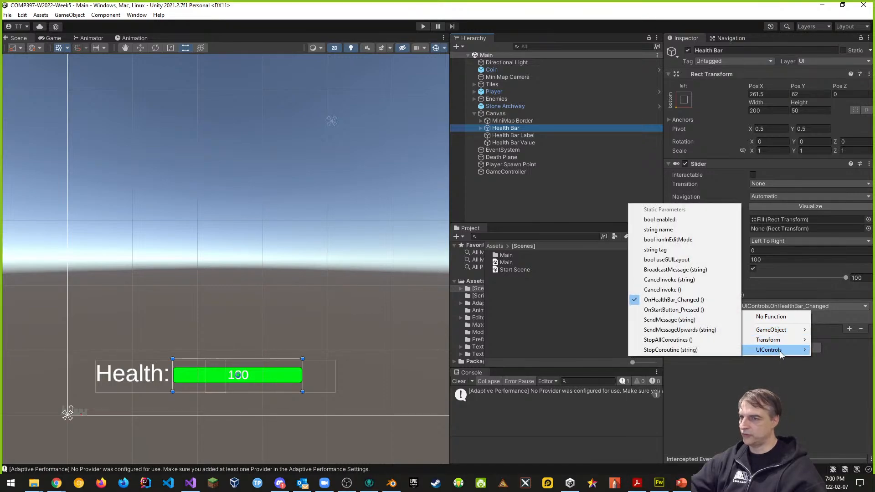
{"action": "left_click", "coordinate": [686, 303]}
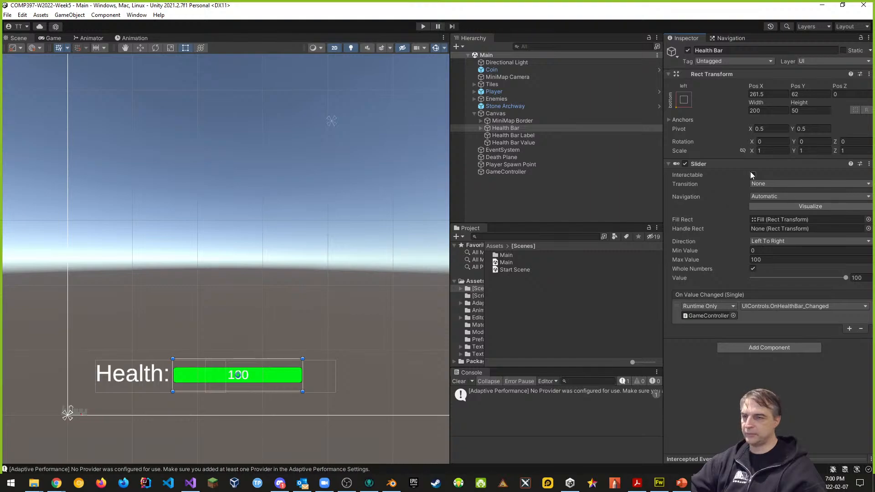
{"action": "left_click", "coordinate": [770, 196]}
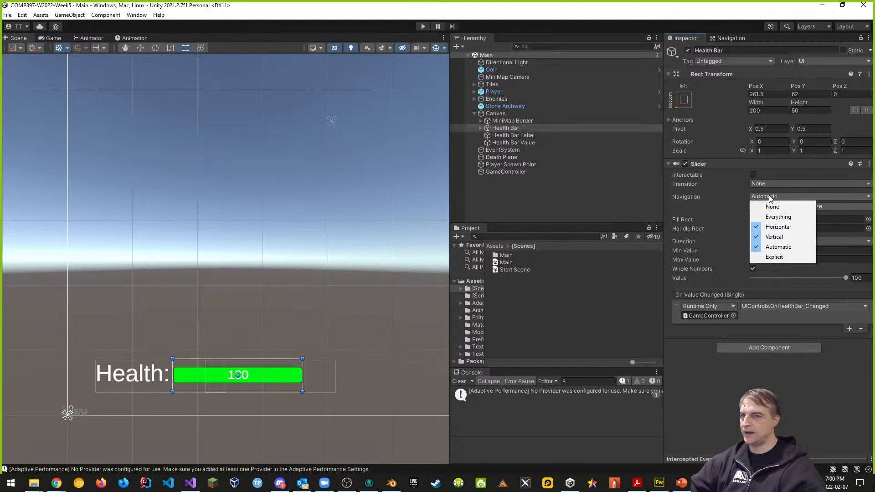
{"action": "left_click", "coordinate": [775, 376]}
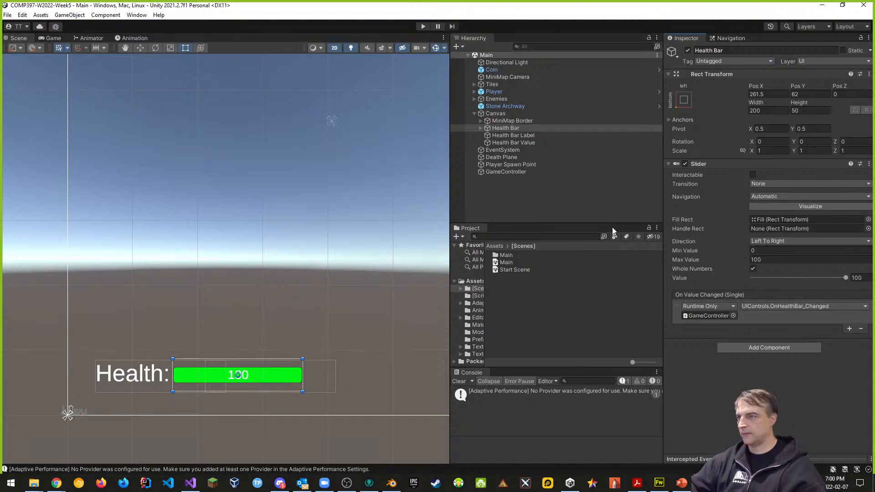
- Add a UI Slider to the Canvas and place it above the health bar at about X -184, Y -226
{"action": "right_click", "coordinate": [502, 115]}
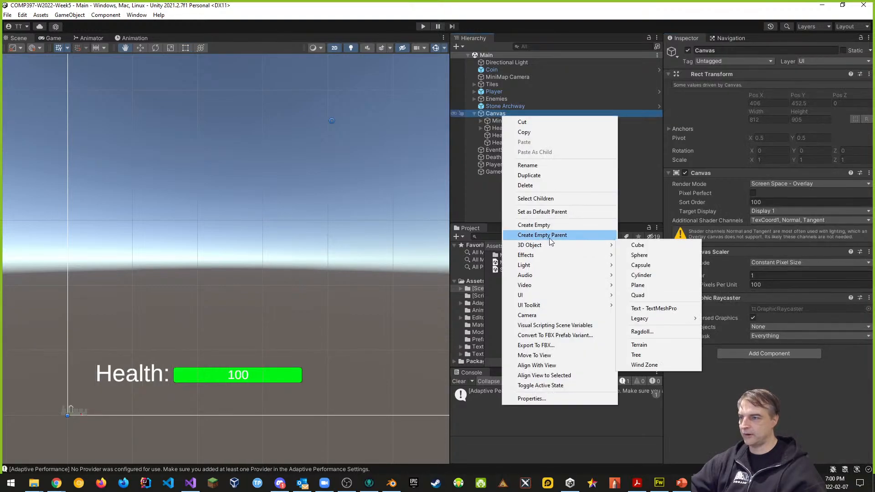
{"action": "mouse_move", "coordinate": [536, 303]}
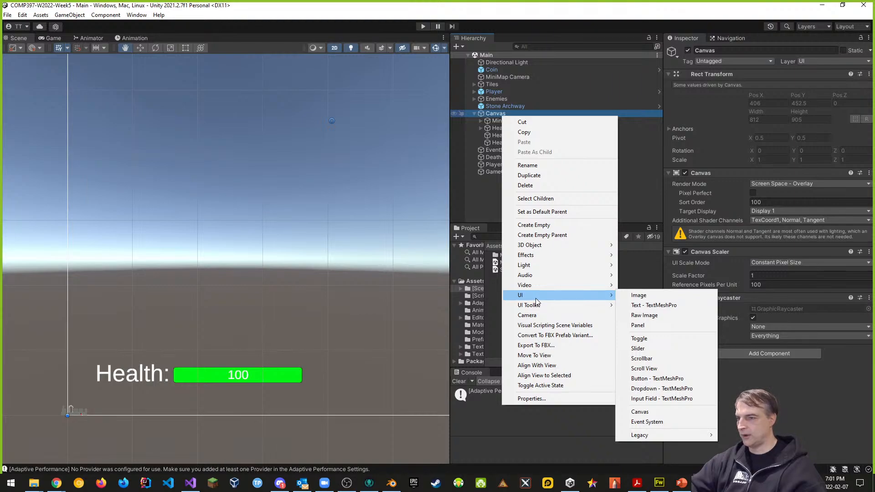
{"action": "left_click", "coordinate": [638, 349]}
{"action": "left_click_drag", "start_coordinate": [305, 122], "coordinate": [178, 273]}
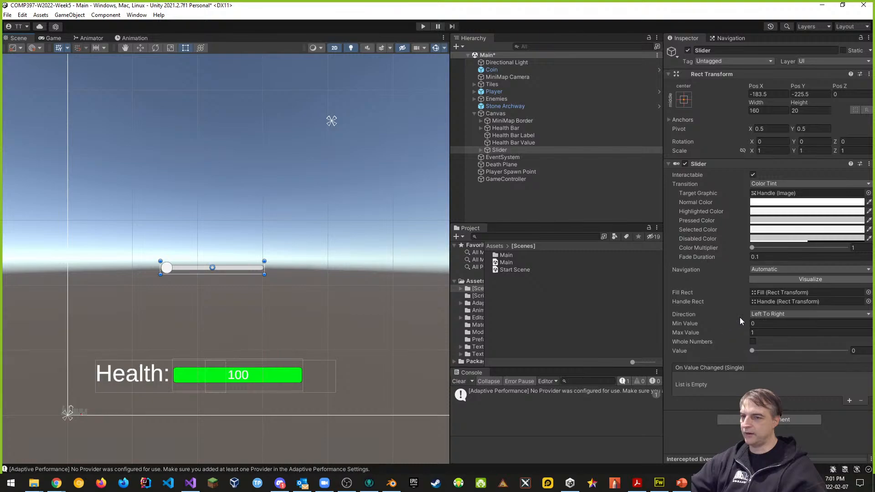
- Add an On Value Changed event to the new Slider that calls UIControls.OnHealthBar_Changed on GameController
{"action": "left_click", "coordinate": [849, 400]}
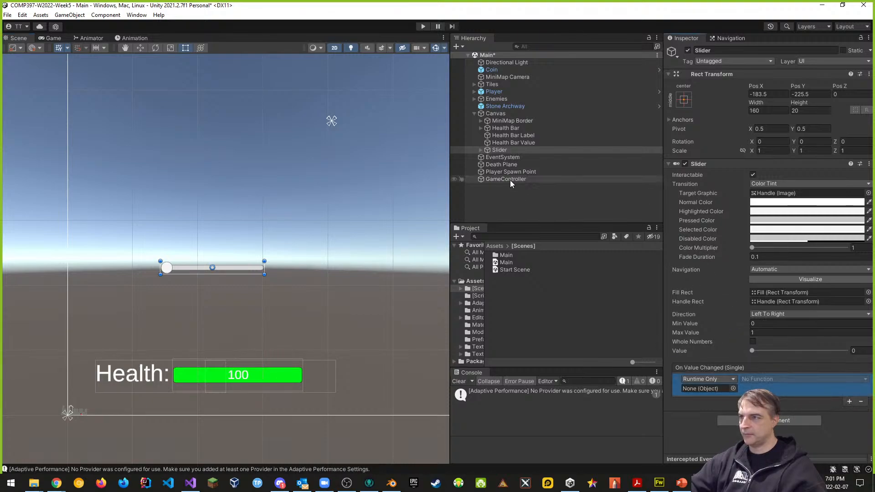
{"action": "left_click_drag", "start_coordinate": [510, 179], "coordinate": [711, 394]}
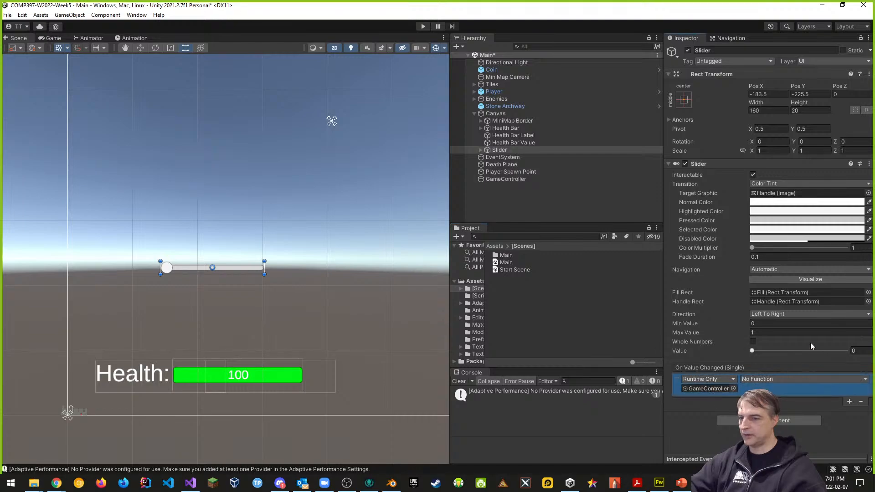
{"action": "left_click", "coordinate": [770, 381]}
{"action": "mouse_move", "coordinate": [791, 422]}
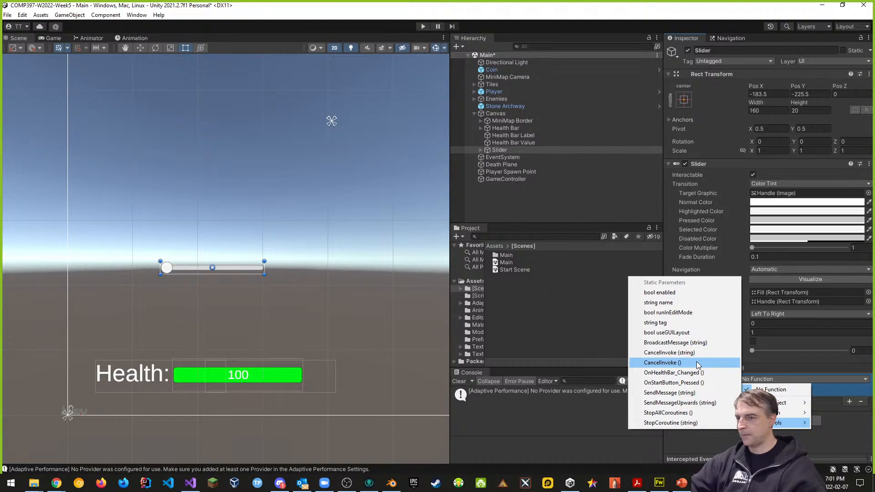
{"action": "left_click", "coordinate": [675, 373]}
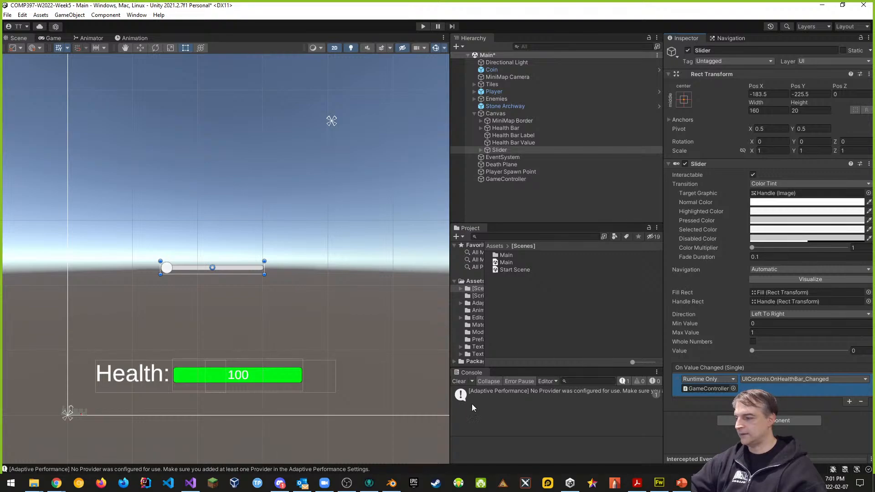
- In Visual Studio, comment out the HealthBarValue.text assignment in OnHealthBar_Changed of UIControls.cs and save the script
{"action": "left_click", "coordinate": [190, 483]}
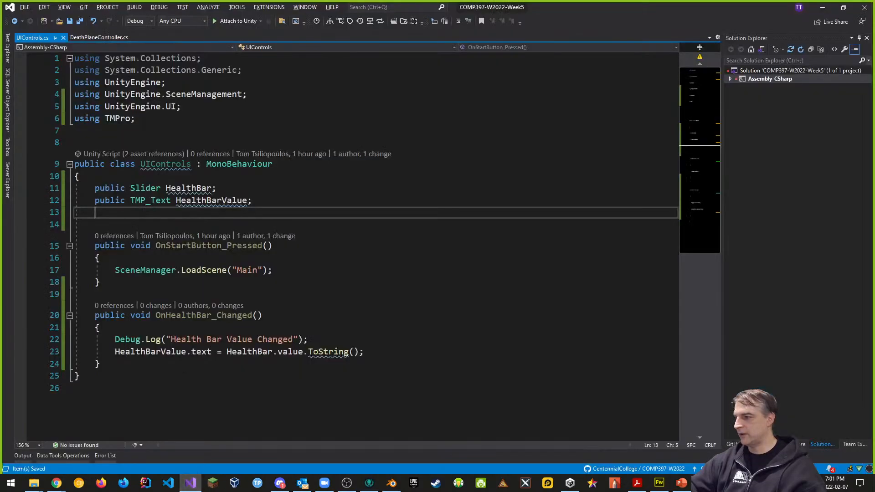
{"action": "left_click", "coordinate": [115, 352]}
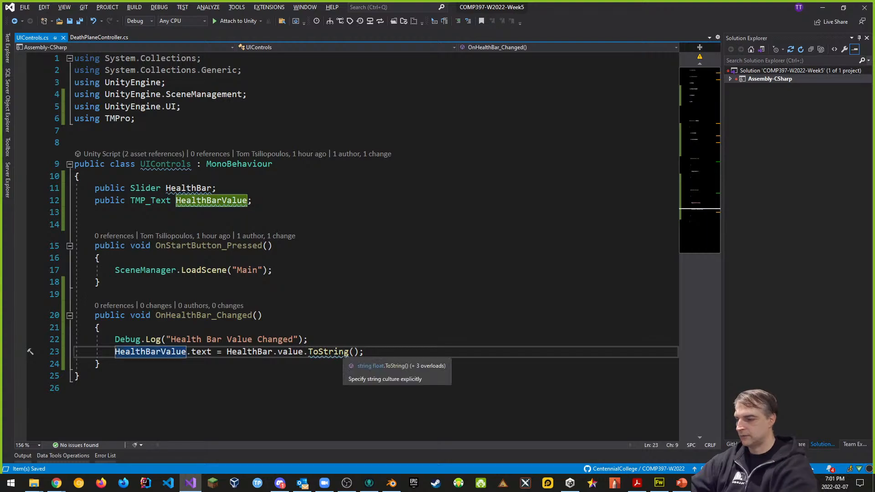
{"action": "type", "text": "//"}
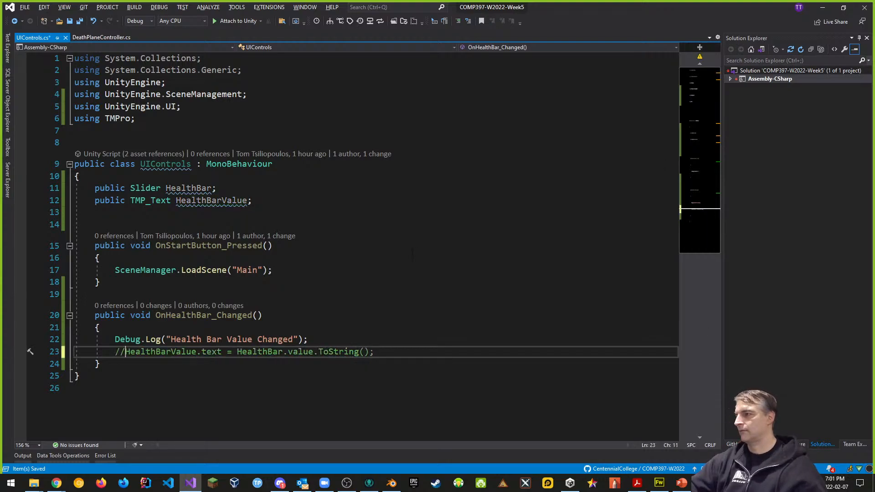
{"action": "left_click", "coordinate": [344, 258]}
{"action": "key", "text": "ctrl+s"}
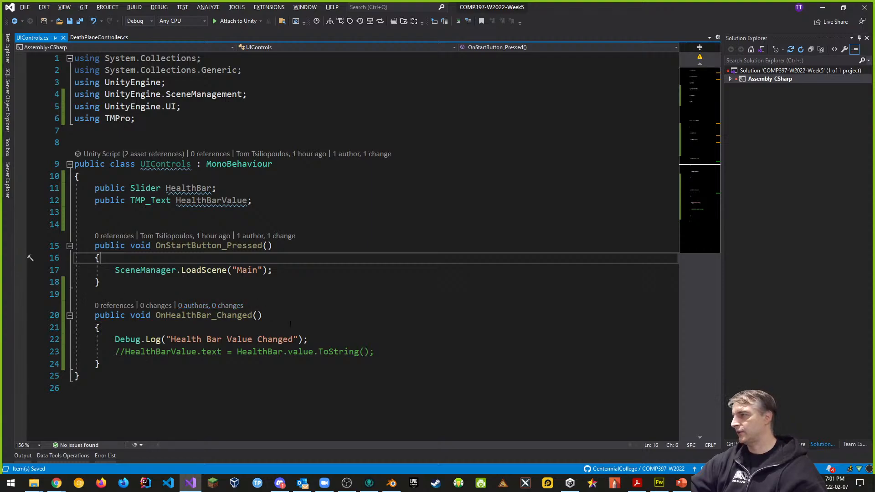
{"action": "left_click", "coordinate": [315, 315]}
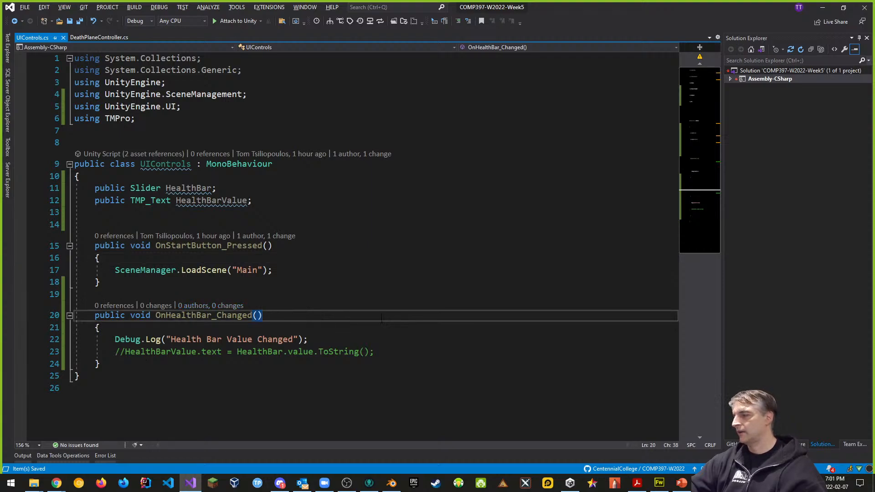
- Switch to Unity and play the scene, try moving the test slider in the game, set its Value to 1, and stop playing
{"action": "key", "text": "alt+Tab"}
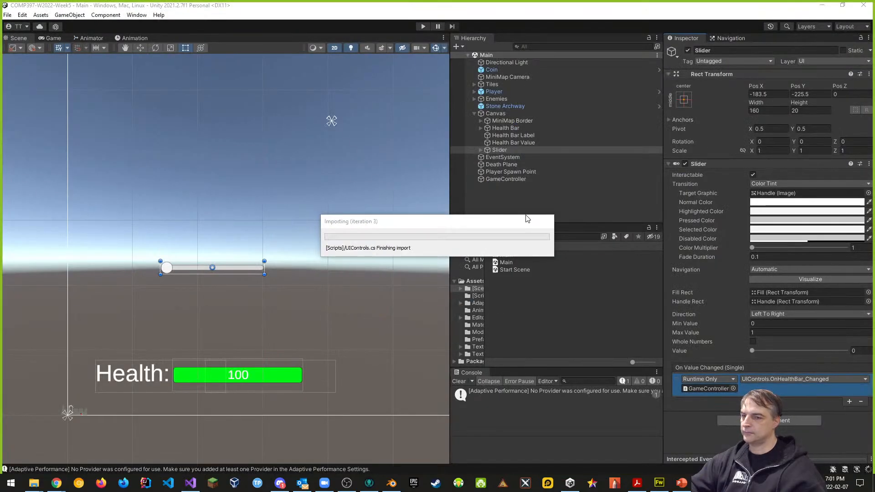
{"action": "left_click", "coordinate": [424, 26]}
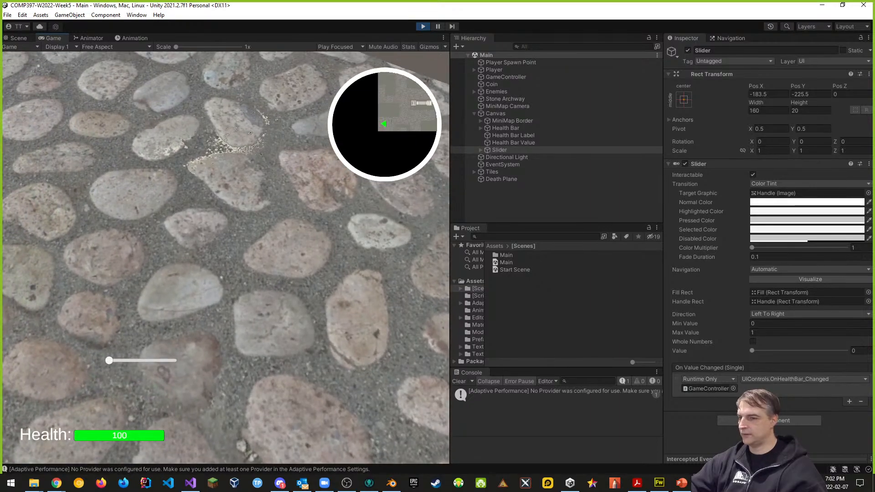
{"action": "key", "text": "Escape"}
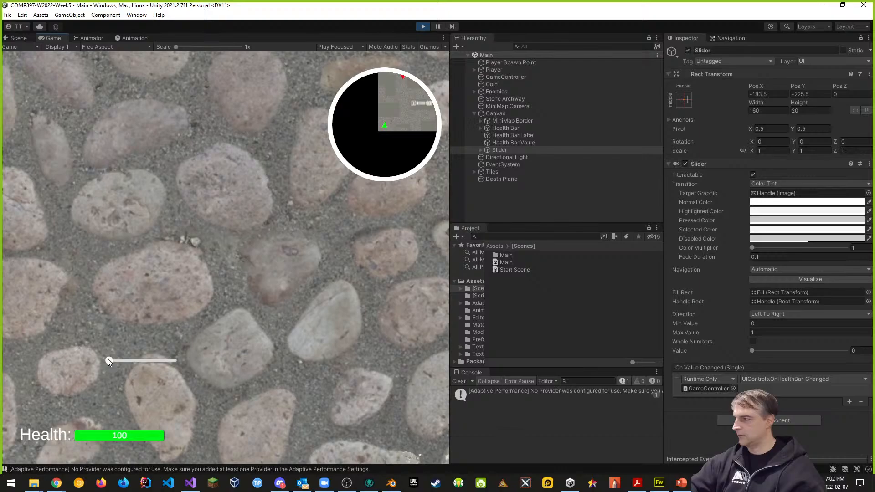
{"action": "left_click", "coordinate": [108, 359]}
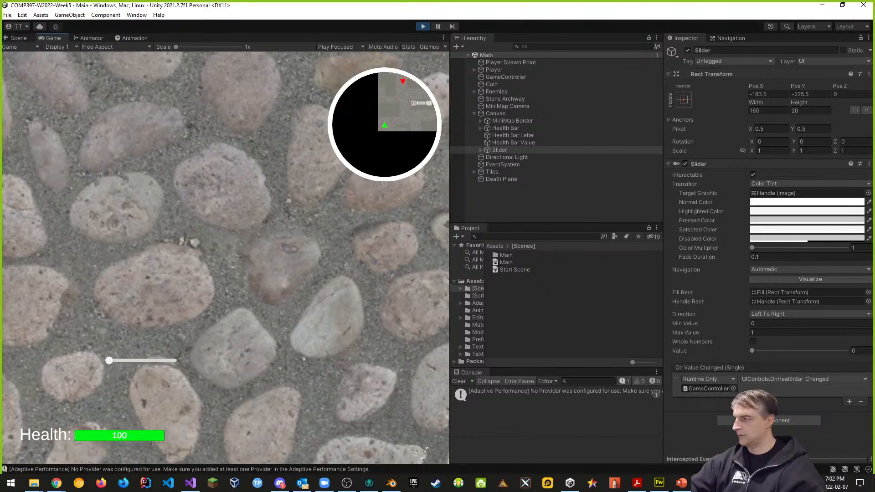
{"action": "key", "text": "Escape"}
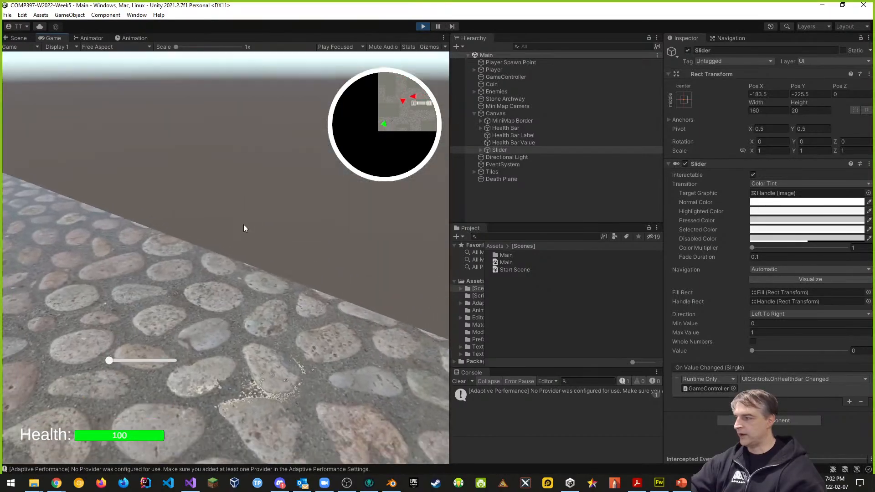
{"action": "left_click", "coordinate": [113, 360]}
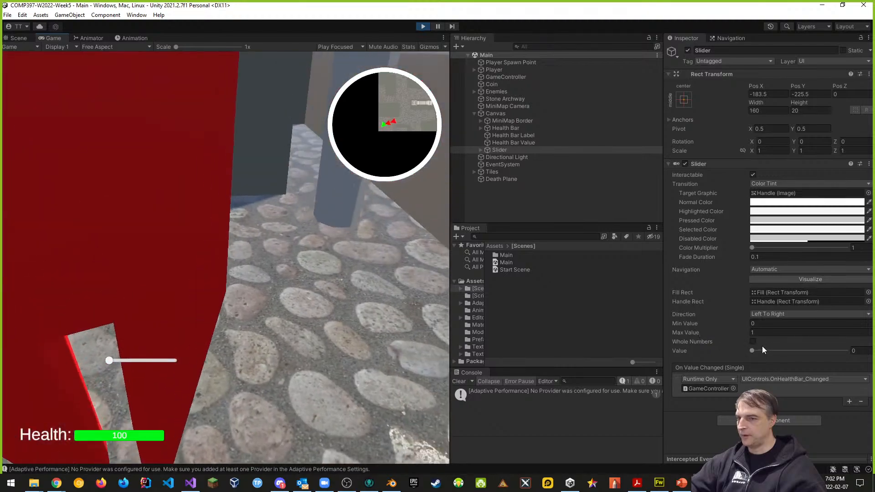
{"action": "left_click_drag", "start_coordinate": [752, 351], "coordinate": [847, 350]}
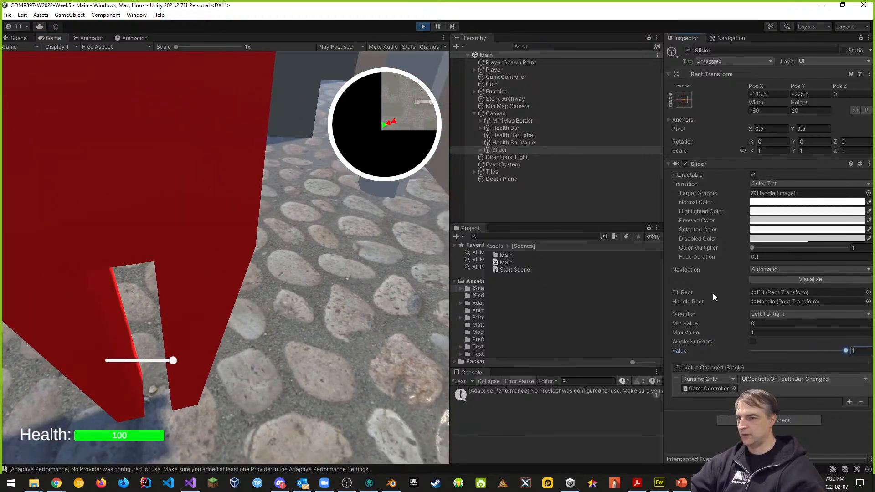
{"action": "left_click", "coordinate": [423, 26]}
- Set the test Slider's Max Value to 100 and its Value to 100
{"action": "left_click_drag", "start_coordinate": [757, 351], "coordinate": [848, 350]}
{"action": "left_click", "coordinate": [771, 333]}
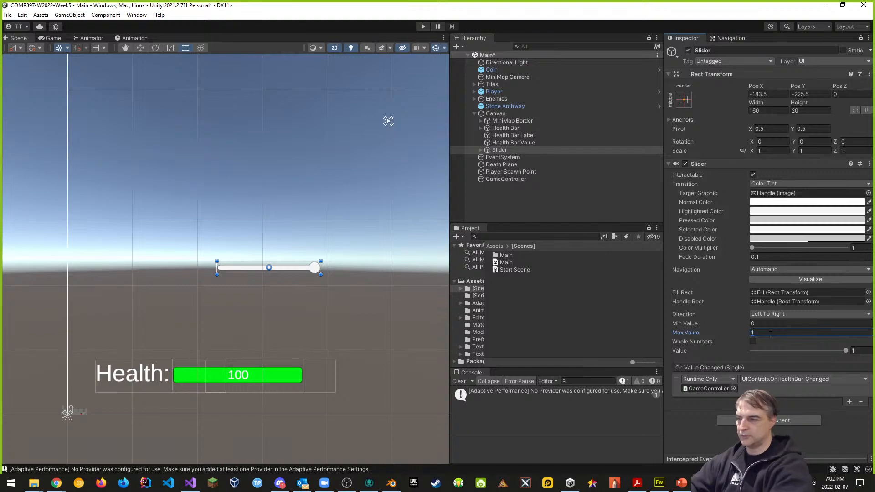
{"action": "type", "text": "100"}
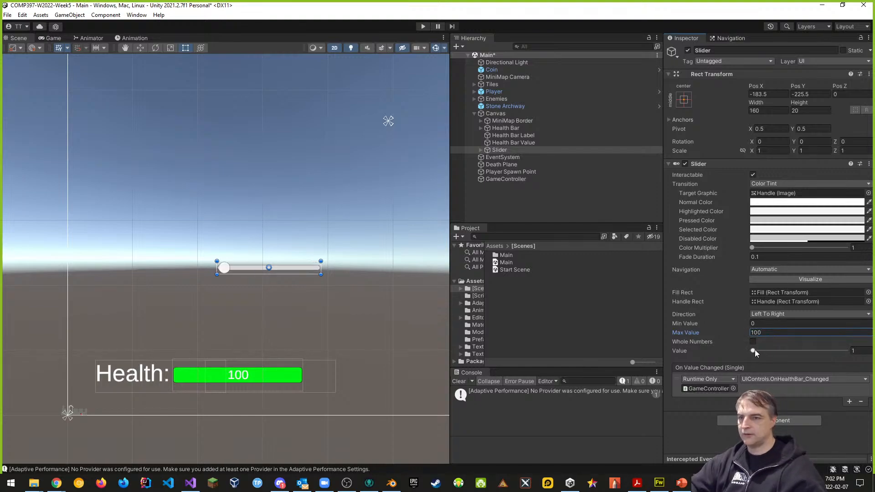
{"action": "left_click_drag", "start_coordinate": [753, 351], "coordinate": [850, 351]}
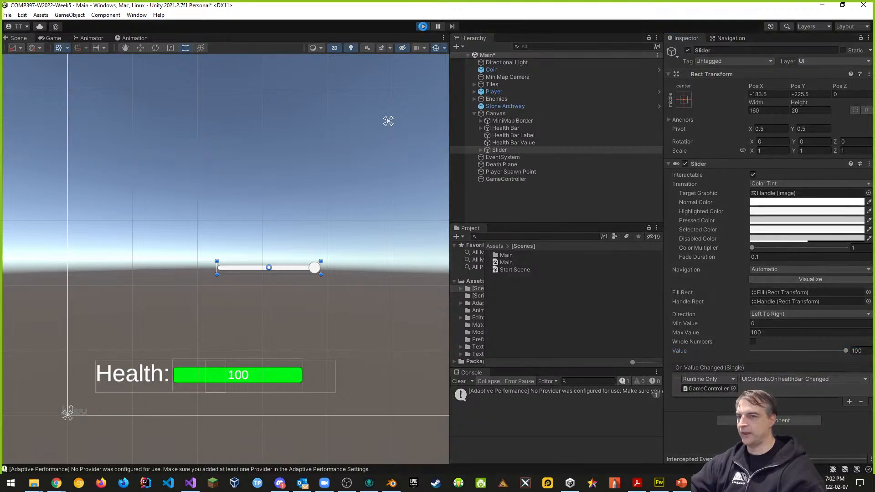
- Play the scene, lower the test Slider's Value to about 58.7, try grabbing its handle in the game, and stop playing
{"action": "left_click", "coordinate": [423, 26]}
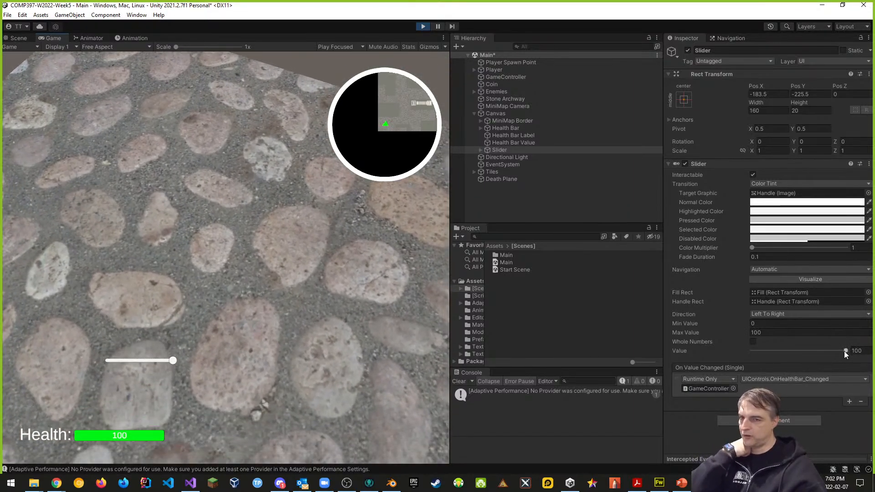
{"action": "left_click_drag", "start_coordinate": [846, 349], "coordinate": [807, 350]}
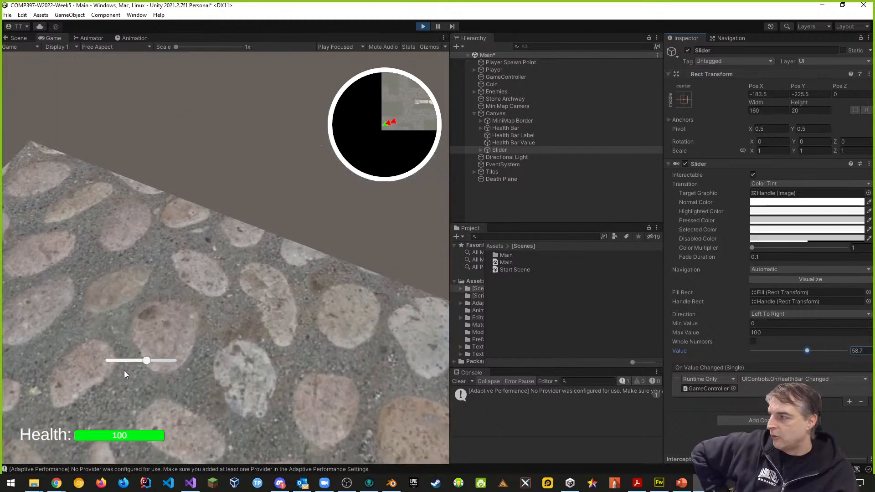
{"action": "left_click", "coordinate": [149, 359]}
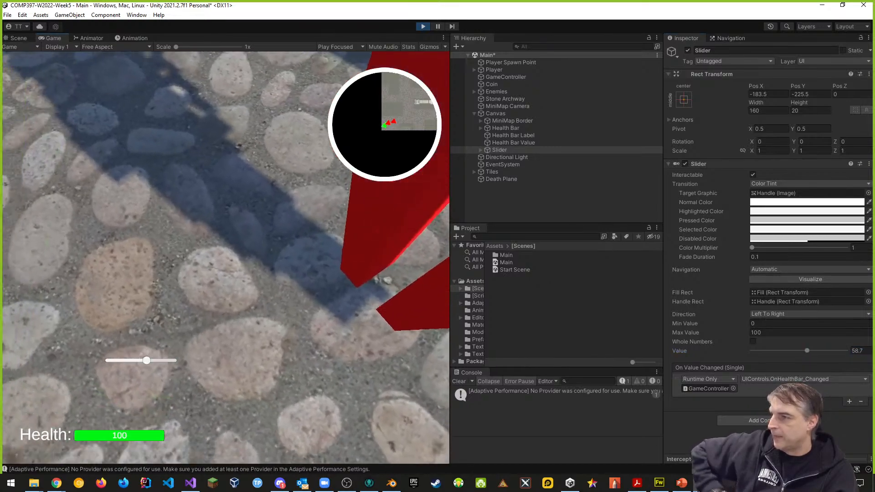
{"action": "key", "text": "Escape"}
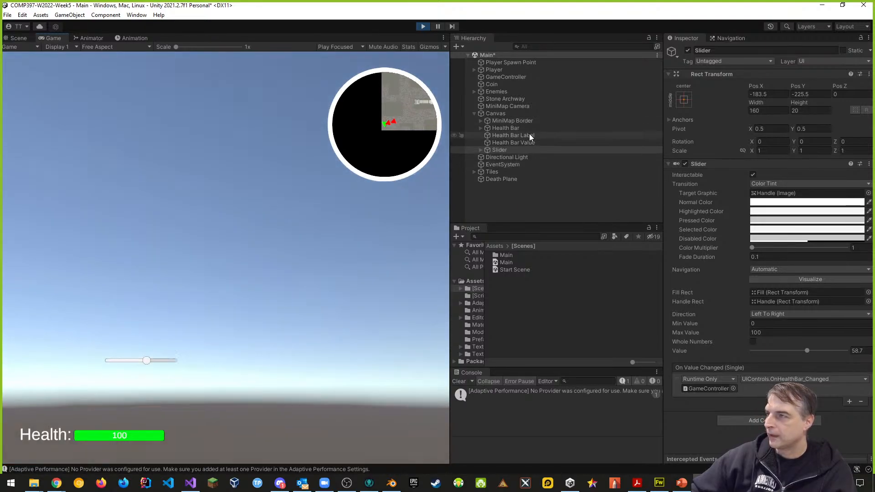
{"action": "left_click", "coordinate": [424, 26]}
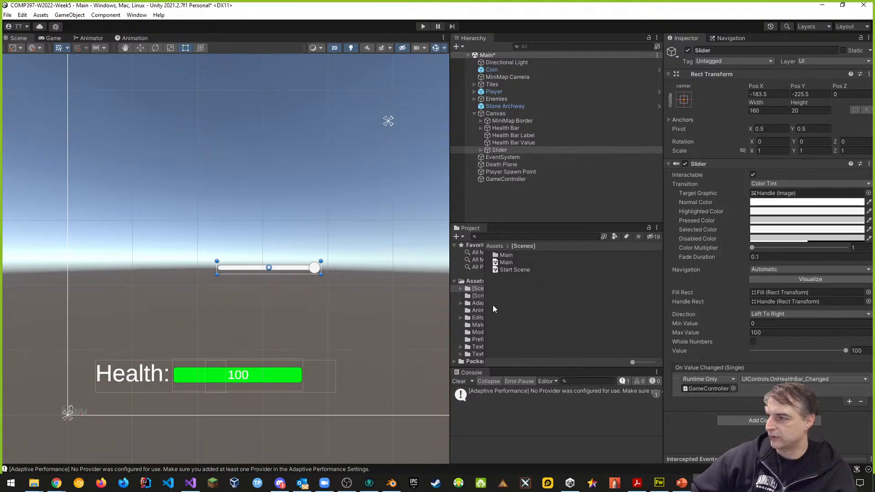
- Open the CameraController script from the Scripts folder, comment out the Cursor.lockState line in Start, and save it
{"action": "left_click_drag", "start_coordinate": [484, 321], "coordinate": [556, 318]}
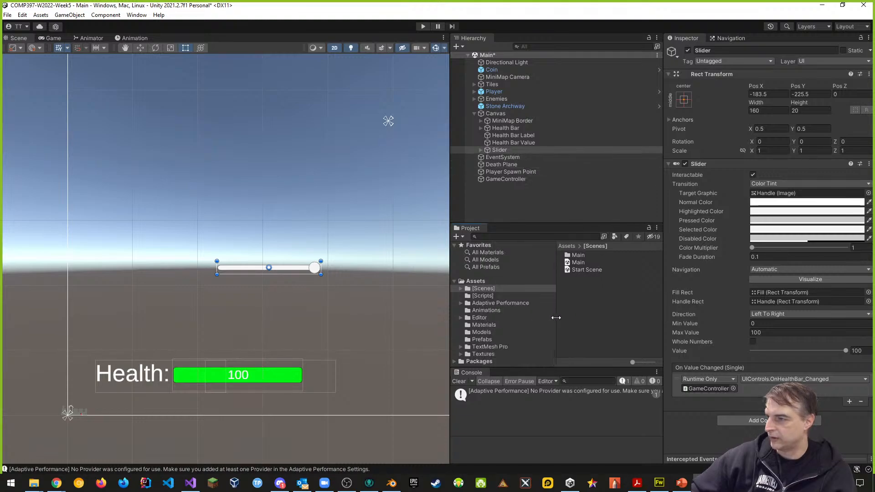
{"action": "left_click", "coordinate": [493, 296]}
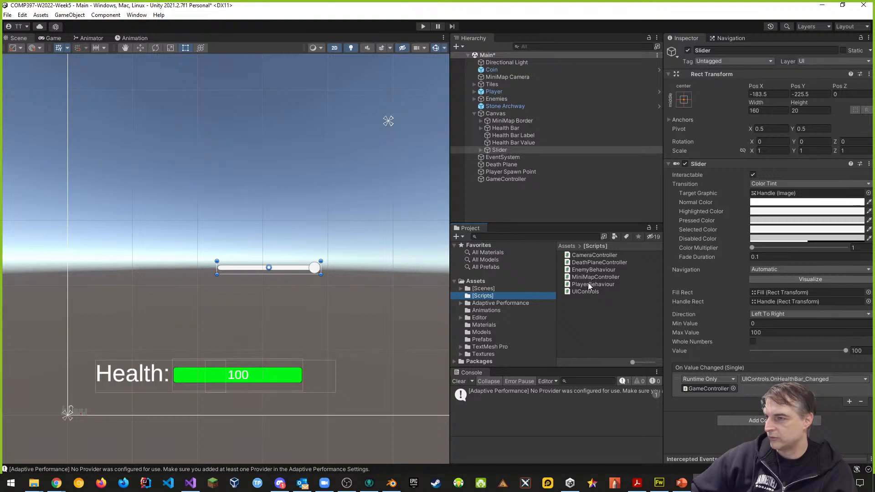
{"action": "double_click", "coordinate": [588, 256]}
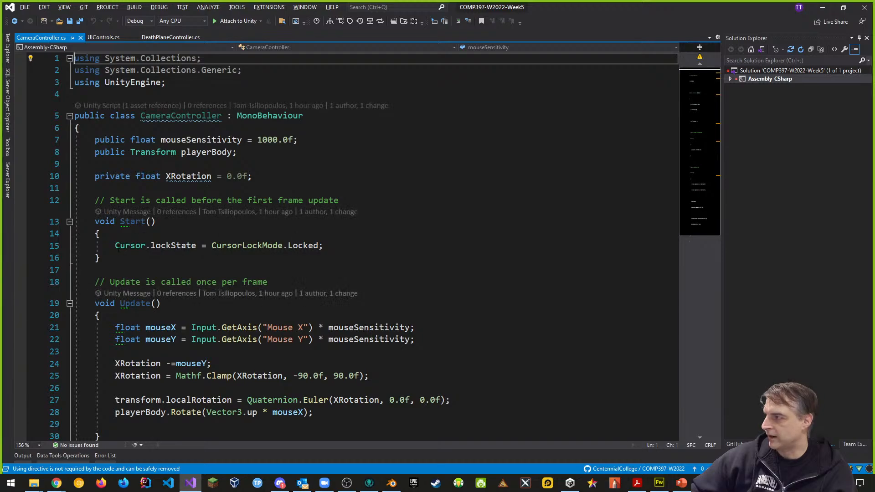
{"action": "left_click", "coordinate": [236, 246]}
{"action": "key", "text": "Home"}
{"action": "type", "text": "//"}
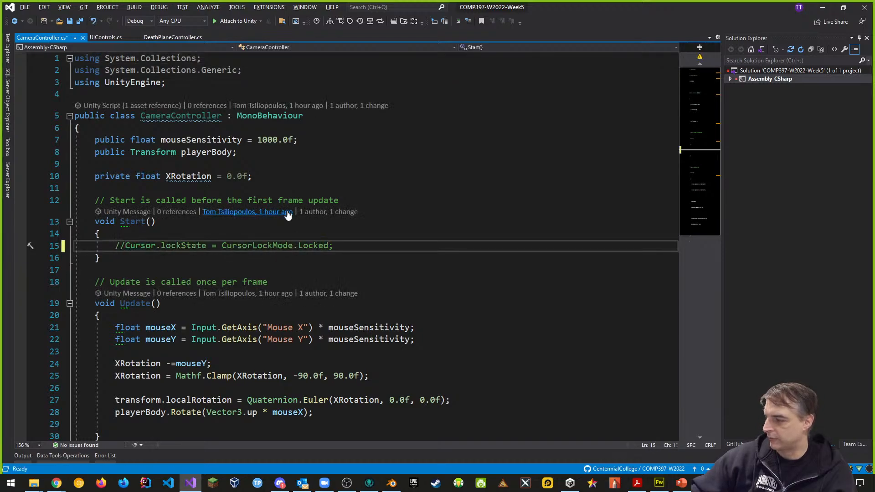
{"action": "key", "text": "ctrl+s"}
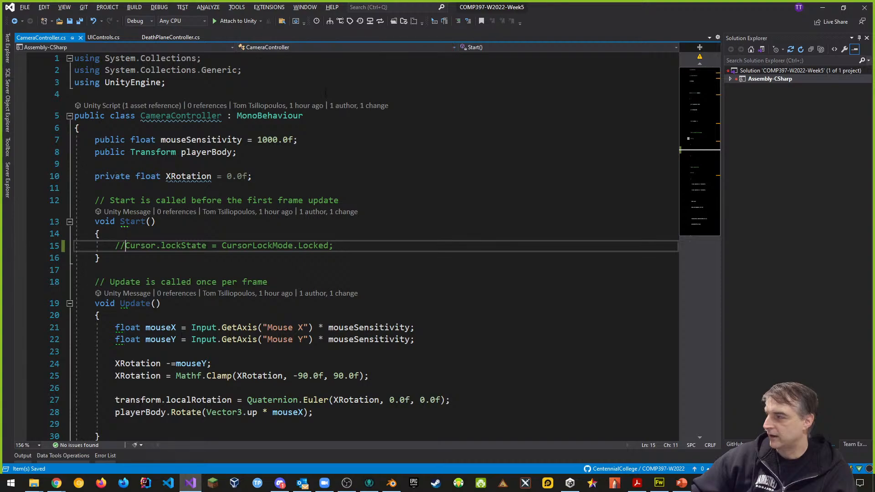
- Return to Unity, play the scene, and move the test slider's handle in the game to test its event
{"action": "key", "text": "alt+Tab"}
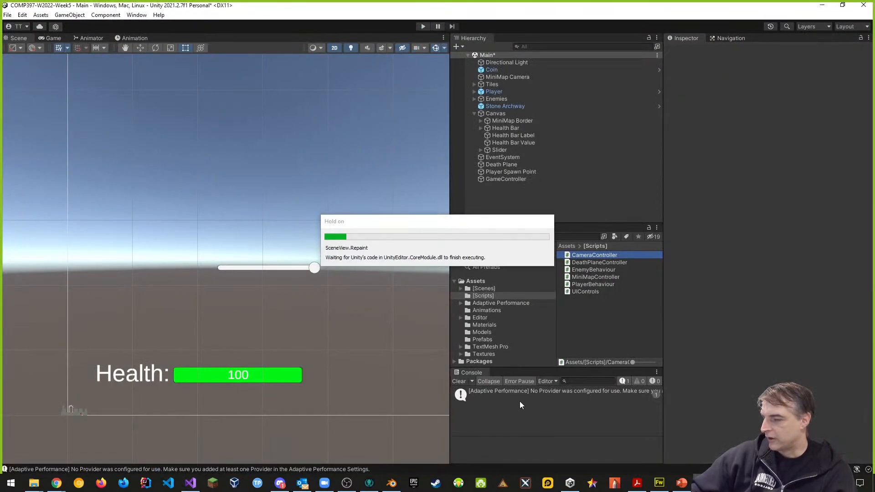
{"action": "left_click", "coordinate": [423, 27]}
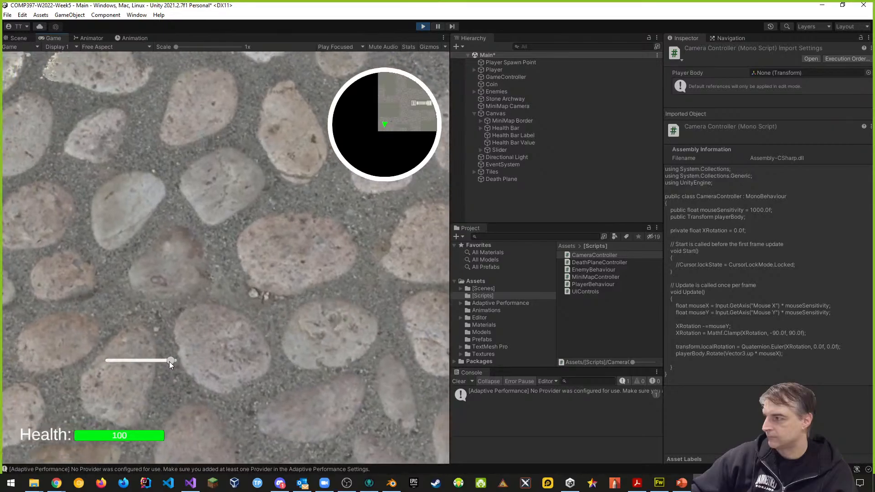
{"action": "mouse_move", "coordinate": [169, 362]}
{"action": "left_mouse_down"}
{"action": "mouse_move", "coordinate": [142, 362]}
{"action": "mouse_move", "coordinate": [180, 364]}
{"action": "left_mouse_up"}
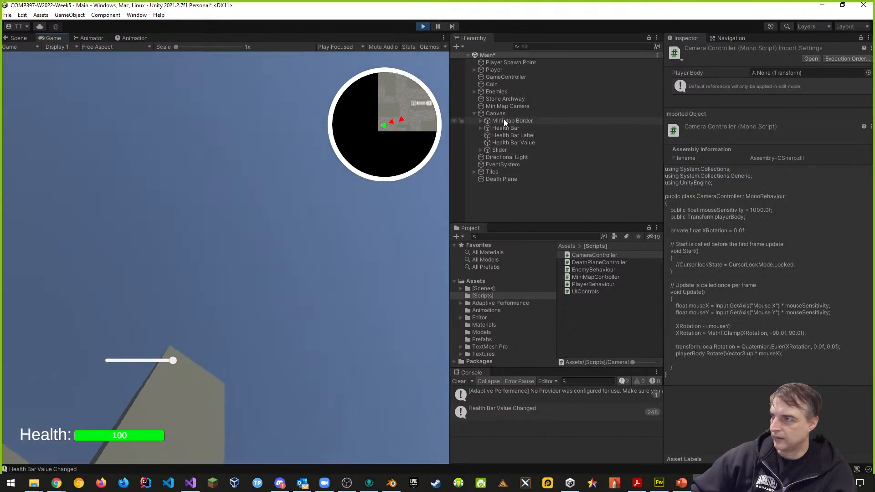
- Select the Slider in the running scene, clear the console, test changing its Value from the component settings, and stop playing
{"action": "left_click", "coordinate": [498, 114]}
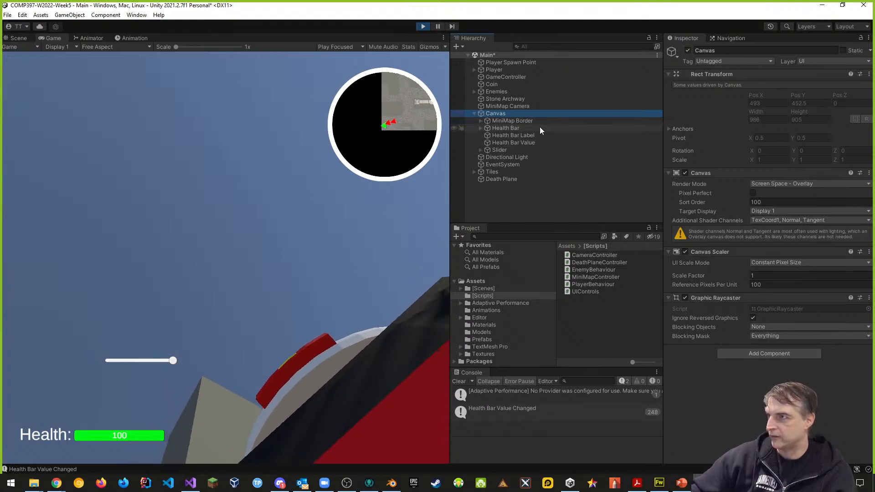
{"action": "left_click", "coordinate": [517, 149]}
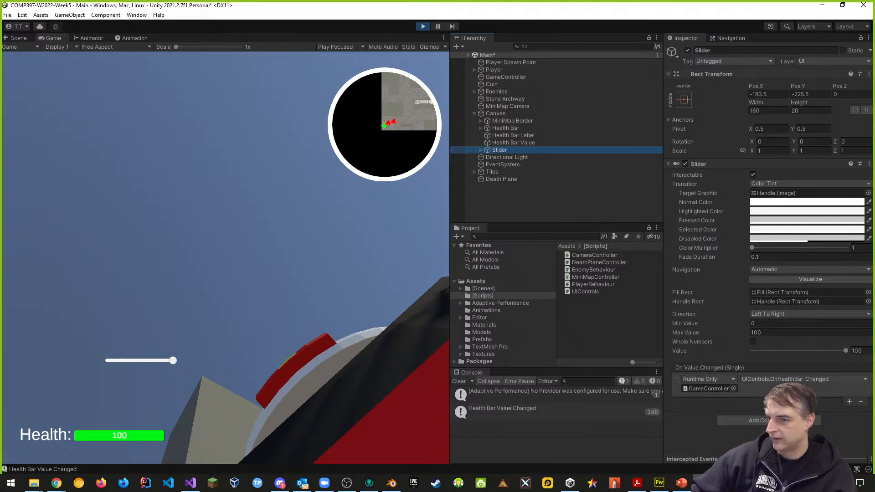
{"action": "left_click", "coordinate": [458, 381]}
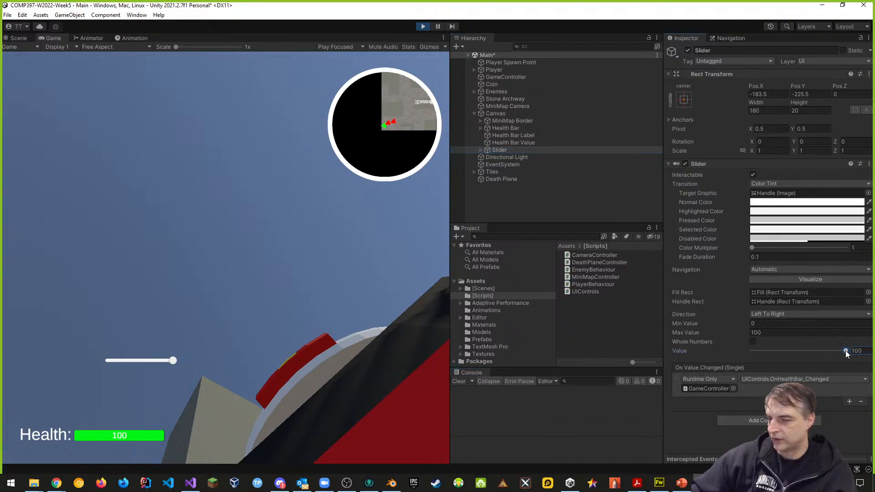
{"action": "mouse_move", "coordinate": [846, 351]}
{"action": "left_mouse_down"}
{"action": "mouse_move", "coordinate": [795, 351]}
{"action": "mouse_move", "coordinate": [852, 351]}
{"action": "left_mouse_up"}
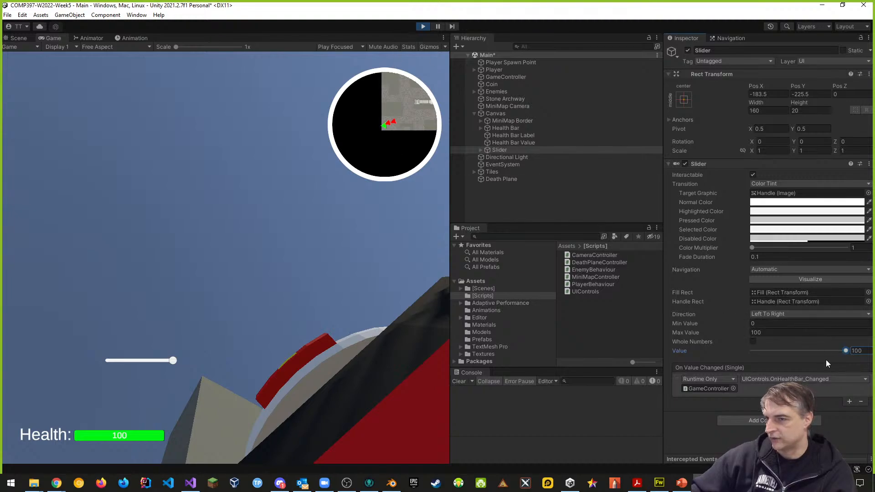
{"action": "left_click", "coordinate": [422, 26]}
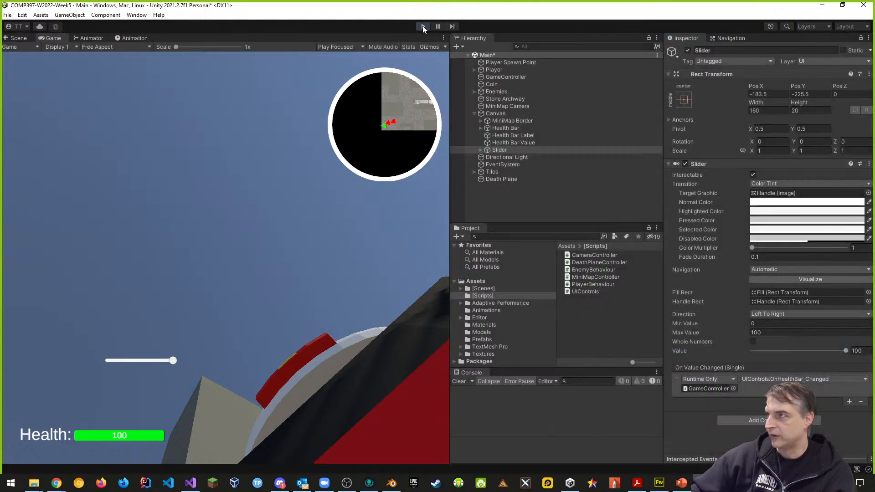
- Switch to Visual Studio and bring up the UIControls script
{"action": "key", "text": "alt+Tab"}
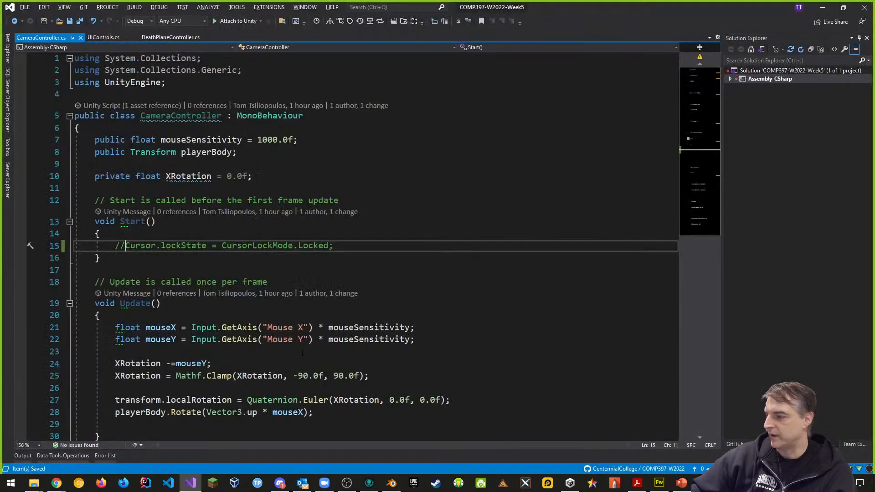
{"action": "scroll", "coordinate": [323, 311], "scroll_direction": "down", "scroll_amount": 3}
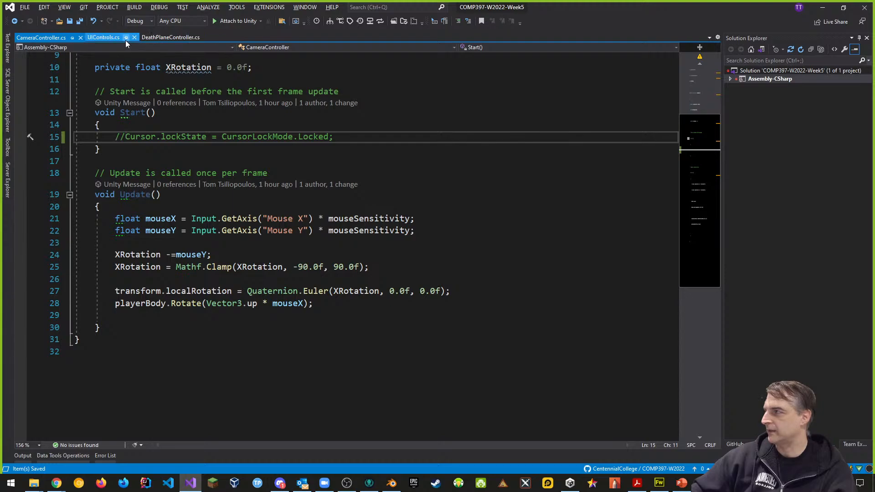
{"action": "left_click", "coordinate": [113, 38]}
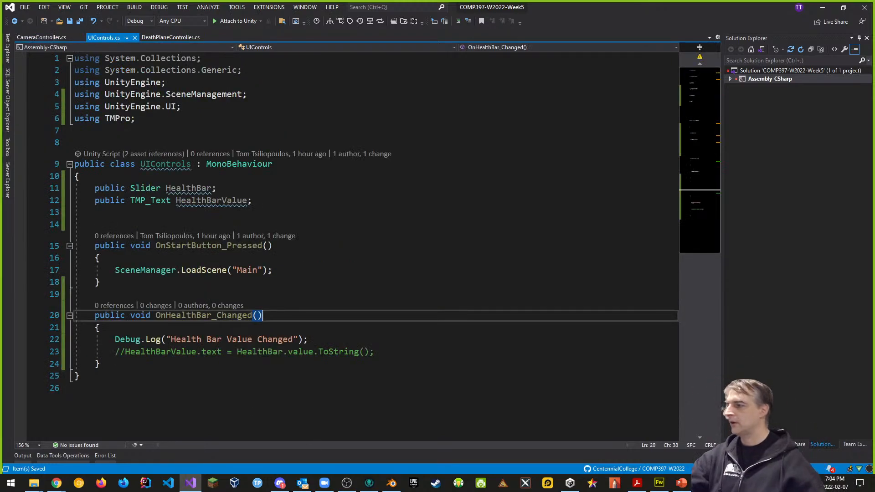
- Add the line HealthBar.value = 20; after the LoadScene call in OnStartButton_Pressed and save the script
{"action": "left_click", "coordinate": [159, 330]}
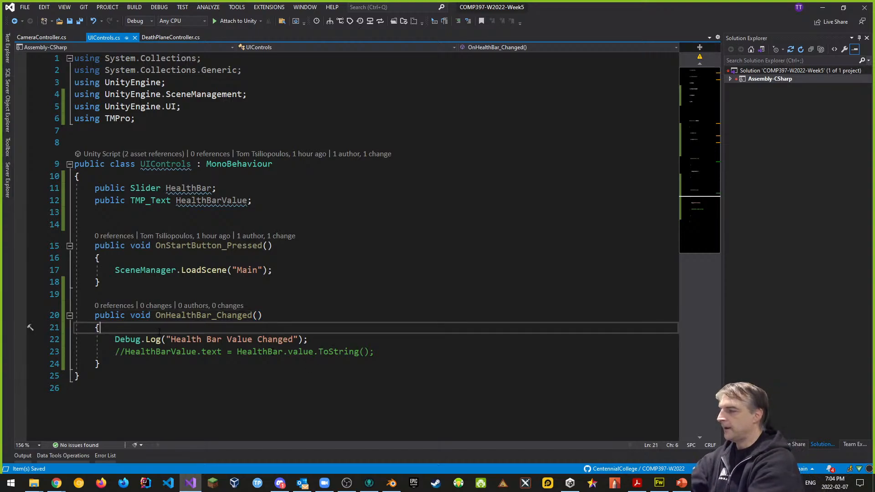
{"action": "key", "text": "Up"}
{"action": "key", "text": "Up"}
{"action": "key", "text": "Up"}
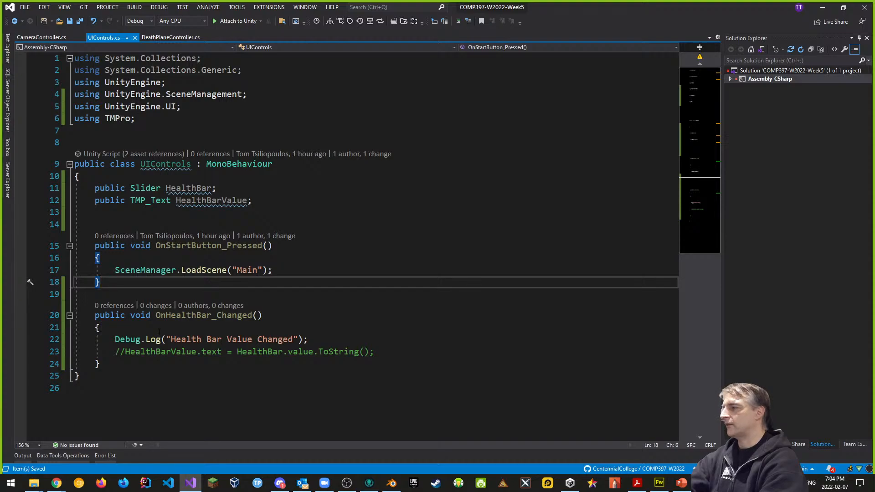
{"action": "key", "text": "Up"}
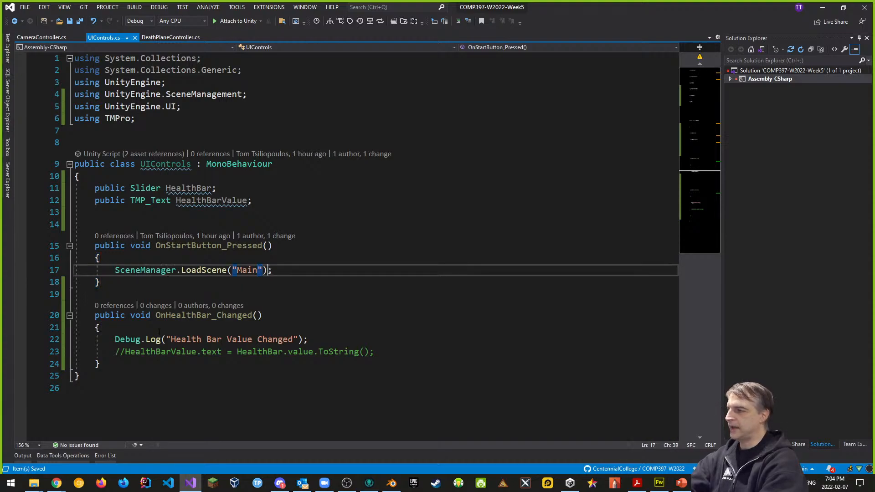
{"action": "key", "text": "End"}
{"action": "key", "text": "Return"}
{"action": "key", "text": "Return"}
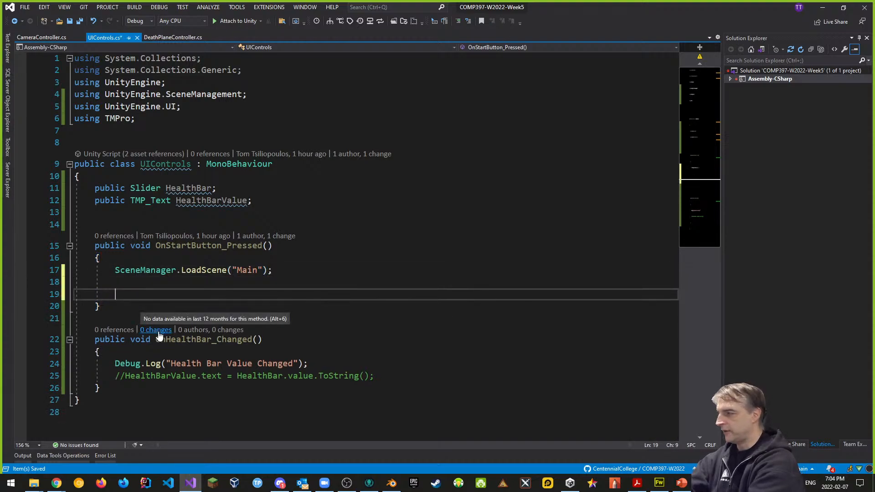
{"action": "type", "text": "H"}
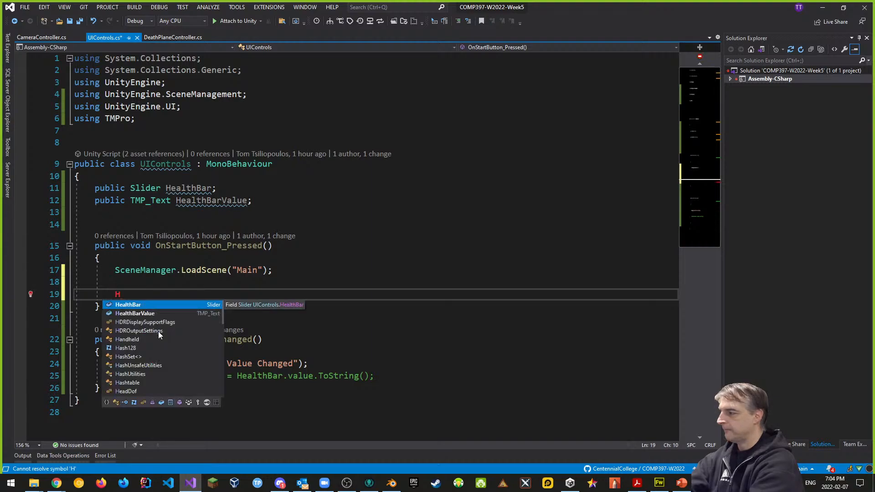
{"action": "type", "text": "ealthBar.value "}
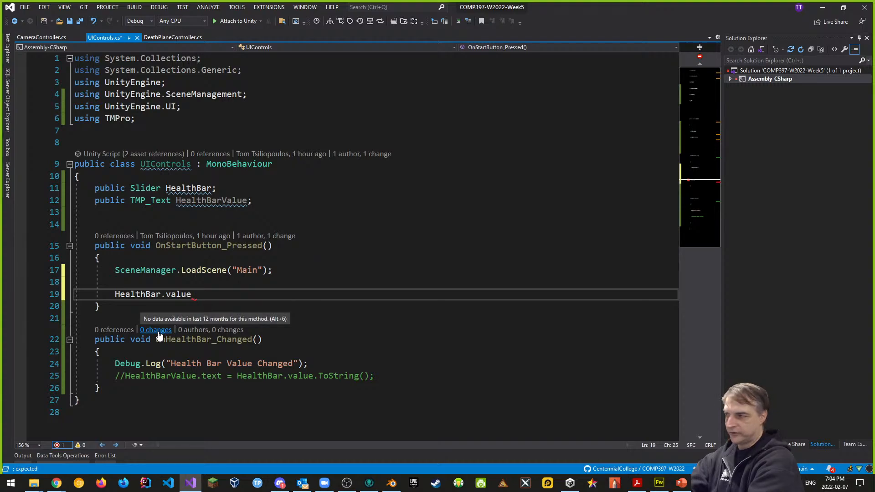
{"action": "type", "text": "="}
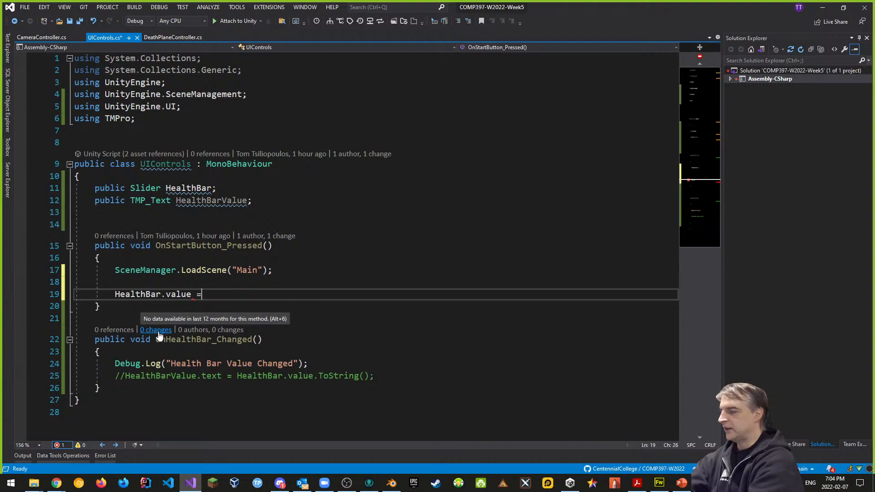
{"action": "type", "text": " 20;"}
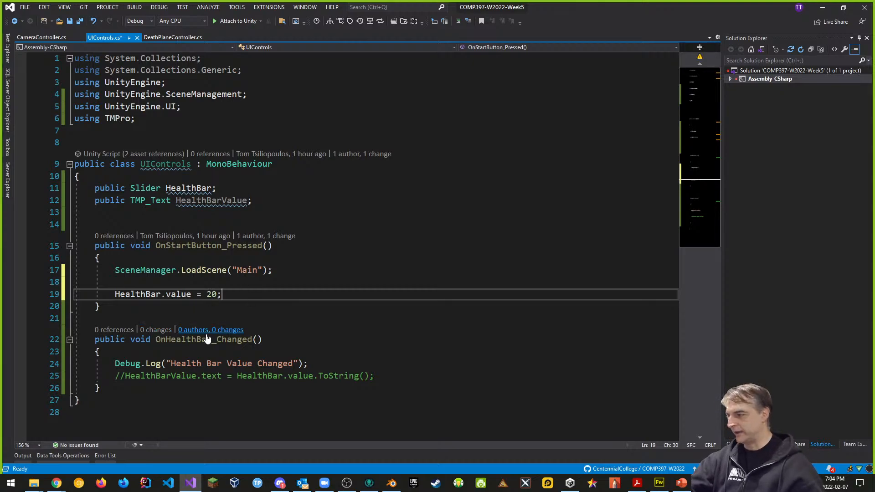
{"action": "key", "text": "ctrl+s"}
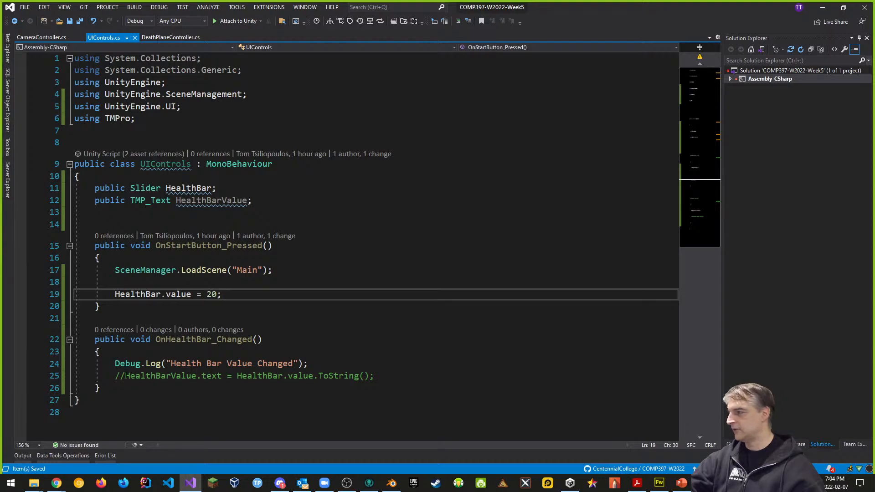
- Uncomment the HealthBarValue.text assignment in OnHealthBar_Changed, keep it on its own line below the Debug.Log call, and save
{"action": "left_click", "coordinate": [126, 376]}
{"action": "key", "text": "BackSpace"}
{"action": "key", "text": "BackSpace"}
{"action": "key", "text": "BackSpace"}
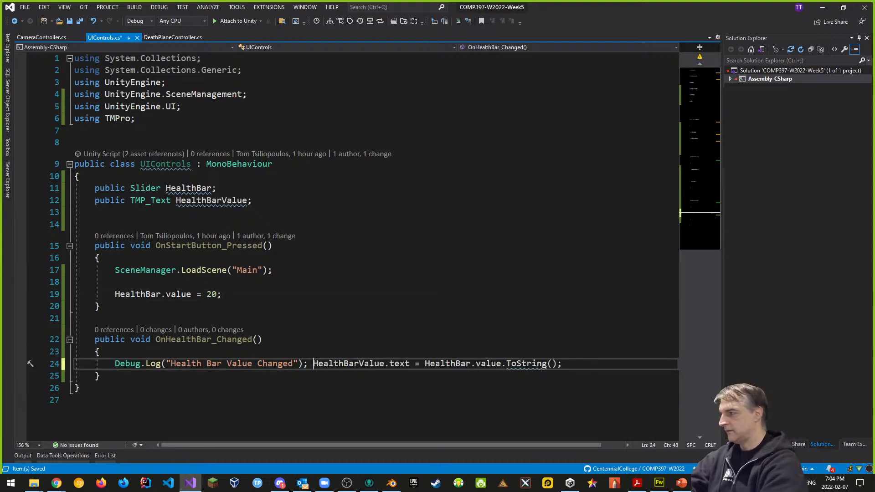
{"action": "key", "text": "Return"}
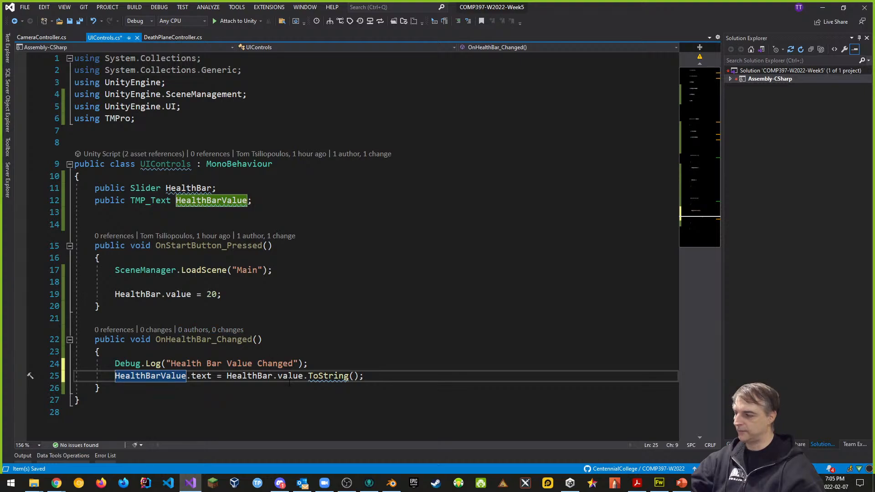
{"action": "key", "text": "ctrl+s"}
- Return to Unity and deactivate the test Slider object under the Canvas
{"action": "key", "text": "alt+Tab"}
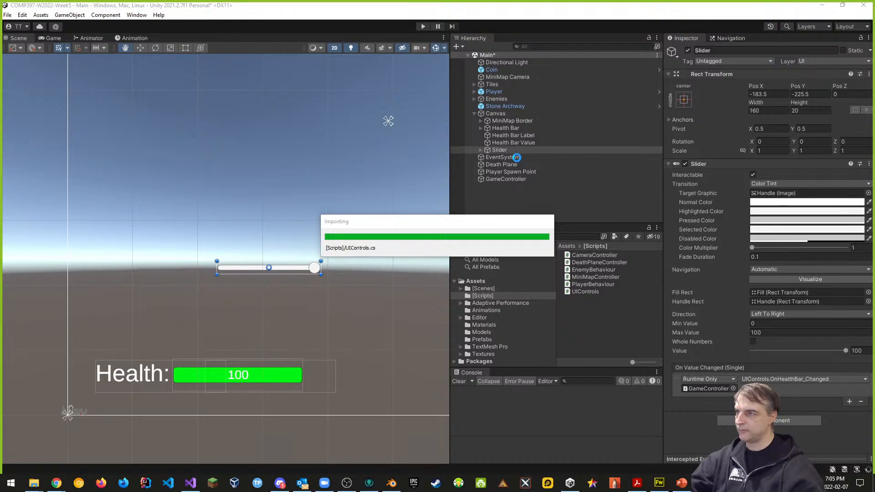
{"action": "right_click", "coordinate": [502, 149]}
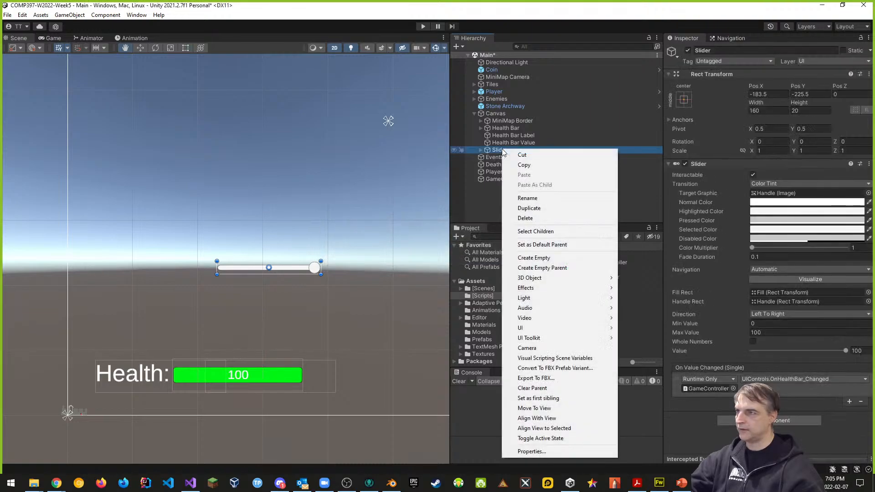
{"action": "left_click", "coordinate": [685, 163]}
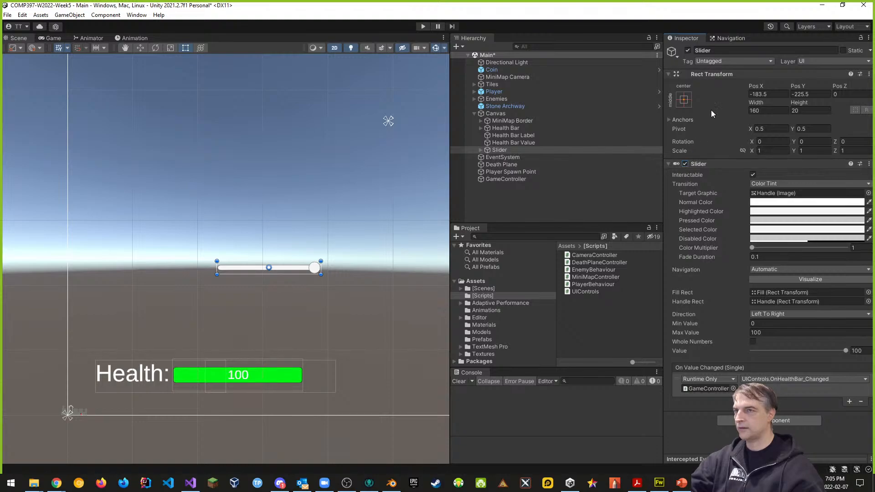
{"action": "left_click", "coordinate": [688, 50]}
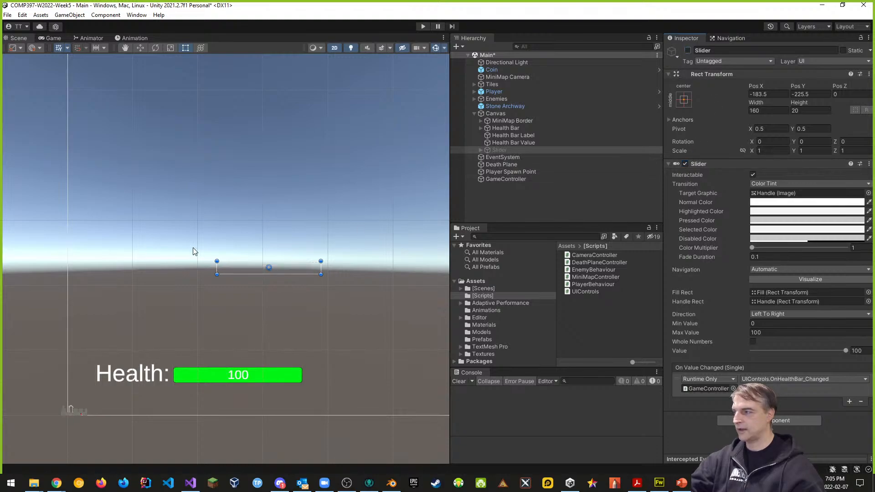
- Play the scene, test the deactivated Slider's Value setting, and stop playing
{"action": "left_click", "coordinate": [423, 26]}
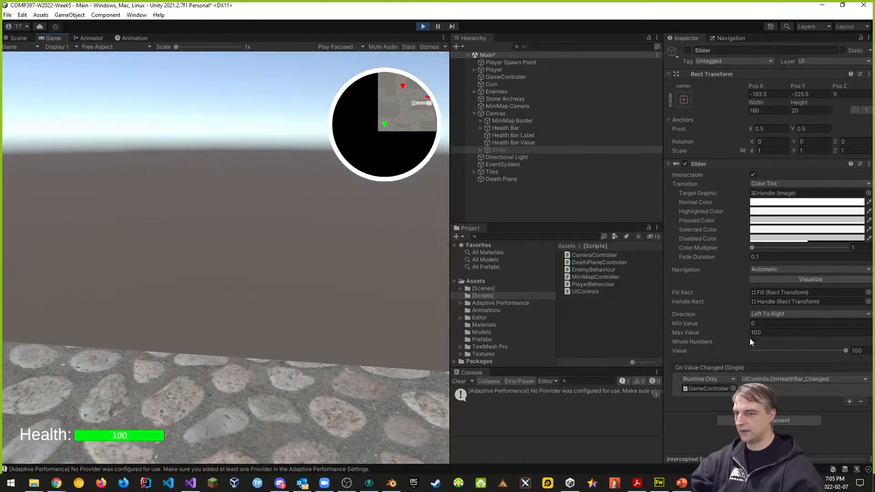
{"action": "mouse_move", "coordinate": [847, 351]}
{"action": "left_mouse_down"}
{"action": "mouse_move", "coordinate": [776, 351]}
{"action": "mouse_move", "coordinate": [848, 351]}
{"action": "left_mouse_up"}
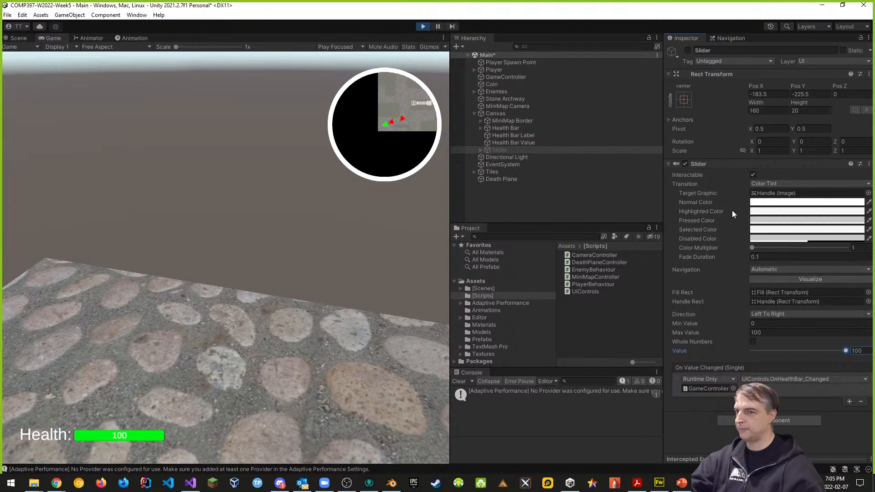
{"action": "left_click", "coordinate": [422, 27]}
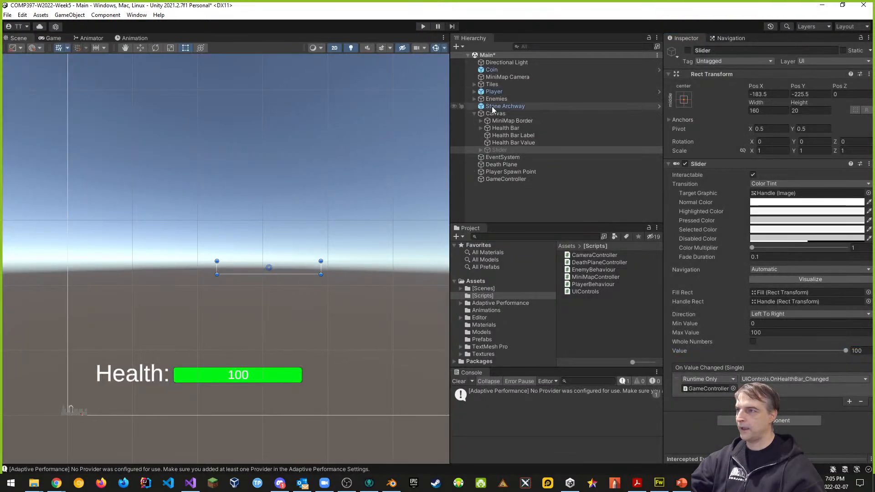
- Examine the GameController's UI Controls references, the Canvas settings, and the Health Bar's Slider component with its value-changed event
{"action": "left_click", "coordinate": [506, 179]}
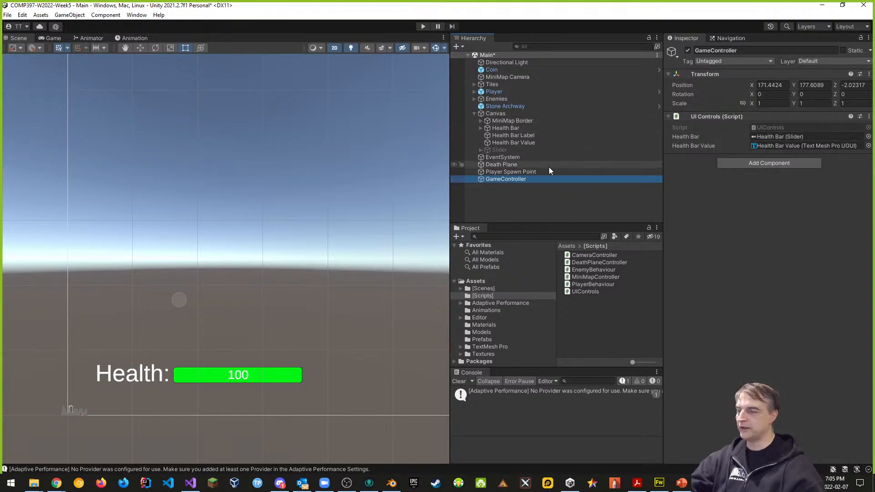
{"action": "left_click", "coordinate": [502, 114]}
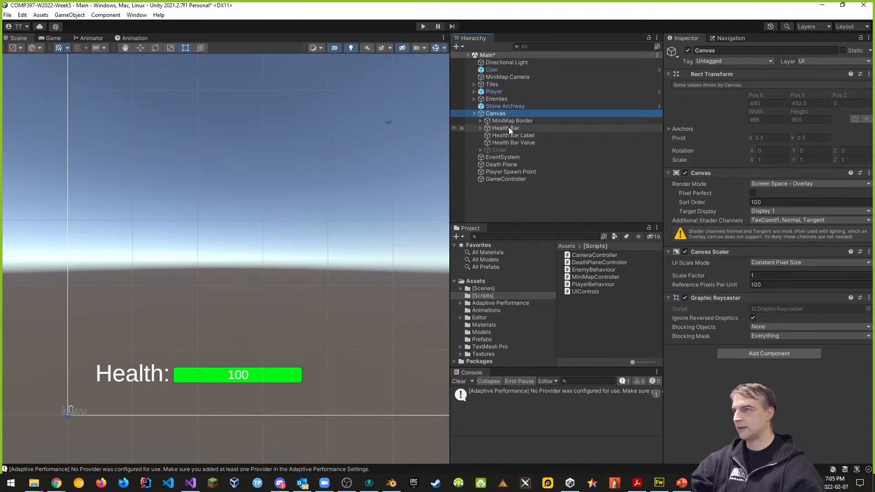
{"action": "left_click", "coordinate": [506, 128]}
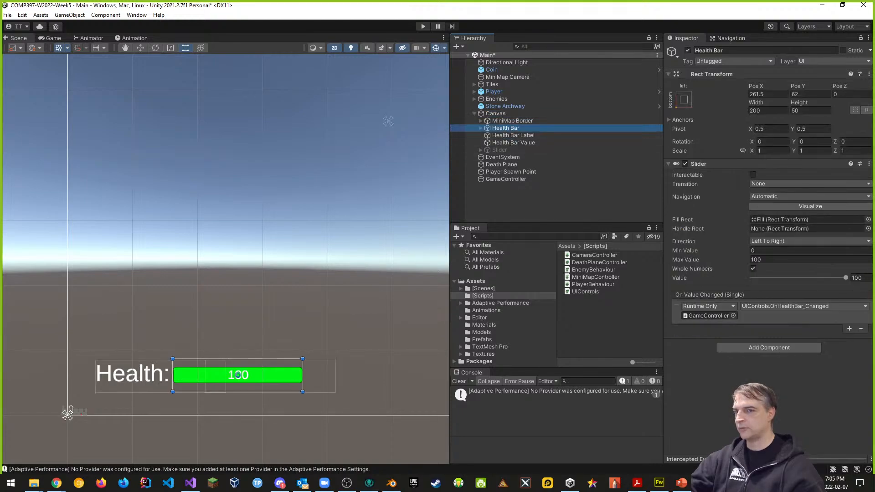
- Play the scene with the Health Bar selected, test its Value setting, and stop playing
{"action": "left_click", "coordinate": [423, 26]}
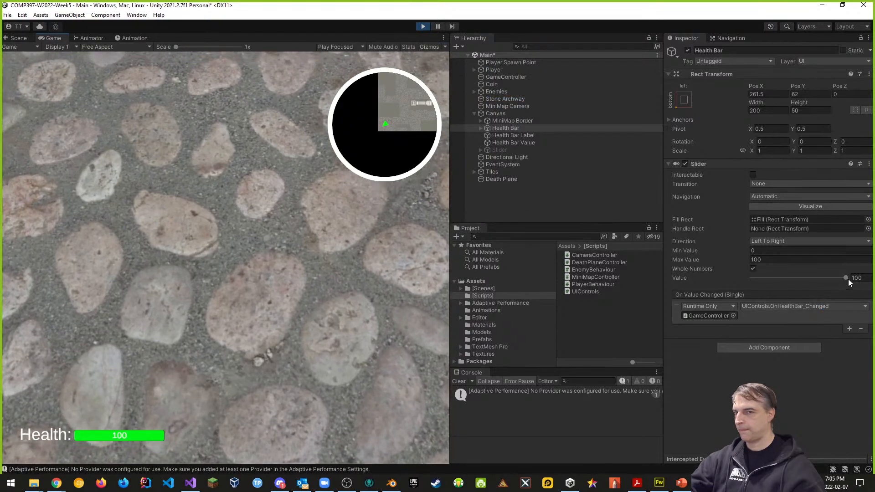
{"action": "mouse_move", "coordinate": [849, 278]}
{"action": "left_mouse_down"}
{"action": "mouse_move", "coordinate": [791, 272]}
{"action": "mouse_move", "coordinate": [849, 276]}
{"action": "left_mouse_up"}
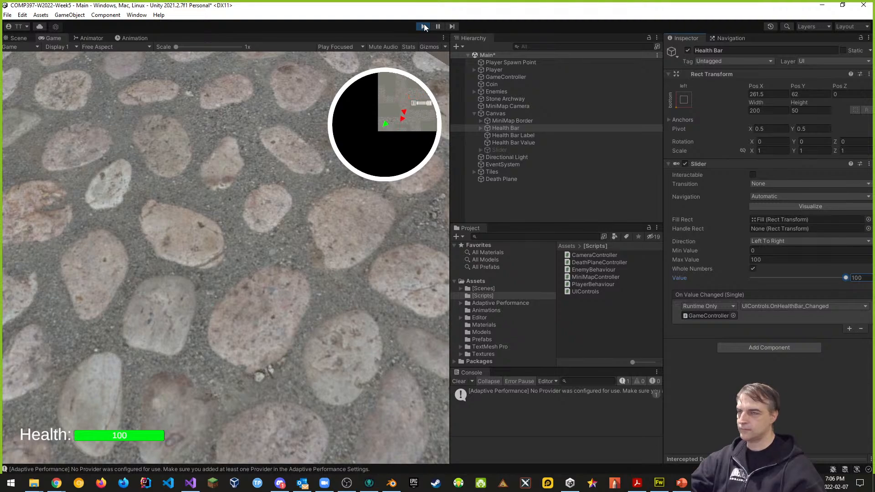
{"action": "left_click", "coordinate": [424, 26]}
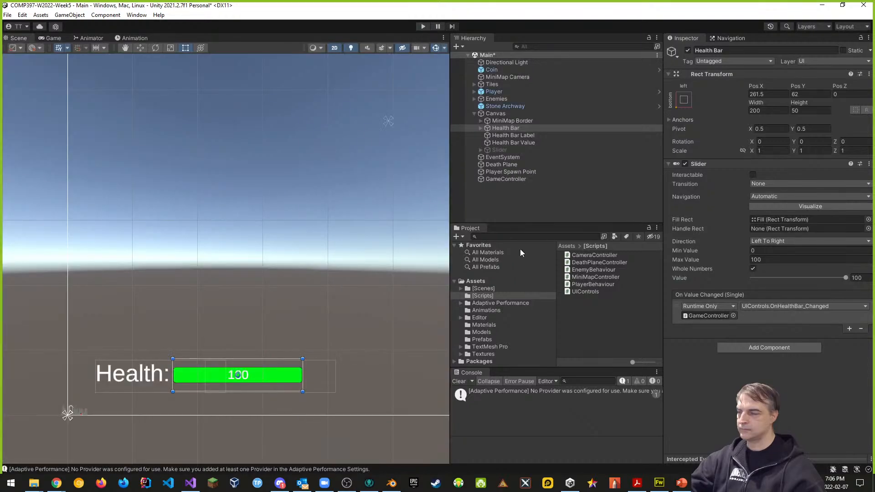
- Switch to Visual Studio, try to replace the HealthBar field's Slider type with a TMP_ type, and undo the edit
{"action": "key", "text": "alt+Tab"}
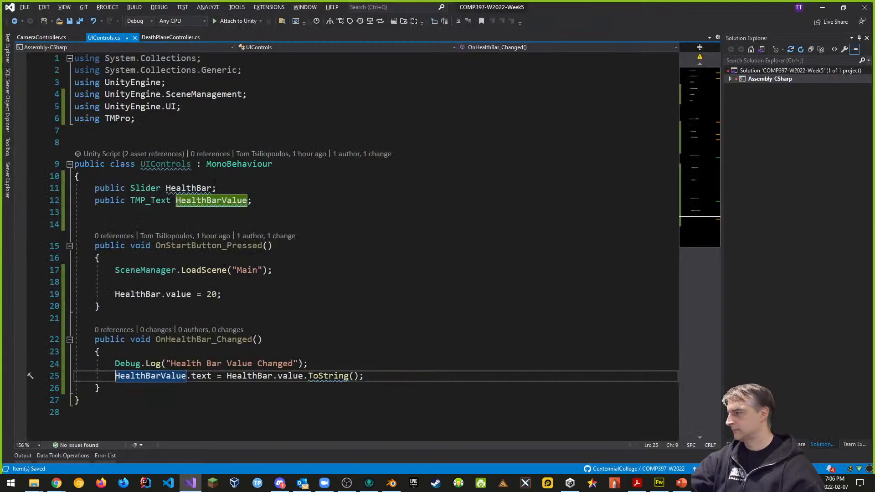
{"action": "left_click", "coordinate": [215, 182]}
{"action": "left_click_drag", "start_coordinate": [131, 188], "coordinate": [217, 189]}
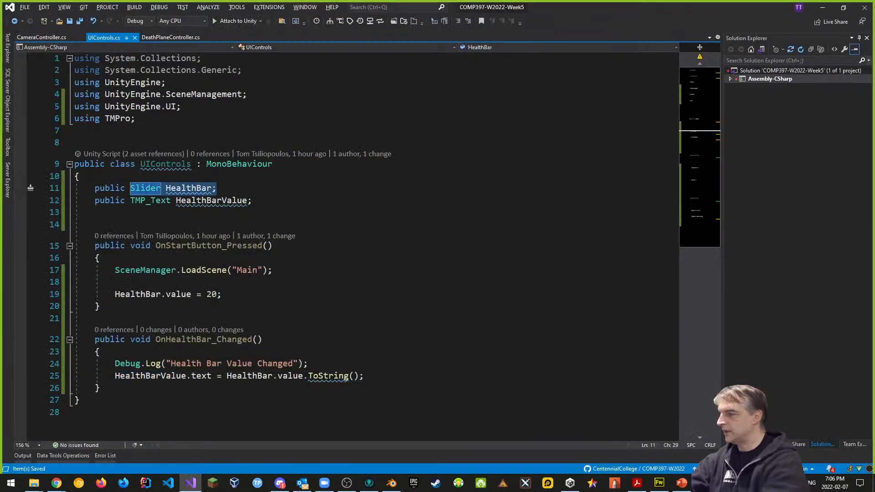
{"action": "type", "text": "TMP_S"}
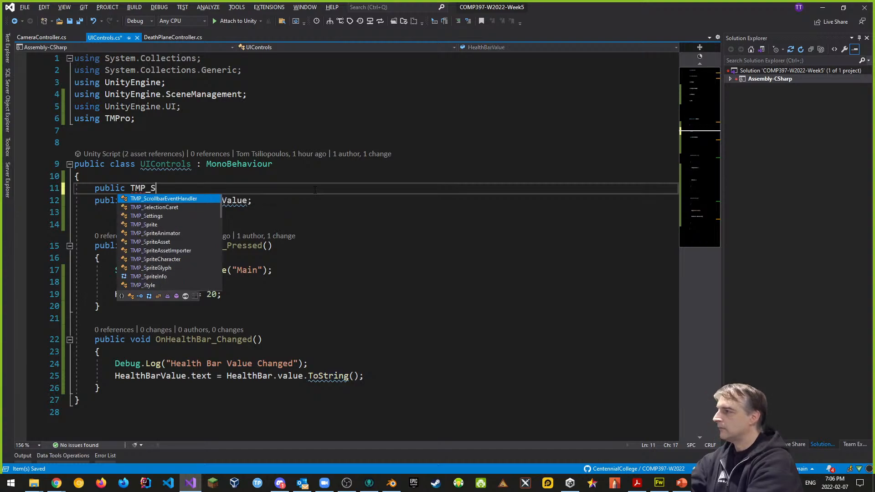
{"action": "key", "text": "BackSpace"}
{"action": "key", "text": "BackSpace"}
{"action": "key", "text": "BackSpace"}
{"action": "key", "text": "BackSpace"}
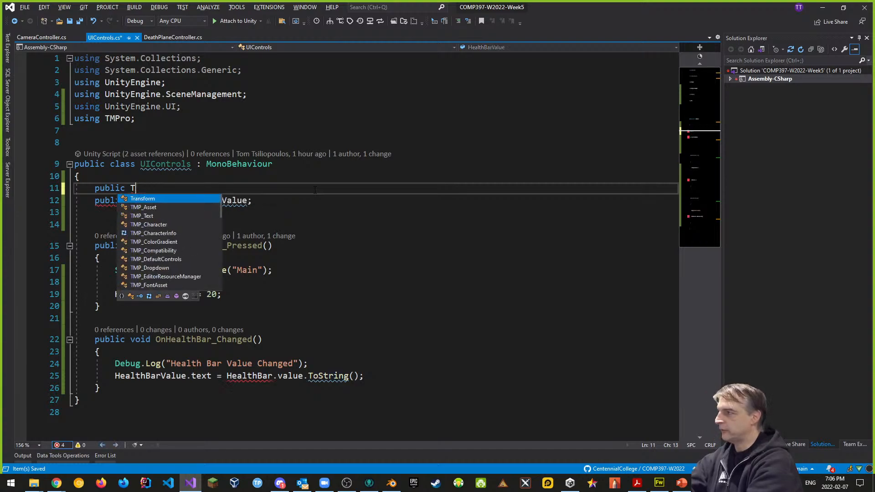
{"action": "key", "text": "BackSpace"}
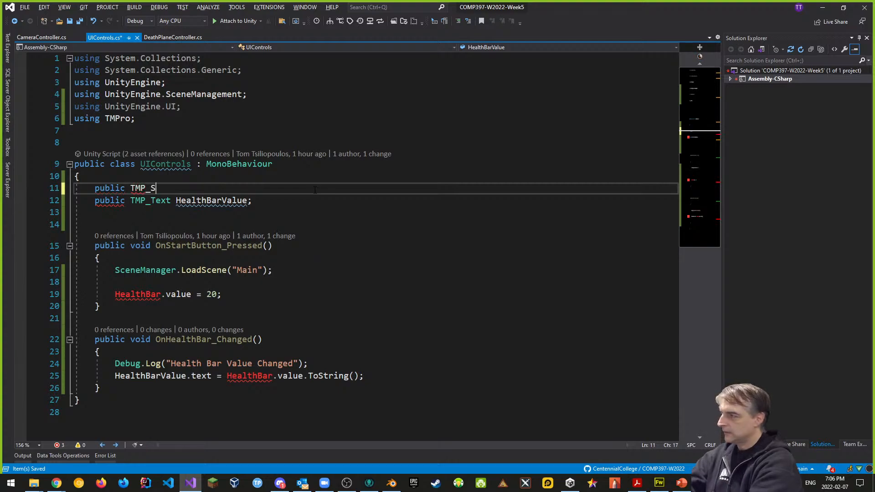
{"action": "key", "text": "ctrl+z"}
{"action": "key", "text": "ctrl+z"}
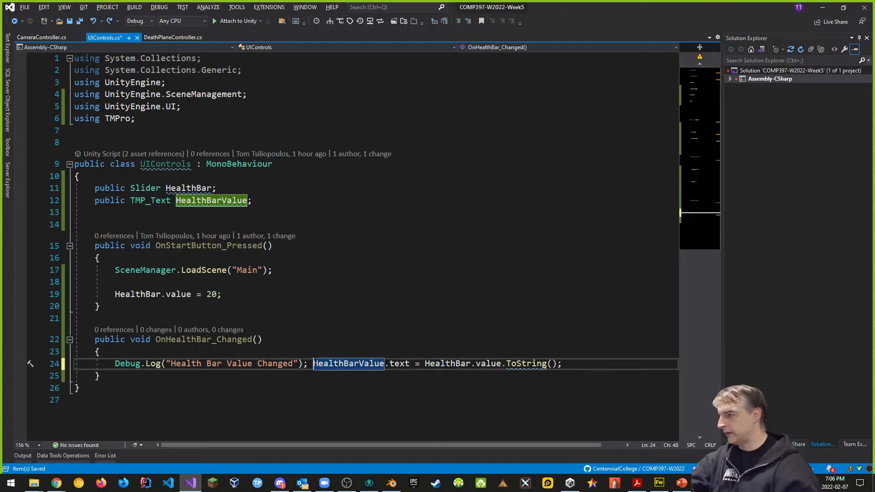
- Delete the Debug.Log call from OnHealthBar_Changed, leaving only the HealthBarValue.text assignment
{"action": "left_click_drag", "start_coordinate": [313, 363], "coordinate": [115, 364]}
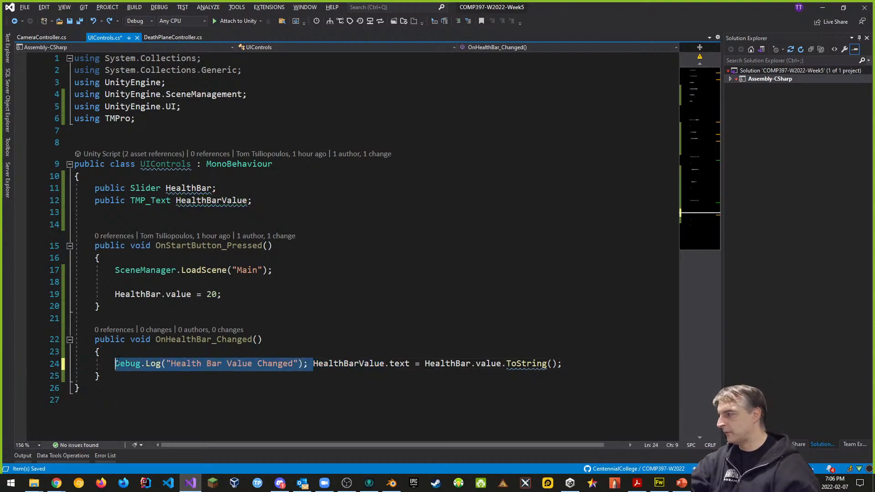
{"action": "key", "text": "Delete"}
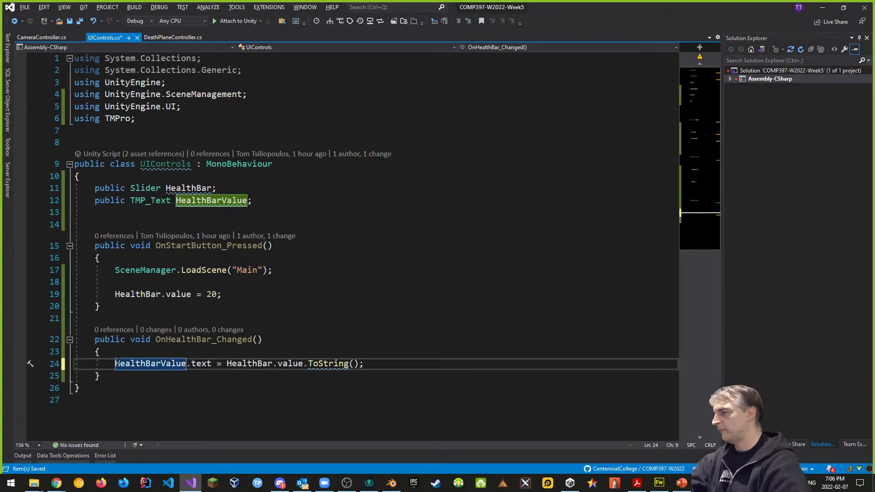
- Delete the HealthBar.value = 20 assignment from the OnStartButton_Pressed method
{"action": "left_click", "coordinate": [125, 294]}
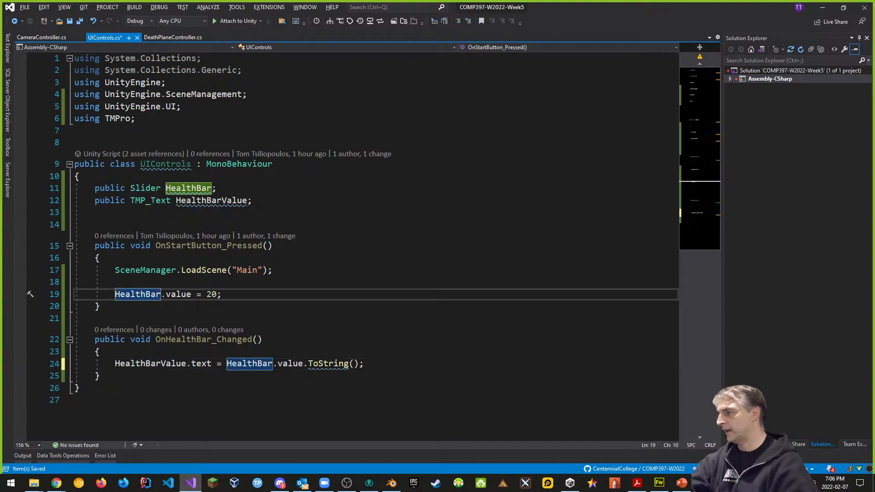
{"action": "key", "text": "Right"}
{"action": "key", "text": "Right"}
{"action": "key", "text": "Right"}
{"action": "key", "text": "Right"}
{"action": "key", "text": "Right"}
{"action": "key", "text": "Right"}
{"action": "key", "text": "Right"}
{"action": "key", "text": "Right"}
{"action": "key", "text": "Right"}
{"action": "key", "text": "Right"}
{"action": "key", "text": "Right"}
{"action": "key", "text": "Right"}
{"action": "key", "text": "Right"}
{"action": "key", "text": "Right"}
{"action": "key", "text": "Right"}
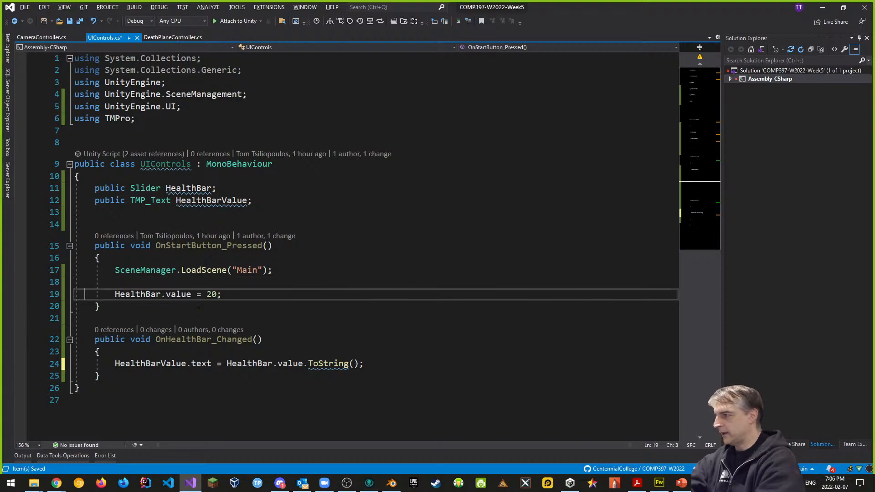
{"action": "key", "text": "BackSpace"}
{"action": "key", "text": "BackSpace"}
{"action": "key", "text": "BackSpace"}
{"action": "key", "text": "BackSpace"}
{"action": "key", "text": "BackSpace"}
{"action": "key", "text": "BackSpace"}
{"action": "key", "text": "BackSpace"}
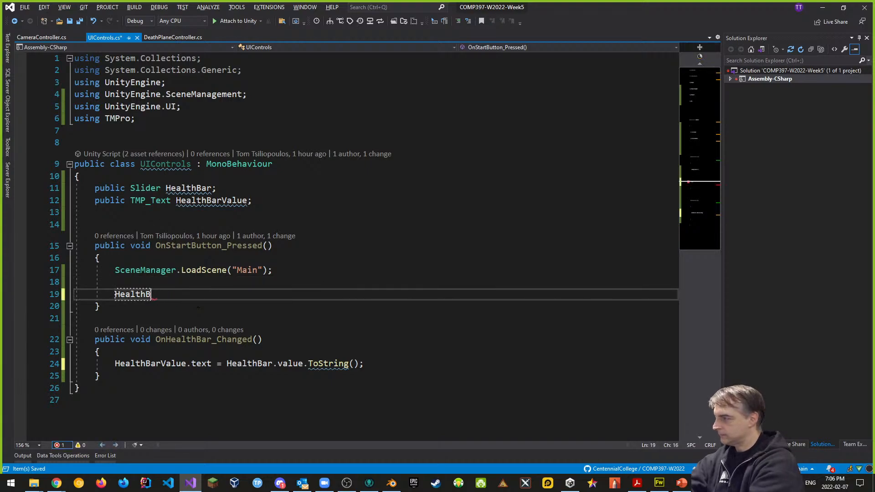
{"action": "key", "text": "BackSpace"}
{"action": "key", "text": "BackSpace"}
{"action": "key", "text": "BackSpace"}
{"action": "key", "text": "BackSpace"}
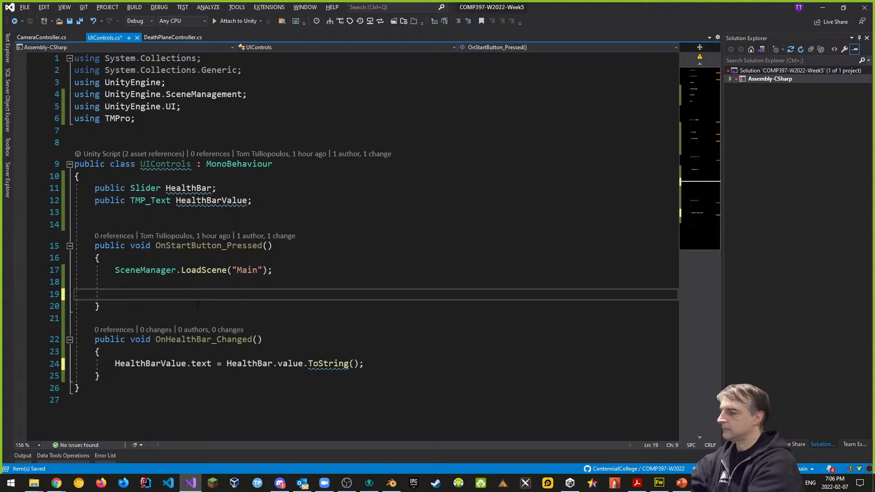
- Add a Debug.Log call with HealthBar as its argument after the LoadScene line in OnStartButton_Pressed
{"action": "type", "text": "Debug"}
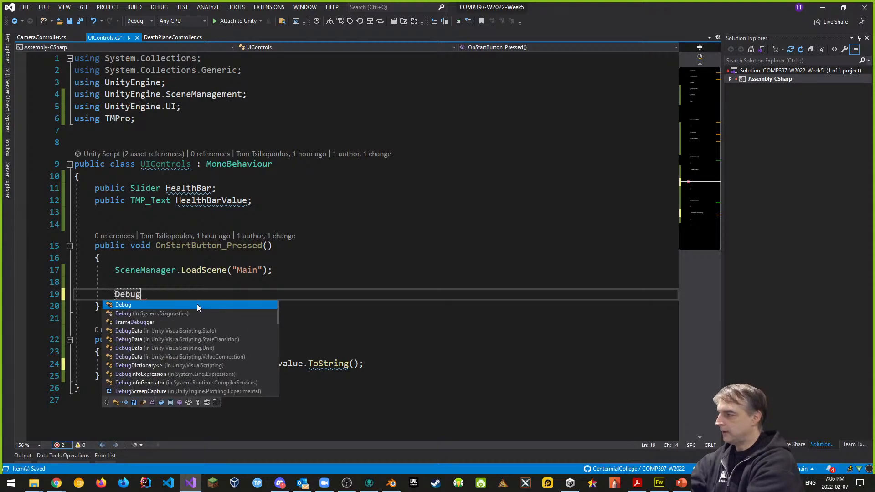
{"action": "type", "text": ".log"}
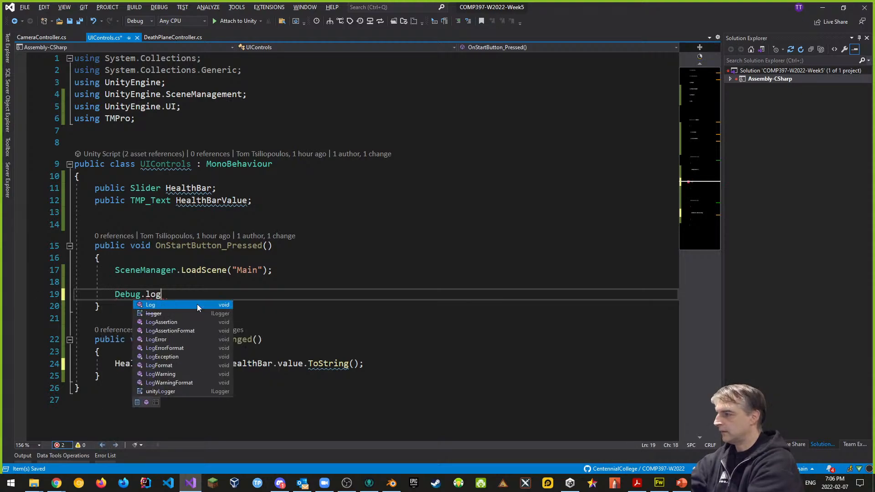
{"action": "type", "text": "(Heal);"}
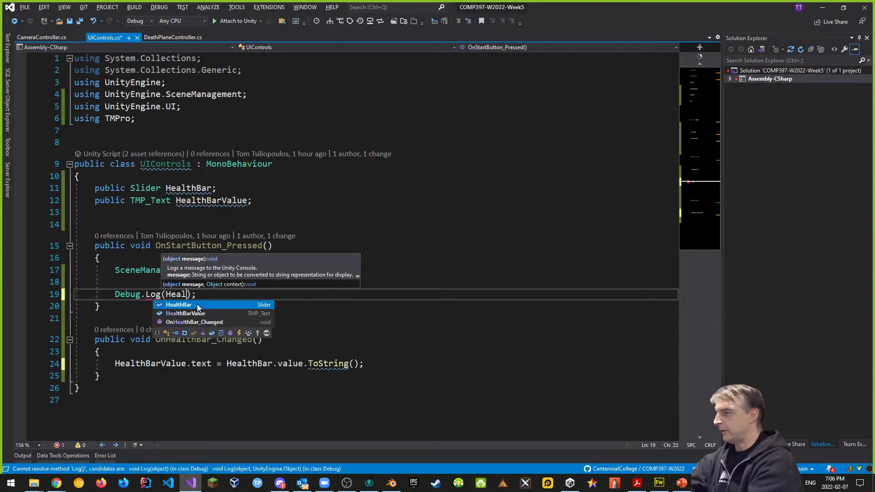
{"action": "key", "text": "Tab"}
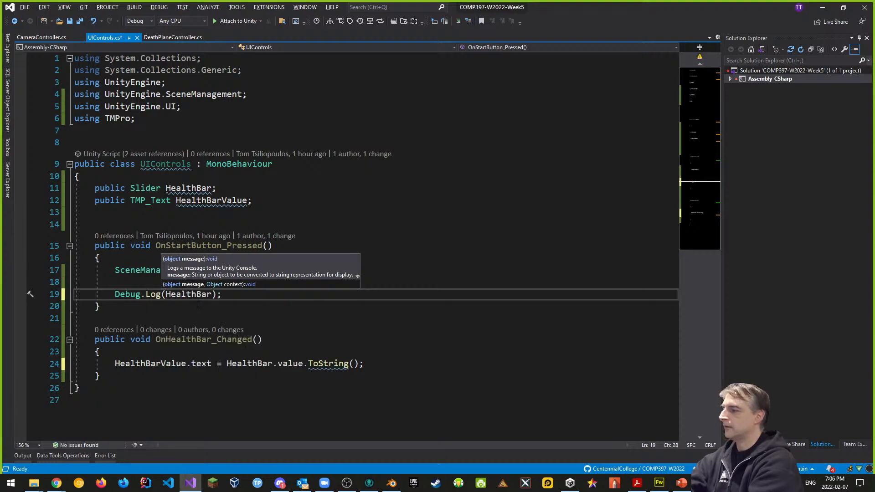
- Examine the properties and methods the code completion offers for HealthBar
{"action": "type", "text": "."}
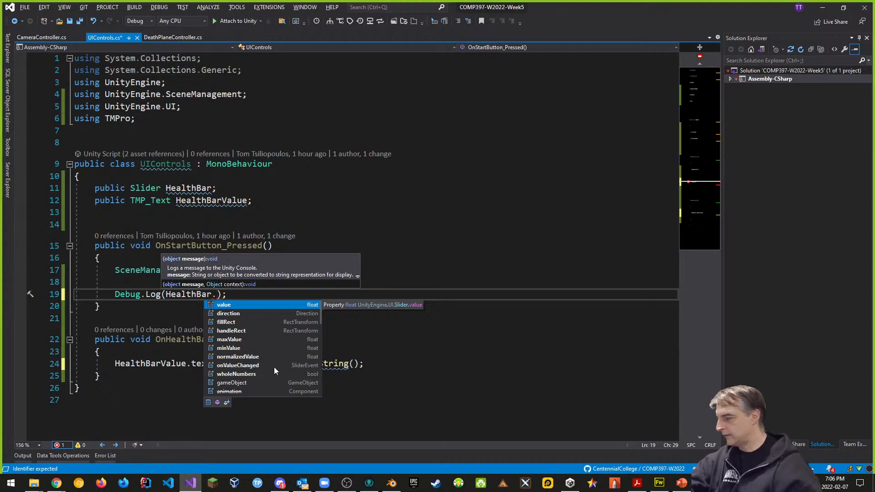
{"action": "scroll", "coordinate": [259, 369], "scroll_direction": "down", "scroll_amount": 2}
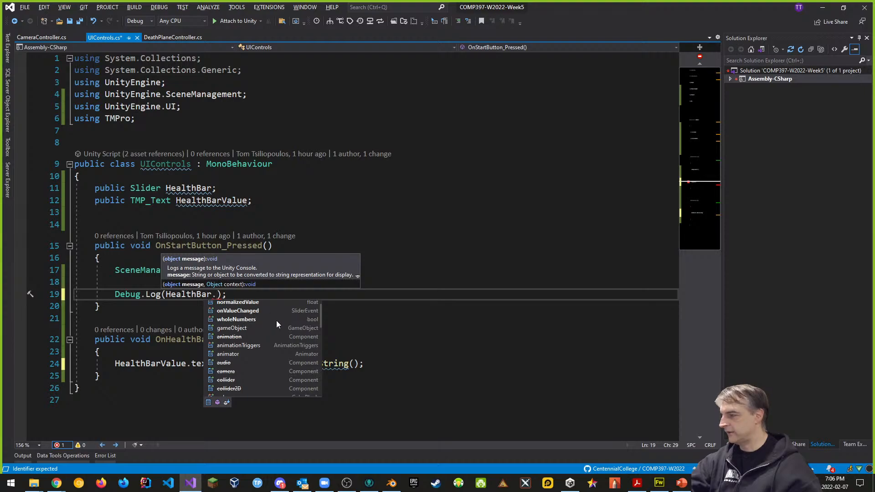
{"action": "scroll", "coordinate": [258, 319], "scroll_direction": "down", "scroll_amount": 2}
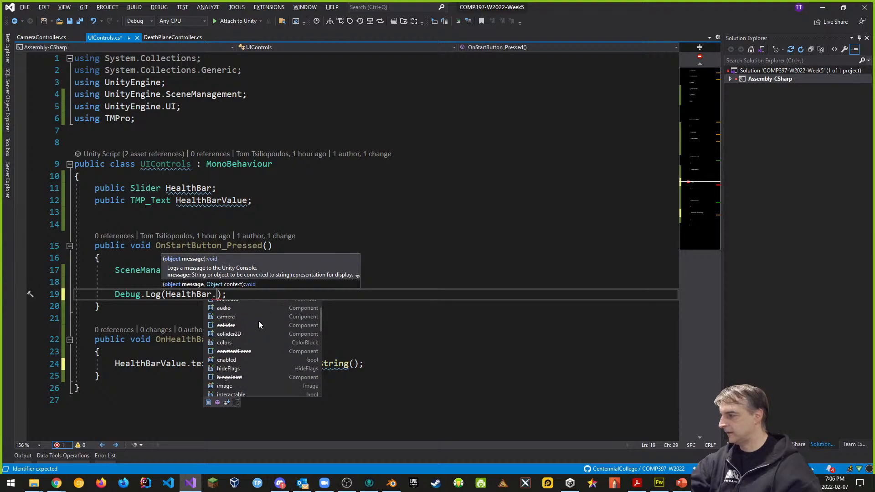
{"action": "scroll", "coordinate": [259, 321], "scroll_direction": "down", "scroll_amount": 6}
{"action": "scroll", "coordinate": [260, 321], "scroll_direction": "down", "scroll_amount": 8}
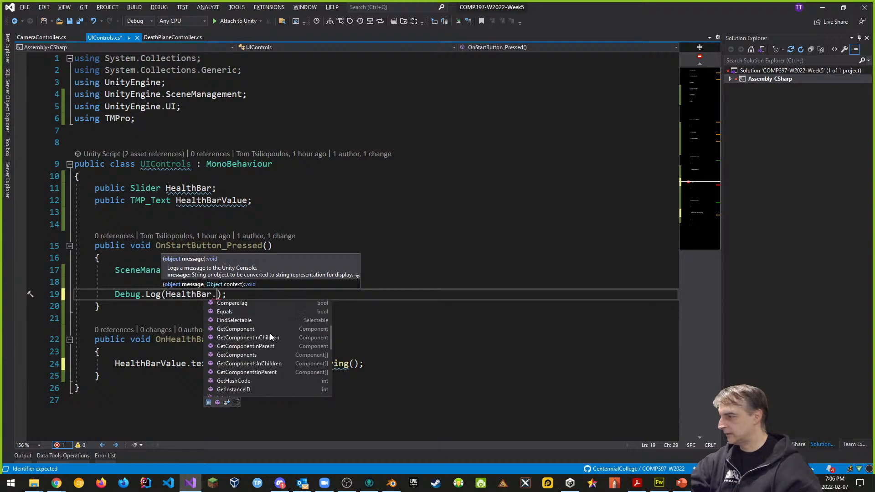
{"action": "scroll", "coordinate": [270, 336], "scroll_direction": "down", "scroll_amount": 12}
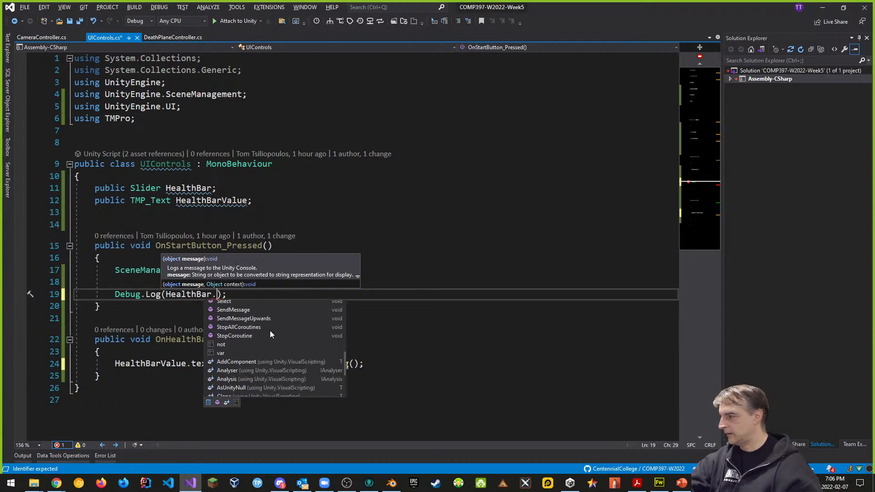
{"action": "scroll", "coordinate": [274, 336], "scroll_direction": "down", "scroll_amount": 12}
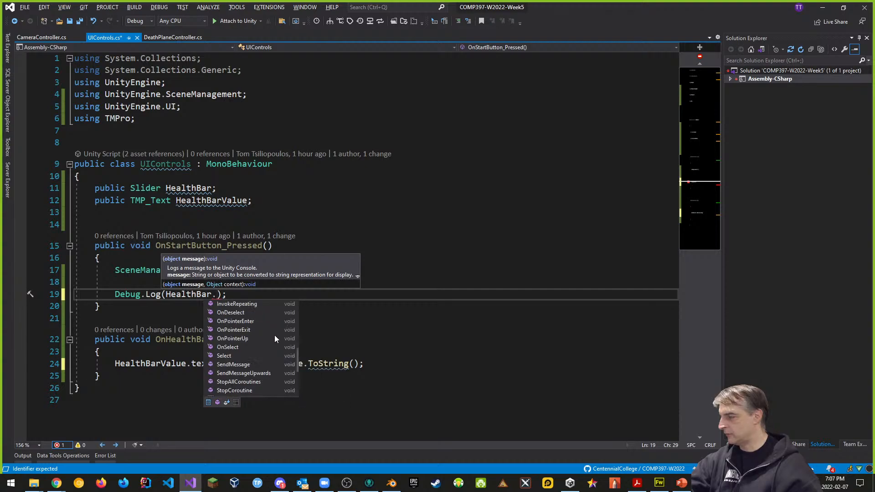
{"action": "scroll", "coordinate": [275, 341], "scroll_direction": "down", "scroll_amount": 2}
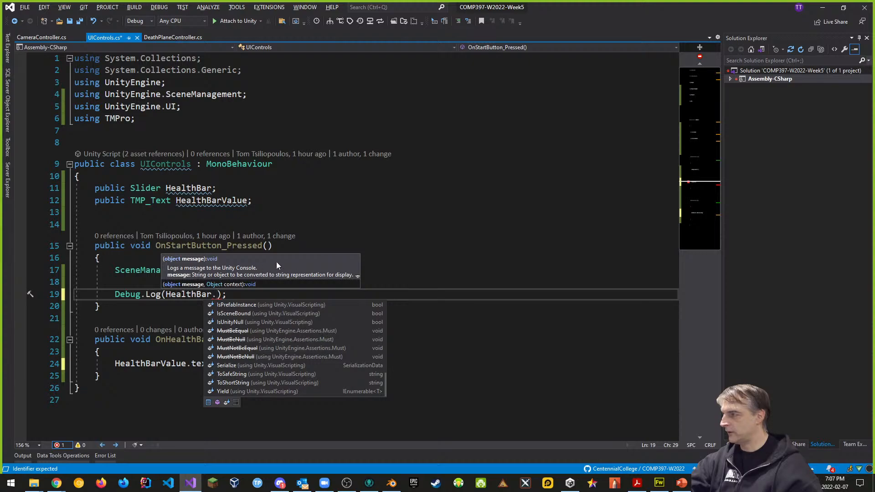
- Complete the logged expression as HealthBar.value and save the UIControls script
{"action": "type", "text": "value"}
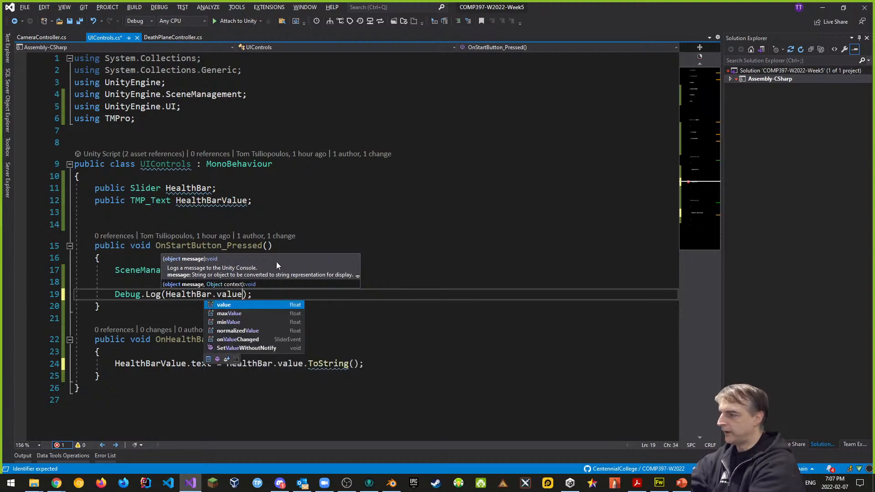
{"action": "key", "text": "Escape"}
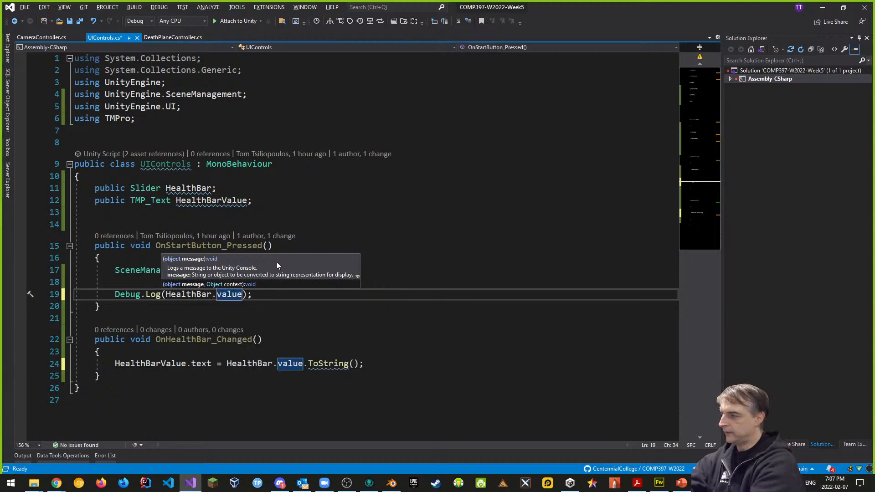
{"action": "key", "text": "BackSpace"}
{"action": "key", "text": "BackSpace"}
{"action": "key", "text": "BackSpace"}
{"action": "key", "text": "BackSpace"}
{"action": "key", "text": "BackSpace"}
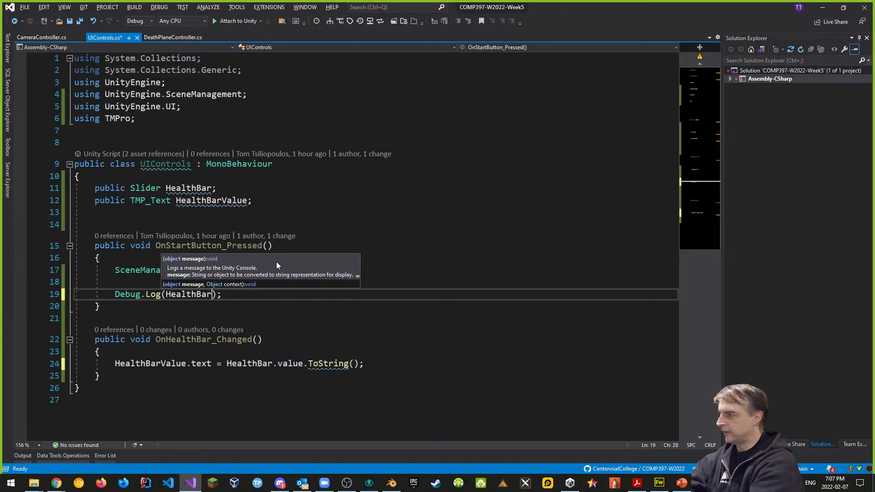
{"action": "type", "text": "v"}
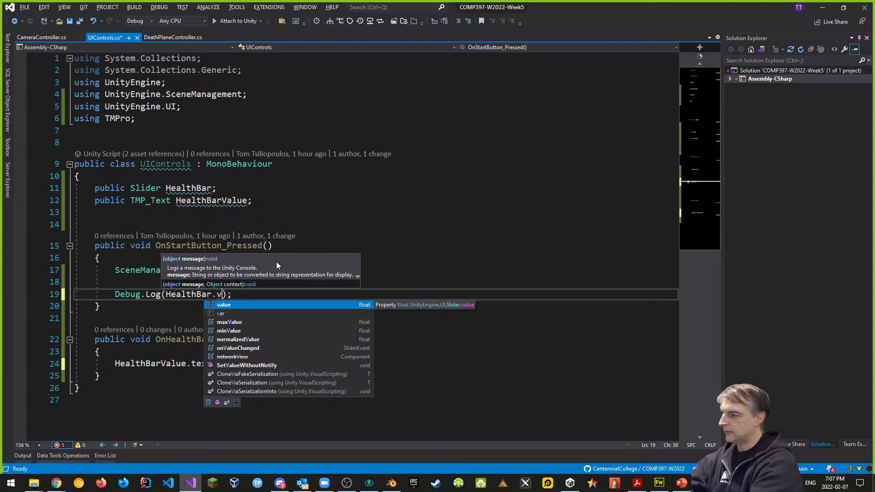
{"action": "key", "text": "Tab"}
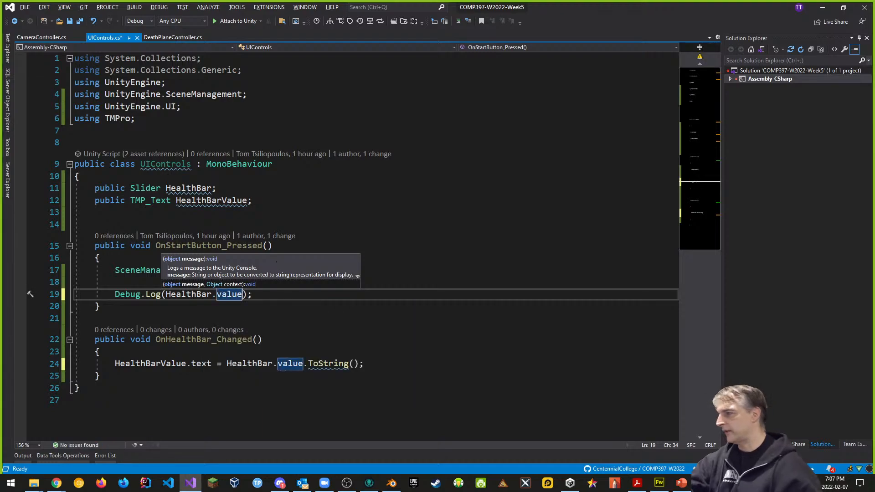
{"action": "left_click", "coordinate": [319, 318]}
{"action": "key", "text": "ctrl+s"}
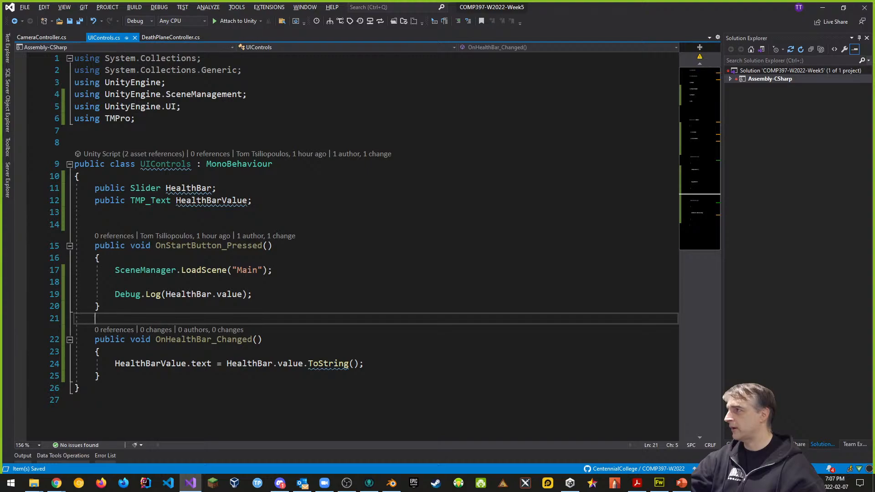
- Switch to Unity and inspect the Canvas, Health Bar Value, Health Bar Label and Health Bar objects
{"action": "key", "text": "alt+Tab"}
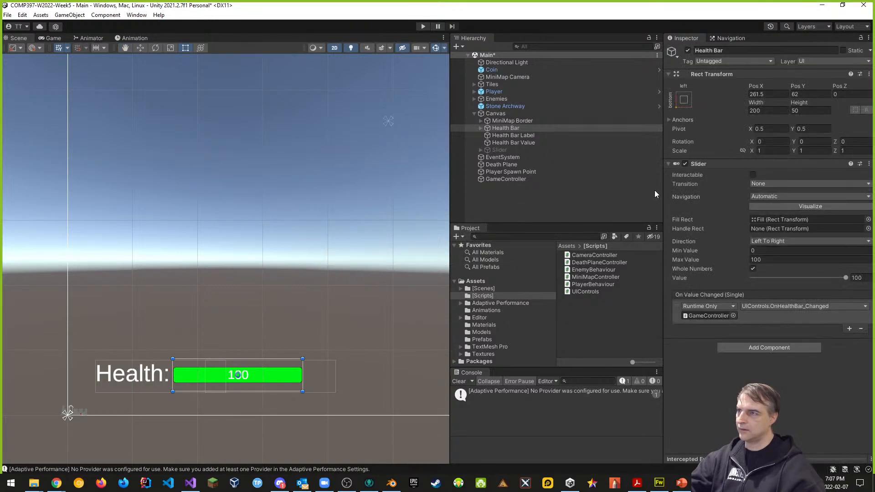
{"action": "left_click", "coordinate": [500, 114]}
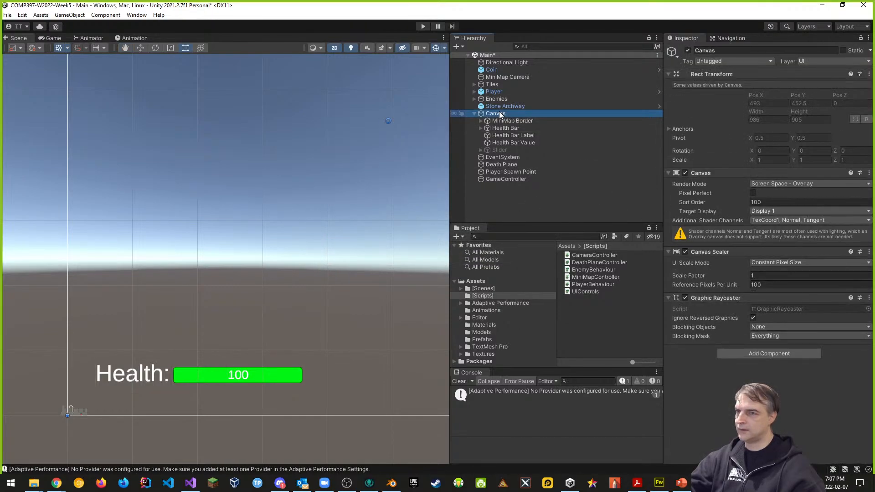
{"action": "left_click", "coordinate": [511, 136]}
{"action": "left_click", "coordinate": [512, 143]}
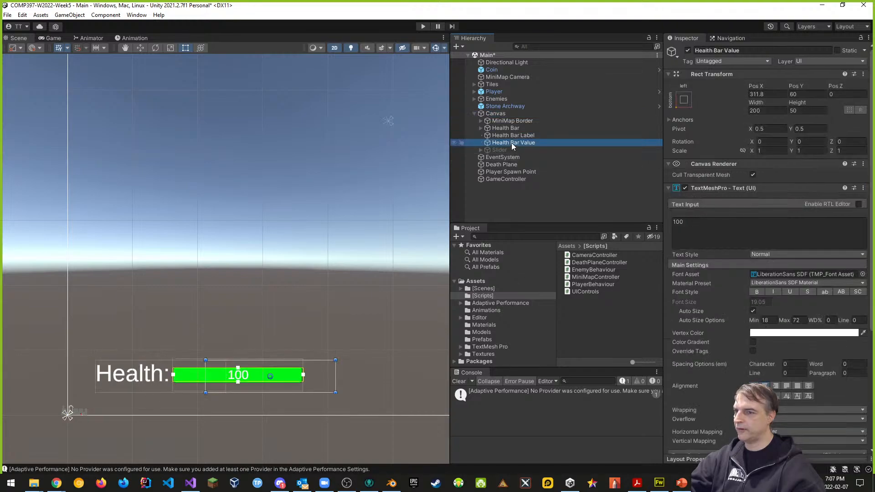
{"action": "left_click", "coordinate": [513, 136]}
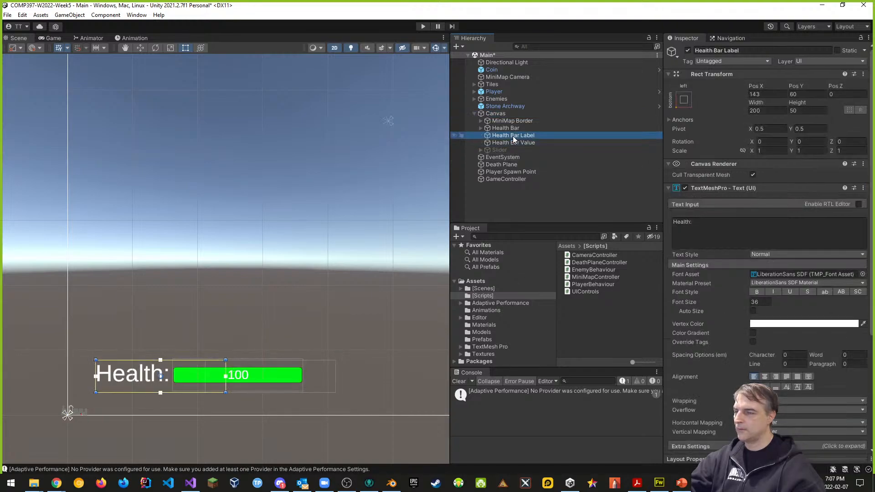
{"action": "left_click", "coordinate": [511, 129]}
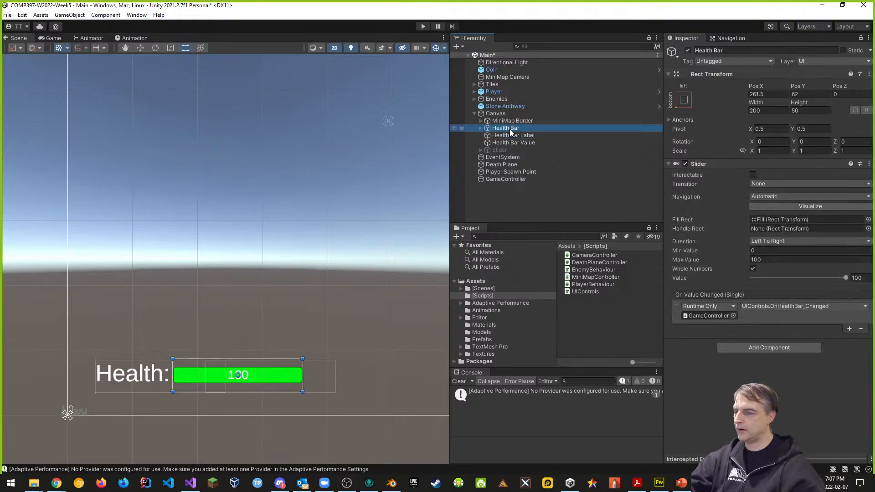
- Delete the inactive Slider object from the Canvas
{"action": "left_click", "coordinate": [498, 150]}
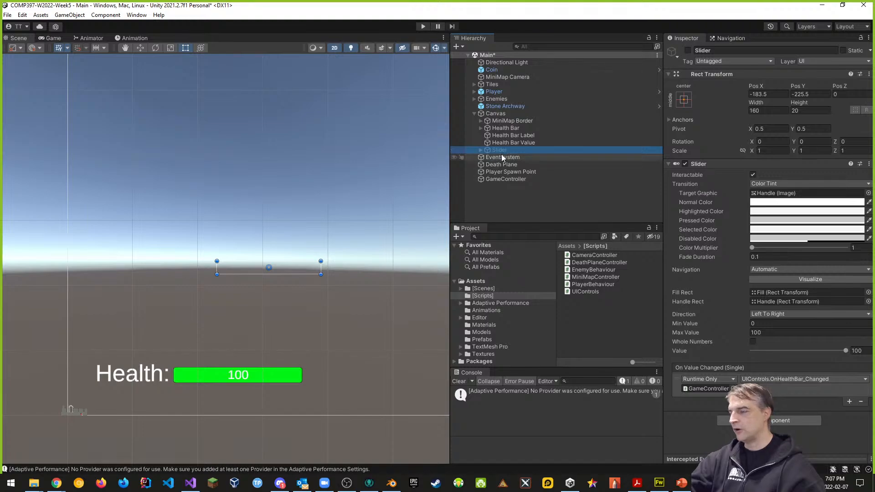
{"action": "right_click", "coordinate": [501, 151]}
{"action": "left_click", "coordinate": [524, 219]}
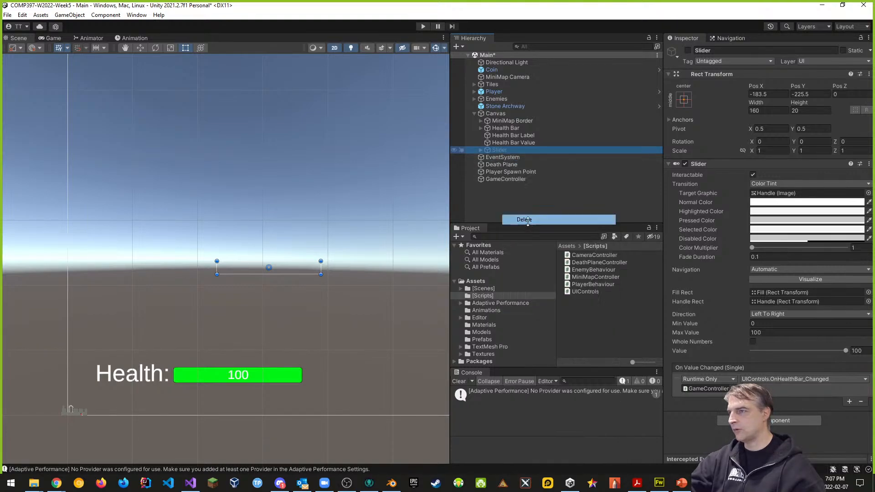
- Set the Health Bar slider's Navigation to None and turn on Visualize
{"action": "left_click", "coordinate": [526, 143]}
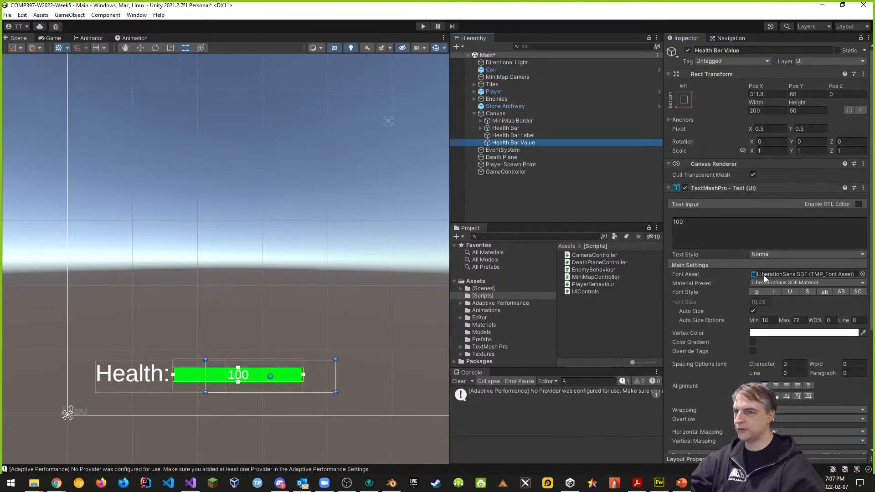
{"action": "left_click", "coordinate": [506, 128]}
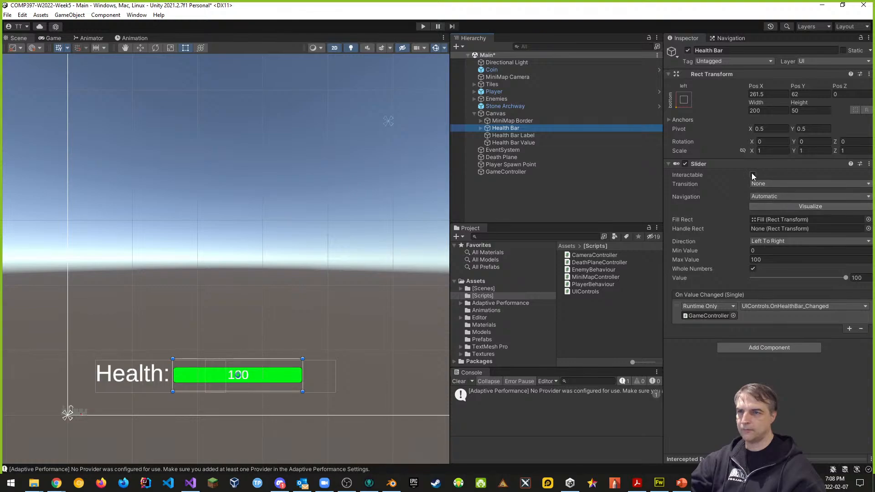
{"action": "left_click", "coordinate": [759, 184]}
{"action": "left_click", "coordinate": [767, 176]}
{"action": "left_click", "coordinate": [769, 196]}
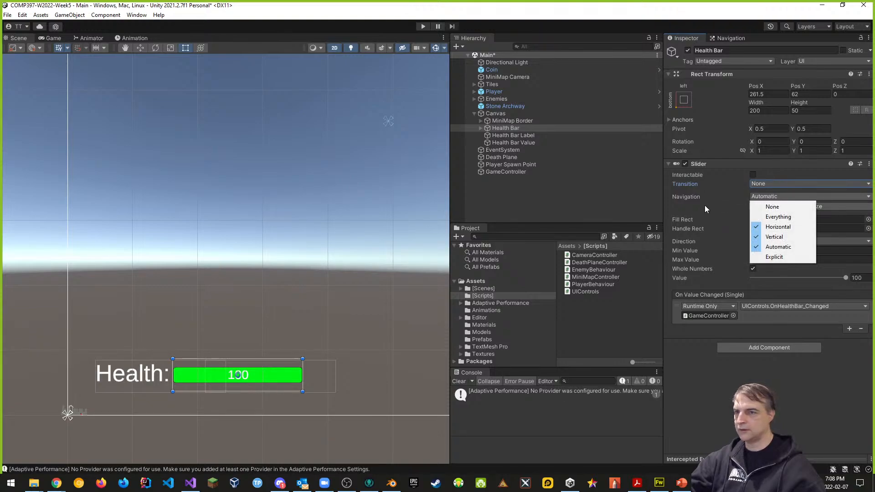
{"action": "left_click", "coordinate": [771, 207]}
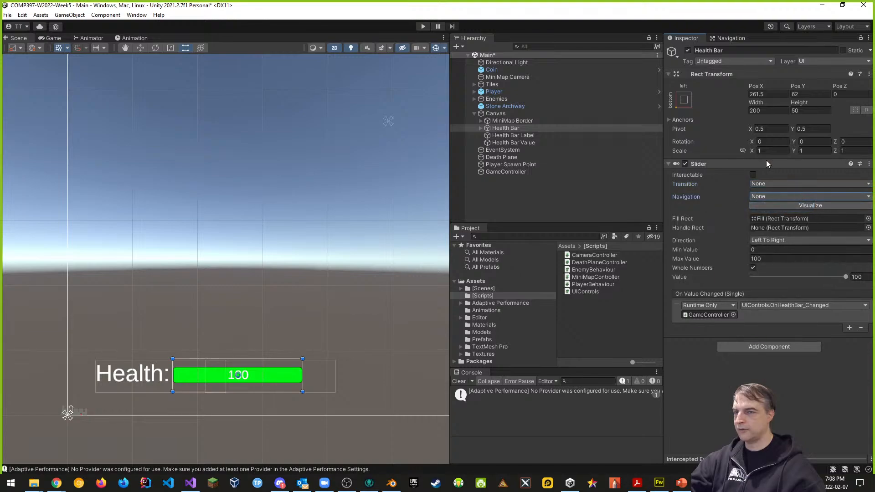
{"action": "left_click", "coordinate": [795, 206]}
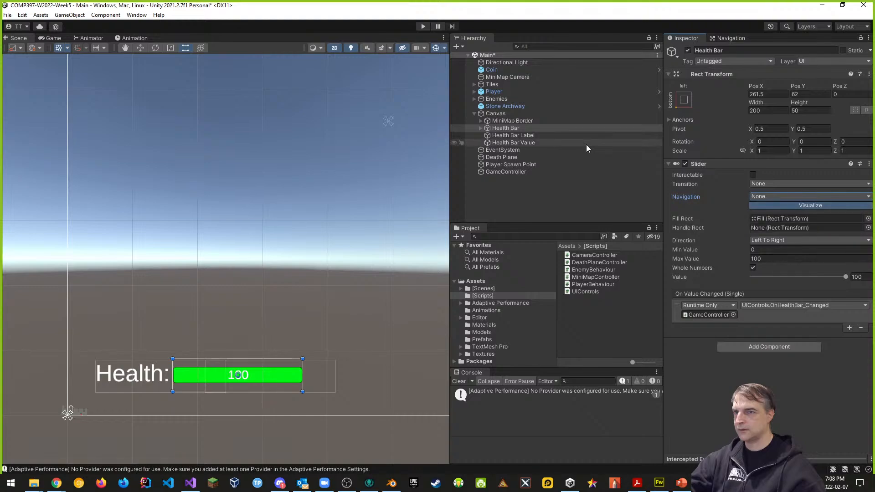
- Play the scene to check the health bar display, and stop playing
{"action": "left_click", "coordinate": [423, 26]}
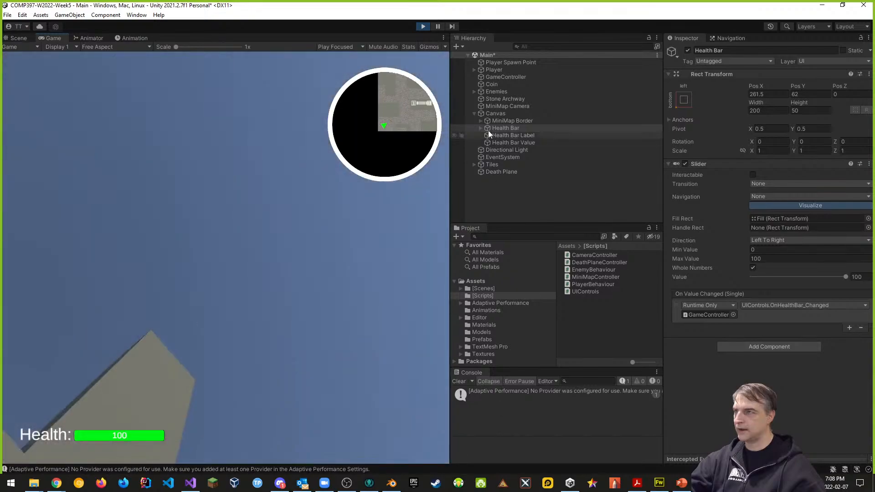
{"action": "left_click", "coordinate": [423, 27]}
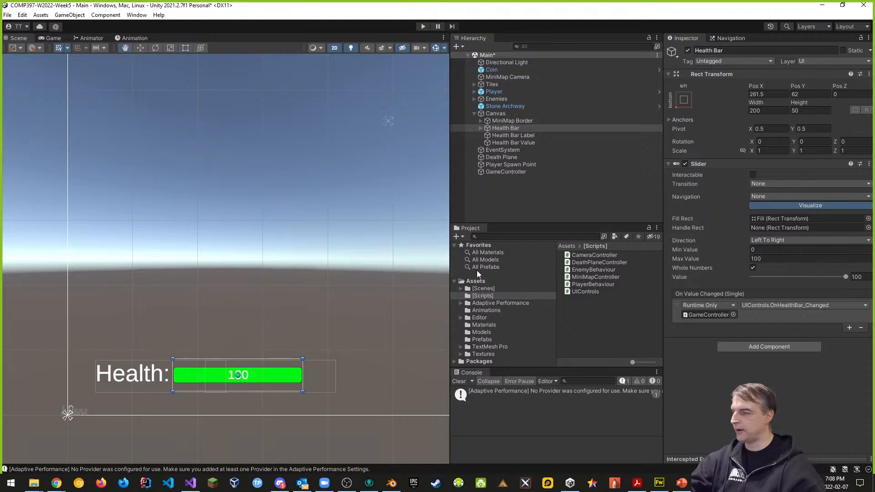
- Check HealthBar.value in the UIControls script in Visual Studio, and search the web in a new Chrome tab for "unity slider value"
{"action": "key", "text": "alt+Tab"}
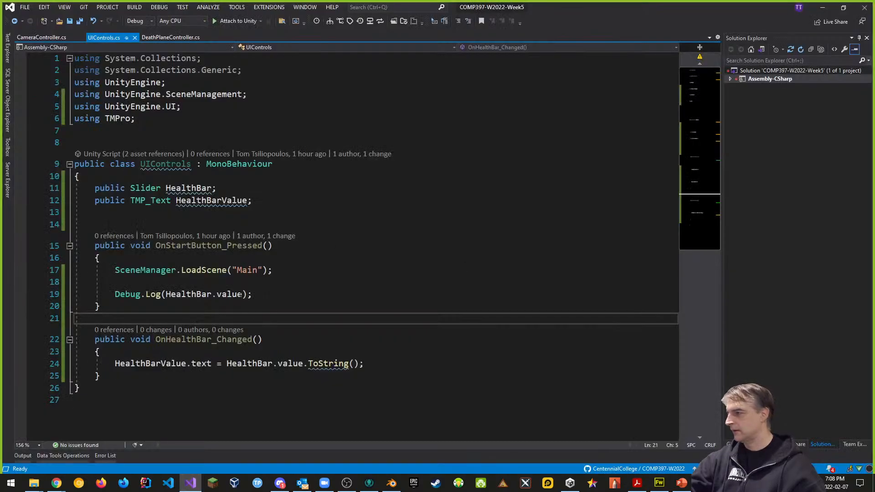
{"action": "left_click", "coordinate": [241, 294]}
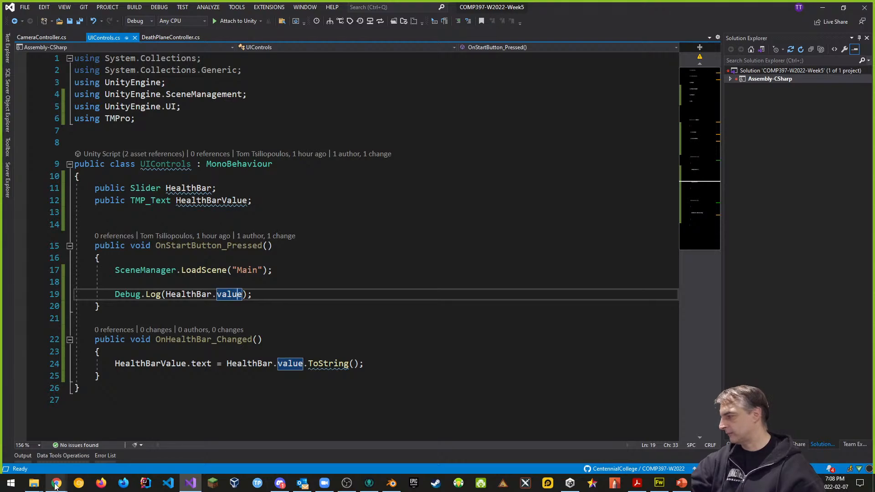
{"action": "mouse_move", "coordinate": [55, 486]}
{"action": "left_click", "coordinate": [40, 438]}
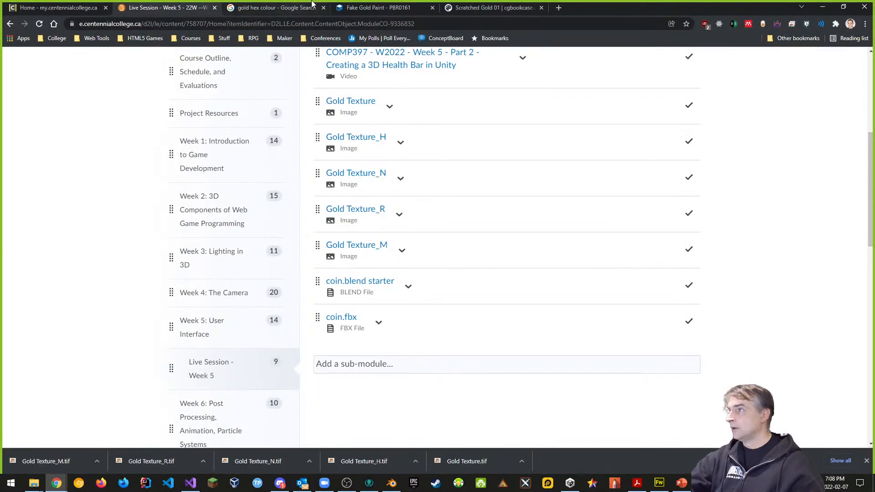
{"action": "left_click", "coordinate": [557, 8]}
{"action": "type", "text": "unity "}
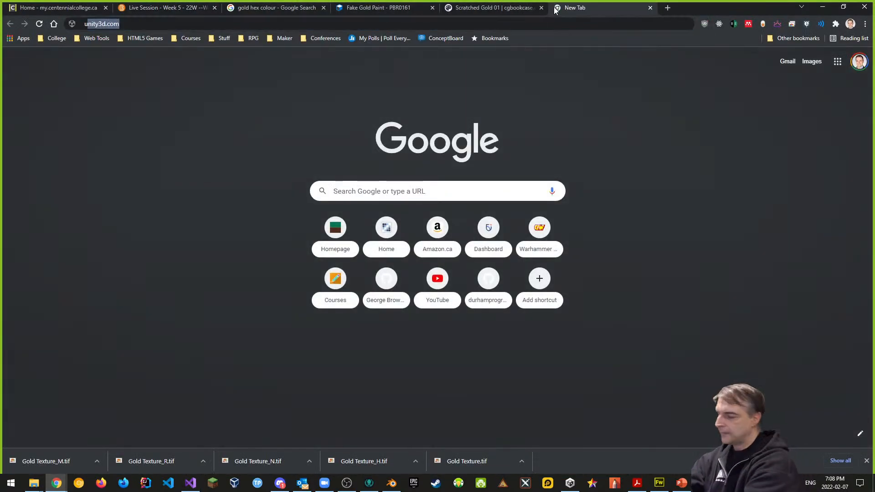
{"action": "type", "text": "sli"}
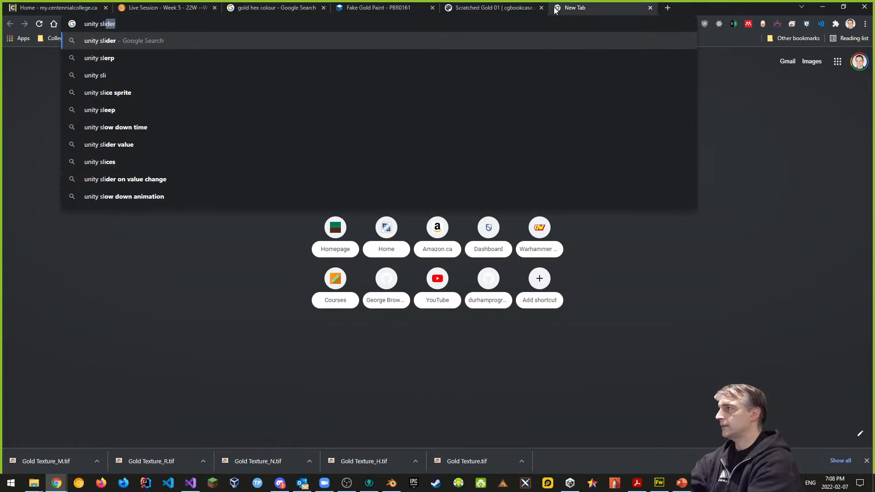
{"action": "type", "text": "der value"}
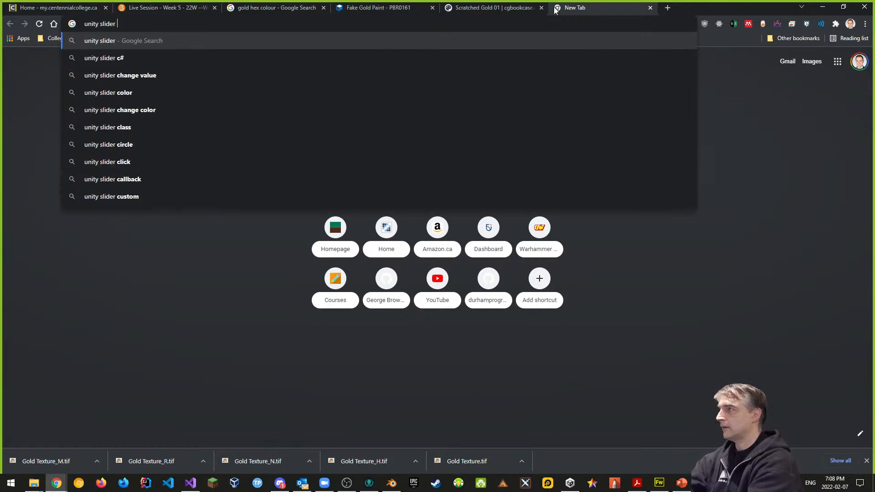
{"action": "key", "text": "Return"}
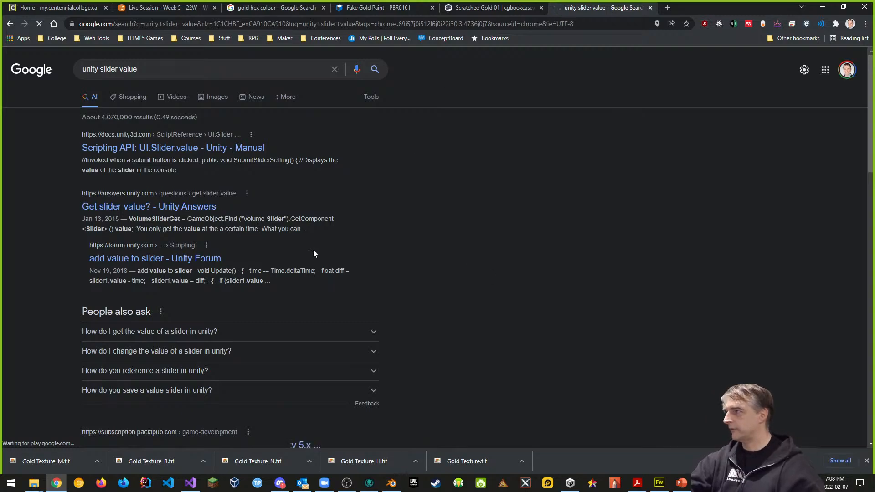
- Open the Scripting API result for UI.Slider.value and read its description and code example
{"action": "left_click", "coordinate": [184, 148]}
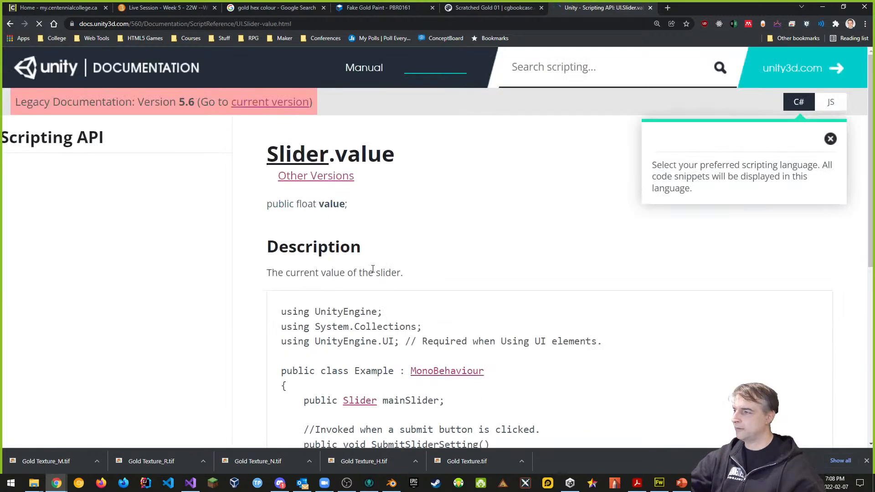
{"action": "scroll", "coordinate": [406, 262], "scroll_direction": "down", "scroll_amount": 3}
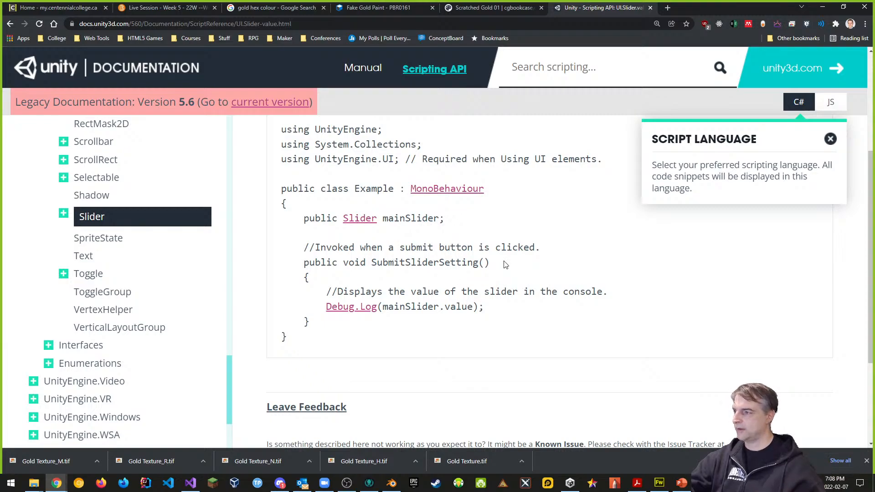
{"action": "scroll", "coordinate": [474, 275], "scroll_direction": "down", "scroll_amount": 3}
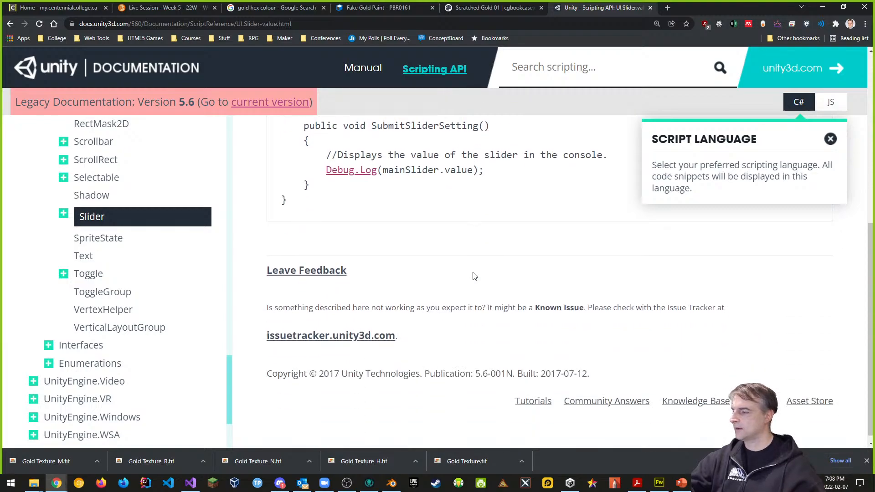
{"action": "scroll", "coordinate": [487, 272], "scroll_direction": "up", "scroll_amount": 5}
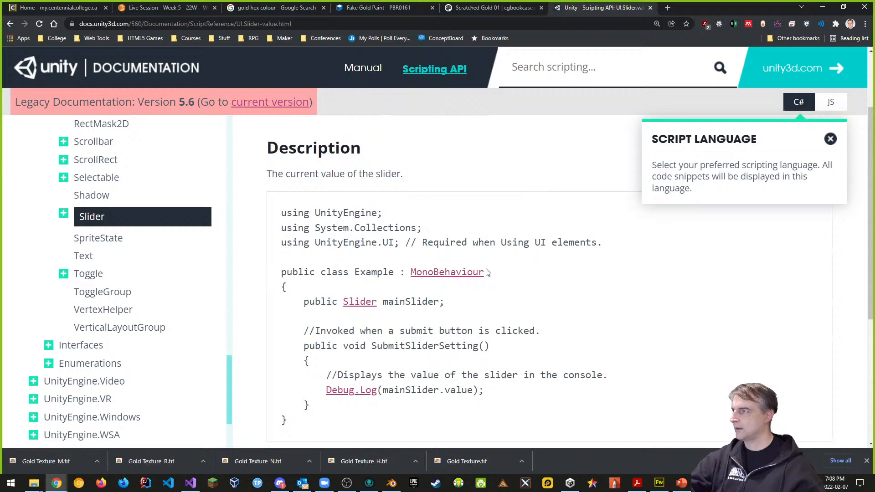
- Go to the current version of the documentation, search the scripting reference for Slider, and open the Slider class page
{"action": "left_click", "coordinate": [262, 103]}
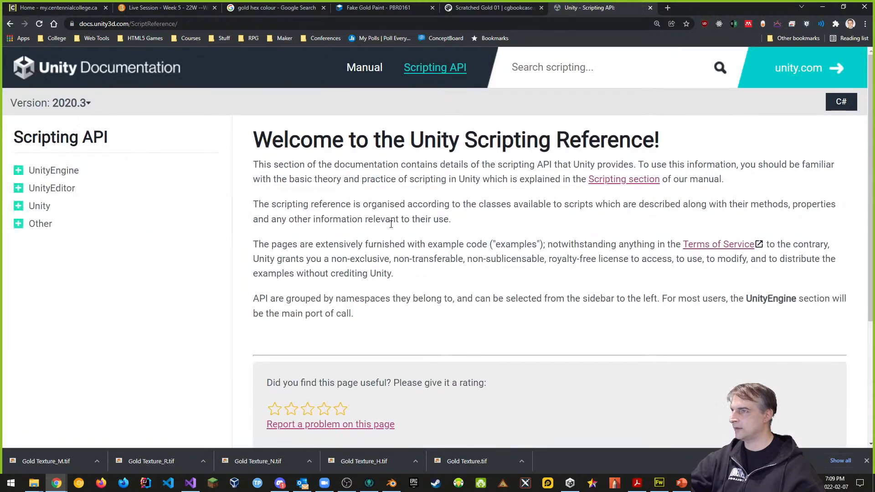
{"action": "scroll", "coordinate": [392, 225], "scroll_direction": "down", "scroll_amount": 3}
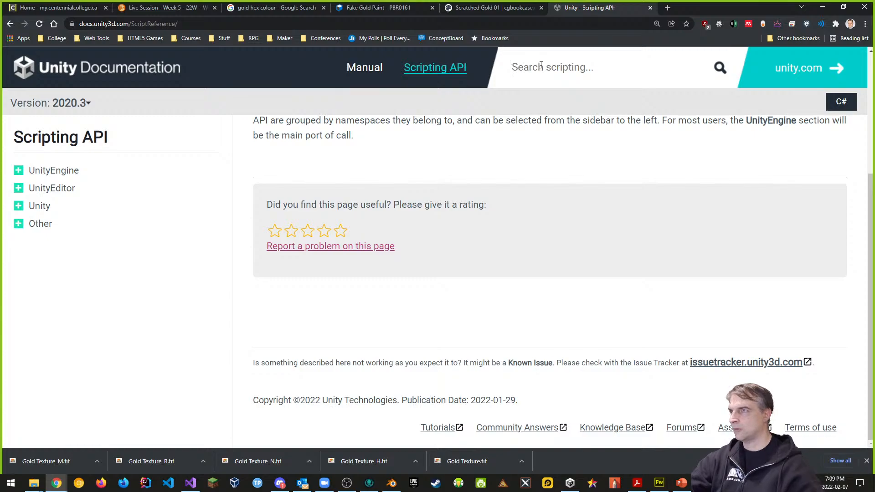
{"action": "type", "text": "Slider"}
{"action": "key", "text": "Return"}
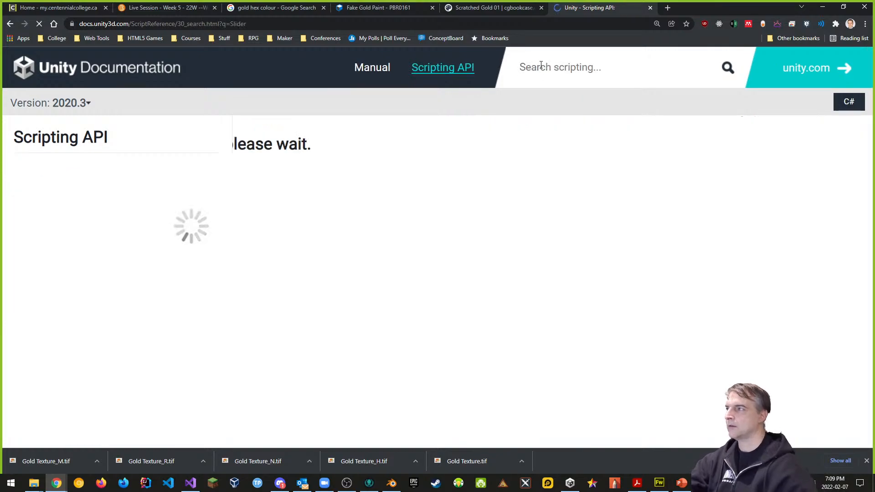
{"action": "left_click", "coordinate": [265, 173]}
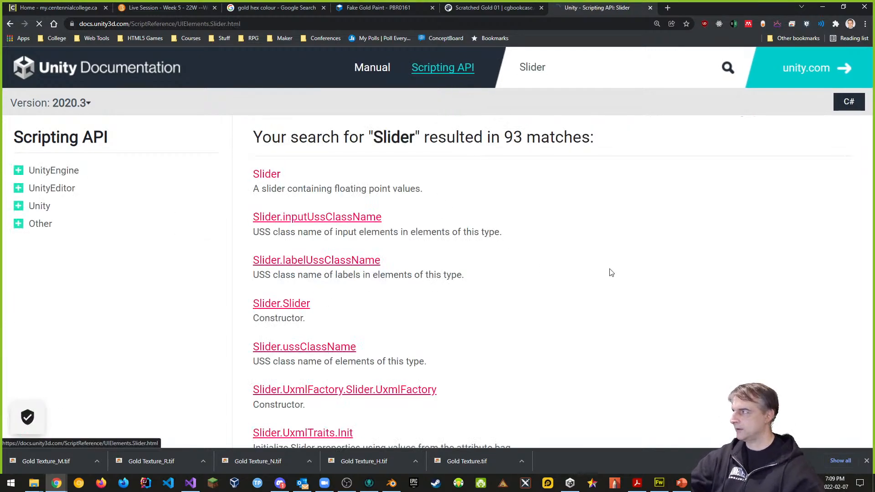
- Look through the Slider class members, view the value property associated with the field, and return to the class page
{"action": "scroll", "coordinate": [593, 272], "scroll_direction": "down", "scroll_amount": 3}
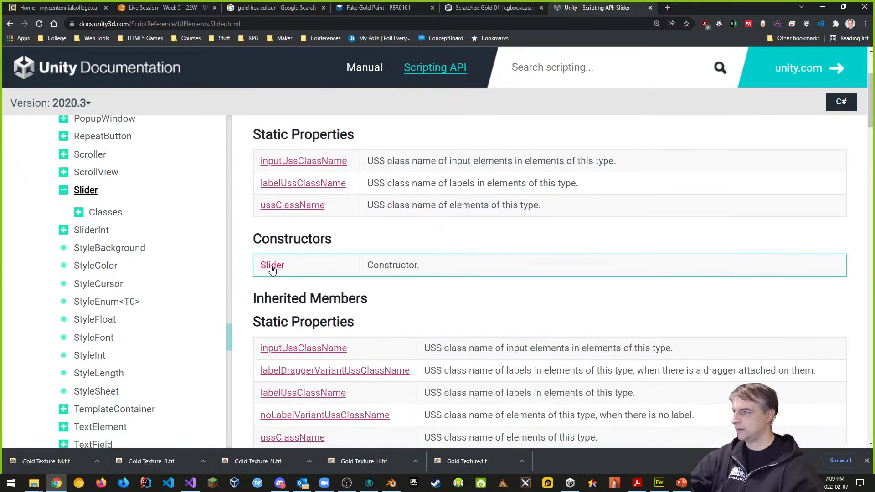
{"action": "scroll", "coordinate": [272, 270], "scroll_direction": "down", "scroll_amount": 3}
{"action": "scroll", "coordinate": [300, 265], "scroll_direction": "up", "scroll_amount": 4}
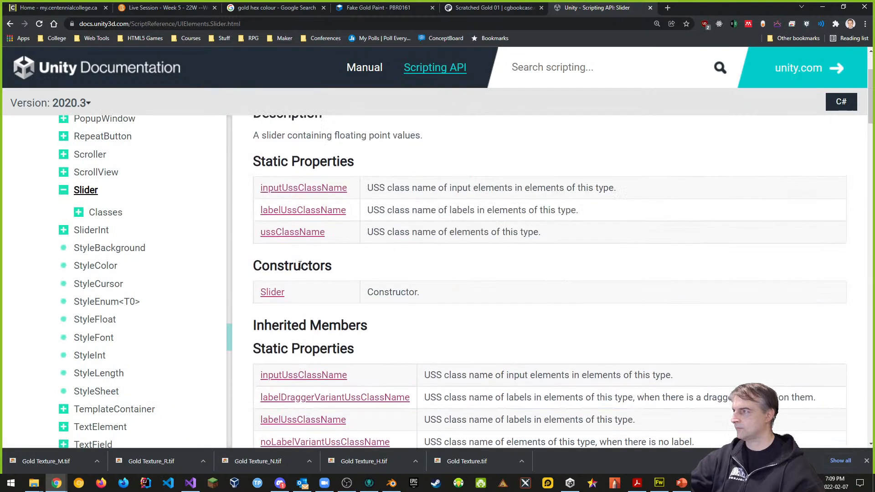
{"action": "scroll", "coordinate": [303, 268], "scroll_direction": "up", "scroll_amount": 3}
{"action": "scroll", "coordinate": [319, 272], "scroll_direction": "down", "scroll_amount": 9}
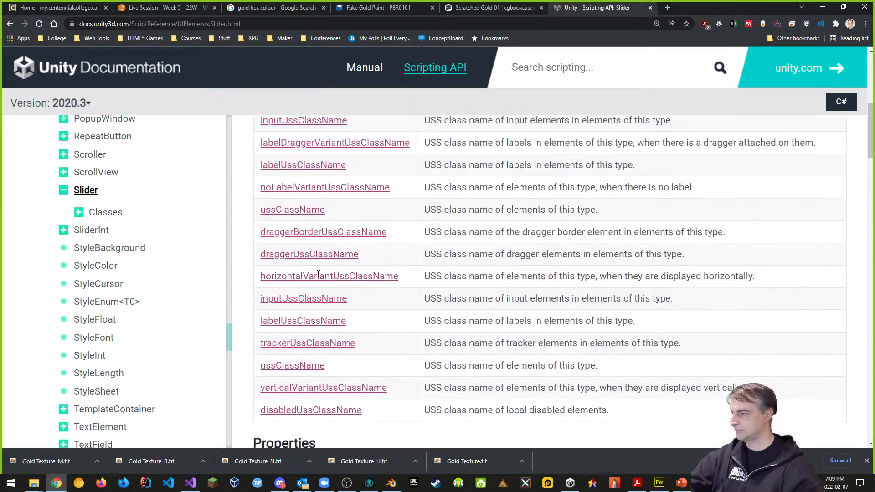
{"action": "scroll", "coordinate": [318, 273], "scroll_direction": "down", "scroll_amount": 6}
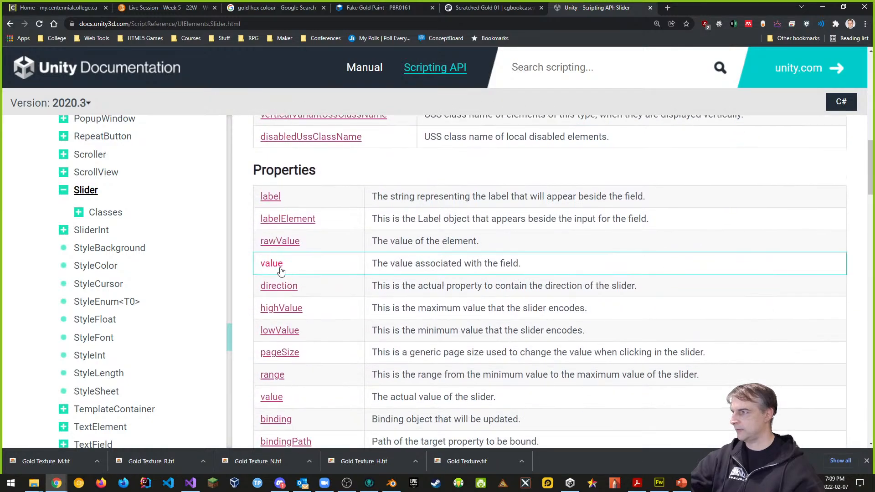
{"action": "left_click", "coordinate": [280, 268]}
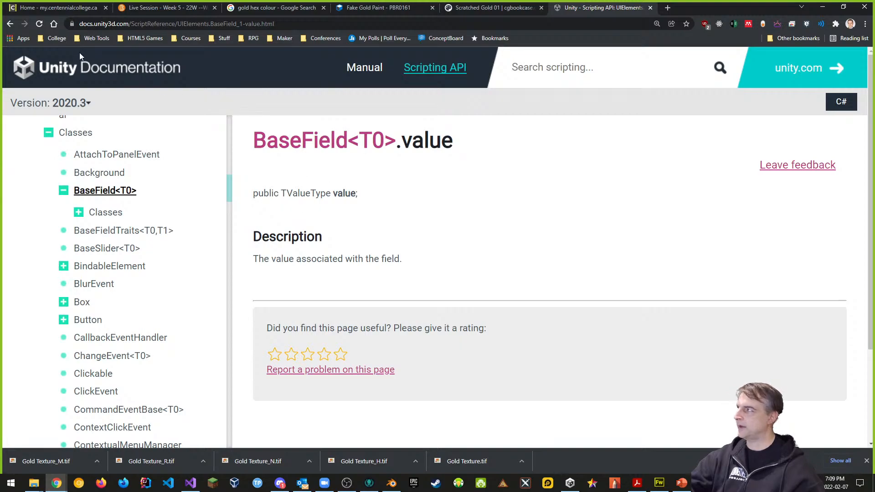
{"action": "left_click", "coordinate": [10, 24]}
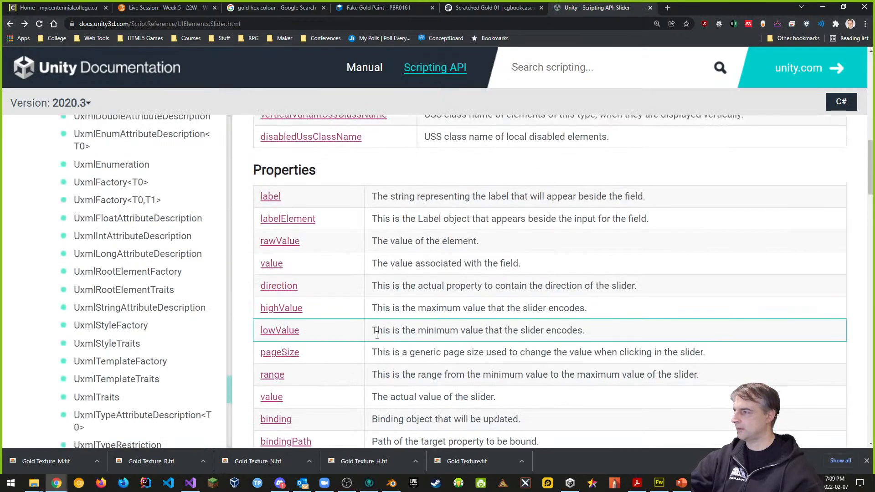
- View the value property described as the slider's actual value, and return to the Slider class page
{"action": "scroll", "coordinate": [342, 331], "scroll_direction": "down", "scroll_amount": 2}
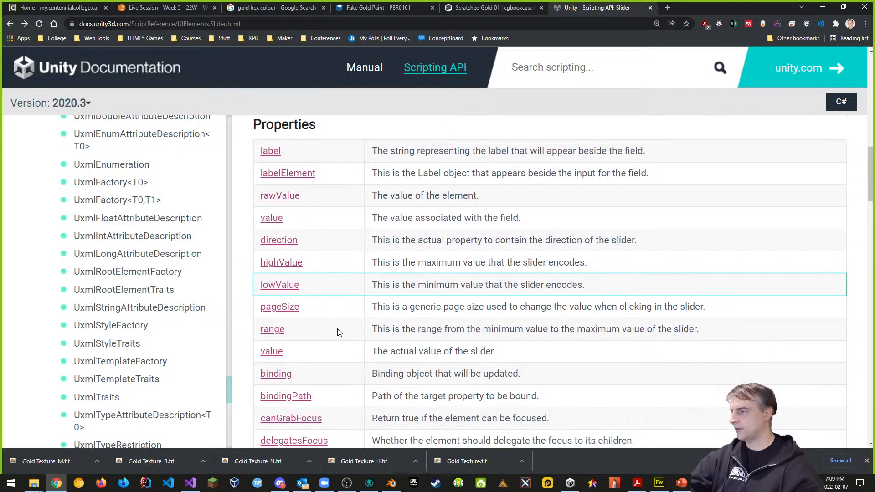
{"action": "scroll", "coordinate": [339, 332], "scroll_direction": "down", "scroll_amount": 1}
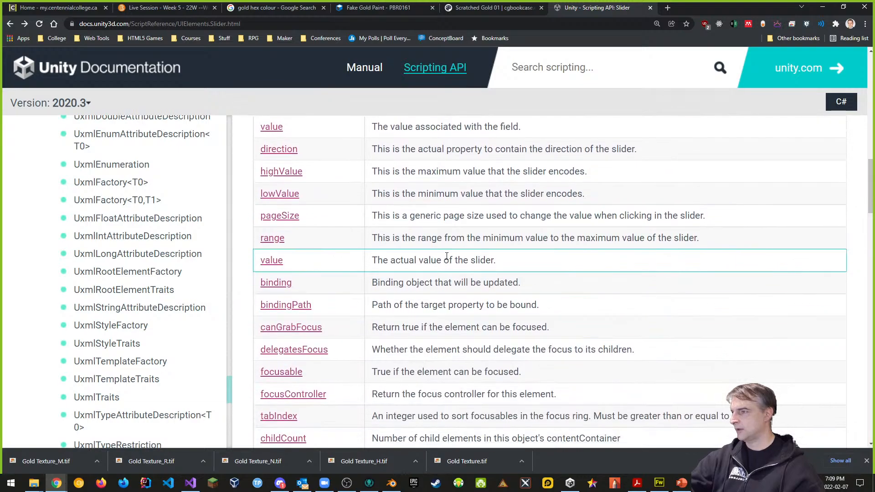
{"action": "scroll", "coordinate": [329, 270], "scroll_direction": "up", "scroll_amount": 1}
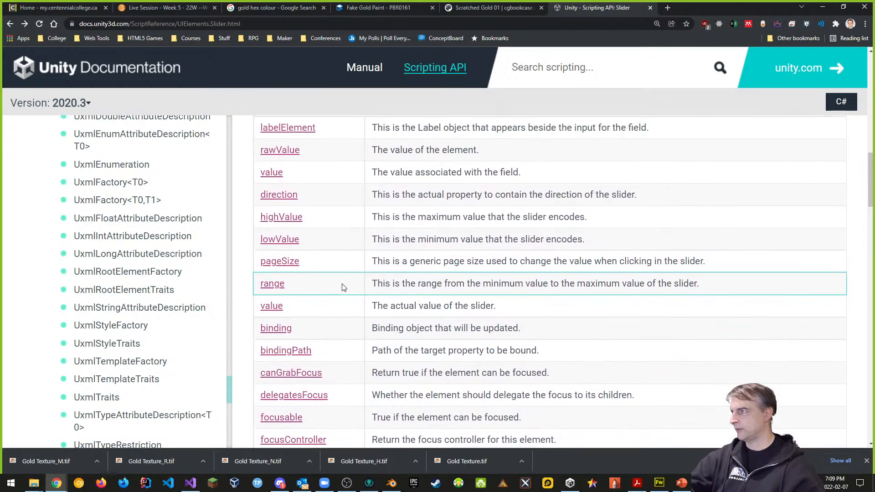
{"action": "left_click", "coordinate": [280, 311]}
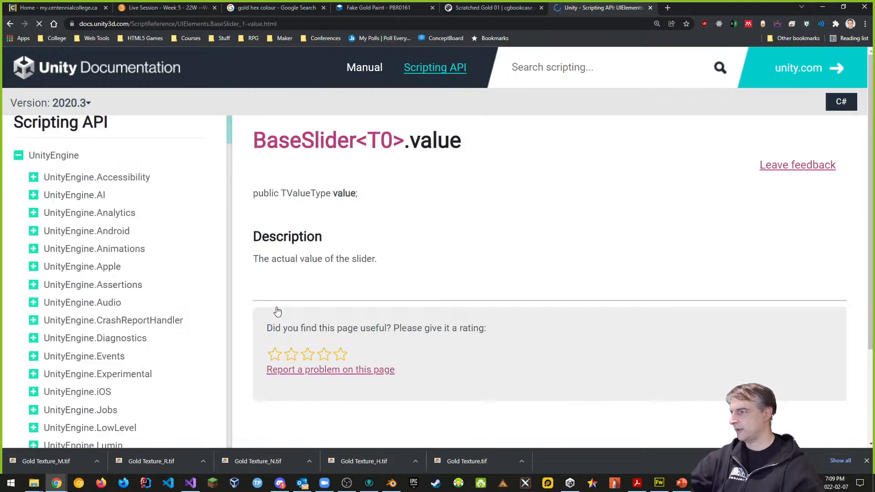
{"action": "left_click", "coordinate": [9, 24]}
- Examine the remaining properties and public methods listed for the Slider class
{"action": "scroll", "coordinate": [342, 212], "scroll_direction": "down", "scroll_amount": 7}
{"action": "scroll", "coordinate": [343, 212], "scroll_direction": "down", "scroll_amount": 9}
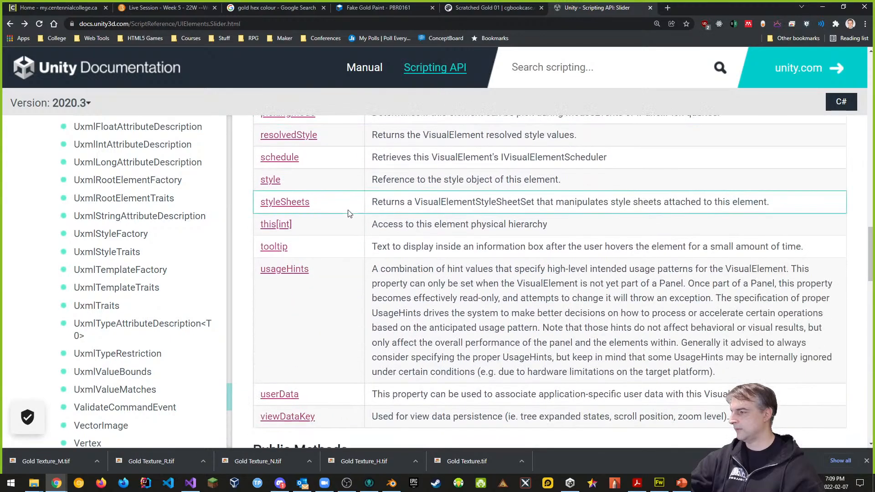
{"action": "scroll", "coordinate": [360, 214], "scroll_direction": "down", "scroll_amount": 12}
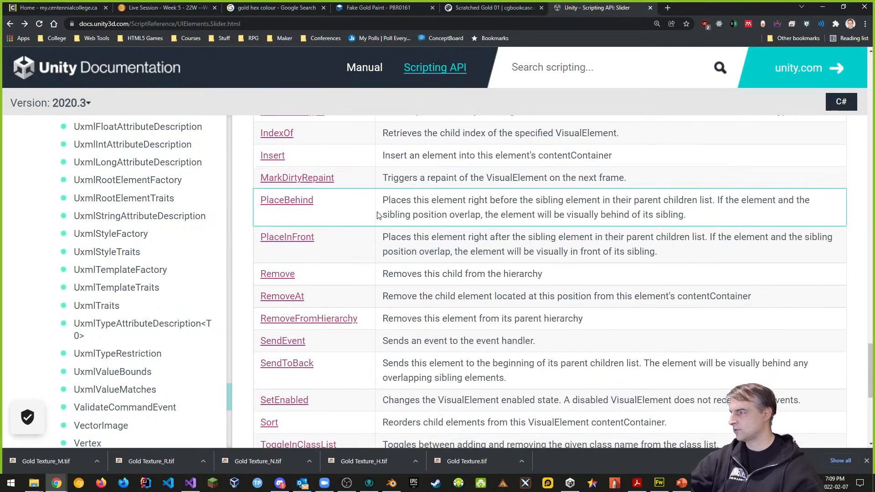
{"action": "scroll", "coordinate": [378, 215], "scroll_direction": "down", "scroll_amount": 3}
{"action": "scroll", "coordinate": [624, 214], "scroll_direction": "up", "scroll_amount": 5}
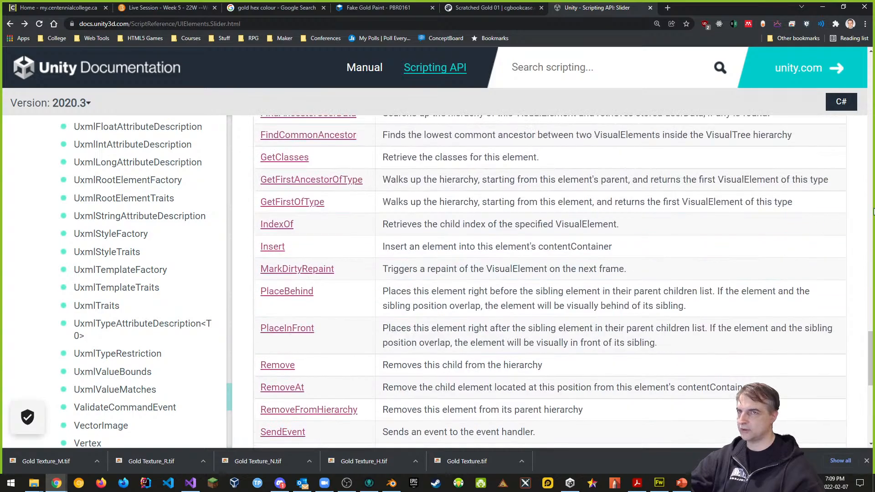
- Return to the Scripting API home page, search for Slider again, and look through the results
{"action": "left_click", "coordinate": [436, 71]}
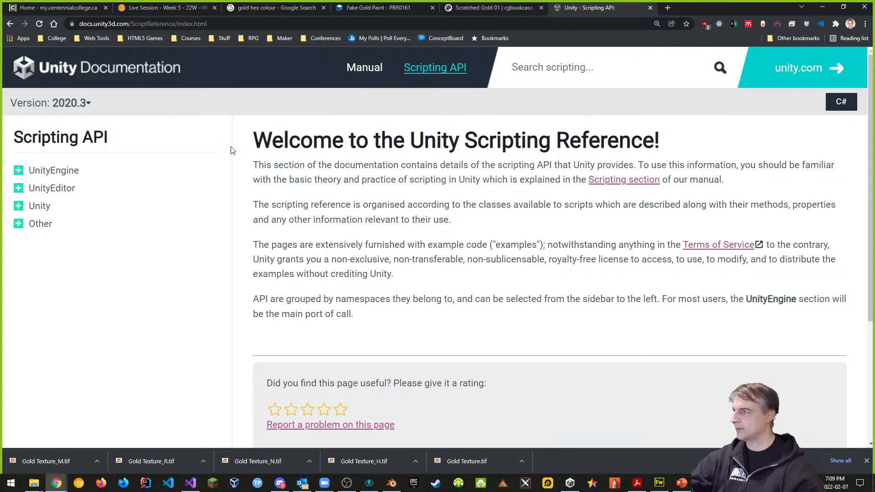
{"action": "type", "text": "Slider"}
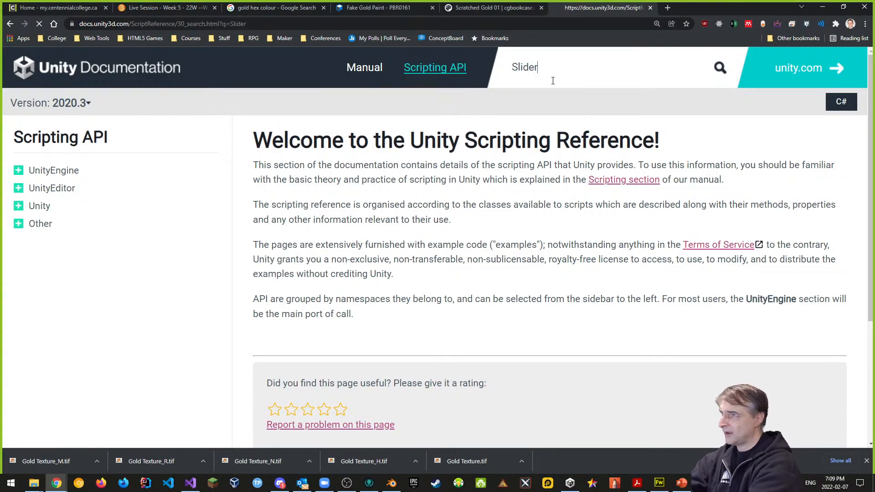
{"action": "key", "text": "Return"}
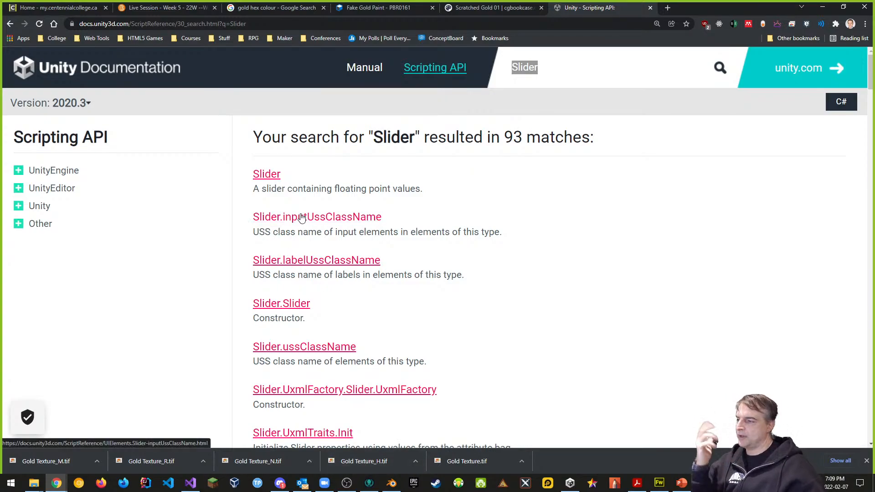
{"action": "scroll", "coordinate": [310, 221], "scroll_direction": "down", "scroll_amount": 3}
{"action": "scroll", "coordinate": [341, 224], "scroll_direction": "down", "scroll_amount": 2}
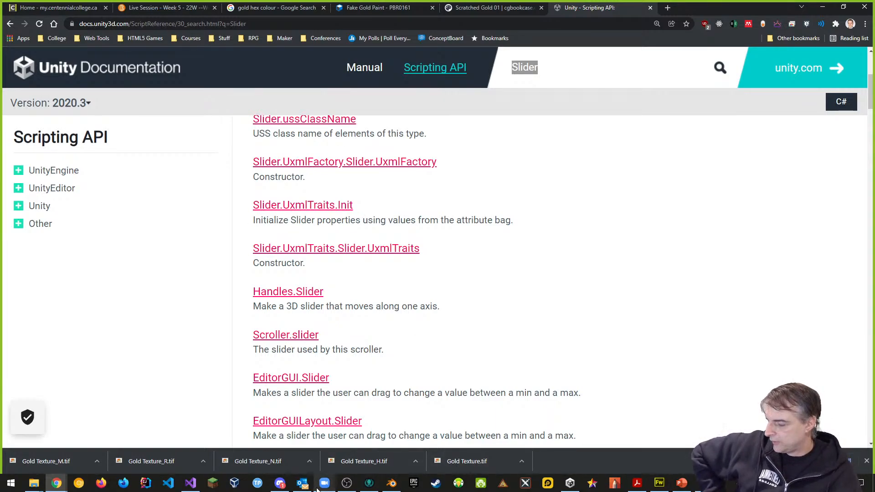
- Switch to Visual Studio and delete the Debug.Log(HealthBar.value) line from OnStartButton_Pressed
{"action": "mouse_move", "coordinate": [318, 489]}
{"action": "mouse_move", "coordinate": [187, 488]}
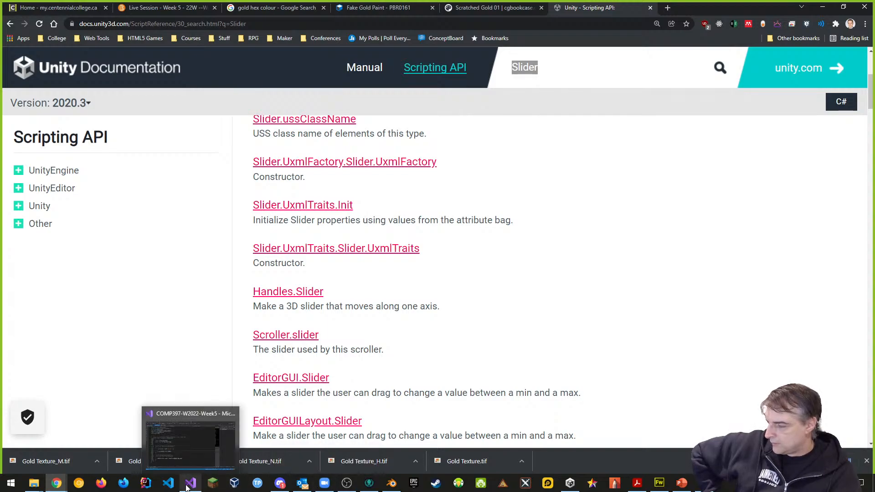
{"action": "left_click", "coordinate": [187, 488]}
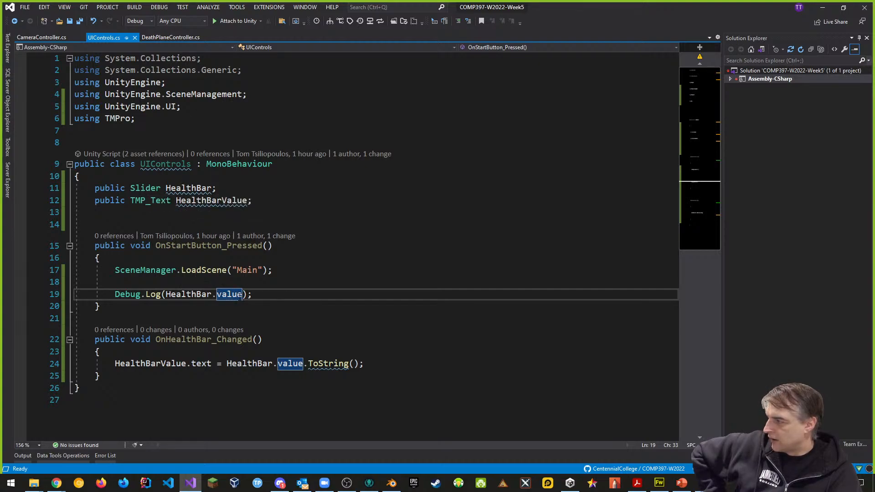
{"action": "left_click_drag", "start_coordinate": [252, 294], "coordinate": [115, 295]}
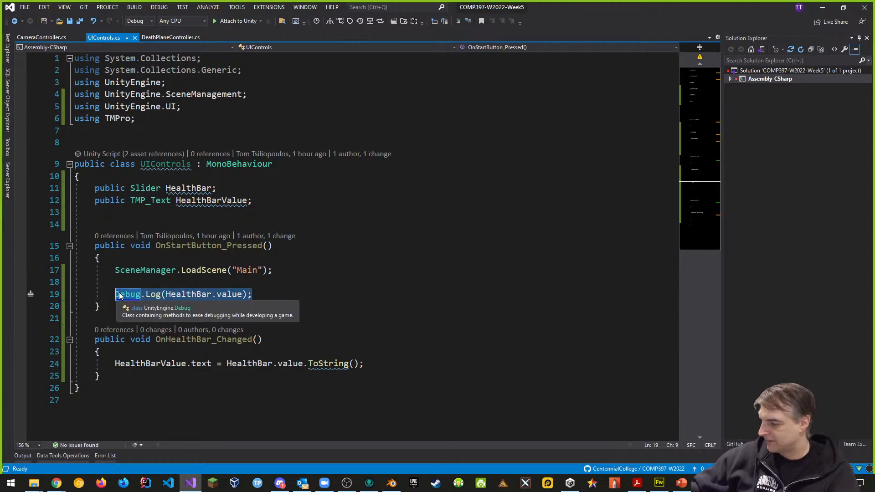
{"action": "key", "text": "Delete"}
- Insert blank lines below the HealthBarValue declaration in UIControls to make room for a method
{"action": "left_click", "coordinate": [282, 205]}
{"action": "key", "text": "Return"}
{"action": "key", "text": "Return"}
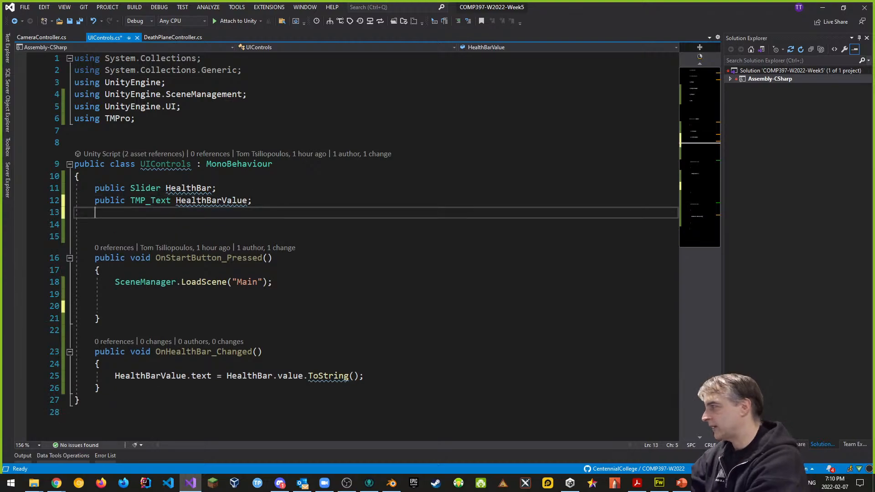
{"action": "type", "text": "public Start"}
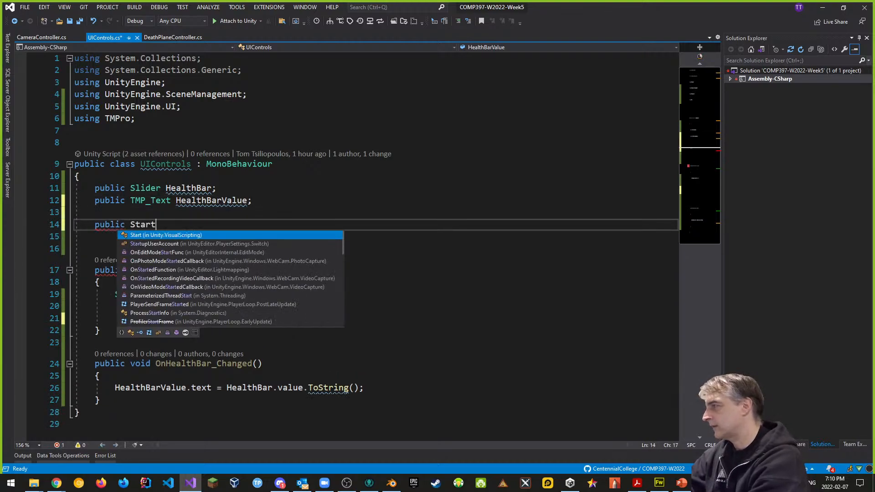
{"action": "key", "text": "BackSpace"}
{"action": "key", "text": "BackSpace"}
{"action": "key", "text": "BackSpace"}
{"action": "key", "text": "BackSpace"}
{"action": "key", "text": "BackSpace"}
{"action": "key", "text": "BackSpace"}
{"action": "key", "text": "BackSpace"}
{"action": "key", "text": "BackSpace"}
{"action": "key", "text": "BackSpace"}
{"action": "key", "text": "BackSpace"}
{"action": "key", "text": "BackSpace"}
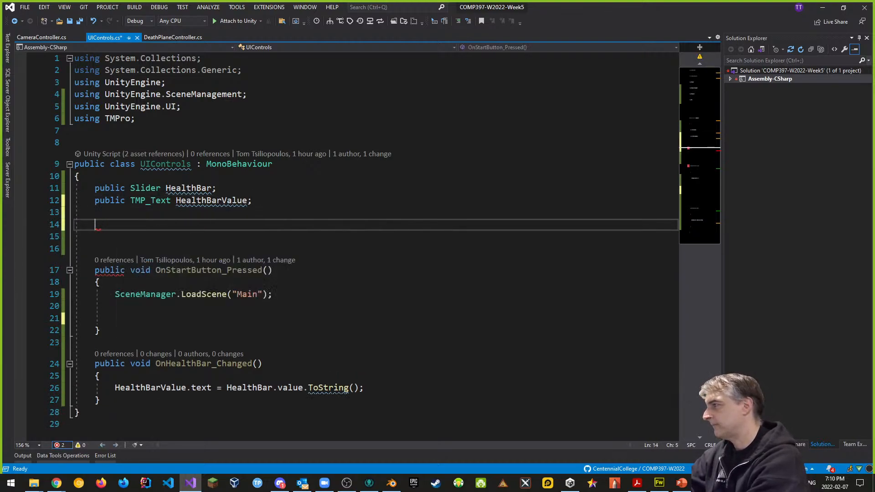
- Add a private Start() method with an empty body below the fields, and remove the Unity.VisualScripting using directive
{"action": "type", "text": "private Start"}
{"action": "key", "text": "Tab"}
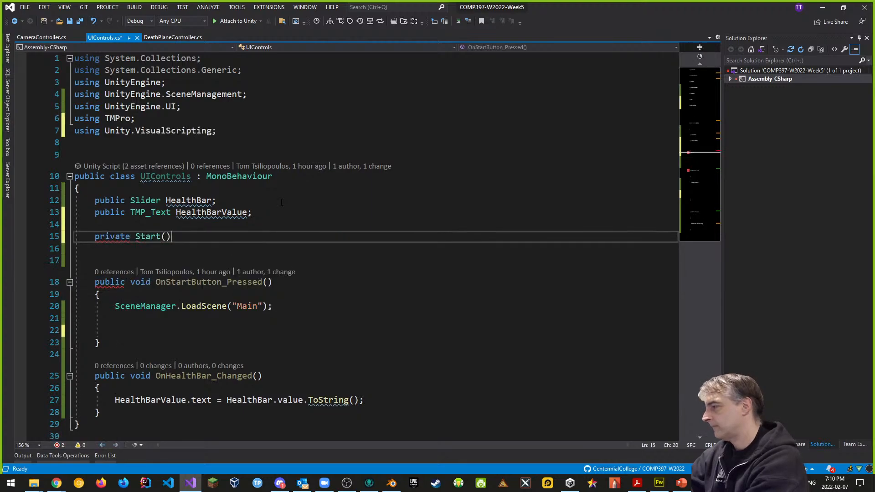
{"action": "type", "text": "{"}
{"action": "key", "text": "Return"}
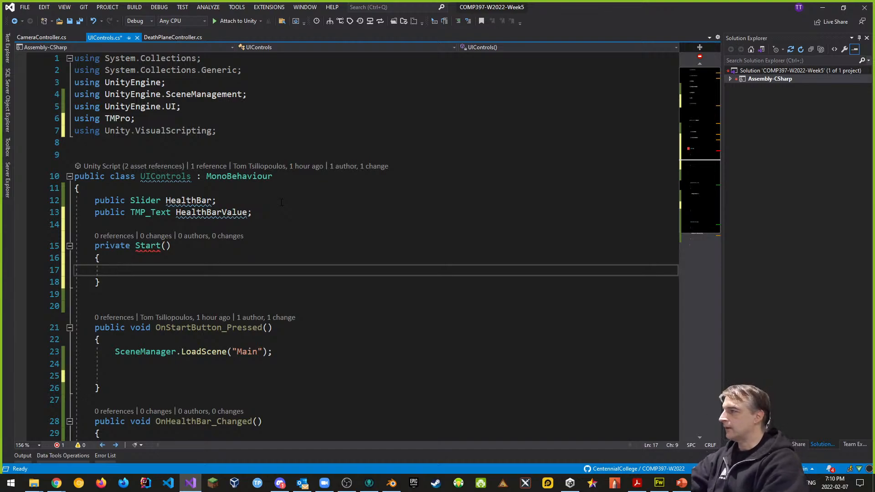
{"action": "left_click_drag", "start_coordinate": [225, 143], "coordinate": [75, 131]}
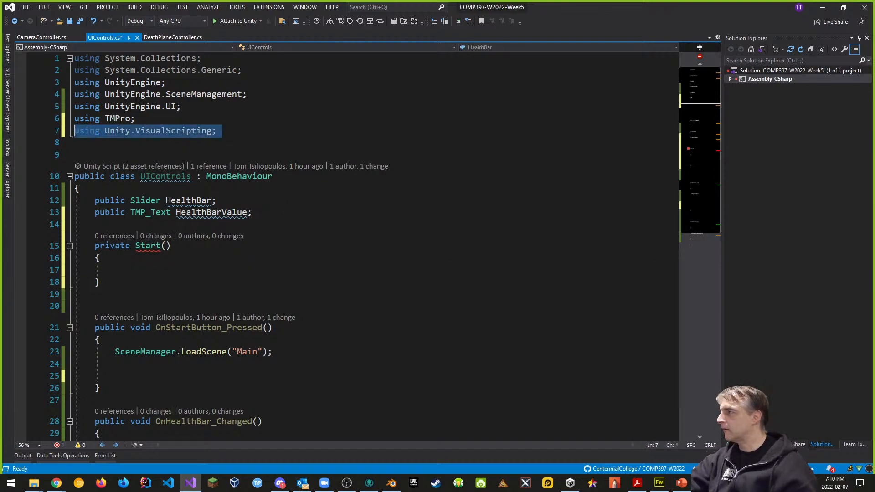
{"action": "key", "text": "Delete"}
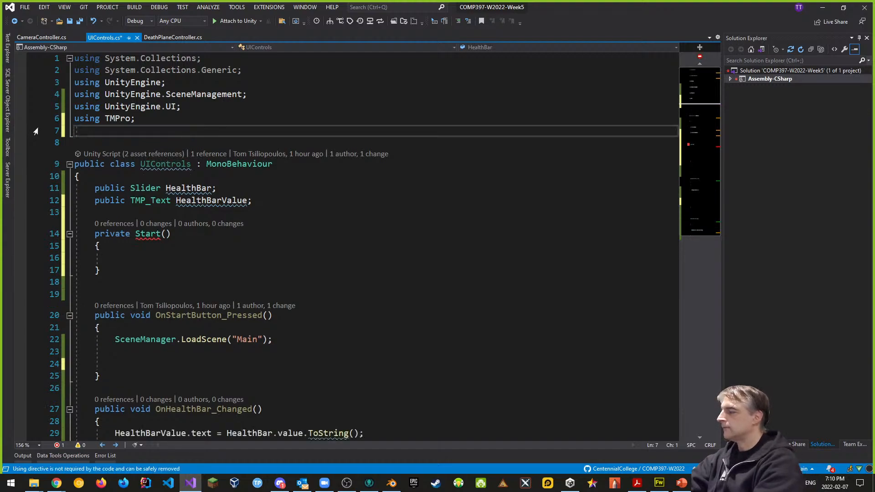
- Give the private Start() method a void return type
{"action": "key", "text": "Down"}
{"action": "key", "text": "Down"}
{"action": "key", "text": "Down"}
{"action": "key", "text": "Down"}
{"action": "key", "text": "Down"}
{"action": "key", "text": "Down"}
{"action": "key", "text": "Down"}
{"action": "key", "text": "Down"}
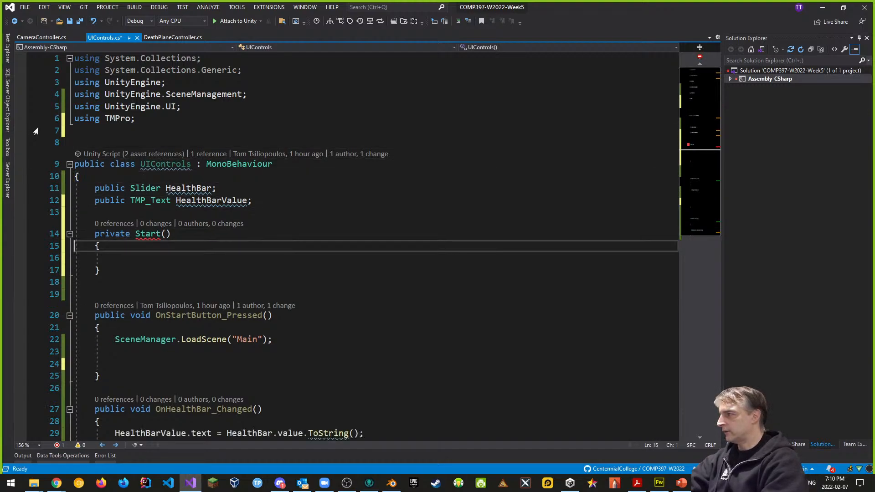
{"action": "key", "text": "Up"}
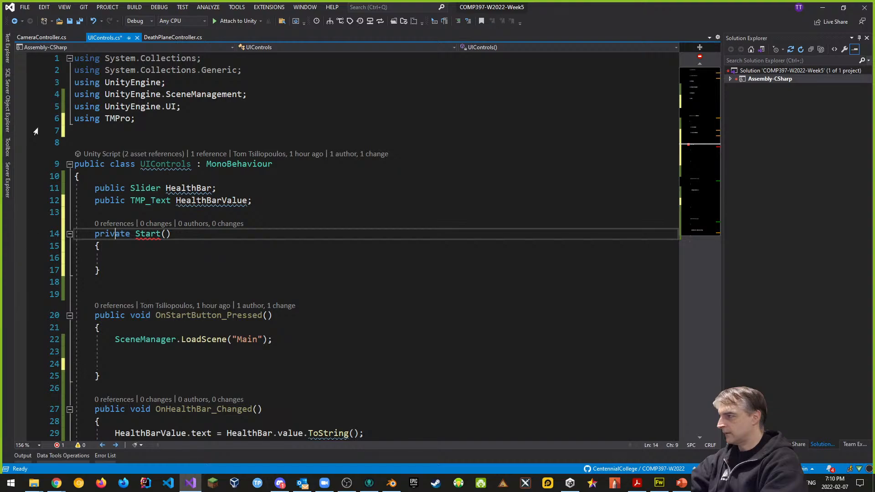
{"action": "key", "text": "Right"}
{"action": "key", "text": "Right"}
{"action": "key", "text": "Right"}
{"action": "key", "text": "Right"}
{"action": "key", "text": "Right"}
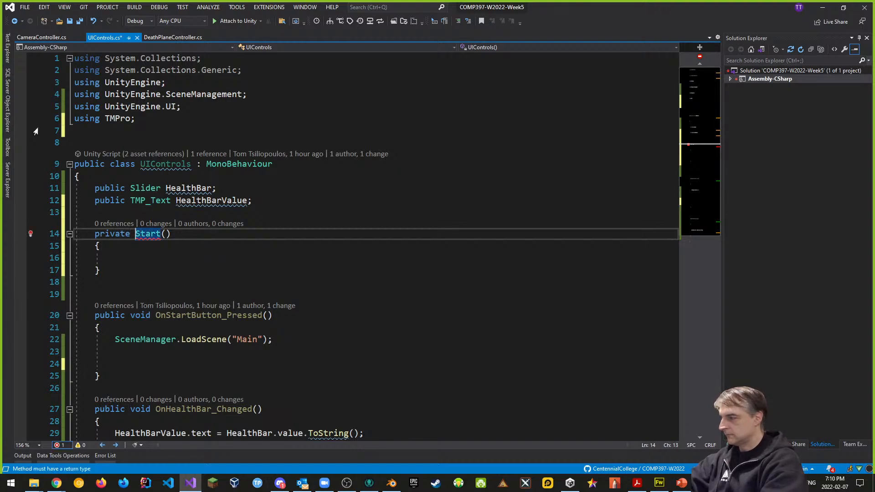
{"action": "type", "text": "voi d"}
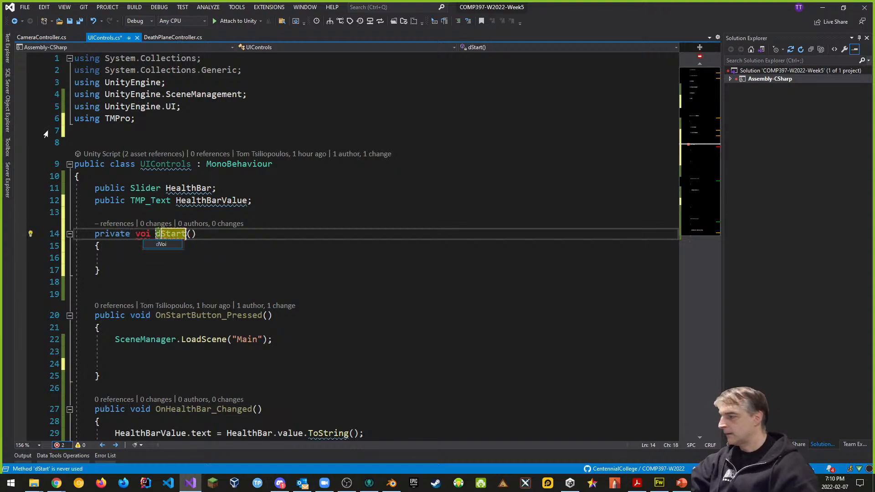
{"action": "key", "text": "BackSpace"}
{"action": "key", "text": "BackSpace"}
{"action": "type", "text": "d"}
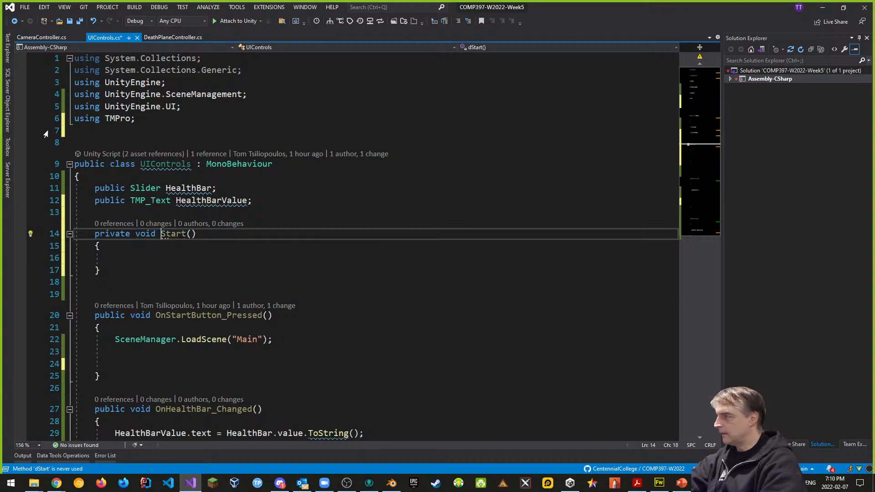
- Set HealthBar.value to 20 inside Start() and save the UIControls script
{"action": "key", "text": "Down"}
{"action": "key", "text": "Down"}
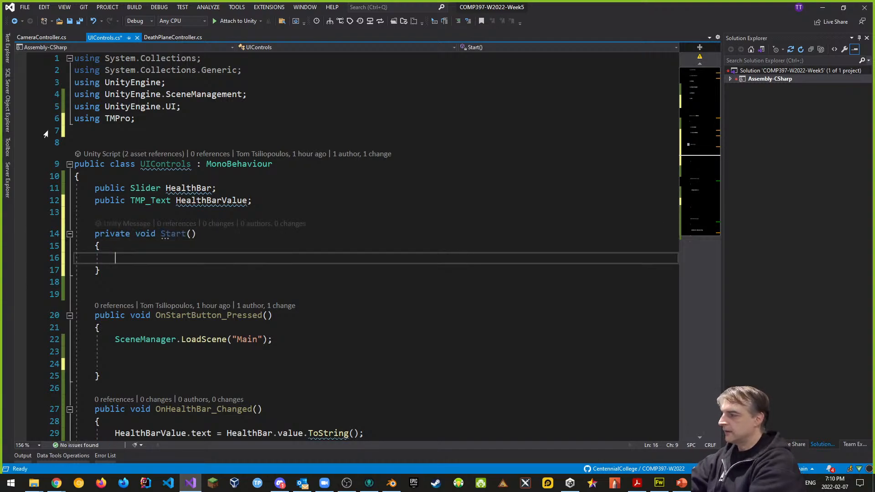
{"action": "type", "text": "Health"}
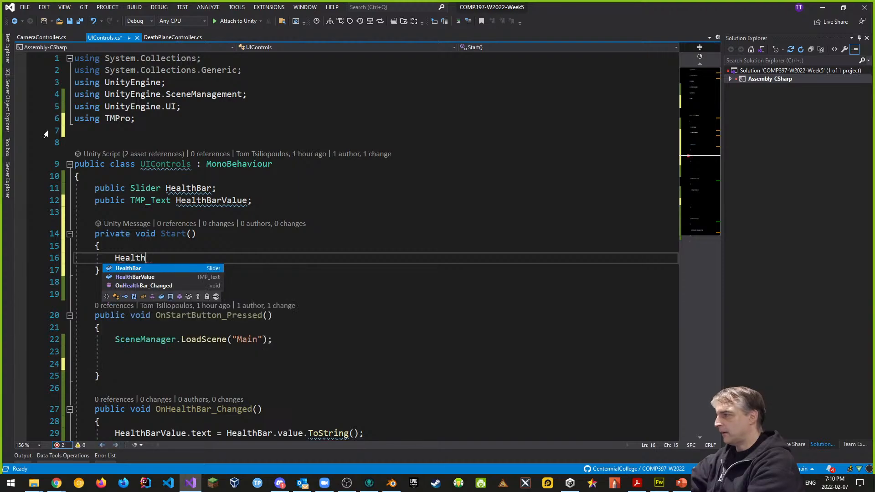
{"action": "type", "text": "Bar.valu"}
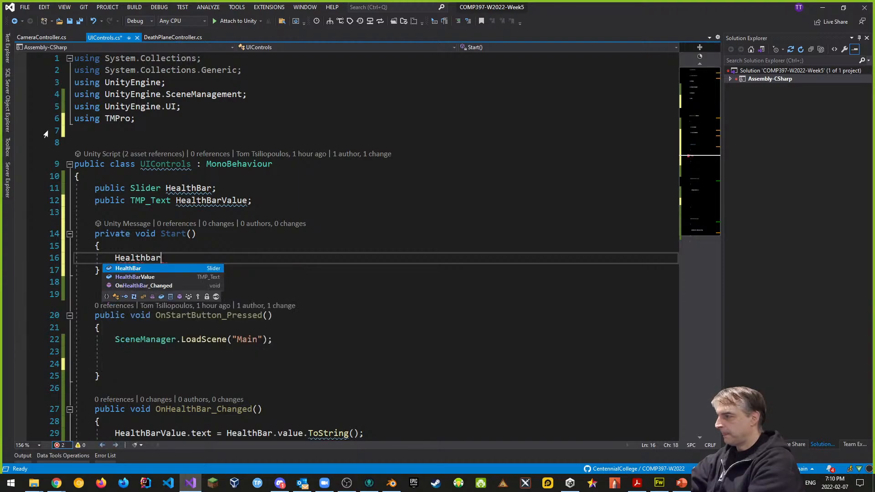
{"action": "type", "text": "e"}
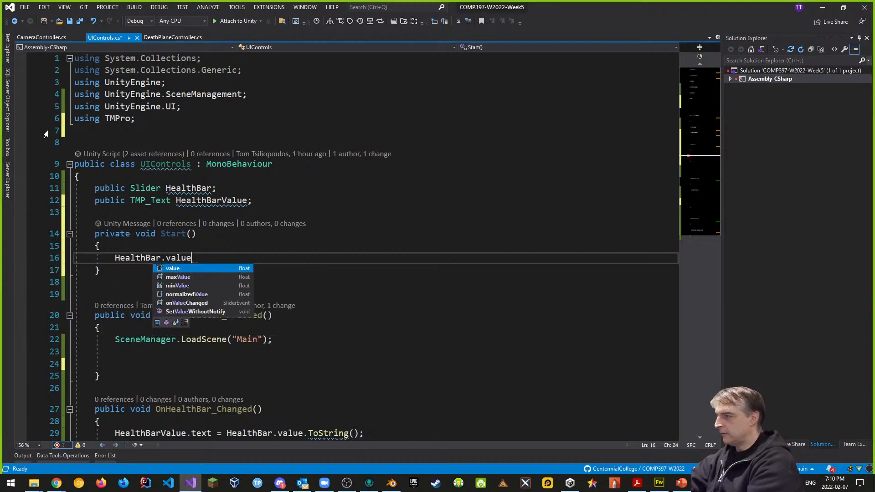
{"action": "type", "text": " = 20;"}
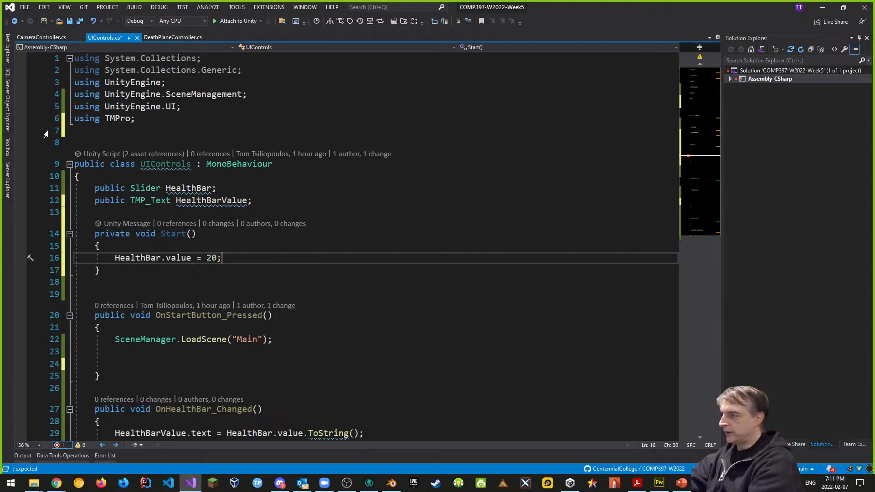
{"action": "key", "text": "ctrl+s"}
{"action": "scroll", "coordinate": [119, 266], "scroll_direction": "down", "scroll_amount": 3}
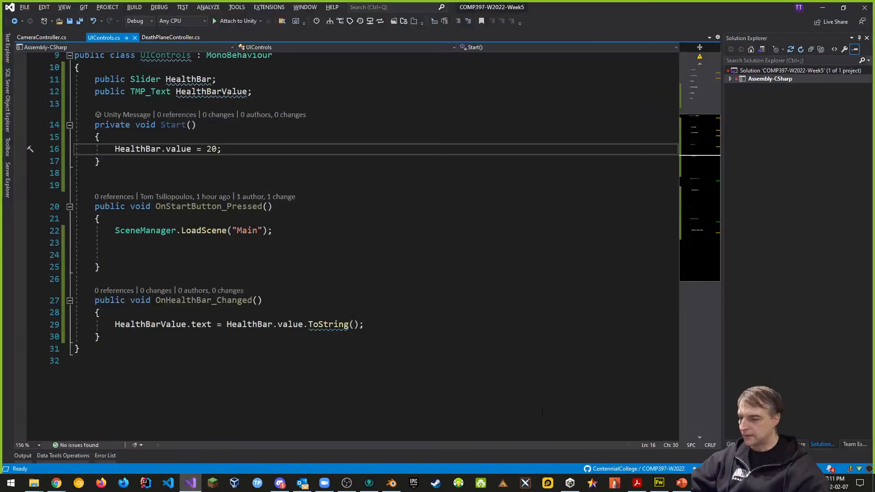
- Switch to Unity, run the Main scene to check the health bar and its text, and stop play mode
{"action": "key", "text": "alt+Tab"}
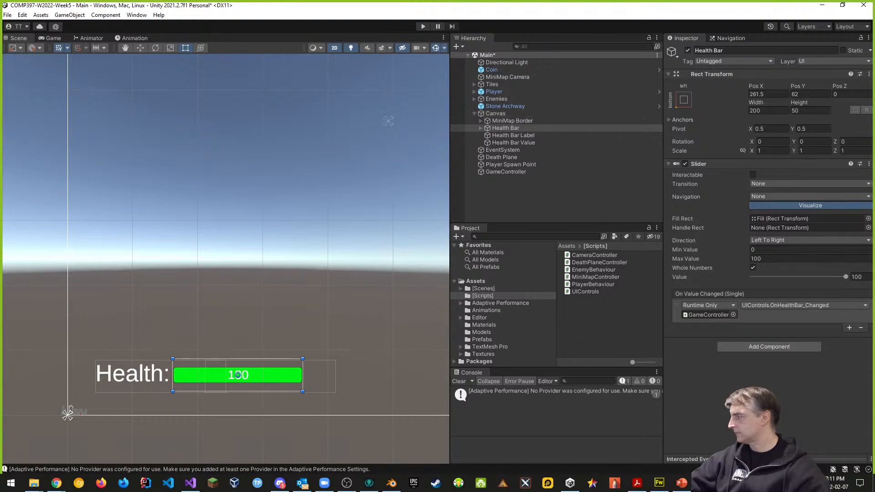
{"action": "left_click", "coordinate": [423, 26]}
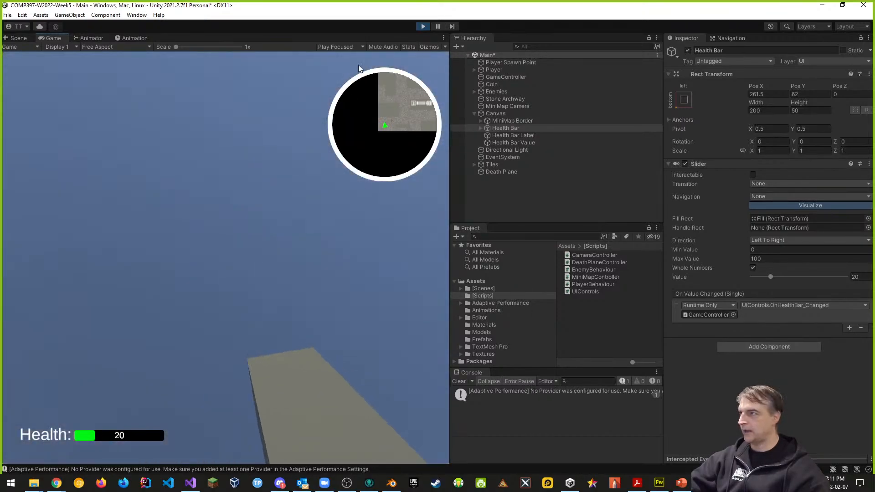
{"action": "left_click", "coordinate": [423, 27]}
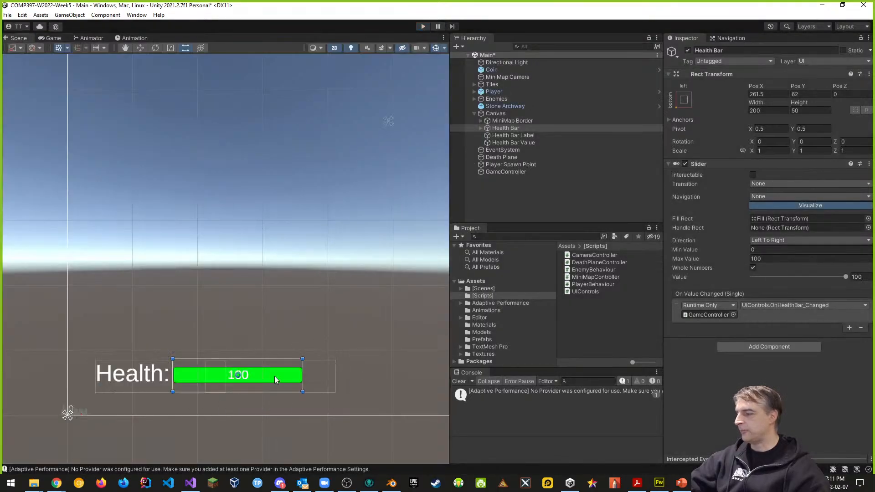
- Return to Visual Studio and begin a public method declaration between OnStartButton_Pressed and OnHealthBar_Changed
{"action": "key", "text": "alt+Tab"}
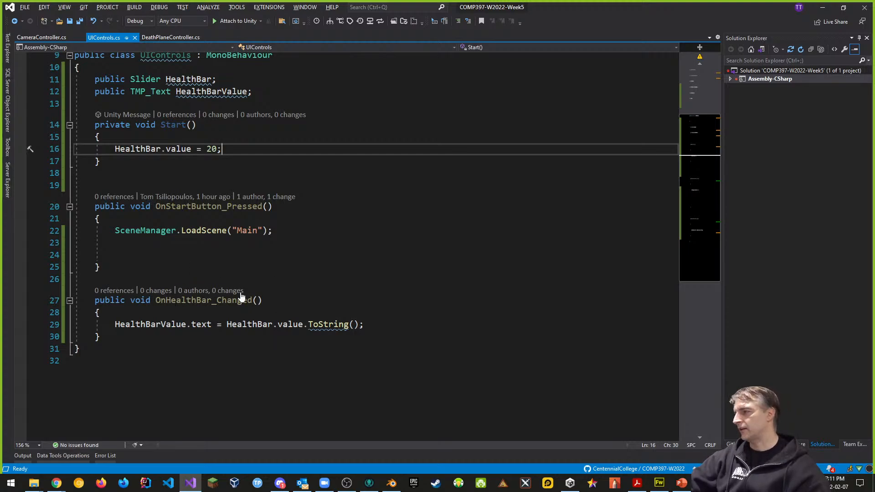
{"action": "scroll", "coordinate": [309, 299], "scroll_direction": "up", "scroll_amount": 2}
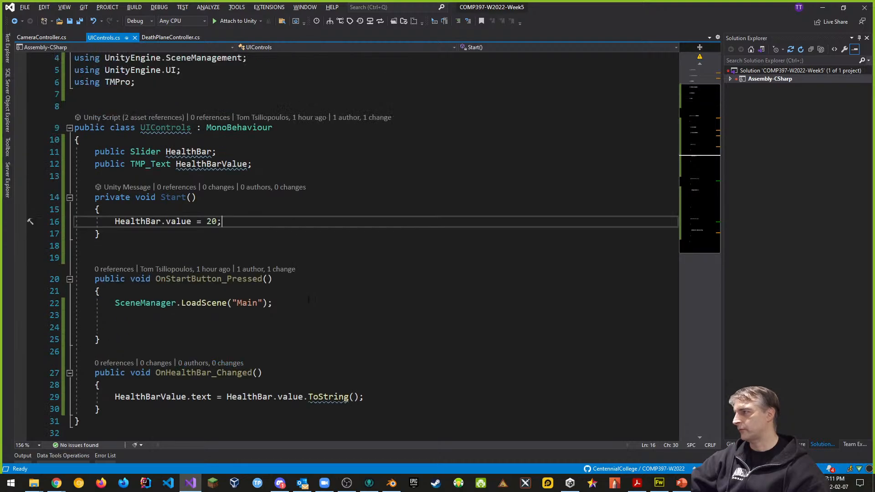
{"action": "left_click", "coordinate": [139, 340]}
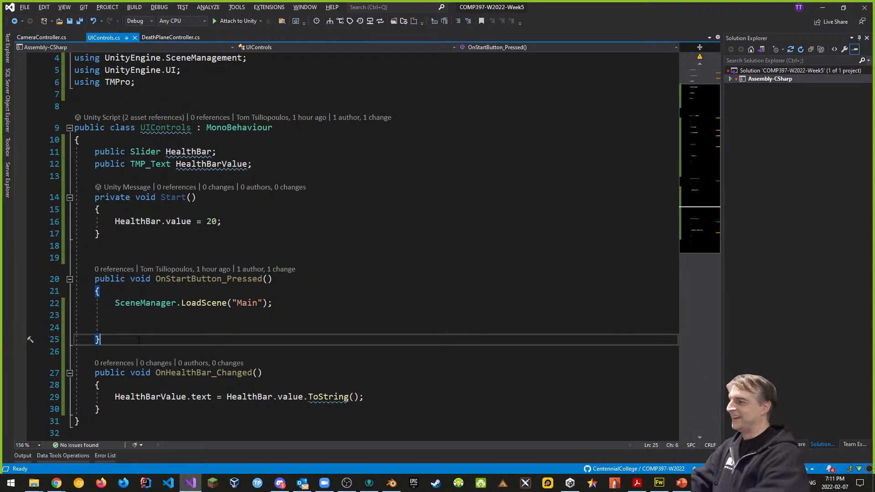
{"action": "key", "text": "Return"}
{"action": "key", "text": "Return"}
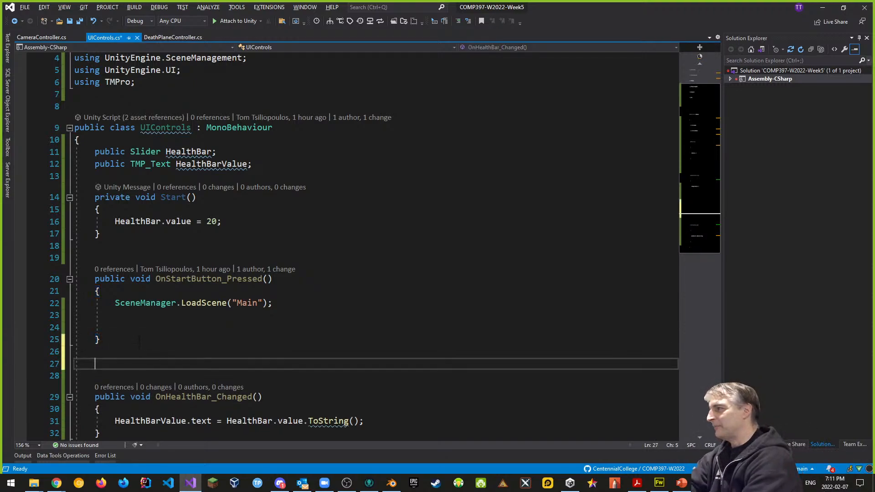
{"action": "type", "text": "public"}
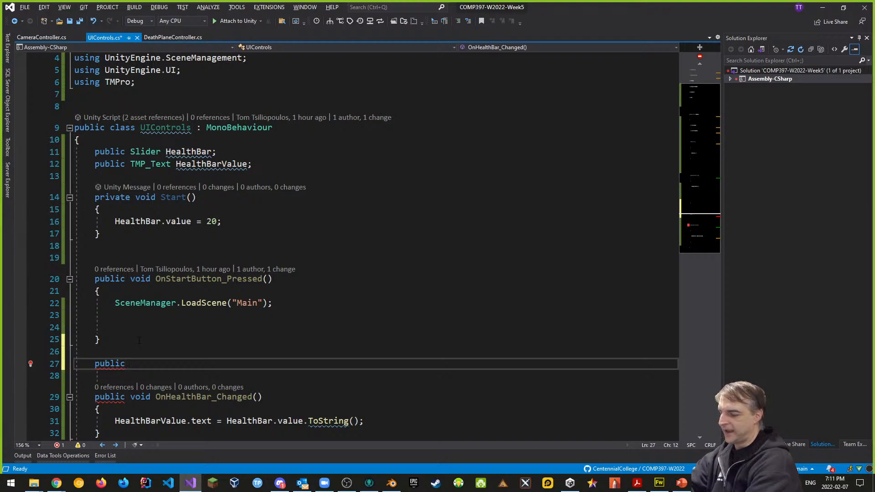
{"action": "type", "text": "TakeDaam"}
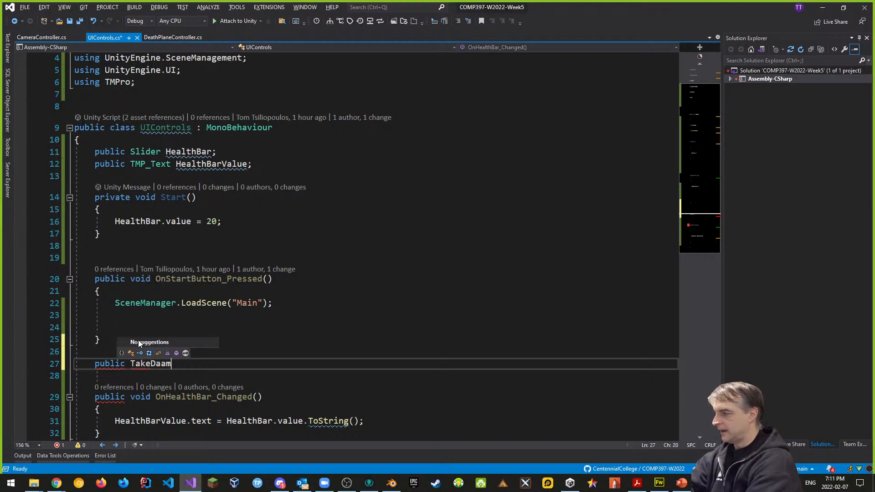
{"action": "key", "text": "BackSpace"}
{"action": "type", "text": "ma"}
{"action": "key", "text": "BackSpace"}
{"action": "key", "text": "BackSpace"}
{"action": "key", "text": "BackSpace"}
{"action": "key", "text": "BackSpace"}
{"action": "key", "text": "BackSpace"}
{"action": "key", "text": "BackSpace"}
{"action": "key", "text": "BackSpace"}
{"action": "key", "text": "BackSpace"}
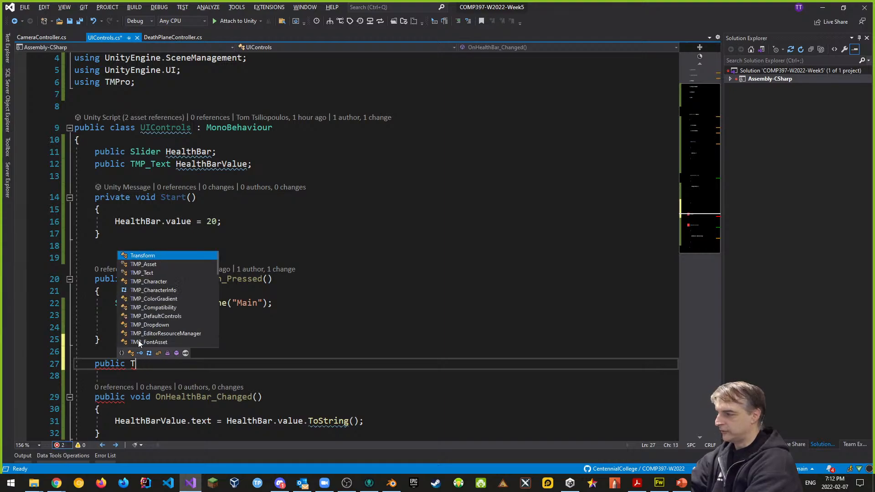
- Declare a public void TakeDamage method with an int damage parameter and an empty body
{"action": "type", "text": "void TakeDa"}
{"action": "key", "text": "BackSpace"}
{"action": "key", "text": "BackSpace"}
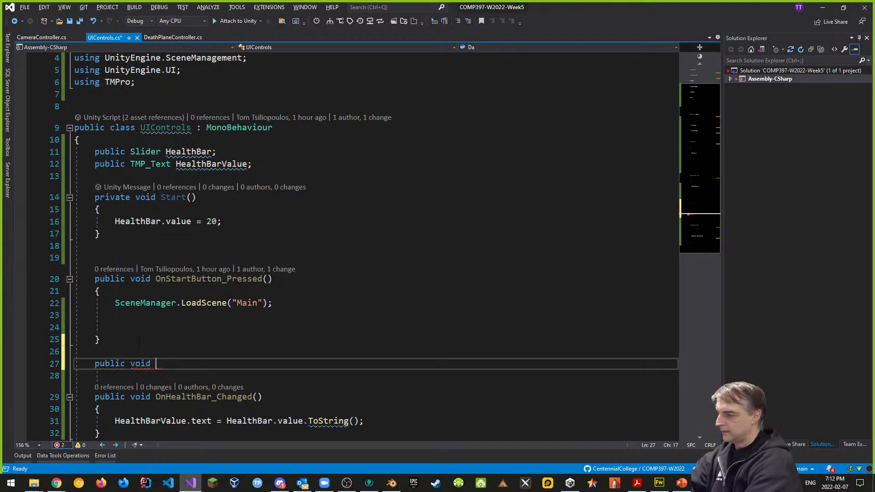
{"action": "type", "text": "TakeDamag"}
{"action": "type", "text": "e(dama"}
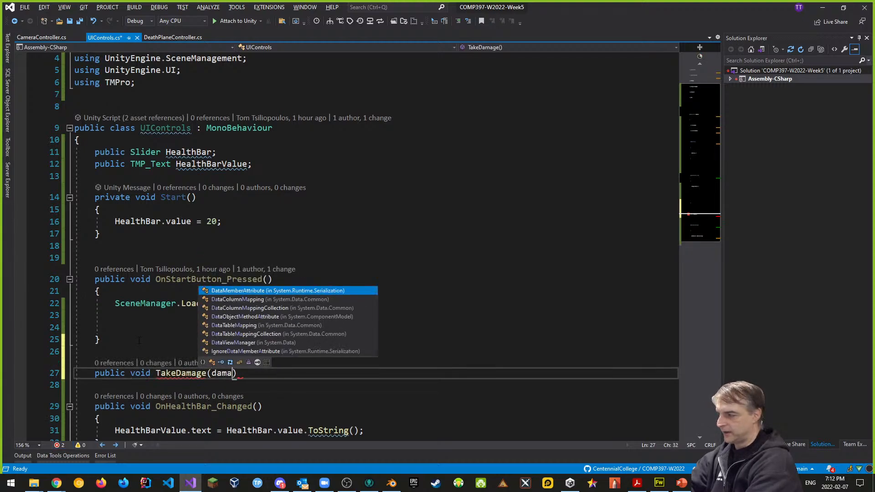
{"action": "key", "text": "Escape"}
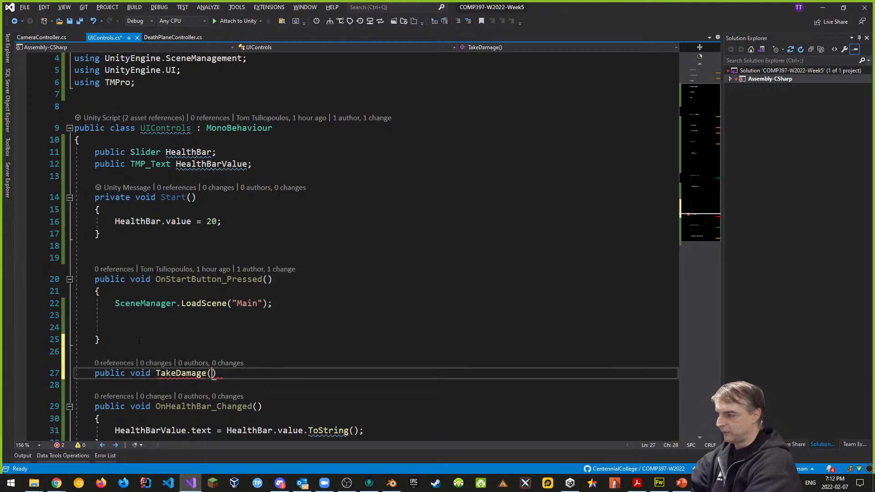
{"action": "type", "text": "int damage"}
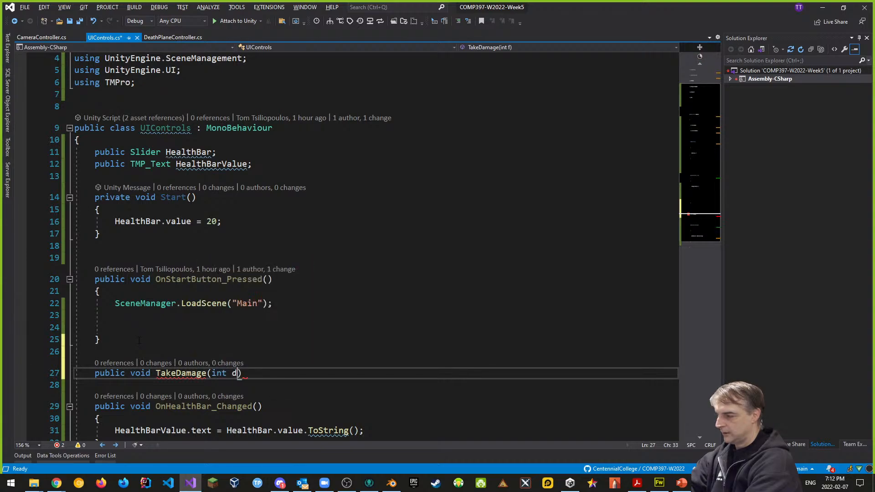
{"action": "key", "text": "End"}
{"action": "key", "text": "Return"}
{"action": "type", "text": "{"}
{"action": "key", "text": "Return"}
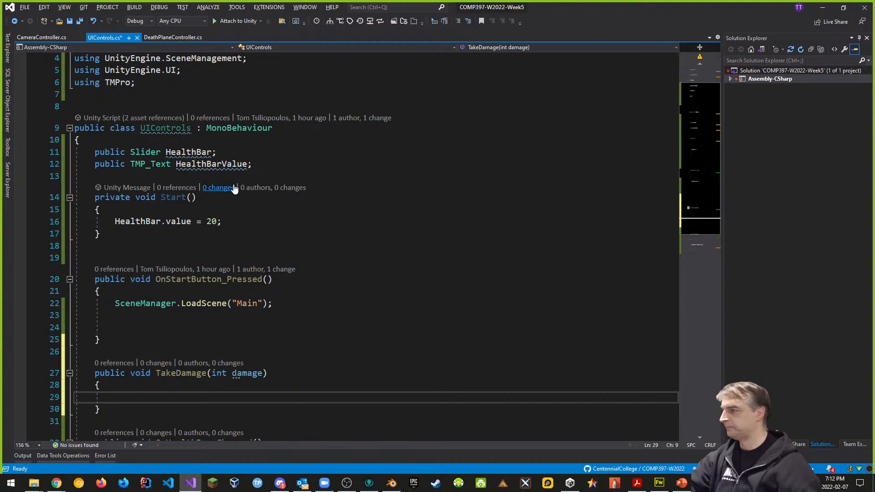
- Delete the Start() test method and place the cursor inside TakeDamage's empty body
{"action": "scroll", "coordinate": [244, 157], "scroll_direction": "down", "scroll_amount": 2}
{"action": "mouse_move", "coordinate": [235, 148]}
{"action": "left_mouse_down"}
{"action": "mouse_move", "coordinate": [116, 149]}
{"action": "mouse_move", "coordinate": [80, 126]}
{"action": "left_mouse_up"}
{"action": "key", "text": "Delete"}
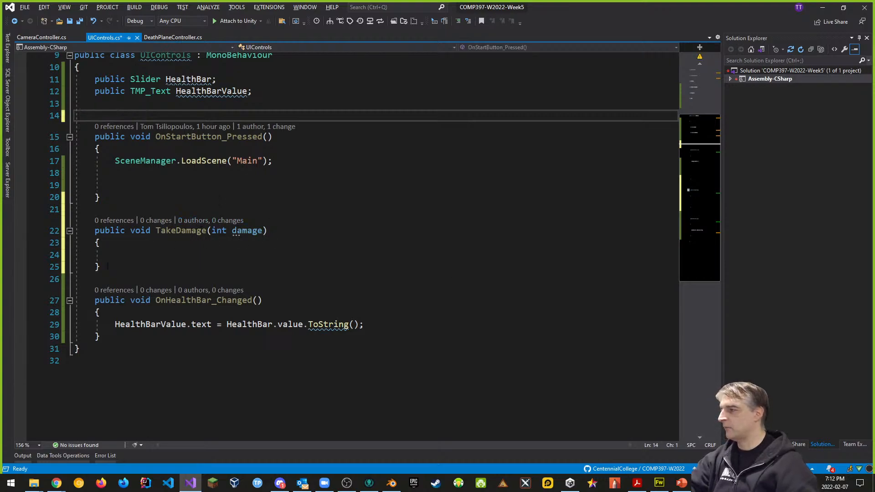
{"action": "left_click", "coordinate": [219, 255]}
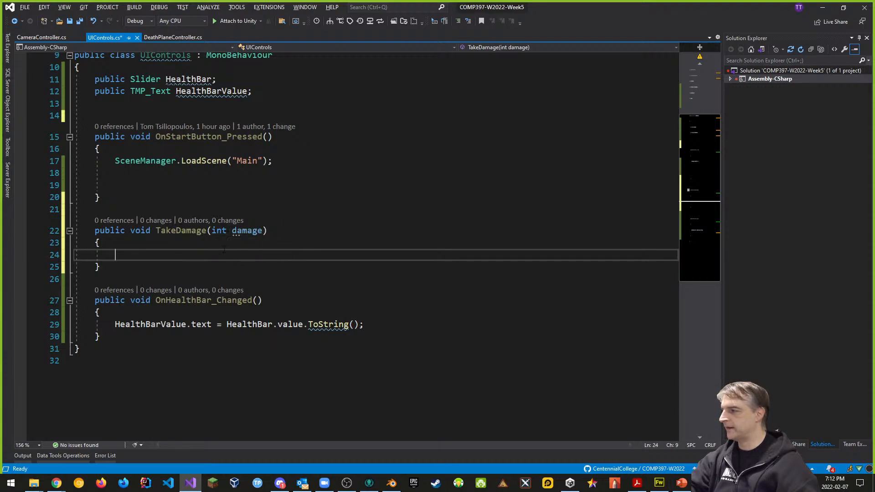
{"action": "scroll", "coordinate": [223, 249], "scroll_direction": "up", "scroll_amount": 2}
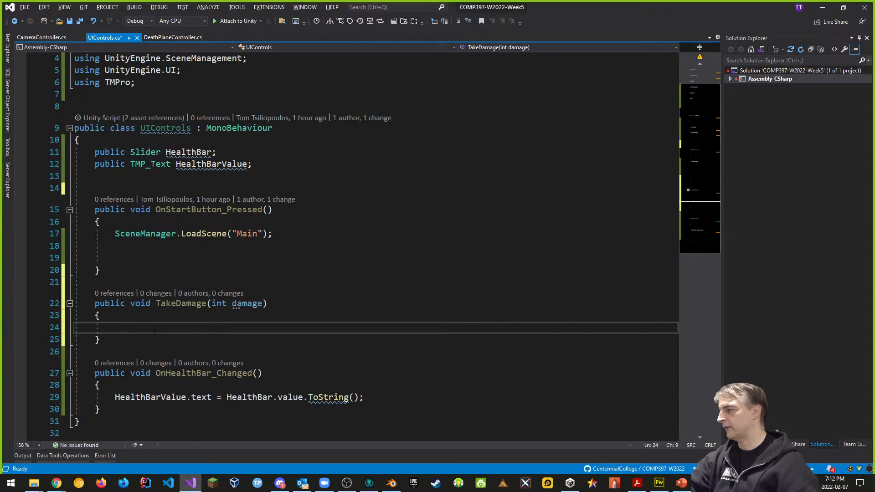
{"action": "type", "text": "float "}
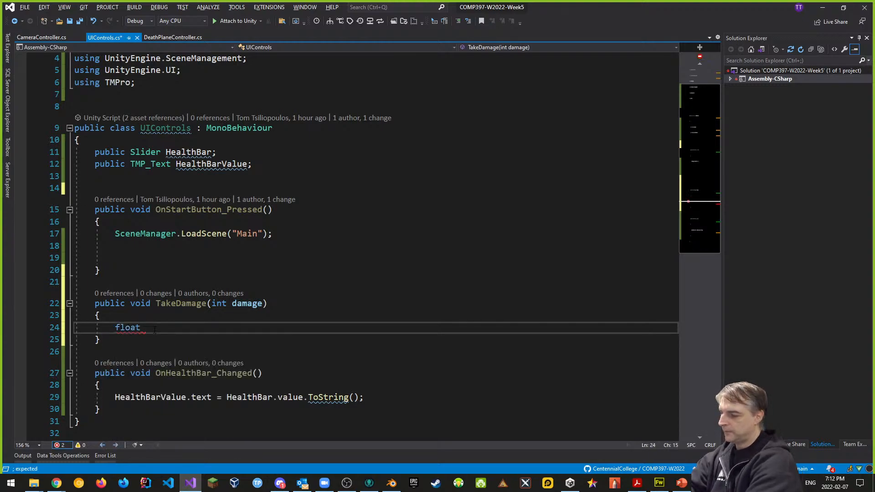
{"action": "type", "text": "health"}
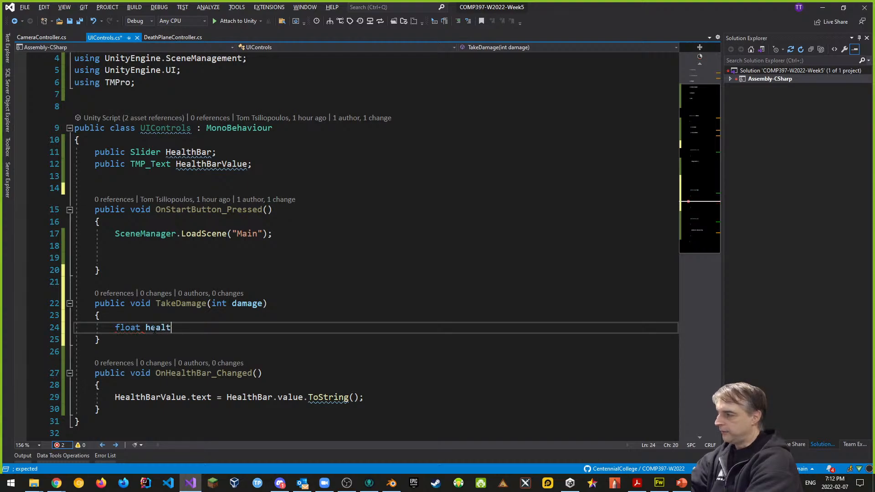
{"action": "key", "text": "BackSpace"}
{"action": "key", "text": "BackSpace"}
{"action": "key", "text": "BackSpace"}
{"action": "key", "text": "BackSpace"}
{"action": "key", "text": "BackSpace"}
{"action": "key", "text": "BackSpace"}
{"action": "key", "text": "BackSpace"}
{"action": "key", "text": "BackSpace"}
{"action": "key", "text": "BackSpace"}
{"action": "key", "text": "BackSpace"}
{"action": "key", "text": "BackSpace"}
{"action": "key", "text": "BackSpace"}
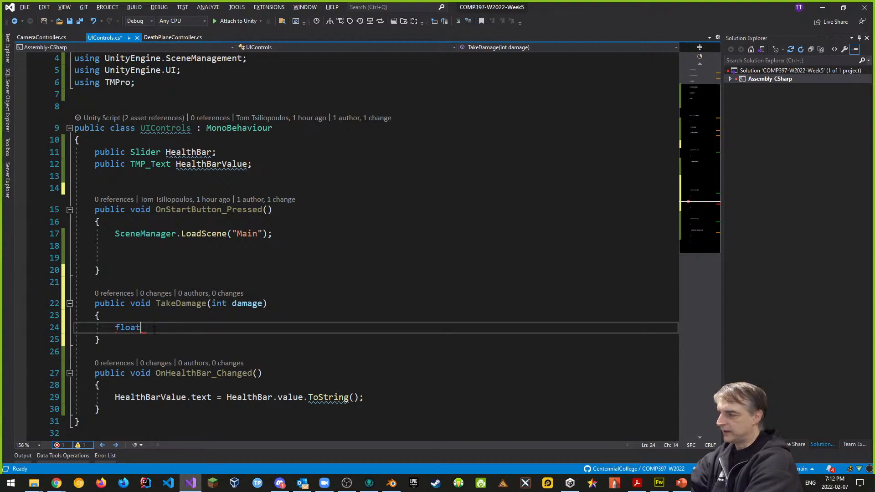
- Declare int health = HealthBar.value; in TakeDamage and place the cursor just before HealthBar in that line
{"action": "type", "text": "int heal"}
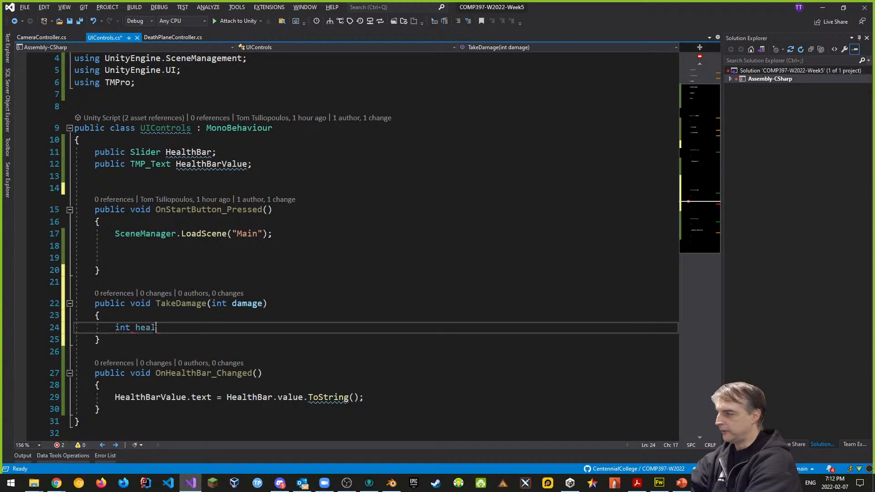
{"action": "type", "text": "th = "}
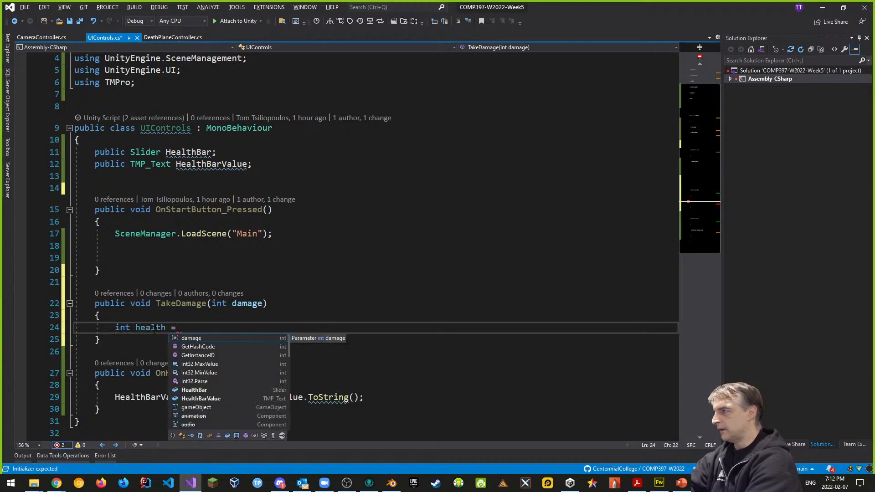
{"action": "type", "text": "HealthBar.value;"}
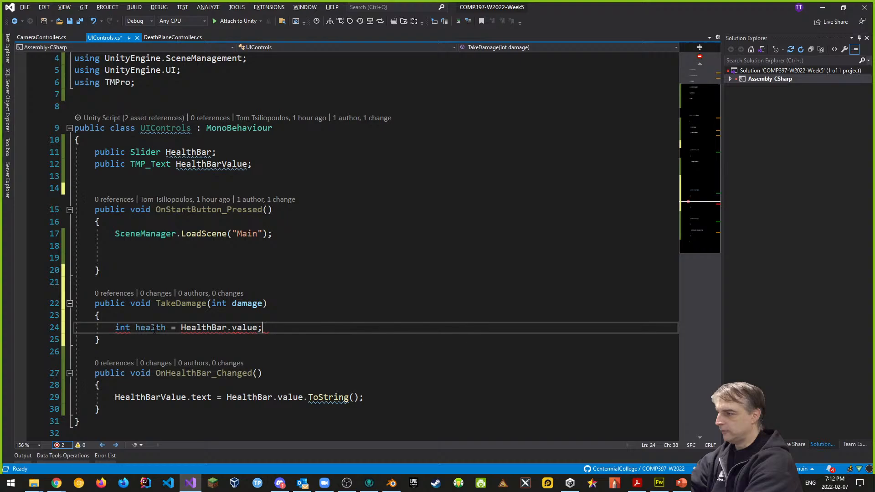
{"action": "key", "text": "Return"}
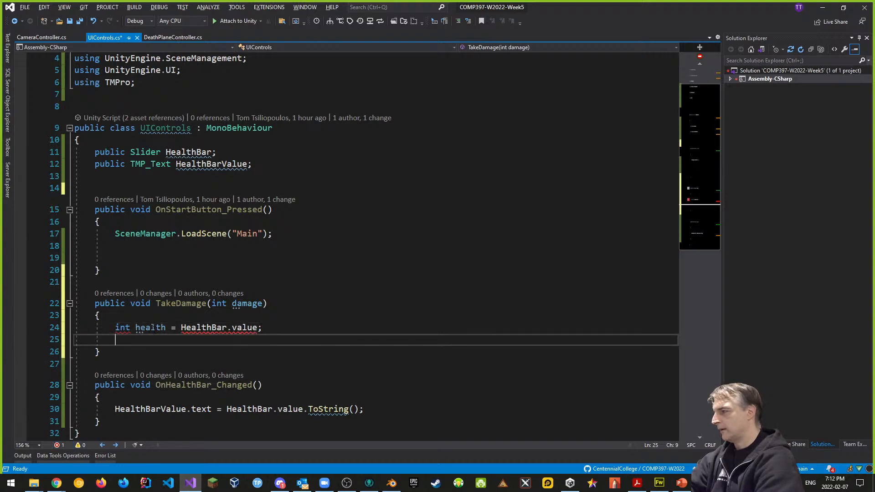
{"action": "key", "text": "Left"}
{"action": "key", "text": "Left"}
{"action": "key", "text": "Left"}
{"action": "key", "text": "Left"}
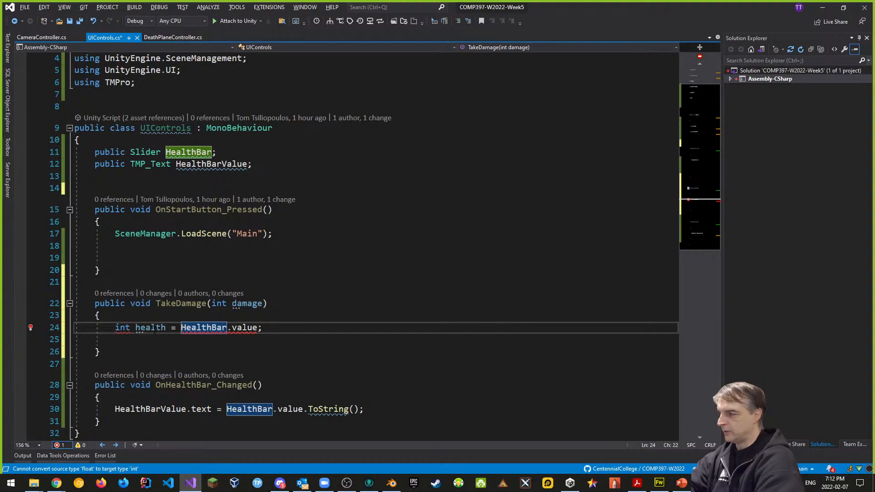
{"action": "type", "text": "Int32.MaxValue."}
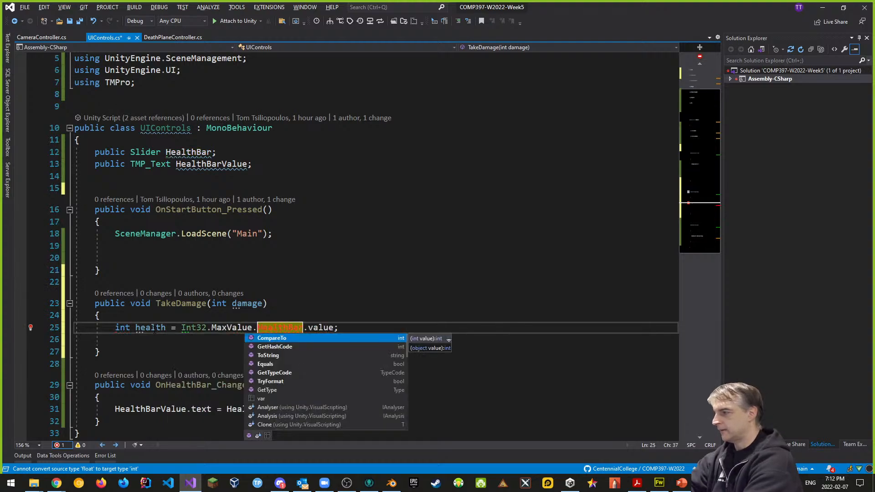
{"action": "key", "text": "ctrl+z"}
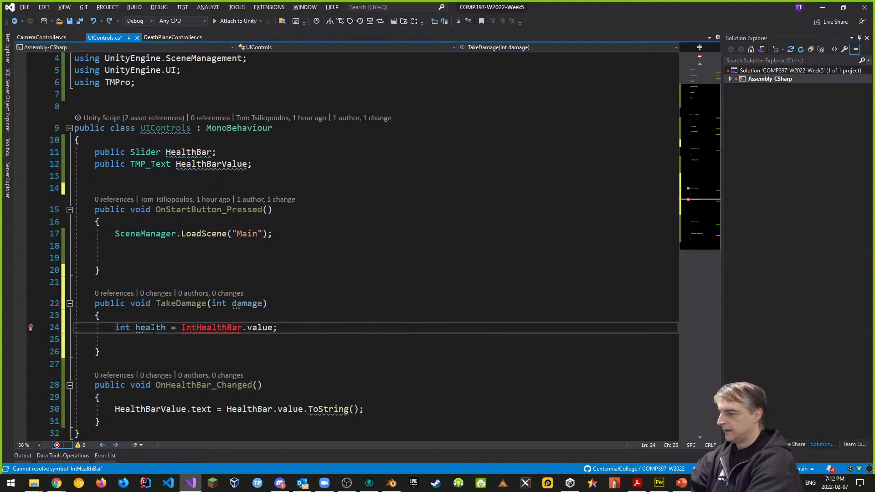
{"action": "key", "text": "Left"}
{"action": "key", "text": "Left"}
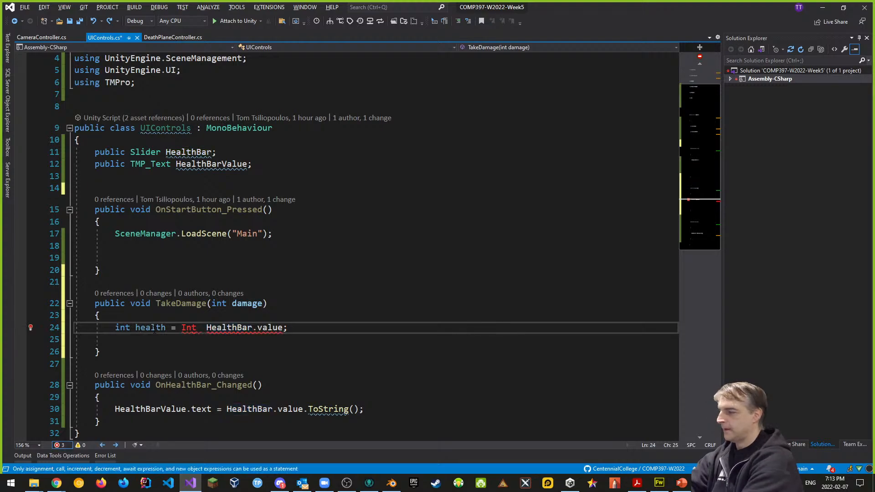
{"action": "key", "text": "BackSpace"}
{"action": "key", "text": "BackSpace"}
{"action": "key", "text": "BackSpace"}
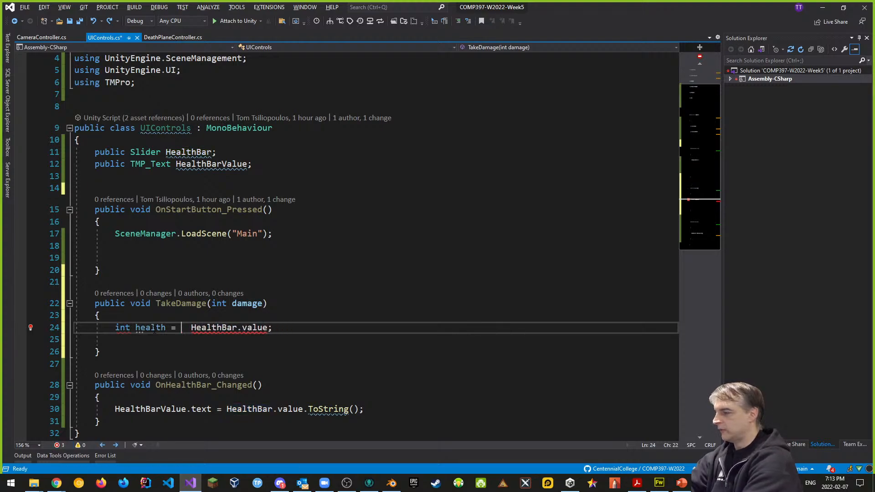
- Wrap HealthBar.value in an Int32.Parse() call in the health declaration
{"action": "type", "text": "parsei"}
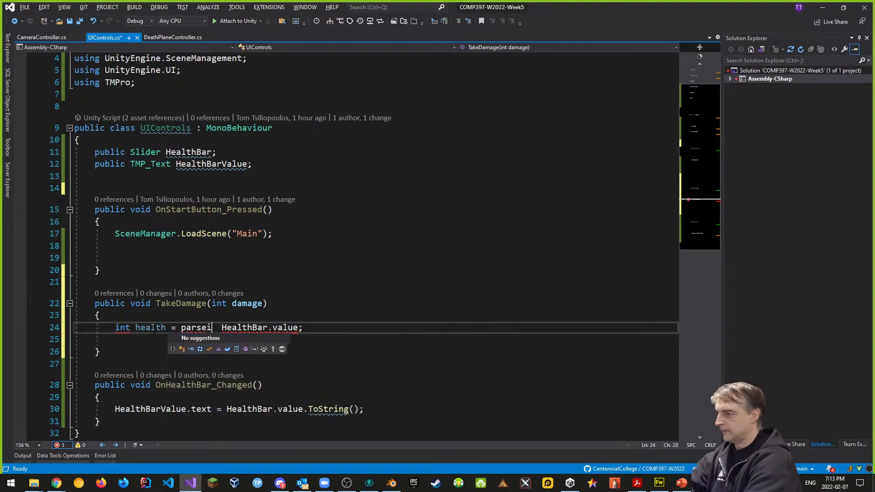
{"action": "key", "text": "BackSpace"}
{"action": "key", "text": "Return"}
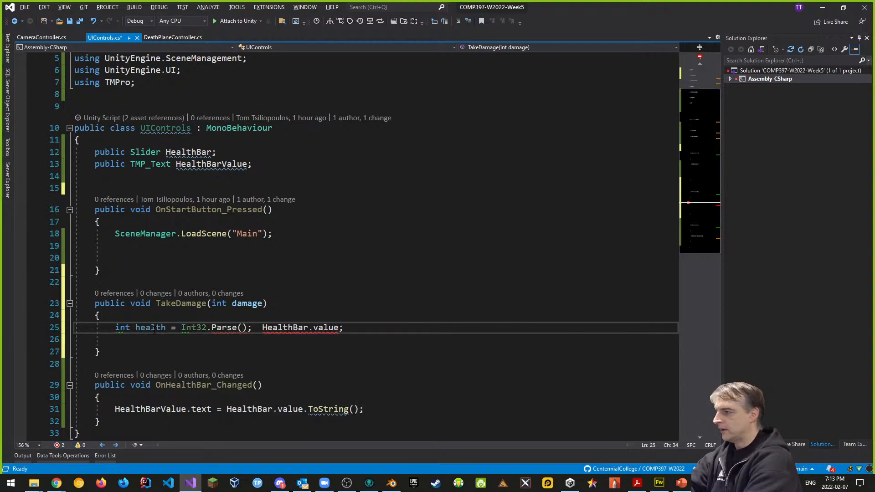
{"action": "key", "text": "Delete"}
{"action": "key", "text": "Delete"}
{"action": "key", "text": "Delete"}
{"action": "key", "text": "Delete"}
{"action": "key", "text": "Right"}
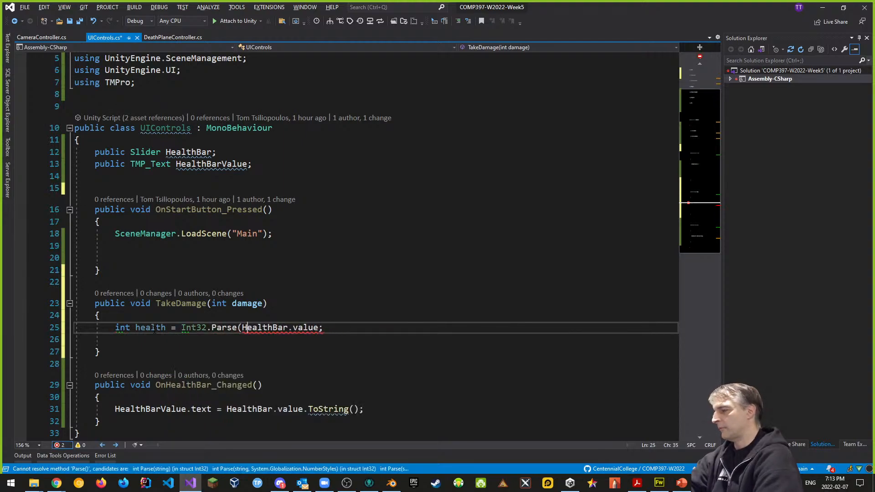
{"action": "type", "text": ")"}
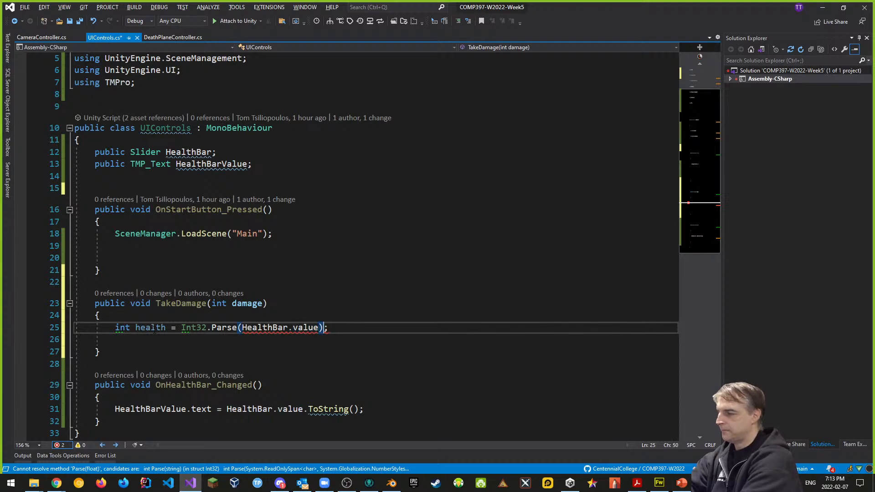
- Append .ToString() to HealthBar.value inside the Int32.Parse call
{"action": "key", "text": "Left"}
{"action": "key", "text": "Left"}
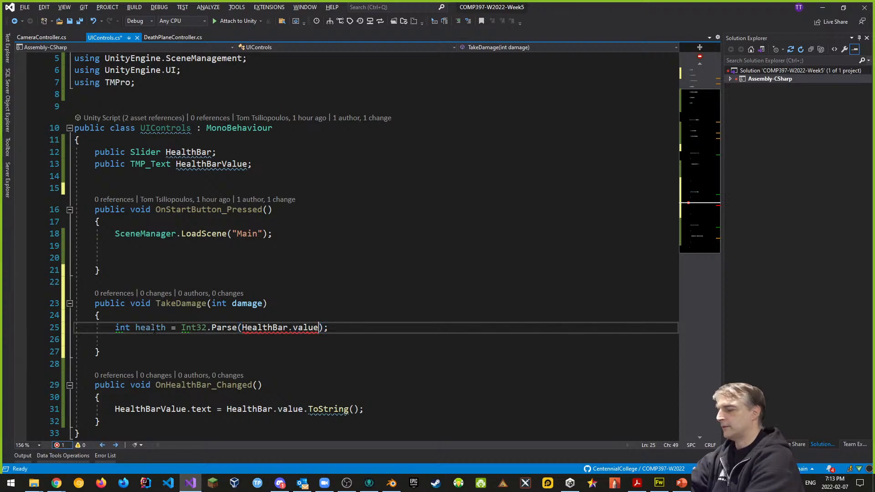
{"action": "type", "text": ".ToString("}
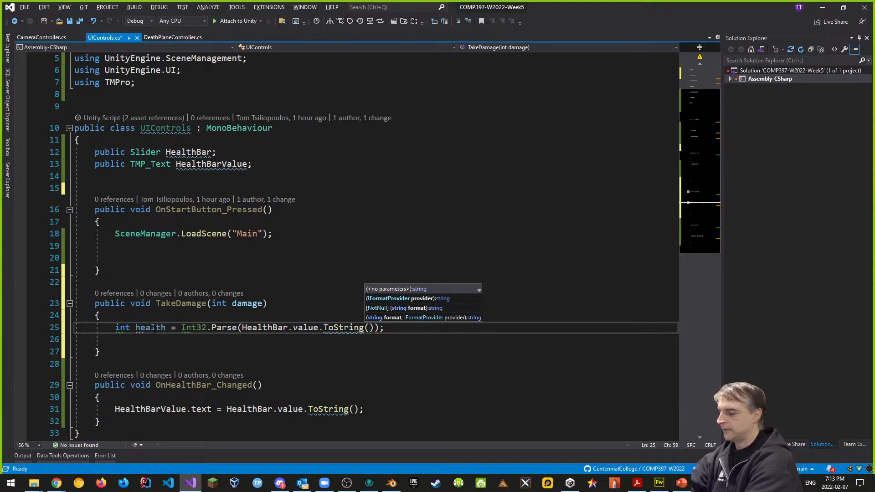
{"action": "key", "text": "Right"}
{"action": "key", "text": "Right"}
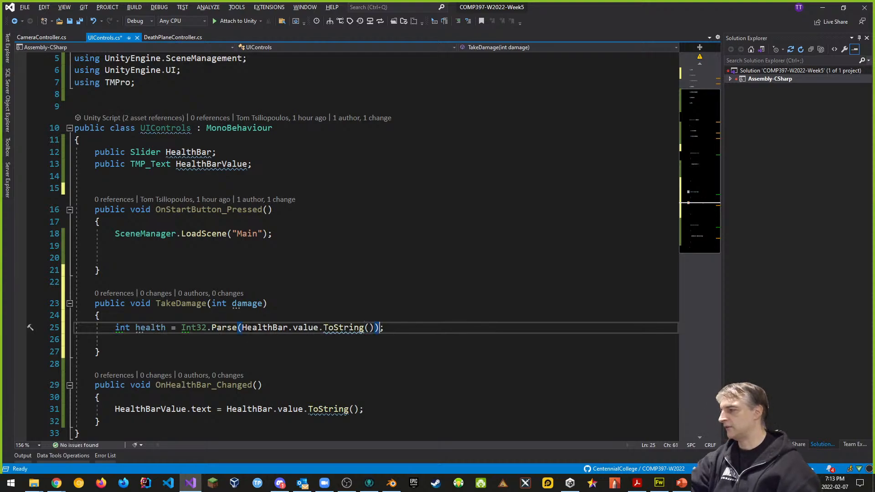
{"action": "key", "text": "End"}
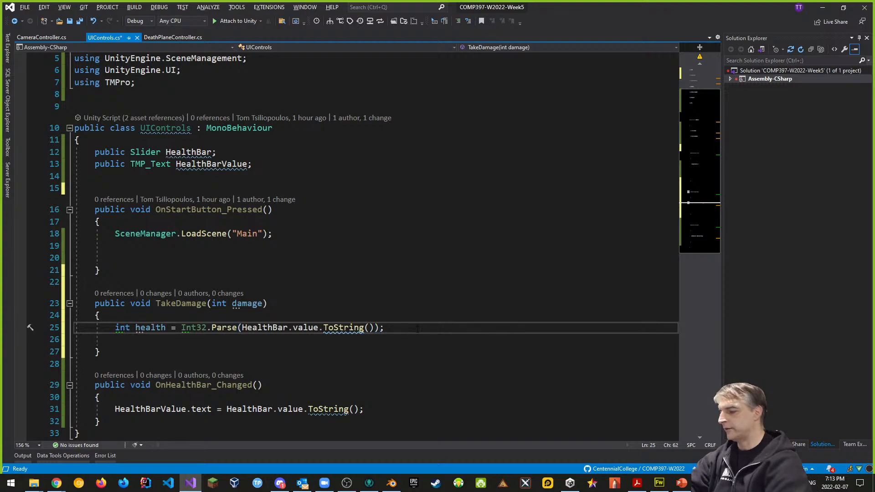
- Add the statement health -= damage; below the health declaration in TakeDamage
{"action": "key", "text": "Return"}
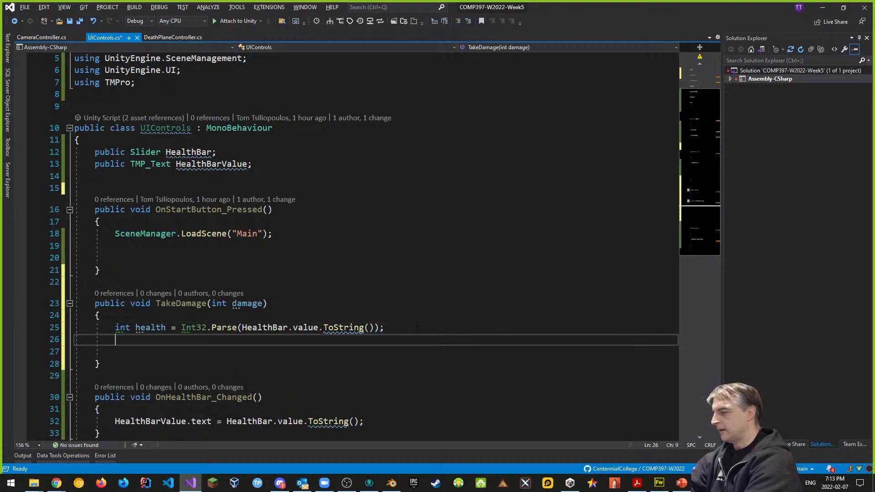
{"action": "type", "text": "health "}
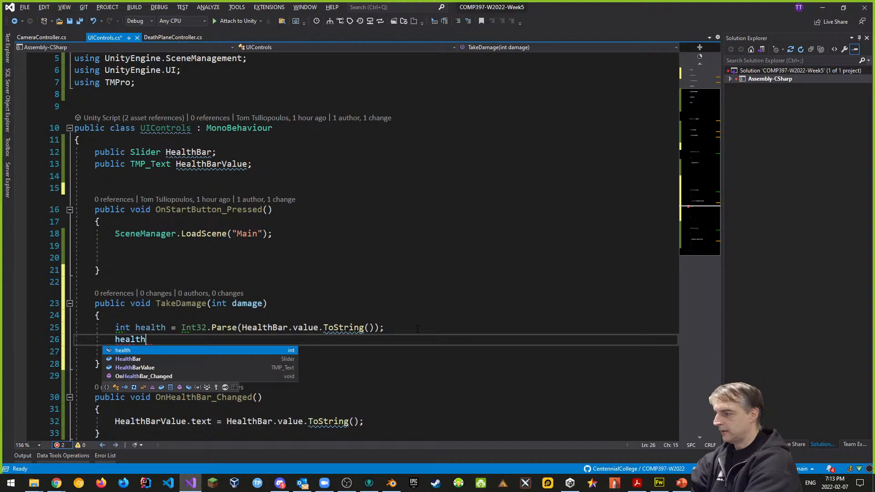
{"action": "type", "text": "-= damage;"}
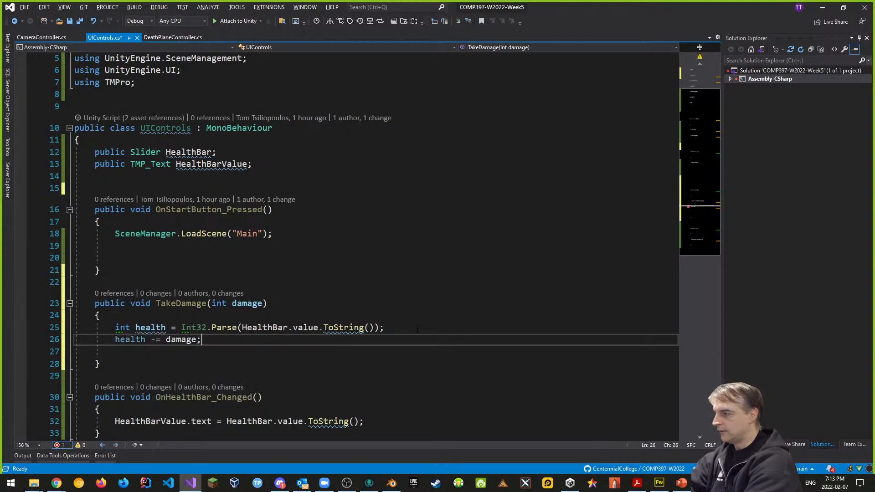
- Add the statement HealthBar.value = health; below the damage subtraction in TakeDamage
{"action": "key", "text": "Return"}
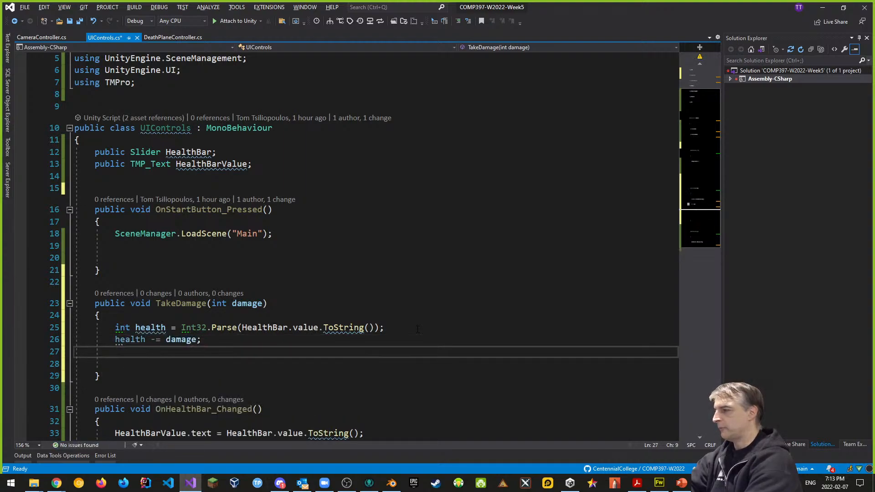
{"action": "type", "text": "Heal"}
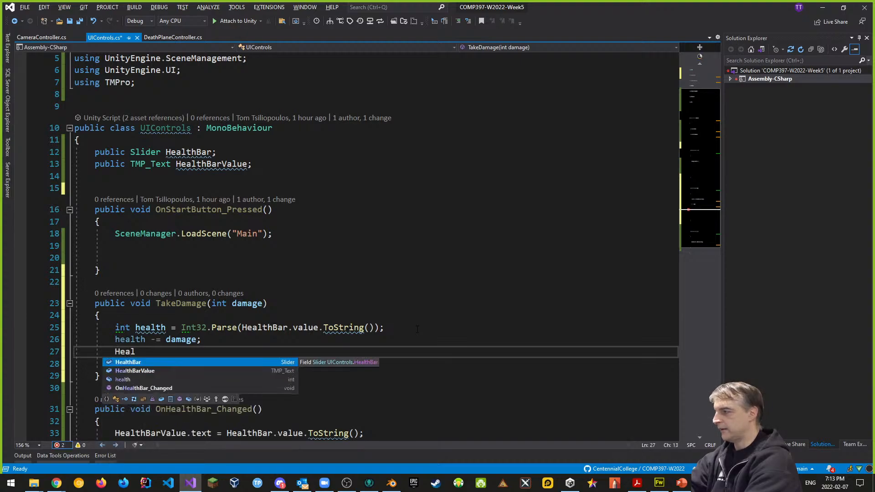
{"action": "key", "text": "Tab"}
{"action": "type", "text": ".value"}
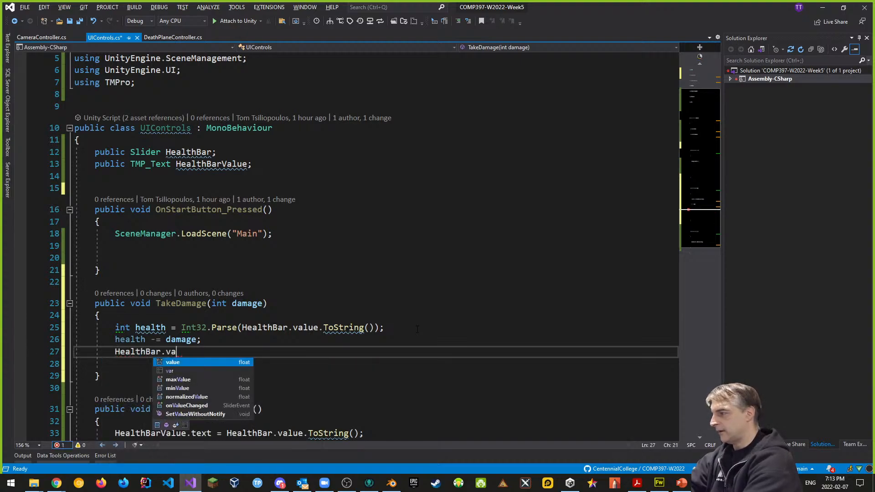
{"action": "type", "text": "= "}
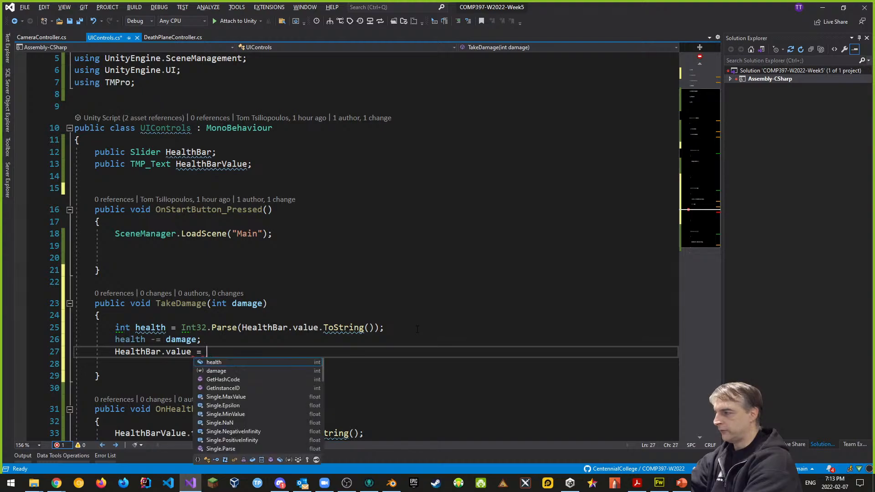
{"action": "type", "text": "health;"}
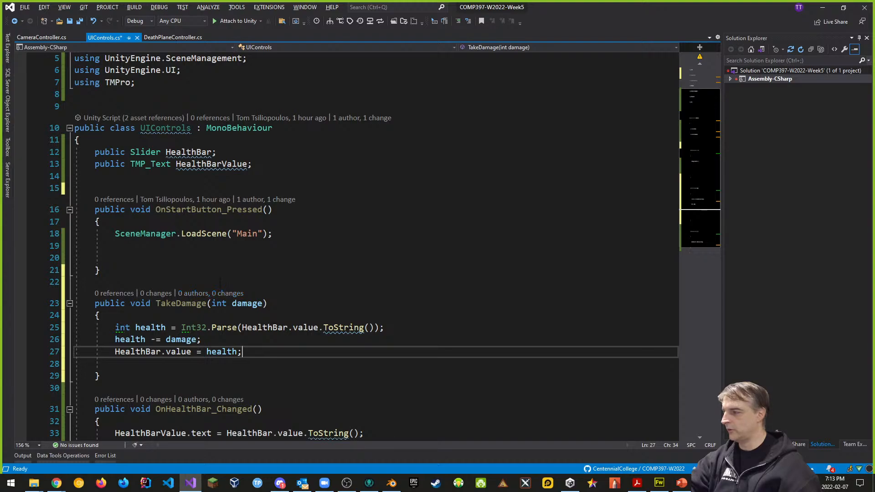
- Remove the blank lines at the end of the TakeDamage and OnStartButton_Pressed bodies and save UIControls.cs
{"action": "left_click", "coordinate": [150, 367]}
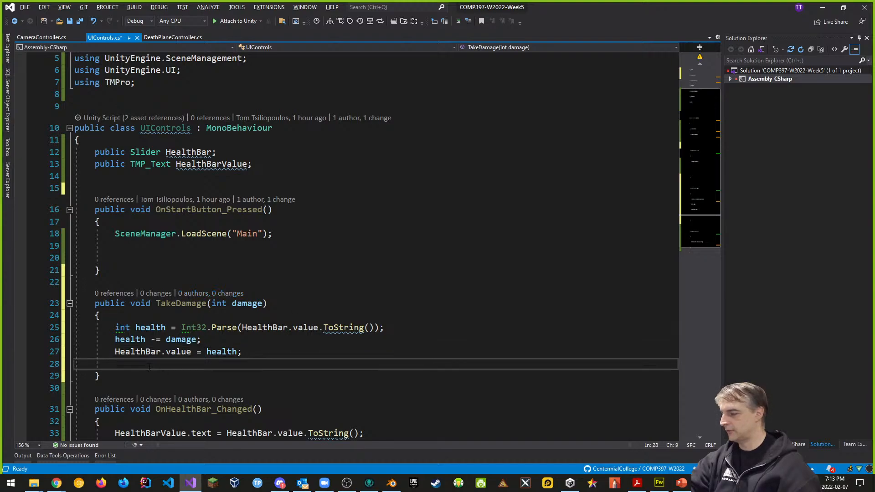
{"action": "key", "text": "BackSpace"}
{"action": "key", "text": "ctrl+s"}
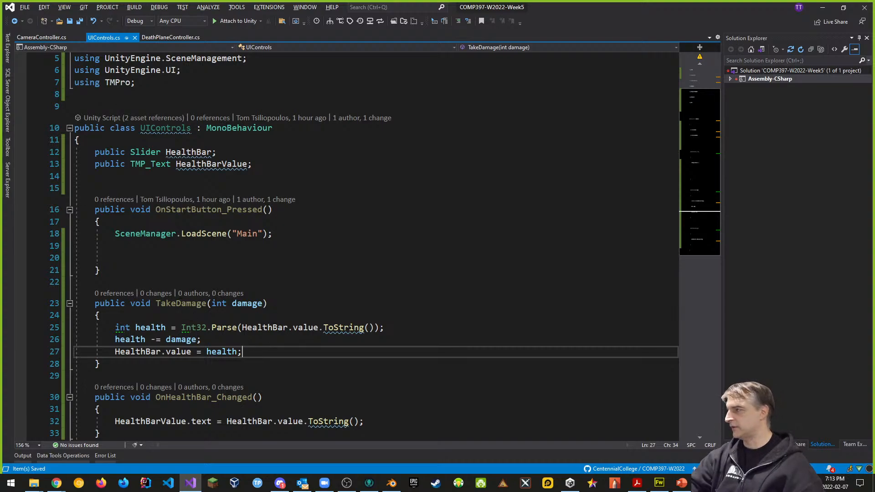
{"action": "left_click", "coordinate": [352, 254]}
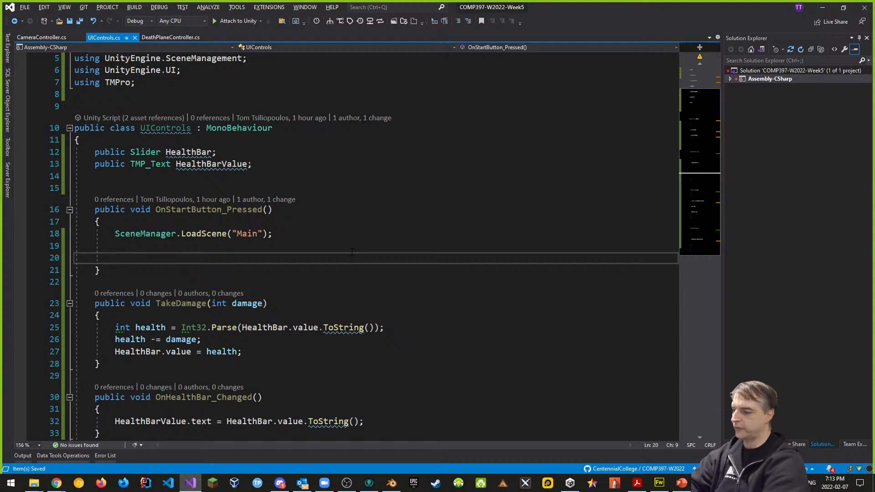
{"action": "key", "text": "BackSpace"}
{"action": "key", "text": "BackSpace"}
{"action": "key", "text": "ctrl+s"}
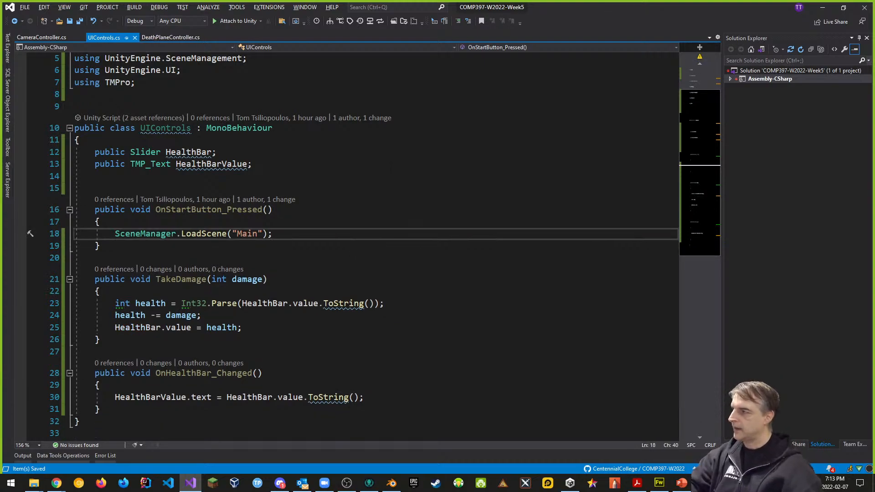
- Add the [System.Serializable] attribute above the UIControls class declaration and save the file
{"action": "left_click", "coordinate": [104, 104]}
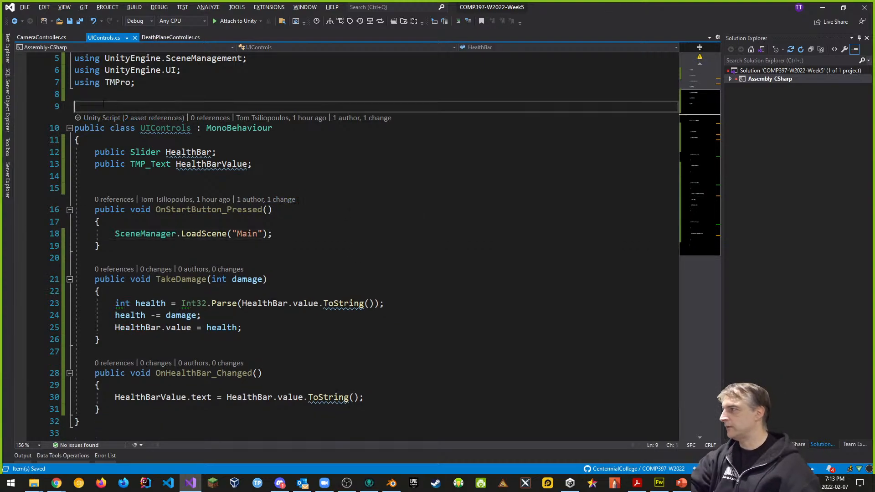
{"action": "type", "text": "[System"}
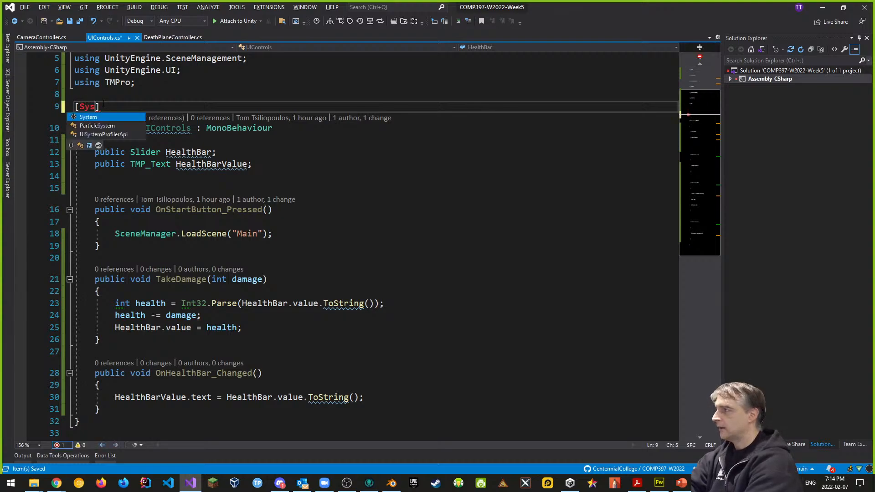
{"action": "type", "text": ".ser"}
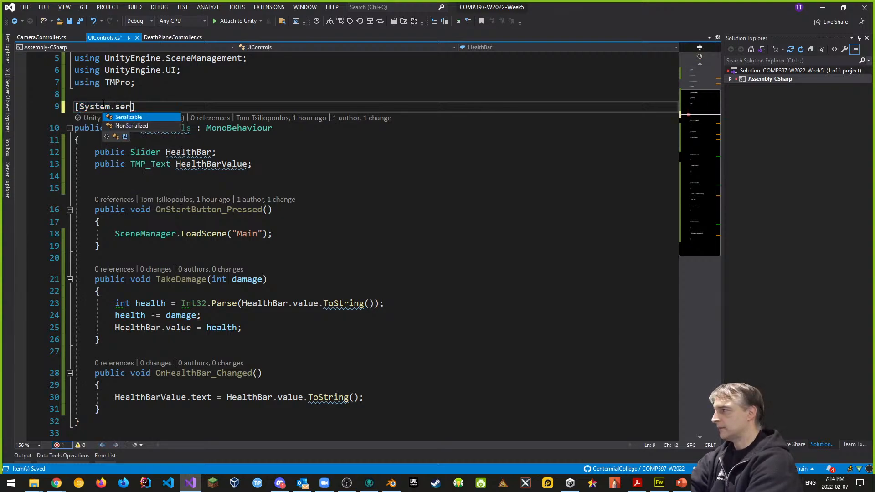
{"action": "key", "text": "Tab"}
{"action": "key", "text": "ctrl+s"}
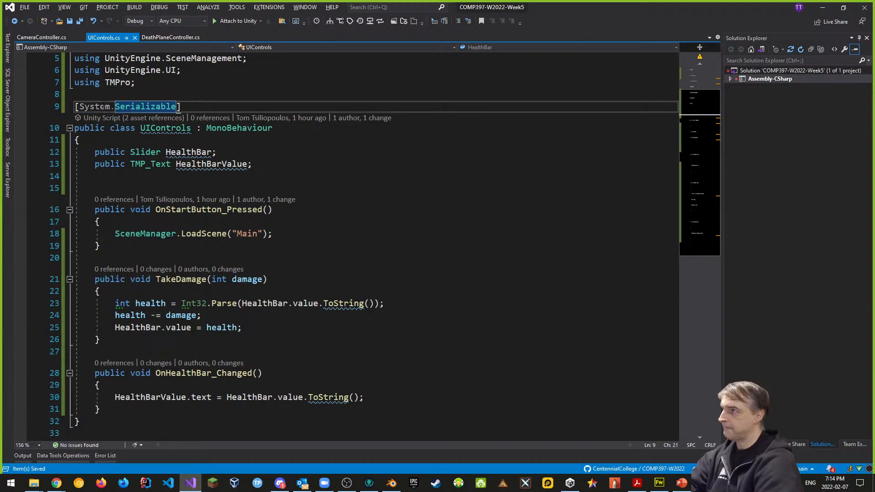
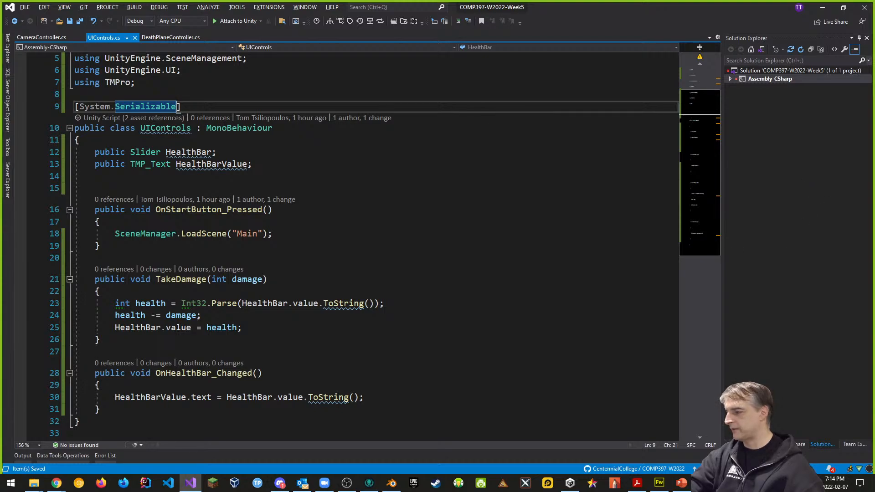
- Switch to Unity, select the Player object, and open the PlayerBehaviour script in Visual Studio to review its fields
{"action": "key", "text": "alt+Tab"}
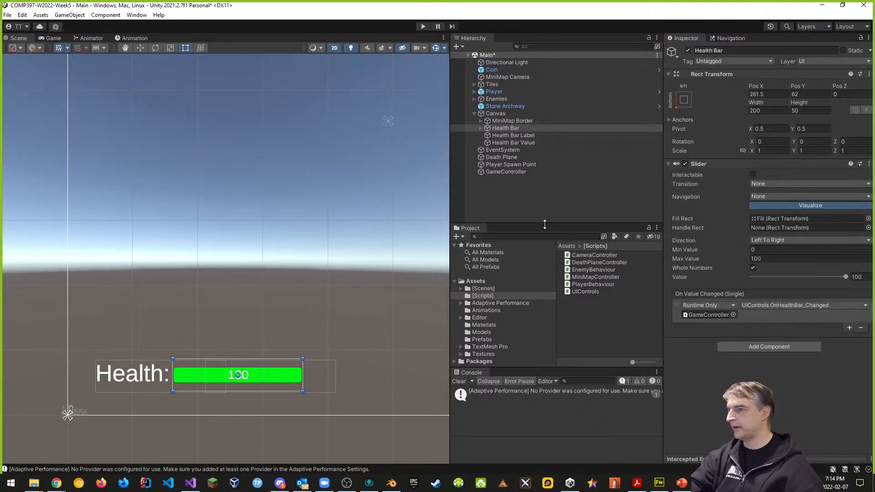
{"action": "left_click", "coordinate": [494, 93]}
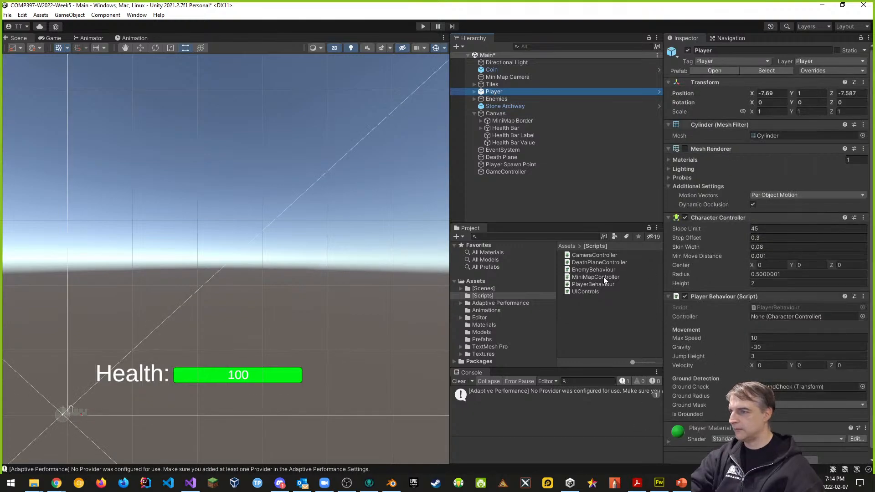
{"action": "double_click", "coordinate": [593, 284]}
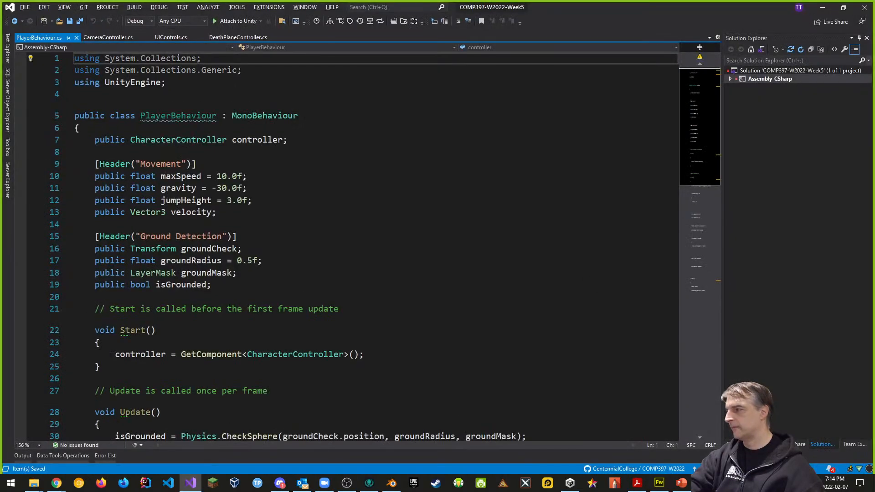
{"action": "scroll", "coordinate": [346, 246], "scroll_direction": "down", "scroll_amount": 3}
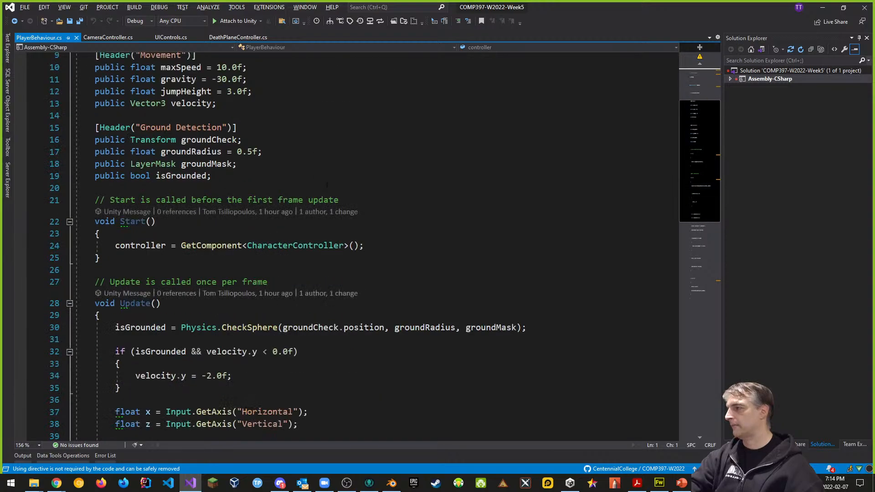
{"action": "scroll", "coordinate": [346, 246], "scroll_direction": "up", "scroll_amount": 1}
{"action": "scroll", "coordinate": [284, 171], "scroll_direction": "up", "scroll_amount": 2}
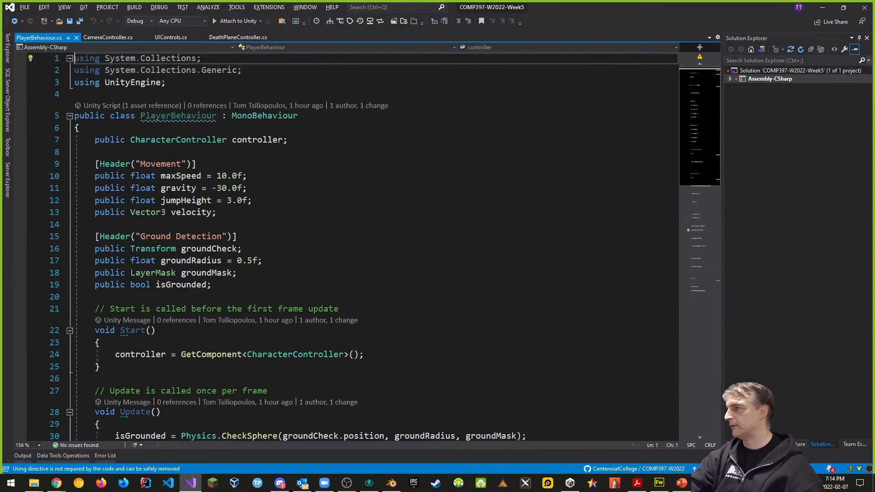
- Add a [Header("Health System")] attribute below the isGrounded field in PlayerBehaviour, separated by a blank line
{"action": "left_click", "coordinate": [246, 284]}
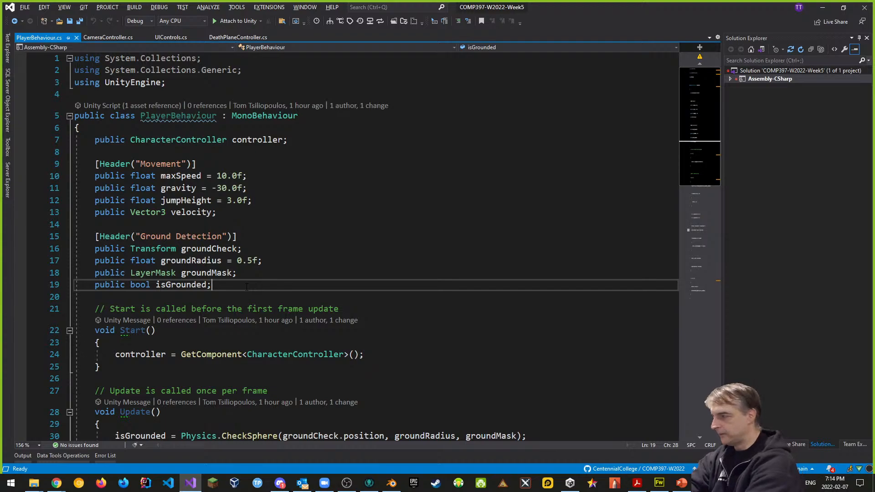
{"action": "key", "text": "Return"}
{"action": "key", "text": "Return"}
{"action": "type", "text": "["}
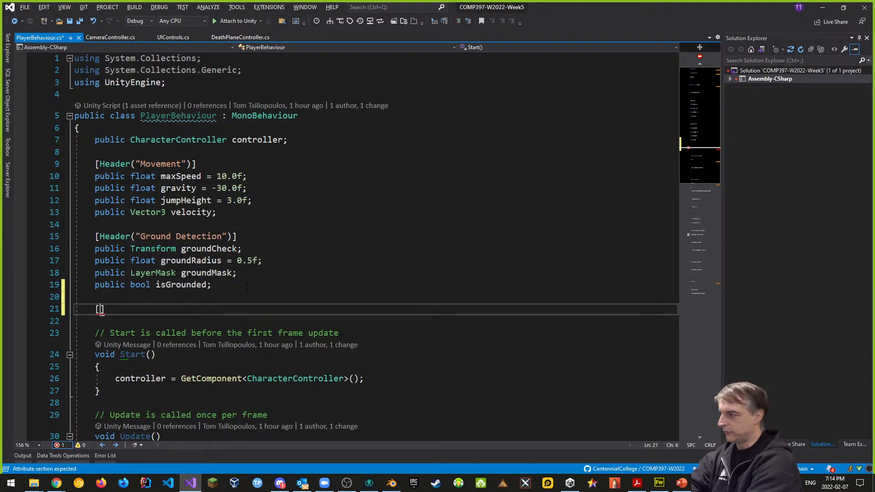
{"action": "type", "text": "Header"}
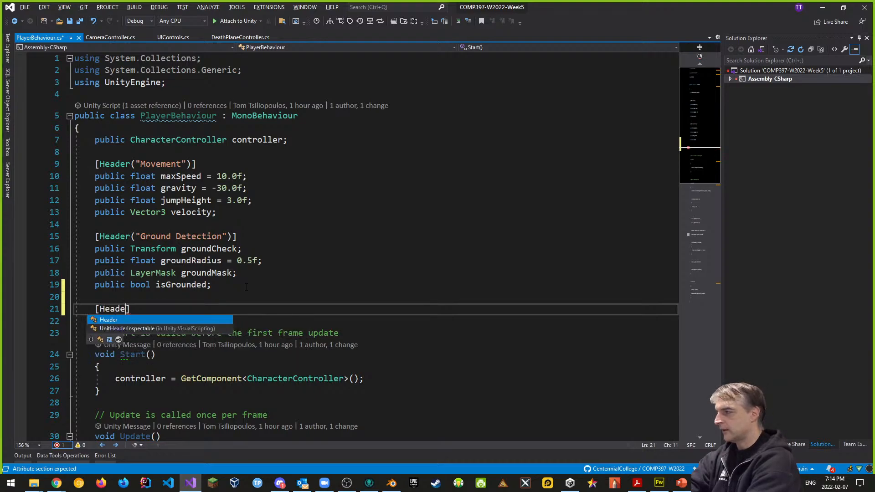
{"action": "type", "text": "(\"HEal"}
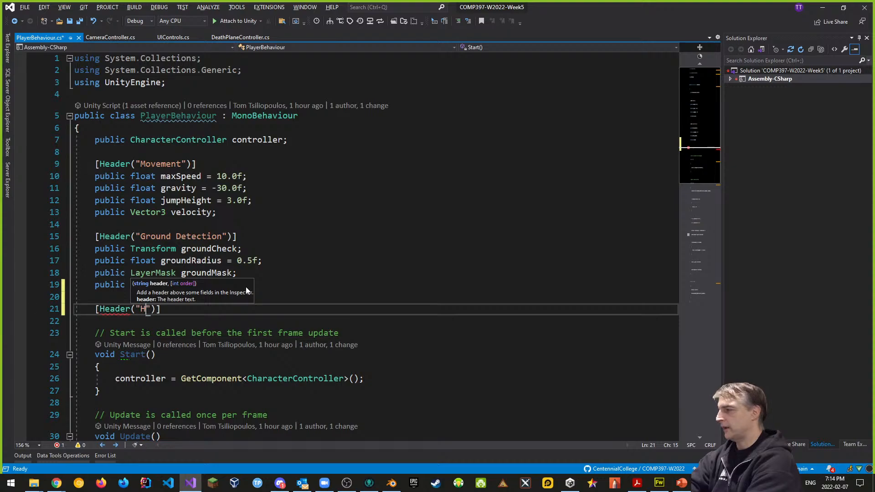
{"action": "key", "text": "BackSpace"}
{"action": "key", "text": "BackSpace"}
{"action": "key", "text": "BackSpace"}
{"action": "type", "text": "ealth Sy"}
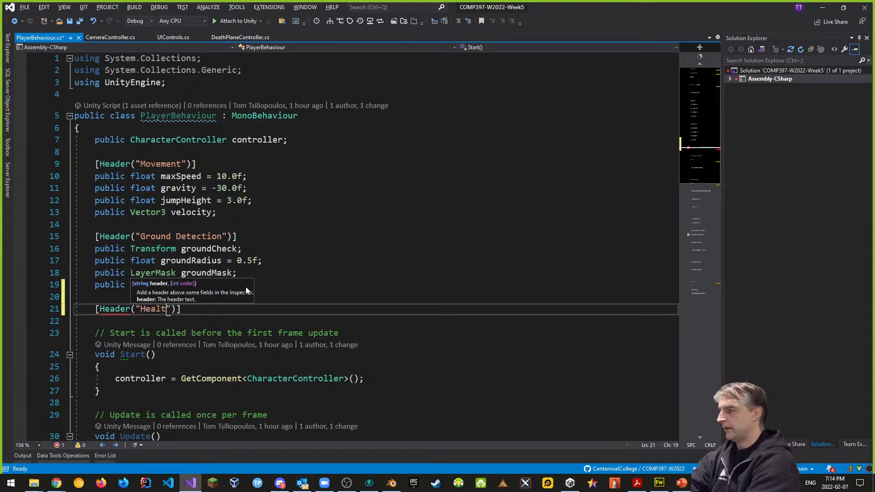
{"action": "type", "text": "stem"}
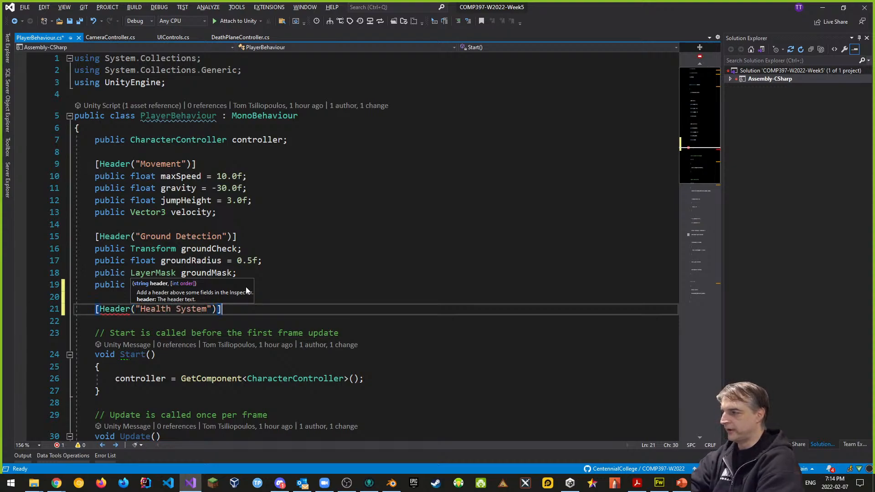
- Declare the field public UIControls controls; under the Health System header
{"action": "key", "text": "Down"}
{"action": "key", "text": "ctrl+Return"}
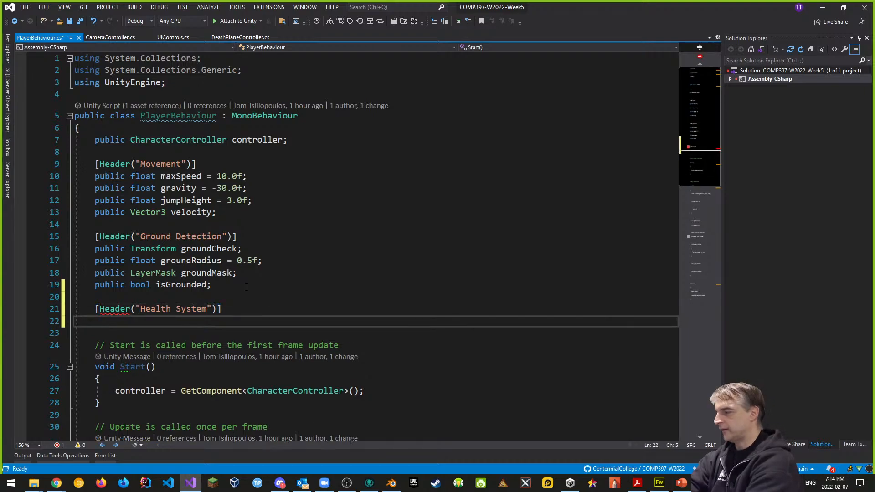
{"action": "type", "text": "public "}
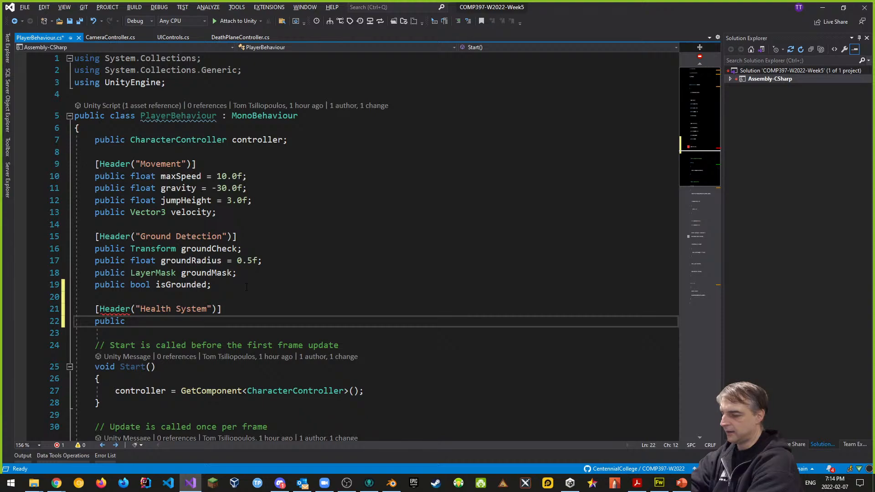
{"action": "type", "text": "UIControls"}
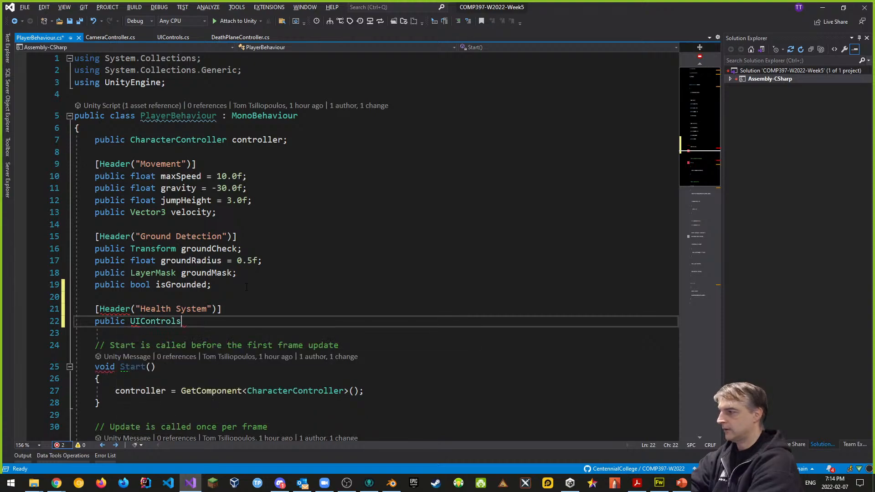
{"action": "type", "text": " control"}
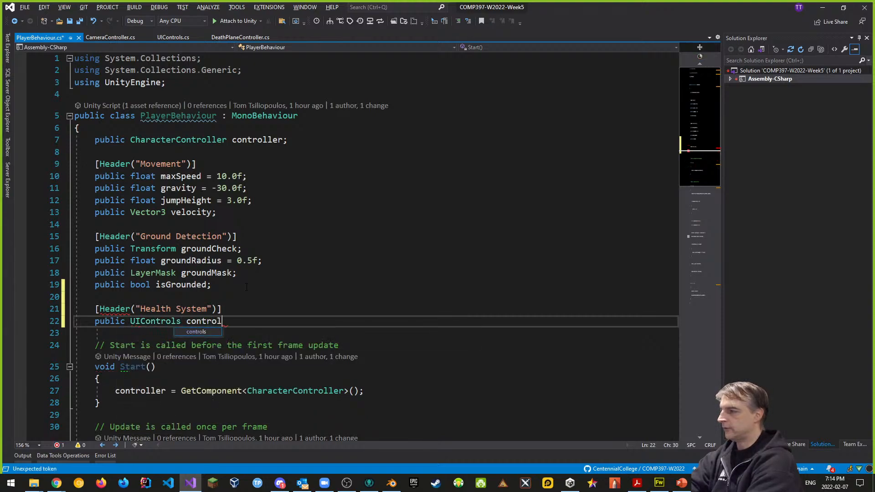
{"action": "type", "text": "s;"}
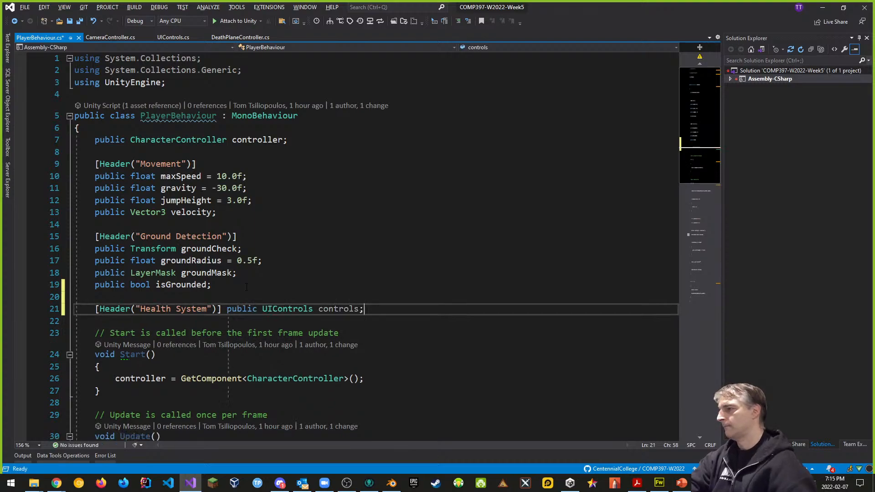
- Move the UIControls controls declaration onto its own line below the Health System header and save PlayerBehaviour.cs
{"action": "left_click", "coordinate": [232, 308]}
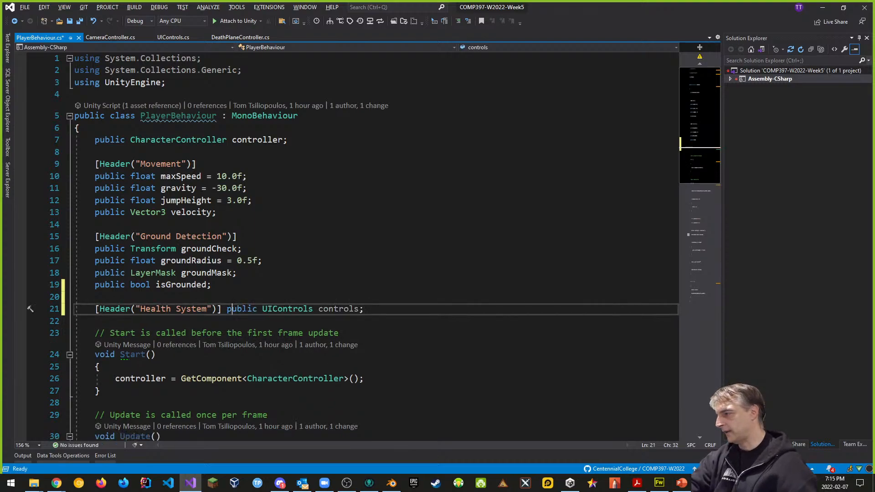
{"action": "key", "text": "Left"}
{"action": "key", "text": "Return"}
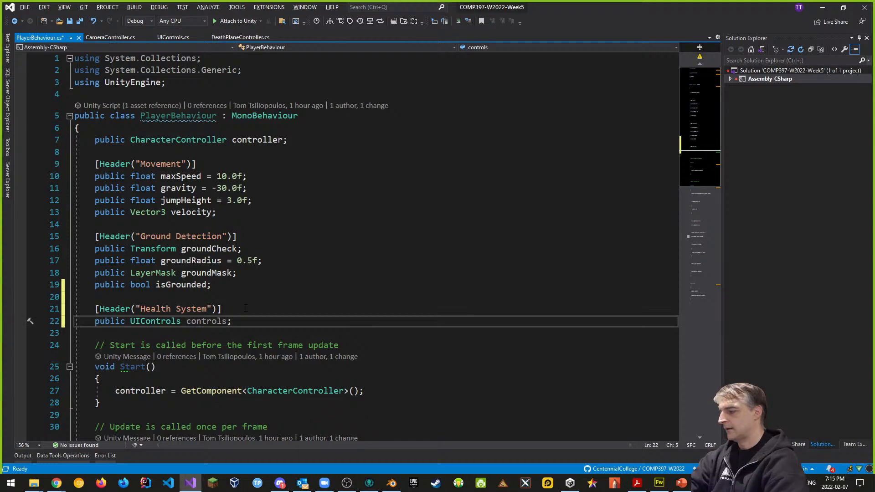
{"action": "key", "text": "ctrl+s"}
- Add an empty public void OnCollisionEnter(Collision other) method below OnDrawGizmos in PlayerBehaviour, separated by a blank line
{"action": "scroll", "coordinate": [30, 212], "scroll_direction": "down", "scroll_amount": 3}
{"action": "scroll", "coordinate": [30, 212], "scroll_direction": "down", "scroll_amount": 15}
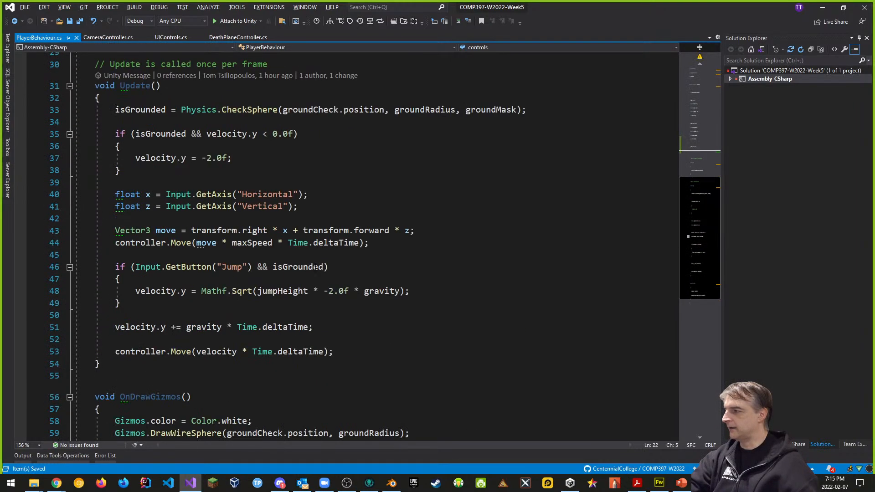
{"action": "scroll", "coordinate": [261, 241], "scroll_direction": "up", "scroll_amount": 3}
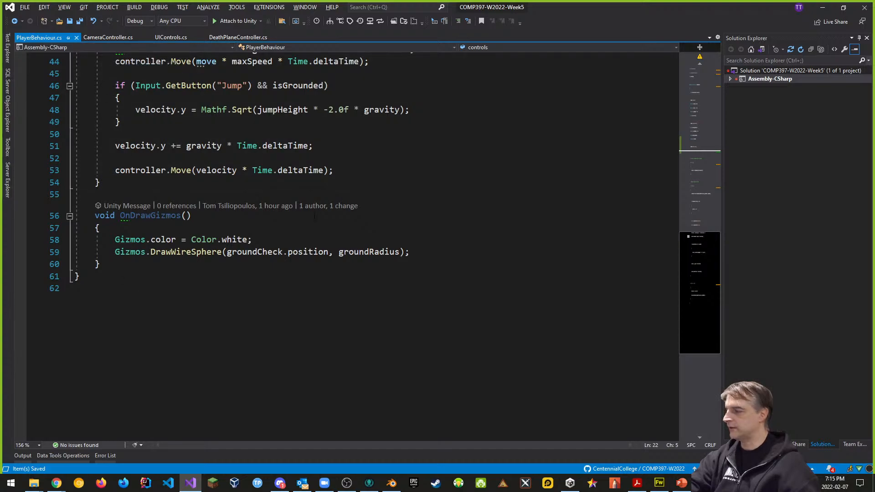
{"action": "left_click", "coordinate": [122, 265]}
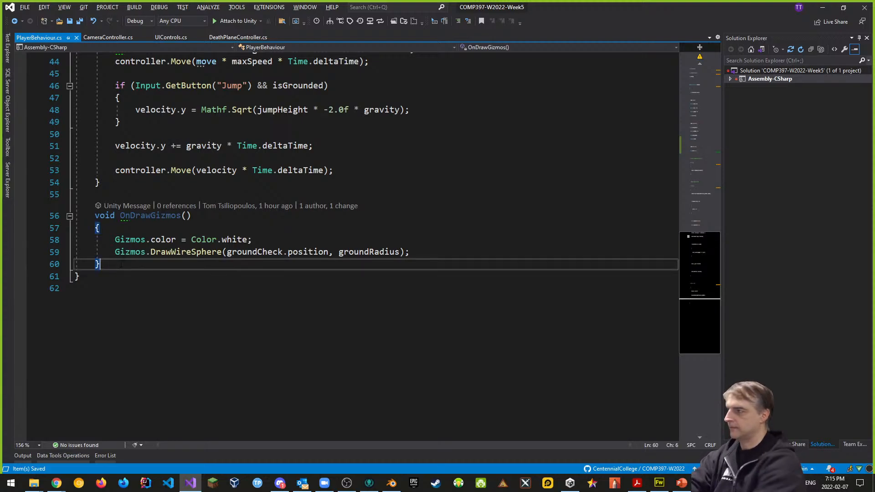
{"action": "key", "text": "Return"}
{"action": "key", "text": "Return"}
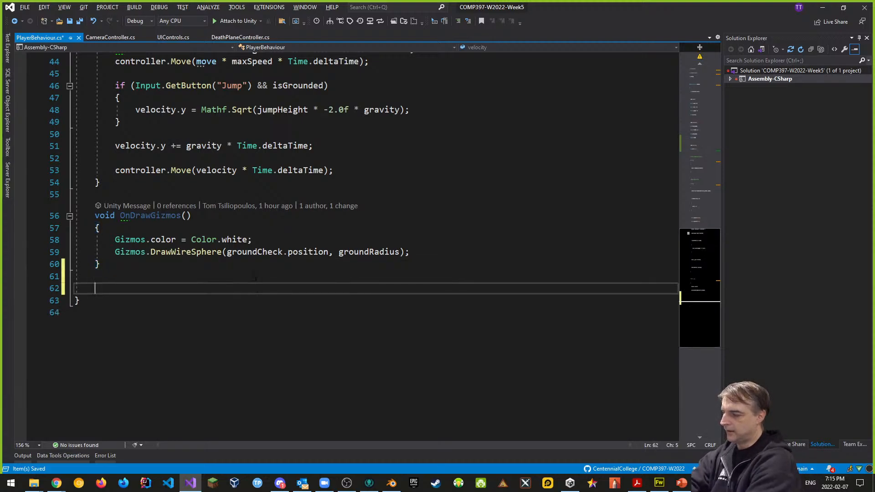
{"action": "type", "text": "publi"}
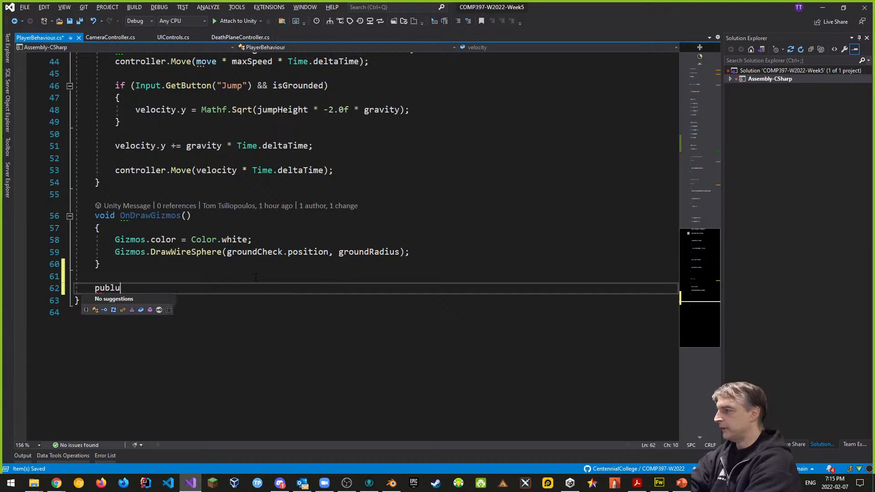
{"action": "type", "text": "c on"}
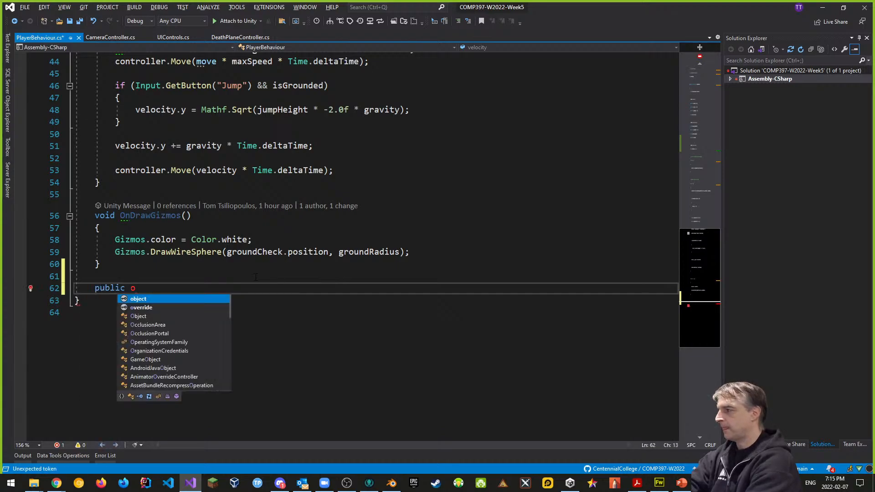
{"action": "key", "text": "BackSpace"}
{"action": "key", "text": "BackSpace"}
{"action": "type", "text": "void On"}
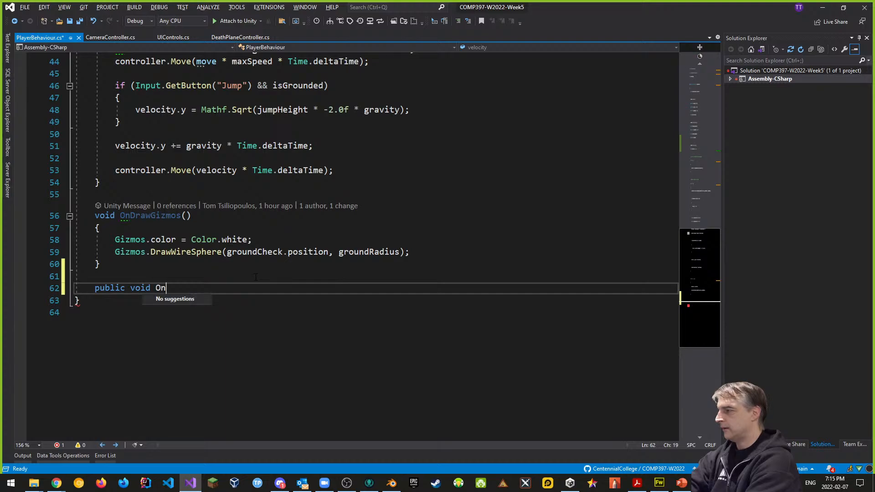
{"action": "type", "text": "Trigger"}
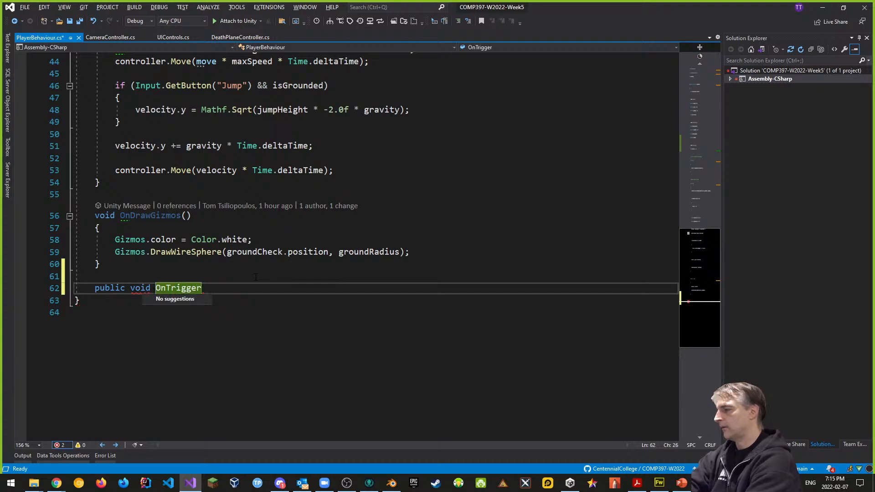
{"action": "key", "text": "BackSpace"}
{"action": "key", "text": "BackSpace"}
{"action": "key", "text": "BackSpace"}
{"action": "key", "text": "BackSpace"}
{"action": "key", "text": "BackSpace"}
{"action": "key", "text": "BackSpace"}
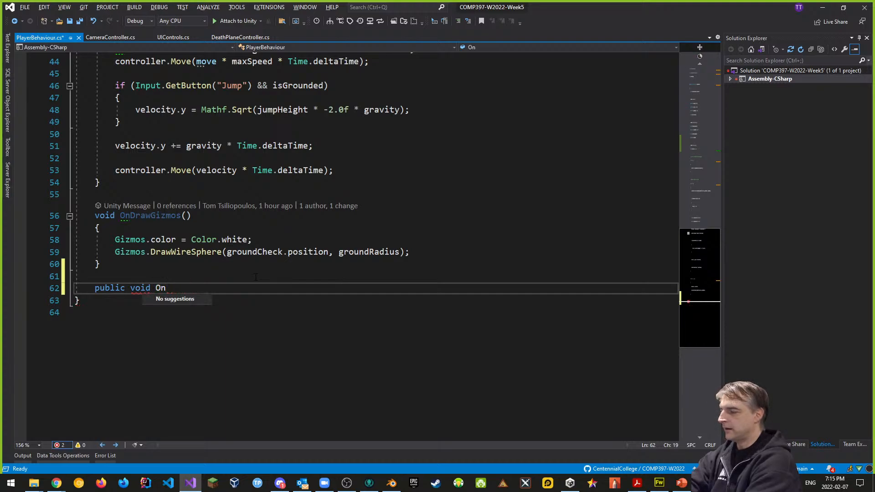
{"action": "type", "text": "CollisionEnt"}
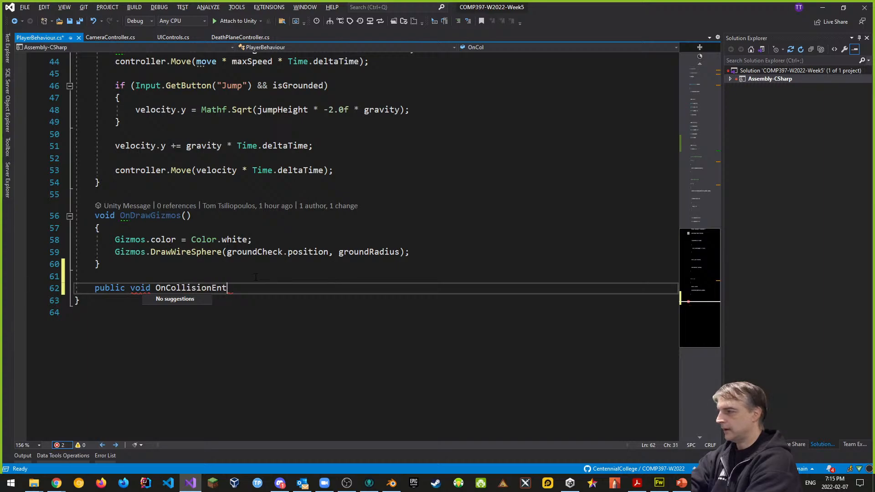
{"action": "type", "text": "er(Collision "}
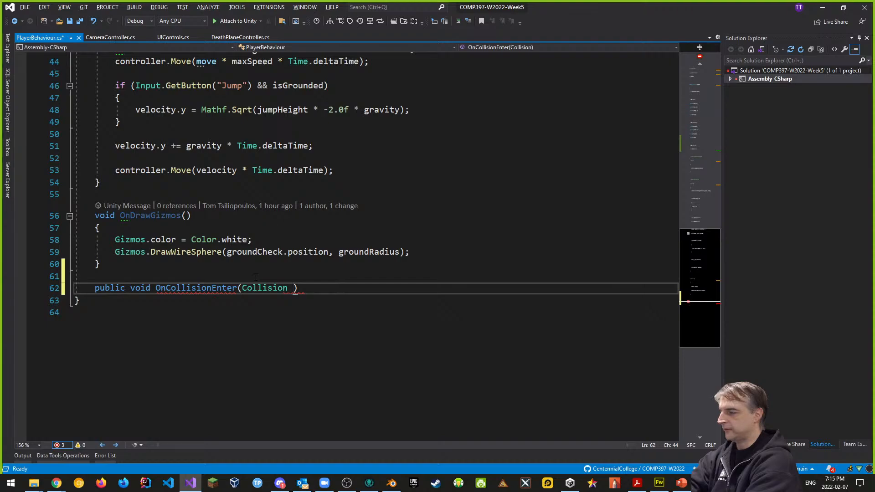
{"action": "type", "text": "other)"}
{"action": "key", "text": "Return"}
{"action": "type", "text": "{"}
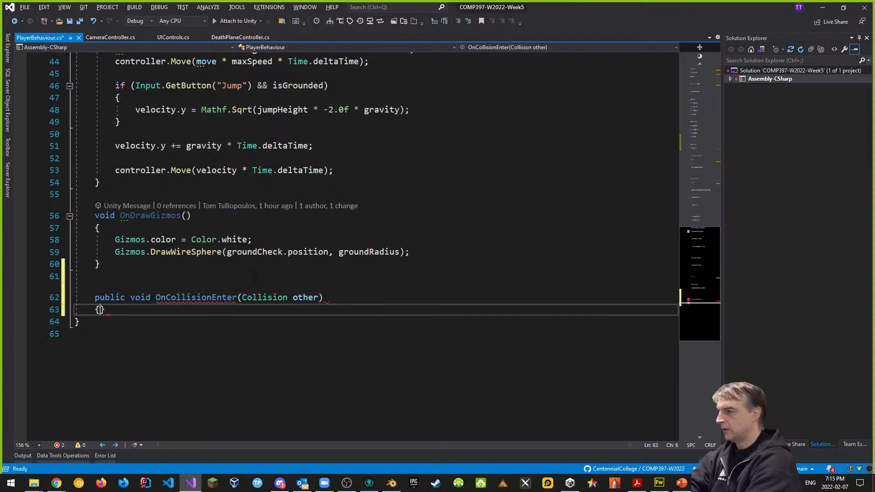
{"action": "key", "text": "Return"}
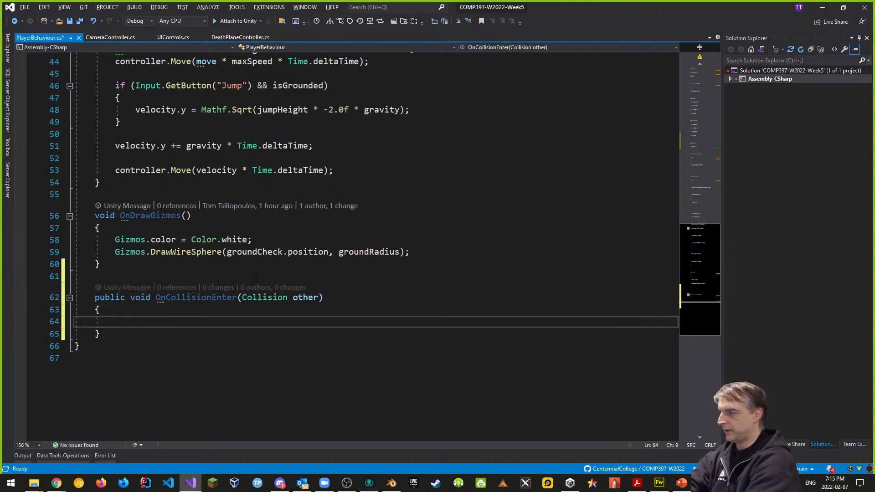
- Call controls.TakeDamage(10); inside OnCollisionEnter and save PlayerBehaviour.cs
{"action": "type", "text": "c"}
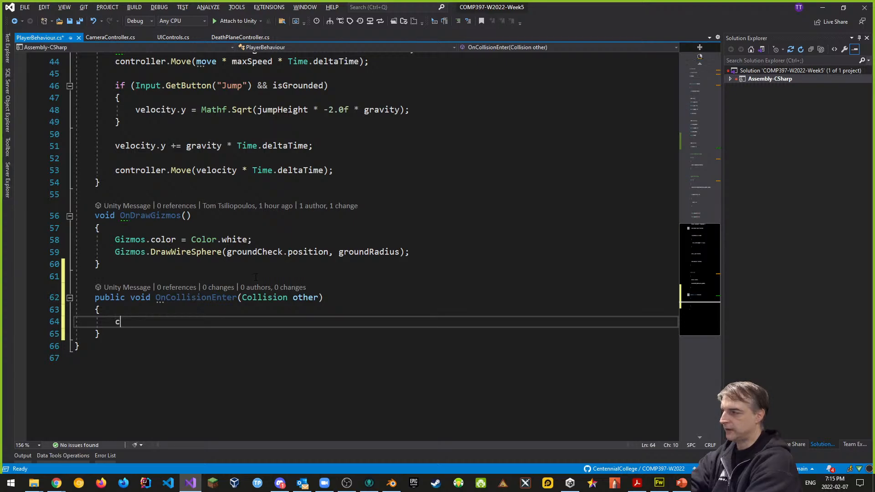
{"action": "type", "text": "ontrols.tak"}
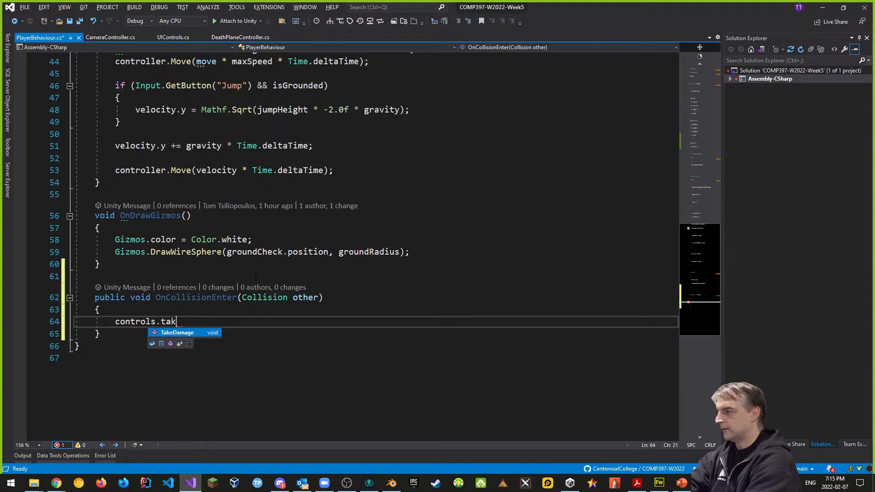
{"action": "key", "text": "Tab"}
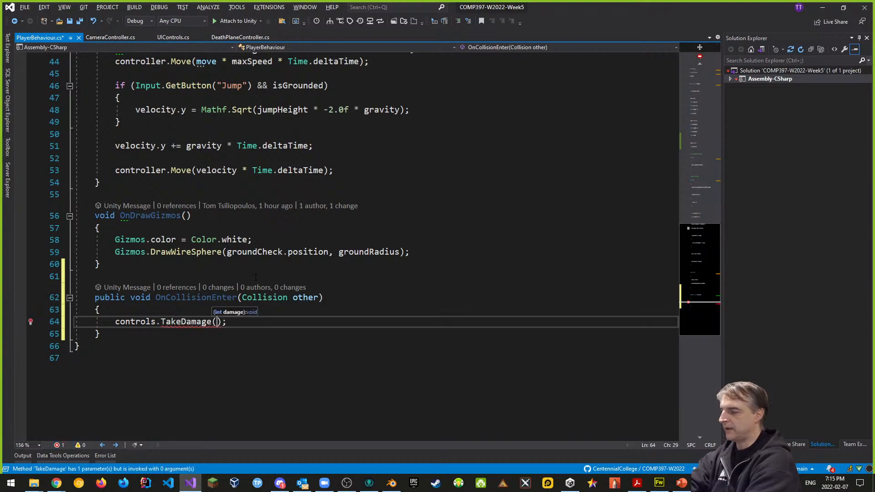
{"action": "type", "text": "10"}
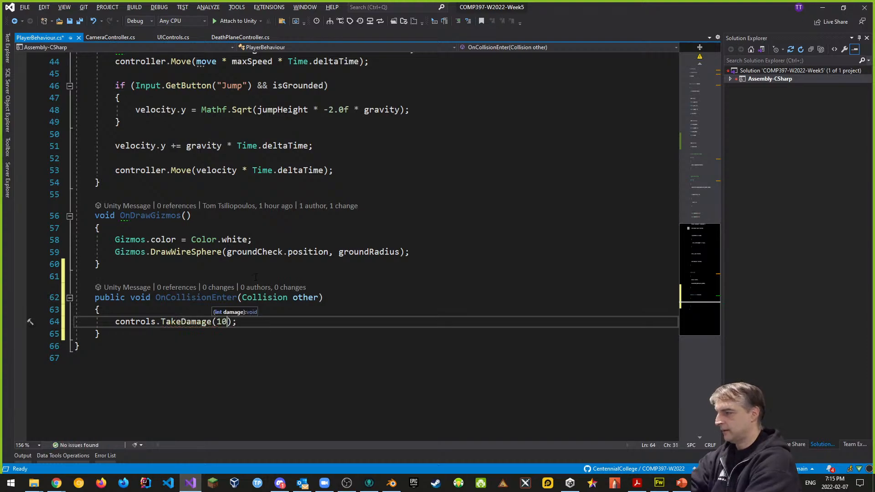
{"action": "key", "text": "ctrl+s"}
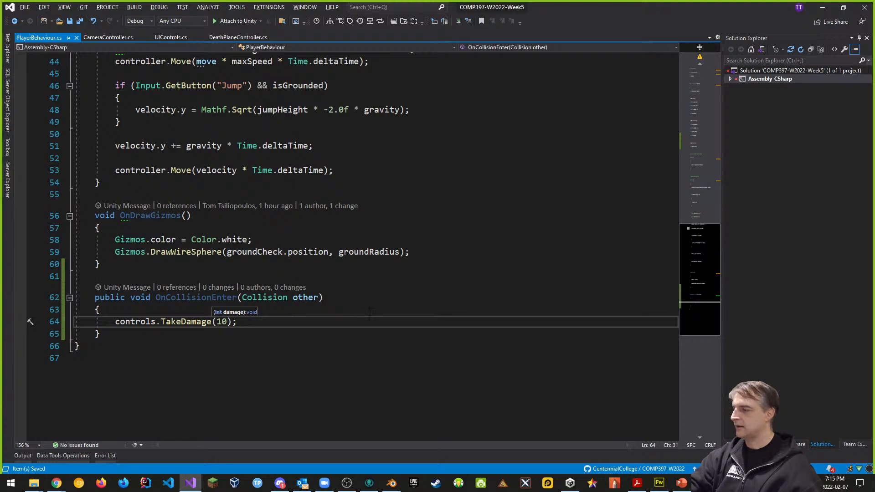
- Add the condition if (other.gameObject.CompareTag("Enemy")) above the TakeDamage call in OnCollisionEnter
{"action": "left_click", "coordinate": [363, 296]}
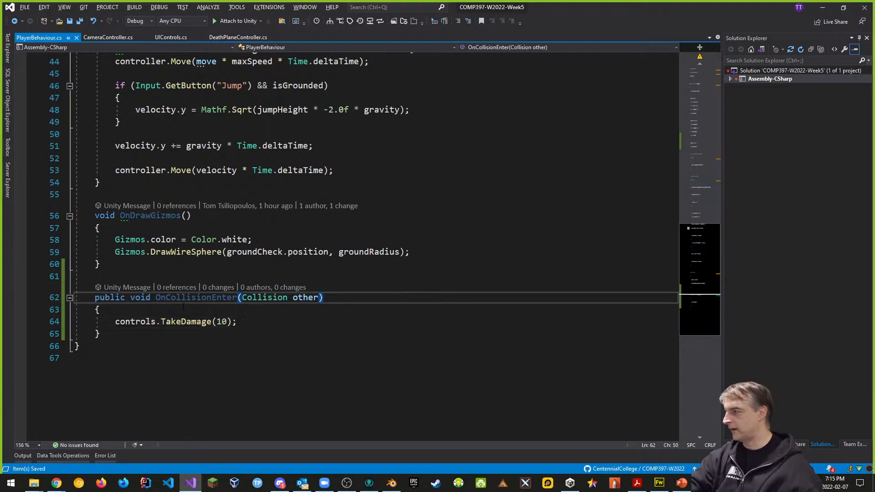
{"action": "left_click", "coordinate": [184, 307]}
{"action": "key", "text": "Return"}
{"action": "type", "text": "if("}
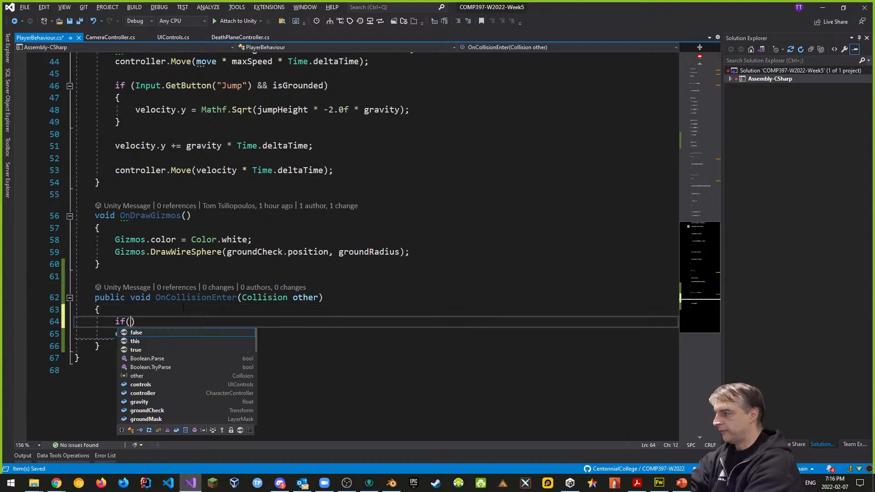
{"action": "type", "text": "other.comp"}
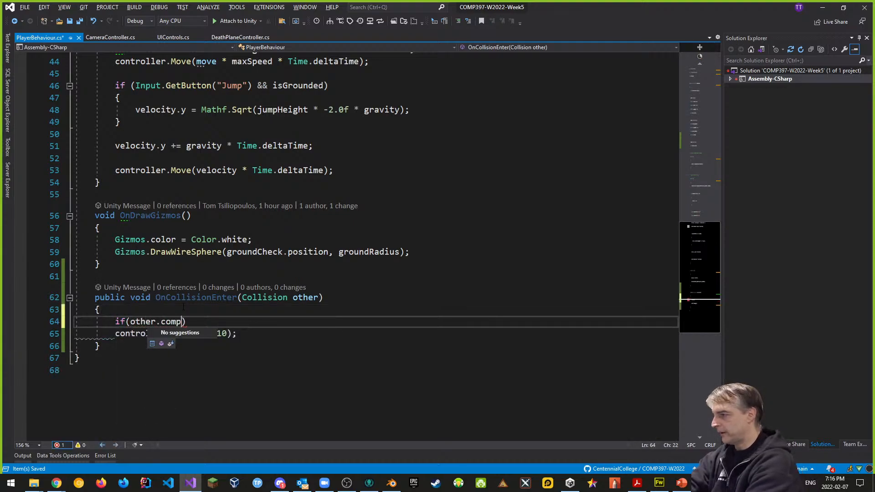
{"action": "key", "text": "BackSpace"}
{"action": "key", "text": "BackSpace"}
{"action": "key", "text": "BackSpace"}
{"action": "key", "text": "BackSpace"}
{"action": "type", "text": "gameObject"}
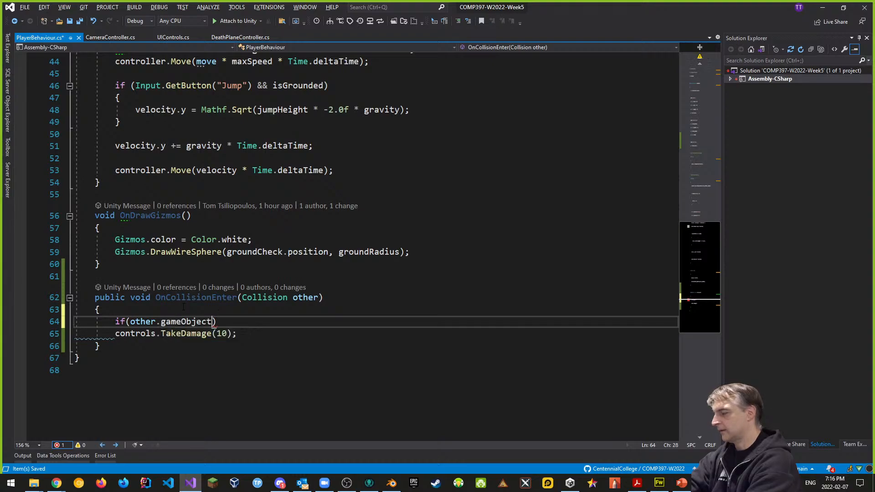
{"action": "type", "text": ".CompareTag("}
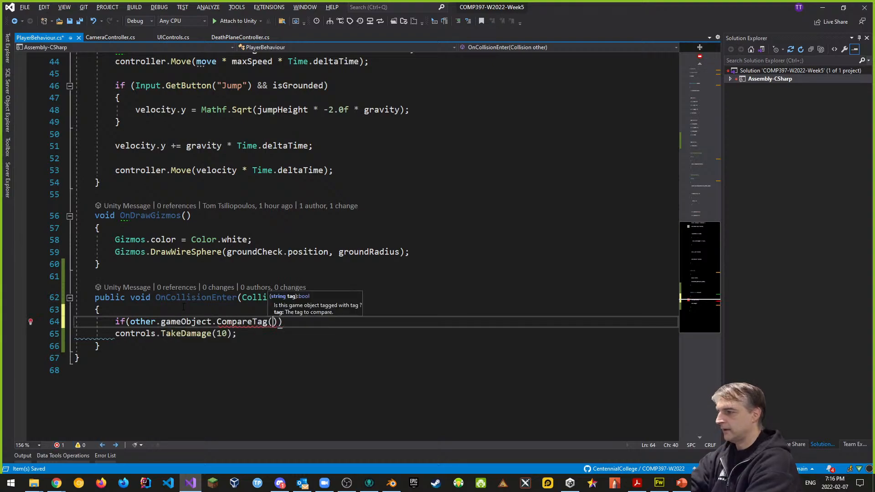
{"action": "type", "text": "\"Enemy"}
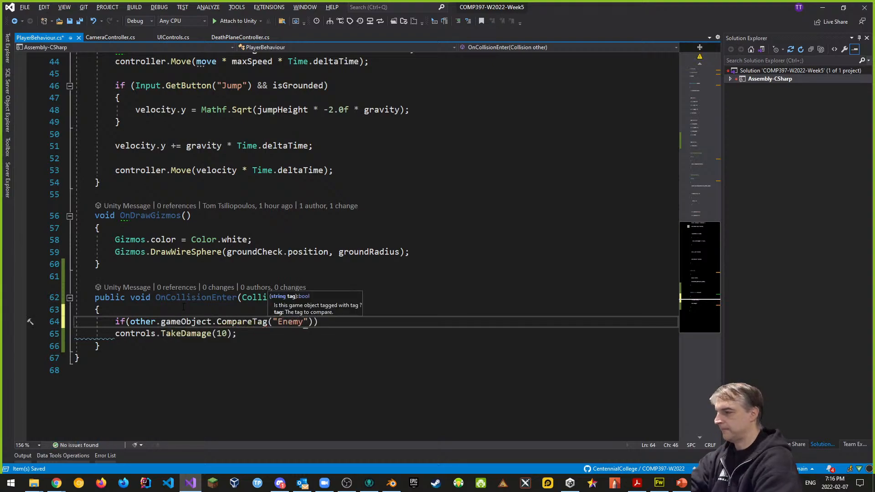
{"action": "type", "text": "\")"}
{"action": "key", "text": "Return"}
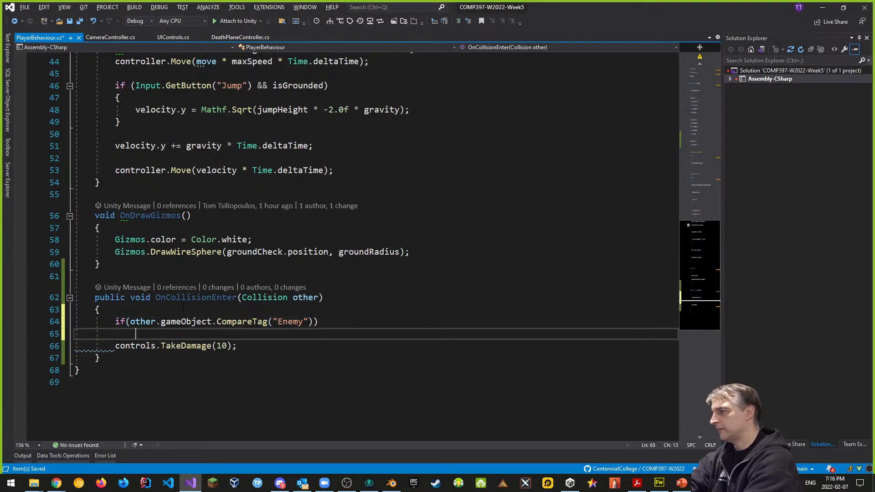
- Give the Enemy tag condition a braced body, move the TakeDamage(10) call into it, remove the leftover blank line, and save the script
{"action": "type", "text": "{"}
{"action": "key", "text": "Return"}
{"action": "left_click_drag", "start_coordinate": [115, 370], "coordinate": [237, 371]}
{"action": "key", "text": "ctrl+x"}
{"action": "left_click", "coordinate": [165, 346]}
{"action": "key", "text": "ctrl+v"}
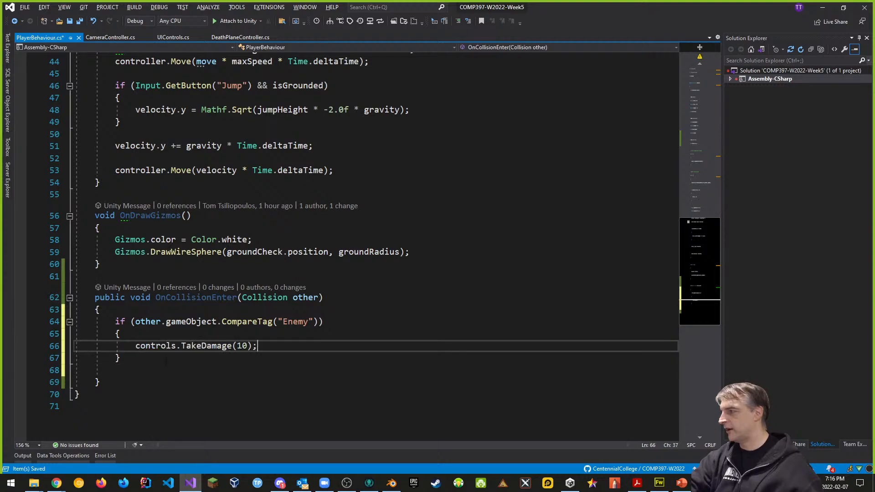
{"action": "left_click", "coordinate": [165, 369]}
{"action": "key", "text": "BackSpace"}
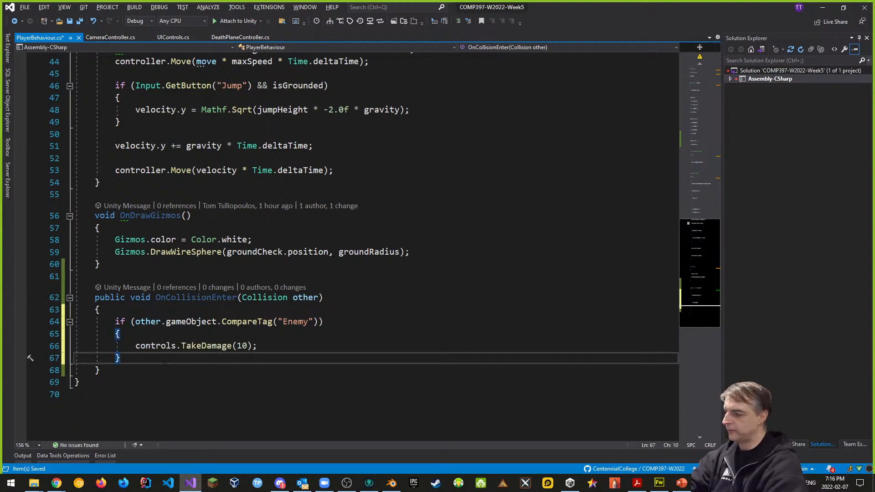
{"action": "key", "text": "ctrl+s"}
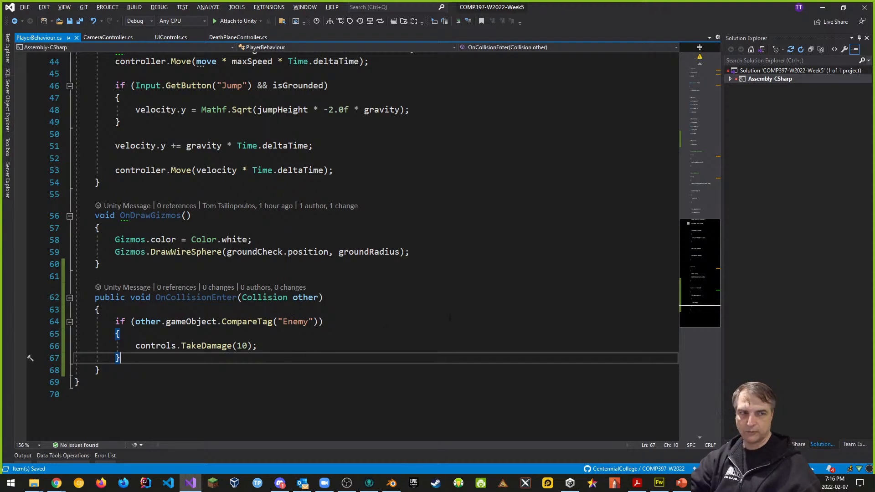
- Open the CameraController script from Unity, uncomment the Cursor.lockState line in Start, and return to PlayerBehaviour.cs
{"action": "key", "text": "alt+Tab"}
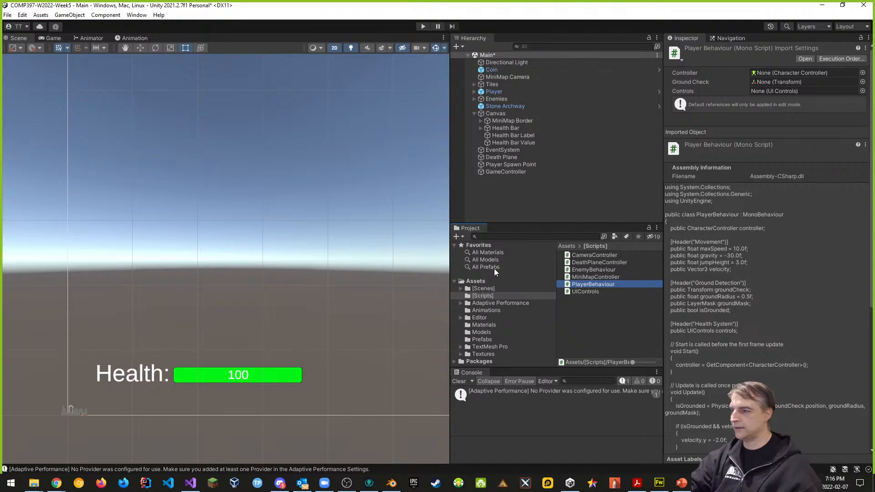
{"action": "double_click", "coordinate": [593, 256]}
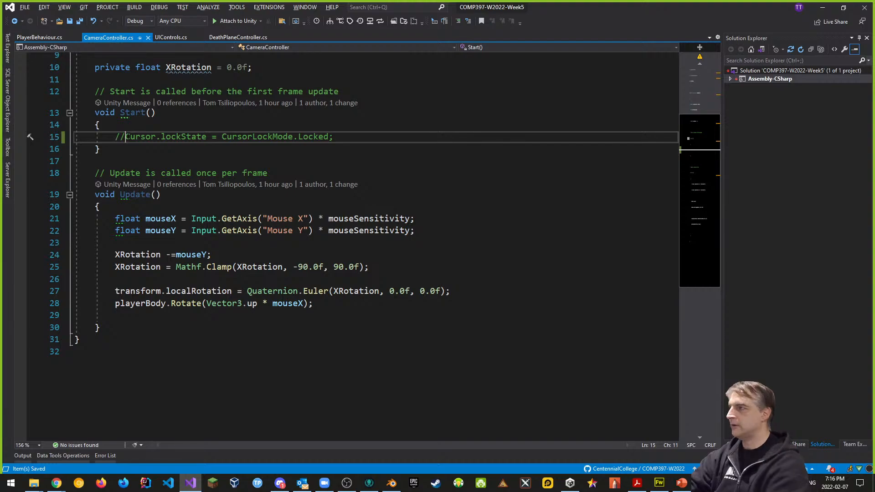
{"action": "key", "text": "BackSpace"}
{"action": "key", "text": "BackSpace"}
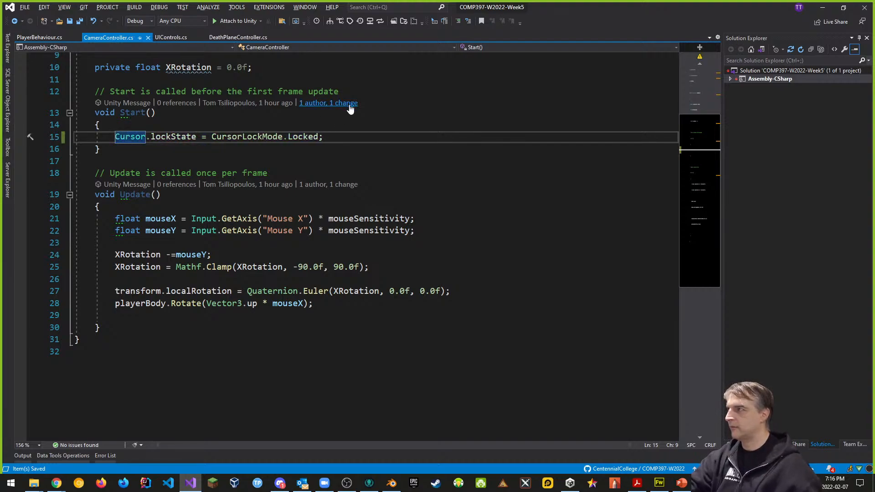
{"action": "left_click", "coordinate": [44, 37]}
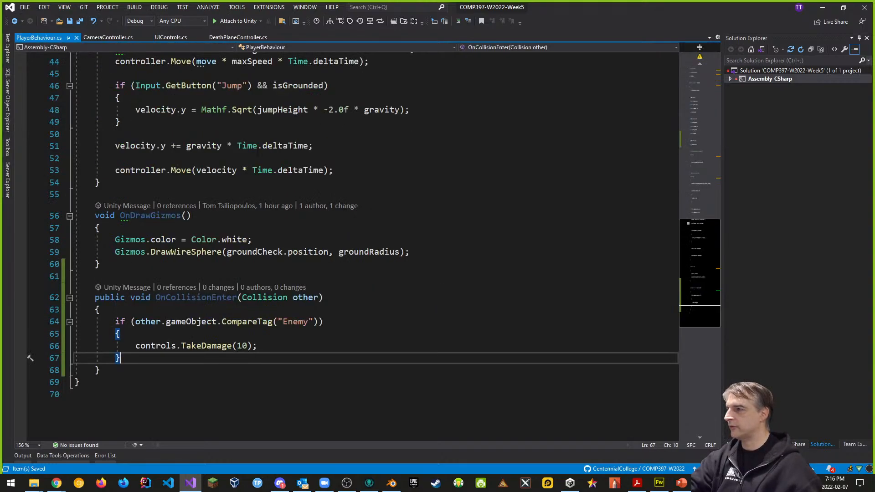
- Switch to Unity, collapse the Canvas object, and select and expand the Enemies object in the hierarchy
{"action": "key", "text": "alt+Tab"}
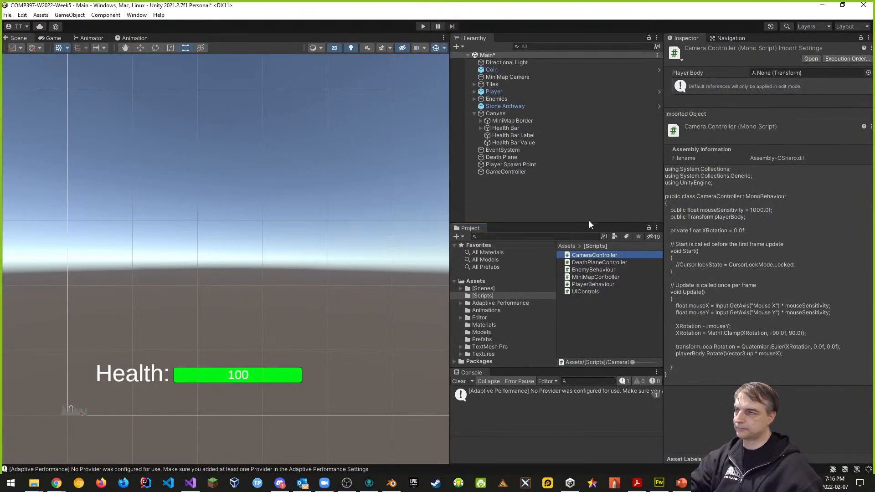
{"action": "left_click", "coordinate": [474, 114]}
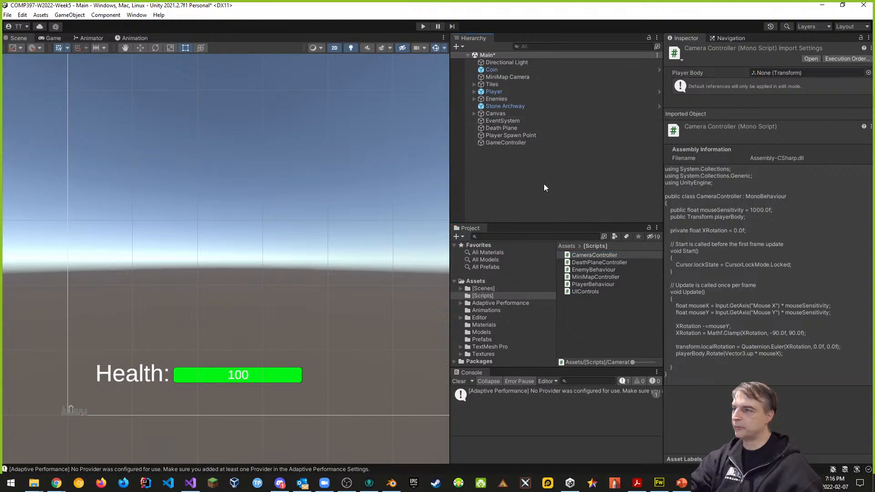
{"action": "left_click", "coordinate": [500, 99]}
{"action": "left_click", "coordinate": [474, 98]}
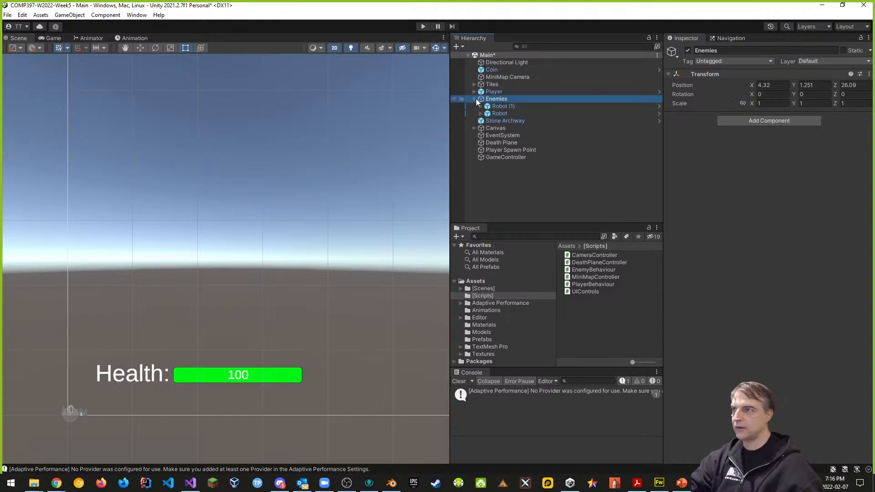
- Create a new tag named Enemy in the project's tag list, starting from the tag options of Robot (1)
{"action": "left_click", "coordinate": [505, 107]}
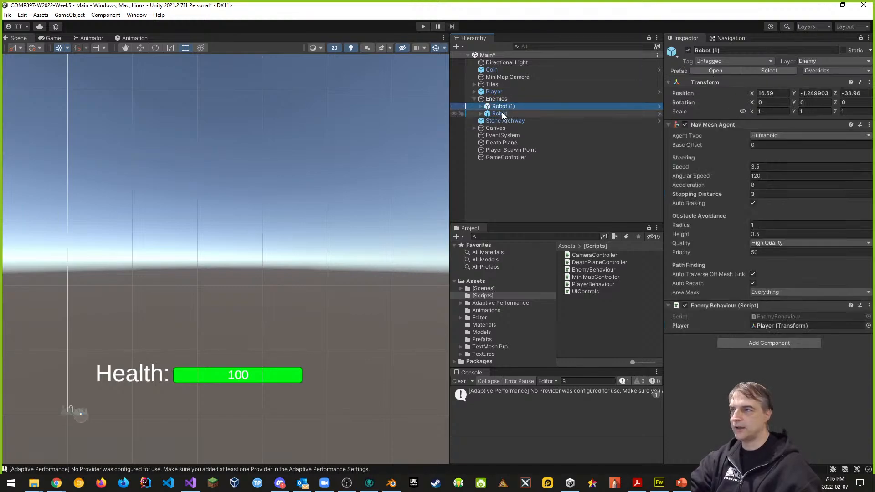
{"action": "left_click", "coordinate": [710, 60]}
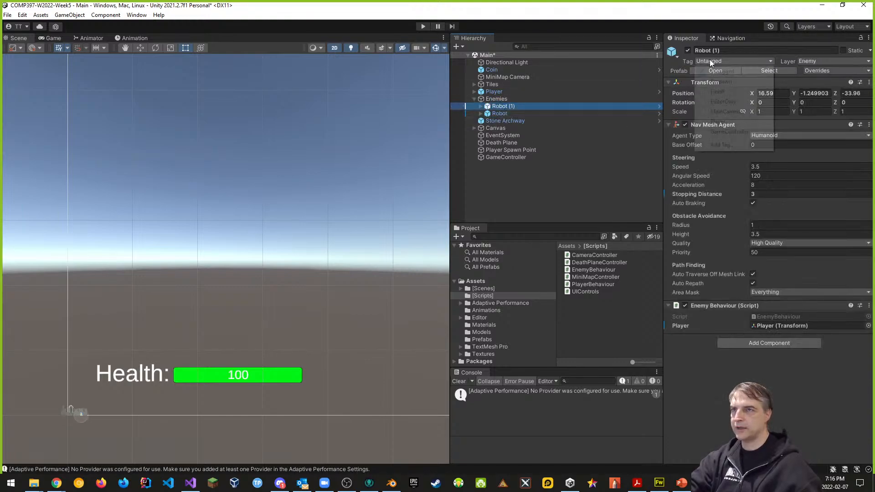
{"action": "left_click", "coordinate": [721, 145]}
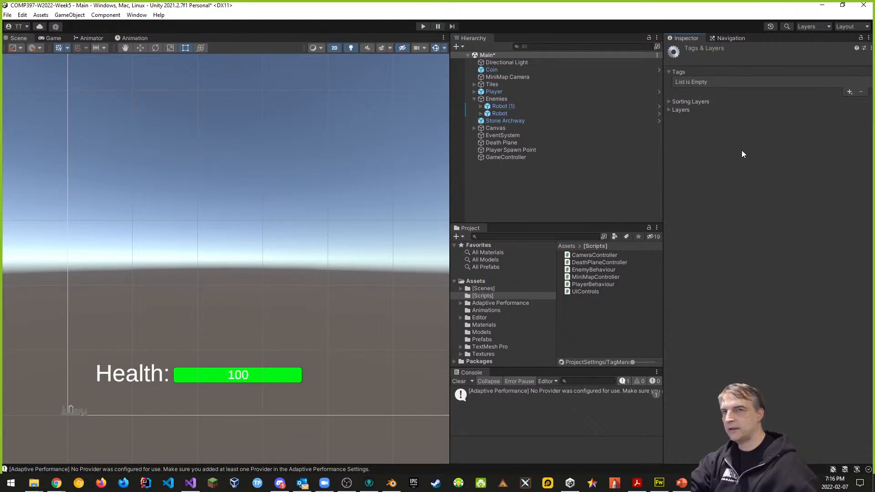
{"action": "left_click", "coordinate": [850, 92]}
{"action": "type", "text": "E"}
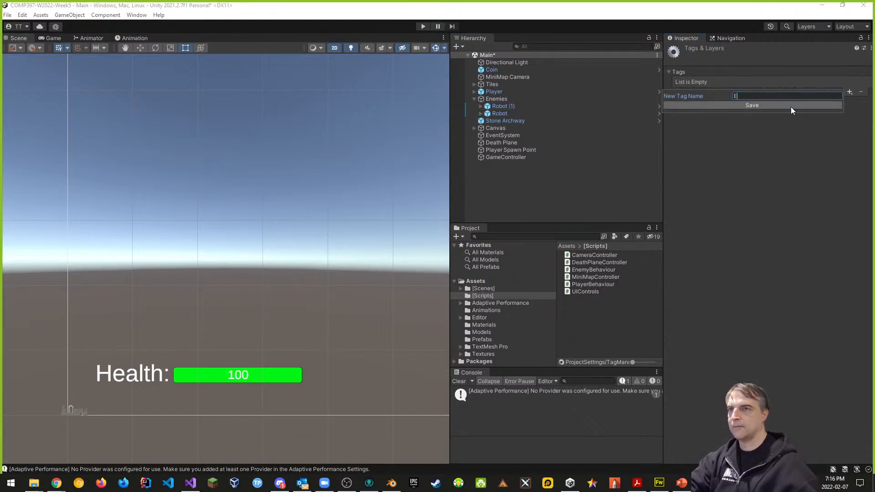
{"action": "type", "text": "nemy"}
{"action": "left_click", "coordinate": [791, 107]}
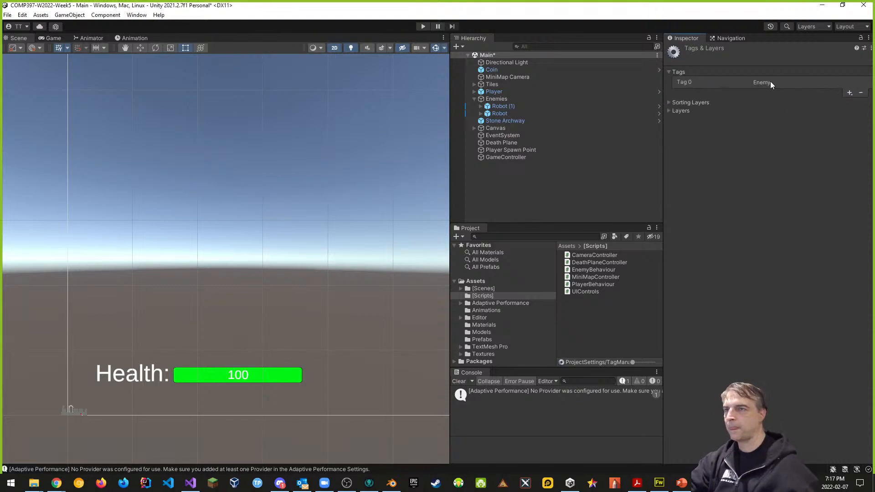
- Assign the Enemy tag to both Robot (1) and Robot under the Enemies object
{"action": "left_click", "coordinate": [503, 106]}
{"action": "left_click", "coordinate": [500, 113], "text": "shift"}
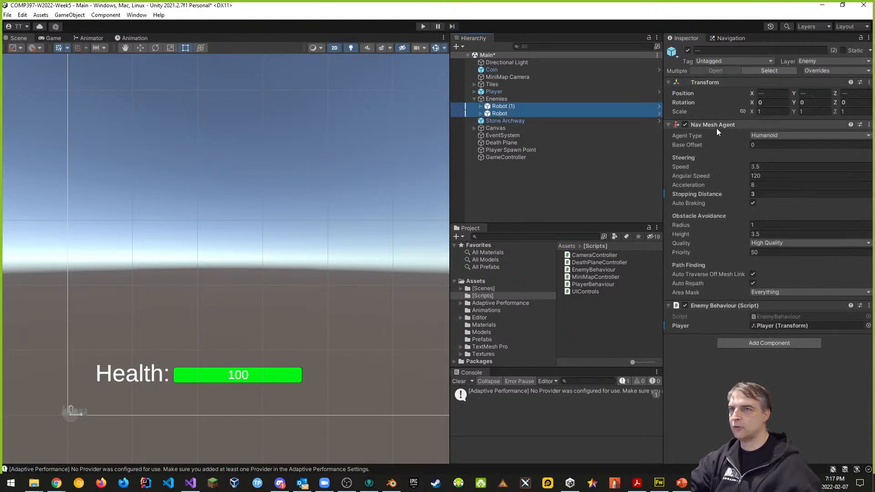
{"action": "left_click", "coordinate": [760, 61]}
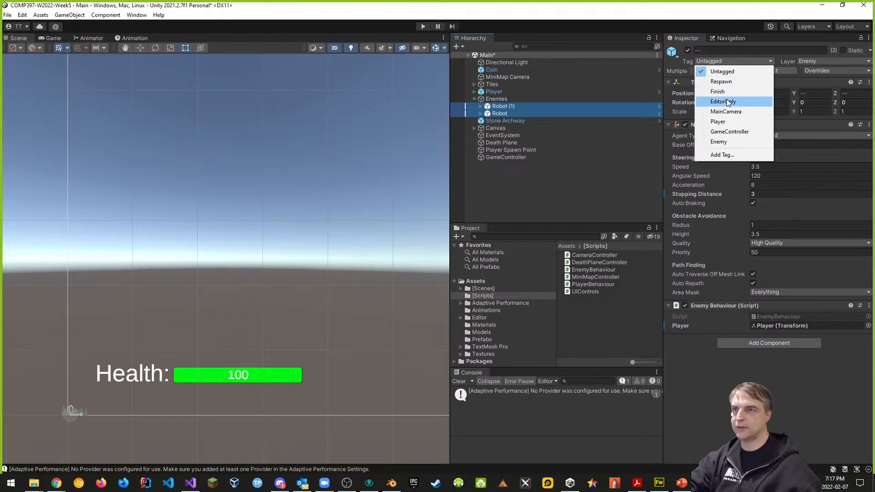
{"action": "left_click", "coordinate": [719, 142]}
{"action": "left_click", "coordinate": [581, 130]}
- Apply all overrides of Robot to its prefab, select Robot (1), and save the scene
{"action": "left_click", "coordinate": [579, 113]}
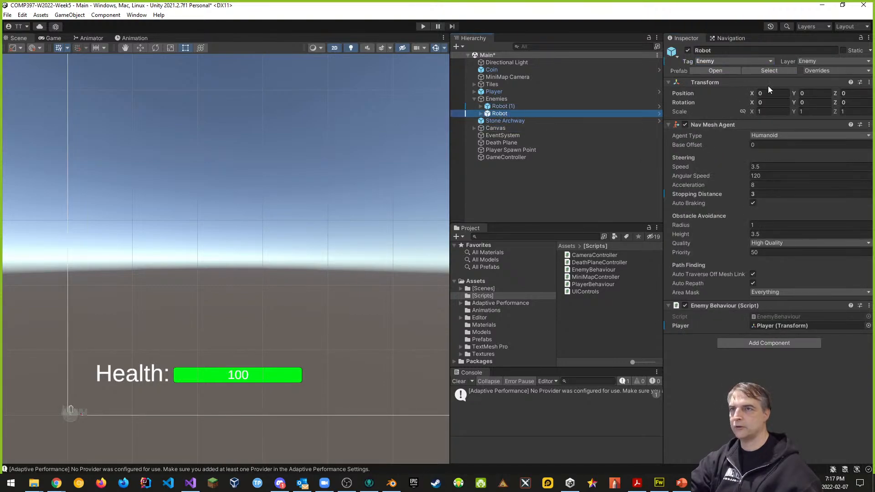
{"action": "left_click", "coordinate": [850, 72]}
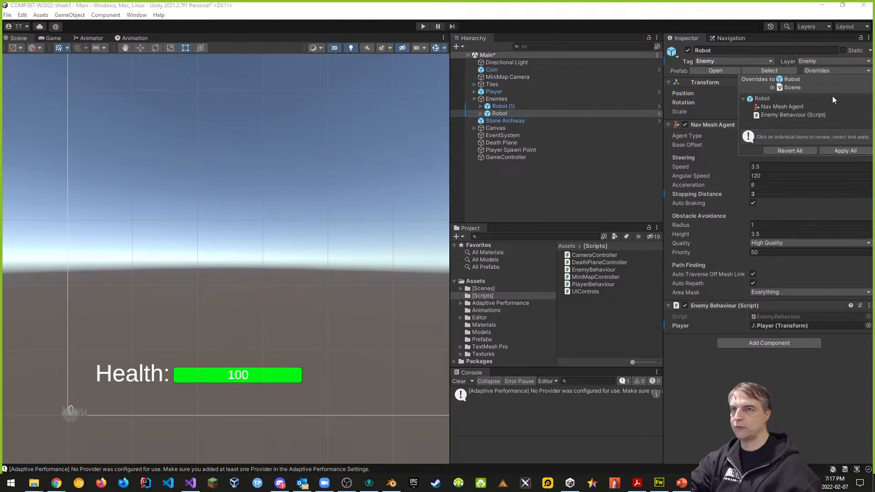
{"action": "left_click", "coordinate": [850, 151]}
{"action": "left_click", "coordinate": [503, 106]}
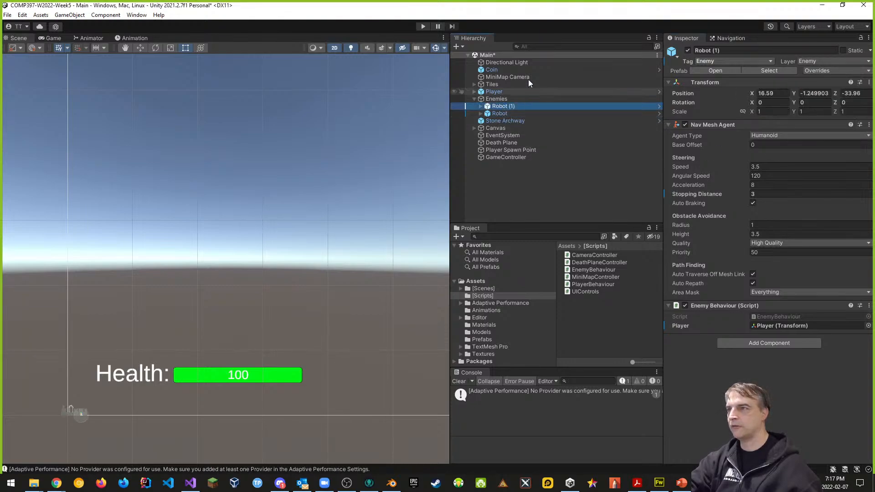
{"action": "key", "text": "ctrl+s"}
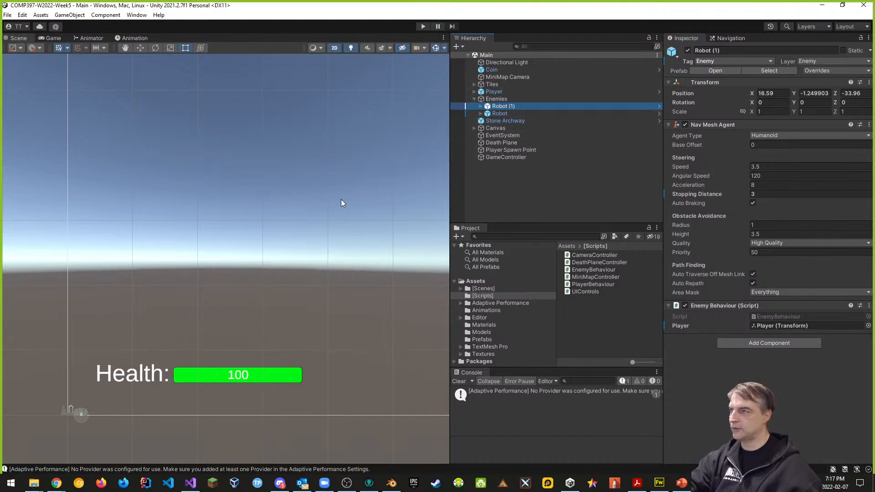
- Run the game, move the player into both enemy robots to test the health bar's collision damage, and stop the game
{"action": "left_click", "coordinate": [424, 26]}
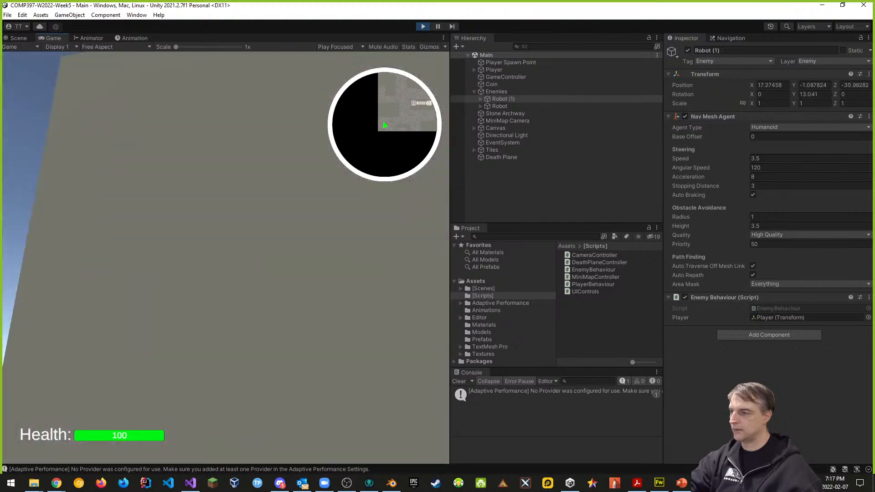
{"action": "key", "text": "w"}
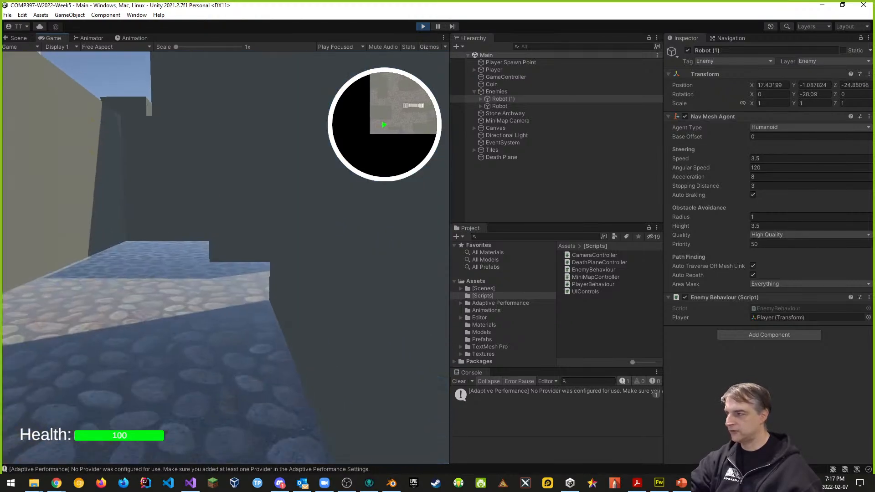
{"action": "key", "text": "w"}
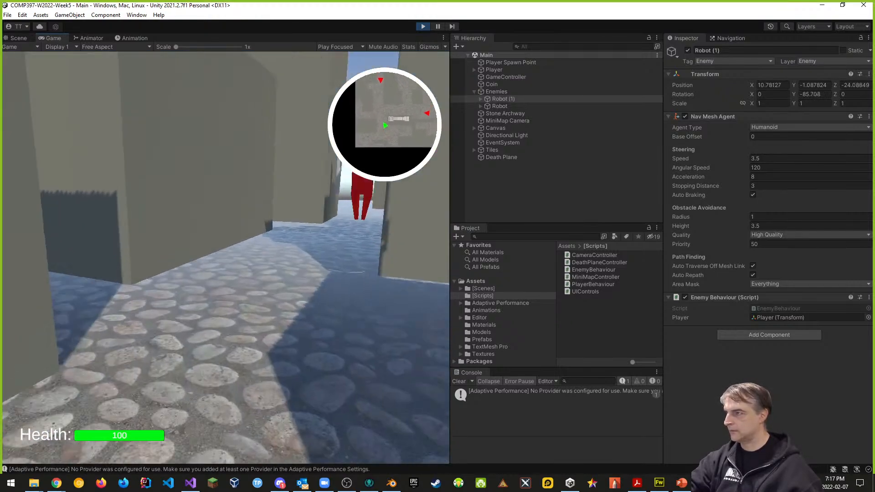
{"action": "key", "text": "w"}
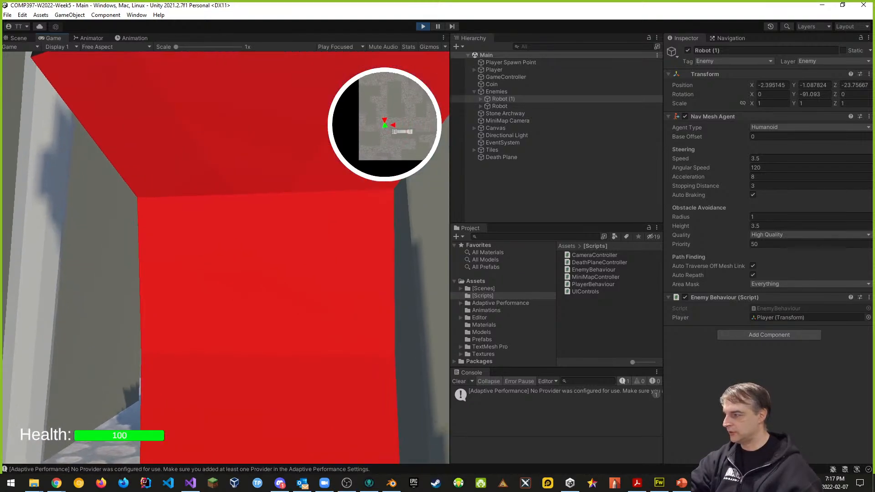
{"action": "key", "text": "s"}
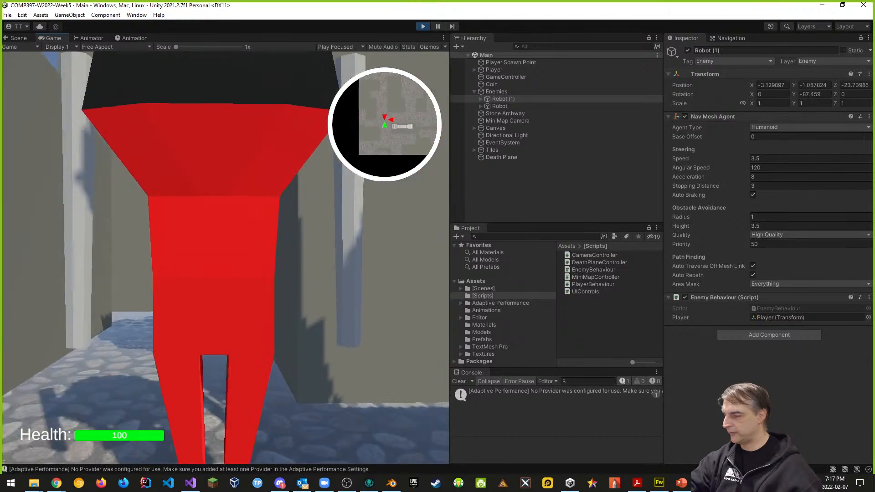
{"action": "key", "text": "w"}
{"action": "key", "text": "s"}
{"action": "key", "text": "d"}
{"action": "key", "text": "a"}
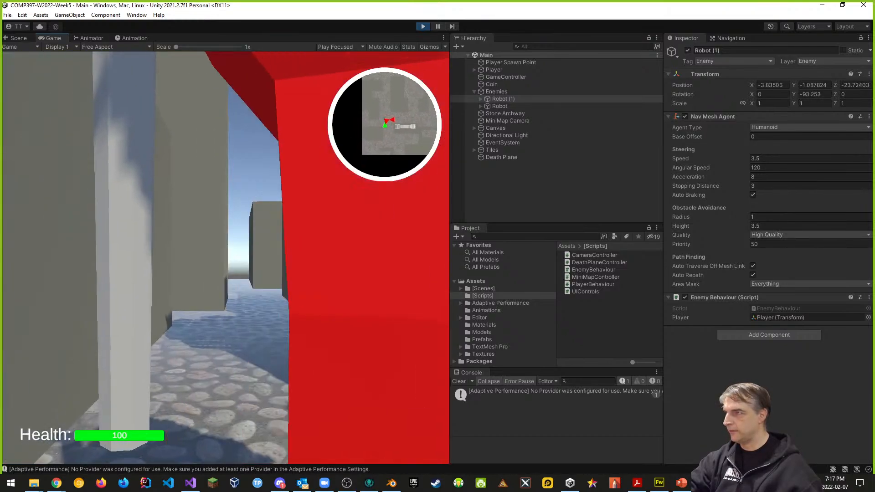
{"action": "key", "text": "s"}
{"action": "key", "text": "w"}
{"action": "key", "text": "d"}
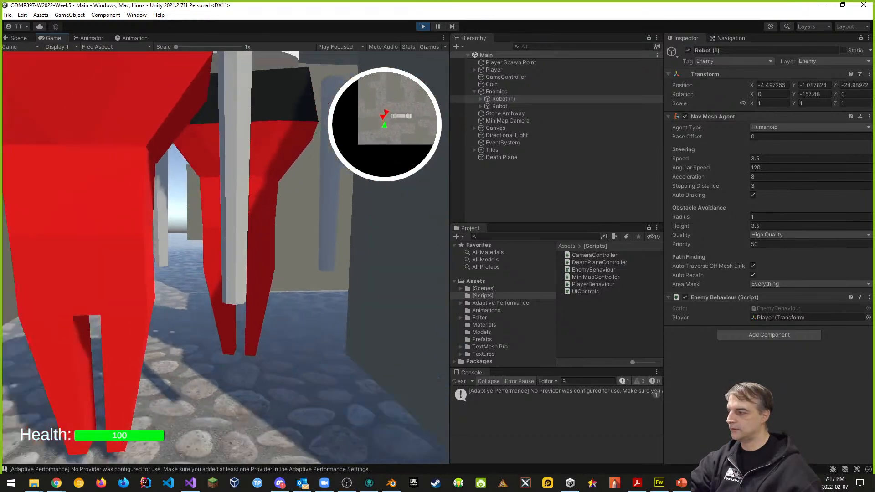
{"action": "key", "text": "s"}
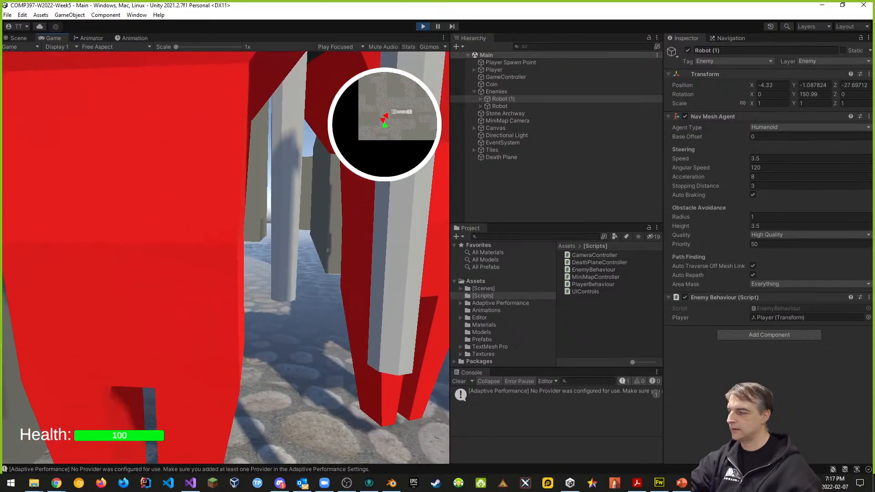
{"action": "key", "text": "a"}
{"action": "key", "text": "s"}
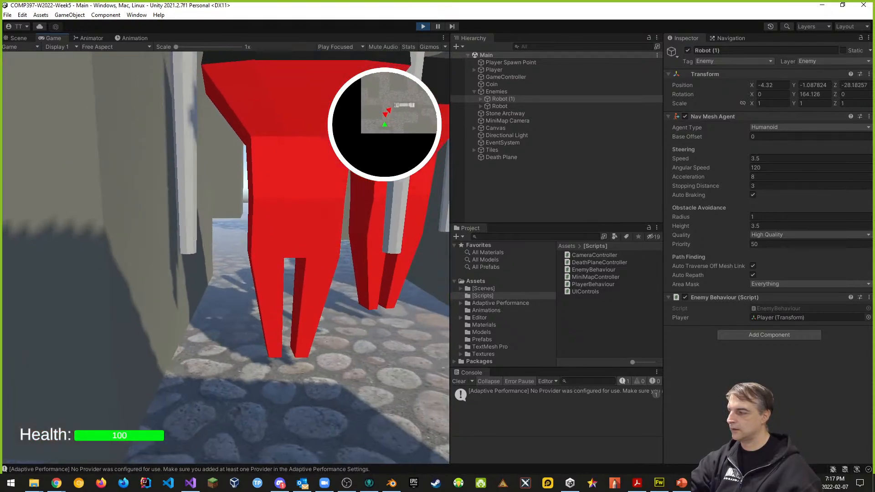
{"action": "key", "text": "d"}
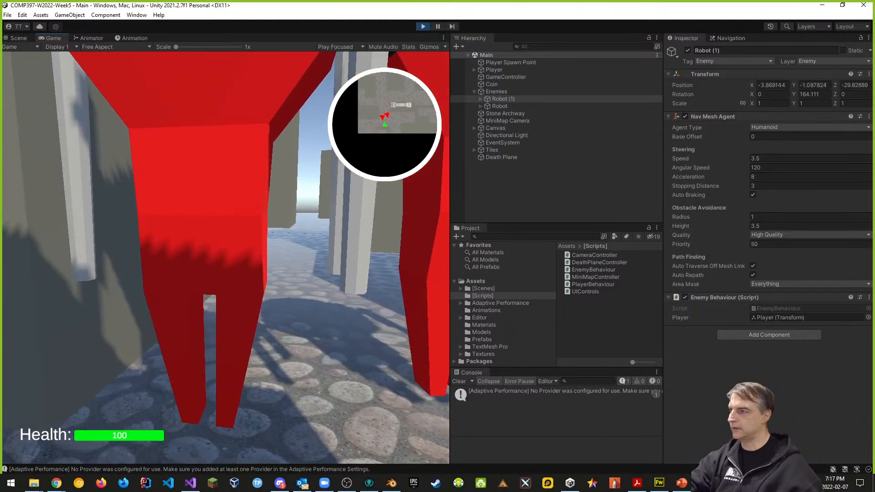
{"action": "key", "text": "a"}
{"action": "key", "text": "w"}
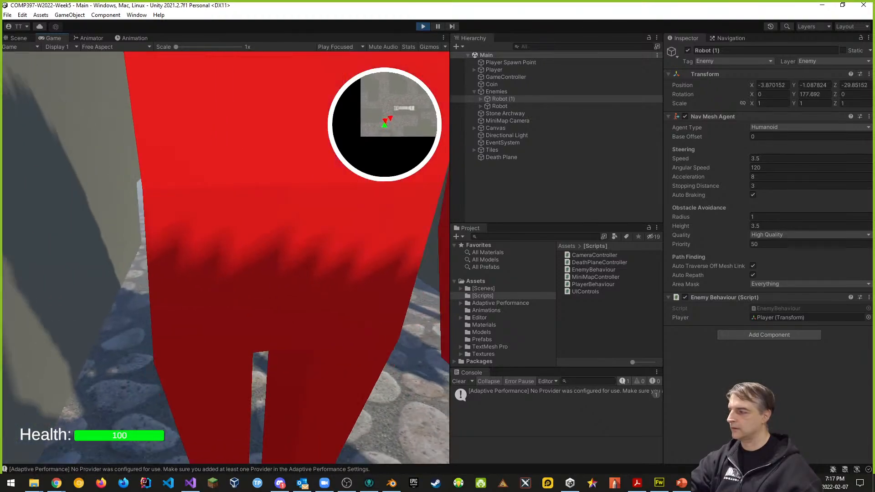
{"action": "key", "text": "Escape"}
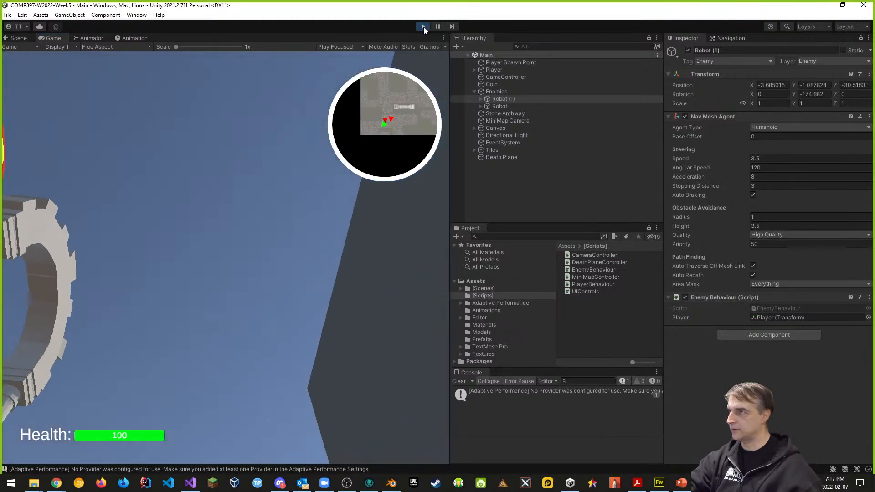
{"action": "left_click", "coordinate": [423, 26]}
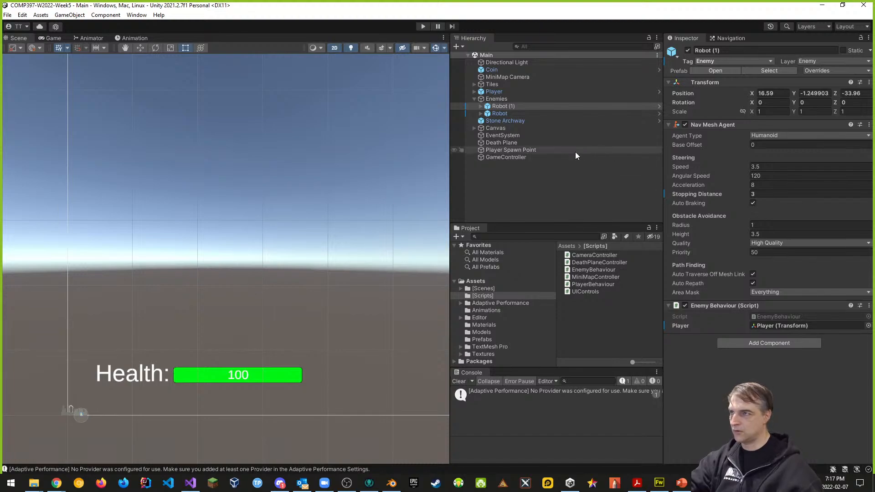
- Open the PlayerBehaviour script from Unity and insert a blank line at the start of the OnCollisionEnter body
{"action": "double_click", "coordinate": [589, 285]}
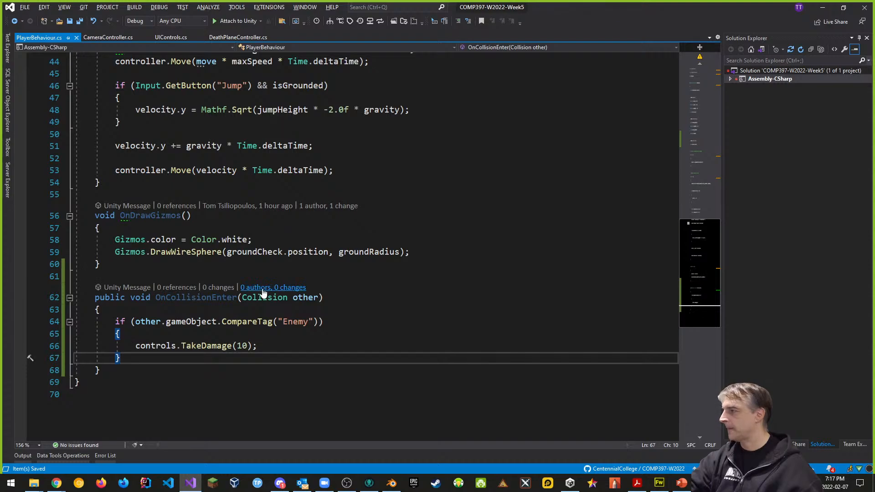
{"action": "scroll", "coordinate": [242, 294], "scroll_direction": "up", "scroll_amount": 1}
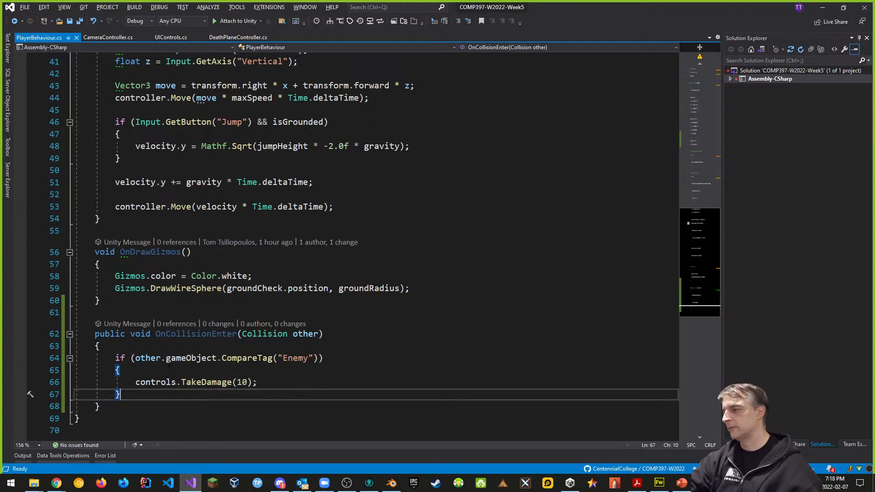
{"action": "left_click", "coordinate": [167, 347]}
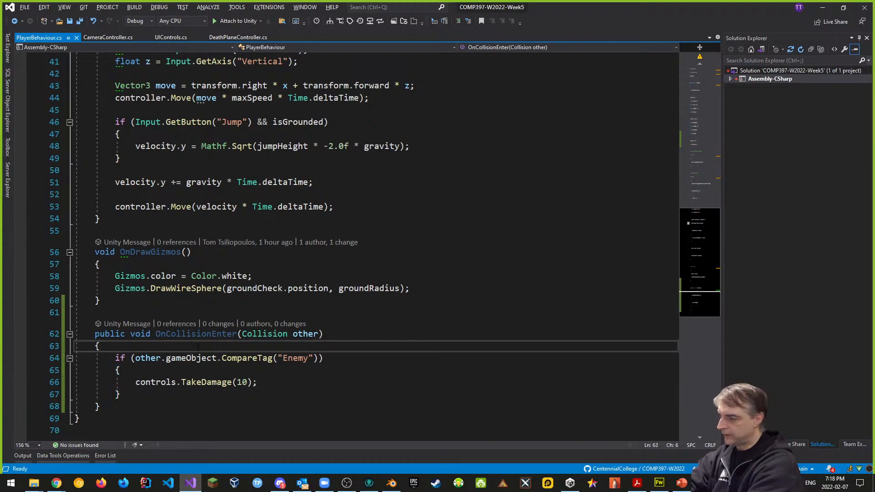
{"action": "key", "text": "Down"}
{"action": "key", "text": "Down"}
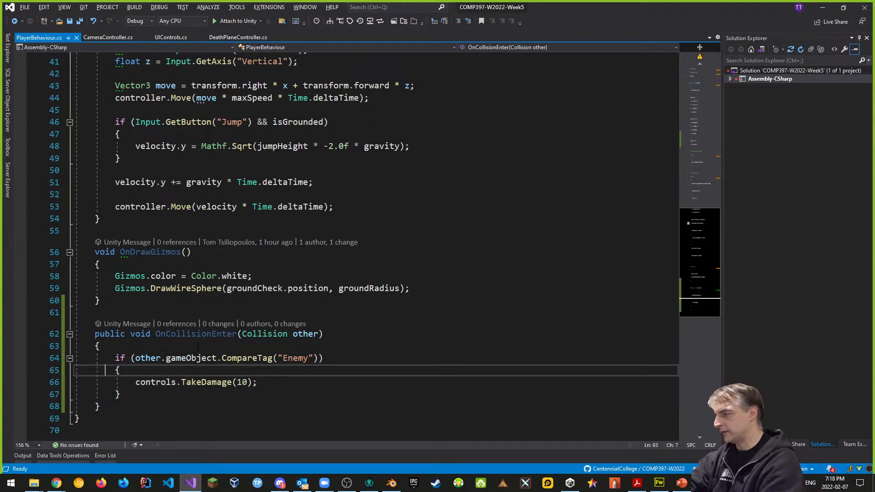
{"action": "key", "text": "Up"}
{"action": "key", "text": "Up"}
{"action": "key", "text": "Return"}
{"action": "key", "text": "Up"}
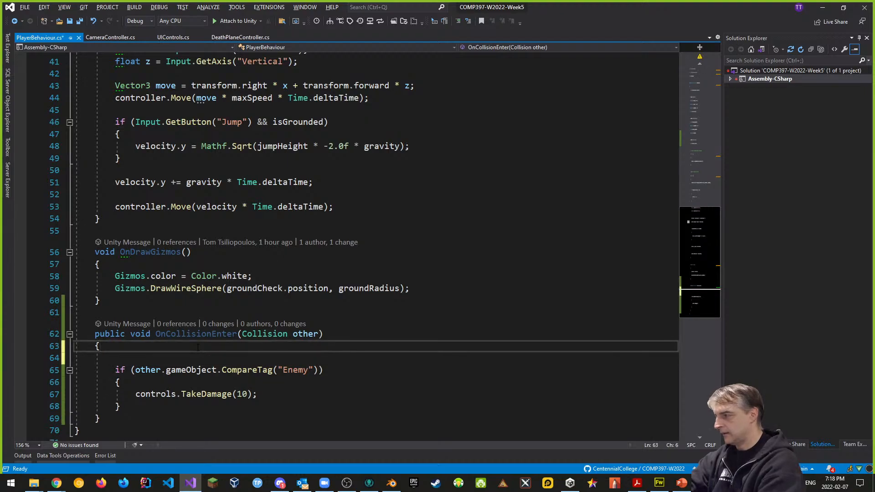
- Add Debug.Log("Collision with Enemy"); above the TakeDamage call inside the Enemy tag condition and save the script
{"action": "key", "text": "Down"}
{"action": "key", "text": "Down"}
{"action": "key", "text": "Down"}
{"action": "key", "text": "Down"}
{"action": "key", "text": "Return"}
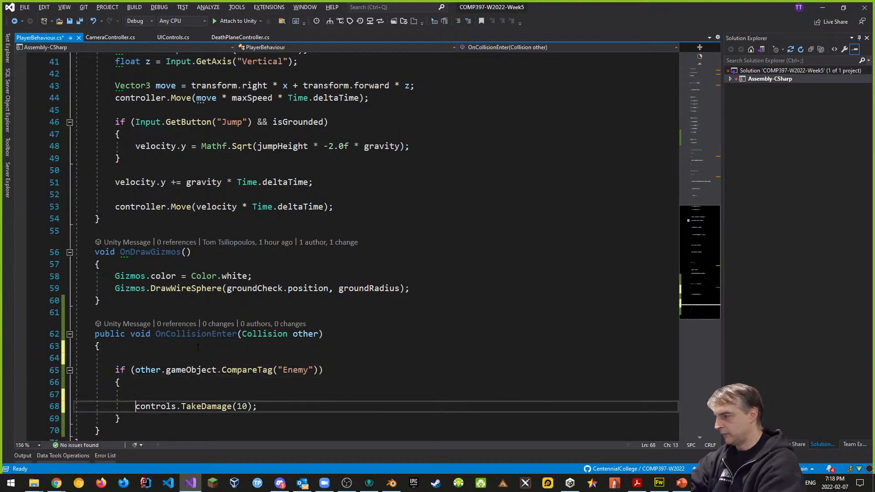
{"action": "key", "text": "Up"}
{"action": "type", "text": "De"}
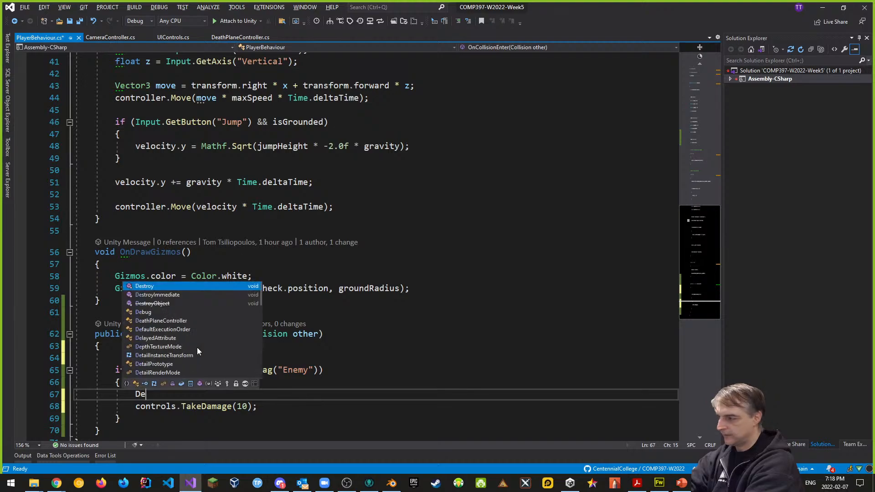
{"action": "type", "text": "bug.log("}
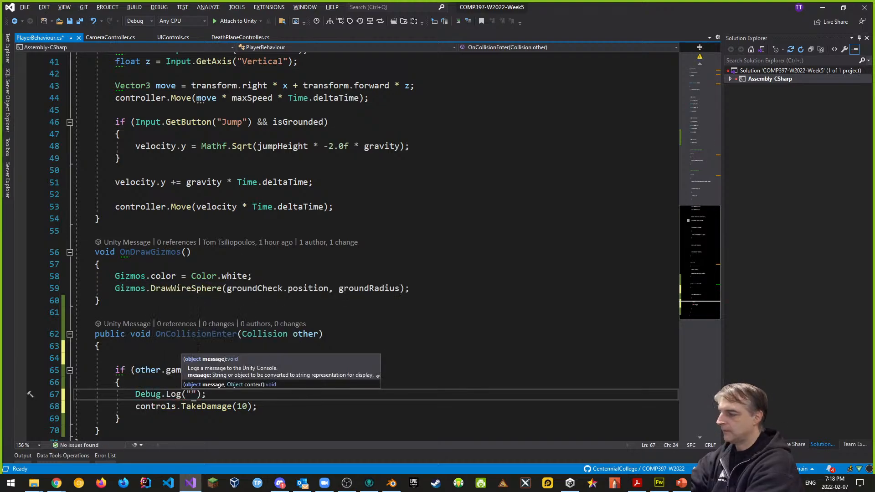
{"action": "type", "text": "\"Collision wi"}
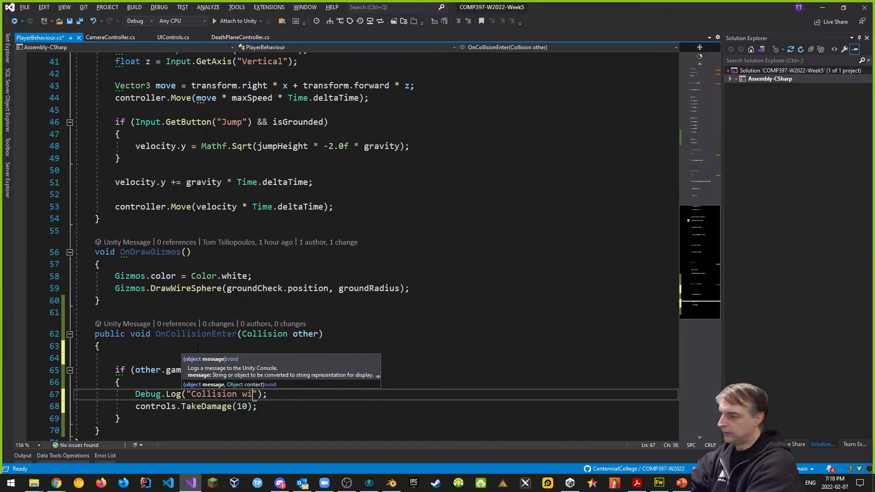
{"action": "type", "text": "th Enemy"}
{"action": "key", "text": "ctrl+s"}
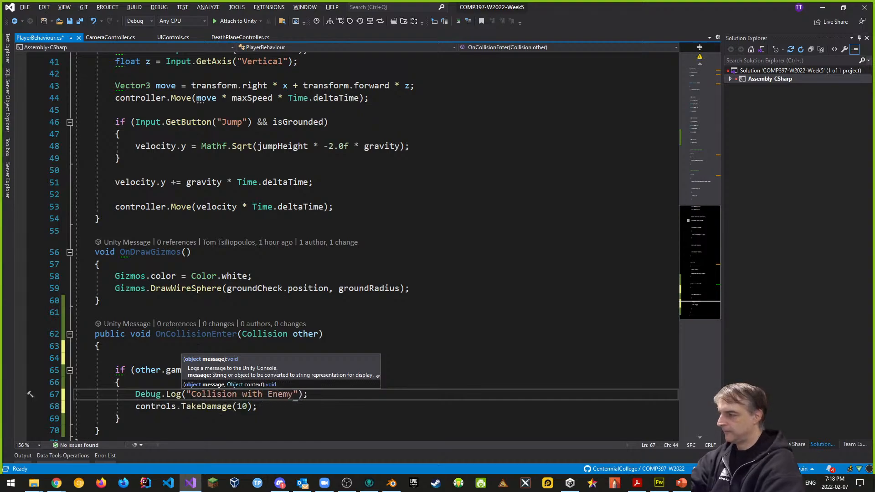
- Save PlayerBehaviour.cs, switch to Unity and assign GameController as the Controls reference of the Player's Player Behaviour script
{"action": "left_click", "coordinate": [588, 265]}
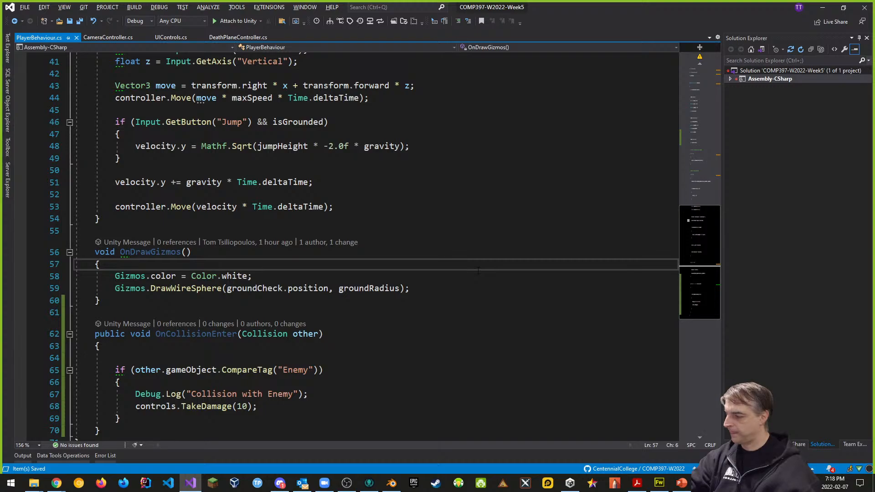
{"action": "key", "text": "alt+Tab"}
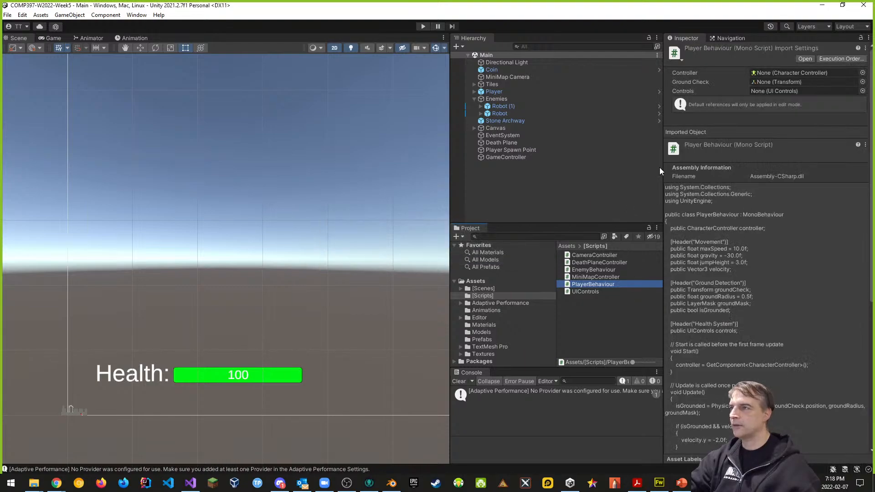
{"action": "left_click", "coordinate": [494, 91]}
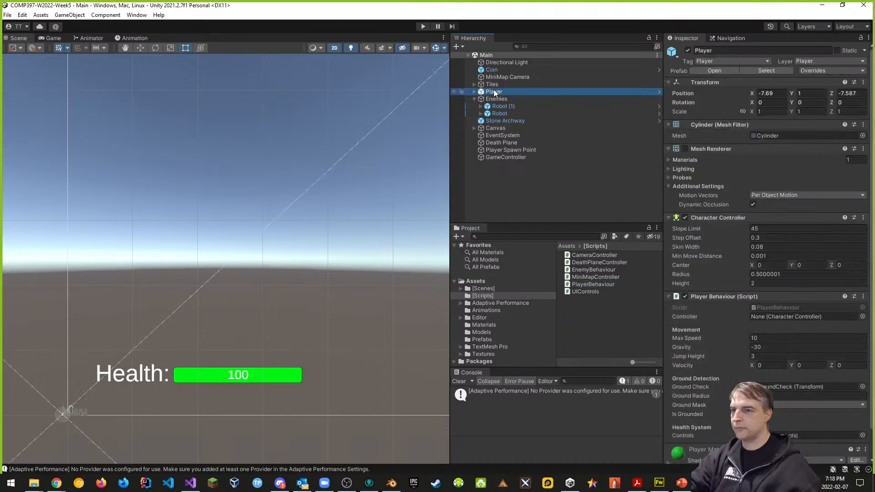
{"action": "scroll", "coordinate": [724, 319], "scroll_direction": "down", "scroll_amount": 2}
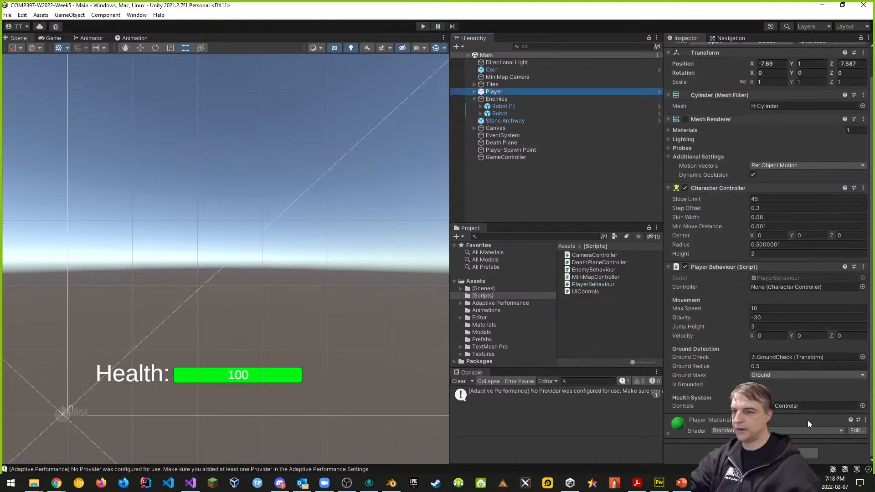
{"action": "left_click_drag", "start_coordinate": [524, 157], "coordinate": [790, 404]}
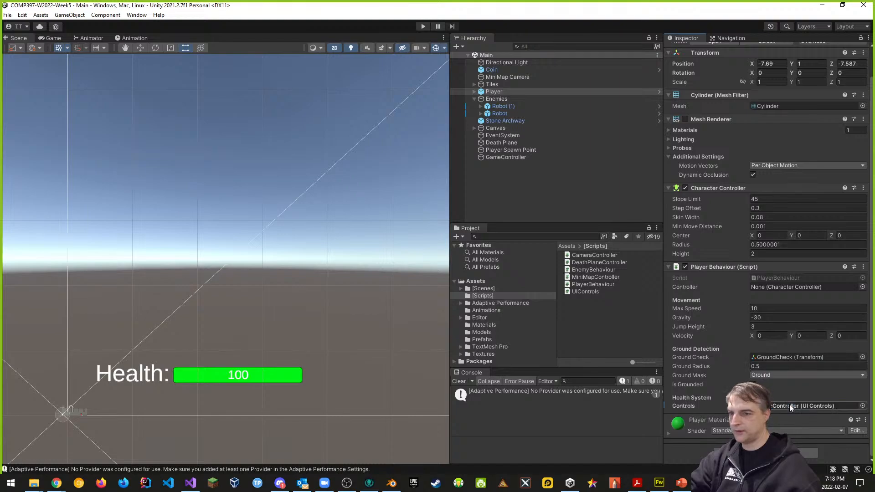
- Play-test the scene by walking the player into the enemy robots to check collision damage, and stop play mode
{"action": "left_click", "coordinate": [424, 27]}
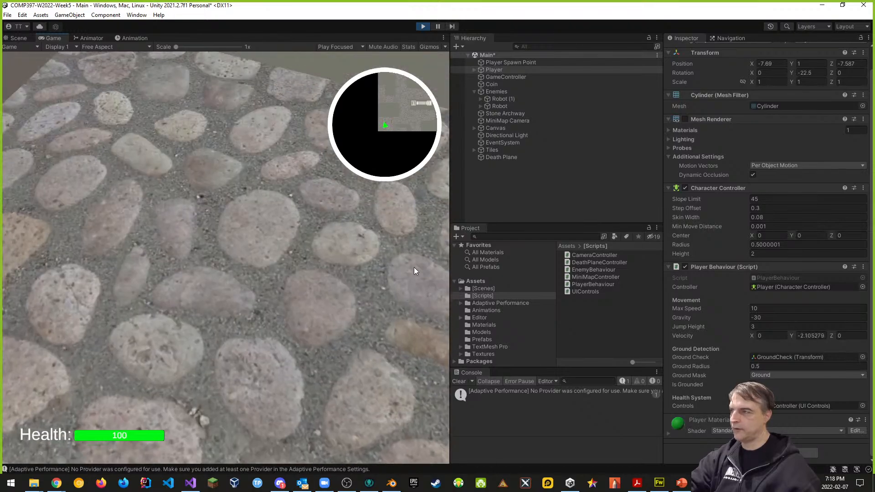
{"action": "left_click", "coordinate": [413, 268]}
{"action": "key", "text": "w"}
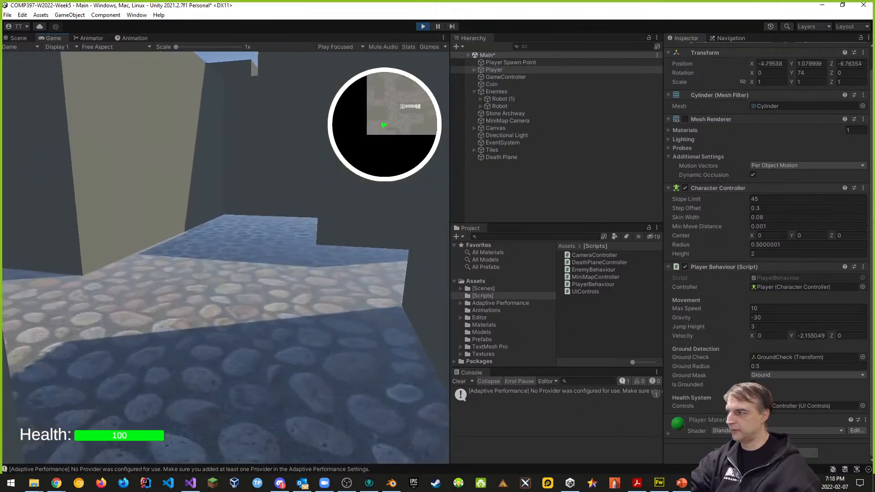
{"action": "key", "text": "w"}
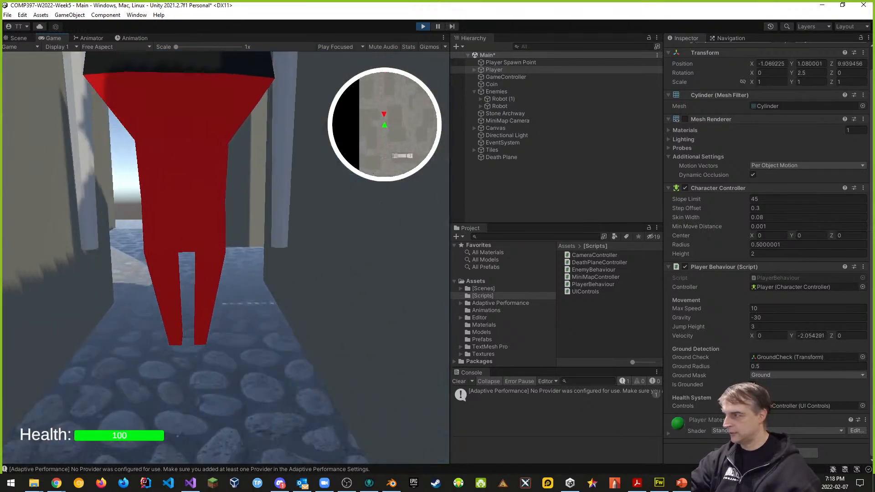
{"action": "key", "text": "w"}
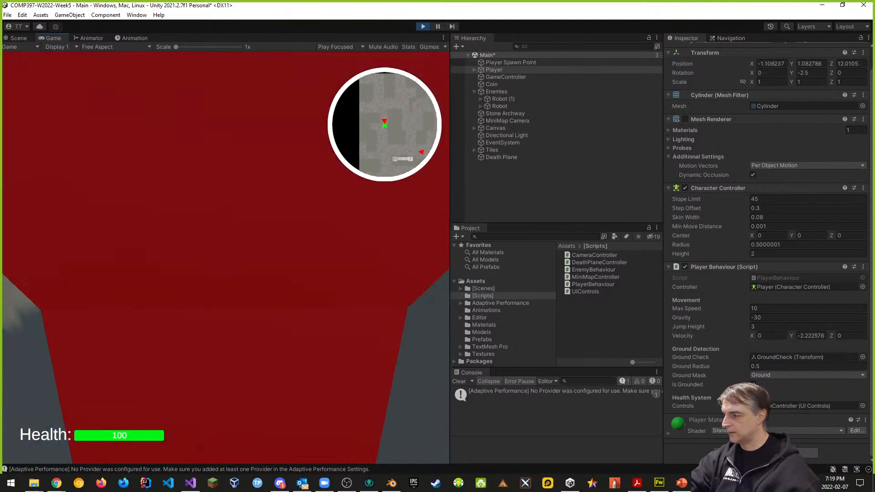
{"action": "key", "text": "w"}
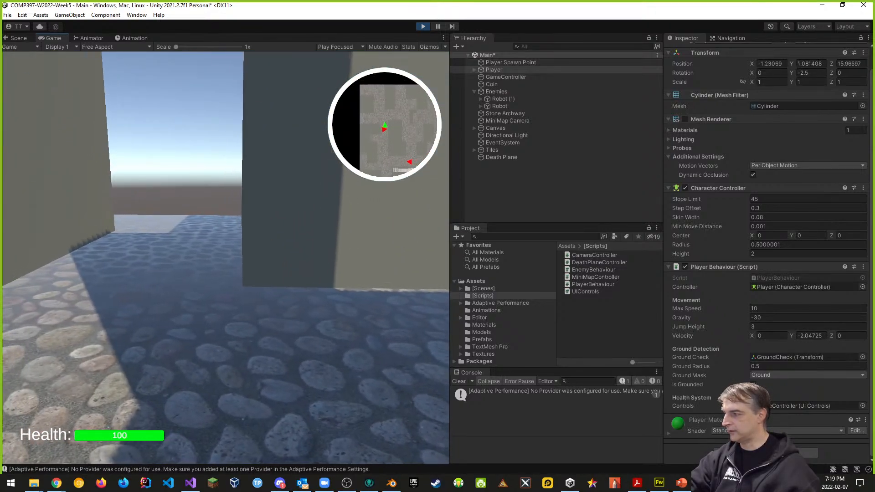
{"action": "key", "text": "w"}
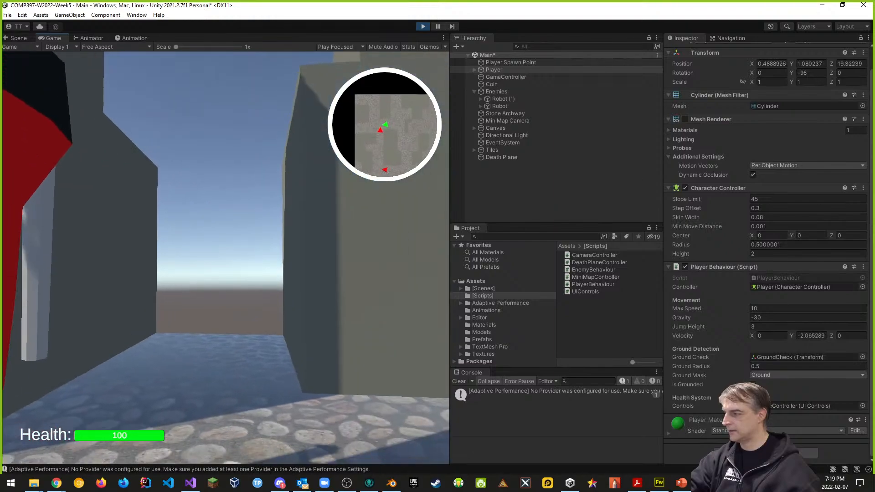
{"action": "key", "text": "w"}
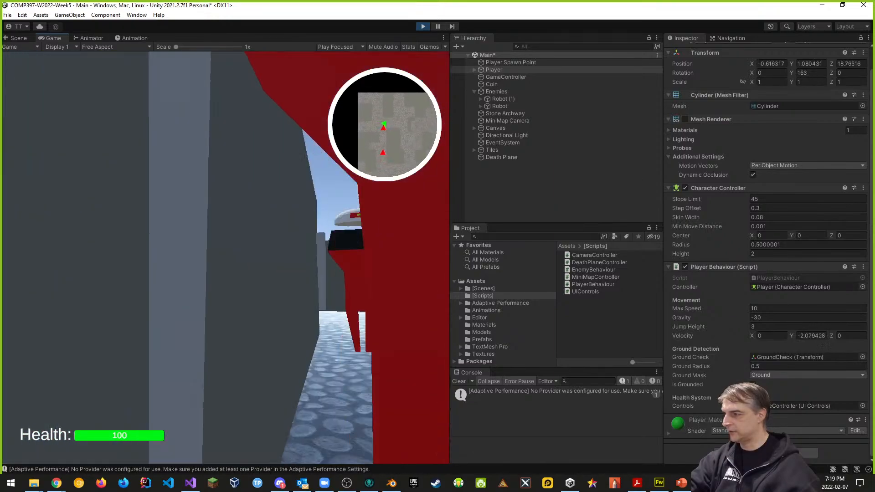
{"action": "key", "text": "s"}
{"action": "key", "text": "w"}
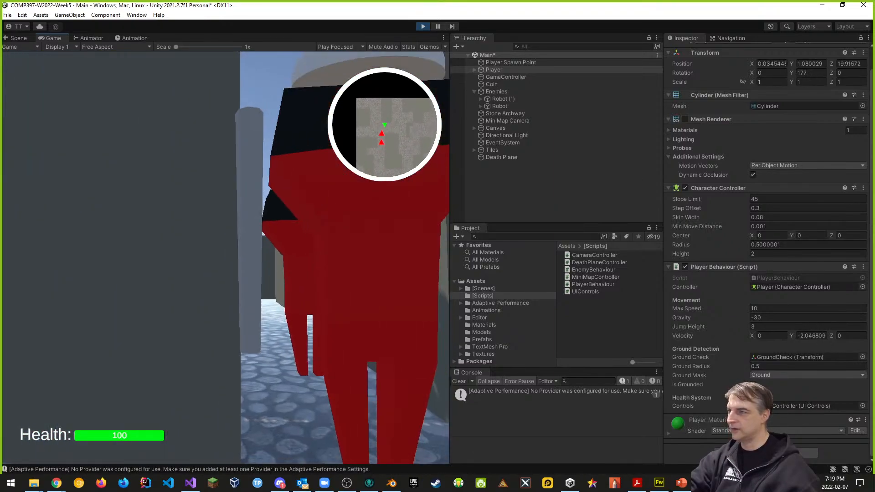
{"action": "key", "text": "s"}
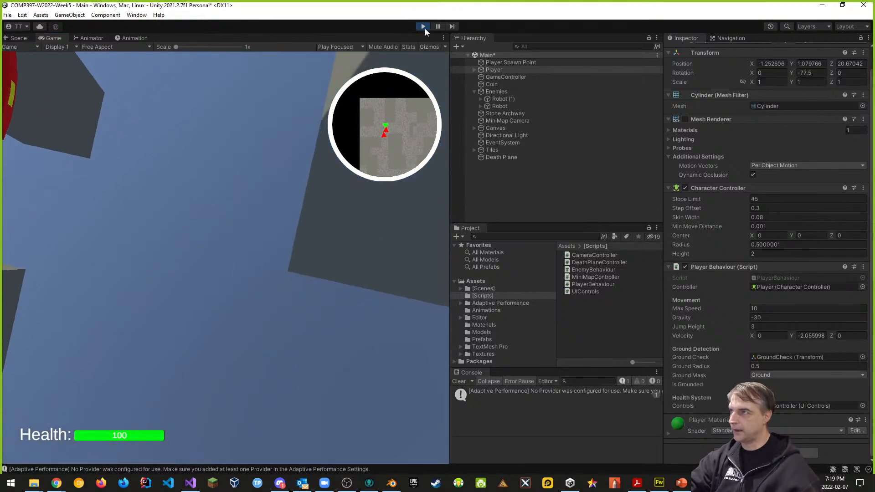
{"action": "left_click", "coordinate": [424, 27]}
- Switch to Visual Studio and begin a "public void OnControllerColliderHit" declaration between OnDrawGizmos and OnCollisionEnter
{"action": "key", "text": "alt+Tab"}
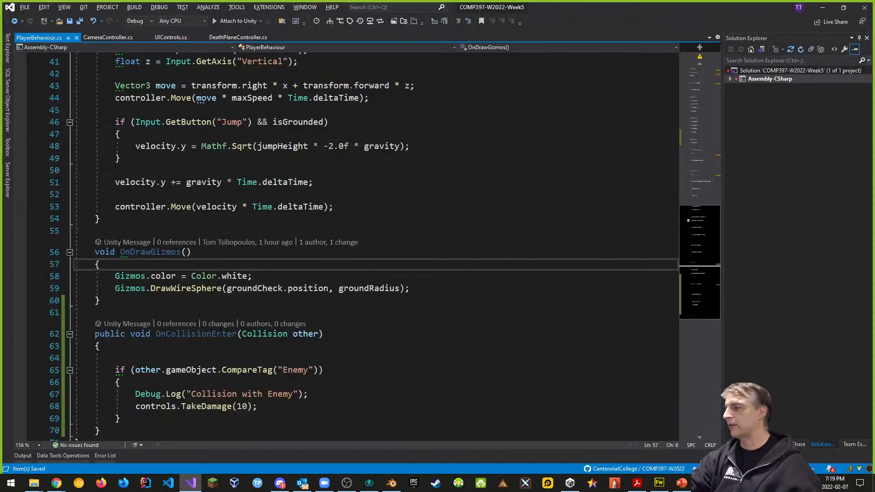
{"action": "scroll", "coordinate": [163, 233], "scroll_direction": "down", "scroll_amount": 2}
{"action": "left_click", "coordinate": [163, 233]}
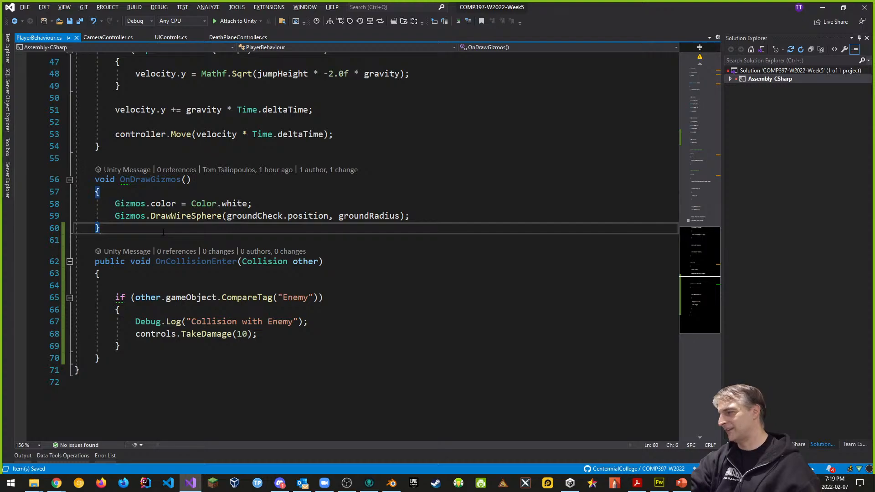
{"action": "key", "text": "Return"}
{"action": "key", "text": "Return"}
{"action": "type", "text": "pu"}
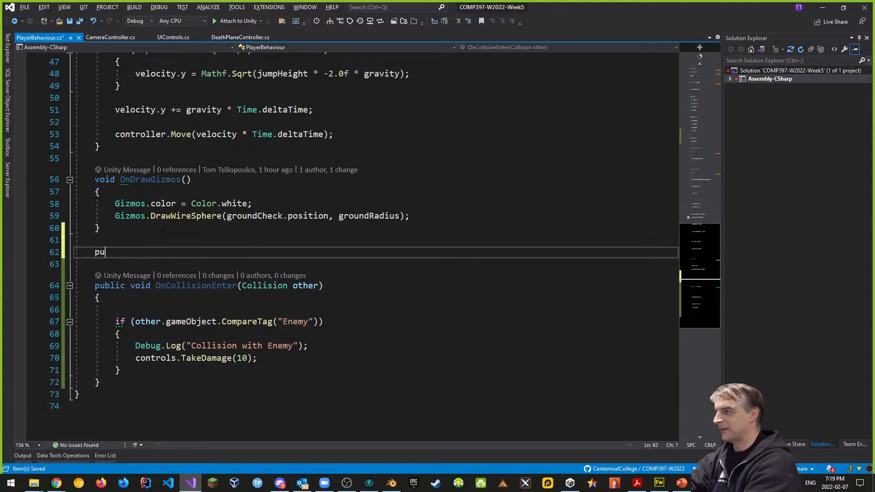
{"action": "type", "text": "blic void OnControllerCollider"}
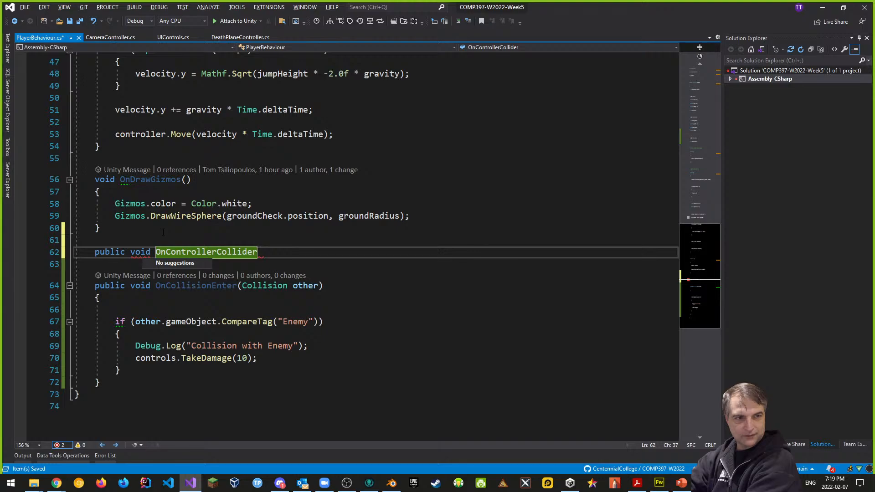
{"action": "type", "text": "Hit"}
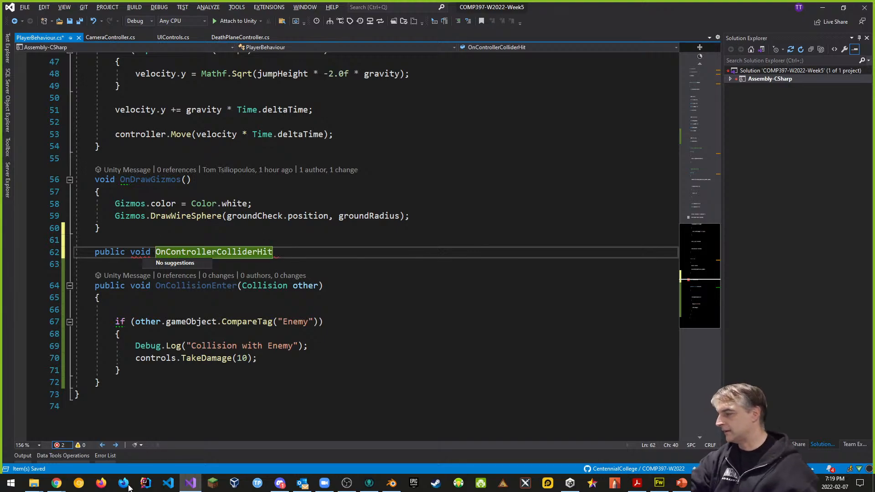
- Switch to Chrome, search the Unity Scripting API for OnControllerColliderHit and open the CharacterController.OnControllerColliderHit page
{"action": "left_click", "coordinate": [57, 483]}
{"action": "left_click", "coordinate": [71, 458]}
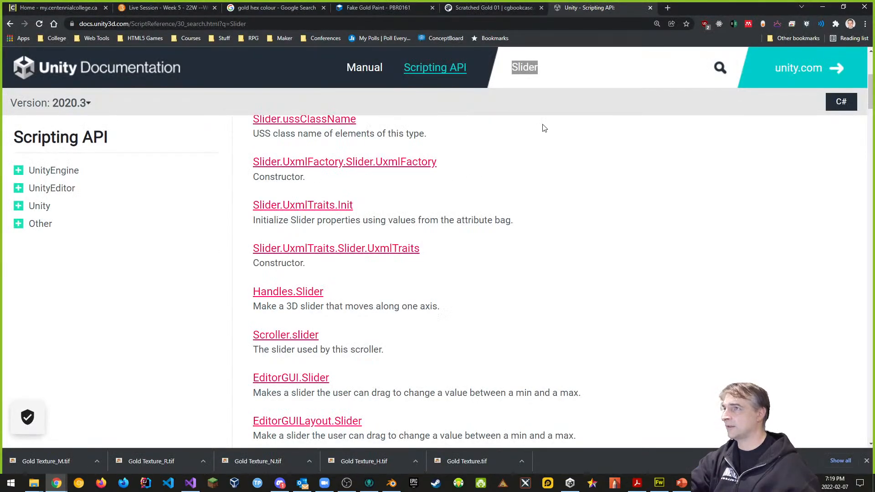
{"action": "left_click_drag", "start_coordinate": [567, 71], "coordinate": [504, 61]}
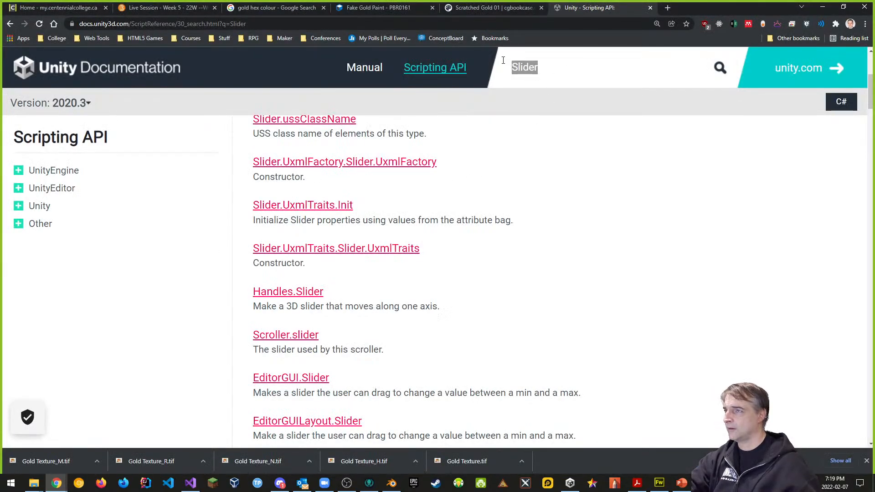
{"action": "type", "text": "OnControllerCol"}
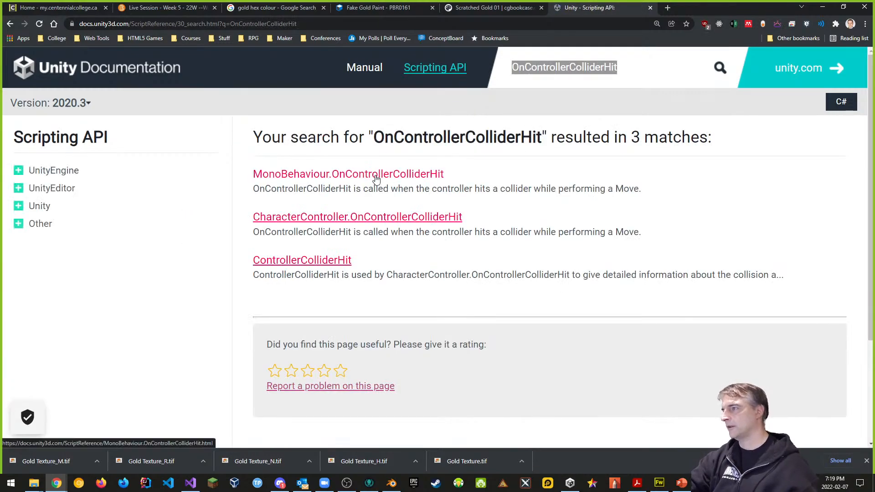
{"action": "left_click", "coordinate": [366, 218]}
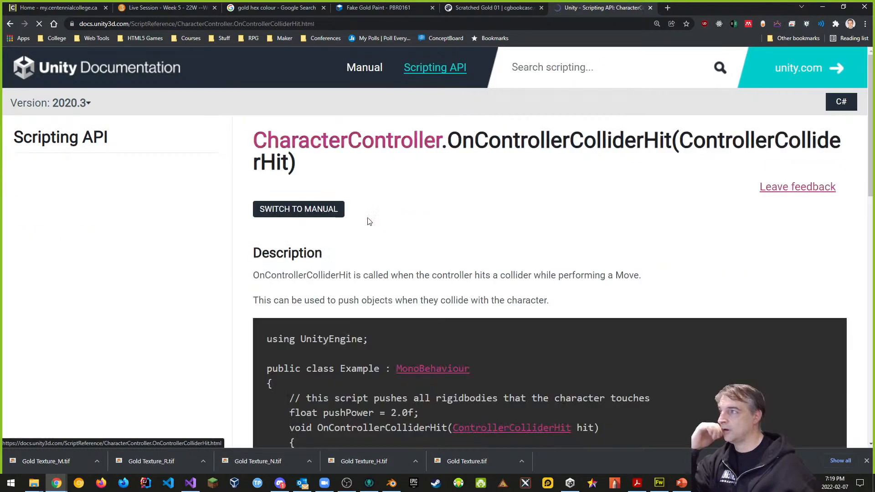
- Review the example script and copy its signature "void OnControllerColliderHit(ControllerColliderHit hit)"
{"action": "scroll", "coordinate": [370, 219], "scroll_direction": "down", "scroll_amount": 5}
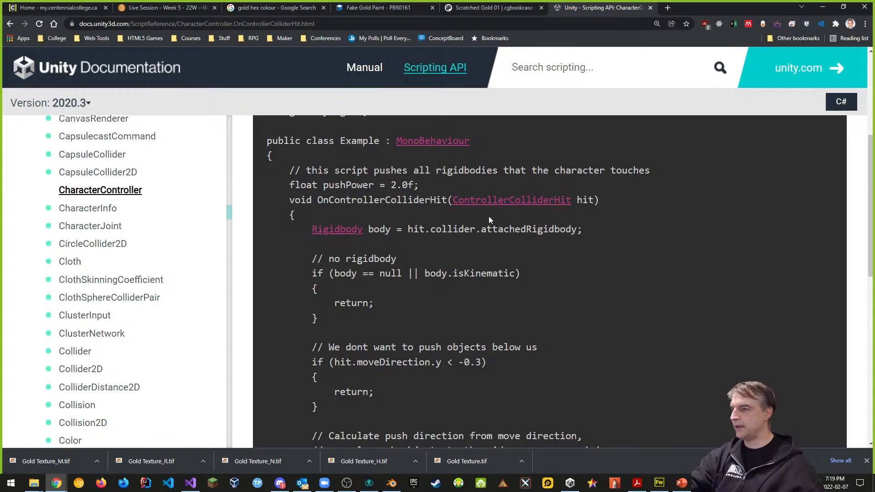
{"action": "scroll", "coordinate": [428, 269], "scroll_direction": "down", "scroll_amount": 1}
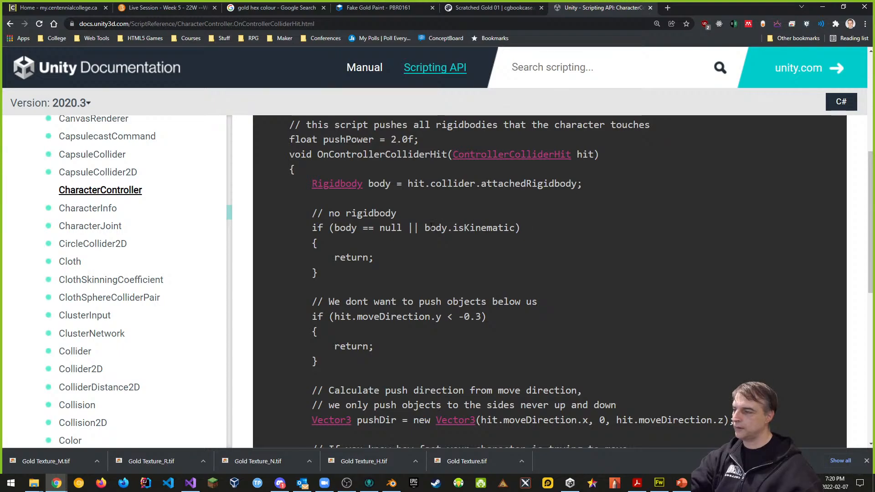
{"action": "scroll", "coordinate": [458, 288], "scroll_direction": "down", "scroll_amount": 2}
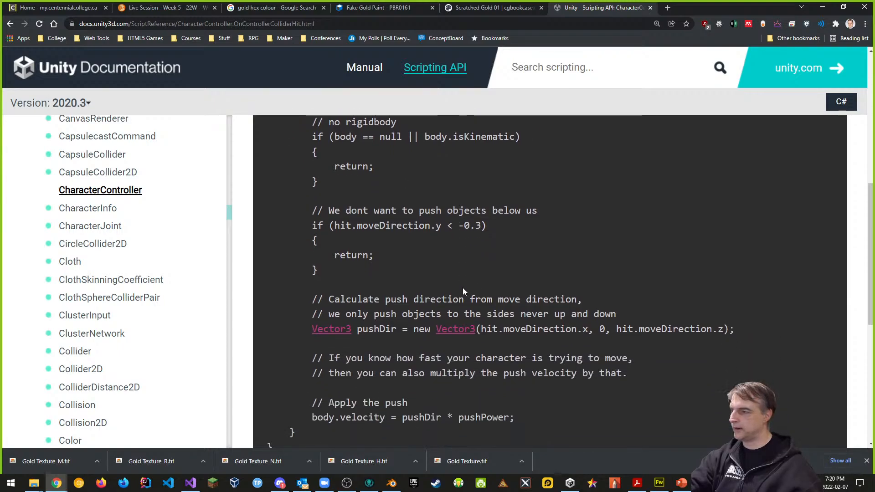
{"action": "scroll", "coordinate": [525, 302], "scroll_direction": "down", "scroll_amount": 1}
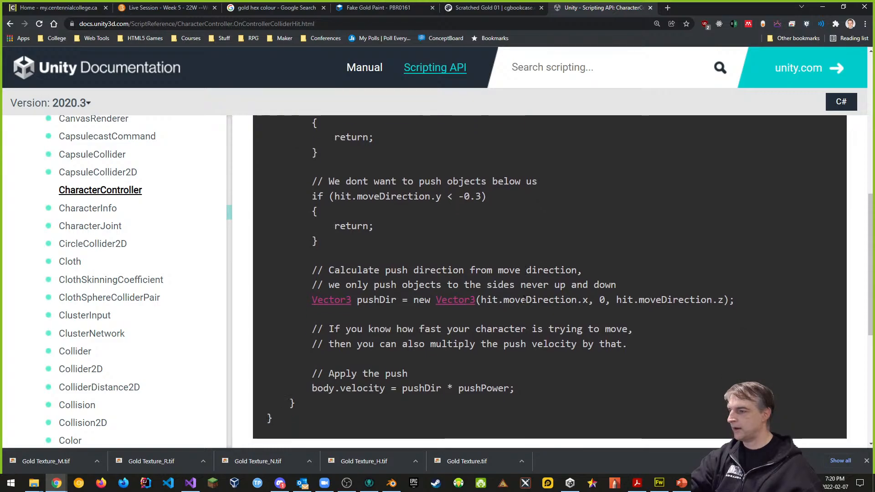
{"action": "scroll", "coordinate": [564, 303], "scroll_direction": "up", "scroll_amount": 4}
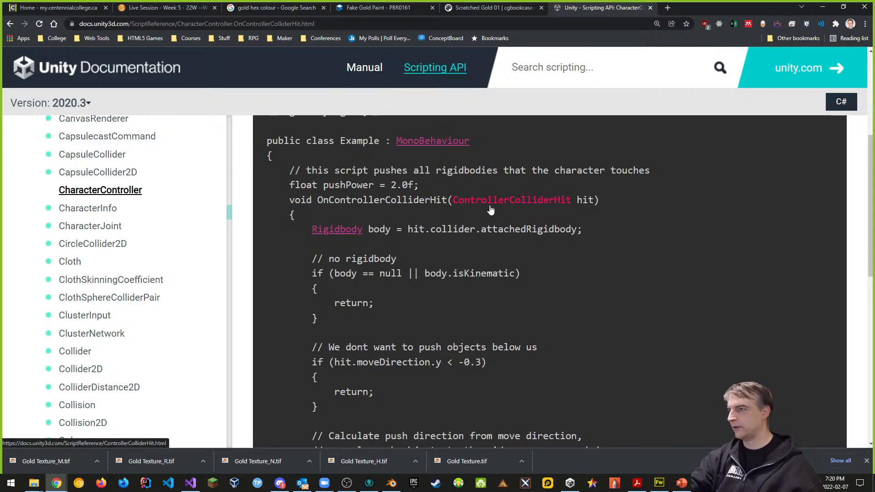
{"action": "left_click_drag", "start_coordinate": [283, 201], "coordinate": [621, 205]}
{"action": "key", "text": "ctrl+c"}
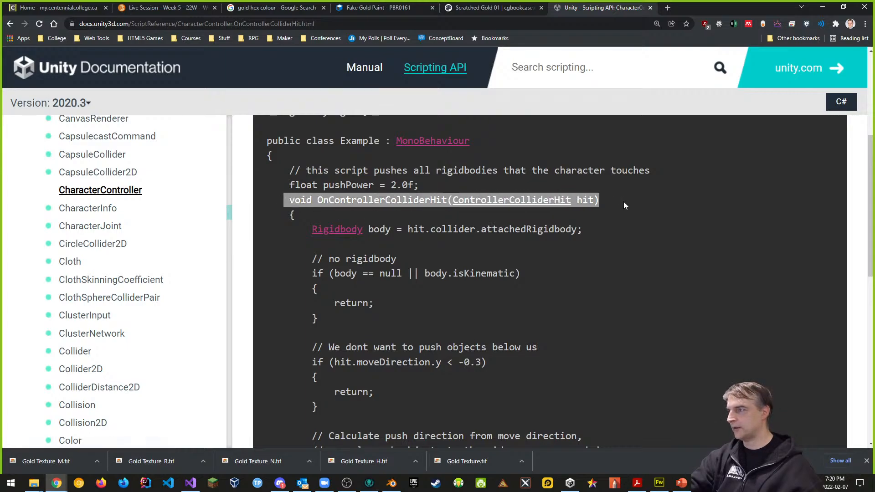
- In Visual Studio, replace the unfinished declaration after "public" with the copied signature and add an empty method body
{"action": "key", "text": "alt+Tab"}
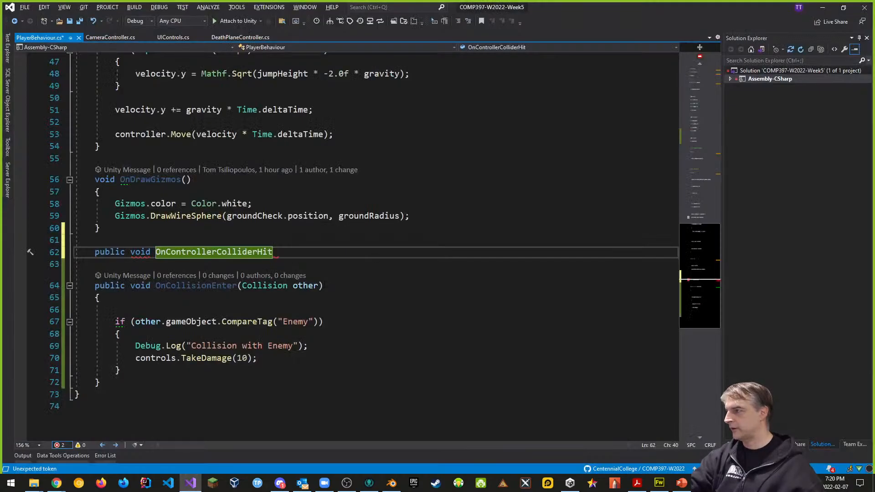
{"action": "left_click_drag", "start_coordinate": [131, 251], "coordinate": [273, 252]}
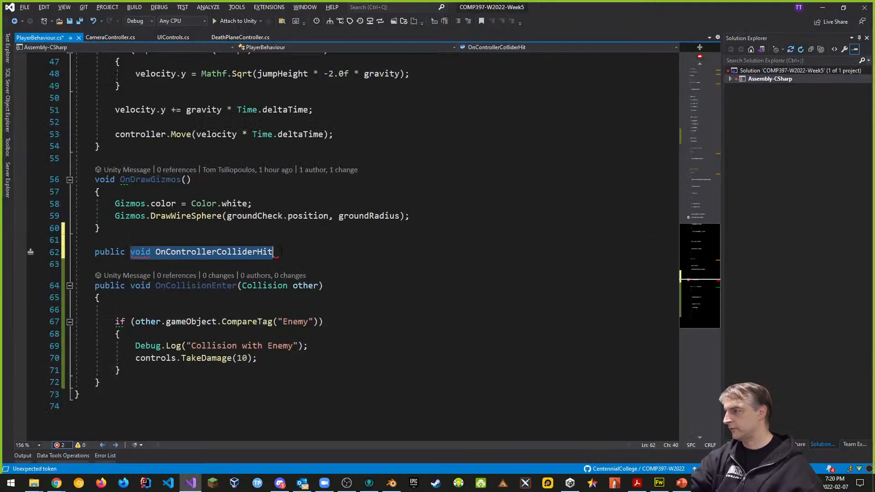
{"action": "key", "text": "ctrl+v"}
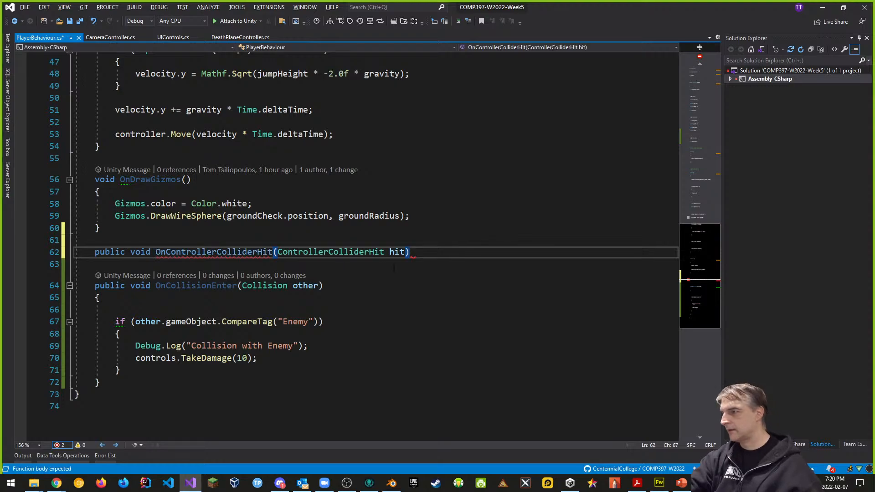
{"action": "key", "text": "Return"}
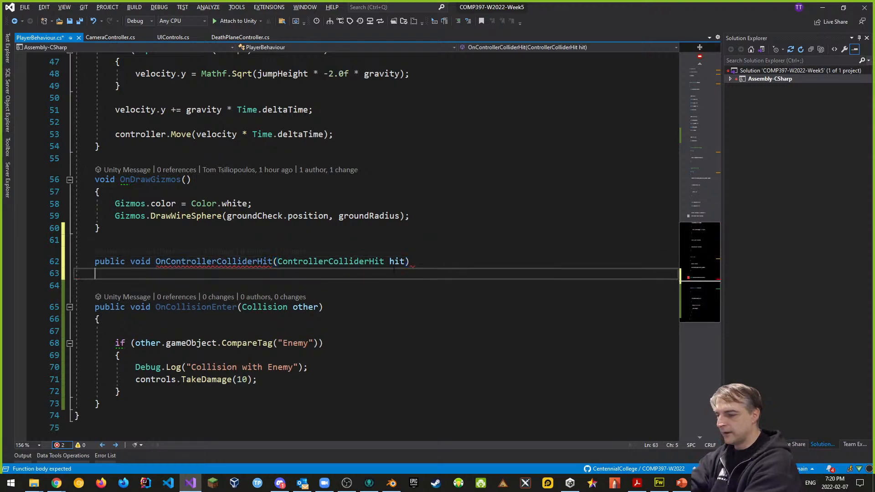
{"action": "key", "text": "alt+Tab"}
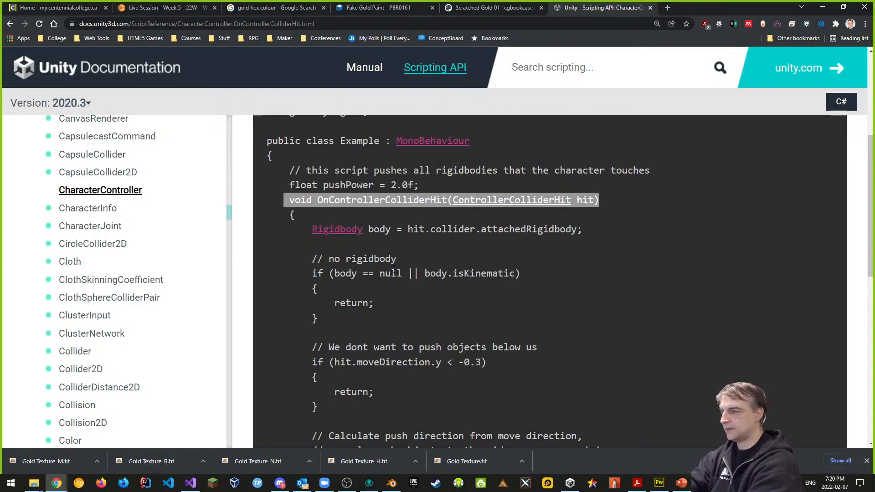
{"action": "key", "text": "alt+Tab"}
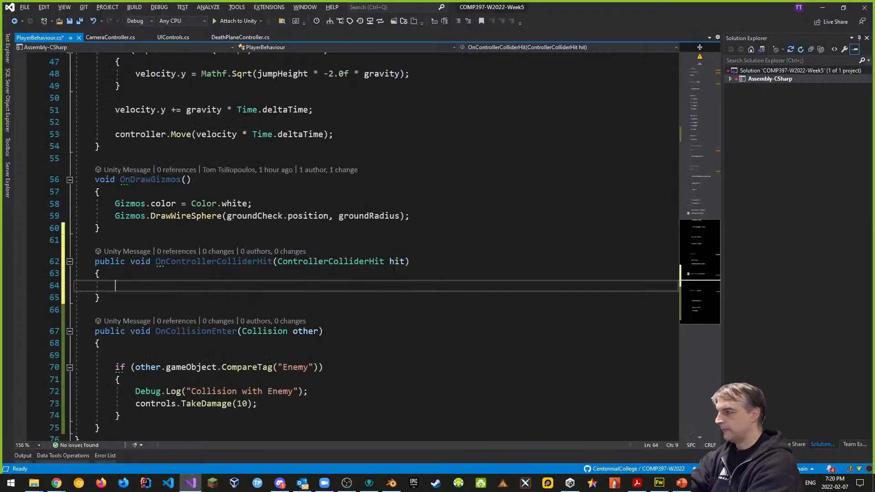
- In OnControllerColliderHit, add an if block testing hit.collider.gameObject.CompareTag("Enemy"), reusing the ("Enemy") argument from OnCollisionEnter, with an empty body
{"action": "type", "text": "if"}
{"action": "key", "text": "BackSpace"}
{"action": "type", "text": "("}
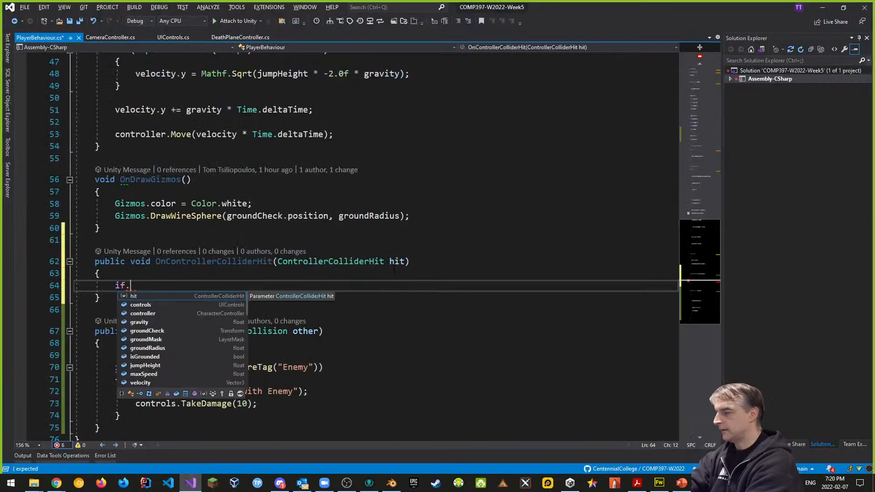
{"action": "type", "text": "hit.collider.g"}
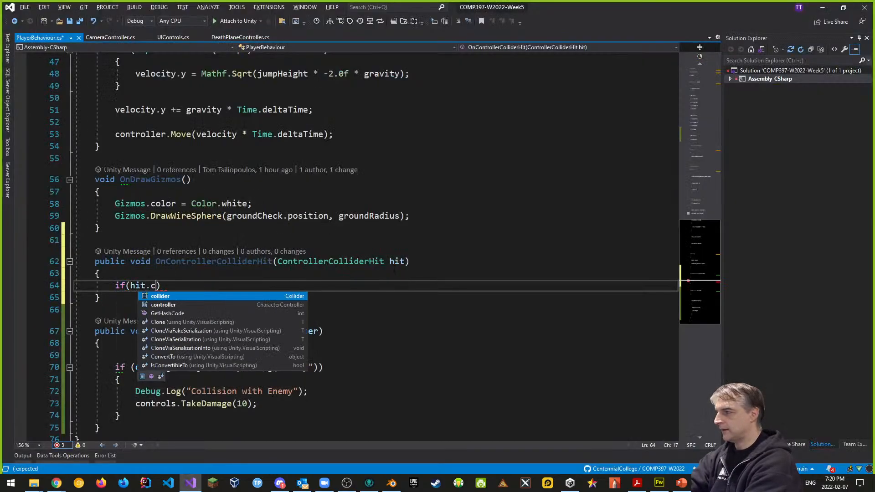
{"action": "type", "text": "ameObject.com"}
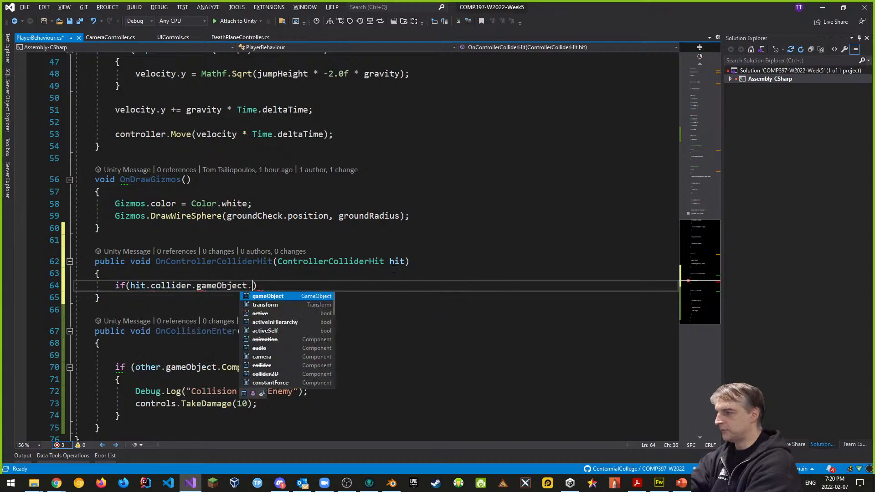
{"action": "type", "text": "p("}
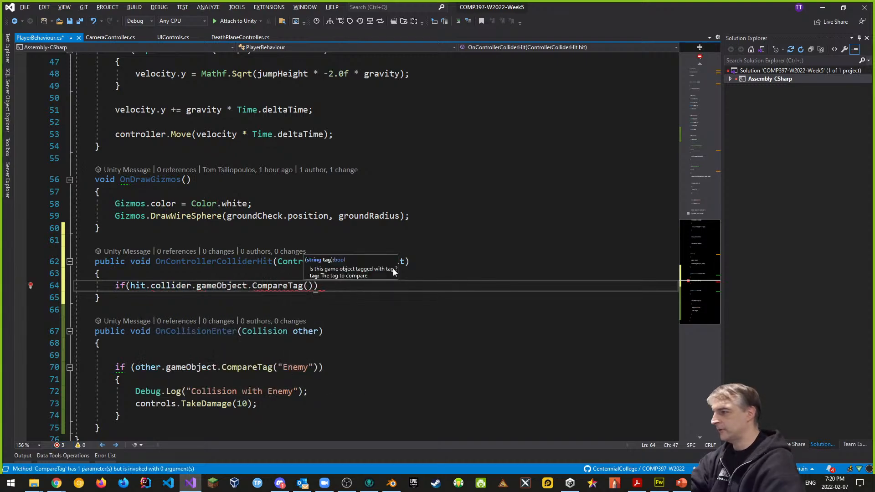
{"action": "left_click_drag", "start_coordinate": [274, 366], "coordinate": [319, 367]}
{"action": "key", "text": "ctrl+c"}
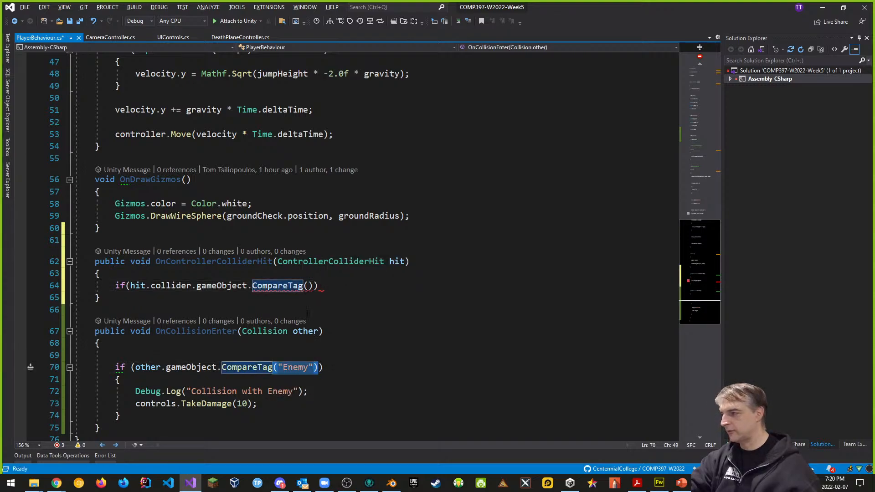
{"action": "left_click_drag", "start_coordinate": [303, 286], "coordinate": [314, 285]}
{"action": "key", "text": "ctrl+v"}
{"action": "left_click", "coordinate": [380, 288]}
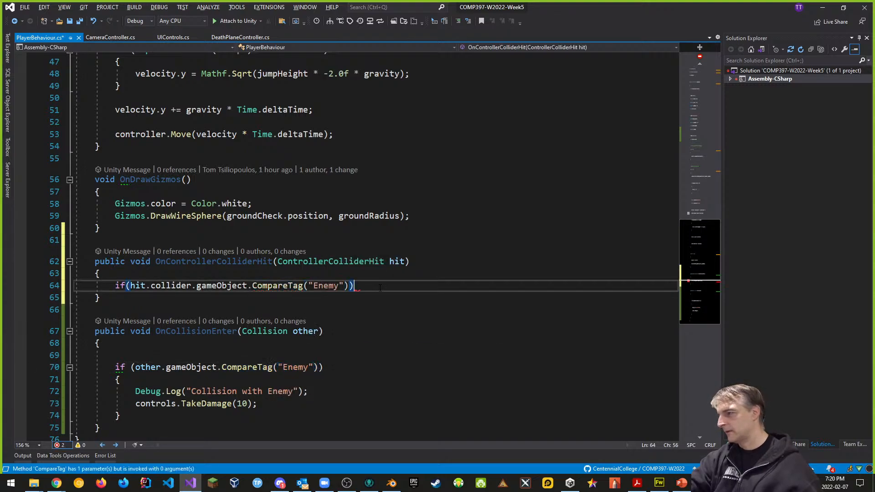
{"action": "key", "text": "Return"}
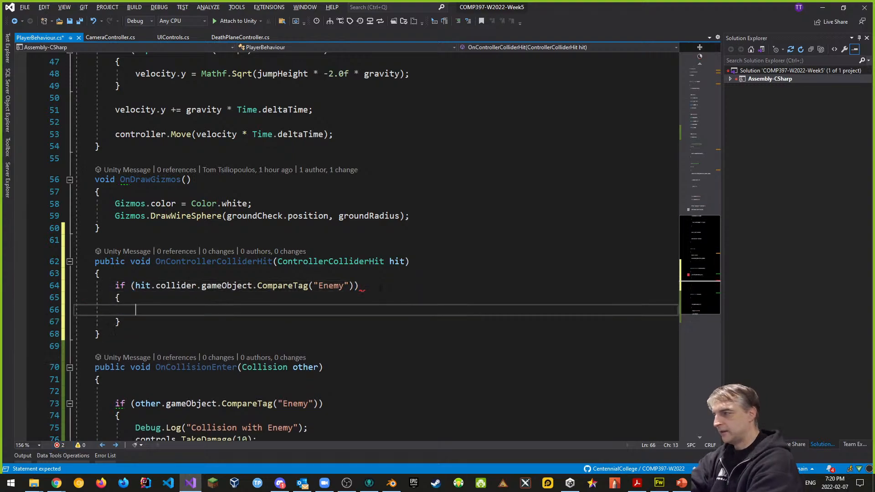
{"action": "type", "text": "{"}
{"action": "key", "text": "Return"}
- Copy the Debug.Log("Collision with Enemy") and controls.TakeDamage(10) lines from OnCollisionEnter into the new if block
{"action": "scroll", "coordinate": [346, 246], "scroll_direction": "down", "scroll_amount": 4}
{"action": "left_click_drag", "start_coordinate": [136, 282], "coordinate": [270, 294]}
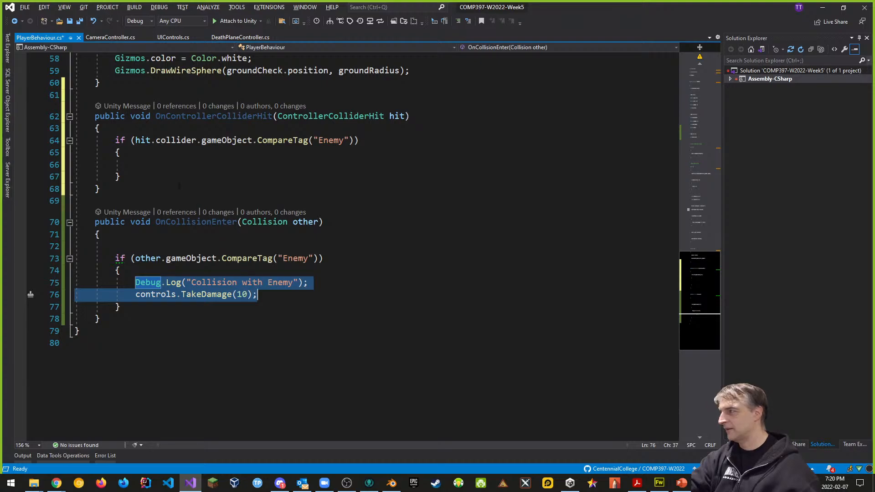
{"action": "key", "text": "ctrl+c"}
{"action": "left_click", "coordinate": [179, 165]}
{"action": "key", "text": "ctrl+v"}
- Delete the whole OnCollisionEnter method and save the PlayerBehaviour script
{"action": "left_click_drag", "start_coordinate": [105, 332], "coordinate": [69, 236]}
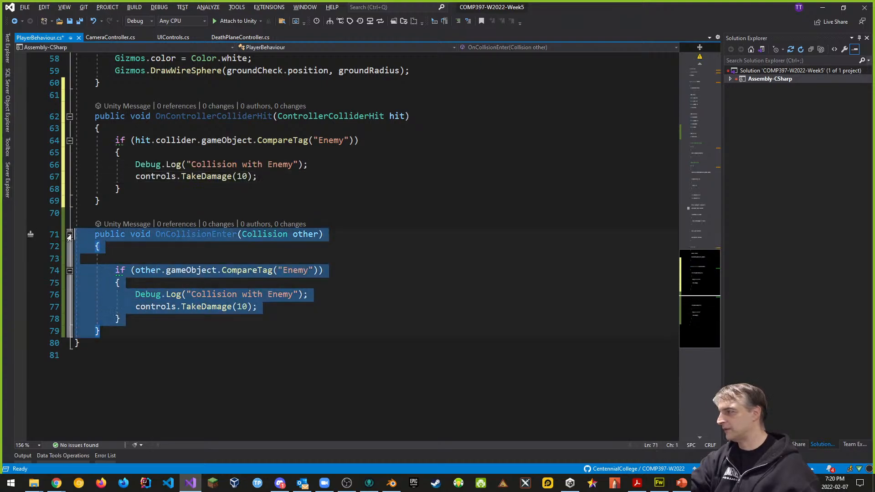
{"action": "key", "text": "BackSpace"}
{"action": "key", "text": "BackSpace"}
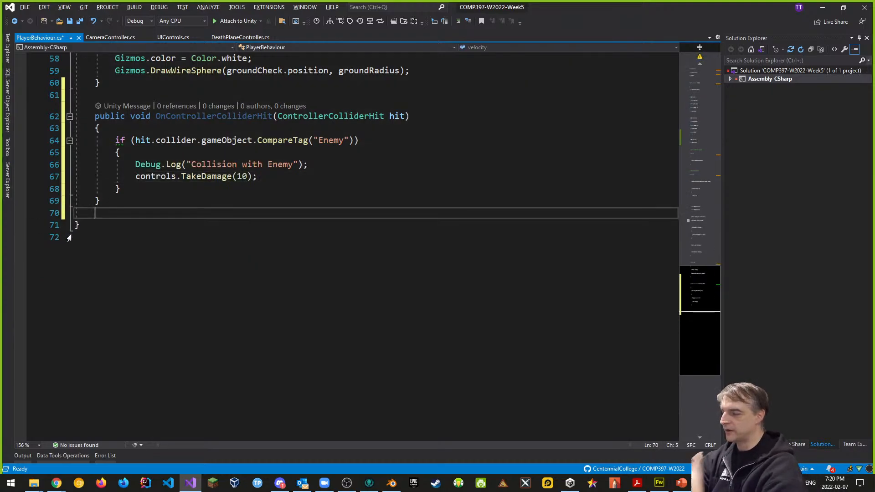
{"action": "key", "text": "ctrl+s"}
{"action": "left_click", "coordinate": [75, 237]}
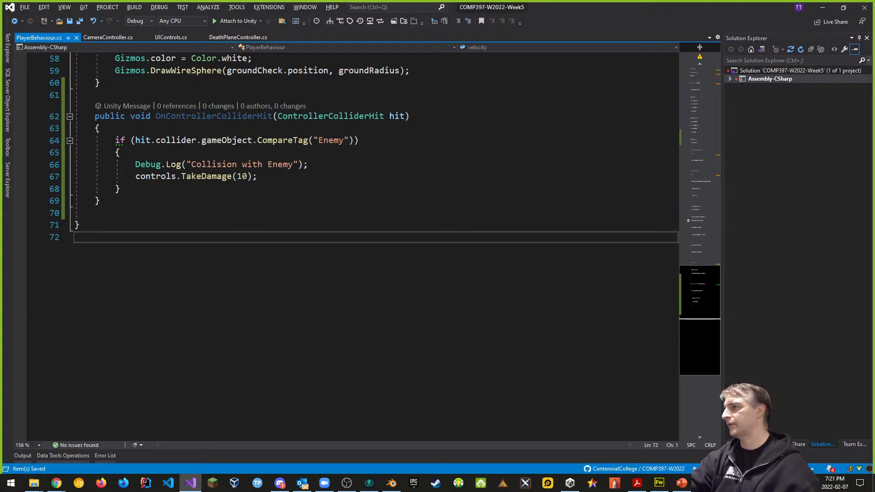
- Switch to Unity, play-test moving the player into the enemy robots, inspect the Robot object's components, and stop the game
{"action": "scroll", "coordinate": [441, 226], "scroll_direction": "up", "scroll_amount": 2}
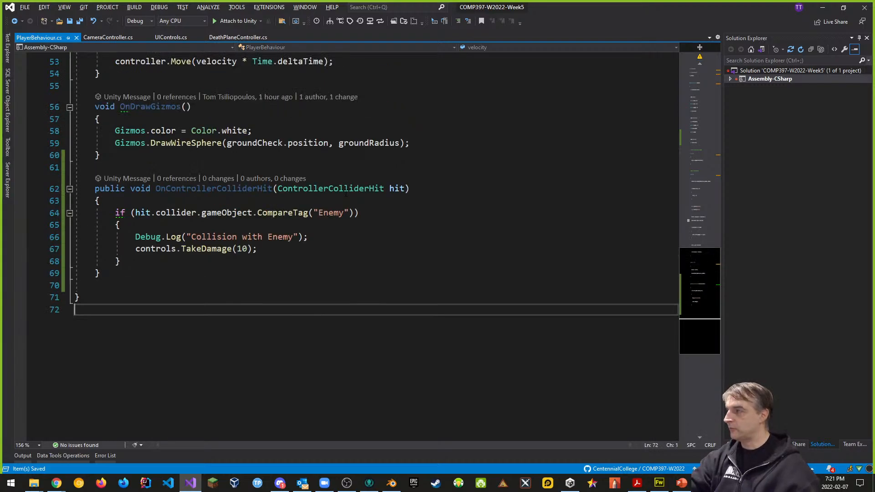
{"action": "key", "text": "alt+Tab"}
{"action": "key", "text": "alt+Tab"}
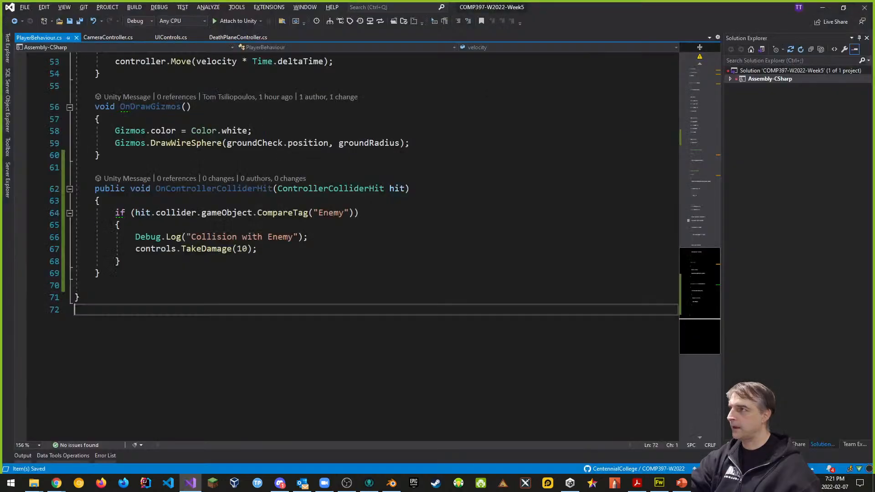
{"action": "key", "text": "alt+Tab"}
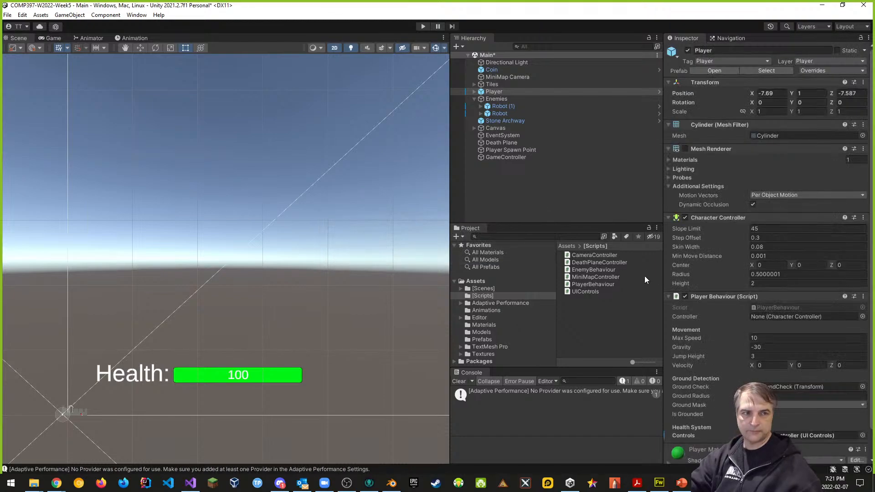
{"action": "left_click", "coordinate": [423, 27]}
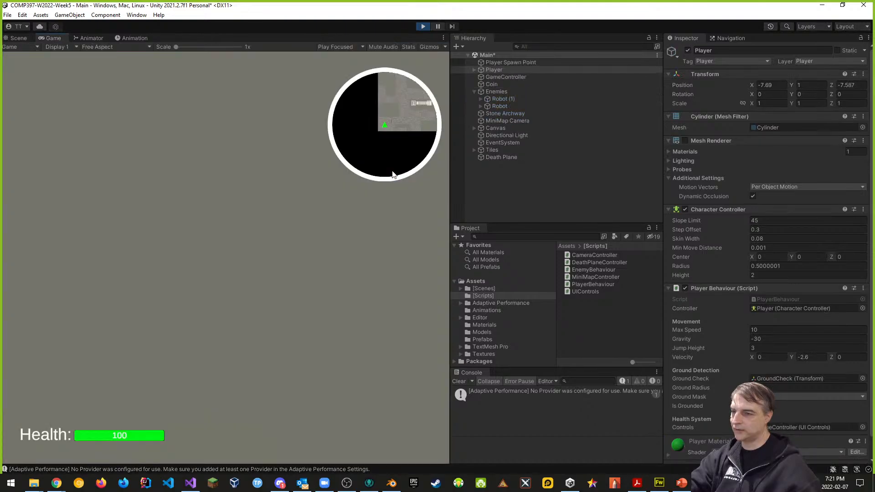
{"action": "left_click", "coordinate": [376, 181]}
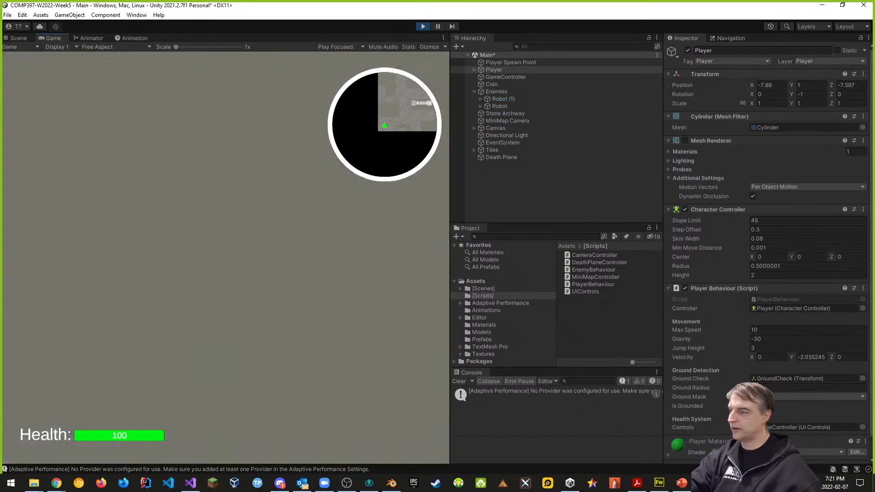
{"action": "key", "text": "w"}
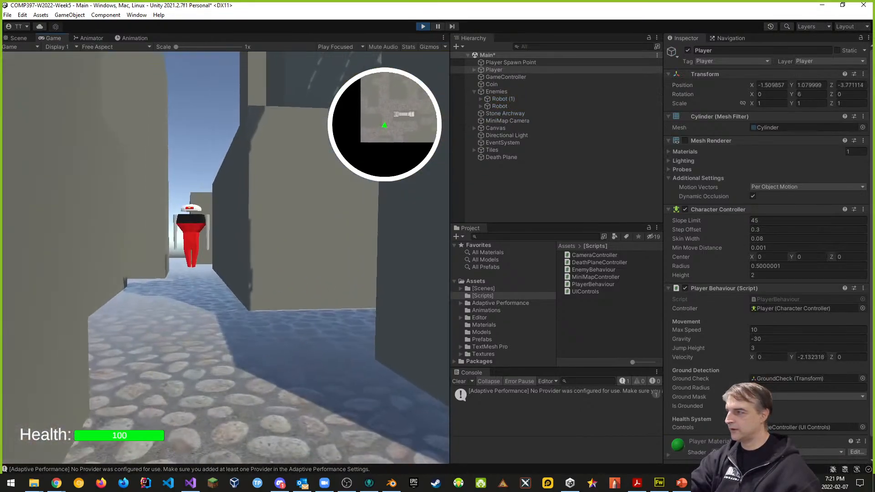
{"action": "key", "text": "w"}
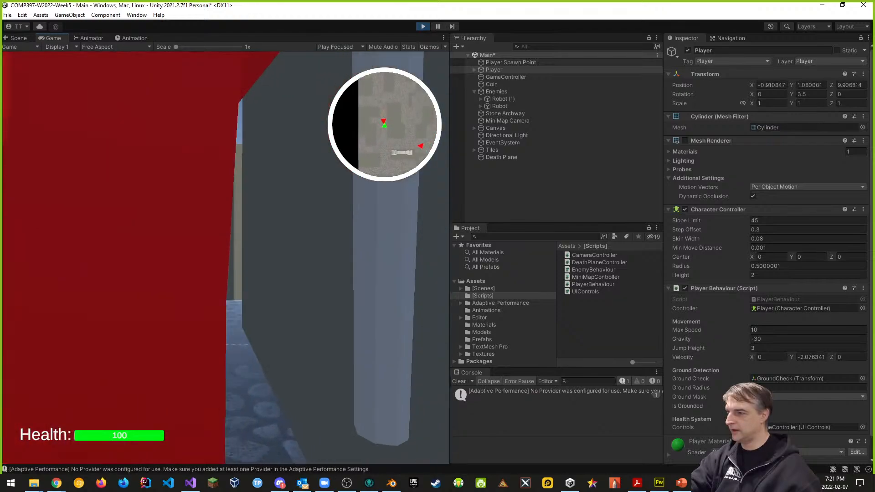
{"action": "key", "text": "space"}
{"action": "key", "text": "s"}
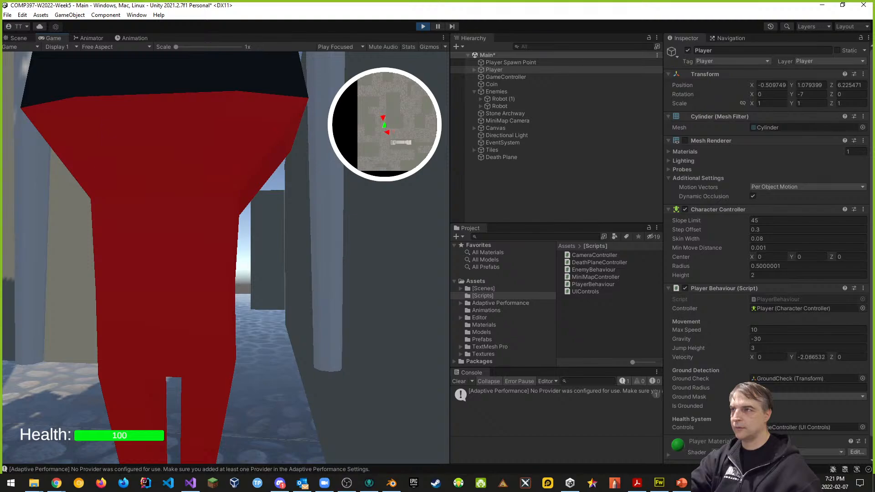
{"action": "left_click", "coordinate": [497, 107]}
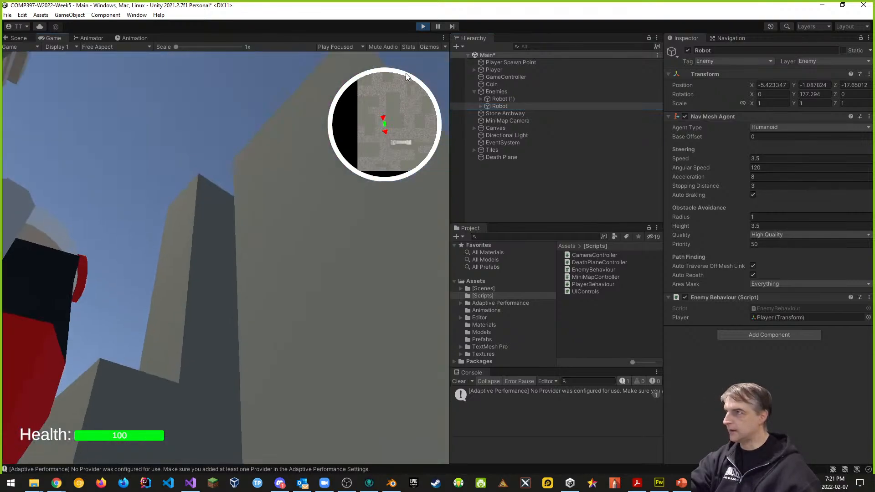
{"action": "left_click", "coordinate": [424, 27]}
- In Visual Studio, add Debug.Log(hit); above the if statement in OnControllerColliderHit and save the script
{"action": "key", "text": "alt+Tab"}
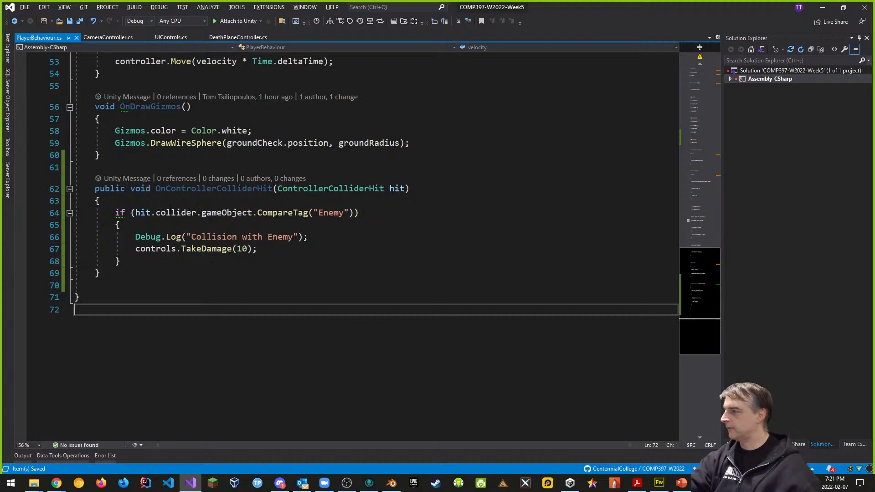
{"action": "left_click", "coordinate": [173, 202]}
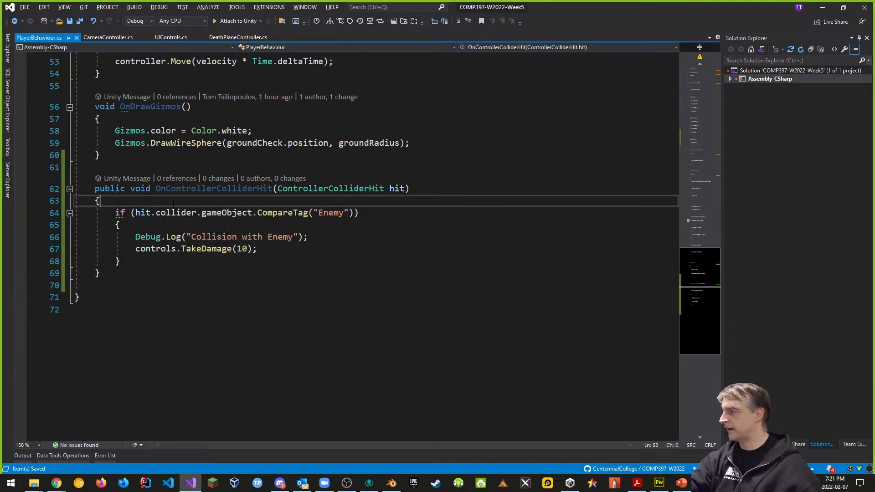
{"action": "key", "text": "Return"}
{"action": "key", "text": "Return"}
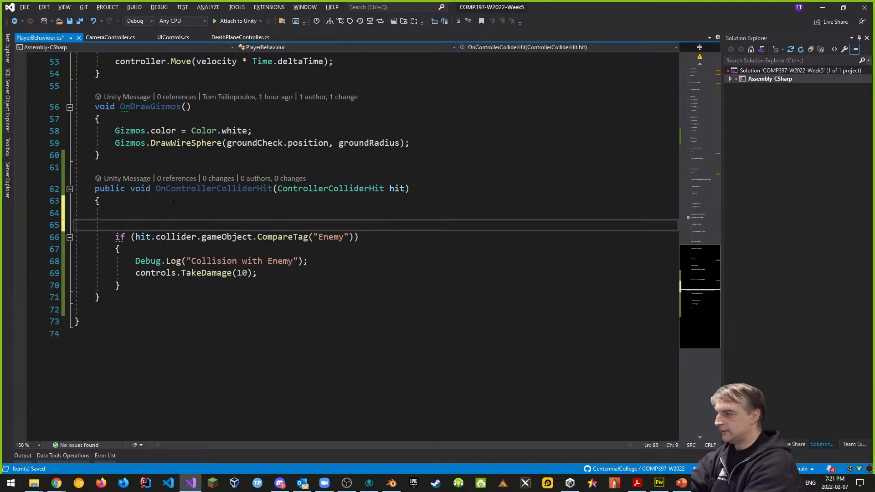
{"action": "key", "text": "Up"}
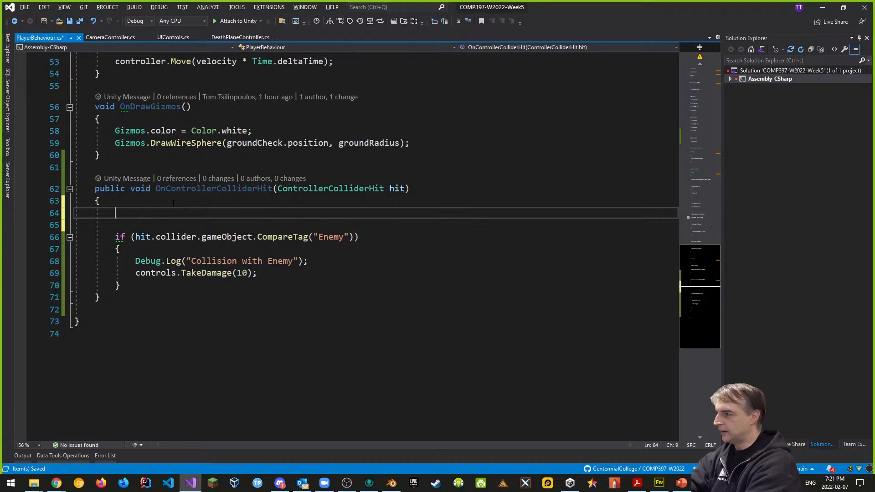
{"action": "type", "text": "Debug.Lo"}
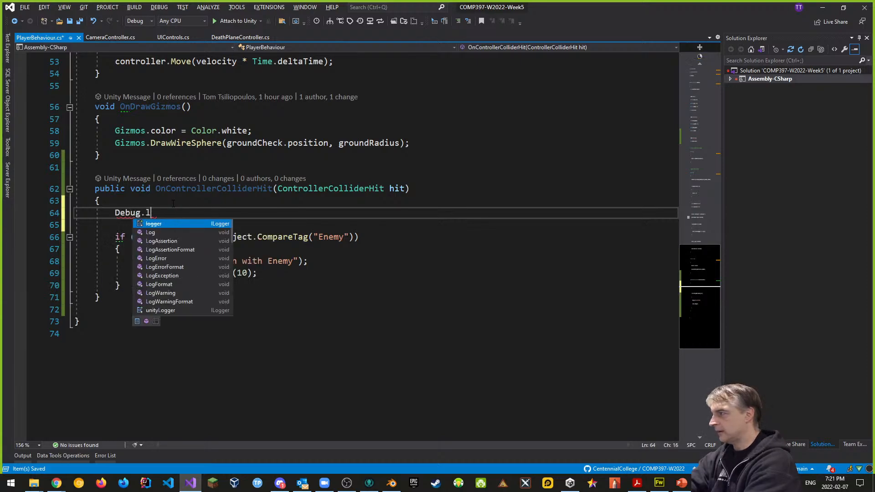
{"action": "type", "text": "g(hit);"}
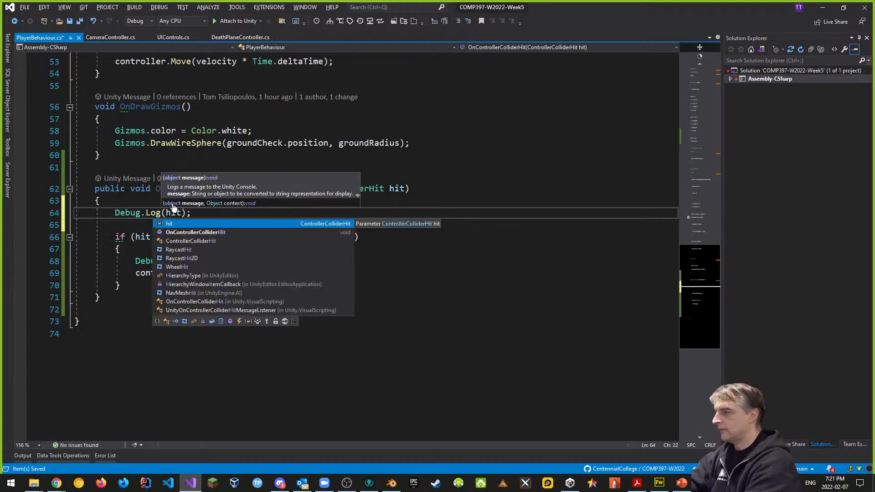
{"action": "key", "text": "ctrl+s"}
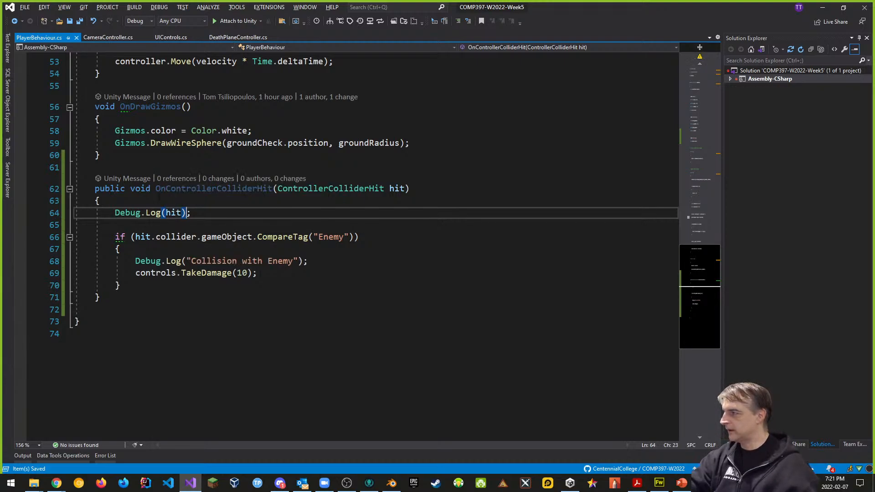
{"action": "mouse_move", "coordinate": [213, 192]}
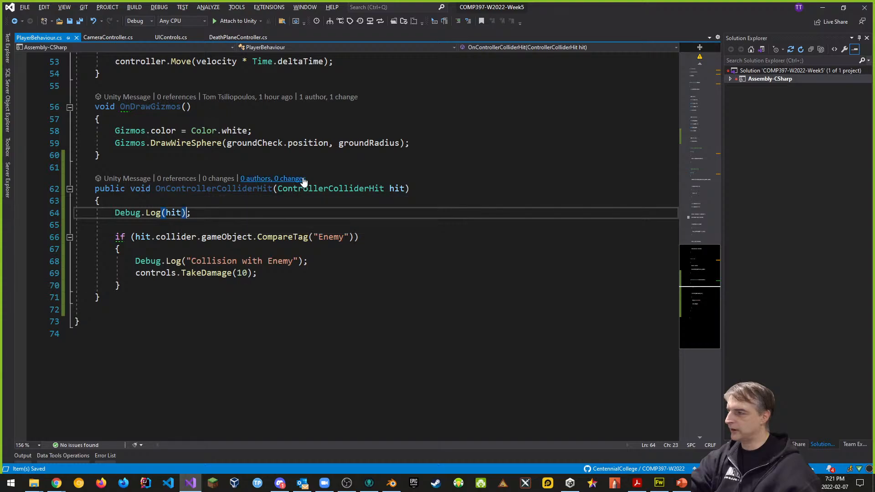
{"action": "scroll", "coordinate": [380, 273], "scroll_direction": "up", "scroll_amount": 13}
{"action": "scroll", "coordinate": [379, 273], "scroll_direction": "up", "scroll_amount": 5}
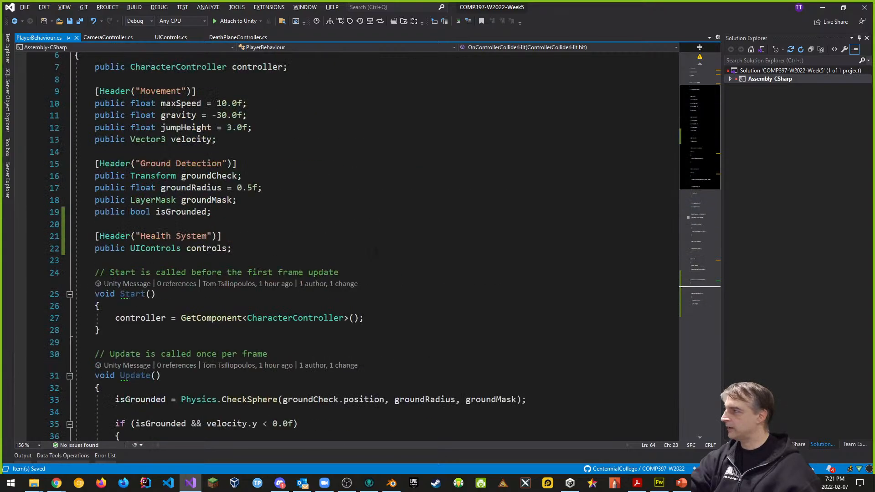
{"action": "scroll", "coordinate": [381, 259], "scroll_direction": "down", "scroll_amount": 8}
{"action": "scroll", "coordinate": [381, 254], "scroll_direction": "down", "scroll_amount": 8}
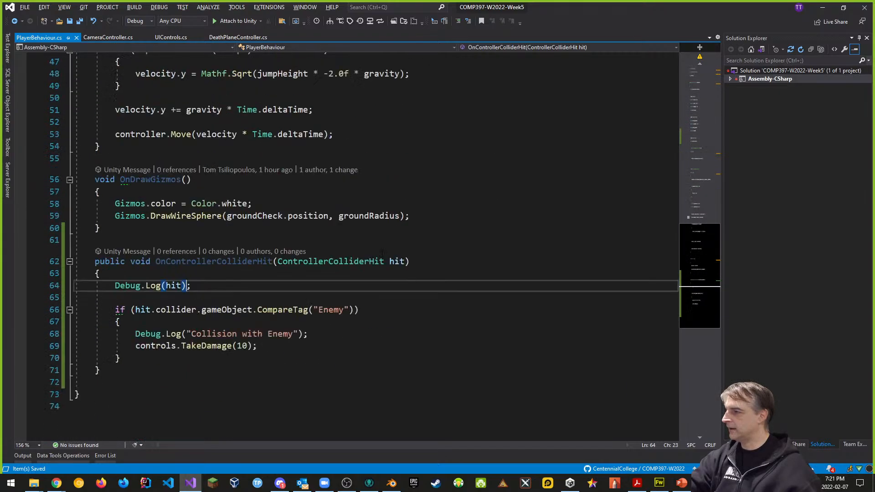
- Switch to Unity, play-test walking the player into the robots to check the collision logging in the console, and stop the game
{"action": "key", "text": "alt+Tab"}
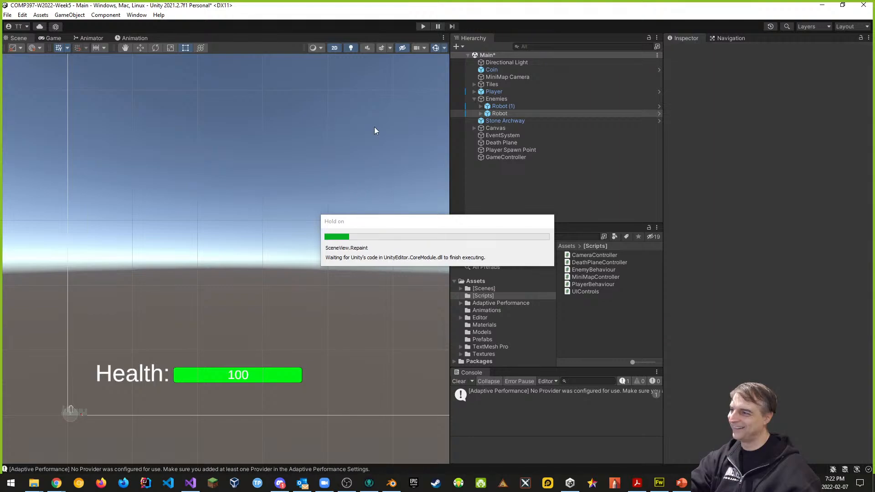
{"action": "left_click", "coordinate": [423, 26]}
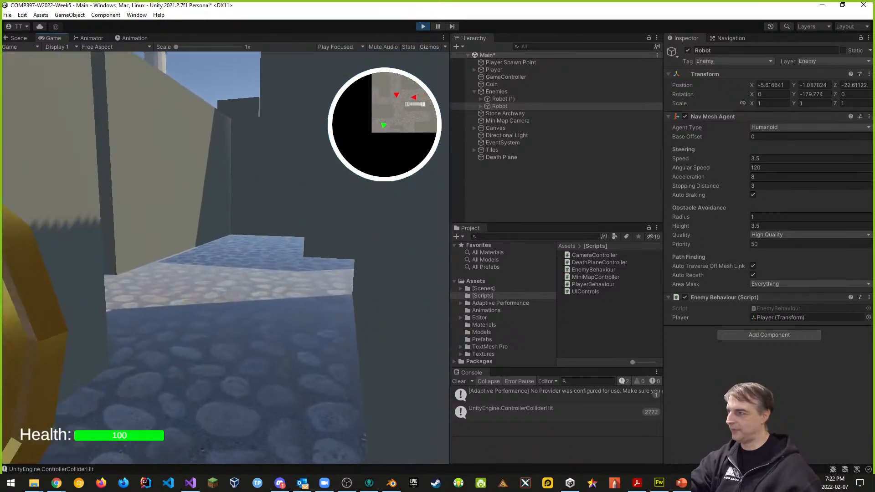
{"action": "key", "text": "w"}
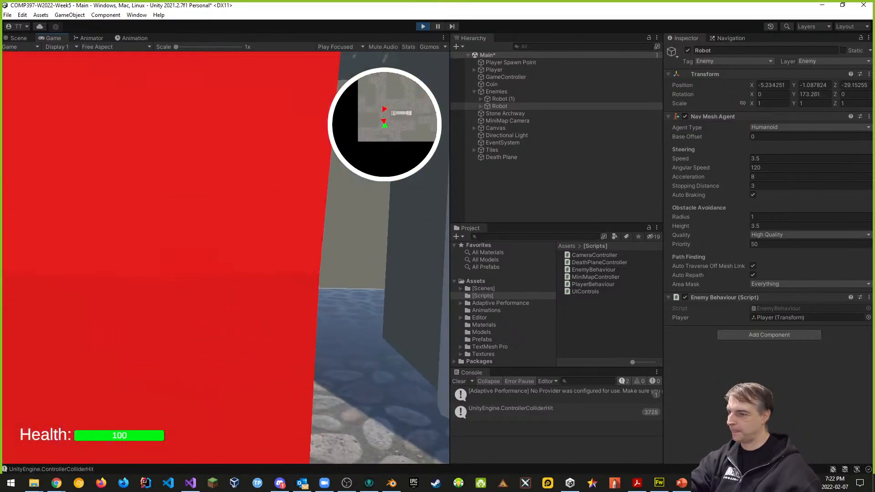
{"action": "key", "text": "s"}
{"action": "key", "text": "Escape"}
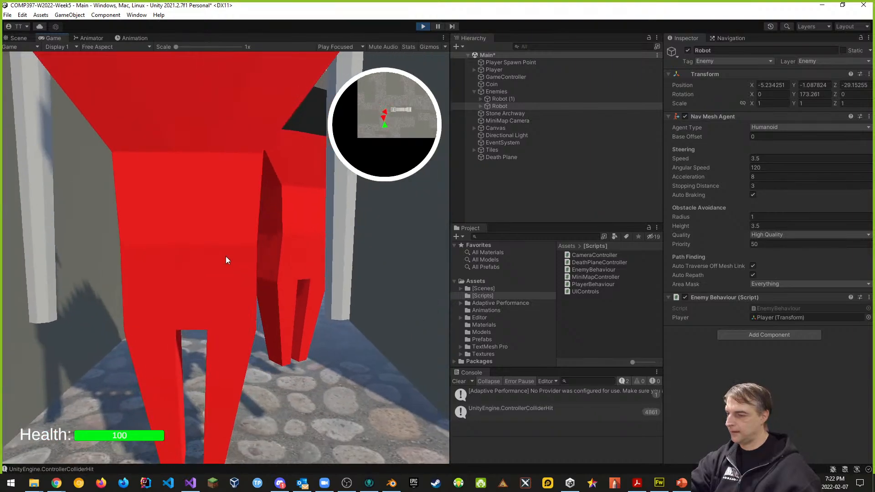
{"action": "left_click", "coordinate": [422, 26]}
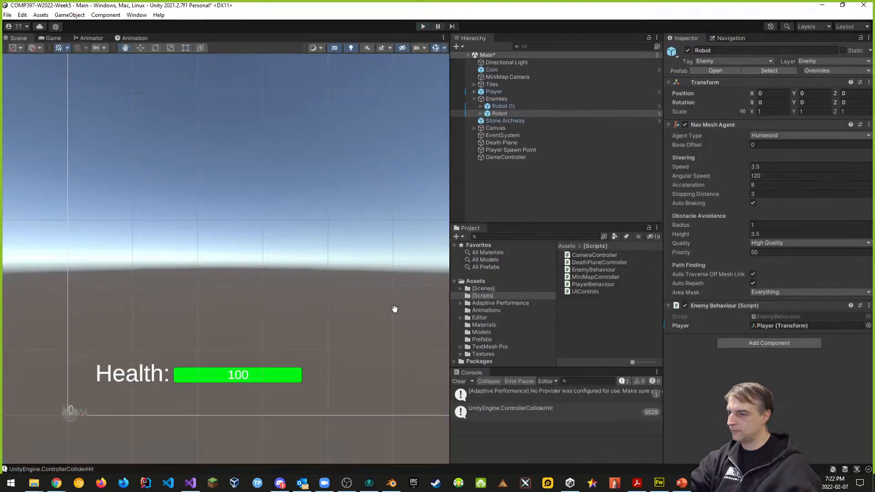
- In Visual Studio, change the debug line in OnControllerColliderHit to Debug.Log(hit.collider.gameObject.name); and save the script
{"action": "left_click", "coordinate": [190, 483]}
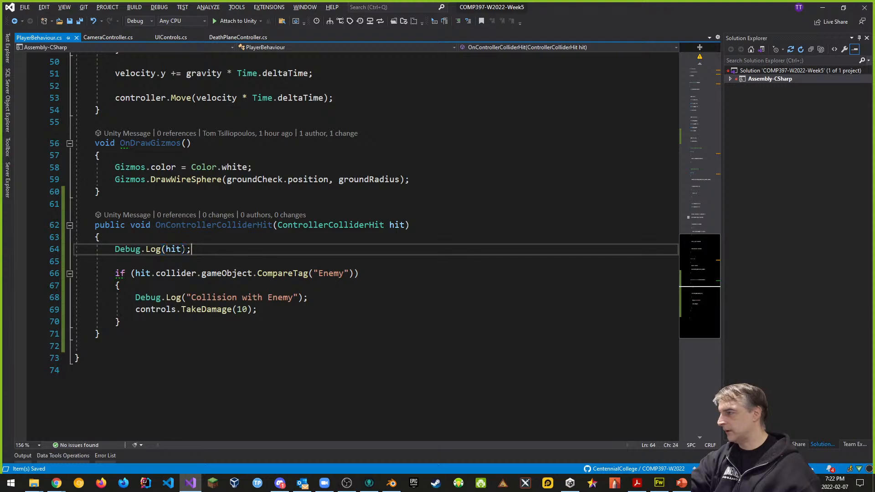
{"action": "key", "text": "Left"}
{"action": "key", "text": "Left"}
{"action": "type", "text": ".n"}
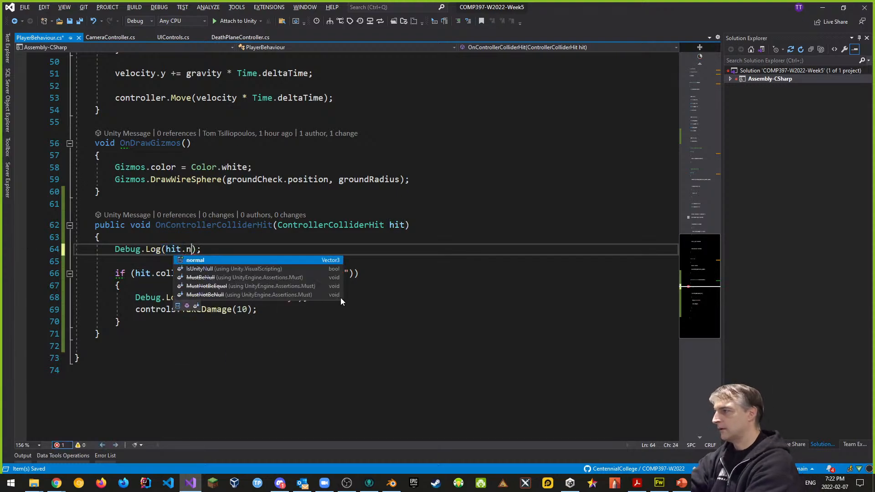
{"action": "key", "text": "BackSpace"}
{"action": "type", "text": "collider."}
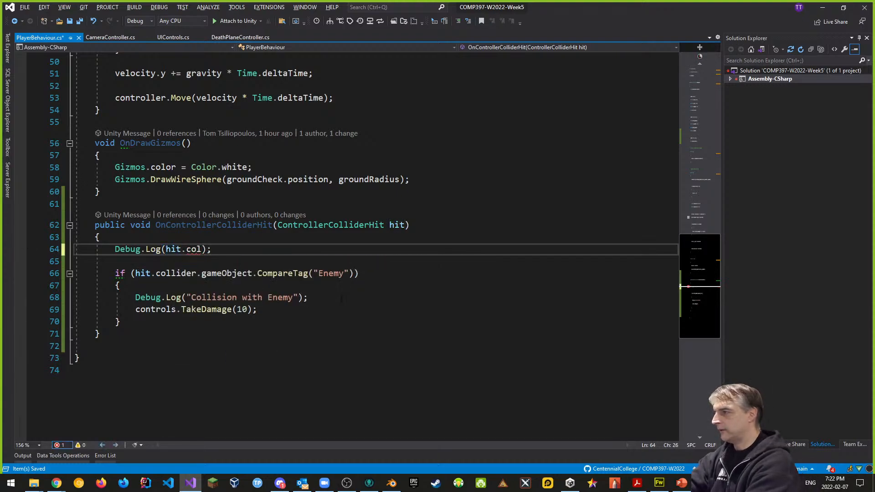
{"action": "type", "text": "g"}
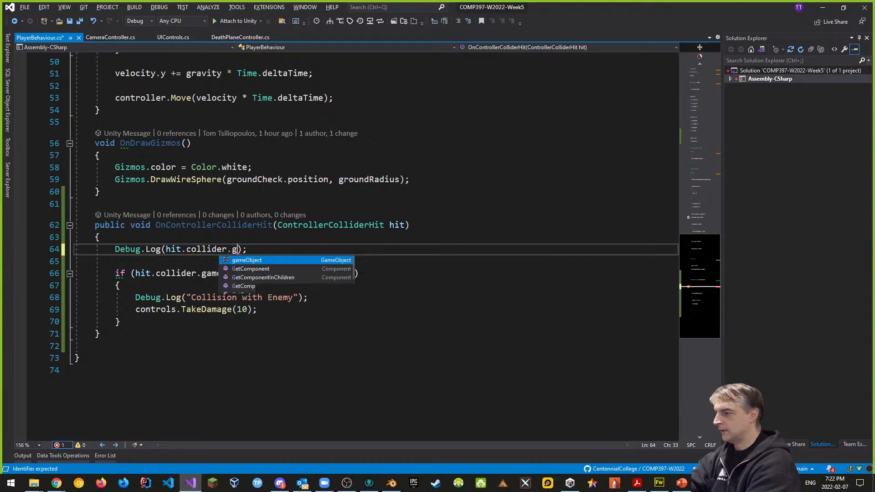
{"action": "key", "text": "Tab"}
{"action": "type", "text": ".name"}
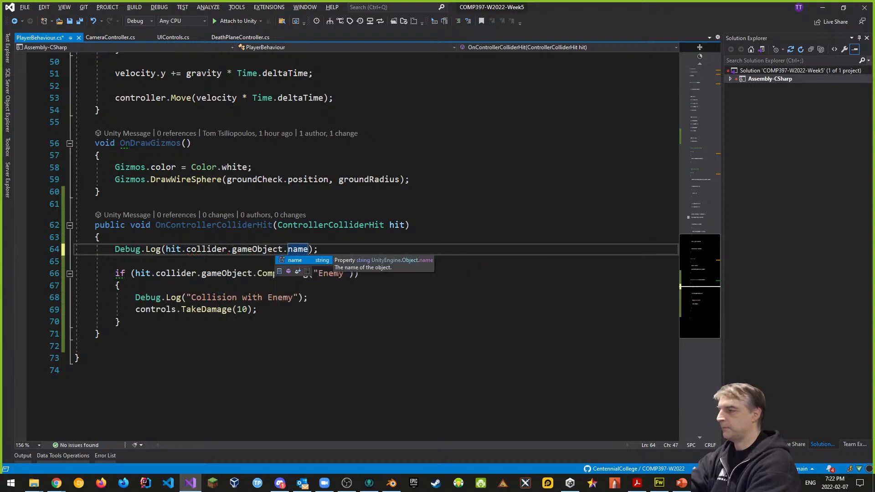
{"action": "key", "text": "End"}
{"action": "key", "text": "ctrl+s"}
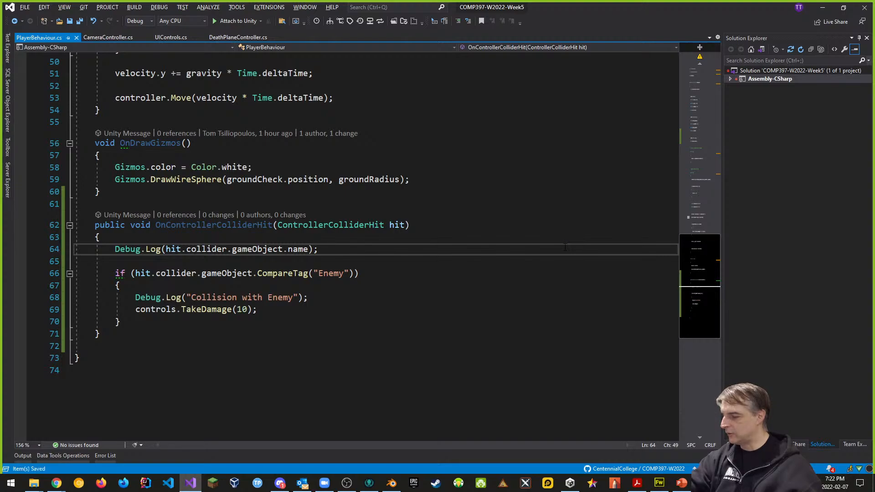
- Switch to Unity, play-test walking the player into the robots to check which object names the console logs, and stop the game
{"action": "key", "text": "alt+Tab"}
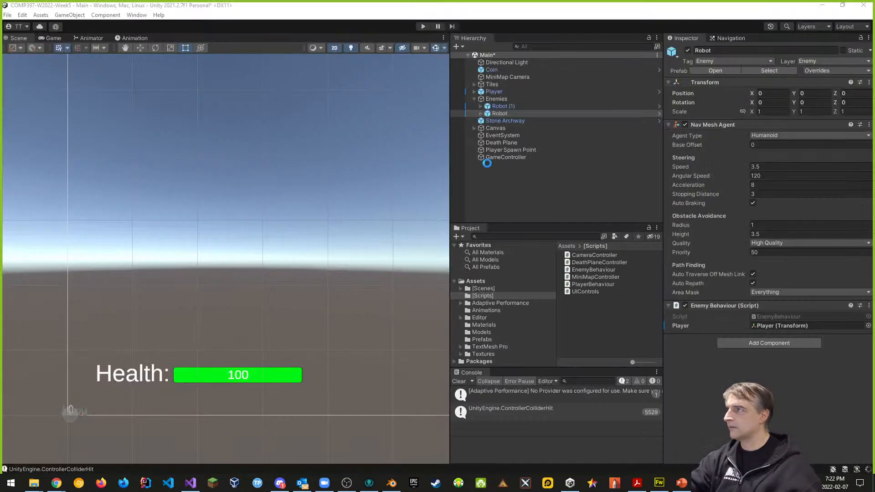
{"action": "left_click", "coordinate": [423, 26]}
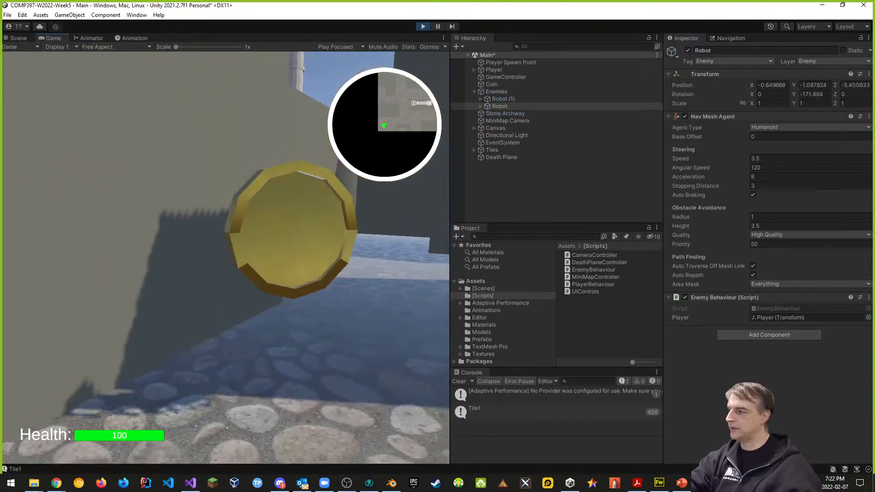
{"action": "key", "text": "w"}
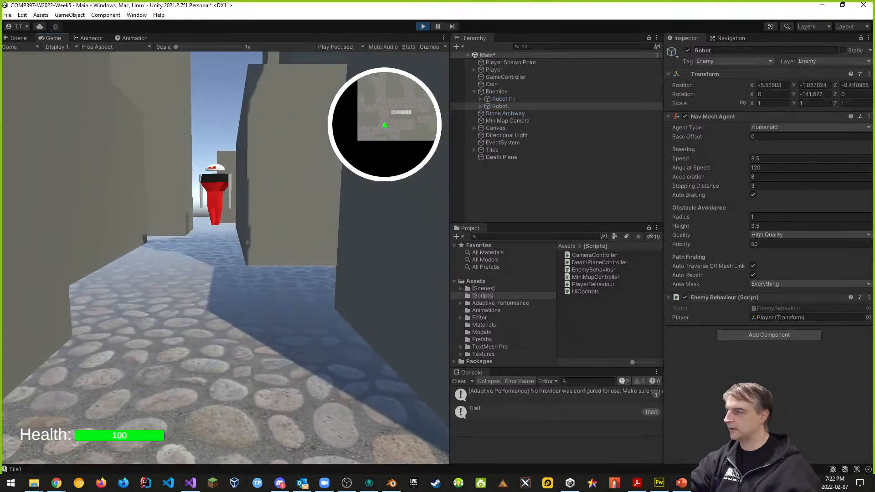
{"action": "key", "text": "w"}
{"action": "key", "text": "w"}
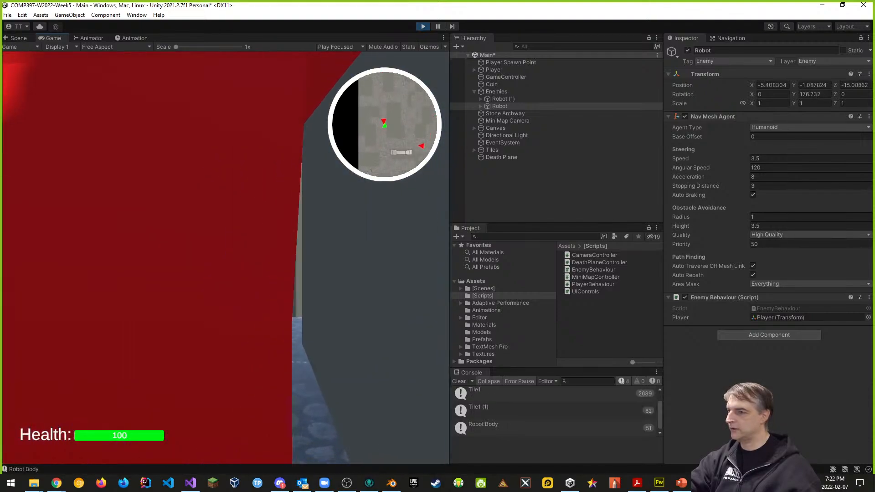
{"action": "key", "text": "s"}
{"action": "key", "text": "w"}
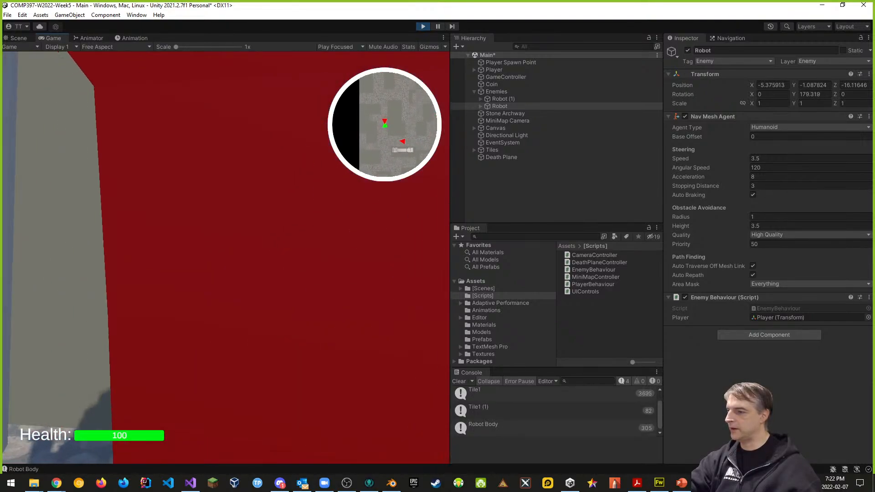
{"action": "key", "text": "s"}
{"action": "key", "text": "w"}
{"action": "key", "text": "s"}
{"action": "key", "text": "a"}
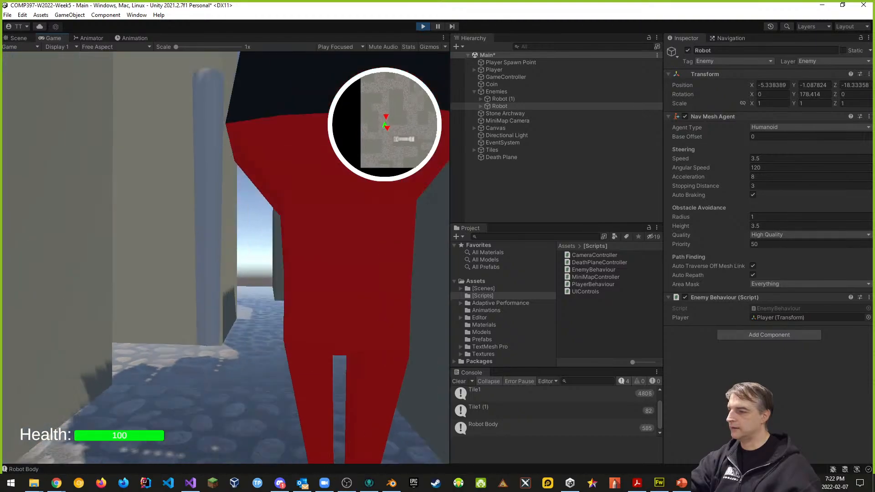
{"action": "key", "text": "w"}
{"action": "key", "text": "Escape"}
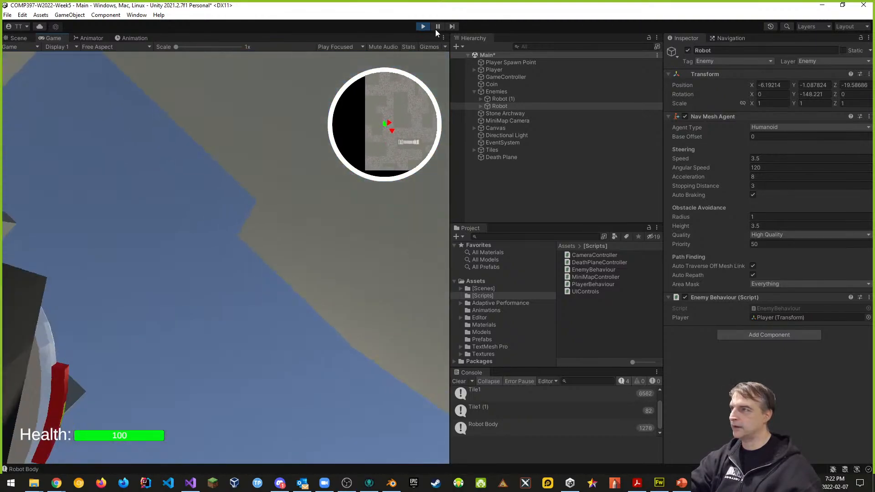
{"action": "left_click", "coordinate": [424, 26]}
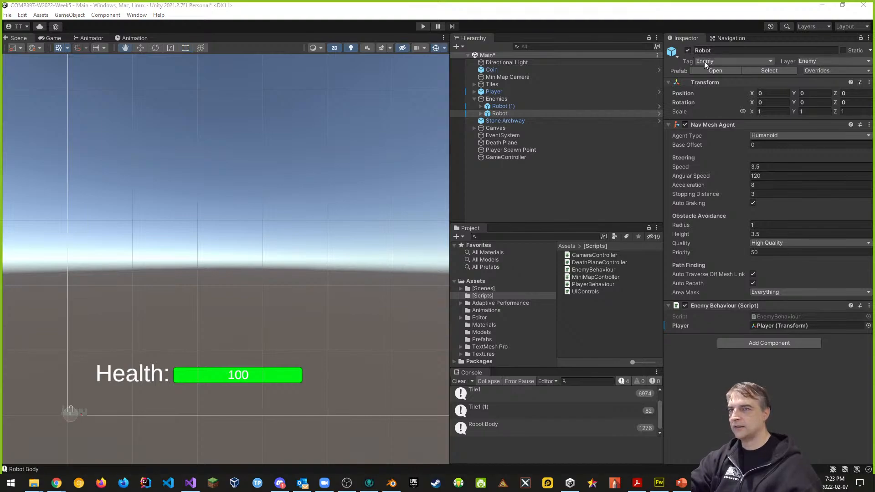
- In Visual Studio, delete the Debug.Log(hit.collider.gameObject.name); line and the blank line below it
{"action": "key", "text": "alt+Tab"}
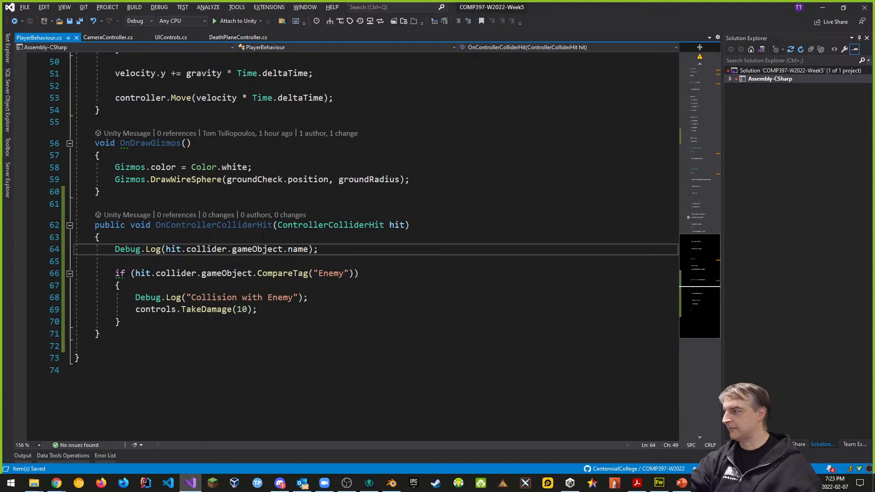
{"action": "left_click_drag", "start_coordinate": [325, 250], "coordinate": [48, 253]}
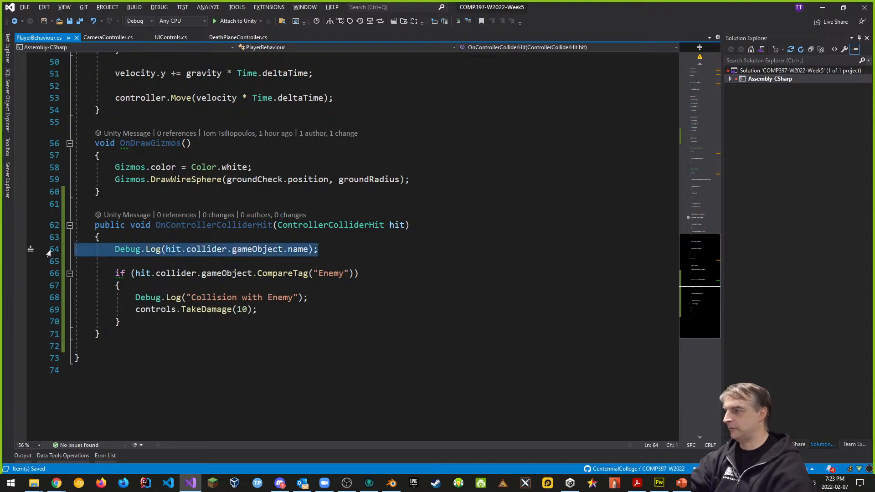
{"action": "key", "text": "Delete"}
{"action": "key", "text": "Delete"}
{"action": "key", "text": "Delete"}
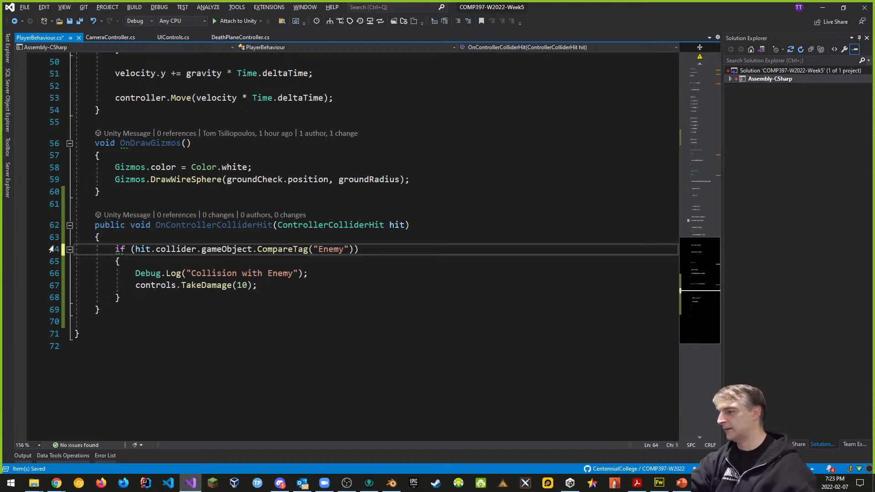
- Change the if condition to hit.collider.gameObject.name == "Robot Body" and compare that name with the Robot's child objects in Unity
{"action": "left_click_drag", "start_coordinate": [257, 249], "coordinate": [354, 249]}
{"action": "type", "text": "name "}
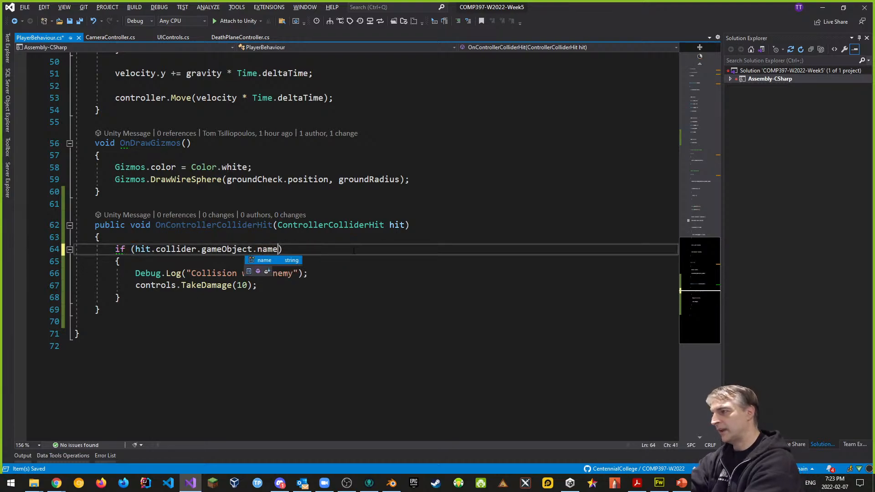
{"action": "type", "text": "= \"Robot"}
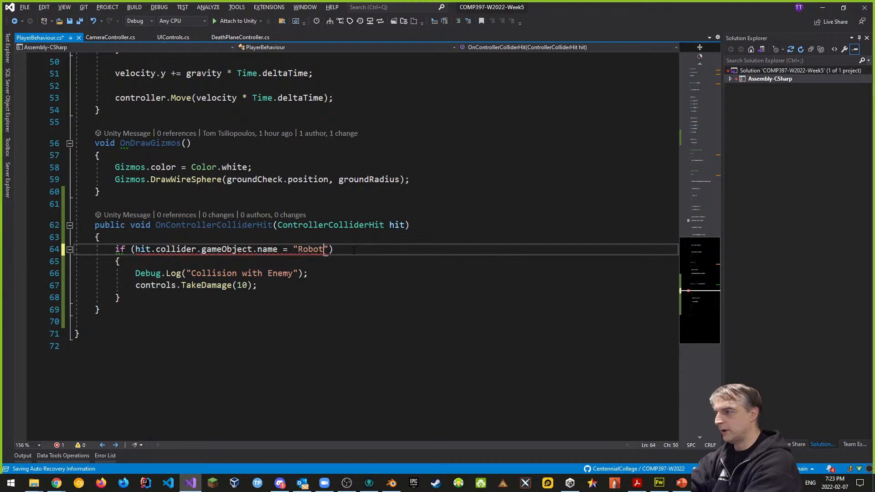
{"action": "type", "text": " Bo"}
{"action": "key", "text": "BackSpace"}
{"action": "key", "text": "BackSpace"}
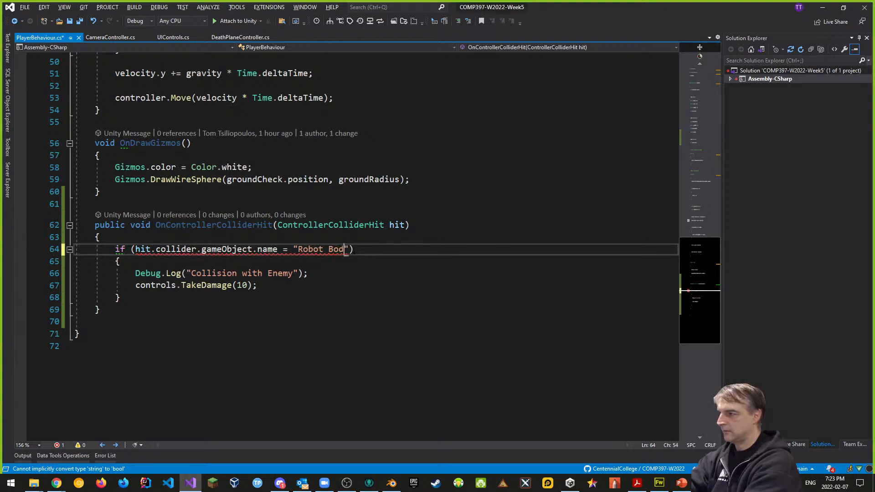
{"action": "key", "text": "Left"}
{"action": "key", "text": "Left"}
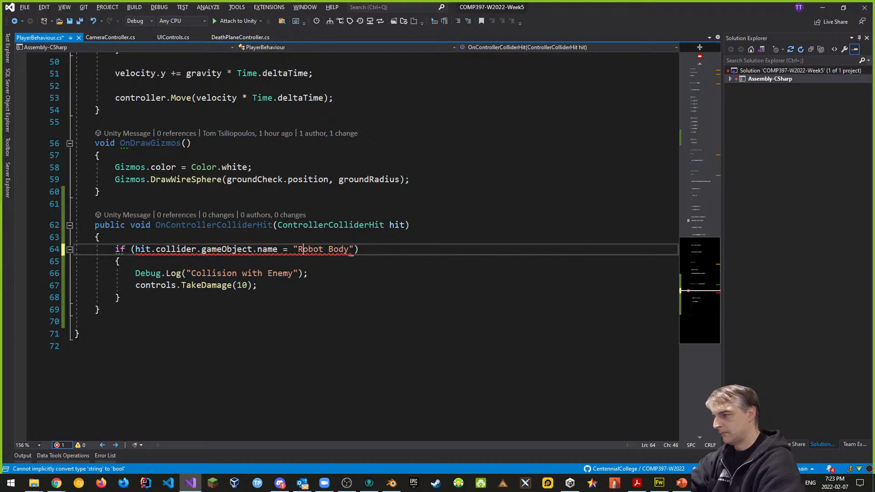
{"action": "type", "text": "="}
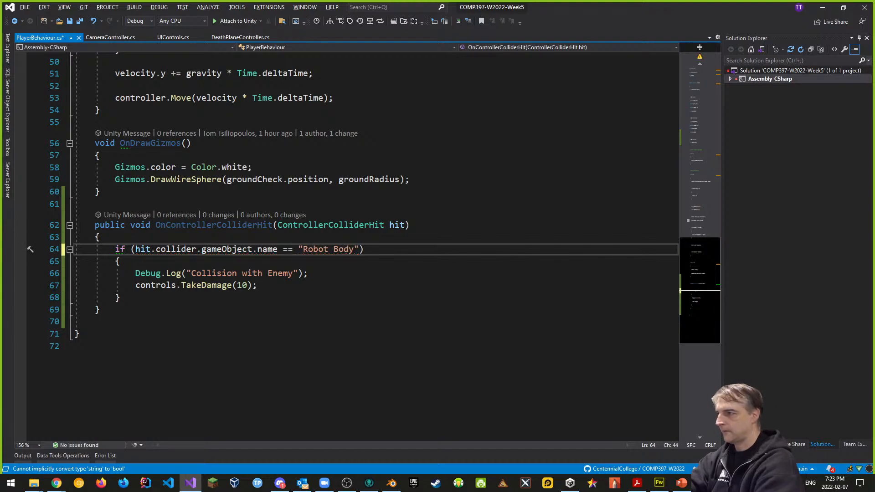
{"action": "key", "text": "alt+Tab"}
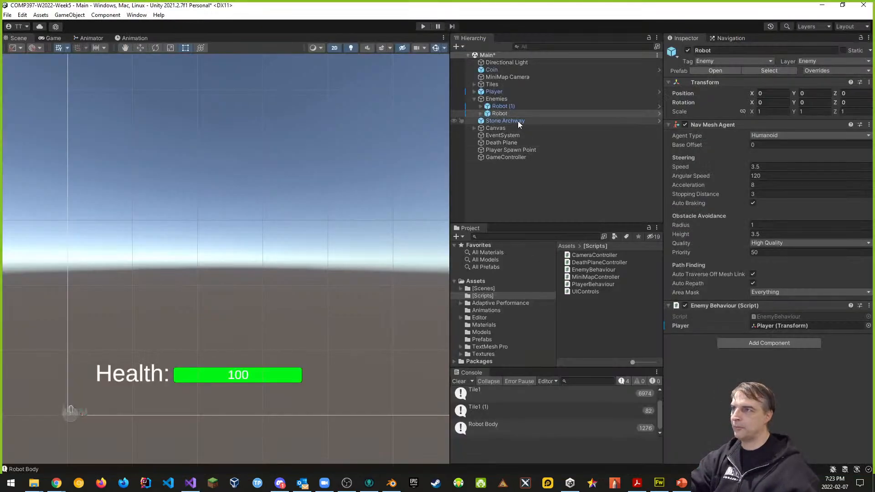
{"action": "left_click", "coordinate": [481, 114]}
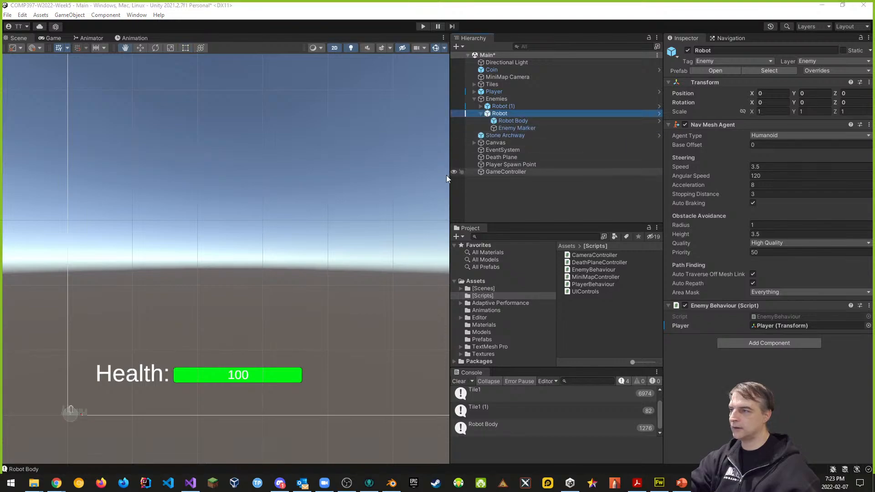
- In Visual Studio, delete the Debug.Log("Collision with Enemy"); line inside the if block and save the script
{"action": "key", "text": "alt+Tab"}
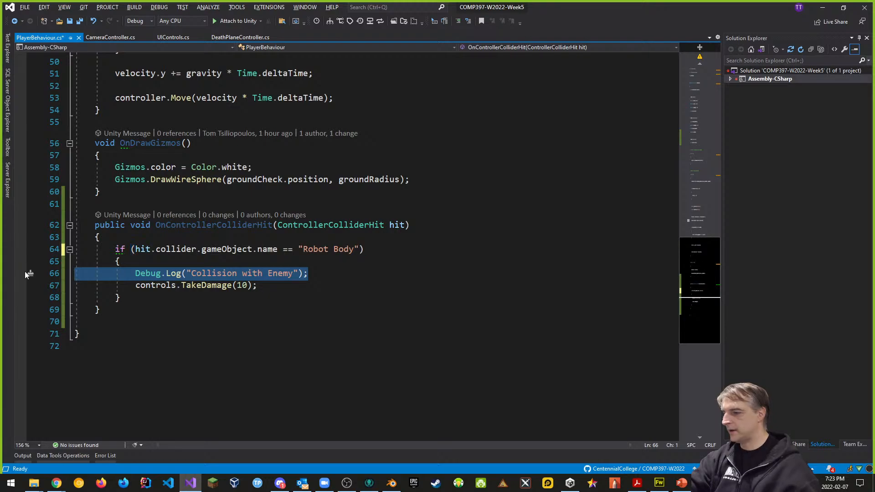
{"action": "key", "text": "Delete"}
{"action": "key", "text": "Delete"}
{"action": "key", "text": "ctrl+s"}
- Switch to Unity, set the tag of the Robot's child object Robot Body to Enemy, and check its layer options
{"action": "key", "text": "alt+Tab"}
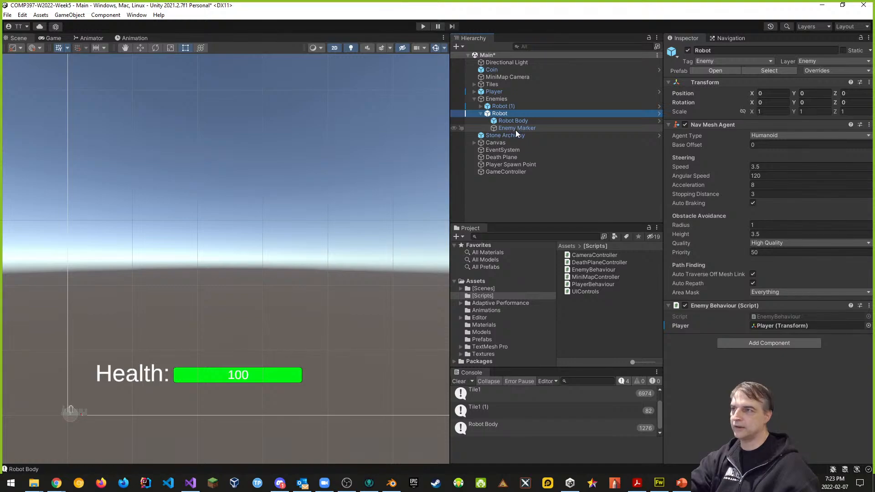
{"action": "left_click", "coordinate": [505, 123]}
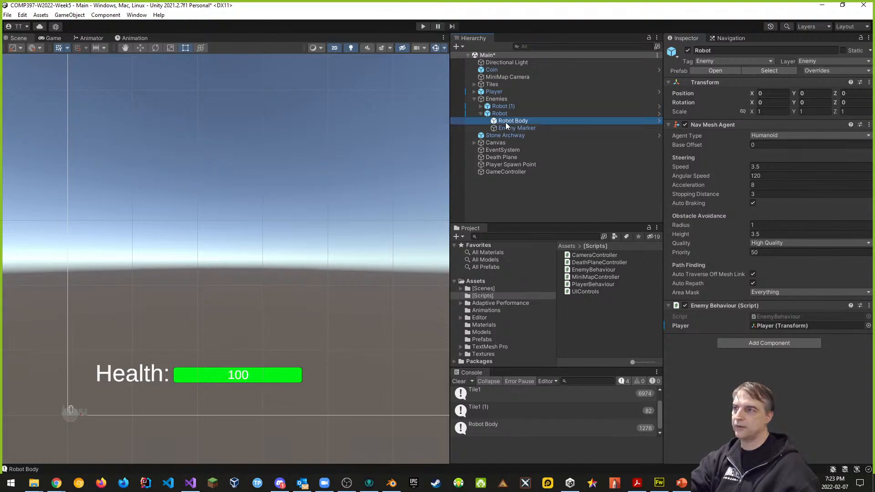
{"action": "left_click", "coordinate": [729, 61]}
{"action": "left_click", "coordinate": [722, 143]}
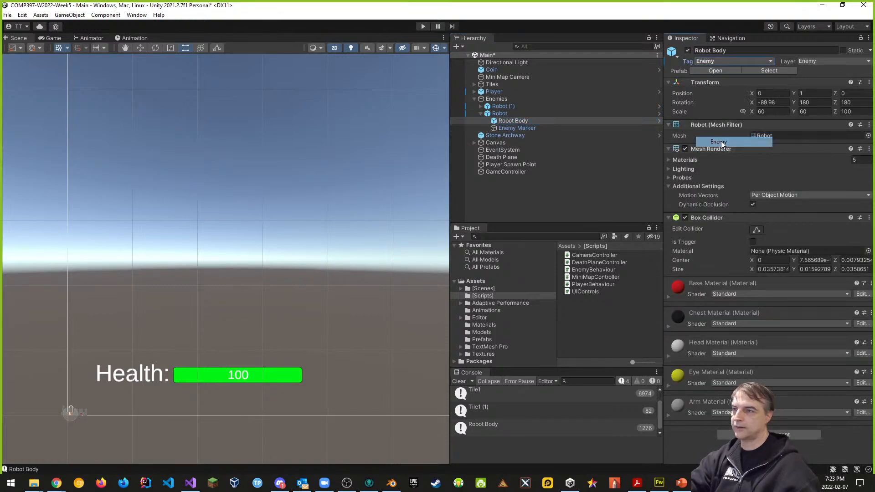
{"action": "left_click", "coordinate": [859, 62]}
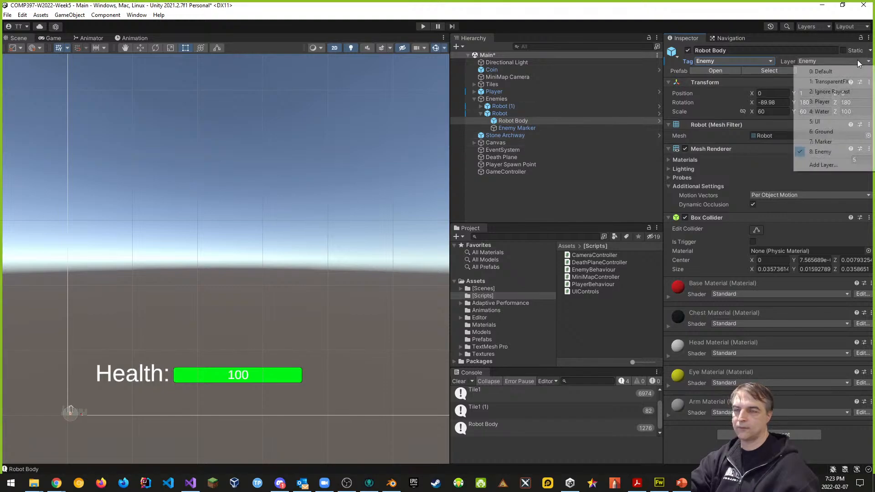
{"action": "left_click", "coordinate": [630, 27]}
- Apply all of the Robot object's overrides to its prefab and reselect Robot Body to check its settings
{"action": "left_click", "coordinate": [504, 113]}
{"action": "left_click", "coordinate": [828, 70]}
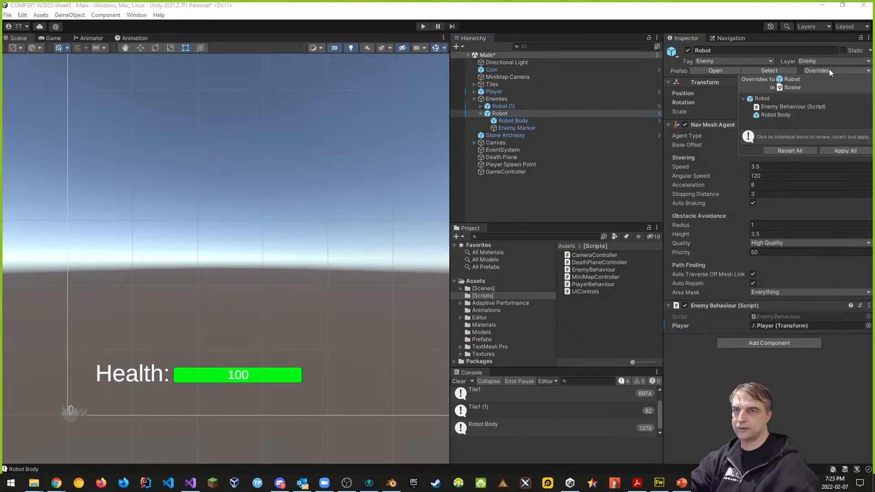
{"action": "left_click", "coordinate": [841, 151]}
{"action": "left_click", "coordinate": [508, 121]}
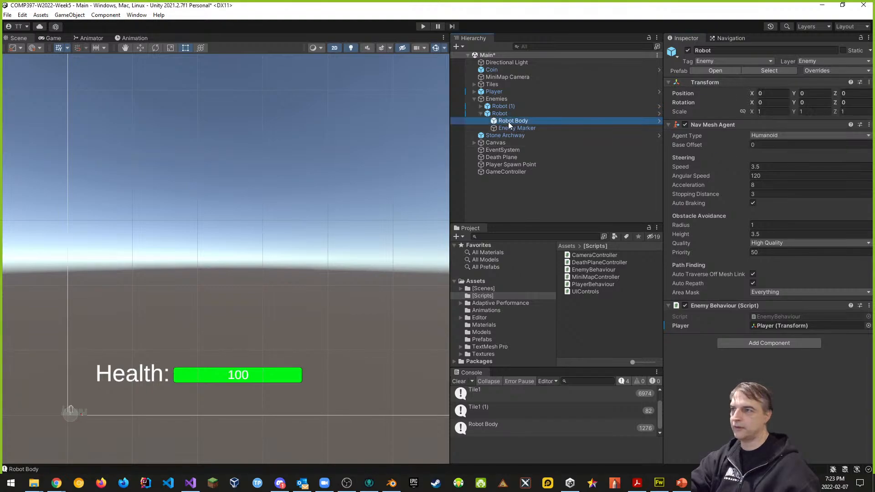
- Play-test the scene by walking the player into a robot and backing away, check the health bar, and stop the game
{"action": "left_click", "coordinate": [423, 26]}
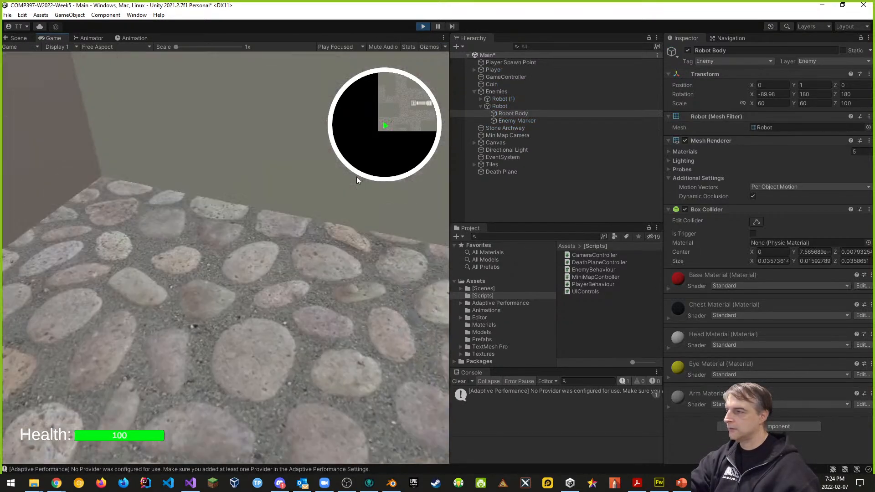
{"action": "left_click", "coordinate": [352, 184]}
{"action": "key", "text": "w"}
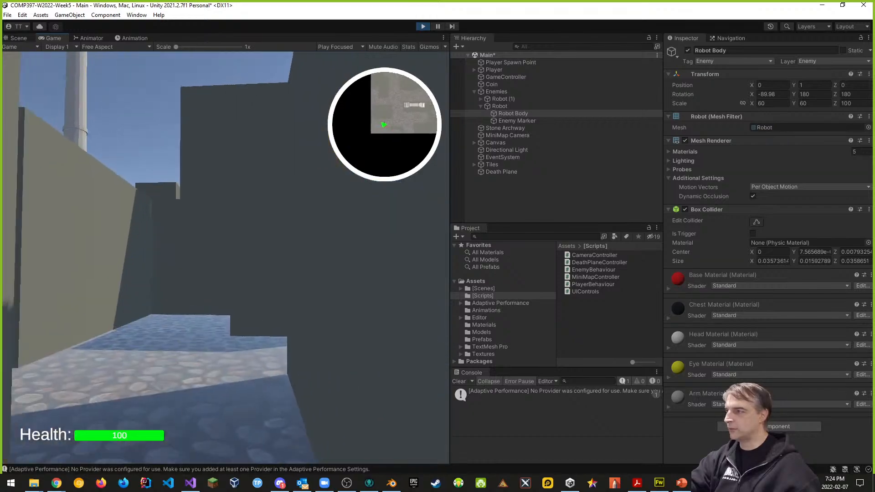
{"action": "key", "text": "w"}
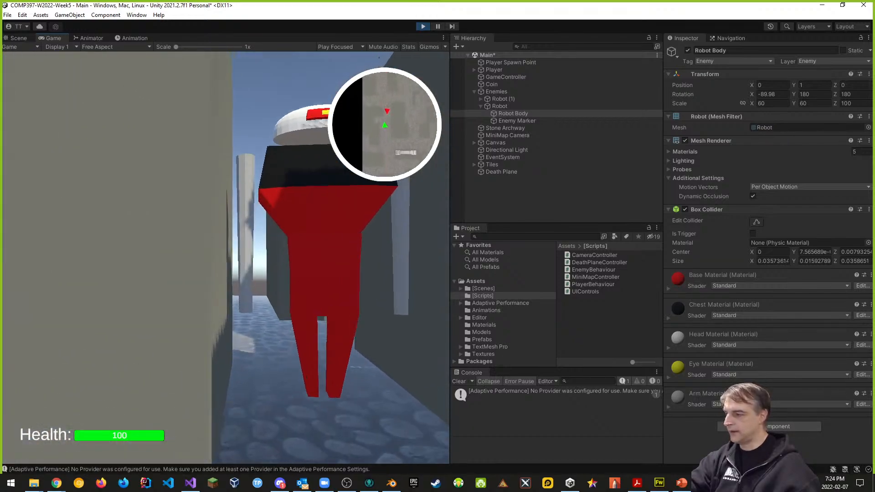
{"action": "key", "text": "w"}
{"action": "key", "text": "s"}
{"action": "key", "text": "w"}
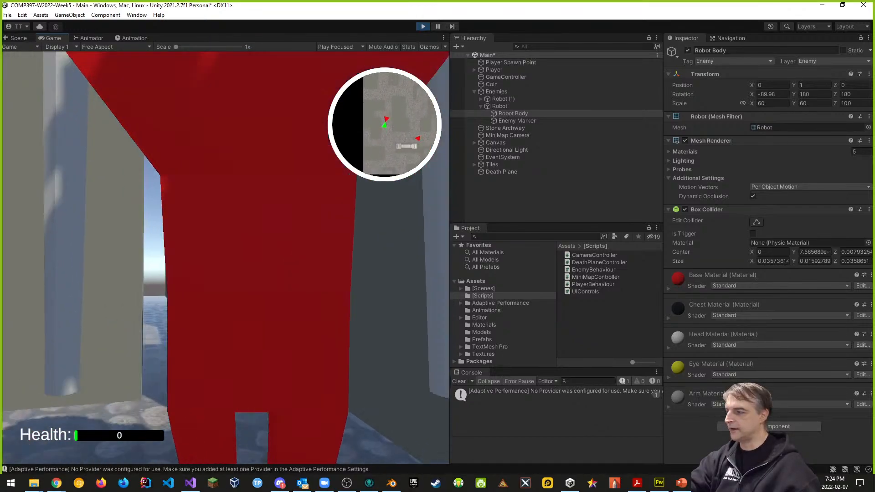
{"action": "key", "text": "s"}
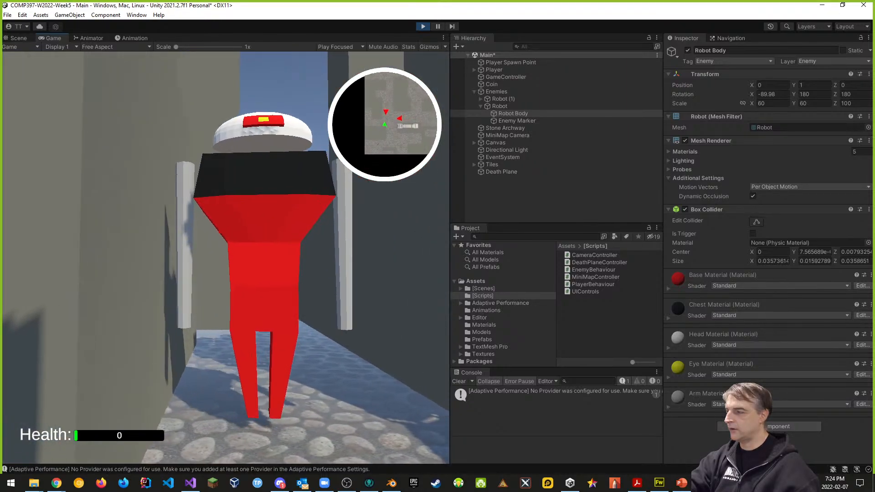
{"action": "key", "text": "s"}
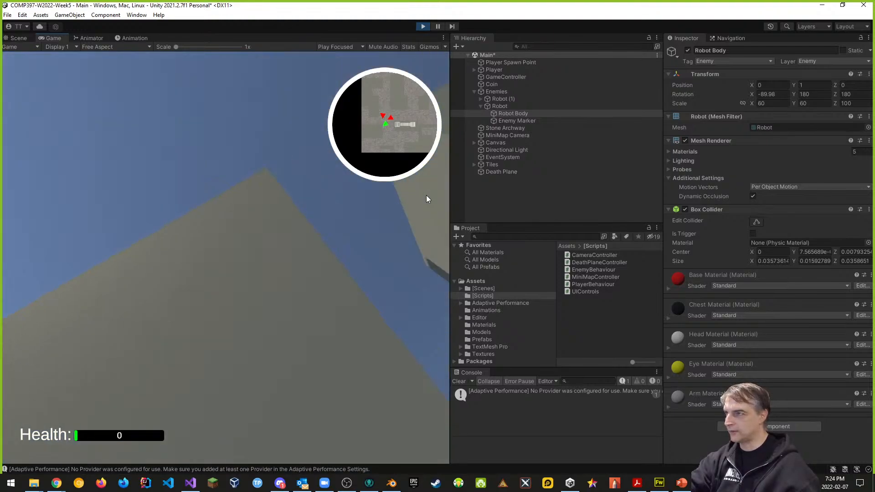
{"action": "left_click", "coordinate": [423, 26]}
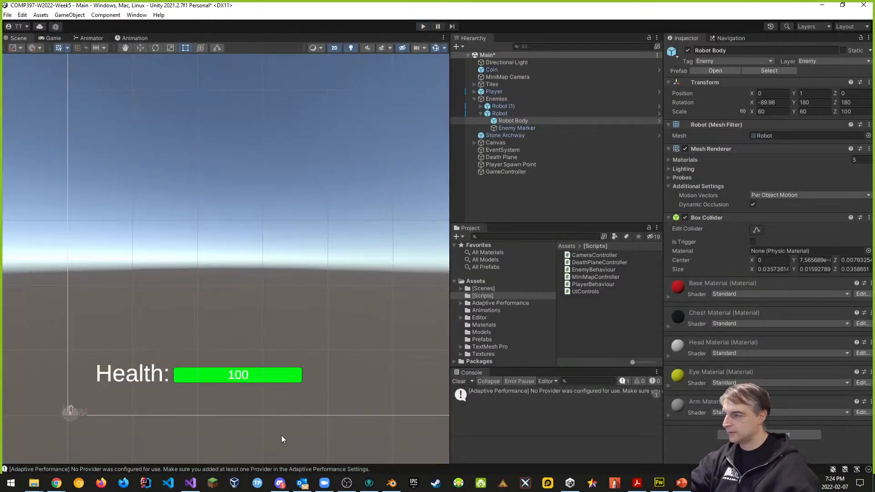
- Run the game again, approach the robots to recheck how collisions drain the player's health, and end play mode
{"action": "left_click", "coordinate": [423, 26]}
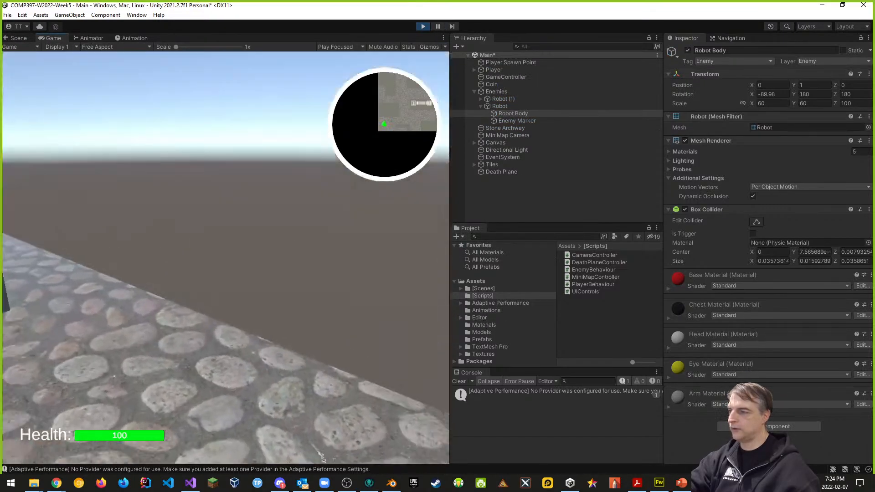
{"action": "key", "text": "w"}
{"action": "key", "text": "w"}
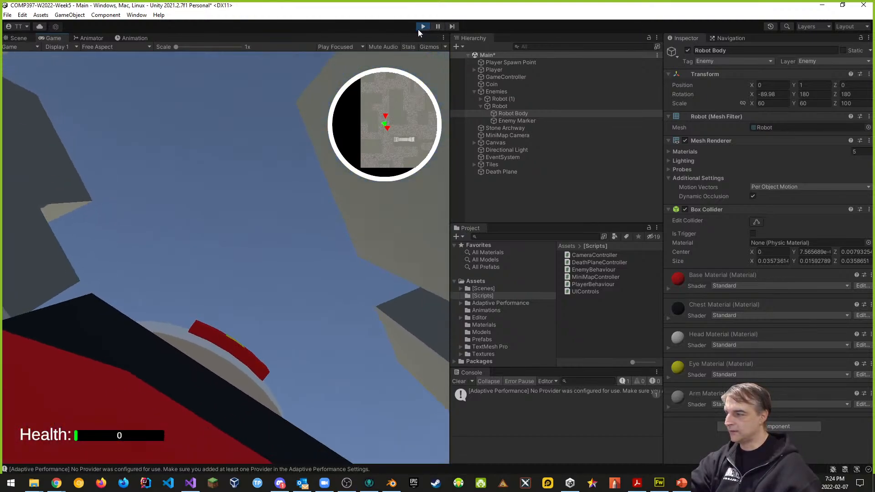
{"action": "left_click", "coordinate": [421, 27]}
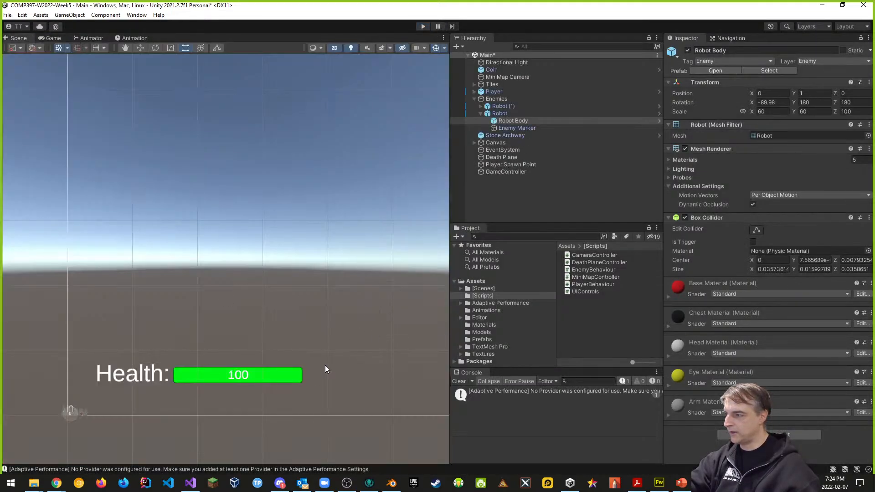
- In Visual Studio, declare public bool isColliding = false; directly below the controls field under PlayerBehaviour's Health System header
{"action": "key", "text": "alt+Tab"}
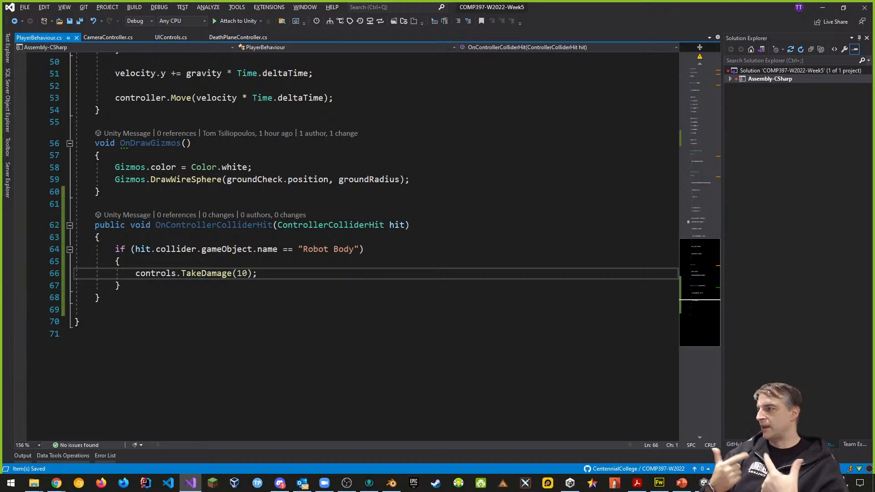
{"action": "scroll", "coordinate": [457, 225], "scroll_direction": "up", "scroll_amount": 4}
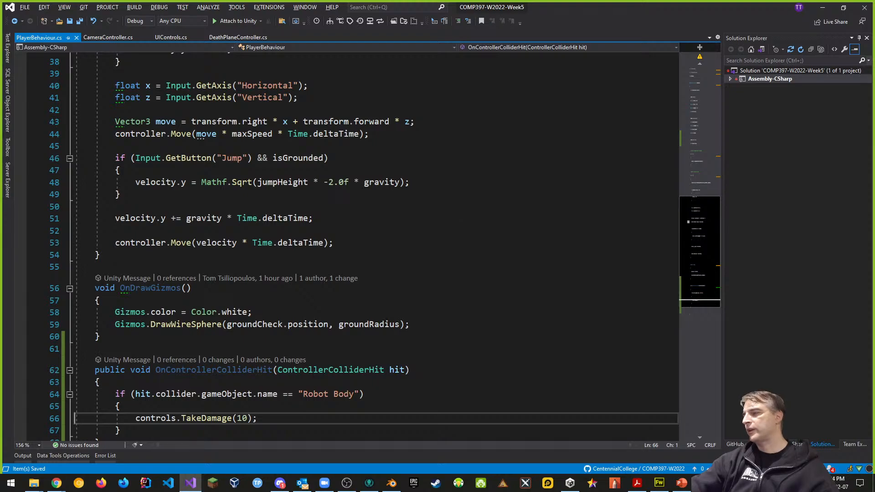
{"action": "scroll", "coordinate": [204, 187], "scroll_direction": "up", "scroll_amount": 12}
{"action": "scroll", "coordinate": [203, 187], "scroll_direction": "down", "scroll_amount": 2}
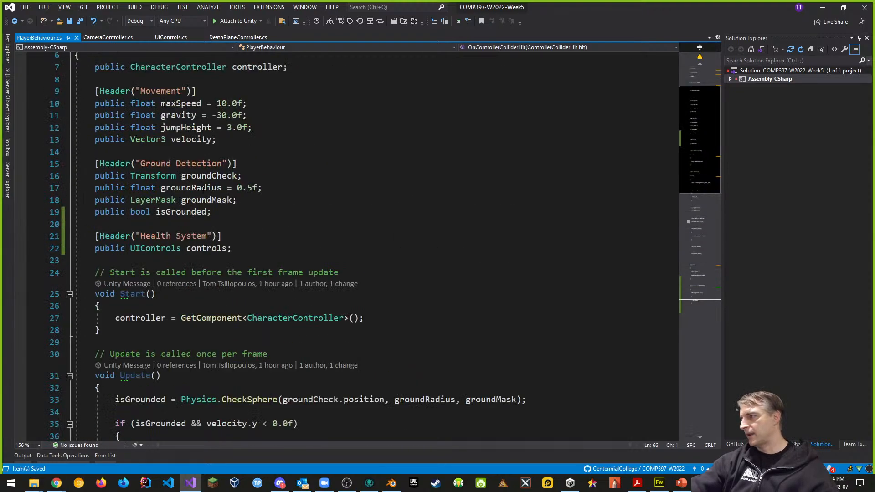
{"action": "left_click", "coordinate": [246, 248]}
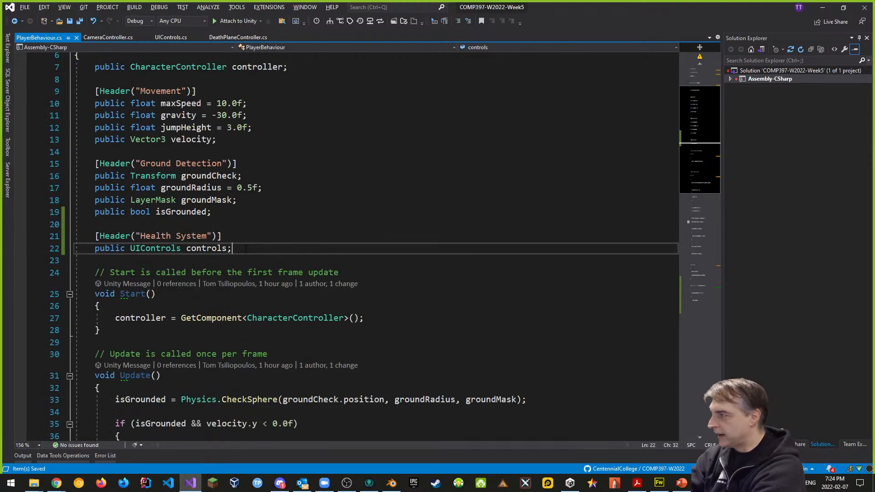
{"action": "key", "text": "Return"}
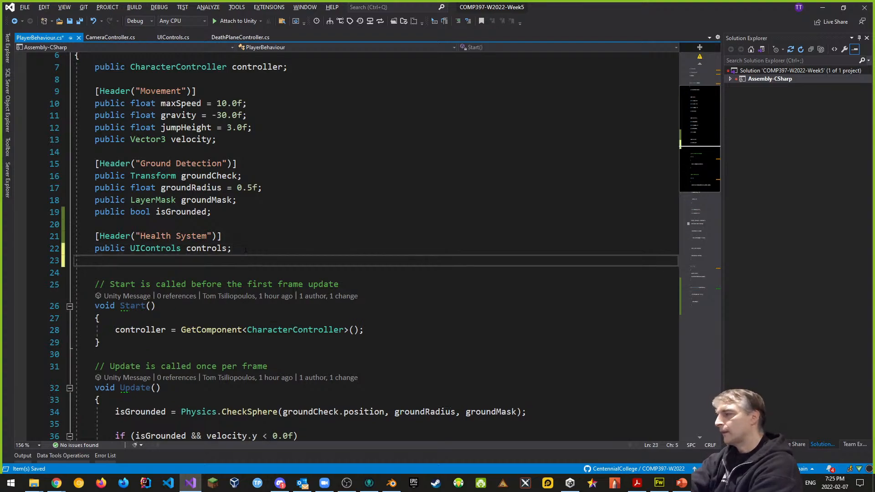
{"action": "type", "text": "b"}
{"action": "key", "text": "BackSpace"}
{"action": "type", "text": "publi"}
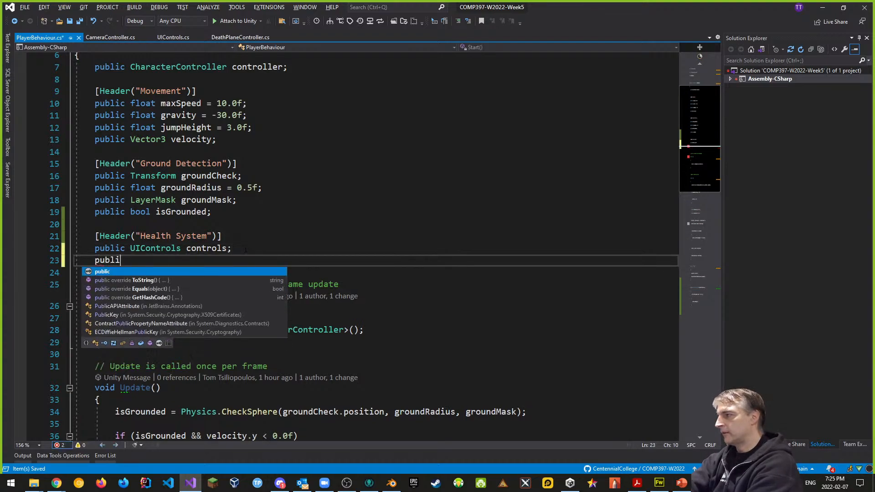
{"action": "type", "text": "c bool isColl"}
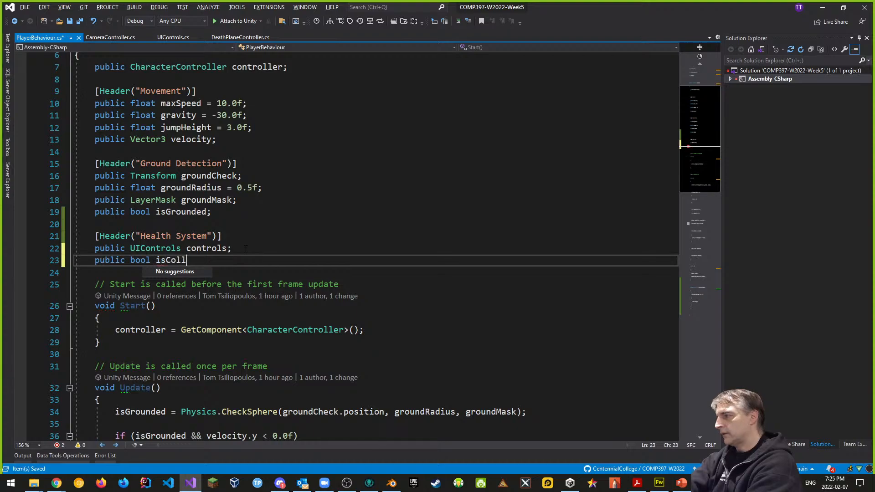
{"action": "type", "text": "isihg"}
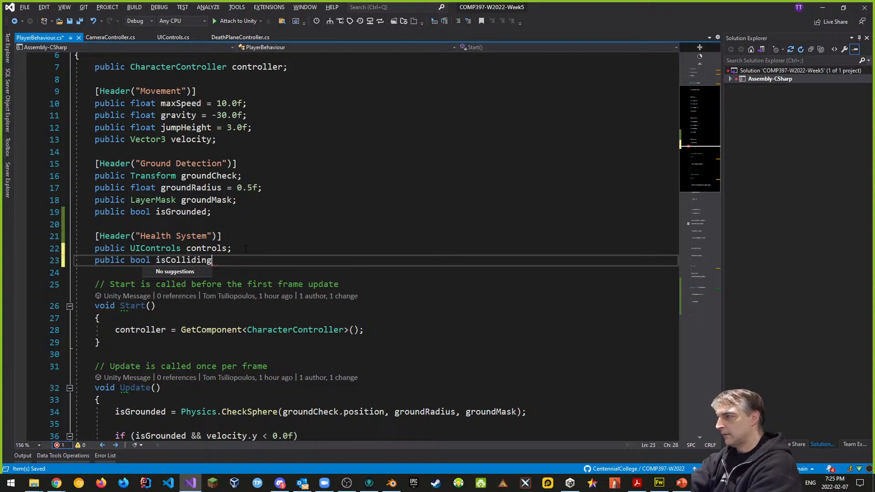
{"action": "type", "text": " = fals"}
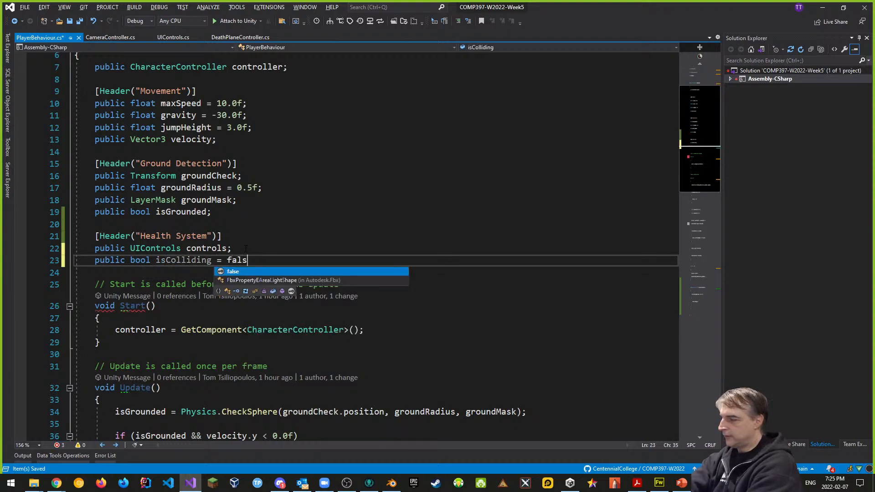
{"action": "type", "text": "e;"}
{"action": "key", "text": "Home"}
{"action": "key", "text": "Return"}
{"action": "key", "text": "Up"}
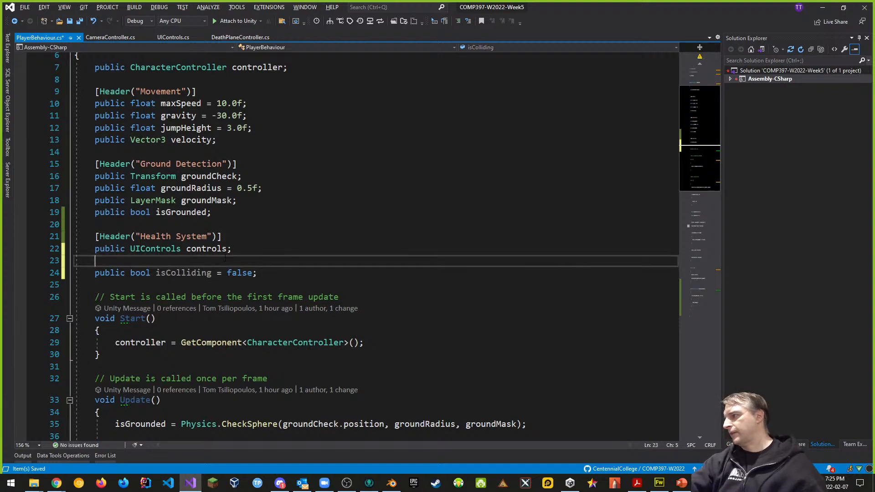
{"action": "key", "text": "BackSpace"}
- In OnControllerColliderHit, put !isColliding && before the Robot Body name check in the if condition
{"action": "scroll", "coordinate": [303, 231], "scroll_direction": "down", "scroll_amount": 5}
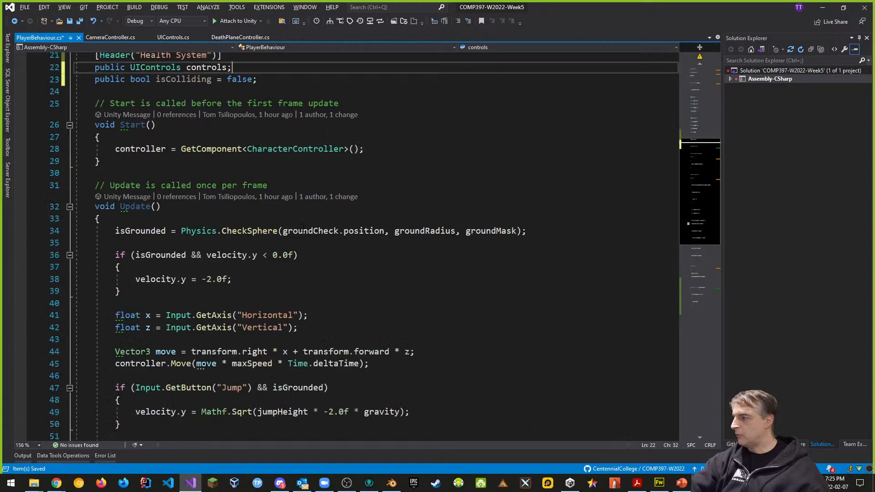
{"action": "scroll", "coordinate": [303, 230], "scroll_direction": "down", "scroll_amount": 2}
{"action": "scroll", "coordinate": [303, 230], "scroll_direction": "up", "scroll_amount": 2}
{"action": "scroll", "coordinate": [303, 231], "scroll_direction": "down", "scroll_amount": 4}
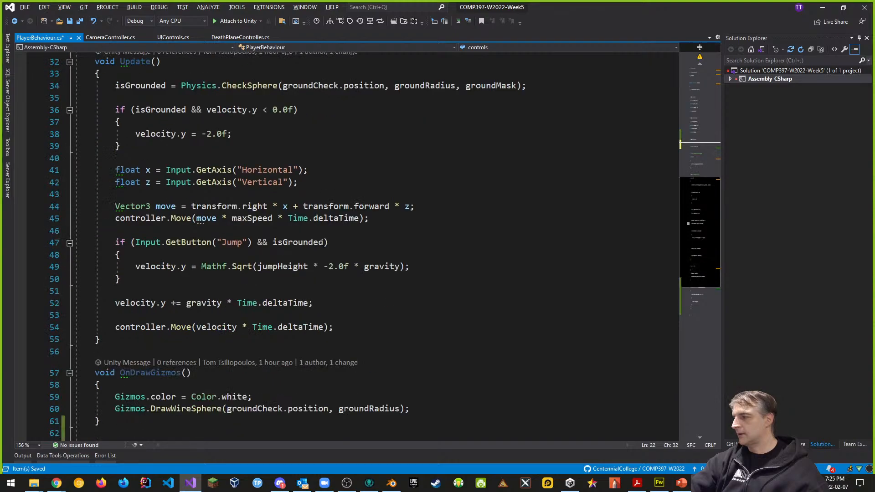
{"action": "scroll", "coordinate": [205, 340], "scroll_direction": "down", "scroll_amount": 5}
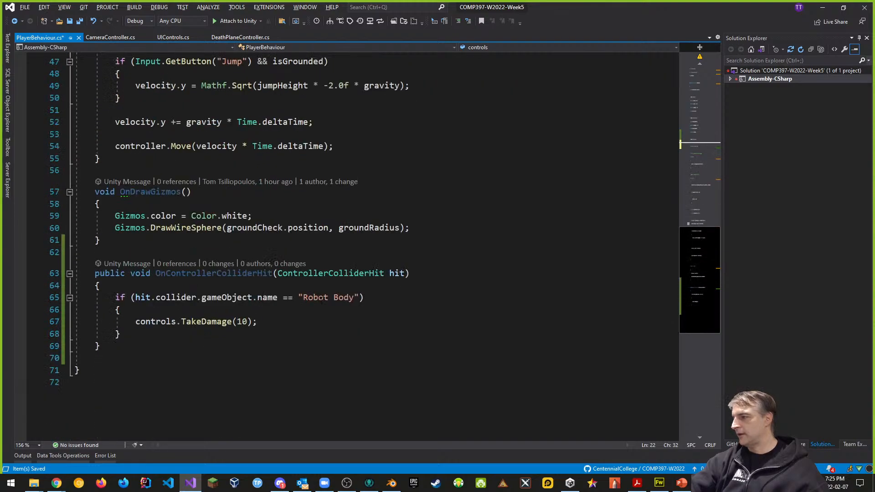
{"action": "left_click", "coordinate": [252, 310]}
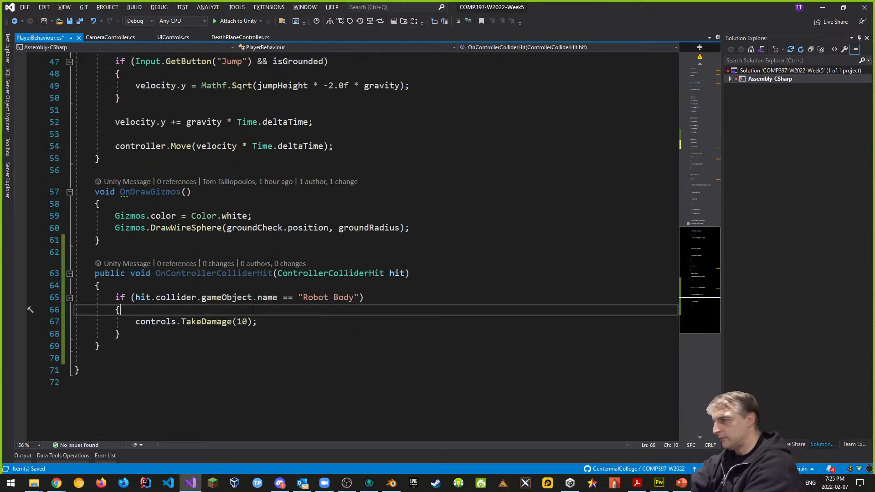
{"action": "key", "text": "Up"}
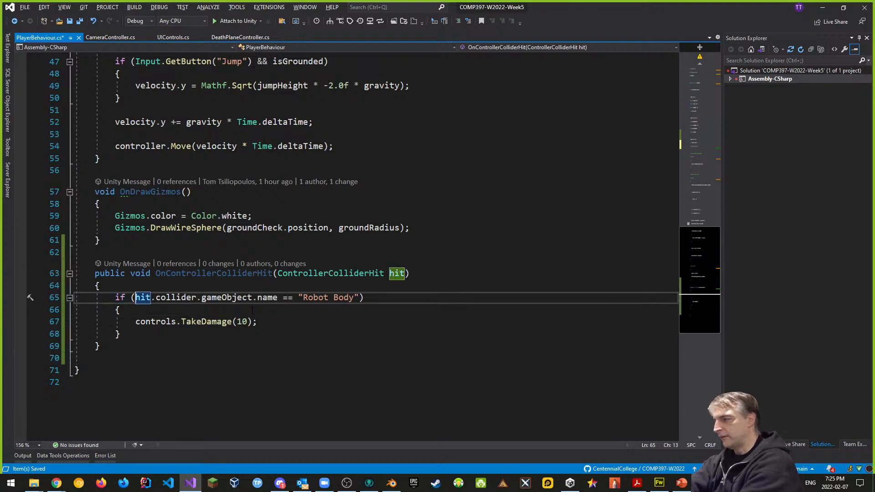
{"action": "type", "text": "!isColl"}
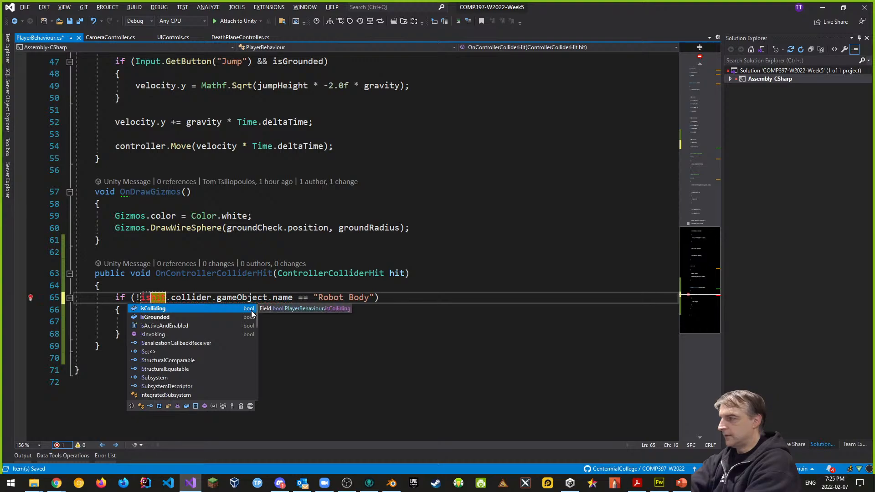
{"action": "type", "text": "iding "}
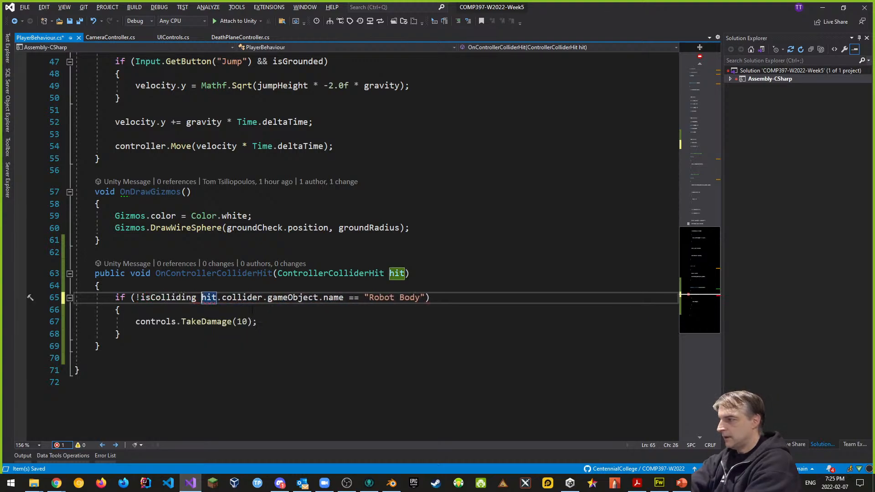
{"action": "type", "text": "&&"}
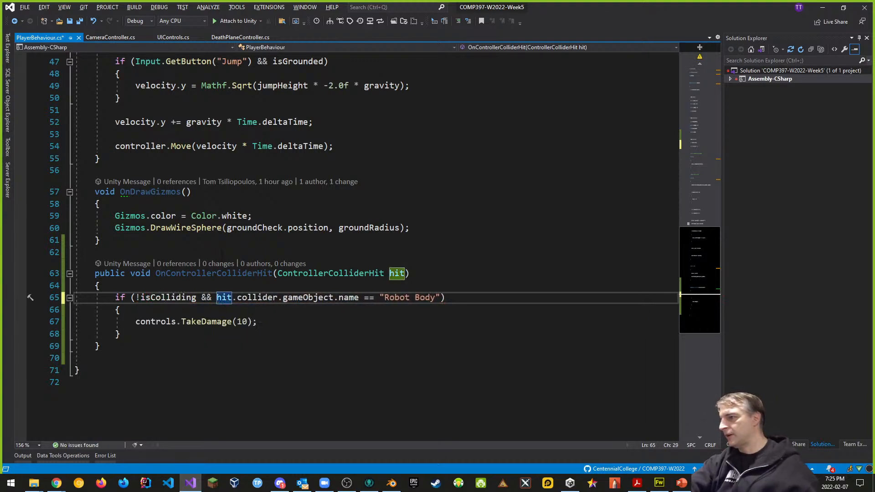
- Add isColliding = true; after the controls.TakeDamage(10); line, save the script, and switch to Unity
{"action": "left_click", "coordinate": [272, 321]}
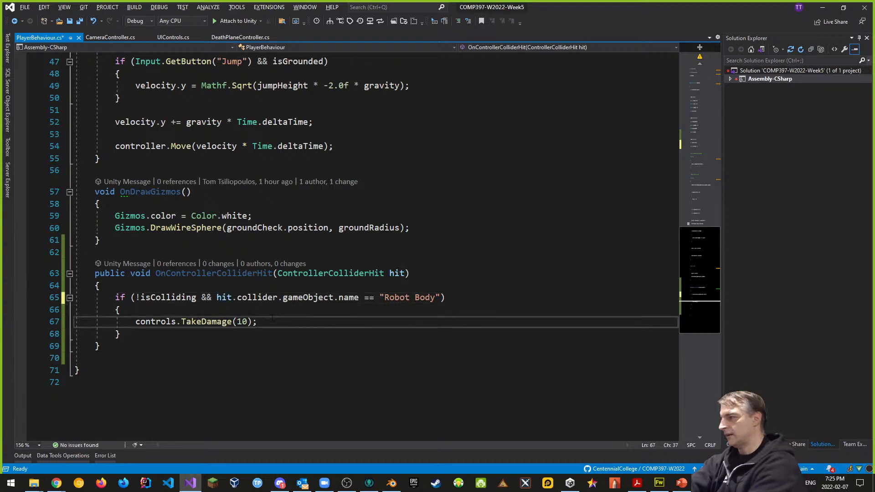
{"action": "key", "text": "Return"}
{"action": "type", "text": "isColliding"}
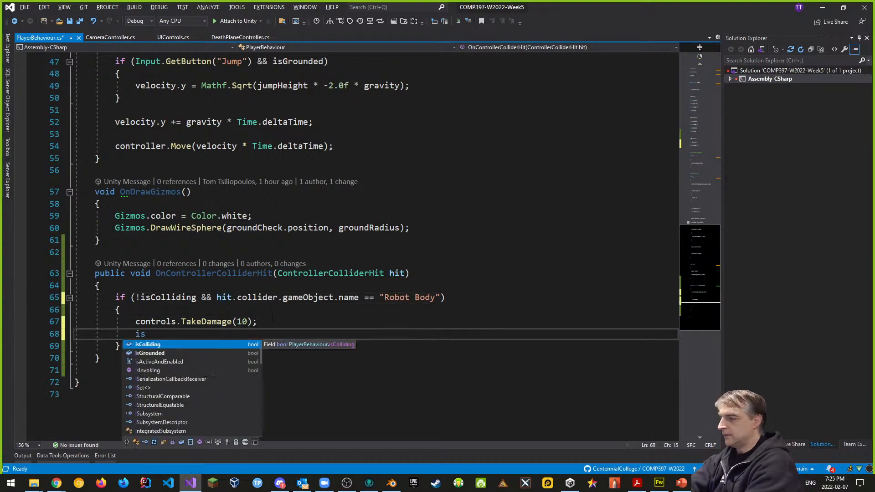
{"action": "type", "text": " = true;"}
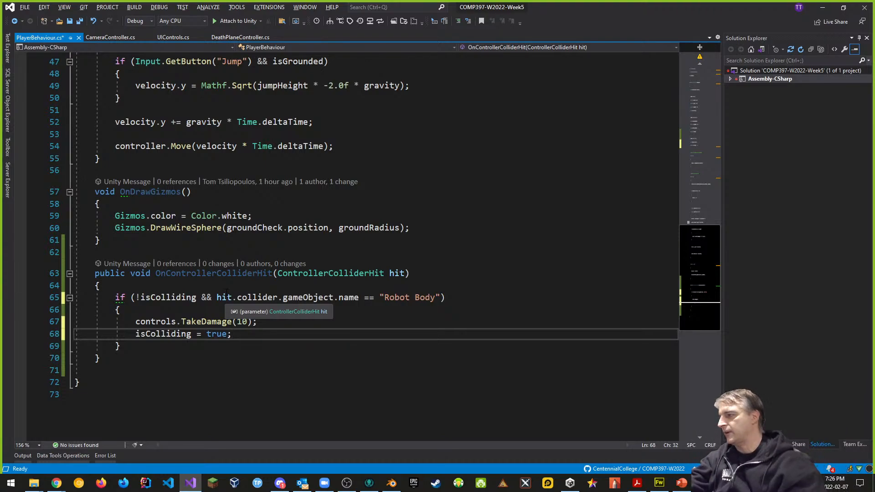
{"action": "key", "text": "ctrl+s"}
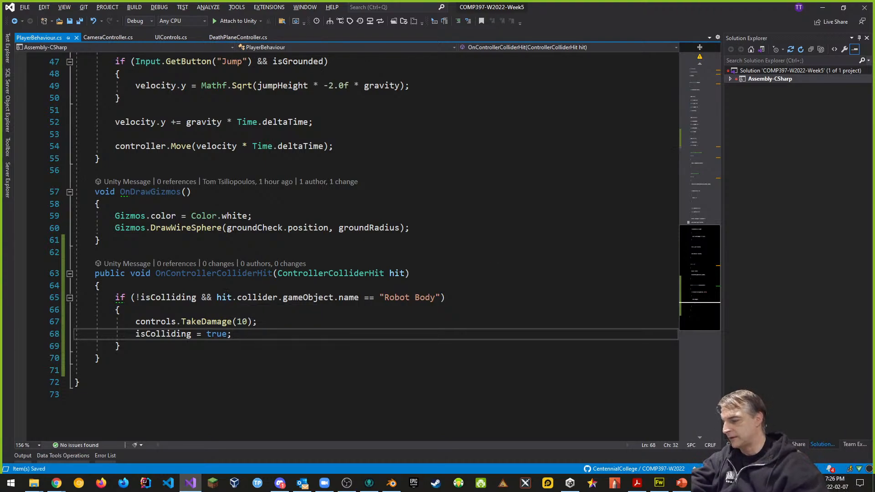
{"action": "key", "text": "alt+Tab"}
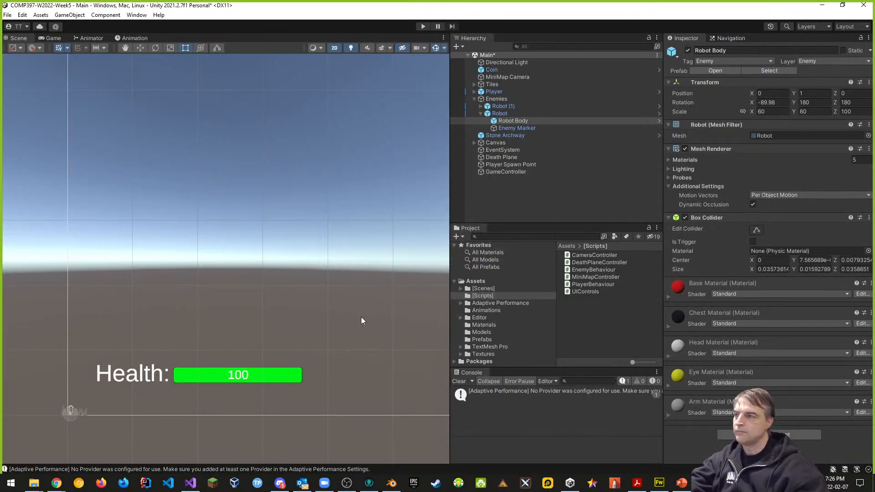
{"action": "key", "text": "alt+Tab"}
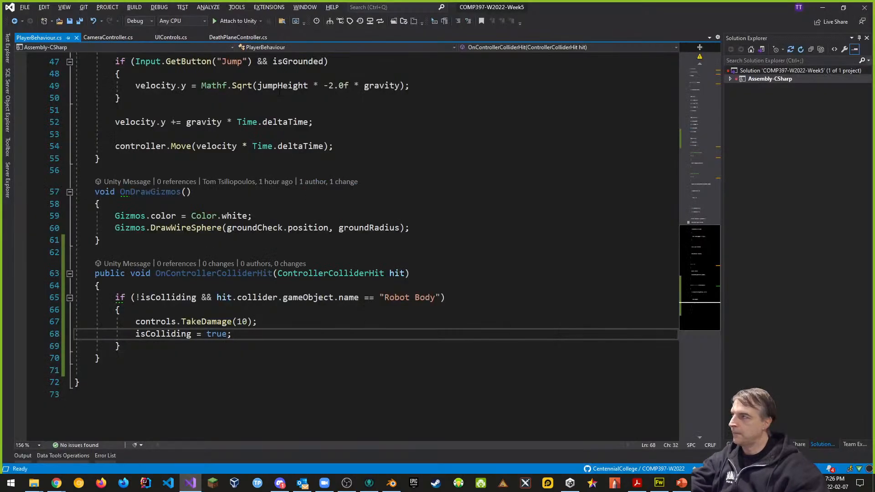
{"action": "key", "text": "alt+Tab"}
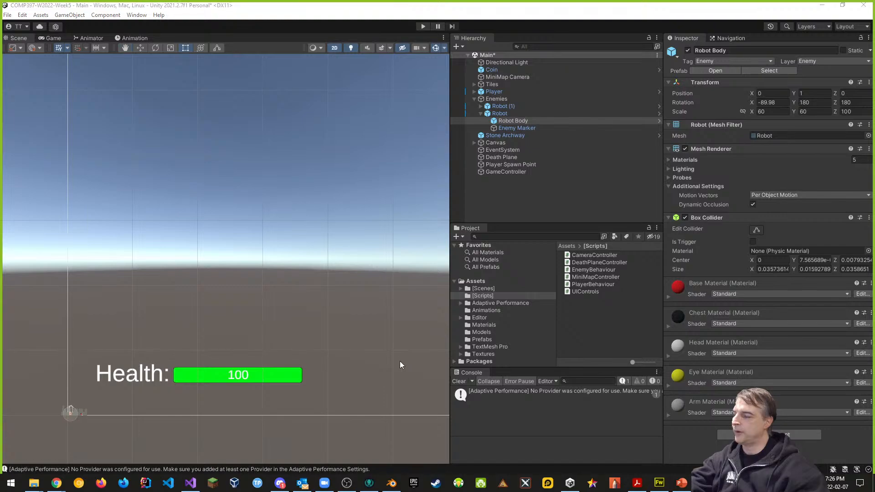
- In Visual Studio, remove the Health System header with its controls and isColliding fields from PlayerBehaviour, and save the script
{"action": "key", "text": "alt+Tab"}
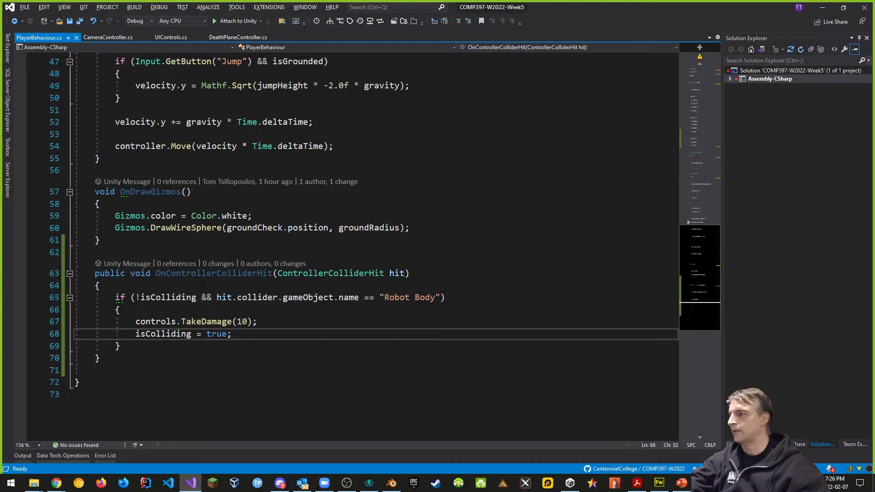
{"action": "scroll", "coordinate": [354, 308], "scroll_direction": "up", "scroll_amount": 15}
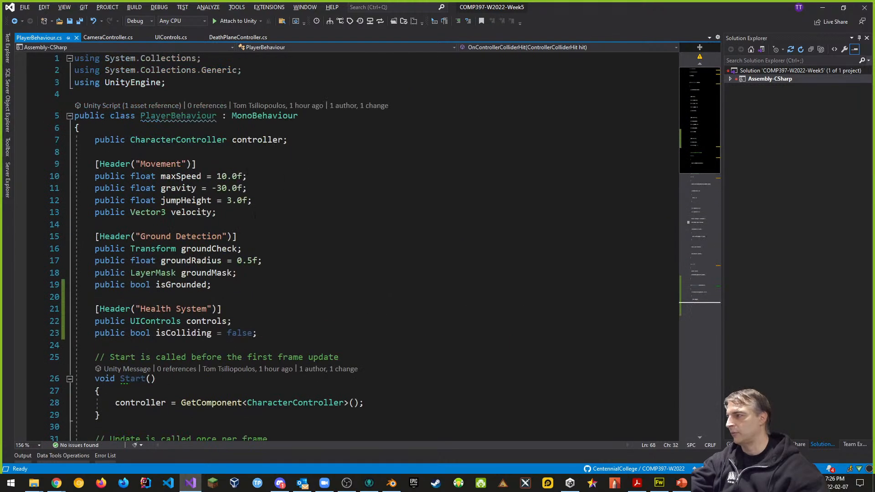
{"action": "scroll", "coordinate": [221, 248], "scroll_direction": "down", "scroll_amount": 2}
{"action": "left_click_drag", "start_coordinate": [95, 236], "coordinate": [268, 259]}
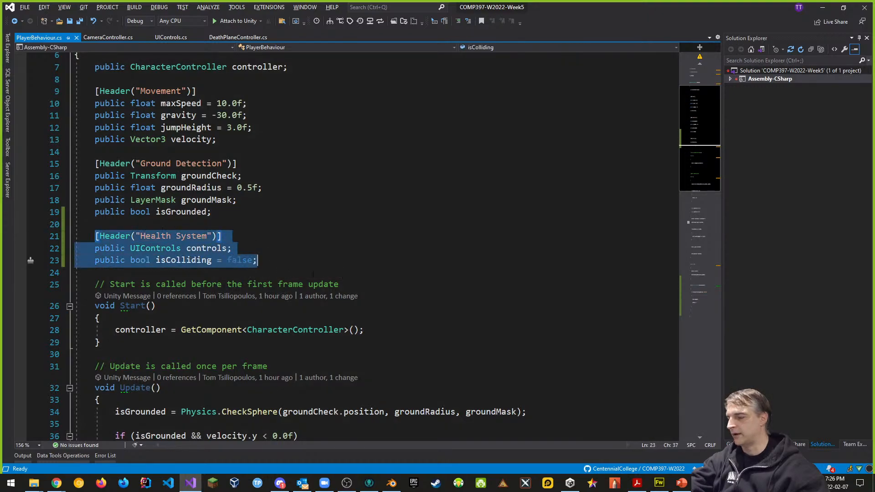
{"action": "key", "text": "ctrl+x"}
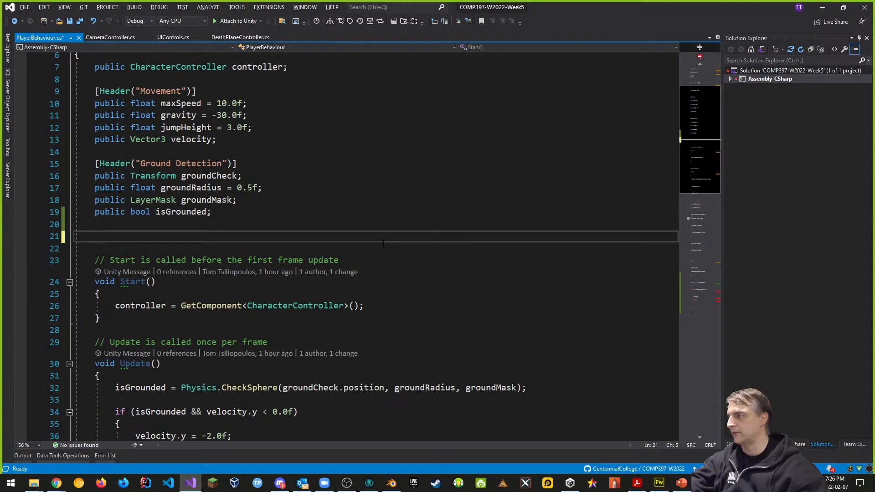
{"action": "key", "text": "BackSpace"}
{"action": "key", "text": "BackSpace"}
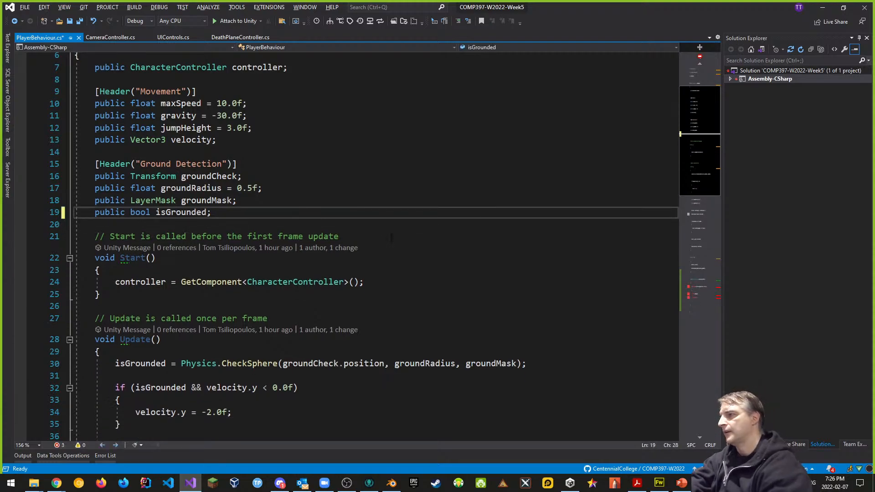
{"action": "key", "text": "ctrl+s"}
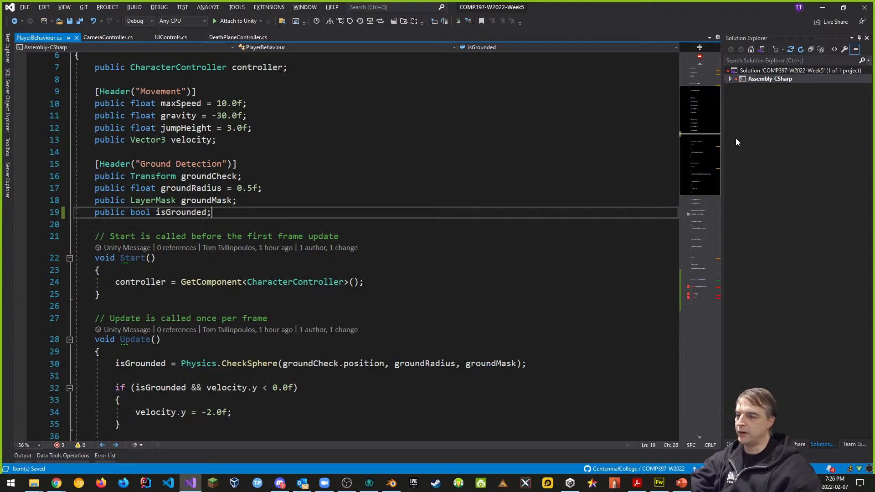
- Switch to Unity and create a C# script named HealthController in the [Scripts] folder
{"action": "left_click", "coordinate": [38, 488]}
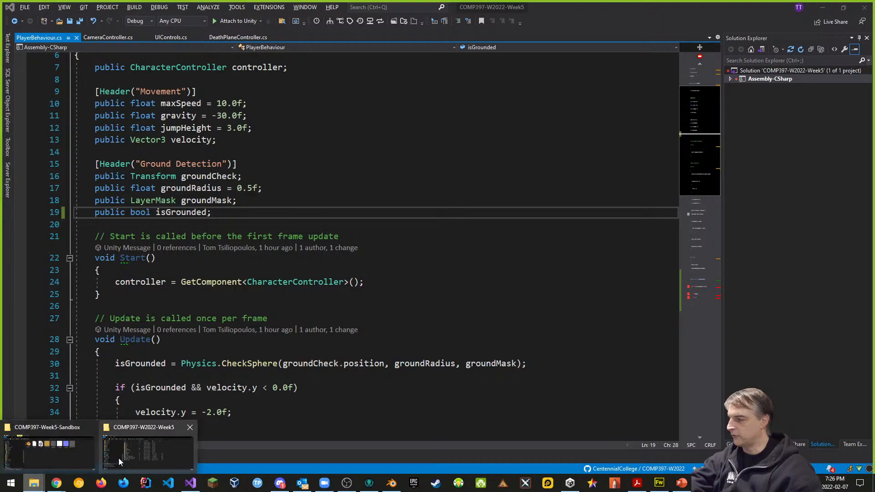
{"action": "left_click", "coordinate": [148, 452]}
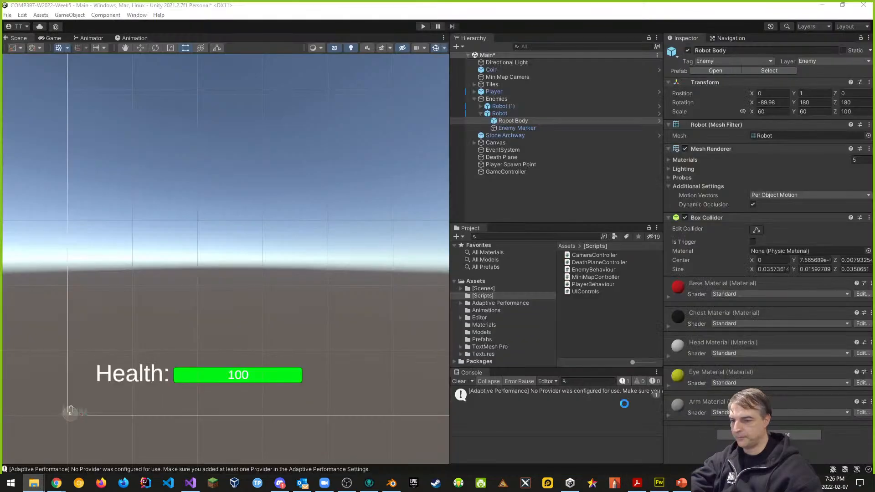
{"action": "right_click", "coordinate": [589, 321]}
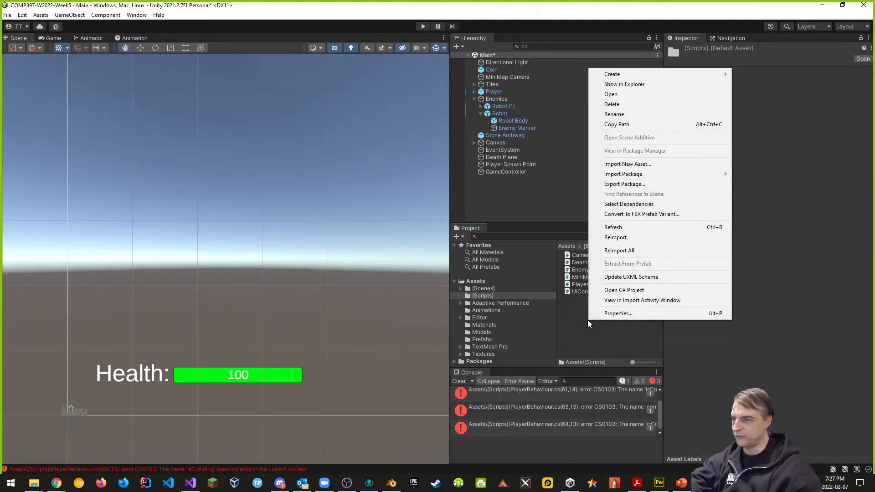
{"action": "mouse_move", "coordinate": [613, 74]}
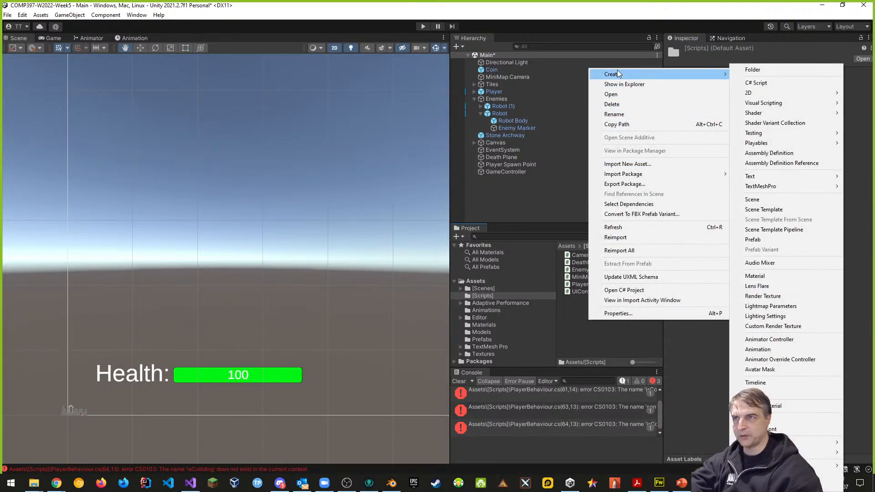
{"action": "left_click", "coordinate": [757, 83]}
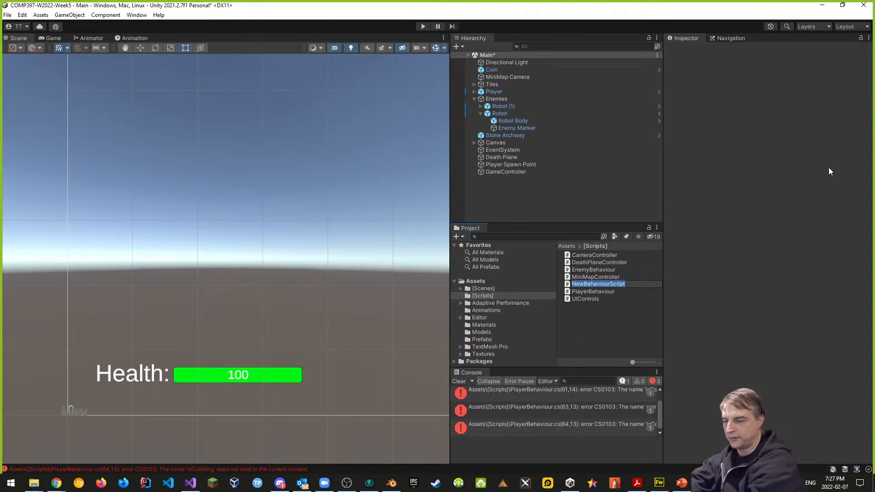
{"action": "type", "text": "J"}
{"action": "type", "text": "eal"}
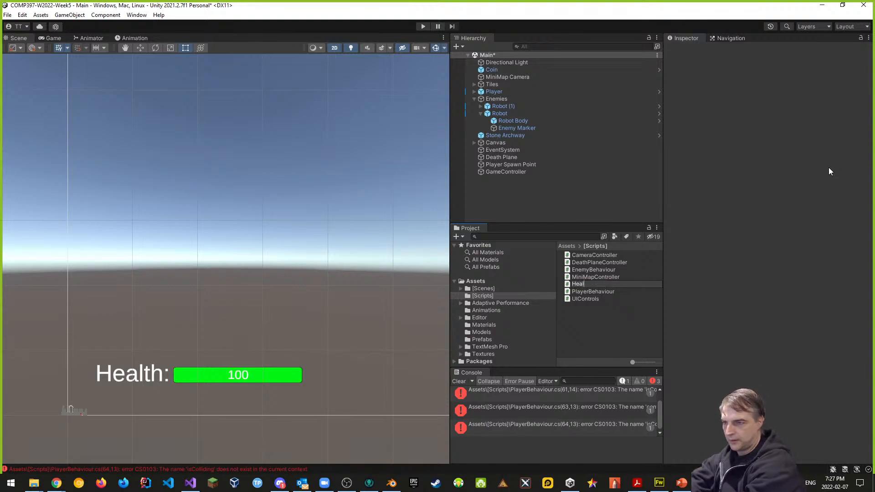
{"action": "type", "text": "thController"}
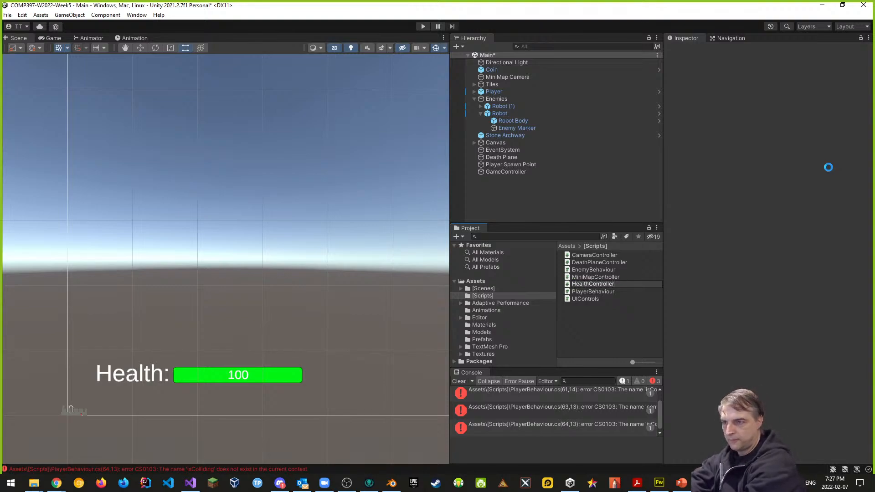
{"action": "key", "text": "Return"}
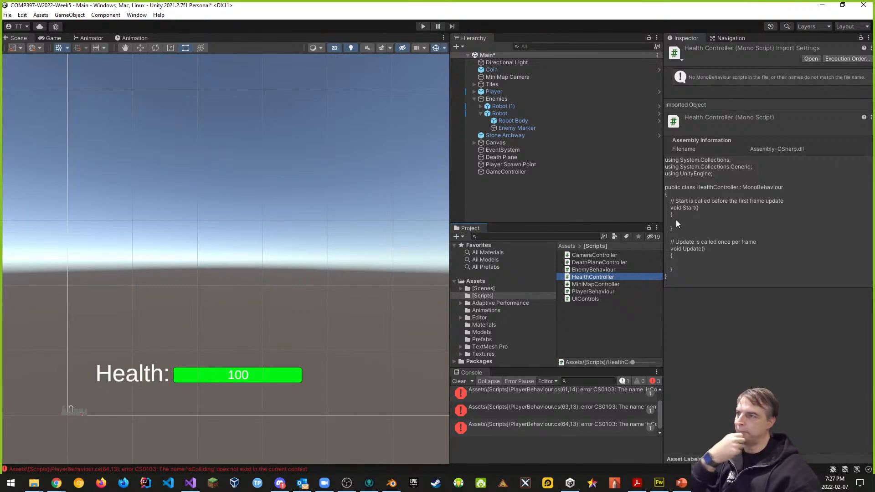
- Try to attach the HealthController script to the Robot Body object under Robot, and dismiss the message
{"action": "left_click", "coordinate": [504, 121]}
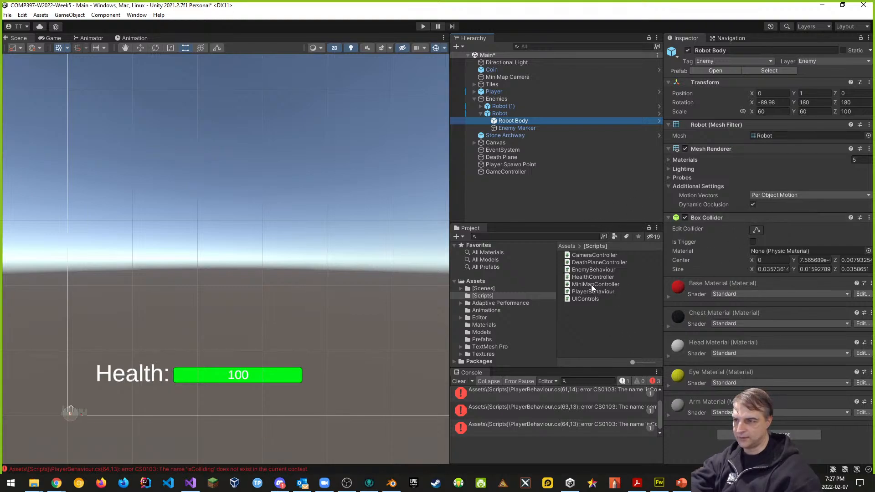
{"action": "mouse_move", "coordinate": [590, 279]}
{"action": "left_mouse_down"}
{"action": "mouse_move", "coordinate": [617, 286]}
{"action": "mouse_move", "coordinate": [769, 431]}
{"action": "left_mouse_up"}
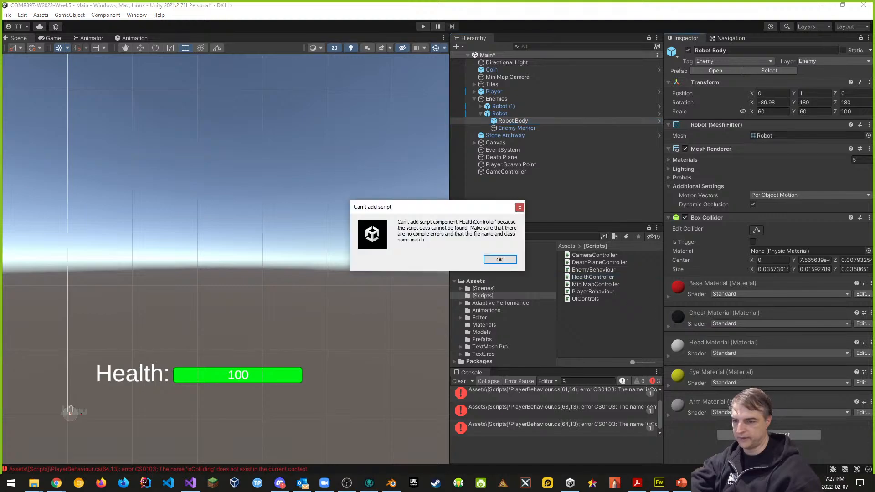
{"action": "left_click", "coordinate": [500, 260]}
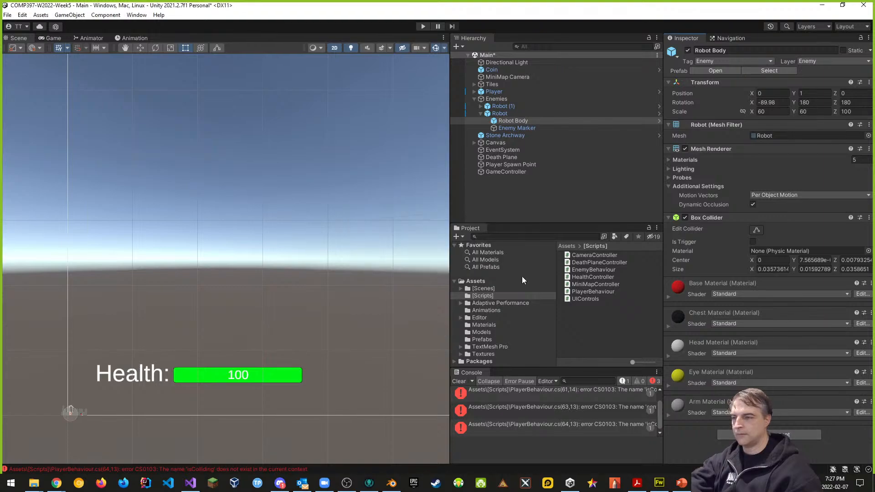
- Delete the HealthController script from the [Scripts] folder
{"action": "left_click", "coordinate": [589, 278]}
{"action": "right_click", "coordinate": [587, 281]}
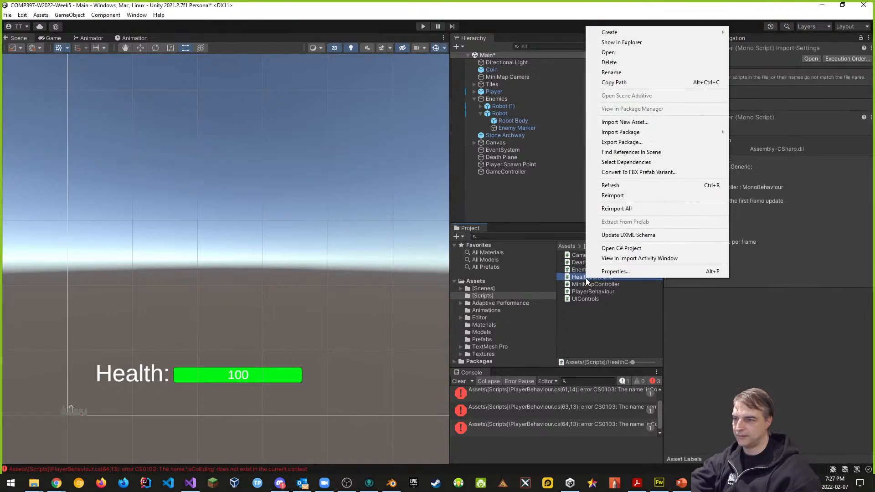
{"action": "left_click", "coordinate": [606, 61]}
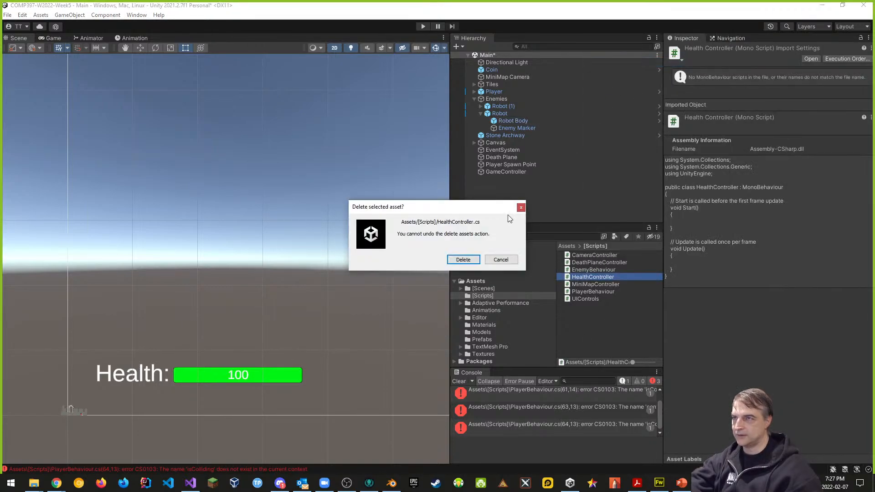
{"action": "left_click", "coordinate": [463, 260]}
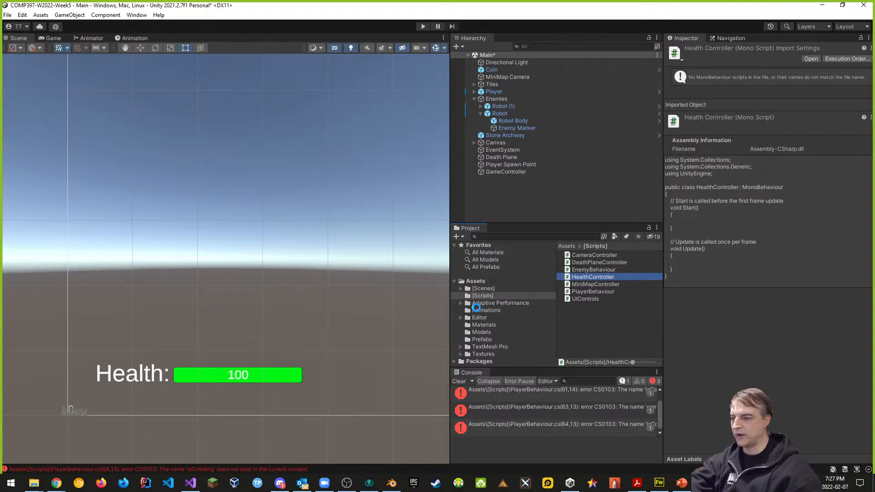
- Open PlayerBehaviour from the console error, delete the whole OnControllerColliderHit method, save the script, and check the remaining code
{"action": "double_click", "coordinate": [526, 391]}
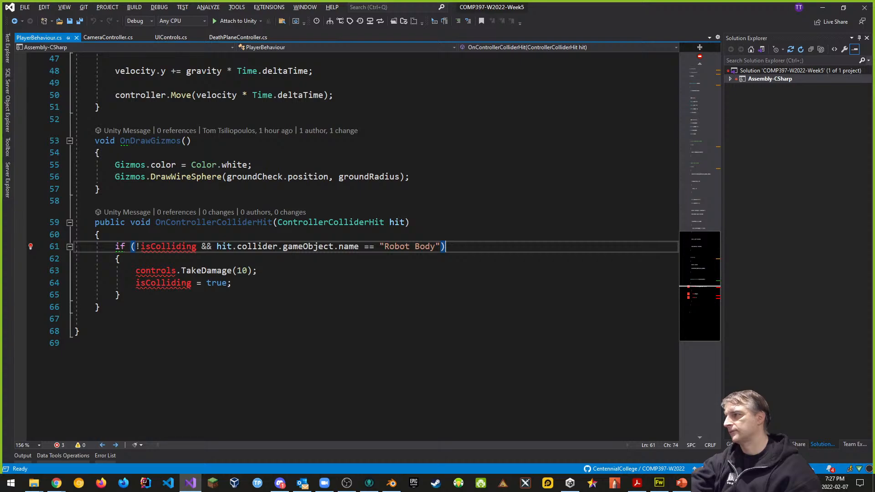
{"action": "left_click_drag", "start_coordinate": [102, 308], "coordinate": [80, 222]}
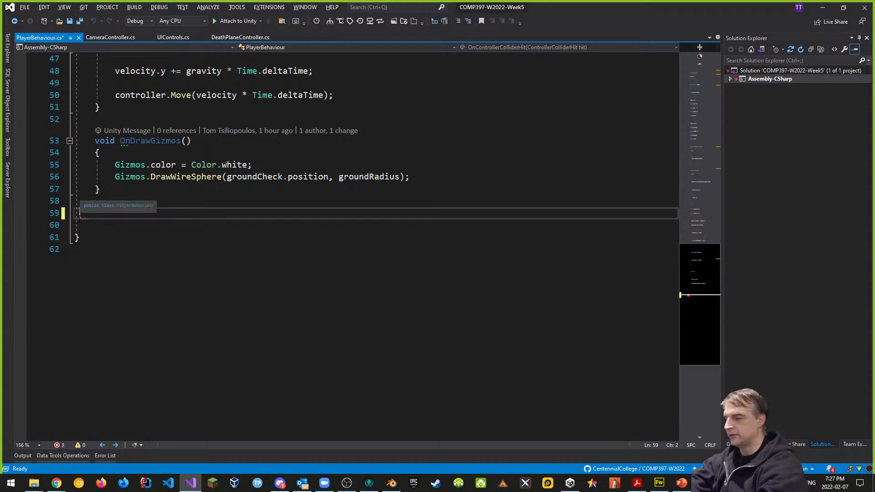
{"action": "key", "text": "Delete"}
{"action": "scroll", "coordinate": [367, 259], "scroll_direction": "up", "scroll_amount": 15}
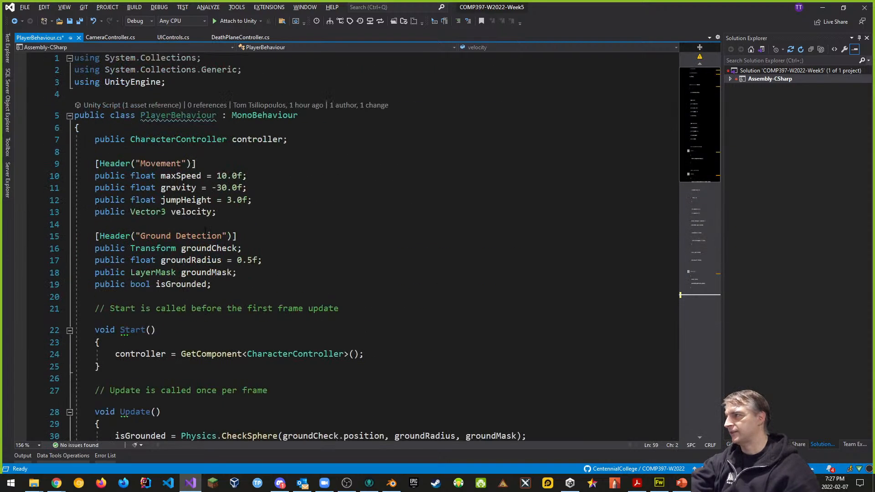
{"action": "scroll", "coordinate": [367, 259], "scroll_direction": "down", "scroll_amount": 10}
{"action": "scroll", "coordinate": [368, 259], "scroll_direction": "down", "scroll_amount": 3}
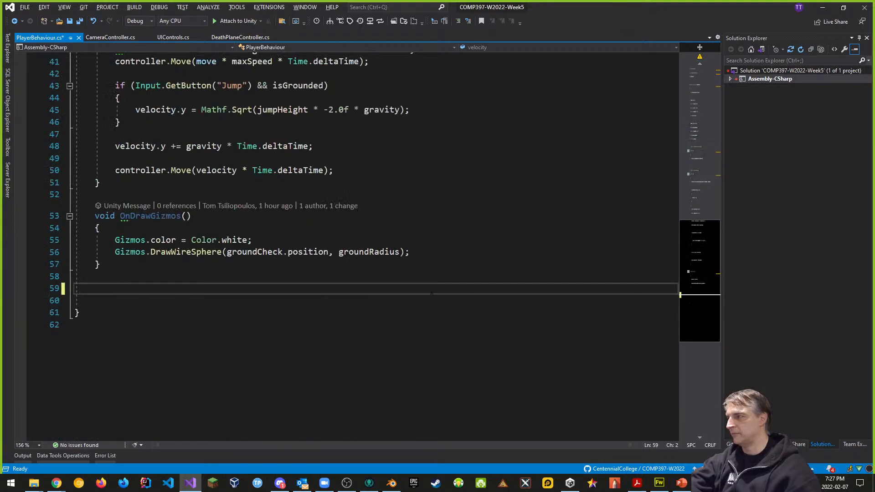
{"action": "key", "text": "ctrl+s"}
{"action": "scroll", "coordinate": [313, 325], "scroll_direction": "up", "scroll_amount": 13}
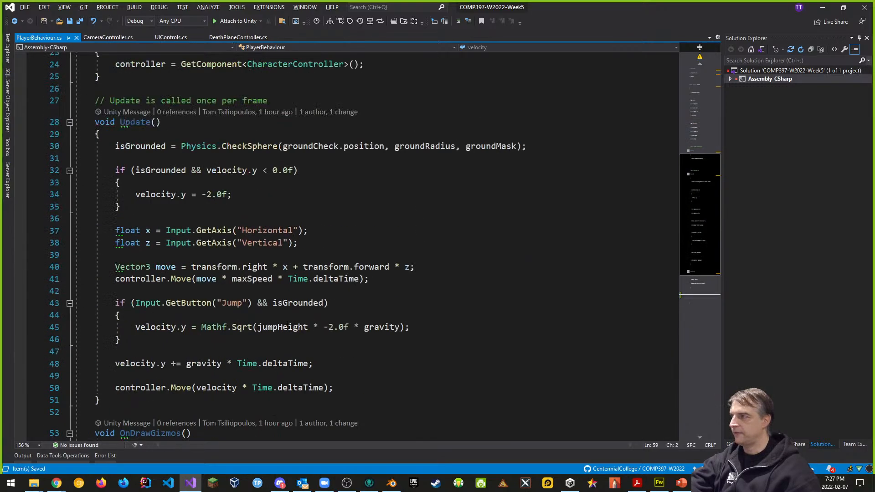
{"action": "scroll", "coordinate": [304, 346], "scroll_direction": "down", "scroll_amount": 3}
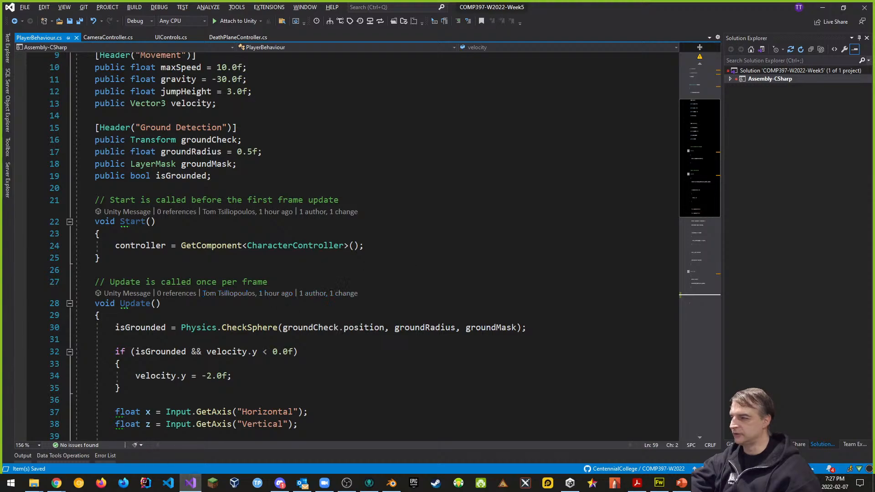
- Return to Unity and create a new C# script named HealthController in the [Scripts] folder
{"action": "key", "text": "alt+Tab"}
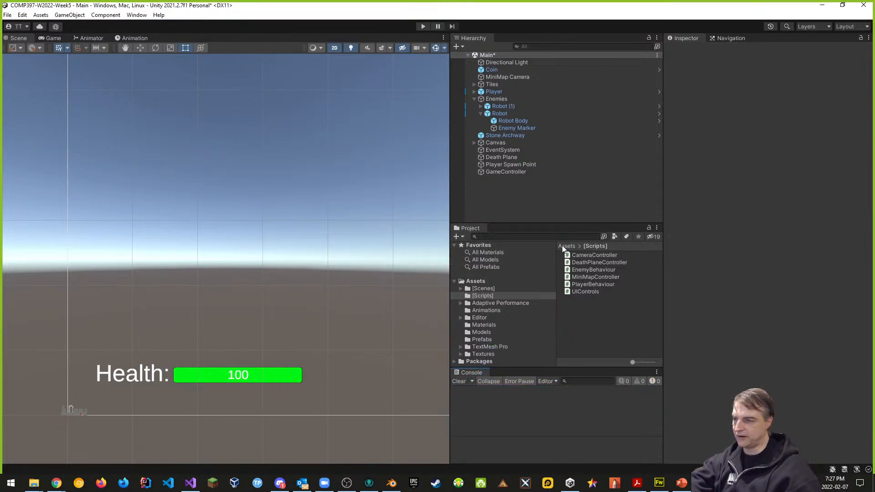
{"action": "right_click", "coordinate": [578, 319]}
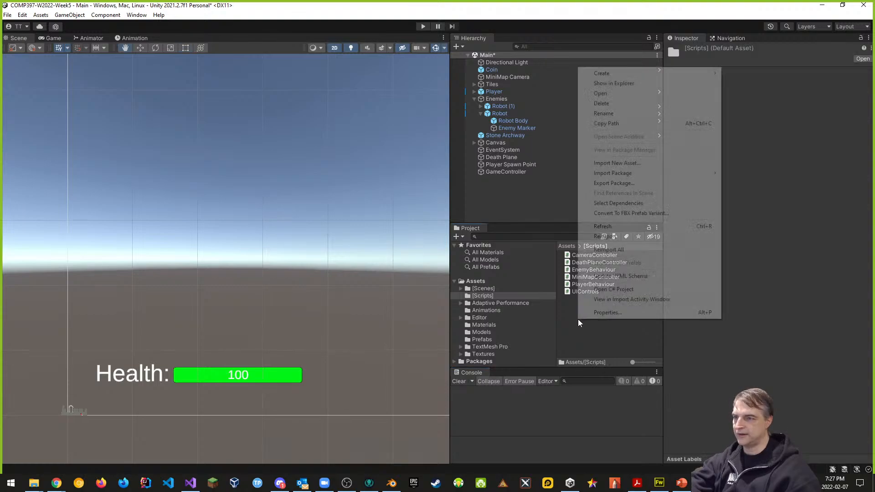
{"action": "mouse_move", "coordinate": [637, 78]}
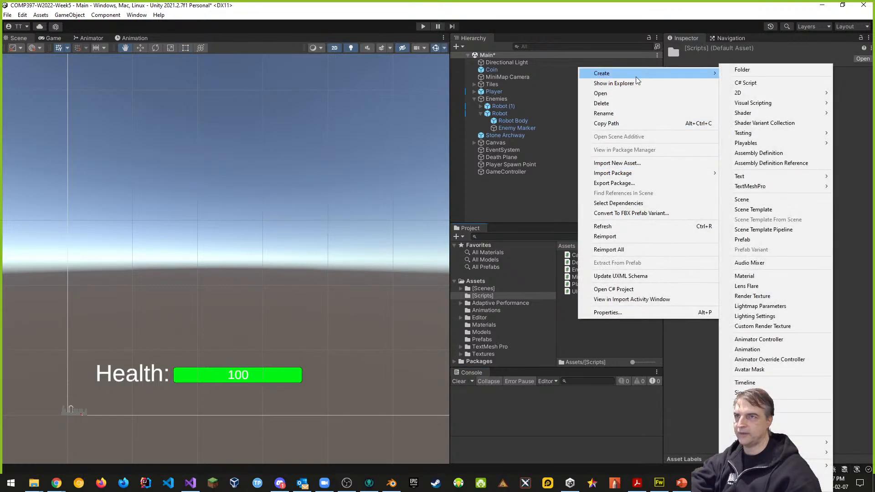
{"action": "left_click", "coordinate": [748, 83]}
{"action": "type", "text": "Heal"}
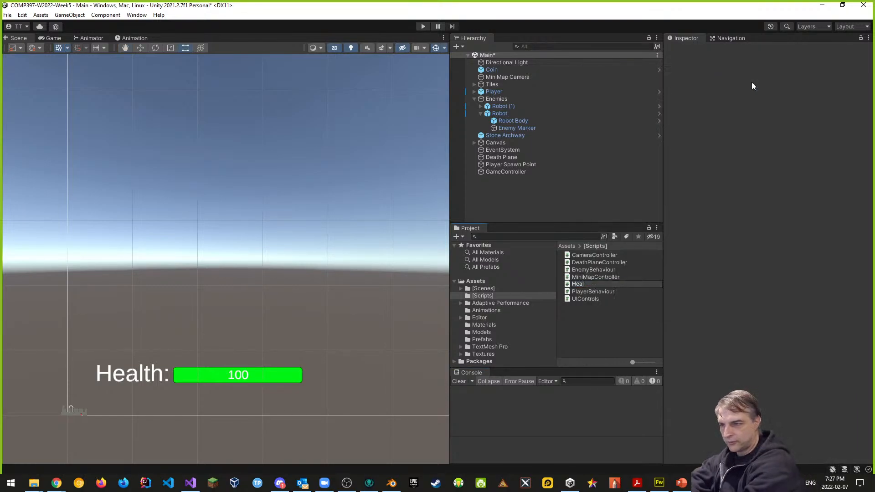
{"action": "type", "text": "thController"}
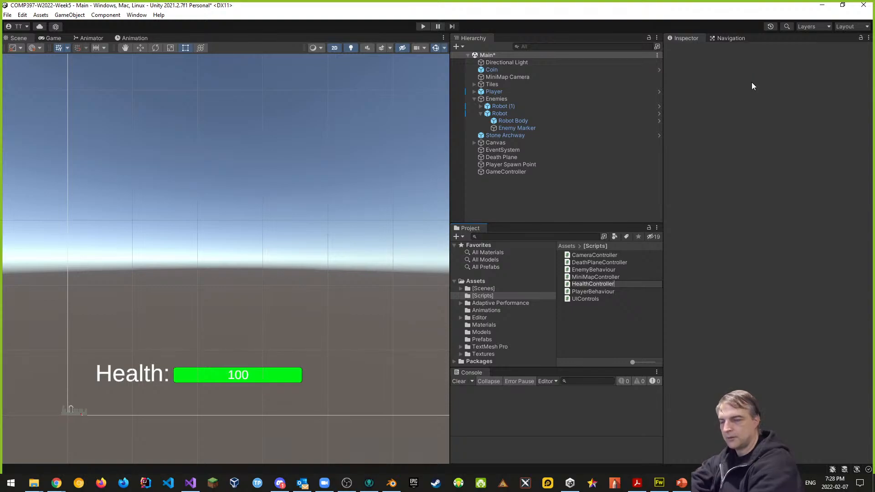
{"action": "key", "text": "Return"}
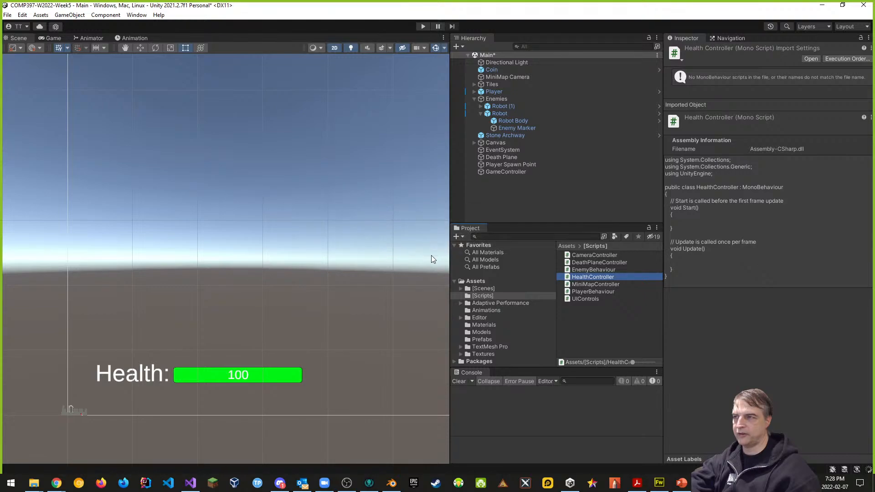
- Attach the HealthController script to the Robot Body under Robot, and apply all of Robot's overrides to its prefab
{"action": "left_click", "coordinate": [515, 122]}
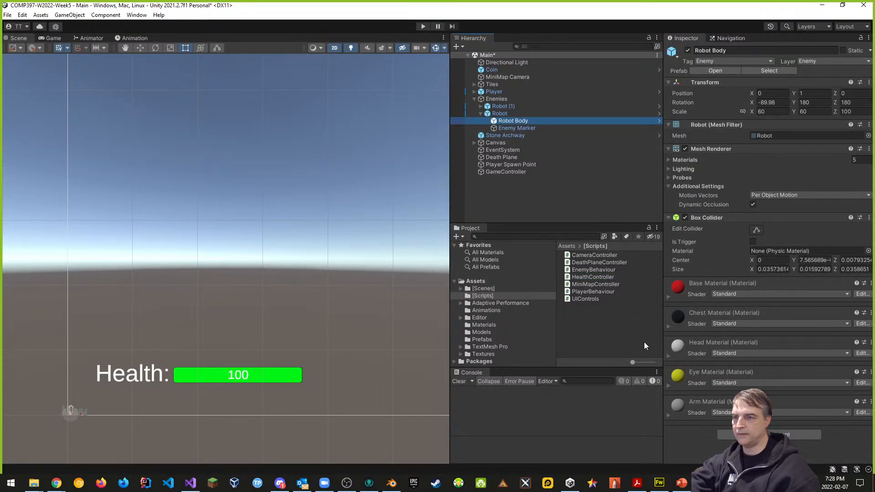
{"action": "mouse_move", "coordinate": [591, 278]}
{"action": "left_mouse_down"}
{"action": "mouse_move", "coordinate": [815, 435]}
{"action": "mouse_move", "coordinate": [775, 438]}
{"action": "left_mouse_up"}
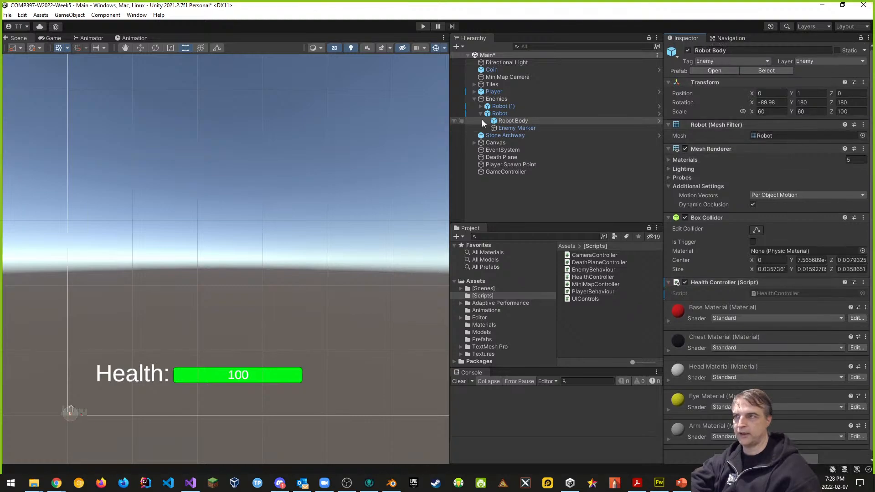
{"action": "left_click", "coordinate": [498, 113]}
{"action": "left_click", "coordinate": [836, 70]}
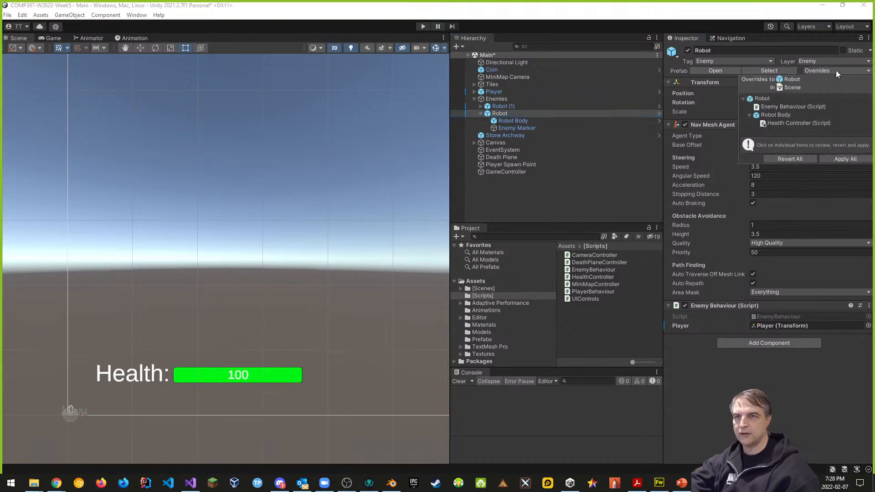
{"action": "left_click", "coordinate": [849, 160]}
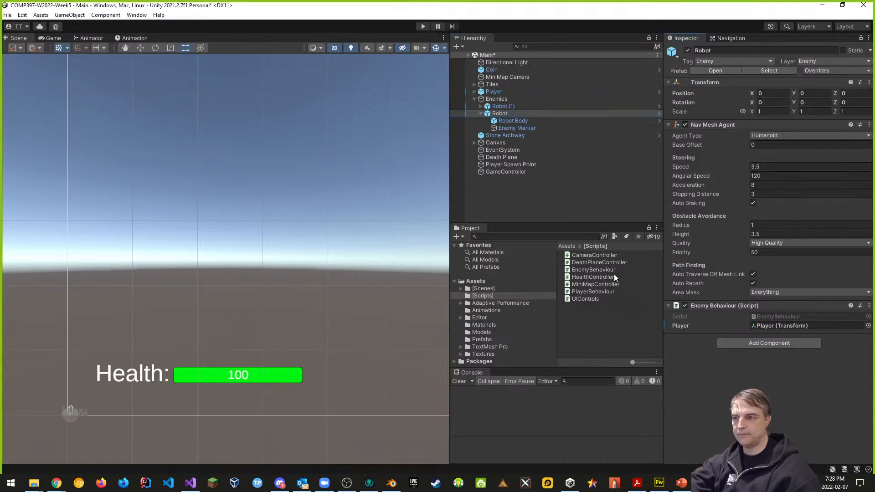
- Open the HealthController script and declare a public UIControls field named controls at the start of the class
{"action": "left_click", "coordinate": [588, 278]}
{"action": "double_click", "coordinate": [588, 277]}
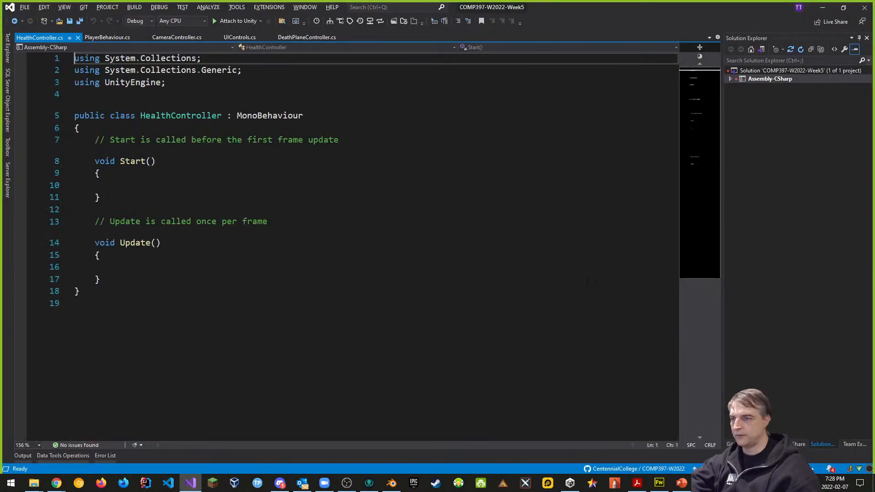
{"action": "left_click", "coordinate": [130, 129]}
{"action": "key", "text": "Return"}
{"action": "type", "text": "public"}
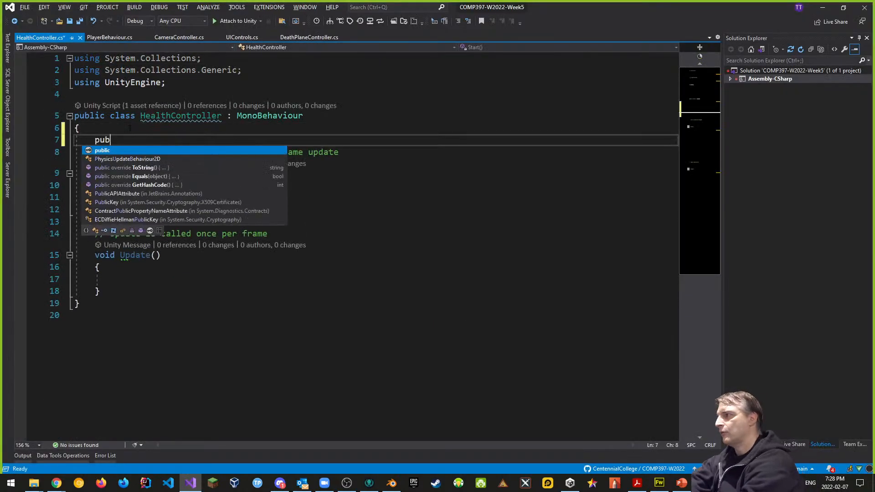
{"action": "key", "text": "BackSpace"}
{"action": "key", "text": "BackSpace"}
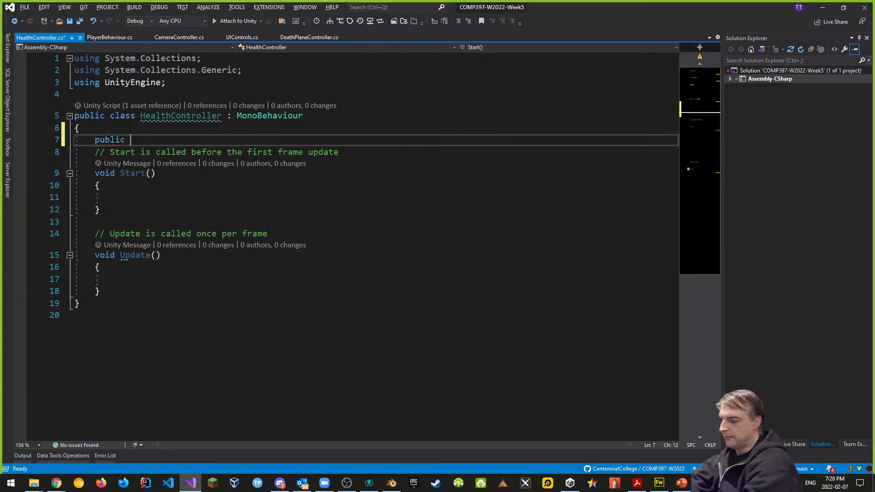
{"action": "type", "text": "UI"}
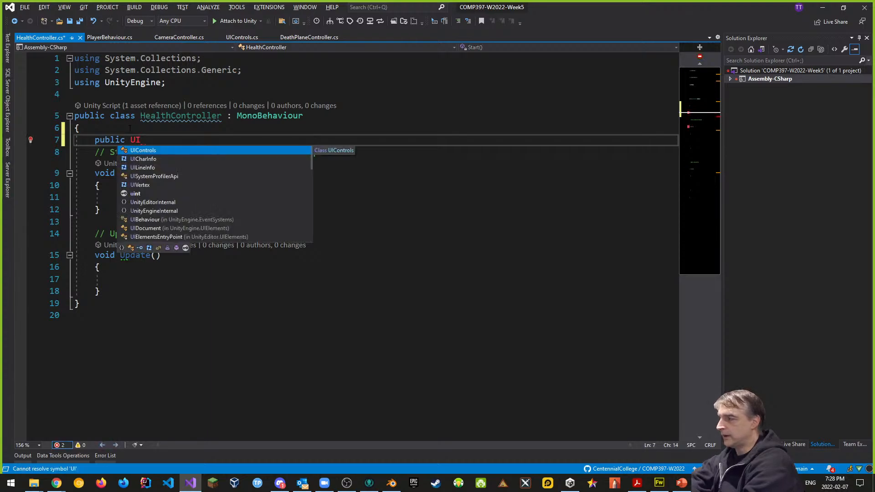
{"action": "type", "text": "Controls contr"}
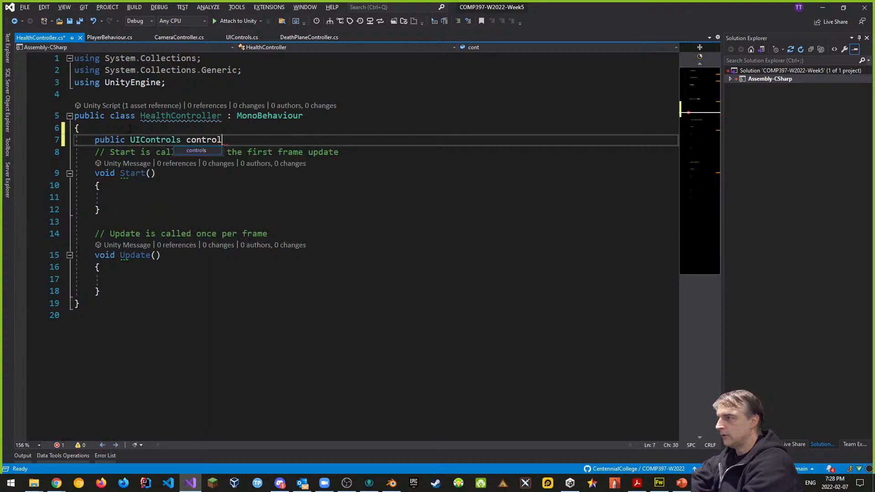
{"action": "type", "text": "ol"}
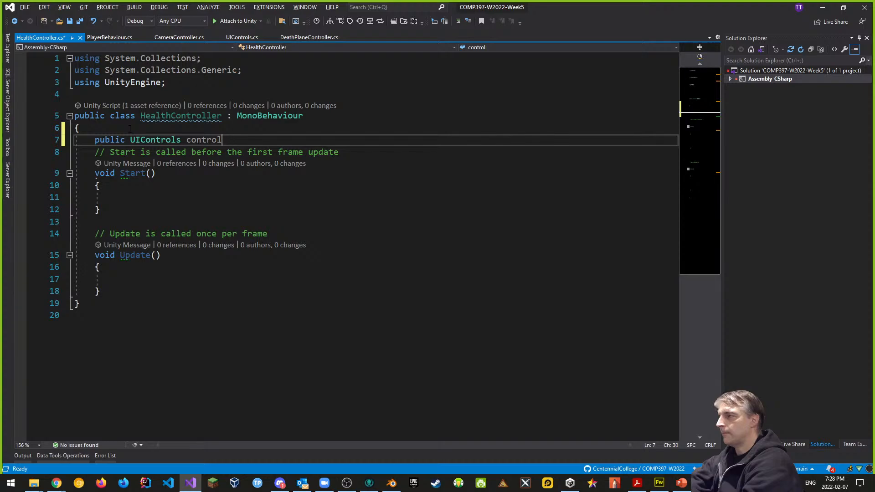
{"action": "type", "text": "s;"}
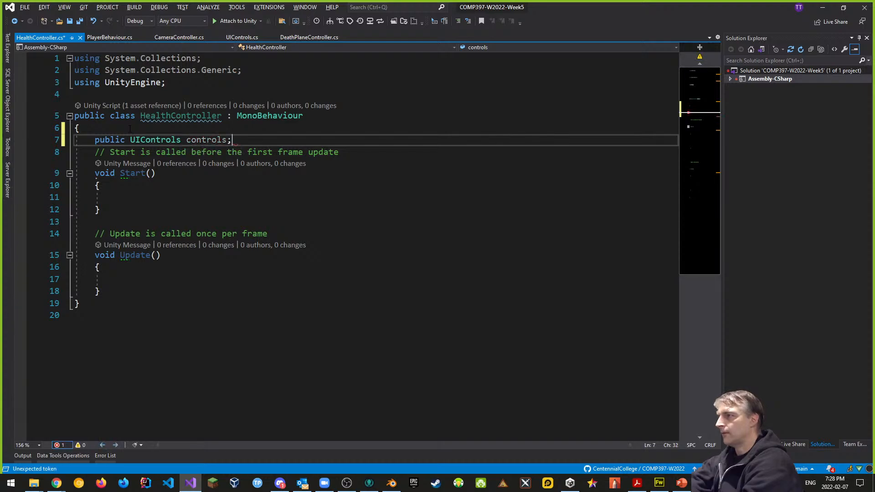
{"action": "key", "text": "Return"}
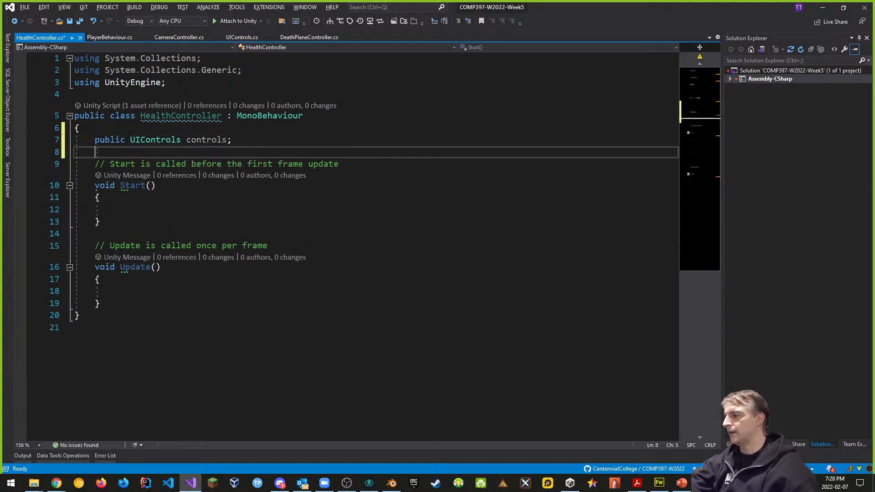
- Delete the default Start and Update methods with their comments from the HealthController class
{"action": "left_click", "coordinate": [125, 307]}
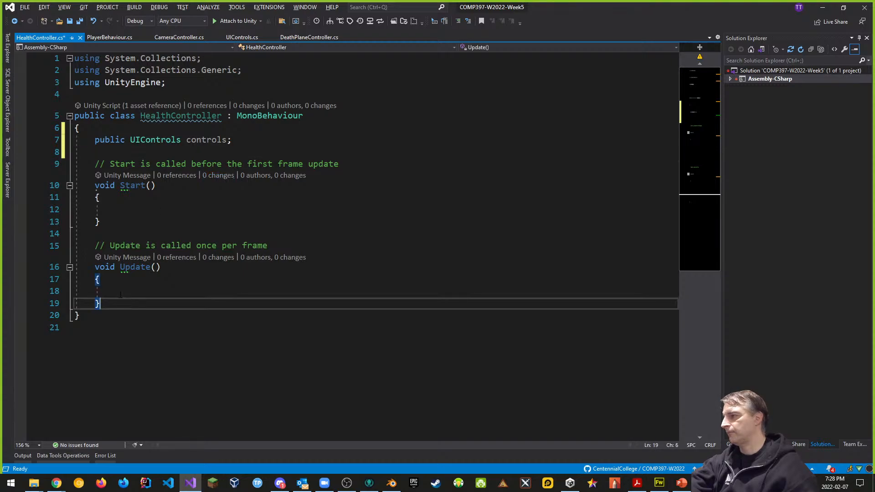
{"action": "left_click_drag", "start_coordinate": [120, 295], "coordinate": [85, 163]}
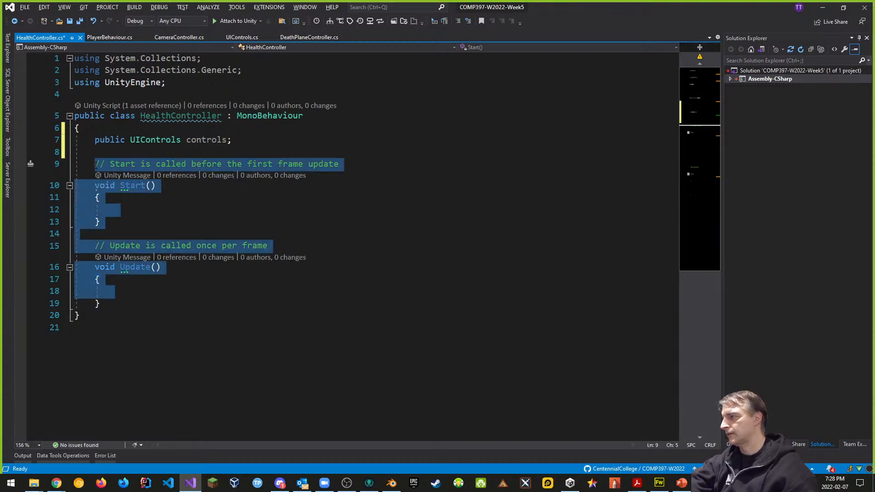
{"action": "key", "text": "Delete"}
{"action": "key", "text": "Down"}
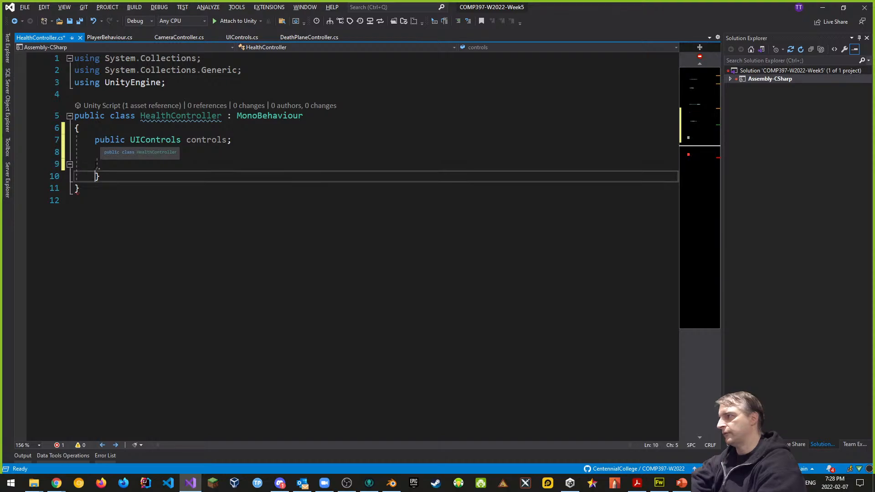
{"action": "key", "text": "Up"}
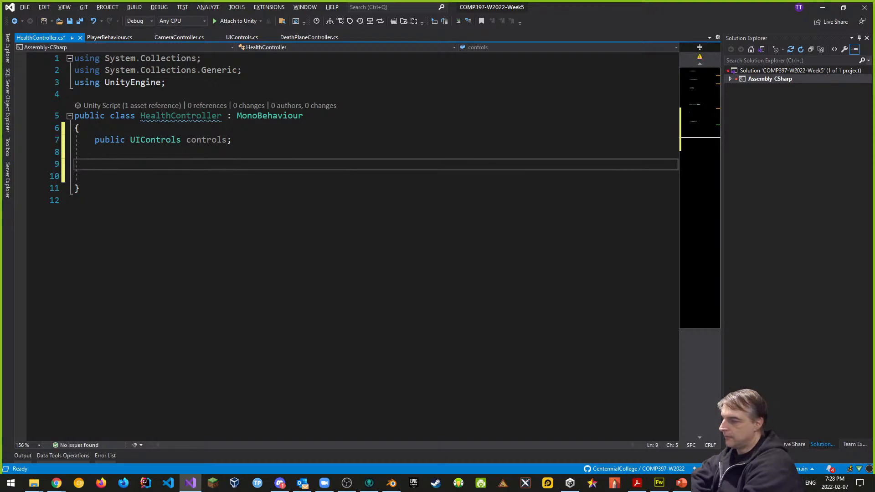
- Add an empty public void OnCollisionEnter(Collision other) method below the controls field
{"action": "type", "text": "public v"}
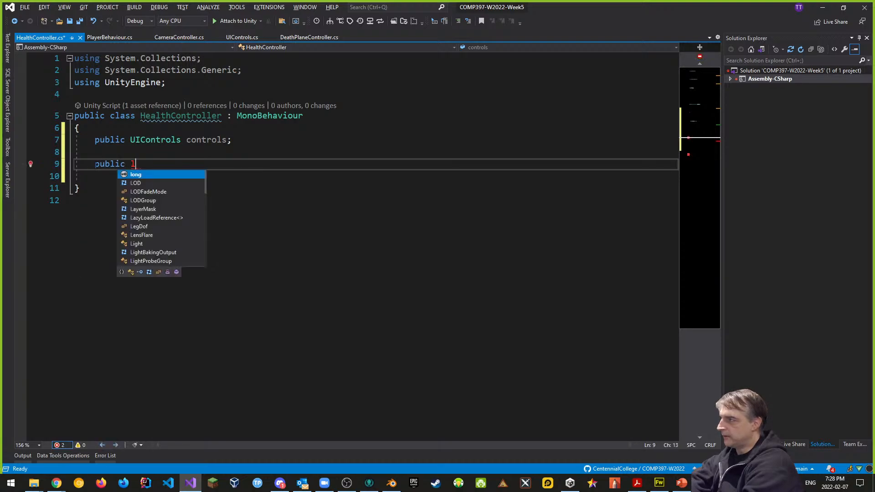
{"action": "type", "text": "oid On"}
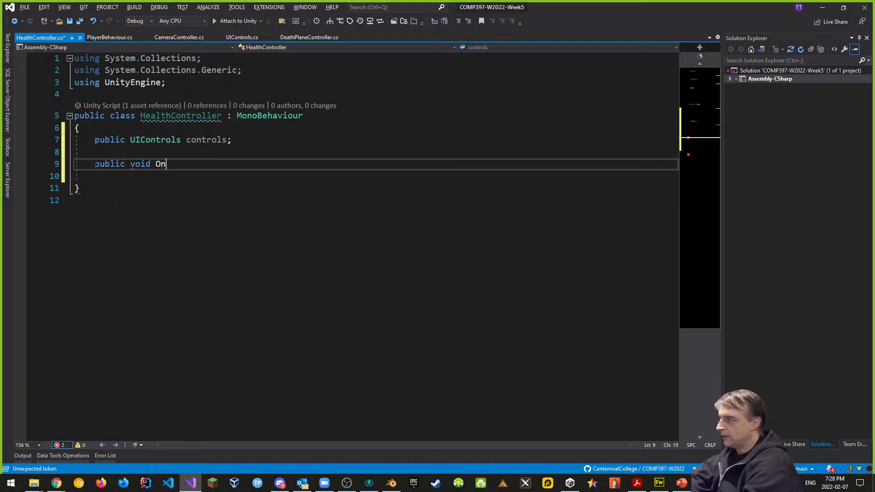
{"action": "type", "text": "Collision"}
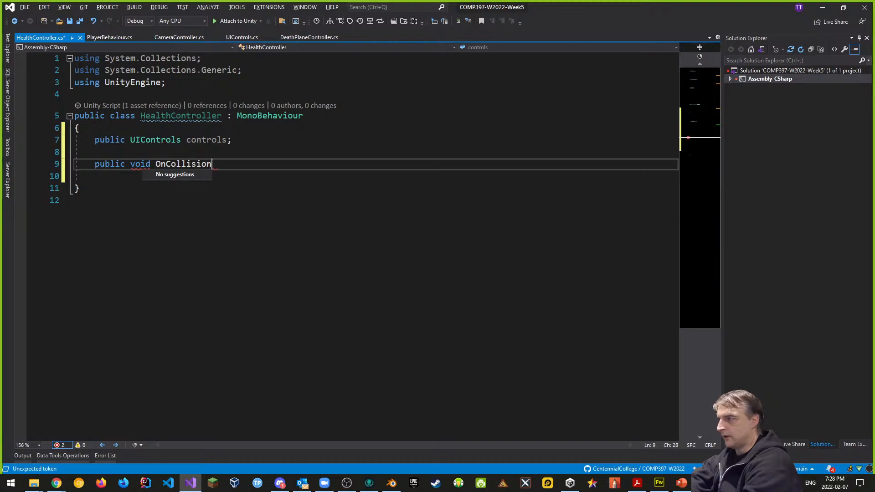
{"action": "type", "text": "Etn"}
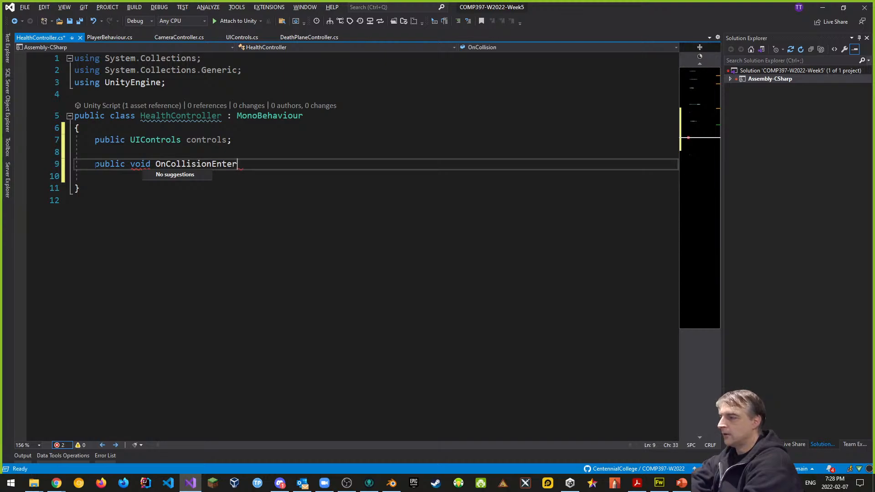
{"action": "type", "text": "2"}
{"action": "type", "text": "(Colli"}
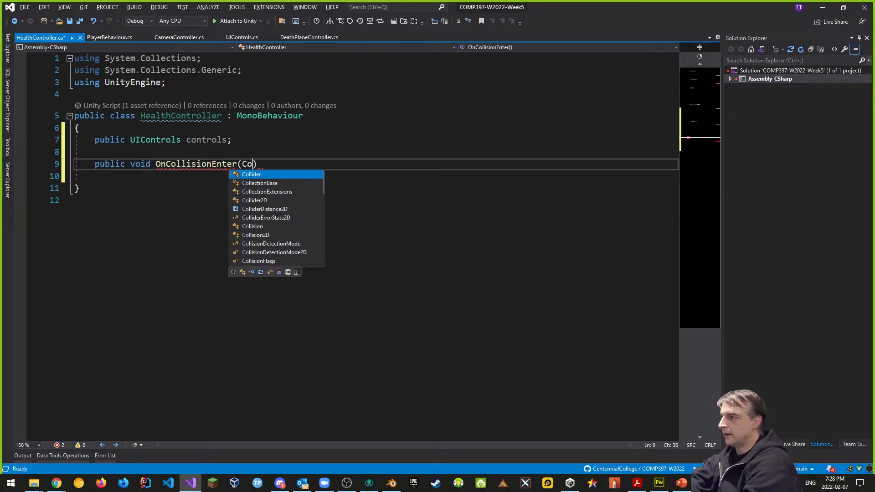
{"action": "type", "text": "sion "}
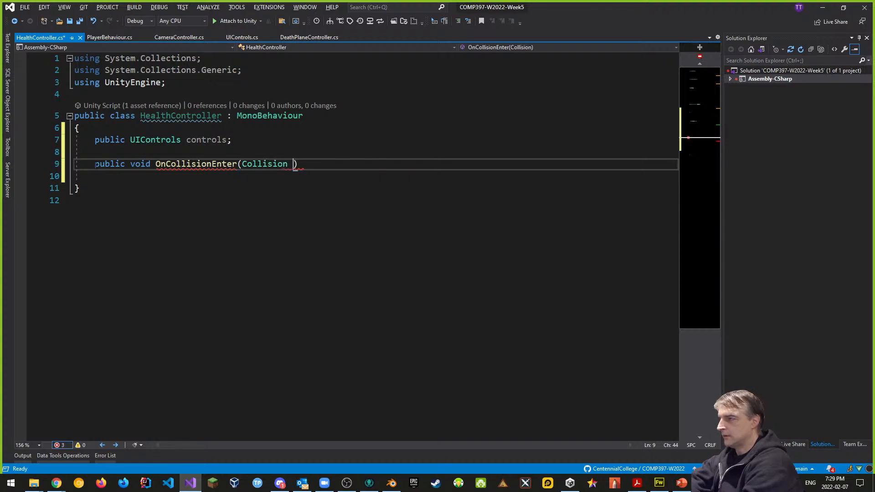
{"action": "type", "text": "oht"}
{"action": "key", "text": "BackSpace"}
{"action": "key", "text": "BackSpace"}
{"action": "type", "text": "ther"}
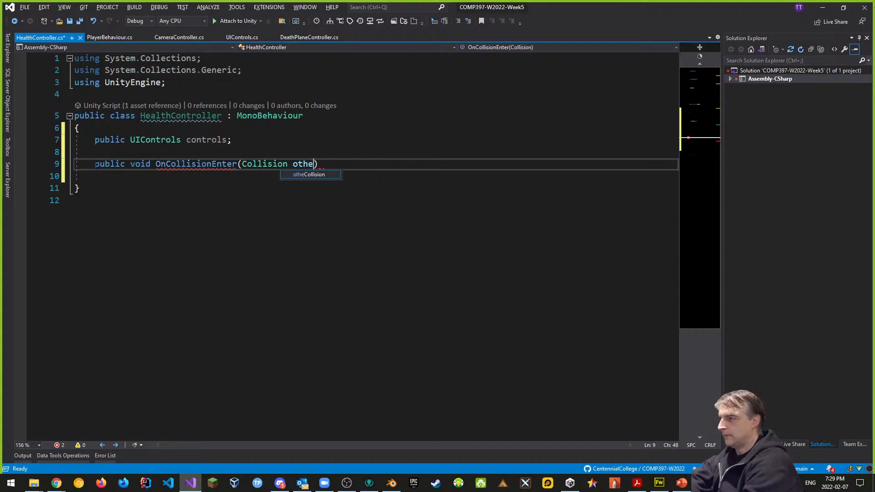
{"action": "key", "text": "End"}
{"action": "key", "text": "Return"}
{"action": "type", "text": "{"}
{"action": "key", "text": "Return"}
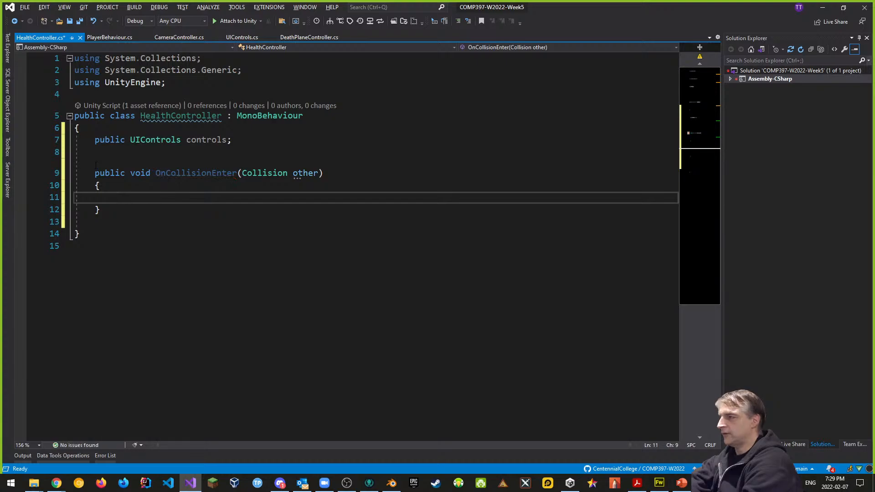
- Add Debug.Log("Collision"); inside OnCollisionEnter and save the script, keeping only one copy of the line
{"action": "type", "text": "Debug."}
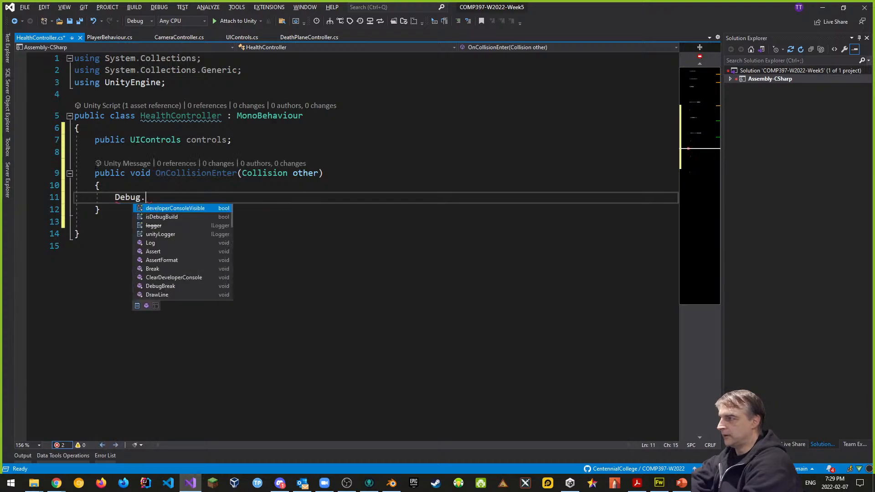
{"action": "type", "text": "Log(\"Collision\");"}
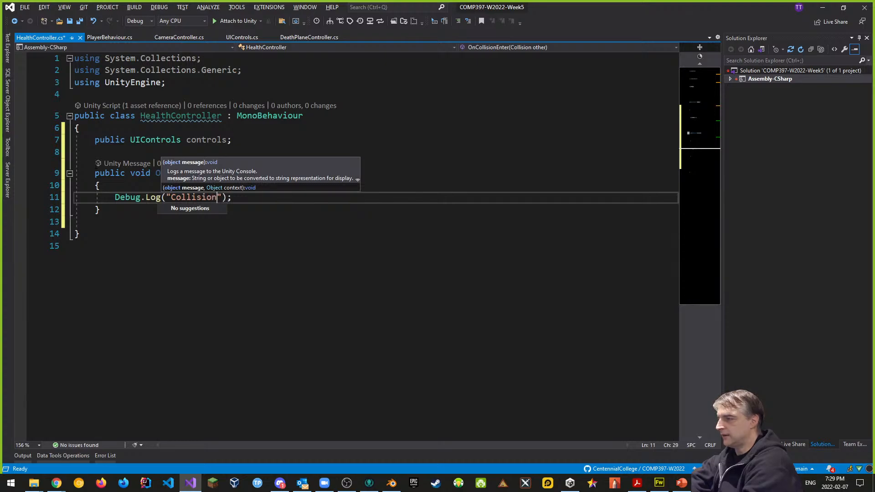
{"action": "key", "text": "ctrl+s"}
{"action": "key", "text": "ctrl+d"}
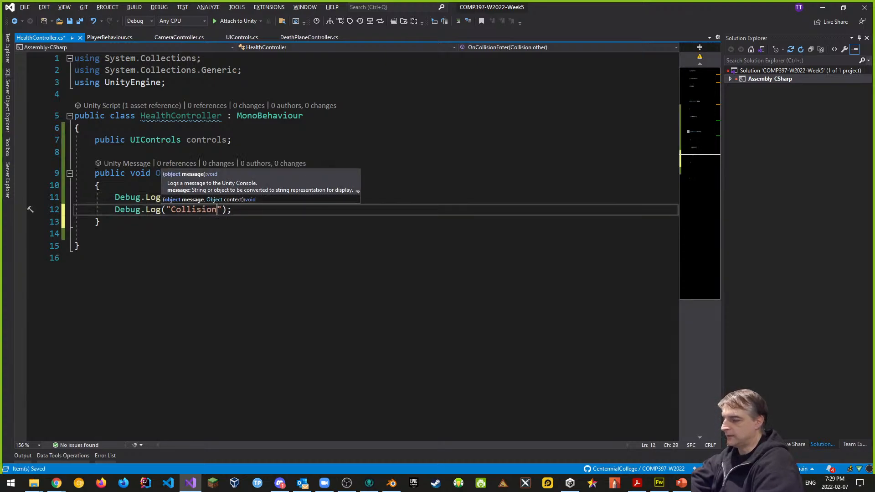
{"action": "key", "text": "ctrl+z"}
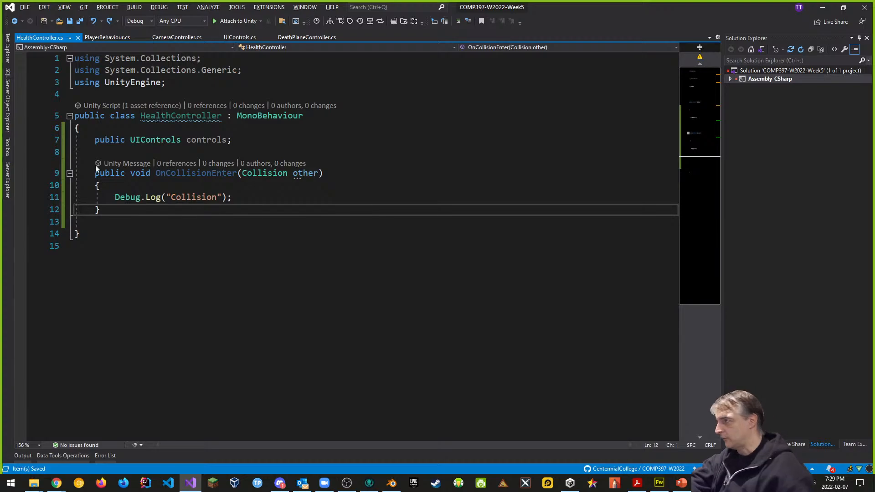
- Switch to Unity and assign GameController to the Health Controller's Controls field on the Robot Body under Robot
{"action": "key", "text": "alt+Tab"}
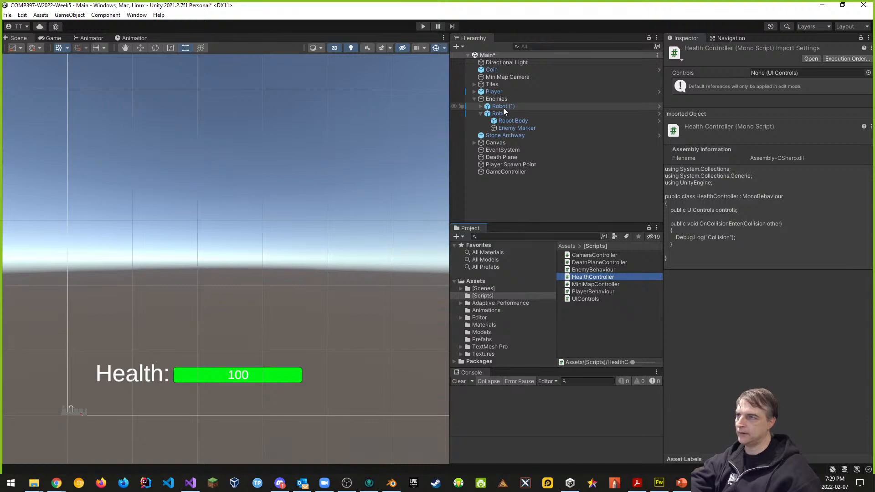
{"action": "left_click", "coordinate": [517, 122]}
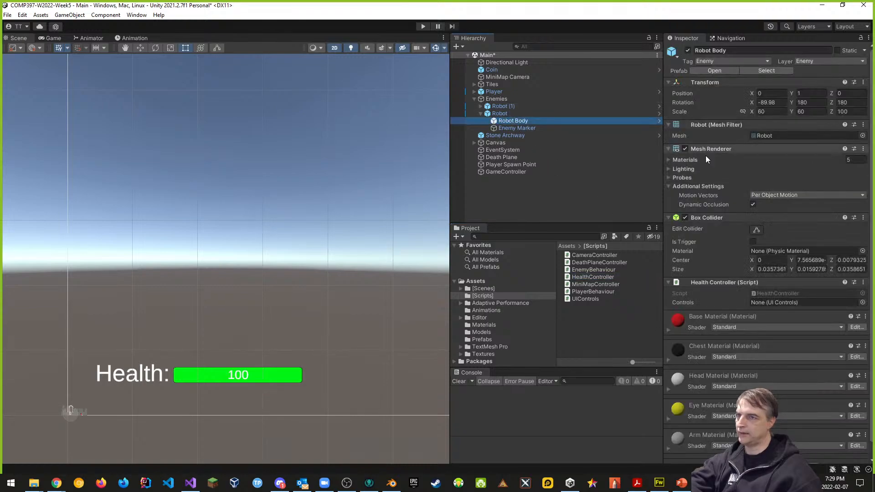
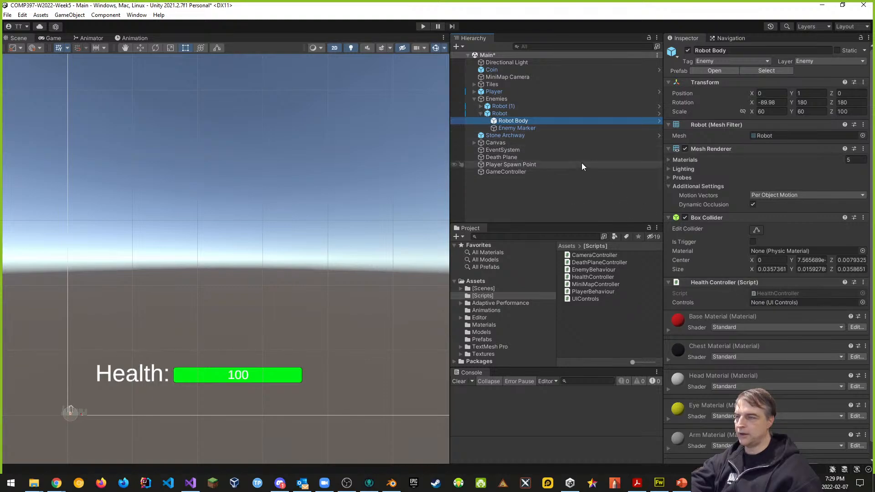
{"action": "left_click_drag", "start_coordinate": [507, 171], "coordinate": [802, 302]}
- Assign GameController to the Health Controller's Controls field on the Robot Body under Robot (1)
{"action": "left_click", "coordinate": [494, 99]}
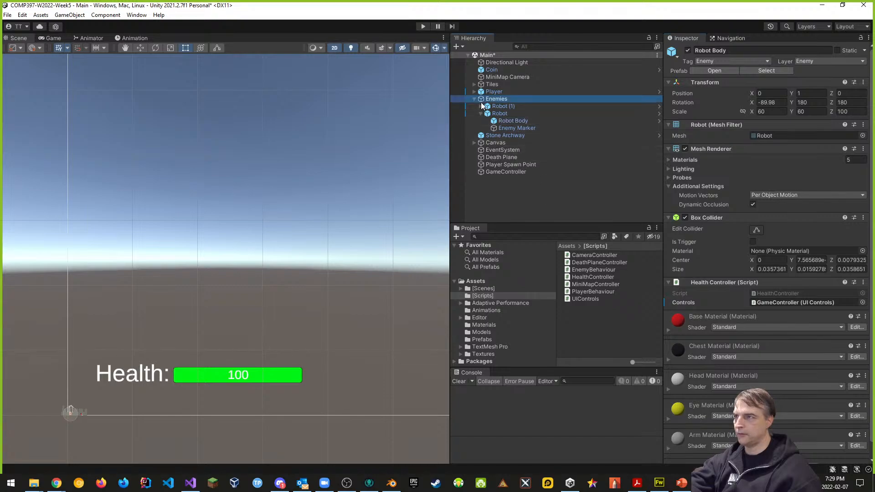
{"action": "left_click", "coordinate": [481, 106]}
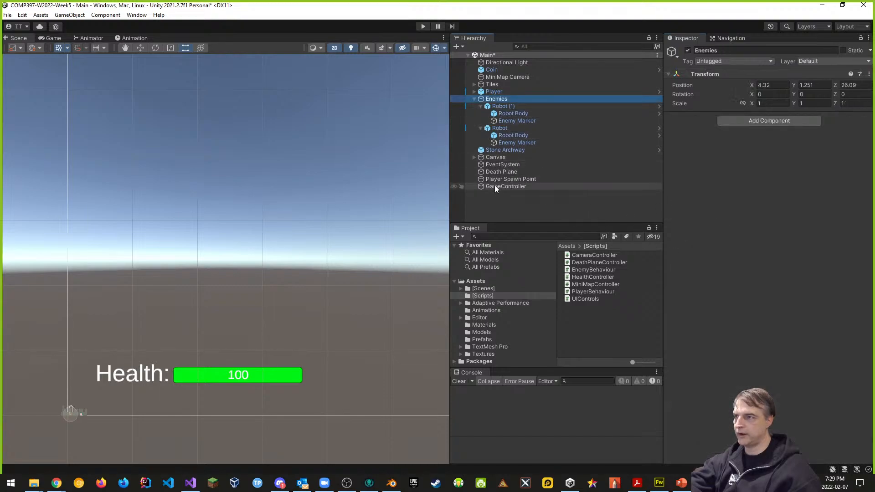
{"action": "left_click", "coordinate": [512, 108]}
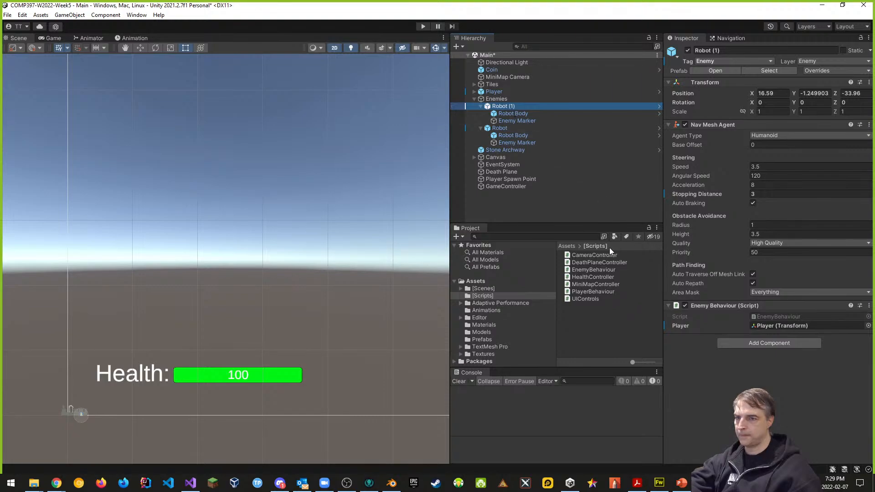
{"action": "left_click", "coordinate": [519, 114]}
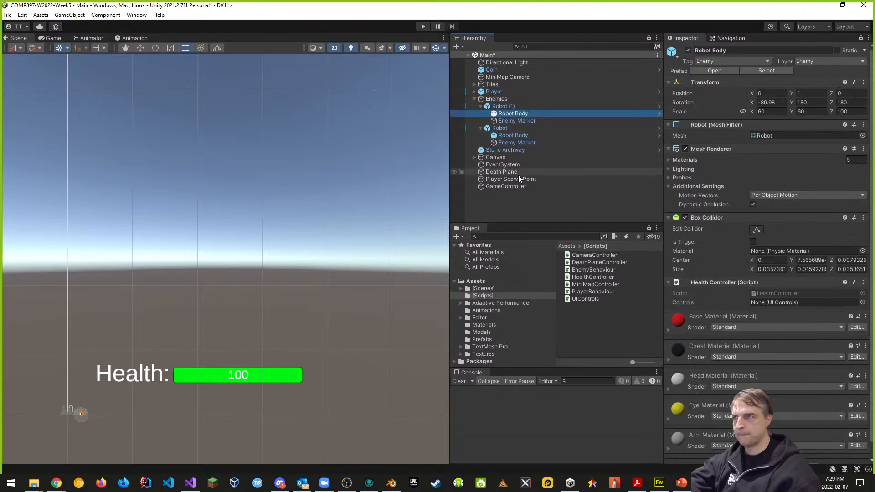
{"action": "left_click_drag", "start_coordinate": [509, 185], "coordinate": [802, 303]}
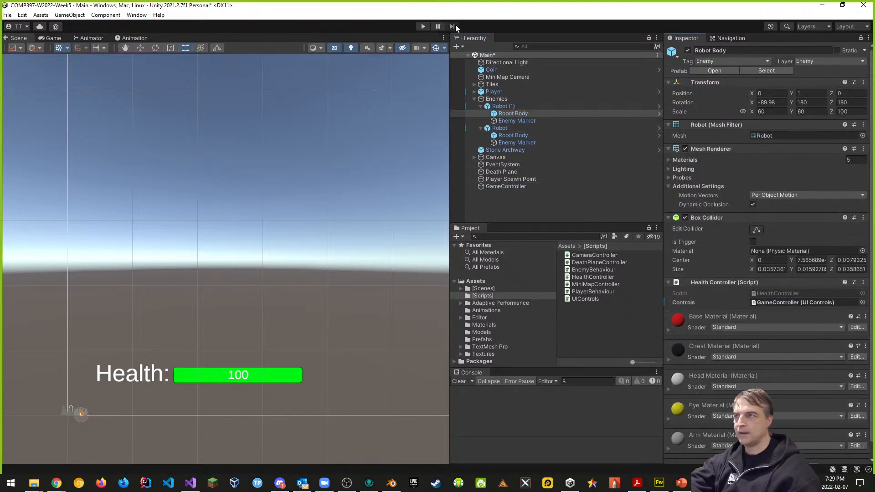
- Play the scene and walk the player into the robots to test whether a collision is logged
{"action": "left_click", "coordinate": [423, 26]}
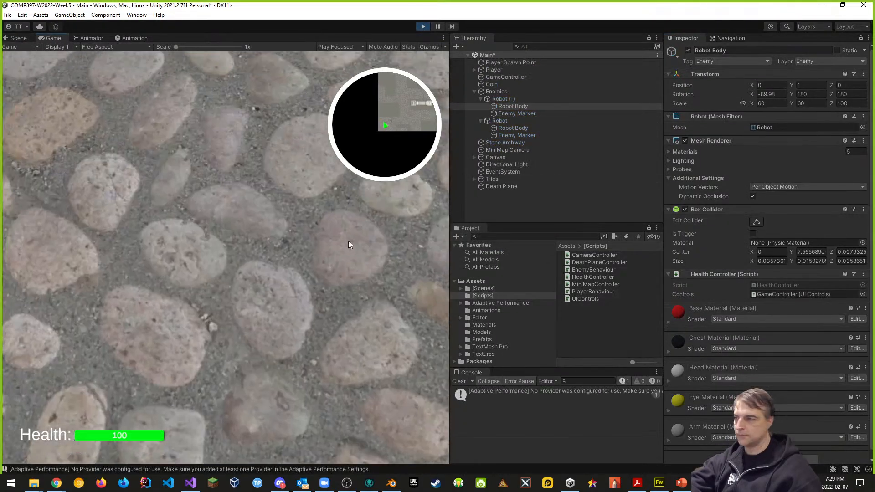
{"action": "left_click", "coordinate": [342, 242]}
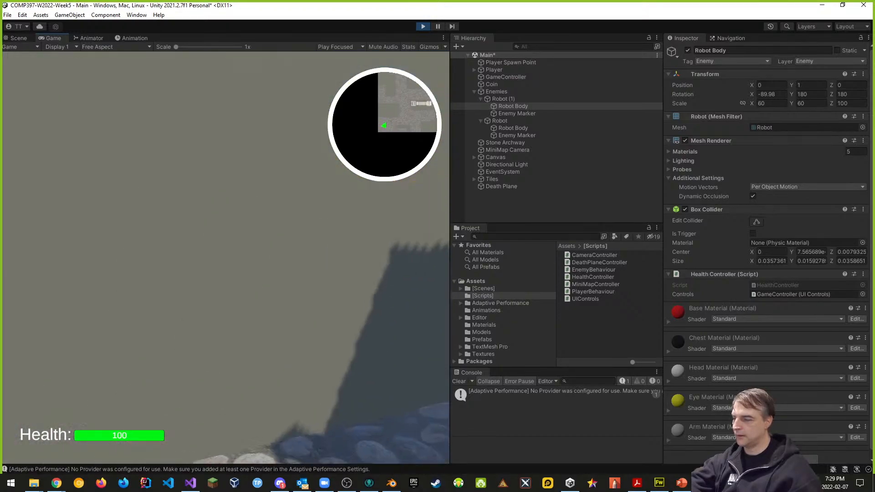
{"action": "key", "text": "w"}
{"action": "key", "text": "w"}
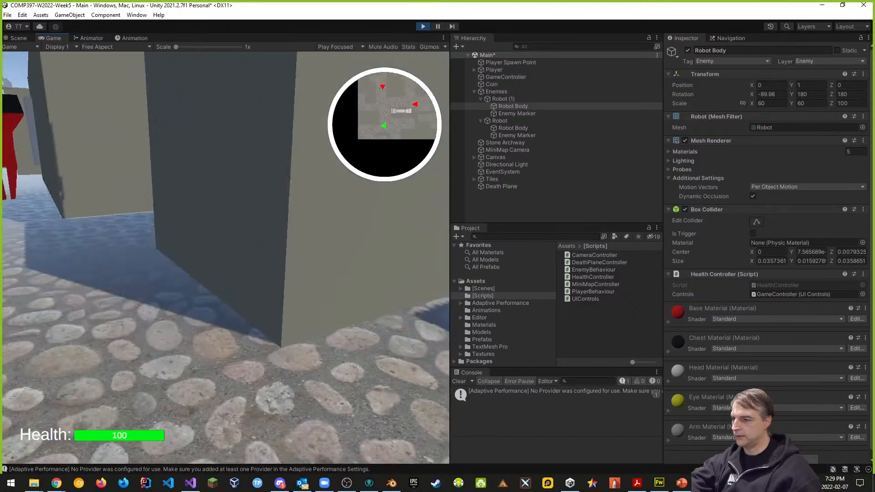
{"action": "key", "text": "w"}
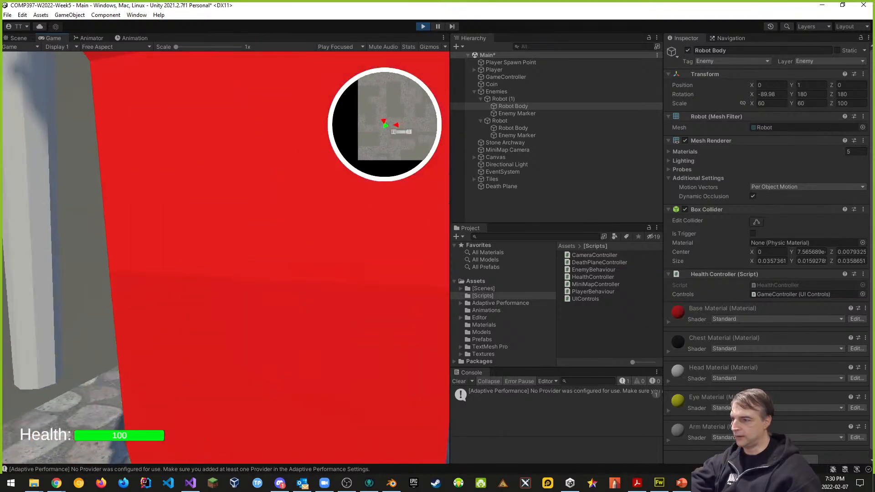
{"action": "key", "text": "s"}
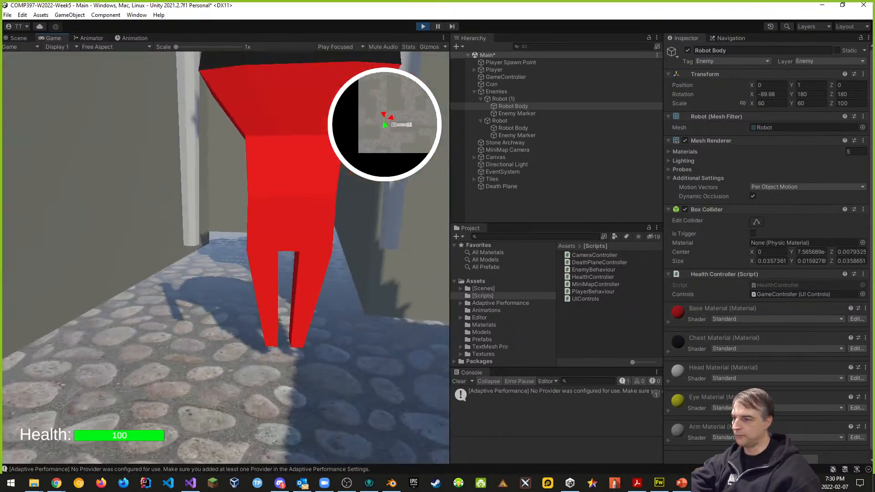
{"action": "key", "text": "s"}
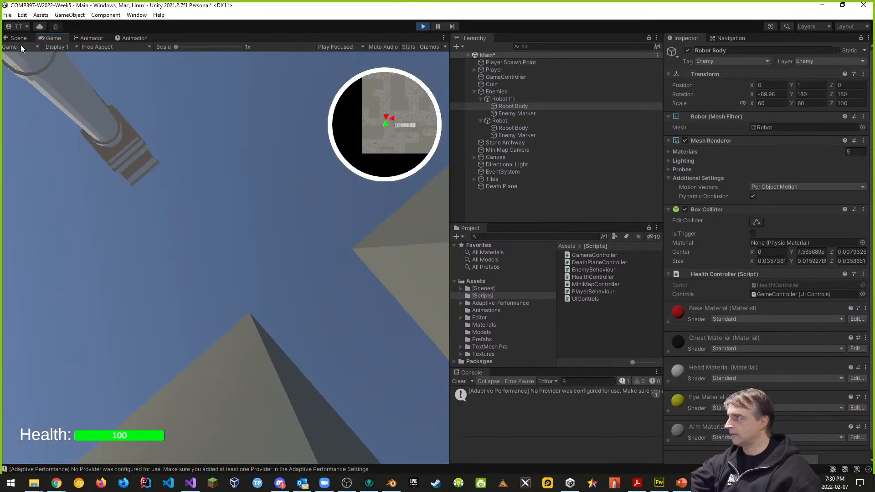
- In the running scene's 3D view, move the Player toward the robots to test for a collision, and stop playing
{"action": "left_click", "coordinate": [19, 38]}
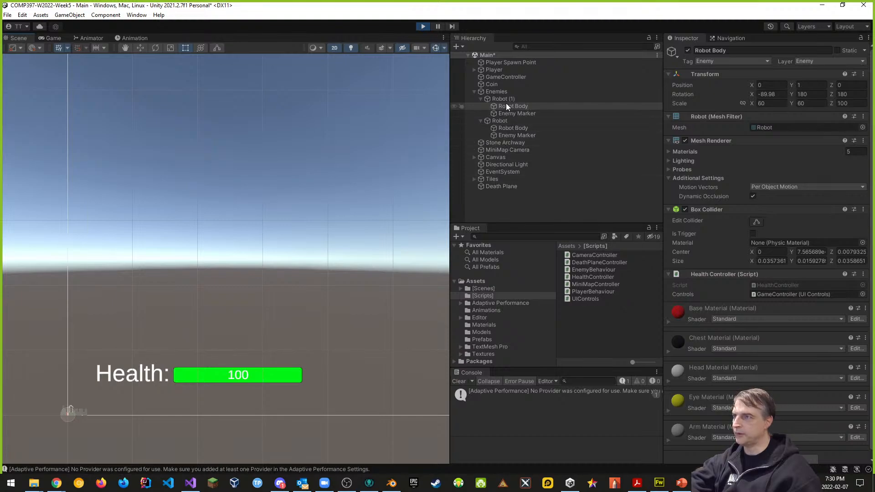
{"action": "double_click", "coordinate": [493, 70]}
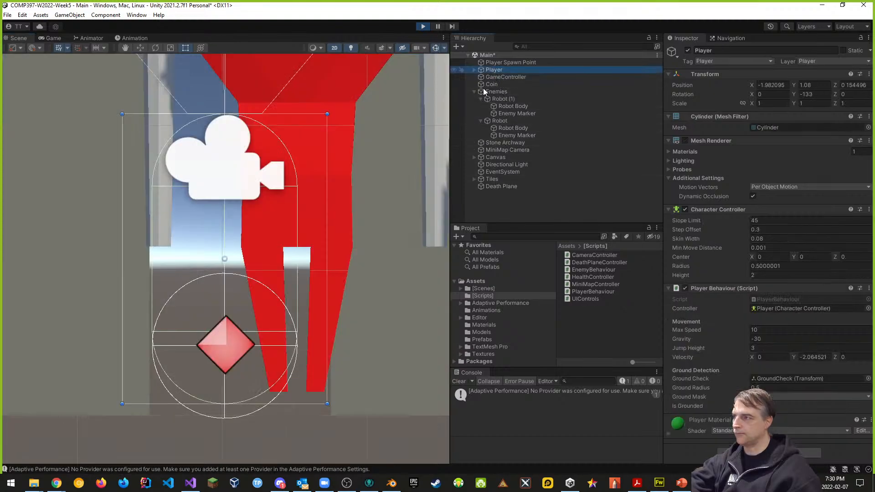
{"action": "left_click", "coordinate": [334, 48]}
{"action": "right_click_drag", "start_coordinate": [286, 144], "coordinate": [135, 198]}
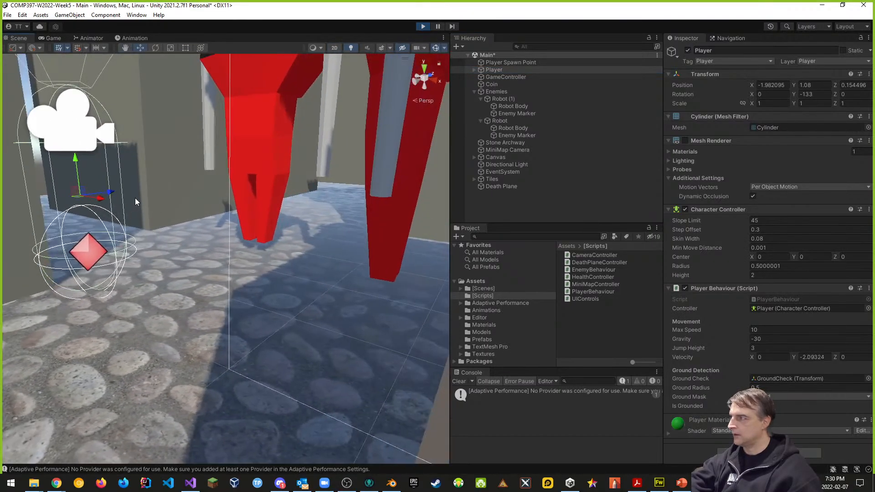
{"action": "left_click_drag", "start_coordinate": [114, 195], "coordinate": [152, 215]}
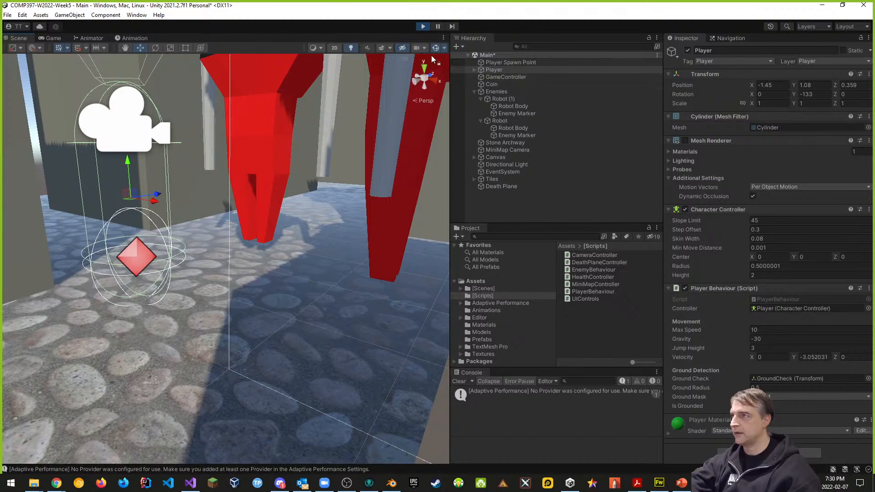
{"action": "left_click", "coordinate": [422, 27]}
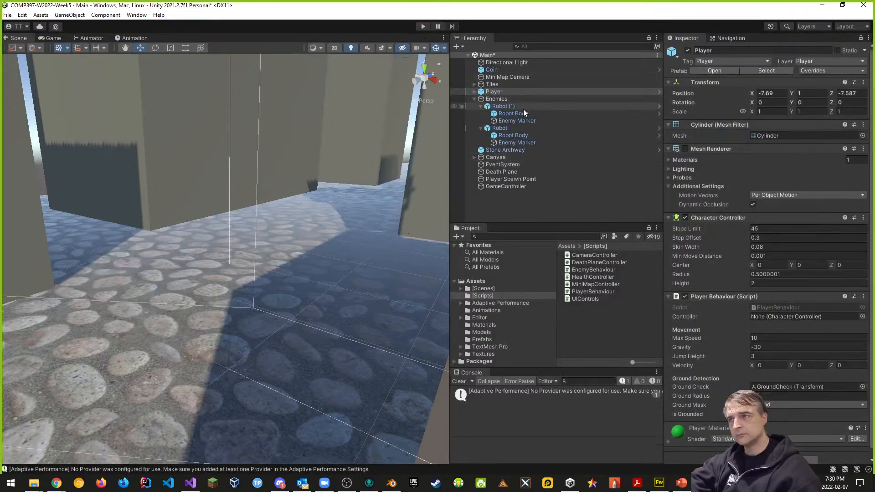
- Enable Is Trigger on the Box Colliders of both Robot Body objects and save the scene
{"action": "left_click", "coordinate": [513, 113]}
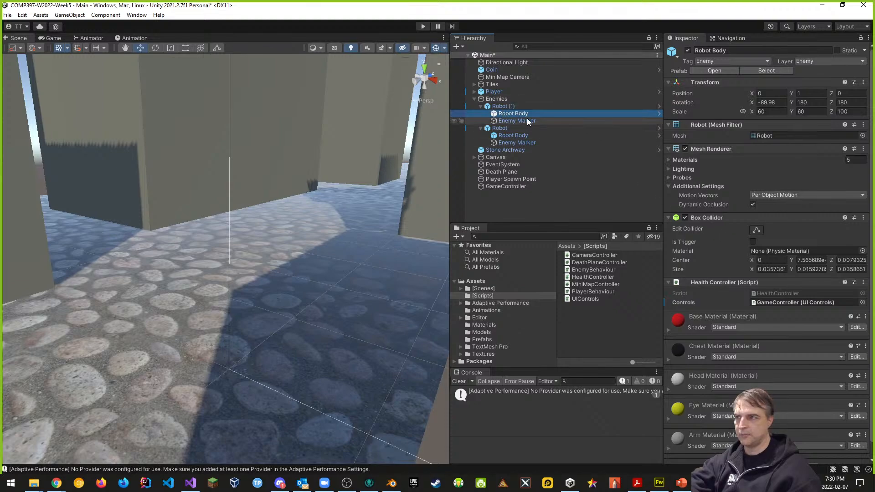
{"action": "left_click", "coordinate": [754, 242]}
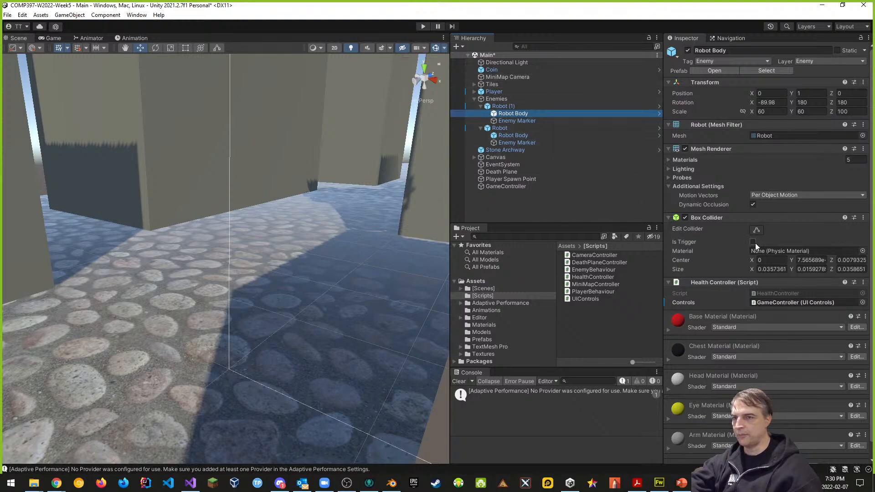
{"action": "left_click", "coordinate": [513, 130]}
{"action": "left_click", "coordinate": [509, 136]}
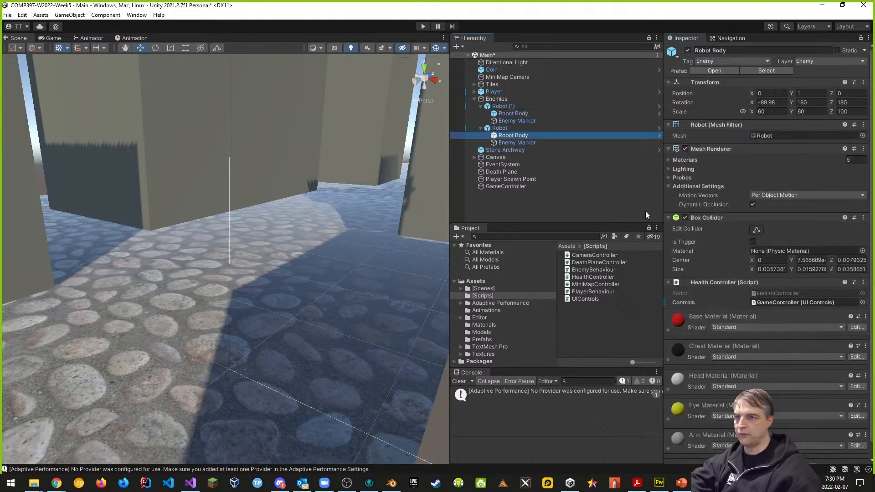
{"action": "left_click", "coordinate": [753, 243]}
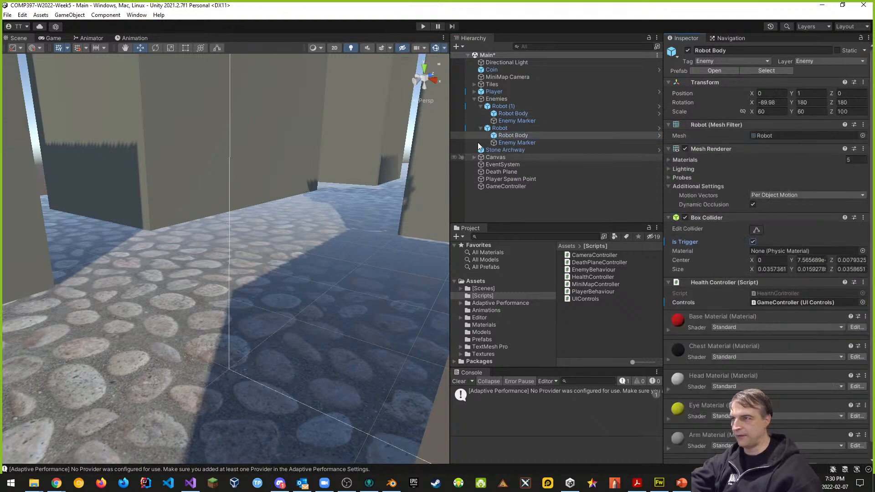
{"action": "key", "text": "ctrl+s"}
- Examine the Player's Character Controller and child objects, and the collider on the Robot Body under Robot (1)
{"action": "left_click", "coordinate": [493, 91]}
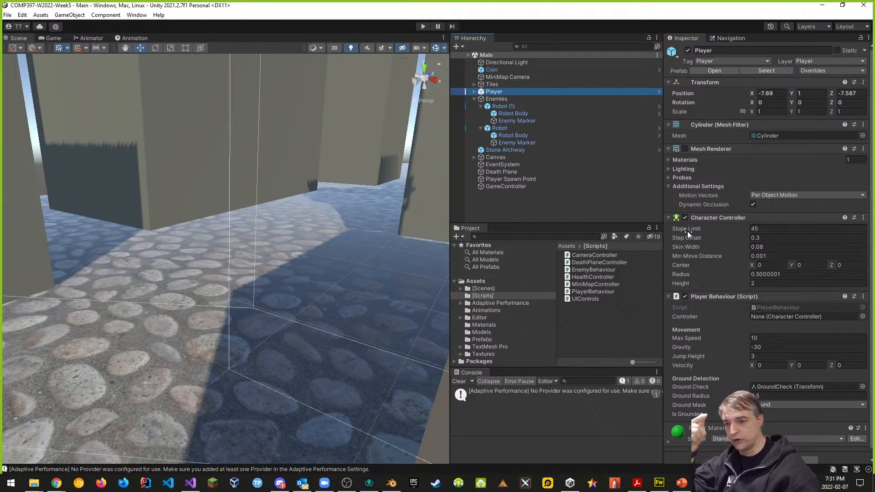
{"action": "left_click", "coordinate": [474, 92]}
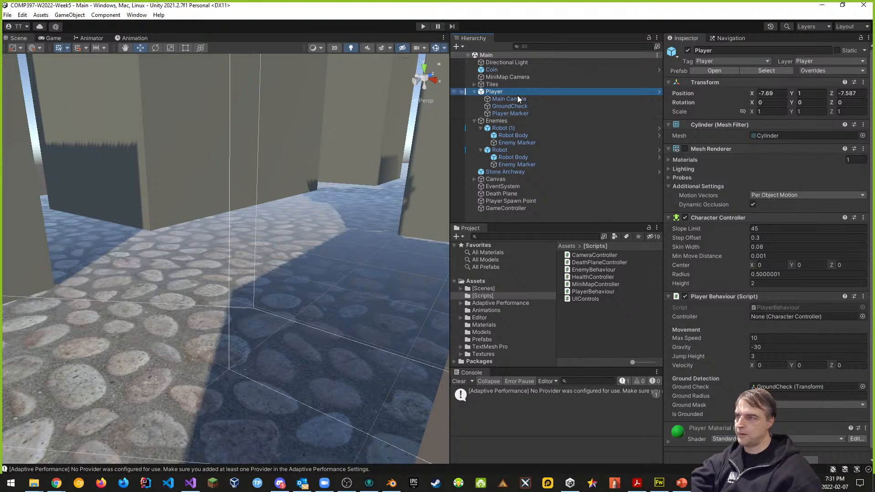
{"action": "left_click", "coordinate": [510, 136]}
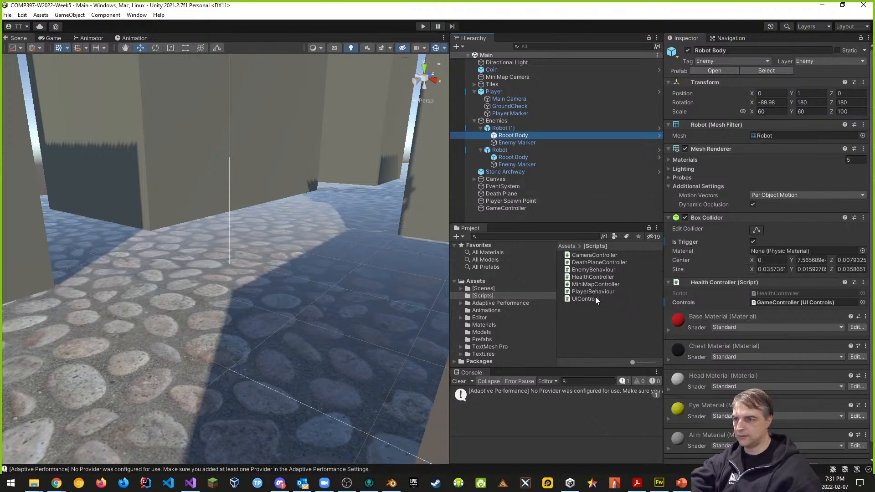
- Open the HealthController script and rename the OnCollisionEnter method as OnTrigerEnter
{"action": "double_click", "coordinate": [591, 277]}
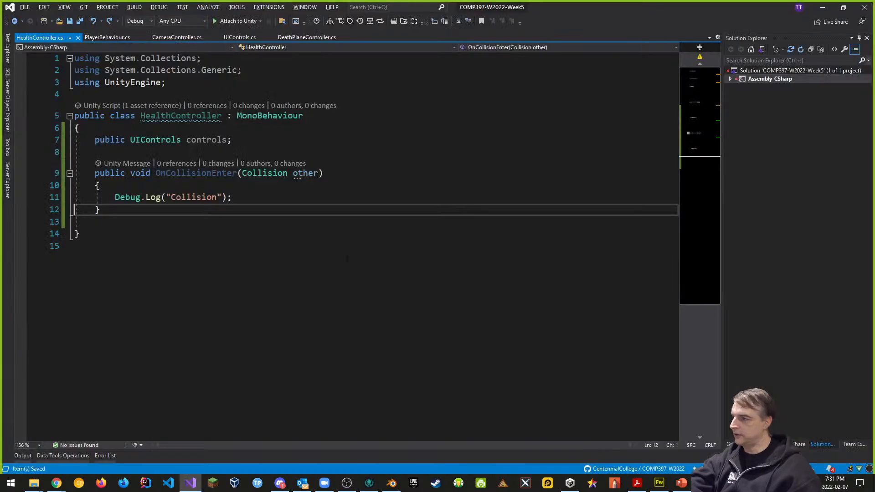
{"action": "left_click", "coordinate": [182, 174]}
{"action": "double_click", "coordinate": [196, 174]}
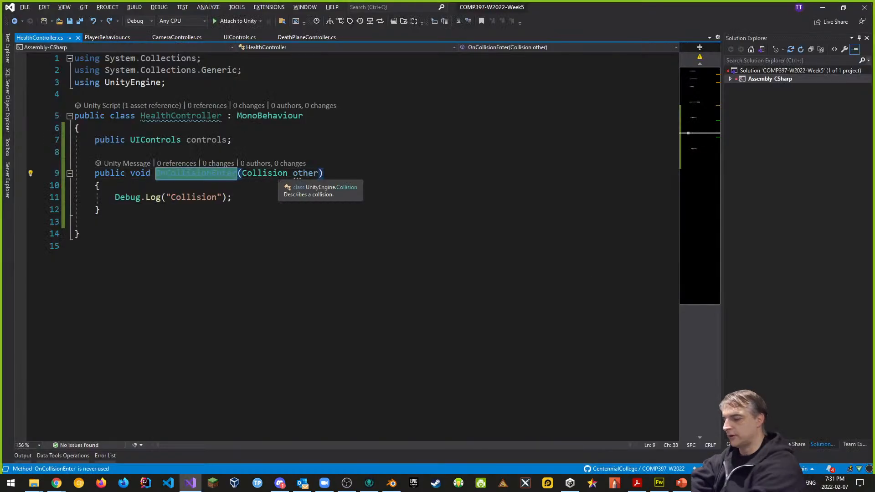
{"action": "type", "text": "OnTrigerE"}
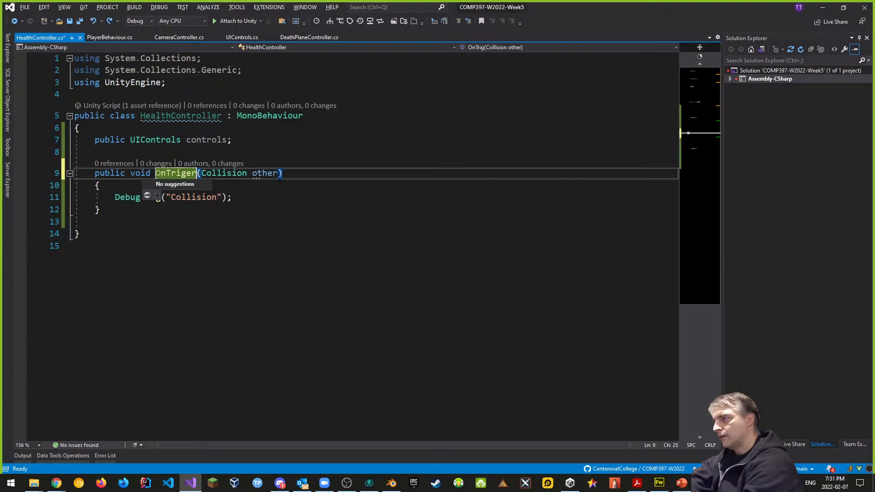
{"action": "type", "text": "nter"}
- Change the method's parameter type from Collision to Collider and save the script
{"action": "key", "text": "Right"}
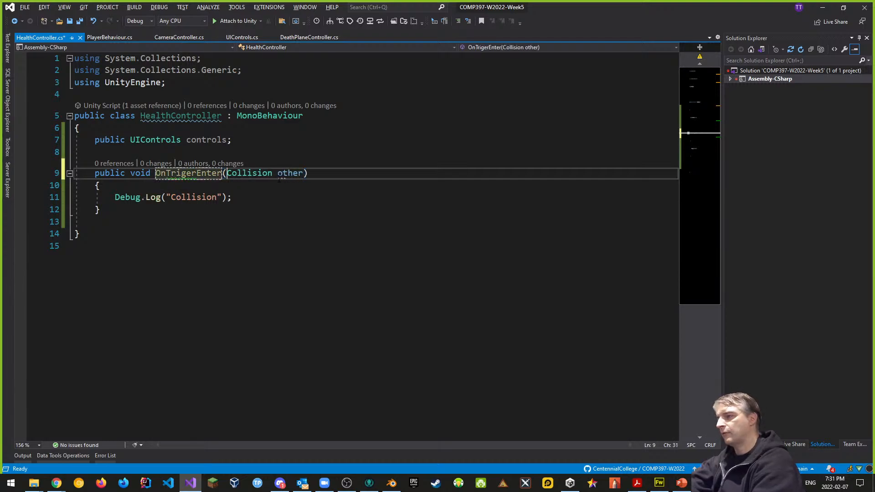
{"action": "key", "text": "BackSpace"}
{"action": "key", "text": "BackSpace"}
{"action": "key", "text": "BackSpace"}
{"action": "key", "text": "BackSpace"}
{"action": "key", "text": "BackSpace"}
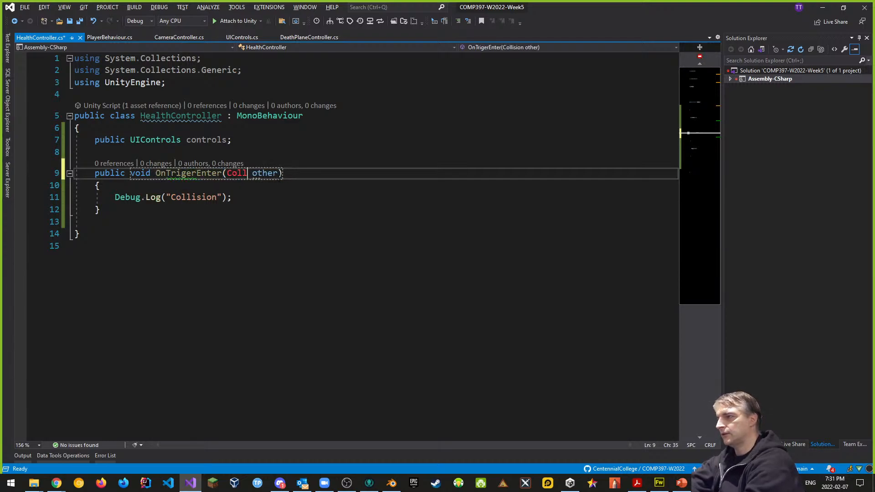
{"action": "type", "text": "ider"}
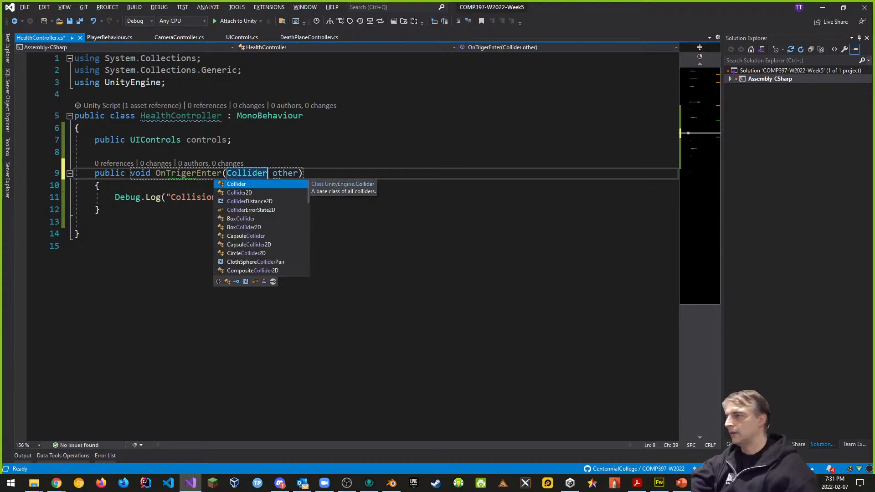
{"action": "left_click", "coordinate": [405, 121]}
{"action": "key", "text": "ctrl+s"}
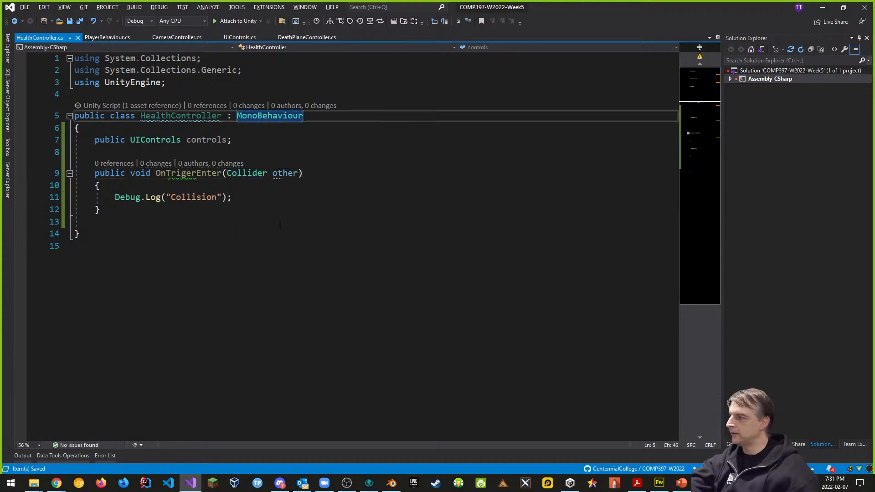
- Correct the method name's spelling to OnTriggerEnter and save the HealthController script
{"action": "left_click", "coordinate": [186, 172]}
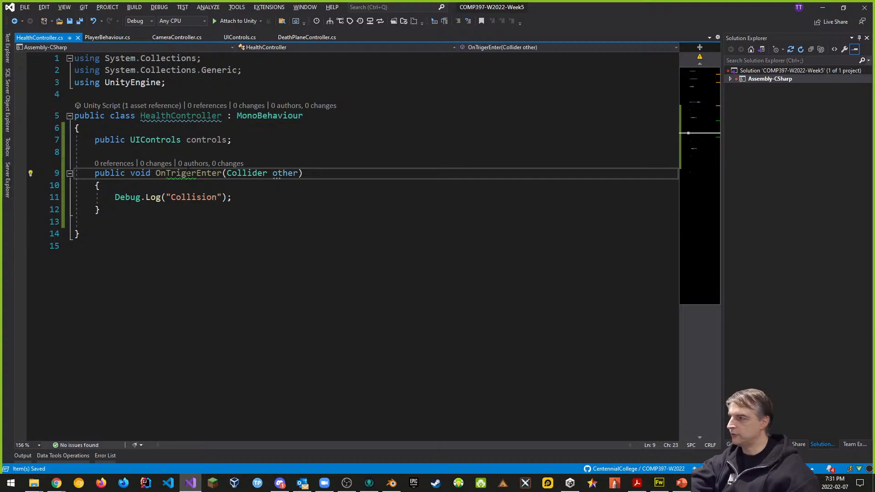
{"action": "type", "text": "g"}
{"action": "left_click", "coordinate": [428, 170]}
{"action": "key", "text": "ctrl+s"}
- Switch to Unity, play the scene and walk the player into the robots to test the trigger's console message
{"action": "key", "text": "alt+Tab"}
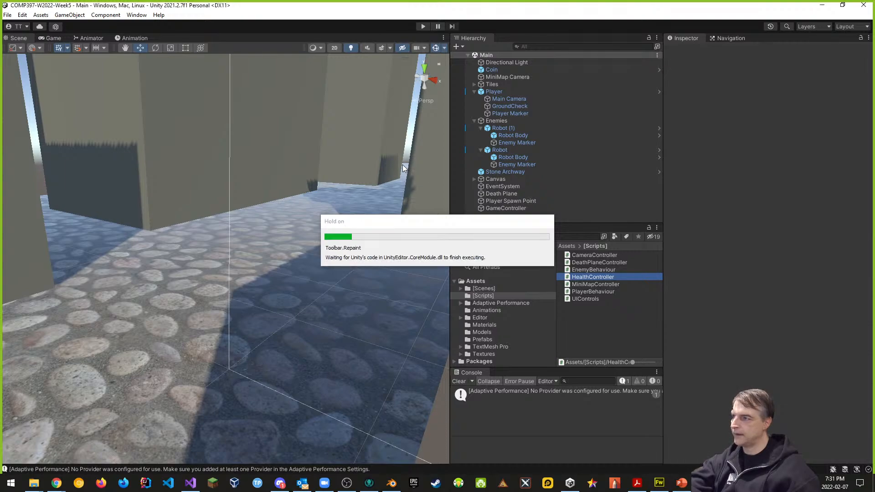
{"action": "left_click", "coordinate": [424, 27]}
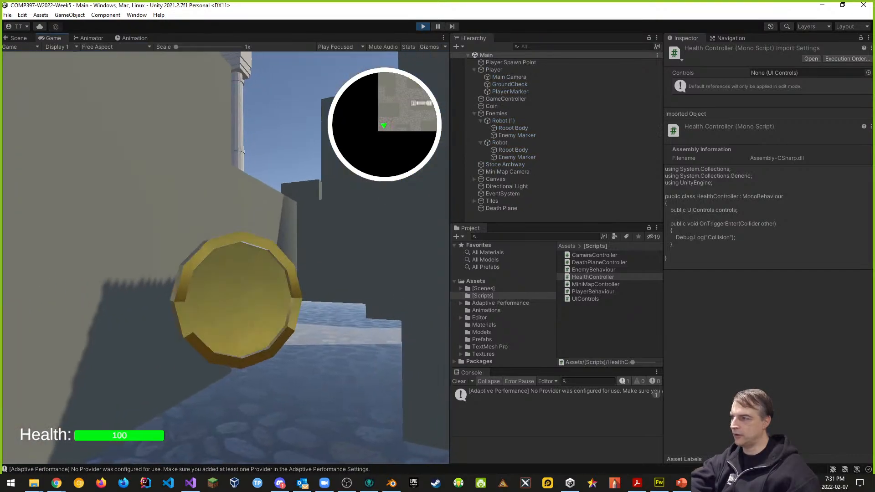
{"action": "key", "text": "w"}
{"action": "key", "text": "w"}
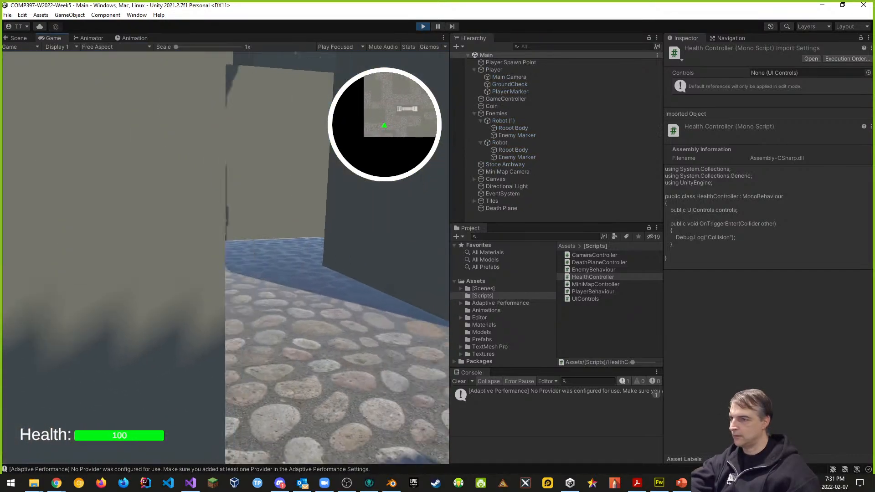
{"action": "key", "text": "w"}
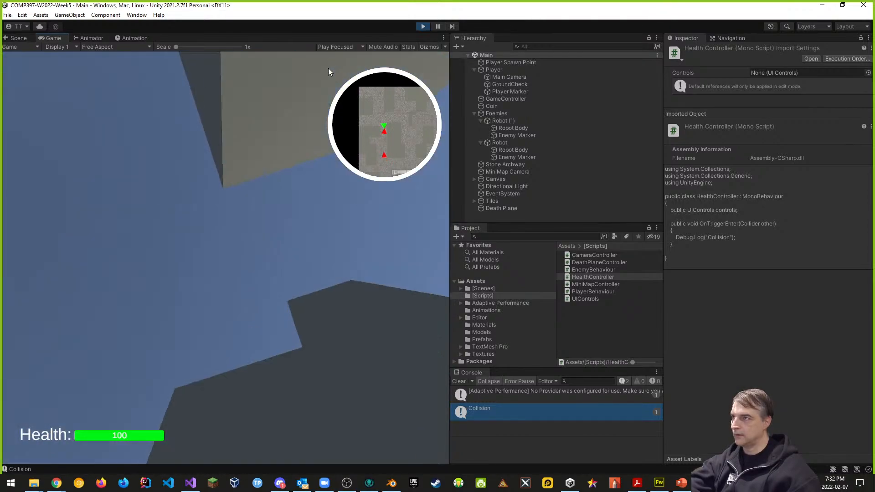
- Stop the scene and replace the Debug.Log line in HealthController's OnTriggerEnter with controls.TakeDamage(10);, then save the script in Visual Studio
{"action": "left_click", "coordinate": [423, 26]}
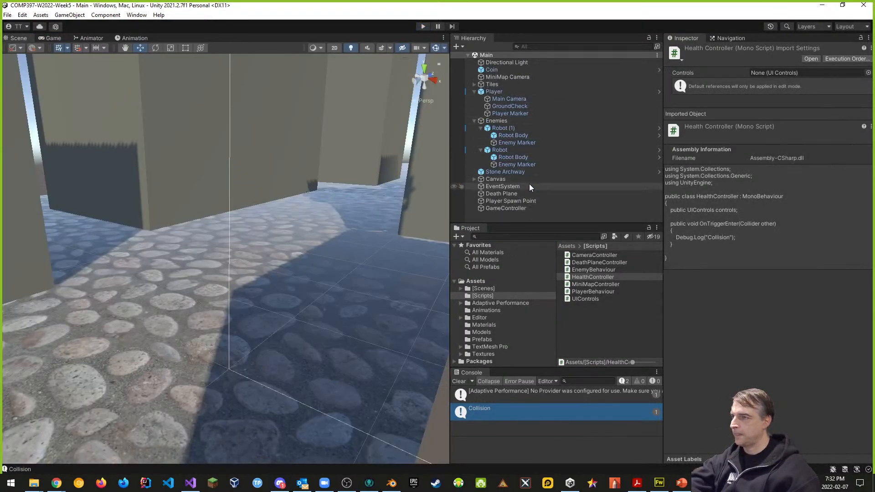
{"action": "key", "text": "alt+Tab"}
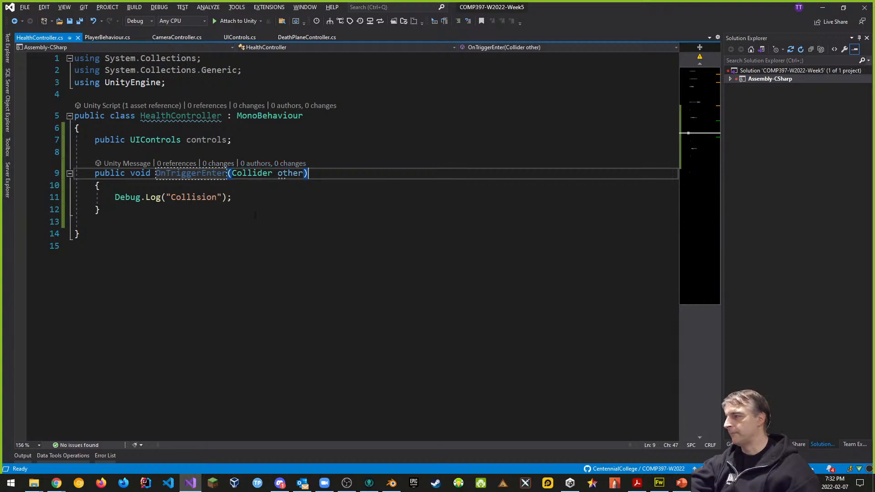
{"action": "left_click", "coordinate": [247, 198]}
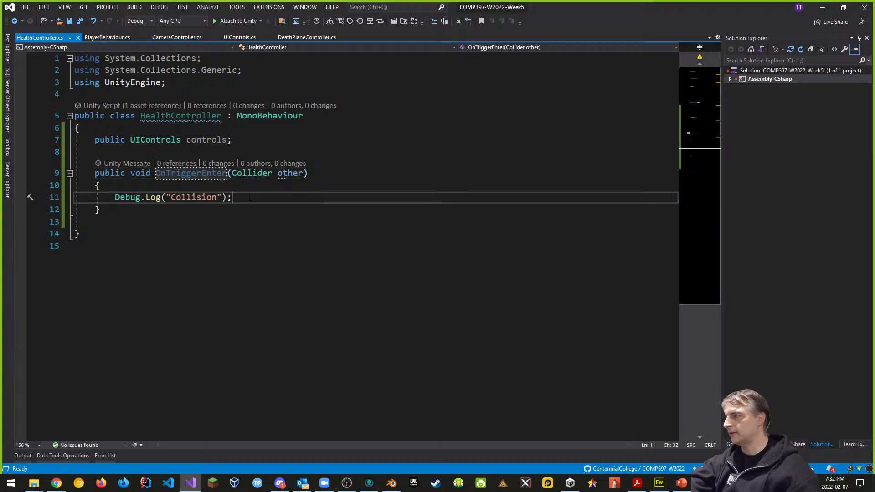
{"action": "key", "text": "BackSpace"}
{"action": "type", "text": "\\"}
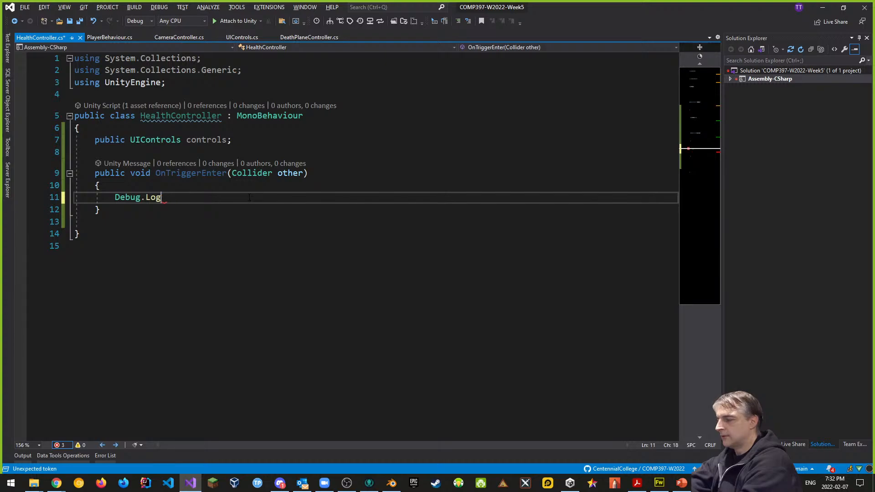
{"action": "key", "text": "BackSpace"}
{"action": "type", "text": "co"}
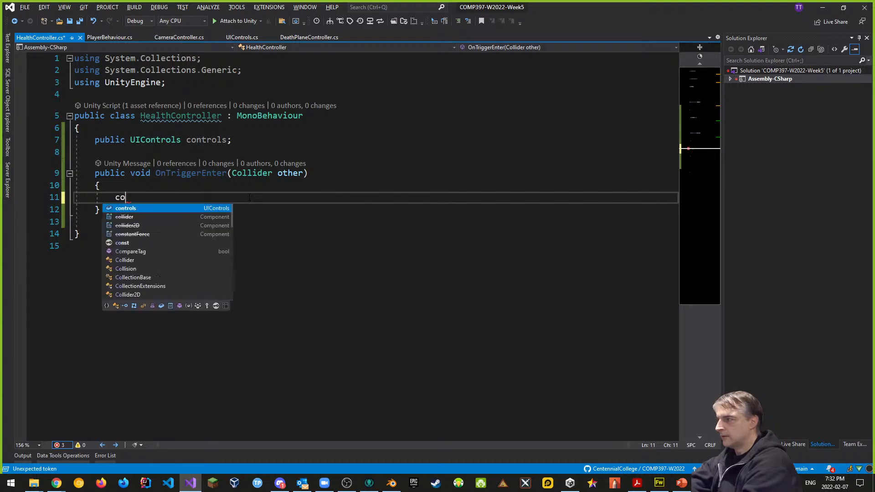
{"action": "type", "text": "ntrols.TakeDamage();"}
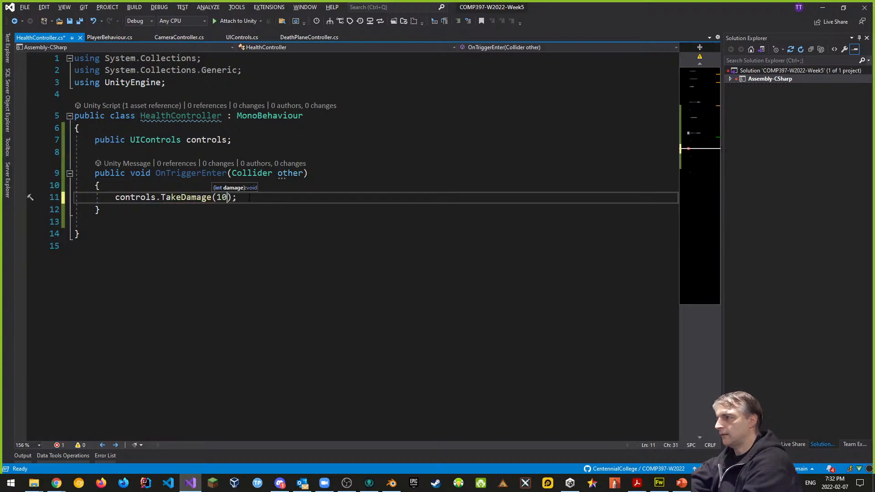
{"action": "type", "text": "10"}
{"action": "key", "text": "ctrl+s"}
- Switch to Unity, play the scene and move the player in and out of the robots to test the health loss, then stop
{"action": "key", "text": "alt+Tab"}
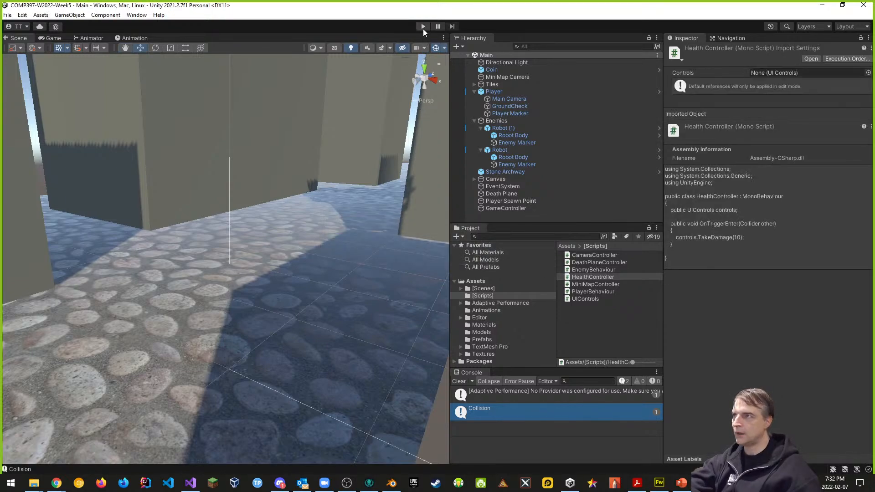
{"action": "left_click", "coordinate": [423, 26]}
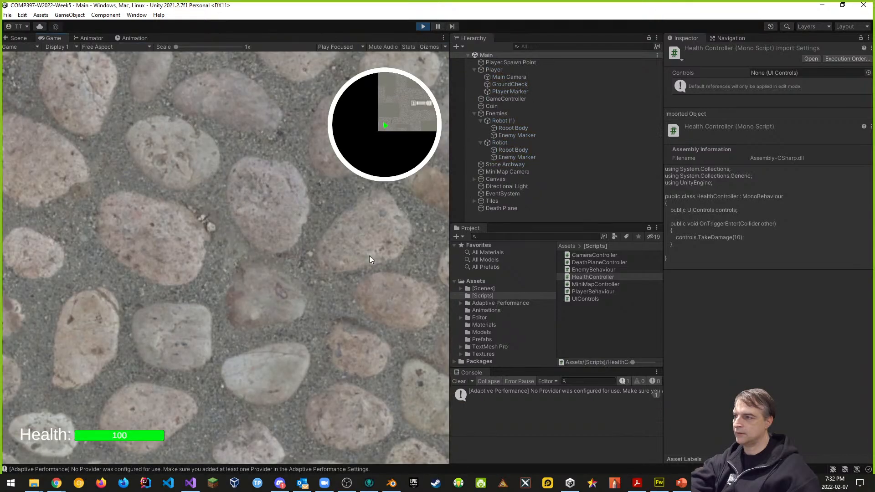
{"action": "left_click", "coordinate": [370, 256]}
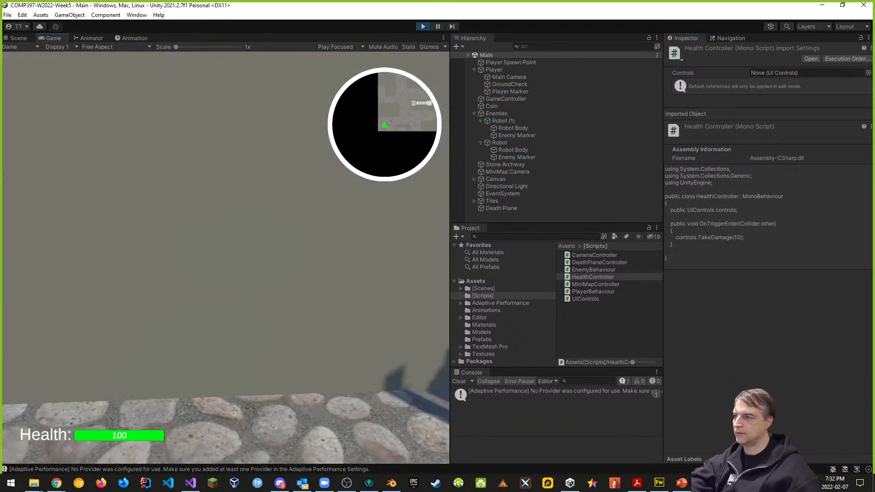
{"action": "key", "text": "w"}
{"action": "key", "text": "w"}
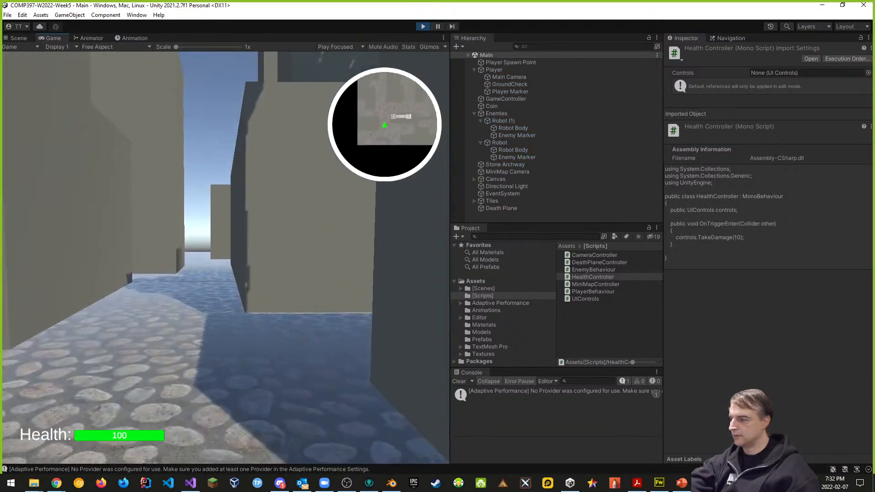
{"action": "key", "text": "w"}
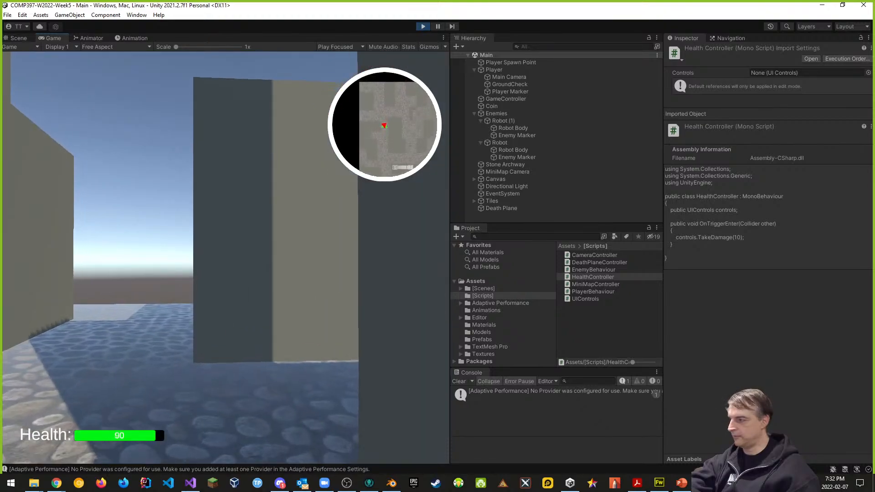
{"action": "key", "text": "w"}
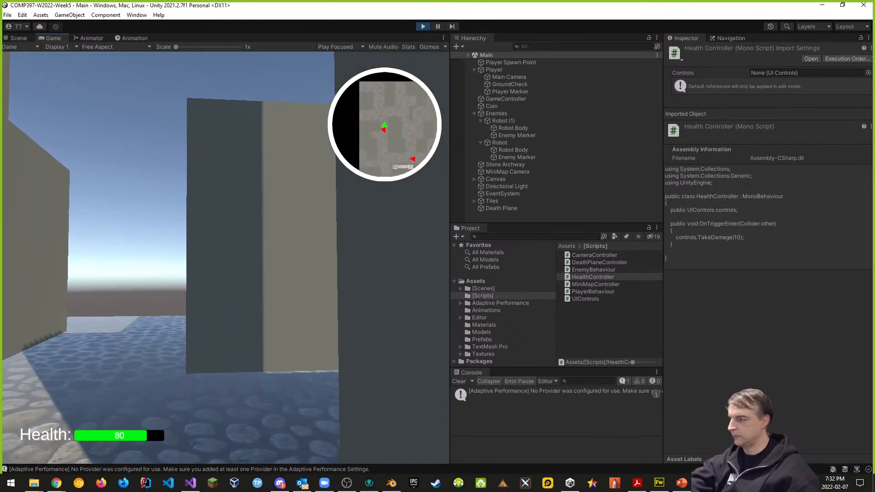
{"action": "key", "text": "s"}
{"action": "key", "text": "w"}
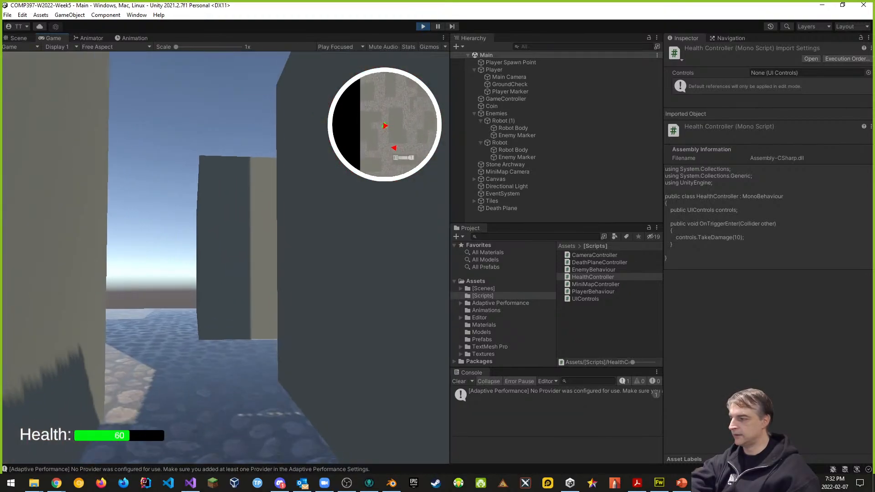
{"action": "key", "text": "s"}
{"action": "key", "text": "w"}
{"action": "key", "text": "s"}
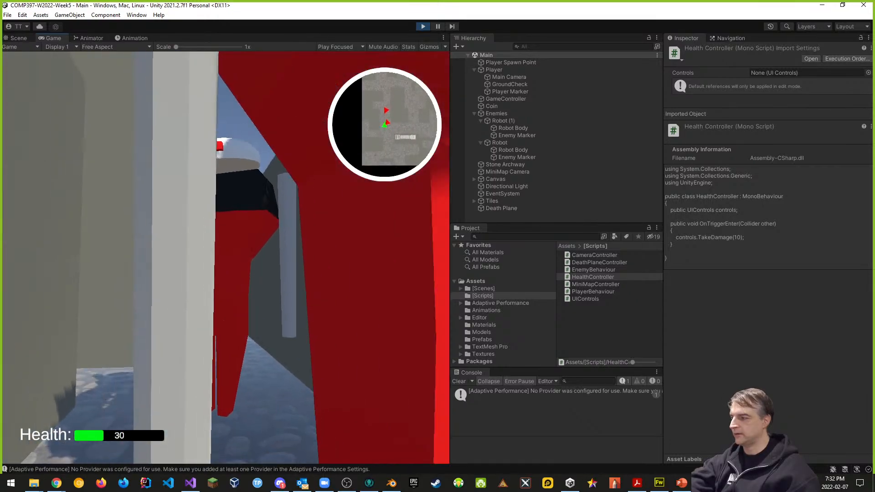
{"action": "key", "text": "w"}
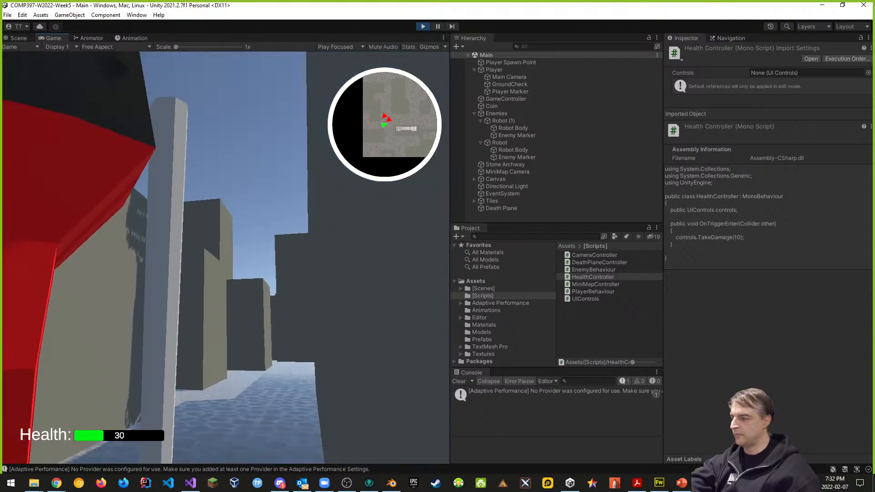
{"action": "key", "text": "Escape"}
{"action": "left_click", "coordinate": [423, 26]}
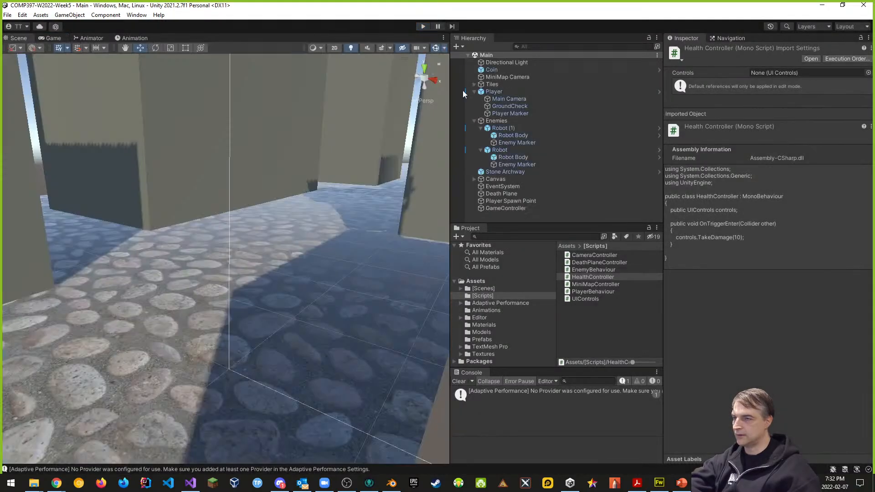
- Switch to Visual Studio and add an if block at the start of OnTriggerEnter that checks other.gameObject.CompareTag("Enemy")
{"action": "mouse_move", "coordinate": [611, 257]}
{"action": "left_mouse_down"}
{"action": "mouse_move", "coordinate": [589, 193]}
{"action": "mouse_move", "coordinate": [535, 141]}
{"action": "mouse_move", "coordinate": [517, 137]}
{"action": "left_mouse_up"}
{"action": "left_click", "coordinate": [504, 128]}
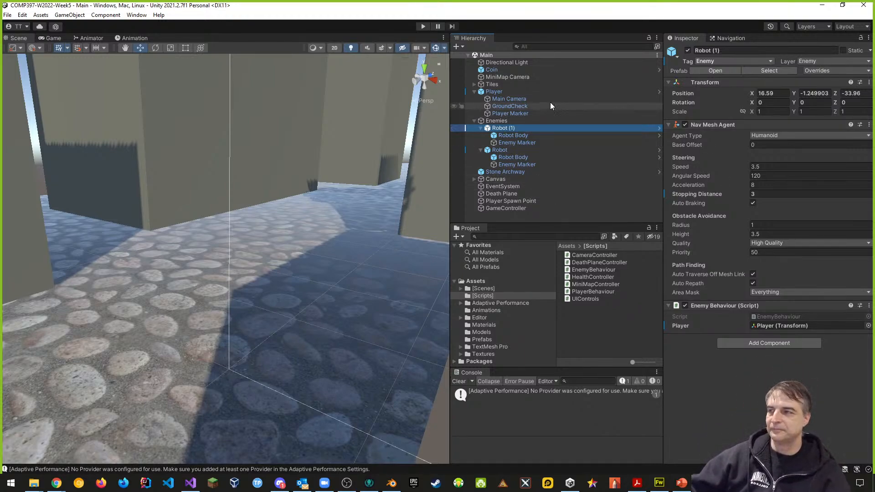
{"action": "key", "text": "alt+Tab"}
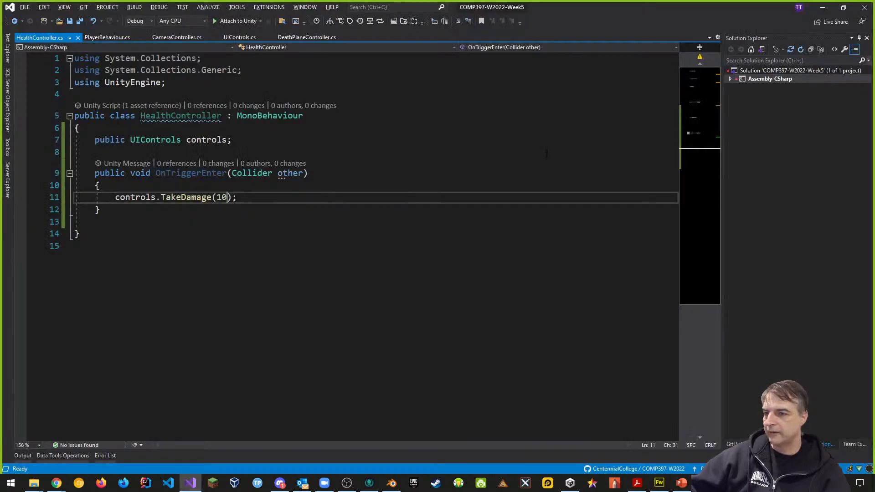
{"action": "left_click", "coordinate": [145, 185]}
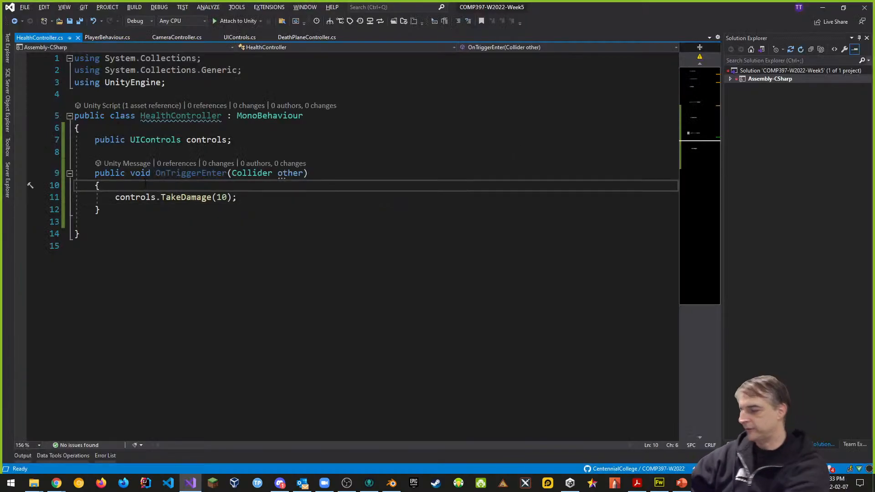
{"action": "key", "text": "Return"}
{"action": "type", "text": "if(other."}
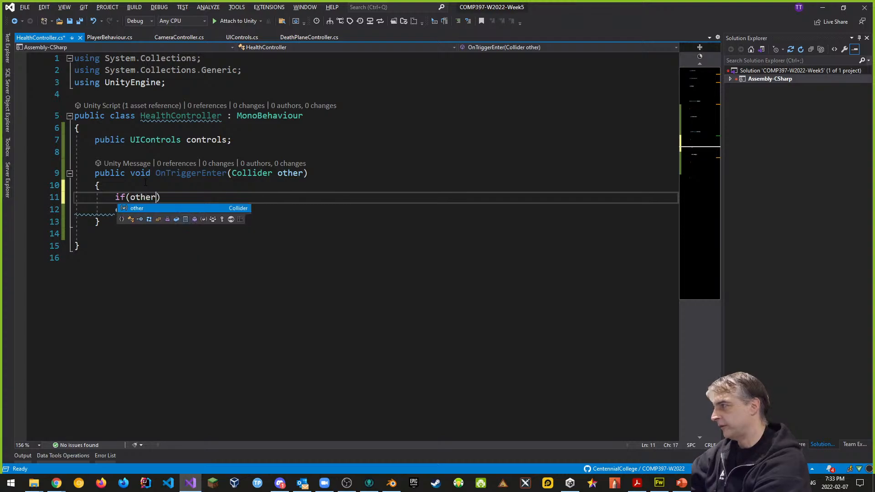
{"action": "type", "text": "gameObject.c"}
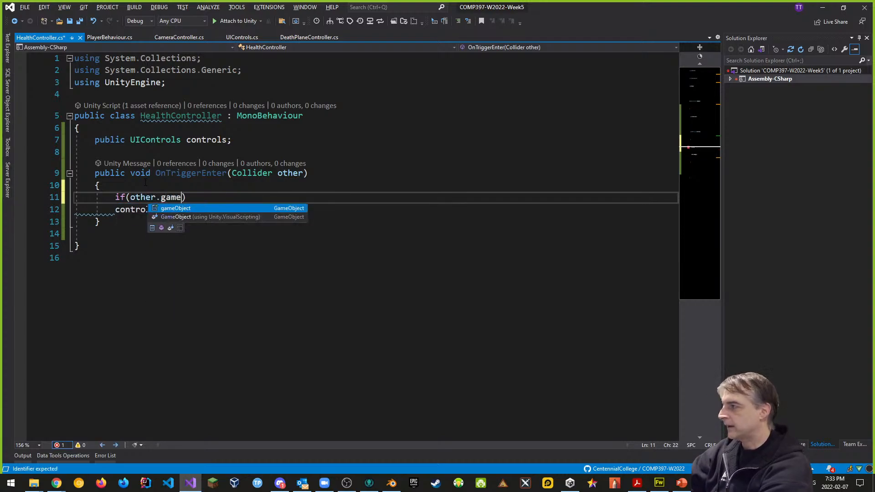
{"action": "type", "text": "ompareTag("}
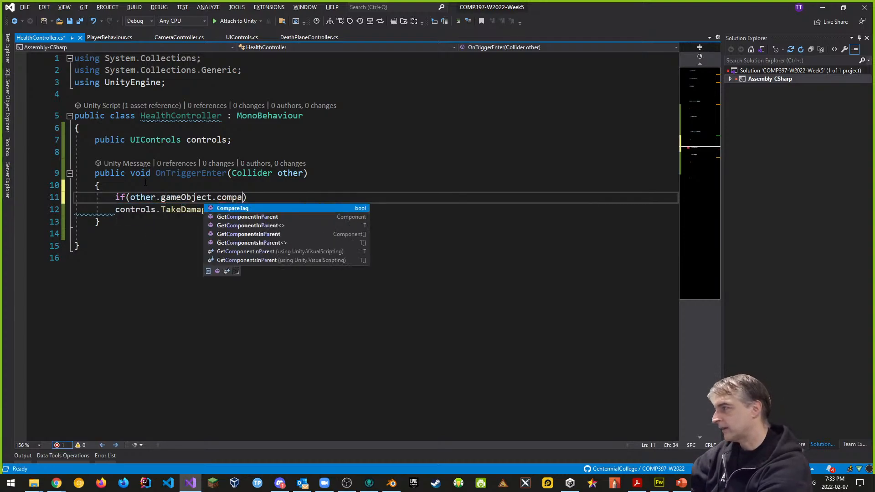
{"action": "type", "text": "\"Enemy"}
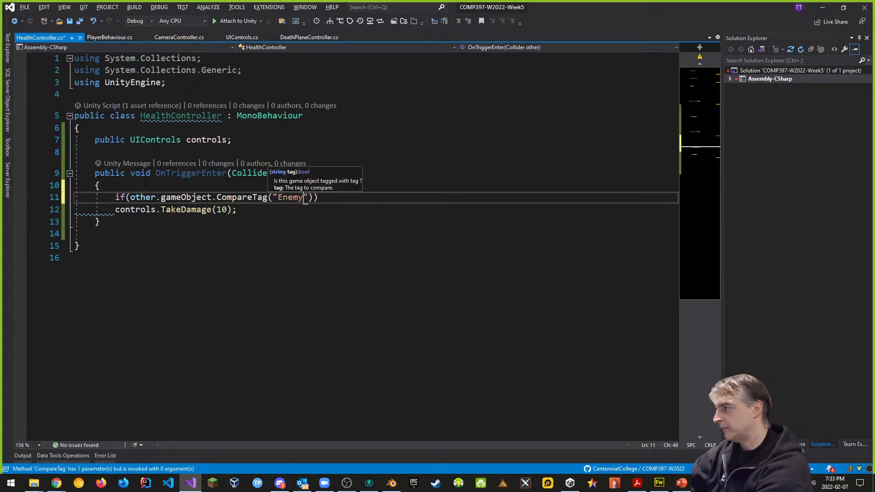
{"action": "type", "text": "\"))"}
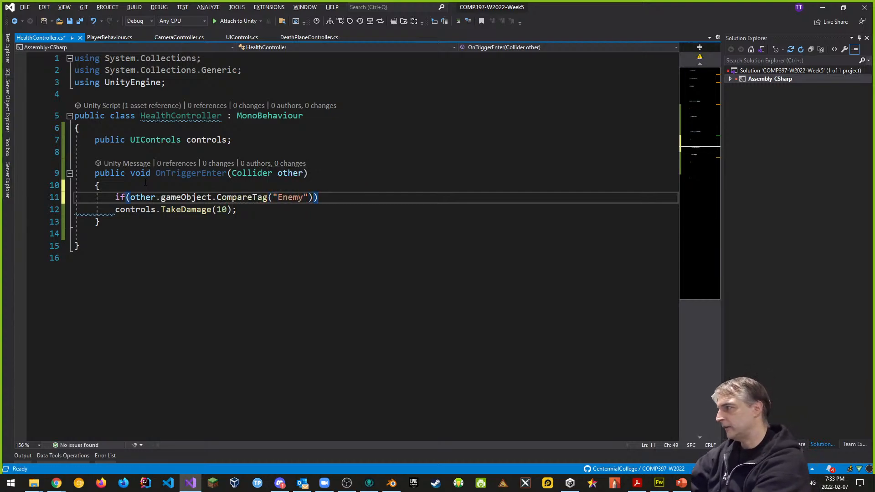
{"action": "key", "text": "Return"}
{"action": "type", "text": "{"}
{"action": "key", "text": "Return"}
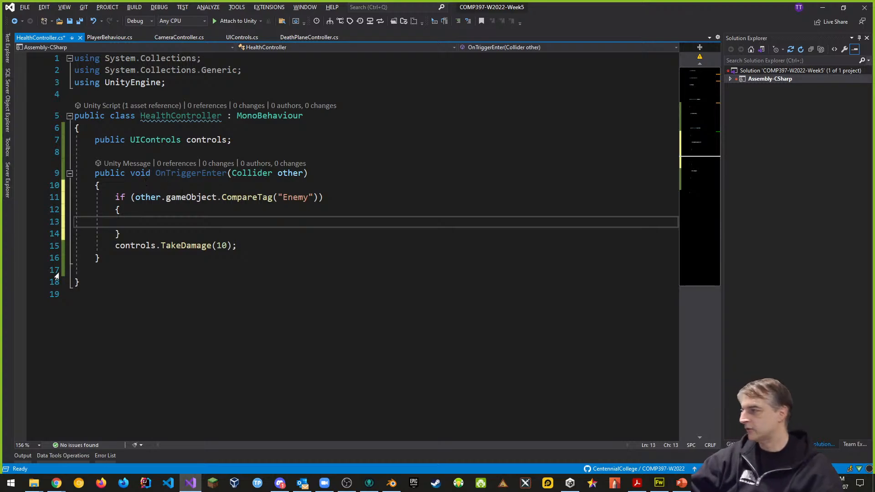
- Move the controls.TakeDamage(10); call inside the Enemy tag check's braces and save the script
{"action": "left_click_drag", "start_coordinate": [115, 245], "coordinate": [261, 246]}
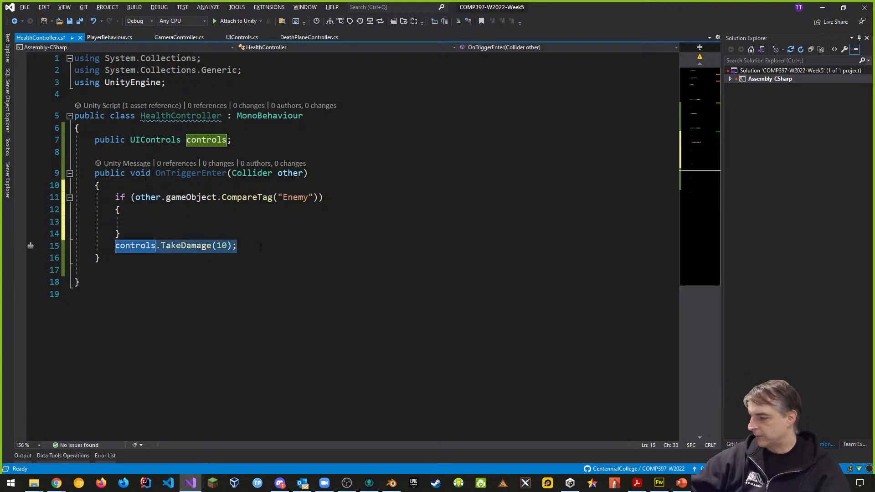
{"action": "key", "text": "ctrl+x"}
{"action": "left_click", "coordinate": [155, 221]}
{"action": "key", "text": "ctrl+v"}
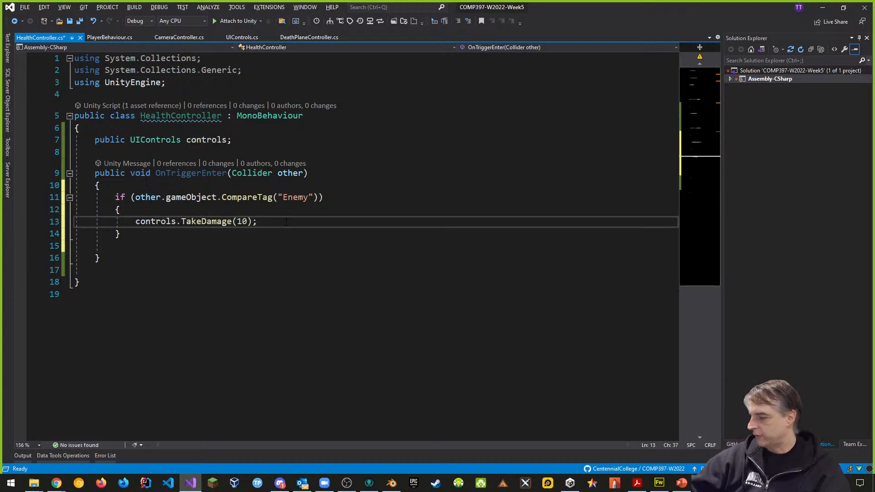
{"action": "key", "text": "ctrl+s"}
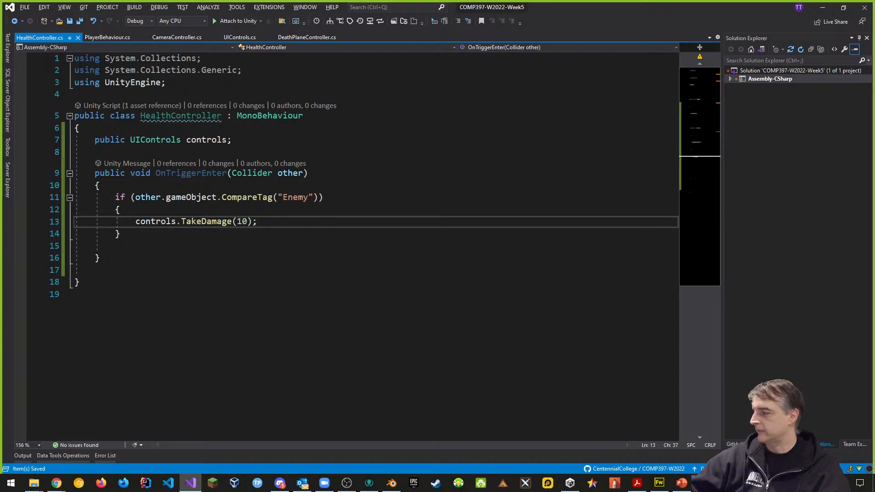
- Switch to Unity and turn off Is Trigger on the Box Collider of both robots' Robot Body objects
{"action": "key", "text": "alt+Tab"}
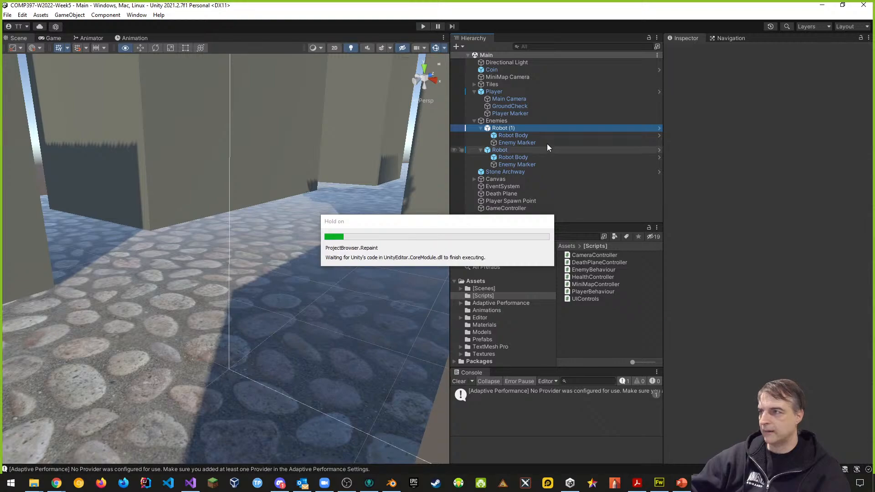
{"action": "left_click", "coordinate": [521, 136]}
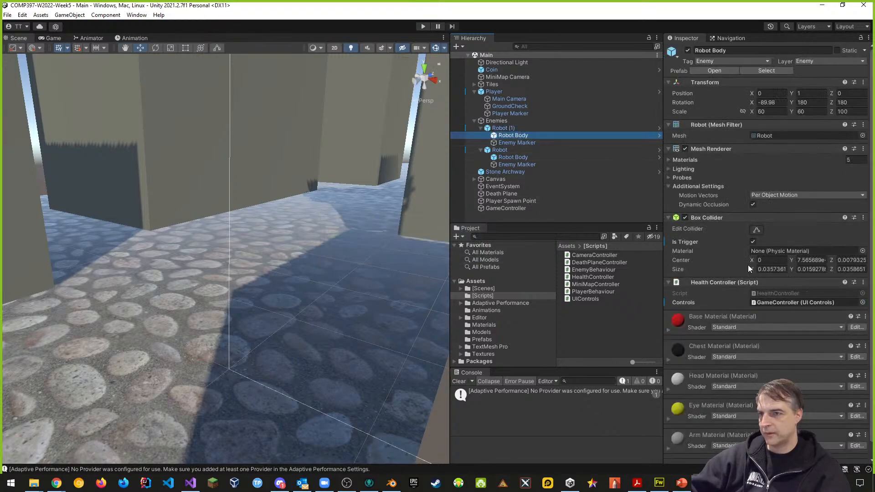
{"action": "left_click", "coordinate": [752, 242]}
{"action": "left_click", "coordinate": [512, 157]}
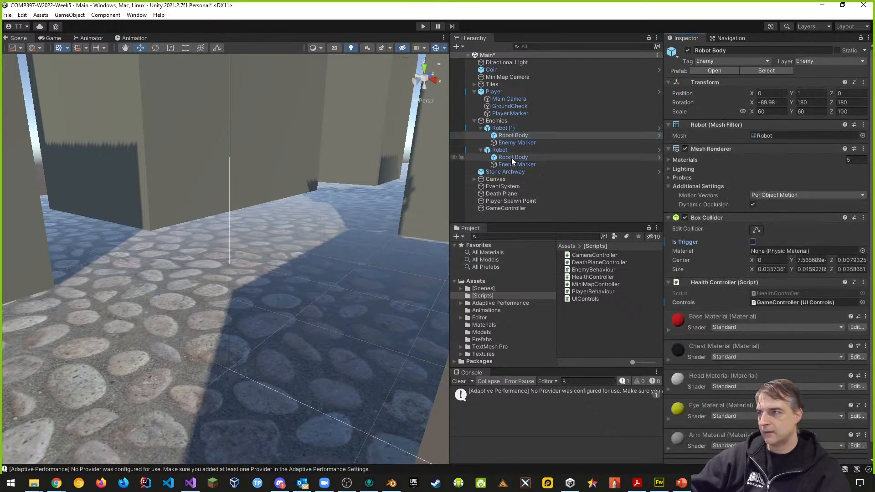
{"action": "left_click", "coordinate": [753, 242]}
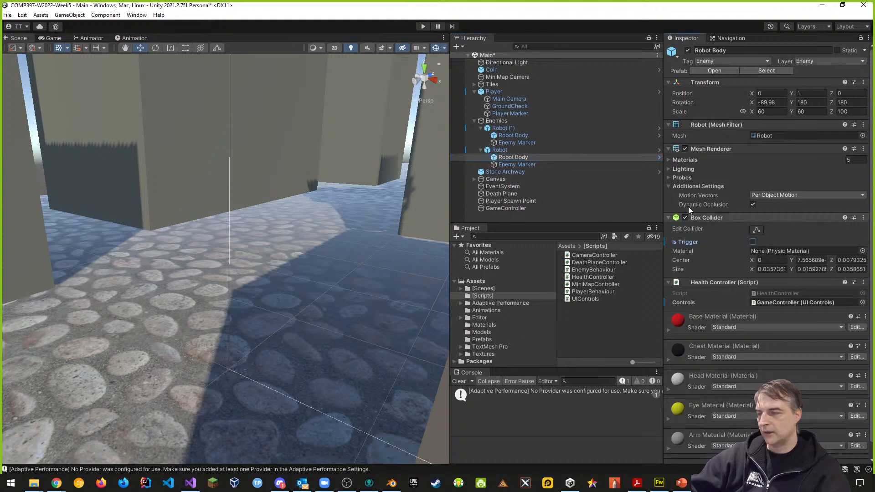
- Add a Box Collider component to the Robot (1) object
{"action": "left_click", "coordinate": [551, 128]}
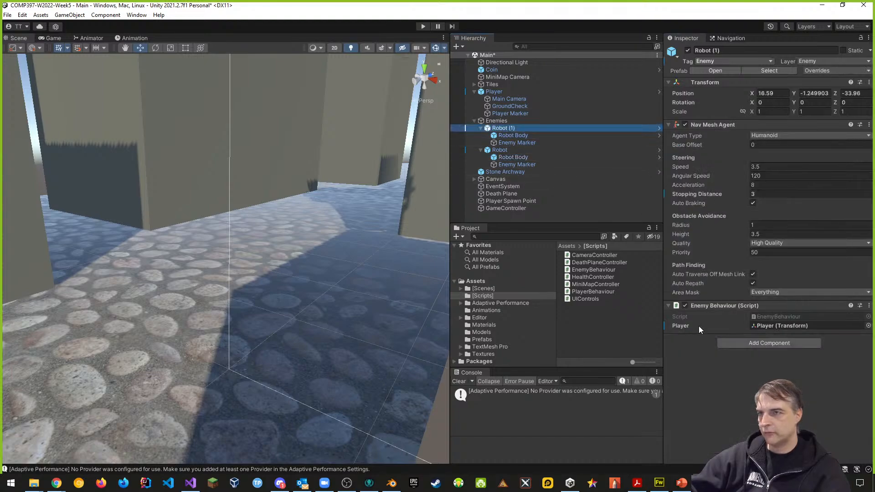
{"action": "left_click", "coordinate": [779, 345]}
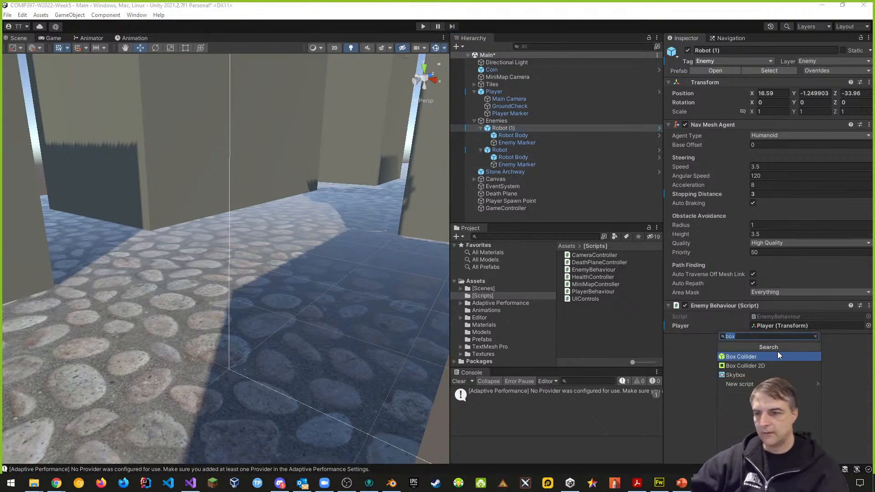
{"action": "left_click", "coordinate": [753, 357]}
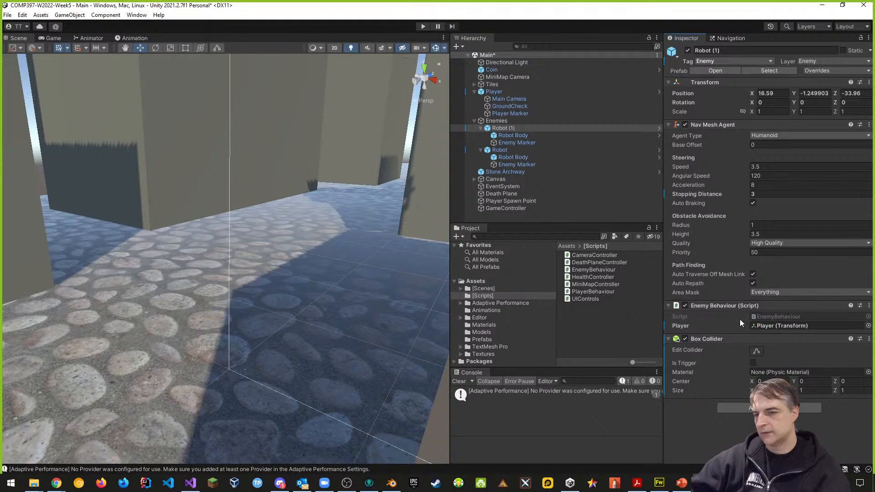
- Remove the Box Collider component from the Robot (1) object
{"action": "left_click", "coordinate": [869, 338]}
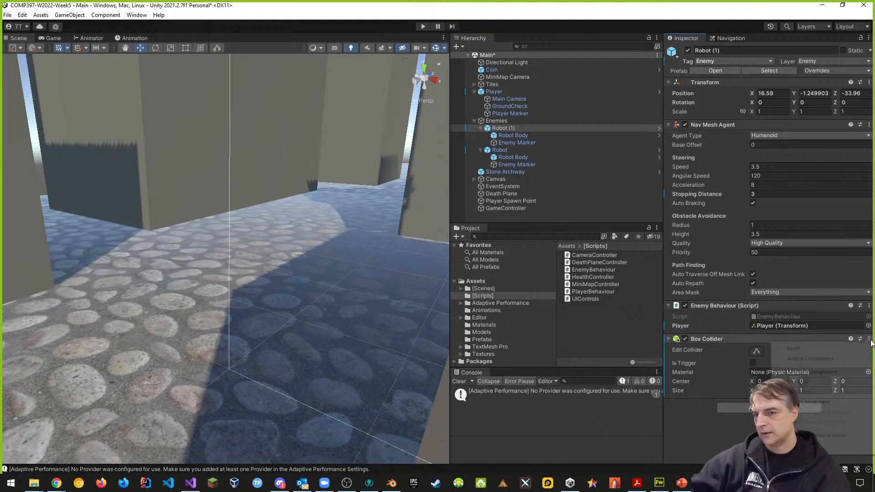
{"action": "left_click", "coordinate": [803, 374]}
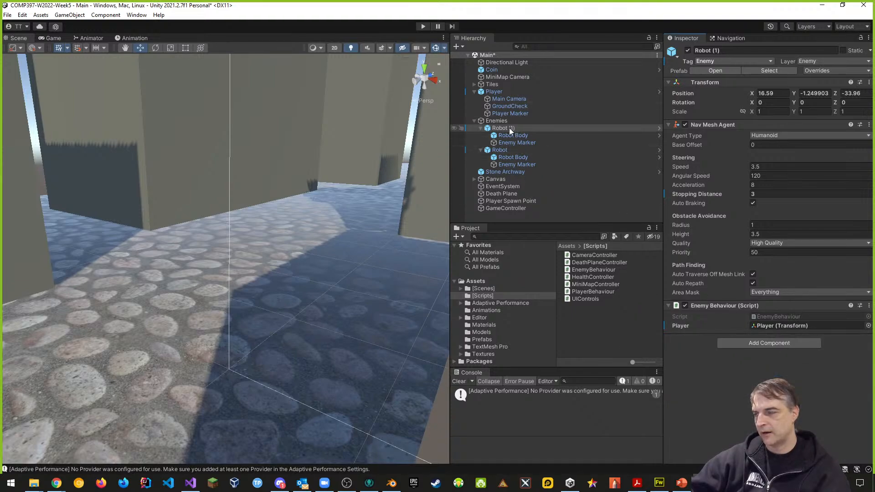
- Copy the Box Collider from Robot (1)'s Robot Body and paste it as a new component on Robot (1)
{"action": "left_click", "coordinate": [509, 137]}
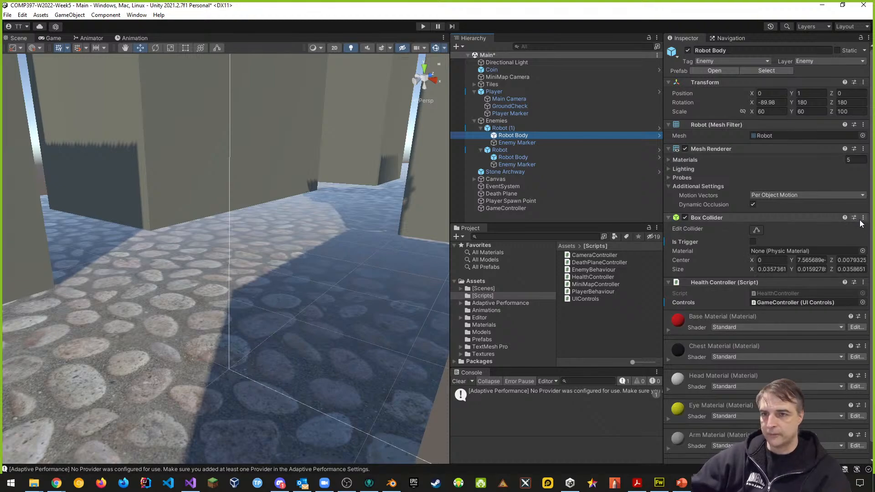
{"action": "scroll", "coordinate": [723, 253], "scroll_direction": "down", "scroll_amount": 1}
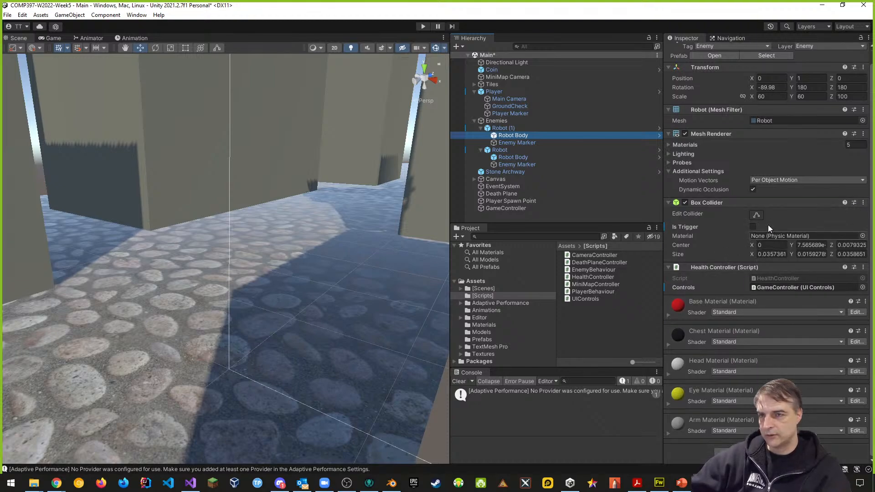
{"action": "left_click", "coordinate": [863, 202]}
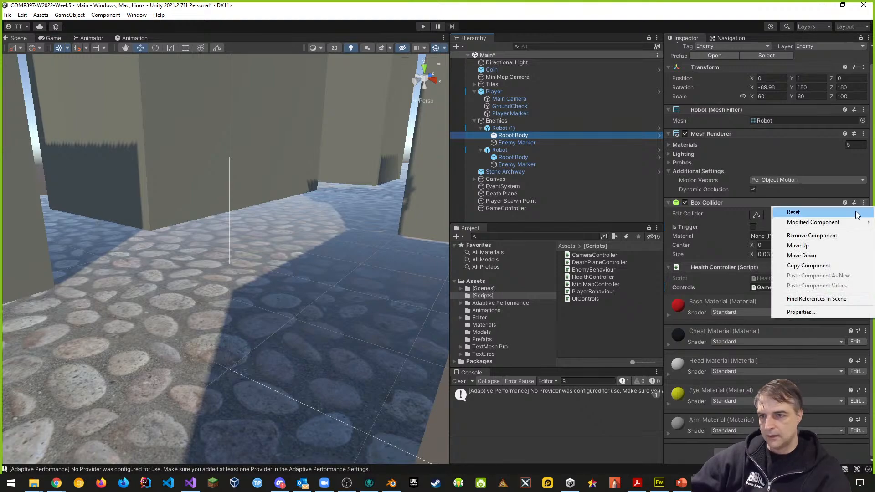
{"action": "left_click", "coordinate": [814, 268]}
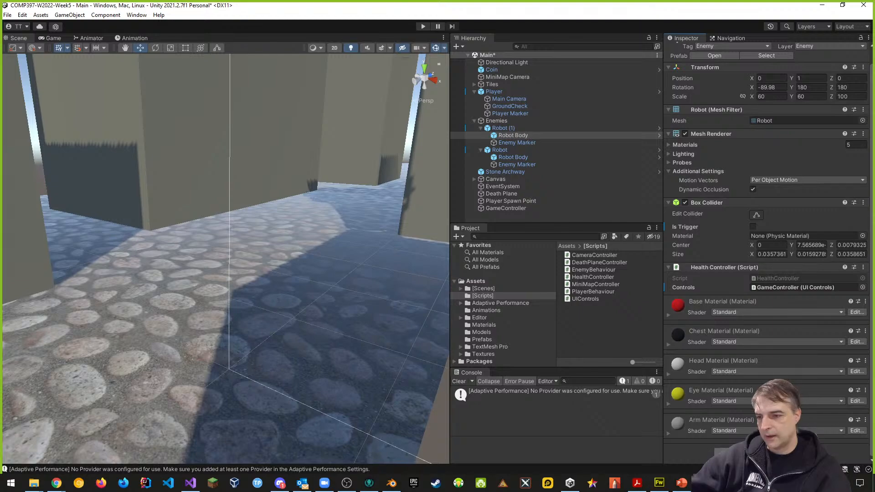
{"action": "left_click", "coordinate": [765, 452]}
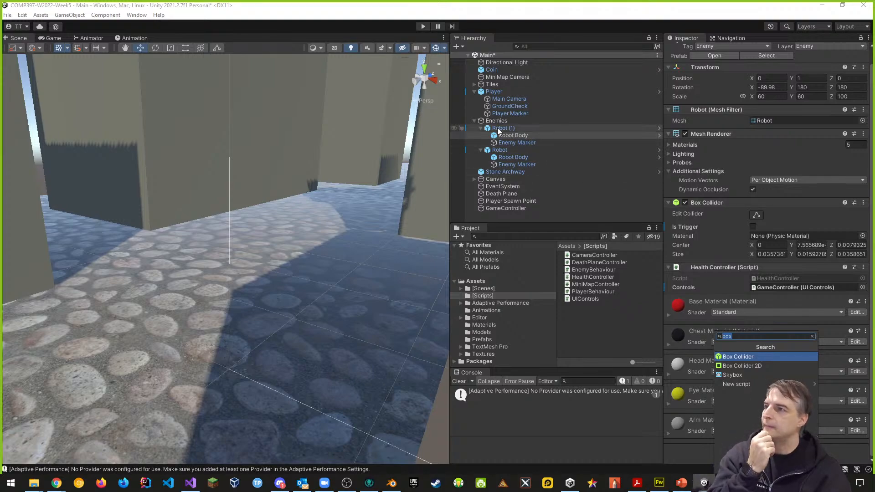
{"action": "left_click", "coordinate": [601, 128]}
{"action": "left_click", "coordinate": [776, 344]}
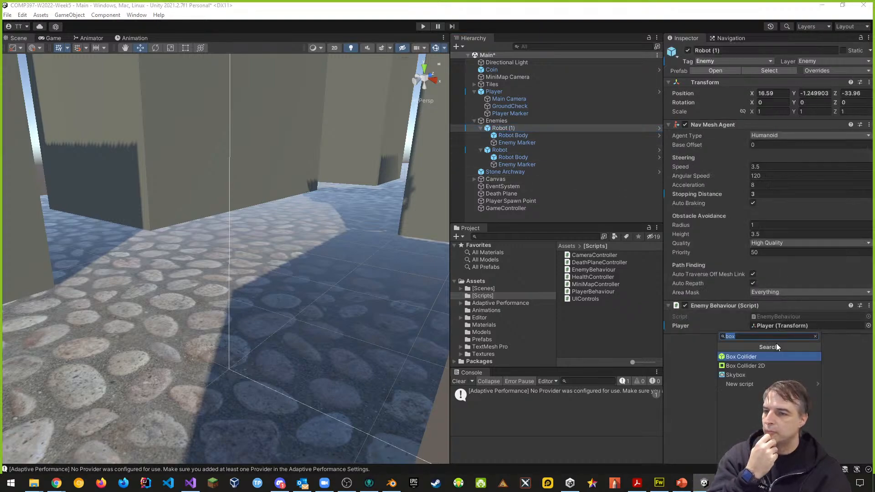
{"action": "left_click", "coordinate": [843, 368]}
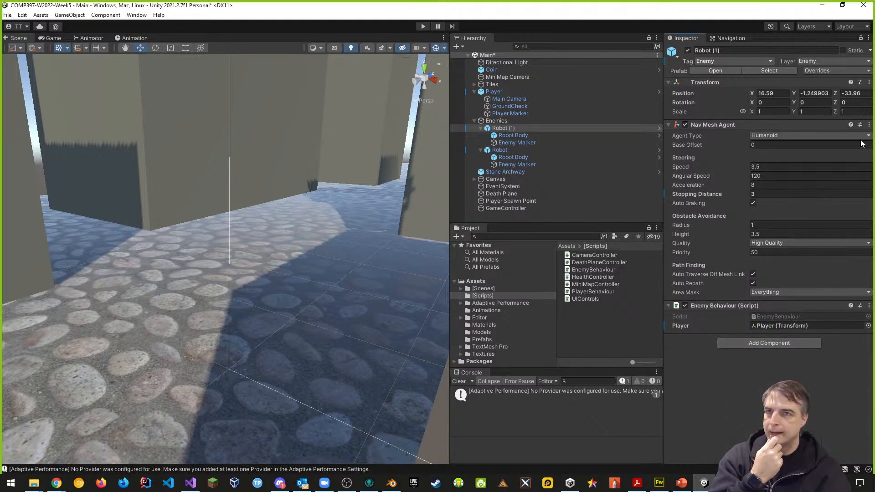
{"action": "left_click", "coordinate": [869, 124]}
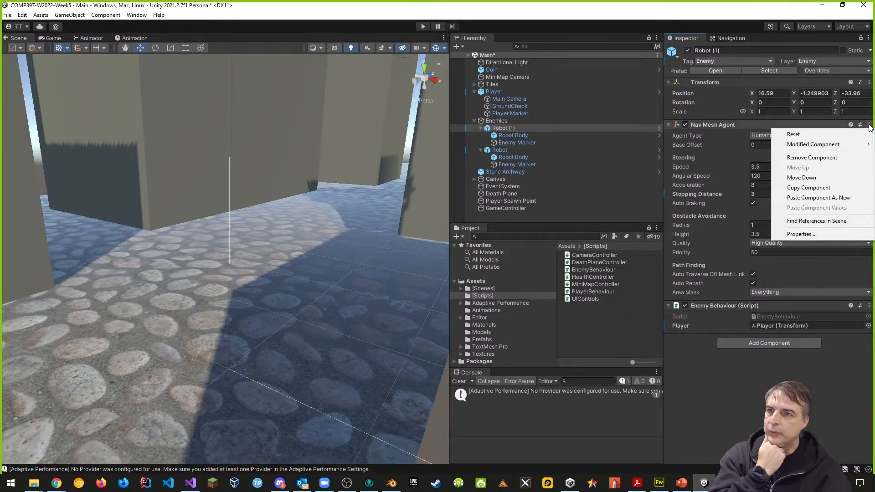
{"action": "left_click", "coordinate": [815, 199]}
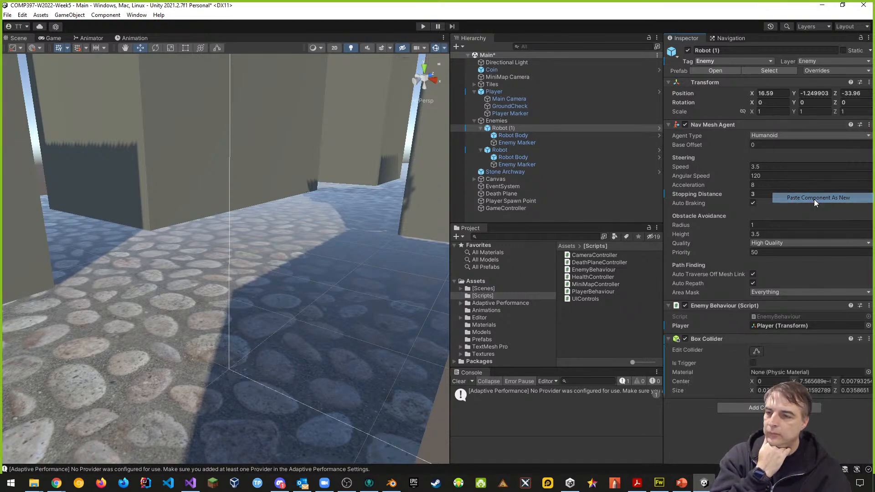
- Inspect the pasted Box Collider around Robot (1) in the scene and remove it from the object
{"action": "left_click", "coordinate": [757, 352]}
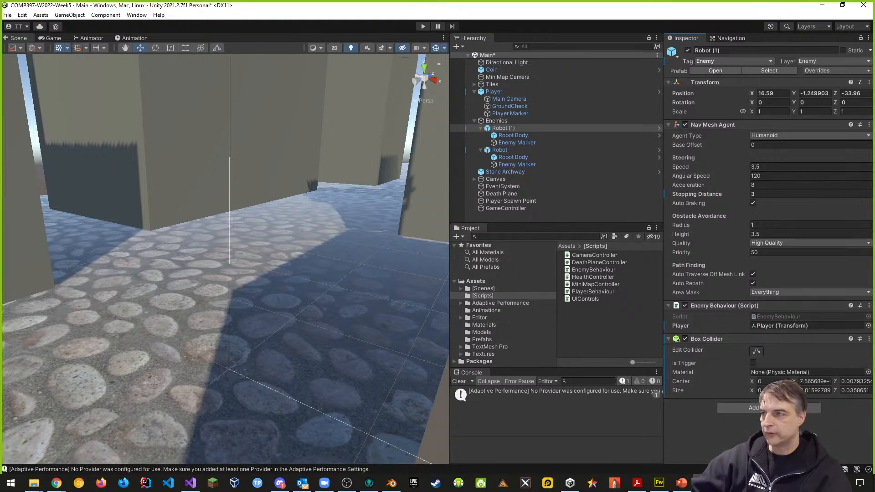
{"action": "left_click", "coordinate": [504, 129]}
{"action": "double_click", "coordinate": [505, 129]}
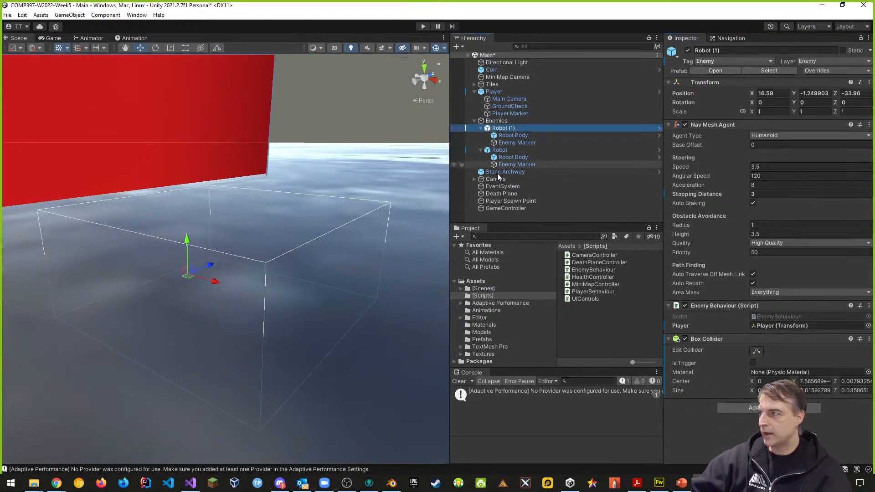
{"action": "right_click_drag", "start_coordinate": [384, 211], "coordinate": [375, 262]}
{"action": "key", "text": "s"}
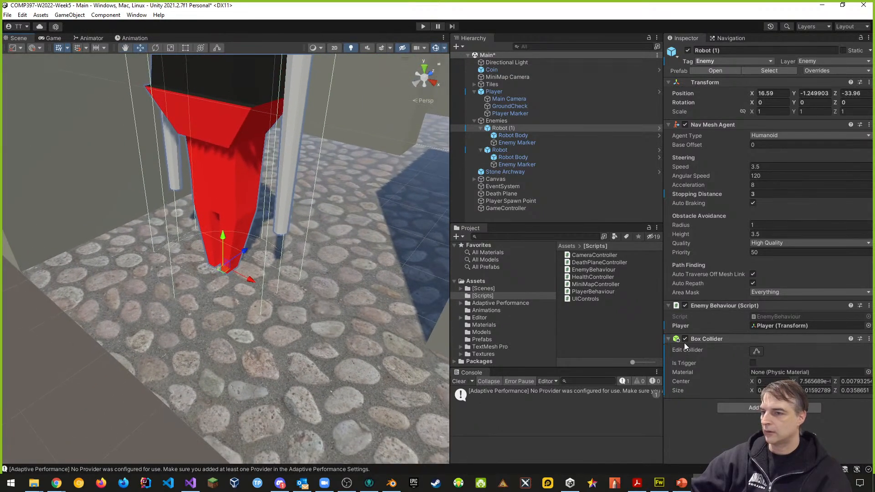
{"action": "right_click_drag", "start_coordinate": [300, 292], "coordinate": [338, 218]}
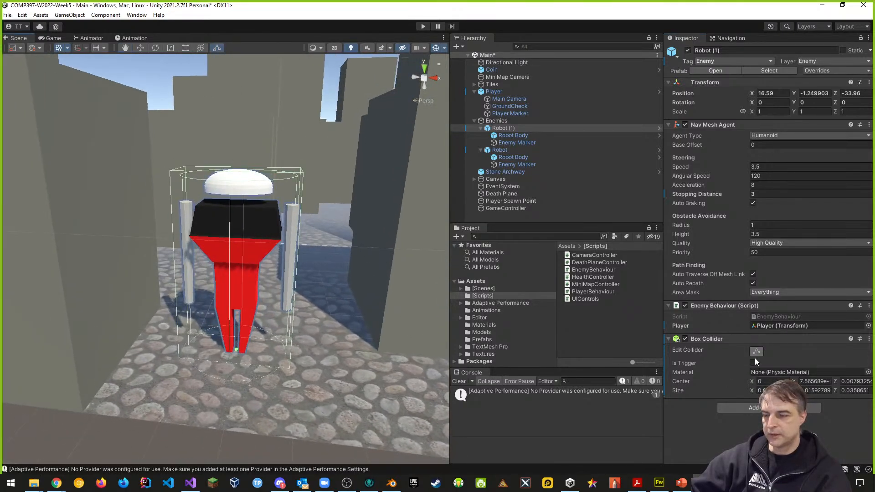
{"action": "left_click", "coordinate": [869, 339]}
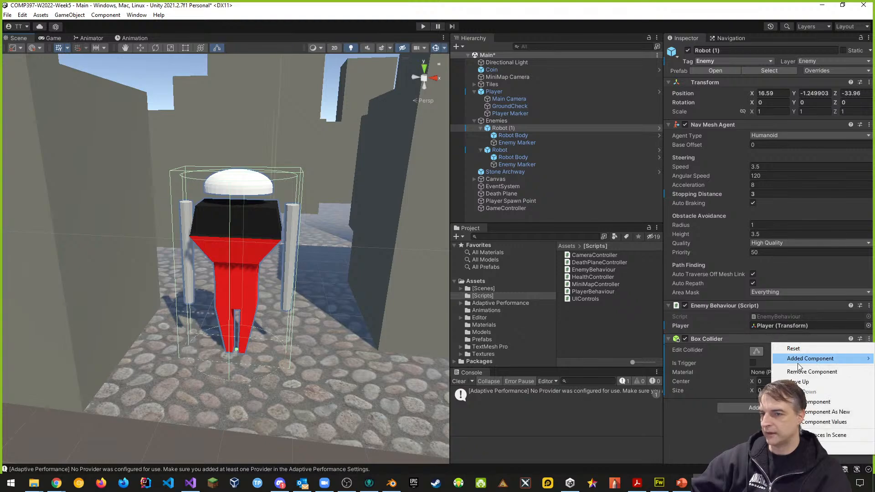
{"action": "left_click", "coordinate": [812, 371]}
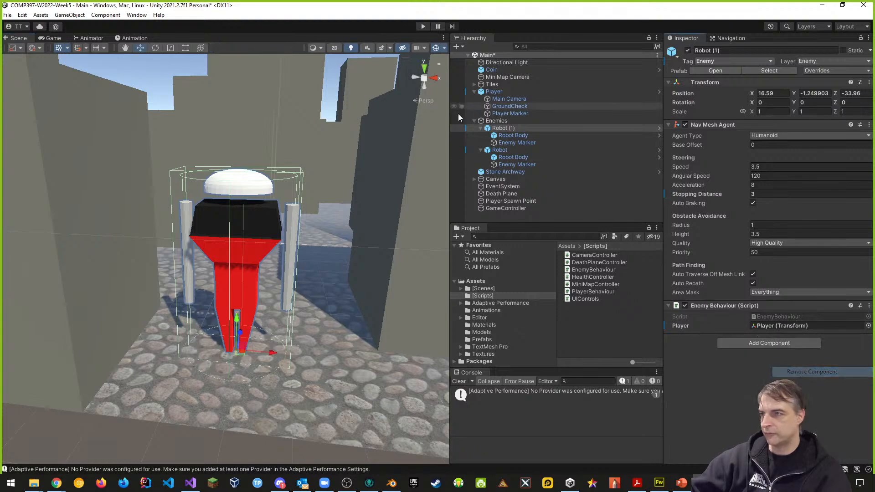
- Duplicate the Box Collider on Robot (1)'s Robot Body by copying and pasting it as new, and enable Is Trigger on the duplicate
{"action": "left_click", "coordinate": [497, 121]}
{"action": "left_click", "coordinate": [505, 129]}
{"action": "left_click", "coordinate": [508, 137]}
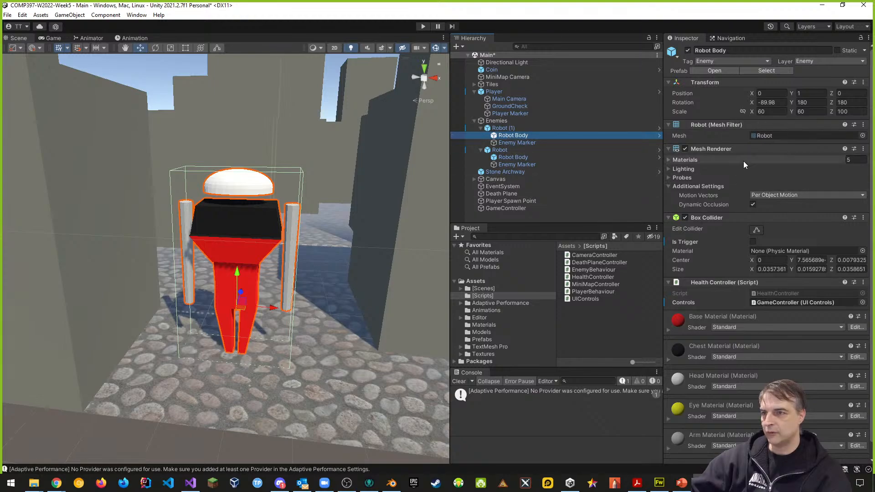
{"action": "scroll", "coordinate": [775, 187], "scroll_direction": "down", "scroll_amount": 1}
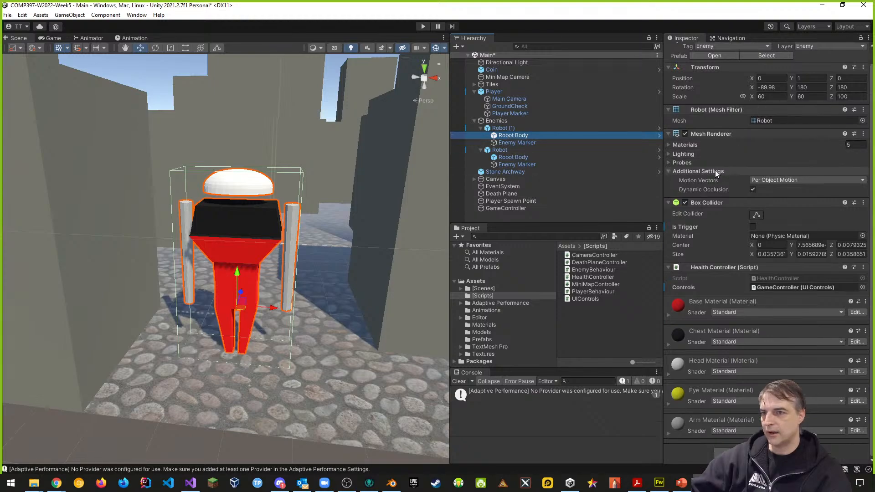
{"action": "left_click", "coordinate": [863, 203]}
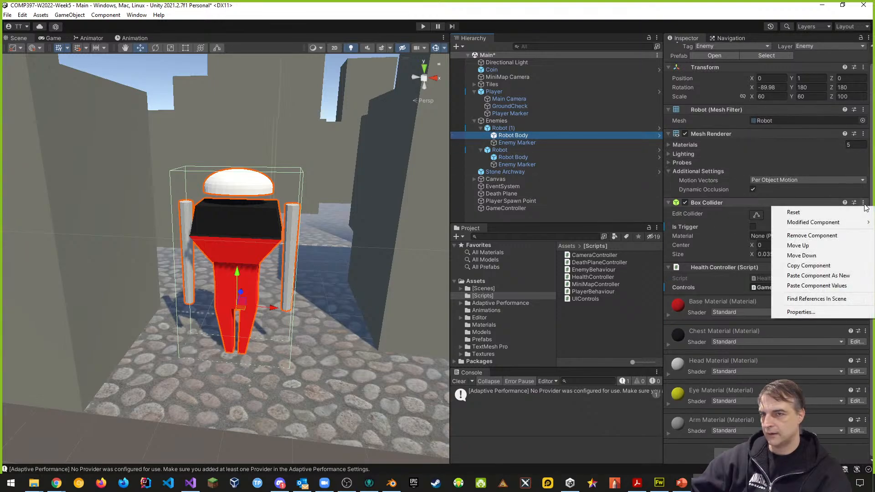
{"action": "left_click", "coordinate": [809, 265]}
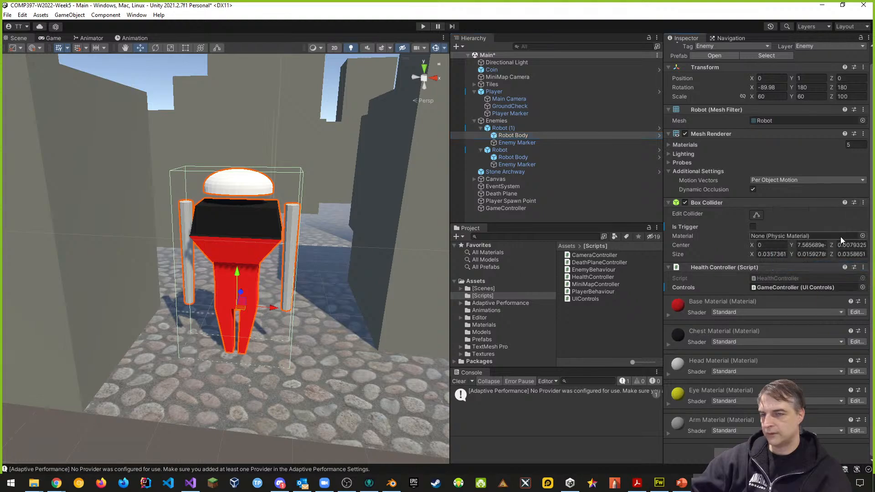
{"action": "left_click", "coordinate": [863, 203]}
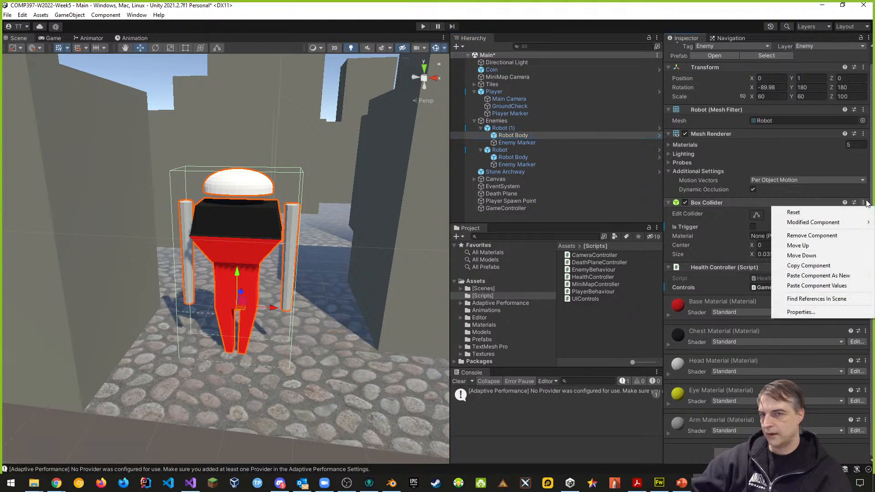
{"action": "left_click", "coordinate": [822, 276]}
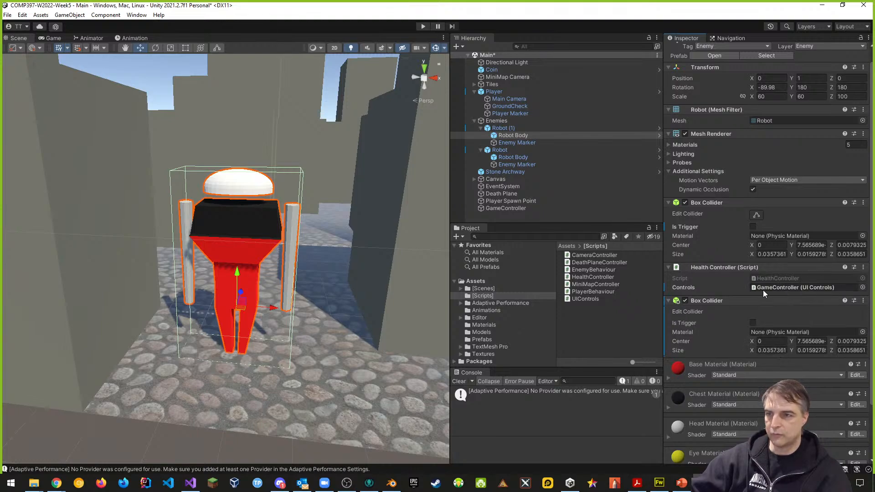
{"action": "left_click", "coordinate": [753, 323]}
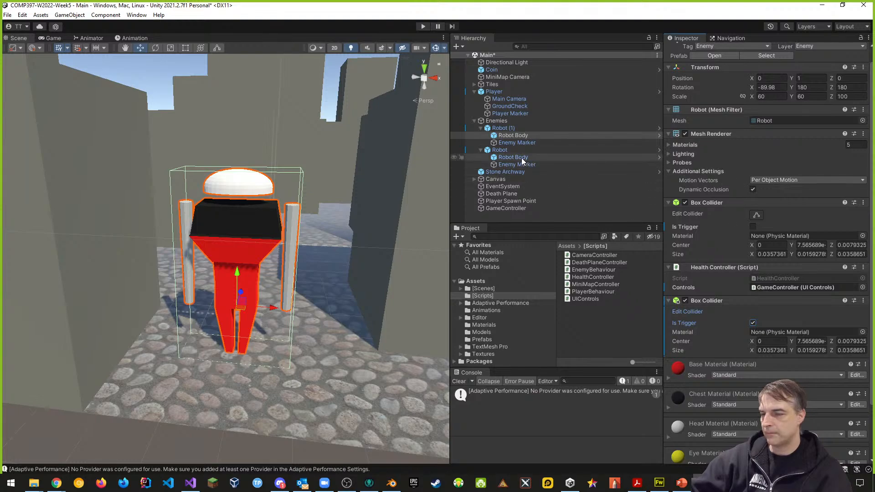
- Review Robot (1) and its child objects, and apply all of its overrides to the Robot prefab
{"action": "left_click", "coordinate": [514, 142]}
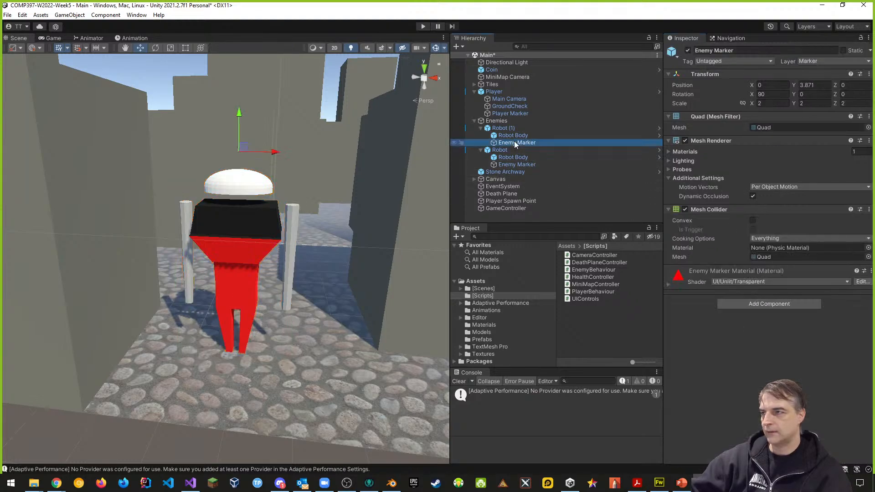
{"action": "left_click", "coordinate": [516, 130]}
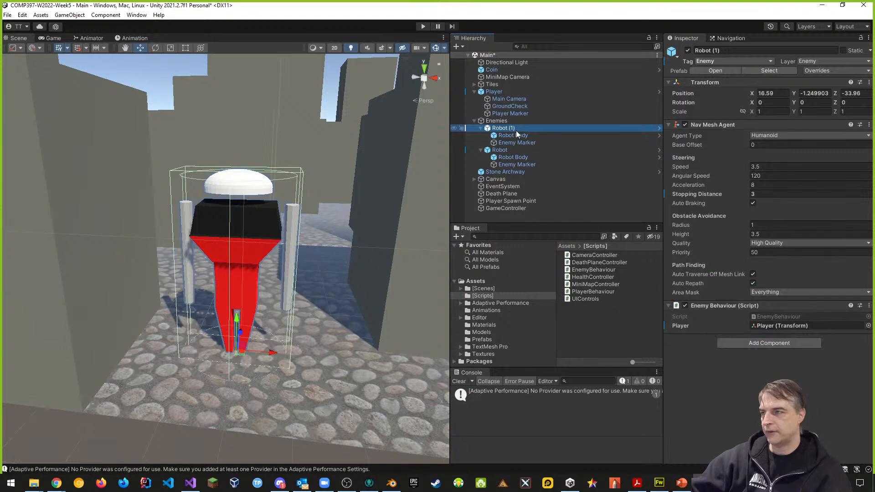
{"action": "left_click", "coordinate": [513, 142]}
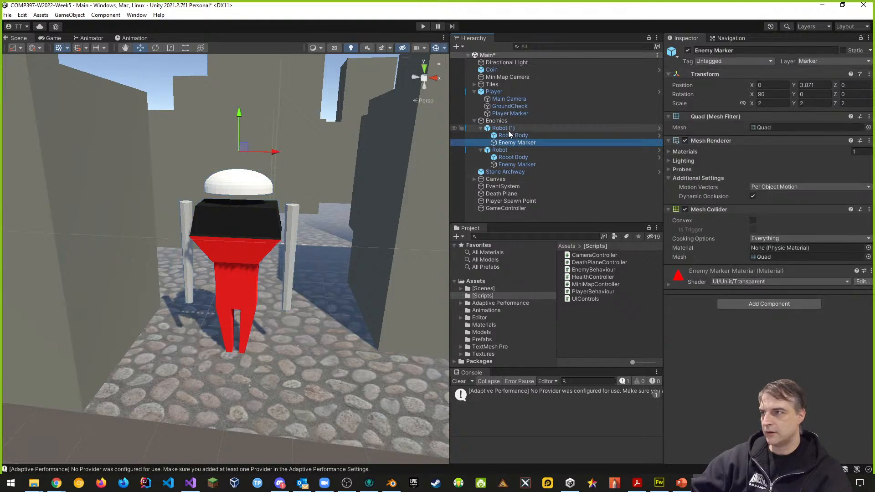
{"action": "left_click", "coordinate": [511, 136]}
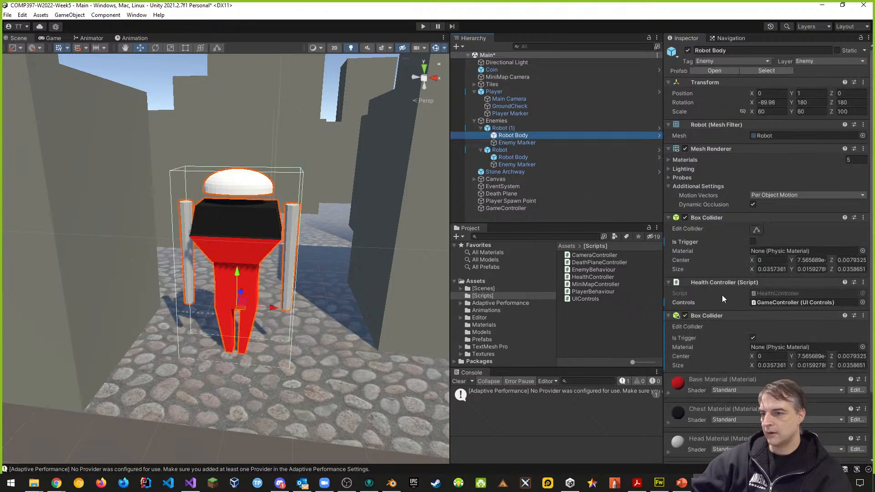
{"action": "scroll", "coordinate": [729, 289], "scroll_direction": "down", "scroll_amount": 3}
{"action": "scroll", "coordinate": [769, 253], "scroll_direction": "up", "scroll_amount": 3}
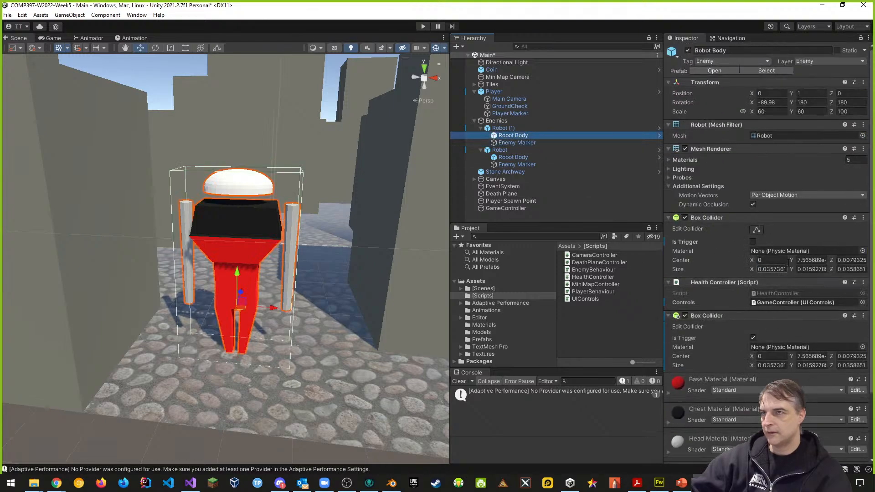
{"action": "left_click", "coordinate": [529, 129]}
{"action": "left_click", "coordinate": [835, 70]}
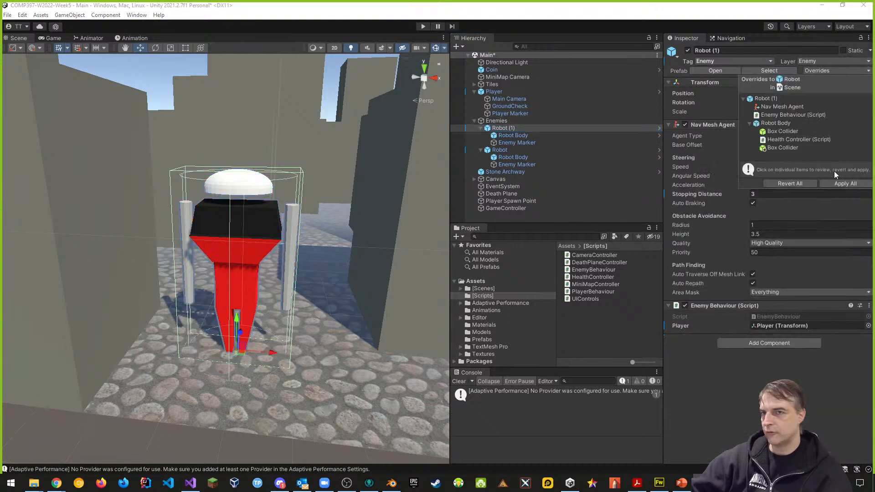
{"action": "left_click", "coordinate": [846, 184]}
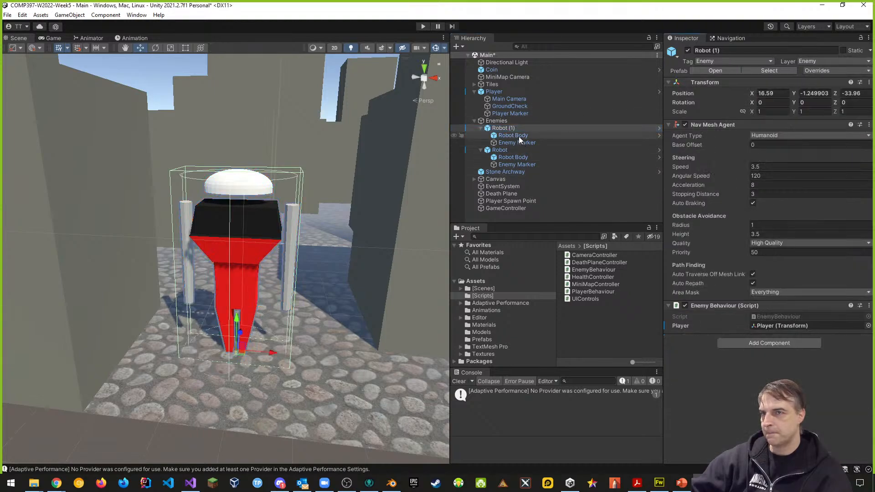
- Check the collider and Health Controller components on the other Robot's Robot Body
{"action": "left_click", "coordinate": [509, 156]}
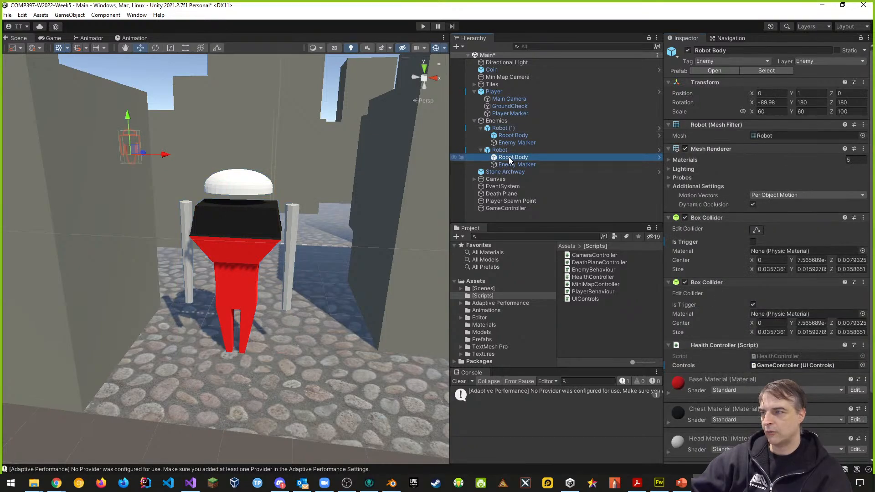
{"action": "left_click", "coordinate": [516, 165]}
{"action": "left_click", "coordinate": [517, 160]}
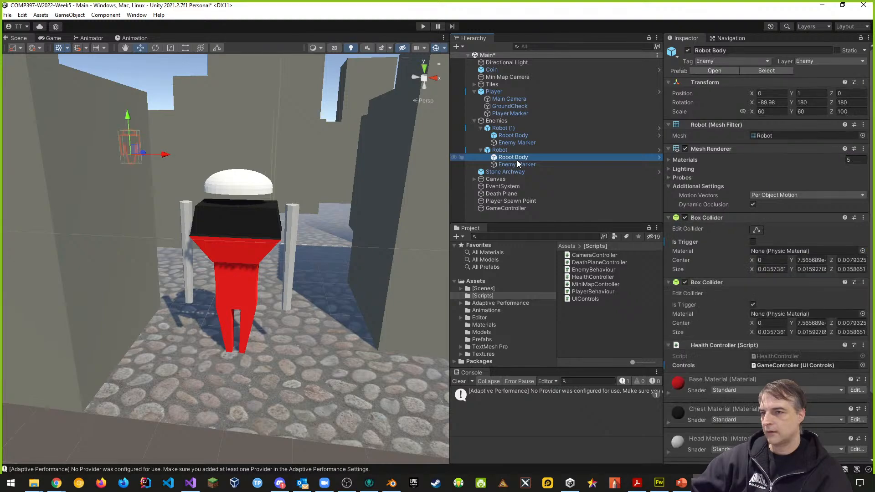
- Play-test the scene by walking the player into the robots to check the contact damage, and stop the game
{"action": "left_click", "coordinate": [423, 27]}
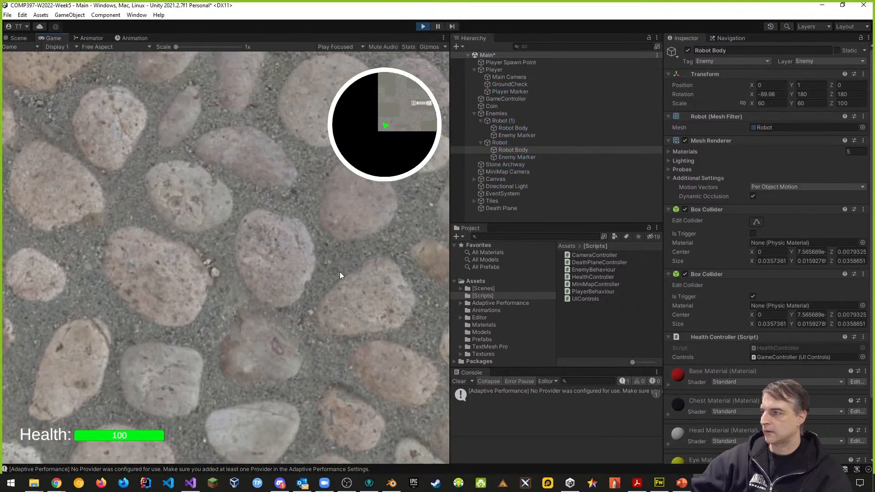
{"action": "left_click", "coordinate": [340, 271]}
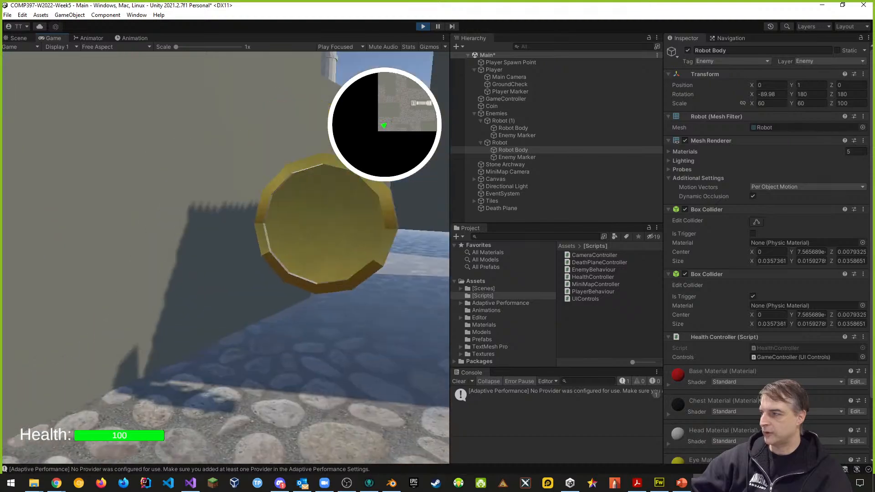
{"action": "key", "text": "w"}
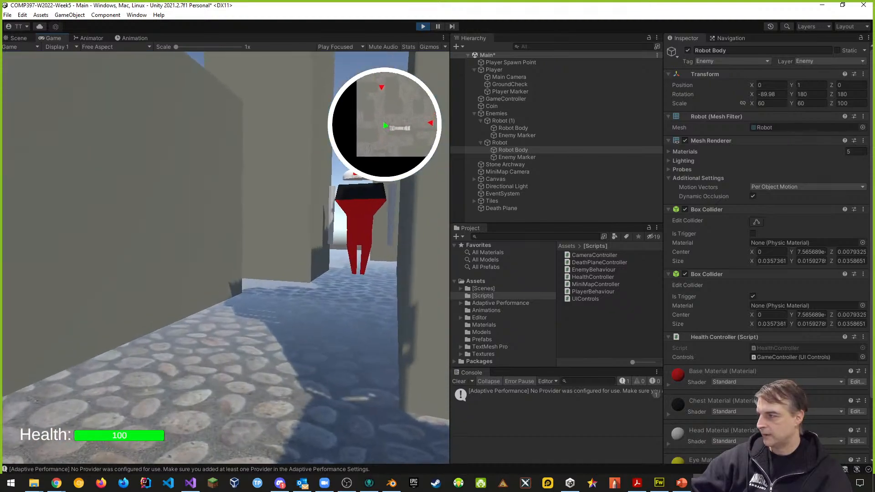
{"action": "key", "text": "w"}
{"action": "key", "text": "s"}
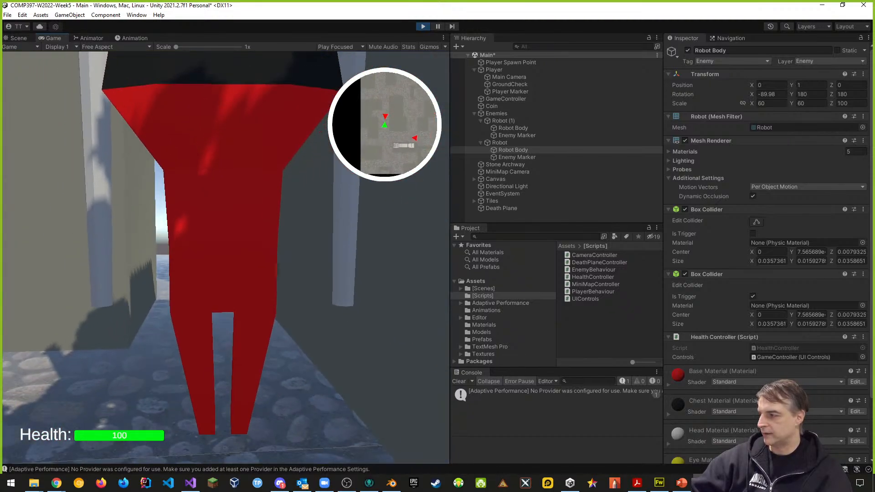
{"action": "key", "text": "w"}
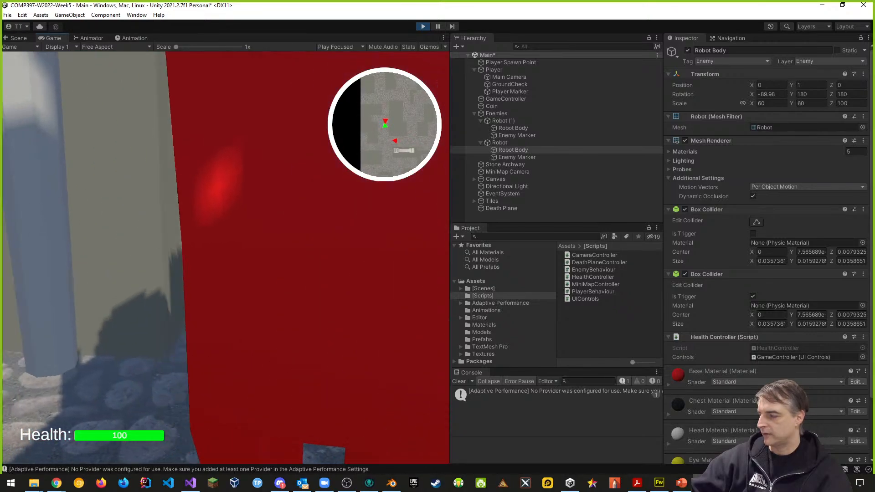
{"action": "key", "text": "s"}
{"action": "key", "text": "w"}
{"action": "key", "text": "s"}
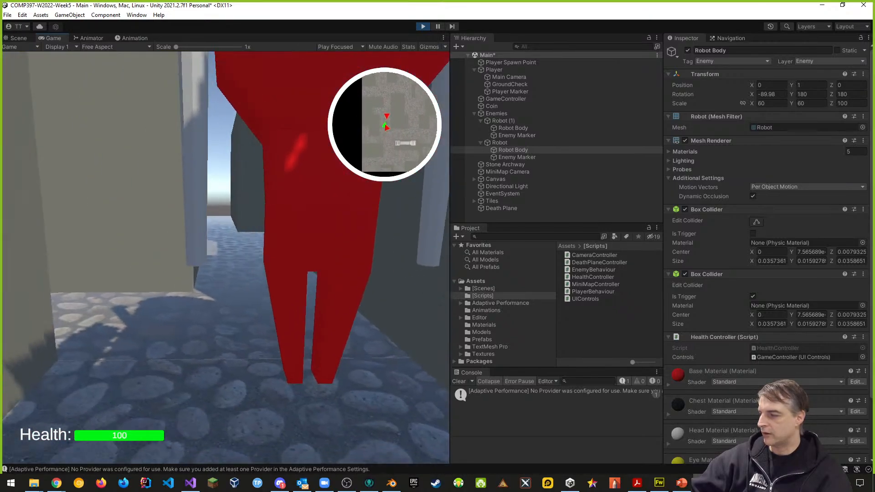
{"action": "key", "text": "Escape"}
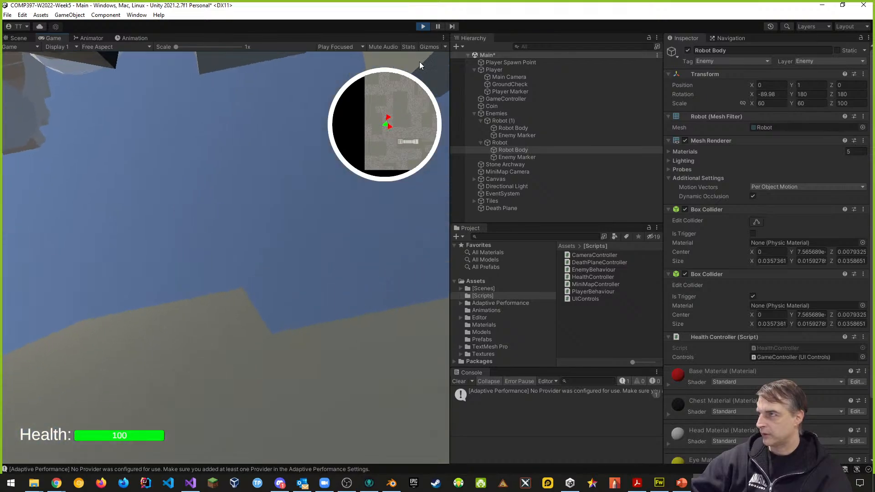
{"action": "left_click", "coordinate": [423, 26]}
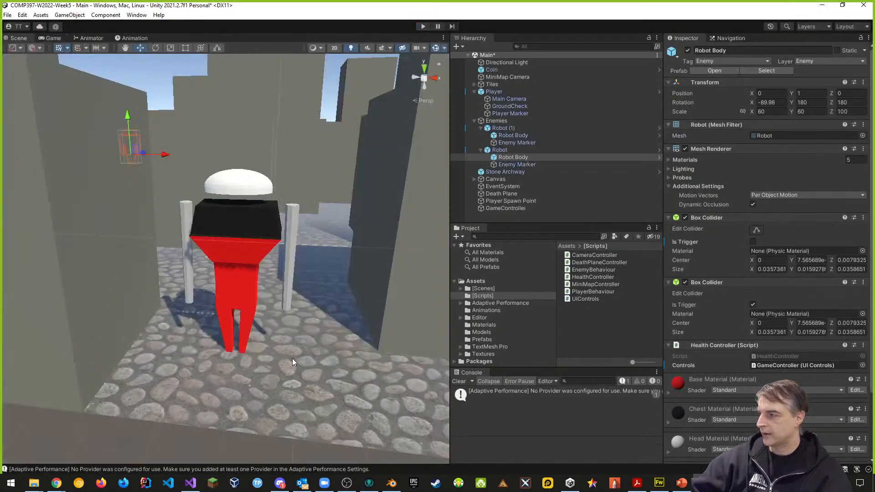
- Inspect the two Box Colliders on Robot (1)'s Robot Body, checking the Is Trigger option and the collider's bounds in the scene
{"action": "left_click", "coordinate": [251, 270]}
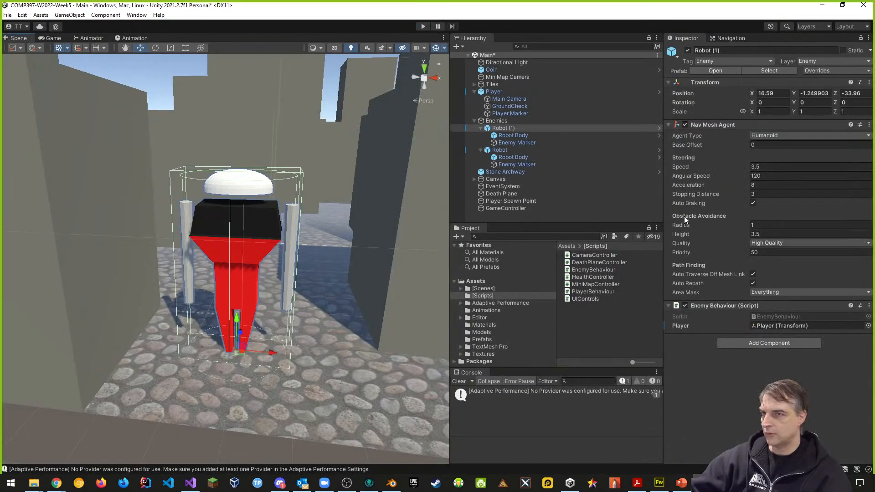
{"action": "left_click", "coordinate": [511, 136]}
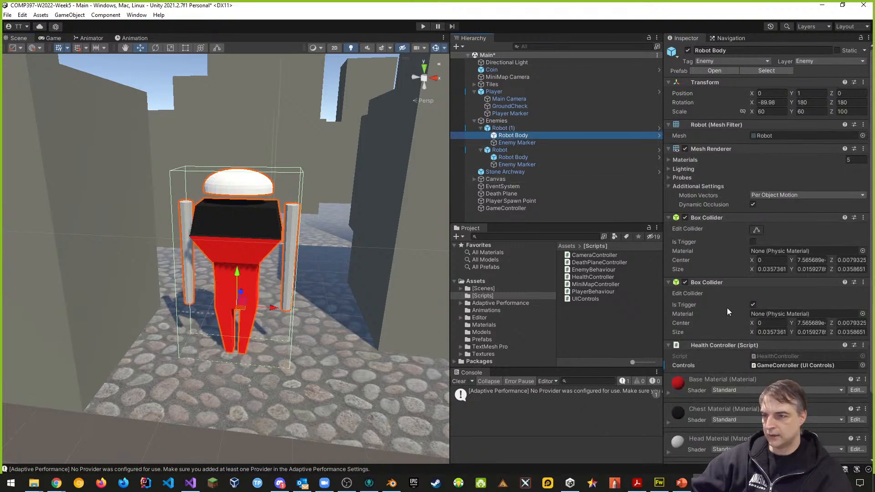
{"action": "scroll", "coordinate": [721, 300], "scroll_direction": "down", "scroll_amount": 3}
{"action": "scroll", "coordinate": [720, 299], "scroll_direction": "down", "scroll_amount": 2}
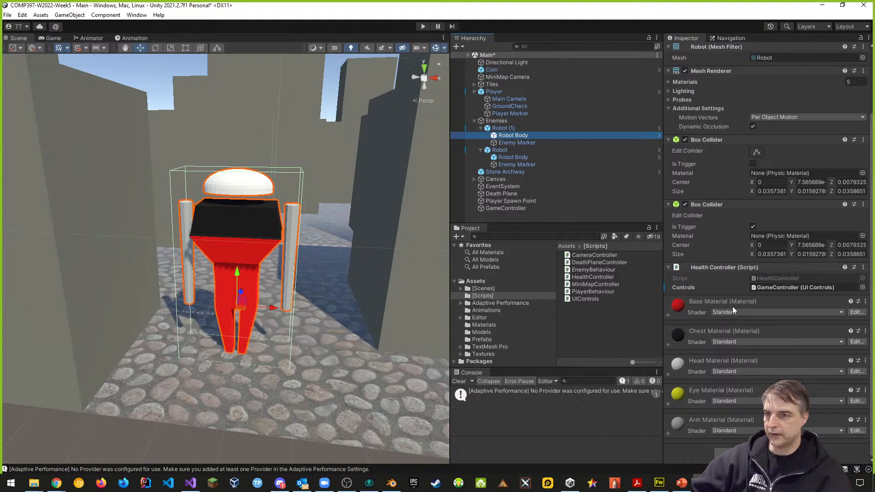
{"action": "left_click", "coordinate": [753, 227]}
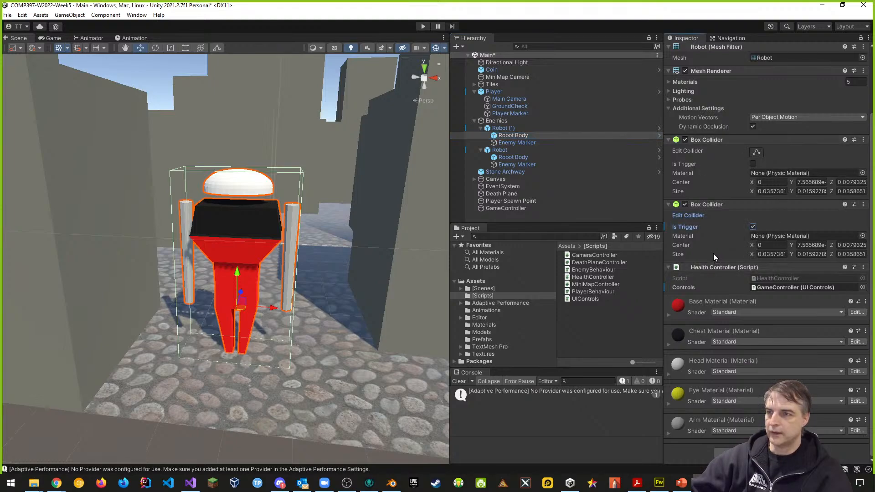
{"action": "left_click", "coordinate": [755, 153]}
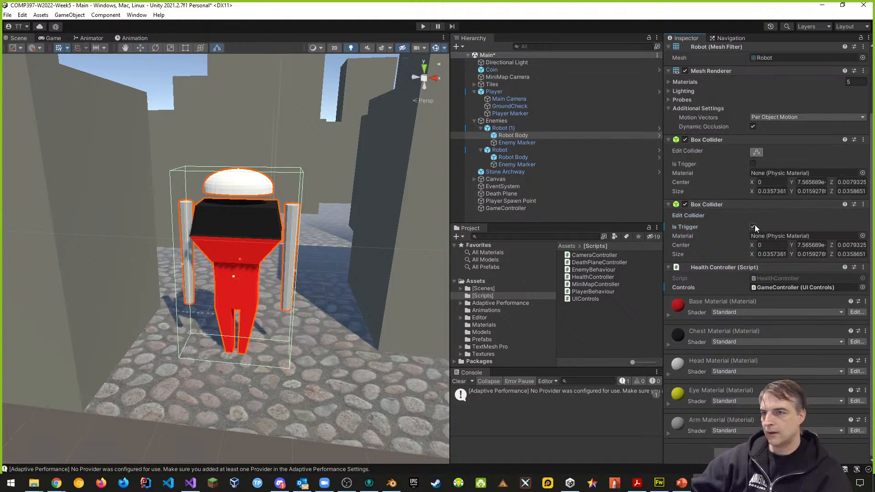
{"action": "left_click", "coordinate": [757, 154]}
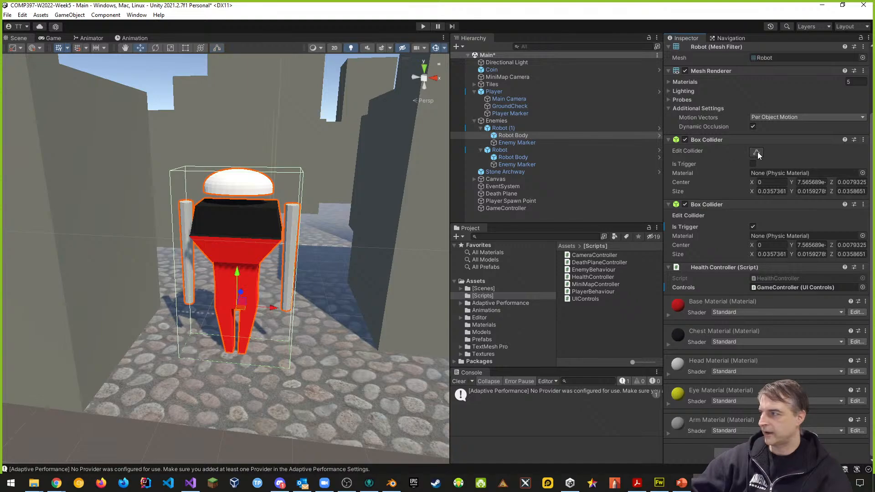
{"action": "left_click", "coordinate": [757, 154]}
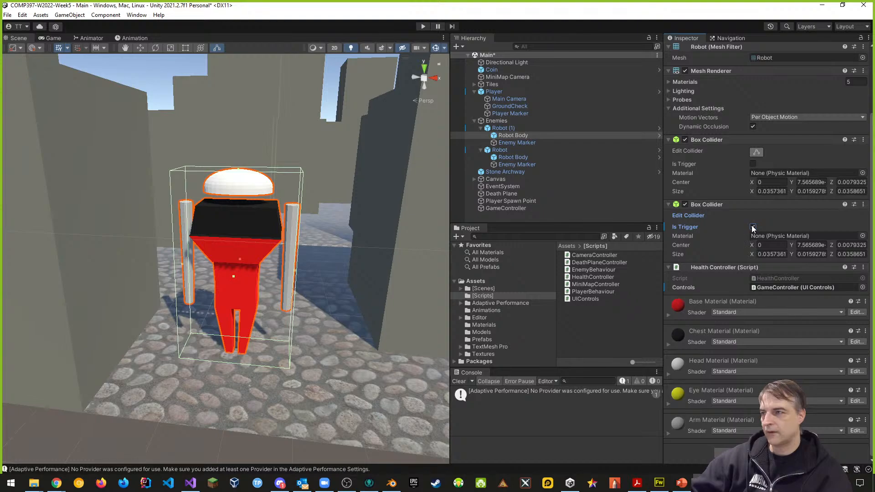
- Remove the trigger Box Collider from the Robot Body of both Robot (1) and Robot
{"action": "left_click", "coordinate": [515, 135]}
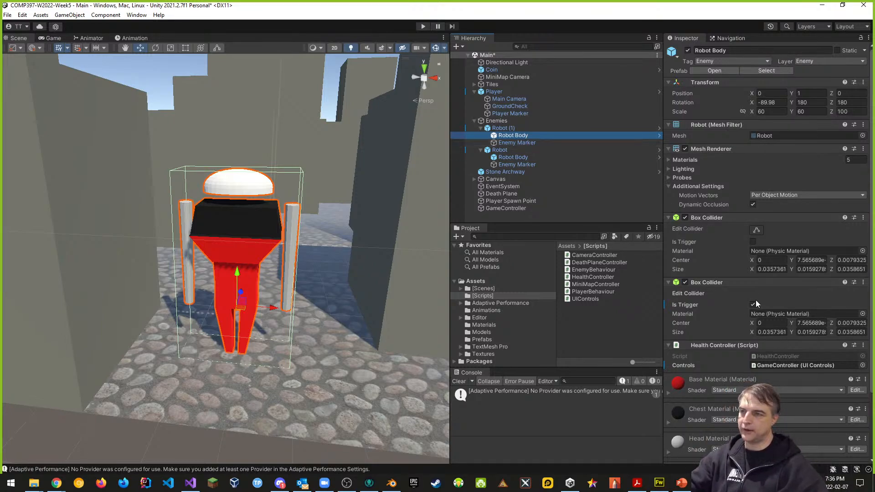
{"action": "left_click", "coordinate": [863, 283]}
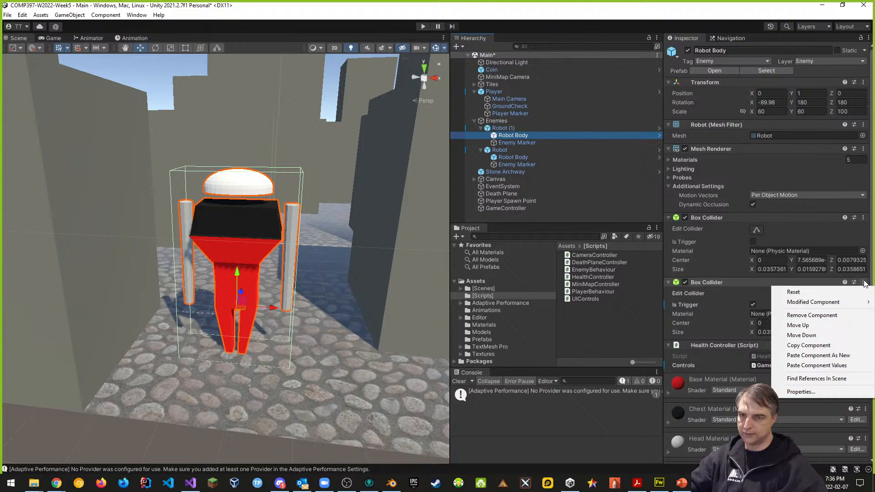
{"action": "left_click", "coordinate": [825, 314]}
{"action": "left_click", "coordinate": [513, 158]}
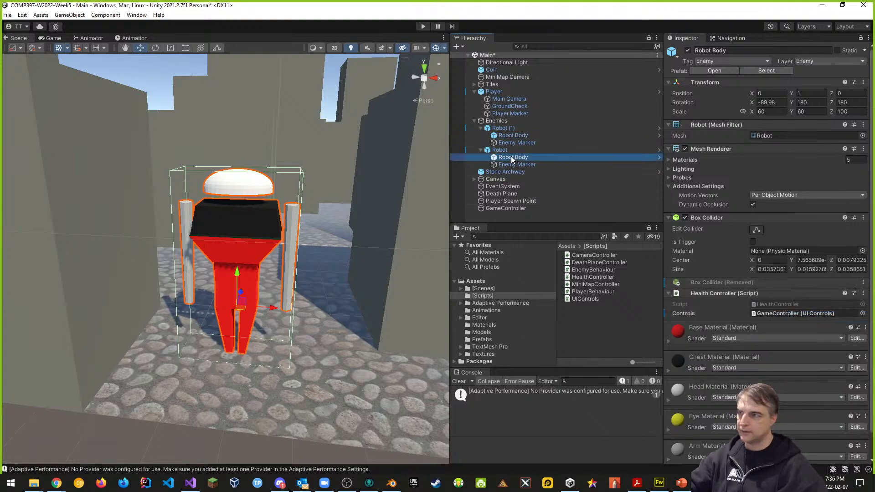
{"action": "left_click", "coordinate": [862, 282]}
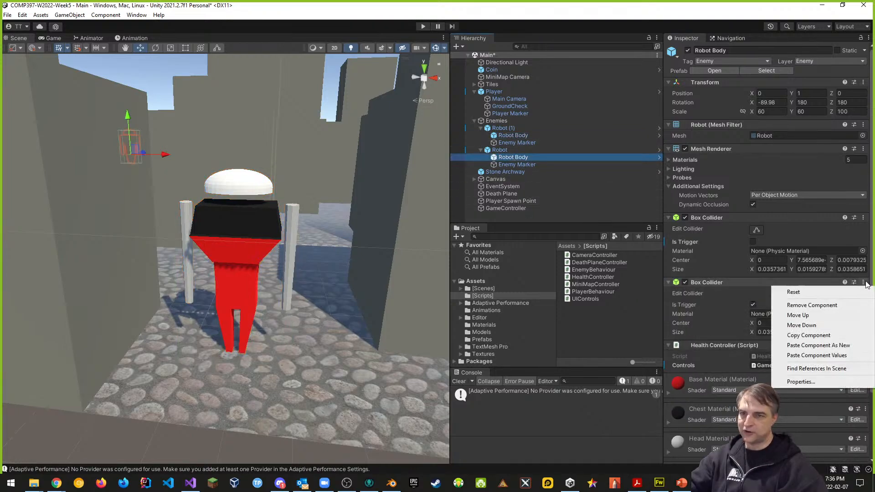
{"action": "left_click", "coordinate": [811, 305]}
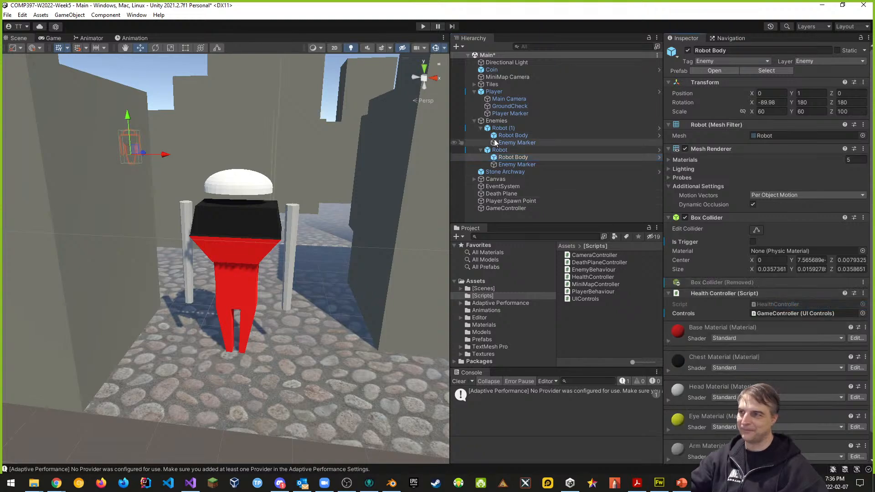
- Add a Capsule Collider component to Robot (1)'s Robot Body
{"action": "left_click", "coordinate": [512, 136]}
{"action": "left_click", "coordinate": [503, 129]}
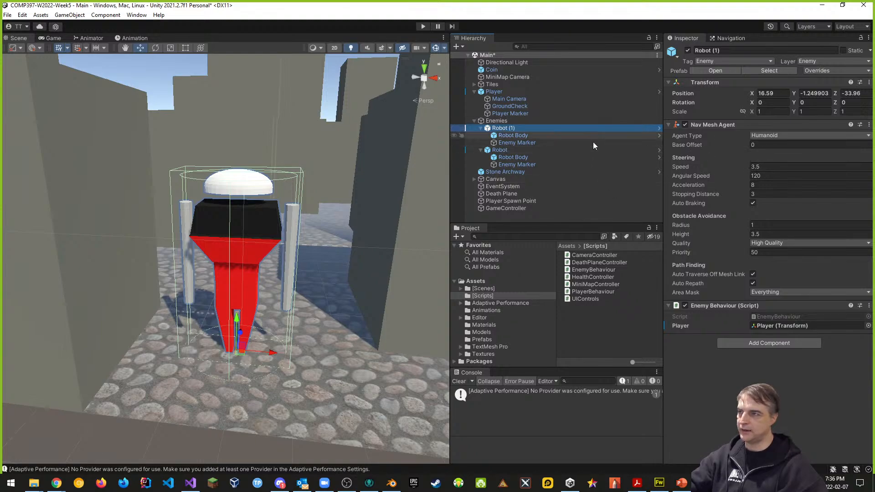
{"action": "left_click", "coordinate": [516, 135]}
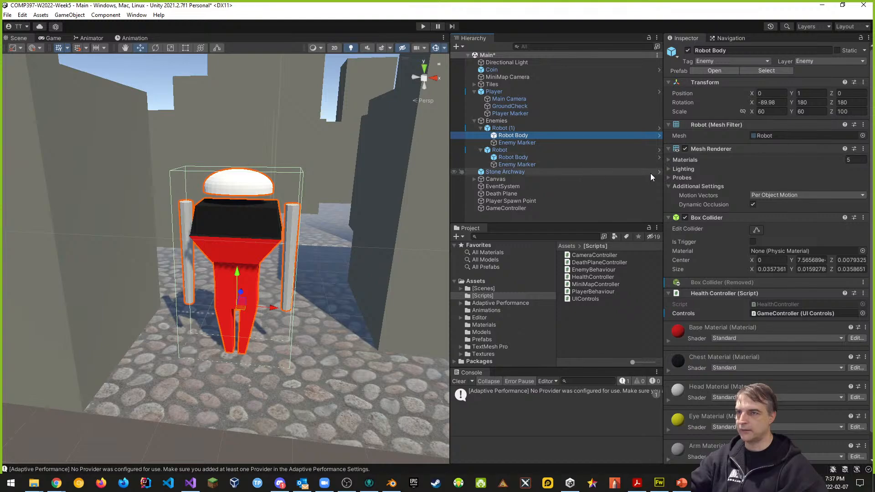
{"action": "scroll", "coordinate": [705, 186], "scroll_direction": "down", "scroll_amount": 2}
{"action": "left_click", "coordinate": [766, 453]}
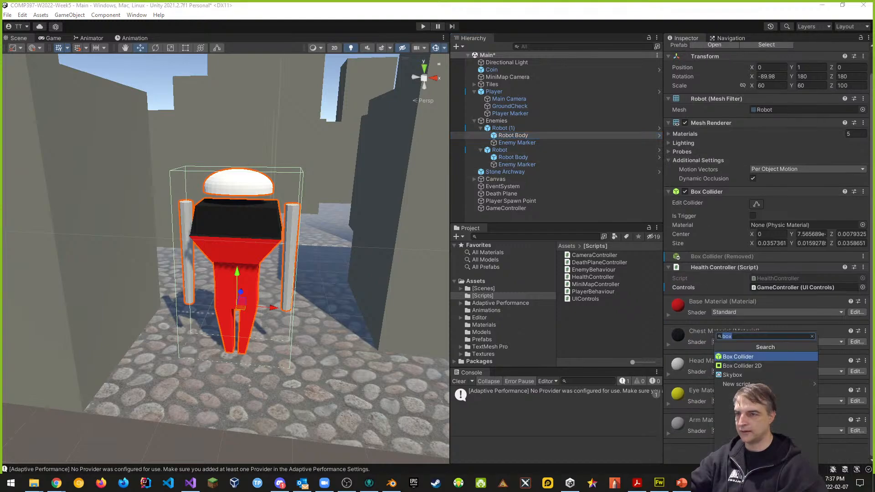
{"action": "type", "text": "colli"}
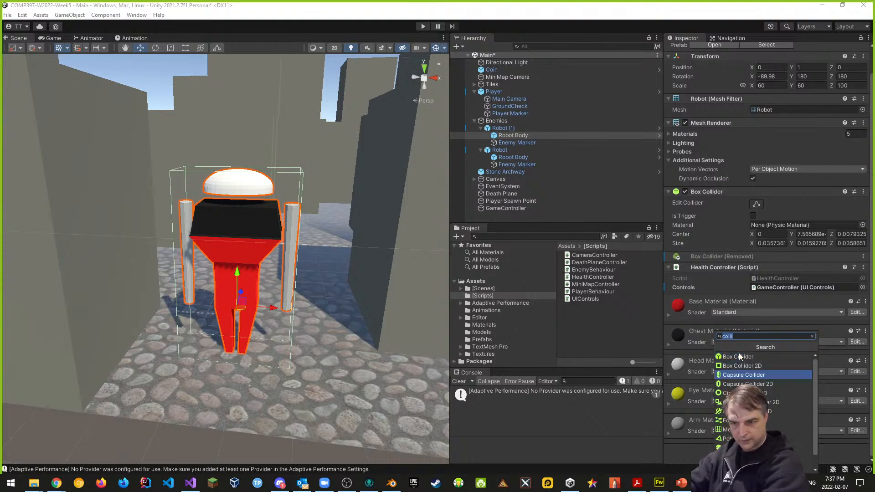
{"action": "key", "text": "Down"}
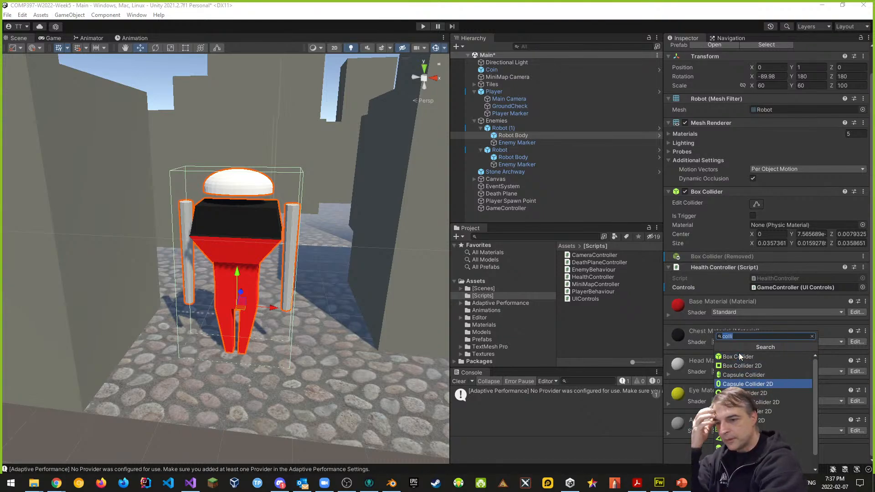
{"action": "key", "text": "Up"}
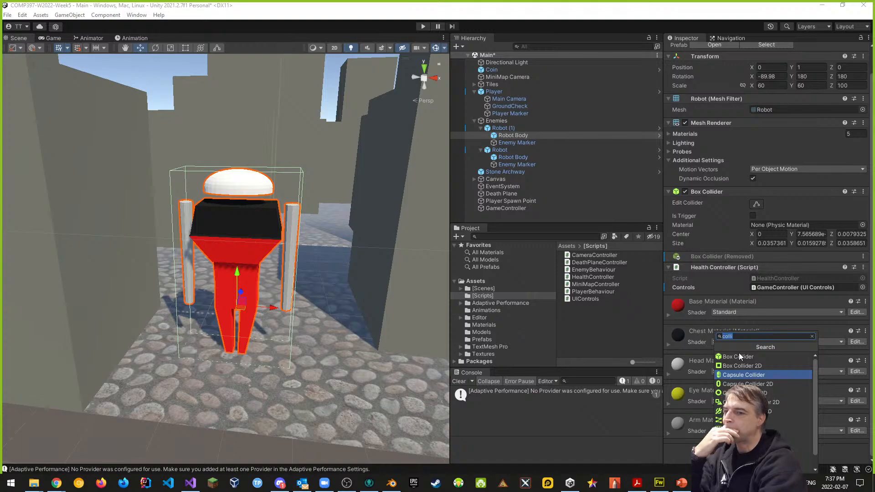
{"action": "key", "text": "Return"}
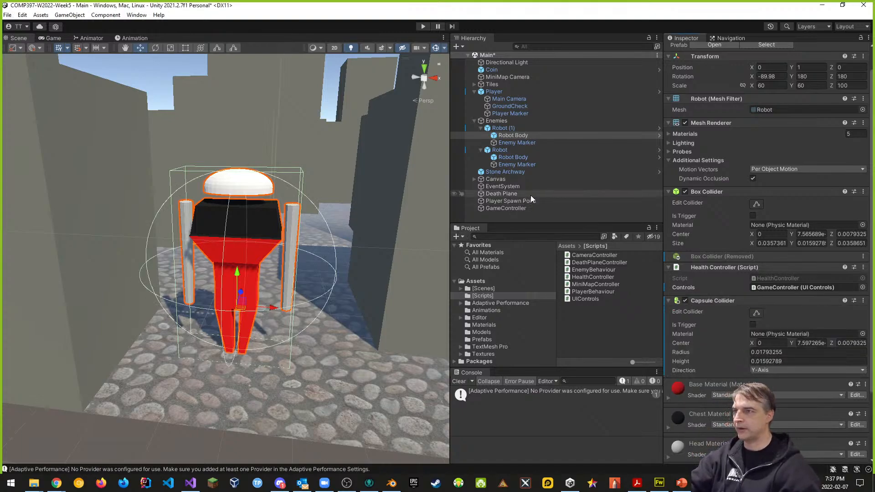
- Reshape the Capsule Collider in the scene to a radius of about 0.0048 and a height of about 0.059
{"action": "left_click", "coordinate": [756, 315]}
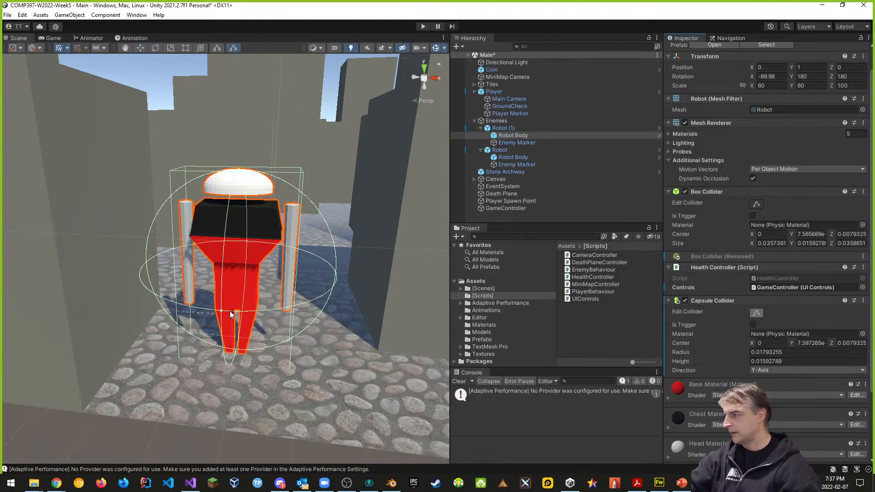
{"action": "scroll", "coordinate": [777, 348], "scroll_direction": "down", "scroll_amount": 2}
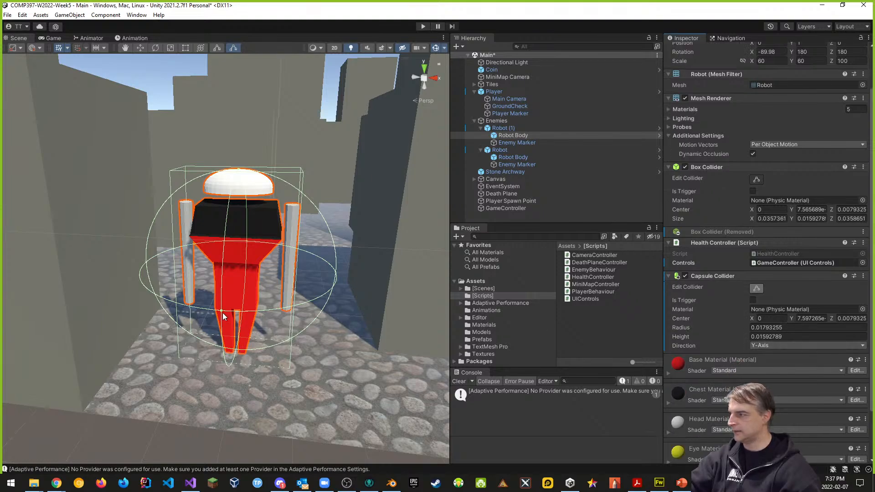
{"action": "left_click_drag", "start_coordinate": [222, 314], "coordinate": [231, 279]}
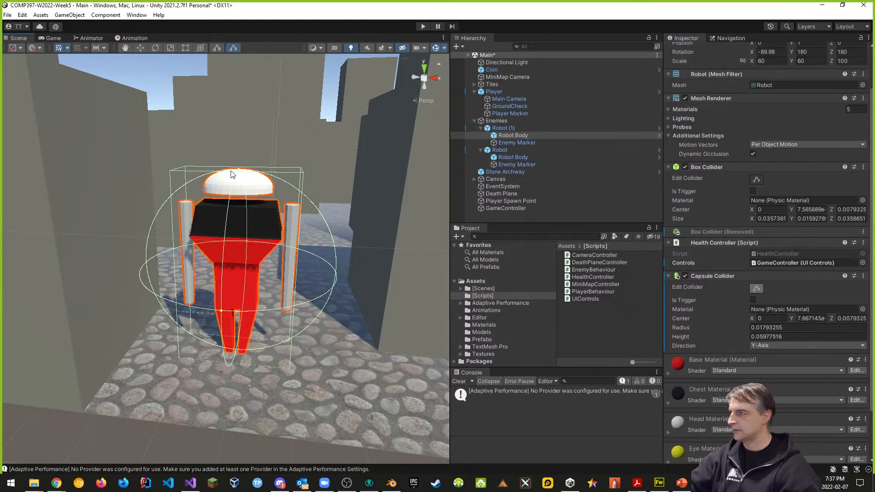
{"action": "mouse_move", "coordinate": [240, 173]}
{"action": "left_mouse_down"}
{"action": "mouse_move", "coordinate": [244, 130]}
{"action": "mouse_move", "coordinate": [241, 172]}
{"action": "left_mouse_up"}
{"action": "left_click_drag", "start_coordinate": [223, 316], "coordinate": [224, 308]}
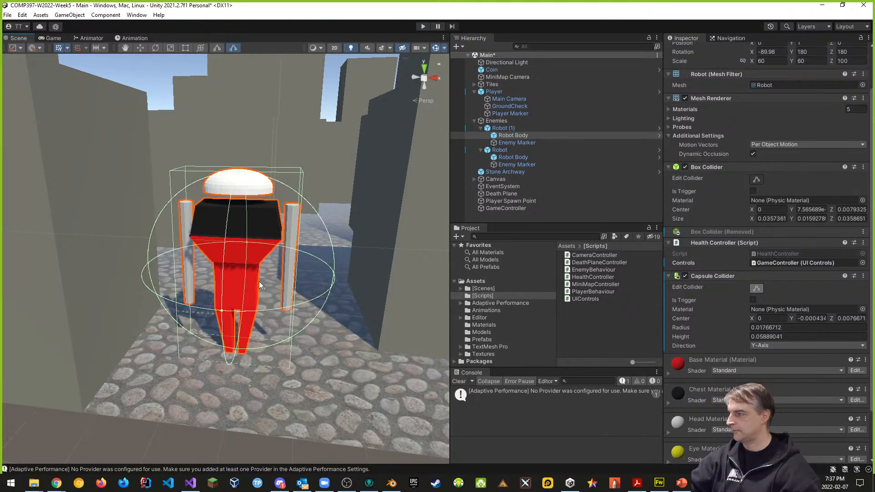
{"action": "left_click_drag", "start_coordinate": [260, 285], "coordinate": [239, 308]}
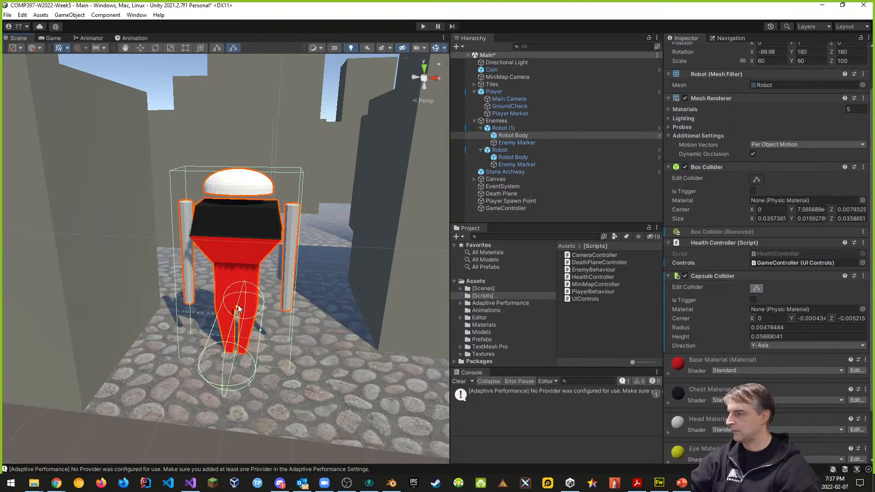
- Try the X-Axis direction for the Capsule Collider, and set its direction to Z-Axis
{"action": "left_click", "coordinate": [755, 346]}
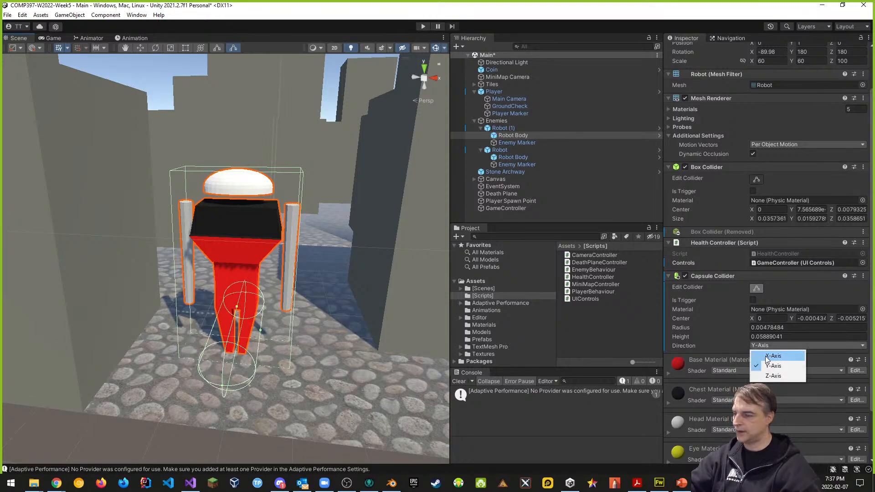
{"action": "left_click", "coordinate": [766, 357]}
{"action": "left_click", "coordinate": [776, 345]}
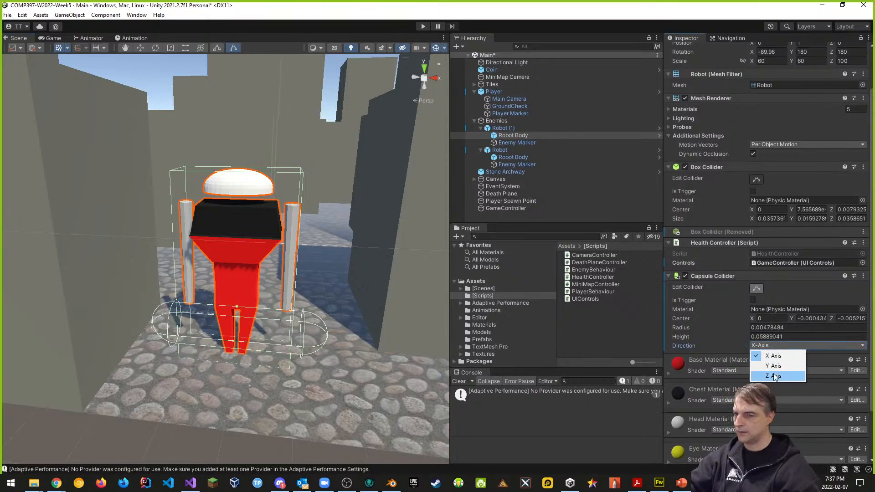
{"action": "left_click", "coordinate": [774, 375]}
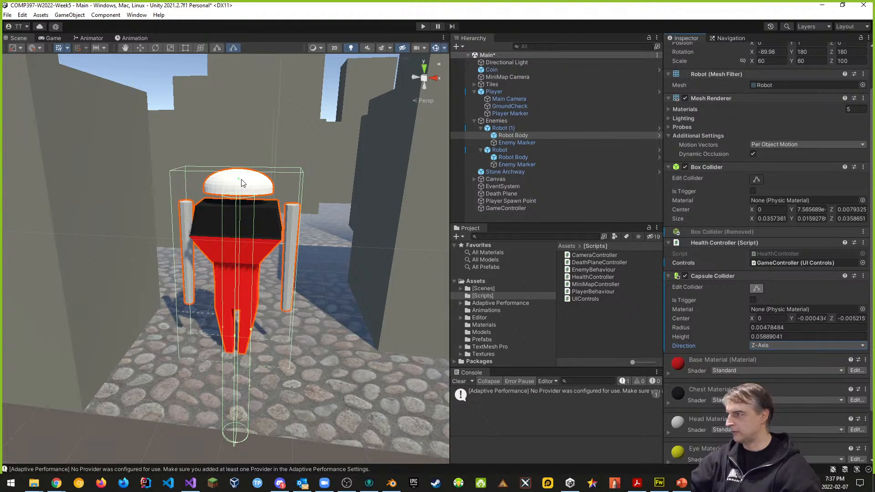
- Reshape the Capsule Collider in the scene to enclose the robot, with a radius of about 0.0197 and a height of about 0.038
{"action": "left_click_drag", "start_coordinate": [242, 182], "coordinate": [240, 171]}
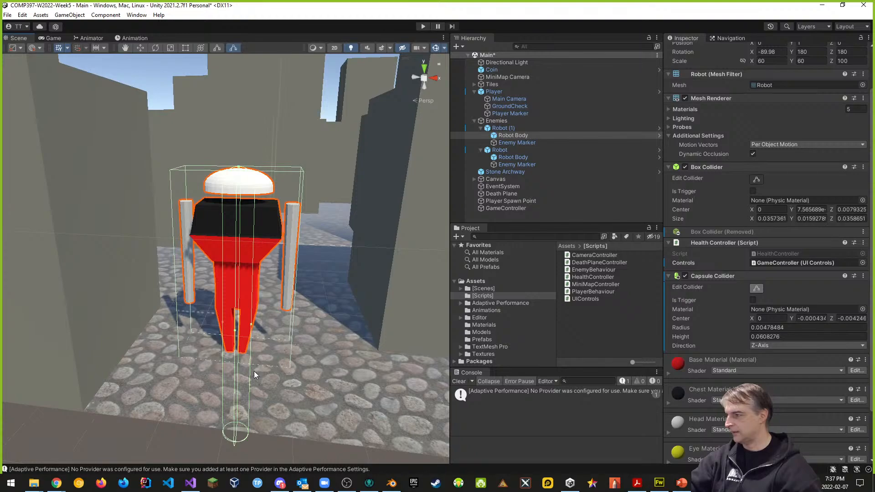
{"action": "left_click_drag", "start_coordinate": [234, 332], "coordinate": [209, 348]}
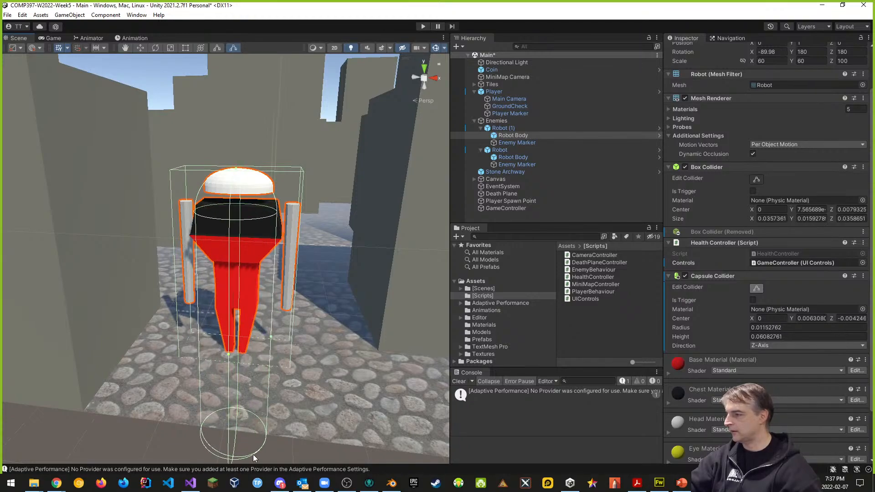
{"action": "left_click_drag", "start_coordinate": [231, 456], "coordinate": [239, 369]}
{"action": "left_click_drag", "start_coordinate": [278, 280], "coordinate": [307, 278]}
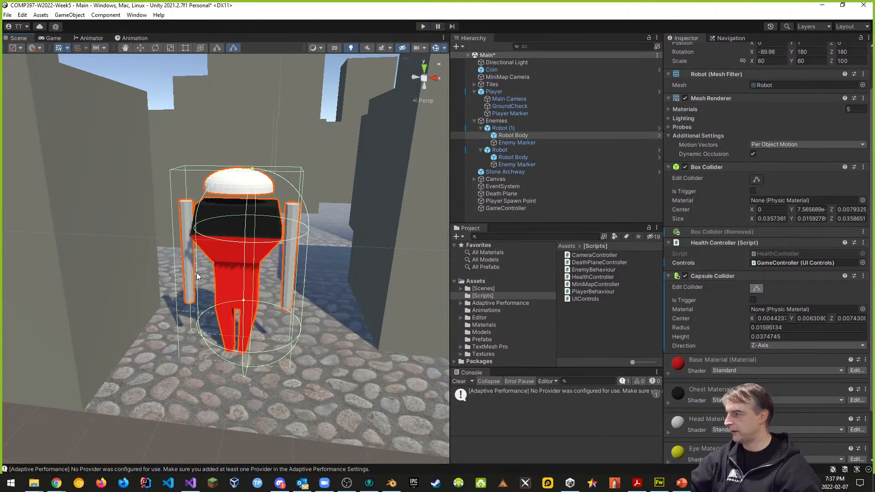
{"action": "left_click_drag", "start_coordinate": [195, 272], "coordinate": [174, 272]}
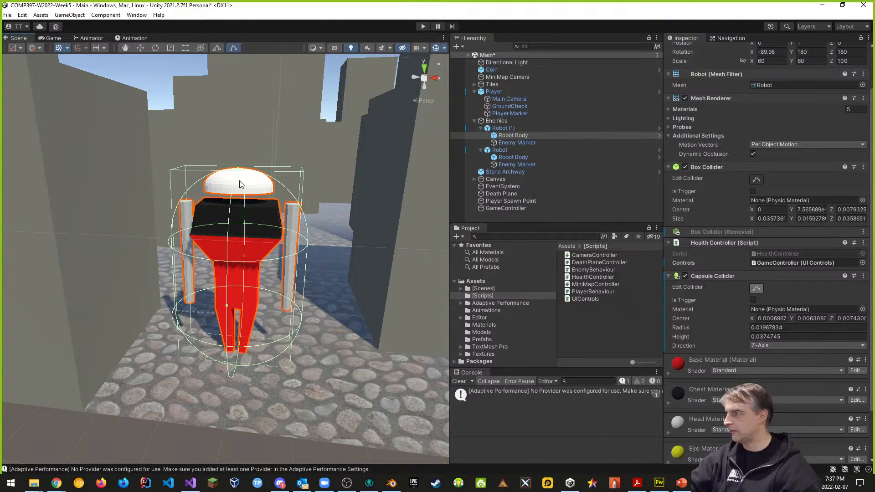
{"action": "left_click_drag", "start_coordinate": [238, 170], "coordinate": [238, 165]}
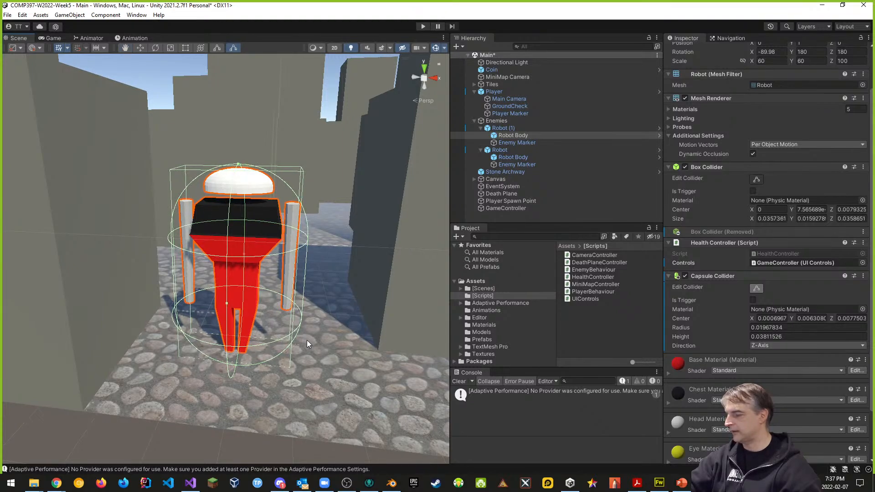
- Widen the Capsule Collider to a radius of about 0.0199 and make it a trigger
{"action": "right_click_drag", "start_coordinate": [305, 341], "coordinate": [293, 327]}
{"action": "key", "text": "w"}
{"action": "key", "text": "s"}
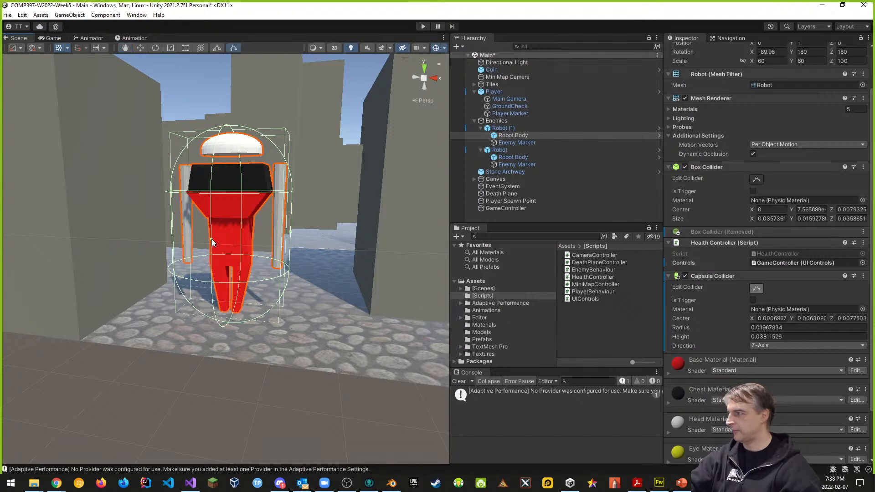
{"action": "left_click_drag", "start_coordinate": [211, 239], "coordinate": [210, 240]}
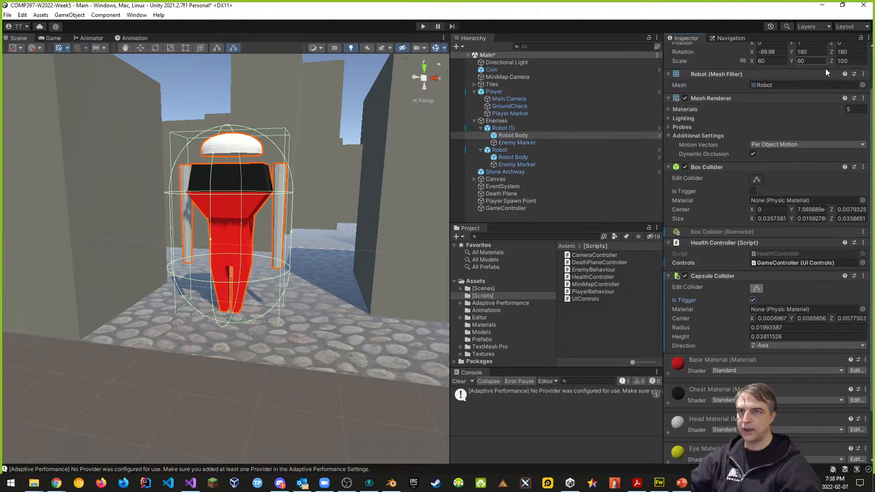
- Apply all of Robot (1)'s overrides to its prefab
{"action": "scroll", "coordinate": [775, 114], "scroll_direction": "up", "scroll_amount": 3}
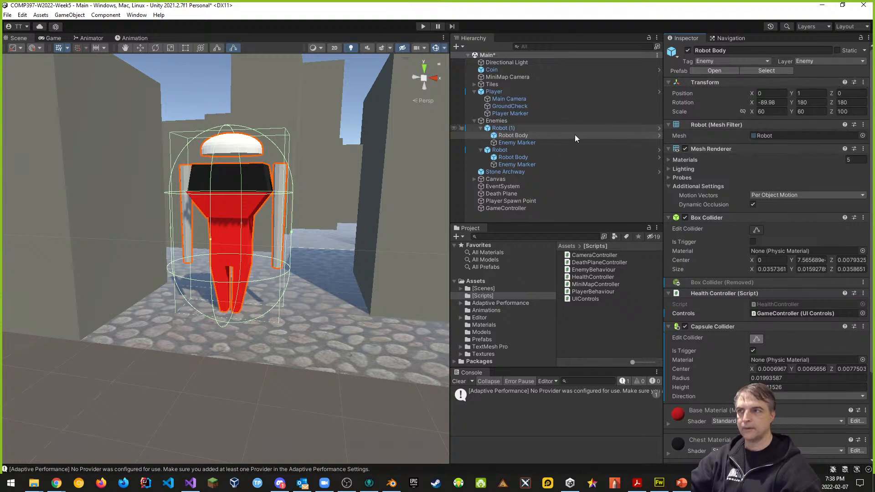
{"action": "left_click", "coordinate": [593, 128]}
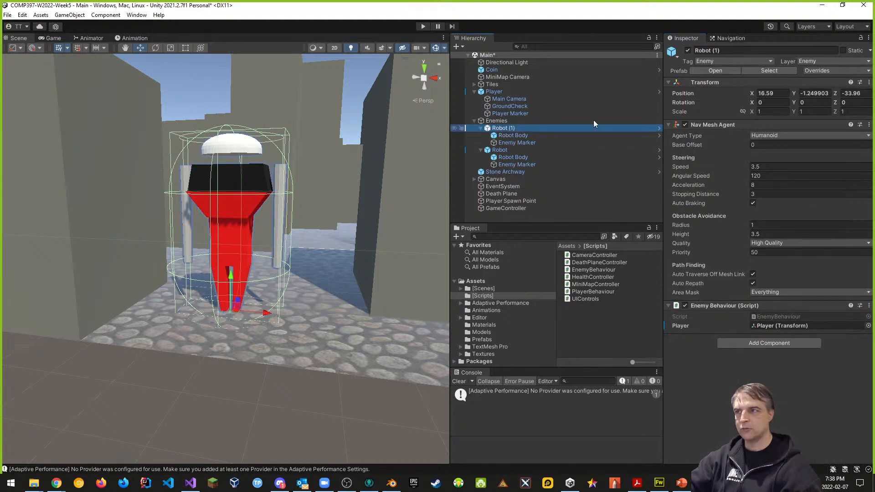
{"action": "left_click", "coordinate": [830, 71]}
{"action": "left_click", "coordinate": [842, 175]}
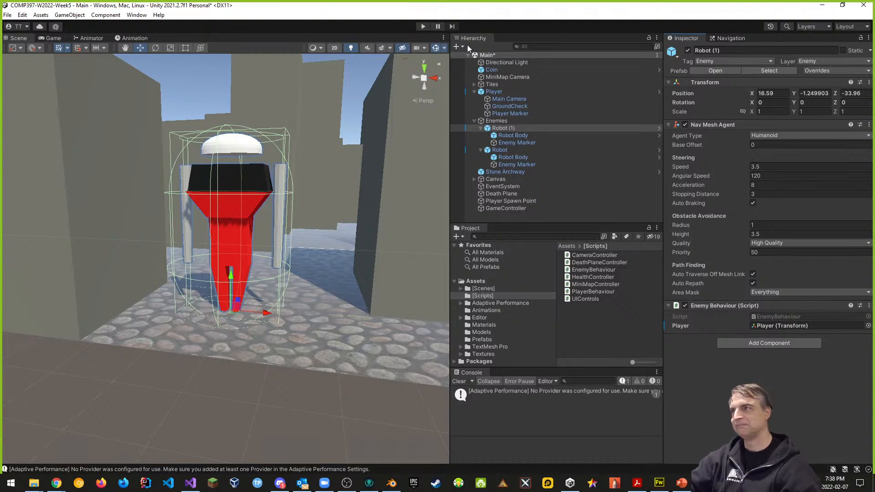
- Play-test the scene by walking the player into the robots to check the health bar, and stop the game
{"action": "left_click", "coordinate": [423, 27]}
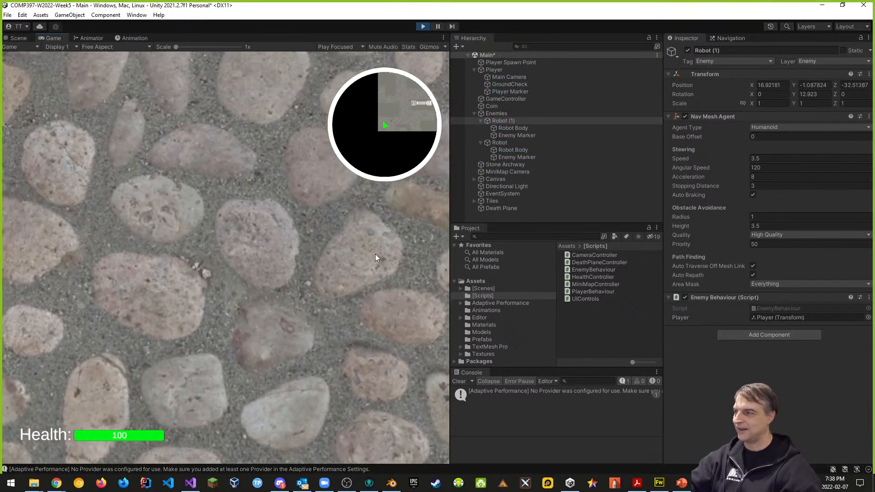
{"action": "key", "text": "w"}
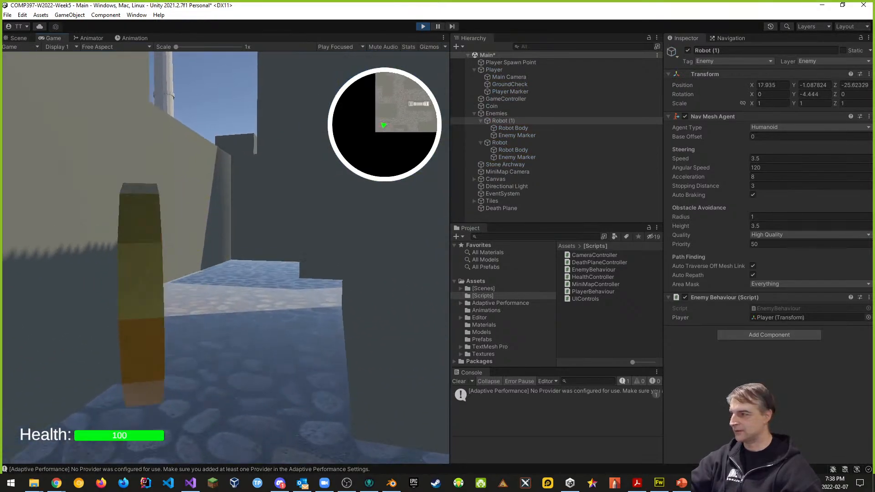
{"action": "key", "text": "w"}
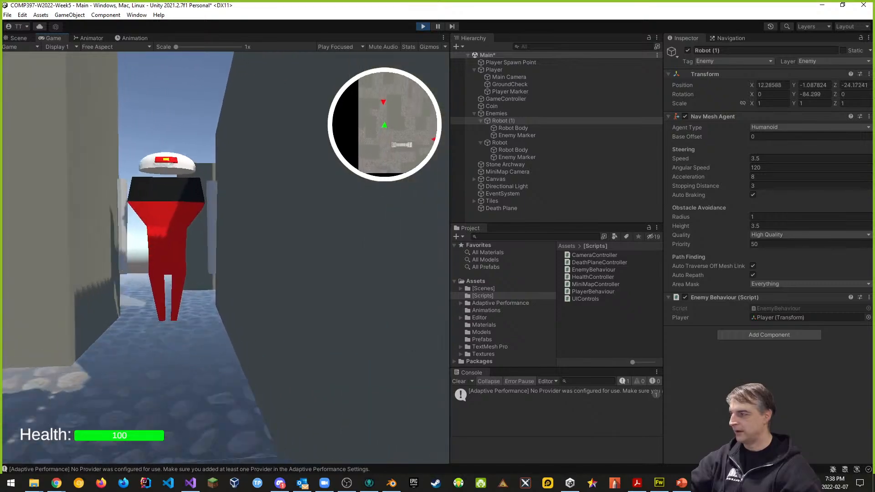
{"action": "key", "text": "s"}
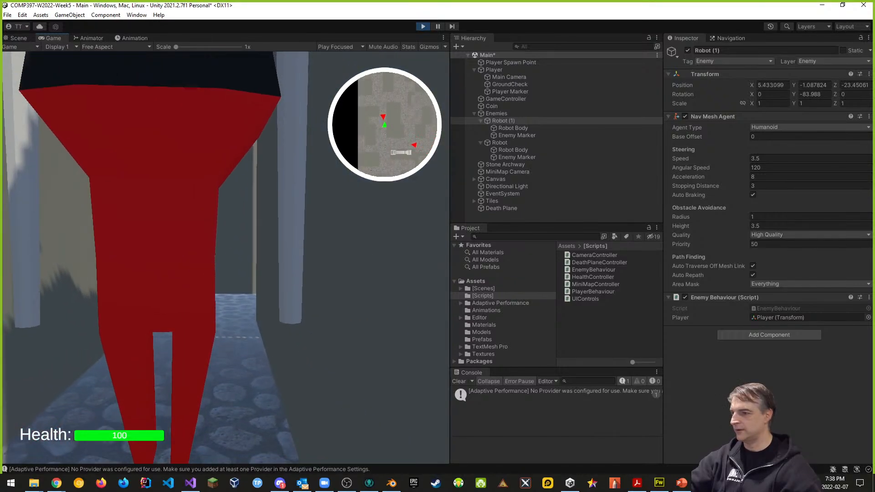
{"action": "key", "text": "s"}
{"action": "key", "text": "w"}
{"action": "key", "text": "s"}
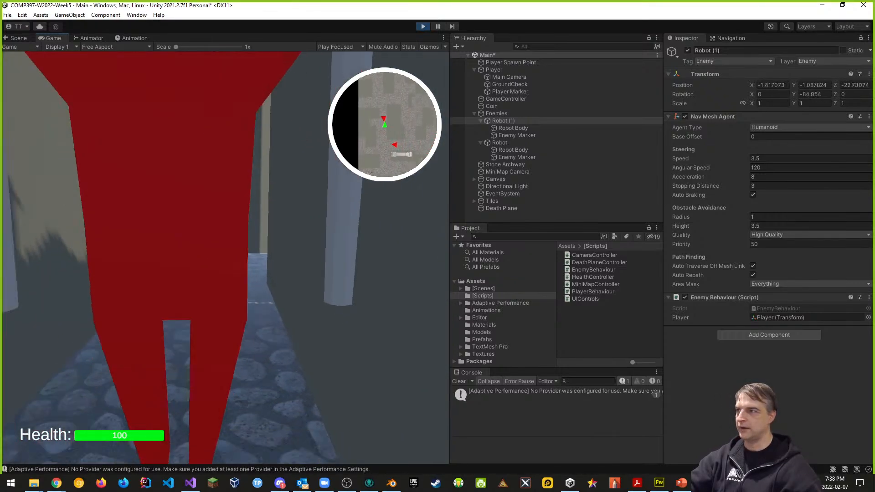
{"action": "key", "text": "w"}
{"action": "key", "text": "s"}
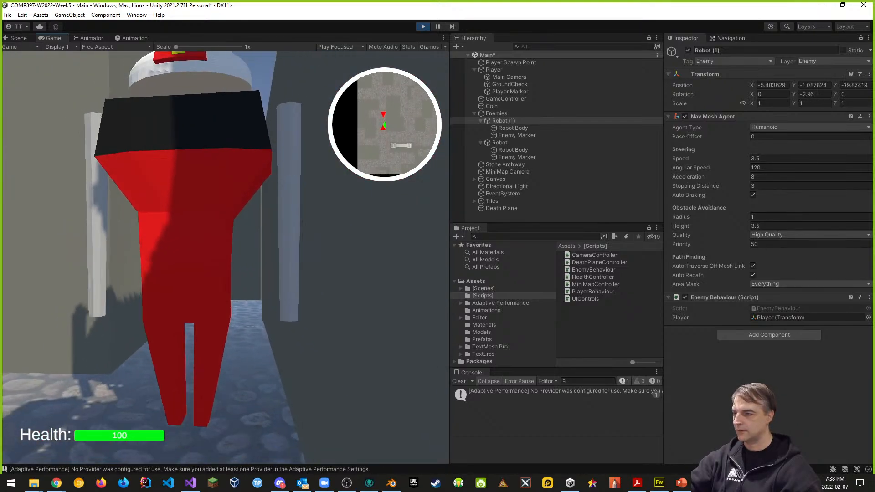
{"action": "key", "text": "Escape"}
{"action": "left_click", "coordinate": [423, 26]}
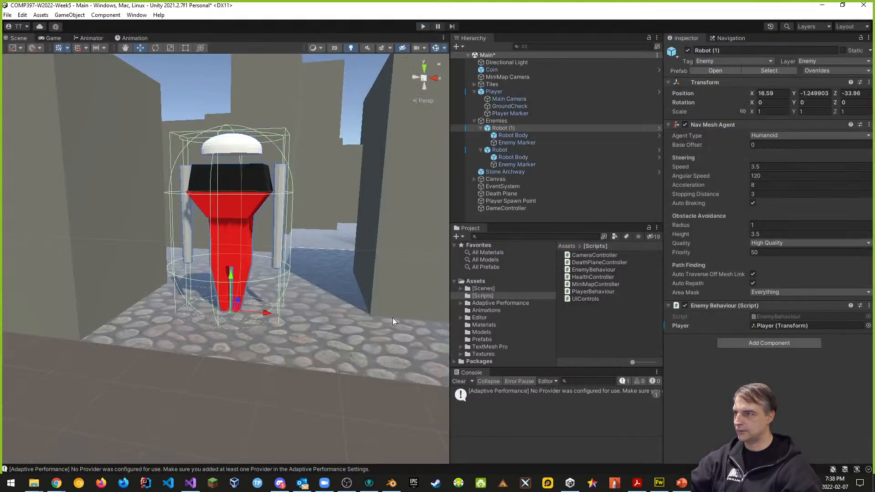
- Switch to Visual Studio, change the tag compared in HealthController's OnTriggerEnter to "Player", and save the script
{"action": "left_click", "coordinate": [505, 136]}
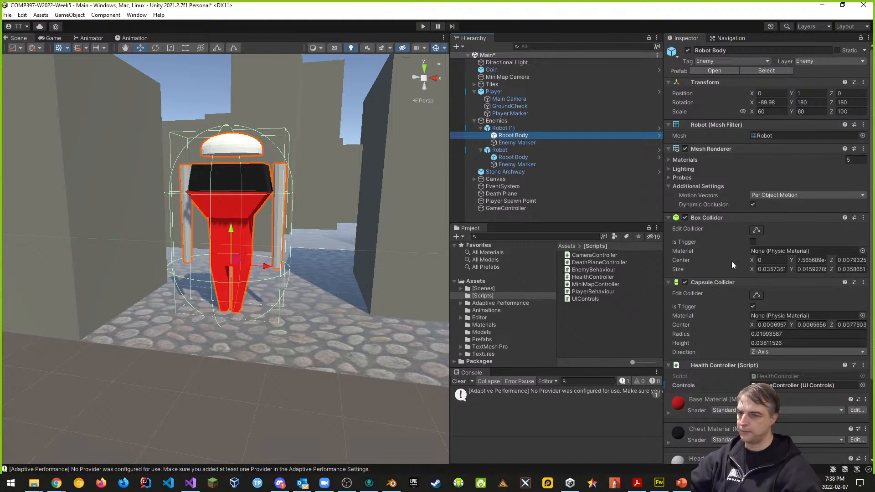
{"action": "scroll", "coordinate": [710, 294], "scroll_direction": "down", "scroll_amount": 3}
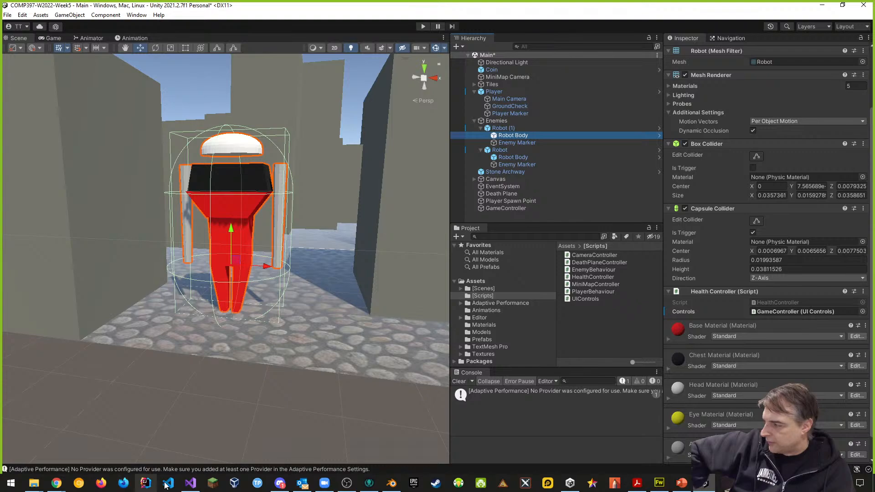
{"action": "left_click", "coordinate": [191, 483]}
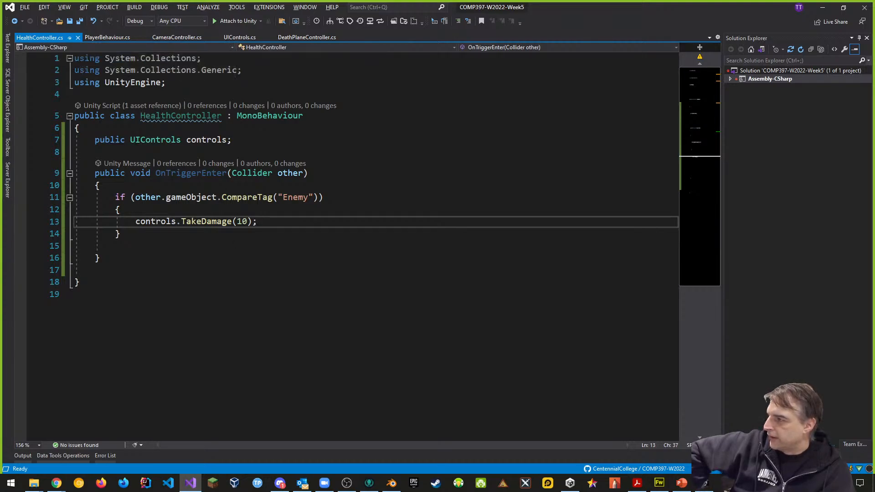
{"action": "double_click", "coordinate": [295, 197]}
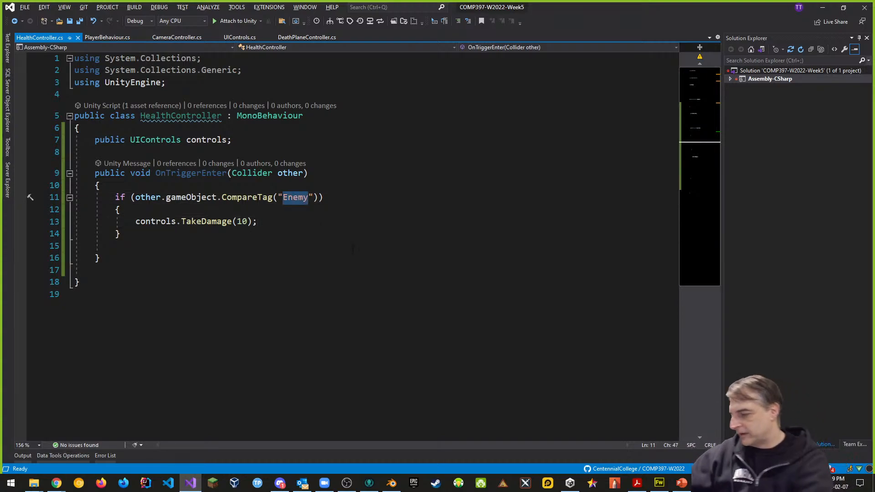
{"action": "type", "text": "Player"}
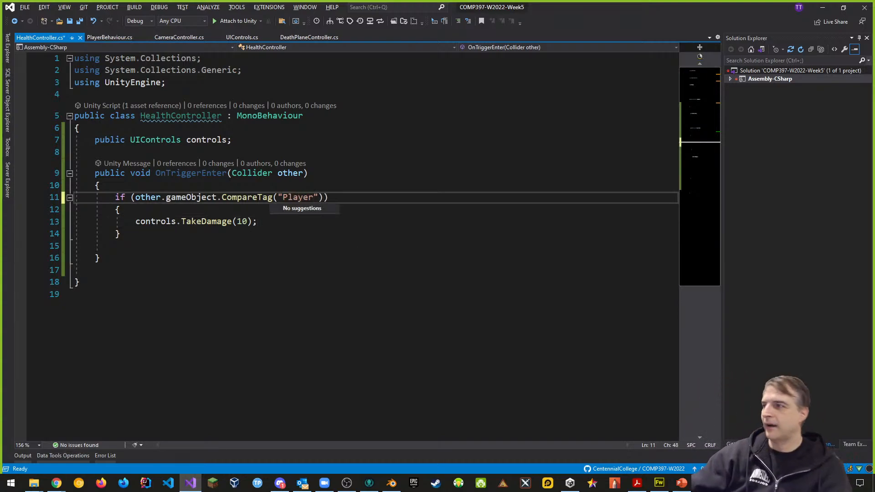
{"action": "key", "text": "Down"}
{"action": "key", "text": "ctrl+s"}
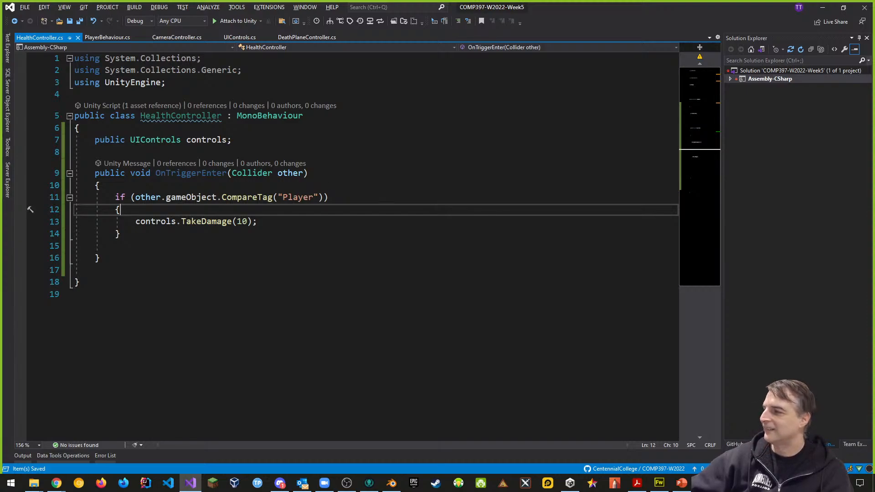
- Switch to Unity, inspect the Player object's tag, play-test the scene by walking into the robots to check the health loss, and stop the game
{"action": "key", "text": "alt+Tab"}
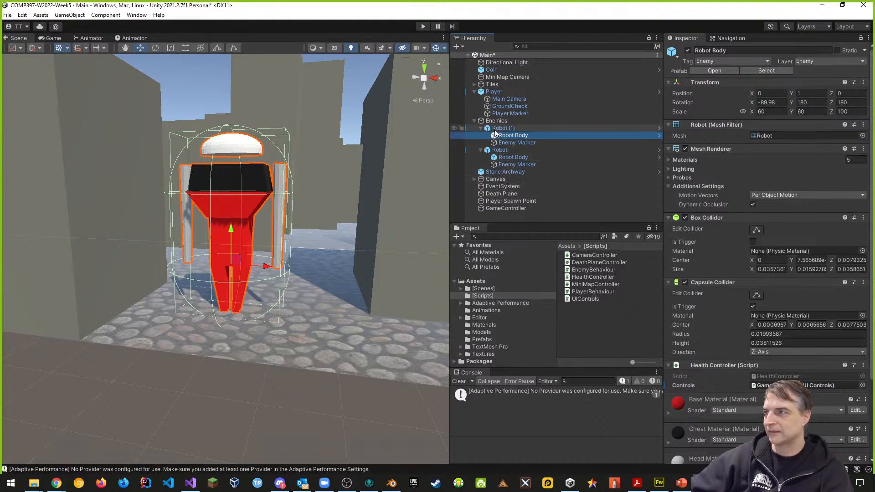
{"action": "left_click", "coordinate": [494, 92]}
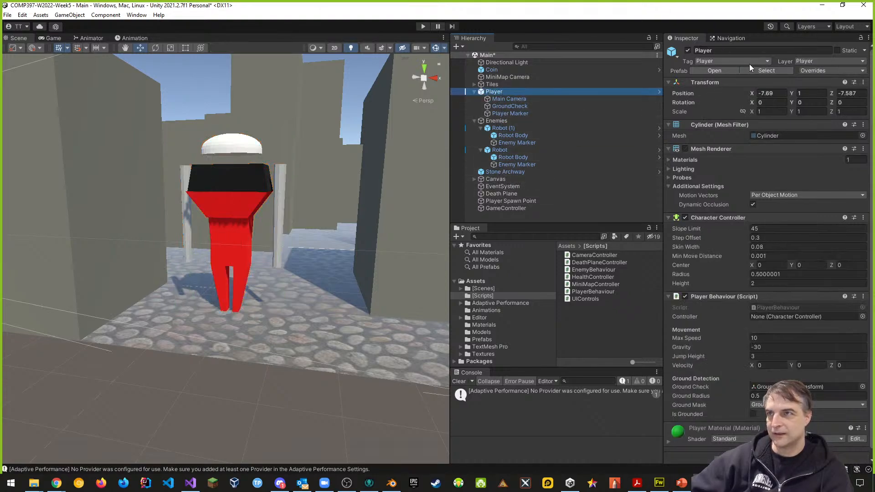
{"action": "left_click", "coordinate": [423, 27]}
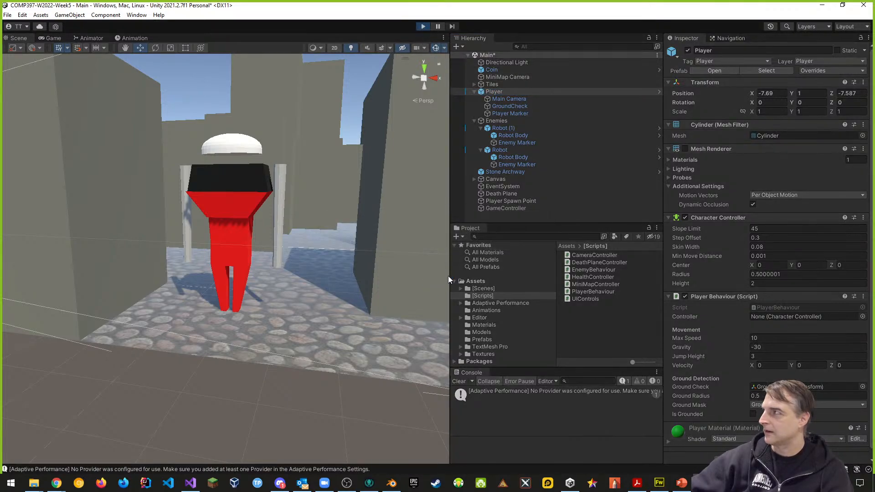
{"action": "key", "text": "alt+Tab"}
{"action": "key", "text": "alt+Tab"}
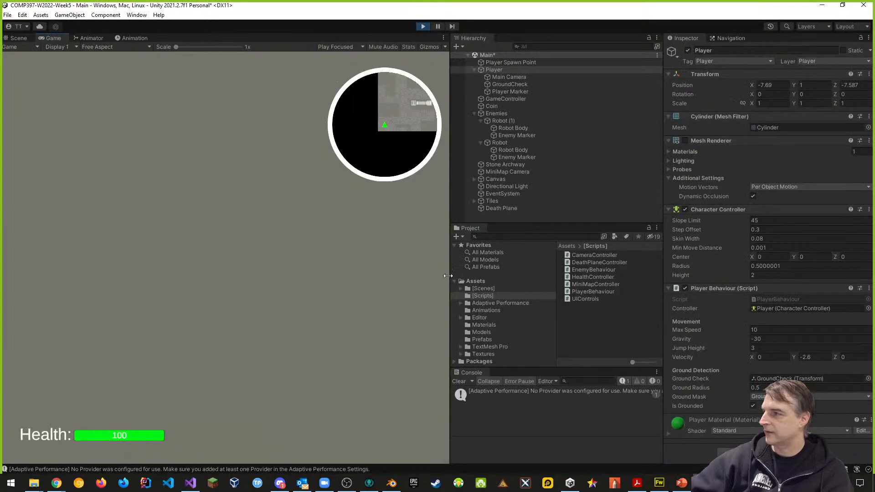
{"action": "left_click", "coordinate": [445, 273]}
{"action": "key", "text": "w"}
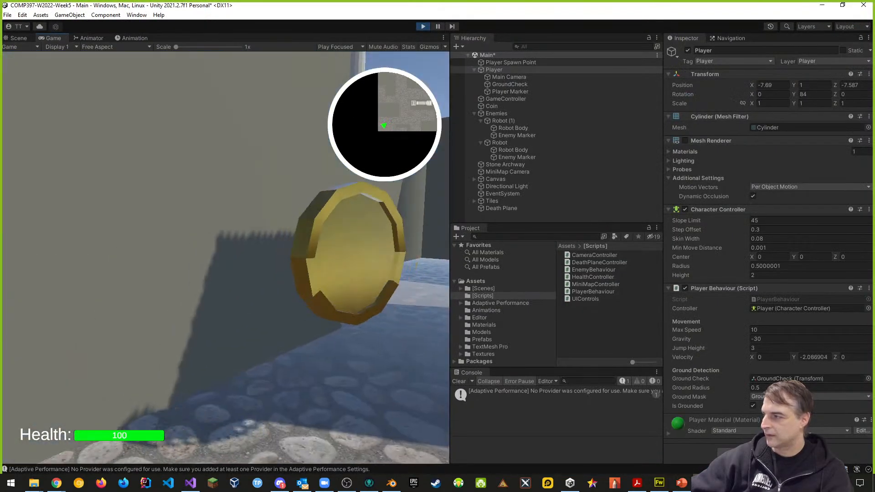
{"action": "key", "text": "w"}
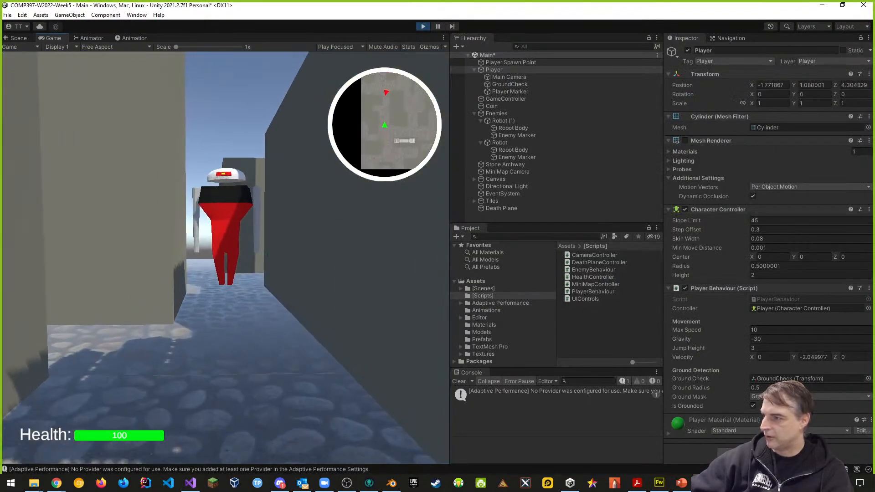
{"action": "key", "text": "w"}
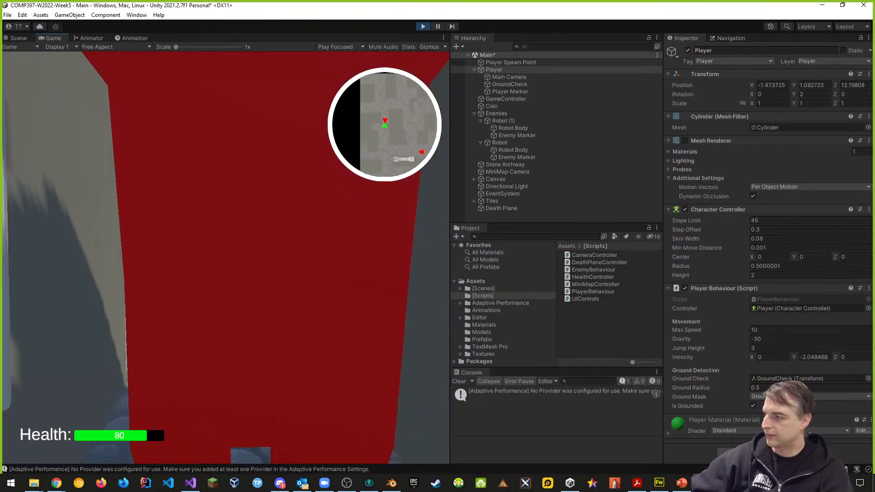
{"action": "key", "text": "w"}
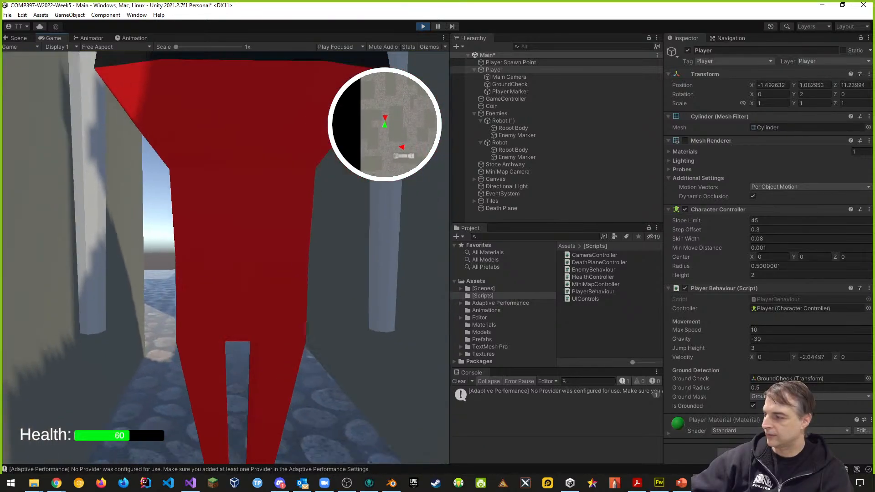
{"action": "key", "text": "s"}
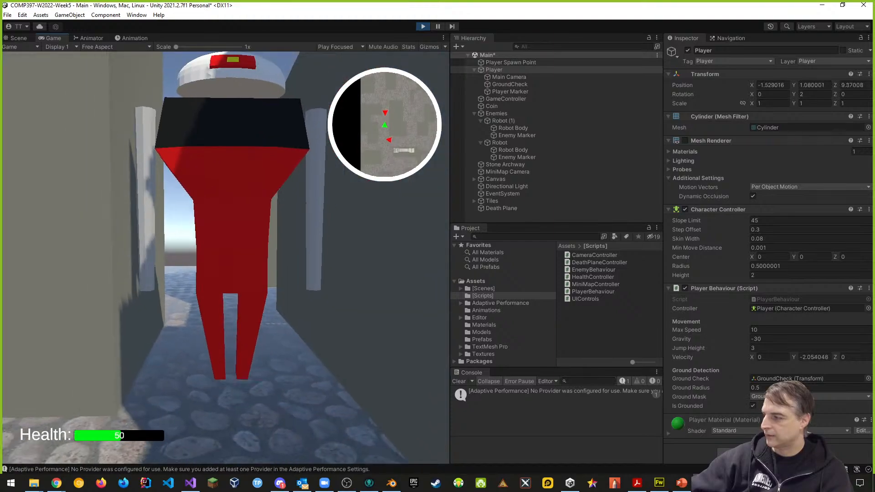
{"action": "key", "text": "s"}
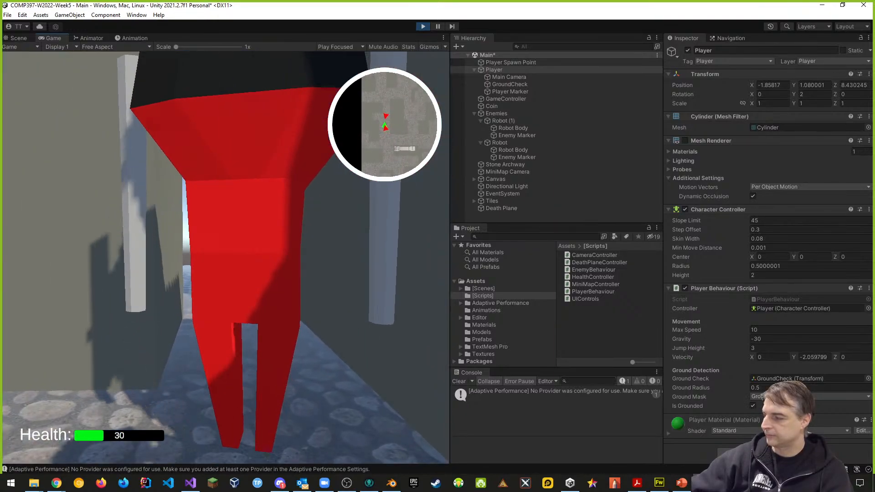
{"action": "key", "text": "s"}
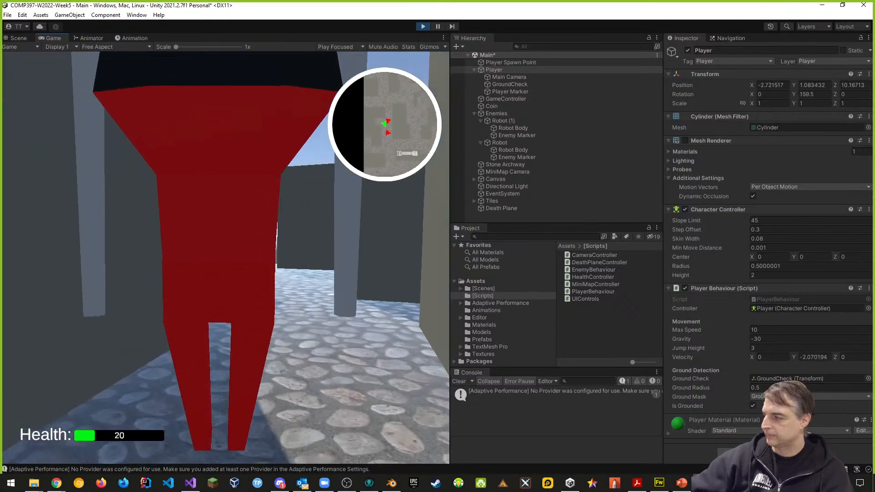
{"action": "key", "text": "d"}
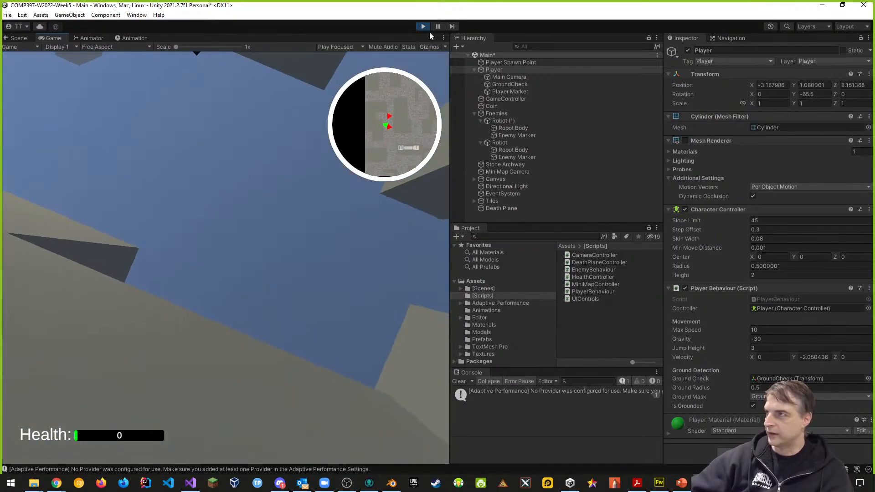
{"action": "left_click", "coordinate": [423, 26]}
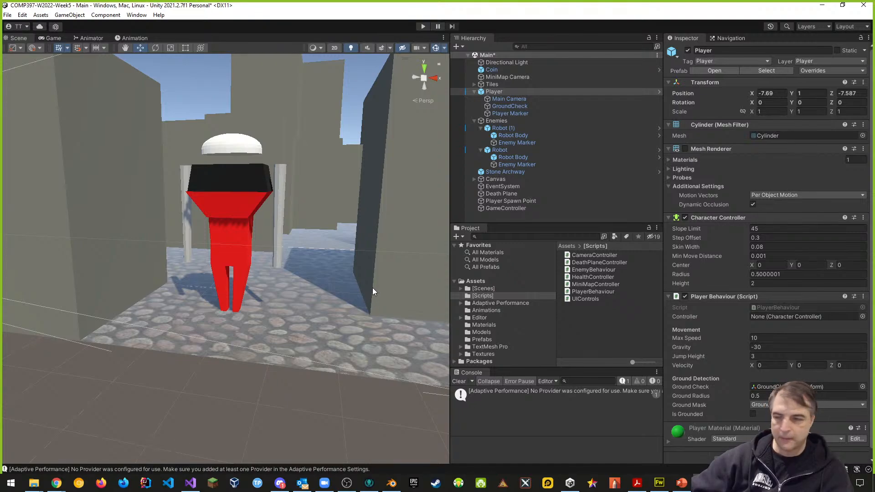
- Apply all overrides on Robot (1) to the robot prefab
{"action": "left_click", "coordinate": [503, 127]}
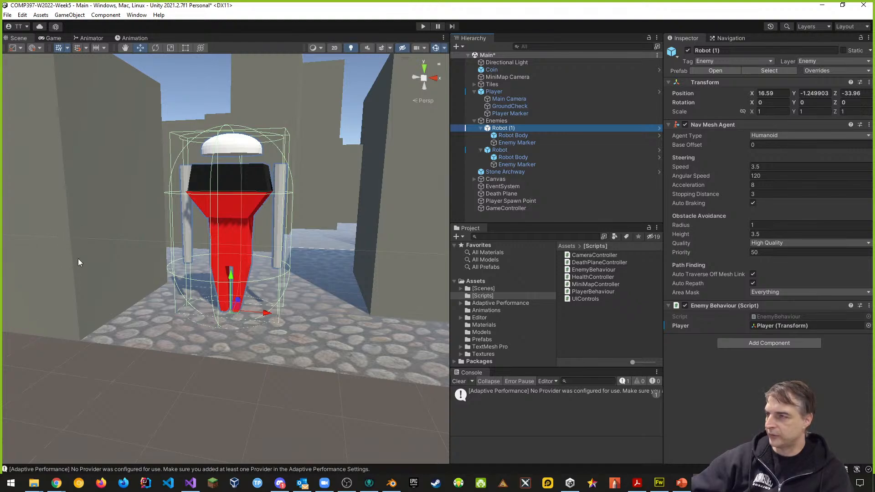
{"action": "left_click", "coordinate": [498, 151]}
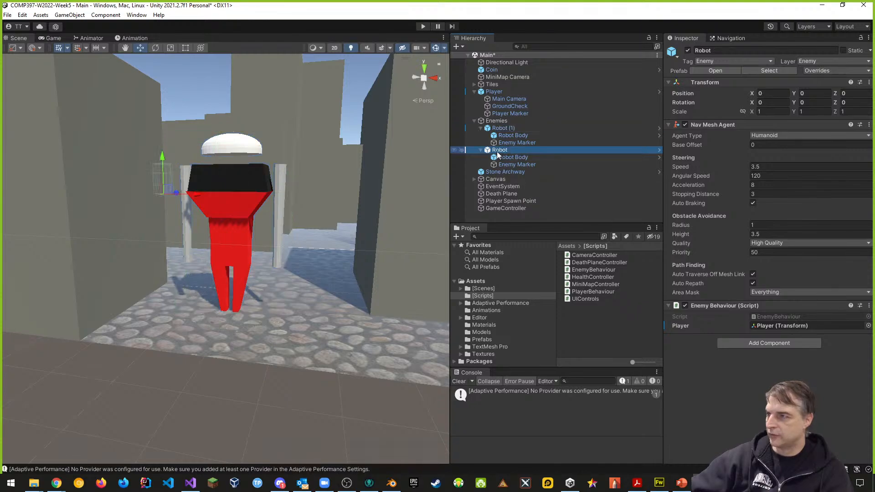
{"action": "left_click", "coordinate": [502, 128]}
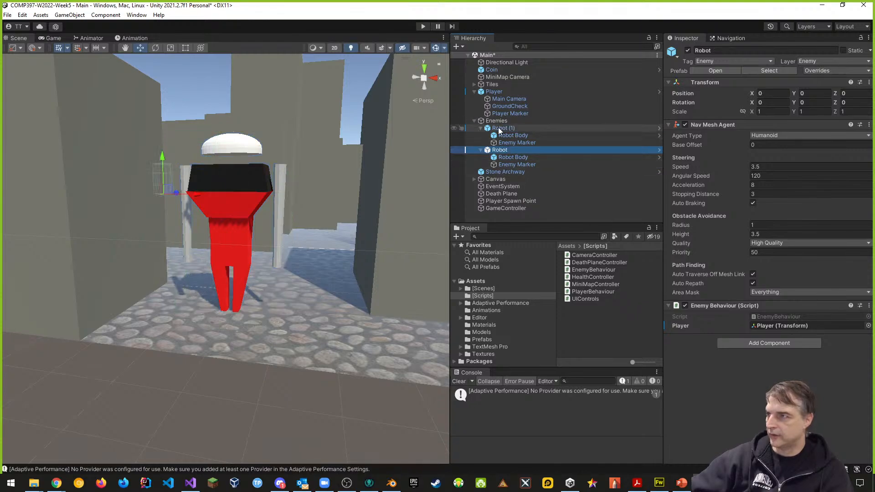
{"action": "left_click", "coordinate": [826, 69]}
{"action": "left_click", "coordinate": [855, 159]}
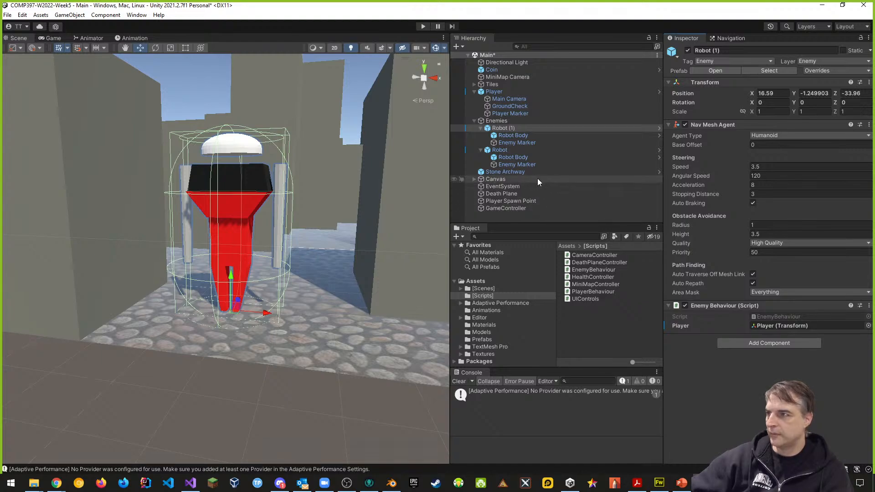
- Review the HealthController script in the Inspector, play-test the damage from both robots again while backing away, and stop the game
{"action": "left_click", "coordinate": [593, 276]}
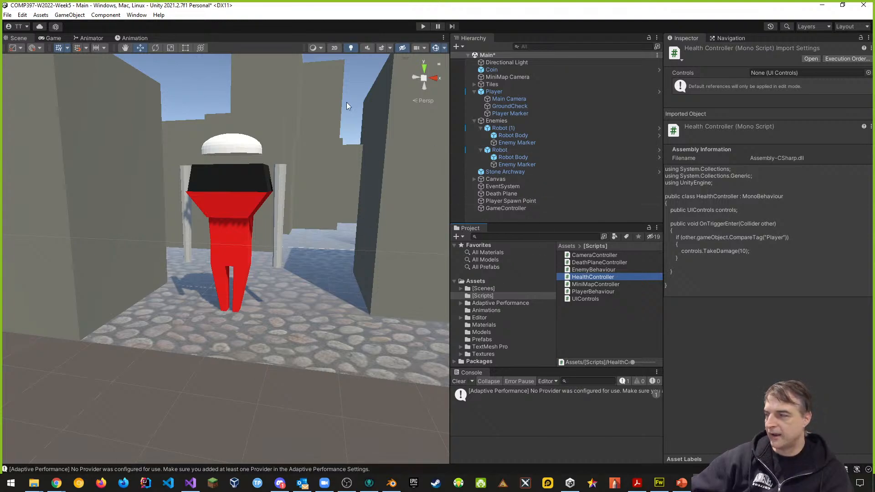
{"action": "left_click", "coordinate": [424, 26]}
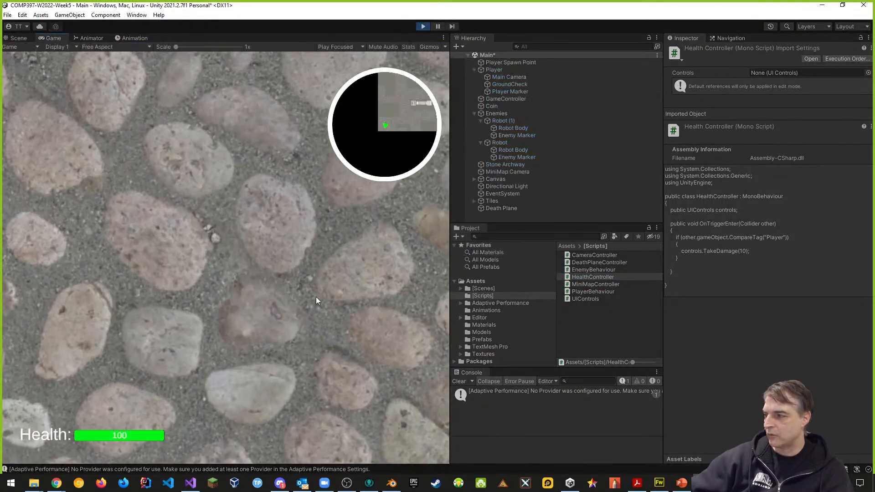
{"action": "key", "text": "w"}
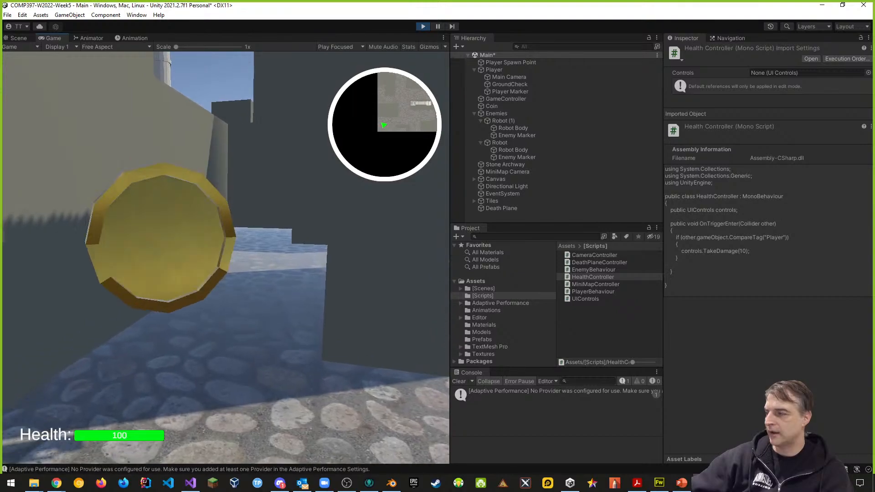
{"action": "key", "text": "w"}
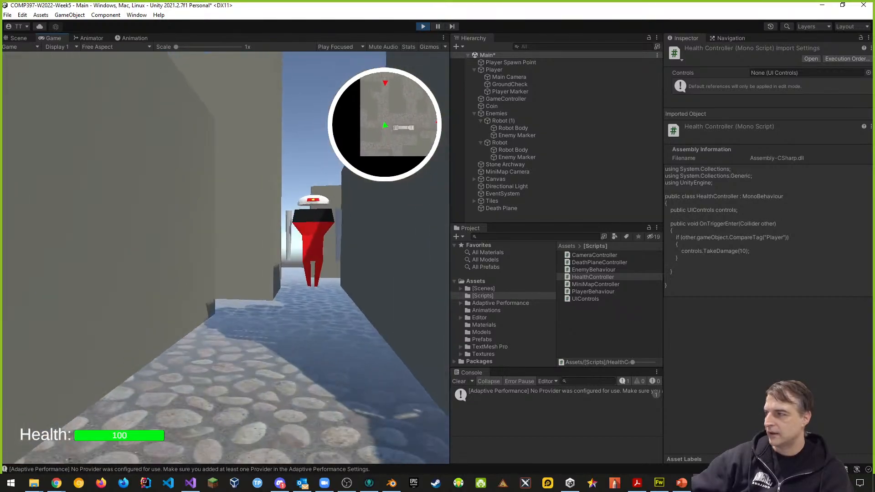
{"action": "key", "text": "w"}
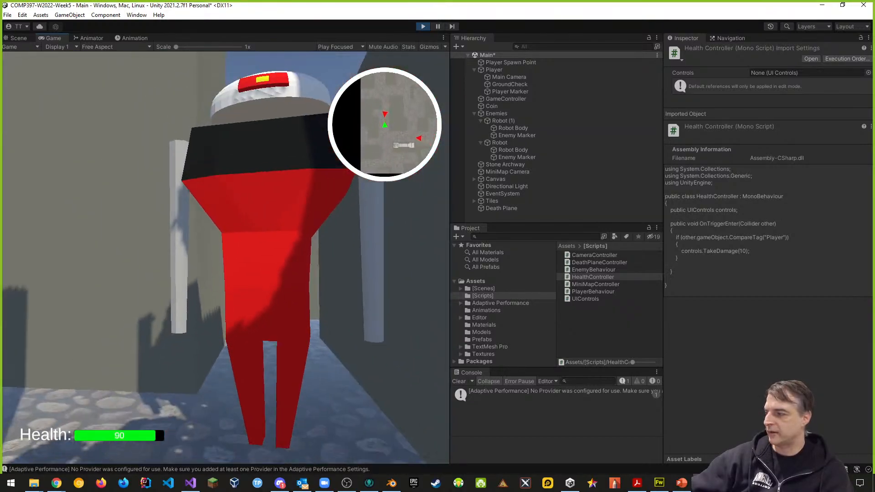
{"action": "key", "text": "s"}
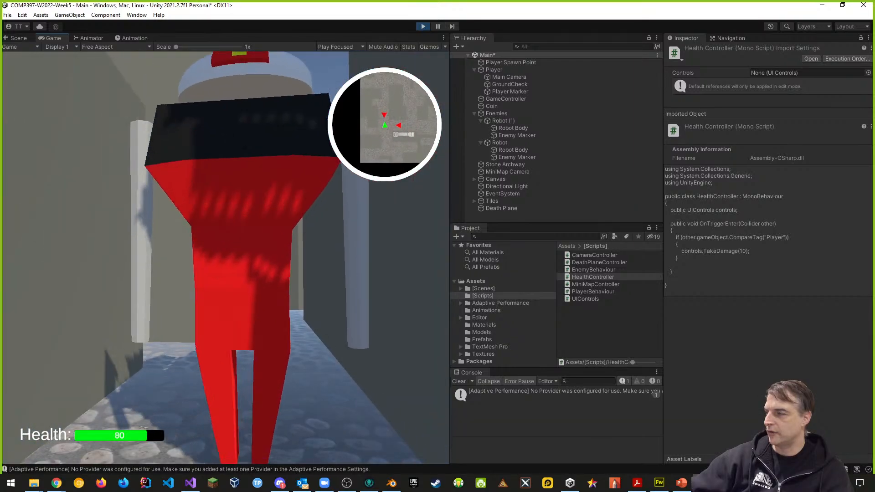
{"action": "key", "text": "s"}
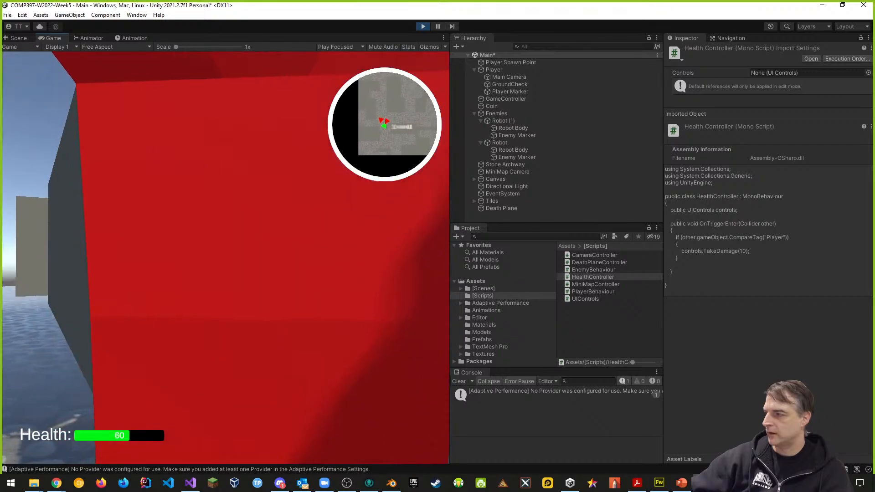
{"action": "key", "text": "s"}
{"action": "key", "text": "s"}
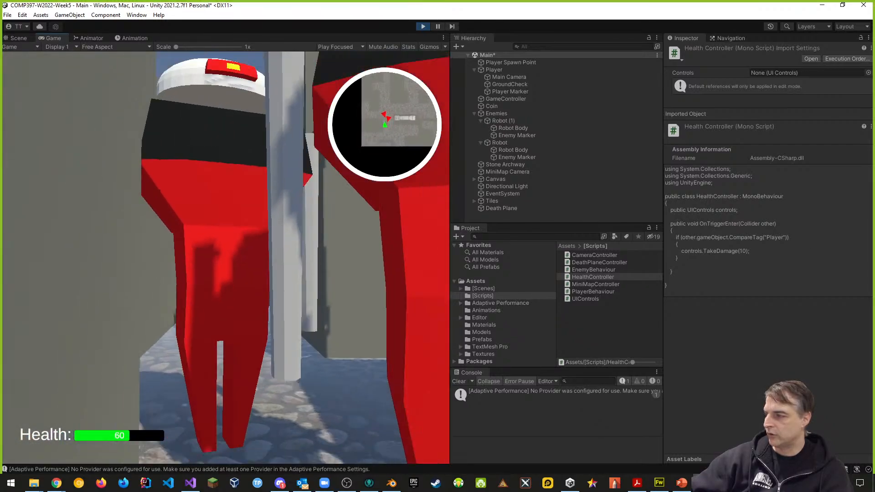
{"action": "key", "text": "s"}
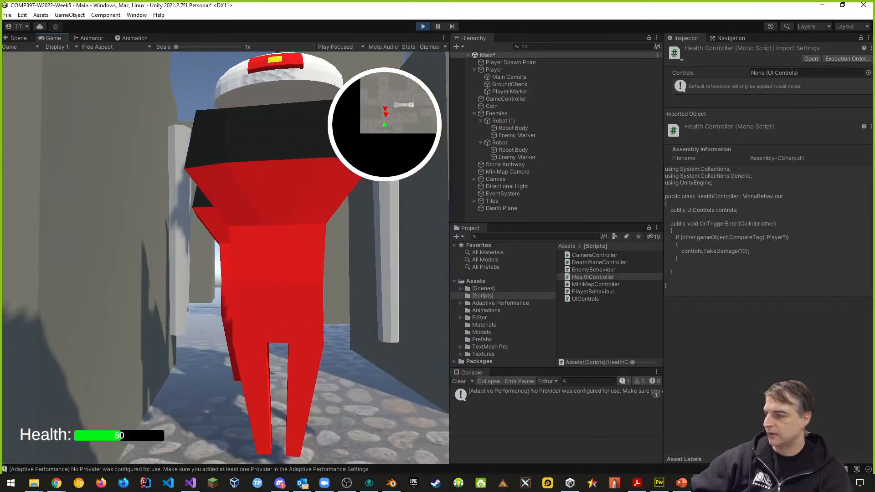
{"action": "key", "text": "d"}
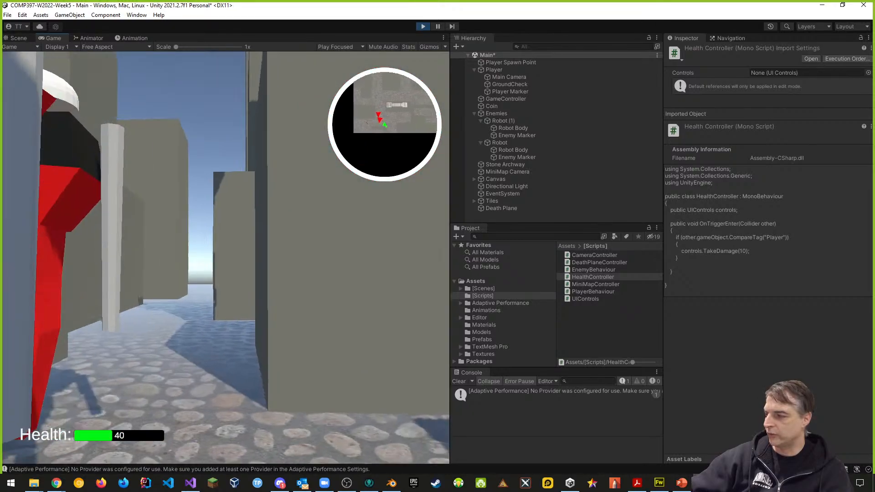
{"action": "key", "text": "s"}
{"action": "key", "text": "s"}
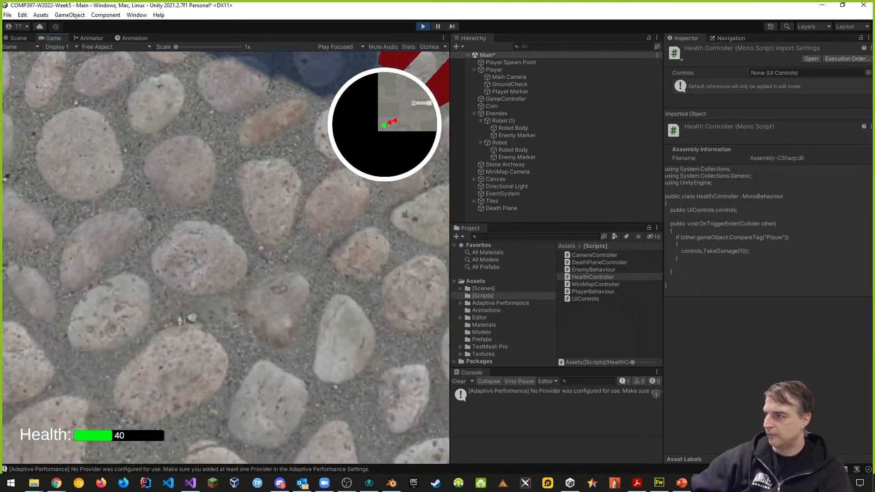
{"action": "key", "text": "Escape"}
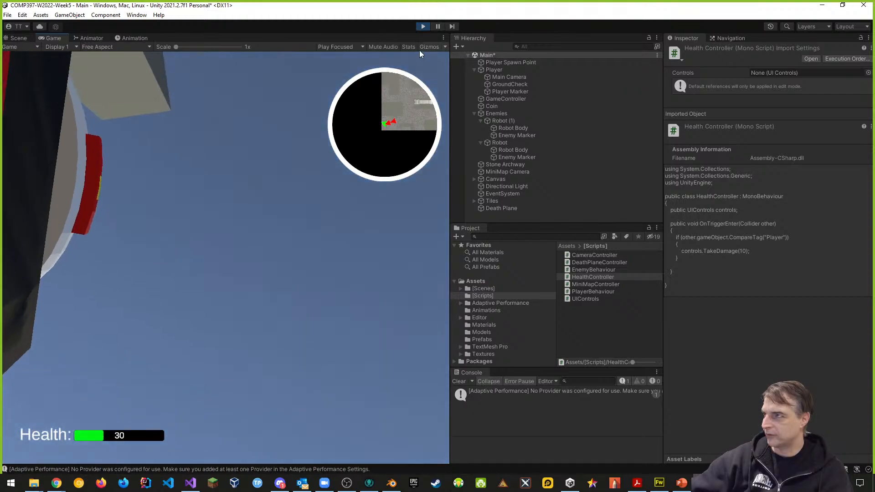
{"action": "left_click", "coordinate": [423, 26]}
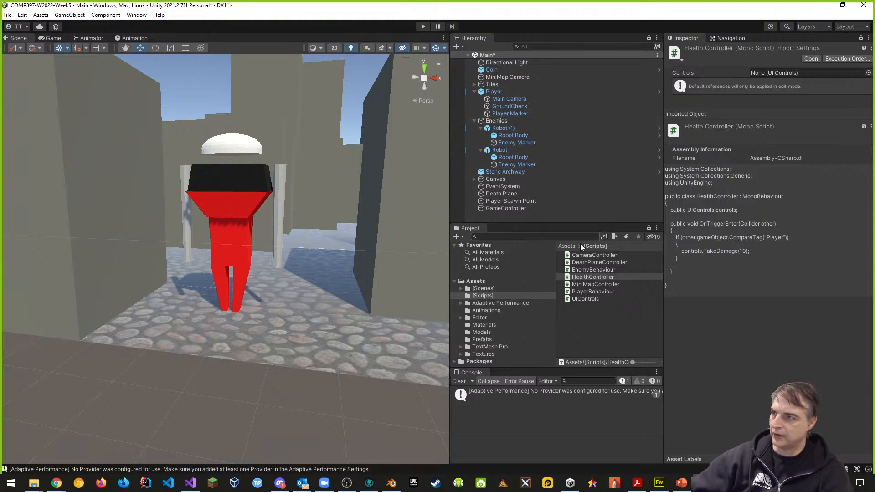
- Collapse the Enemies and Player objects in the Hierarchy
{"action": "left_click", "coordinate": [474, 120]}
{"action": "left_click", "coordinate": [475, 91]}
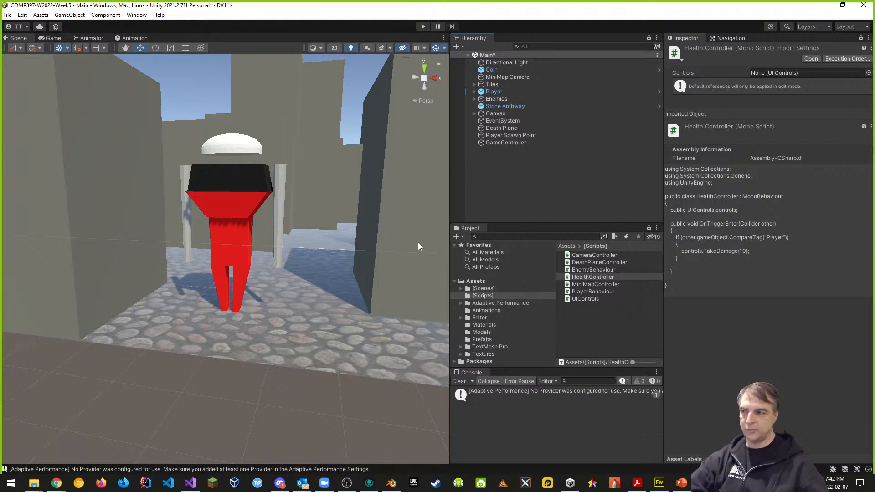
{"action": "right_click_drag", "start_coordinate": [397, 240], "coordinate": [369, 281]}
{"action": "key", "text": "s"}
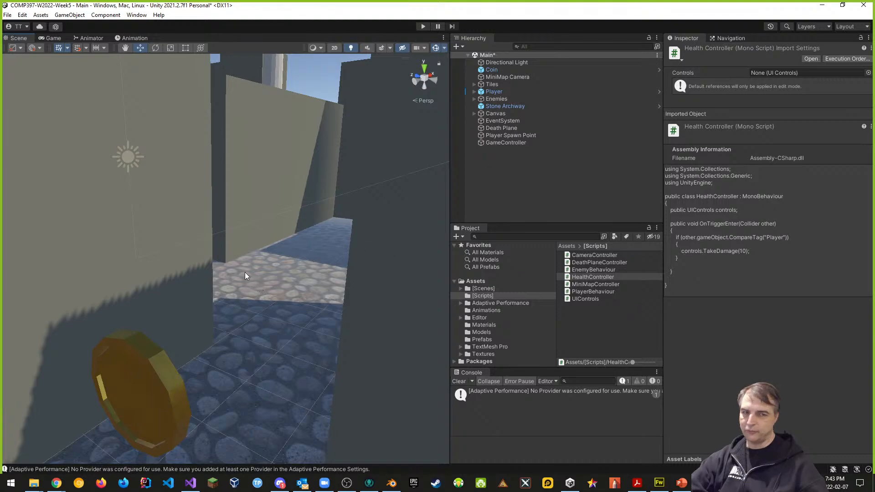
{"action": "right_click_drag", "start_coordinate": [237, 259], "coordinate": [98, 248]}
{"action": "key", "text": "w"}
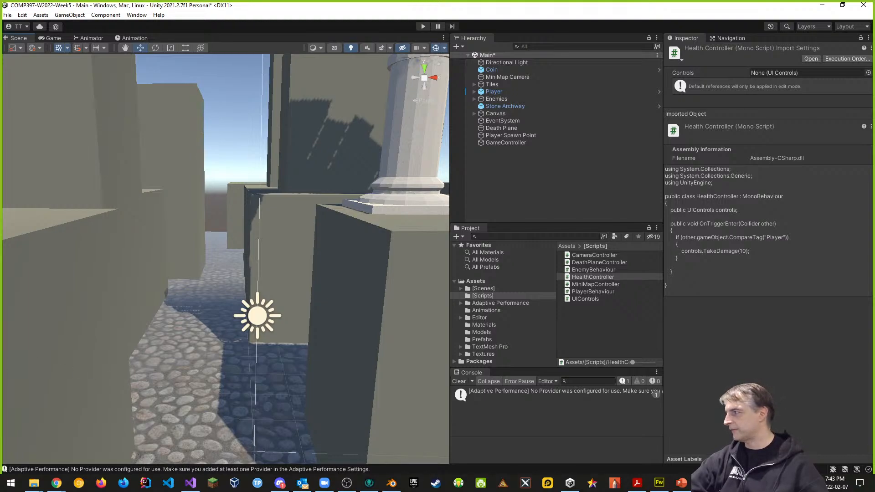
- Switch to the Chrome browser
{"action": "left_click", "coordinate": [56, 483]}
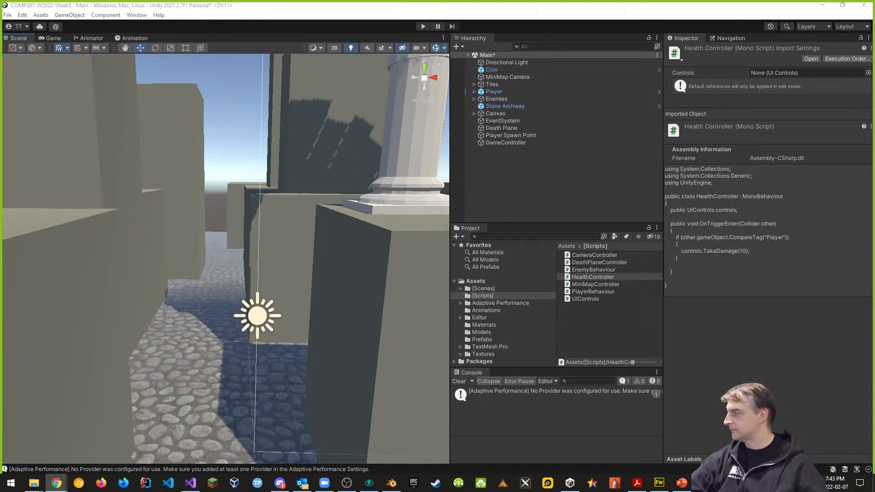